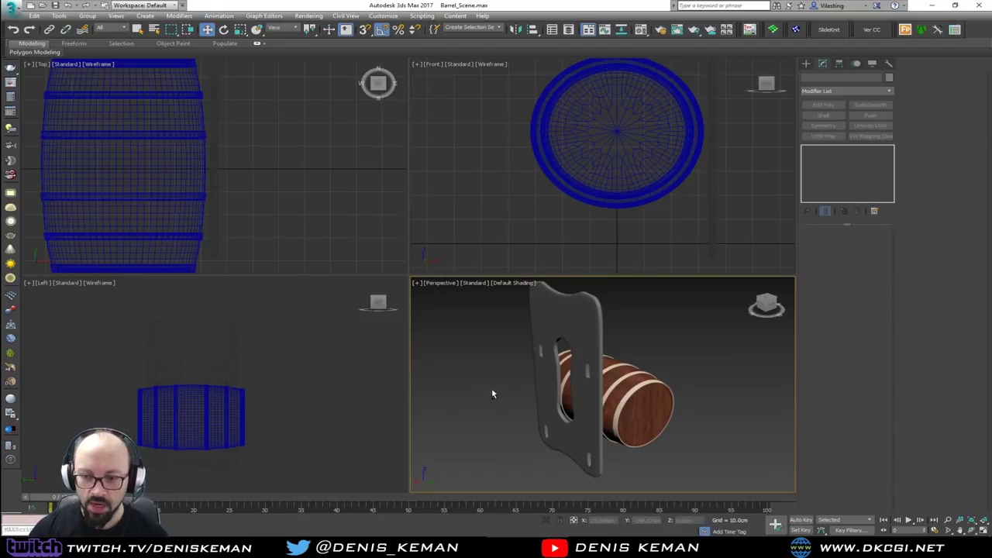
# - Review the modelled rack side panel beside the barrel and compare it with the Beer_Rack reference photo
pyautogui.keyDown('alt'); pyautogui.moveTo(491, 393); pyautogui.dragTo(511, 409, button='middle'); pyautogui.keyUp('alt')
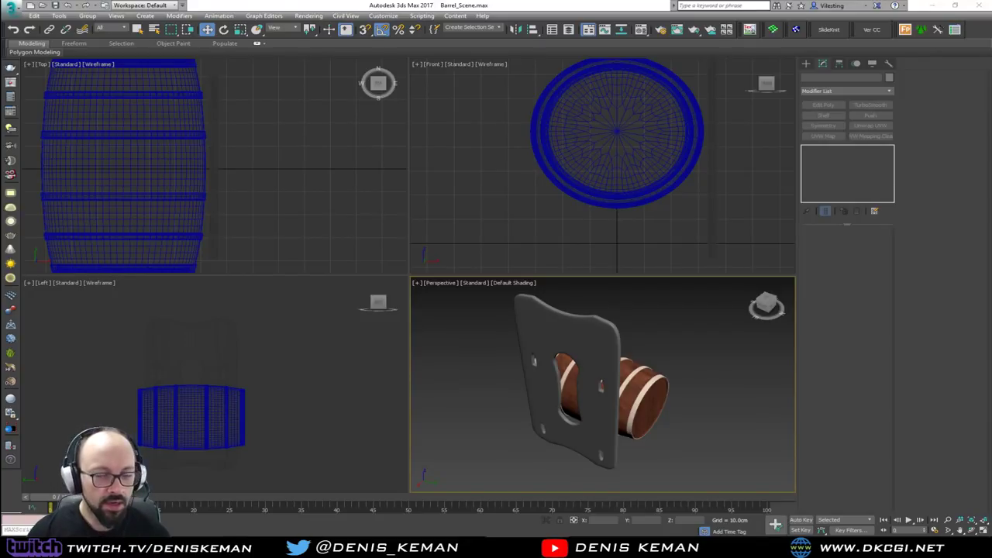
pyautogui.keyDown('alt'); pyautogui.moveTo(472, 344); pyautogui.dragTo(544, 334, button='middle'); pyautogui.keyUp('alt')
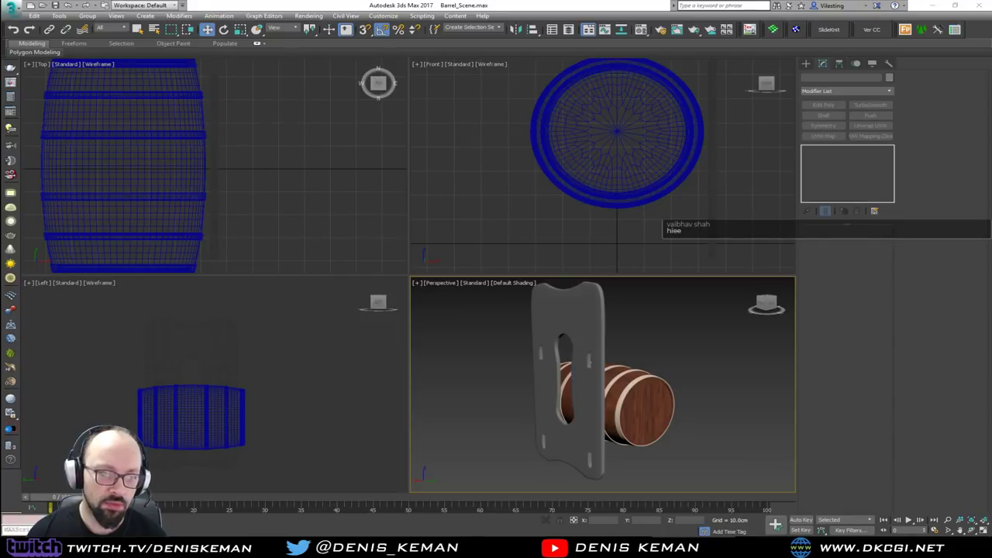
pyautogui.moveTo(0, 116); pyautogui.dragTo(711, 46)
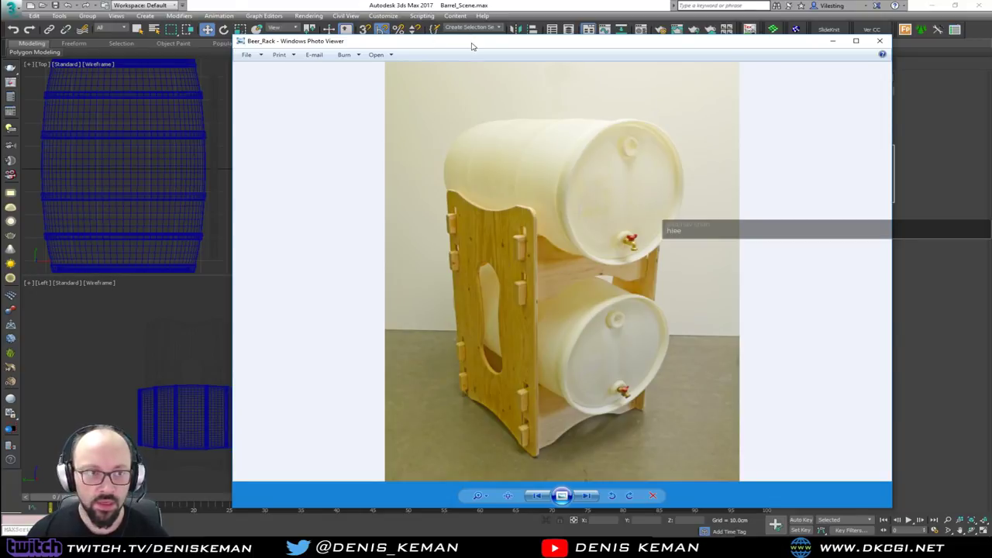
pyautogui.moveTo(473, 43); pyautogui.dragTo(0, 65)
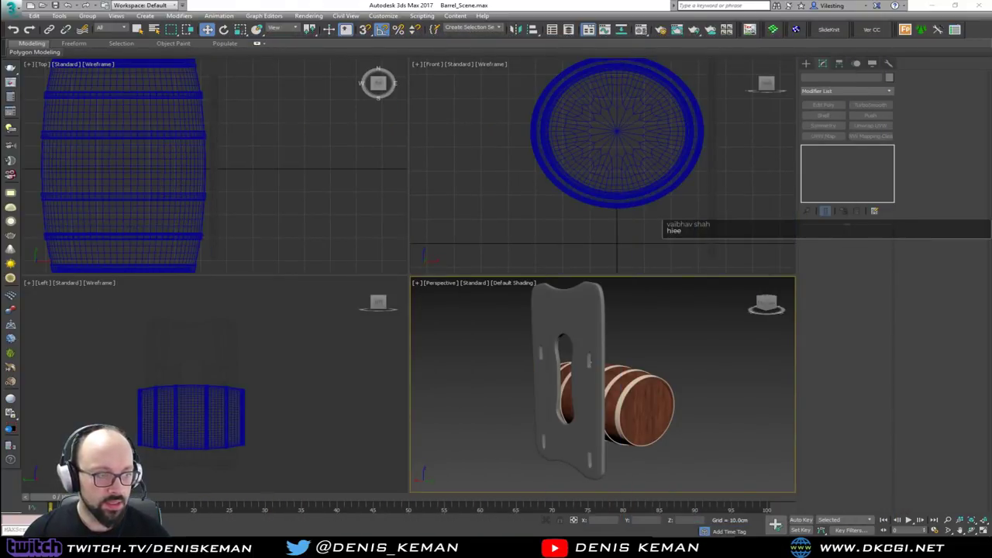
# - Maximize the Perspective viewport, select the grey rack side panel and inspect its rounded upper corners
pyautogui.moveTo(590, 399)
pyautogui.keyDown('alt'); pyautogui.mouseDown(button='middle')
pyautogui.moveTo(615, 385)
pyautogui.moveTo(587, 400)
pyautogui.mouseUp(button='middle'); pyautogui.keyUp('alt')
pyautogui.hotkey('alt', 'w')
pyautogui.moveTo(400, 266); pyautogui.dragTo(424, 344, button='middle')
pyautogui.scroll(3, 423, 343)
pyautogui.click(400, 261)
pyautogui.moveTo(396, 268); pyautogui.dragTo(401, 340, button='middle')
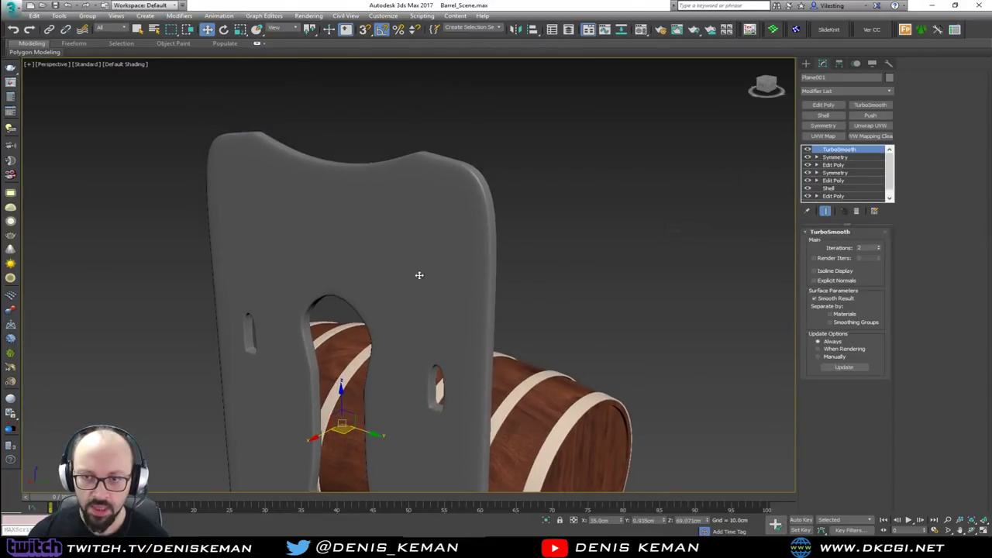
pyautogui.keyDown('alt'); pyautogui.moveTo(444, 197); pyautogui.dragTo(487, 194, button='middle'); pyautogui.keyUp('alt')
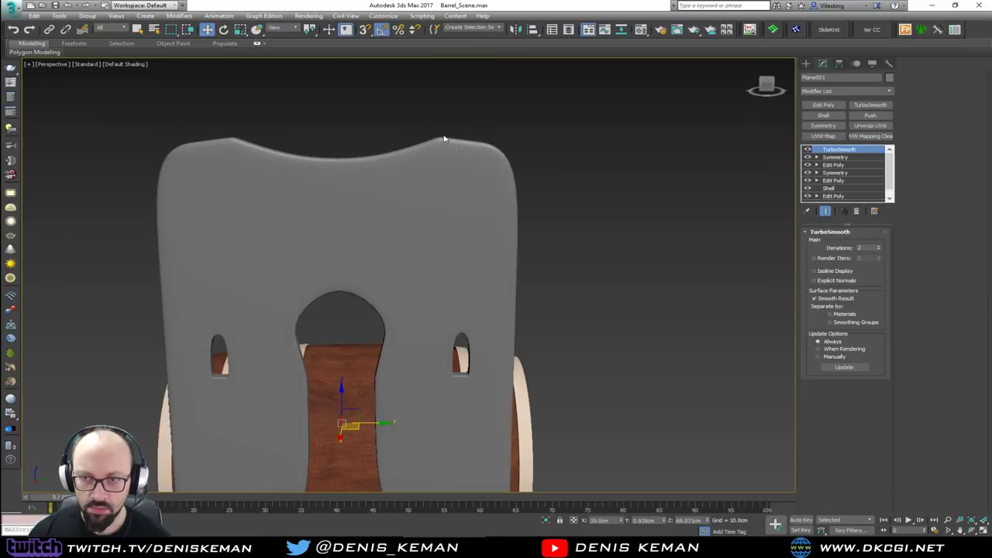
pyautogui.keyDown('alt'); pyautogui.moveTo(465, 151); pyautogui.dragTo(430, 197, button='middle'); pyautogui.keyUp('alt')
pyautogui.scroll(2, 449, 197)
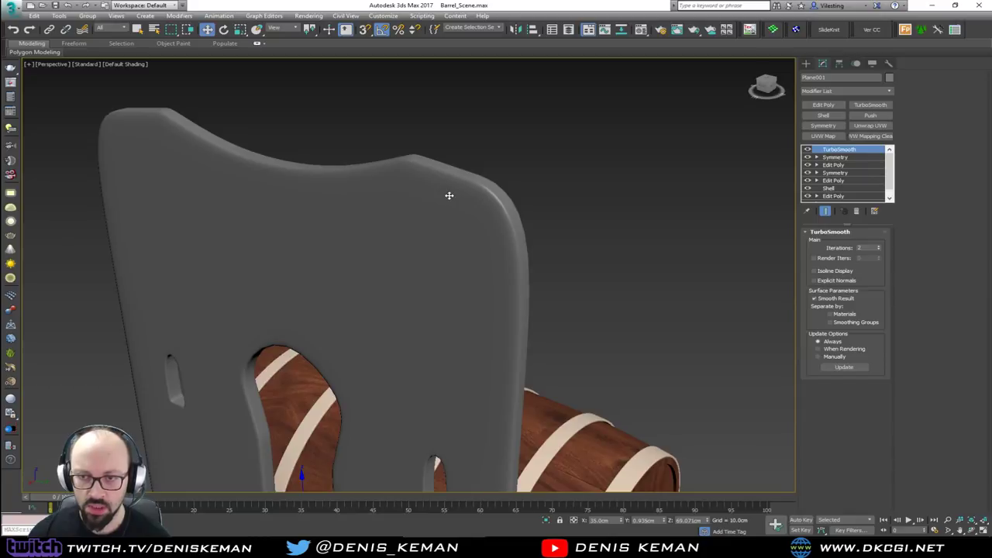
# - With TurboSmooth and the upper Symmetry hidden and edged faces shown, insert an edge loop just inside the panel's top edge in the upper Edit Poly
pyautogui.click(806, 148)
pyautogui.click(808, 158)
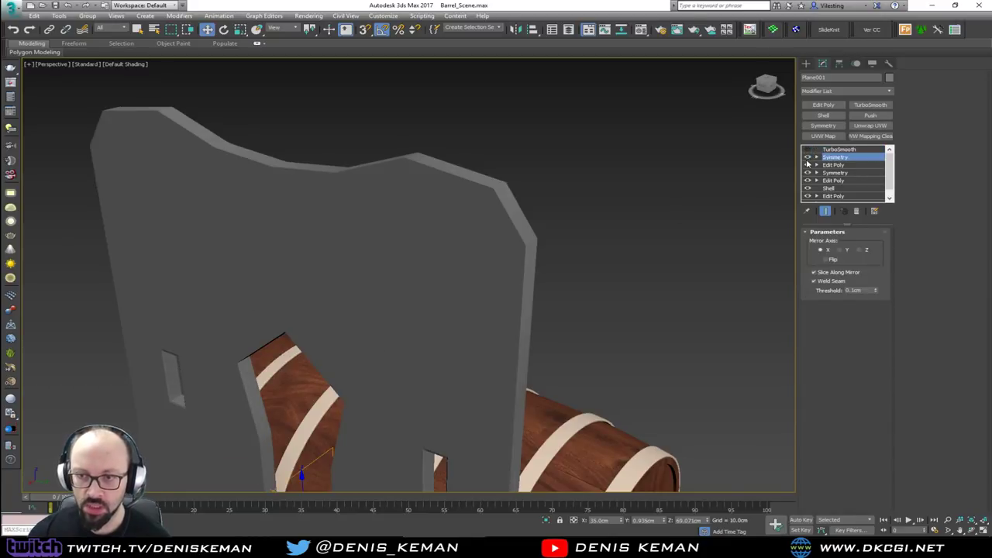
pyautogui.press('F4')
pyautogui.click(807, 156)
pyautogui.click(833, 165)
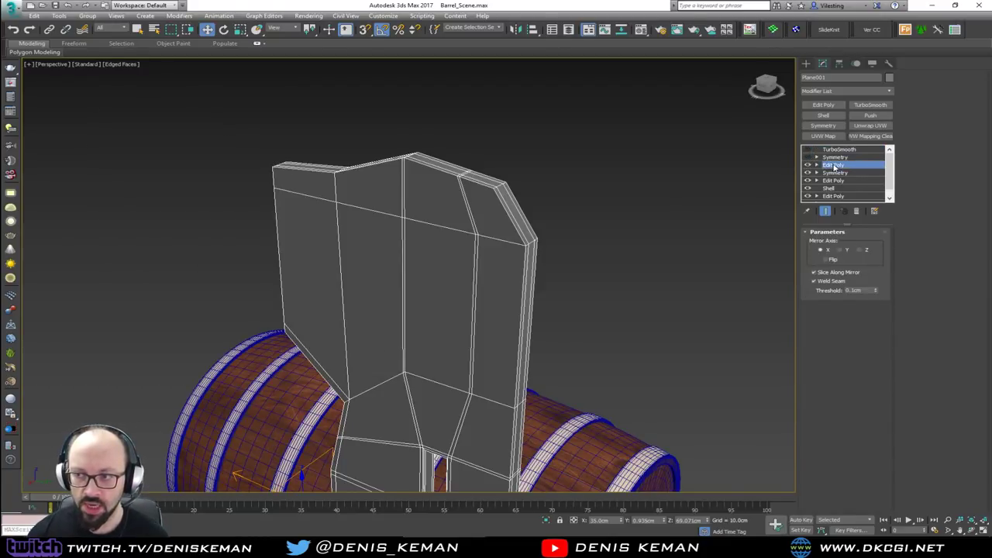
pyautogui.scroll(2, 496, 195)
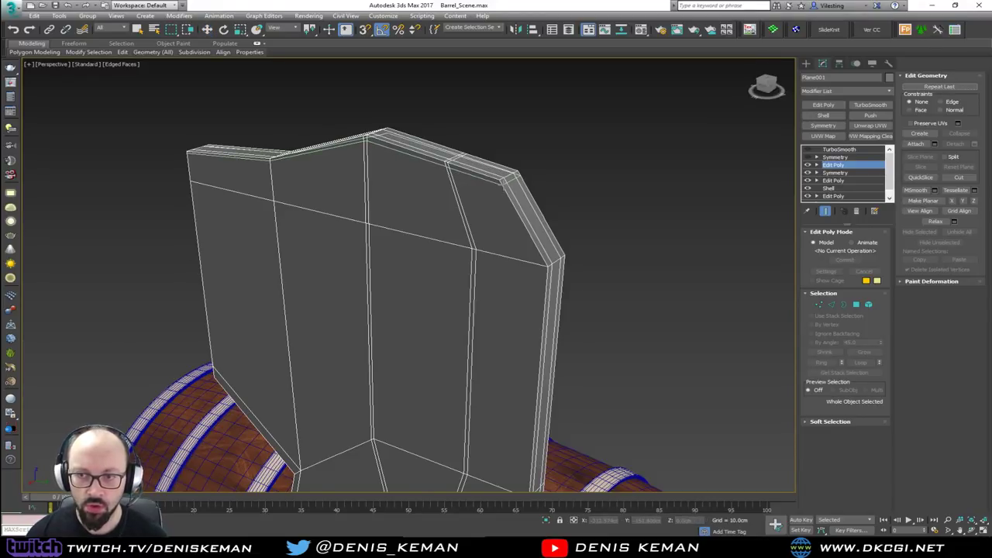
pyautogui.click(503, 184)
pyautogui.rightClick(504, 196)
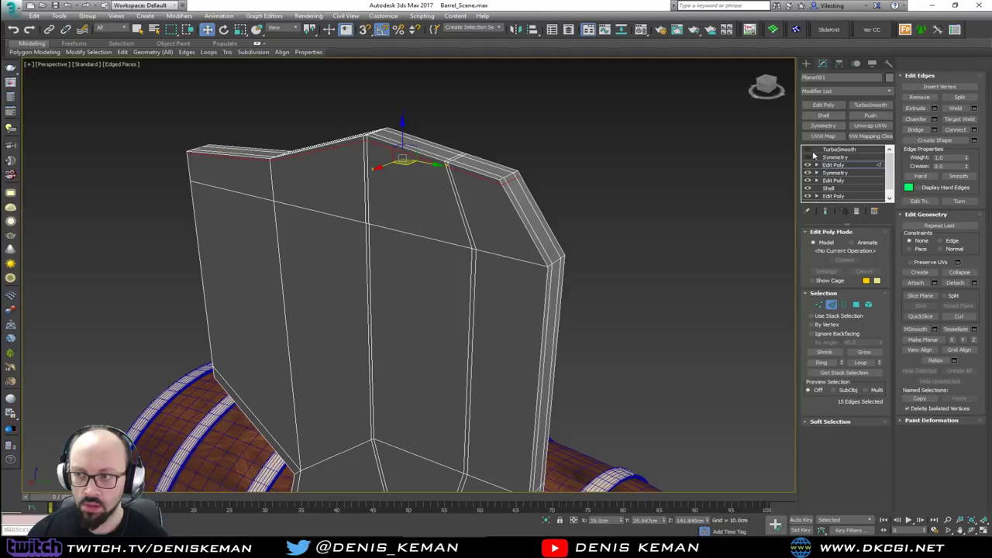
# - Re-enable TurboSmooth and Symmetry, and display the upper Edit Poly's cage together with the end result
pyautogui.click(807, 151)
pyautogui.click(807, 157)
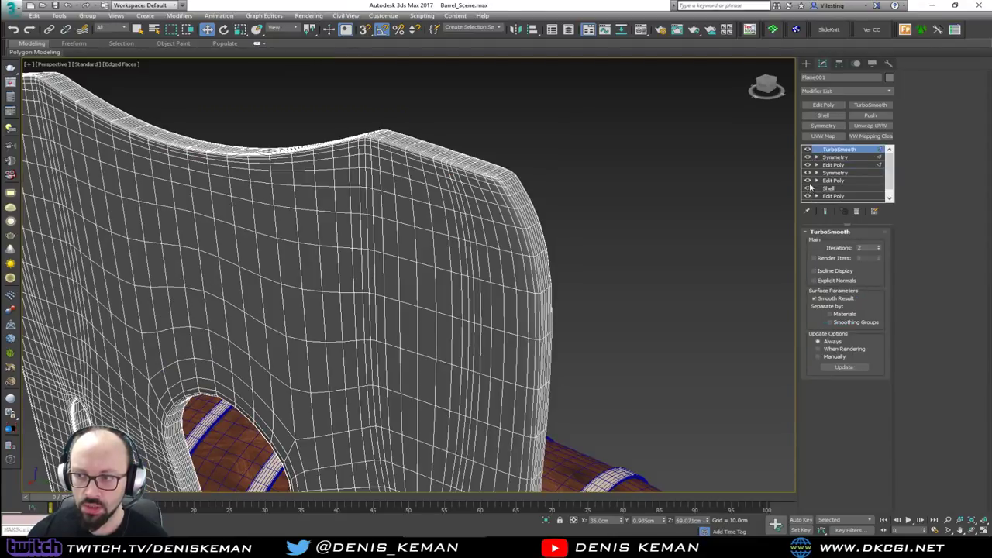
pyautogui.click(832, 165)
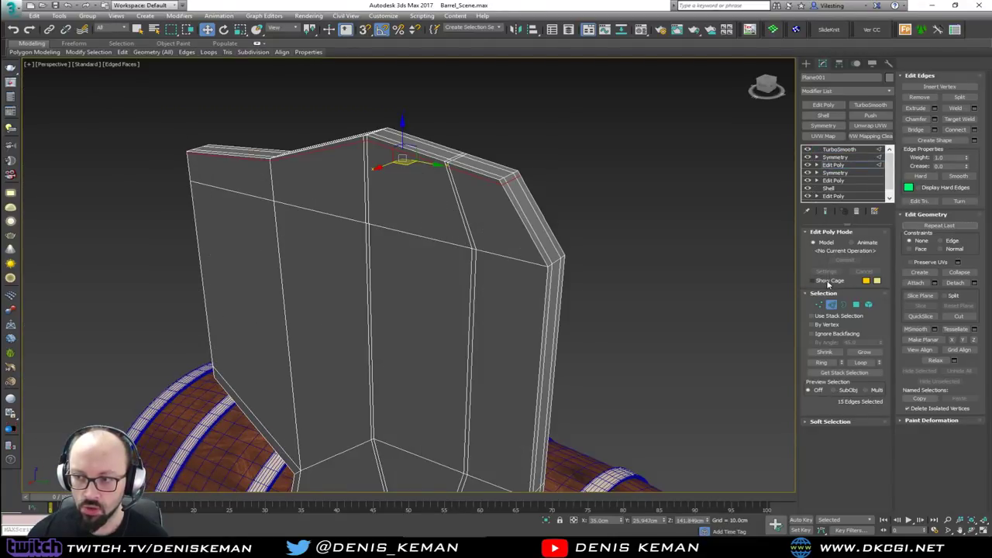
pyautogui.click(826, 280)
pyautogui.click(824, 211)
# - Insert an edge loop running close along the bottom edge of the side panel
pyautogui.keyDown('alt'); pyautogui.moveTo(496, 232); pyautogui.dragTo(534, 219, button='middle'); pyautogui.keyUp('alt')
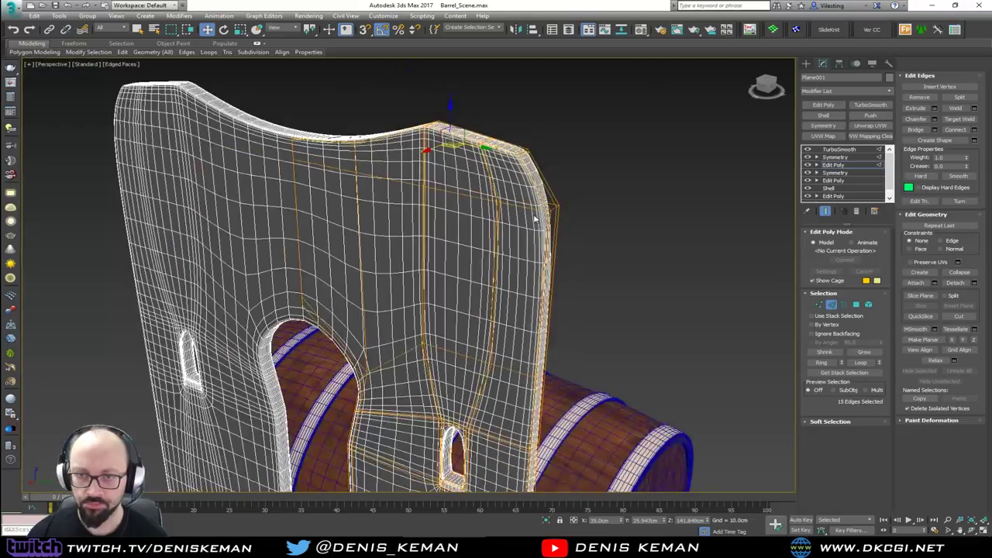
pyautogui.keyDown('alt'); pyautogui.moveTo(525, 176); pyautogui.dragTo(520, 264, button='middle'); pyautogui.keyUp('alt')
pyautogui.scroll(-2, 519, 265)
pyautogui.moveTo(518, 265); pyautogui.dragTo(517, 176, button='middle')
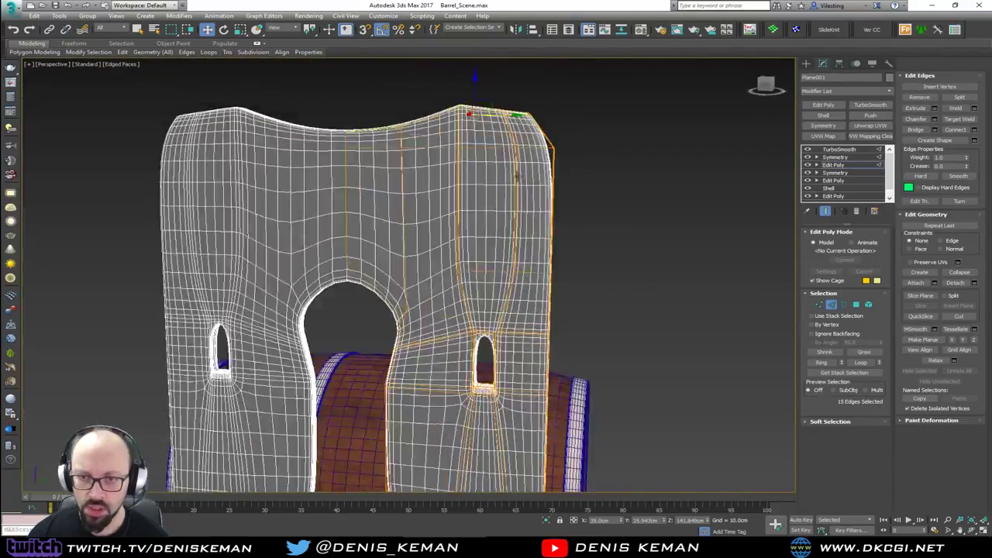
pyautogui.scroll(-4, 517, 177)
pyautogui.moveTo(502, 345); pyautogui.dragTo(459, 204, button='middle')
pyautogui.scroll(6, 475, 326)
pyautogui.scroll(2, 469, 277)
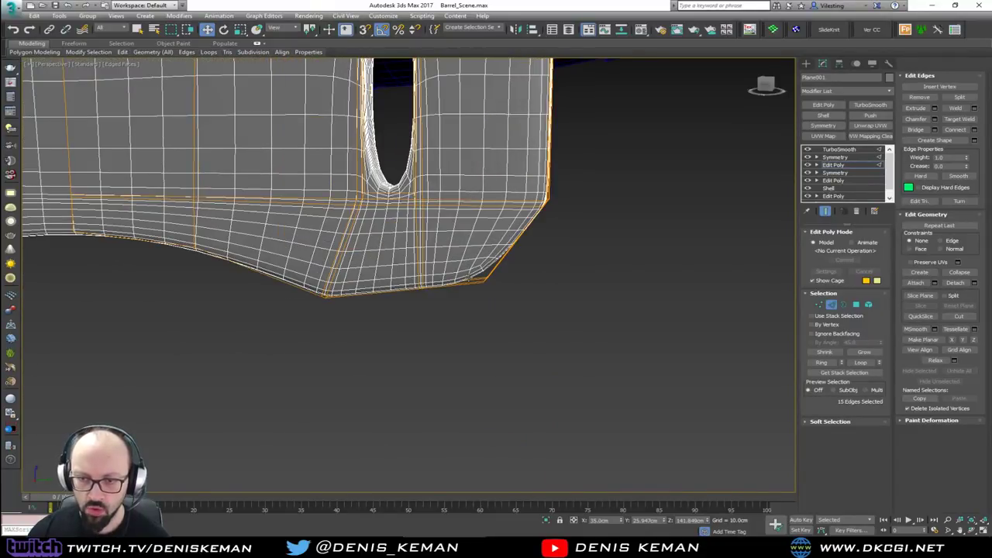
pyautogui.hotkey('alt', '1')
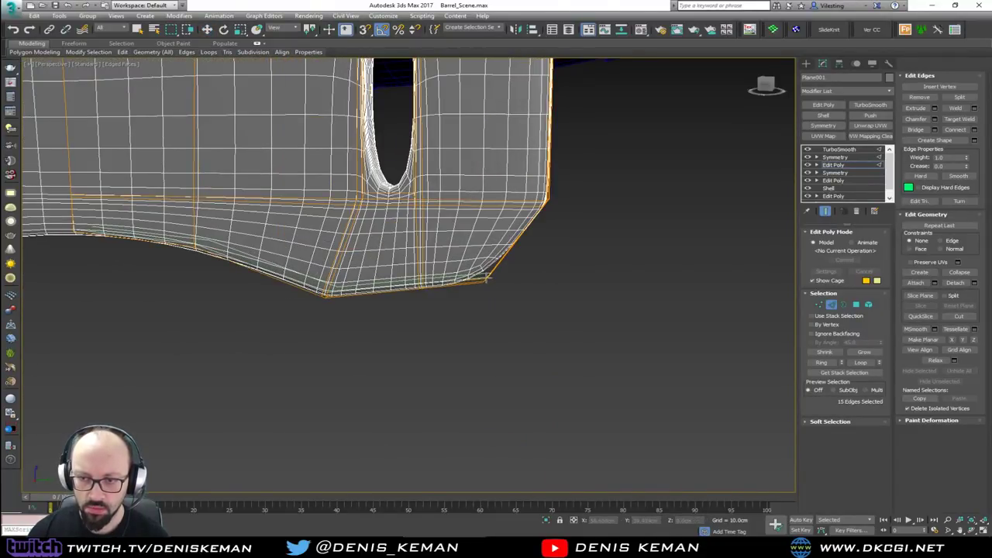
pyautogui.click(487, 278)
pyautogui.rightClick(490, 278)
pyautogui.moveTo(496, 277)
pyautogui.keyDown('alt'); pyautogui.mouseDown(button='middle')
pyautogui.moveTo(516, 269)
pyautogui.moveTo(504, 259)
pyautogui.moveTo(478, 269)
pyautogui.moveTo(509, 281)
pyautogui.mouseUp(button='middle'); pyautogui.keyUp('alt')
# - Move the vertices at the panel's bottom corner downward so the underside of the foot runs flatter
pyautogui.press('1')
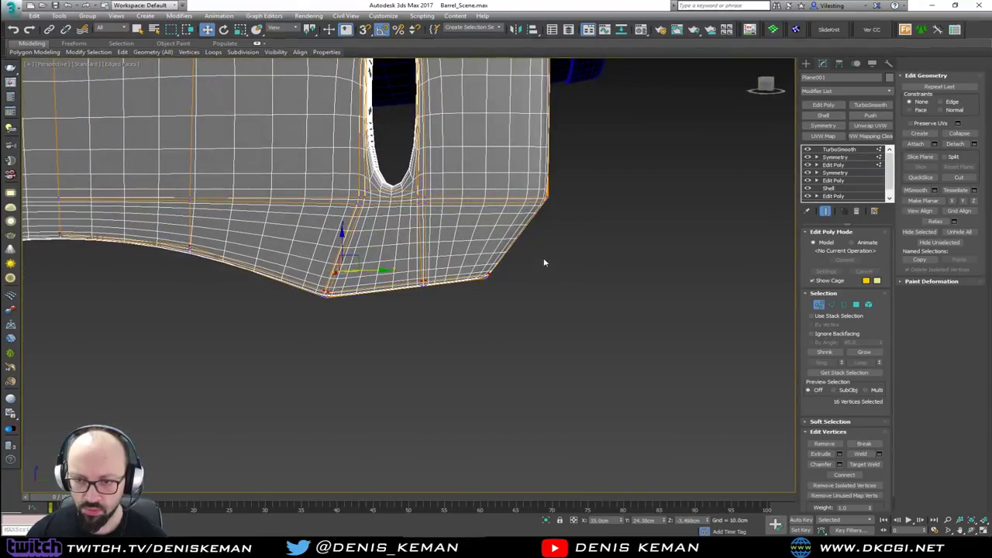
pyautogui.moveTo(543, 258); pyautogui.dragTo(400, 303)
pyautogui.moveTo(450, 248); pyautogui.dragTo(448, 262)
pyautogui.moveTo(525, 260); pyautogui.dragTo(471, 314)
pyautogui.moveTo(487, 262); pyautogui.dragTo(483, 270)
pyautogui.keyDown('alt'); pyautogui.moveTo(483, 270); pyautogui.dragTo(426, 296, button='middle'); pyautogui.keyUp('alt')
pyautogui.click(593, 264)
# - Insert edge loops on both sides of the lower slot, level with its bottom end, to square off that end
pyautogui.keyDown('alt'); pyautogui.moveTo(556, 241); pyautogui.dragTo(492, 279, button='middle'); pyautogui.keyUp('alt')
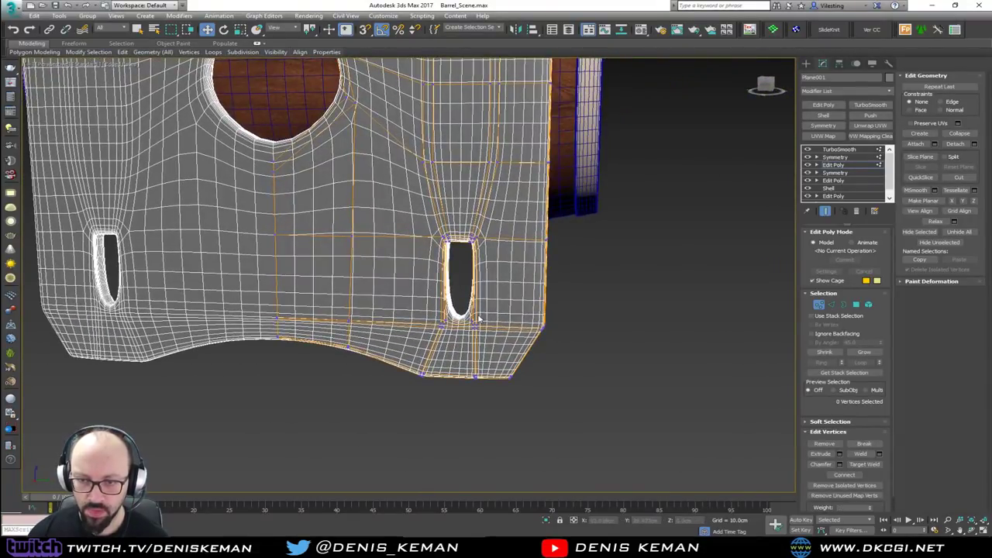
pyautogui.scroll(2, 478, 320)
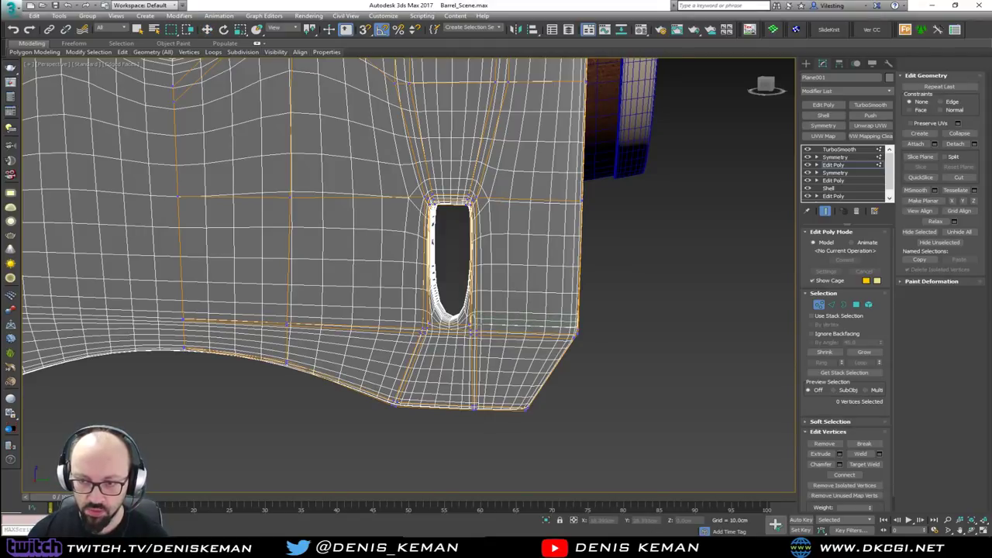
pyautogui.click(475, 324)
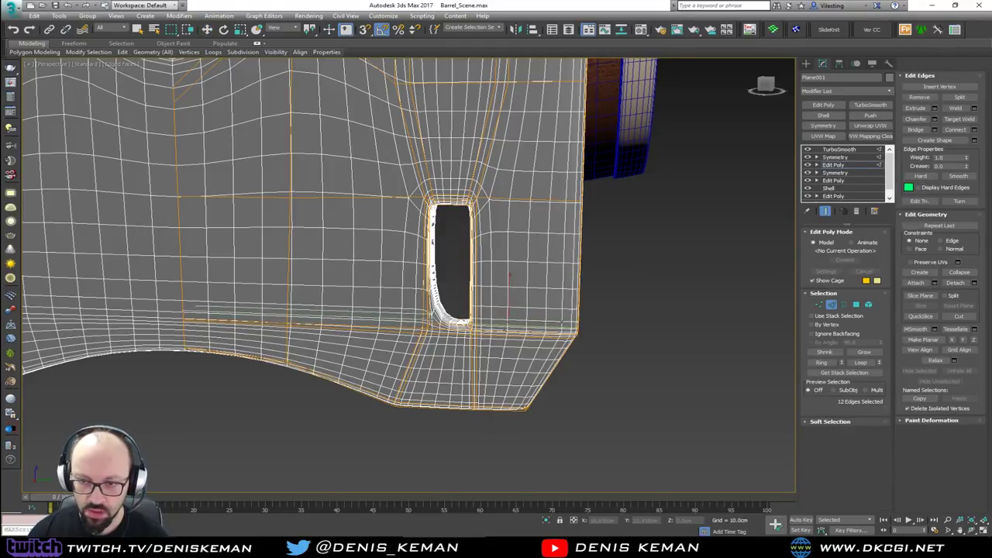
pyautogui.click(431, 324)
pyautogui.rightClick(431, 325)
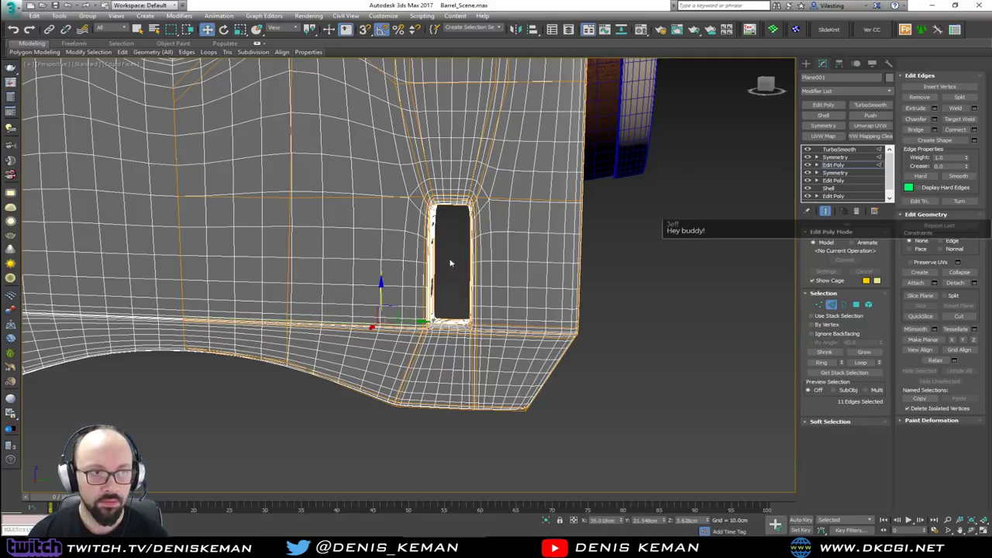
# - Square off the top end of the upper slot with edge loops on both sides, and leave edge editing
pyautogui.moveTo(451, 232); pyautogui.dragTo(446, 351, button='middle')
pyautogui.scroll(-4, 446, 351)
pyautogui.keyDown('alt'); pyautogui.moveTo(441, 230); pyautogui.dragTo(415, 276, button='middle'); pyautogui.keyUp('alt')
pyautogui.scroll(4, 445, 238)
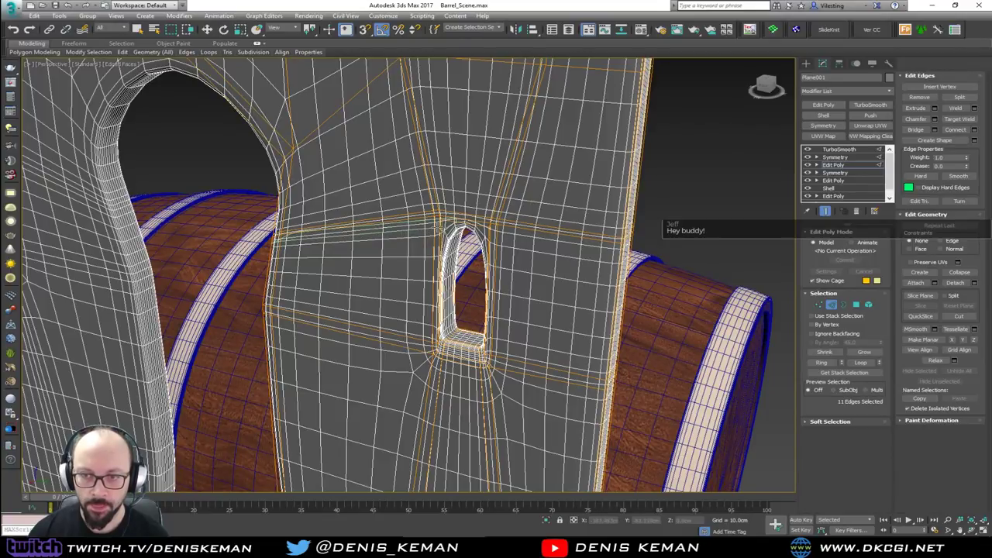
pyautogui.click(437, 224)
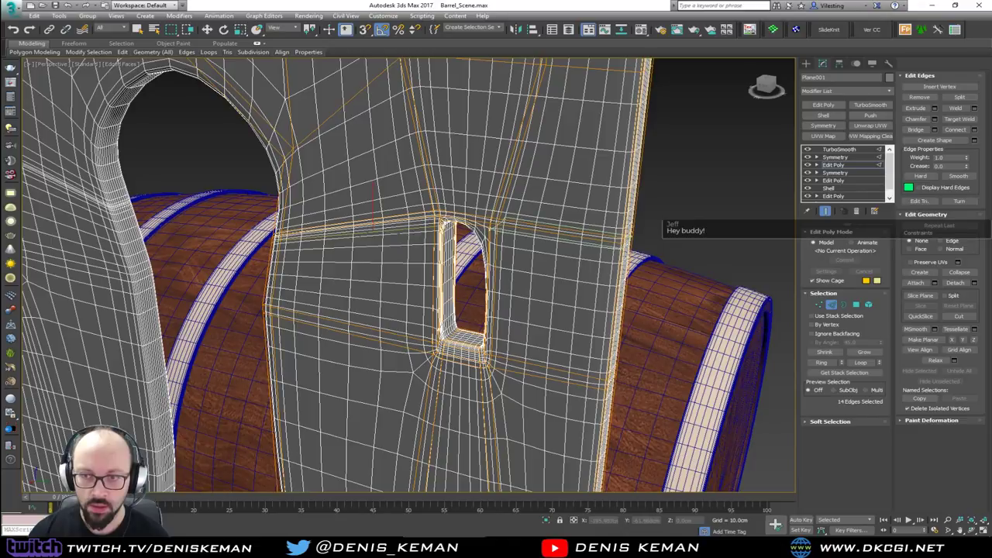
pyautogui.click(494, 231)
pyautogui.press('w')
pyautogui.click(832, 306)
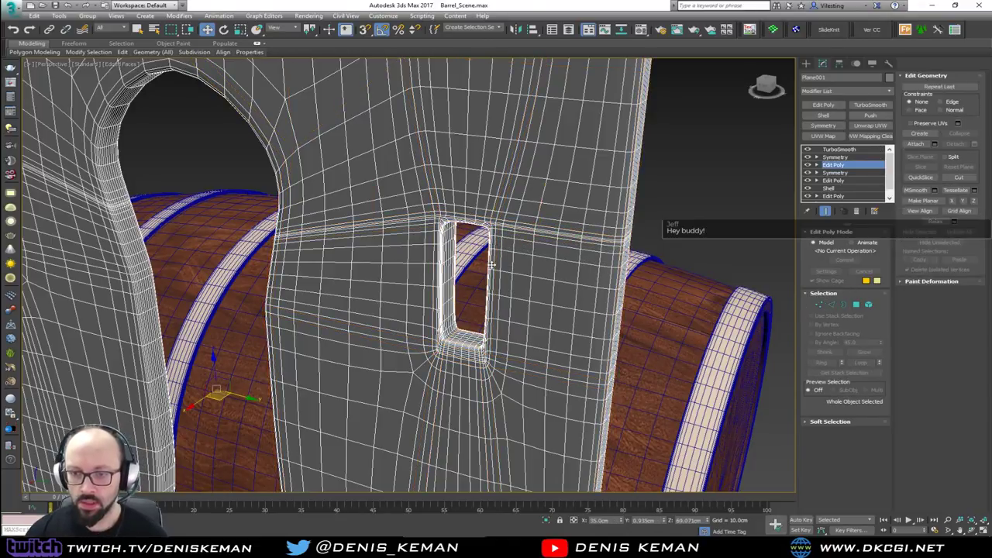
# - Turn off edged faces, reselect the side panel and give it the dark wood material
pyautogui.scroll(-3, 484, 238)
pyautogui.press('F4')
pyautogui.scroll(-4, 485, 243)
pyautogui.click(557, 193)
pyautogui.keyDown('alt'); pyautogui.moveTo(557, 192); pyautogui.dragTo(478, 212, button='middle'); pyautogui.keyUp('alt')
pyautogui.click(444, 181)
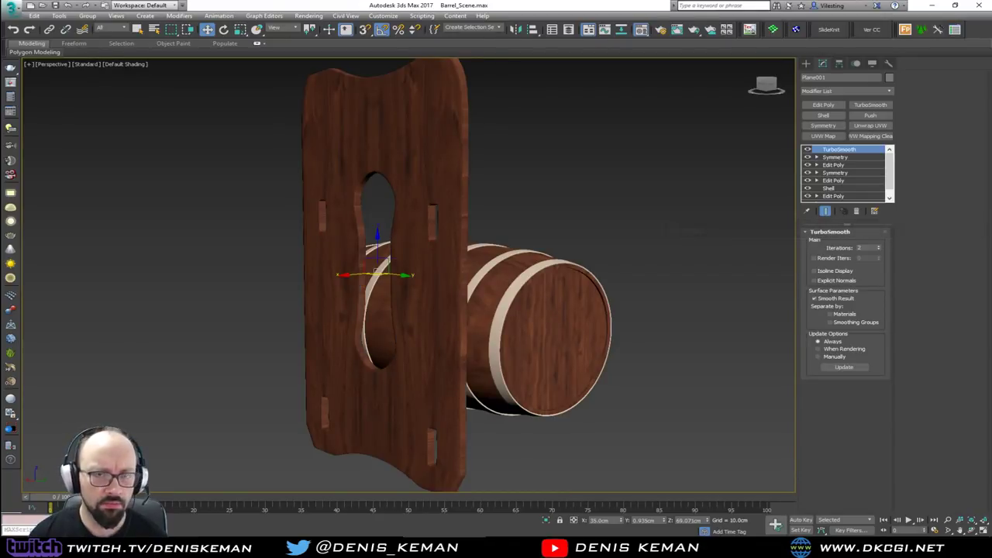
# - Add a UVW Map modifier with Box mapping to the side panel to correct the wood texture on its edges
pyautogui.keyDown('alt'); pyautogui.moveTo(194, 186); pyautogui.dragTo(117, 228, button='middle'); pyautogui.keyUp('alt')
pyautogui.scroll(5, 306, 169)
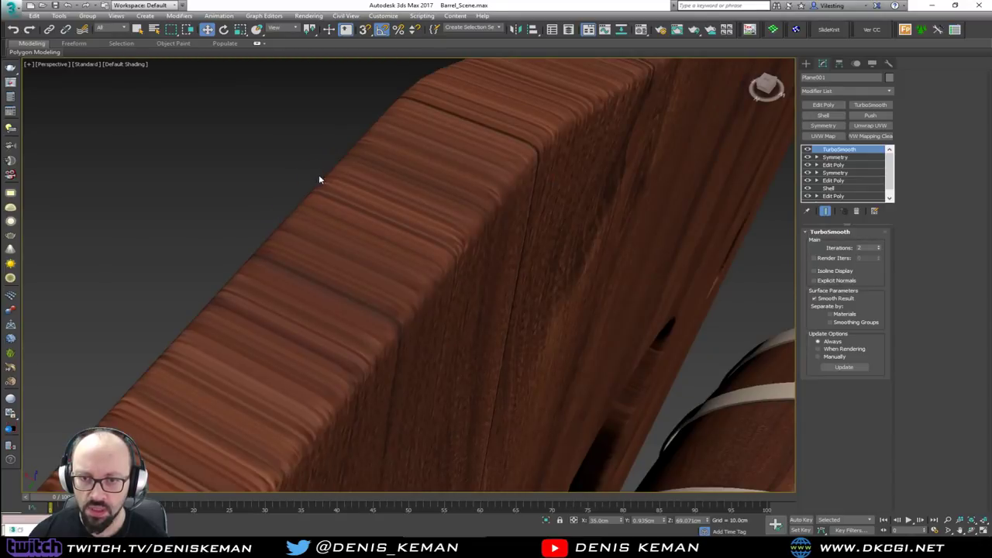
pyautogui.keyDown('alt'); pyautogui.moveTo(354, 230); pyautogui.dragTo(617, 261, button='middle'); pyautogui.keyUp('alt')
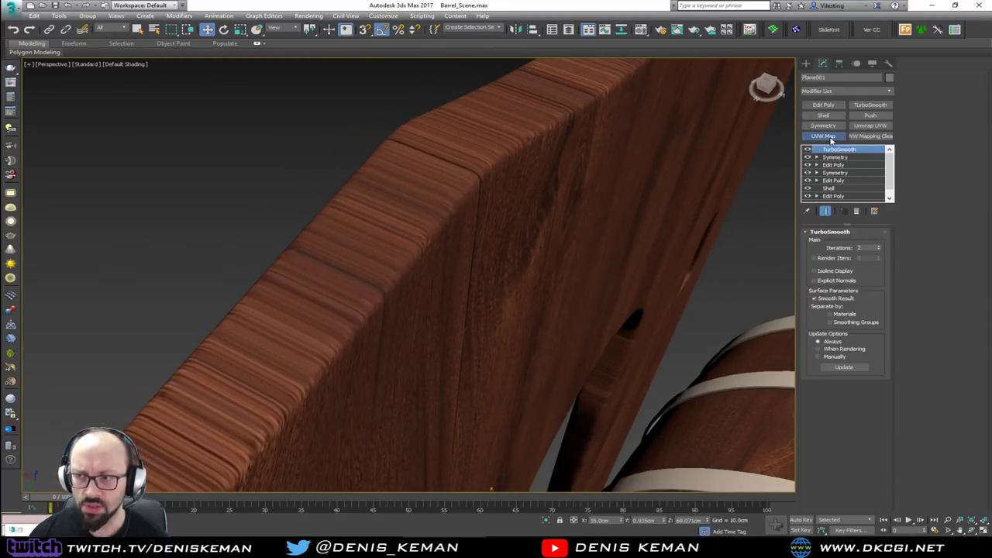
pyautogui.click(829, 137)
pyautogui.click(825, 284)
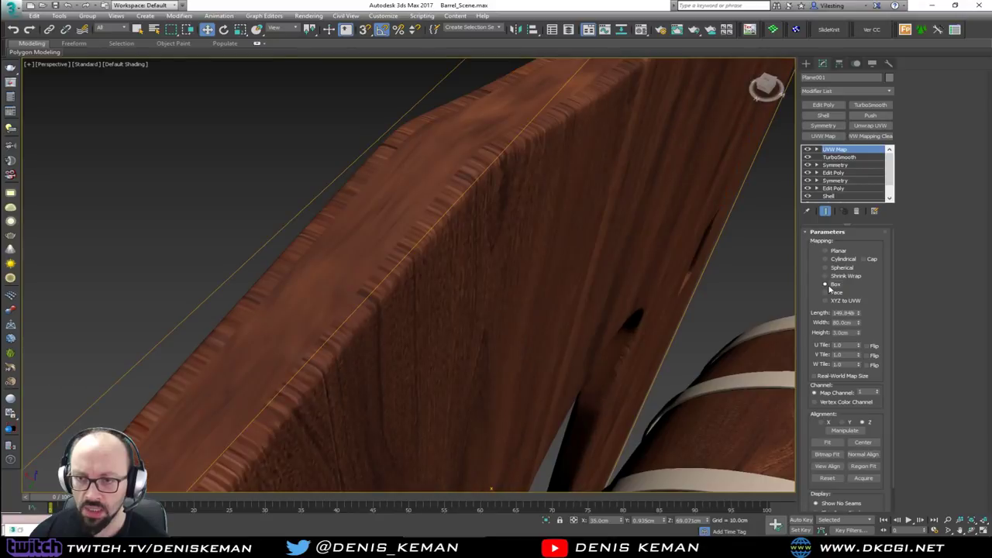
# - Set the box mapping's length, width and height to 100 cm each
pyautogui.scroll(-2, 434, 166)
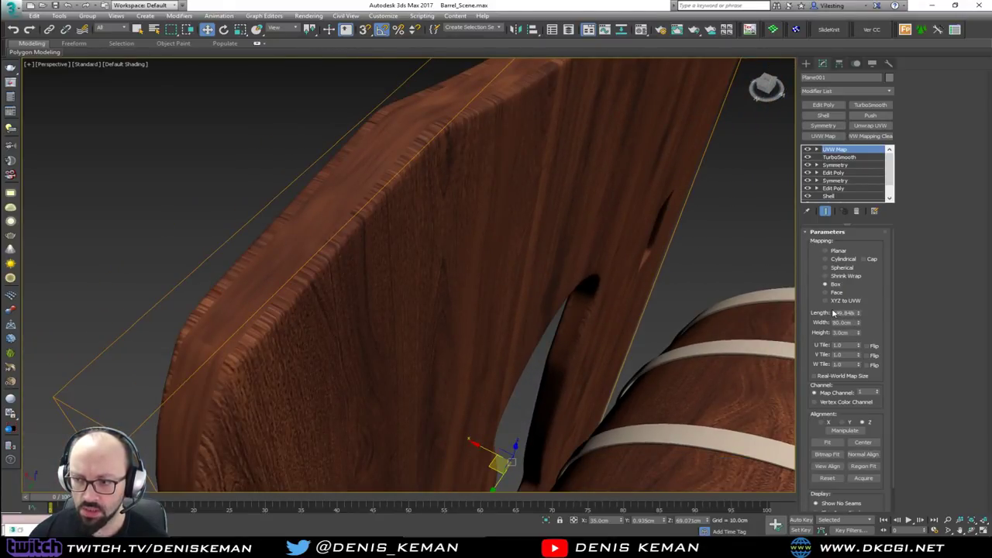
pyautogui.moveTo(835, 313); pyautogui.dragTo(904, 314)
pyautogui.write('100')
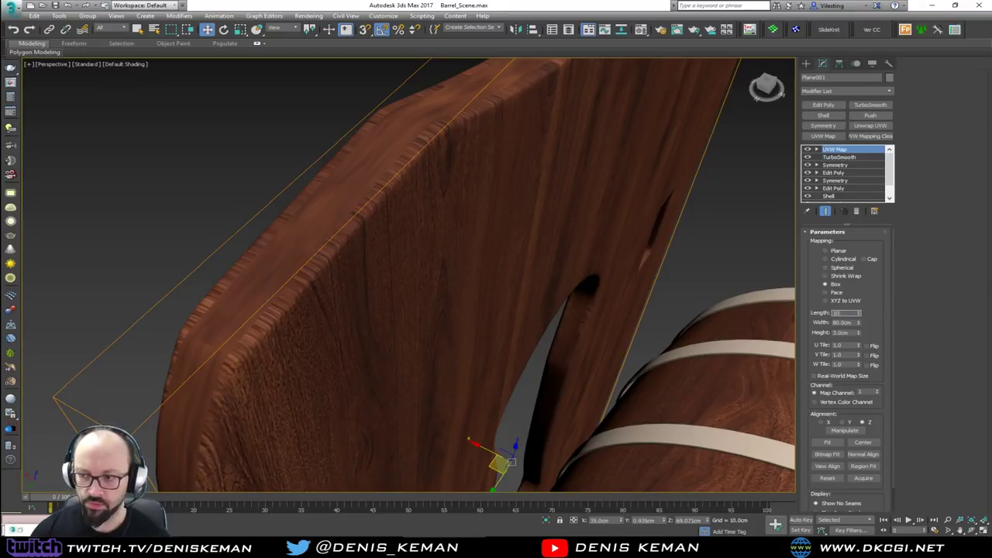
pyautogui.press('Tab')
pyautogui.write('100')
pyautogui.press('Tab')
pyautogui.write('100')
pyautogui.press('Return')
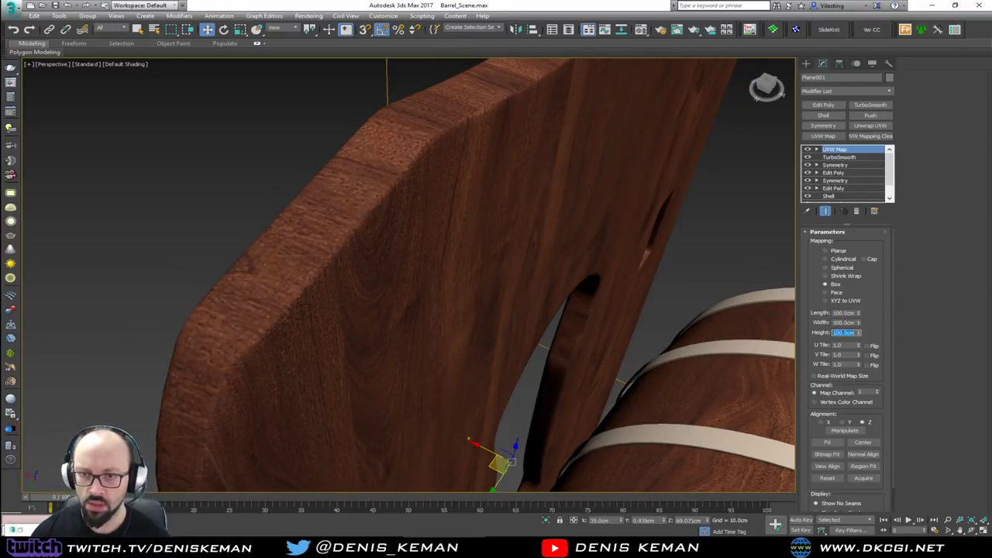
# - Check the wood grain across the panel without the mapping gizmo, and reselect the panel
pyautogui.moveTo(482, 245); pyautogui.dragTo(575, 211, button='middle')
pyautogui.scroll(-5, 468, 166)
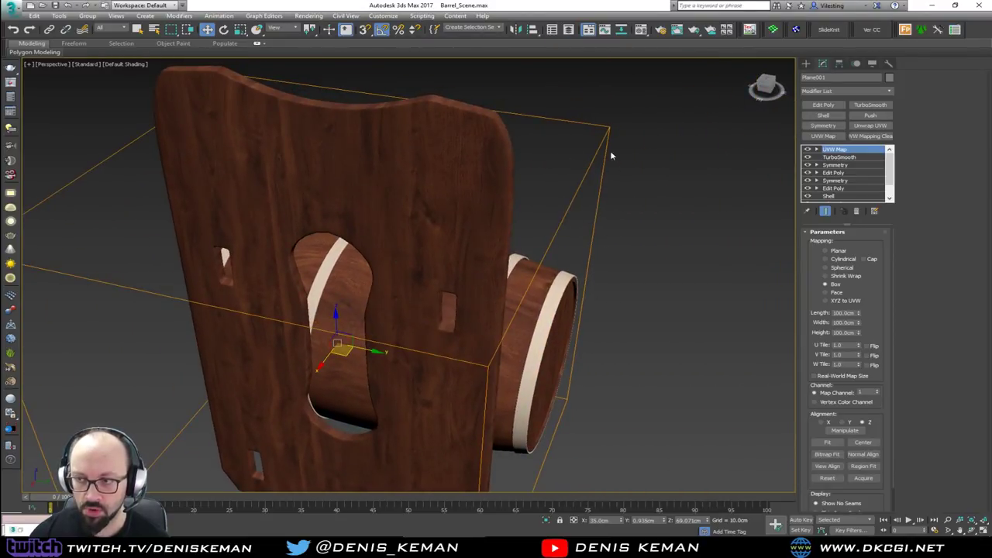
pyautogui.click(644, 187)
pyautogui.keyDown('alt'); pyautogui.moveTo(644, 188); pyautogui.dragTo(486, 196, button='middle'); pyautogui.keyUp('alt')
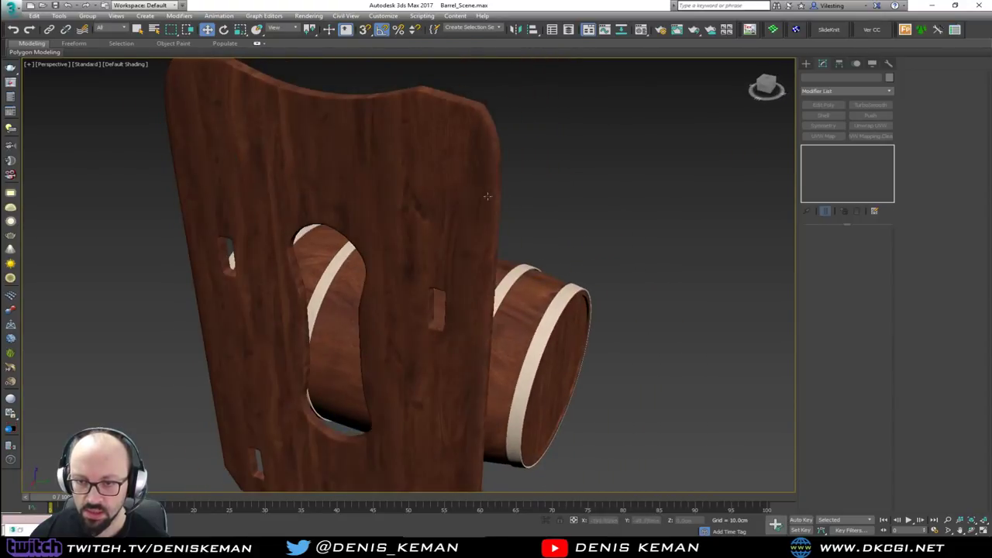
pyautogui.click(486, 196)
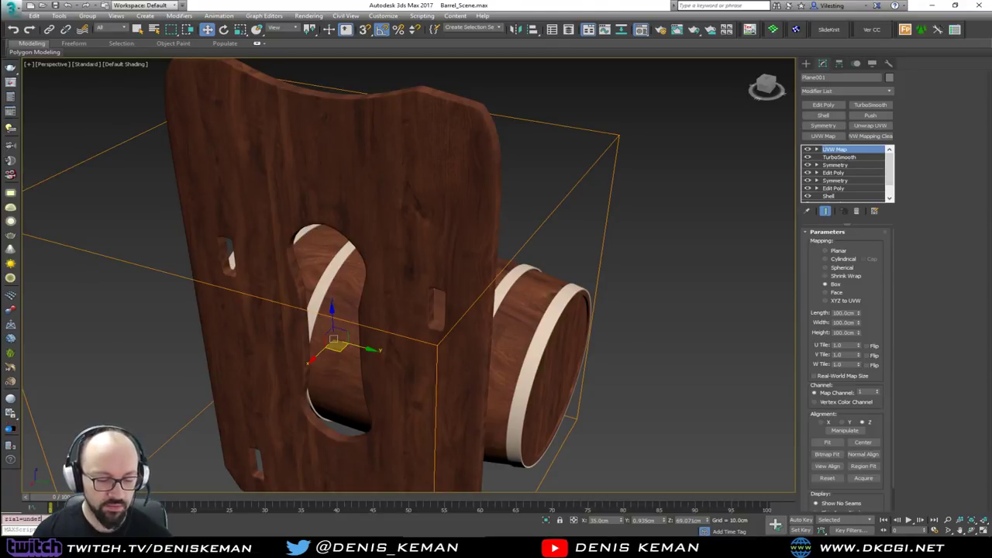
# - Clear the side panel's material by setting it to undefined and delete the panel's UVW Map modifier
pyautogui.write('ined')
pyautogui.press('Return')
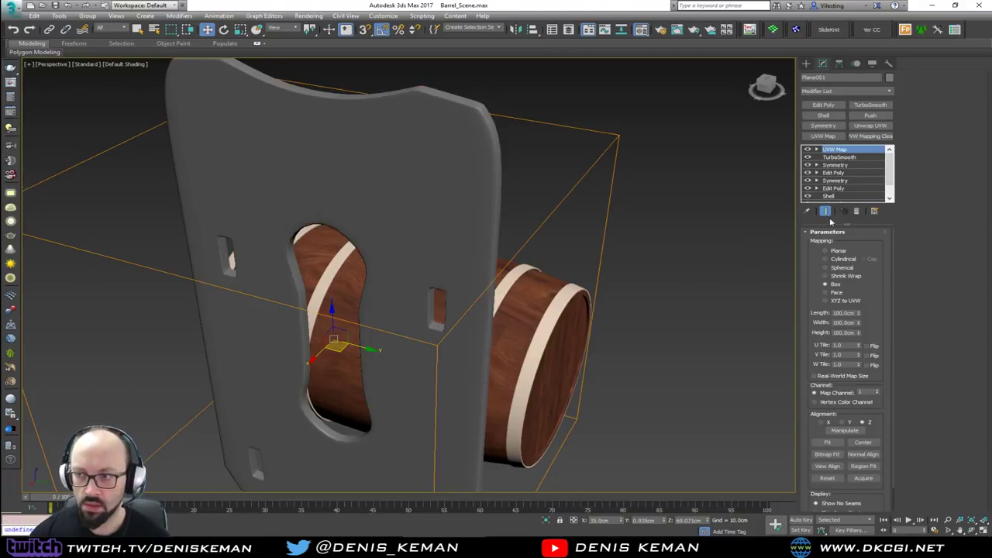
pyautogui.click(858, 212)
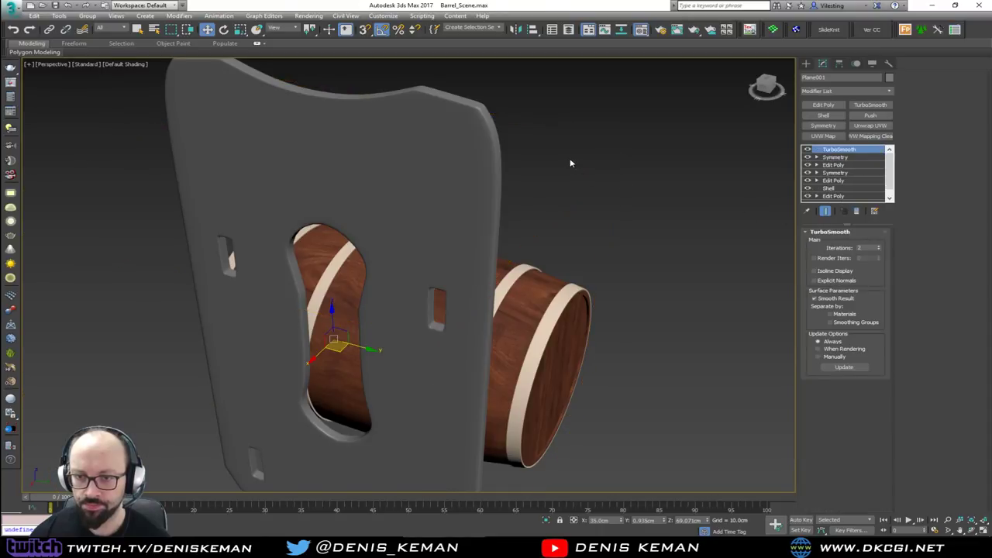
pyautogui.click(554, 253)
pyautogui.keyDown('alt'); pyautogui.moveTo(554, 252); pyautogui.dragTo(455, 329, button='middle'); pyautogui.keyUp('alt')
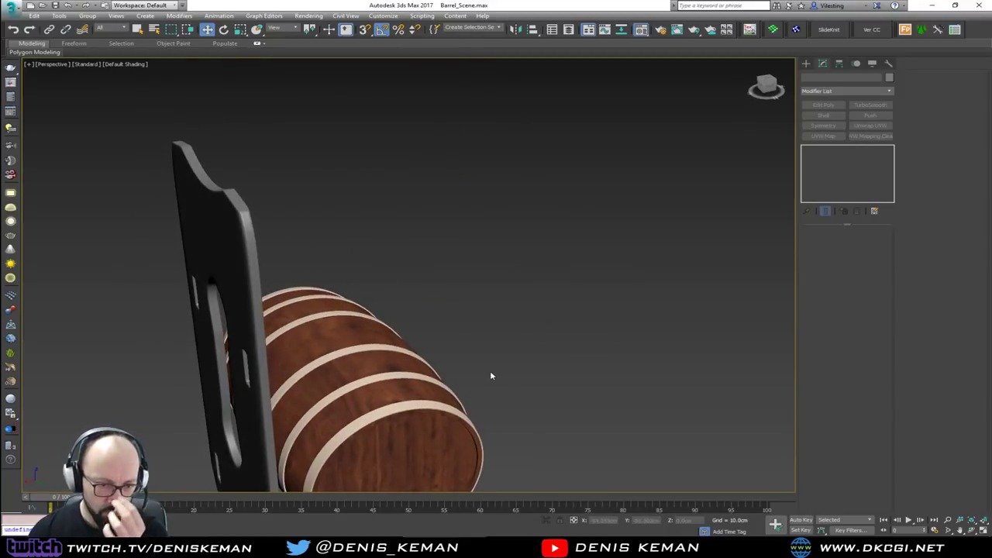
pyautogui.scroll(-4, 491, 354)
pyautogui.keyDown('alt'); pyautogui.moveTo(491, 332); pyautogui.dragTo(523, 352, button='middle'); pyautogui.keyUp('alt')
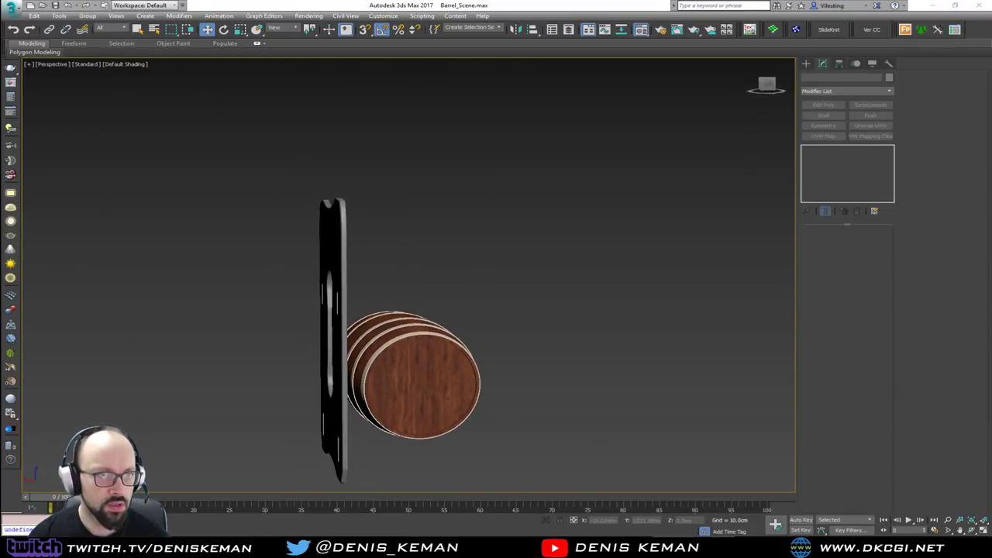
# - Check the rack's reference photo and create a box about 30 by 81 by 2.7 cm above the barrel in the front view
pyautogui.moveTo(0, 45); pyautogui.dragTo(550, 35)
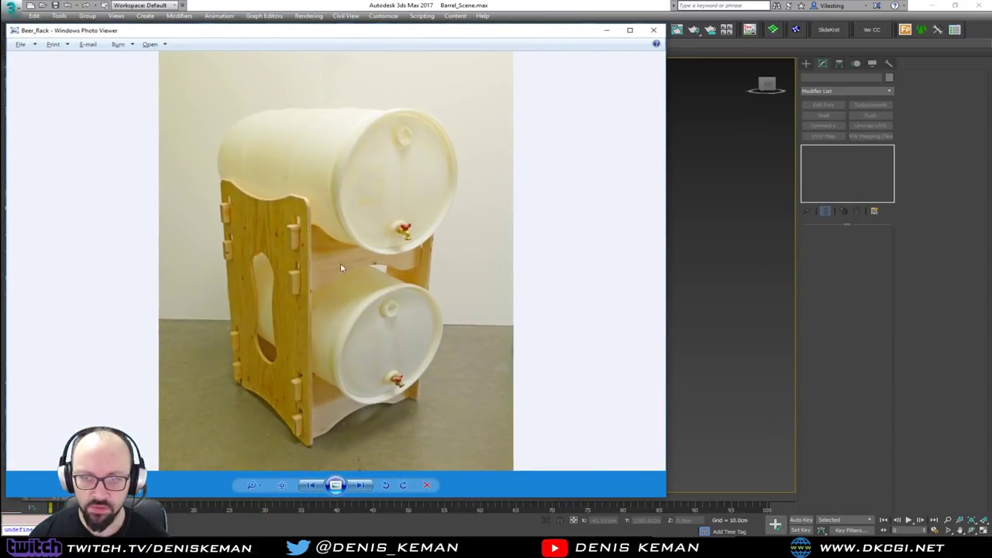
pyautogui.hotkey('alt', 'Tab')
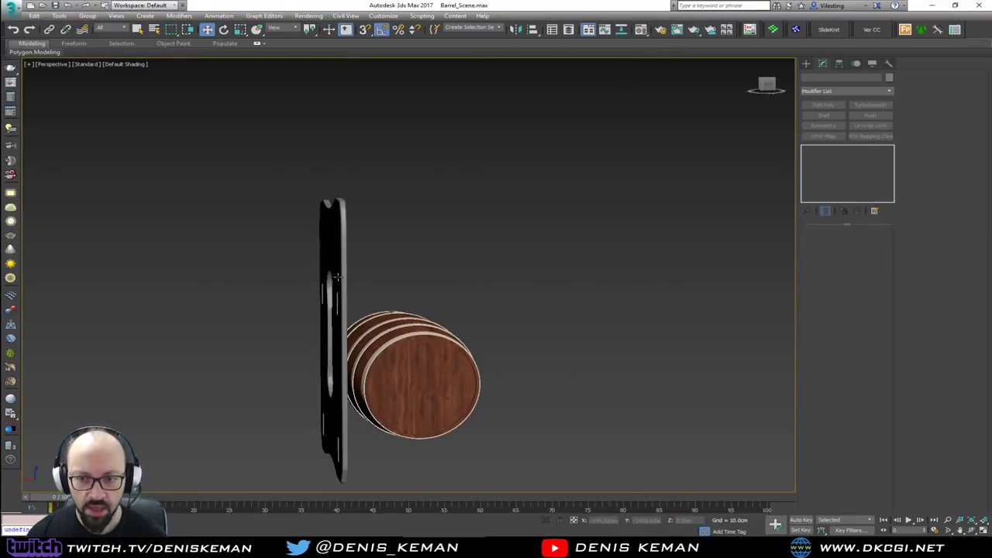
pyautogui.hotkey('alt', 'w')
pyautogui.scroll(-2, 565, 148)
pyautogui.moveTo(565, 148); pyautogui.dragTo(540, 225, button='middle')
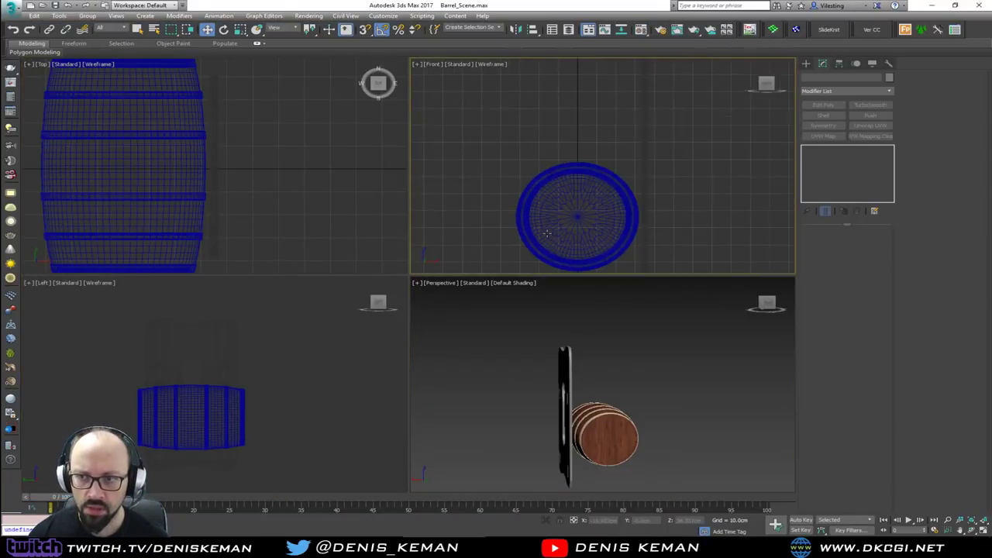
pyautogui.hotkey('alt', 'w')
pyautogui.moveTo(385, 303); pyautogui.dragTo(472, 350, button='middle')
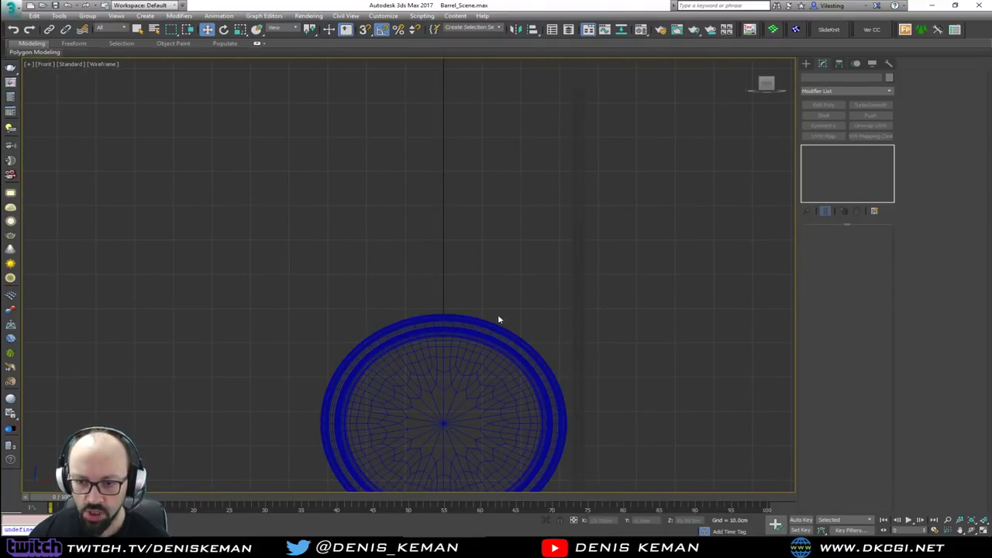
pyautogui.rightClick(428, 213)
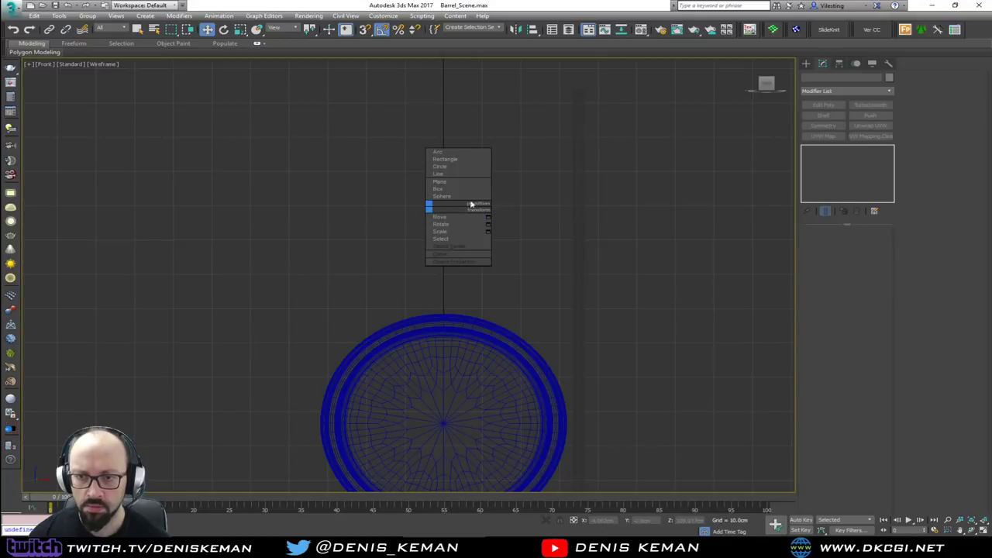
pyautogui.click(461, 190)
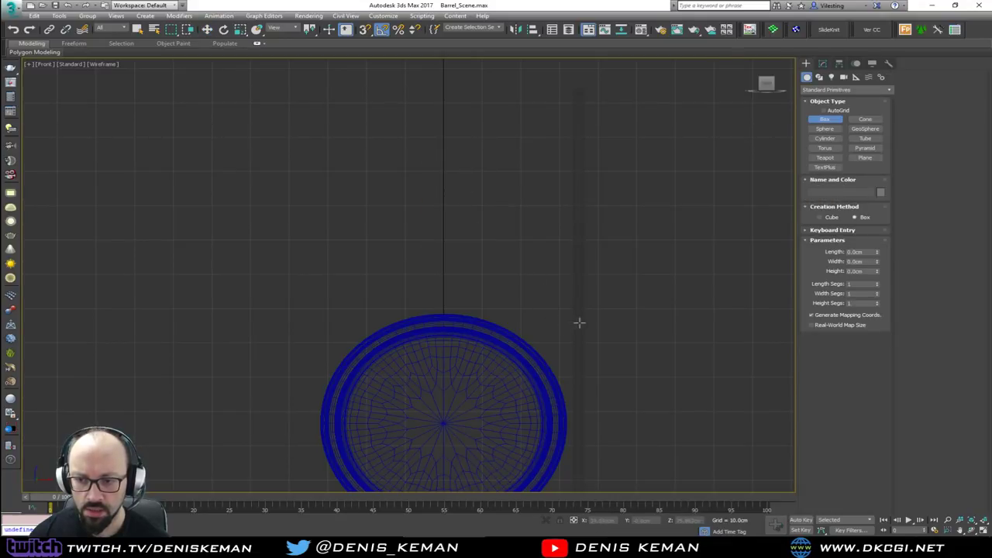
pyautogui.moveTo(594, 339); pyautogui.dragTo(282, 237)
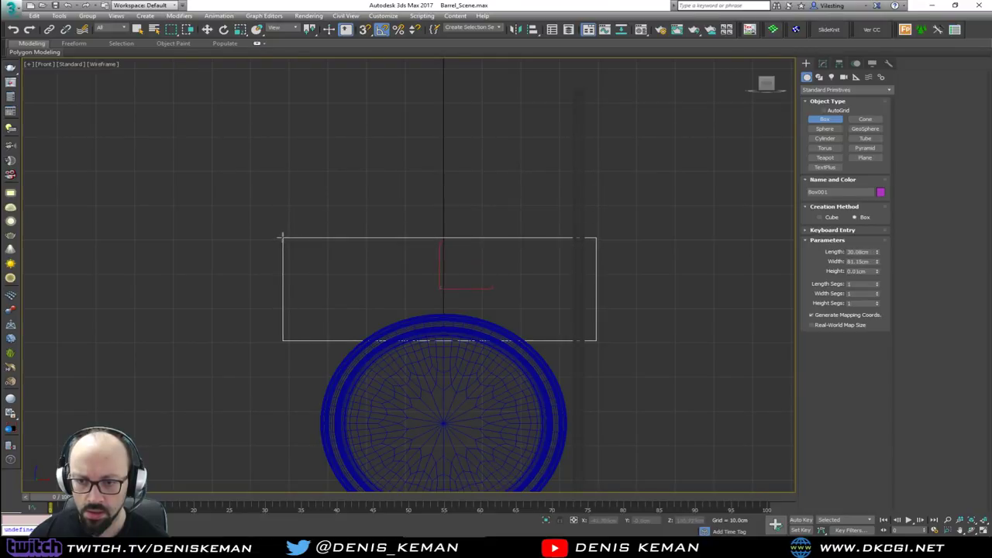
pyautogui.click(283, 231)
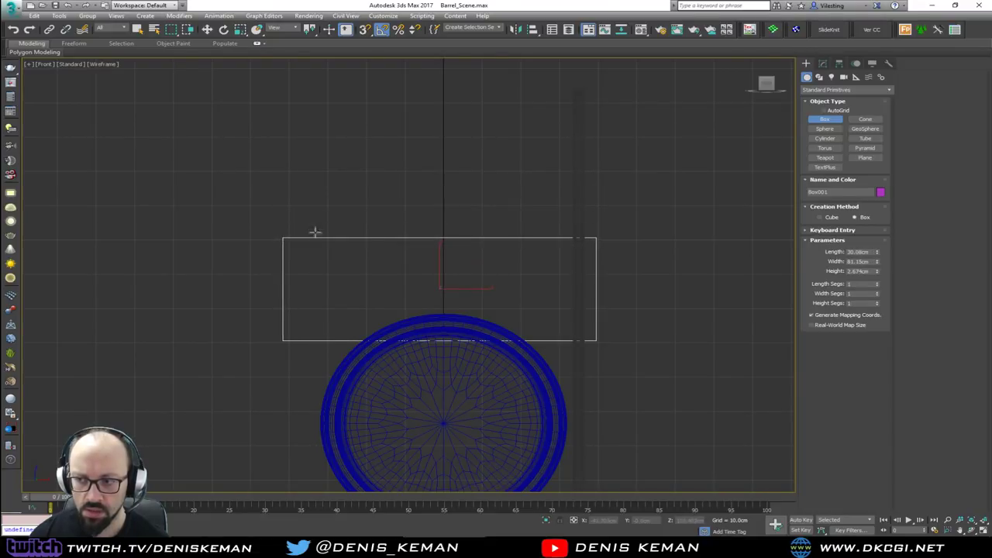
# - Set the new box's length to 30 cm, width to 80 cm and height to 3 cm
pyautogui.moveTo(870, 252); pyautogui.dragTo(839, 248)
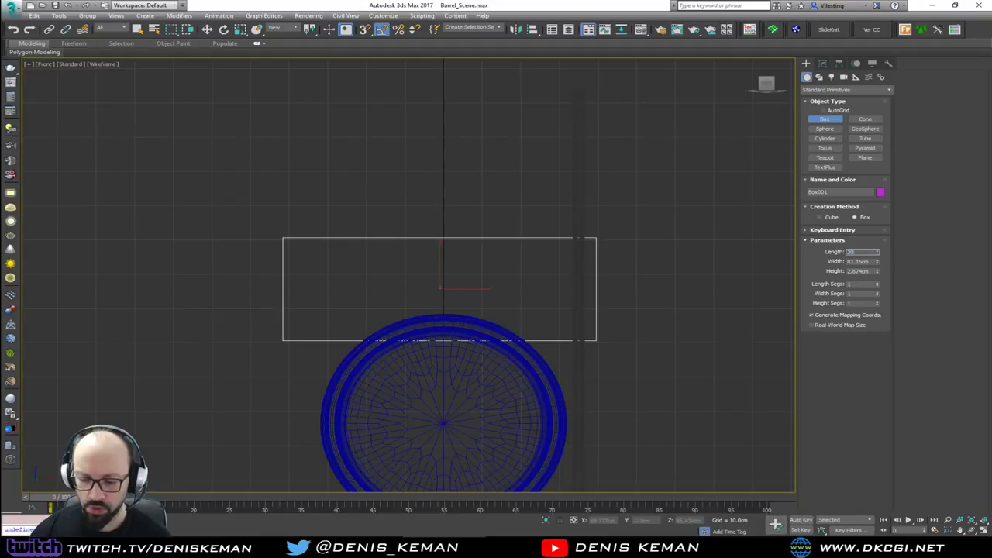
pyautogui.press('Tab')
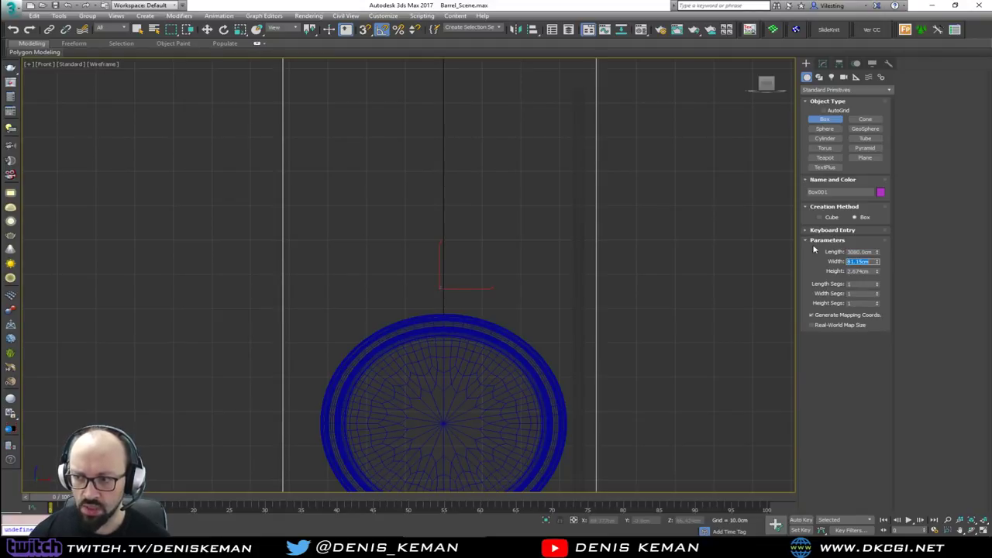
pyautogui.moveTo(873, 252); pyautogui.dragTo(834, 248)
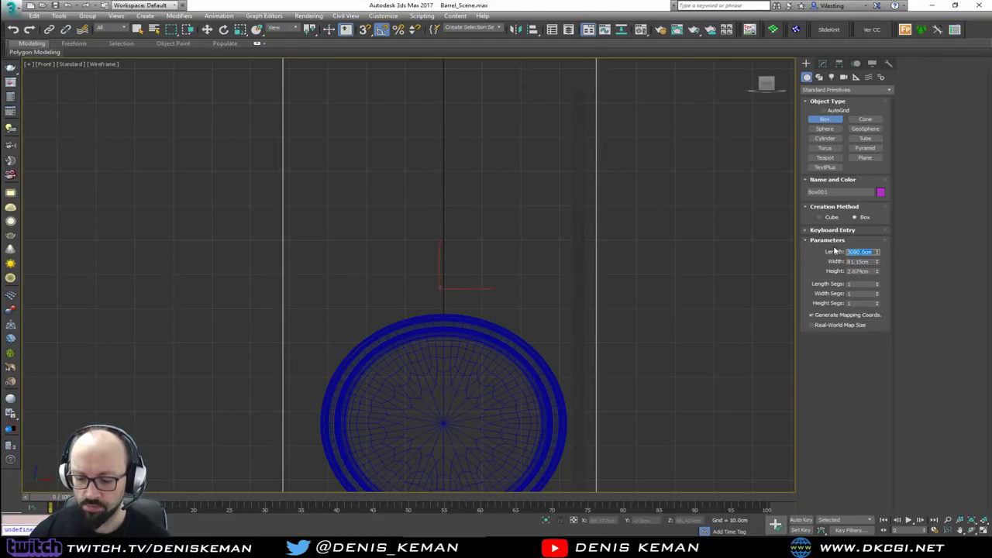
pyautogui.write('30')
pyautogui.press('Tab')
pyautogui.write('80')
pyautogui.press('Tab')
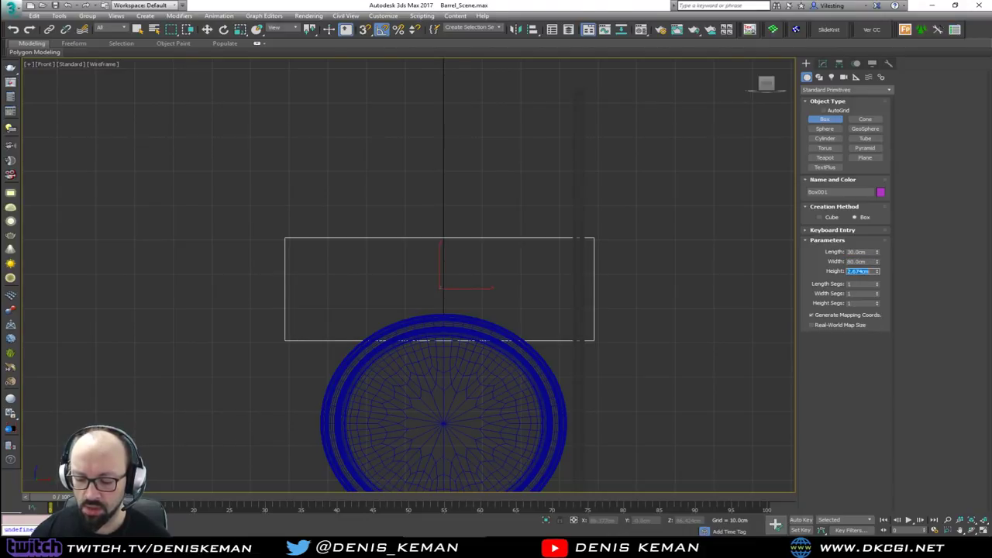
# - Move the box along Y to line up with a side panel slot and raise it above the barrel, to about Y 30.7 and Z 97.3 cm
pyautogui.middleClick(503, 273)
pyautogui.hotkey('alt', 'w')
pyautogui.middleClick(582, 372)
pyautogui.hotkey('alt', 'w')
pyautogui.keyDown('alt'); pyautogui.moveTo(582, 372); pyautogui.dragTo(560, 314, button='middle'); pyautogui.keyUp('alt')
pyautogui.press('w')
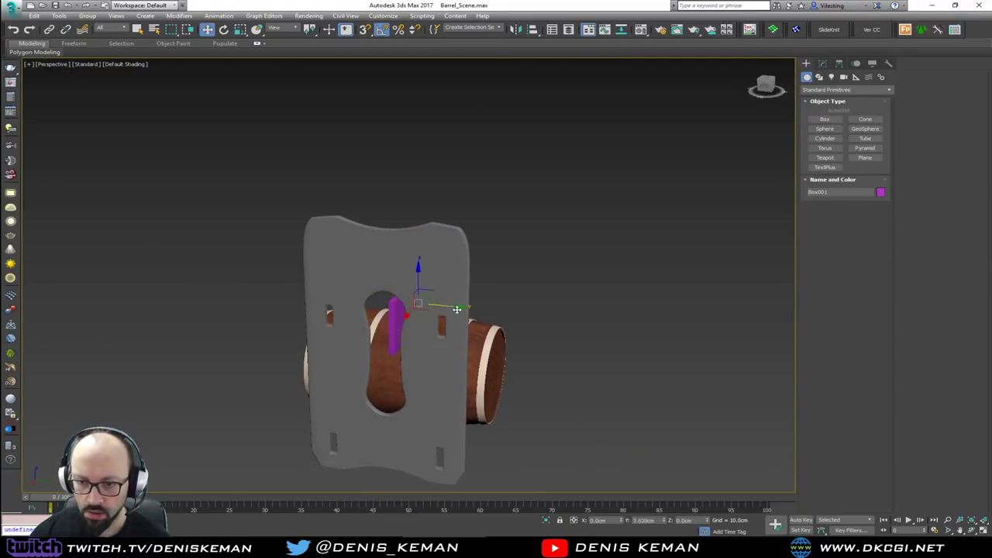
pyautogui.moveTo(456, 309); pyautogui.dragTo(488, 322)
pyautogui.keyDown('alt'); pyautogui.moveTo(488, 323); pyautogui.dragTo(469, 300, button='middle'); pyautogui.keyUp('alt')
pyautogui.scroll(3, 427, 295)
pyautogui.moveTo(480, 288); pyautogui.dragTo(485, 258)
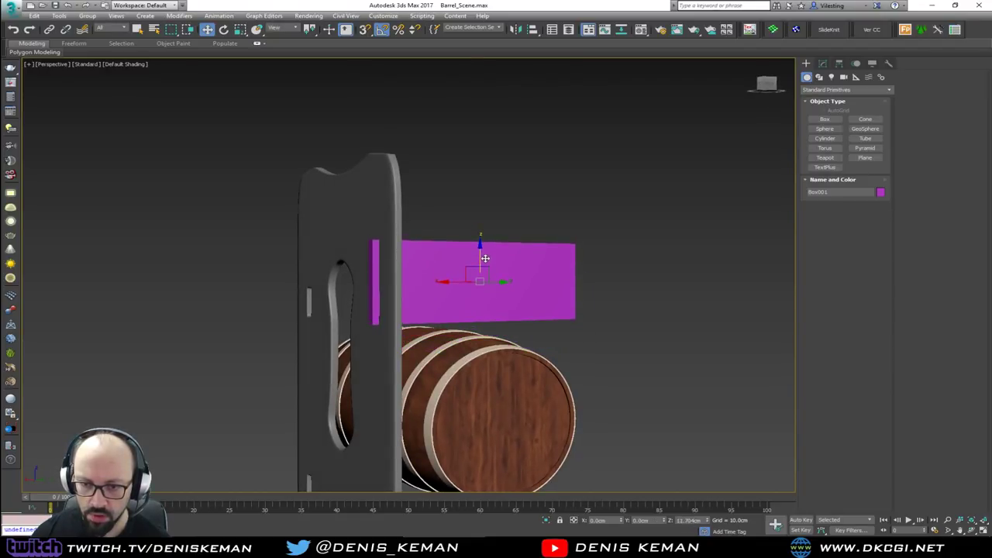
# - Show the box see-through with edged faces and add an Edit Poly modifier to it
pyautogui.scroll(3, 411, 286)
pyautogui.moveTo(412, 286)
pyautogui.keyDown('alt'); pyautogui.mouseDown(button='middle')
pyautogui.moveTo(436, 296)
pyautogui.moveTo(424, 301)
pyautogui.moveTo(382, 264)
pyautogui.moveTo(357, 259)
pyautogui.moveTo(407, 269)
pyautogui.mouseUp(button='middle'); pyautogui.keyUp('alt')
pyautogui.press('F4')
pyautogui.hotkey('alt', 'x')
pyautogui.keyDown('alt'); pyautogui.moveTo(385, 318); pyautogui.dragTo(350, 305, button='middle'); pyautogui.keyUp('alt')
pyautogui.click(823, 64)
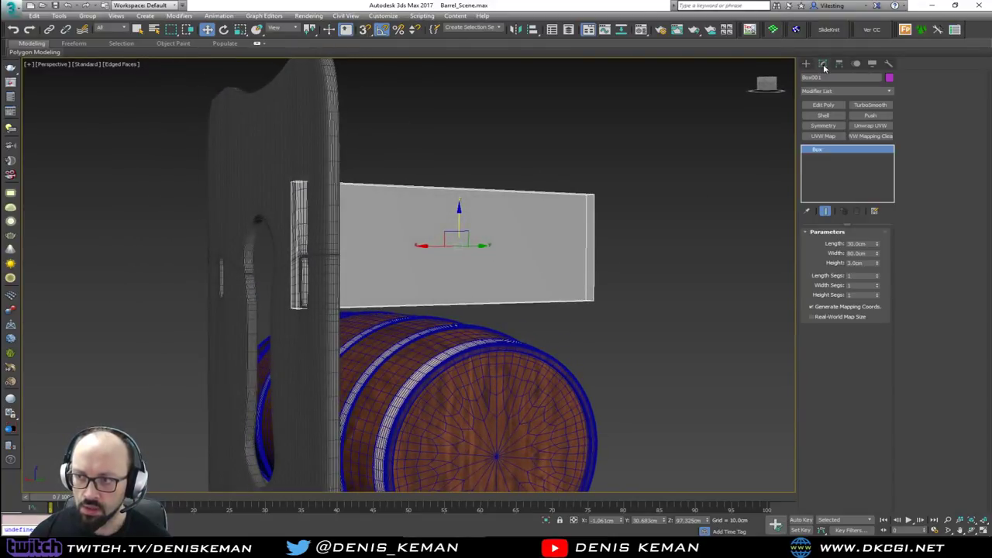
pyautogui.click(827, 105)
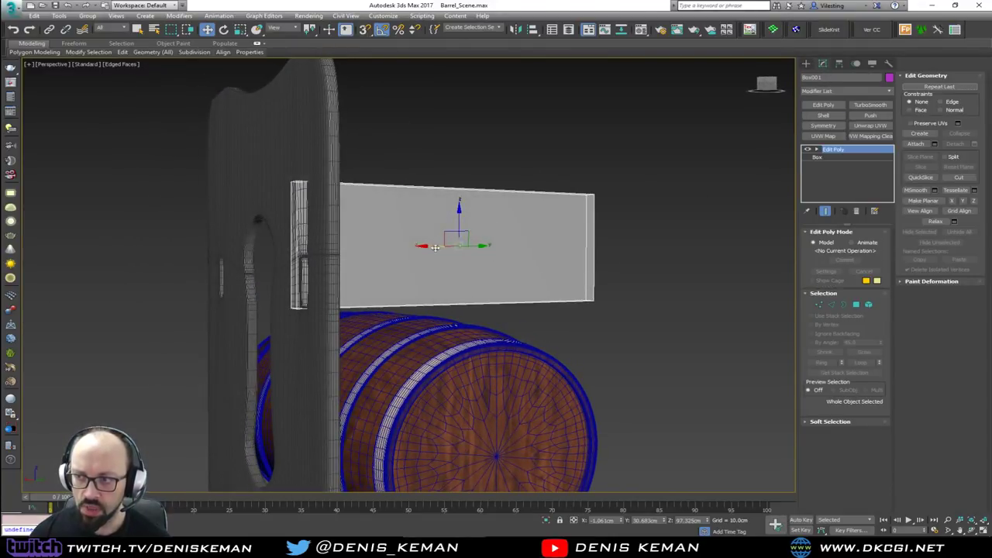
# - Insert a lengthwise edge loop level with the slot's upper edge and a vertical loop at the side panel's inner face
pyautogui.scroll(3, 300, 263)
pyautogui.hotkey('alt', '1')
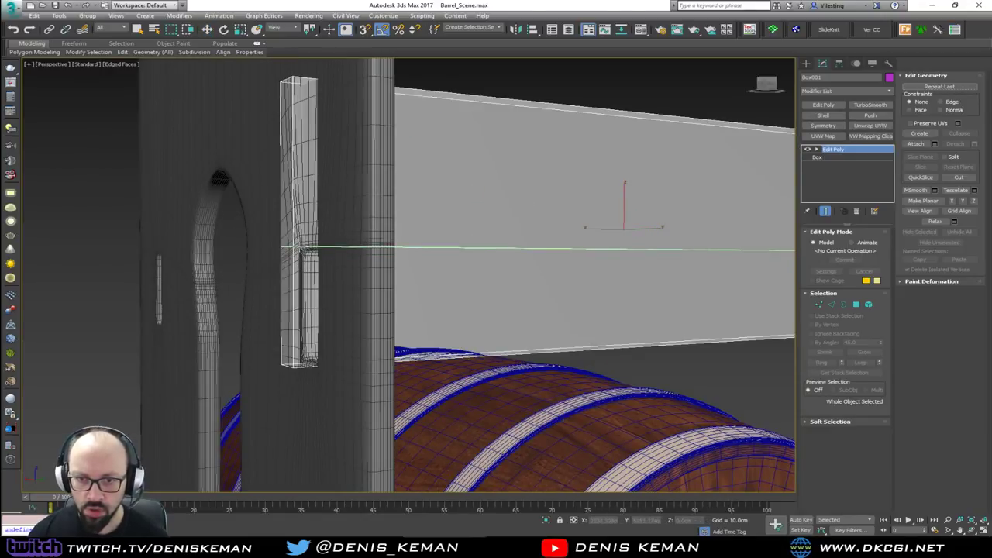
pyautogui.click(295, 253)
pyautogui.keyDown('alt'); pyautogui.moveTo(294, 253); pyautogui.dragTo(316, 317, button='middle'); pyautogui.keyUp('alt')
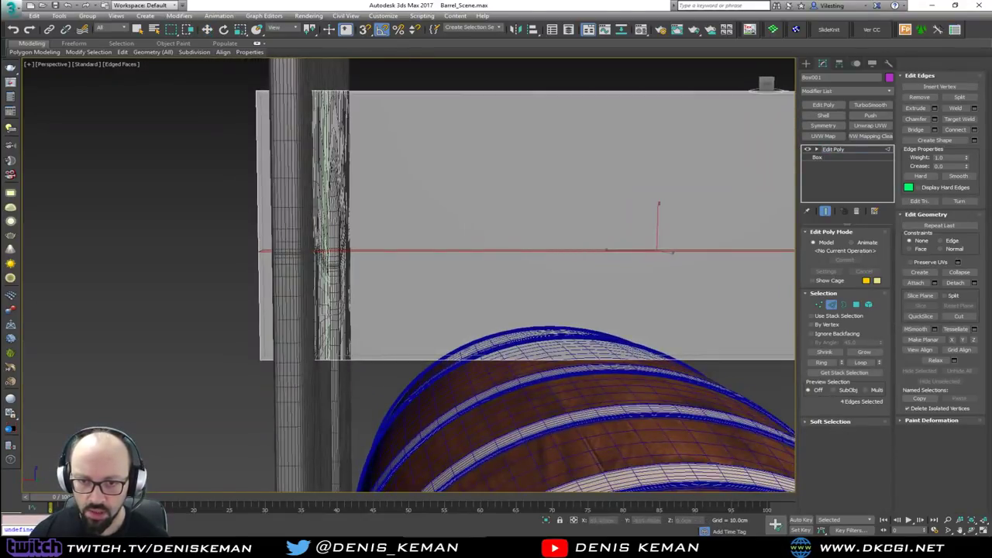
pyautogui.click(315, 318)
pyautogui.press('w')
# - Delete the board's upper end section that passes through the side panel above the slot, leaving only the lower tab
pyautogui.keyDown('alt'); pyautogui.moveTo(316, 260); pyautogui.dragTo(343, 245, button='middle'); pyautogui.keyUp('alt')
pyautogui.moveTo(230, 65); pyautogui.dragTo(264, 117)
pyautogui.keyDown('alt'); pyautogui.moveTo(264, 118); pyautogui.dragTo(330, 181, button='middle'); pyautogui.keyUp('alt')
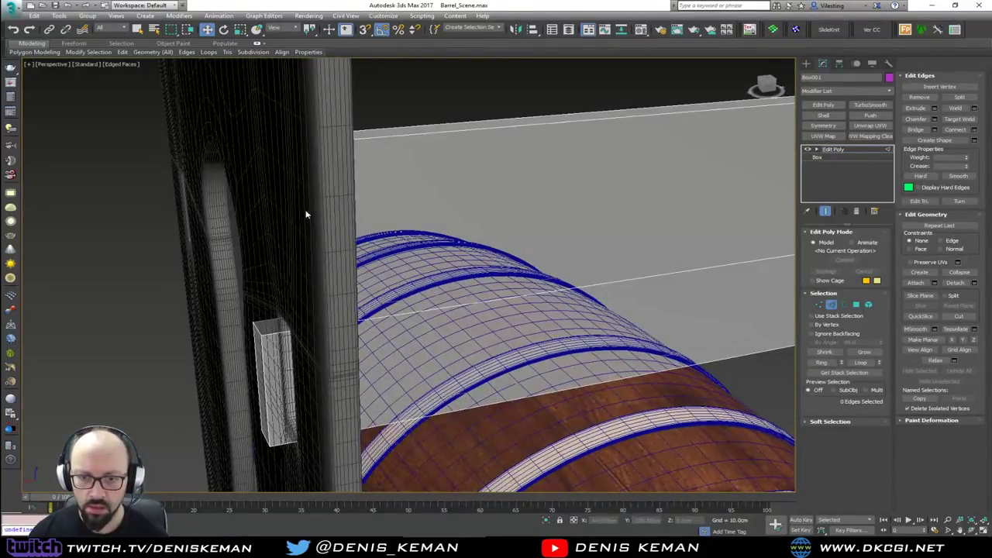
# - Cap the open border around the board's cut-out corner and select the two vertices at its inner corner
pyautogui.press('3')
pyautogui.click(273, 271)
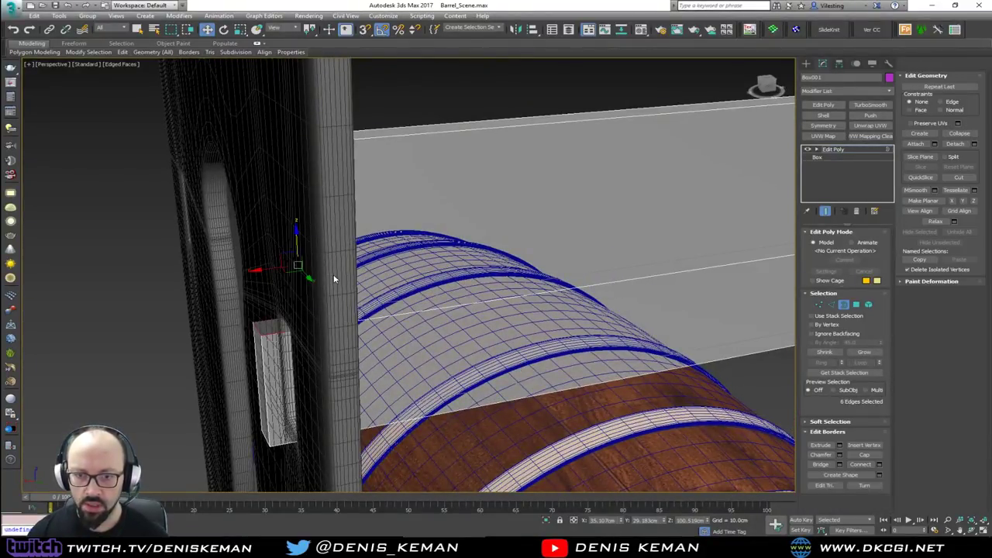
pyautogui.press('F3')
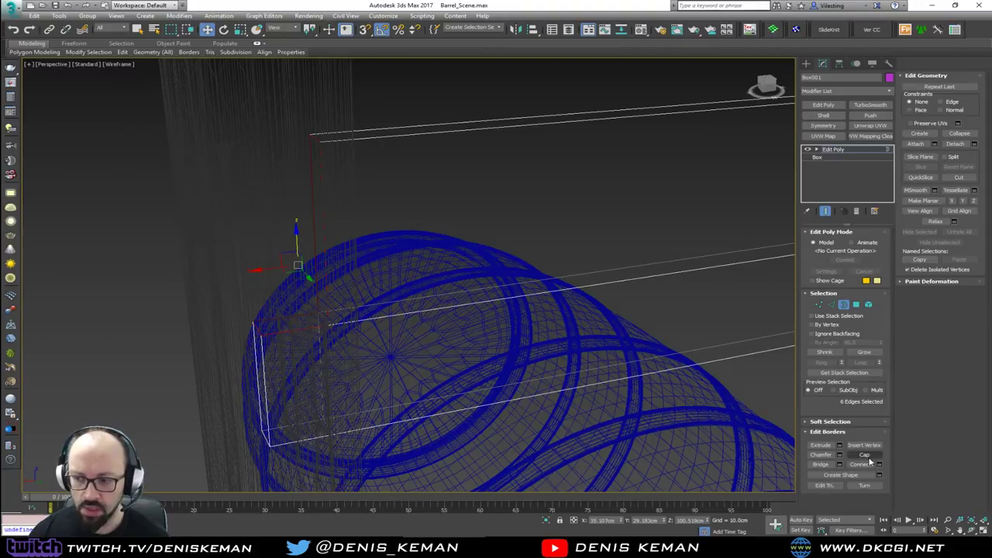
pyautogui.press('1')
pyautogui.moveTo(337, 323); pyautogui.dragTo(303, 349)
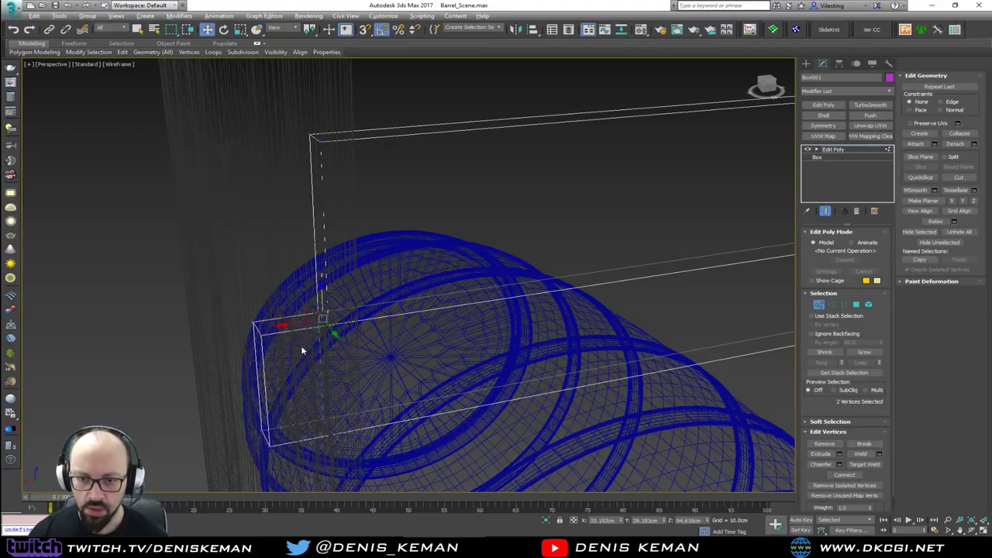
# - Turn off the see-through display and shorten the tab by moving its four end vertices inward to about X 37.7 cm
pyautogui.press('F3')
pyautogui.moveTo(358, 313)
pyautogui.keyDown('alt'); pyautogui.mouseDown(button='middle')
pyautogui.moveTo(399, 297)
pyautogui.moveTo(390, 274)
pyautogui.moveTo(344, 286)
pyautogui.moveTo(338, 320)
pyautogui.mouseUp(button='middle'); pyautogui.keyUp('alt')
pyautogui.hotkey('alt', 'x')
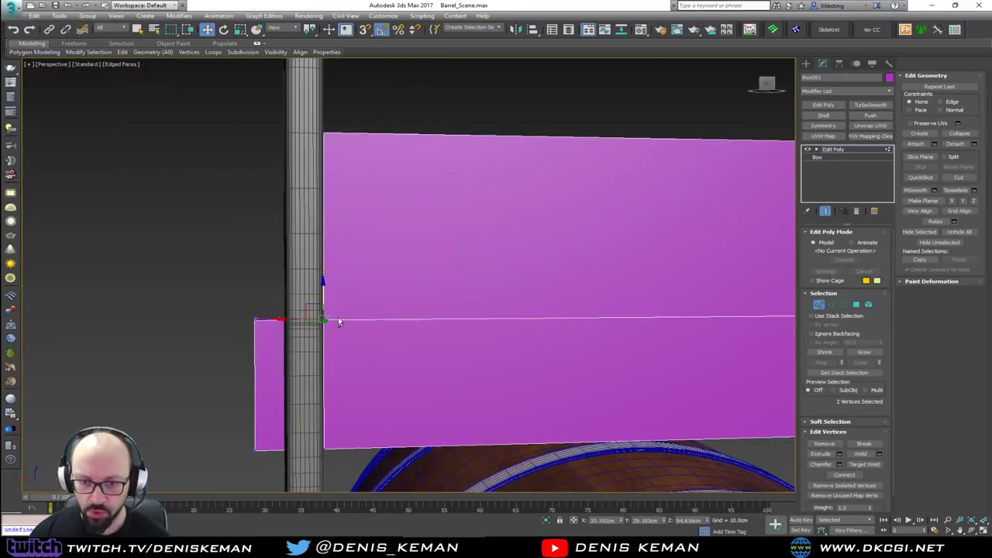
pyautogui.keyDown('alt'); pyautogui.moveTo(256, 386); pyautogui.dragTo(268, 308, button='middle'); pyautogui.keyUp('alt')
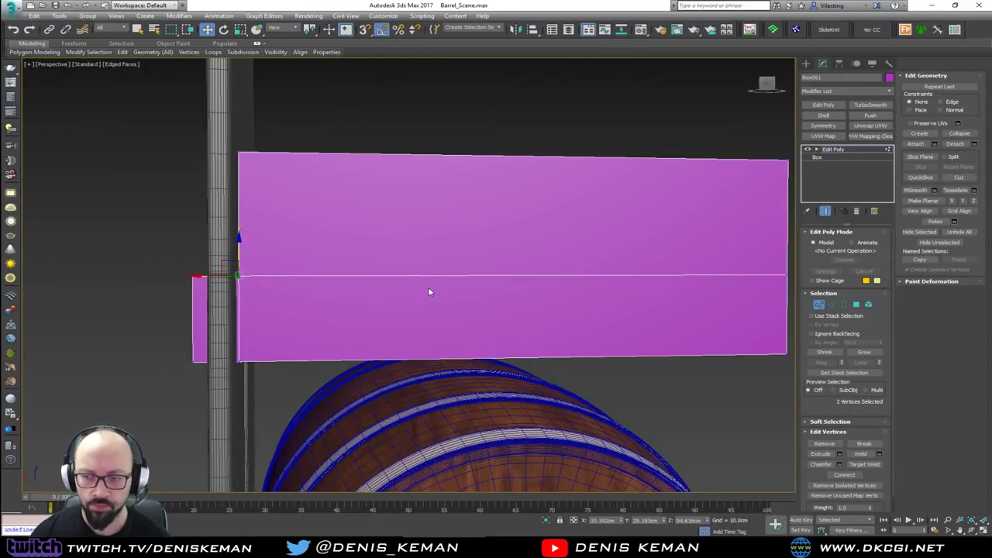
pyautogui.moveTo(430, 291); pyautogui.dragTo(439, 276, button='middle')
pyautogui.moveTo(359, 284); pyautogui.dragTo(388, 295, button='middle')
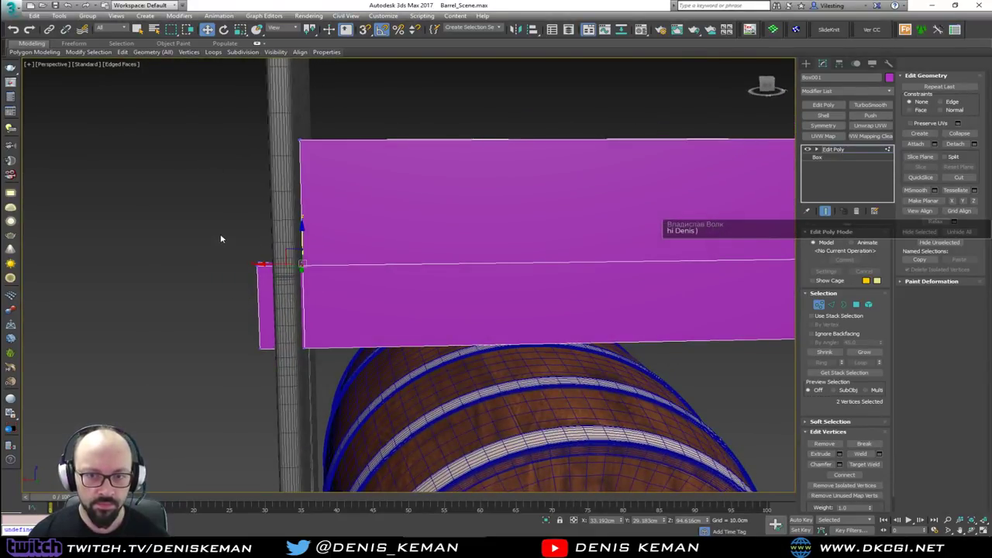
pyautogui.moveTo(220, 239); pyautogui.dragTo(275, 380)
pyautogui.keyDown('alt'); pyautogui.moveTo(275, 380); pyautogui.dragTo(255, 322, button='middle'); pyautogui.keyUp('alt')
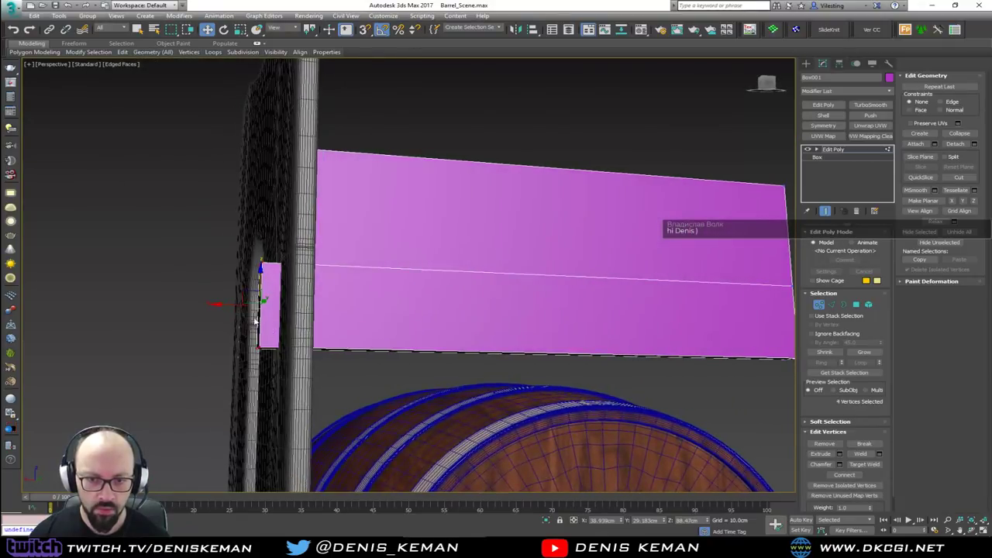
pyautogui.moveTo(230, 303); pyautogui.dragTo(245, 304)
pyautogui.keyDown('alt'); pyautogui.moveTo(346, 295); pyautogui.dragTo(369, 359, button='middle'); pyautogui.keyUp('alt')
# - In the front view, move the board's six far-end vertices inward to the barrel's centre line, about X -0.1 cm
pyautogui.hotkey('alt', 'w')
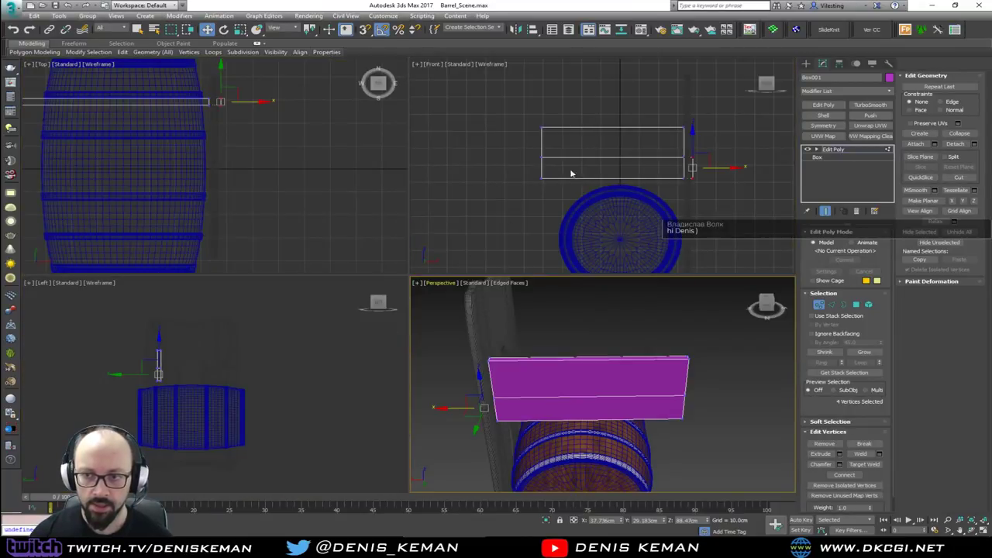
pyautogui.middleClick(628, 189)
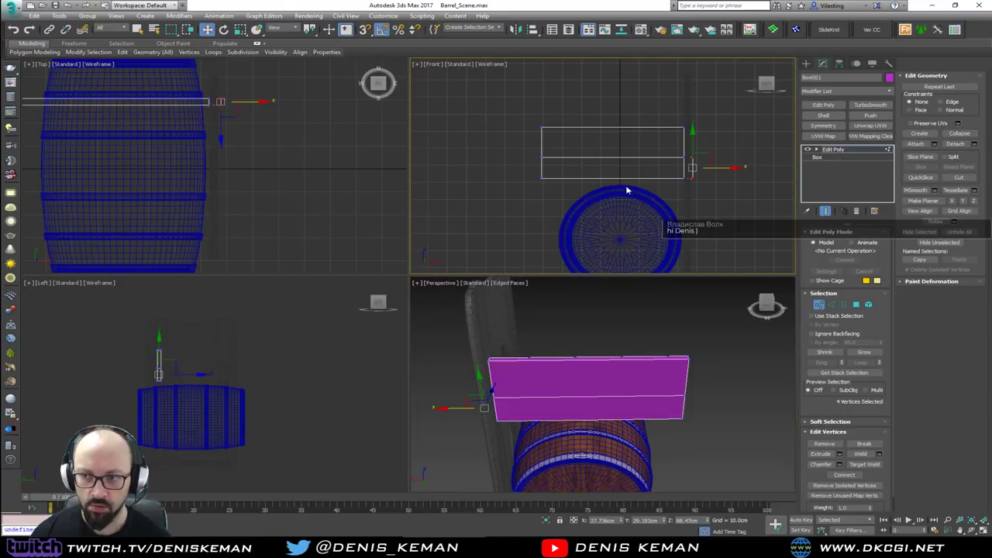
pyautogui.moveTo(629, 202); pyautogui.dragTo(602, 192, button='middle')
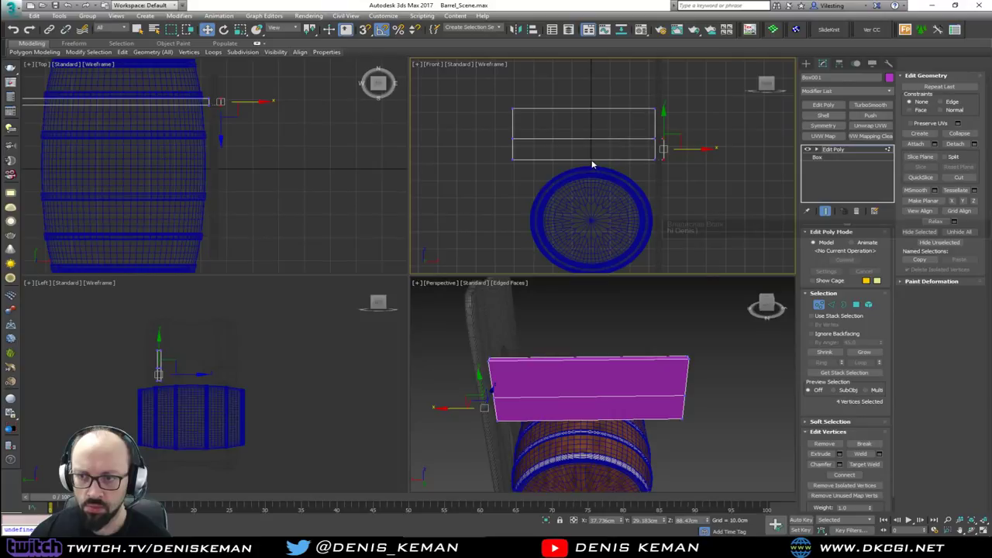
pyautogui.moveTo(590, 161); pyautogui.dragTo(590, 170, button='middle')
pyautogui.moveTo(465, 212); pyautogui.dragTo(466, 210)
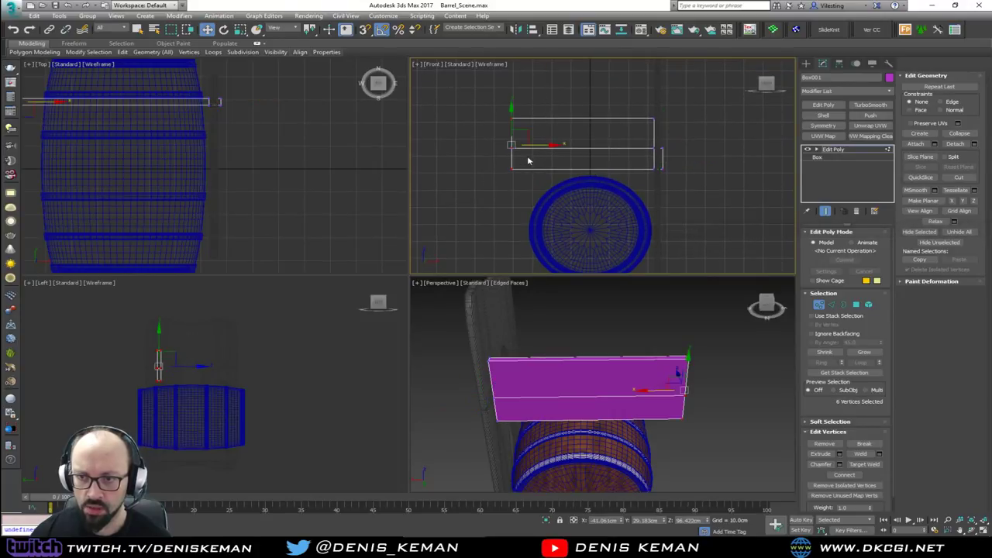
pyautogui.moveTo(539, 145); pyautogui.dragTo(617, 144)
pyautogui.scroll(4, 593, 194)
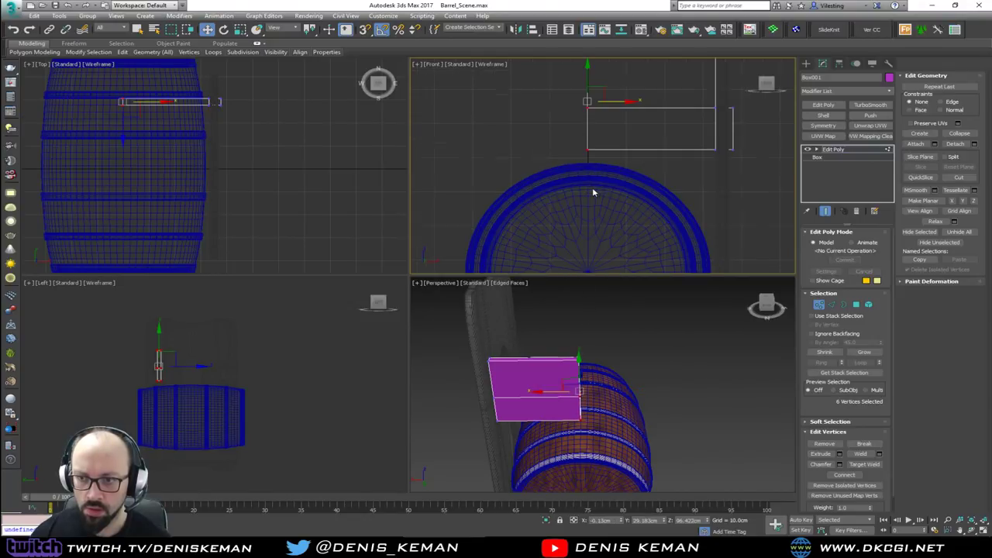
# - Reselect the board's six far-end vertices and snap them onto the barrel's centre line at X 0 cm
pyautogui.click(616, 130)
pyautogui.moveTo(555, 67); pyautogui.dragTo(557, 119, button='middle')
pyautogui.scroll(-2, 562, 131)
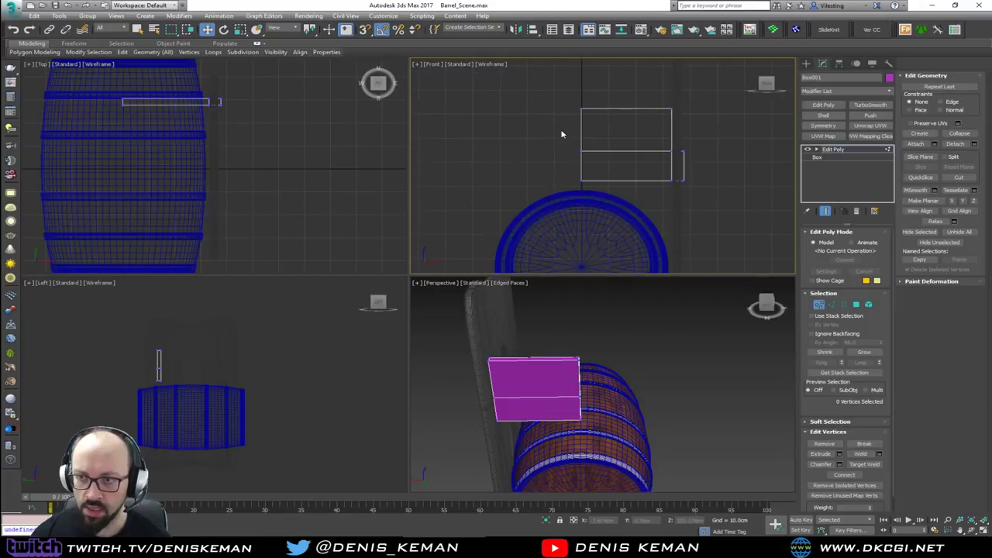
pyautogui.moveTo(557, 103); pyautogui.dragTo(605, 214)
pyautogui.moveTo(607, 146); pyautogui.dragTo(582, 268)
pyautogui.press('s')
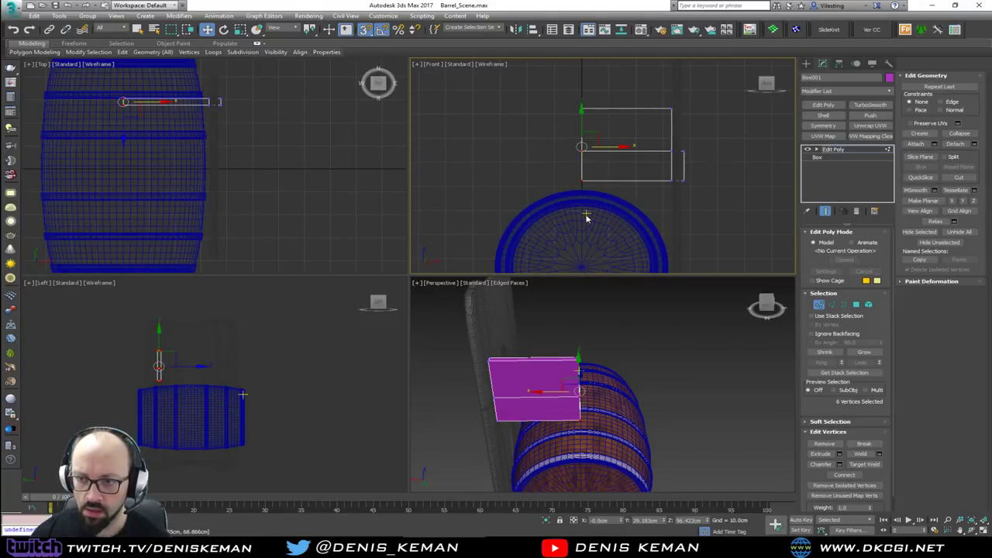
pyautogui.moveTo(586, 215); pyautogui.dragTo(572, 183, button='middle')
# - Delete the two end polygons on the board's centre-line side, leaving that end open for mirroring
pyautogui.middleClick(580, 379)
pyautogui.hotkey('alt', 'w')
pyautogui.keyDown('alt'); pyautogui.moveTo(540, 319); pyautogui.dragTo(519, 285, button='middle'); pyautogui.keyUp('alt')
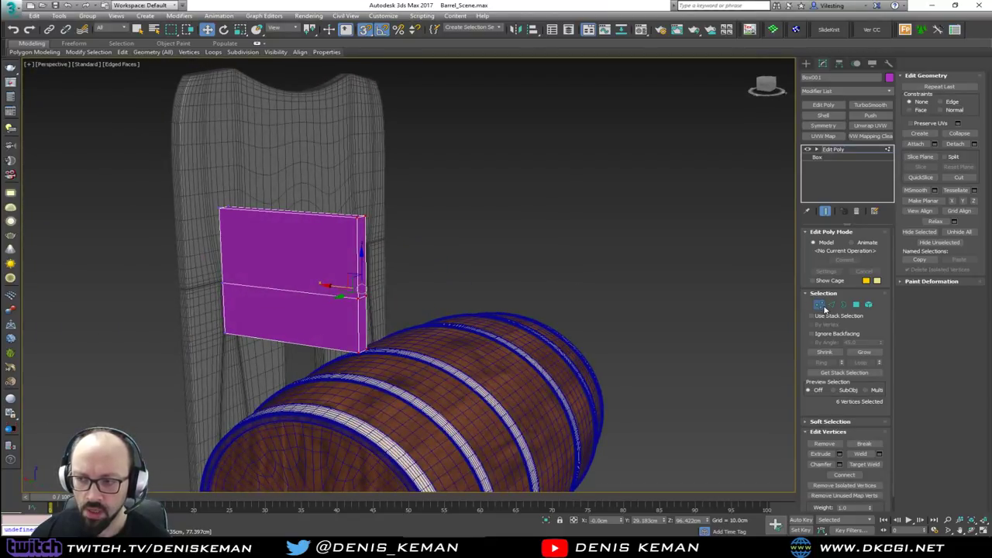
pyautogui.press('4')
pyautogui.click(360, 317)
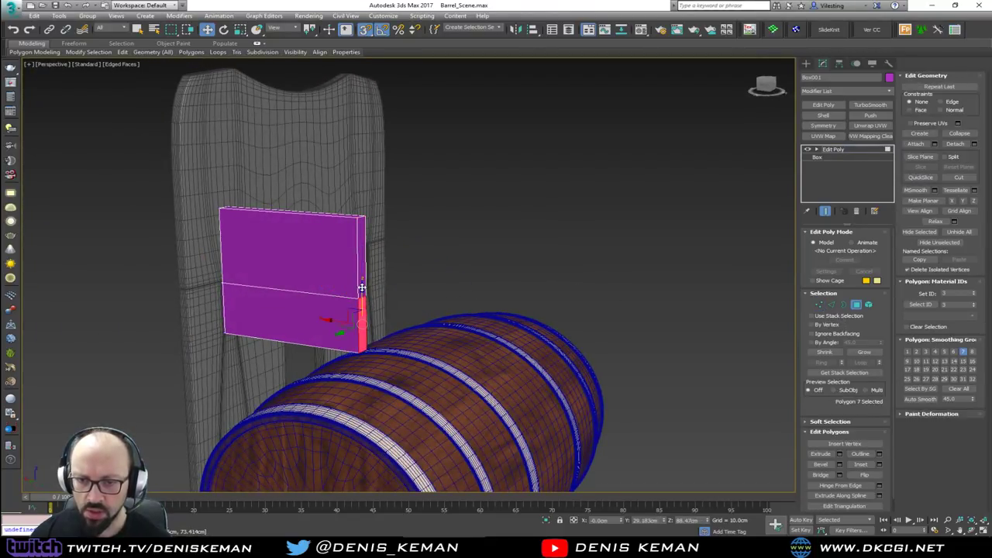
pyautogui.keyDown('ctrl'); pyautogui.click(362, 287); pyautogui.keyUp('ctrl')
pyautogui.click(418, 308)
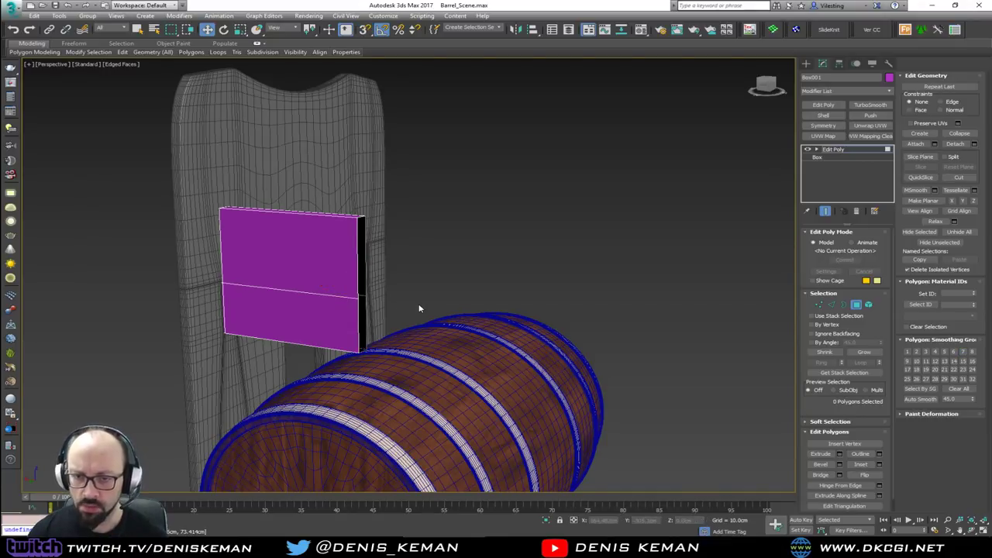
pyautogui.press('2')
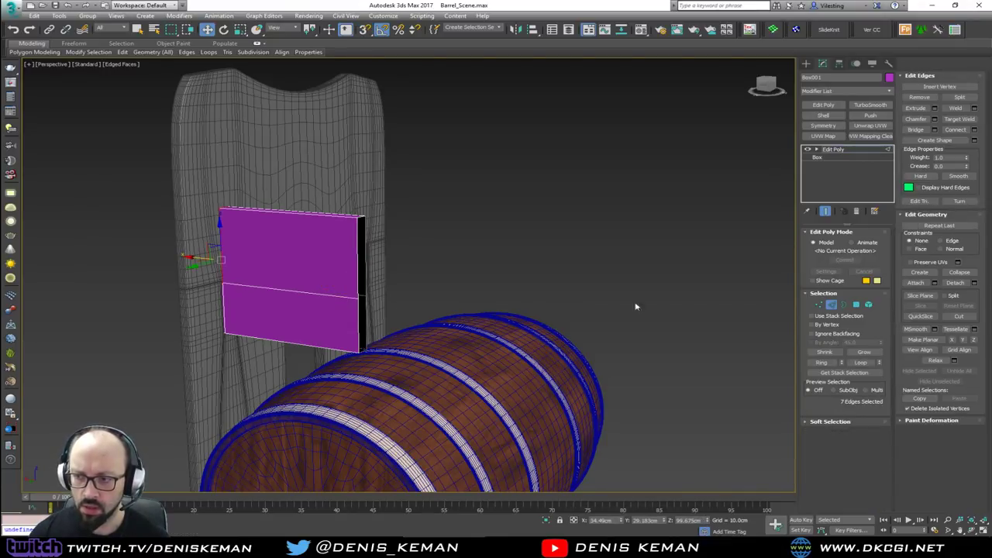
# - Snap the board's pivot to its open end on the centre line, at X 0 cm
pyautogui.click(840, 64)
pyautogui.click(844, 125)
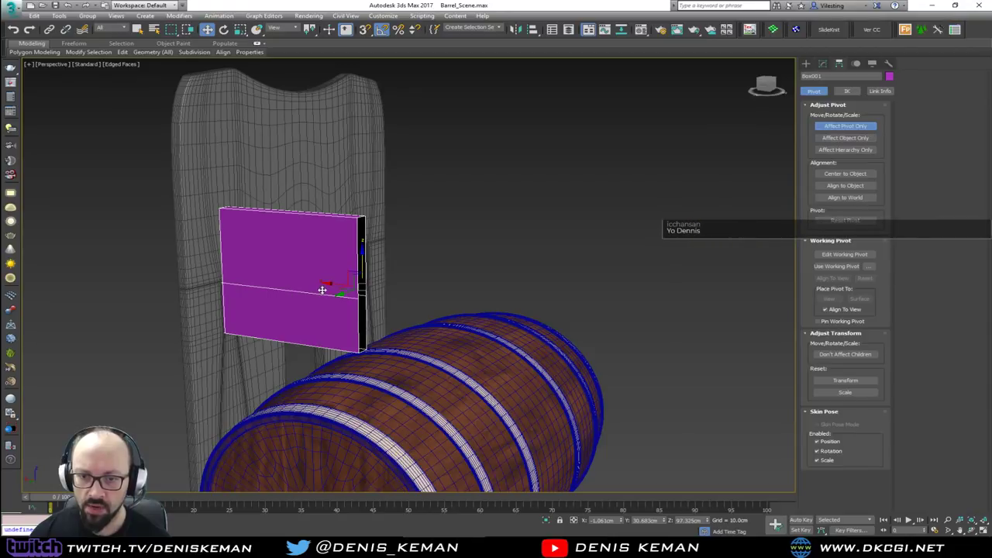
pyautogui.moveTo(365, 246); pyautogui.dragTo(367, 220)
pyautogui.press('s')
pyautogui.keyDown('alt'); pyautogui.moveTo(370, 227); pyautogui.dragTo(402, 237, button='middle'); pyautogui.keyUp('alt')
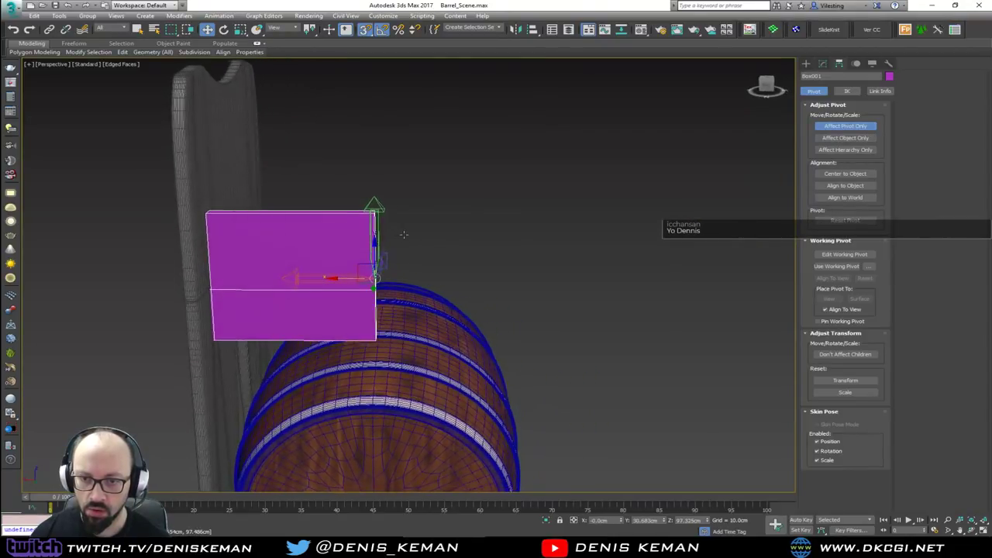
pyautogui.click(839, 127)
# - Mirror the half board across the X axis with a Symmetry modifier to form the full crossboard
pyautogui.click(822, 63)
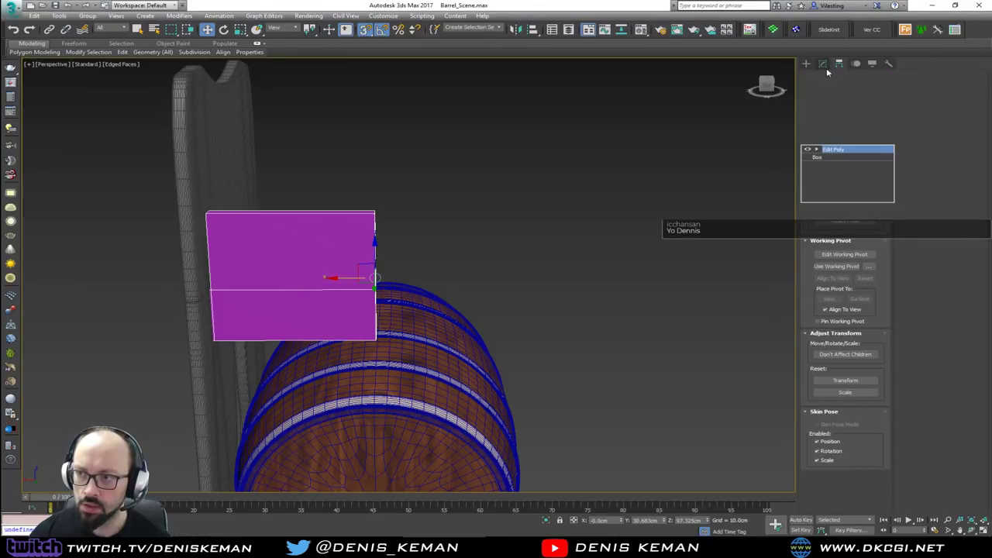
pyautogui.click(823, 105)
pyautogui.click(823, 125)
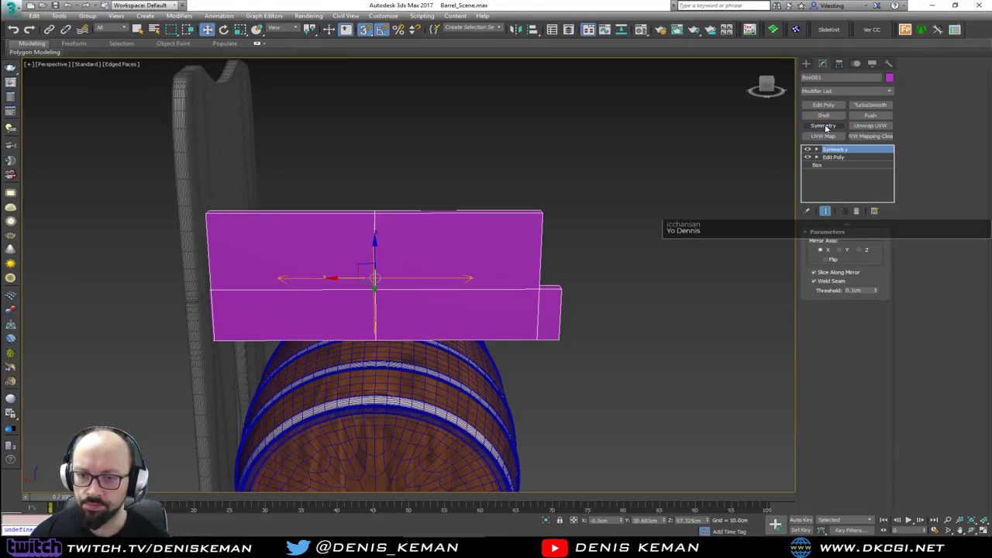
pyautogui.keyDown('alt'); pyautogui.moveTo(374, 277); pyautogui.dragTo(463, 295, button='middle'); pyautogui.keyUp('alt')
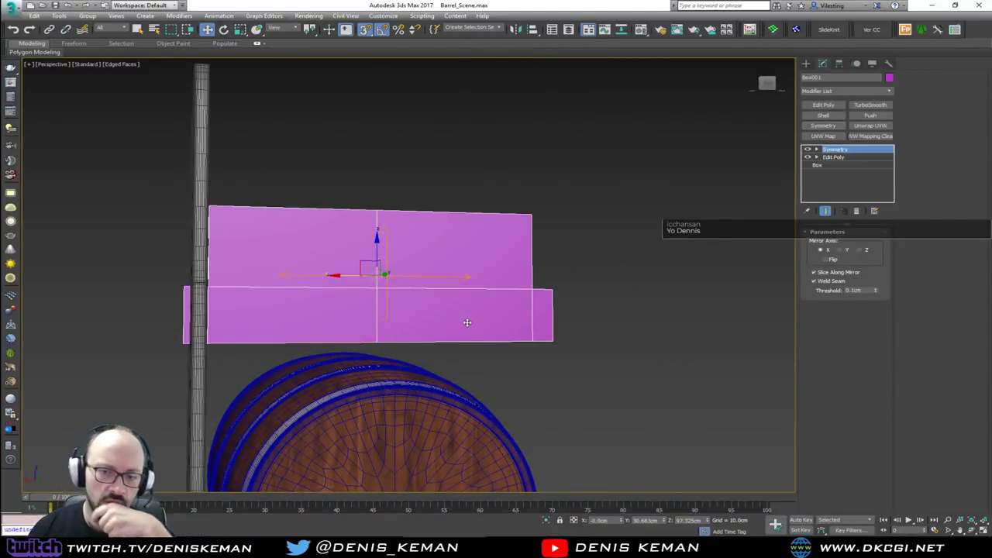
# - In the Edit Poly level below Symmetry, insert two vertical edge loops at about X 13.9 cm and 6.9 cm
pyautogui.click(834, 156)
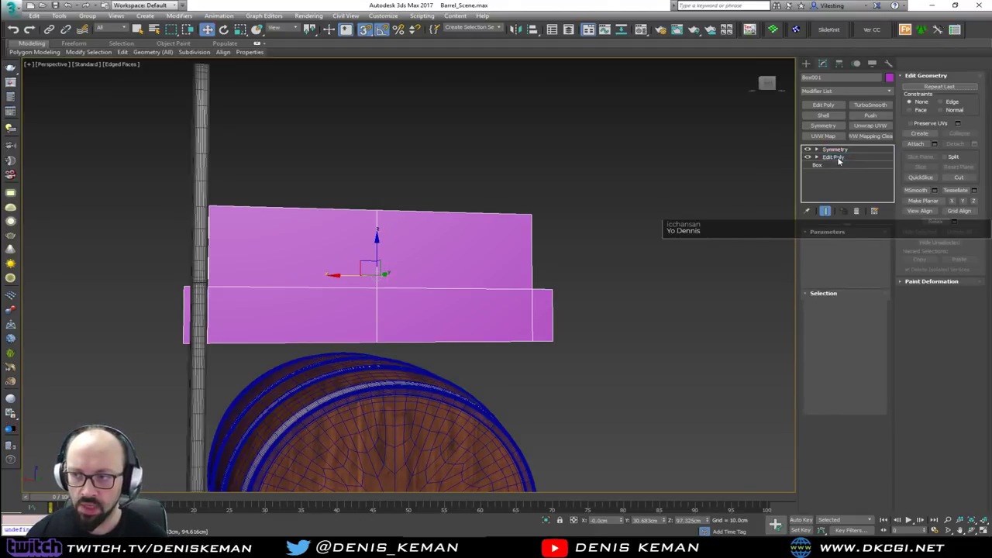
pyautogui.press('1')
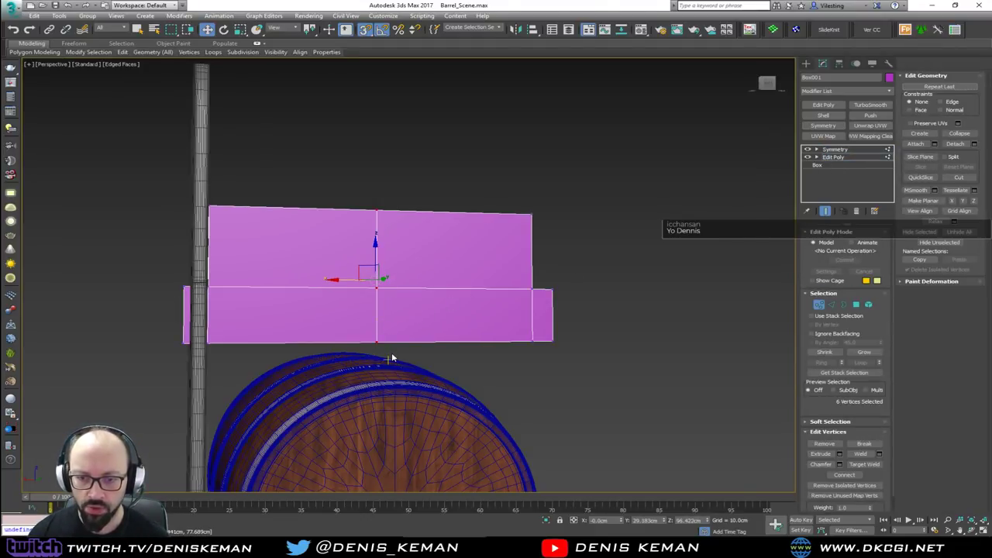
pyautogui.keyDown('alt'); pyautogui.moveTo(345, 352); pyautogui.dragTo(330, 353, button='middle'); pyautogui.keyUp('alt')
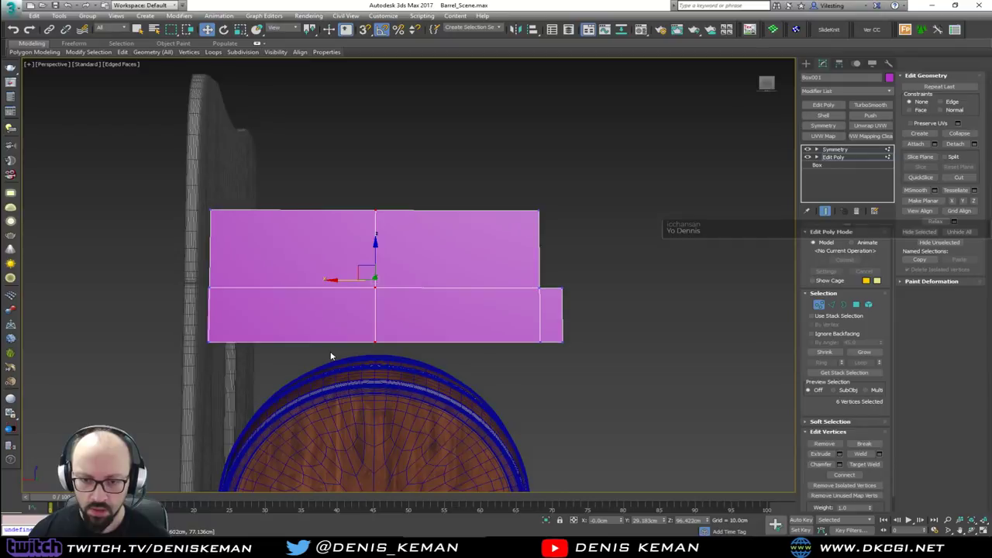
pyautogui.press('x')
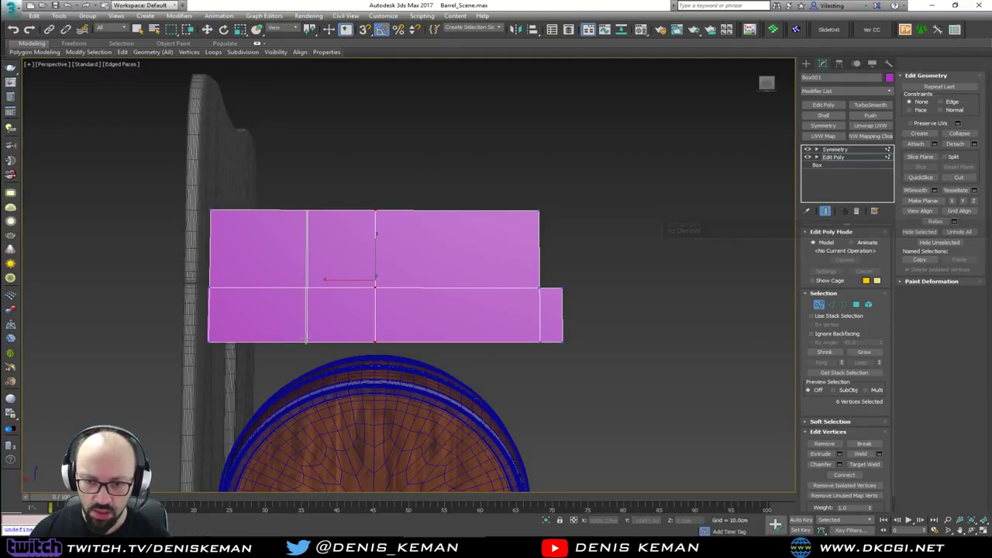
pyautogui.press('2')
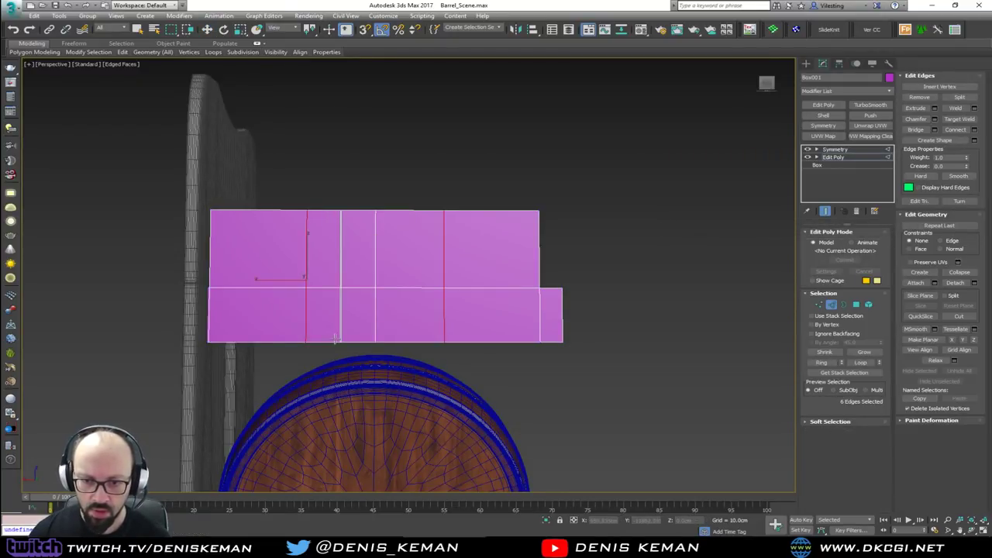
pyautogui.click(336, 340)
pyautogui.press('w')
pyautogui.press('1')
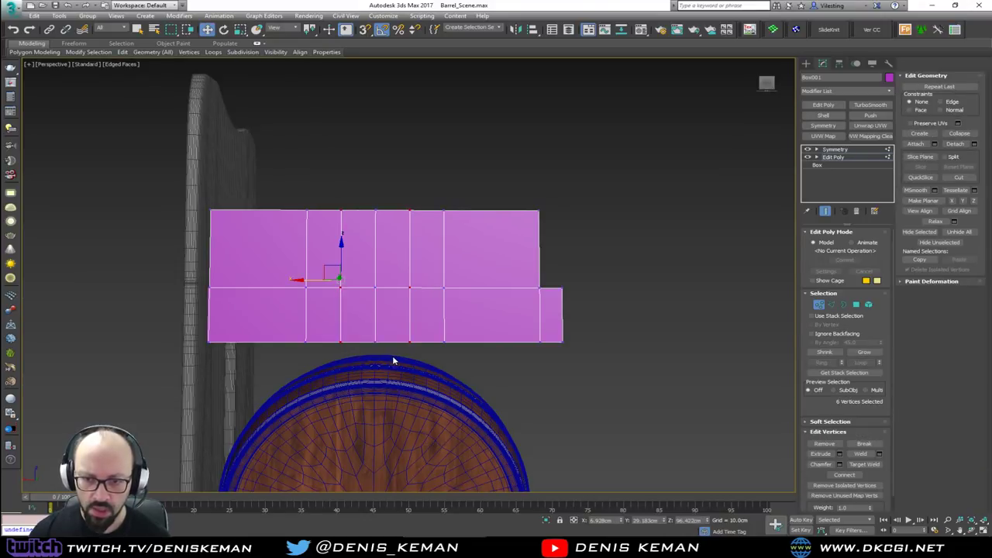
# - Raise the board's lower centre and inner-loop vertices into an arch, with the inner-loop ones at about Z 88 cm
pyautogui.moveTo(394, 359); pyautogui.dragTo(342, 295)
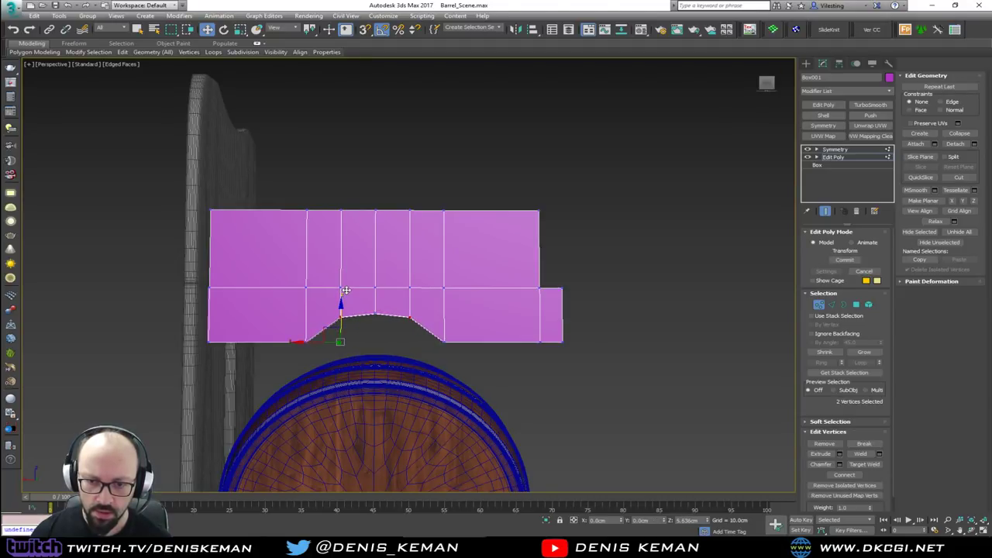
pyautogui.moveTo(345, 290); pyautogui.dragTo(345, 291)
pyautogui.moveTo(371, 317)
pyautogui.keyDown('alt'); pyautogui.mouseDown(button='middle')
pyautogui.moveTo(217, 329)
pyautogui.moveTo(243, 348)
pyautogui.moveTo(361, 343)
pyautogui.moveTo(378, 318)
pyautogui.mouseUp(button='middle'); pyautogui.keyUp('alt')
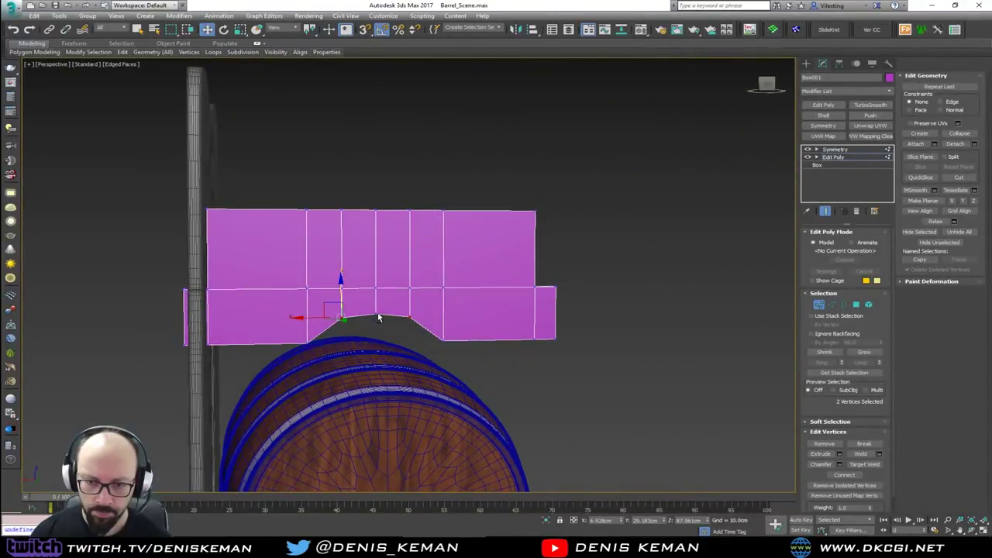
# - In the front view, widen the arch by moving its outer bottom vertices to about X 20.7 cm and inner ones to 11.5 cm
pyautogui.hotkey('alt', 'w')
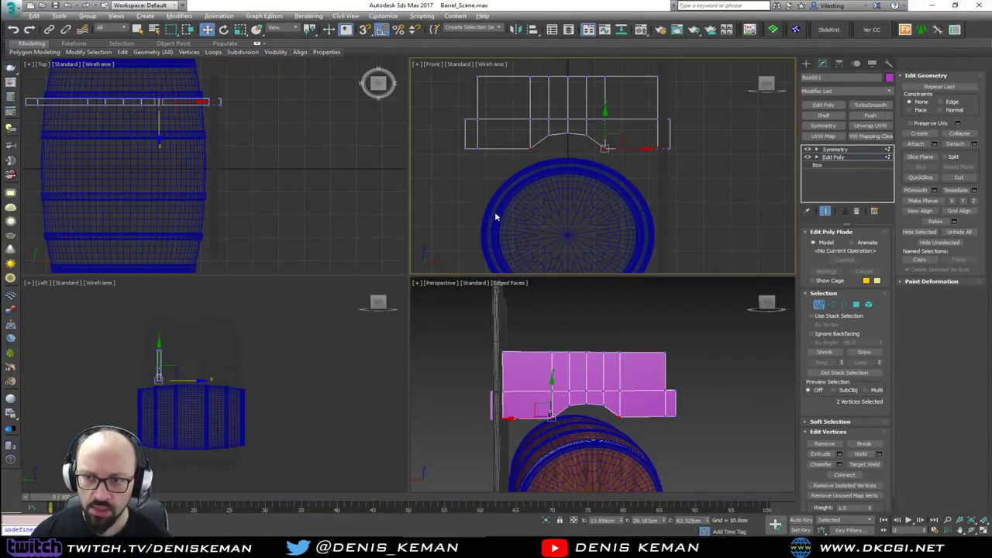
pyautogui.hotkey('alt', 'w')
pyautogui.scroll(3, 305, 225)
pyautogui.moveTo(487, 248); pyautogui.dragTo(541, 245)
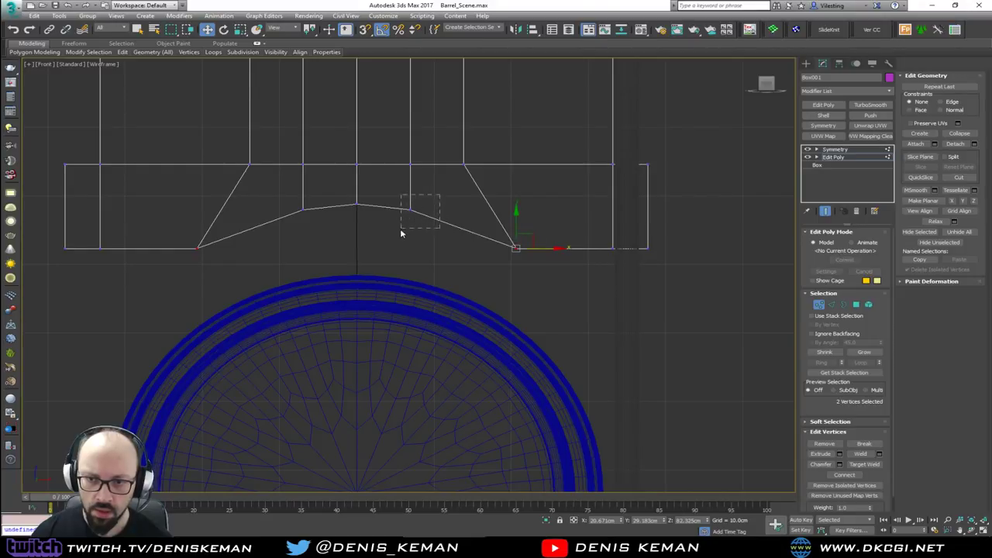
pyautogui.moveTo(443, 209); pyautogui.dragTo(477, 207)
pyautogui.scroll(-5, 434, 283)
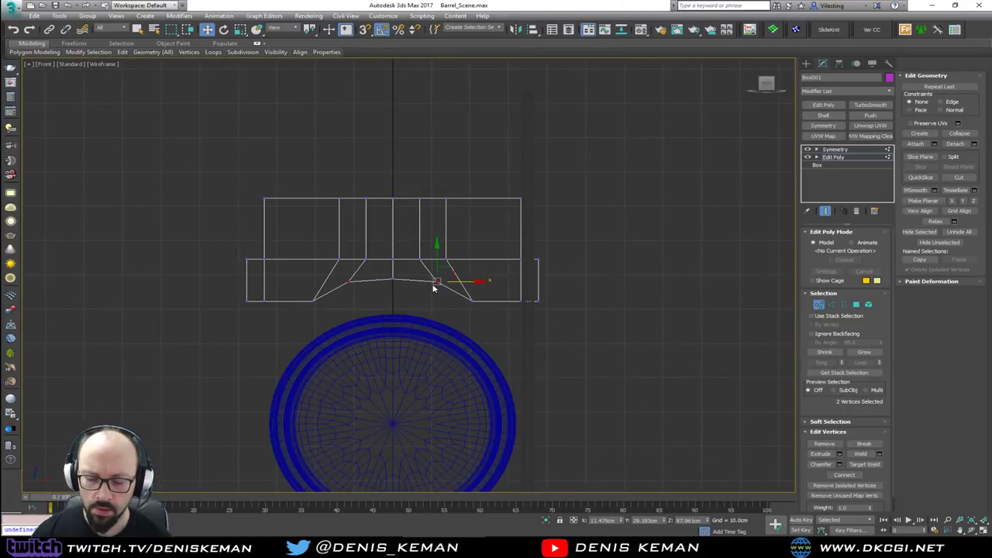
# - Snap the upper and middle vertices of both loops sideways so they line up vertically with the arch's bottom vertices
pyautogui.moveTo(433, 295); pyautogui.dragTo(438, 250, button='middle')
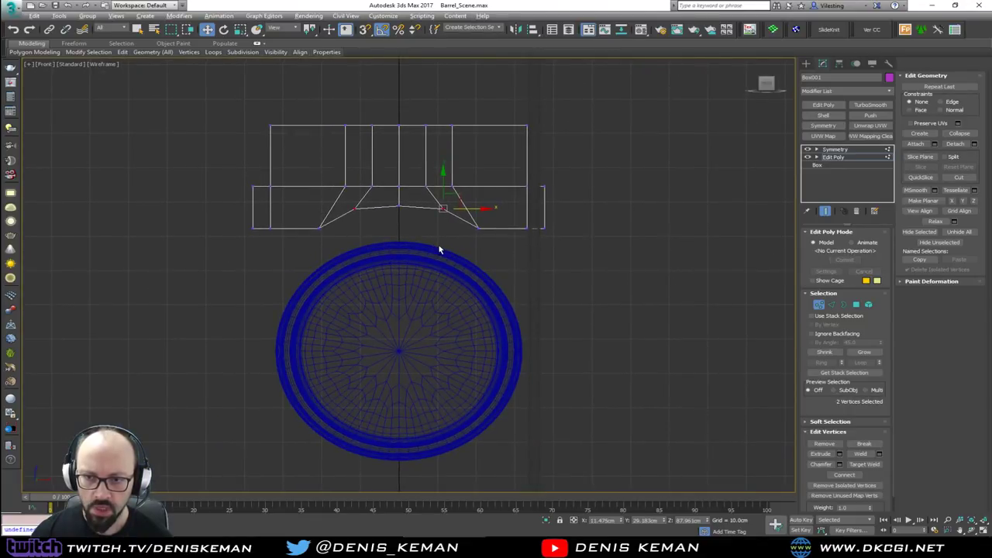
pyautogui.moveTo(423, 175); pyautogui.dragTo(425, 248, button='middle')
pyautogui.scroll(2, 400, 229)
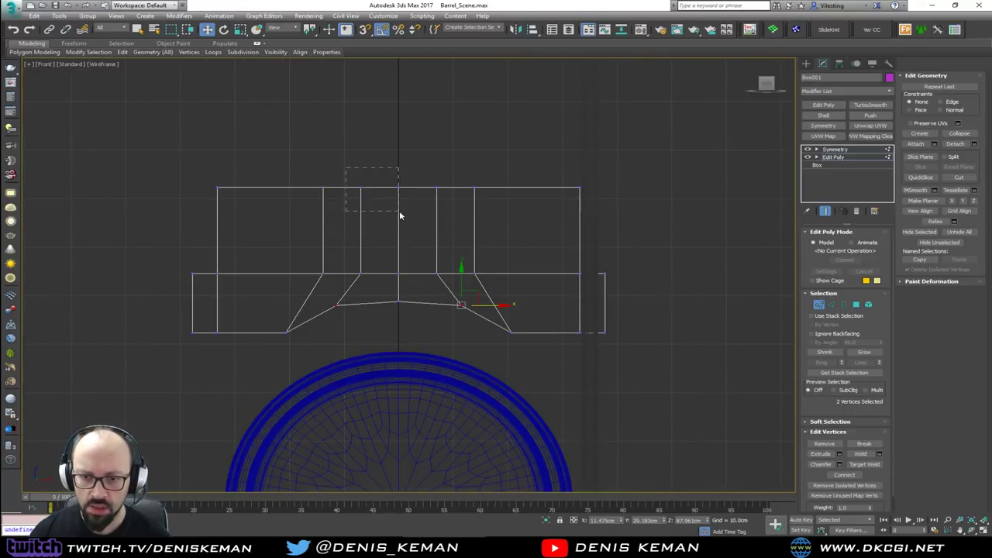
pyautogui.moveTo(400, 216); pyautogui.dragTo(402, 199)
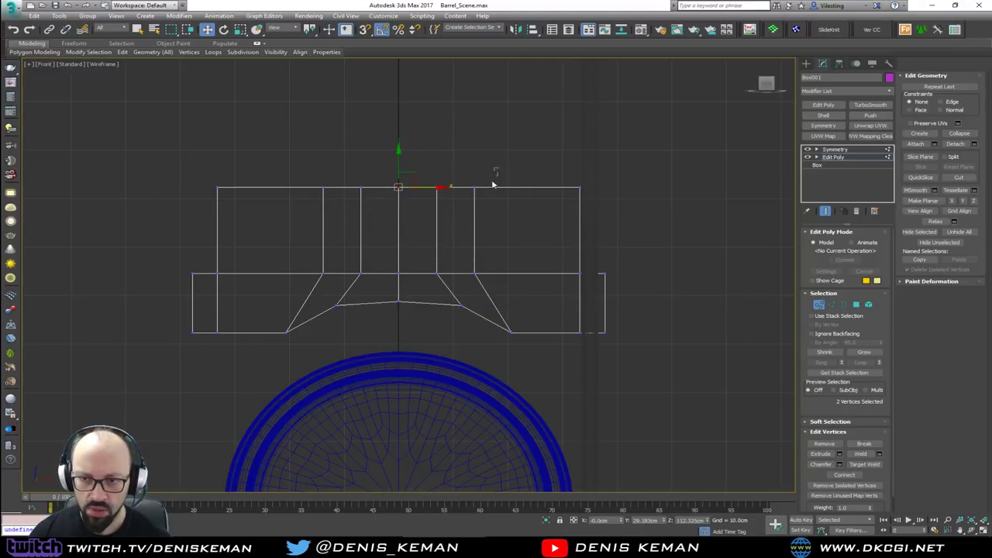
pyautogui.moveTo(505, 188); pyautogui.dragTo(513, 333)
pyautogui.press('s')
pyautogui.moveTo(460, 187); pyautogui.dragTo(512, 334)
pyautogui.click(459, 187)
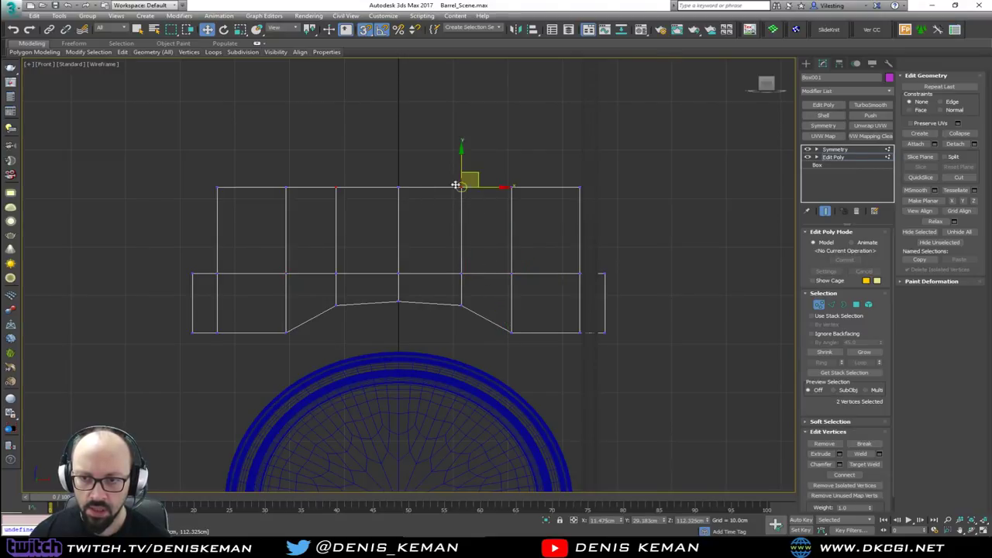
# - Lower the inner and centre vertices of the board's top edge into a dip, with the centre at about Z 104.8 cm
pyautogui.moveTo(462, 160); pyautogui.dragTo(442, 190)
pyautogui.moveTo(397, 164); pyautogui.dragTo(397, 201)
pyautogui.hotkey('alt', 'w')
pyautogui.rightClick(592, 333)
pyautogui.hotkey('alt', 'w')
pyautogui.keyDown('alt'); pyautogui.moveTo(422, 277); pyautogui.dragTo(482, 155, button='middle'); pyautogui.keyUp('alt')
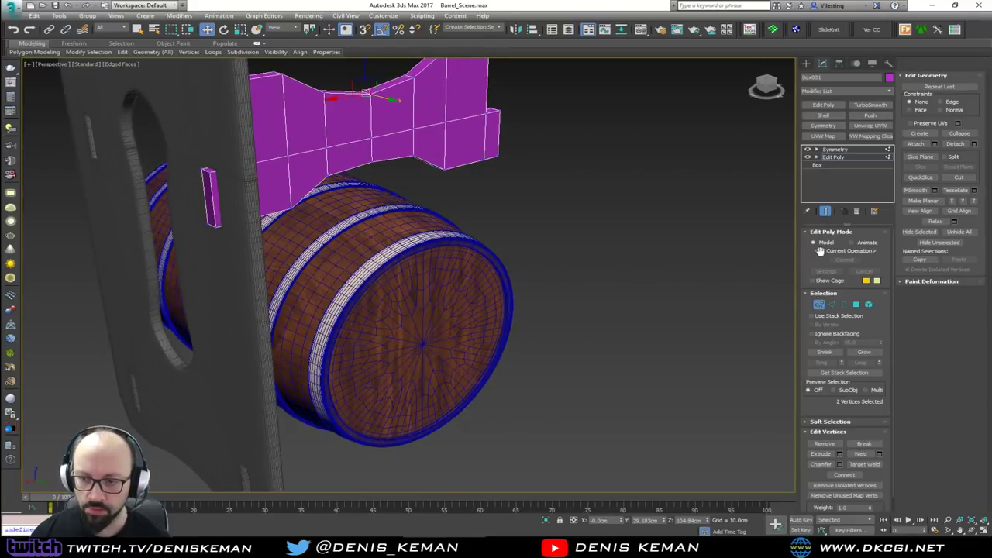
pyautogui.click(819, 305)
# - Clone the crossboard downward as one instance beneath the barrel, at about Z 18.4 cm
pyautogui.keyDown('alt'); pyautogui.moveTo(460, 244); pyautogui.dragTo(376, 204, button='middle'); pyautogui.keyUp('alt')
pyautogui.scroll(-3, 377, 203)
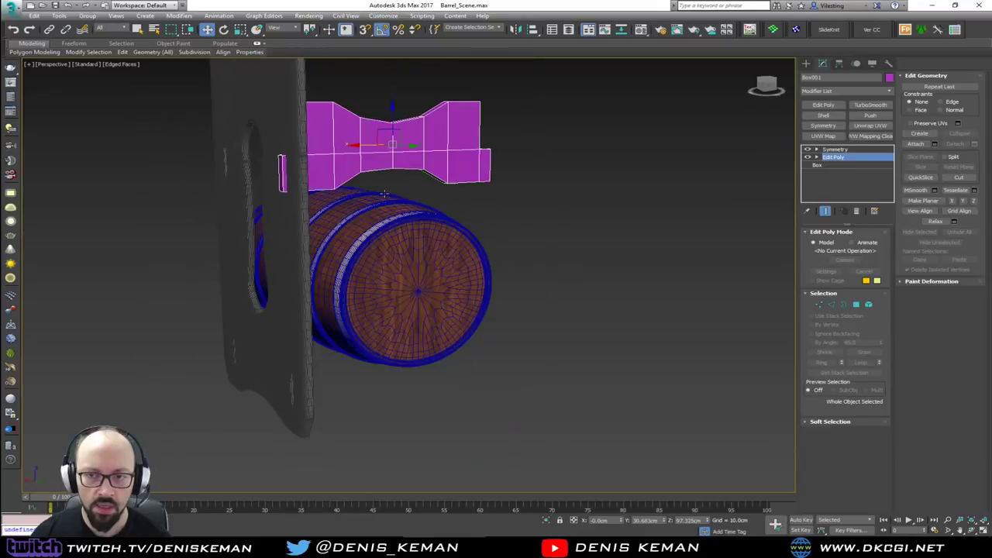
pyautogui.moveTo(393, 116)
pyautogui.keyDown('shift'); pyautogui.mouseDown()
pyautogui.moveTo(406, 325)
pyautogui.moveTo(416, 326)
pyautogui.mouseUp(); pyautogui.keyUp('shift')
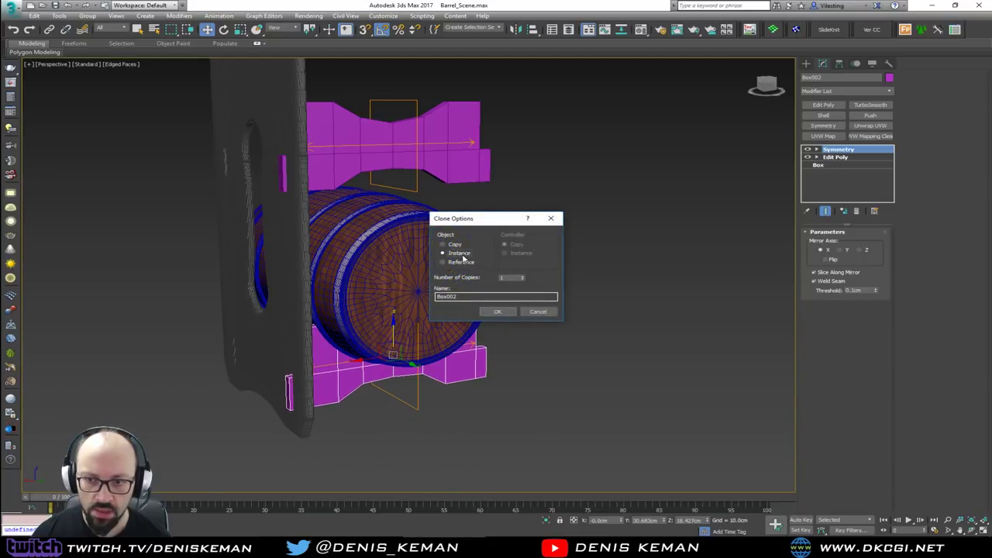
pyautogui.click(498, 310)
# - Raise the lower crossboard to about Z 18.9 cm so its tab fits the side panel's lower slot
pyautogui.scroll(5, 411, 306)
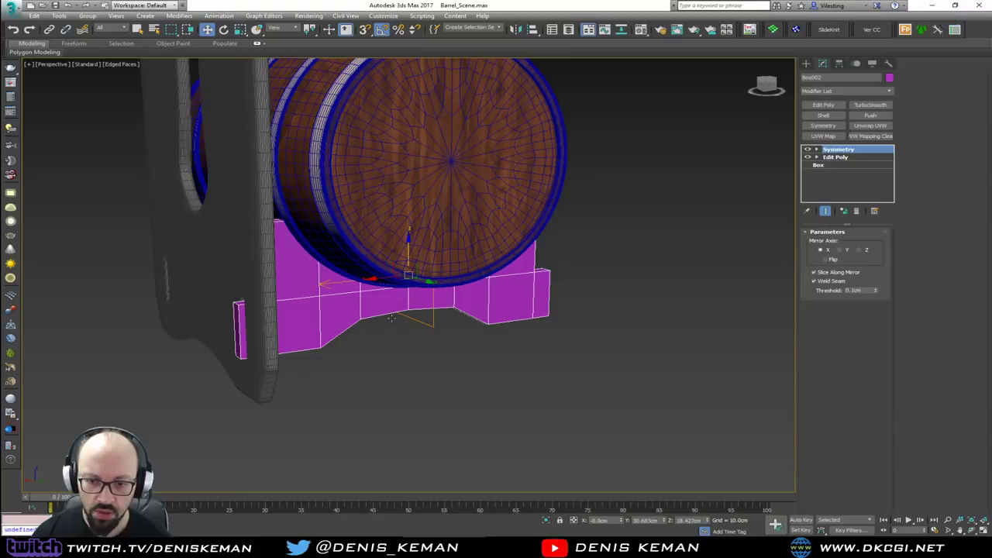
pyautogui.keyDown('alt'); pyautogui.moveTo(411, 306); pyautogui.dragTo(420, 306, button='middle'); pyautogui.keyUp('alt')
pyautogui.scroll(3, 415, 255)
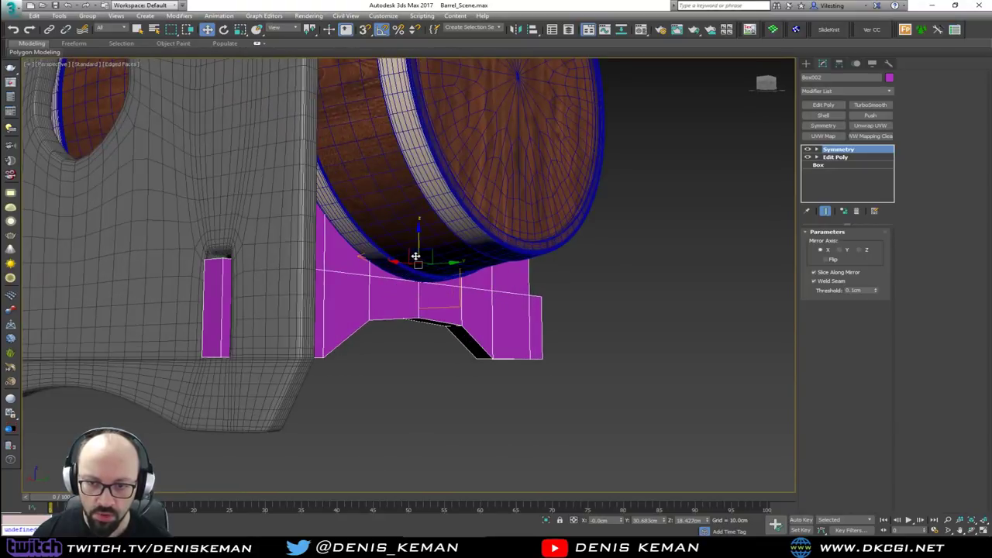
pyautogui.moveTo(419, 238); pyautogui.dragTo(423, 236)
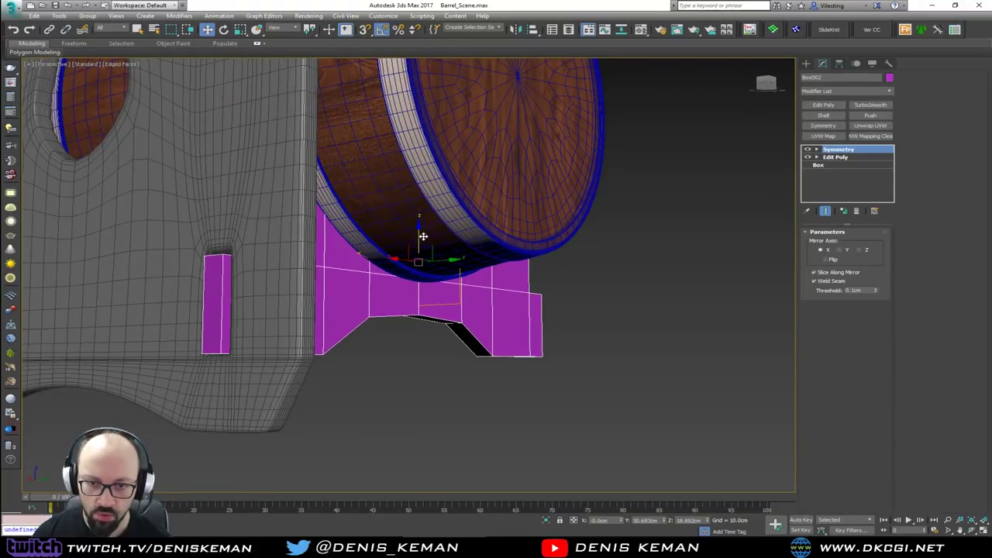
# - Select the barrel and raise it between the two crossboards to about Z 57.5 cm
pyautogui.moveTo(414, 242)
pyautogui.mouseDown(button='middle')
pyautogui.moveTo(402, 367)
pyautogui.moveTo(426, 244)
pyautogui.moveTo(401, 240)
pyautogui.mouseUp(button='middle')
pyautogui.scroll(-4, 403, 357)
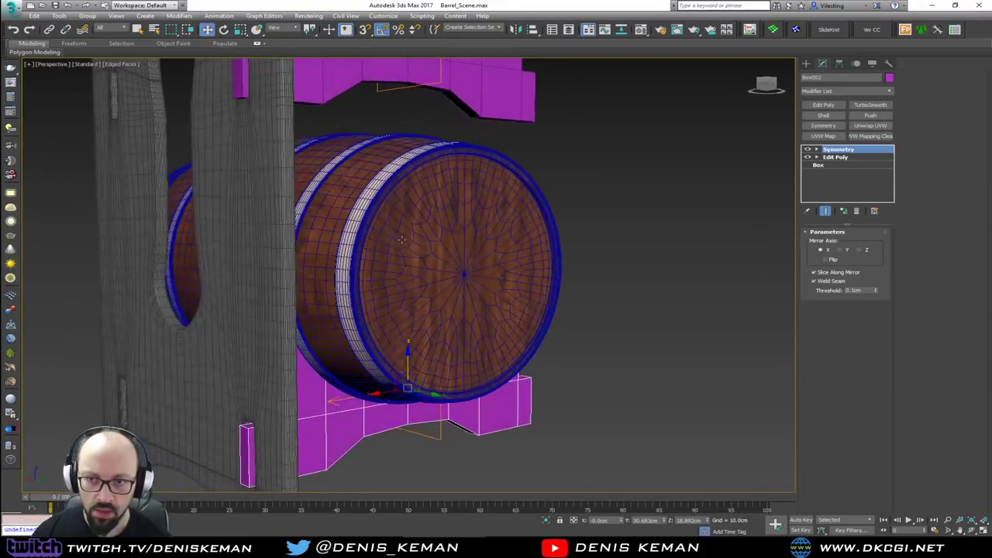
pyautogui.press('F3')
pyautogui.click(414, 210)
pyautogui.press('F3')
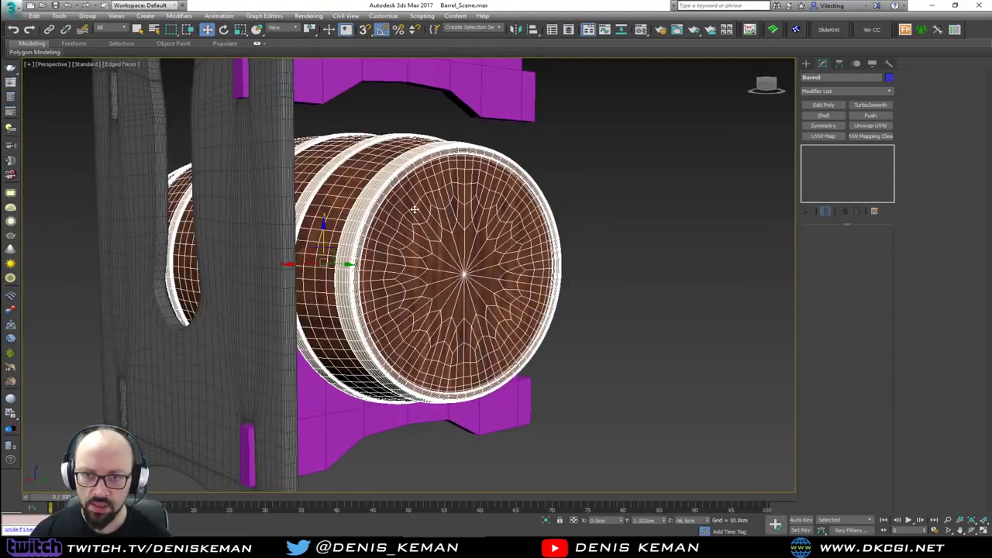
pyautogui.moveTo(333, 228); pyautogui.dragTo(324, 185)
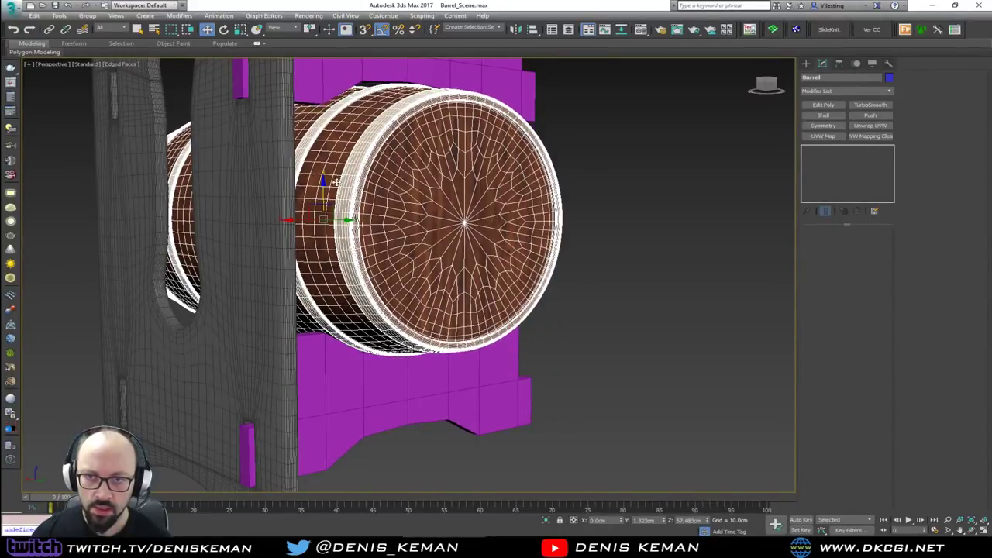
# - Select the upper and lower crossboards together and nudge them slightly along Y to centre their tabs in the side panel's slots
pyautogui.keyDown('alt'); pyautogui.moveTo(335, 180); pyautogui.dragTo(429, 201, button='middle'); pyautogui.keyUp('alt')
pyautogui.scroll(-3, 431, 203)
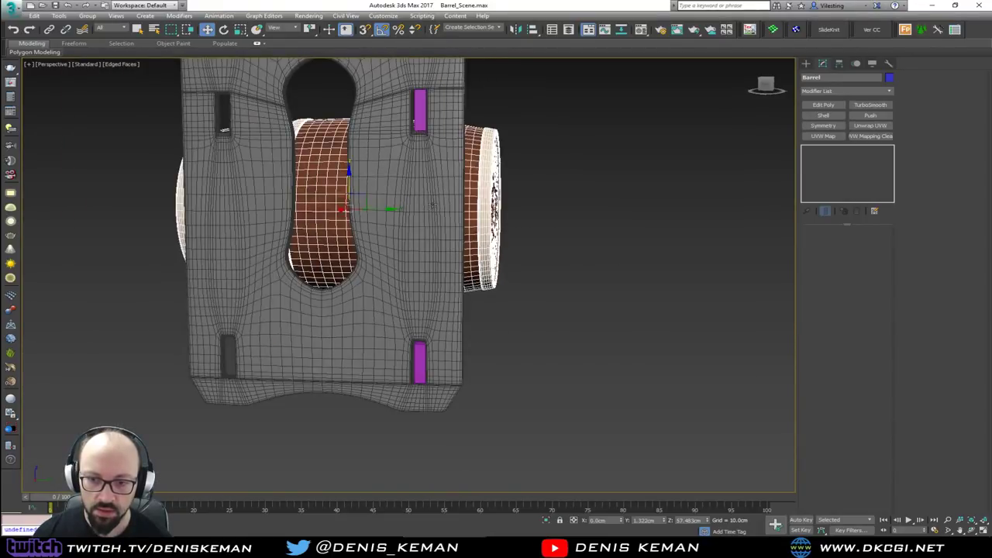
pyautogui.click(416, 303)
pyautogui.keyDown('ctrl'); pyautogui.click(418, 369); pyautogui.keyUp('ctrl')
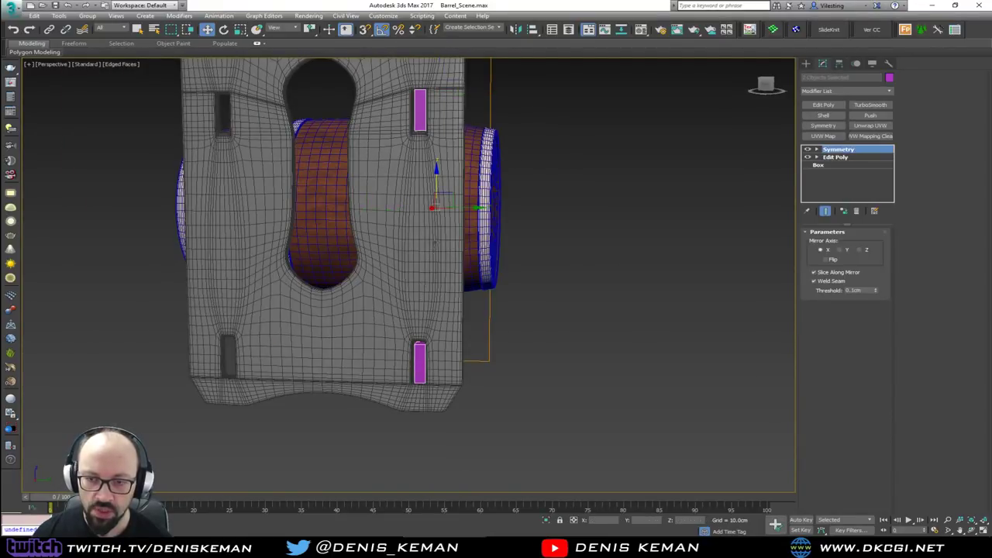
pyautogui.moveTo(468, 208); pyautogui.dragTo(466, 210)
pyautogui.keyDown('alt'); pyautogui.moveTo(466, 215); pyautogui.dragTo(341, 225, button='middle'); pyautogui.keyUp('alt')
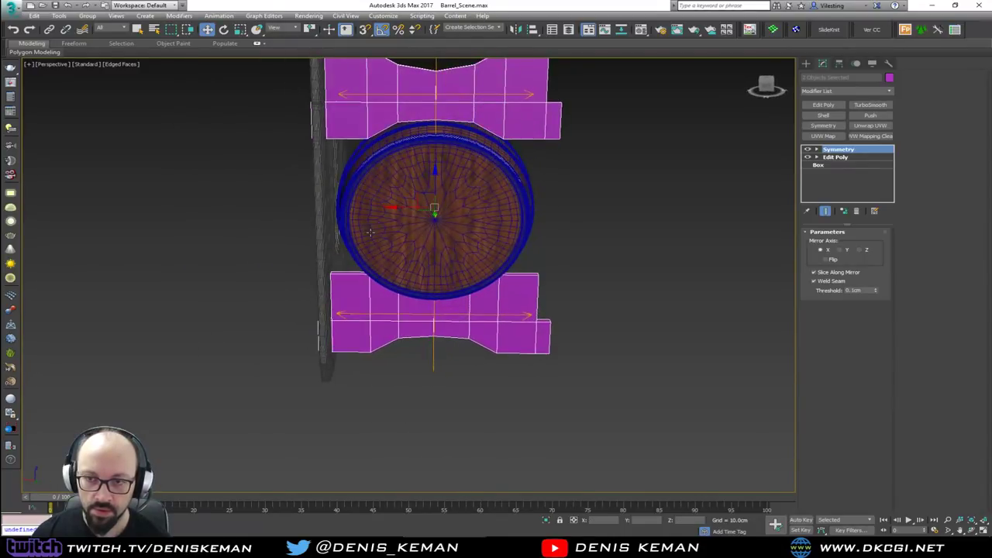
# - Isolate the upper crossboard and go to its Edit Poly level beneath the Symmetry modifier
pyautogui.click(664, 239)
pyautogui.moveTo(526, 201); pyautogui.dragTo(505, 271, button='middle')
pyautogui.click(471, 222)
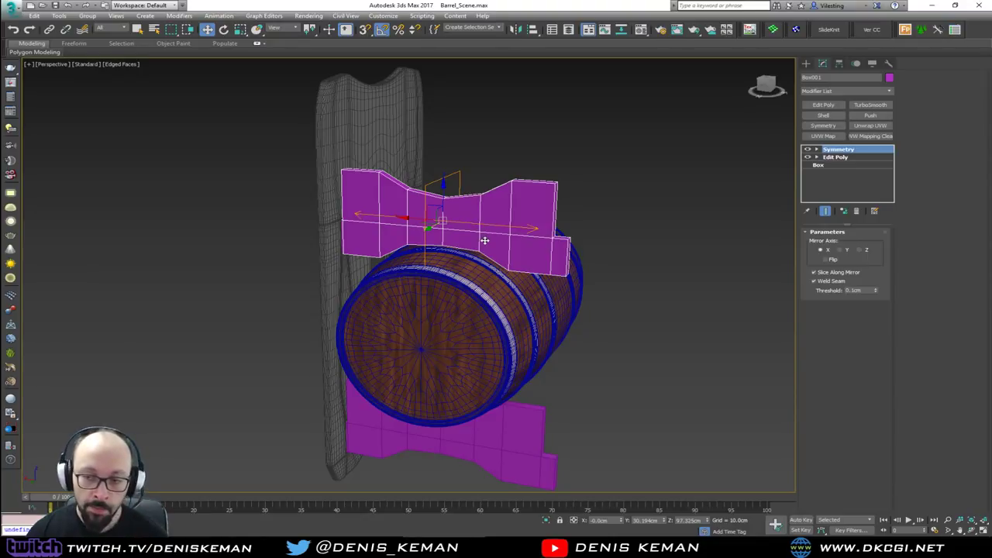
pyautogui.scroll(3, 484, 240)
pyautogui.moveTo(482, 240)
pyautogui.keyDown('alt'); pyautogui.mouseDown(button='middle')
pyautogui.moveTo(491, 255)
pyautogui.moveTo(479, 258)
pyautogui.mouseUp(button='middle'); pyautogui.keyUp('alt')
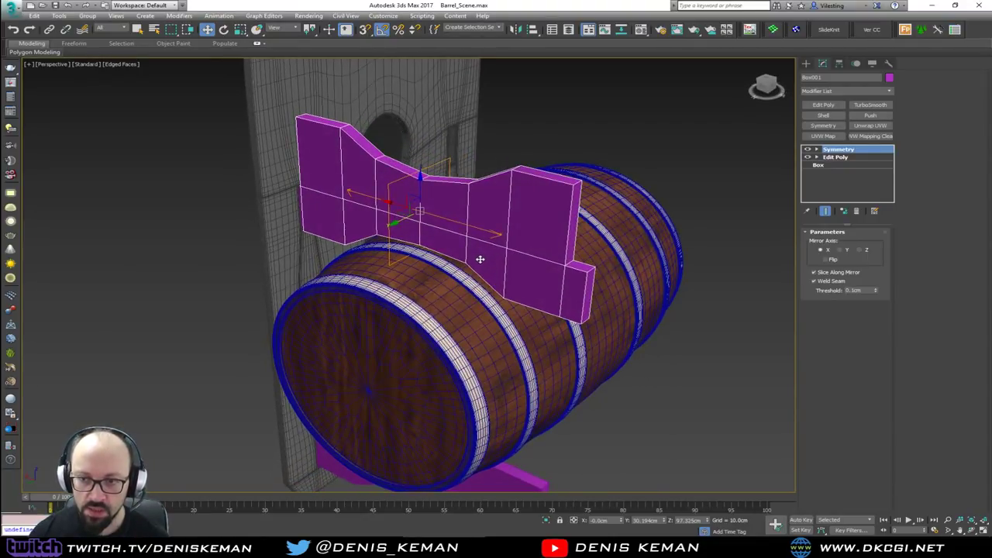
pyautogui.click(836, 158)
pyautogui.keyDown('alt'); pyautogui.moveTo(488, 210); pyautogui.dragTo(546, 212, button='middle'); pyautogui.keyUp('alt')
pyautogui.keyDown('alt'); pyautogui.moveTo(427, 211); pyautogui.dragTo(413, 285, button='middle'); pyautogui.keyUp('alt')
pyautogui.hotkey('alt', 'q')
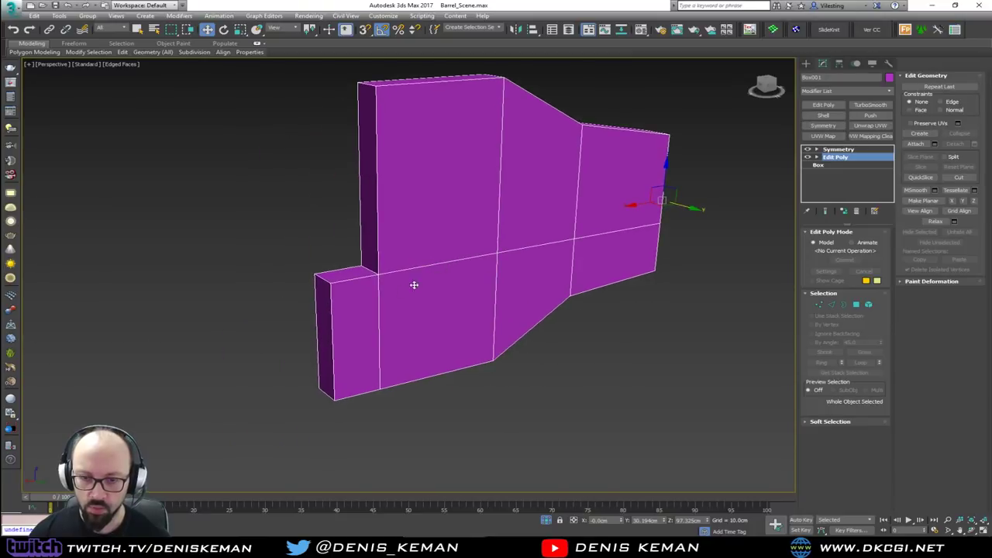
# - Insert support edge loops near the tab's end, top and bottom edges, inside the shoulder, and along the board's front and back faces
pyautogui.hotkey('alt', '1')
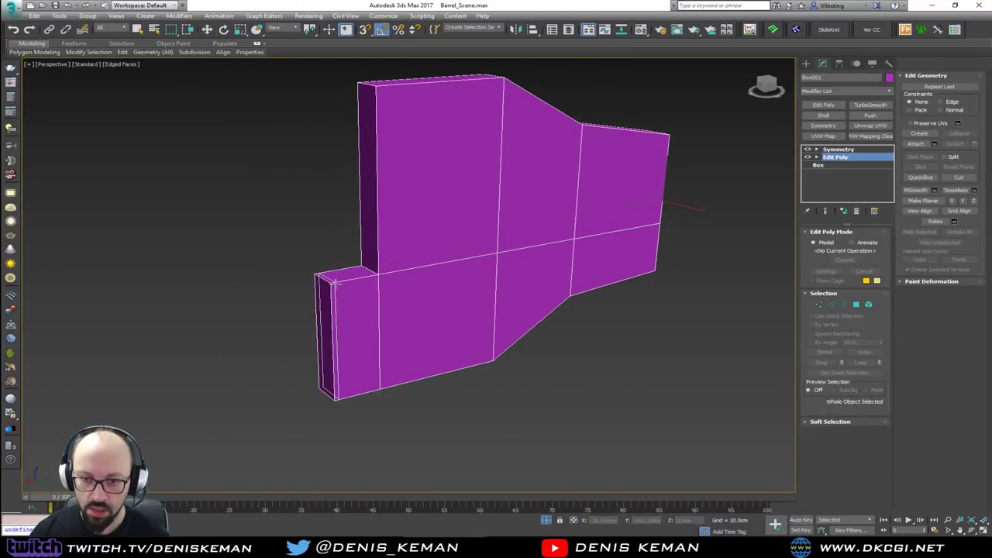
pyautogui.click(334, 283)
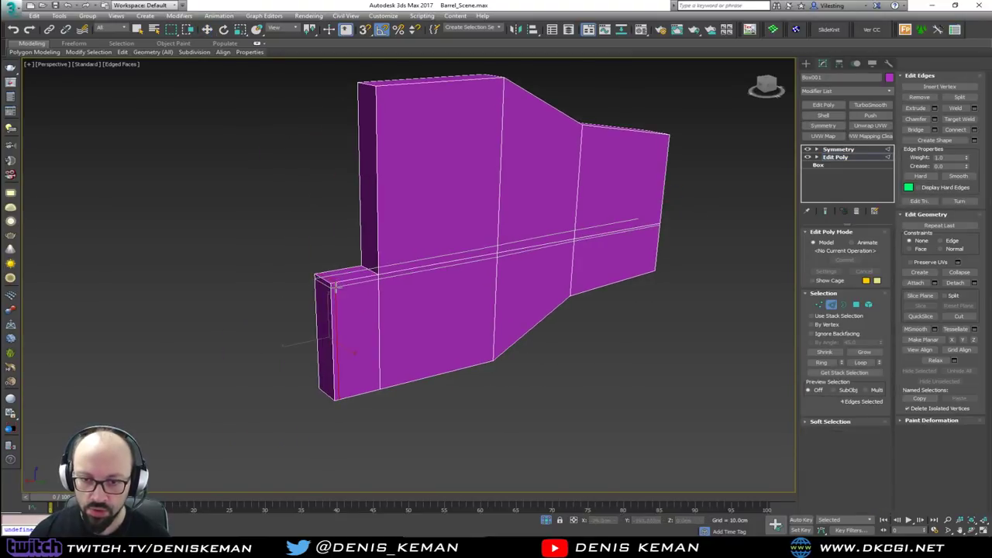
pyautogui.click(334, 398)
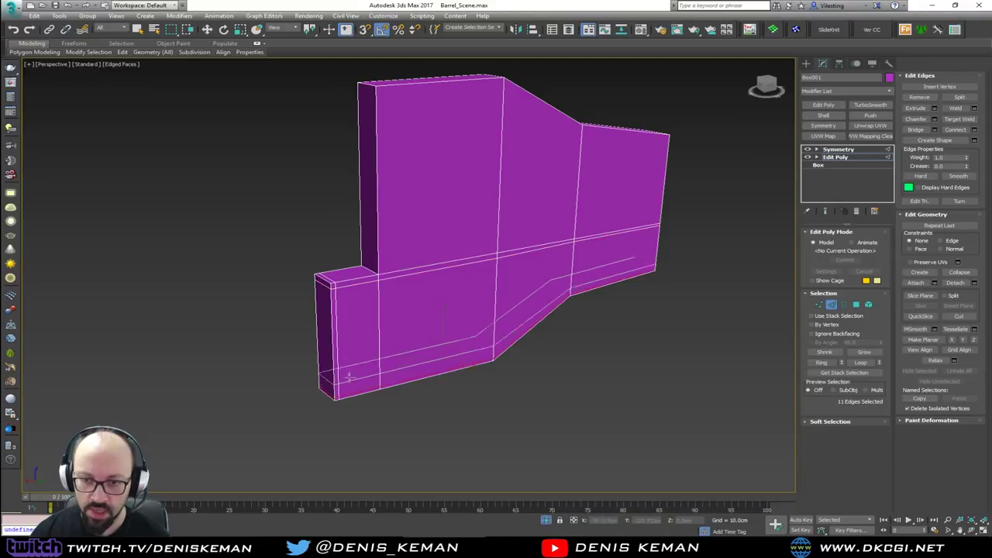
pyautogui.click(383, 276)
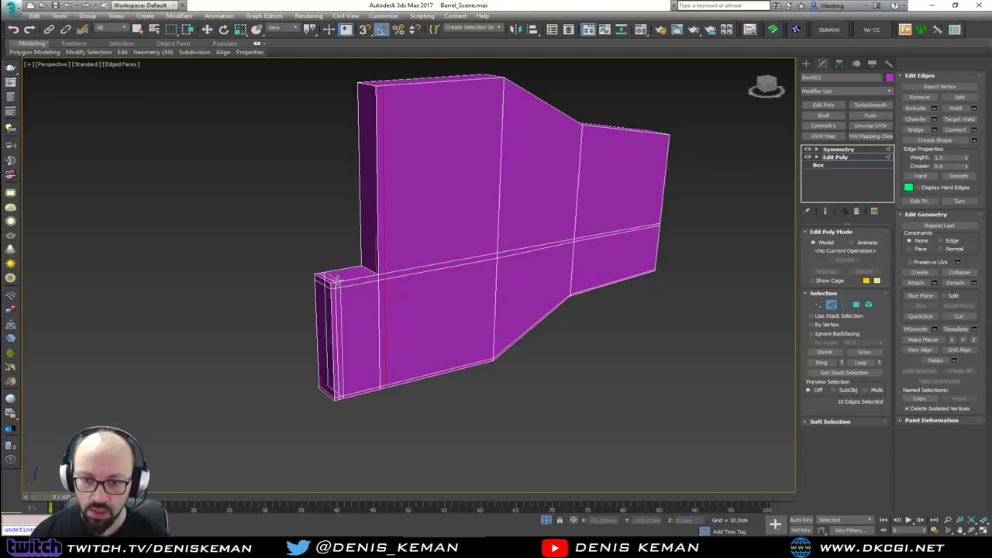
pyautogui.click(328, 282)
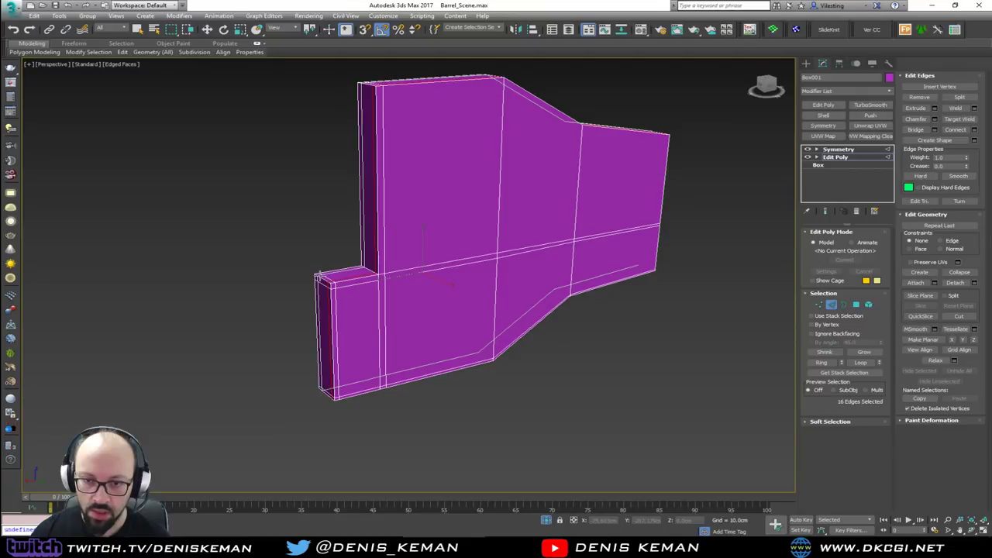
pyautogui.click(319, 274)
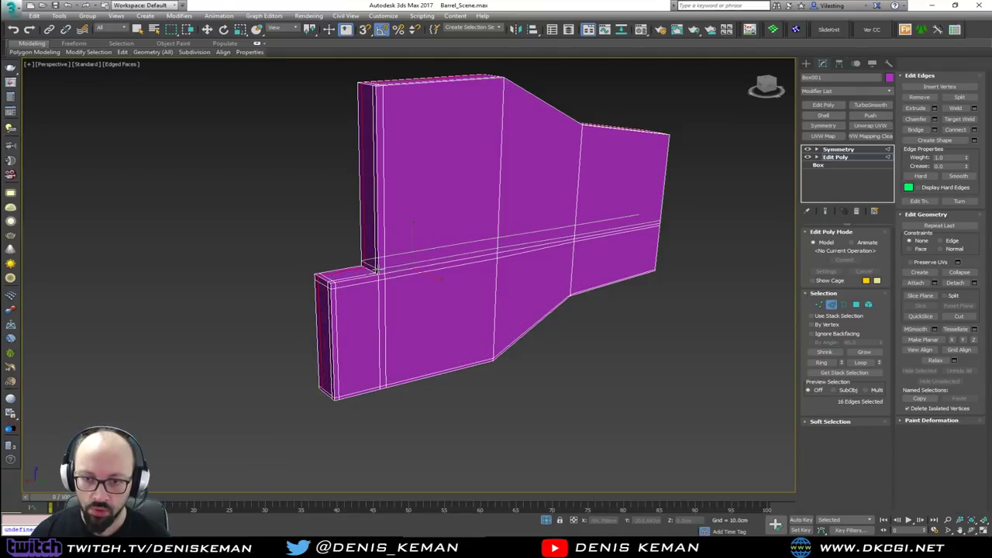
# - Add the remaining support loops just above the tab, on the tab side of the shoulder, and along the board's upper edge
pyautogui.click(370, 272)
pyautogui.click(369, 272)
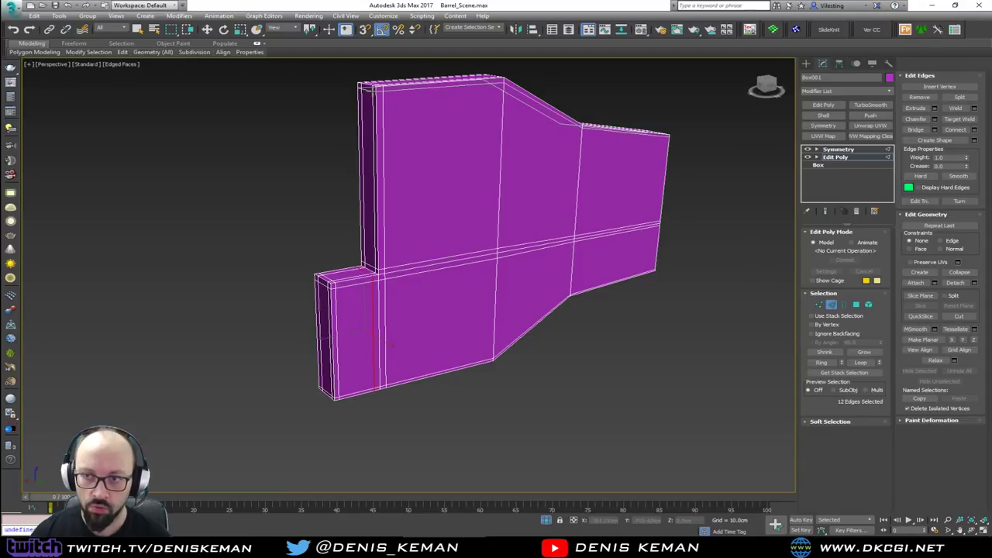
pyautogui.click(372, 89)
pyautogui.rightClick(396, 120)
pyautogui.click(830, 304)
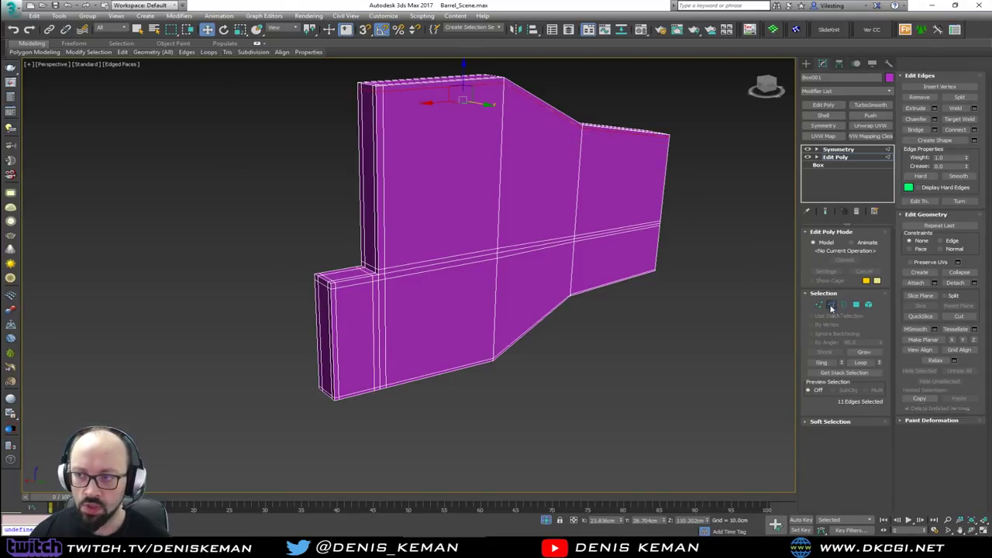
# - Add a TurboSmooth modifier above the crossboard's Symmetry, set it to 2 iterations, and hide the edged faces display
pyautogui.click(838, 149)
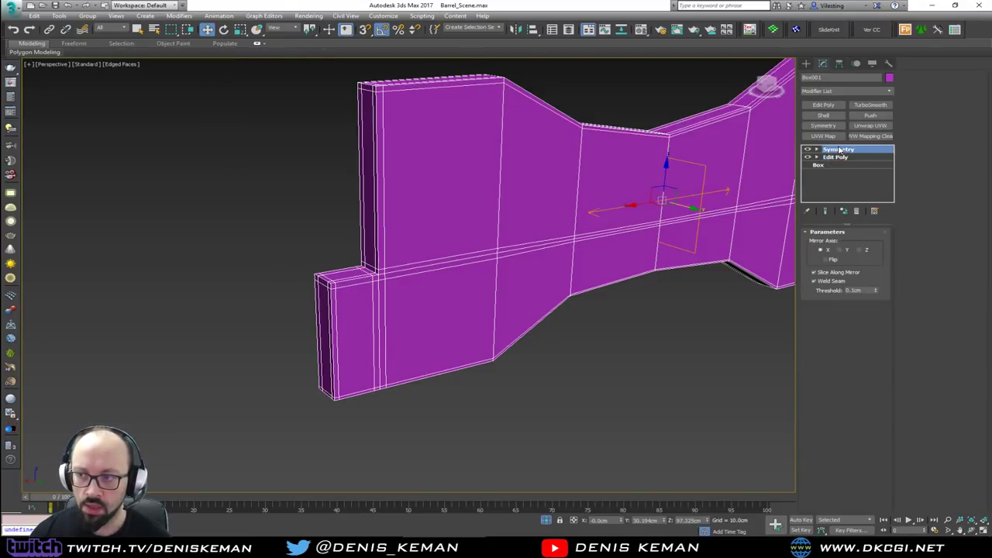
pyautogui.click(871, 105)
pyautogui.moveTo(586, 98)
pyautogui.keyDown('alt'); pyautogui.mouseDown(button='middle')
pyautogui.moveTo(549, 168)
pyautogui.moveTo(561, 237)
pyautogui.mouseUp(button='middle'); pyautogui.keyUp('alt')
pyautogui.press('F4')
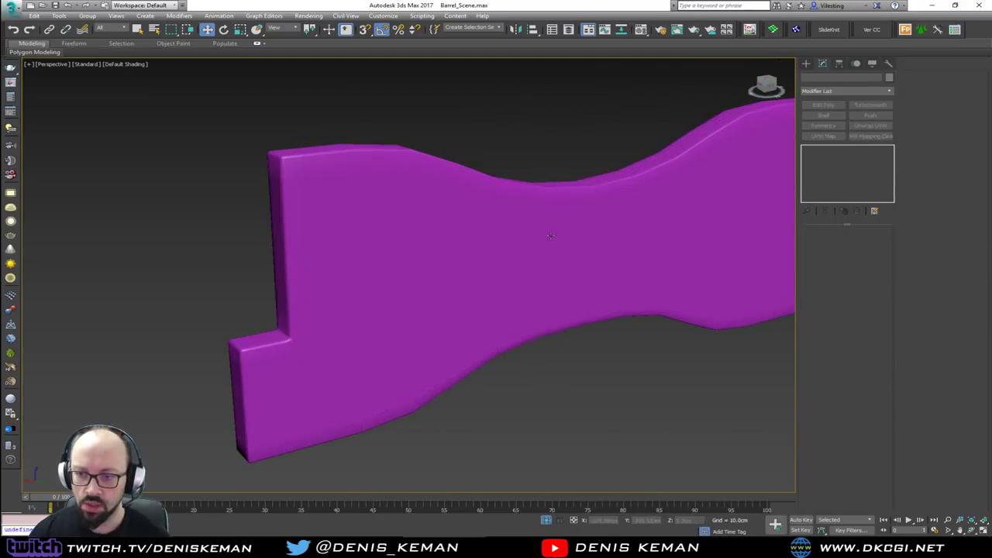
pyautogui.click(879, 247)
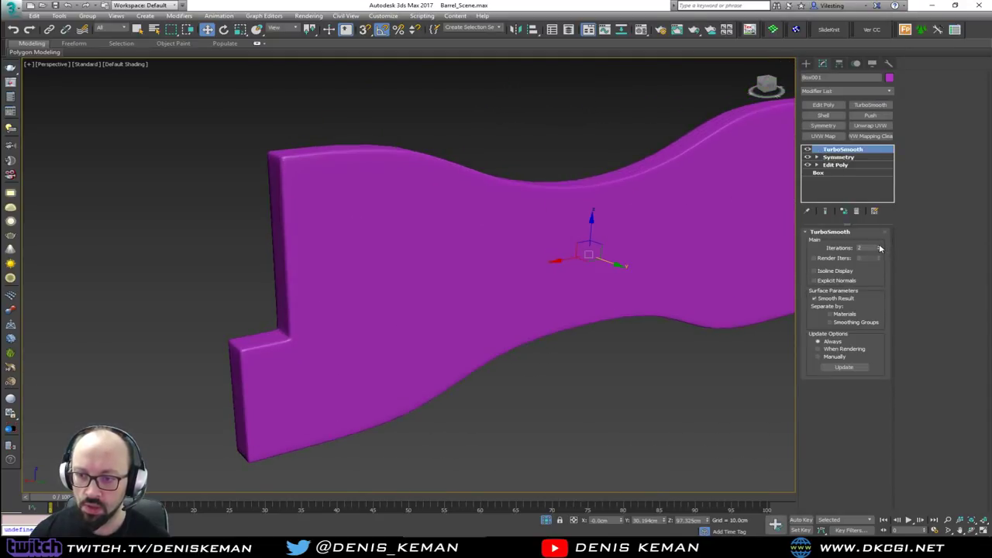
# - Exit isolation and check how the smoothed crossboards' curves fit around the barrel
pyautogui.keyDown('alt'); pyautogui.moveTo(550, 223); pyautogui.dragTo(481, 207, button='middle'); pyautogui.keyUp('alt')
pyautogui.rightClick(470, 227)
pyautogui.click(486, 156)
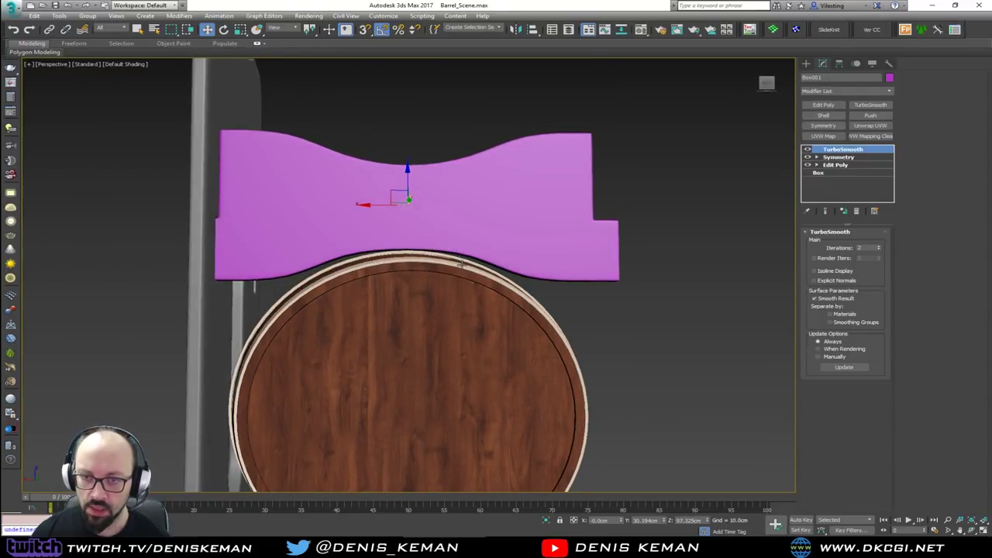
pyautogui.scroll(-4, 461, 262)
pyautogui.keyDown('alt'); pyautogui.moveTo(461, 263); pyautogui.dragTo(437, 289, button='middle'); pyautogui.keyUp('alt')
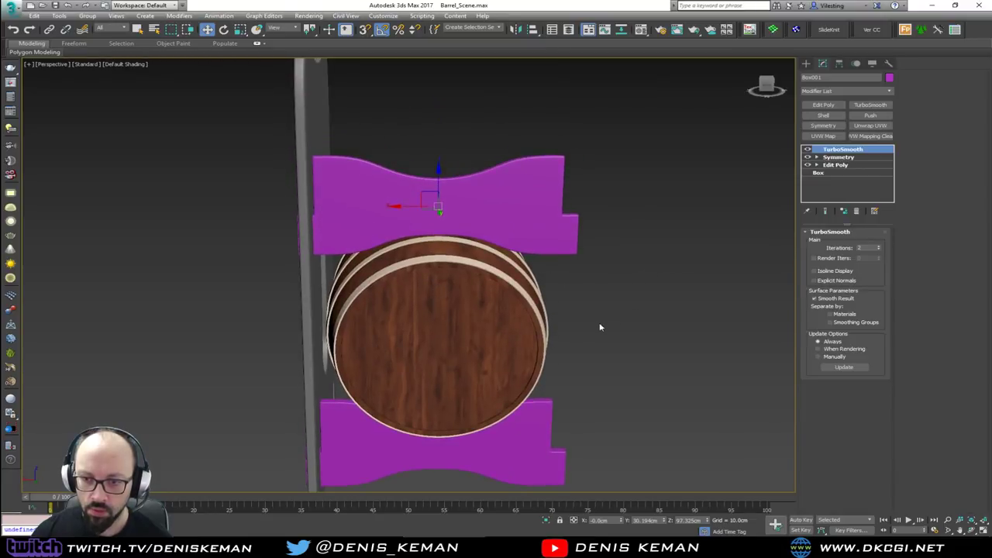
# - Try cloning the barrel upward as one copy resting on the upper crossboard, at about Z 135 cm
pyautogui.moveTo(521, 339); pyautogui.dragTo(518, 339)
pyautogui.moveTo(495, 234); pyautogui.dragTo(506, 298, button='middle')
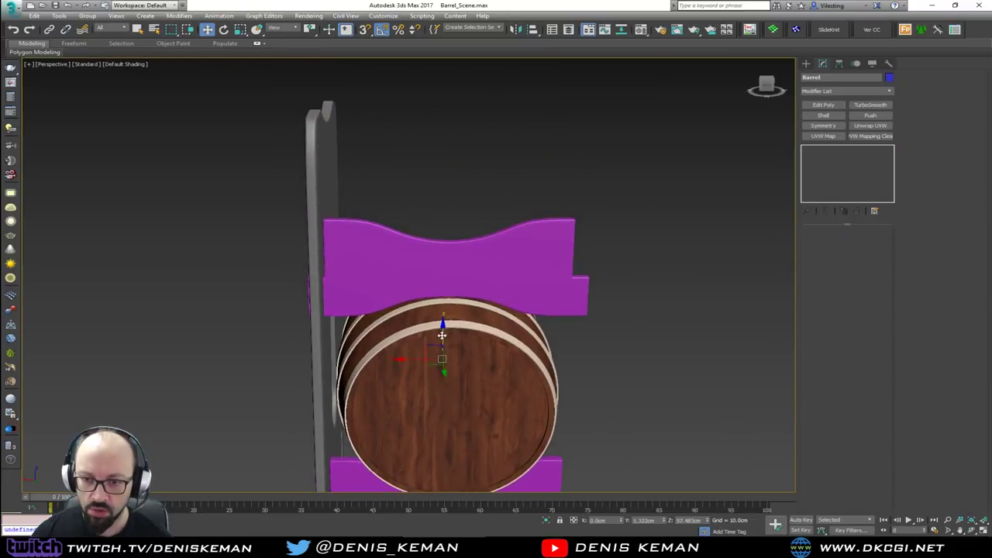
pyautogui.keyDown('shift'); pyautogui.moveTo(442, 335); pyautogui.dragTo(434, 110); pyautogui.keyUp('shift')
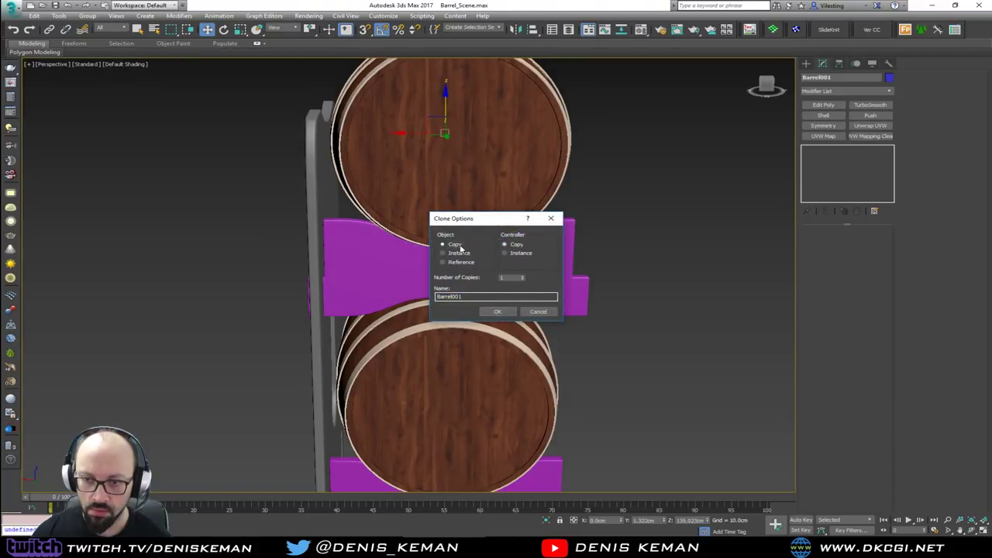
pyautogui.click(494, 314)
pyautogui.press('z')
pyautogui.moveTo(479, 295)
pyautogui.keyDown('alt'); pyautogui.mouseDown(button='middle')
pyautogui.moveTo(504, 279)
pyautogui.moveTo(382, 277)
pyautogui.moveTo(408, 278)
pyautogui.moveTo(416, 248)
pyautogui.mouseUp(button='middle'); pyautogui.keyUp('alt')
pyautogui.moveTo(384, 267); pyautogui.dragTo(397, 267)
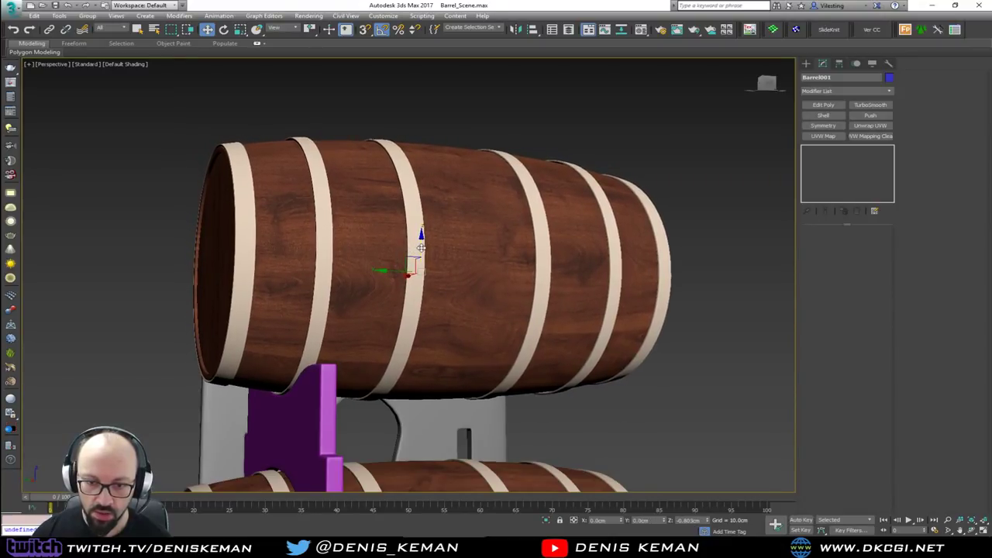
# - Clone both crossboards as one copy each, about 56.5 cm along Y, into the side panel's opposite pair of slots
pyautogui.keyDown('alt'); pyautogui.moveTo(415, 244); pyautogui.dragTo(590, 290, button='middle'); pyautogui.keyUp('alt')
pyautogui.click(479, 289)
pyautogui.keyDown('ctrl'); pyautogui.click(487, 347); pyautogui.keyUp('ctrl')
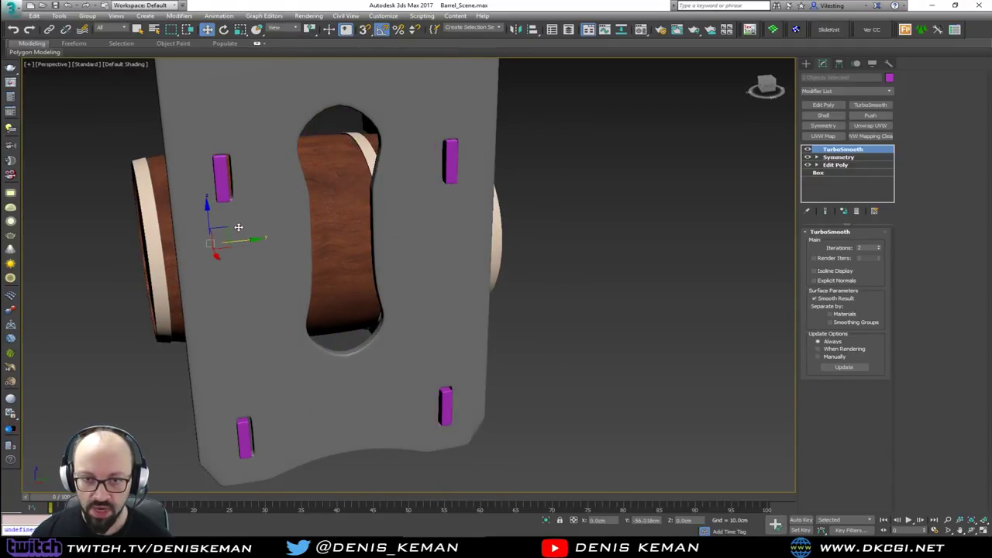
pyautogui.hotkey('ctrl', 'v')
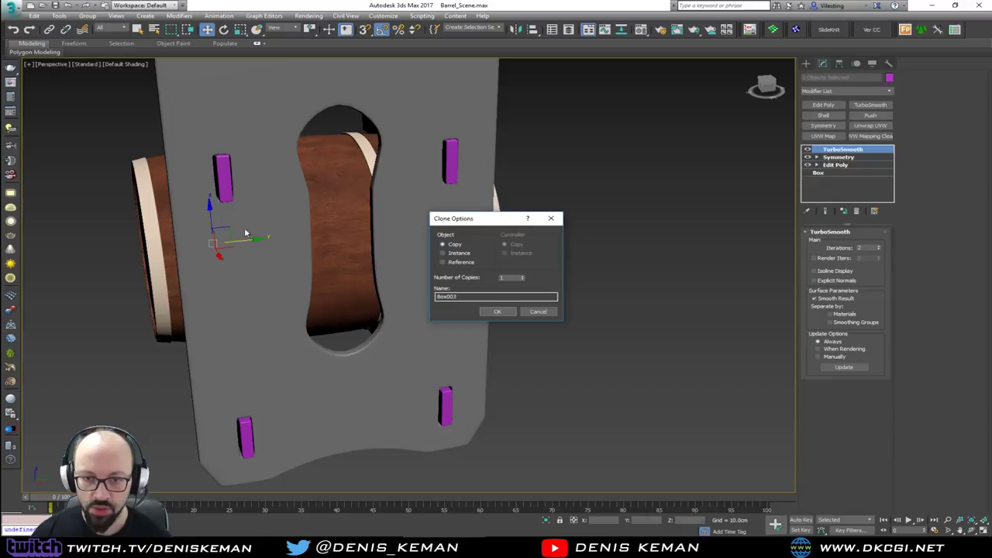
pyautogui.click(497, 313)
pyautogui.moveTo(496, 314)
pyautogui.keyDown('alt'); pyautogui.mouseDown(button='middle')
pyautogui.moveTo(449, 215)
pyautogui.moveTo(480, 203)
pyautogui.mouseUp(button='middle'); pyautogui.keyUp('alt')
pyautogui.keyDown('alt'); pyautogui.moveTo(504, 205); pyautogui.dragTo(530, 208, button='middle'); pyautogui.keyUp('alt')
pyautogui.moveTo(281, 245); pyautogui.dragTo(493, 238, button='middle')
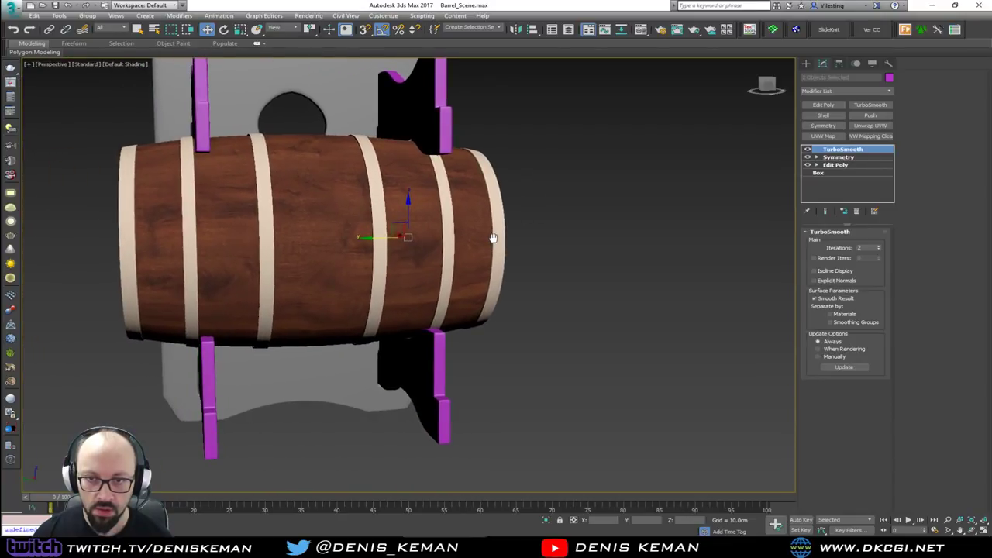
# - Select all four crossboards and change their object colour to the custom grey
pyautogui.click(586, 254)
pyautogui.keyDown('alt'); pyautogui.moveTo(586, 254); pyautogui.dragTo(512, 261, button='middle'); pyautogui.keyUp('alt')
pyautogui.click(547, 426)
pyautogui.keyDown('ctrl'); pyautogui.click(591, 368); pyautogui.keyUp('ctrl')
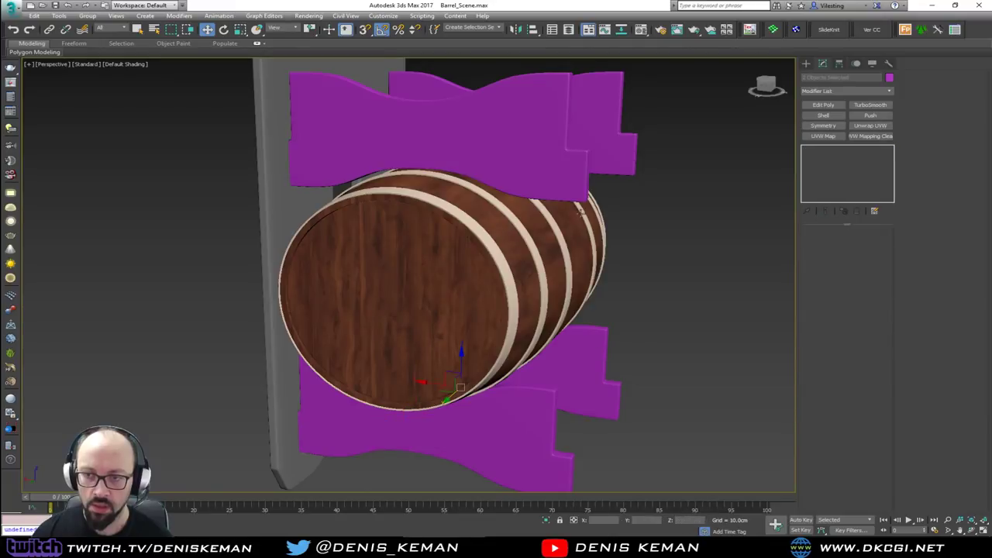
pyautogui.keyDown('ctrl'); pyautogui.click(572, 194); pyautogui.keyUp('ctrl')
pyautogui.keyDown('ctrl'); pyautogui.click(599, 147); pyautogui.keyUp('ctrl')
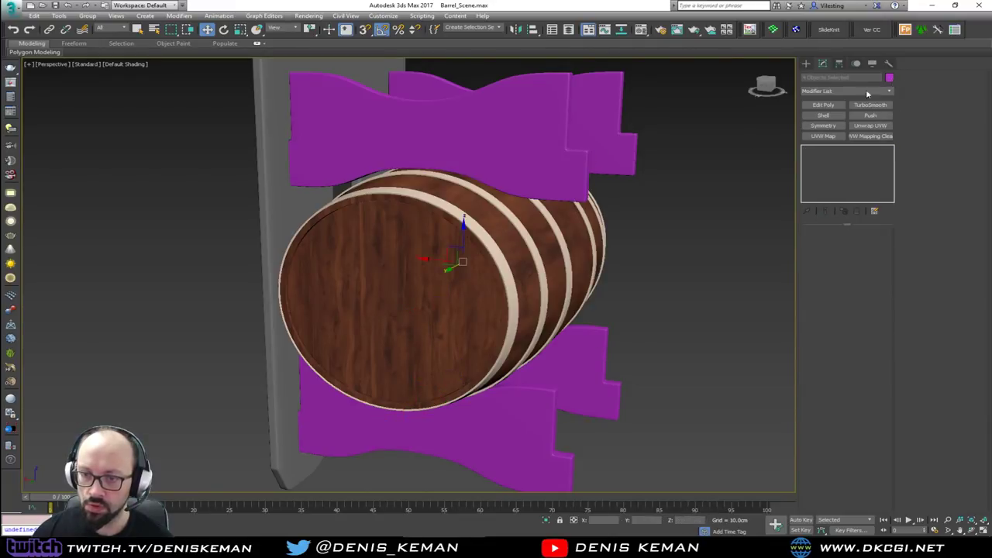
pyautogui.click(889, 78)
pyautogui.click(580, 217)
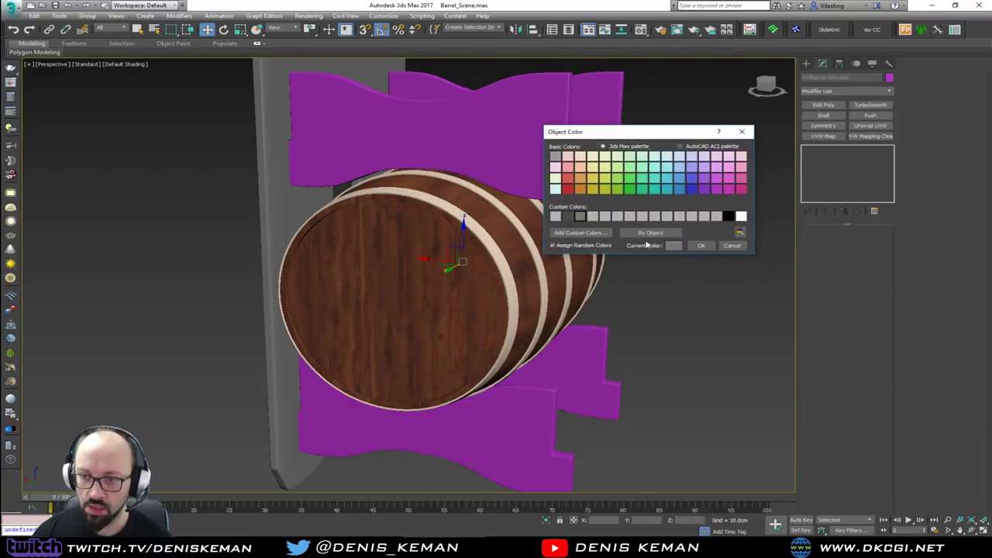
pyautogui.click(702, 246)
# - Remove the barrel's material by running $.material=undefined on it, and turn on the edged faces display
pyautogui.click(581, 259)
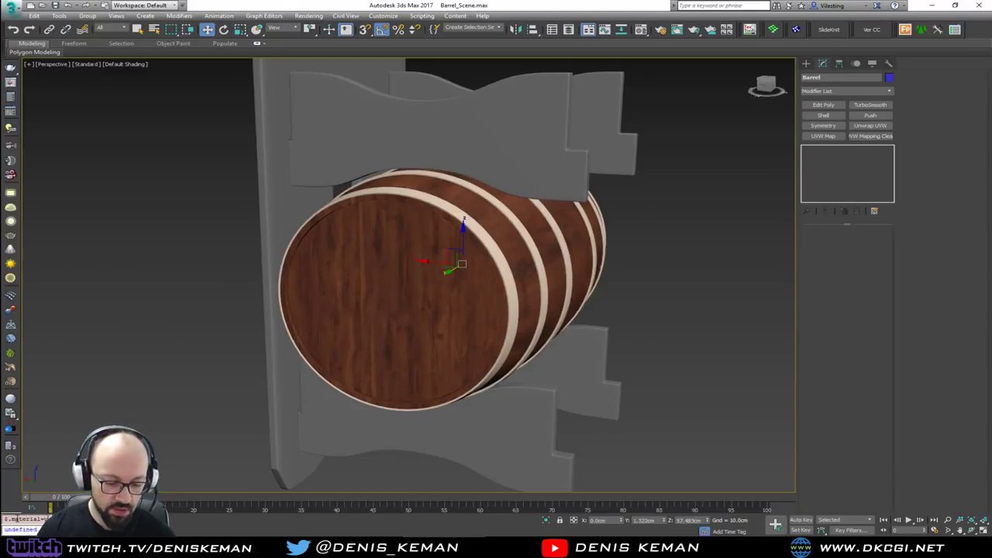
pyautogui.press('Return')
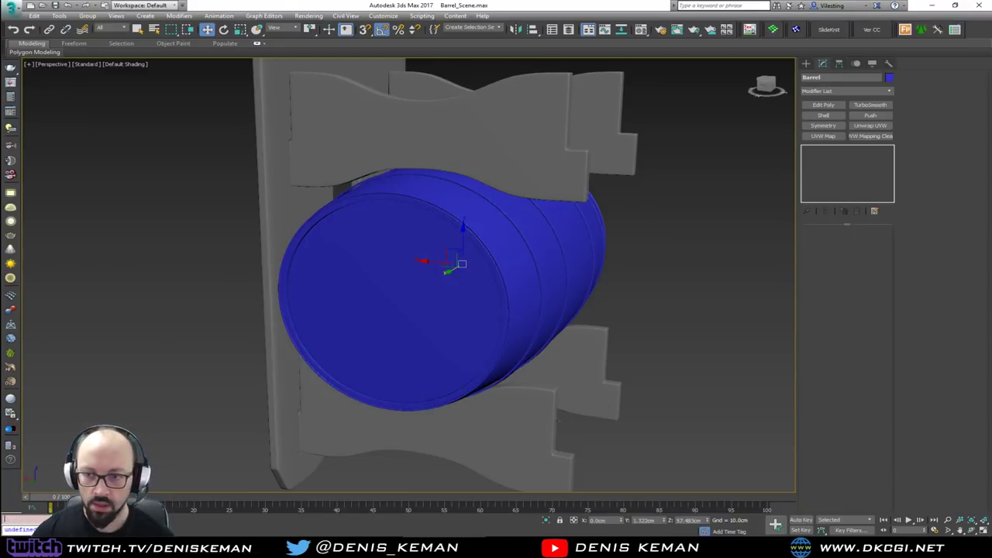
pyautogui.keyDown('alt'); pyautogui.moveTo(663, 334); pyautogui.dragTo(674, 312, button='middle'); pyautogui.keyUp('alt')
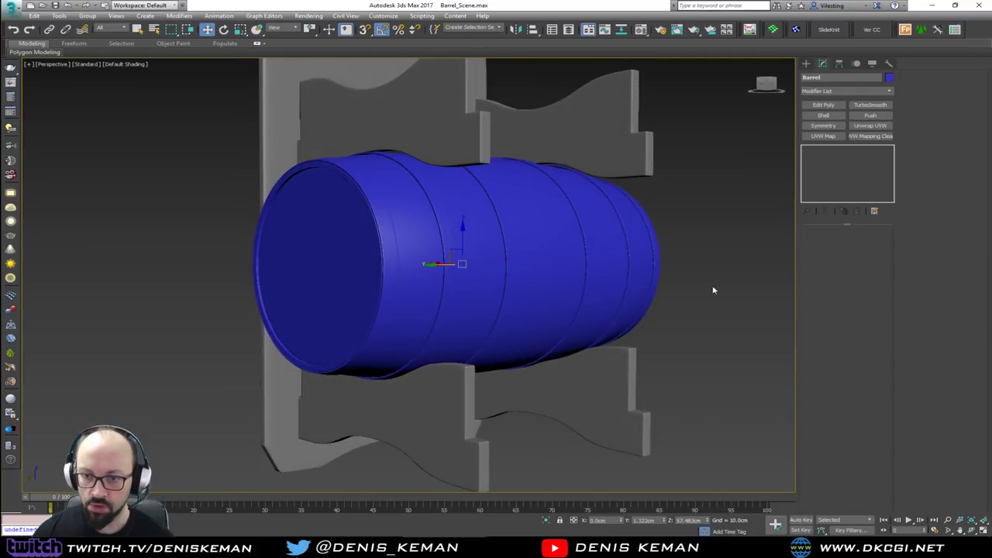
pyautogui.press('F4')
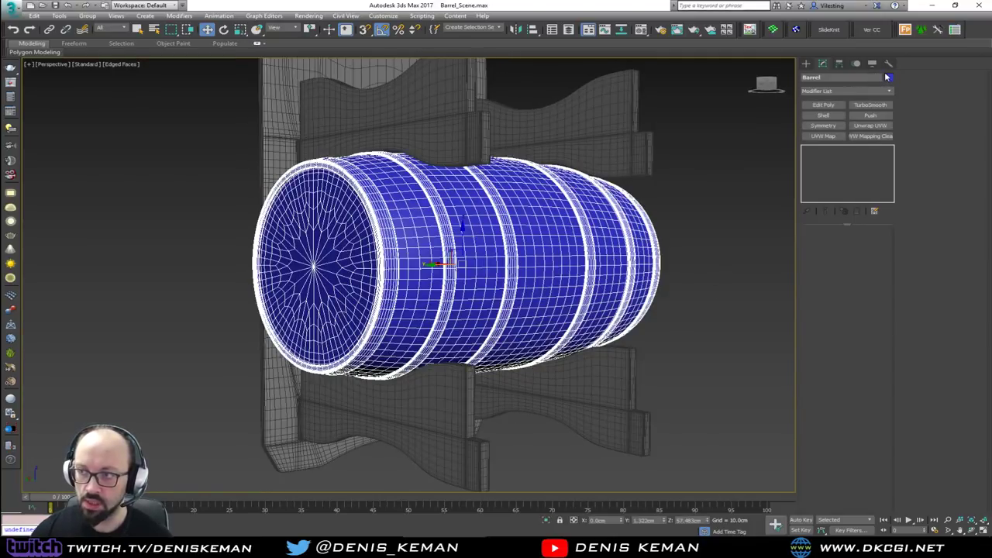
# - Open the barrel group and change the barrel body's object colour to the custom mid grey
pyautogui.click(88, 16)
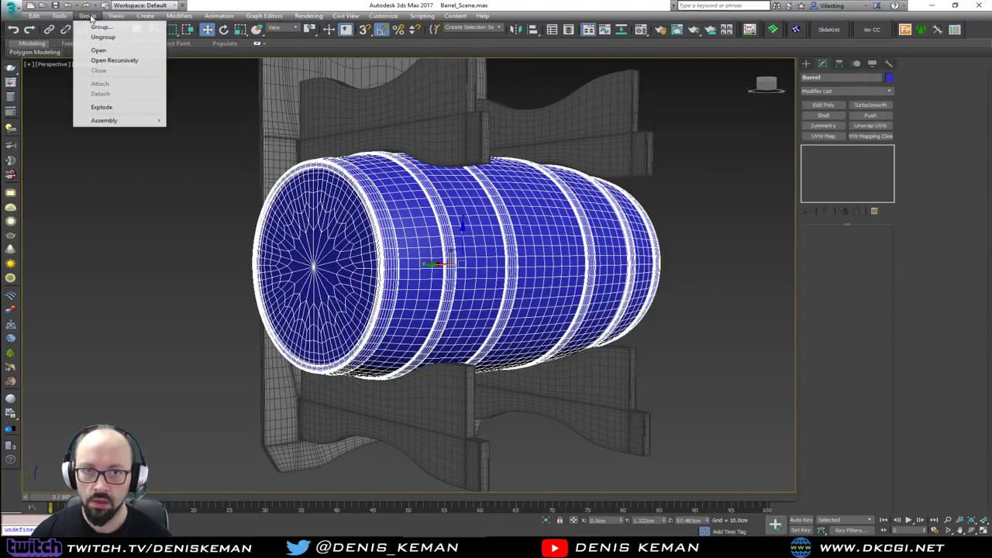
pyautogui.click(97, 48)
pyautogui.click(432, 269)
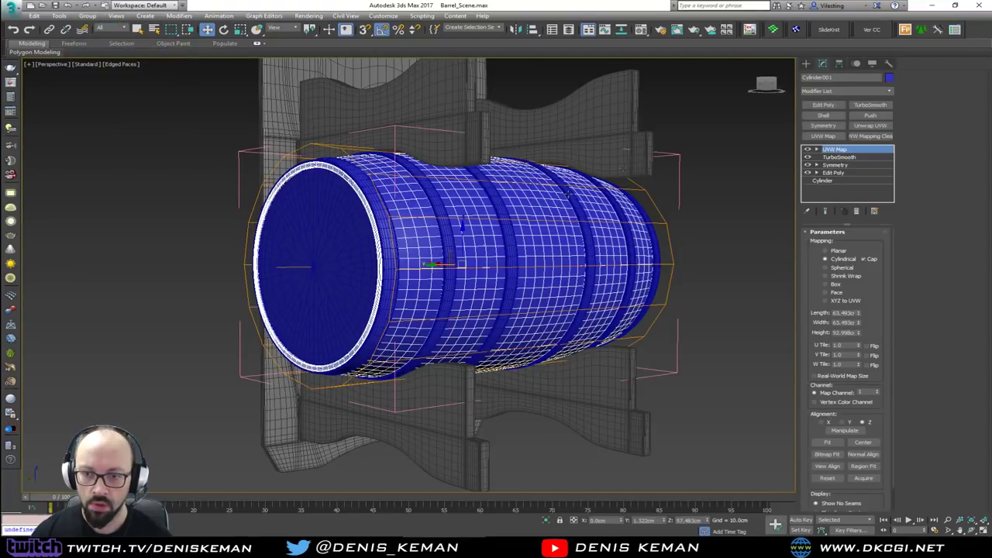
pyautogui.click(889, 78)
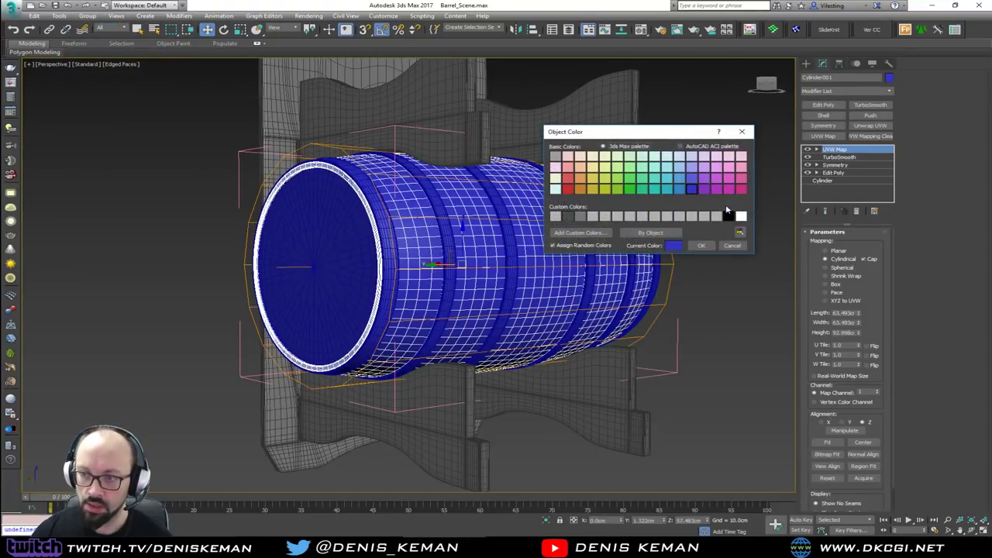
pyautogui.click(578, 218)
pyautogui.click(699, 245)
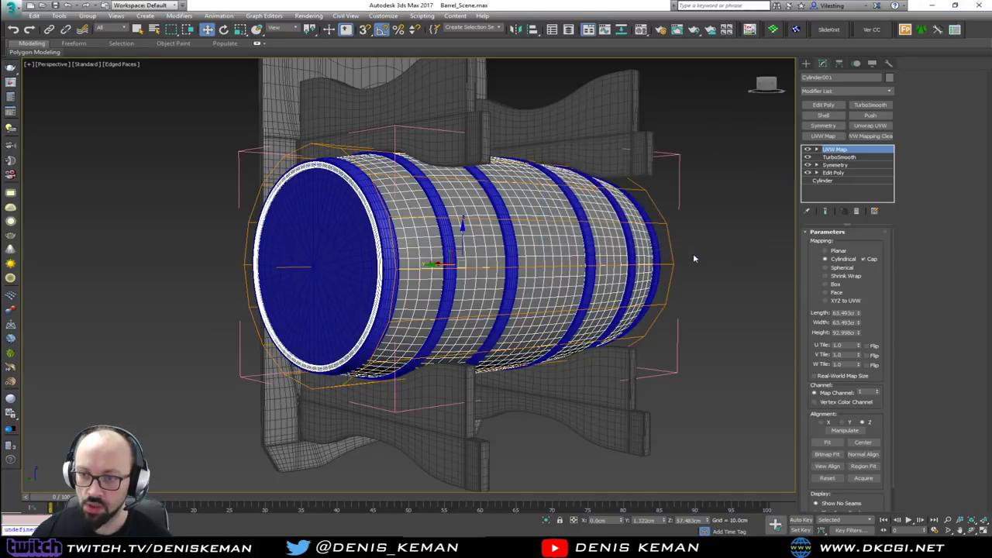
pyautogui.click(693, 253)
# - Change the object colour of the barrel's hoops to the darker custom grey
pyautogui.click(393, 246)
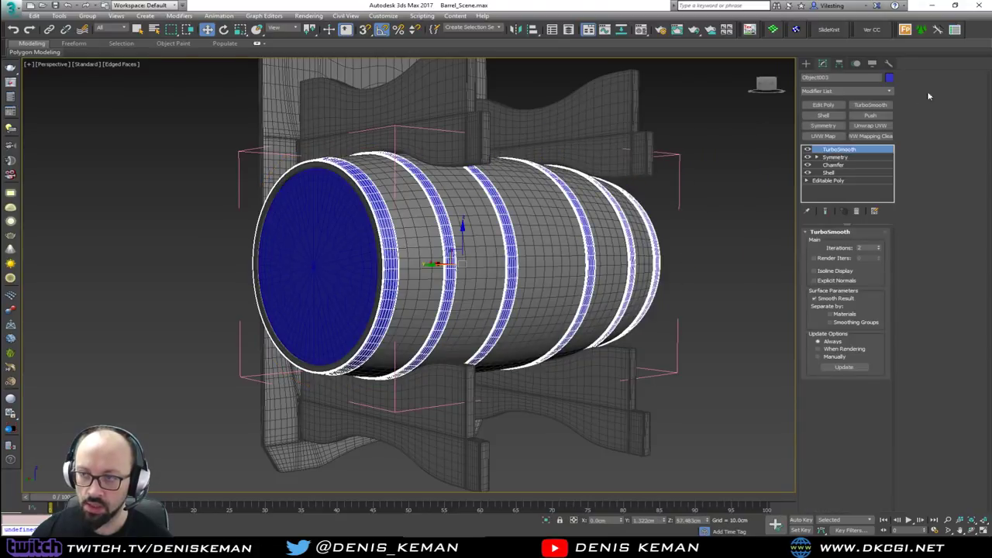
pyautogui.click(889, 78)
pyautogui.click(568, 217)
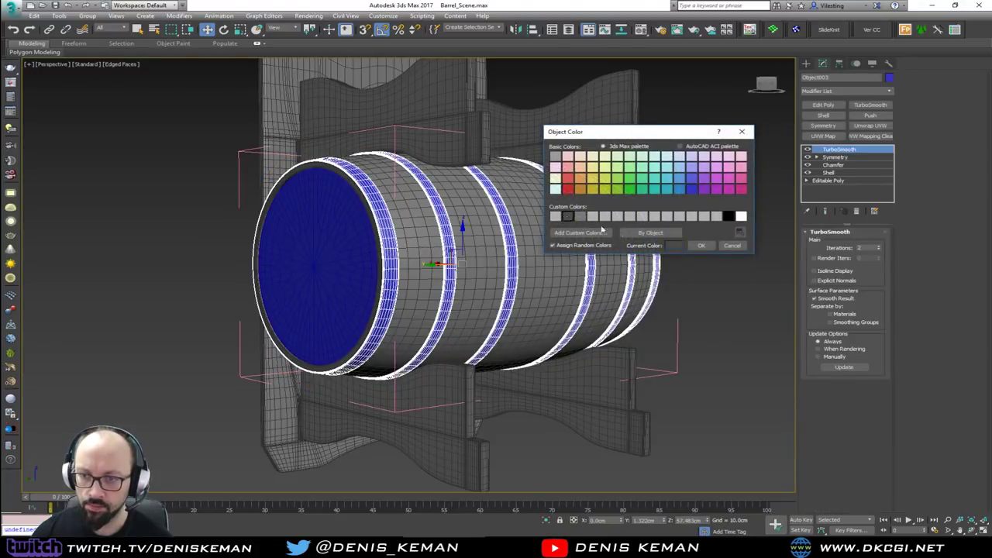
pyautogui.click(699, 246)
pyautogui.click(703, 283)
# - Select the barrel's two end caps together and change their object colour to the custom grey
pyautogui.click(335, 277)
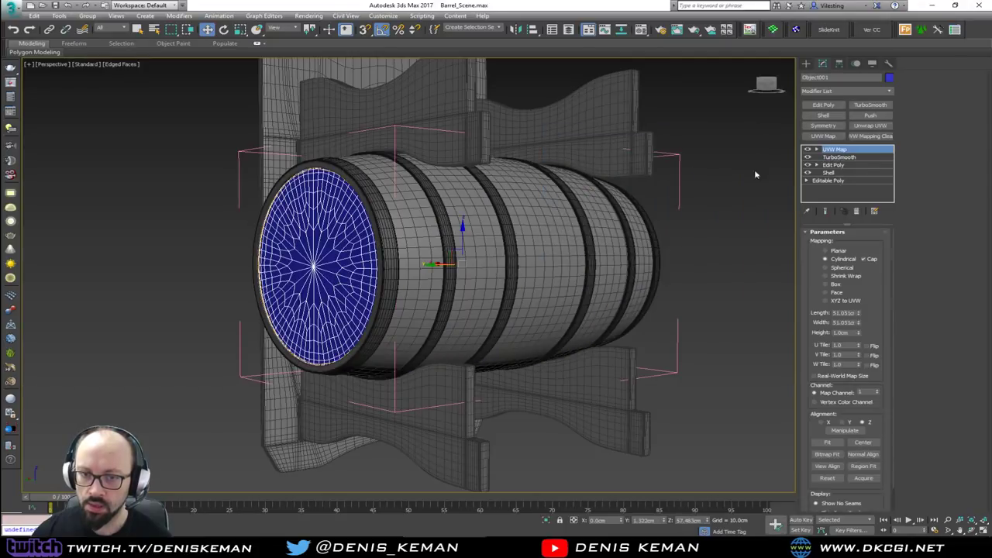
pyautogui.keyDown('alt'); pyautogui.moveTo(633, 234); pyautogui.dragTo(480, 313, button='middle'); pyautogui.keyUp('alt')
pyautogui.keyDown('ctrl'); pyautogui.click(601, 273); pyautogui.keyUp('ctrl')
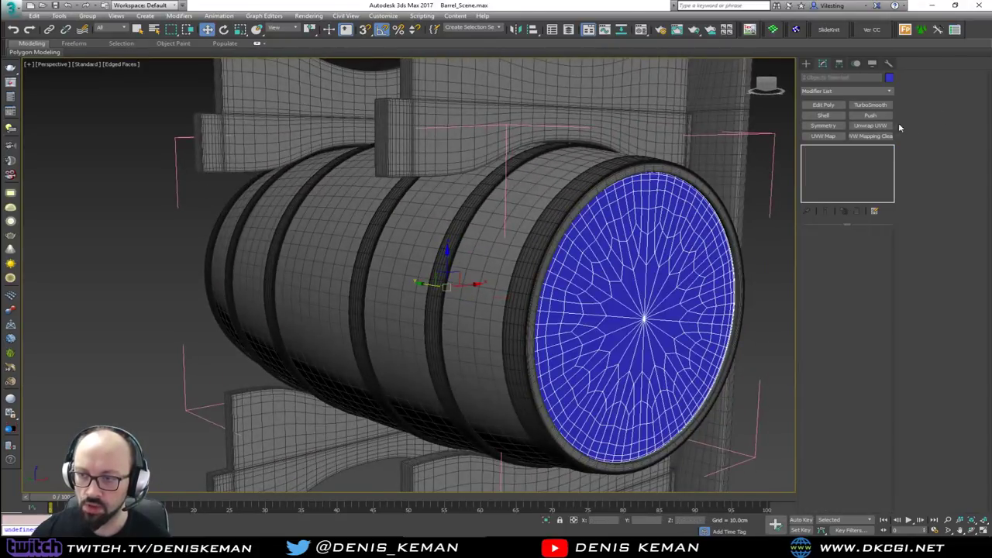
pyautogui.click(890, 80)
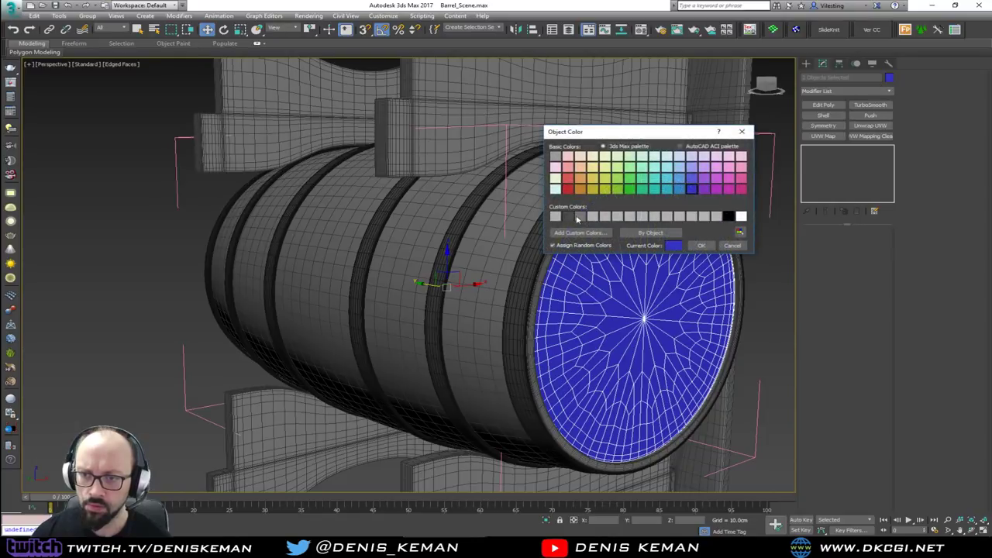
pyautogui.click(701, 246)
pyautogui.keyDown('alt'); pyautogui.moveTo(681, 244); pyautogui.dragTo(499, 162, button='middle'); pyautogui.keyUp('alt')
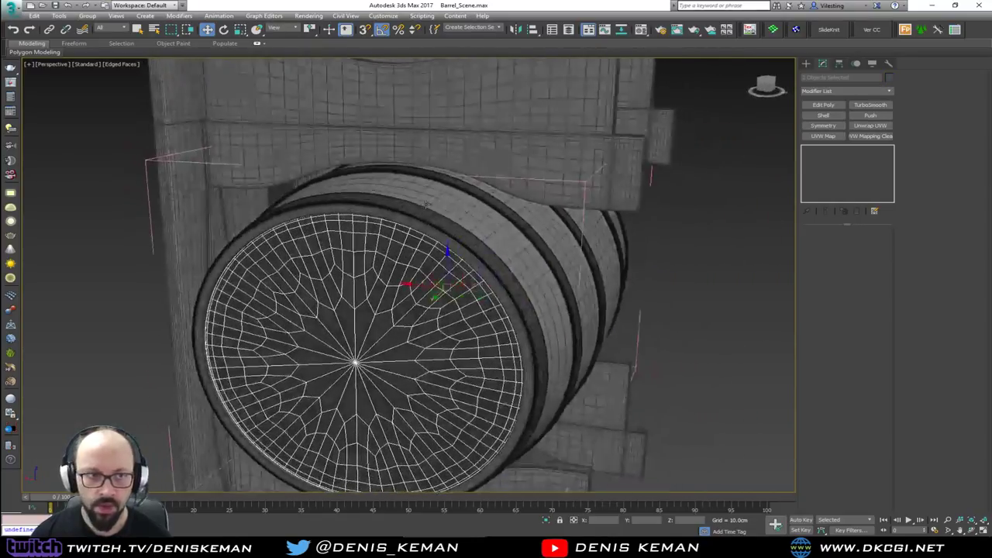
pyautogui.moveTo(441, 216); pyautogui.dragTo(370, 160, button='middle')
pyautogui.scroll(-3, 370, 159)
pyautogui.click(641, 259)
# - Close the barrel group and turn off the edged faces display
pyautogui.click(499, 198)
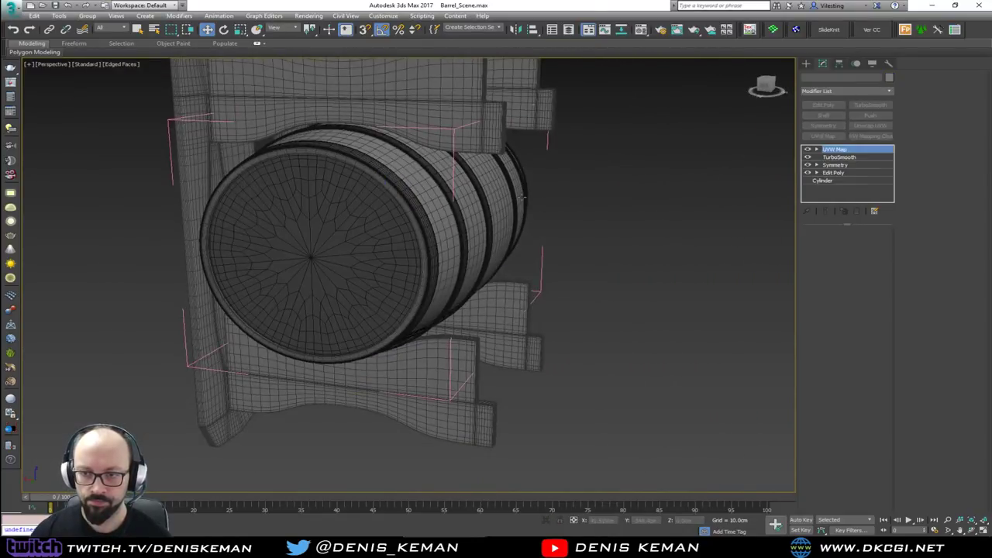
pyautogui.click(87, 15)
pyautogui.click(111, 72)
pyautogui.click(608, 236)
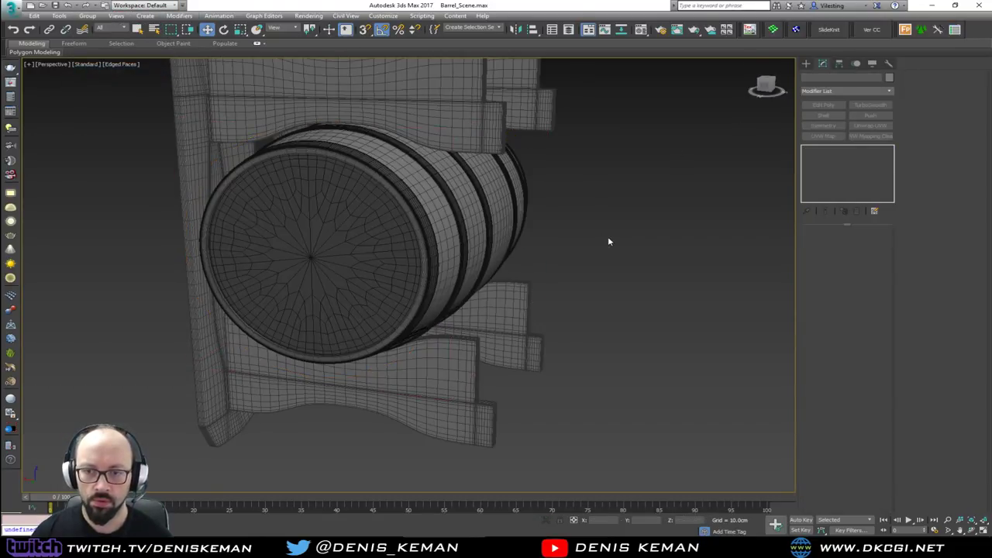
pyautogui.press('F4')
pyautogui.keyDown('alt'); pyautogui.moveTo(607, 236); pyautogui.dragTo(483, 243, button='middle'); pyautogui.keyUp('alt')
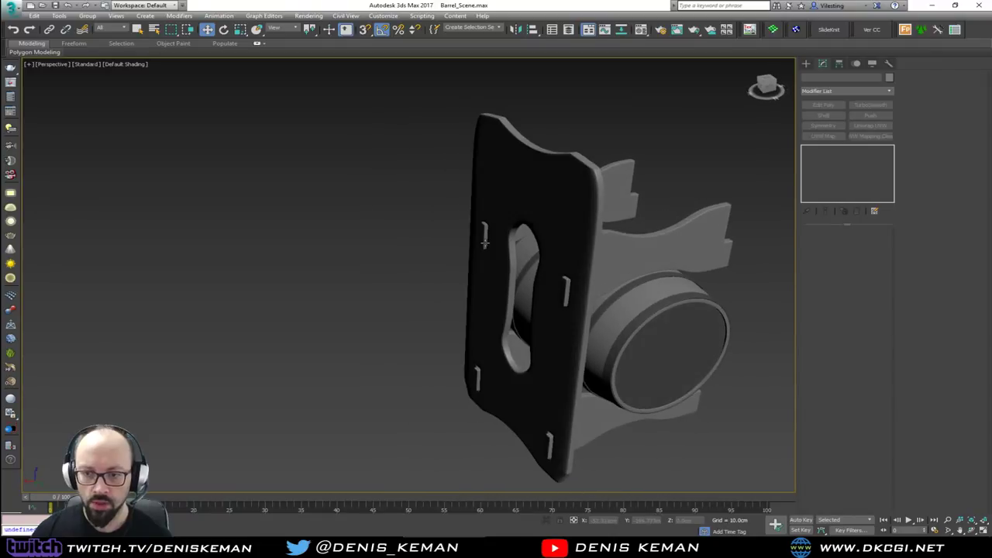
# - Align only the side panel's pivot to the barrel's pivot point in X, Y and Z
pyautogui.click(551, 244)
pyautogui.keyDown('alt'); pyautogui.moveTo(553, 239); pyautogui.dragTo(552, 209, button='middle'); pyautogui.keyUp('alt')
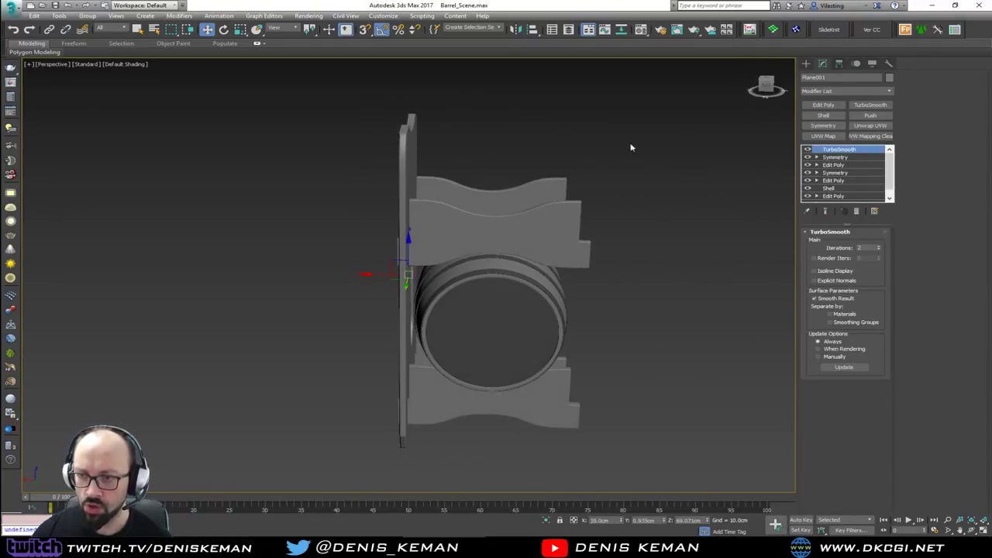
pyautogui.click(838, 63)
pyautogui.click(845, 125)
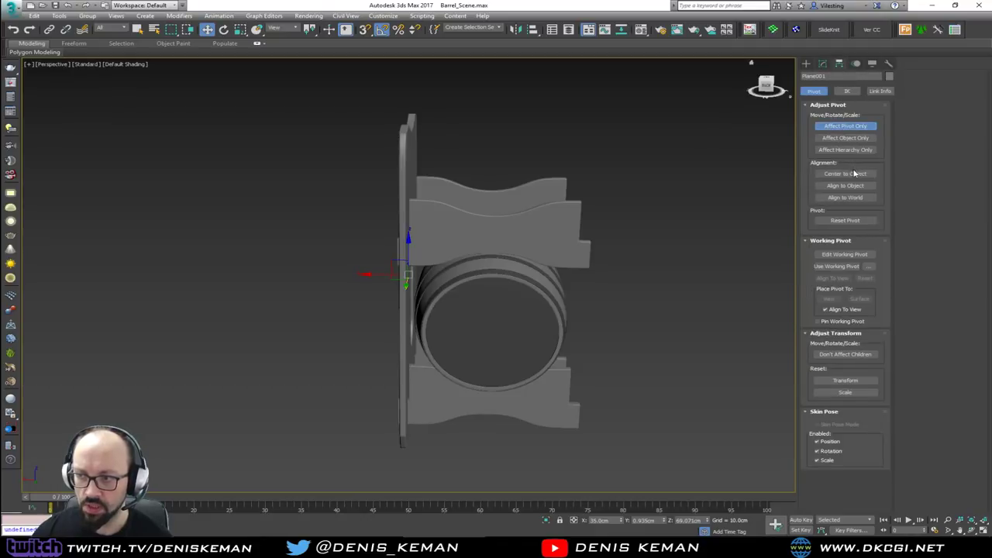
pyautogui.click(854, 173)
pyautogui.hotkey('alt', 'a')
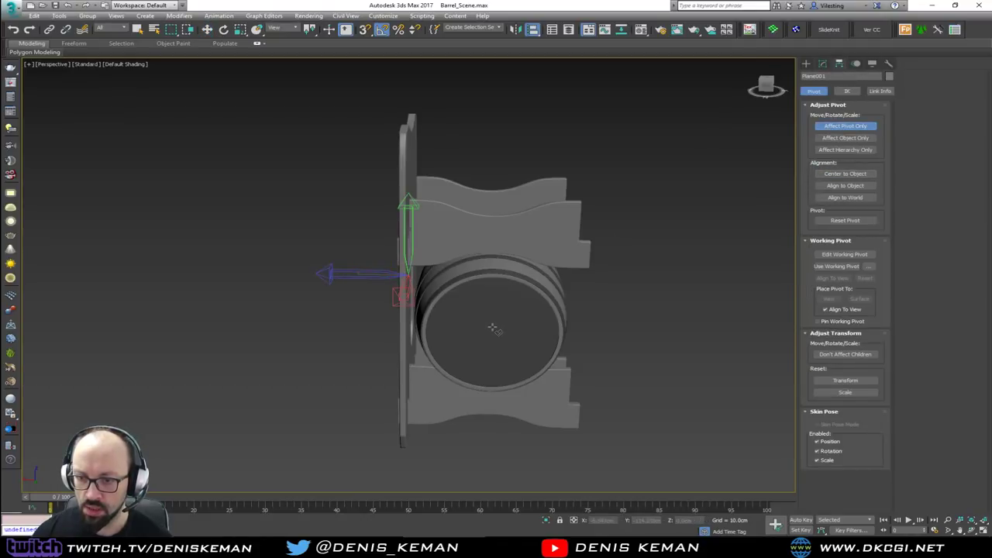
pyautogui.click(492, 328)
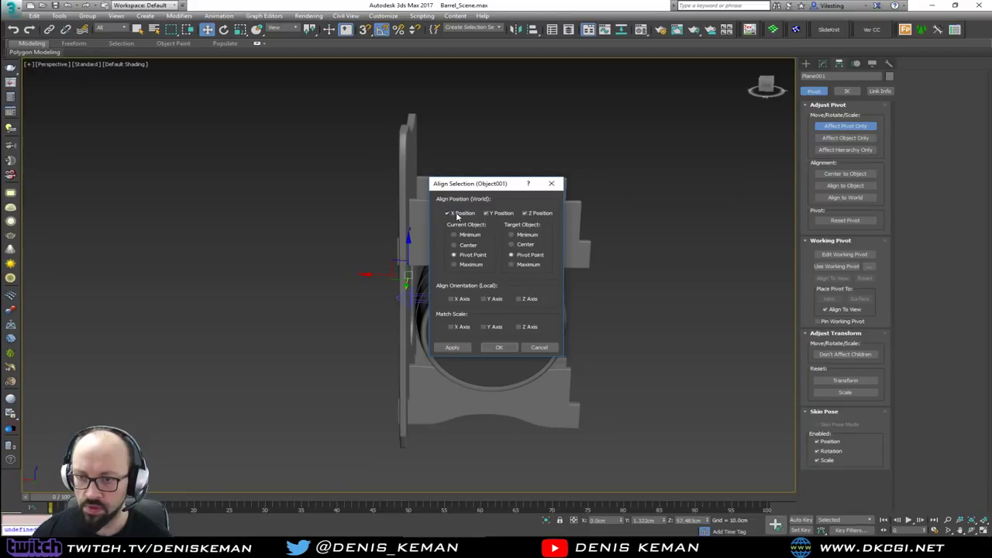
pyautogui.click(499, 347)
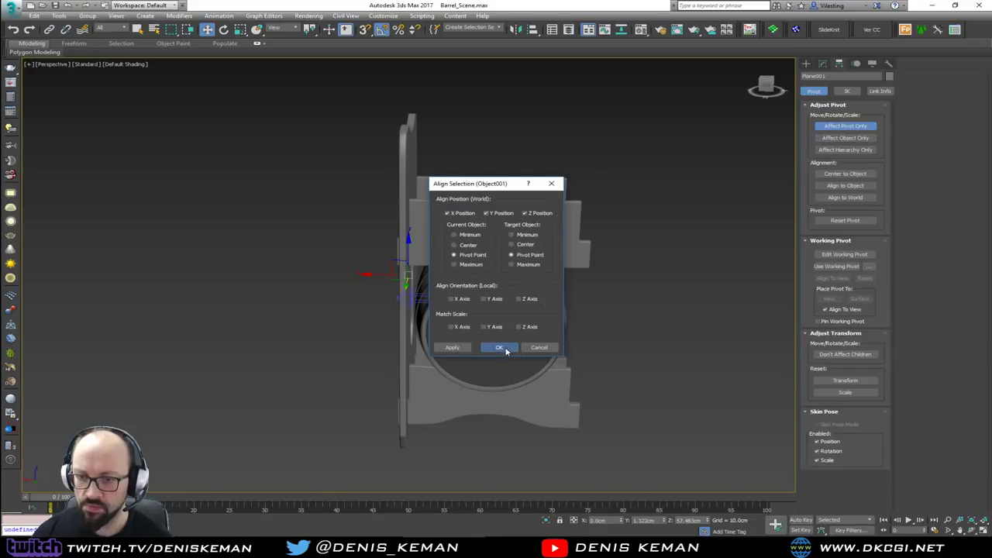
pyautogui.click(859, 127)
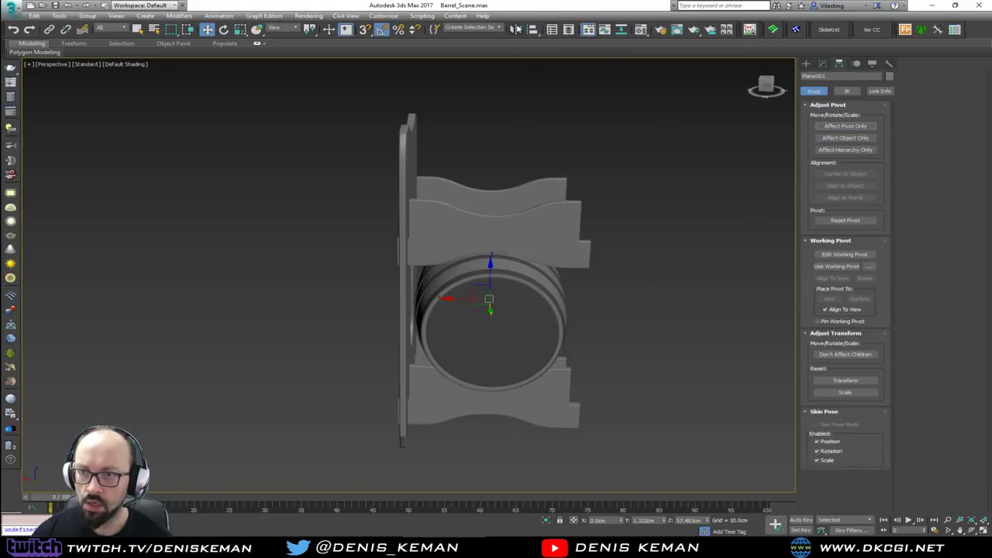
# - Mirror the side panel across the X axis as a copy with zero offset to close the rack's open side
pyautogui.click(516, 29)
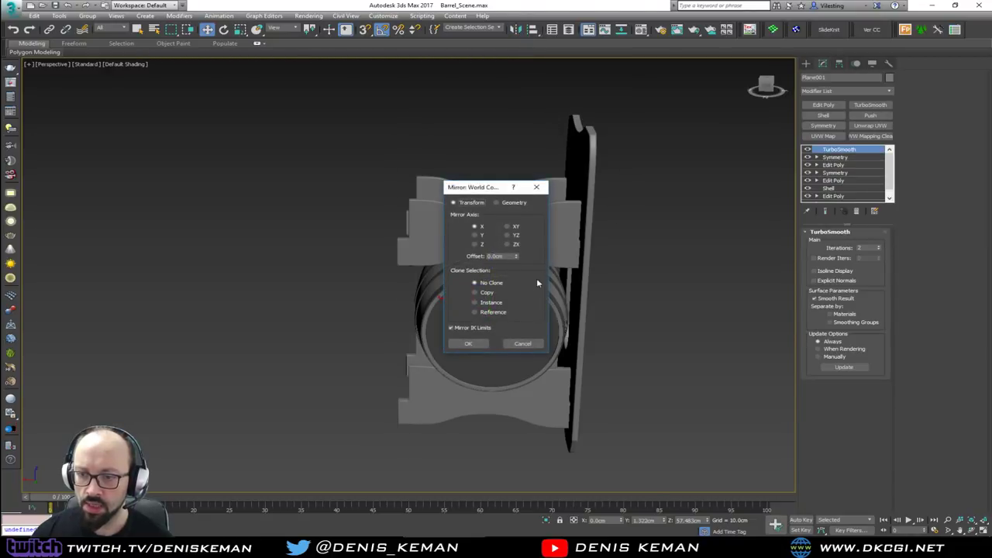
pyautogui.click(476, 292)
pyautogui.click(468, 343)
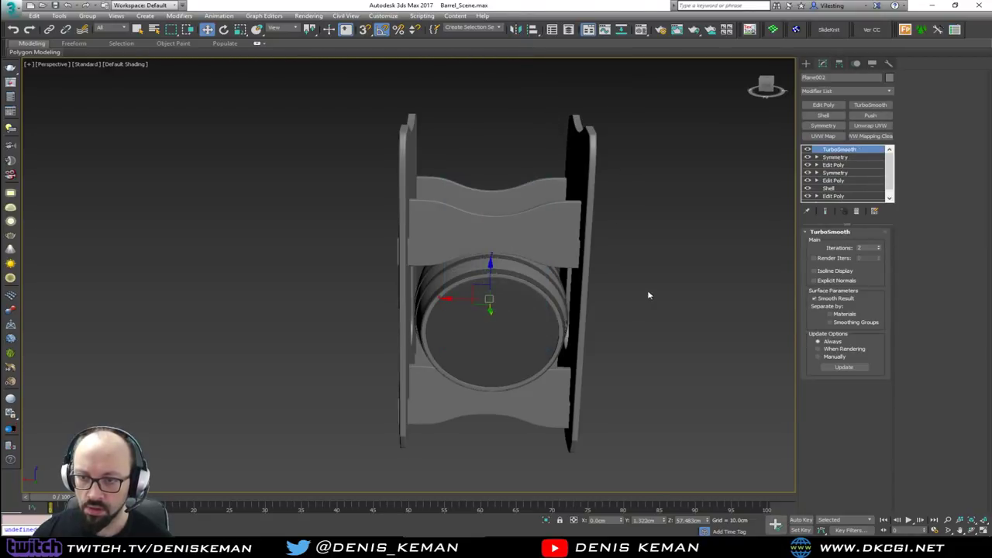
pyautogui.click(649, 294)
pyautogui.keyDown('alt'); pyautogui.moveTo(609, 266); pyautogui.dragTo(215, 256, button='middle'); pyautogui.keyUp('alt')
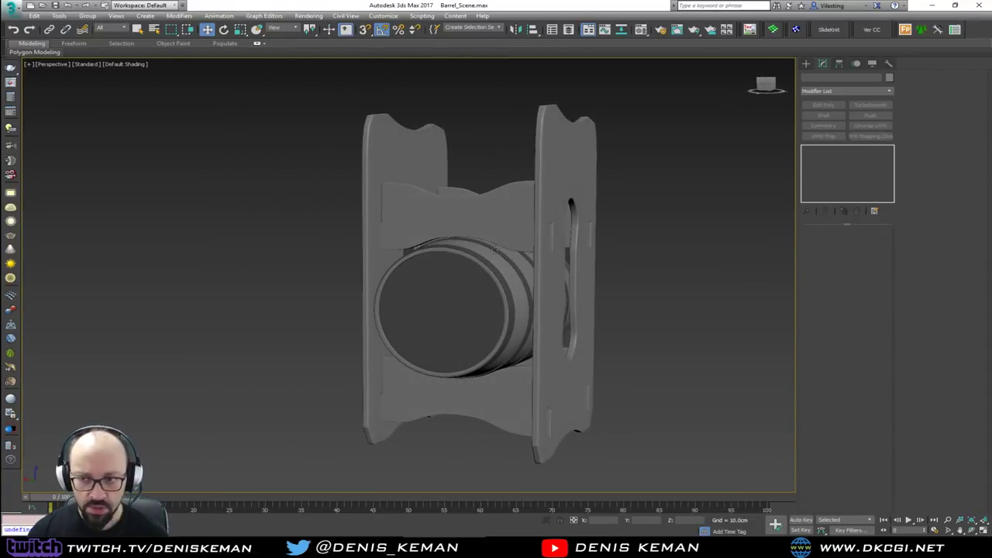
pyautogui.keyDown('alt'); pyautogui.moveTo(495, 248); pyautogui.dragTo(526, 264, button='middle'); pyautogui.keyUp('alt')
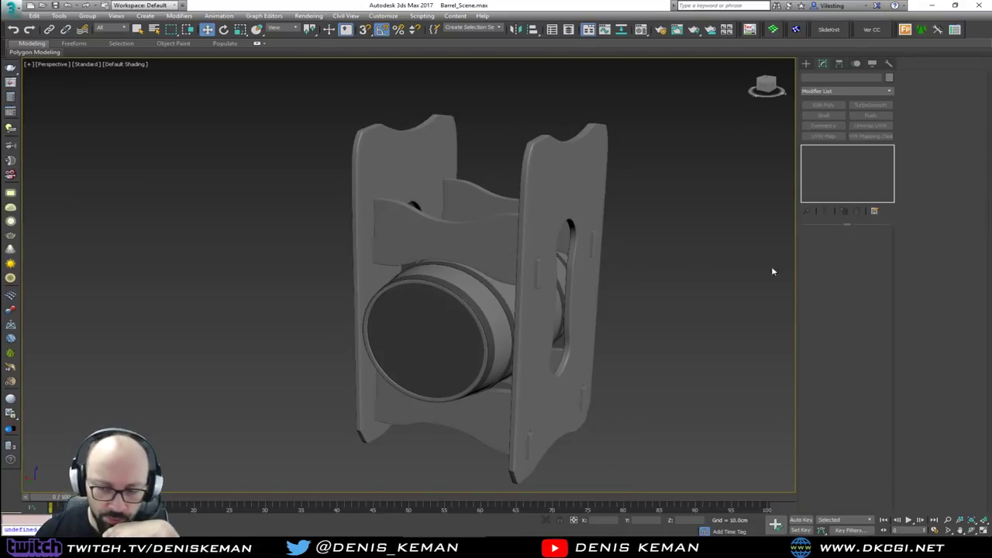
# - Clone the barrel upward as one copy resting on the upper crossboards, at about Z 136.3 cm
pyautogui.click(480, 315)
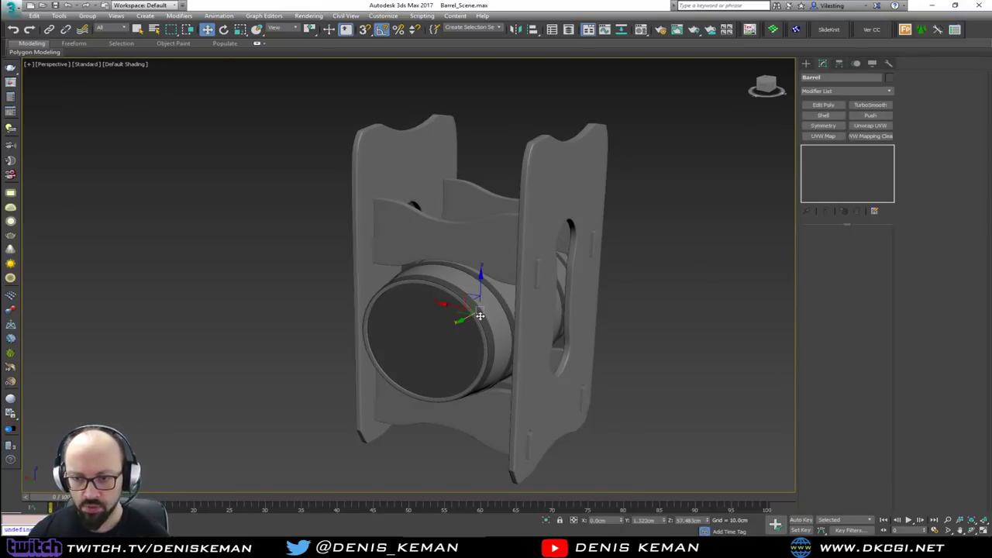
pyautogui.keyDown('shift'); pyautogui.moveTo(480, 286); pyautogui.dragTo(483, 122); pyautogui.keyUp('shift')
pyautogui.click(500, 313)
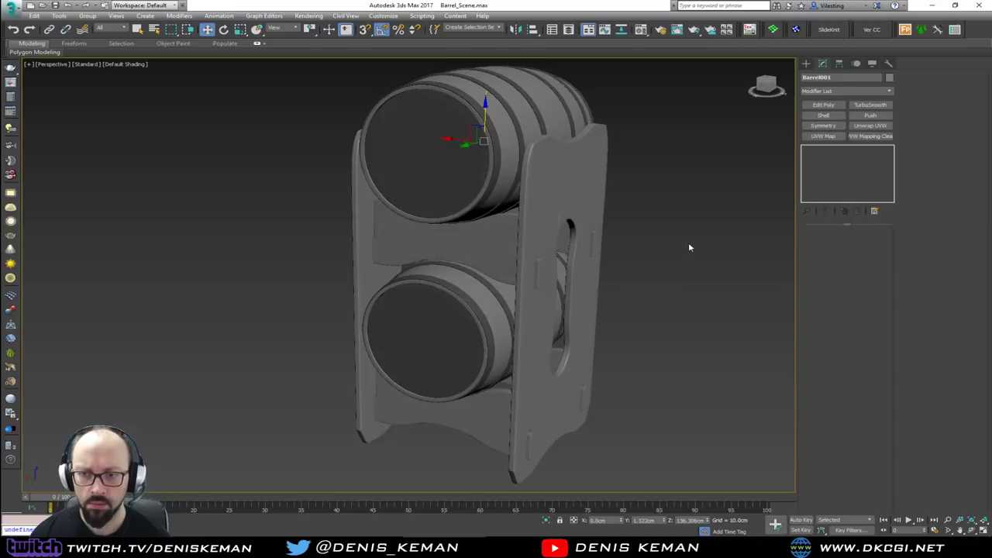
pyautogui.click(688, 241)
pyautogui.moveTo(688, 241)
pyautogui.keyDown('alt'); pyautogui.mouseDown(button='middle')
pyautogui.moveTo(473, 284)
pyautogui.moveTo(656, 288)
pyautogui.mouseUp(button='middle'); pyautogui.keyUp('alt')
# - Compare the assembled rack and barrels with the Beer_Rack reference photo
pyautogui.hotkey('alt', 'Tab')
pyautogui.moveTo(433, 35); pyautogui.dragTo(991, 39)
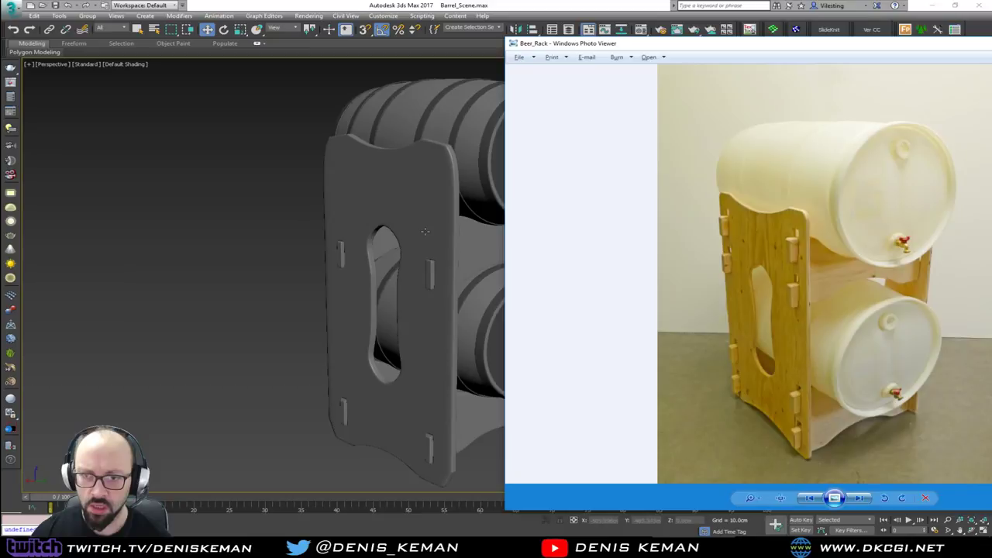
pyautogui.click(930, 49)
pyautogui.keyDown('alt'); pyautogui.moveTo(341, 237); pyautogui.dragTo(216, 236, button='middle'); pyautogui.keyUp('alt')
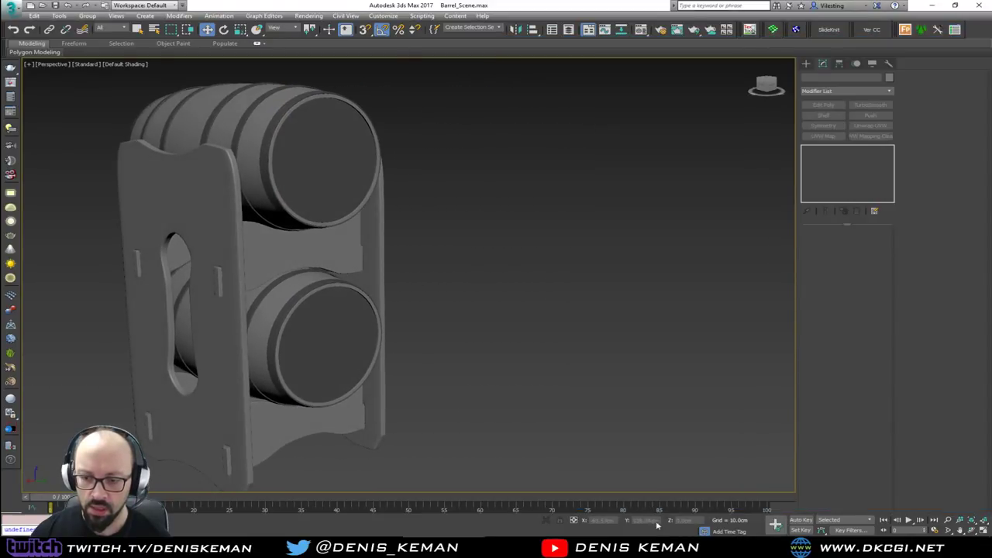
pyautogui.click(674, 544)
pyautogui.moveTo(719, 48); pyautogui.dragTo(623, 42)
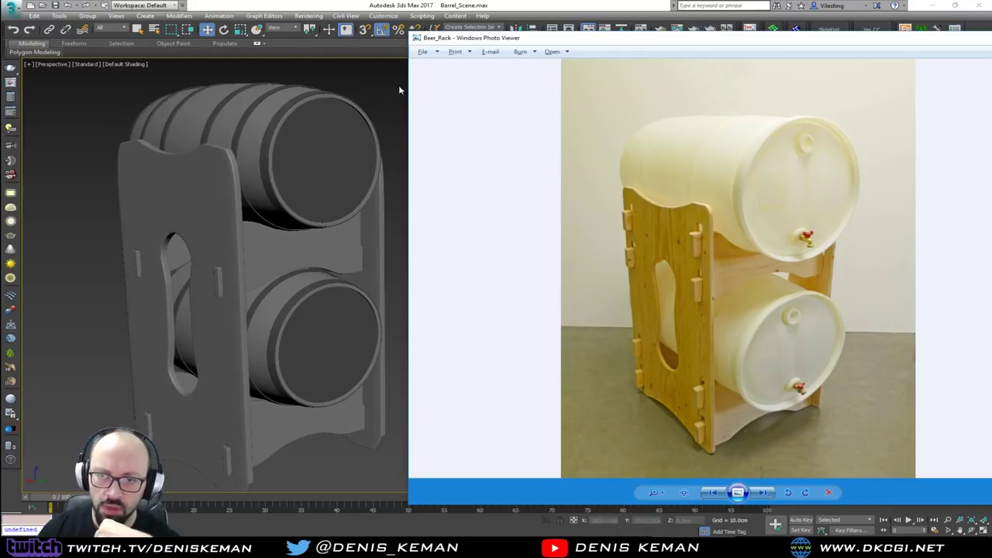
pyautogui.moveTo(749, 41); pyautogui.dragTo(0, 40)
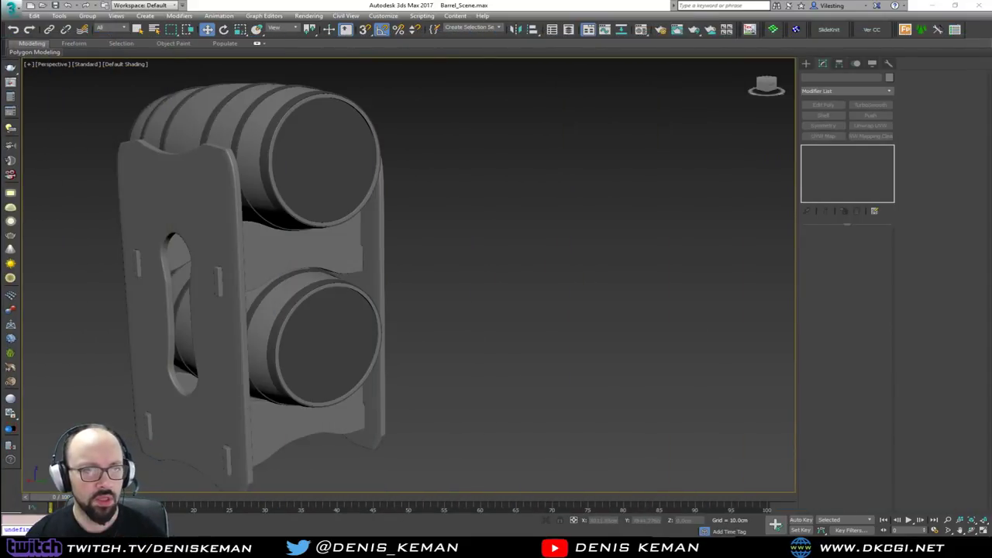
# - Save the barrel scene
pyautogui.keyDown('alt'); pyautogui.moveTo(103, 246); pyautogui.dragTo(341, 273, button='middle'); pyautogui.keyUp('alt')
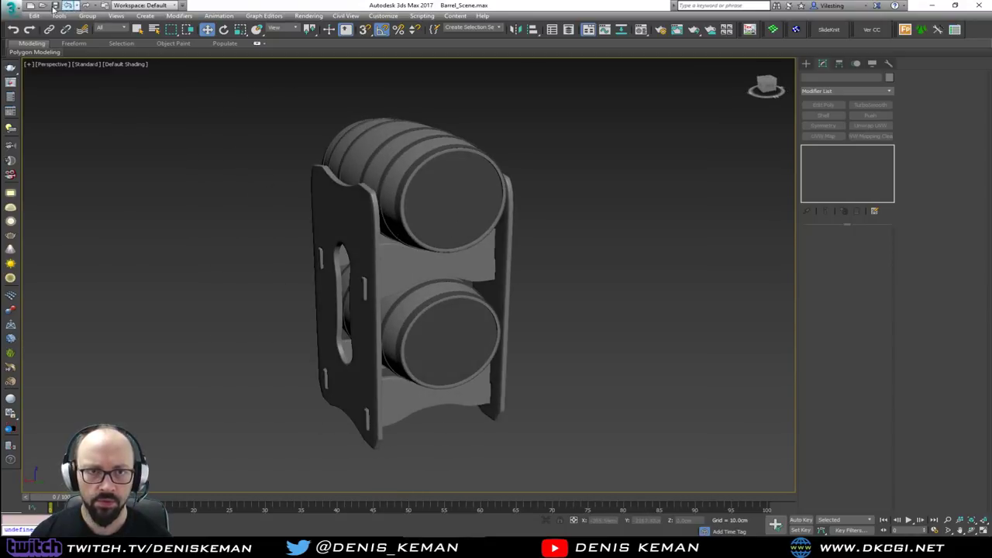
pyautogui.click(10, 5)
pyautogui.click(30, 93)
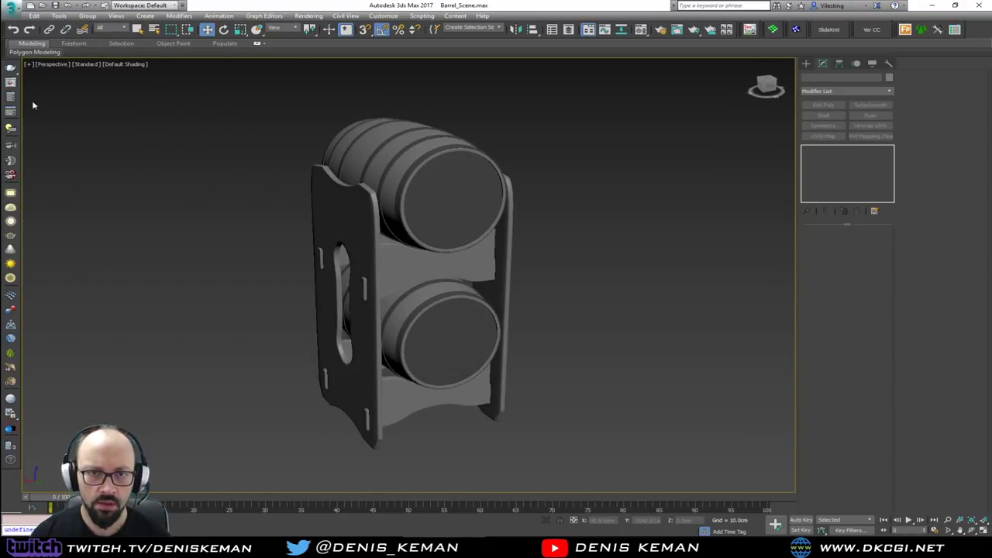
pyautogui.keyDown('alt'); pyautogui.moveTo(272, 176); pyautogui.dragTo(324, 230, button='middle'); pyautogui.keyUp('alt')
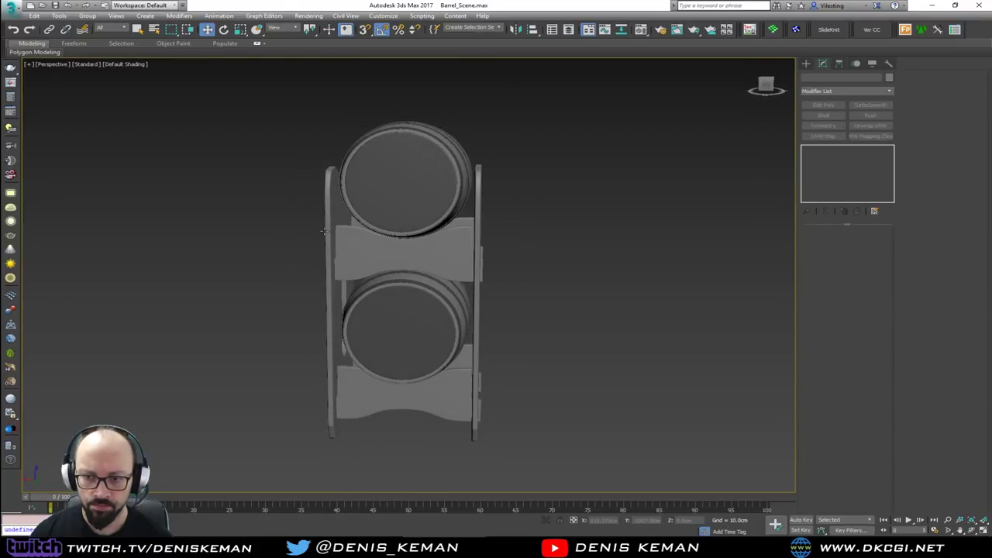
# - Try moving the mirrored side panel about 147 cm outward along X, and undo the move
pyautogui.click(474, 294)
pyautogui.moveTo(482, 289); pyautogui.dragTo(420, 248, button='middle')
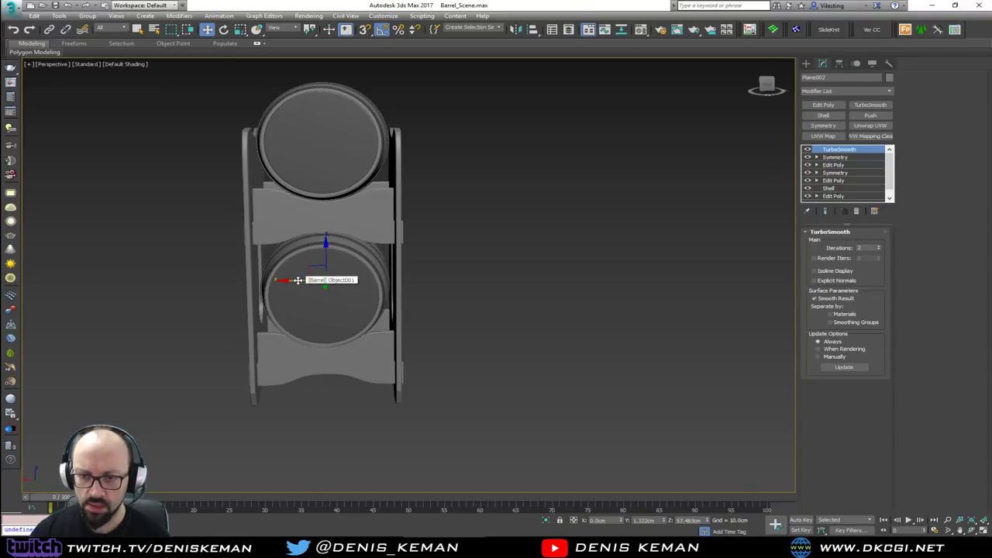
pyautogui.moveTo(297, 280); pyautogui.dragTo(579, 287)
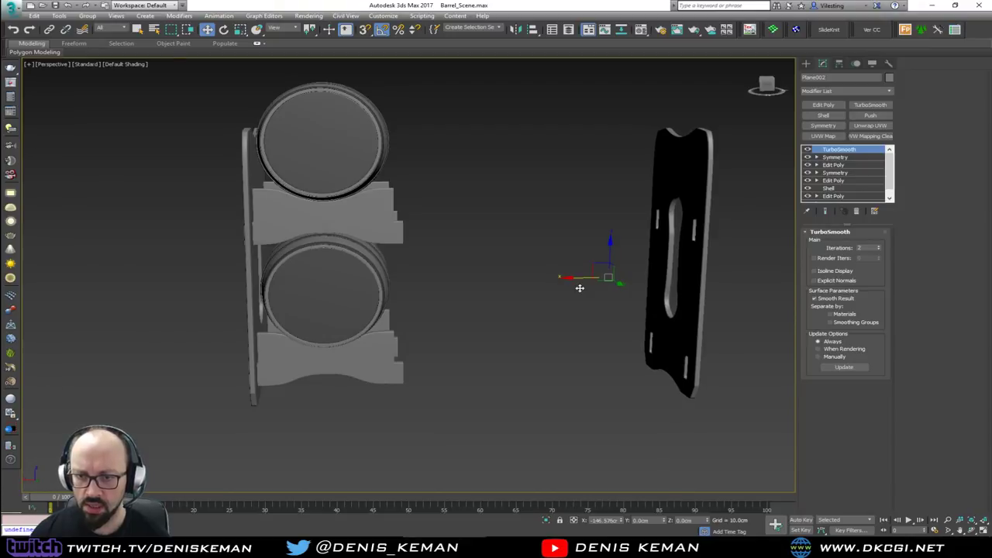
pyautogui.hotkey('ctrl', 'z')
pyautogui.click(614, 231)
pyautogui.keyDown('alt'); pyautogui.moveTo(457, 211); pyautogui.dragTo(382, 199, button='middle'); pyautogui.keyUp('alt')
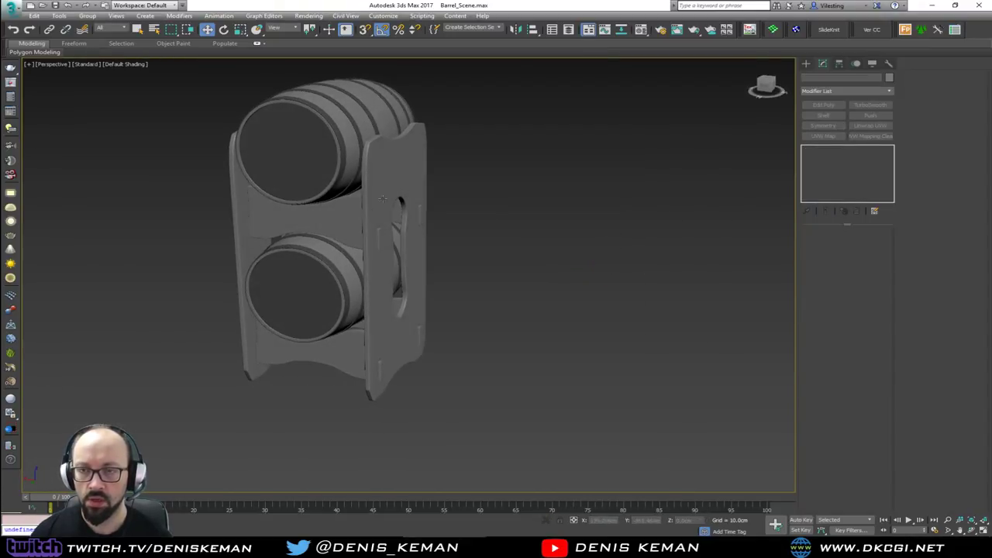
# - Create a new scene layer named "Single Stack"
pyautogui.click(569, 30)
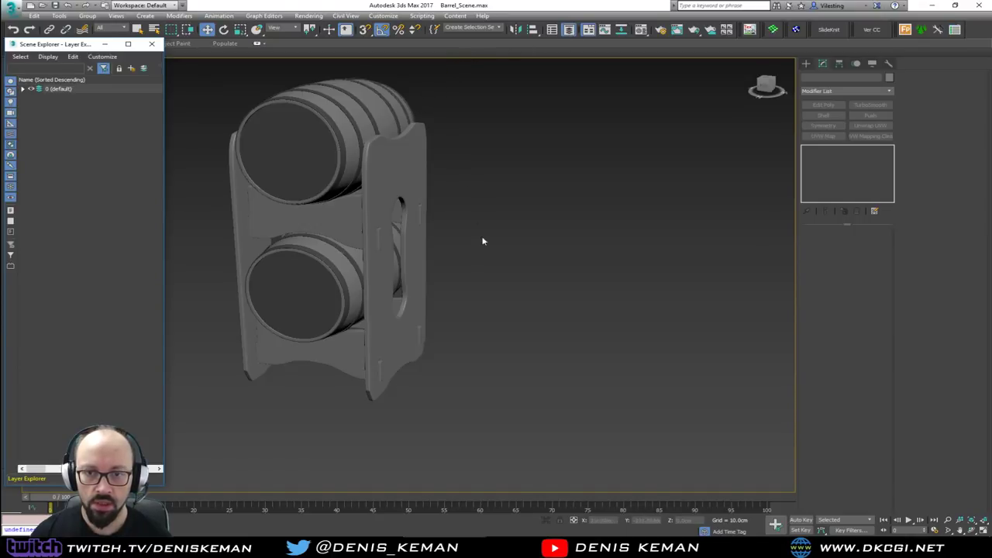
pyautogui.click(131, 68)
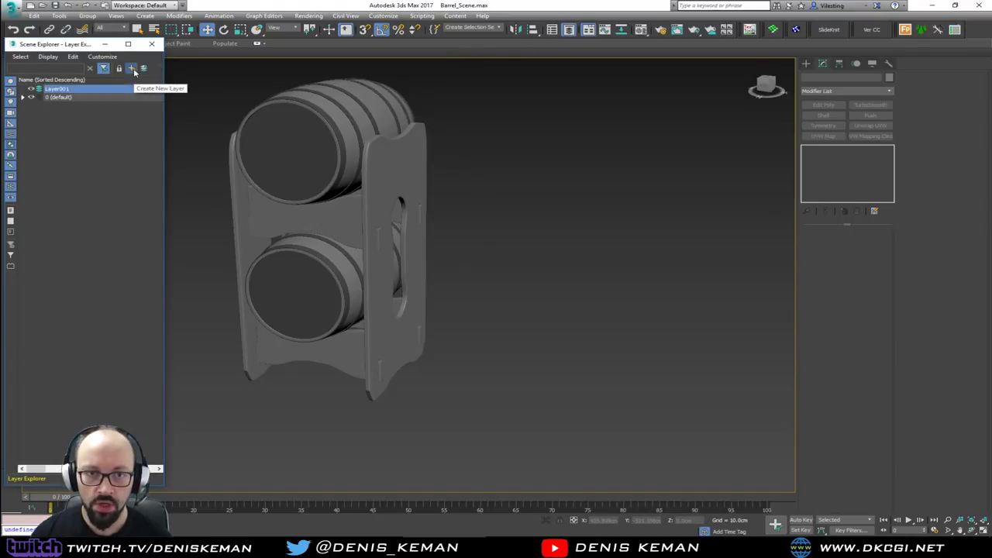
pyautogui.write('Sing')
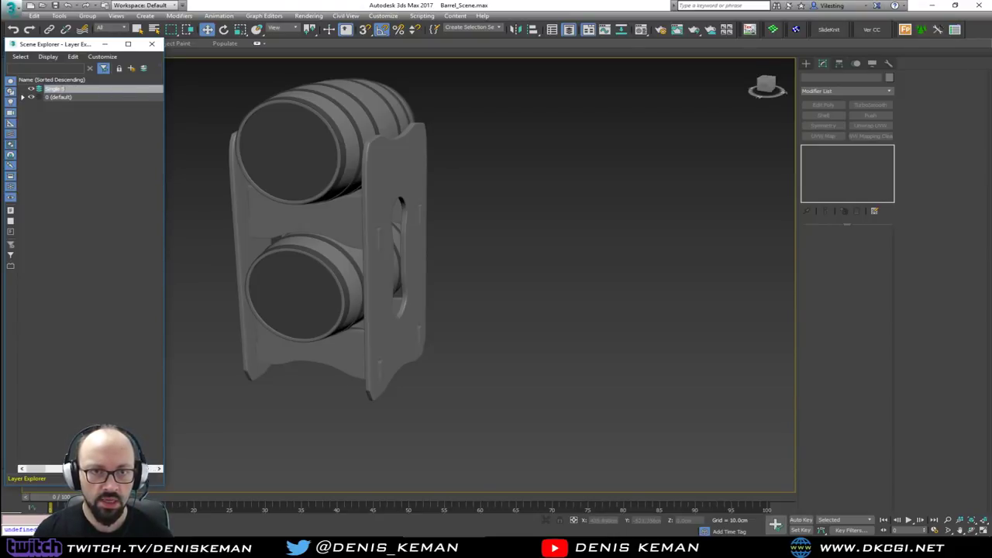
pyautogui.write('le Stack')
pyautogui.press('Return')
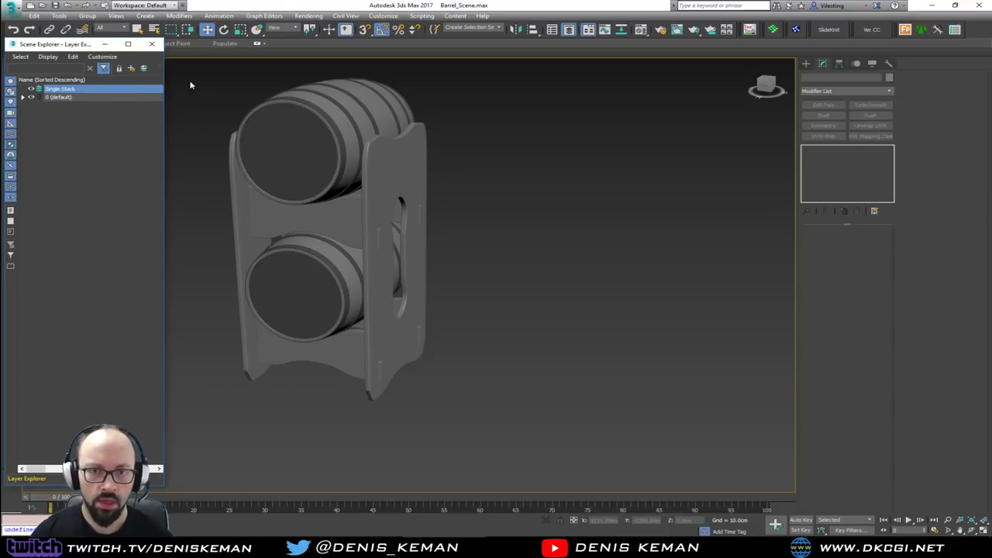
# - Select the entire rack with both barrels and add all the objects to the Single Stack layer
pyautogui.moveTo(190, 66); pyautogui.dragTo(317, 222)
pyautogui.moveTo(599, 443); pyautogui.dragTo(600, 444)
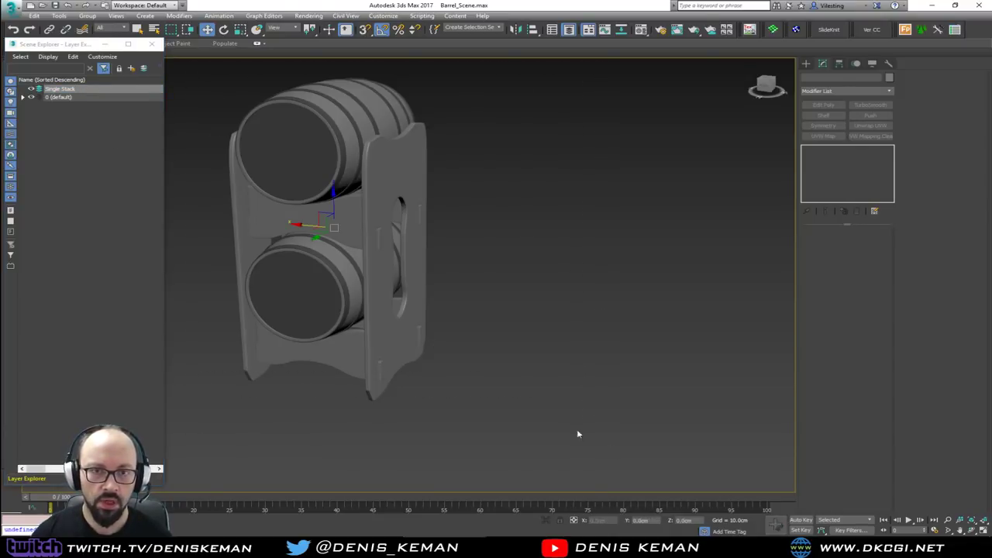
pyautogui.click(146, 68)
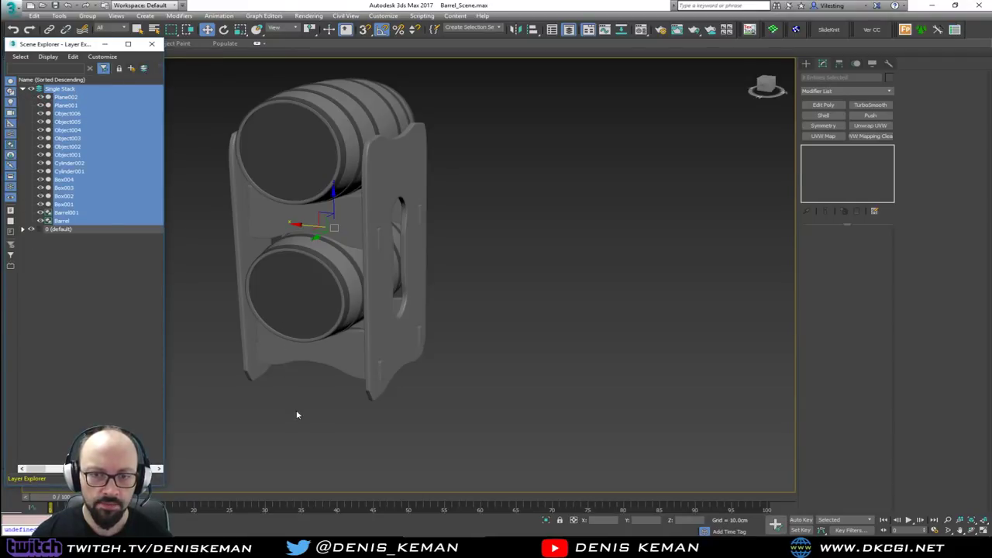
# - Clone all the rack and barrel objects in place, using the Copy option
pyautogui.click(332, 420)
pyautogui.moveTo(505, 447); pyautogui.dragTo(249, 146)
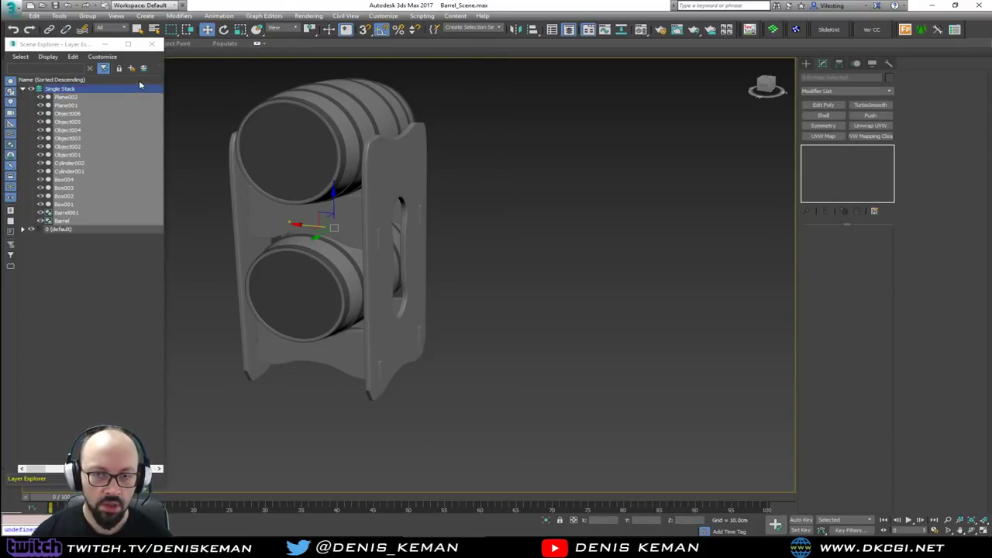
pyautogui.hotkey('ctrl', 'v')
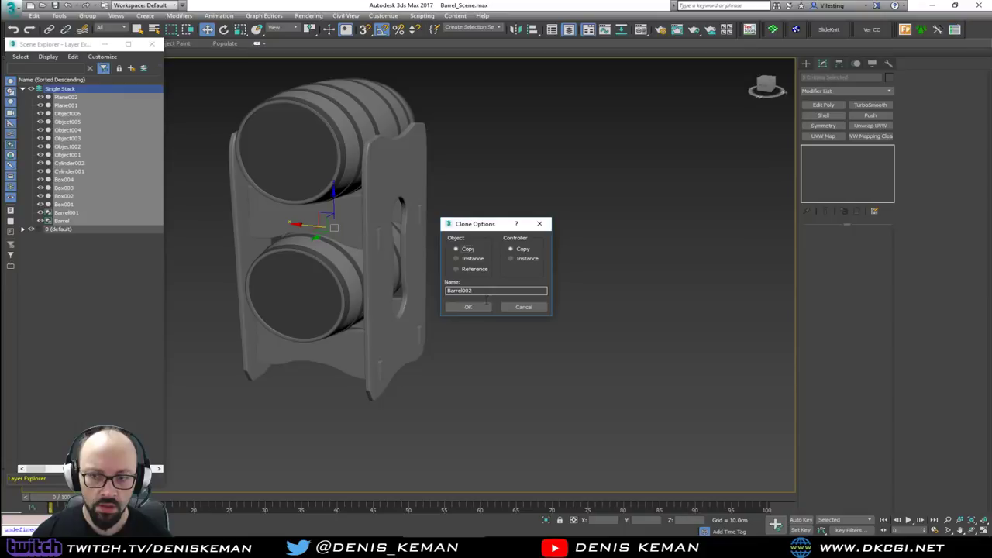
pyautogui.click(482, 307)
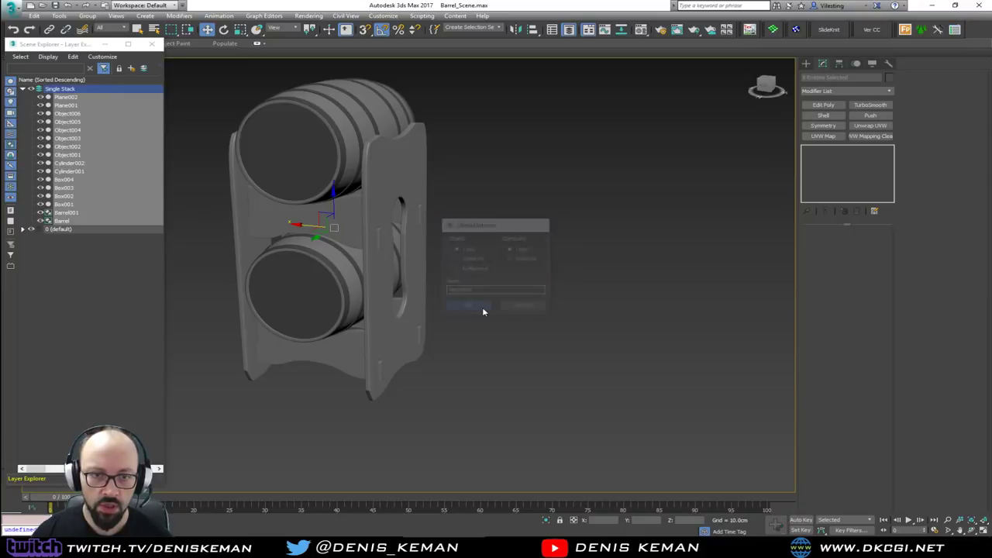
# - Put the cloned rack and barrels on a new layer named "Multi Stack"
pyautogui.click(131, 69)
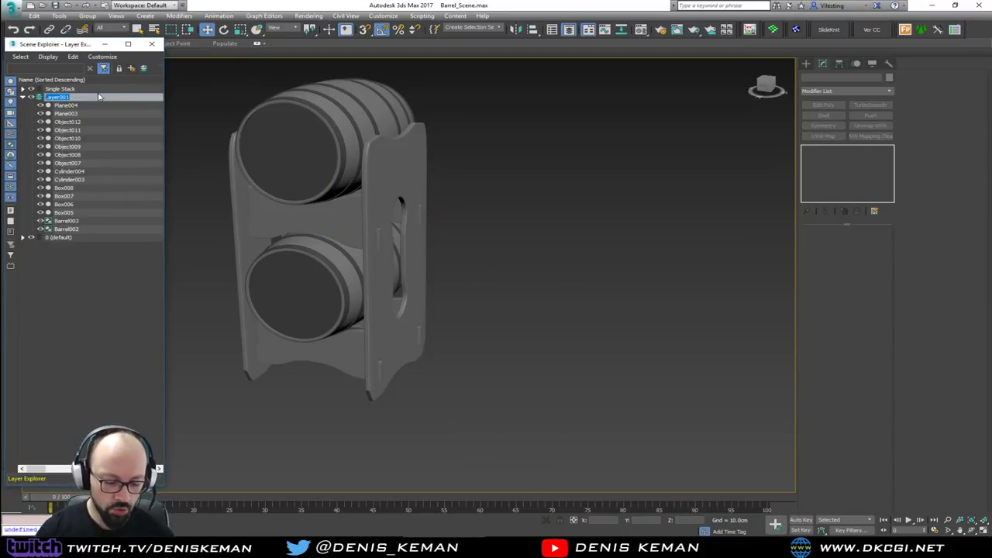
pyautogui.write('Multi Sta')
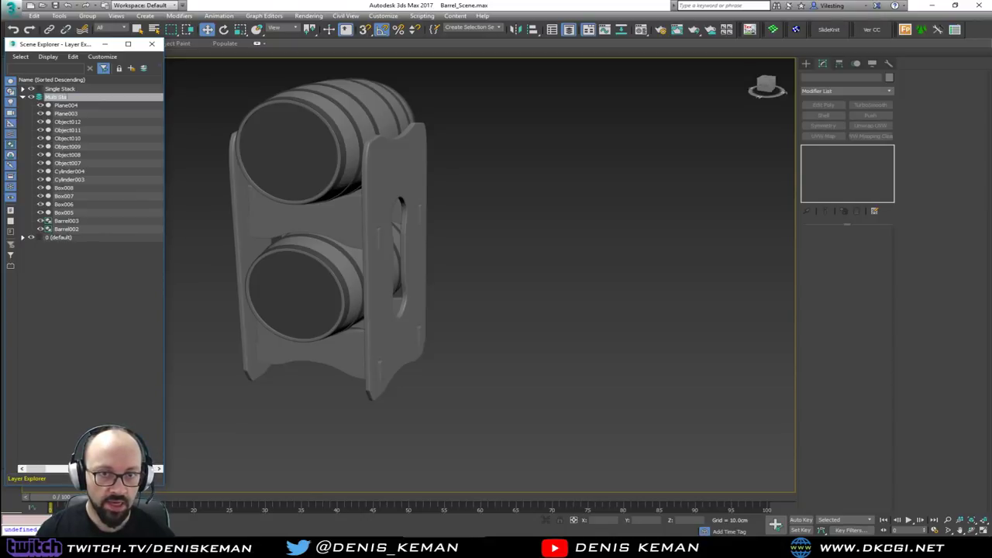
pyautogui.write('ck')
pyautogui.press('Return')
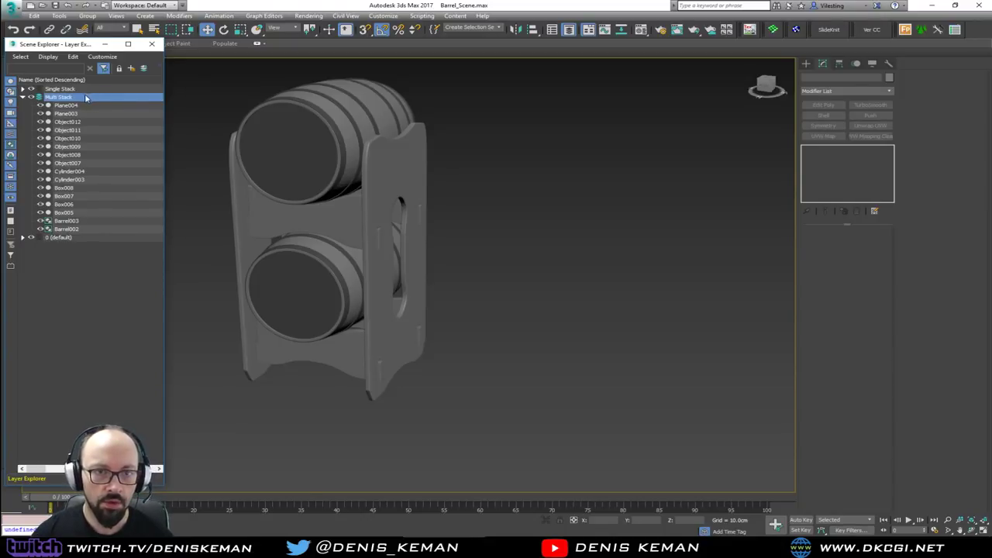
# - Hide the Single Stack layer and close the layer explorer
pyautogui.click(31, 89)
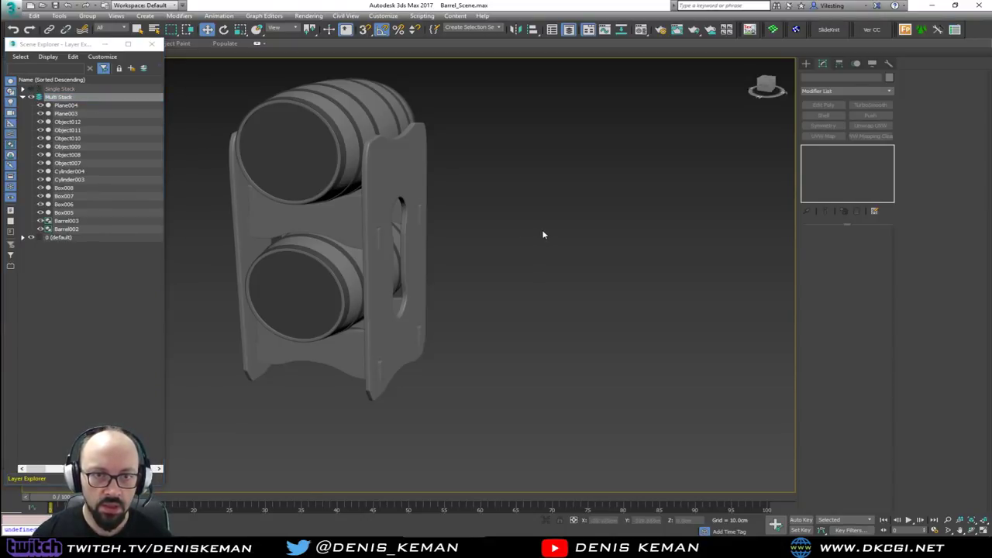
pyautogui.keyDown('alt'); pyautogui.moveTo(542, 235); pyautogui.dragTo(209, 108, button='middle'); pyautogui.keyUp('alt')
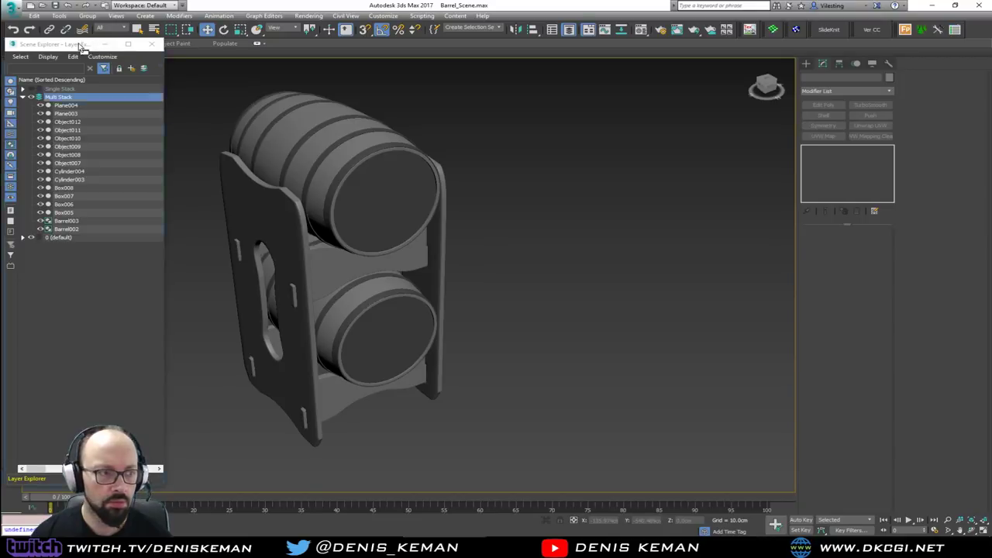
pyautogui.moveTo(79, 45); pyautogui.dragTo(0, 61)
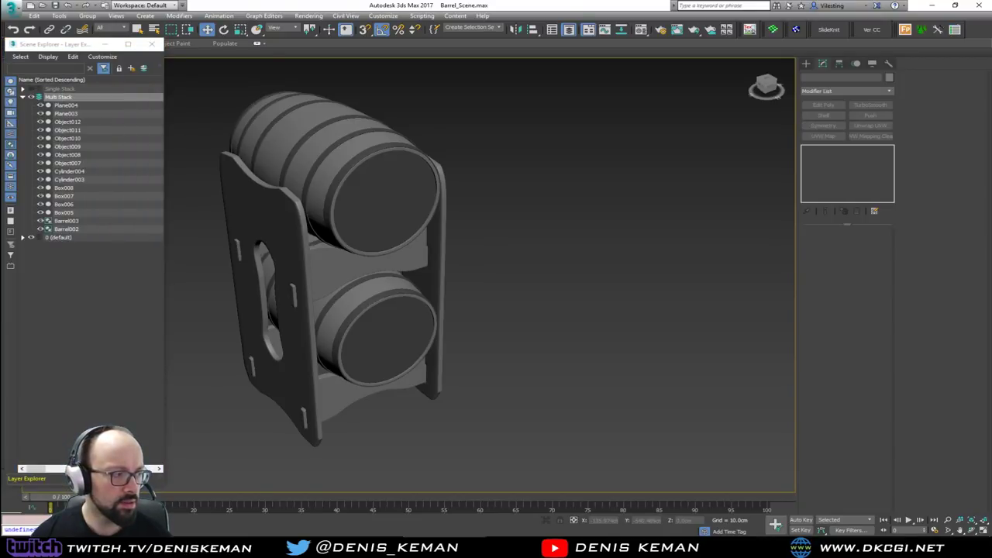
pyautogui.hotkey('ctrl', 'alt', 'o')
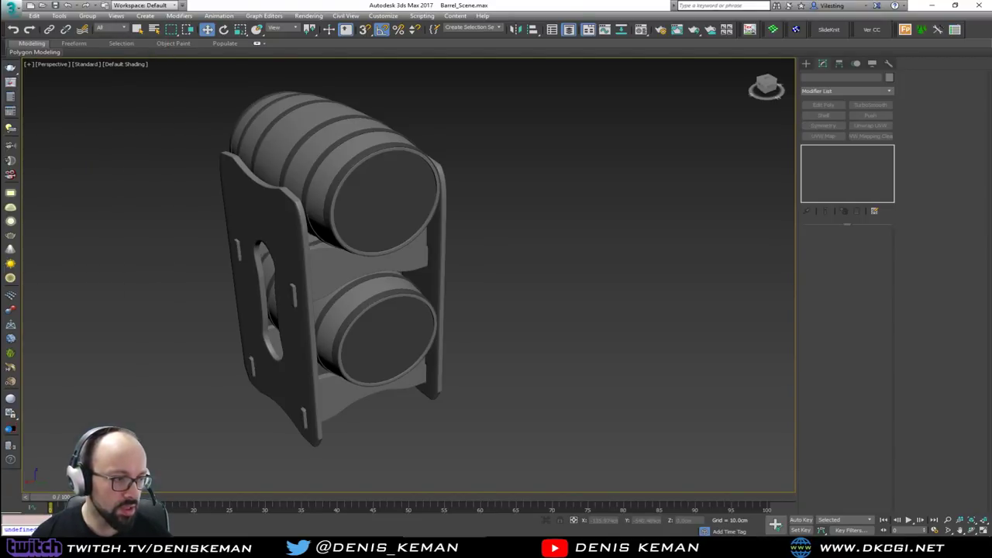
# - Move one side panel of the Multi Stack rack outward along X to about -116 cm, clear of the crossboards
pyautogui.moveTo(403, 320)
pyautogui.keyDown('alt'); pyautogui.mouseDown(button='middle')
pyautogui.moveTo(364, 312)
pyautogui.moveTo(414, 314)
pyautogui.moveTo(405, 307)
pyautogui.mouseUp(button='middle'); pyautogui.keyUp('alt')
pyautogui.click(365, 310)
pyautogui.moveTo(302, 283); pyautogui.dragTo(511, 277)
pyautogui.keyDown('alt'); pyautogui.moveTo(511, 277); pyautogui.dragTo(410, 249, button='middle'); pyautogui.keyUp('alt')
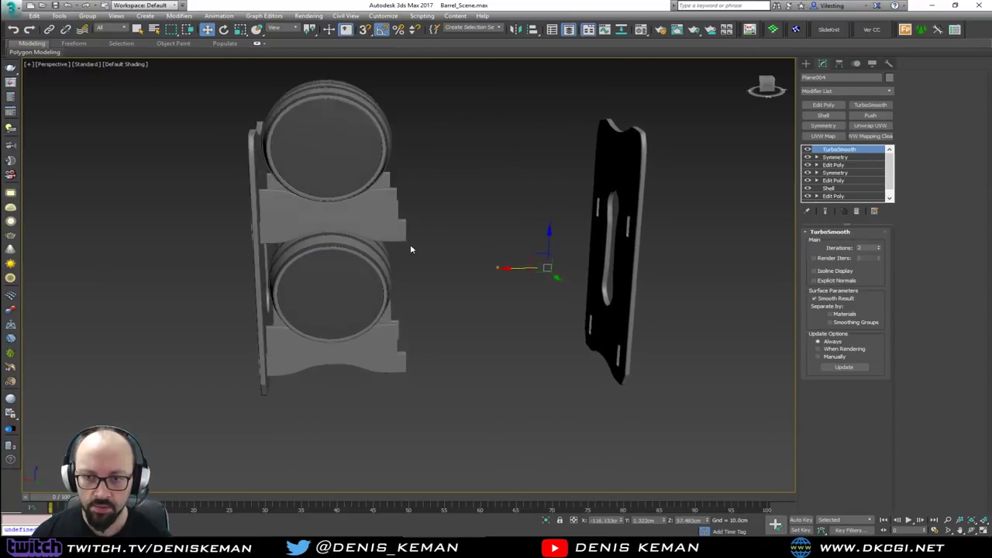
# - Isolate the upper front crossboard at its Symmetry modifier level, with edged faces shown and TurboSmooth switched off
pyautogui.scroll(3, 393, 211)
pyautogui.click(392, 209)
pyautogui.press('F4')
pyautogui.scroll(3, 391, 210)
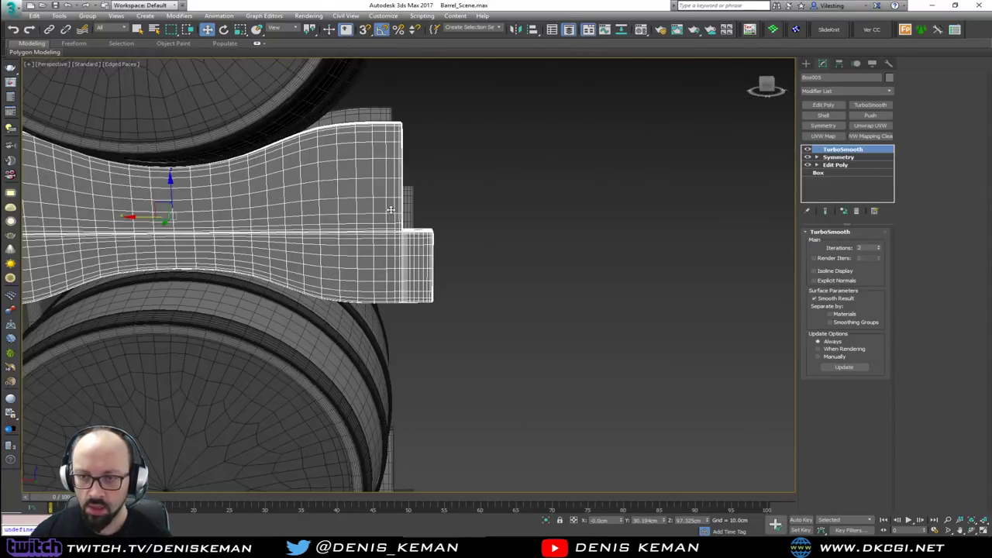
pyautogui.keyDown('alt'); pyautogui.moveTo(408, 140); pyautogui.dragTo(401, 129, button='middle'); pyautogui.keyUp('alt')
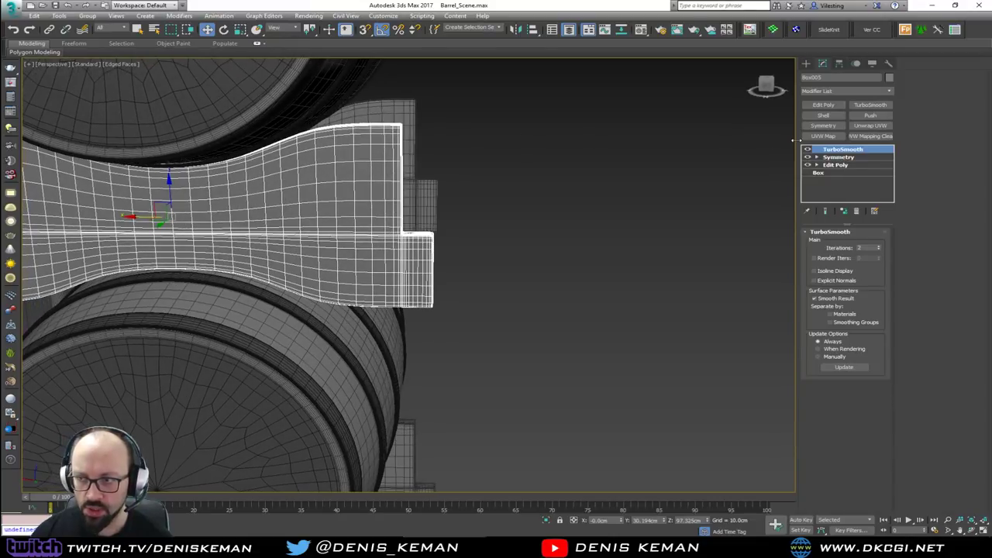
pyautogui.click(837, 158)
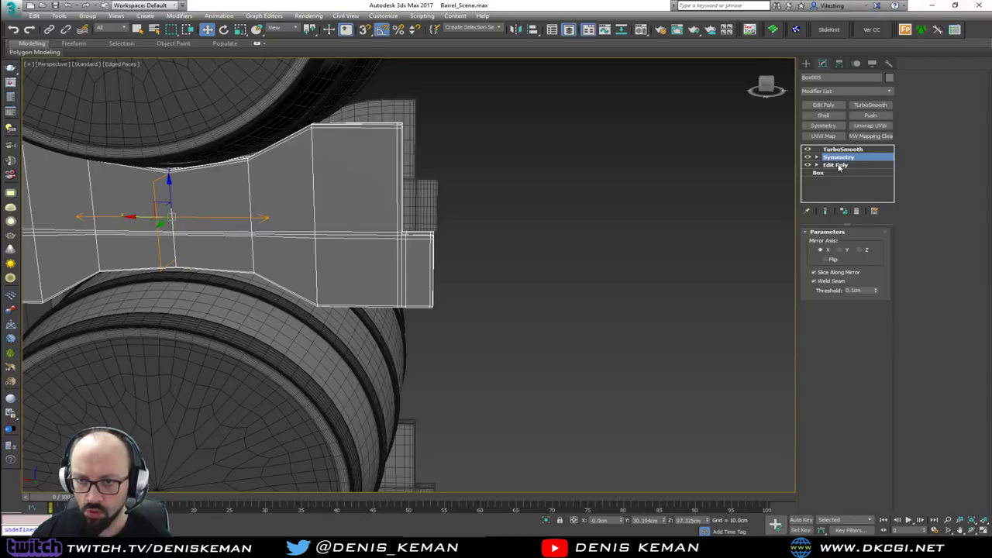
pyautogui.click(836, 165)
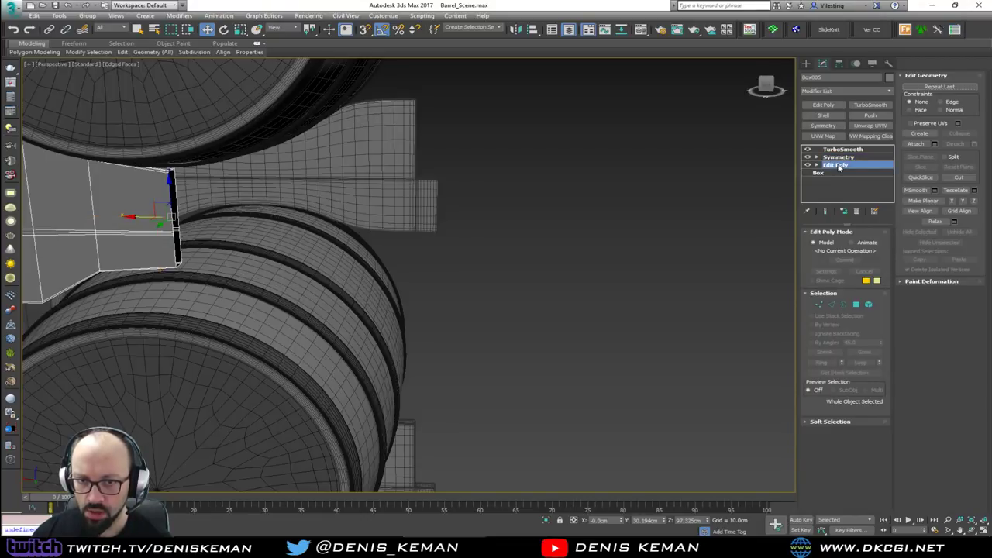
pyautogui.keyDown('alt'); pyautogui.moveTo(321, 191); pyautogui.dragTo(351, 216, button='middle'); pyautogui.keyUp('alt')
pyautogui.click(839, 157)
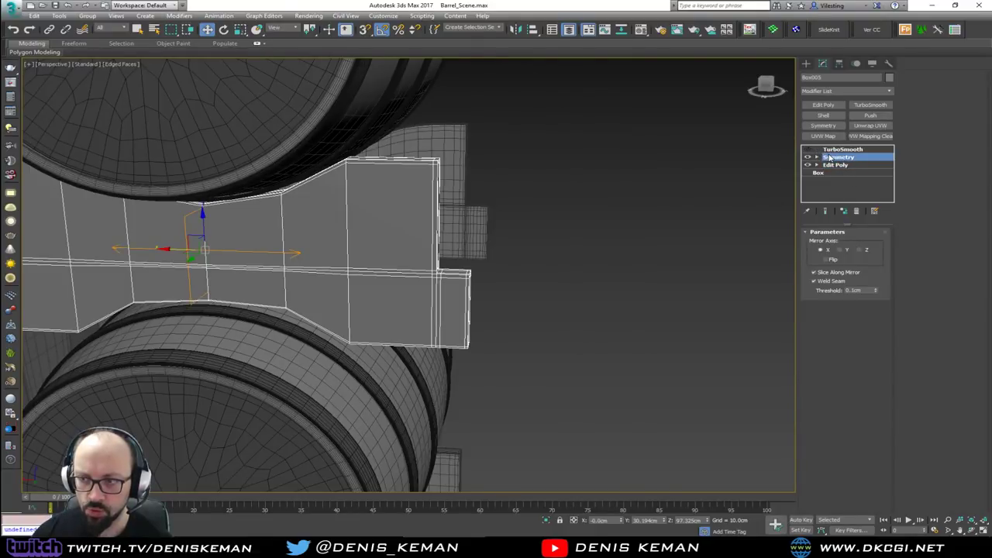
pyautogui.hotkey('alt', 'q')
pyautogui.moveTo(595, 241); pyautogui.dragTo(513, 248, button='middle')
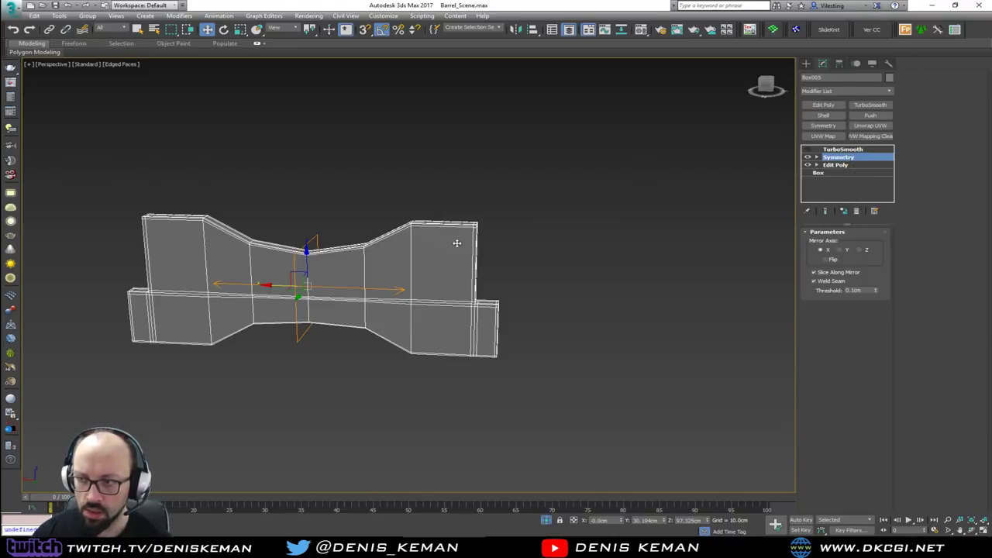
# - Add a second Symmetry modifier on X and move its mirror plane to the crossboard's end shoulder, at about X -33.2 cm
pyautogui.click(833, 128)
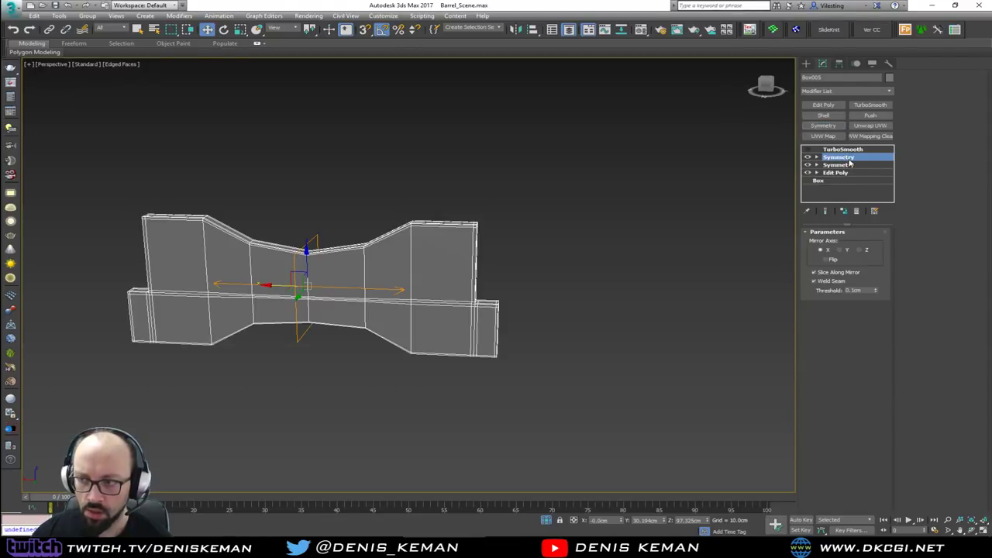
pyautogui.press('1')
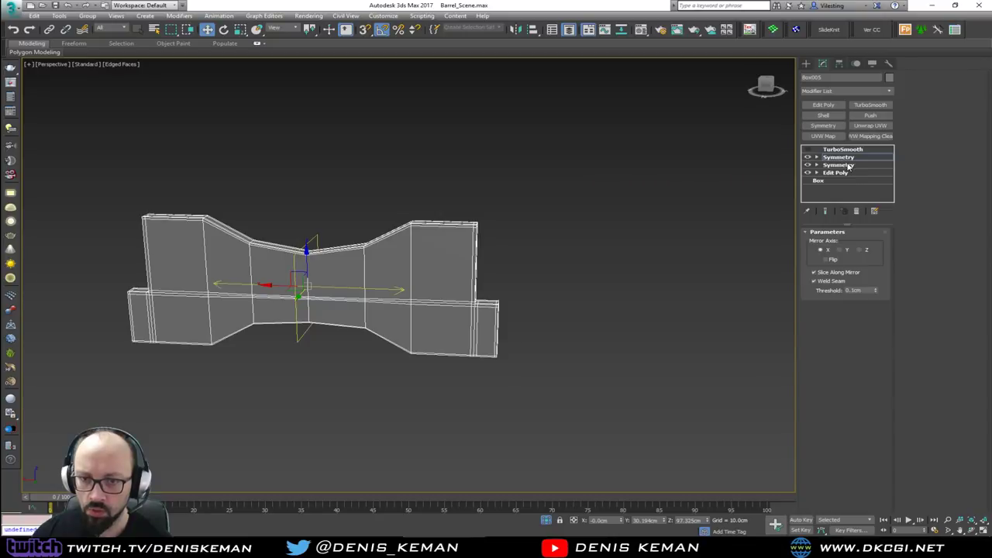
pyautogui.moveTo(323, 288); pyautogui.dragTo(480, 223)
pyautogui.press('s')
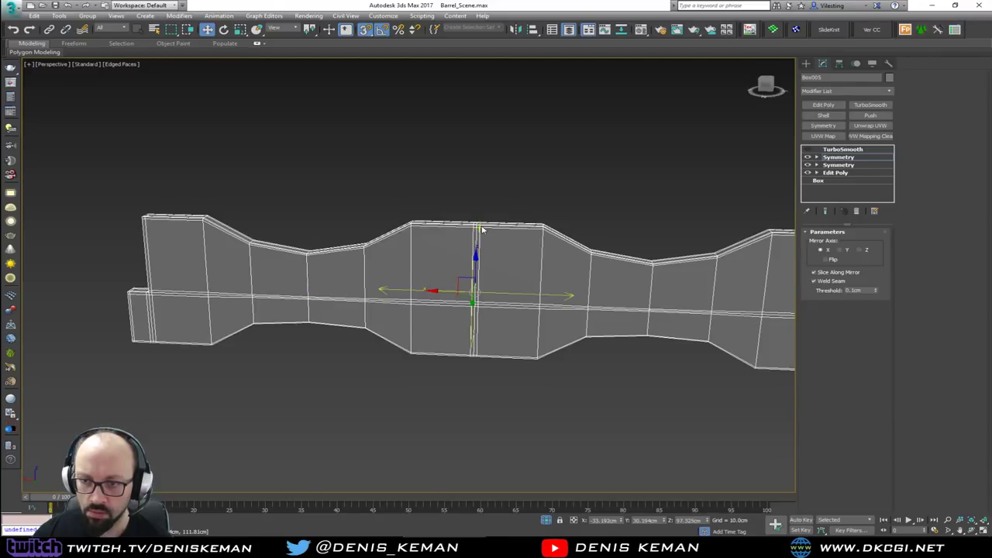
pyautogui.moveTo(480, 223); pyautogui.dragTo(382, 246, button='middle')
pyautogui.scroll(5, 379, 251)
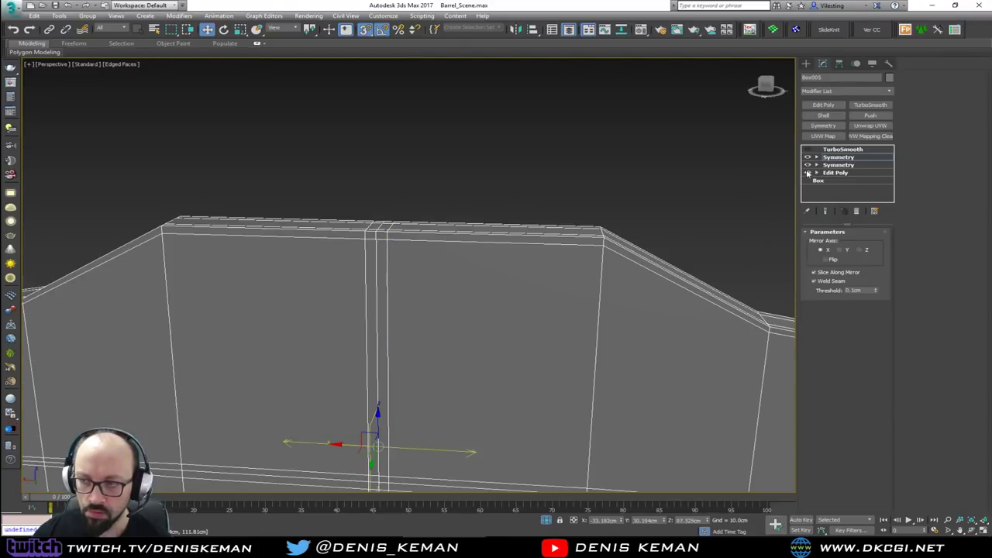
# - Add an Edit Poly modifier and remove the two edge loops on either side of the crossboard's new centre seam
pyautogui.click(826, 106)
pyautogui.press('2')
pyautogui.doubleClick(379, 243)
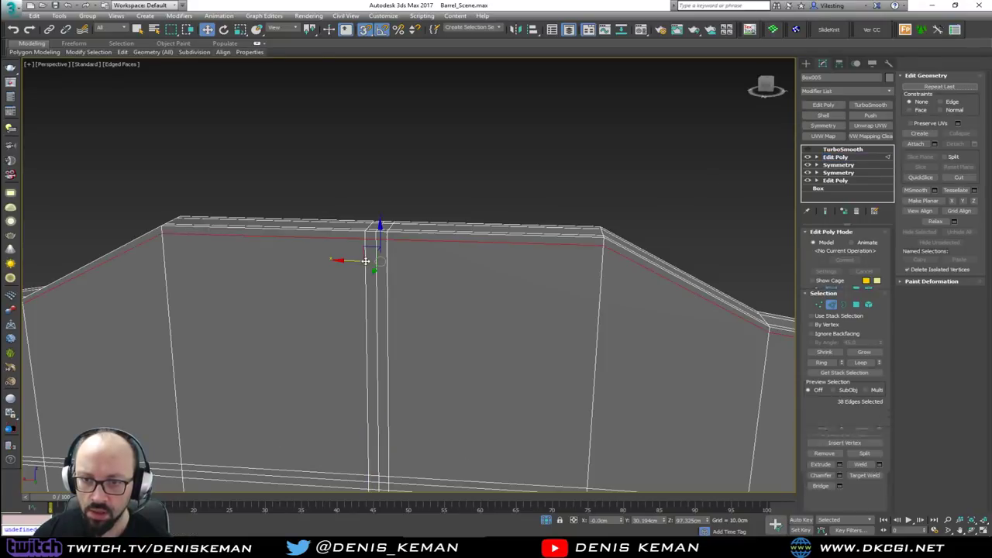
pyautogui.doubleClick(375, 262)
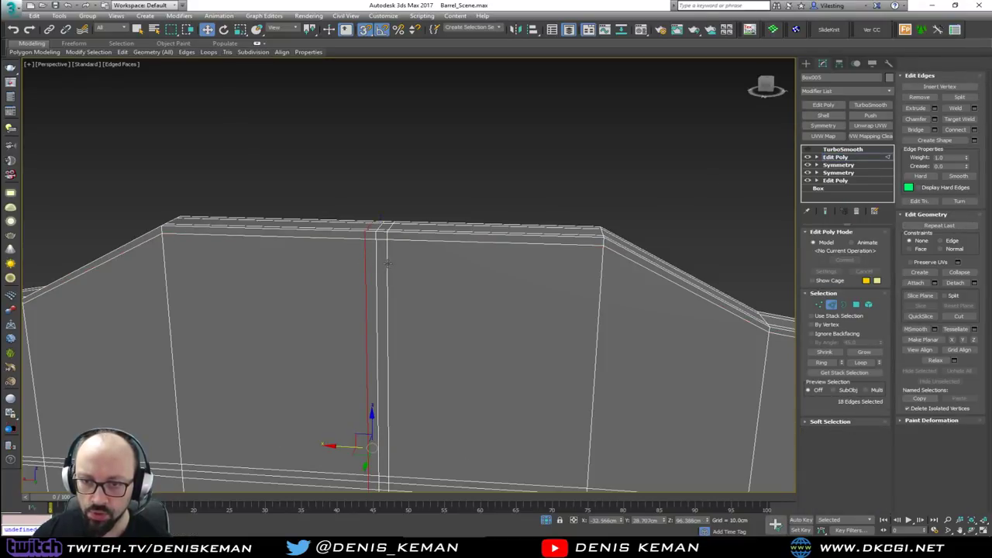
pyautogui.keyDown('ctrl'); pyautogui.doubleClick(386, 264); pyautogui.keyUp('ctrl')
pyautogui.scroll(-5, 418, 192)
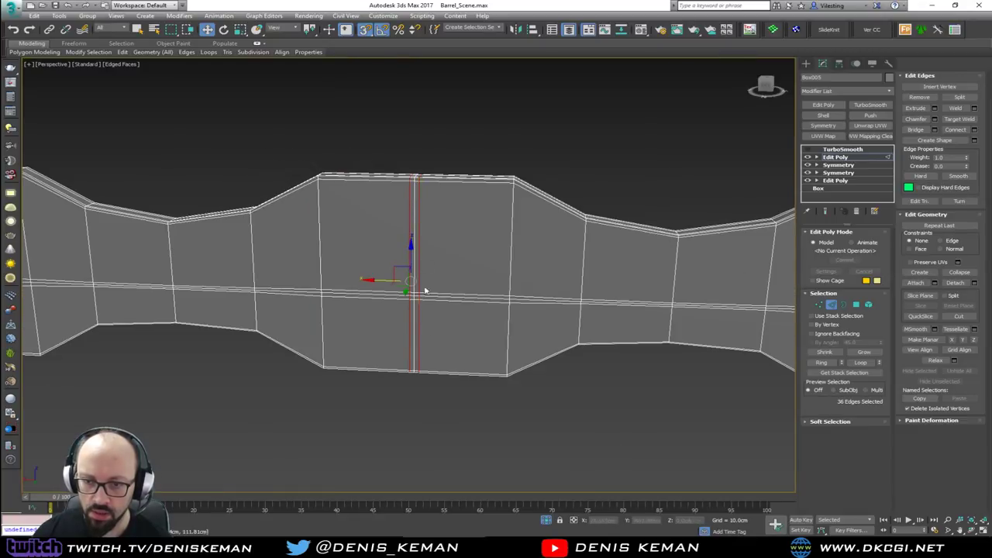
pyautogui.hotkey('ctrl', 'BackSpace')
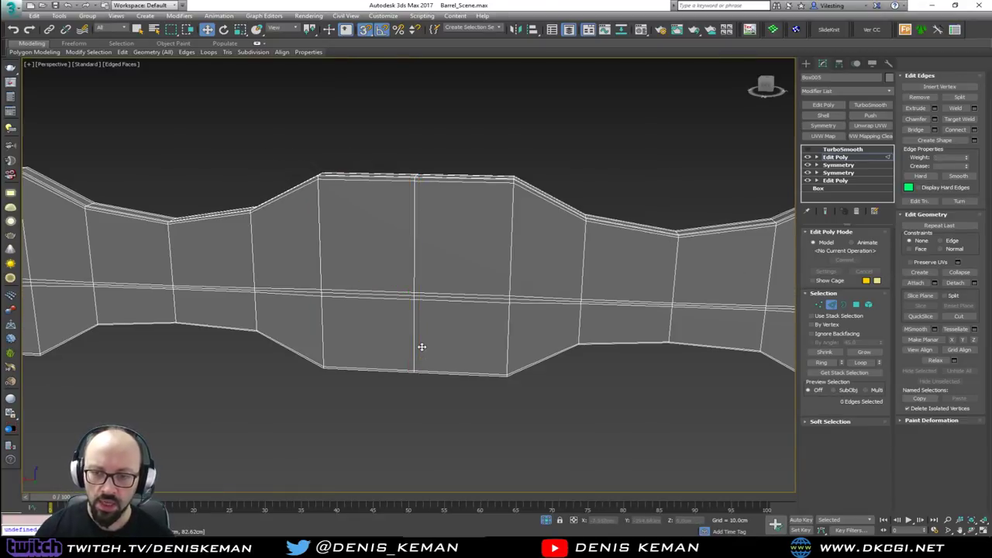
# - Leave edge editing, switch the crossboard's TurboSmooth back on and end the isolation to show the rack again
pyautogui.click(831, 305)
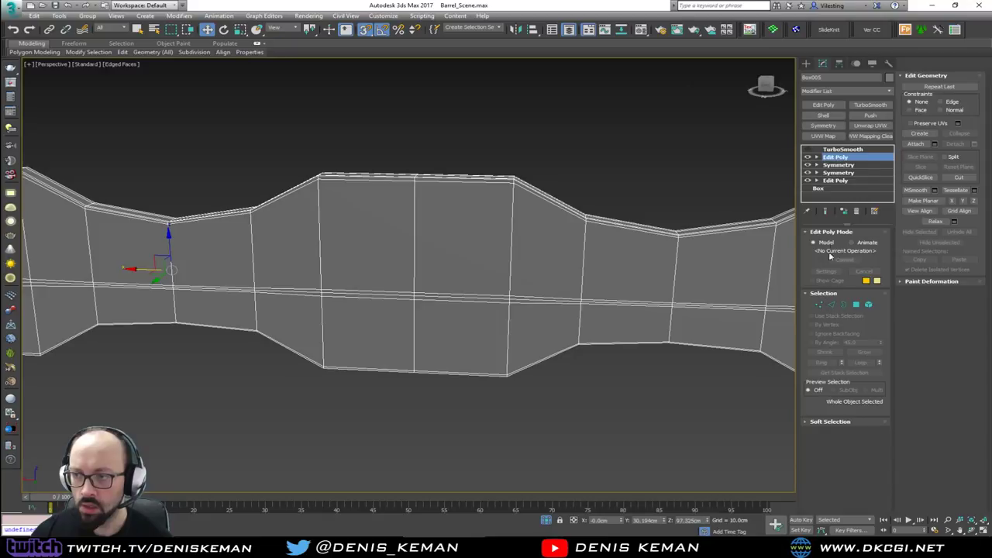
pyautogui.click(661, 142)
pyautogui.scroll(-4, 423, 216)
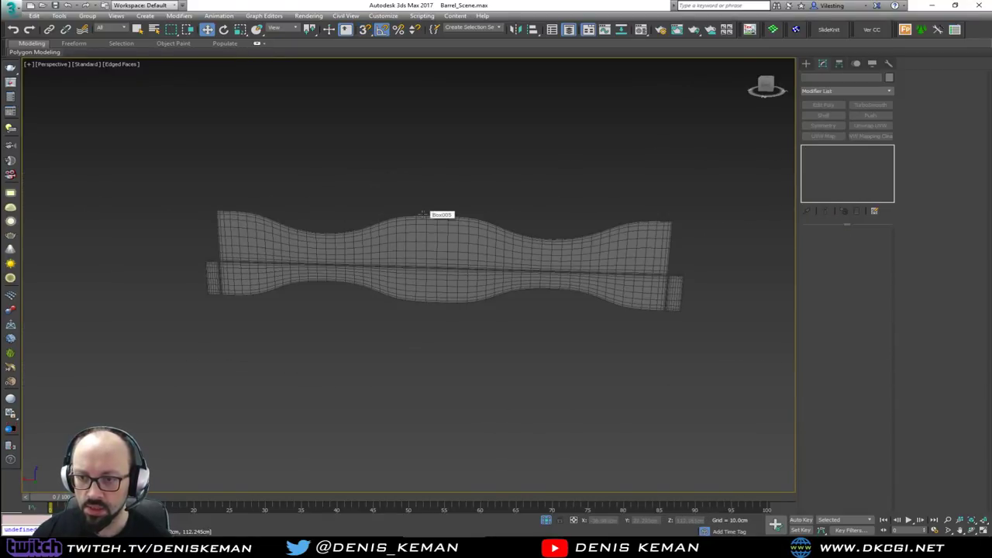
pyautogui.rightClick(470, 203)
pyautogui.click(492, 140)
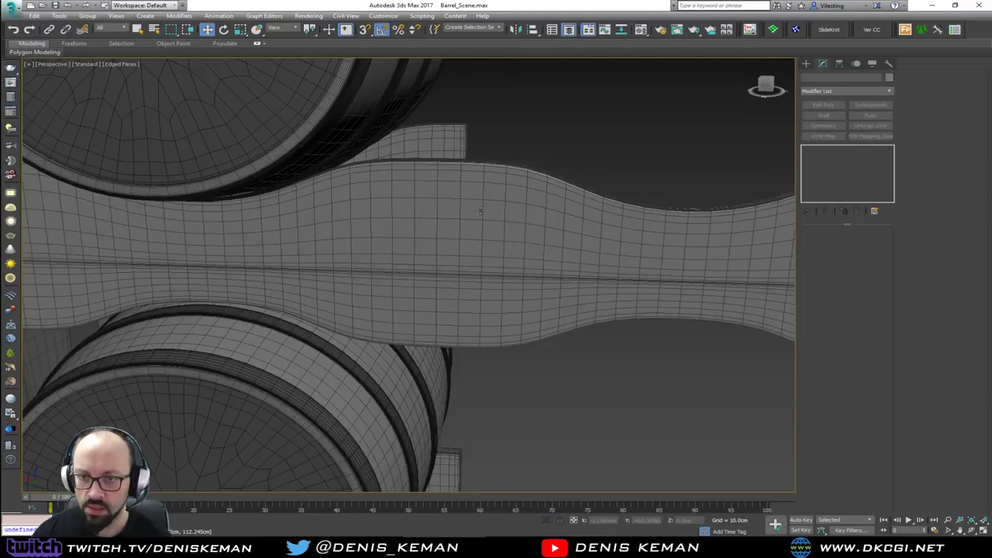
pyautogui.moveTo(480, 210); pyautogui.dragTo(438, 273, button='middle')
pyautogui.scroll(-4, 435, 287)
pyautogui.moveTo(440, 335); pyautogui.dragTo(412, 225, button='middle')
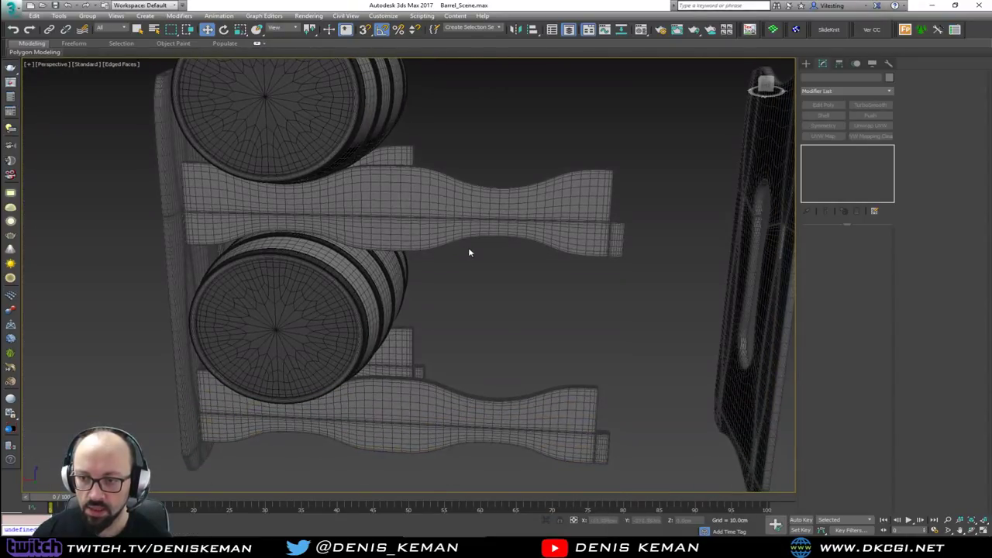
# - Delete the two short rear crossboards from the rack
pyautogui.keyDown('alt'); pyautogui.moveTo(469, 251); pyautogui.dragTo(348, 263, button='middle'); pyautogui.keyUp('alt')
pyautogui.click(577, 240)
pyautogui.keyDown('ctrl'); pyautogui.click(533, 405); pyautogui.keyUp('ctrl')
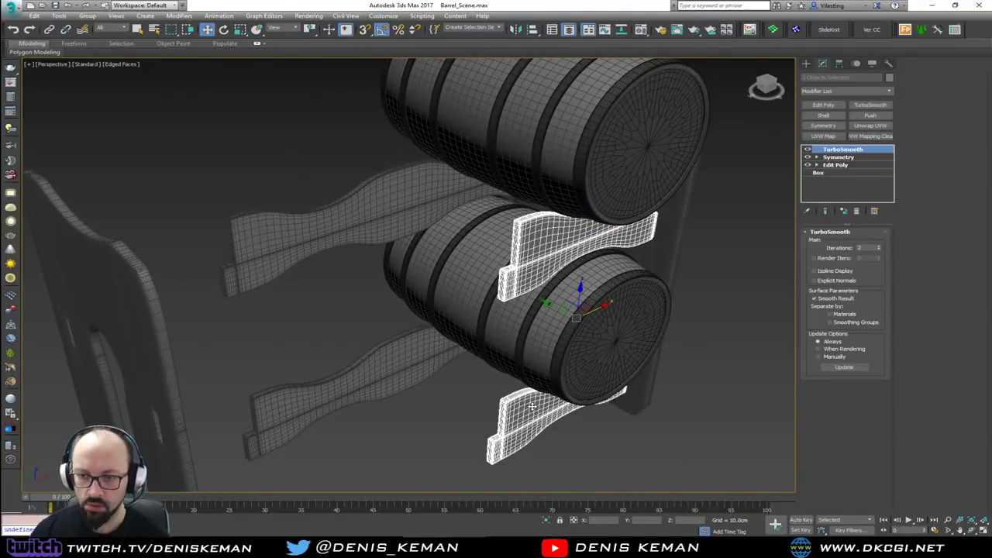
pyautogui.click(464, 388)
# - Select the upper and lower barrels and copy both along X into the crossboards' second cradles
pyautogui.click(483, 310)
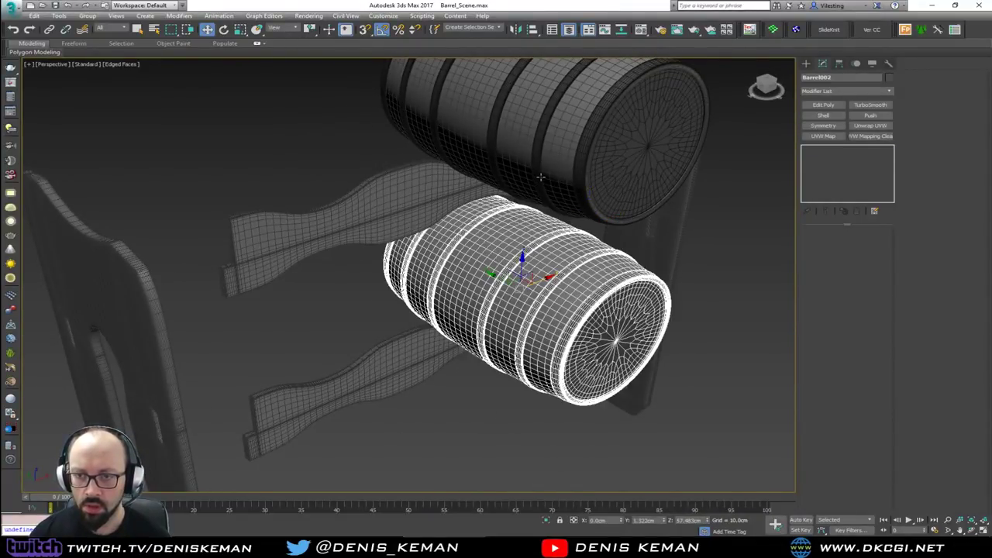
pyautogui.keyDown('ctrl'); pyautogui.click(541, 178); pyautogui.keyUp('ctrl')
pyautogui.keyDown('alt'); pyautogui.moveTo(541, 178); pyautogui.dragTo(348, 190, button='middle'); pyautogui.keyUp('alt')
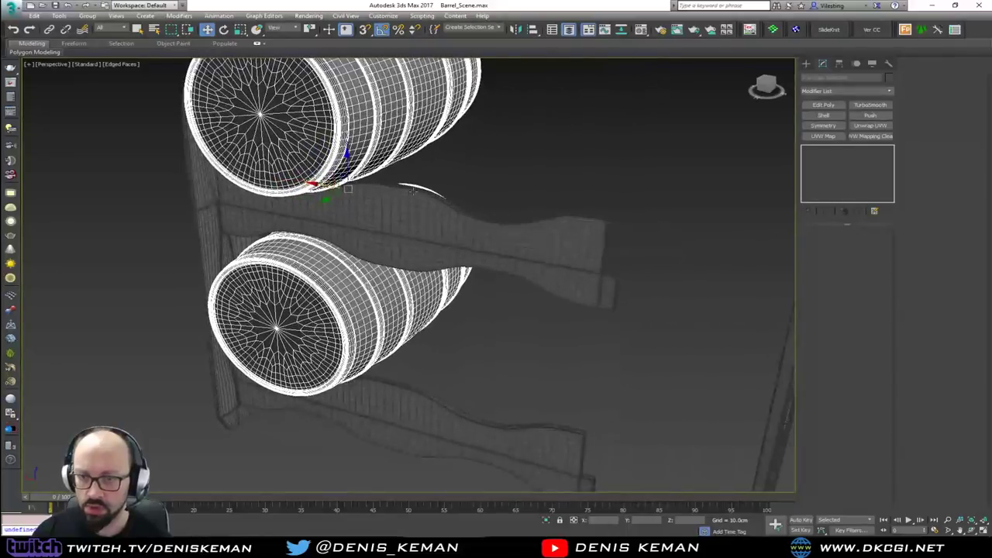
pyautogui.keyDown('shift'); pyautogui.moveTo(319, 186); pyautogui.dragTo(505, 214); pyautogui.keyUp('shift')
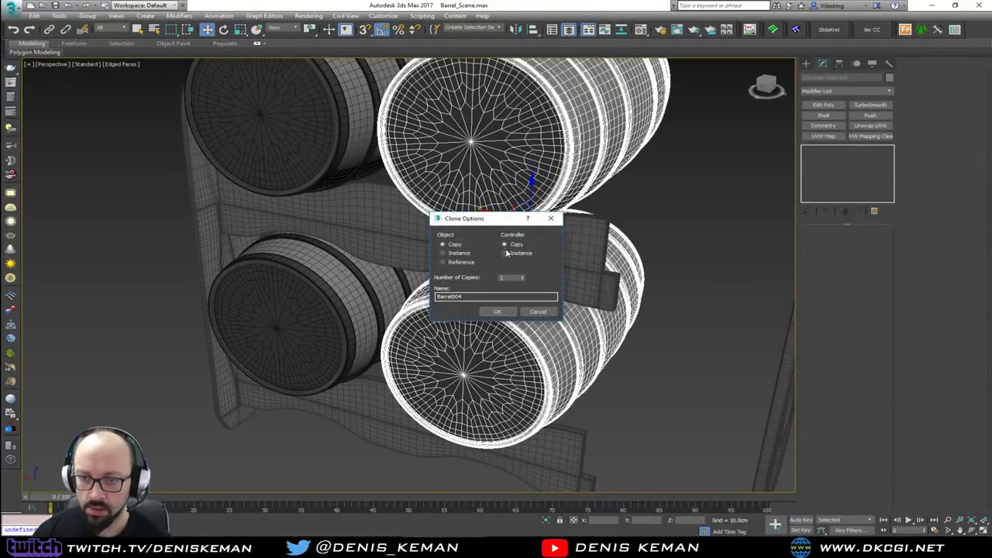
pyautogui.click(499, 310)
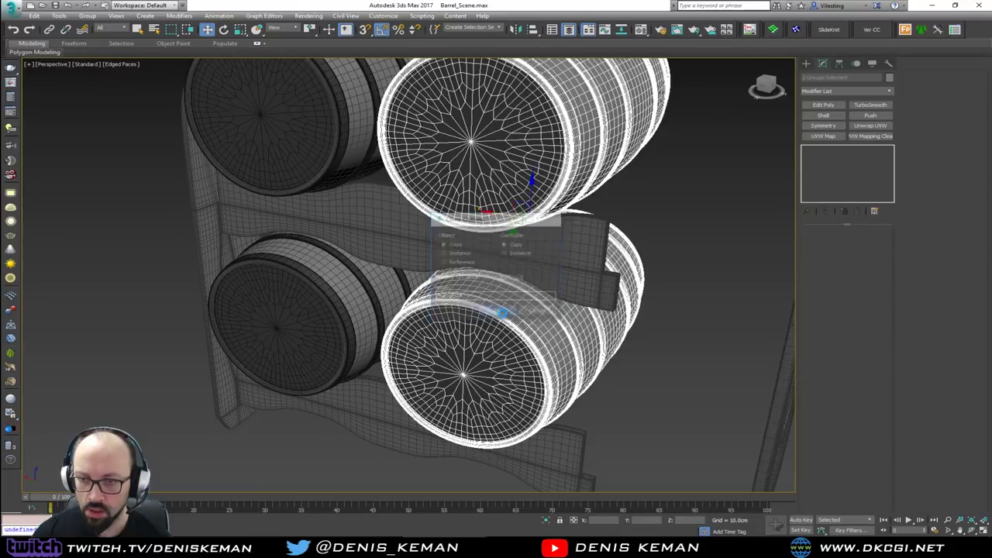
# - Move the far side panel along X until the widened crossboards' end tabs fit into its slots
pyautogui.keyDown('alt'); pyautogui.moveTo(501, 299); pyautogui.dragTo(521, 286, button='middle'); pyautogui.keyUp('alt')
pyautogui.moveTo(588, 273); pyautogui.dragTo(372, 240, button='middle')
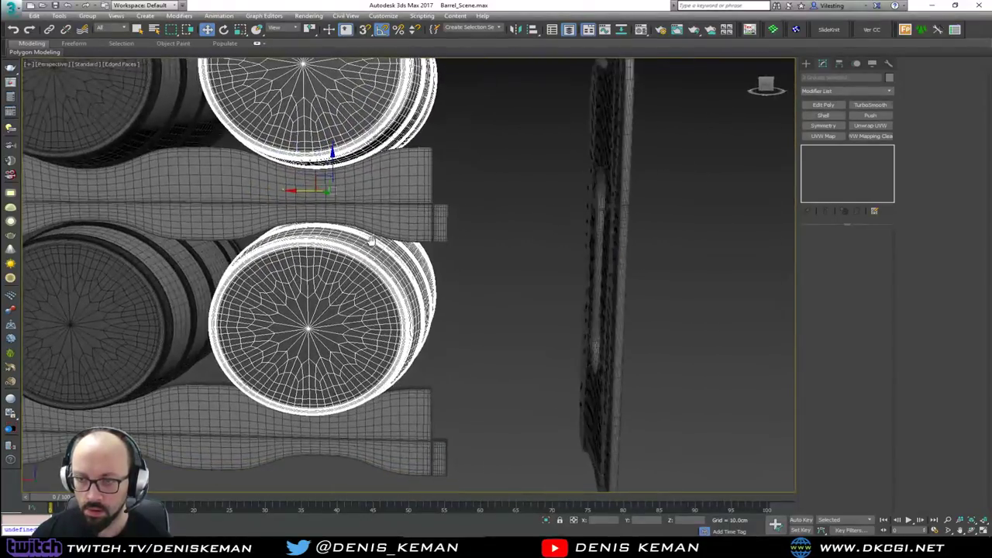
pyautogui.click(555, 308)
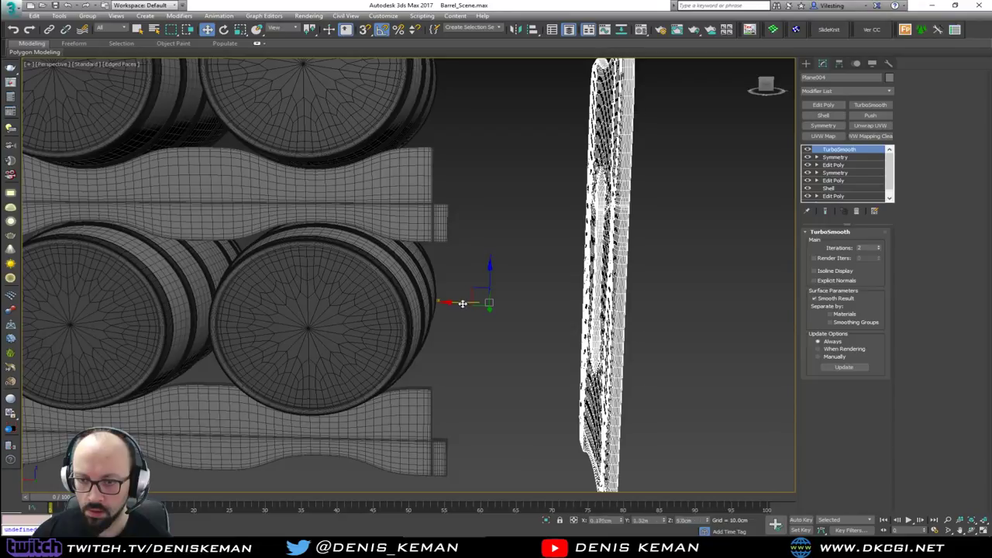
pyautogui.moveTo(466, 299); pyautogui.dragTo(305, 290)
pyautogui.keyDown('alt'); pyautogui.moveTo(307, 289); pyautogui.dragTo(345, 285, button='middle'); pyautogui.keyUp('alt')
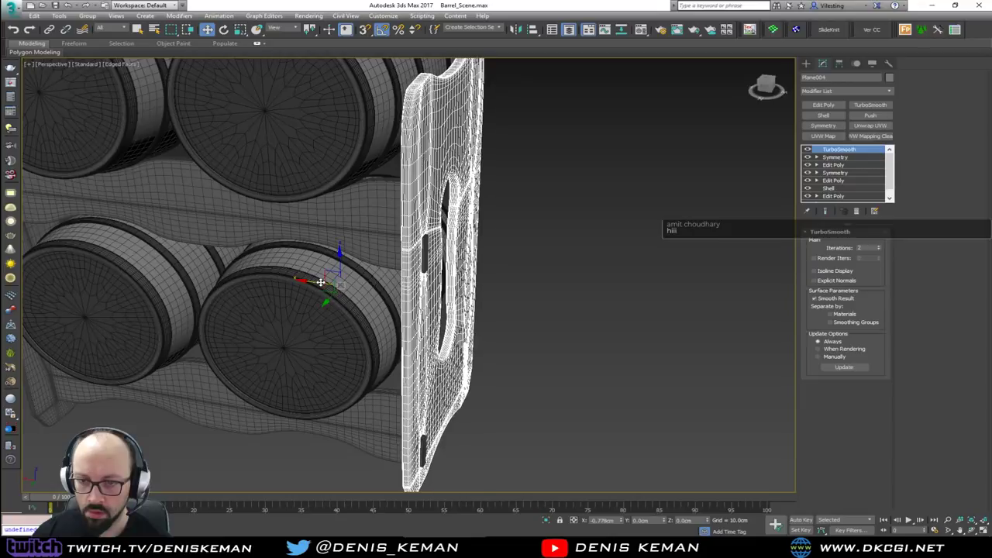
pyautogui.keyDown('alt'); pyautogui.moveTo(325, 279); pyautogui.dragTo(398, 288, button='middle'); pyautogui.keyUp('alt')
# - Examine the alignment of the four barrels and side panels in the Front view, then return to the Perspective view
pyautogui.click(617, 243)
pyautogui.hotkey('alt', 'w')
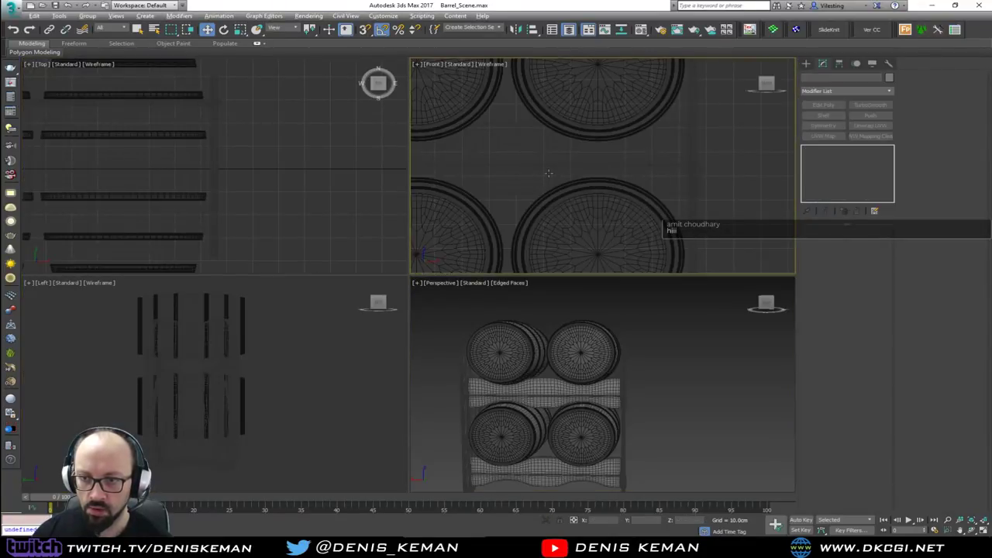
pyautogui.hotkey('alt', 'w')
pyautogui.scroll(-4, 563, 303)
pyautogui.press('g')
pyautogui.moveTo(541, 301); pyautogui.dragTo(490, 246, button='middle')
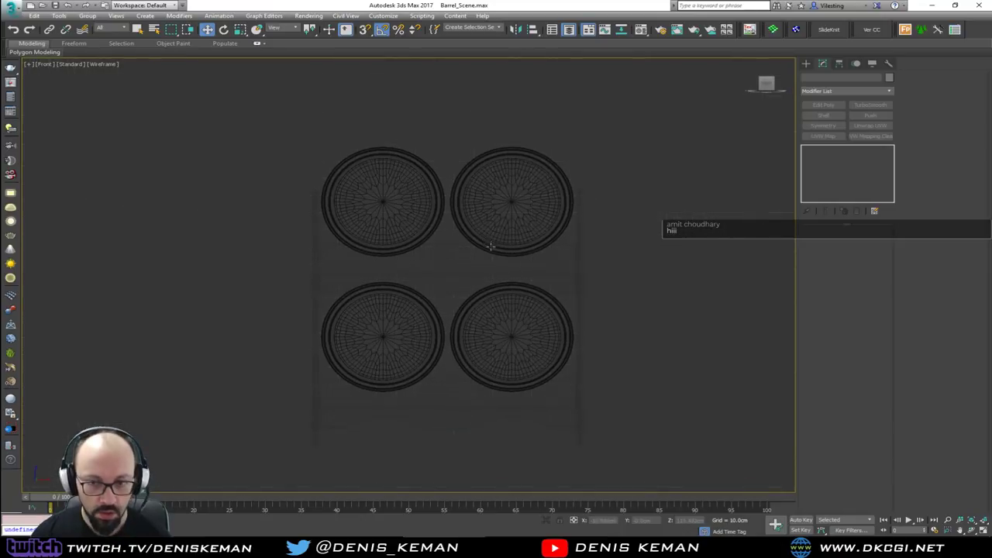
pyautogui.scroll(5, 324, 241)
pyautogui.scroll(-2, 407, 221)
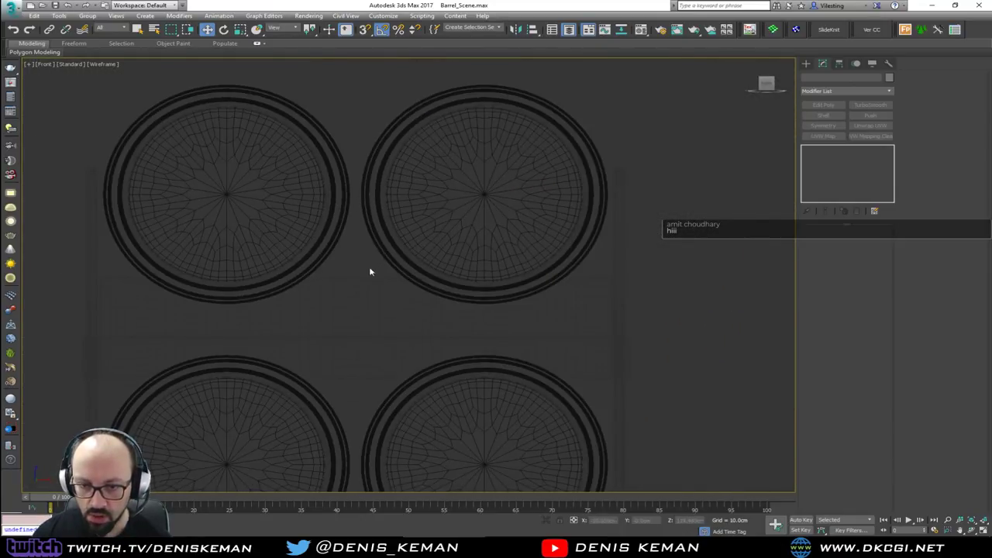
pyautogui.hotkey('alt', 'w')
pyautogui.click(433, 334)
pyautogui.hotkey('alt', 'w')
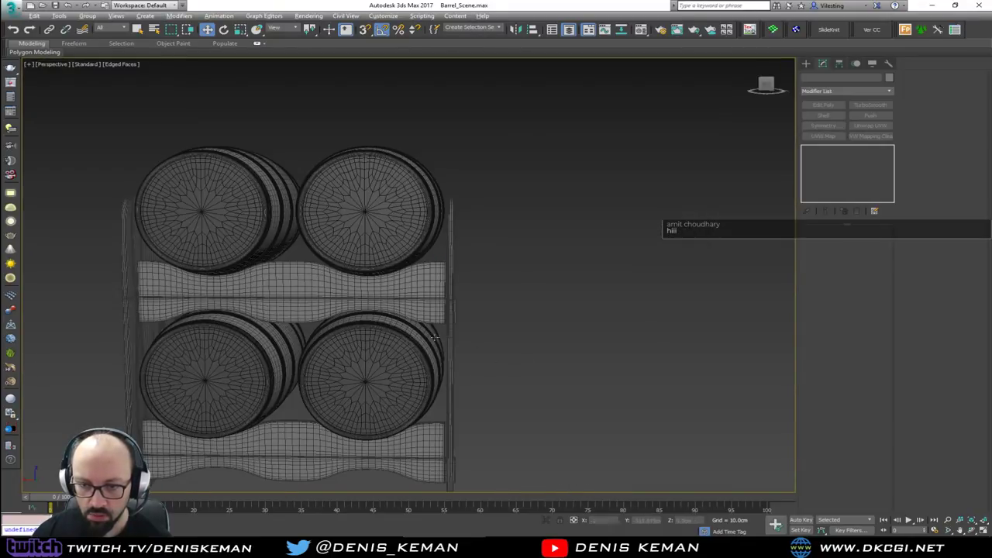
# - Select both widened crossboards and copy them along Y into the empty slots on the opposite side of the rack
pyautogui.keyDown('alt'); pyautogui.moveTo(368, 313); pyautogui.dragTo(415, 309, button='middle'); pyautogui.keyUp('alt')
pyautogui.click(415, 309)
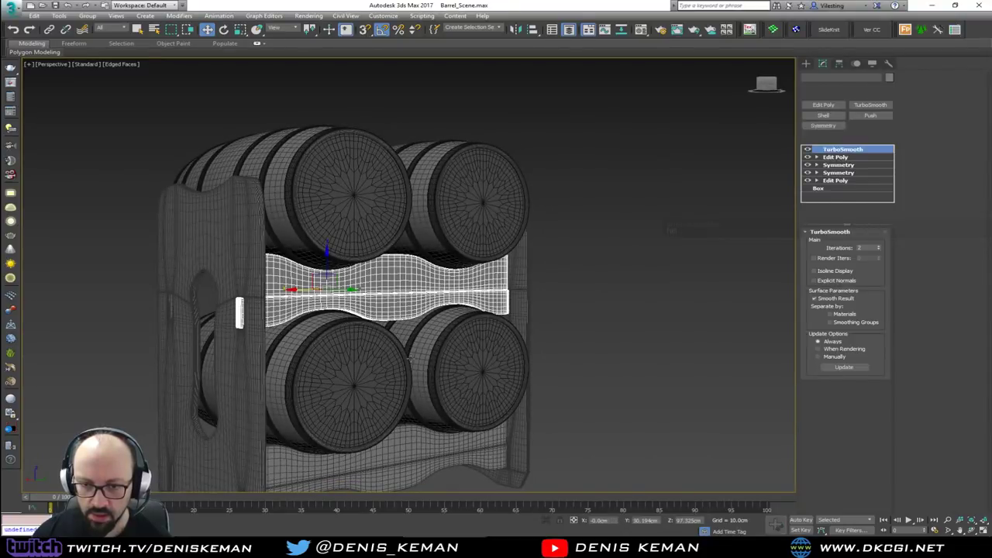
pyautogui.keyDown('ctrl'); pyautogui.click(410, 445); pyautogui.keyUp('ctrl')
pyautogui.moveTo(411, 444); pyautogui.dragTo(509, 341, button='middle')
pyautogui.keyDown('alt'); pyautogui.moveTo(508, 341); pyautogui.dragTo(568, 255, button='middle'); pyautogui.keyUp('alt')
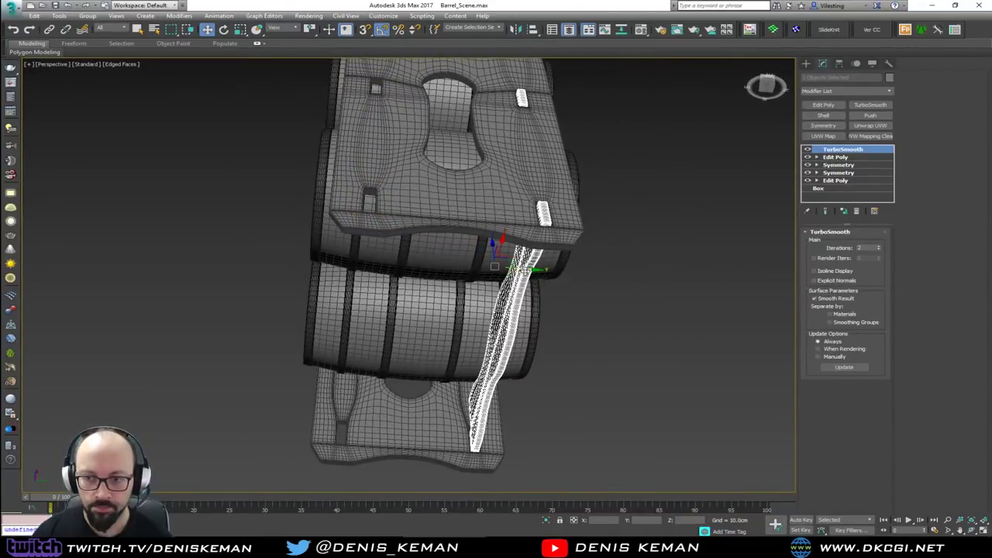
pyautogui.keyDown('shift'); pyautogui.moveTo(525, 270); pyautogui.dragTo(390, 258); pyautogui.keyUp('shift')
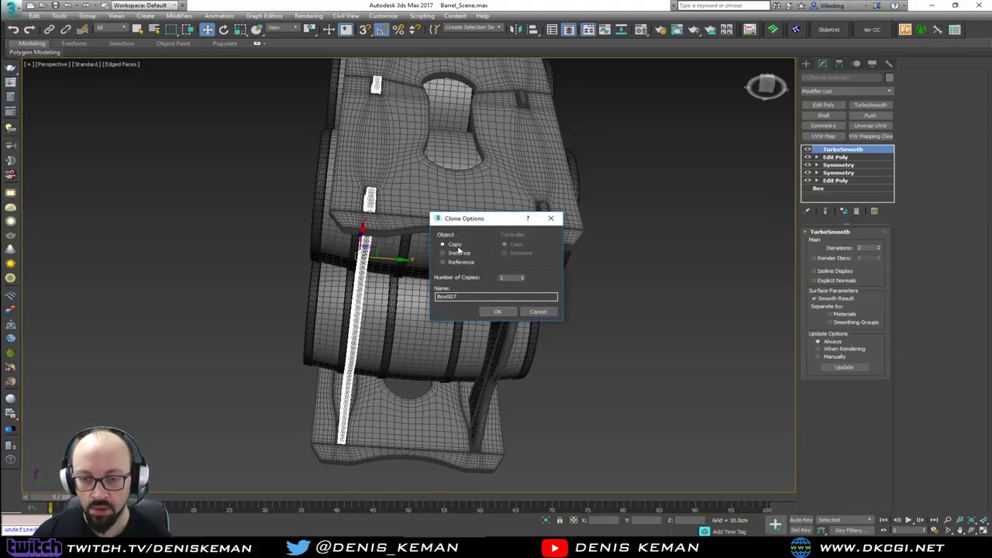
pyautogui.click(497, 310)
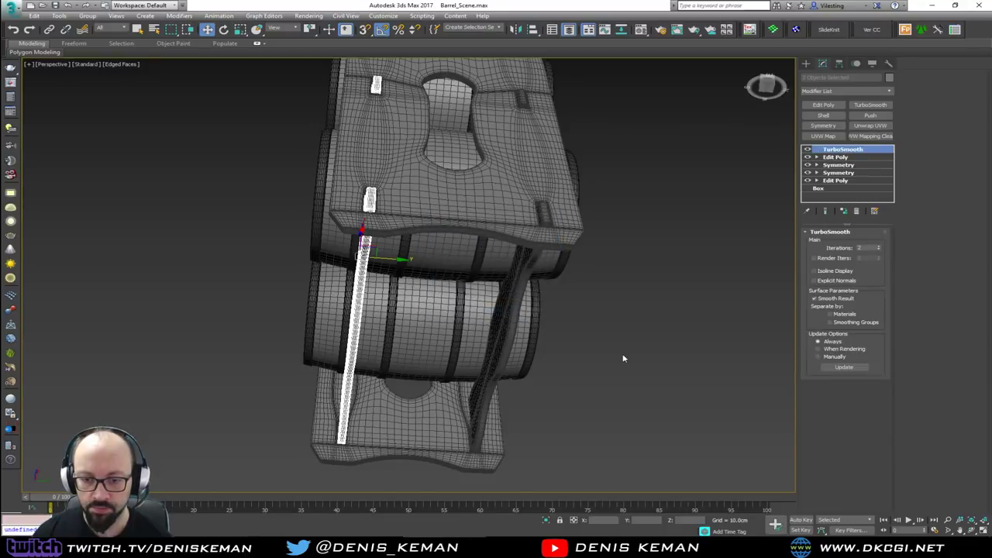
# - Clear the selection and turn off edged faces to show the four-barrel rack in plain shading
pyautogui.click(622, 354)
pyautogui.moveTo(622, 354)
pyautogui.keyDown('alt'); pyautogui.mouseDown(button='middle')
pyautogui.moveTo(571, 327)
pyautogui.moveTo(470, 377)
pyautogui.mouseUp(button='middle'); pyautogui.keyUp('alt')
pyautogui.press('F4')
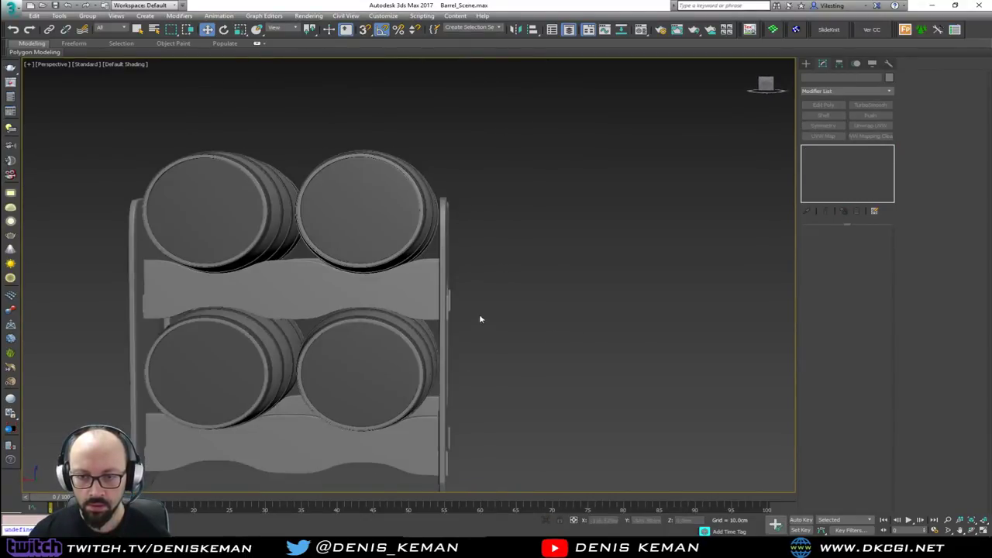
pyautogui.moveTo(481, 319)
pyautogui.keyDown('alt'); pyautogui.mouseDown(button='middle')
pyautogui.moveTo(312, 317)
pyautogui.moveTo(290, 330)
pyautogui.moveTo(479, 336)
pyautogui.moveTo(543, 350)
pyautogui.mouseUp(button='middle'); pyautogui.keyUp('alt')
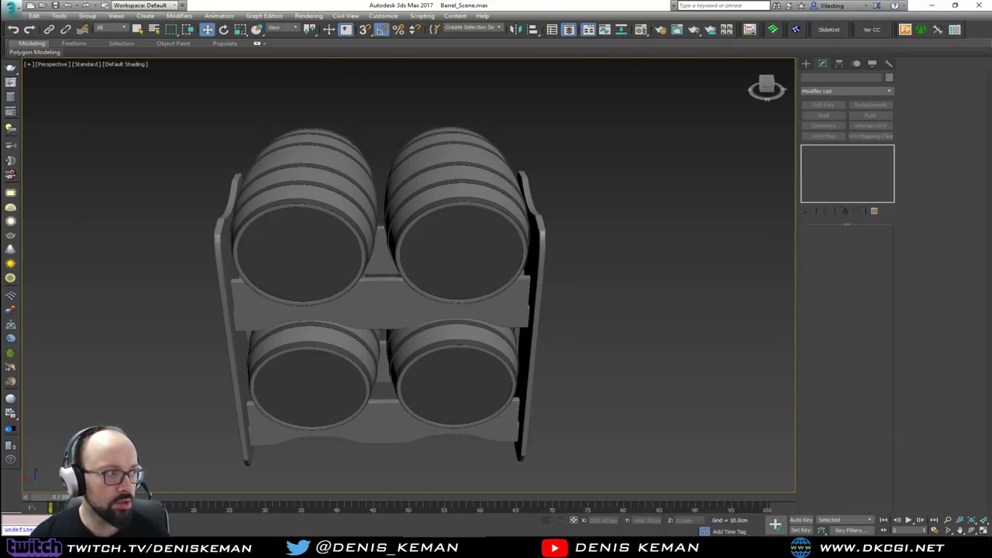
# - Show only the original two-barrel rack, select all its parts and move them sideways along X
pyautogui.hotkey('ctrl', 'z')
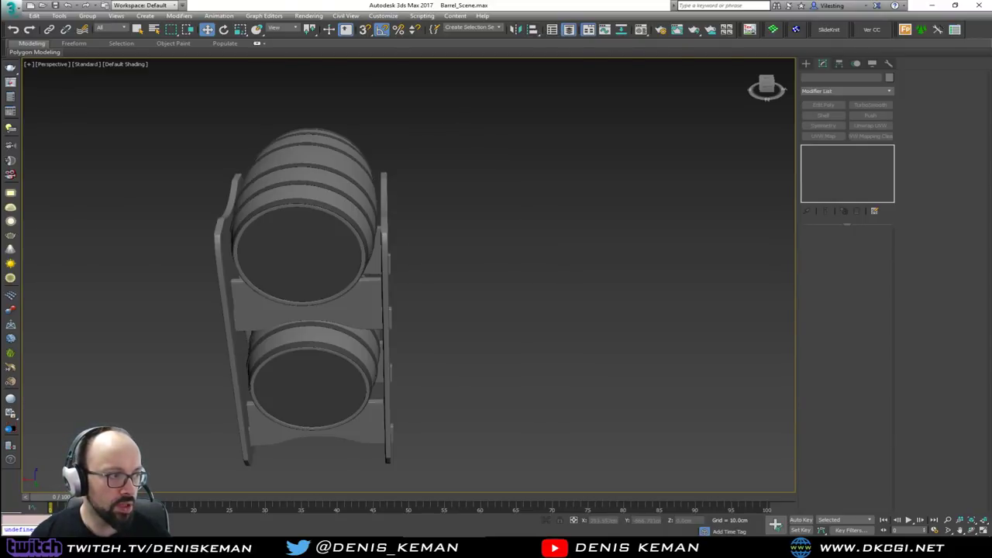
pyautogui.click(322, 336)
pyautogui.scroll(-3, 418, 310)
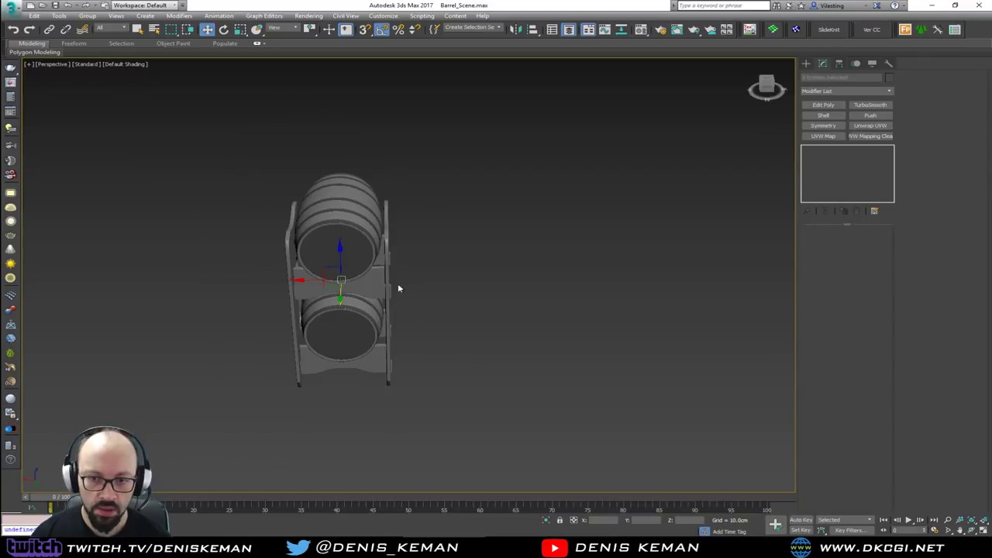
pyautogui.click(10, 6)
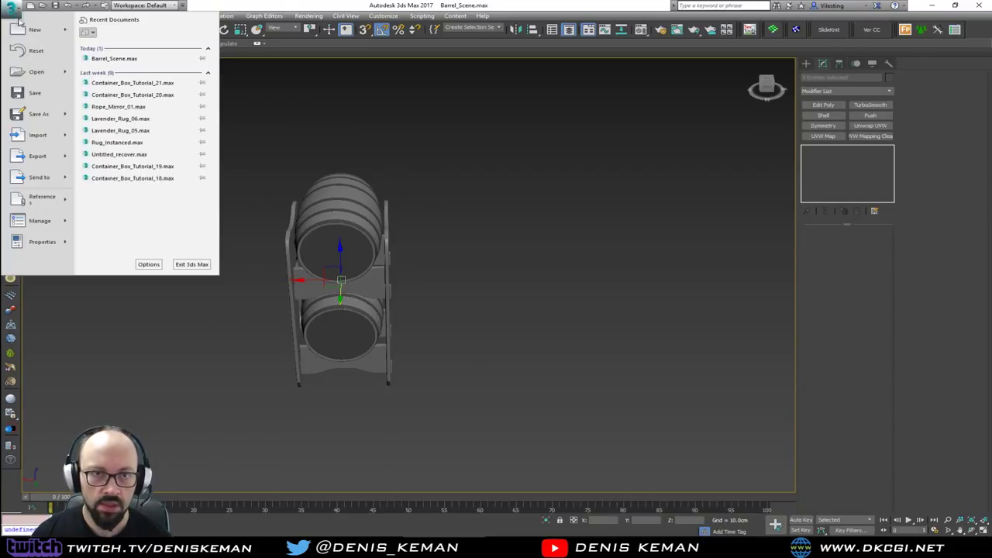
pyautogui.click(302, 241)
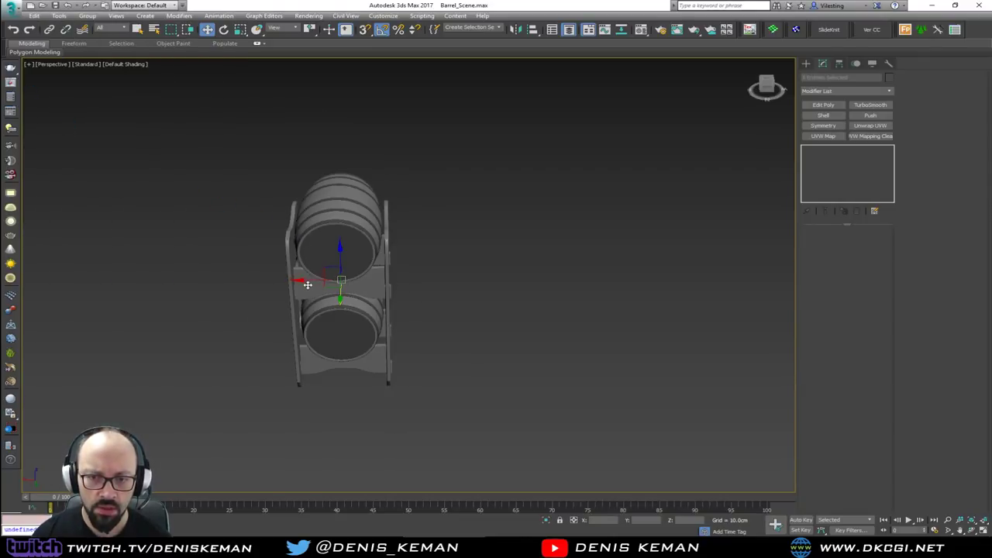
pyautogui.moveTo(308, 285); pyautogui.dragTo(645, 280)
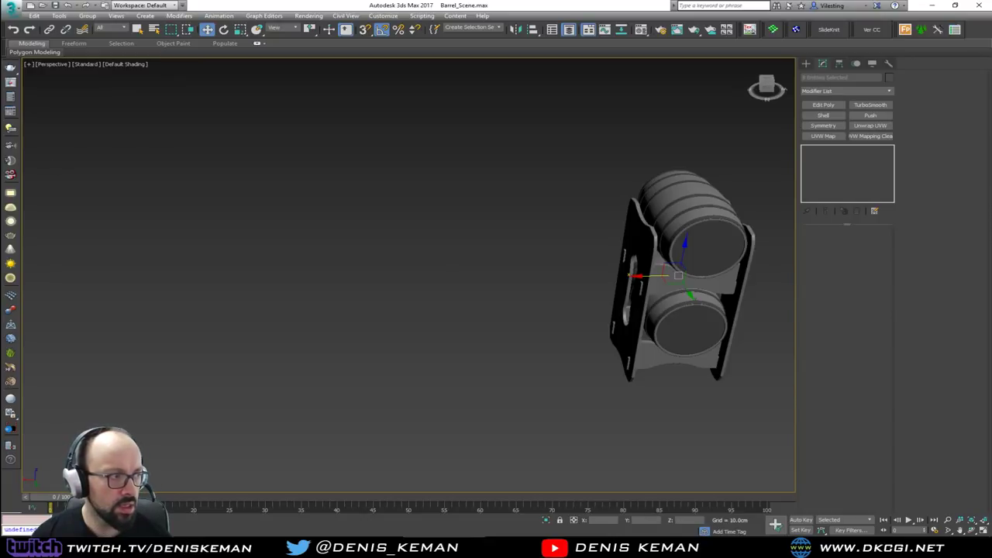
# - Show the four-barrel rack again and move the two-barrel rack along X to stand directly beside it
pyautogui.hotkey('alt', 'q')
pyautogui.keyDown('alt'); pyautogui.moveTo(413, 333); pyautogui.dragTo(301, 257, button='middle'); pyautogui.keyUp('alt')
pyautogui.moveTo(301, 256); pyautogui.dragTo(440, 261)
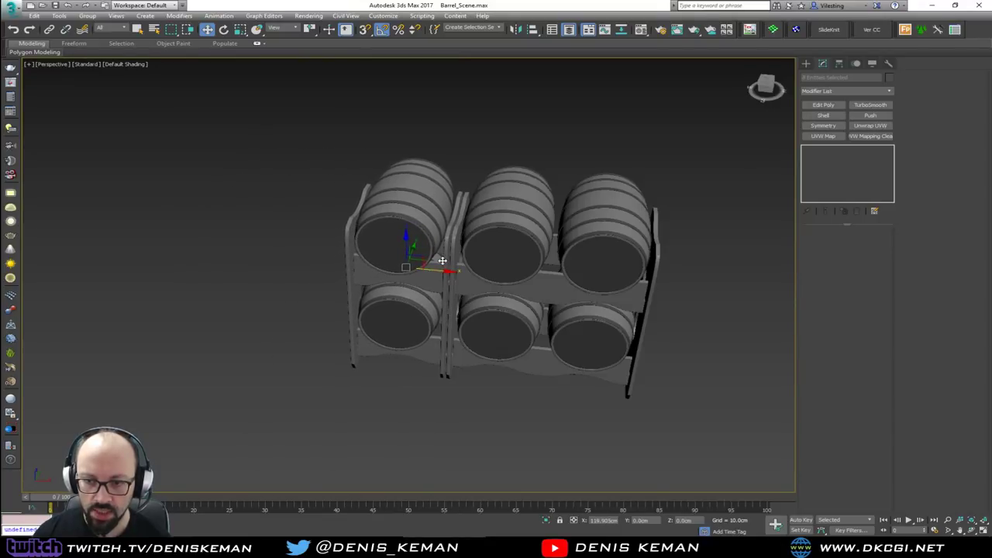
# - Examine the joint between the two racks up close, then deselect and frame the whole six-barrel arrangement
pyautogui.keyDown('alt'); pyautogui.moveTo(440, 260); pyautogui.dragTo(449, 210, button='middle'); pyautogui.keyUp('alt')
pyautogui.scroll(7, 325, 242)
pyautogui.press('F4')
pyautogui.press('F4')
pyautogui.scroll(-3, 451, 248)
pyautogui.scroll(-5, 450, 250)
pyautogui.click(560, 387)
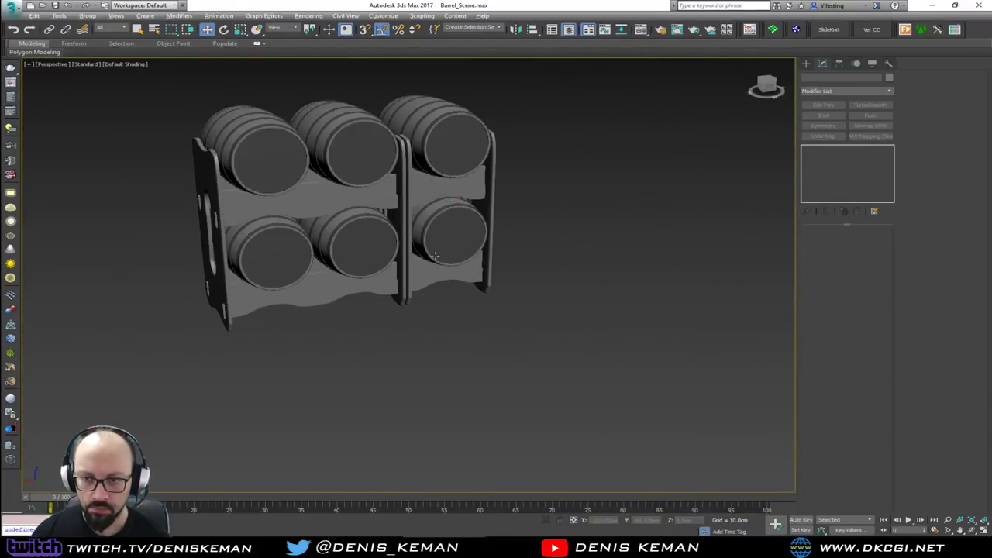
pyautogui.press('z')
pyautogui.moveTo(473, 251)
pyautogui.keyDown('alt'); pyautogui.mouseDown(button='middle')
pyautogui.moveTo(438, 268)
pyautogui.moveTo(345, 241)
pyautogui.moveTo(462, 259)
pyautogui.mouseUp(button='middle'); pyautogui.keyUp('alt')
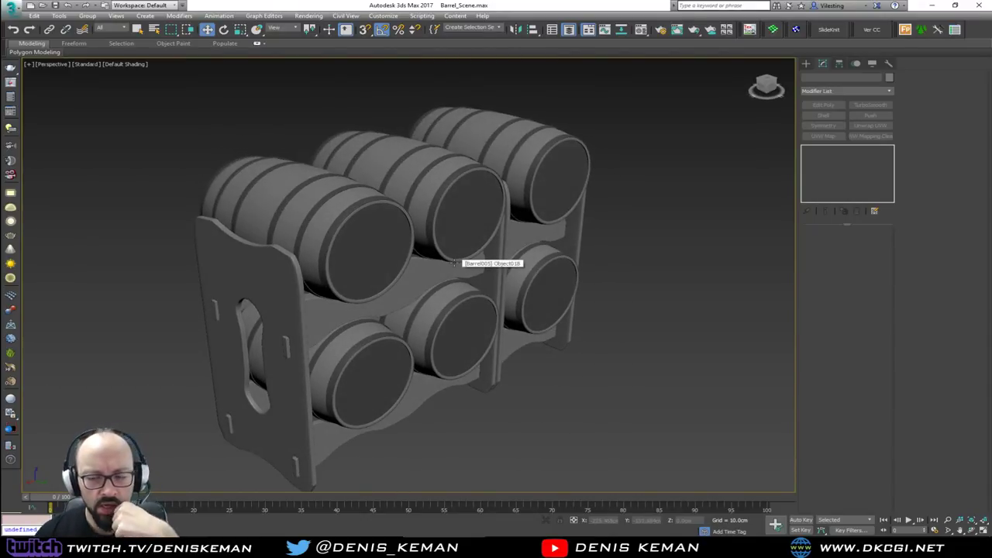
# - Open the Wine_Rack reference photo from the Nautical Bar folder, study the barrel wine rack enlarged and close the photo
pyautogui.click(714, 545)
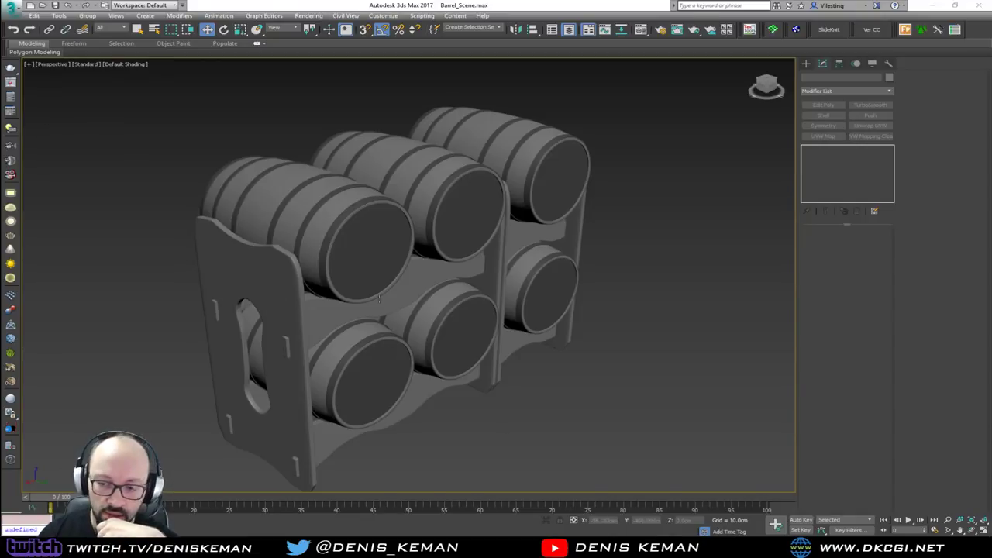
pyautogui.hotkey('alt', 'Tab')
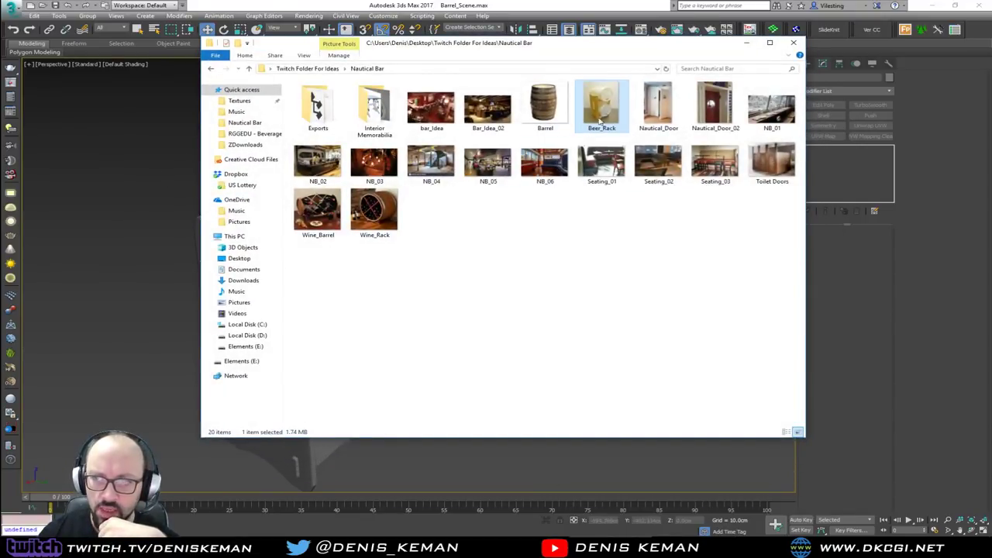
pyautogui.hotkey('alt', 'Tab')
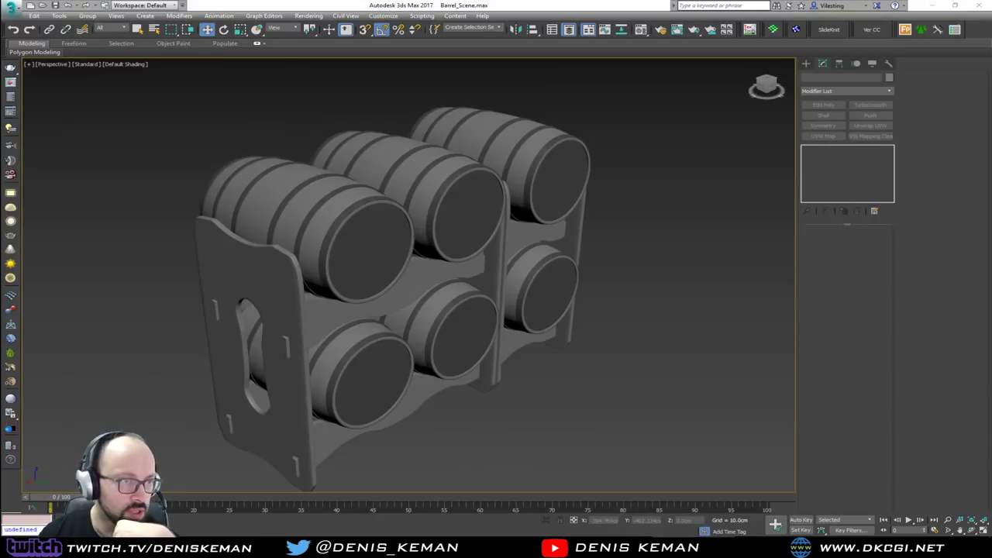
pyautogui.hotkey('alt', 'Tab')
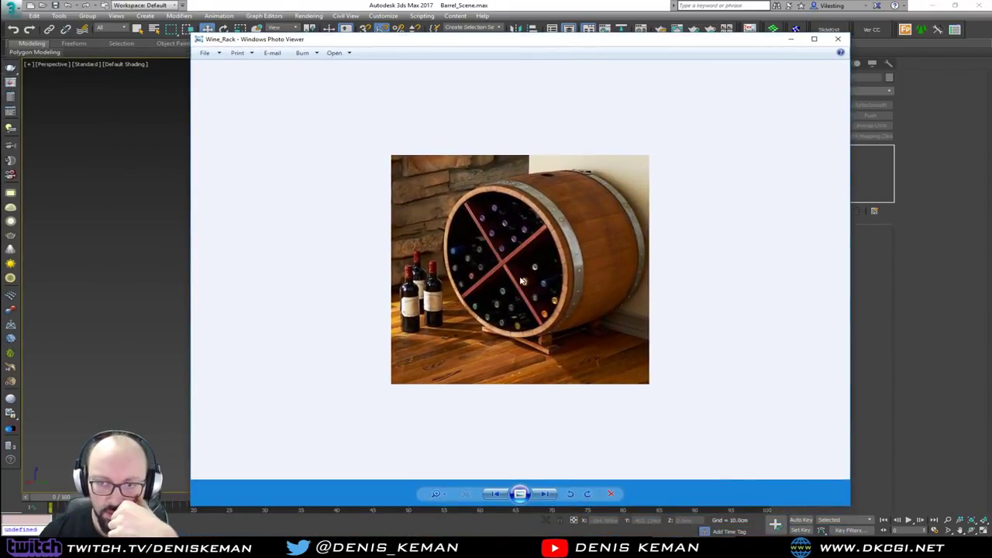
pyautogui.scroll(2, 575, 254)
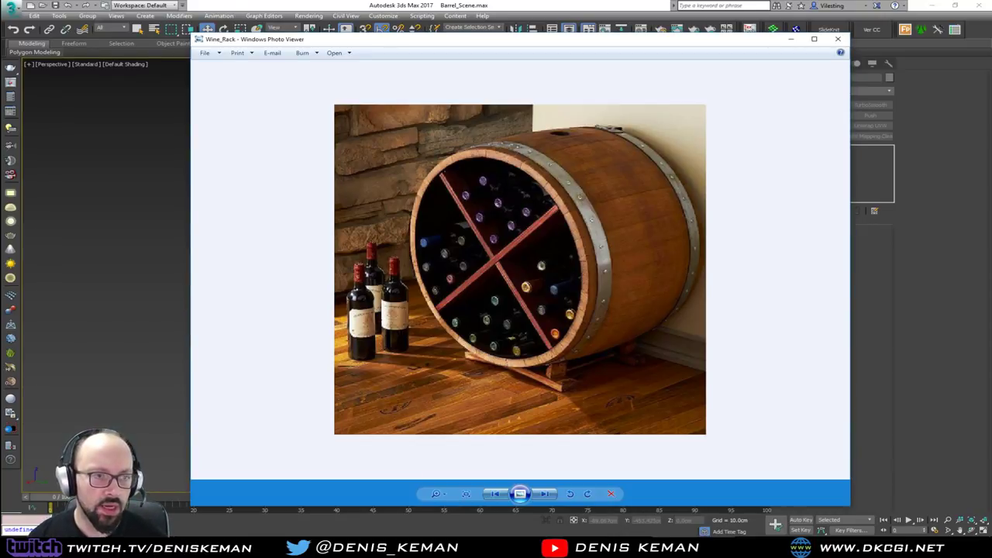
pyautogui.click(839, 40)
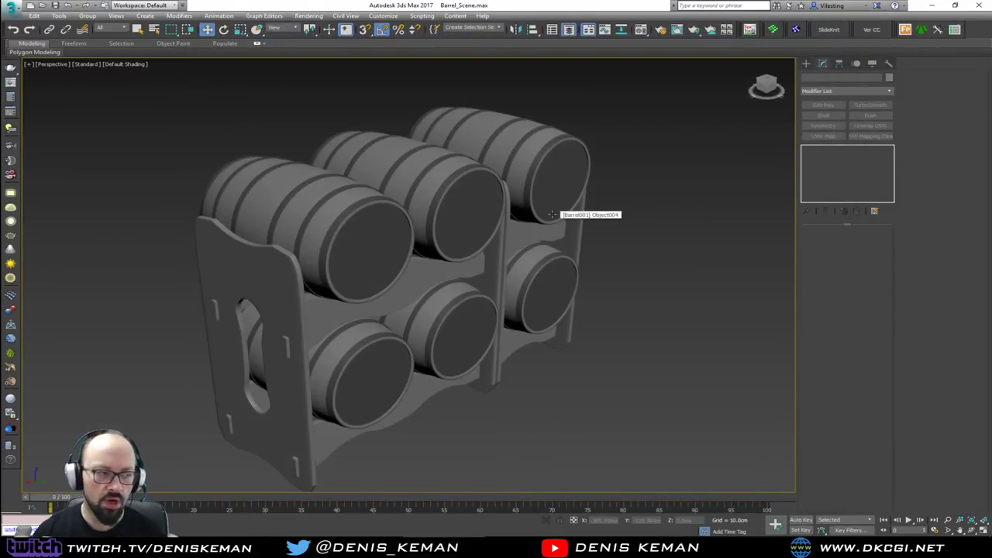
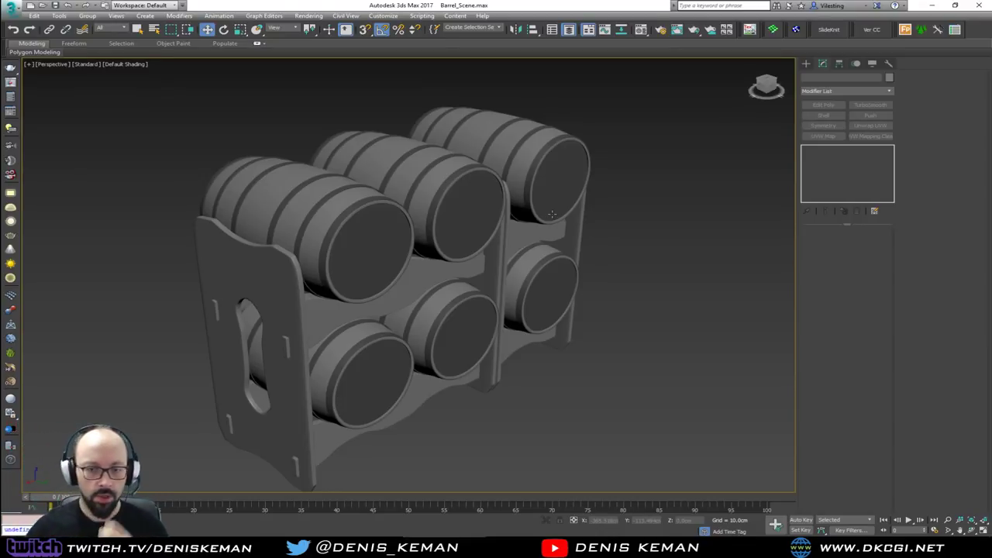
pyautogui.scroll(3, 446, 245)
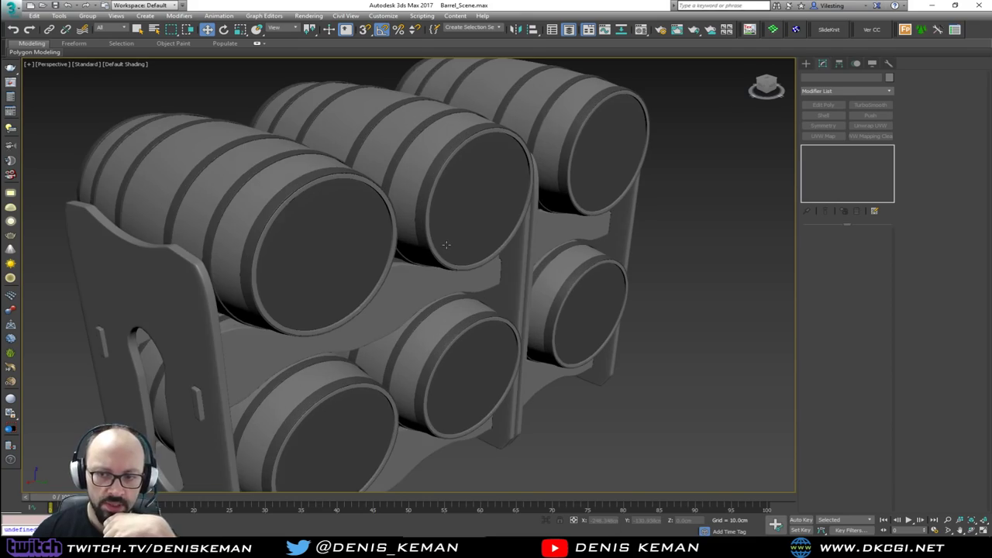
pyautogui.keyDown('alt'); pyautogui.moveTo(436, 232); pyautogui.dragTo(380, 244, button='middle'); pyautogui.keyUp('alt')
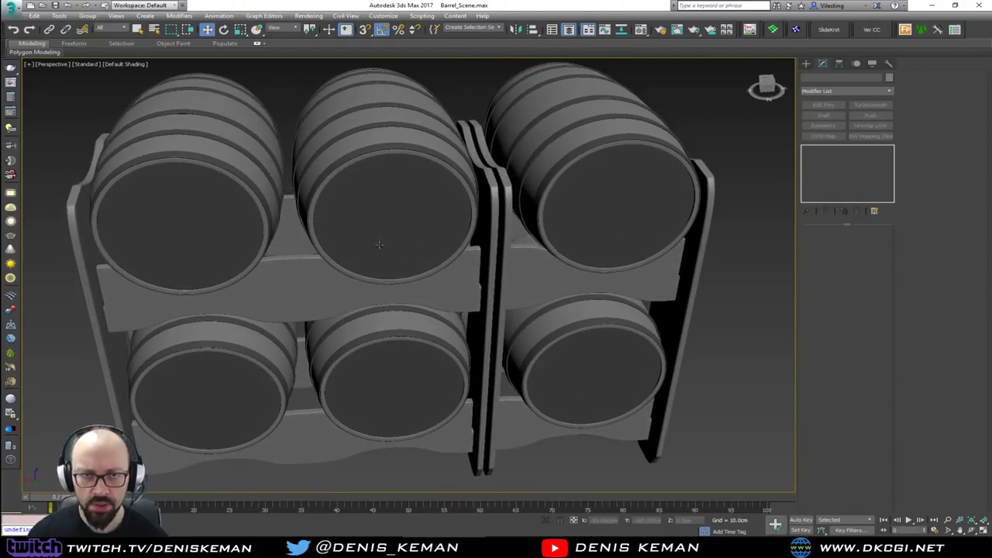
# - Save the scene and hide the four-barrel rack so only the two-barrel rack remains in view
pyautogui.click(11, 6)
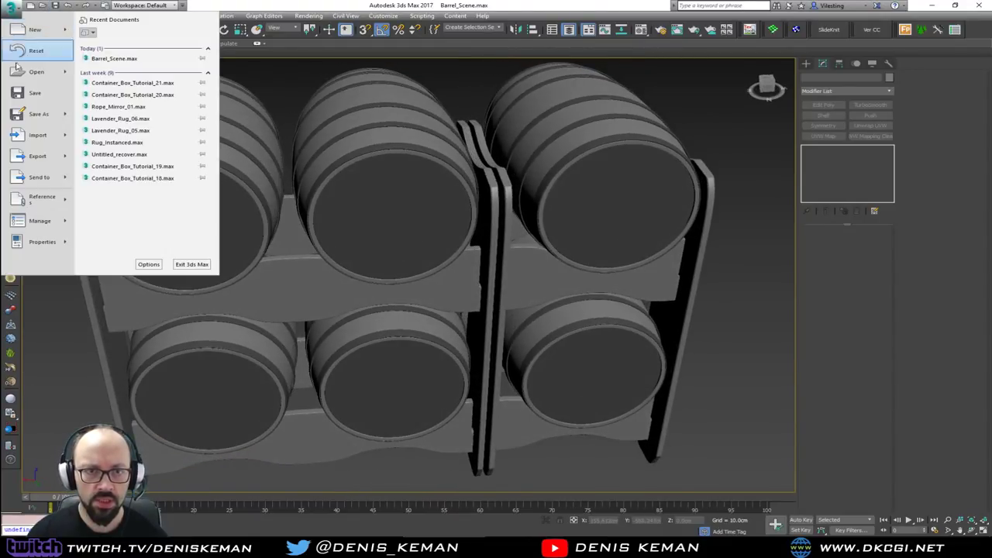
pyautogui.click(24, 101)
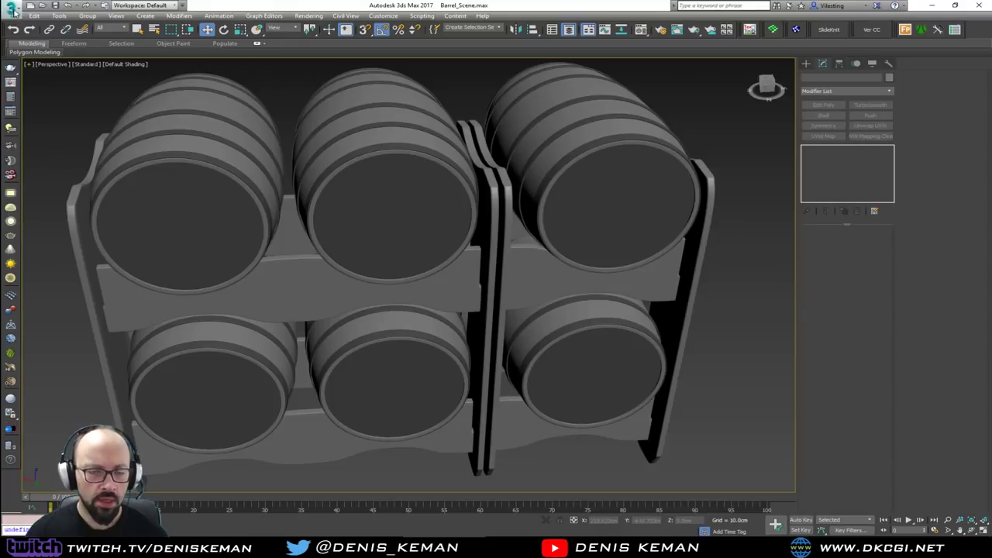
pyautogui.scroll(-4, 376, 230)
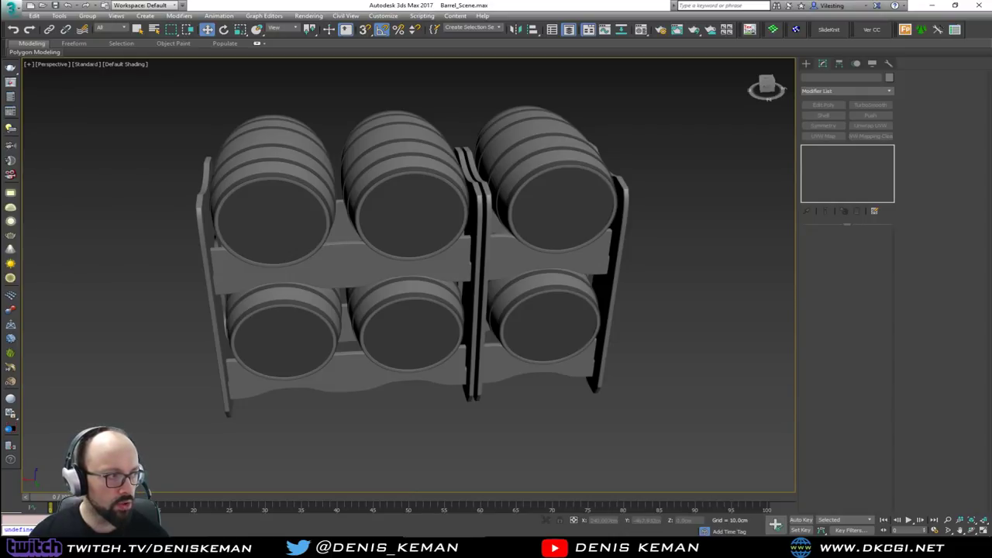
pyautogui.press('Delete')
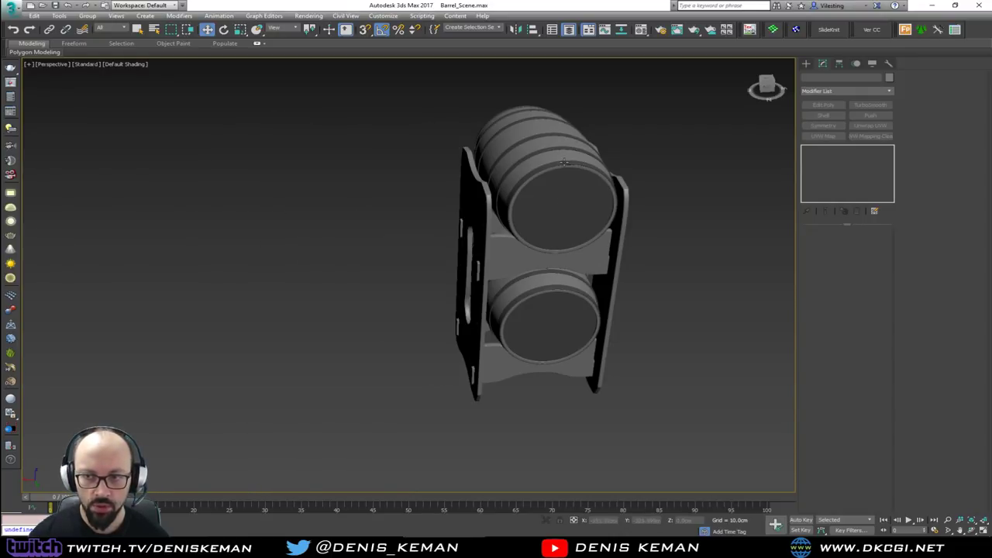
# - Show edged faces and clone the two-barrel rack's upper barrel along X into the empty space beside the rack as one Copy
pyautogui.click(565, 162)
pyautogui.press('F4')
pyautogui.moveTo(523, 178); pyautogui.dragTo(319, 184)
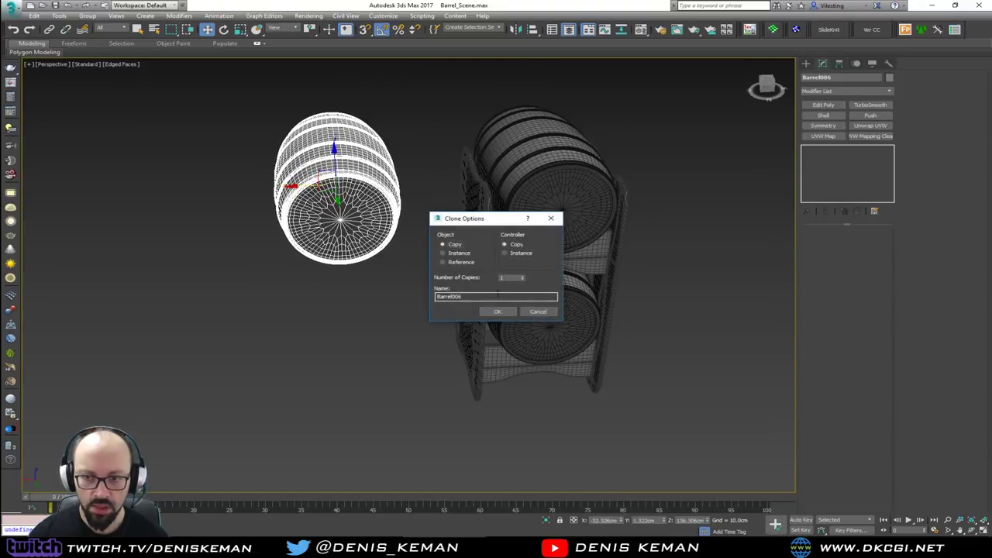
pyautogui.click(498, 311)
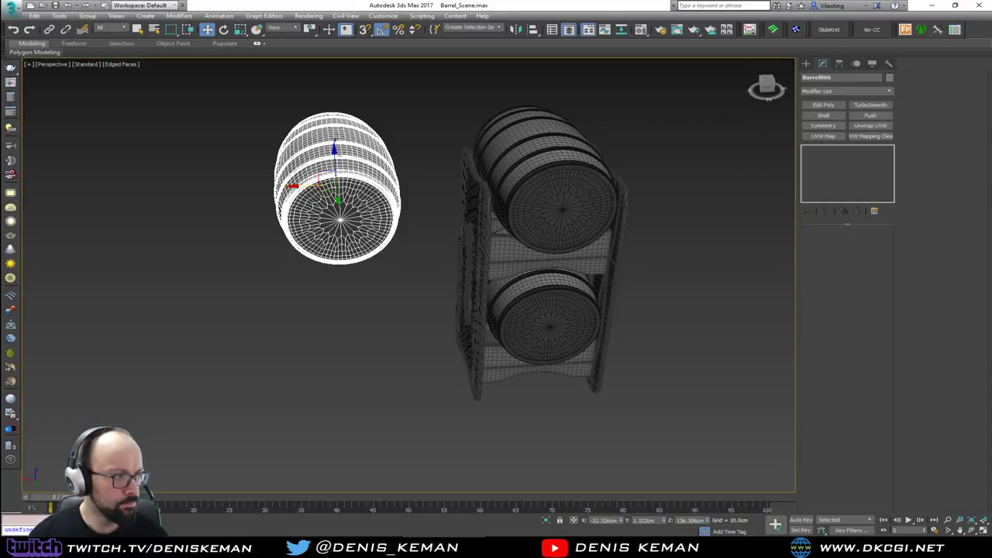
# - Isolate the copied barrel, deselect it and frame it at an angle showing its front lid
pyautogui.hotkey('alt', 'q')
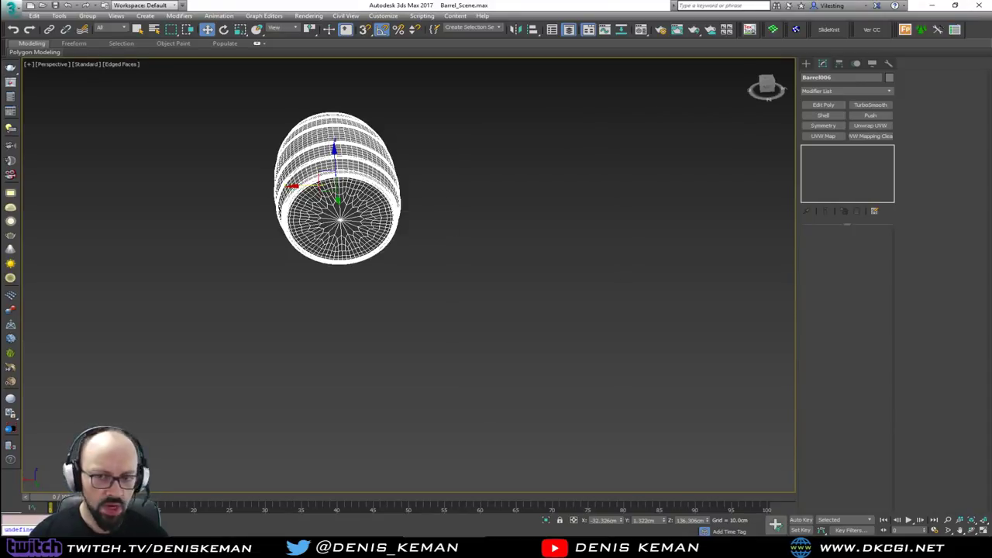
pyautogui.click(183, 272)
pyautogui.keyDown('alt'); pyautogui.moveTo(506, 243); pyautogui.dragTo(559, 234, button='middle'); pyautogui.keyUp('alt')
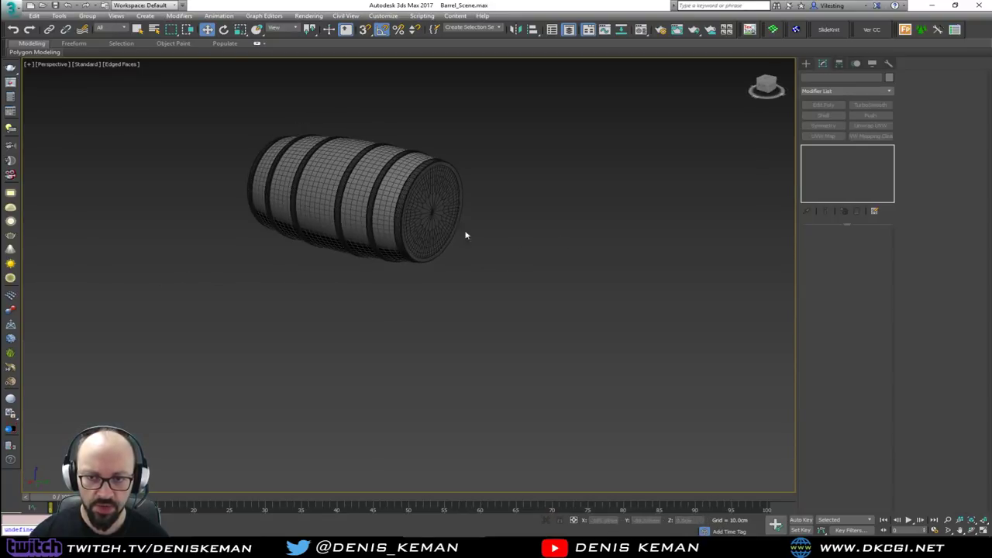
pyautogui.press('z')
pyautogui.keyDown('alt'); pyautogui.moveTo(445, 236); pyautogui.dragTo(572, 246, button='middle'); pyautogui.keyUp('alt')
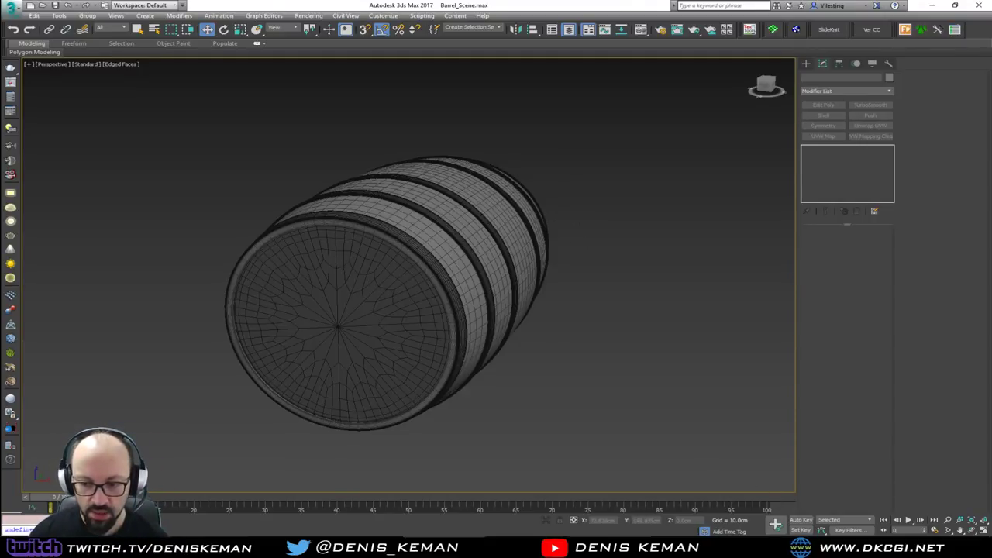
# - Study the Wine_Barrel and Wine_Rack reference photos in turn, then minimize both photo windows
pyautogui.moveTo(610, 551)
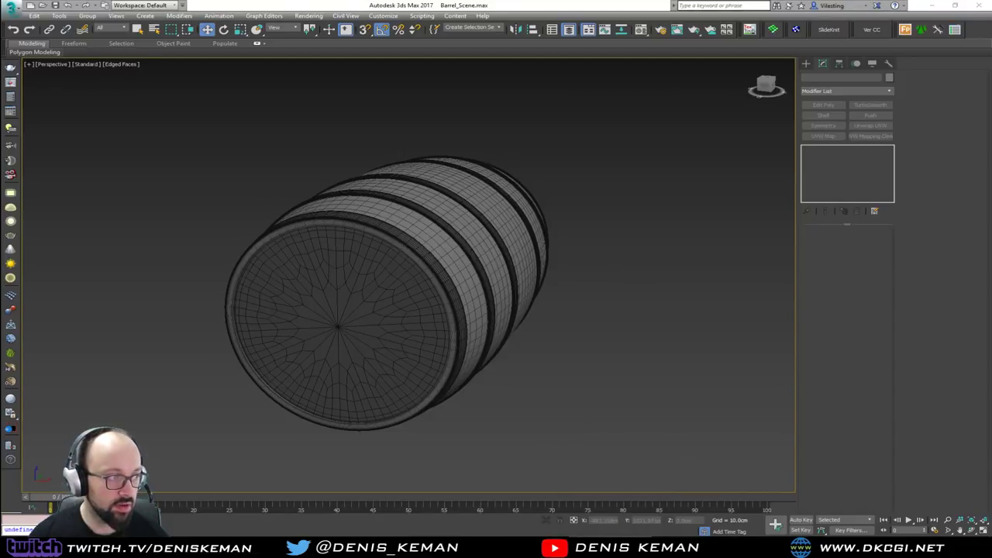
pyautogui.click(693, 547)
pyautogui.click(610, 547)
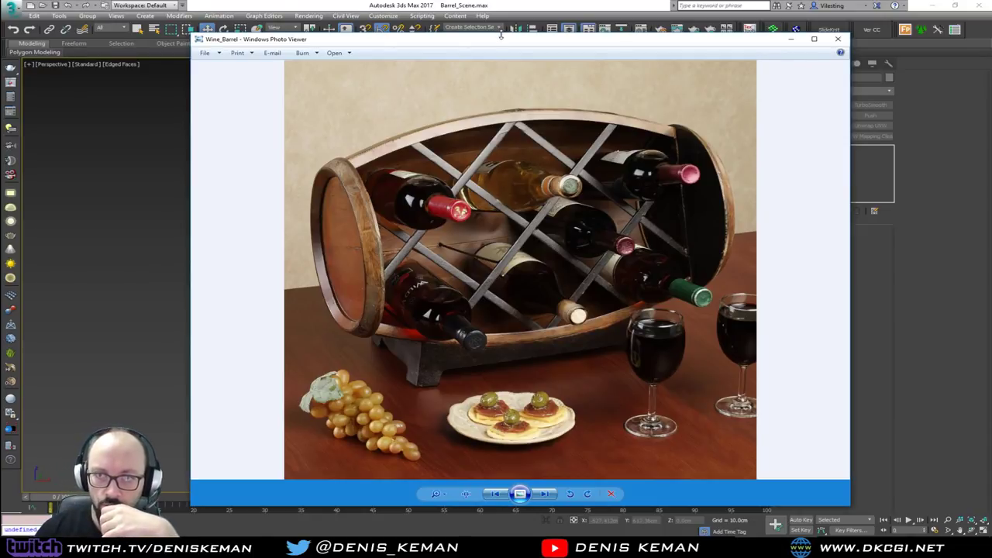
pyautogui.moveTo(512, 45); pyautogui.dragTo(0, 58)
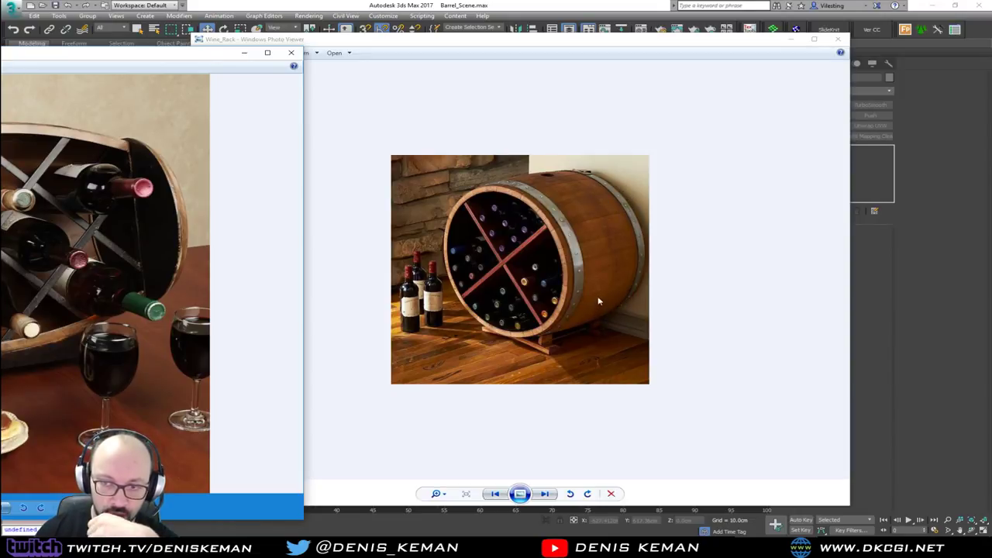
pyautogui.moveTo(114, 56); pyautogui.dragTo(517, 38)
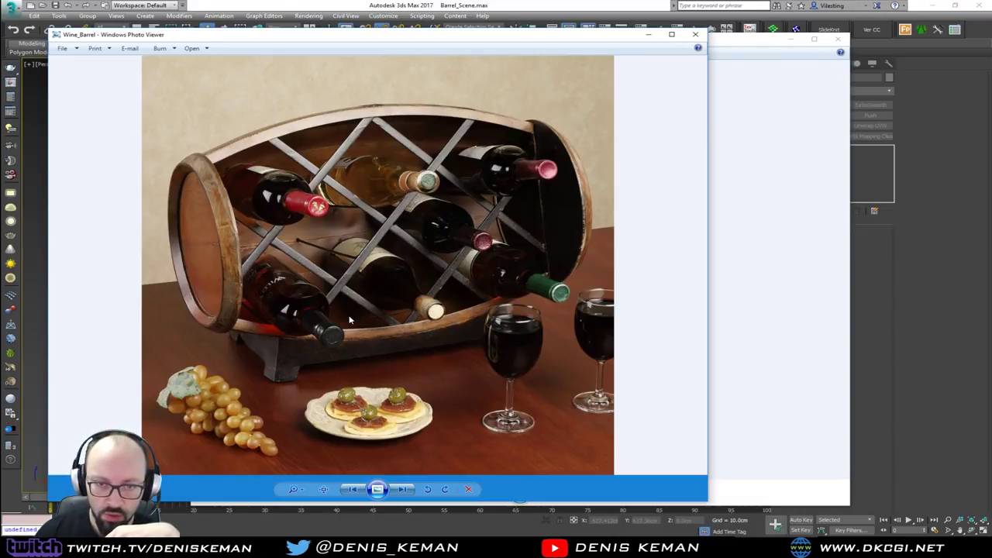
pyautogui.click(770, 163)
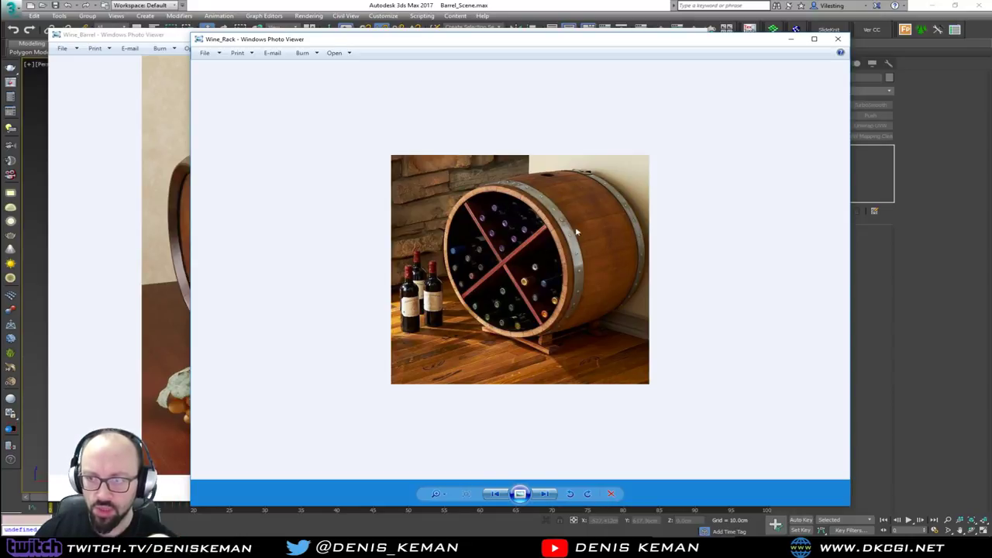
pyautogui.moveTo(611, 43); pyautogui.dragTo(646, 62)
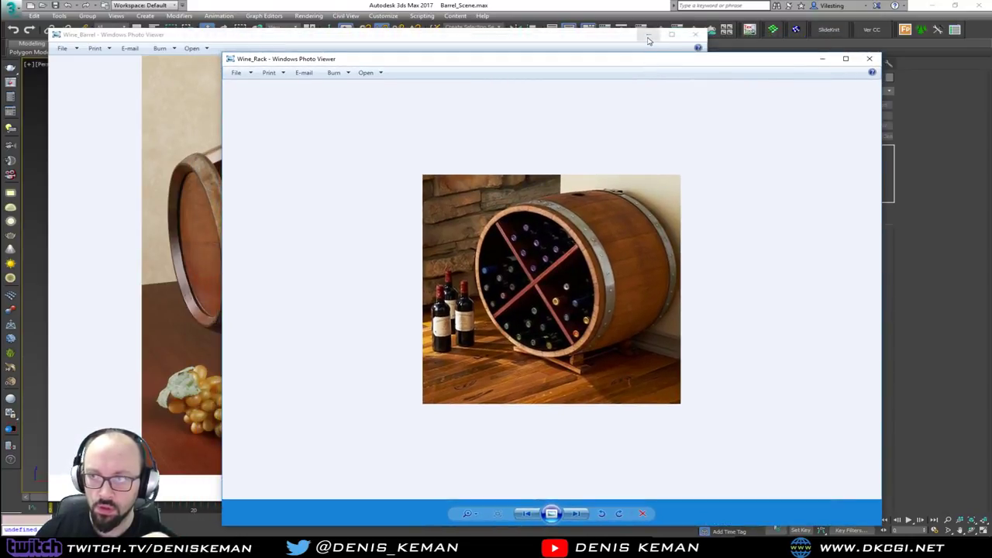
pyautogui.click(649, 35)
pyautogui.click(825, 60)
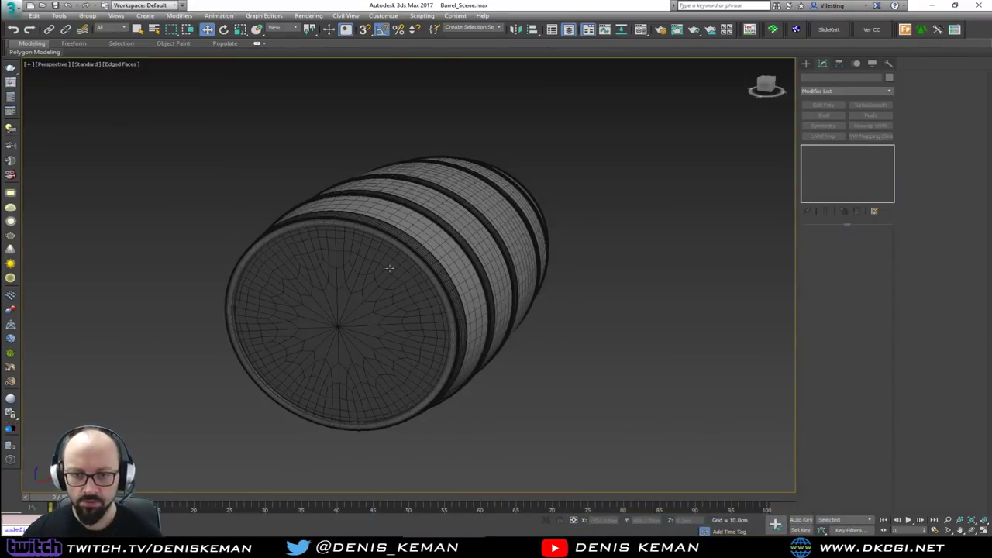
# - Compare the barrel's side with the Wine_Barrel and Wine_Rack photos again and return to the modeling scene
pyautogui.keyDown('alt'); pyautogui.moveTo(529, 271); pyautogui.dragTo(260, 304, button='middle'); pyautogui.keyUp('alt')
pyautogui.hotkey('alt', 'Tab')
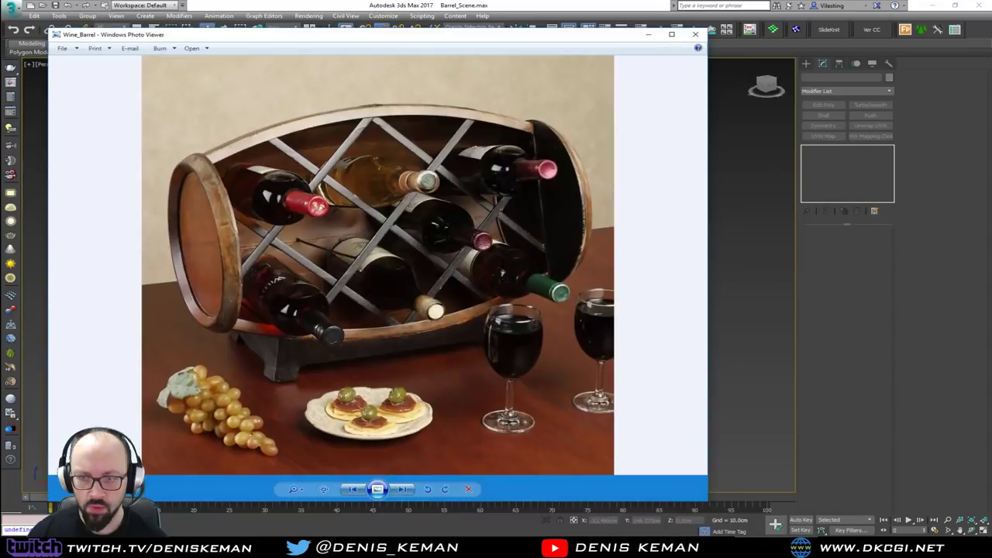
pyautogui.hotkey('alt', 'Tab')
pyautogui.hotkey('alt', 'Tab')
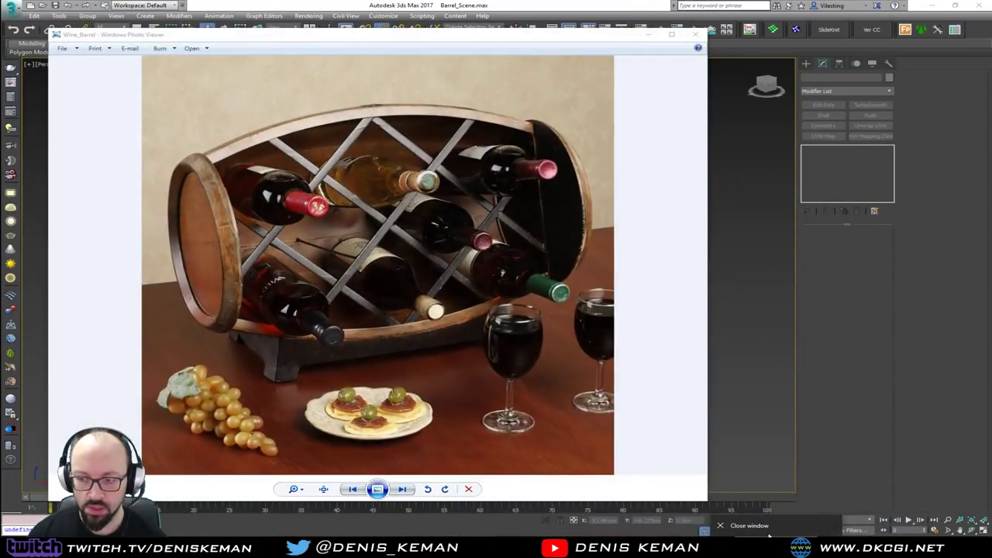
pyautogui.hotkey('alt', 'Tab')
pyautogui.hotkey('alt', 'Tab')
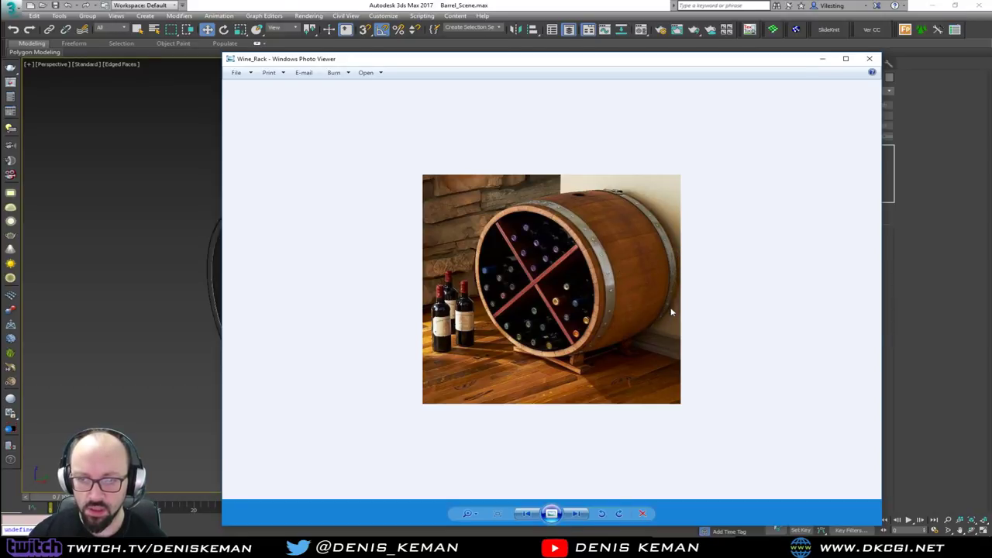
pyautogui.moveTo(562, 59); pyautogui.dragTo(502, 60)
pyautogui.click(764, 63)
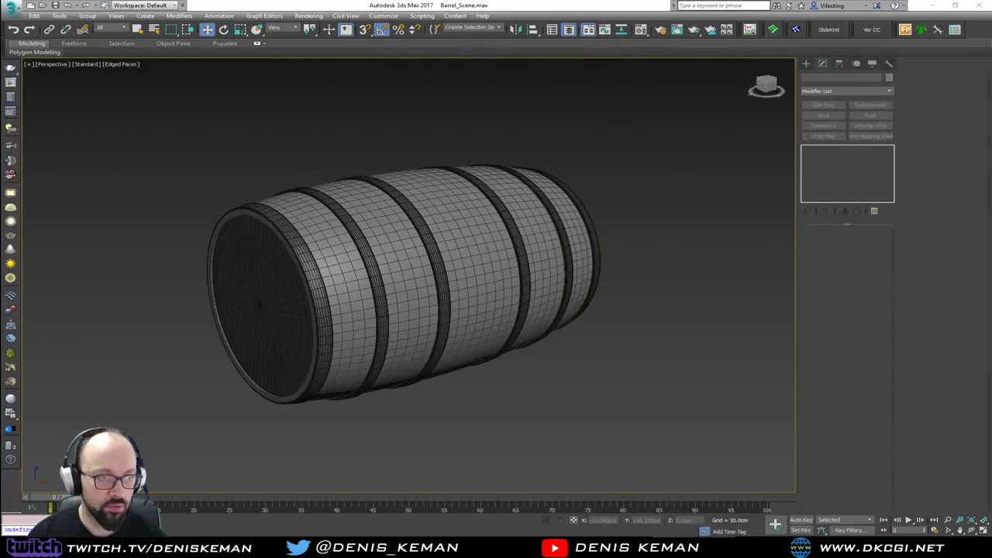
# - Open the copied barrel's group and select the wooden barrel body inside it
pyautogui.keyDown('alt'); pyautogui.moveTo(414, 272); pyautogui.dragTo(376, 303, button='middle'); pyautogui.keyUp('alt')
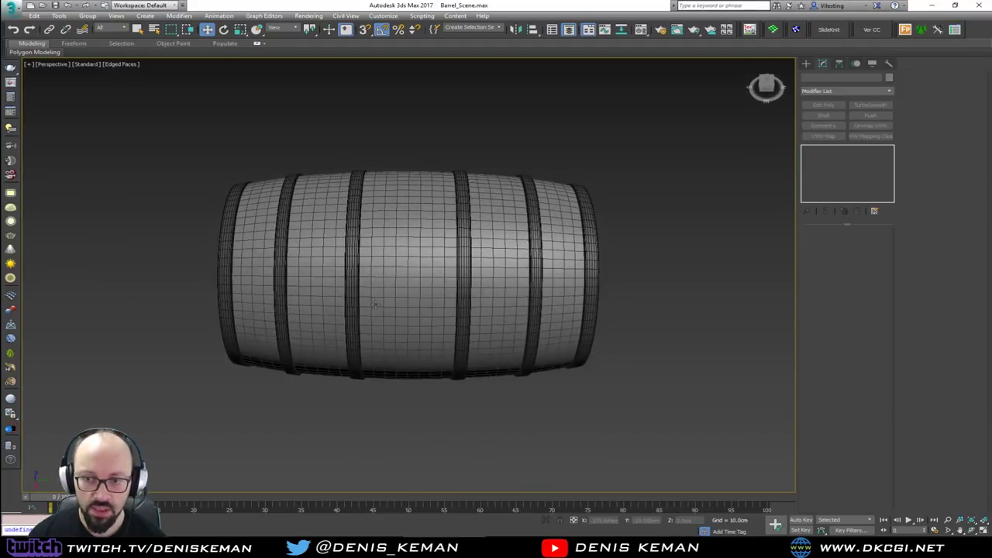
pyautogui.click(407, 237)
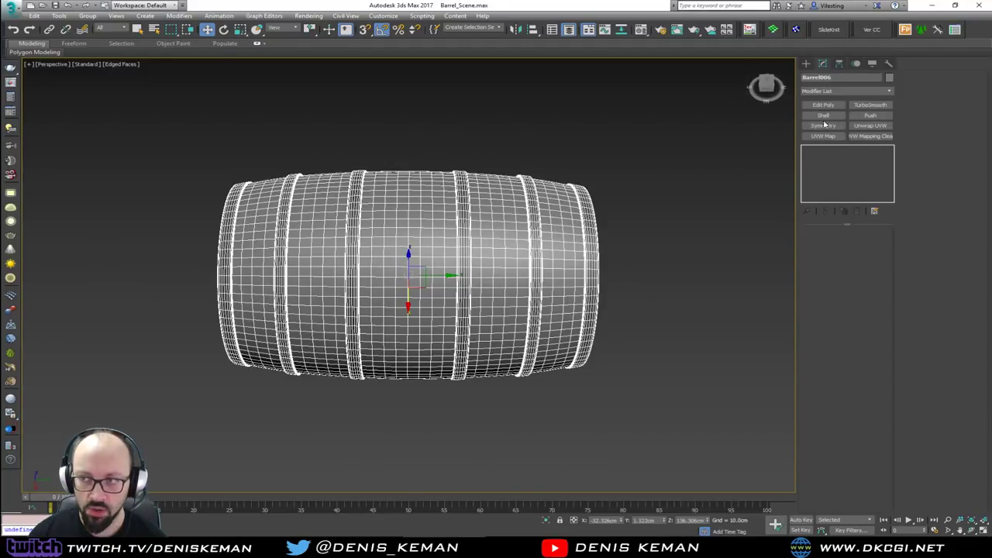
pyautogui.click(88, 16)
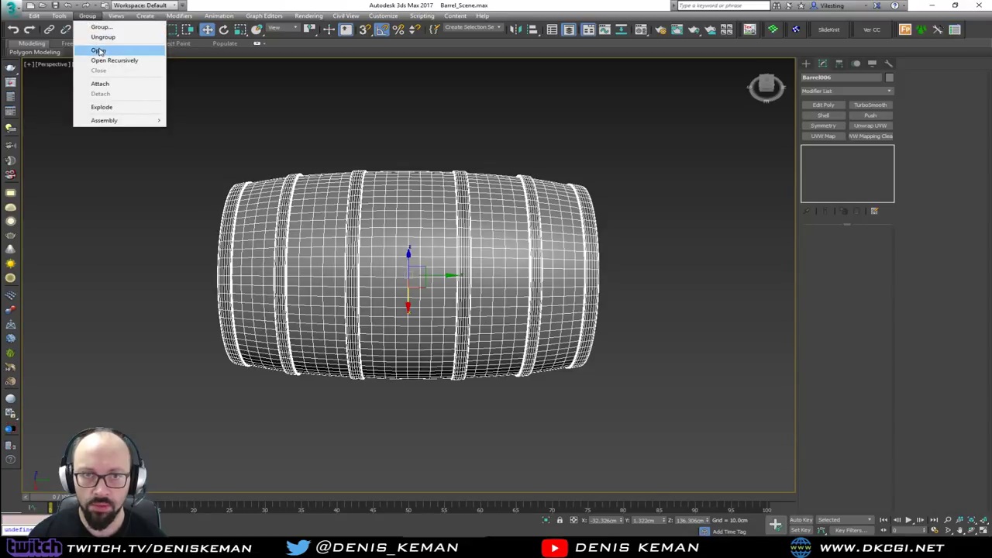
pyautogui.click(99, 51)
pyautogui.click(431, 238)
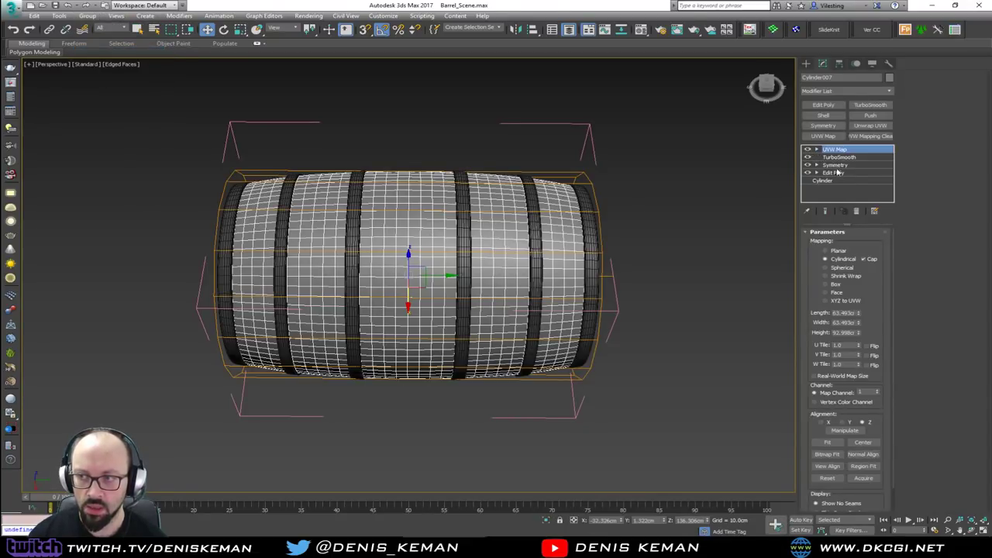
# - Remove the UVW Map and TurboSmooth modifiers from the barrel body, comparing the mesh with smoothing on and off
pyautogui.click(855, 209)
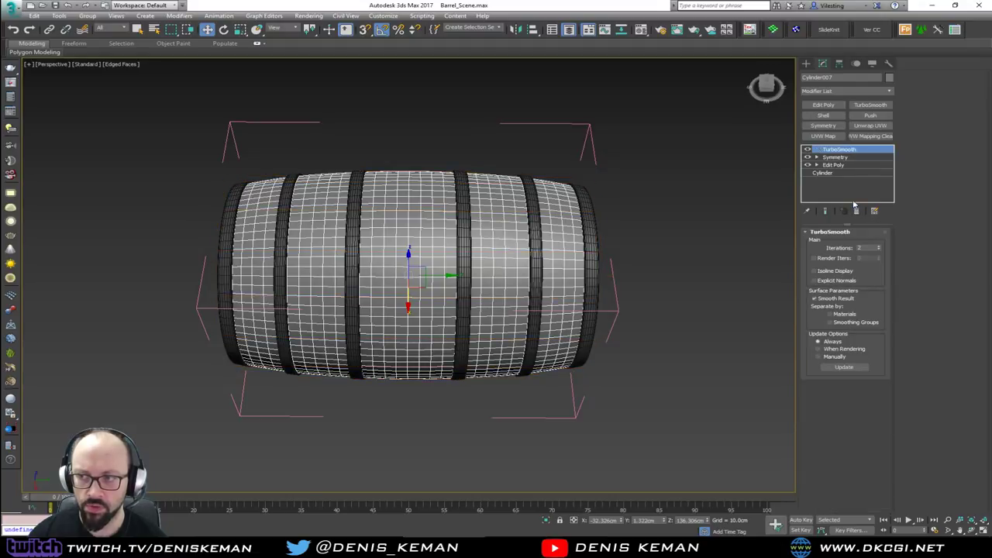
pyautogui.click(807, 149)
pyautogui.keyDown('alt'); pyautogui.moveTo(465, 233); pyautogui.dragTo(470, 210, button='middle'); pyautogui.keyUp('alt')
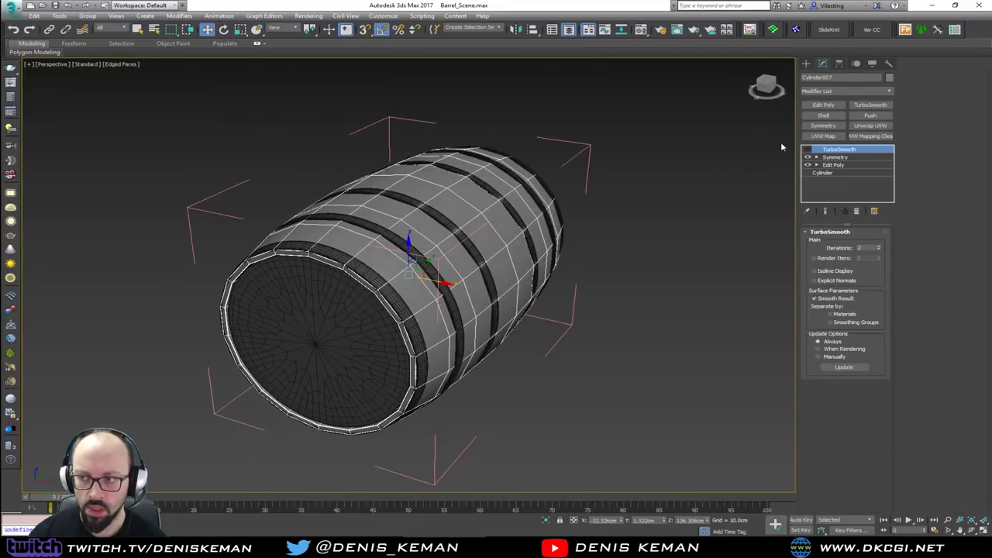
pyautogui.click(808, 149)
pyautogui.click(809, 150)
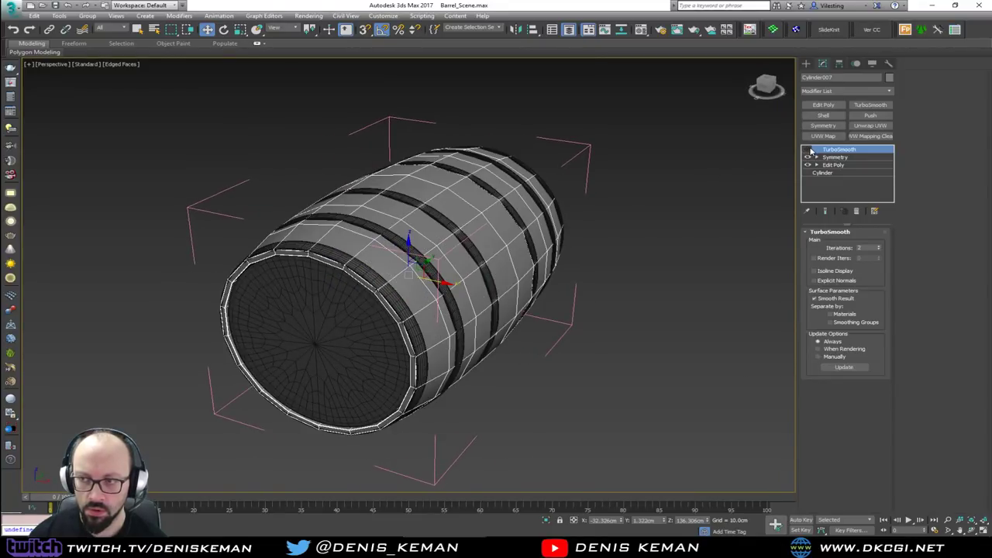
pyautogui.click(857, 211)
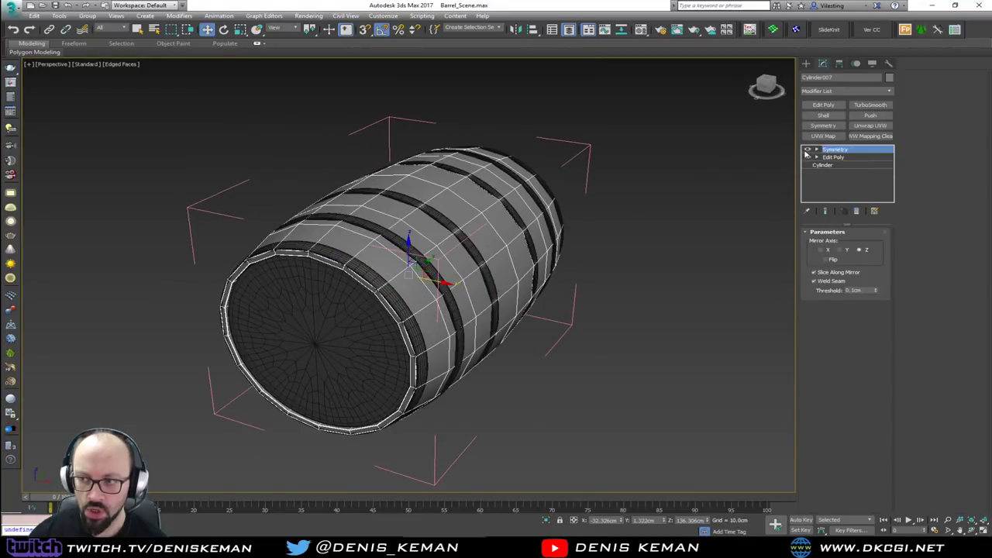
# - Turn off the barrel body's Symmetry modifier and isolate the half body to inspect its hollow shell and rim
pyautogui.click(807, 150)
pyautogui.keyDown('alt'); pyautogui.moveTo(556, 207); pyautogui.dragTo(392, 240, button='middle'); pyautogui.keyUp('alt')
pyautogui.hotkey('alt', 'q')
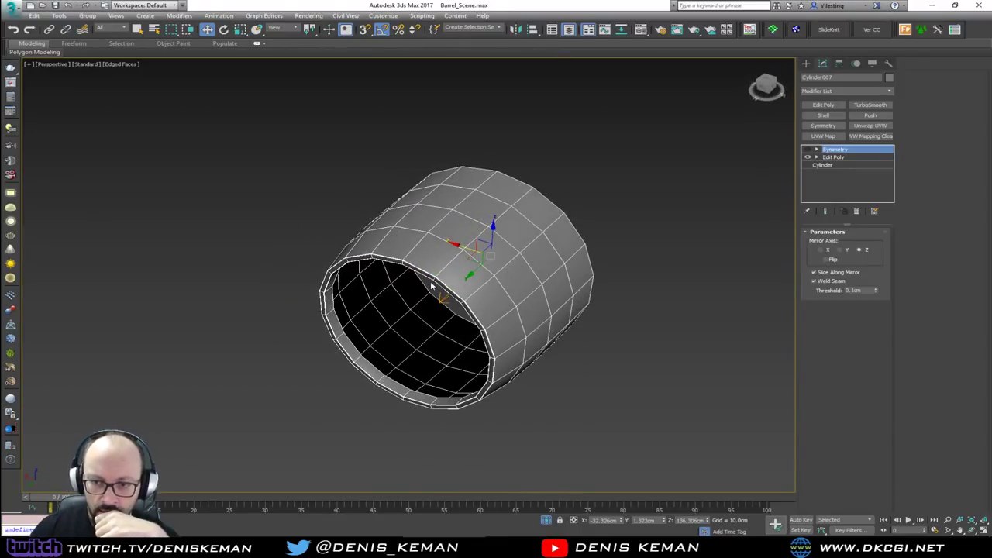
pyautogui.scroll(5, 432, 282)
pyautogui.scroll(-4, 457, 240)
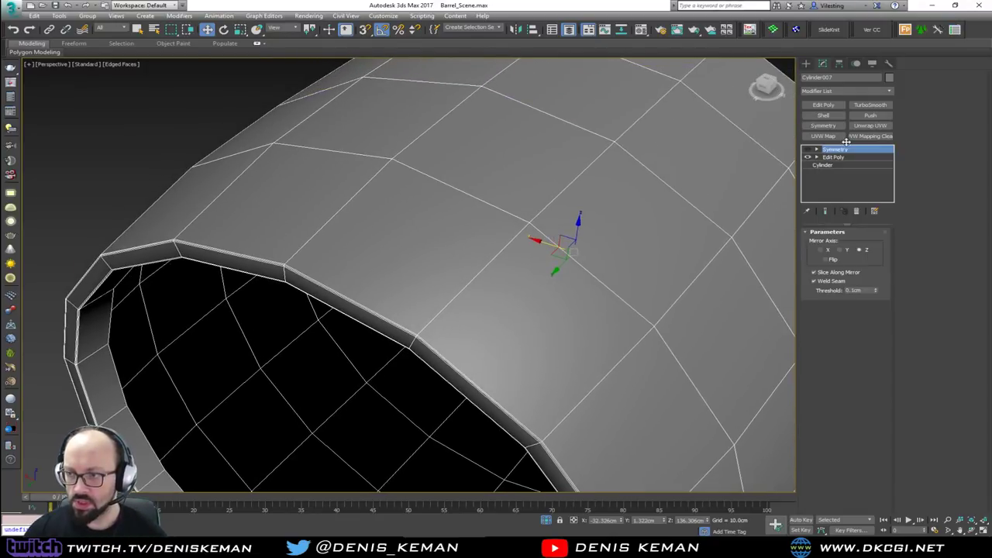
# - In Edit Poly, select the ring of lengthwise edges around the outer wall next to the rim
pyautogui.press('2')
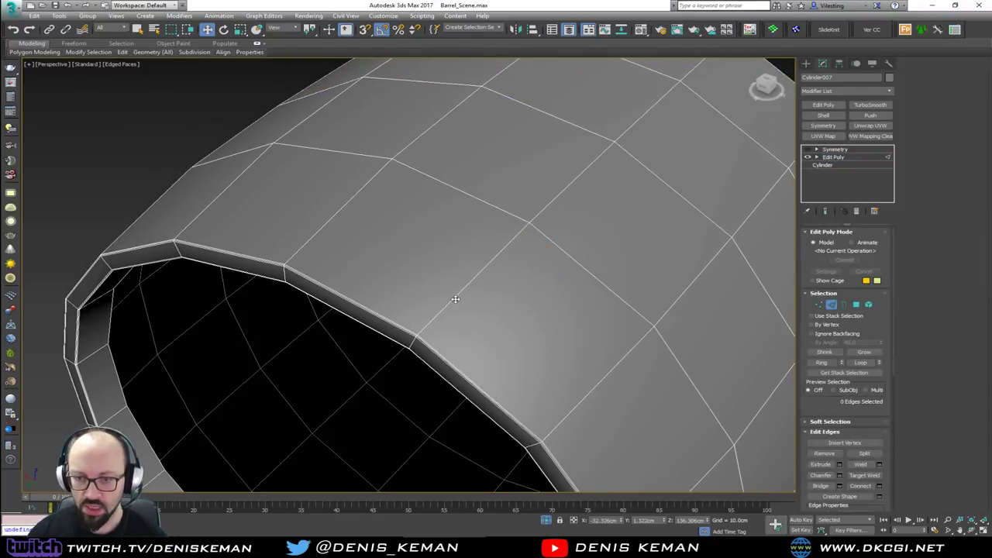
pyautogui.click(455, 299)
pyautogui.hotkey('alt', 'r')
pyautogui.scroll(-3, 454, 301)
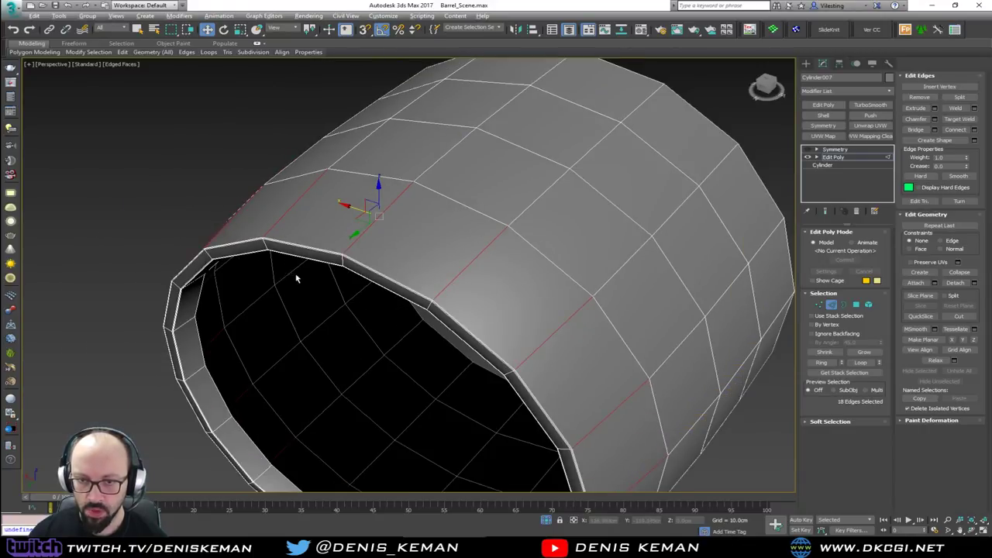
pyautogui.keyDown('alt'); pyautogui.moveTo(297, 274); pyautogui.dragTo(231, 360, button='middle'); pyautogui.keyUp('alt')
# - Select the open border on the inner side of the barrel body's rim in Edit Poly
pyautogui.press('3')
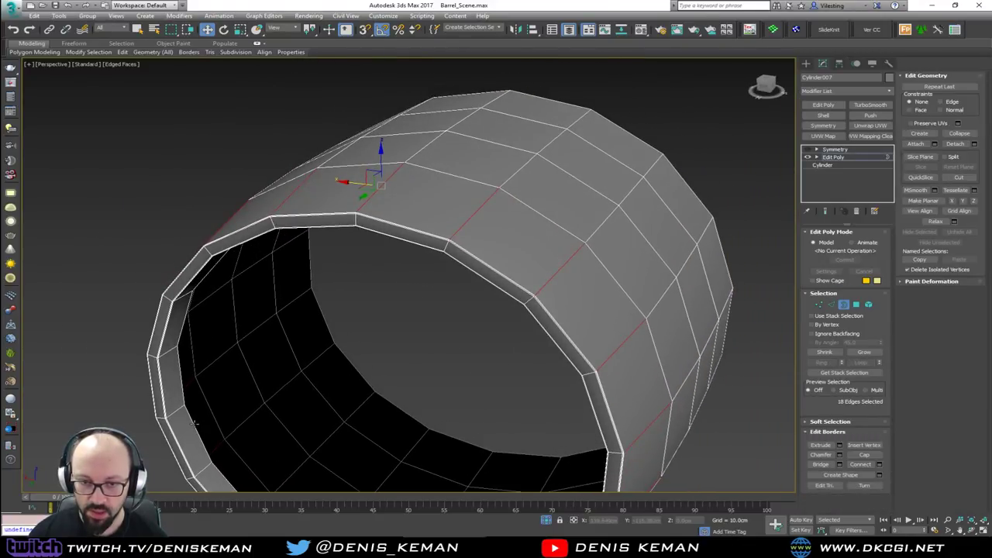
pyautogui.keyDown('alt'); pyautogui.moveTo(282, 376); pyautogui.dragTo(454, 299, button='middle'); pyautogui.keyUp('alt')
pyautogui.click(339, 317)
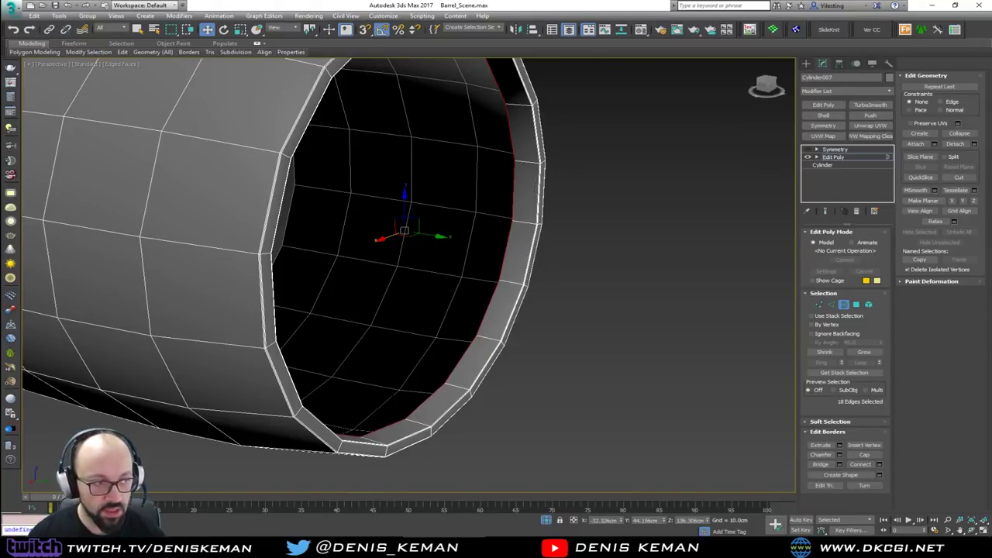
pyautogui.keyDown('alt'); pyautogui.moveTo(423, 339); pyautogui.dragTo(406, 348, button='middle'); pyautogui.keyUp('alt')
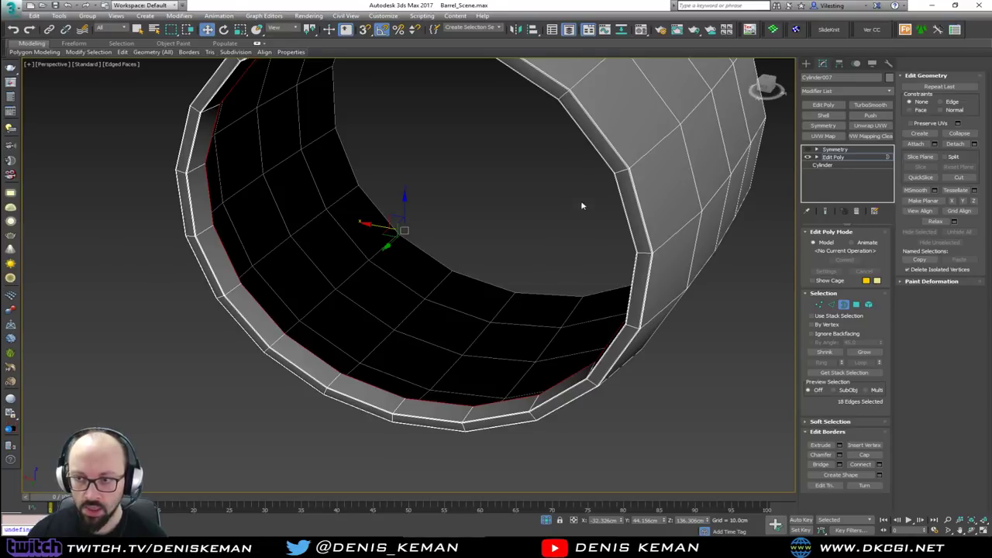
# - Convert the rim's border selection to polygons, grow it across the whole rim, and delete those polygons
pyautogui.keyDown('ctrl'); pyautogui.click(856, 305); pyautogui.keyUp('ctrl')
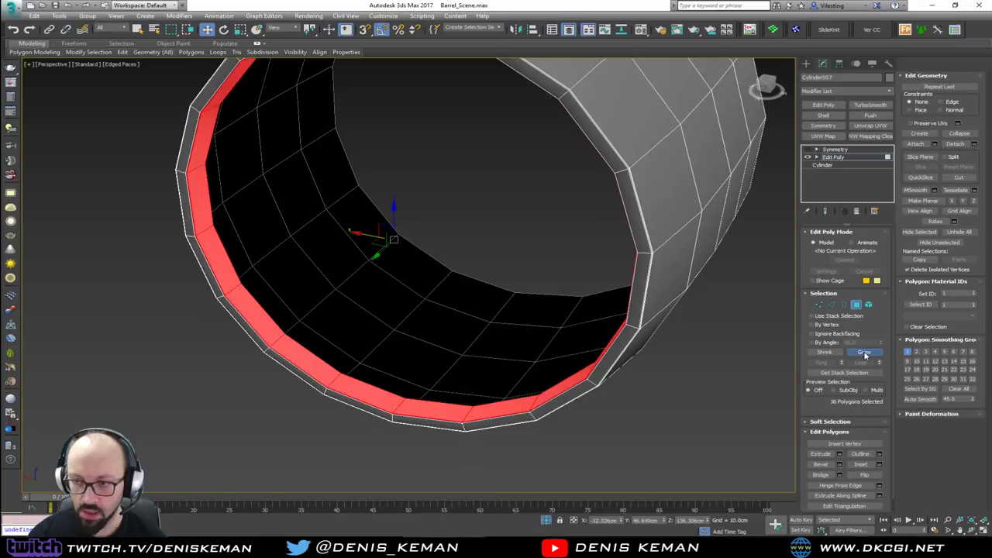
pyautogui.click(864, 354)
pyautogui.click(865, 353)
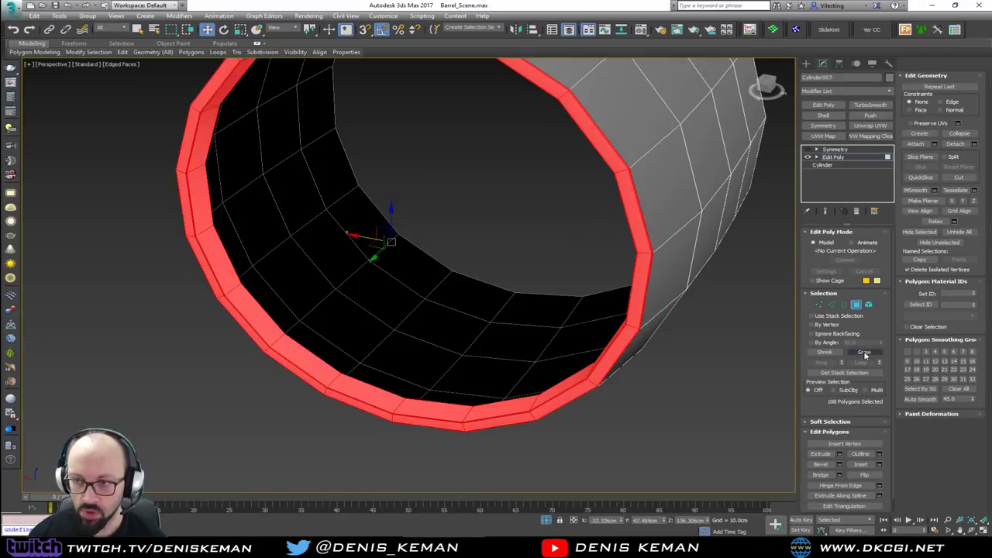
pyautogui.keyDown('alt'); pyautogui.moveTo(590, 164); pyautogui.dragTo(602, 244, button='middle'); pyautogui.keyUp('alt')
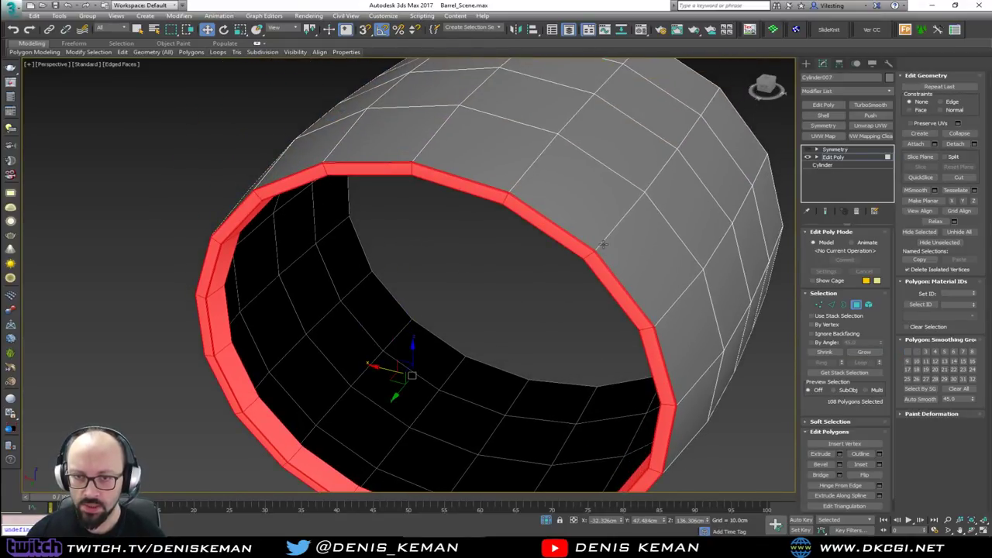
pyautogui.press('Delete')
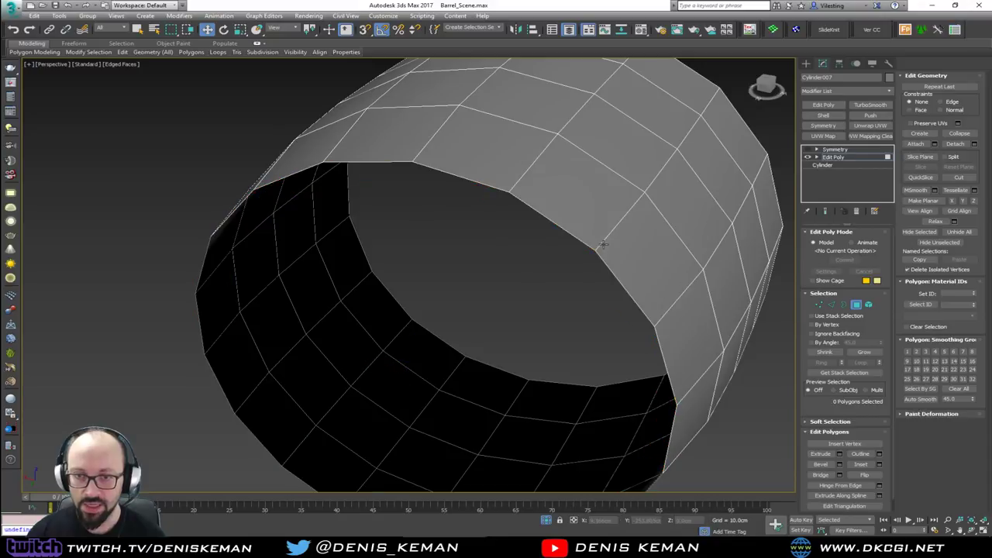
# - Add a Shell modifier above Edit Poly with inner amount 2 cm, outer amount 0 cm and Straighten Corners enabled
pyautogui.click(825, 115)
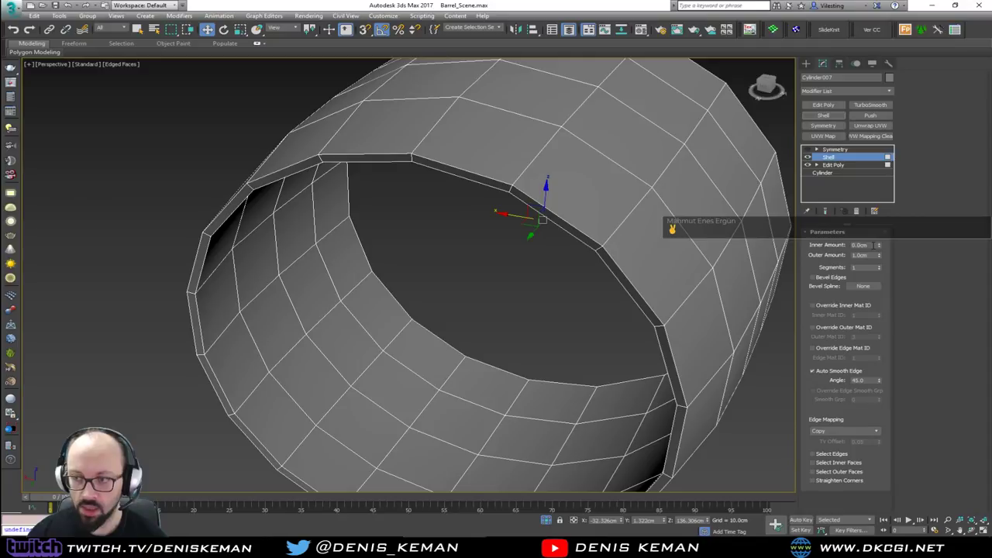
pyautogui.doubleClick(860, 245)
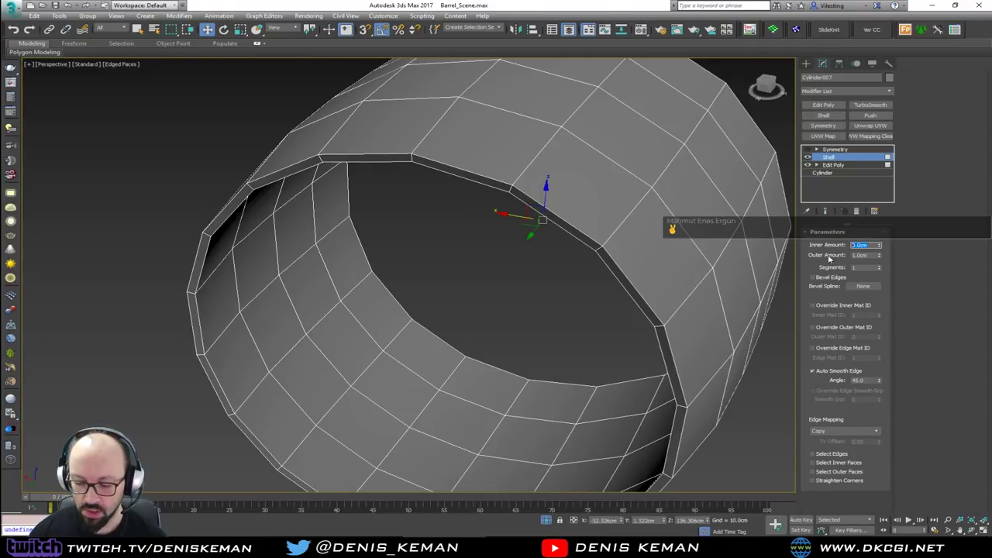
pyautogui.write('2')
pyautogui.press('Tab')
pyautogui.write('0')
pyautogui.press('Return')
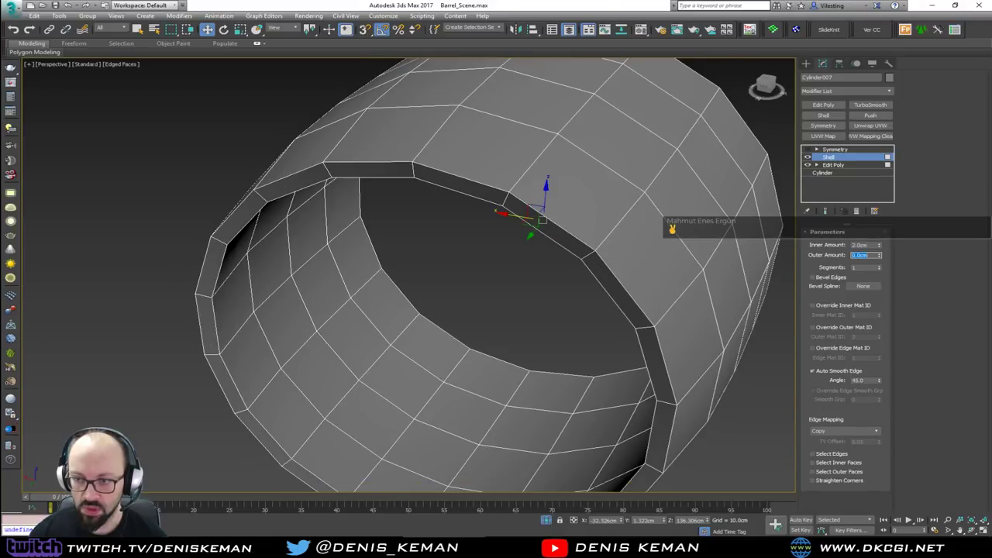
pyautogui.keyDown('alt'); pyautogui.moveTo(453, 189); pyautogui.dragTo(535, 228, button='middle'); pyautogui.keyUp('alt')
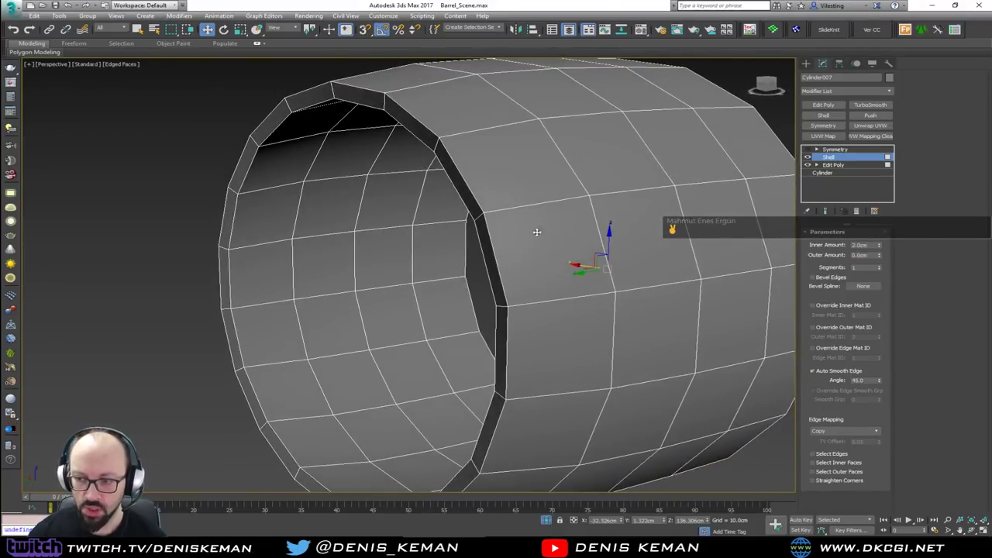
pyautogui.click(826, 481)
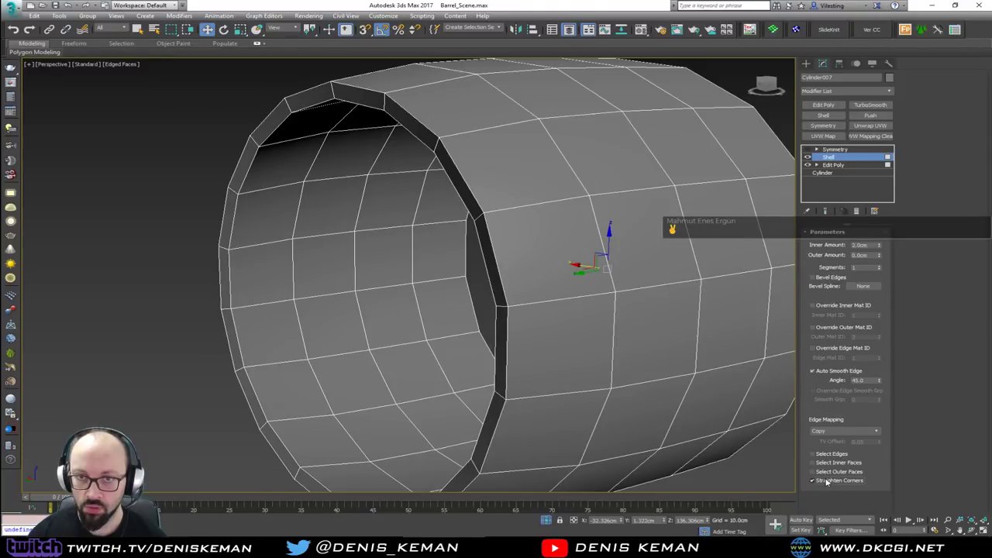
pyautogui.keyDown('alt'); pyautogui.moveTo(469, 284); pyautogui.dragTo(512, 293, button='middle'); pyautogui.keyUp('alt')
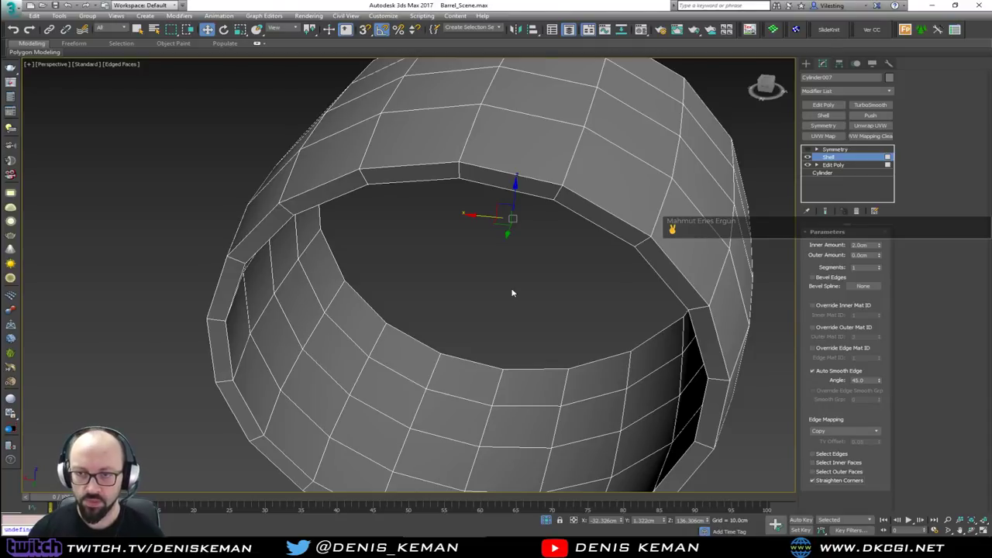
pyautogui.click(832, 165)
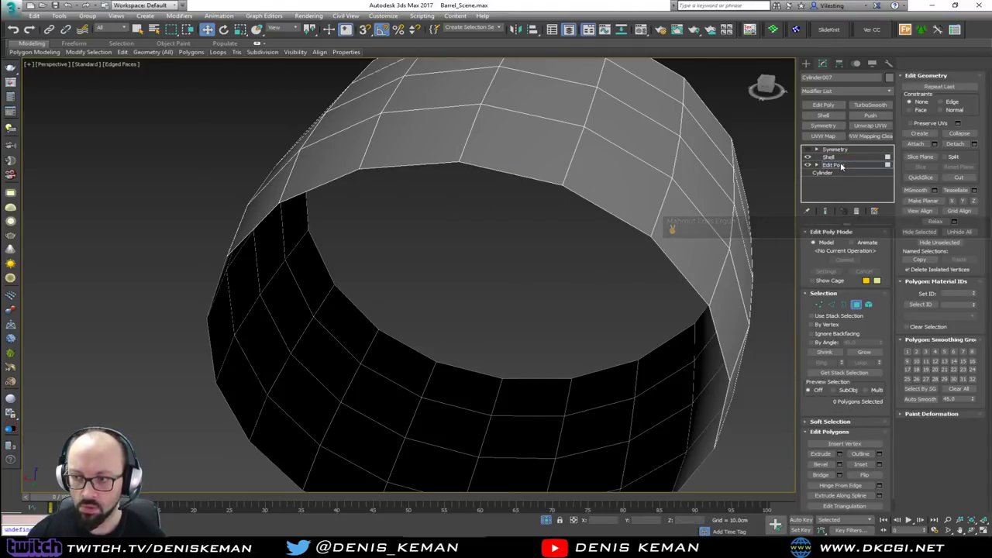
pyautogui.click(841, 158)
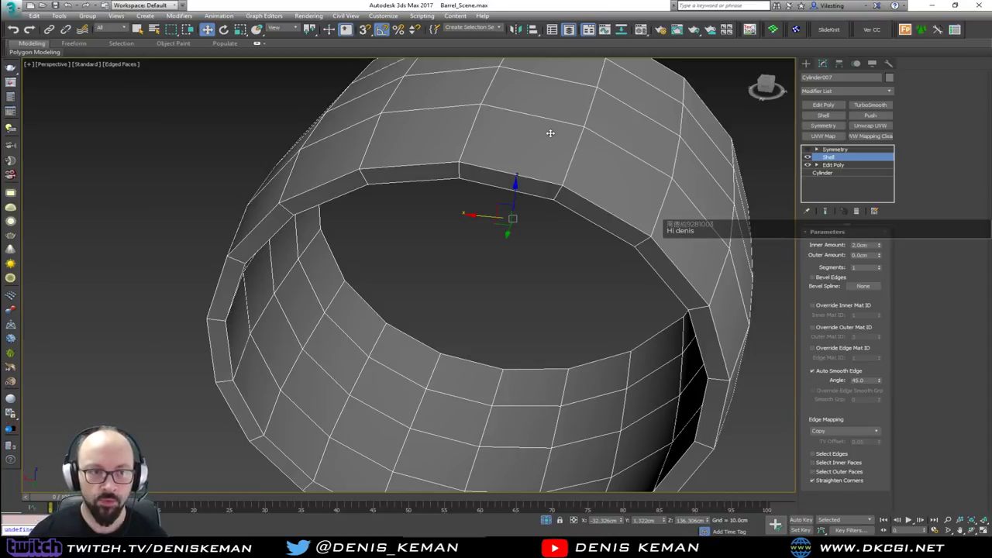
# - Add an Edit Poly modifier above Shell and select all lengthwise edges around the barrel using ring and loop selection
pyautogui.click(823, 104)
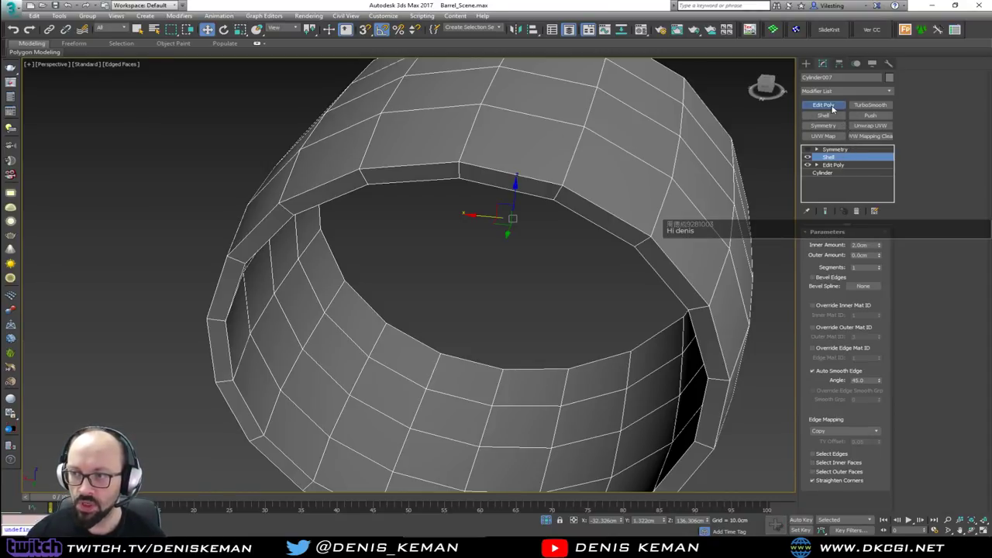
pyautogui.keyDown('alt'); pyautogui.moveTo(549, 137); pyautogui.dragTo(545, 168, button='middle'); pyautogui.keyUp('alt')
pyautogui.press('2')
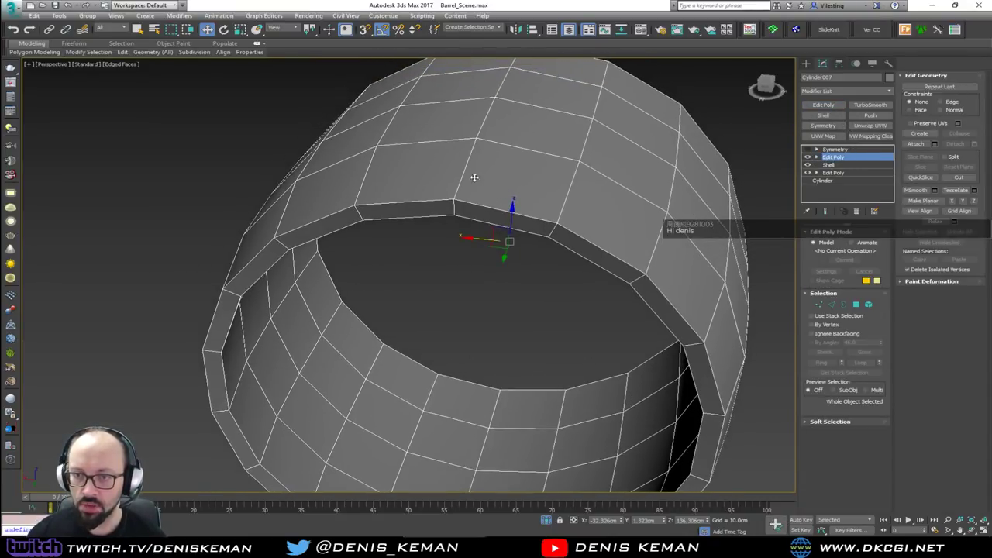
pyautogui.hotkey('alt', 'r')
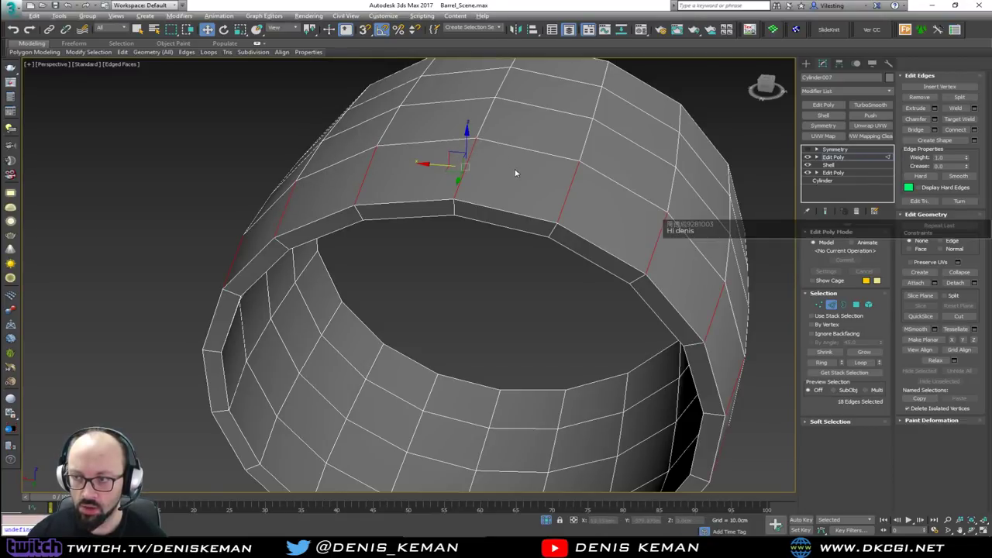
pyautogui.click(861, 363)
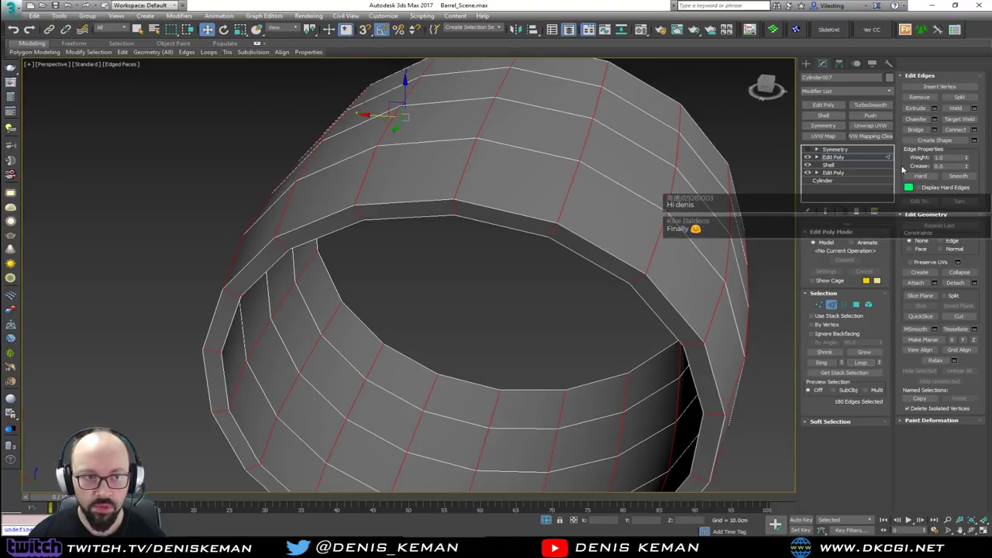
# - Try chamfering the selected lengthwise edges, including those across the rim, by 0.05 cm with the Open Chamfer option
pyautogui.click(934, 120)
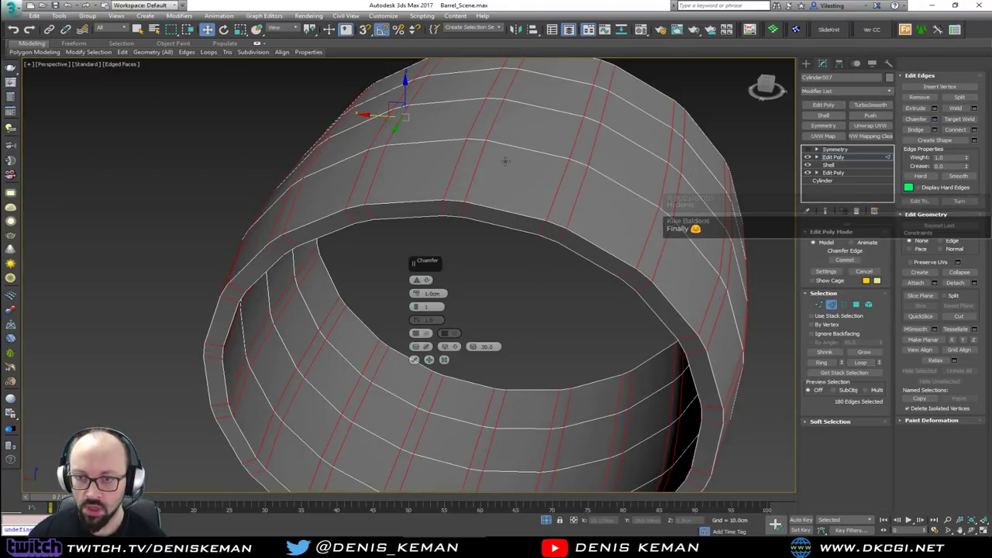
pyautogui.moveTo(505, 160); pyautogui.dragTo(492, 217, button='middle')
pyautogui.scroll(3, 492, 217)
pyautogui.doubleClick(442, 293)
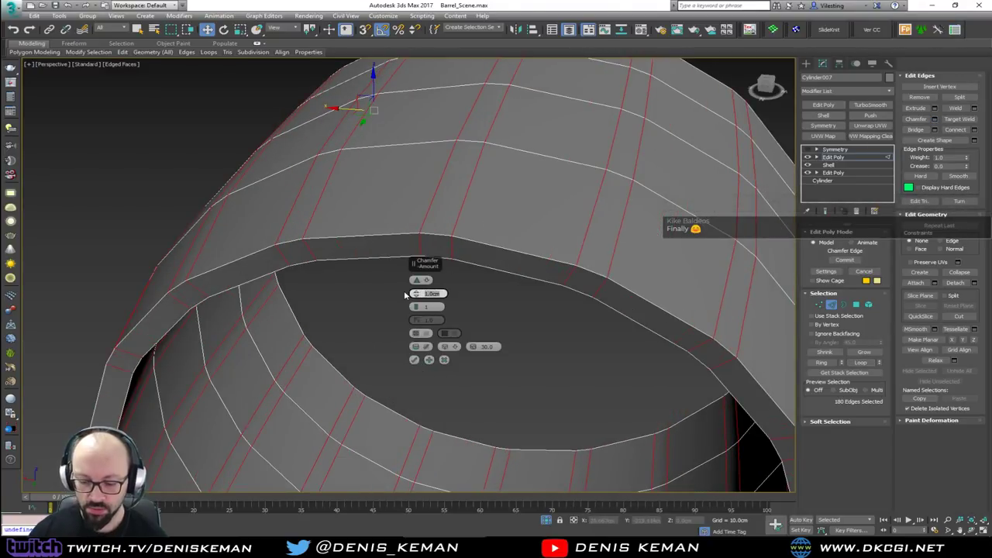
pyautogui.write('0.1')
pyautogui.press('Return')
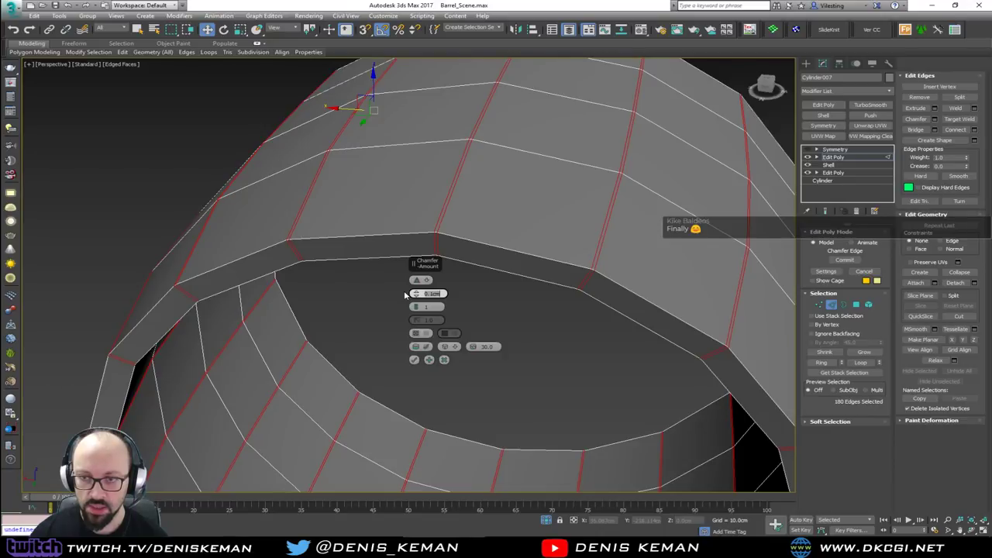
pyautogui.write('0.0')
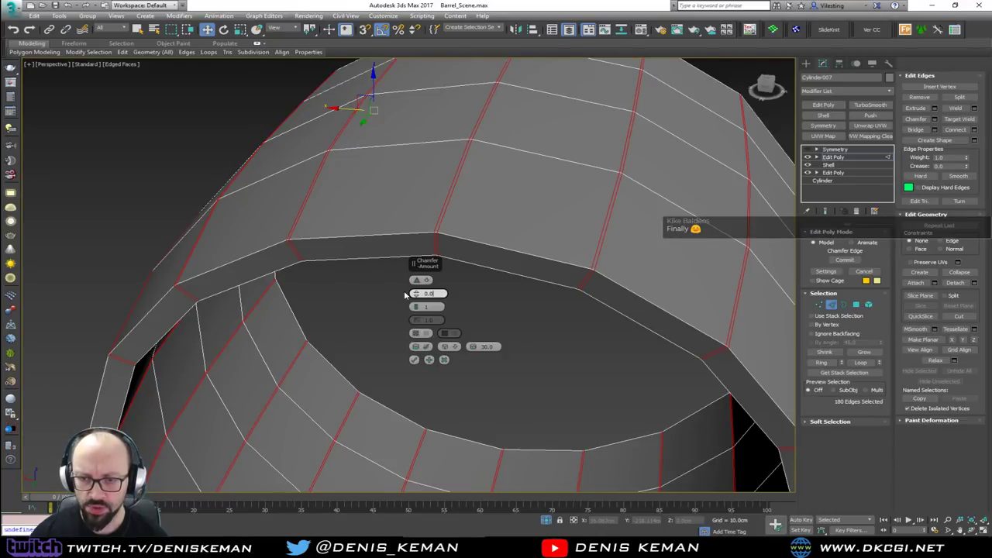
pyautogui.write('5')
pyautogui.press('Return')
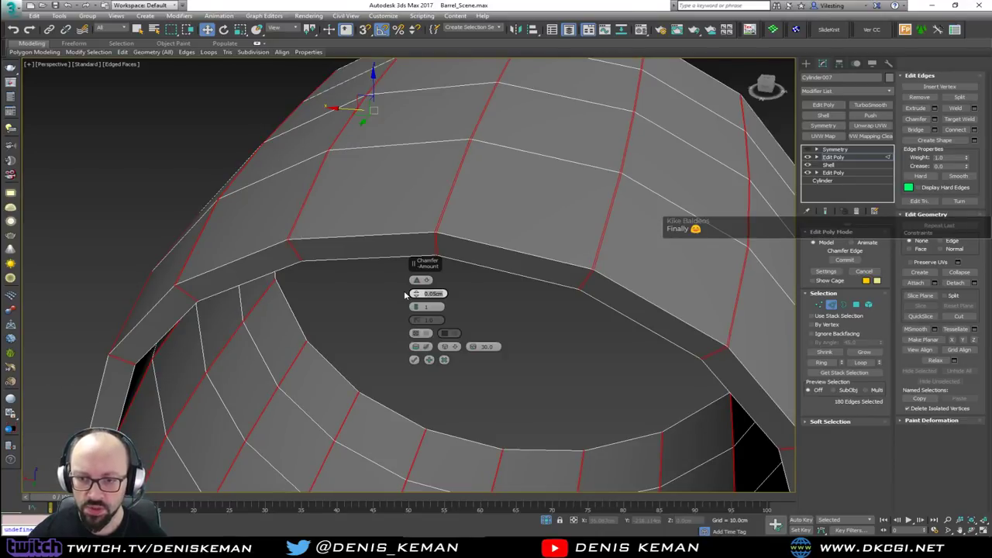
pyautogui.click(426, 335)
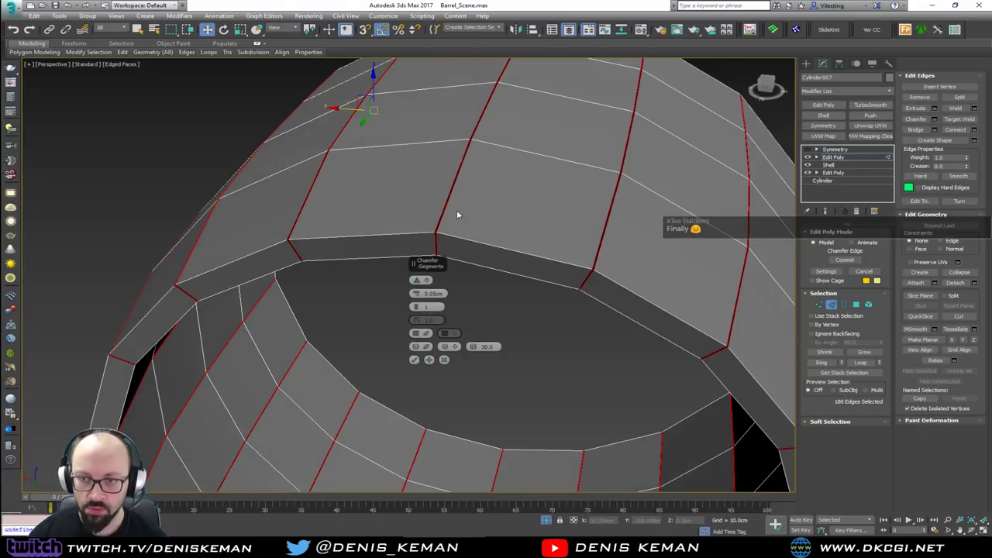
pyautogui.scroll(4, 458, 214)
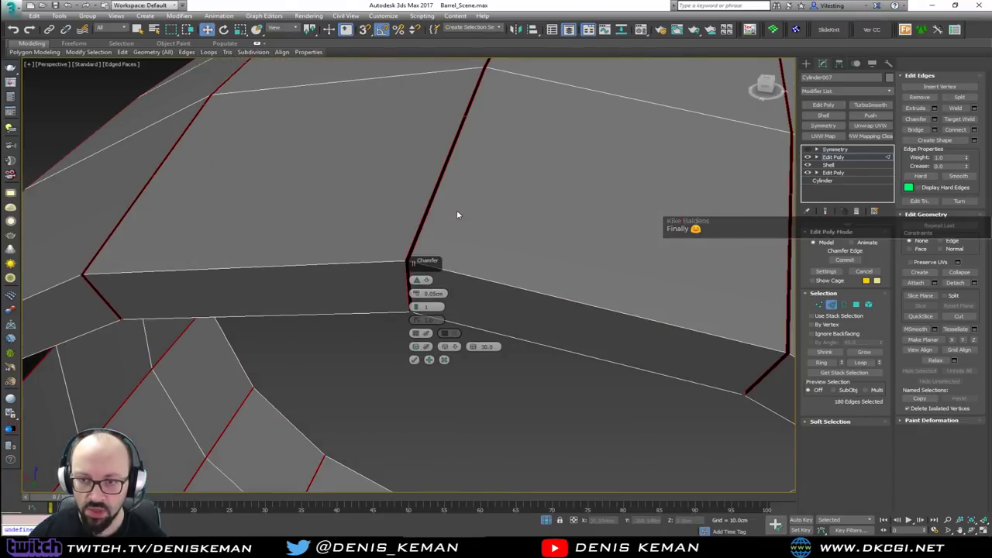
pyautogui.click(414, 361)
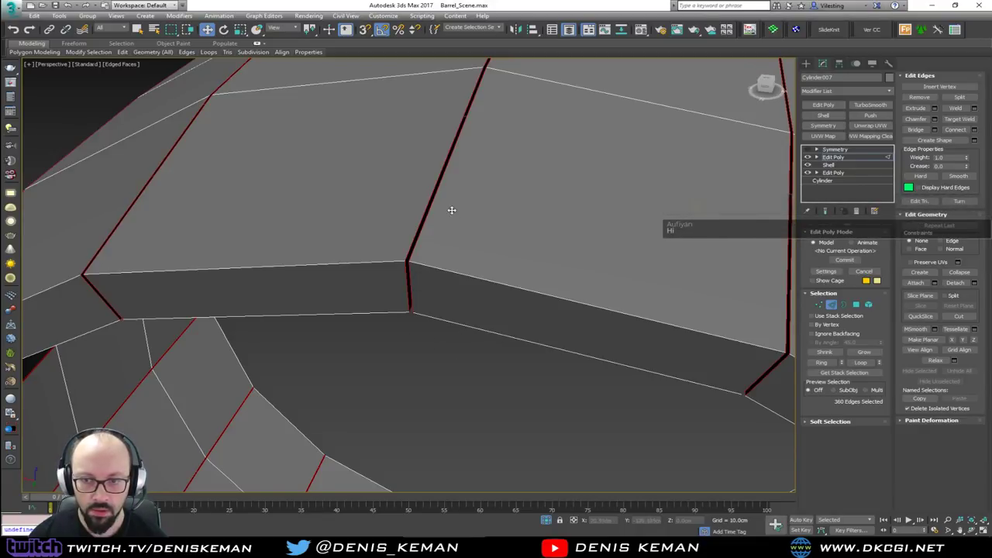
# - Undo the open chamfer on the barrel's lengthwise edges
pyautogui.scroll(-6, 449, 210)
pyautogui.keyDown('alt'); pyautogui.moveTo(425, 229); pyautogui.dragTo(419, 186, button='middle'); pyautogui.keyUp('alt')
pyautogui.hotkey('ctrl', 'z')
pyautogui.hotkey('ctrl', 'z')
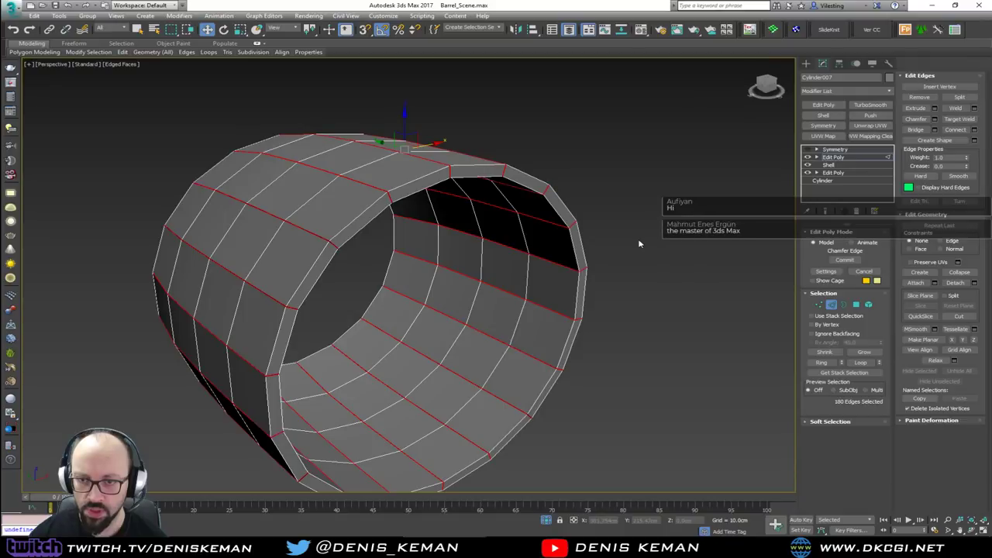
pyautogui.scroll(4, 334, 240)
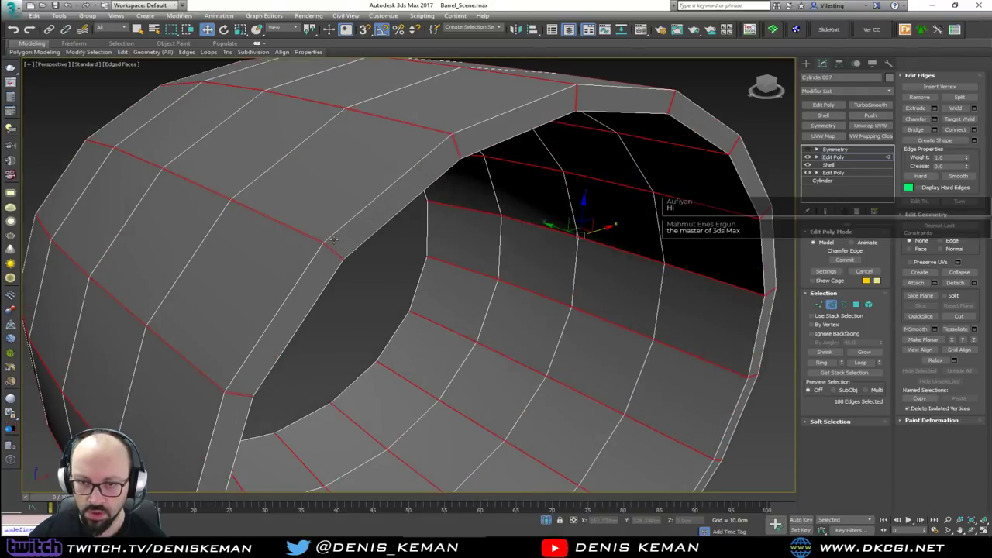
pyautogui.hotkey('ctrl', 'z')
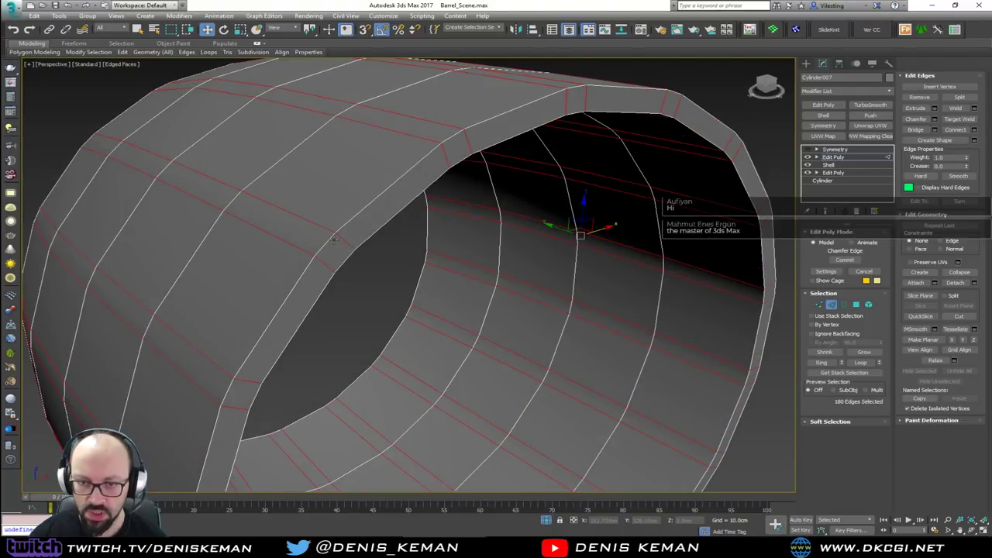
pyautogui.hotkey('ctrl', 'z')
# - Select the ring of short edges across the rim and delete the faces joining the inner and outer walls
pyautogui.click(334, 252)
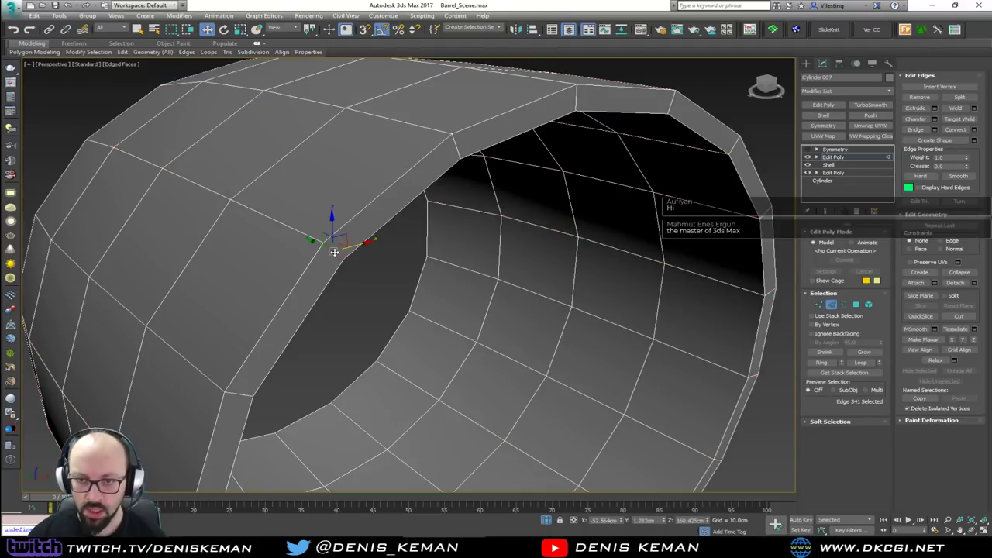
pyautogui.hotkey('alt', 'r')
pyautogui.press('Delete')
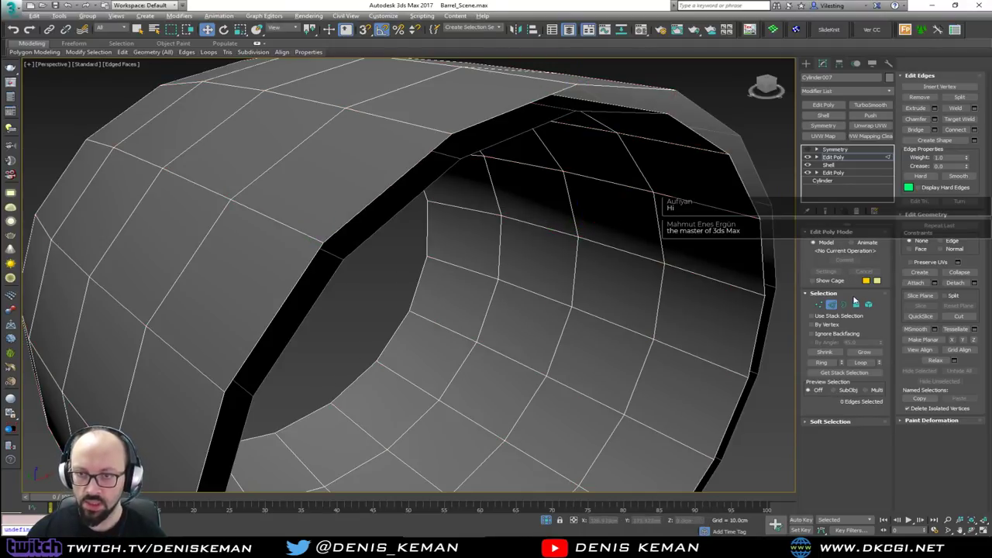
# - Select all lengthwise edges around the barrel using ring and loop selection and open-chamfer them by 0.05 cm with 1 segment
pyautogui.click(389, 120)
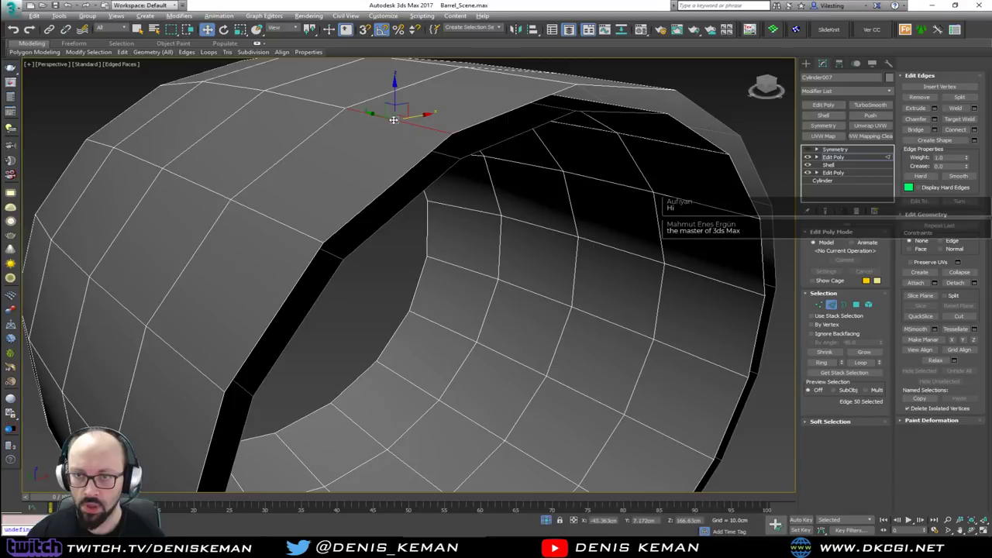
pyautogui.click(860, 362)
pyautogui.click(861, 363)
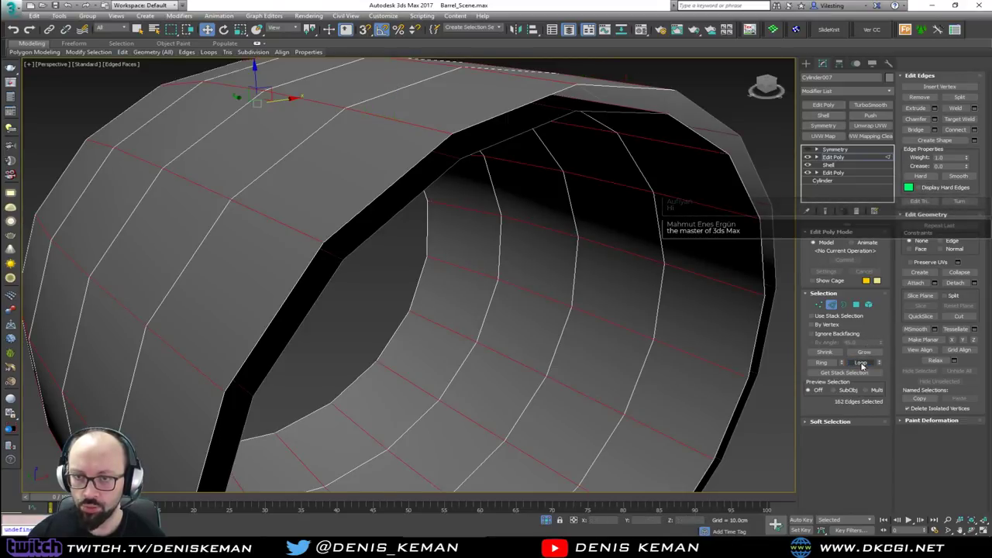
pyautogui.click(934, 118)
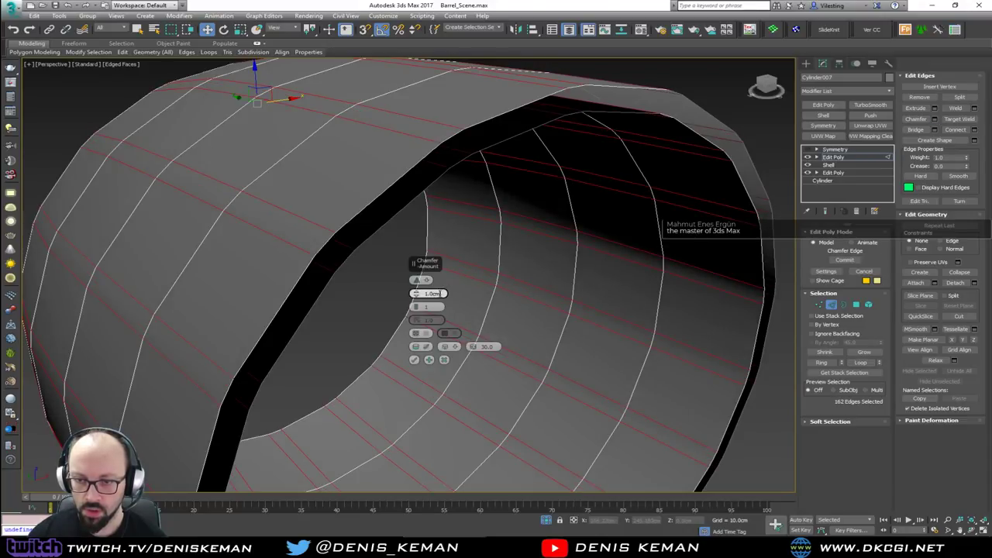
pyautogui.moveTo(441, 293); pyautogui.dragTo(395, 296)
pyautogui.write('0.05')
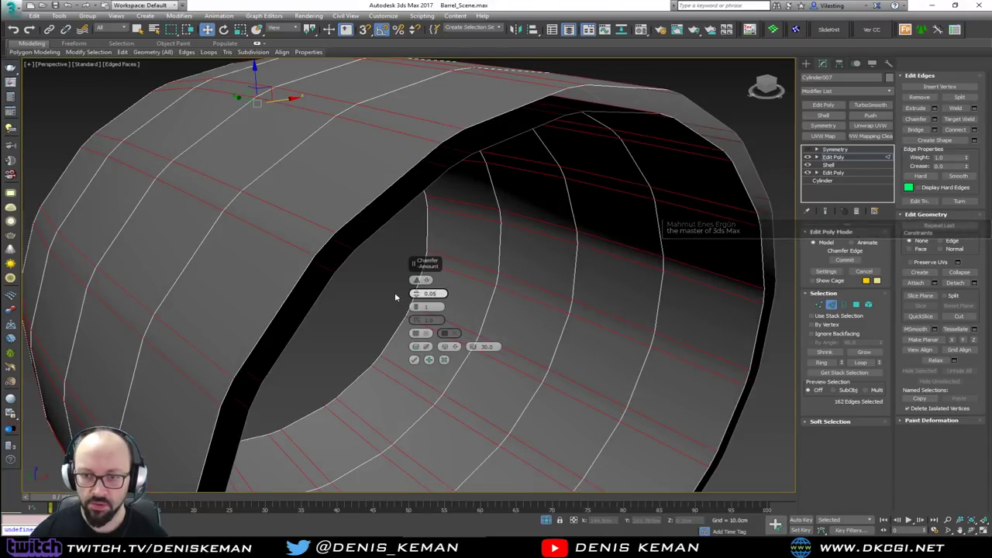
pyautogui.press('Return')
pyautogui.click(423, 307)
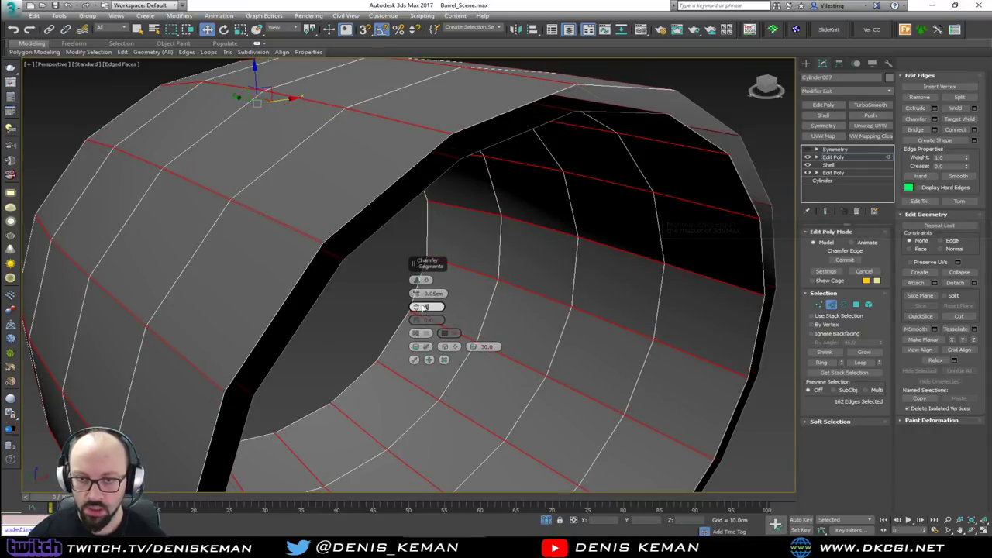
pyautogui.write('1')
pyautogui.press('Return')
pyautogui.click(421, 333)
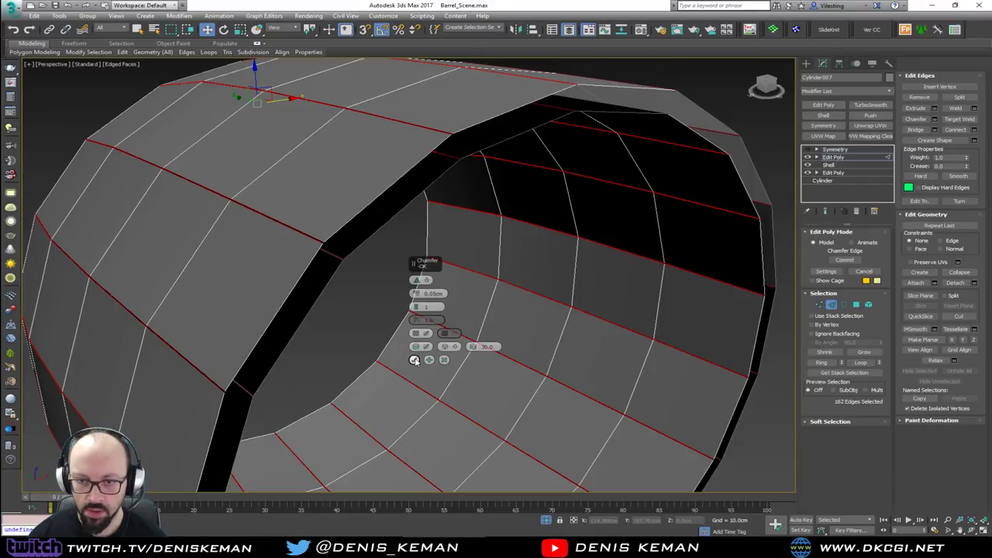
pyautogui.click(414, 360)
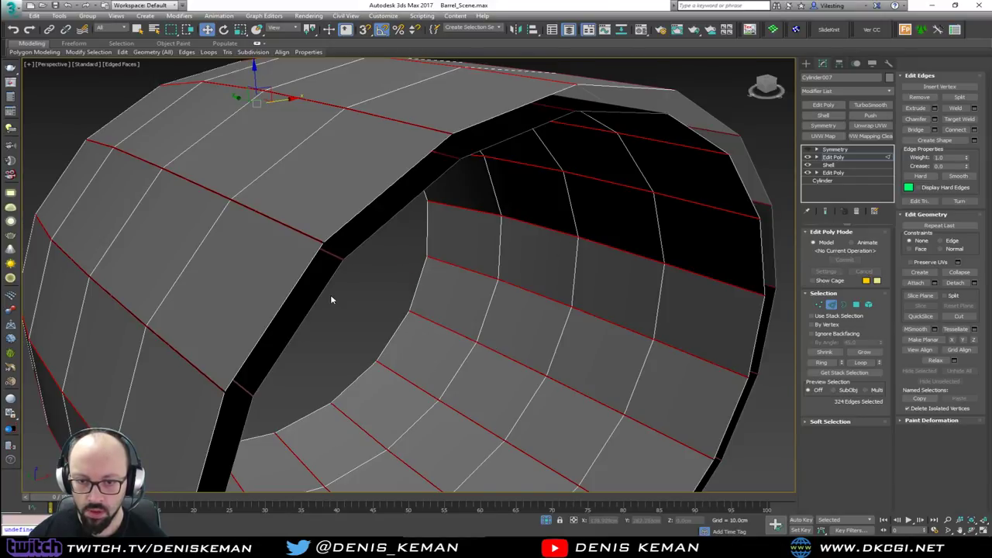
# - Select the open border of one upper stave and cap it
pyautogui.press('3')
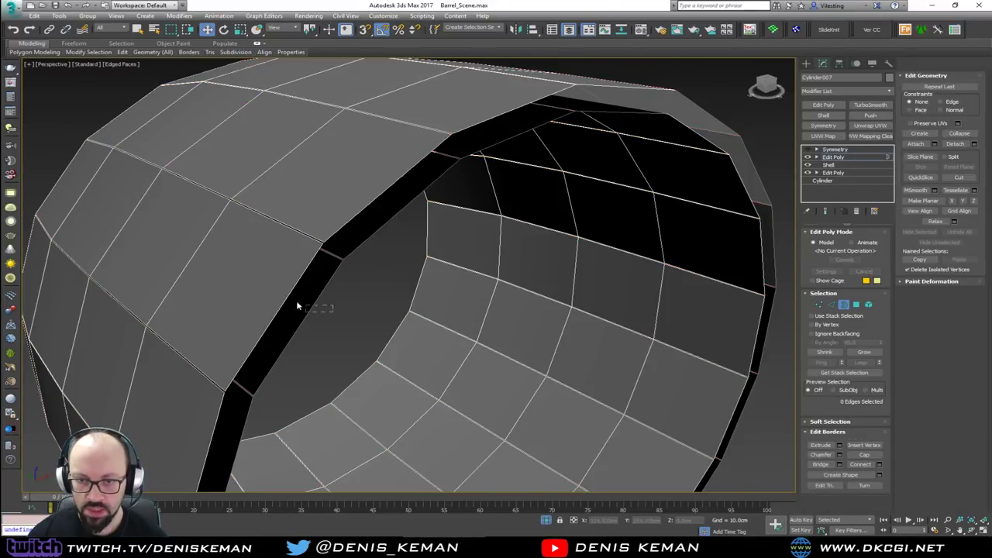
pyautogui.click(284, 300)
pyautogui.click(863, 455)
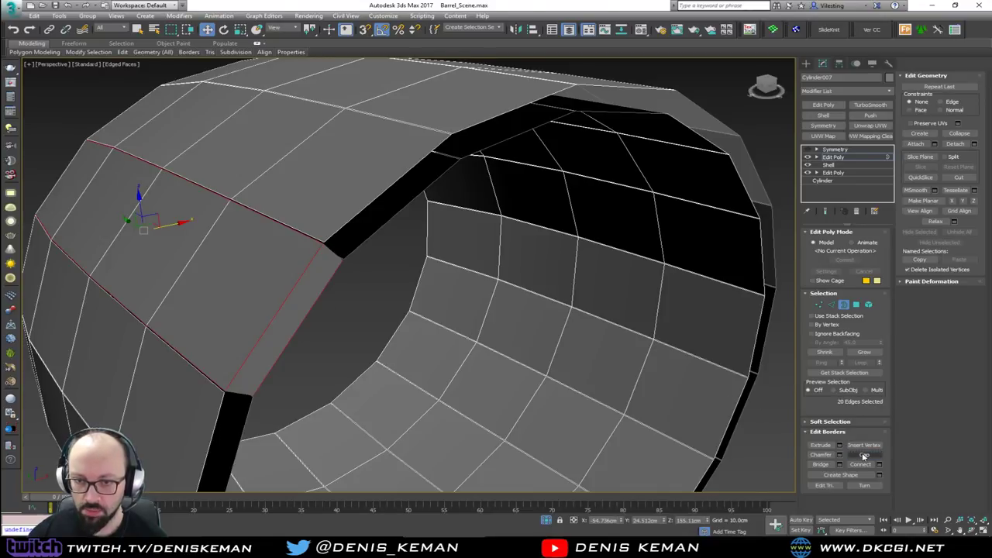
pyautogui.keyDown('alt'); pyautogui.moveTo(341, 325); pyautogui.dragTo(351, 319, button='middle'); pyautogui.keyUp('alt')
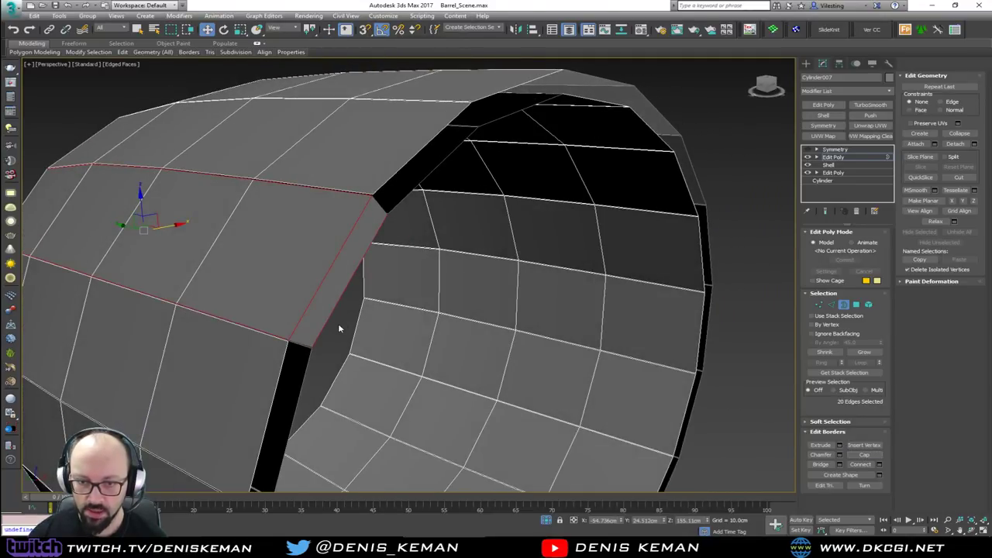
# - Examine the split staves and both ends of the barrel shell from several angles
pyautogui.press('1')
pyautogui.keyDown('alt'); pyautogui.moveTo(294, 331); pyautogui.dragTo(295, 313, button='middle'); pyautogui.keyUp('alt')
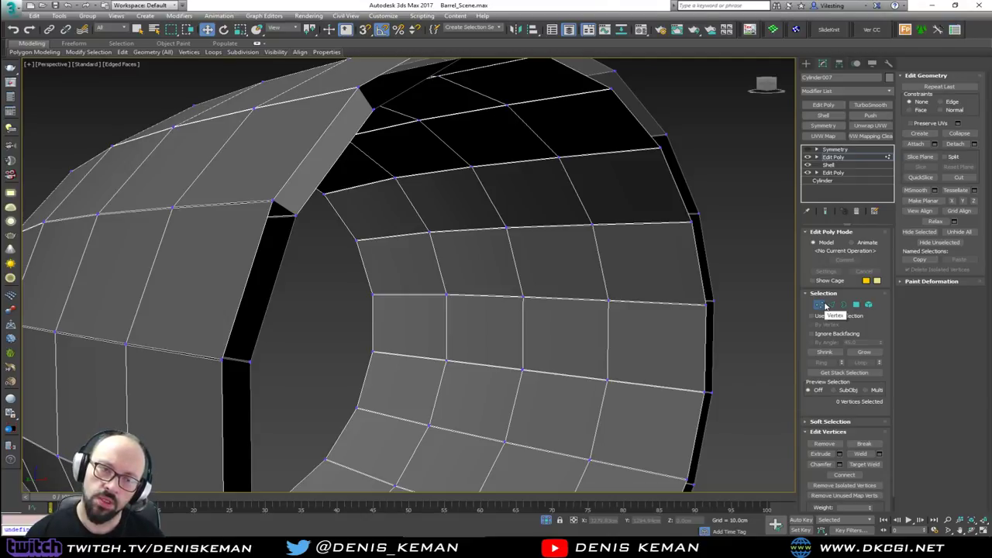
pyautogui.keyDown('alt'); pyautogui.moveTo(382, 230); pyautogui.dragTo(525, 256, button='middle'); pyautogui.keyUp('alt')
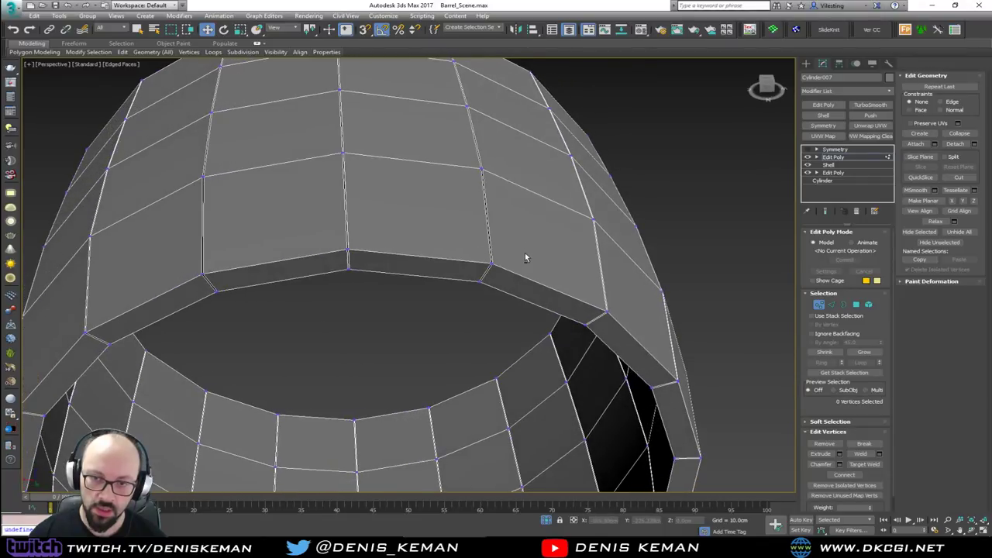
pyautogui.scroll(-3, 432, 181)
pyautogui.scroll(-3, 414, 225)
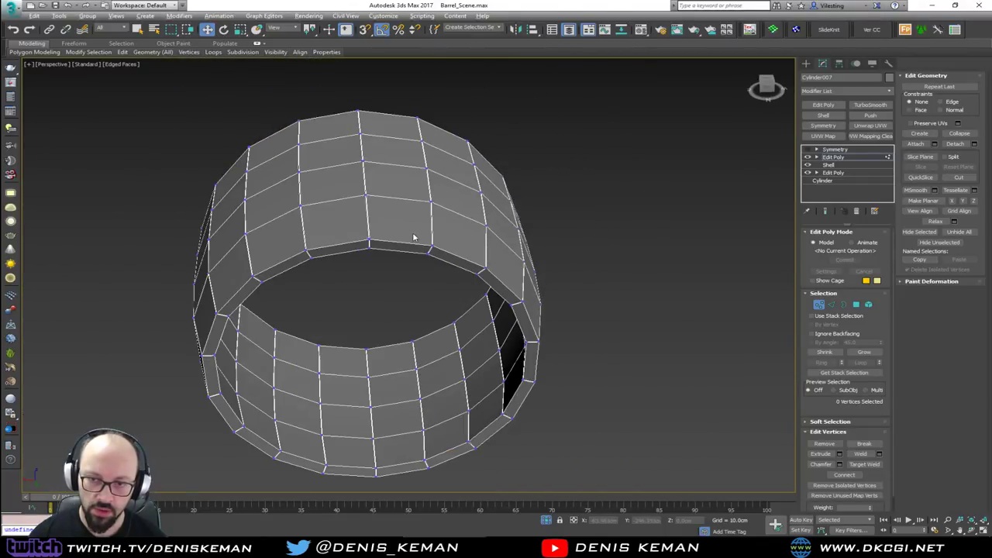
pyautogui.moveTo(413, 237)
pyautogui.keyDown('alt'); pyautogui.mouseDown(button='middle')
pyautogui.moveTo(407, 210)
pyautogui.moveTo(221, 221)
pyautogui.moveTo(328, 237)
pyautogui.moveTo(418, 235)
pyautogui.mouseUp(button='middle'); pyautogui.keyUp('alt')
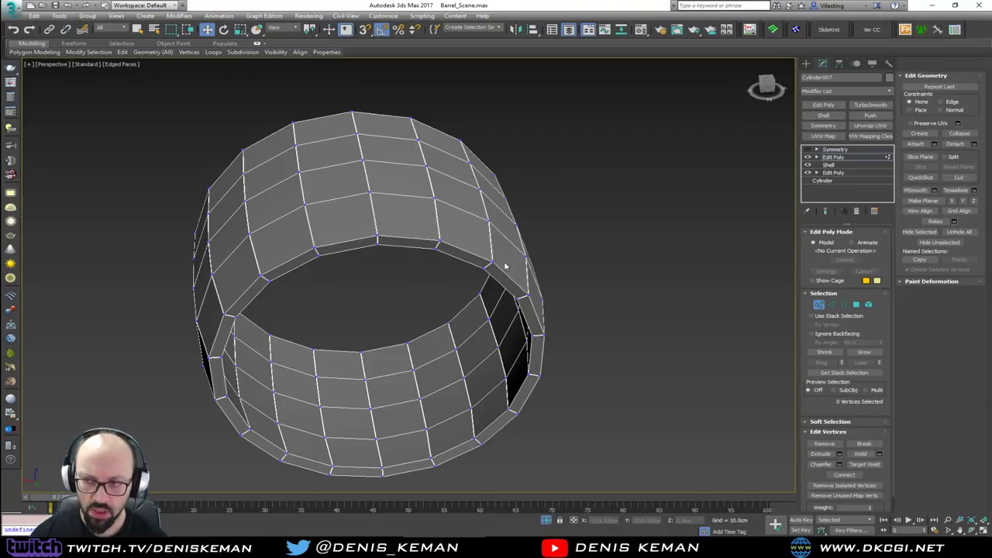
pyautogui.keyDown('alt'); pyautogui.moveTo(507, 271); pyautogui.dragTo(488, 253, button='middle'); pyautogui.keyUp('alt')
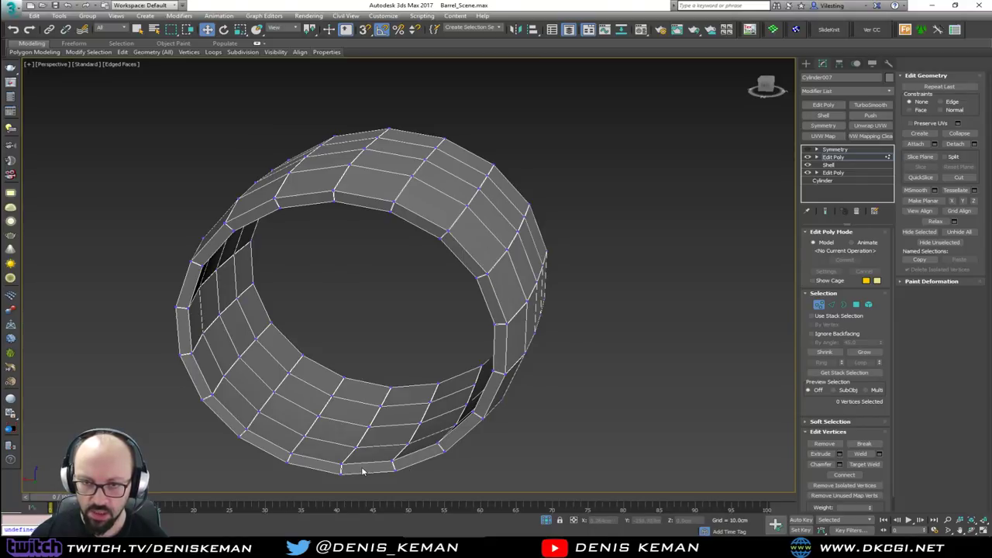
pyautogui.keyDown('alt'); pyautogui.moveTo(362, 471); pyautogui.dragTo(378, 462, button='middle'); pyautogui.keyUp('alt')
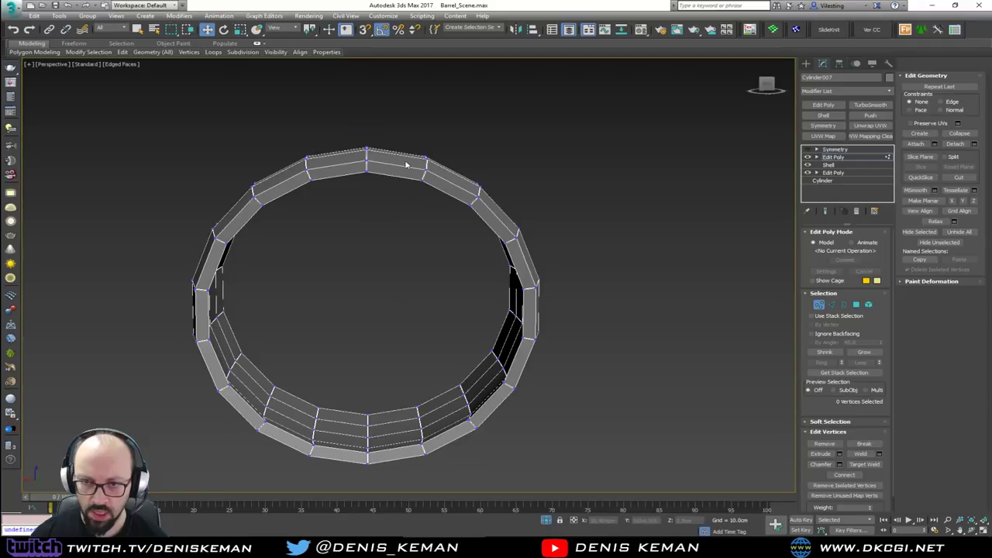
pyautogui.keyDown('alt'); pyautogui.moveTo(405, 163); pyautogui.dragTo(392, 175, button='middle'); pyautogui.keyUp('alt')
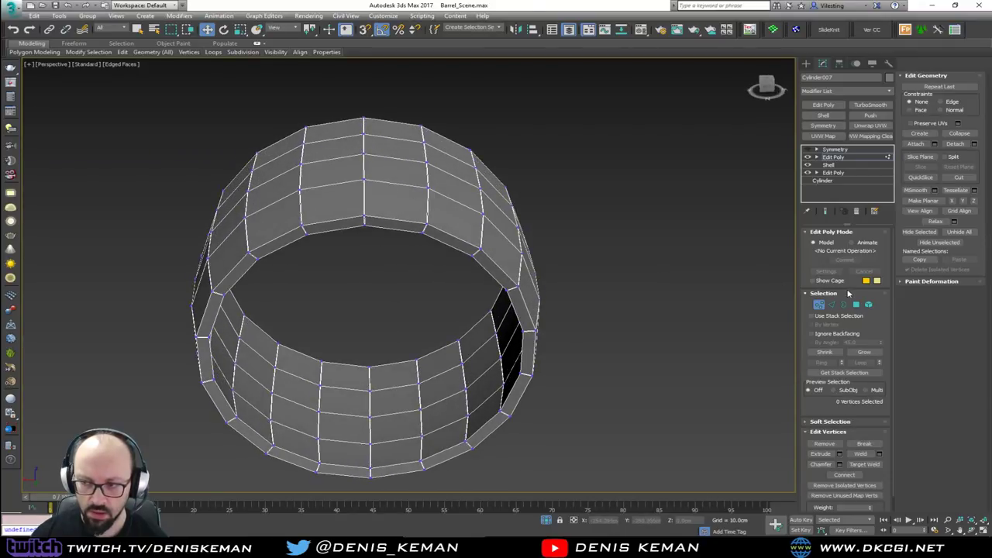
# - Select one upper stave as an element and detach it as the separate object Object022
pyautogui.click(868, 305)
pyautogui.click(390, 206)
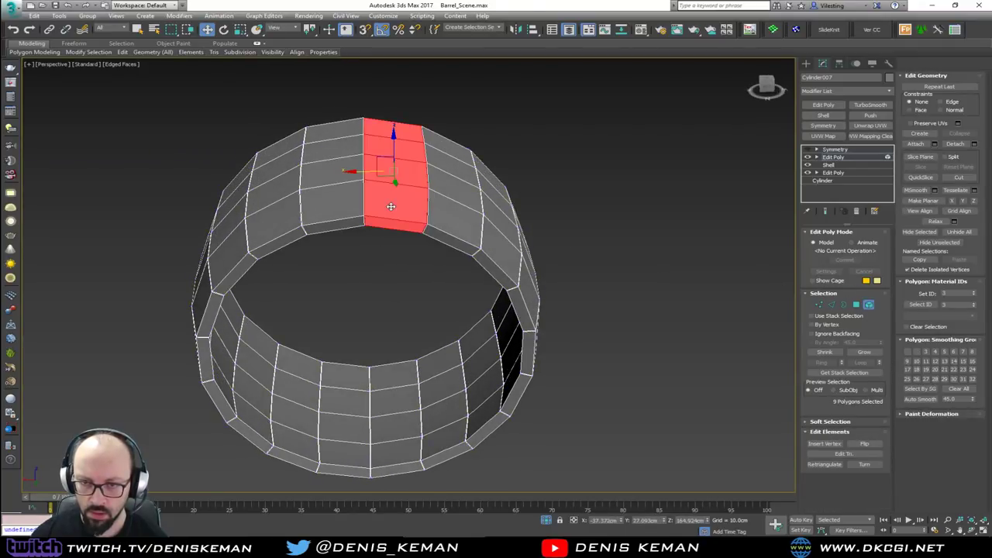
pyautogui.moveTo(391, 206)
pyautogui.keyDown('alt'); pyautogui.mouseDown(button='middle')
pyautogui.moveTo(421, 195)
pyautogui.moveTo(410, 180)
pyautogui.moveTo(386, 197)
pyautogui.mouseUp(button='middle'); pyautogui.keyUp('alt')
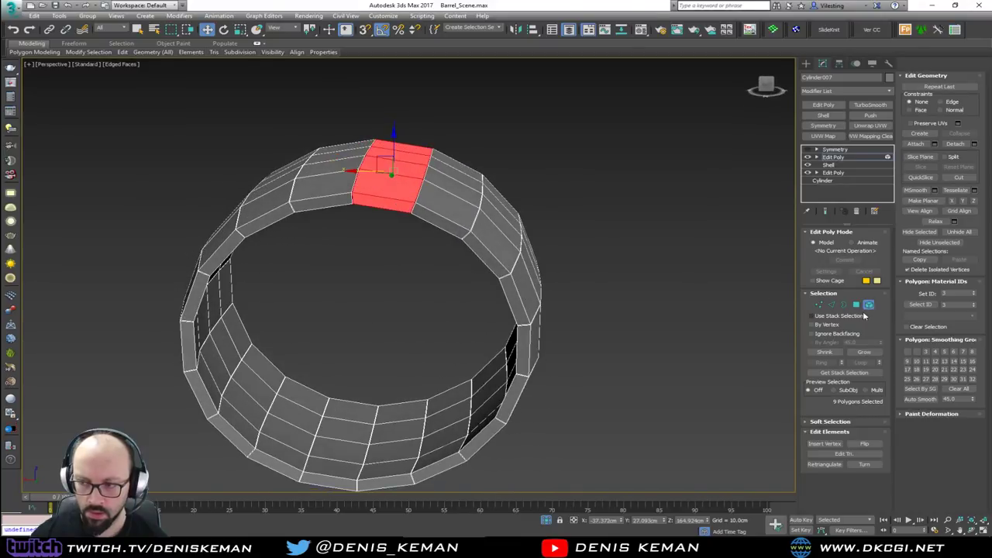
pyautogui.click(866, 306)
pyautogui.moveTo(613, 226)
pyautogui.keyDown('alt'); pyautogui.mouseDown(button='middle')
pyautogui.moveTo(628, 235)
pyautogui.moveTo(652, 227)
pyautogui.moveTo(616, 231)
pyautogui.mouseUp(button='middle'); pyautogui.keyUp('alt')
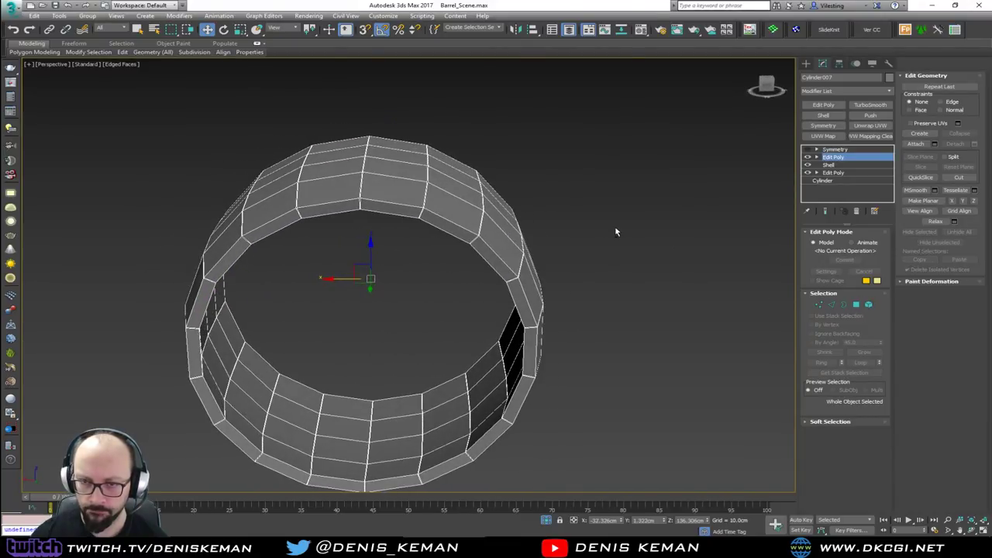
pyautogui.click(869, 305)
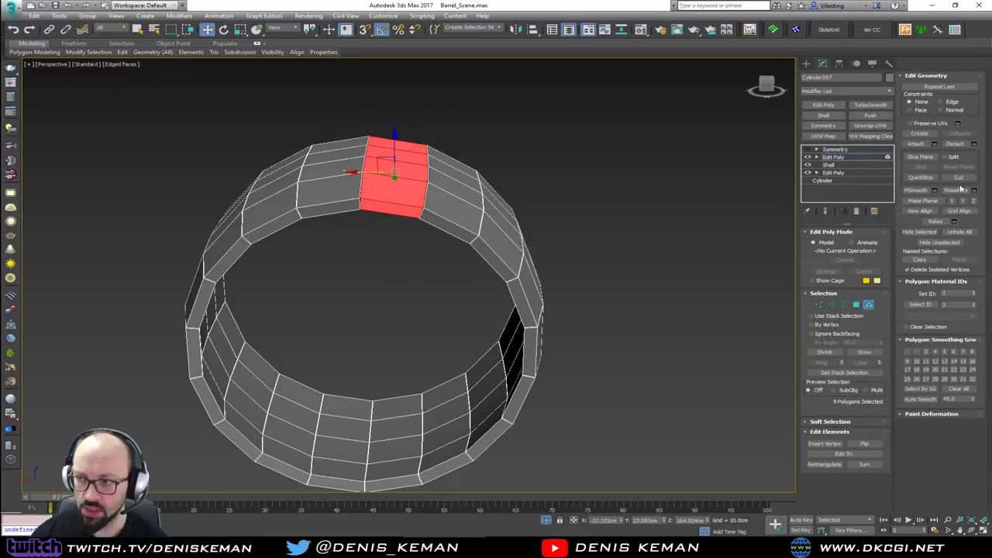
pyautogui.click(974, 145)
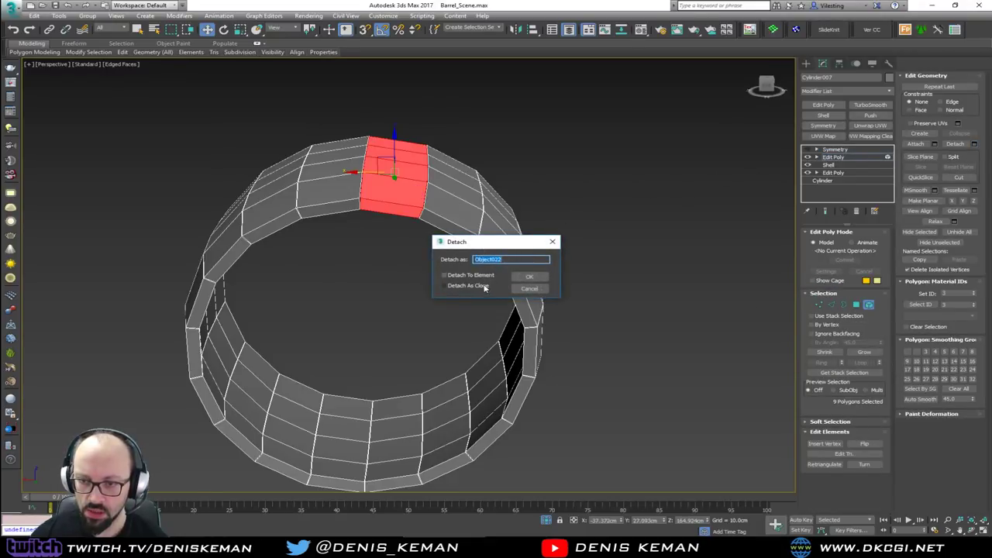
pyautogui.click(527, 277)
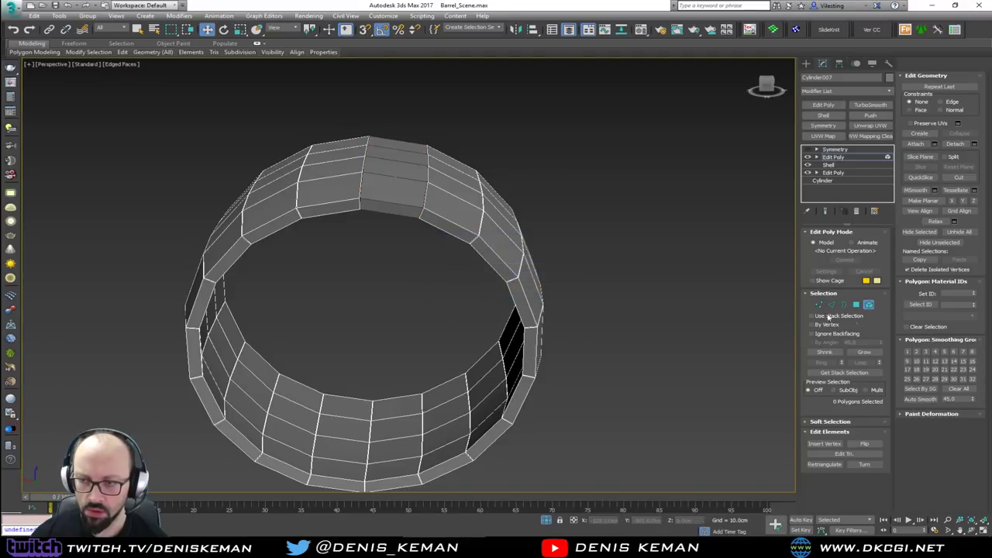
# - Select the detached stave, activate the Rotate tool and open the Windows Calculator
pyautogui.click(869, 305)
pyautogui.click(394, 196)
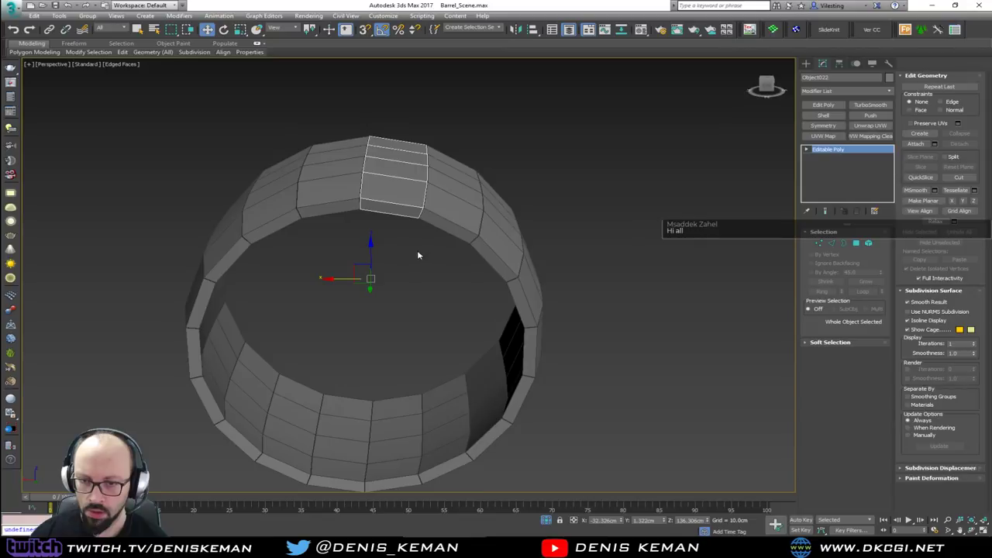
pyautogui.press('e')
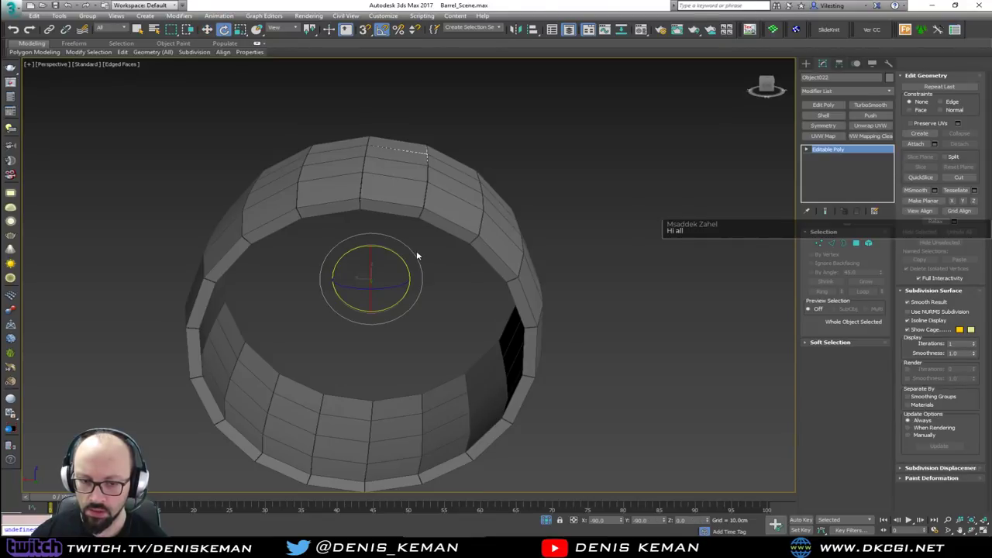
pyautogui.press('super')
pyautogui.write('cal')
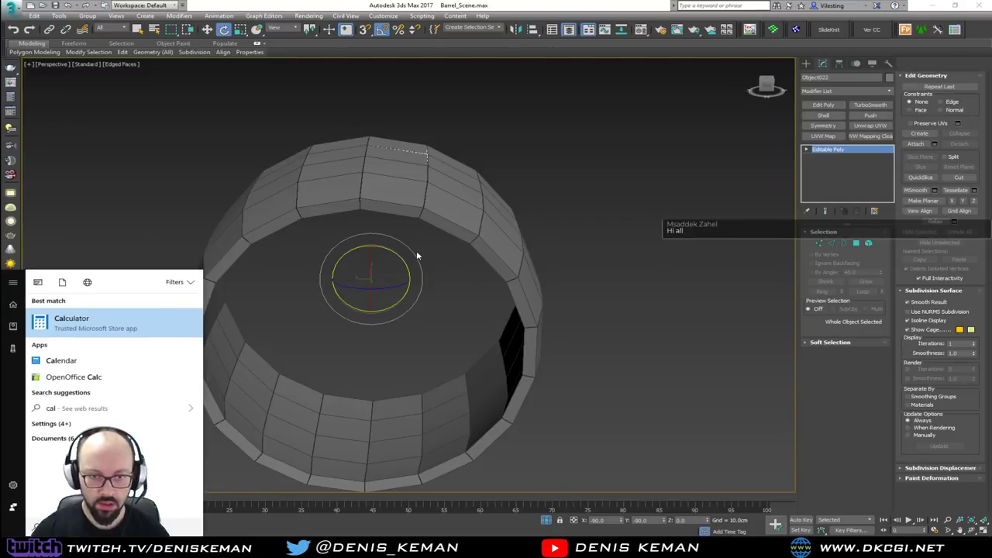
pyautogui.press('Return')
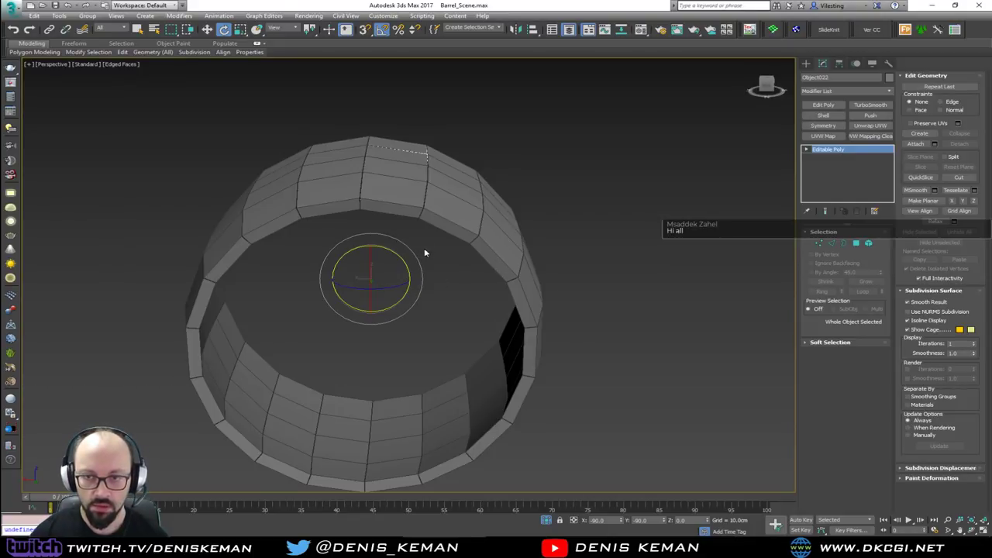
# - Rotate-clone the detached stave around the barrel's axis in 20-degree steps, making 17 instances
pyautogui.keyDown('alt'); pyautogui.moveTo(426, 252); pyautogui.dragTo(420, 246, button='middle'); pyautogui.keyUp('alt')
pyautogui.moveTo(406, 268); pyautogui.dragTo(416, 277)
pyautogui.doubleClick(502, 277)
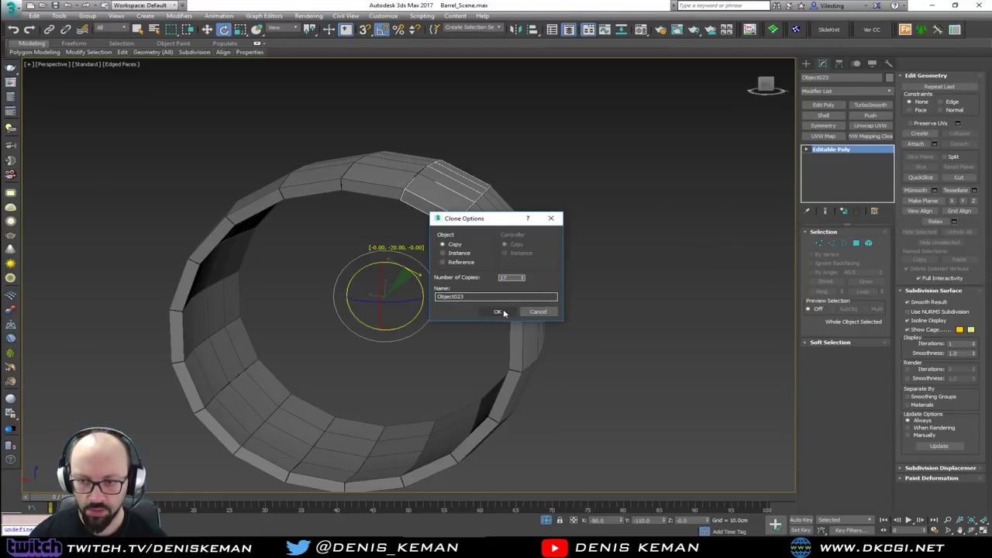
pyautogui.click(443, 253)
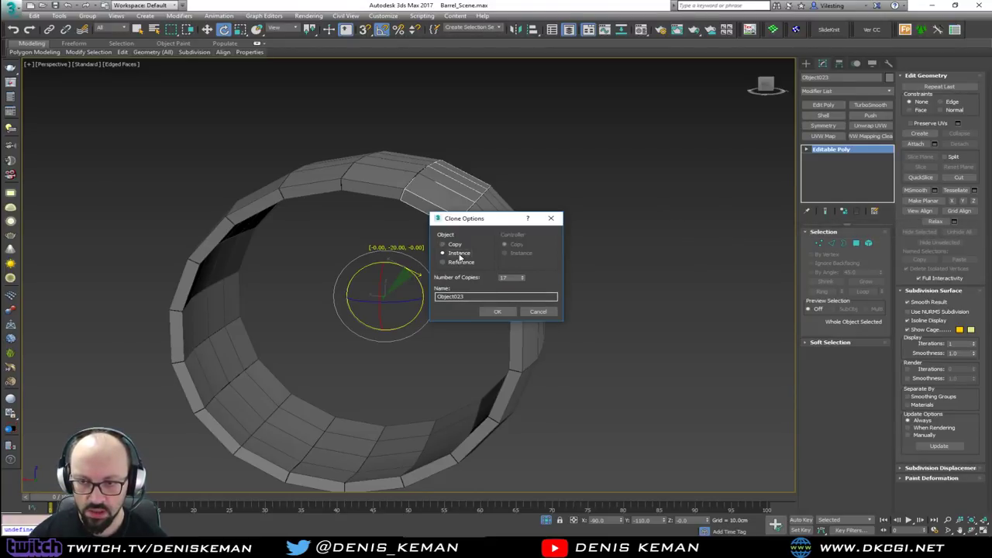
pyautogui.click(500, 311)
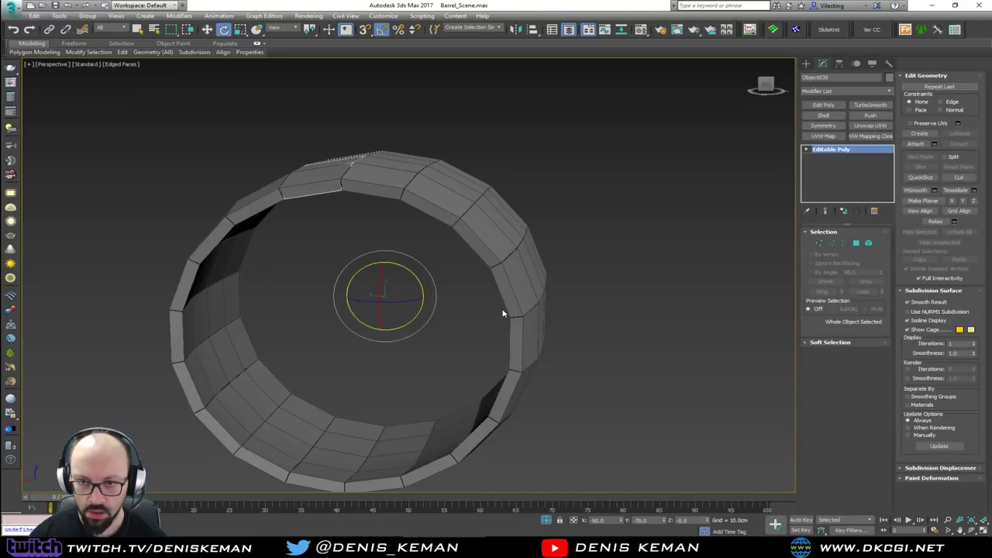
# - Select the original barrel shell and move it sideways, clear of the ring of stave instances
pyautogui.click(544, 224)
pyautogui.click(393, 186)
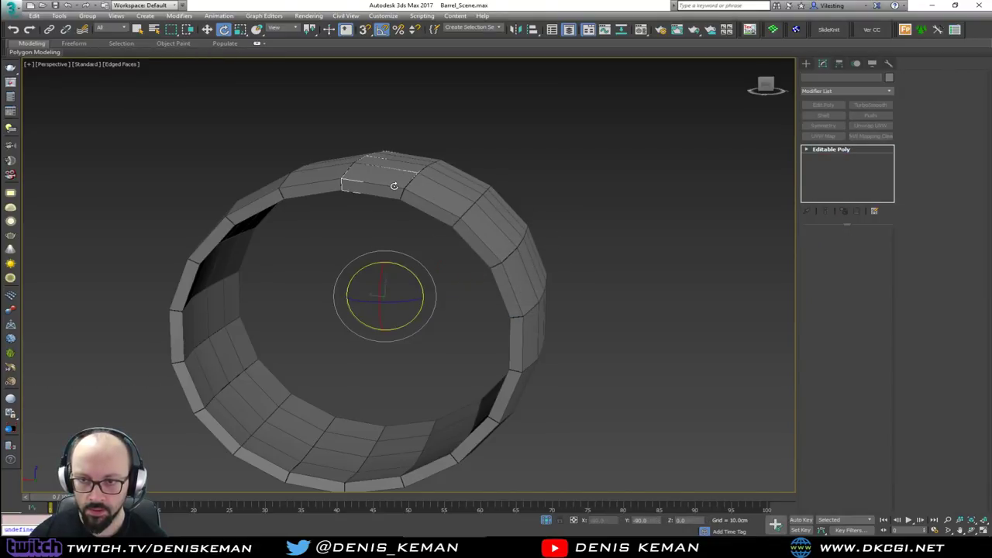
pyautogui.click(394, 186)
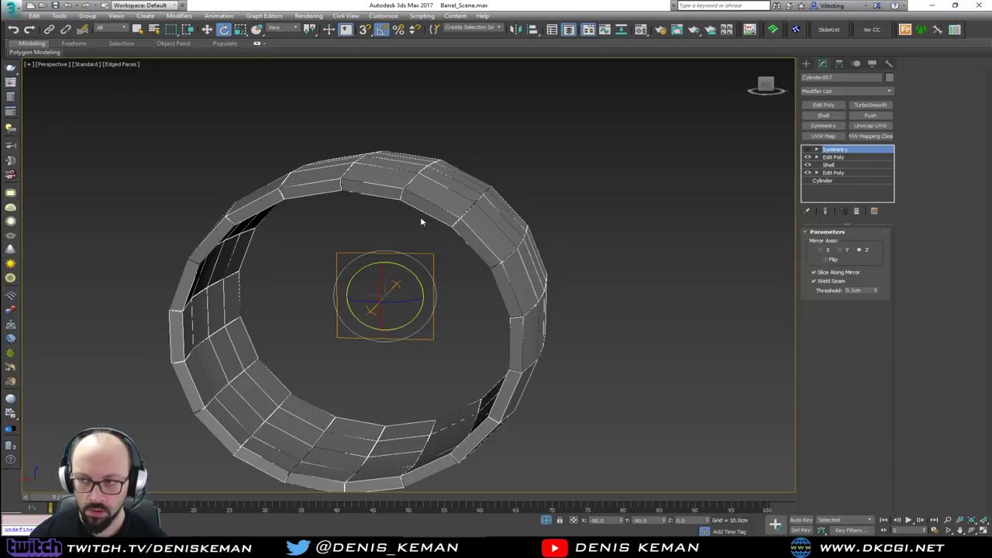
pyautogui.press('w')
pyautogui.keyDown('alt'); pyautogui.moveTo(449, 268); pyautogui.dragTo(360, 277, button='middle'); pyautogui.keyUp('alt')
pyautogui.moveTo(361, 277); pyautogui.dragTo(763, 346)
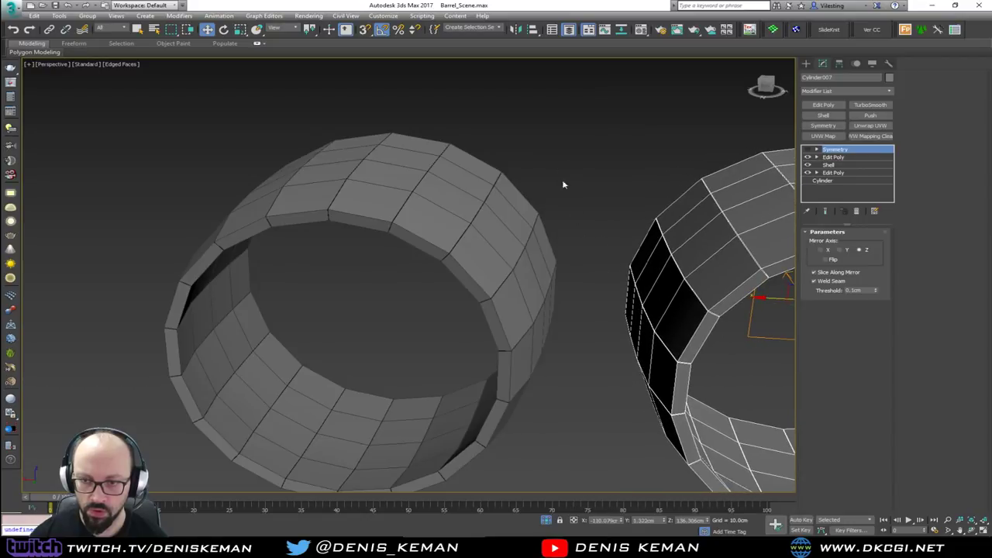
# - Select the original detached stave at the ring's upper side and isolate it
pyautogui.click(557, 153)
pyautogui.click(370, 212)
pyautogui.scroll(4, 370, 213)
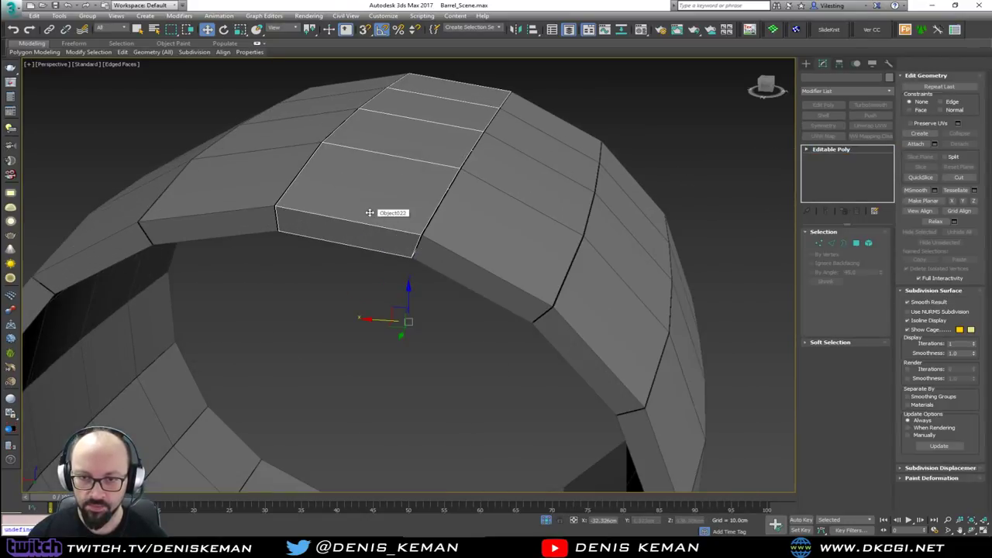
pyautogui.hotkey('alt', 'q')
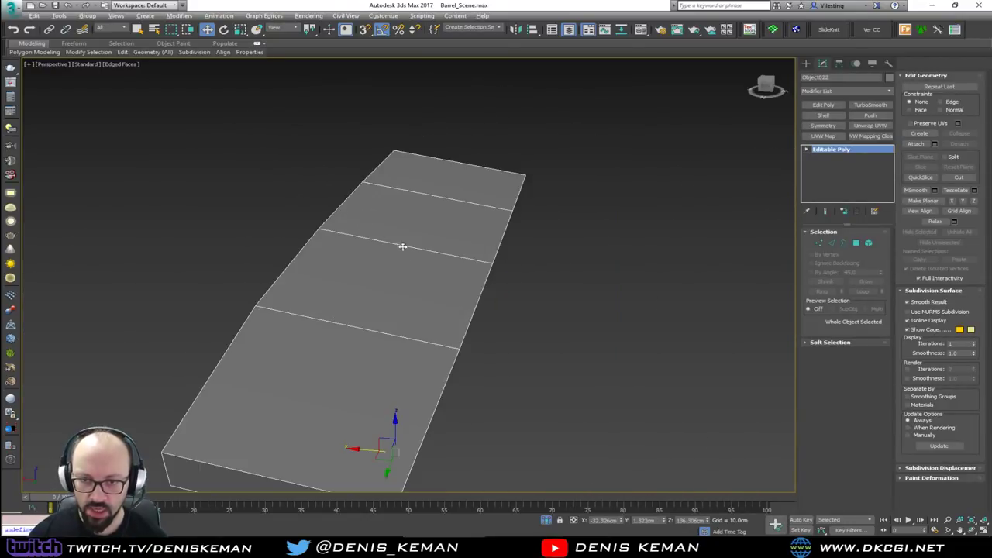
# - Bridge the eight long edges bordering the first open long side of the isolated stave, leaving the short end edge out of the selection
pyautogui.keyDown('alt'); pyautogui.moveTo(400, 245); pyautogui.dragTo(463, 261, button='middle'); pyautogui.keyUp('alt')
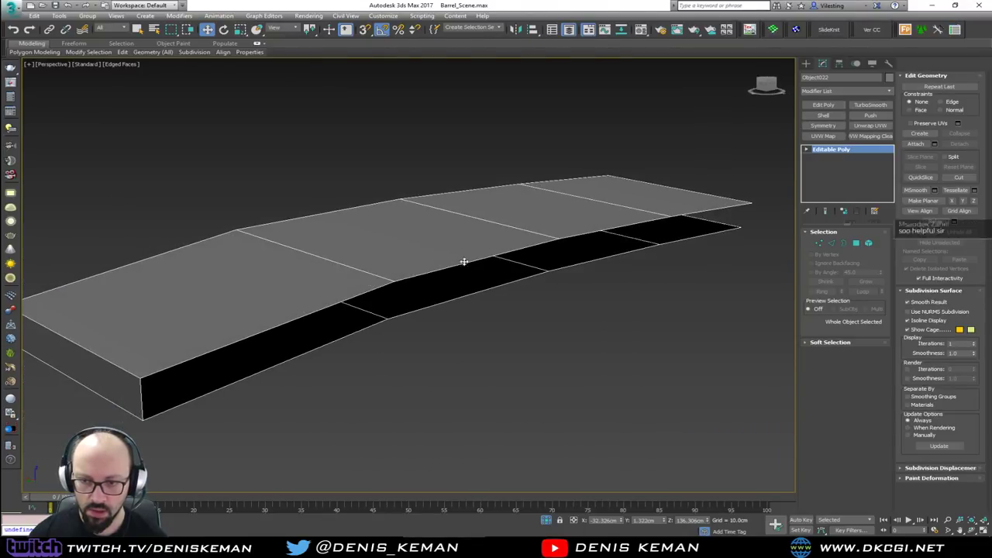
pyautogui.press('2')
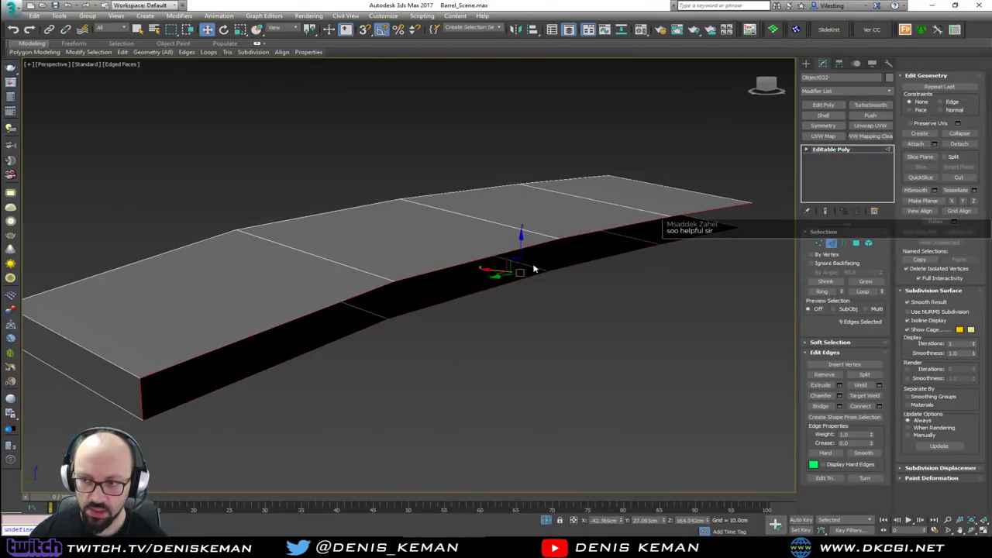
pyautogui.keyDown('alt'); pyautogui.moveTo(533, 268); pyautogui.dragTo(309, 243, button='middle'); pyautogui.keyUp('alt')
pyautogui.click(819, 406)
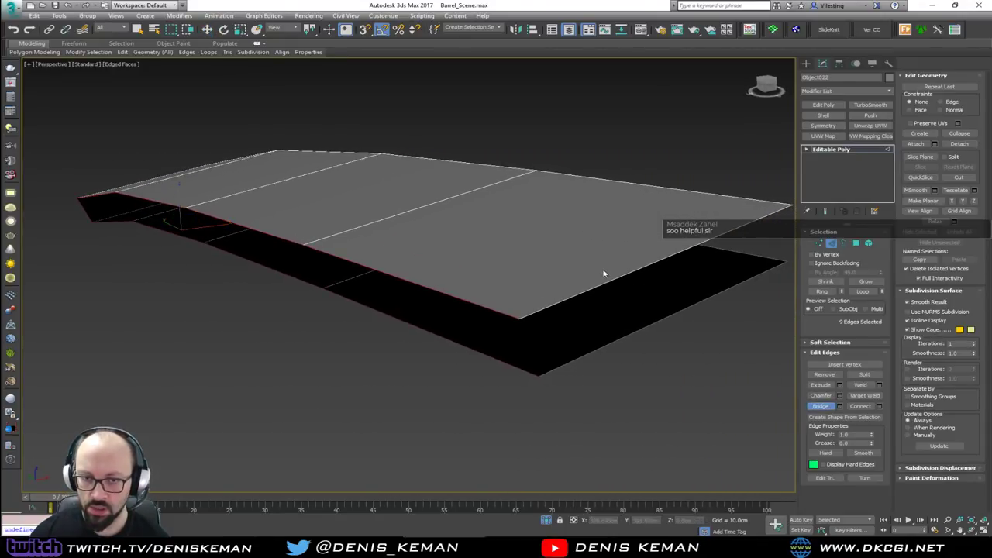
pyautogui.scroll(-3, 194, 226)
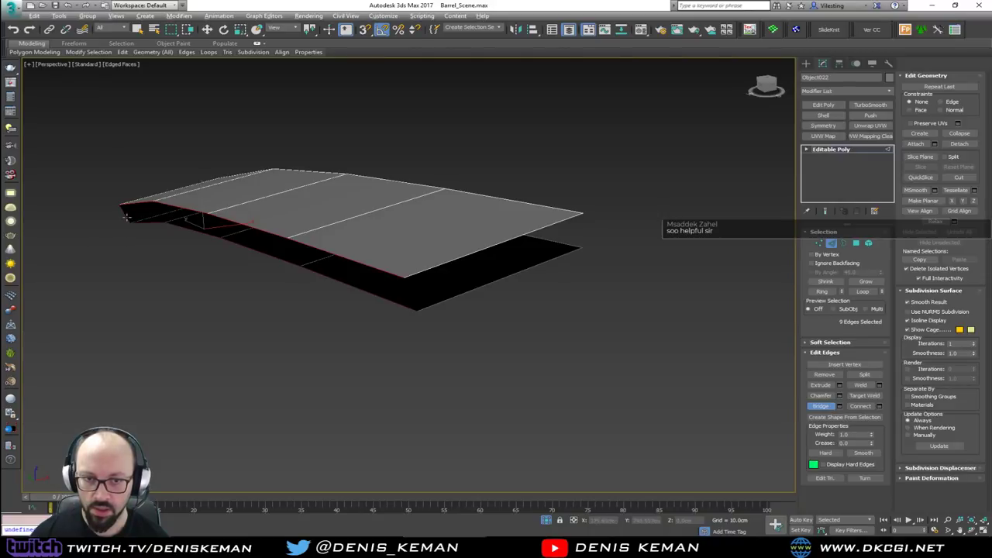
pyautogui.rightClick(117, 228)
pyautogui.rightClick(111, 223)
pyautogui.click(113, 233)
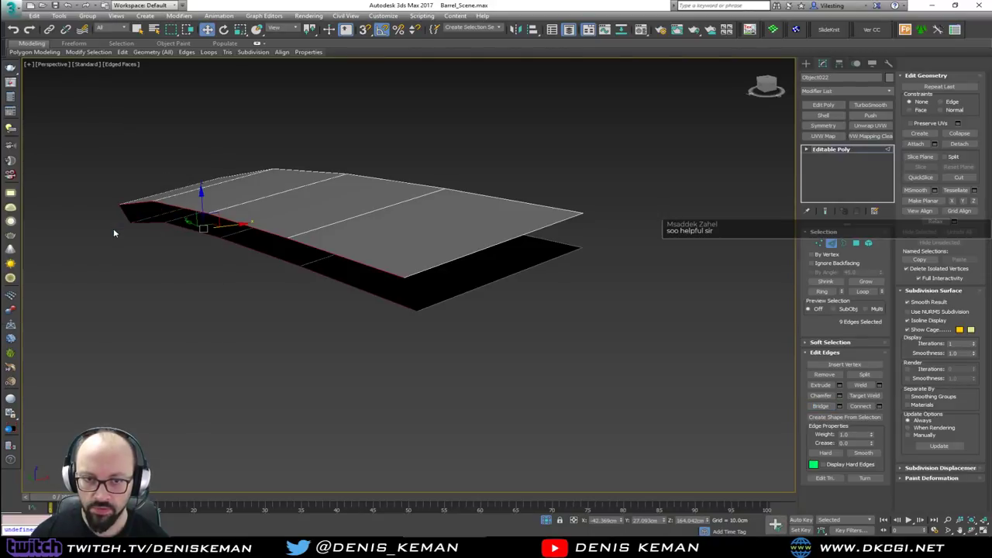
pyautogui.keyDown('alt'); pyautogui.click(132, 216); pyautogui.keyUp('alt')
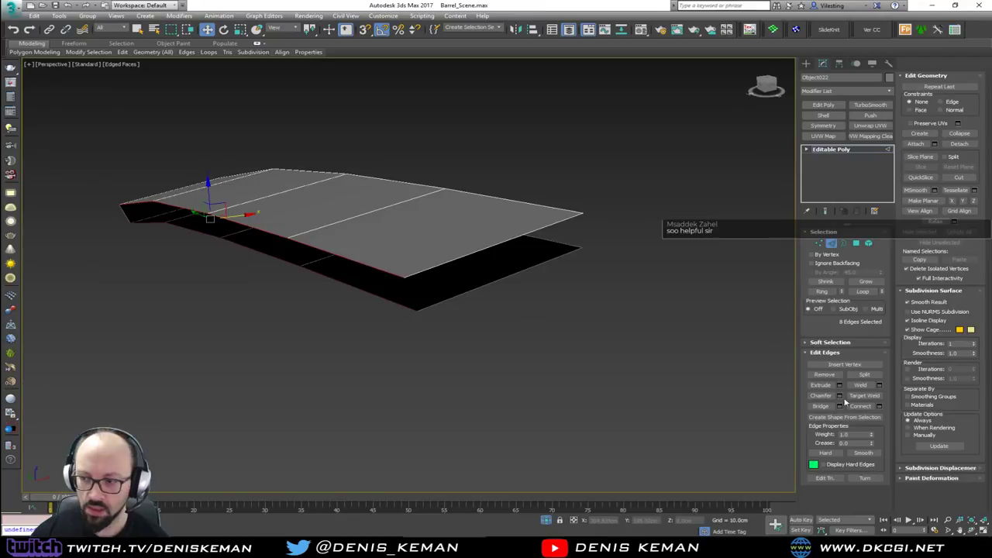
pyautogui.click(825, 407)
# - Bridge the long edges on the stave's opposite open side, again excluding the short end edge
pyautogui.keyDown('alt'); pyautogui.moveTo(608, 257); pyautogui.dragTo(545, 262, button='middle'); pyautogui.keyUp('alt')
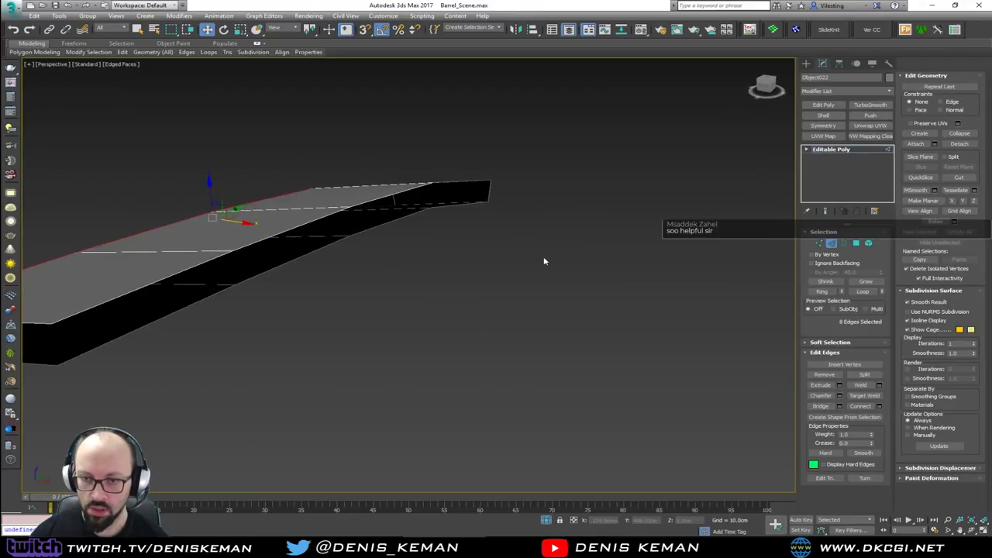
pyautogui.doubleClick(271, 269)
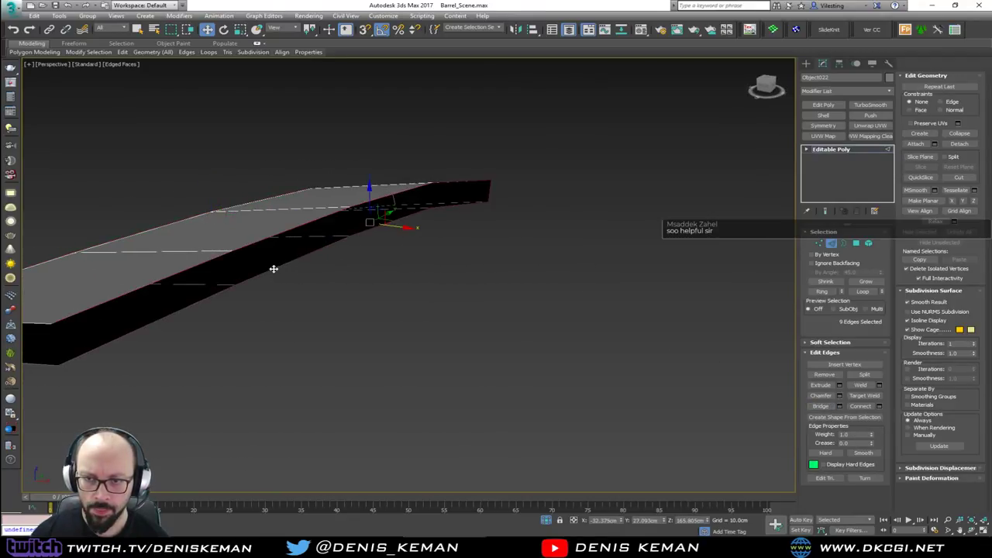
pyautogui.keyDown('alt'); pyautogui.click(489, 199); pyautogui.keyUp('alt')
pyautogui.click(820, 406)
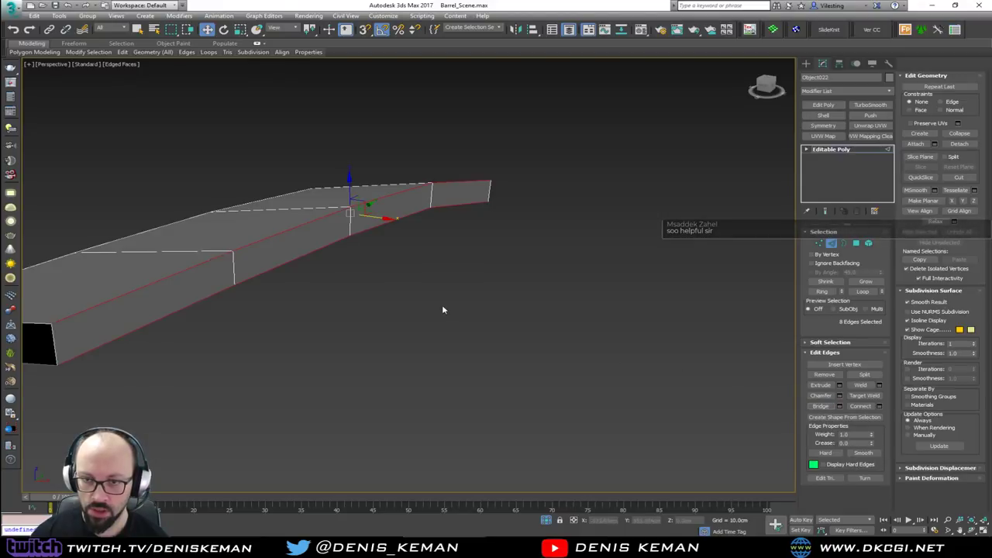
pyautogui.keyDown('alt'); pyautogui.moveTo(442, 305); pyautogui.dragTo(608, 297, button='middle'); pyautogui.keyUp('alt')
pyautogui.keyDown('alt'); pyautogui.moveTo(468, 322); pyautogui.dragTo(452, 279, button='middle'); pyautogui.keyUp('alt')
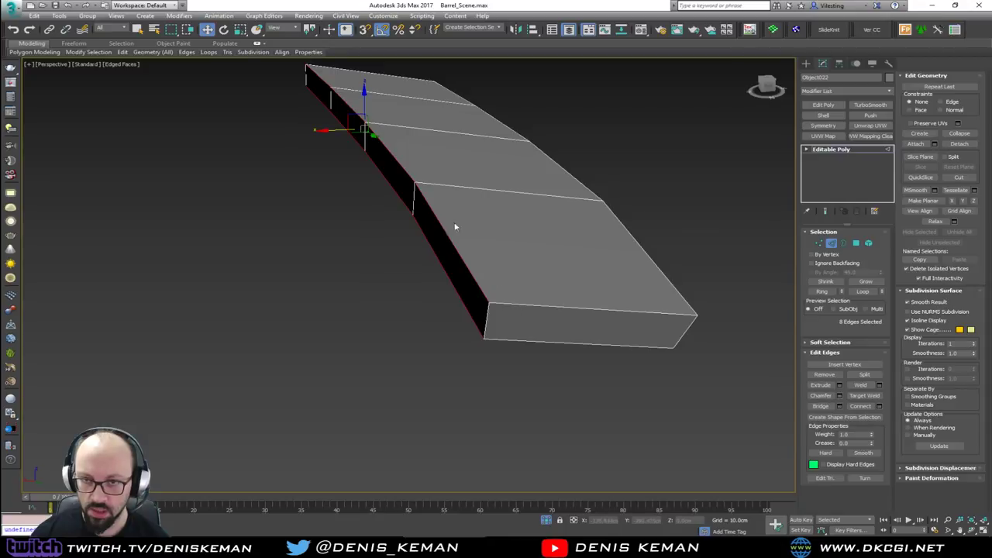
pyautogui.keyDown('alt'); pyautogui.moveTo(500, 239); pyautogui.dragTo(439, 237, button='middle'); pyautogui.keyUp('alt')
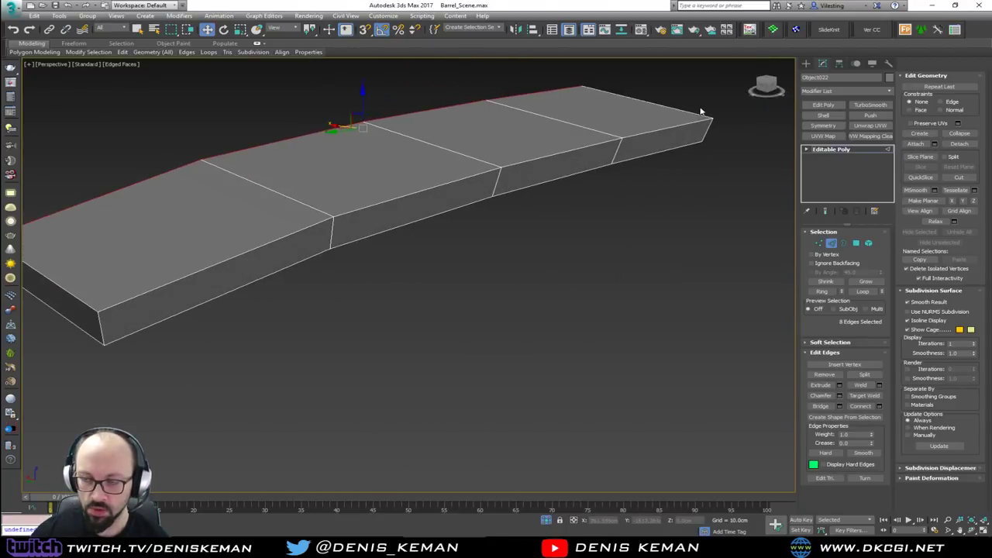
# - Cap the remaining open border at the stave's end and leave sub-object editing
pyautogui.keyDown('alt'); pyautogui.moveTo(701, 115); pyautogui.dragTo(614, 168, button='middle'); pyautogui.keyUp('alt')
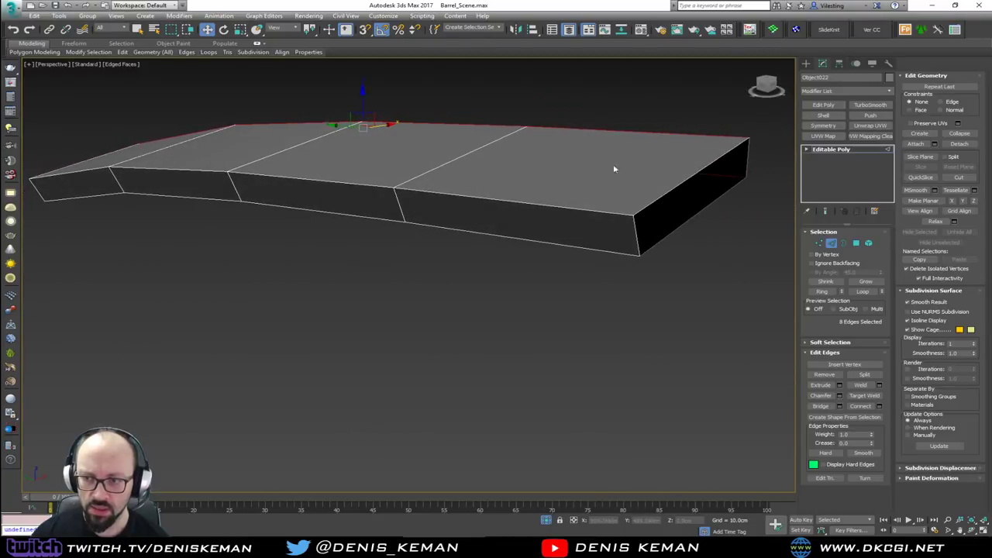
pyautogui.press('3')
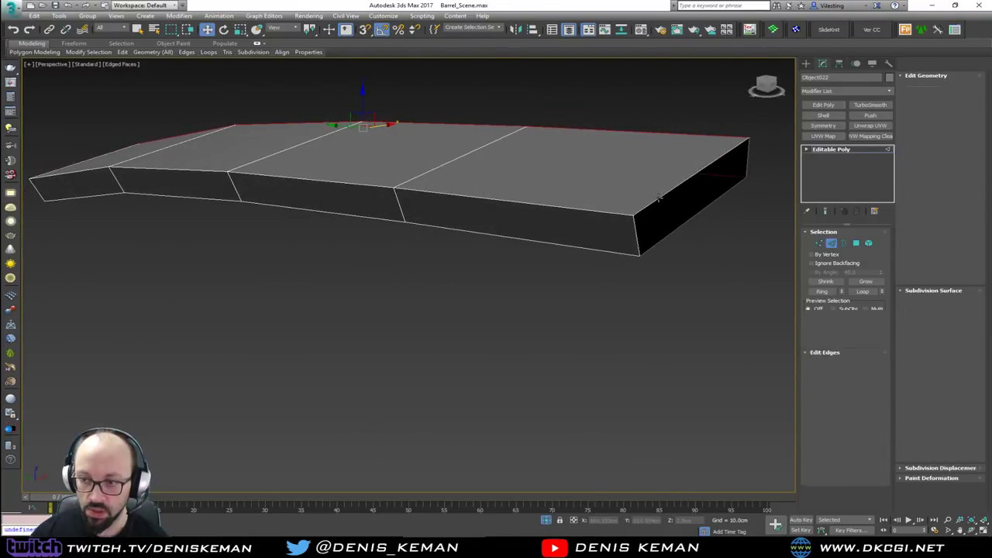
pyautogui.click(658, 197)
pyautogui.click(864, 376)
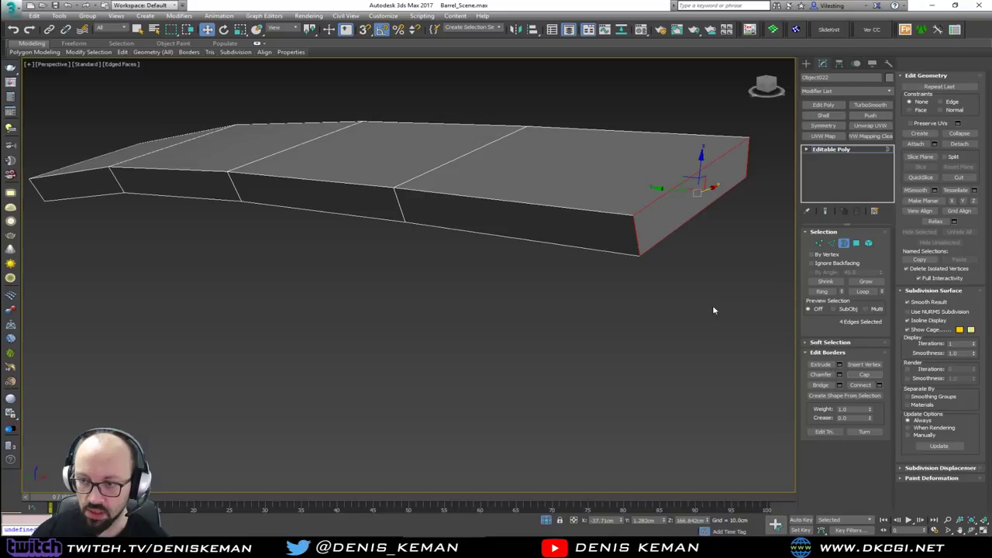
pyautogui.click(711, 306)
pyautogui.keyDown('alt'); pyautogui.moveTo(569, 250); pyautogui.dragTo(624, 247, button='middle'); pyautogui.keyUp('alt')
pyautogui.press('2')
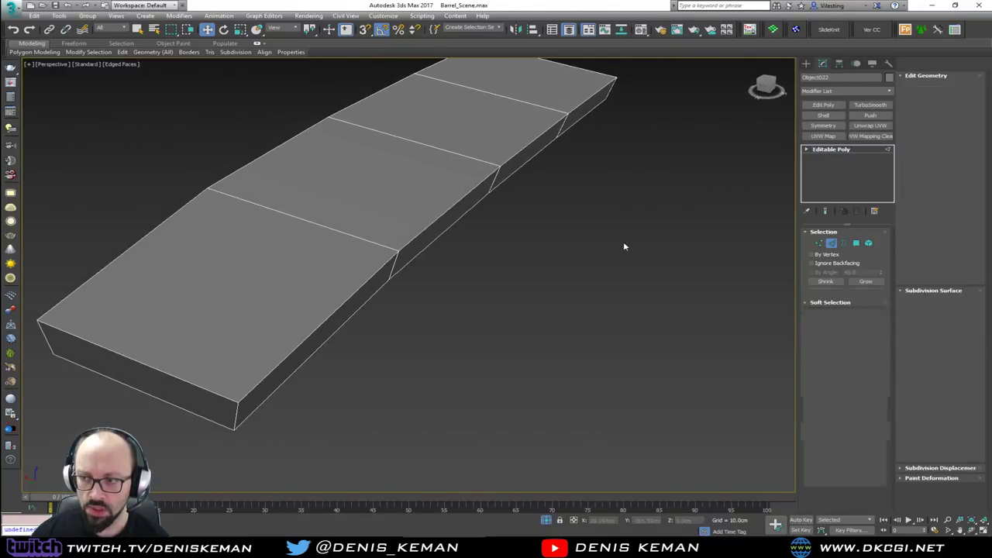
pyautogui.press('2')
pyautogui.keyDown('alt'); pyautogui.moveTo(524, 287); pyautogui.dragTo(380, 225, button='middle'); pyautogui.keyUp('alt')
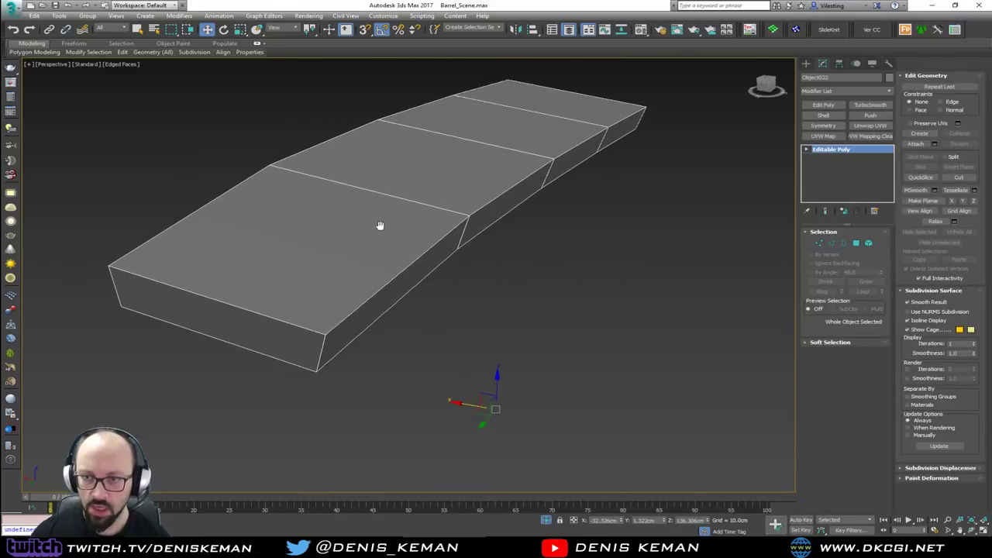
# - Add a Chamfer modifier to the stave and set its amount to 0.05 cm
pyautogui.click(832, 90)
pyautogui.press('c')
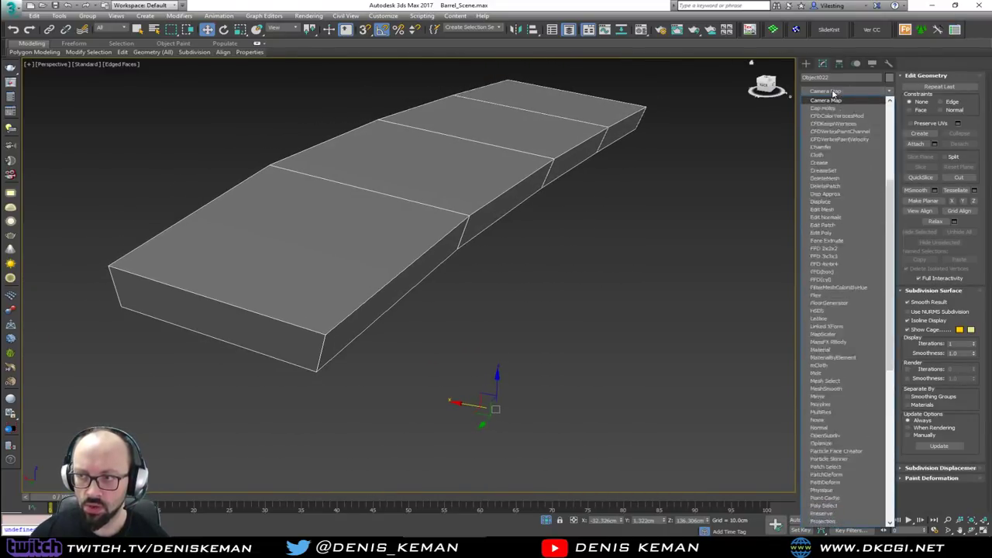
pyautogui.click(838, 145)
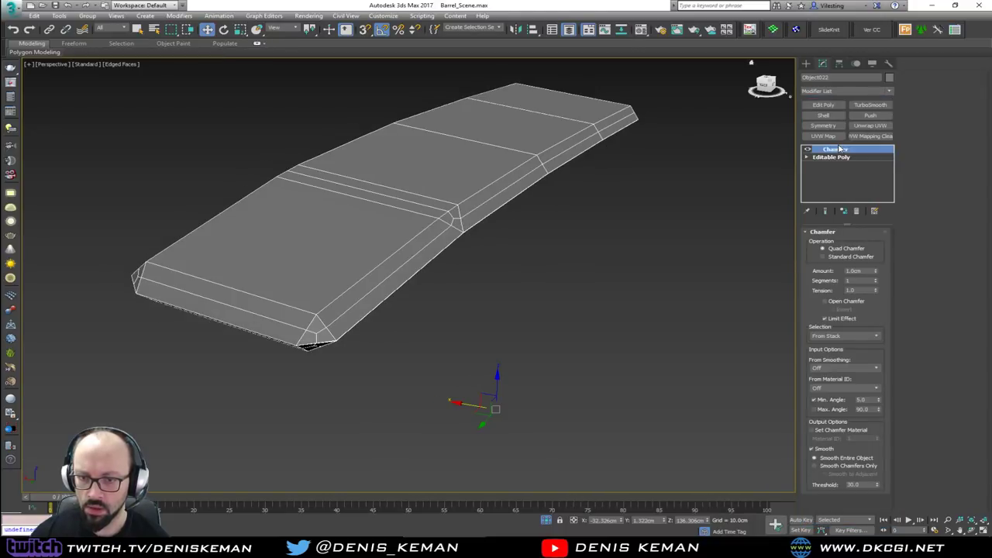
pyautogui.doubleClick(860, 270)
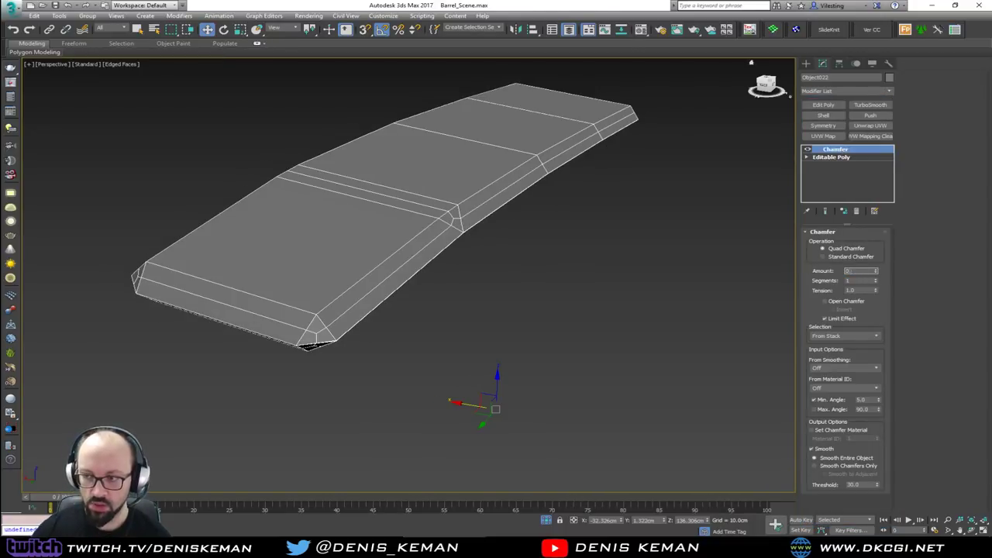
pyautogui.write('0.05')
pyautogui.press('Return')
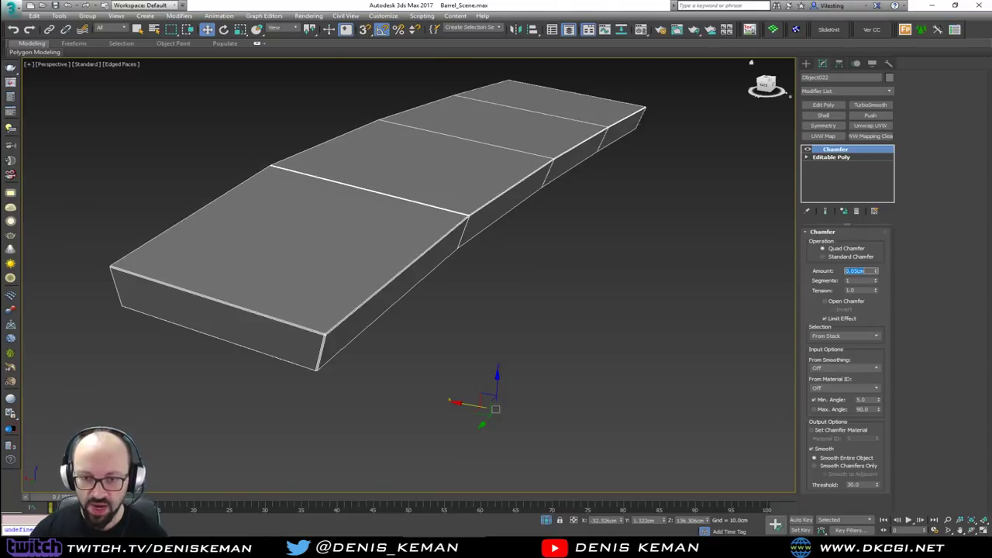
# - Set the stave's Chamfer tension to 0.5
pyautogui.scroll(5, 375, 330)
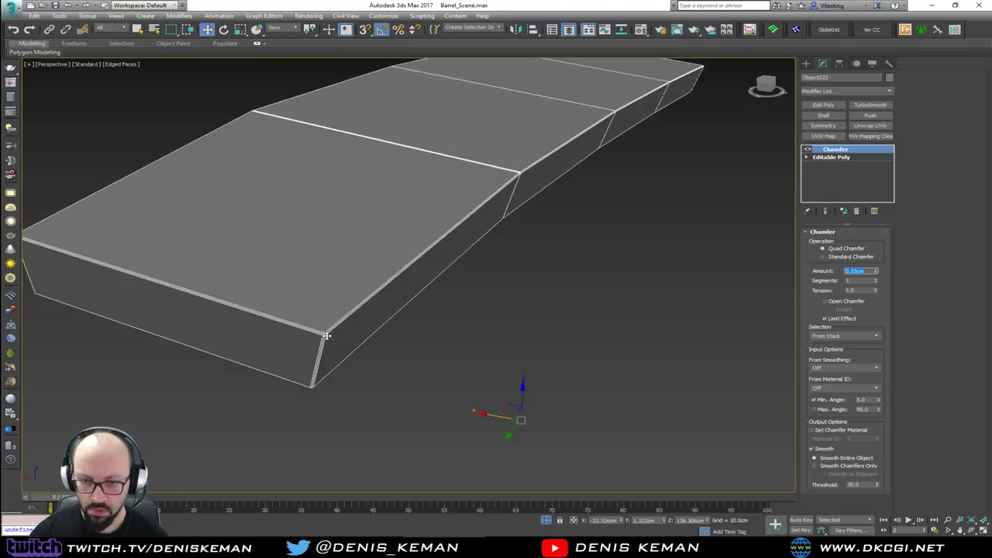
pyautogui.doubleClick(865, 289)
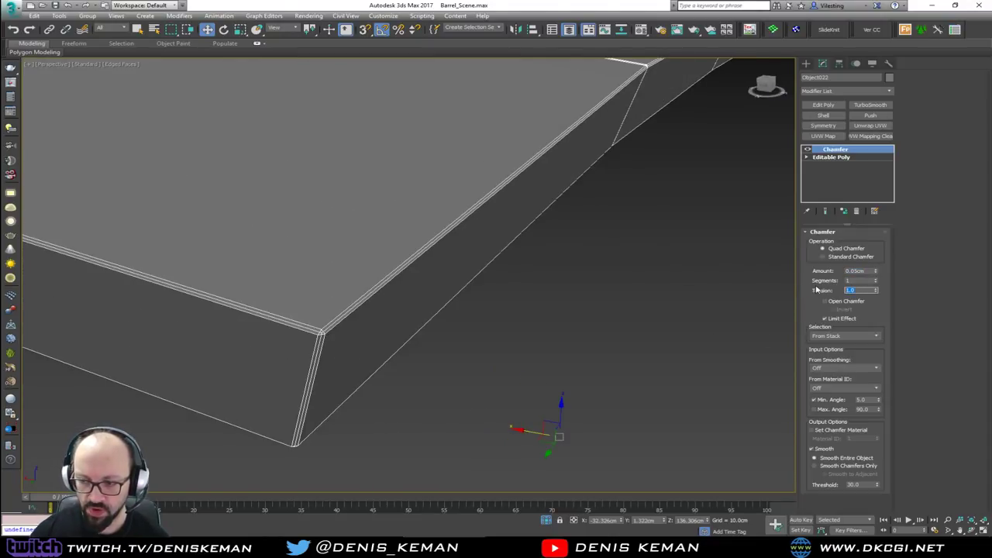
pyautogui.write('0.5')
pyautogui.press('Return')
pyautogui.scroll(-8, 429, 158)
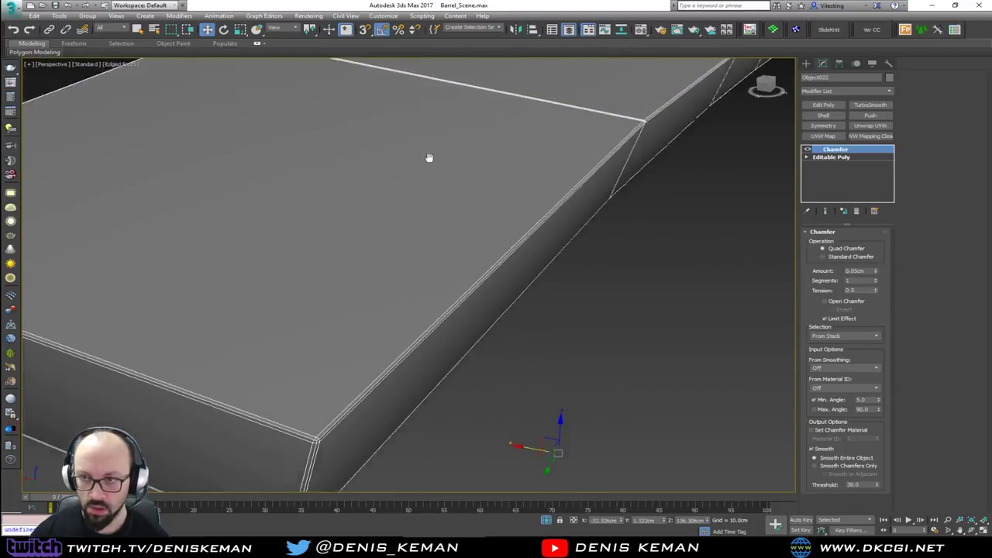
# - End the isolation and clear the selection to inspect the gaps between the staves on the full barrel
pyautogui.rightClick(554, 186)
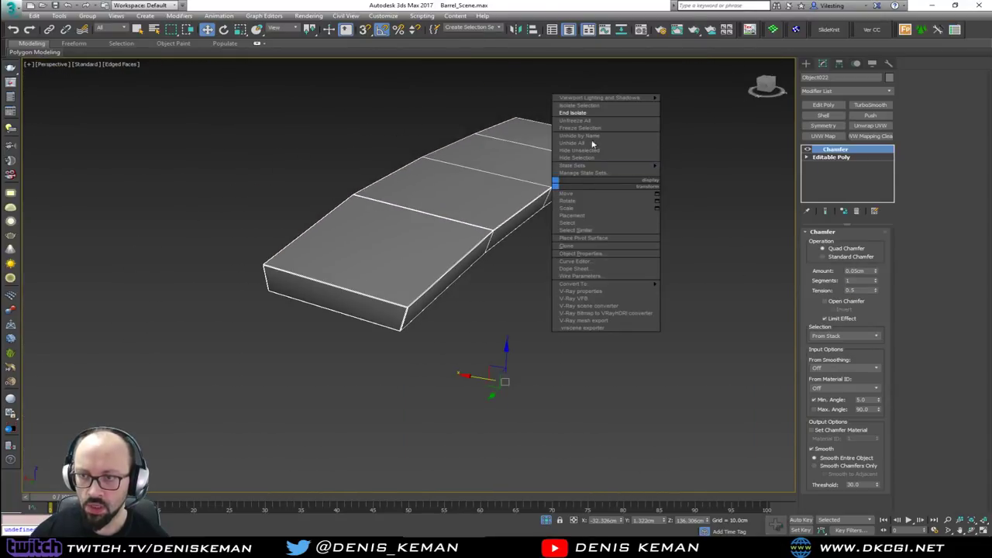
pyautogui.click(593, 110)
pyautogui.click(616, 334)
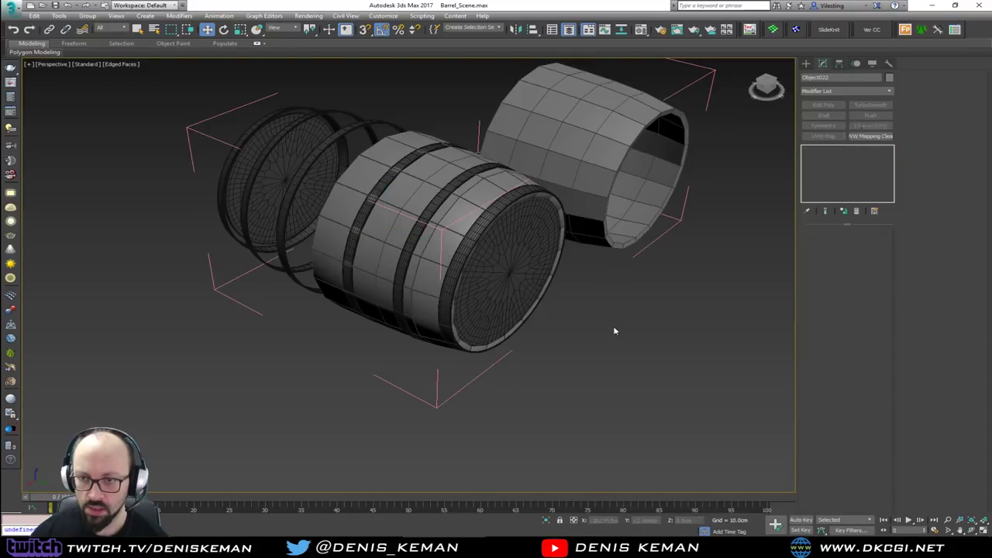
pyautogui.keyDown('alt'); pyautogui.moveTo(616, 333); pyautogui.dragTo(509, 249, button='middle'); pyautogui.keyUp('alt')
pyautogui.scroll(5, 508, 248)
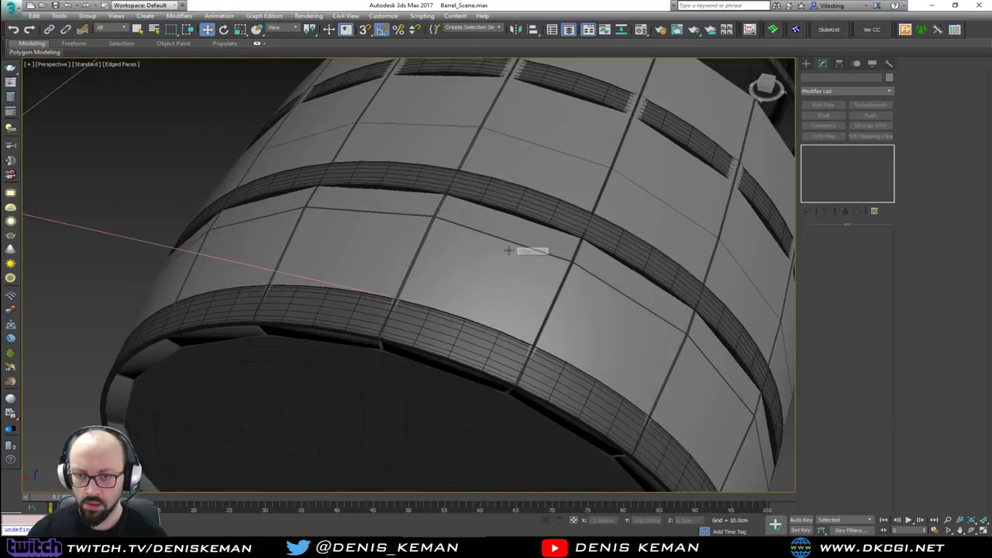
# - Add a TurboSmooth modifier to a stave instance and check the barrel's shading with and without edged faces
pyautogui.click(519, 250)
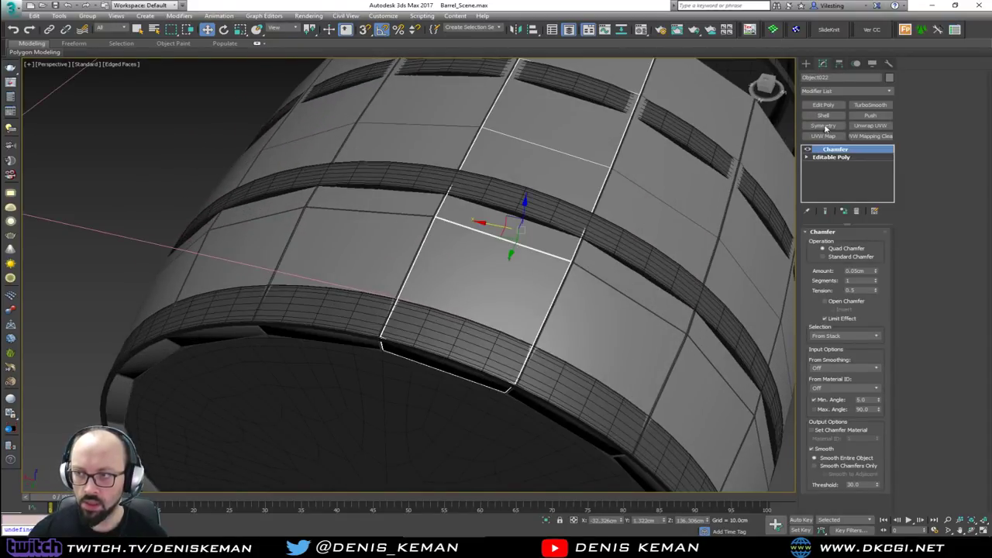
pyautogui.click(869, 104)
pyautogui.click(186, 138)
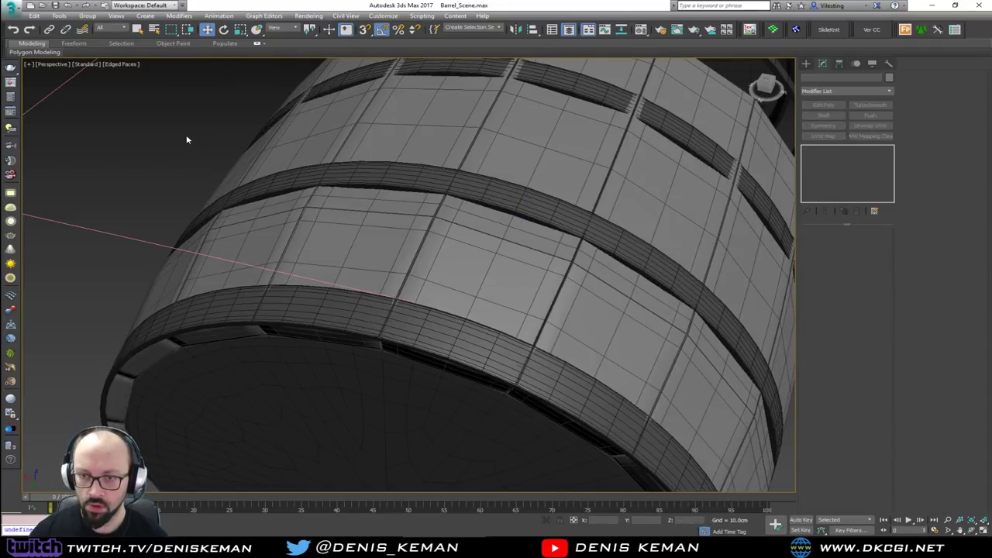
pyautogui.press('F4')
pyautogui.press('F4')
# - Raise the minimum angle of the stave's Chamfer modifier to 7.2 so its shallow cross edges are left unchamfered
pyautogui.click(543, 292)
pyautogui.scroll(2, 543, 283)
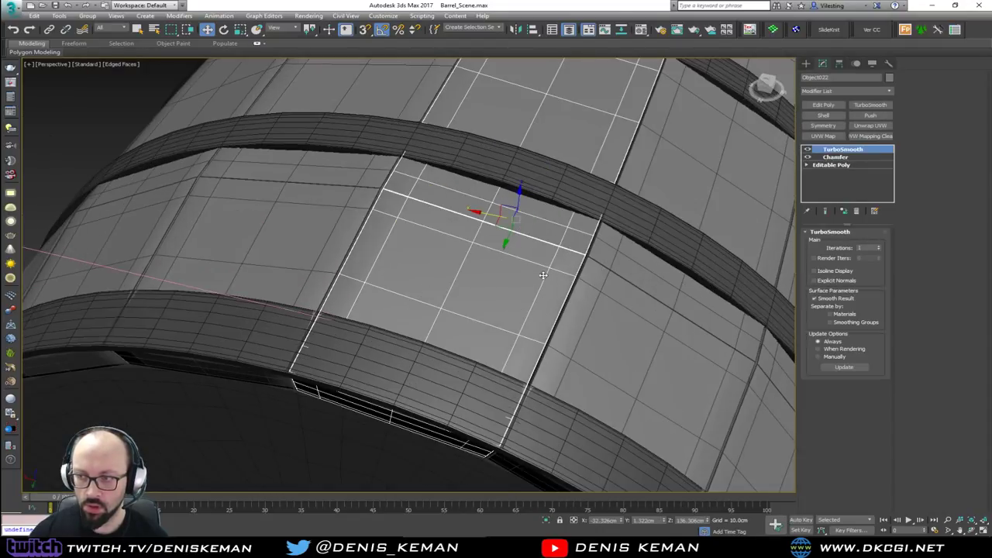
pyautogui.click(851, 157)
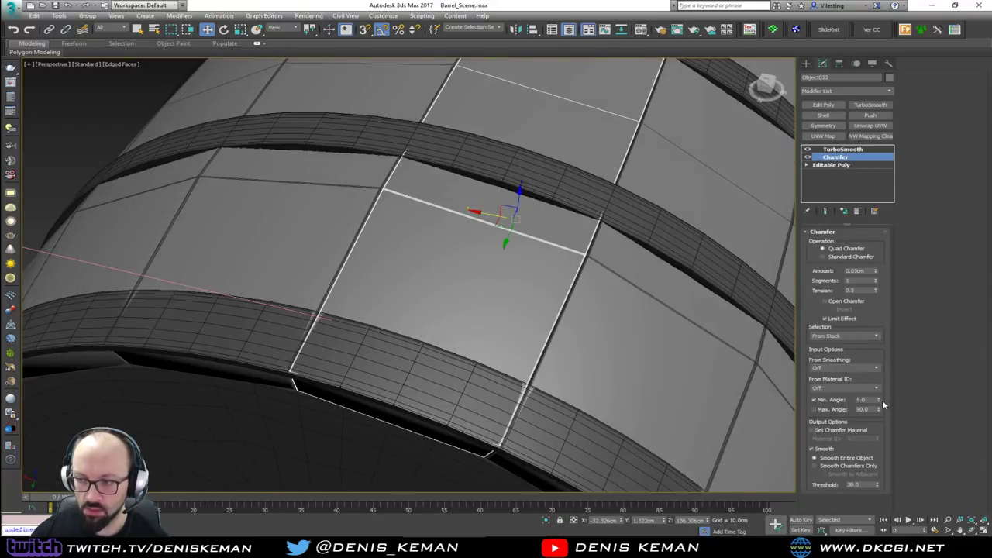
pyautogui.moveTo(878, 402); pyautogui.dragTo(882, 380)
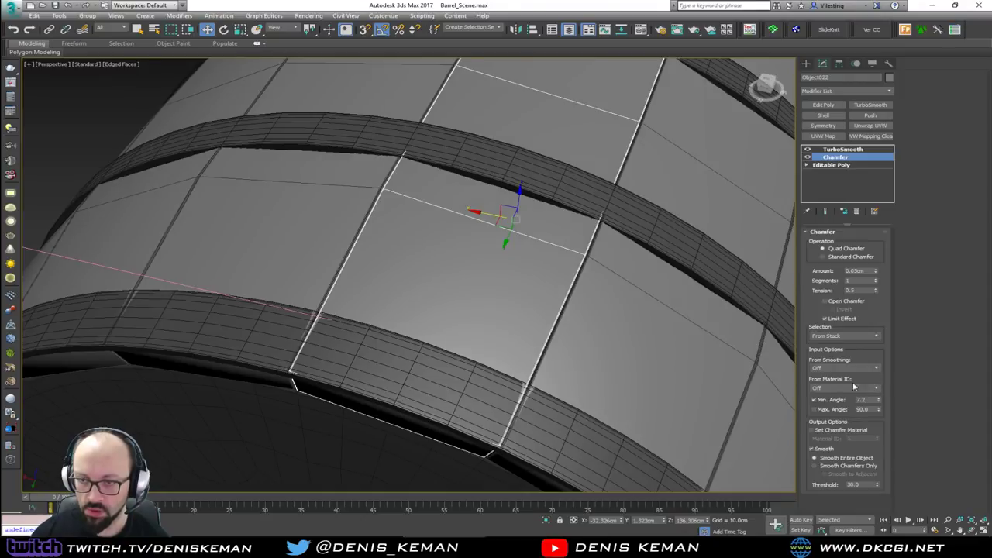
# - Isolate the stave and fine-tune the Chamfer's minimum angle to 7.776
pyautogui.moveTo(583, 285); pyautogui.dragTo(471, 438, button='middle')
pyautogui.moveTo(488, 195); pyautogui.dragTo(453, 271, button='middle')
pyautogui.scroll(-2, 456, 301)
pyautogui.hotkey('alt', 'q')
pyautogui.scroll(3, 340, 309)
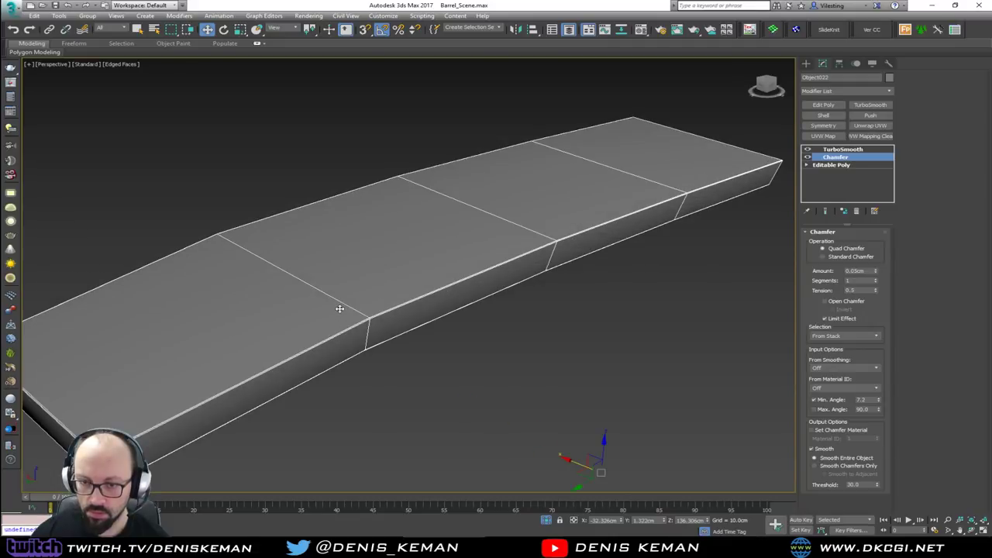
pyautogui.scroll(3, 341, 308)
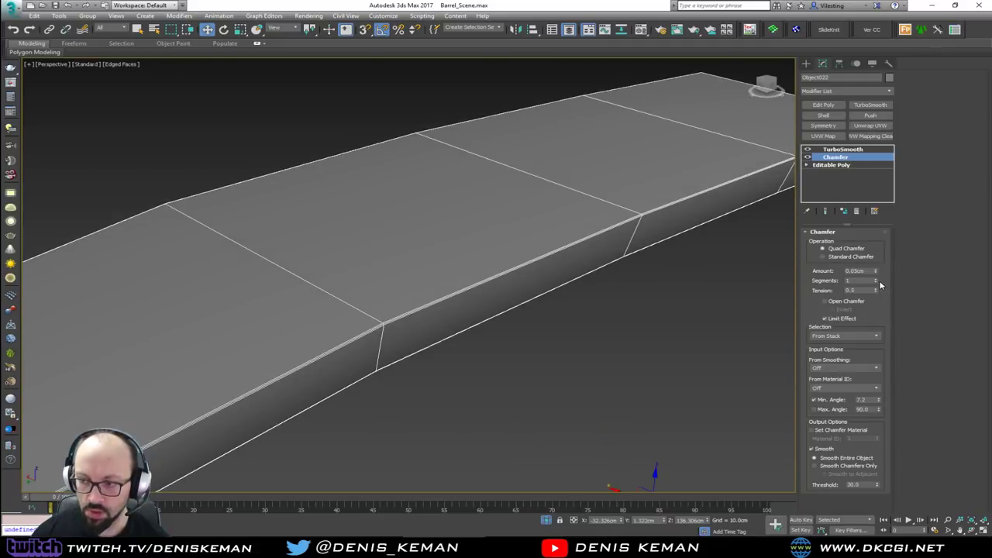
pyautogui.moveTo(880, 402); pyautogui.dragTo(879, 404)
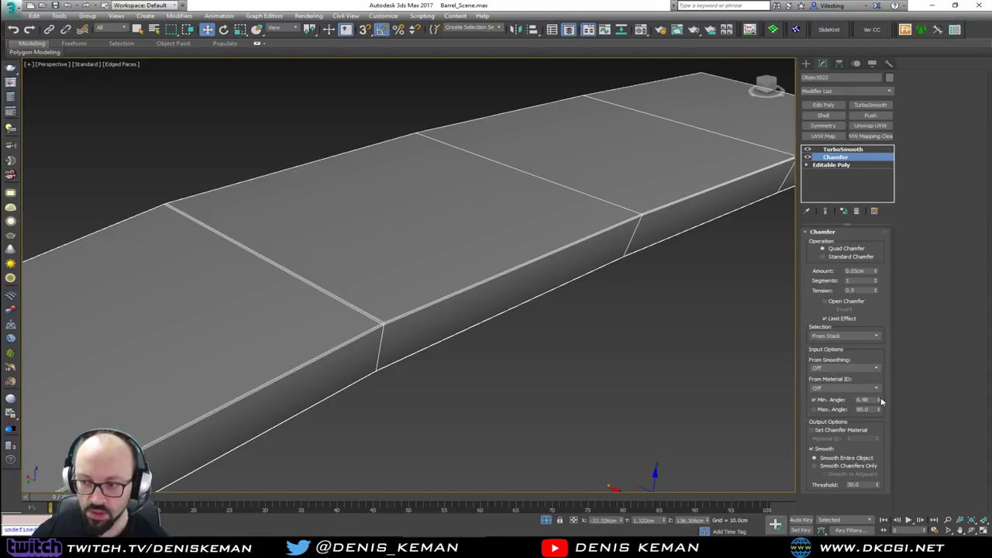
pyautogui.moveTo(881, 401); pyautogui.dragTo(876, 392)
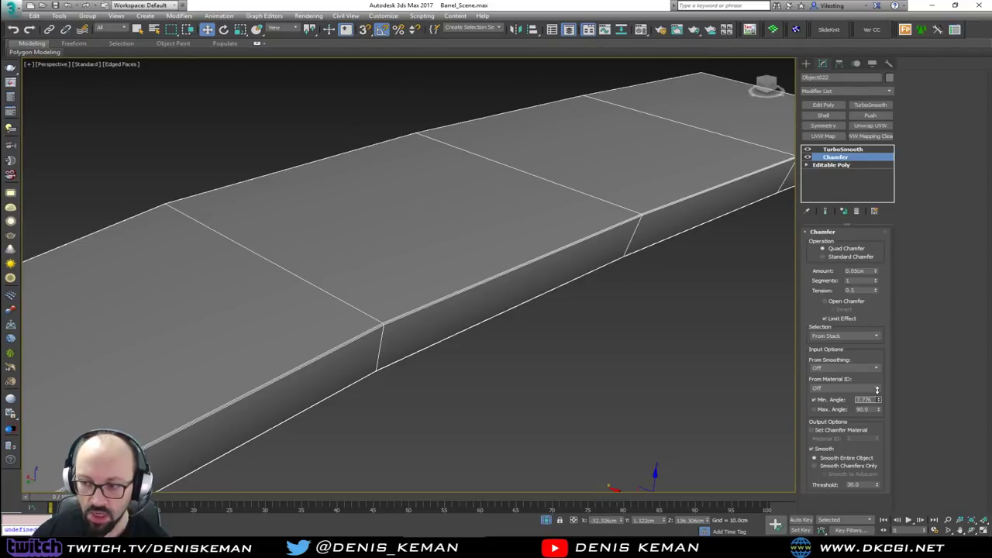
# - Return to the stave's TurboSmooth modifier and set its iterations to 2
pyautogui.click(842, 149)
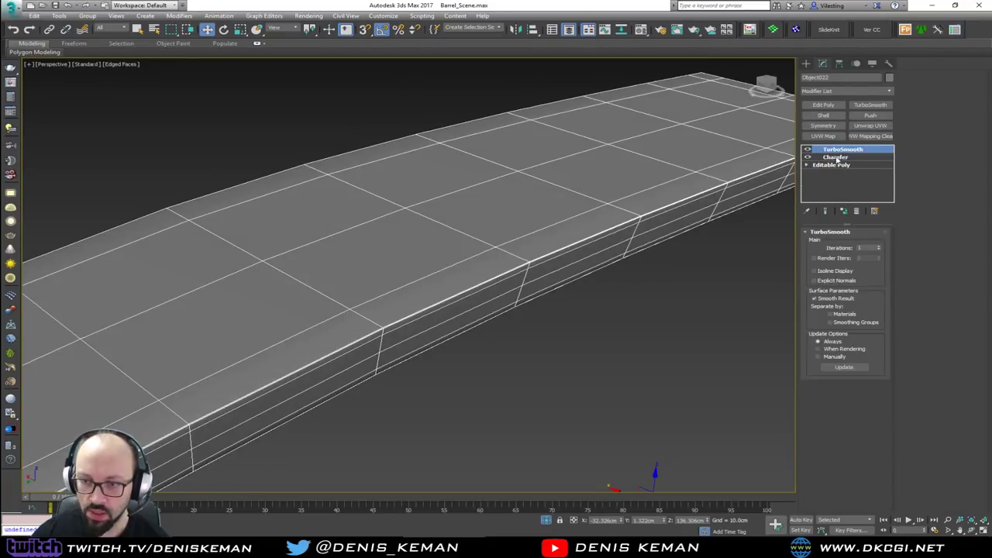
pyautogui.click(599, 348)
pyautogui.scroll(-3, 487, 283)
pyautogui.scroll(-2, 487, 283)
pyautogui.click(483, 259)
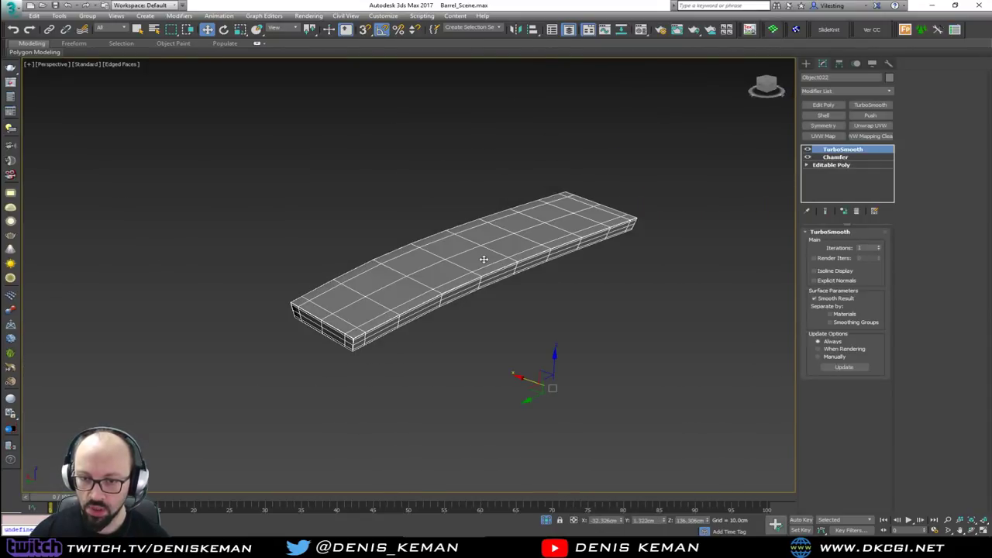
pyautogui.scroll(8, 397, 305)
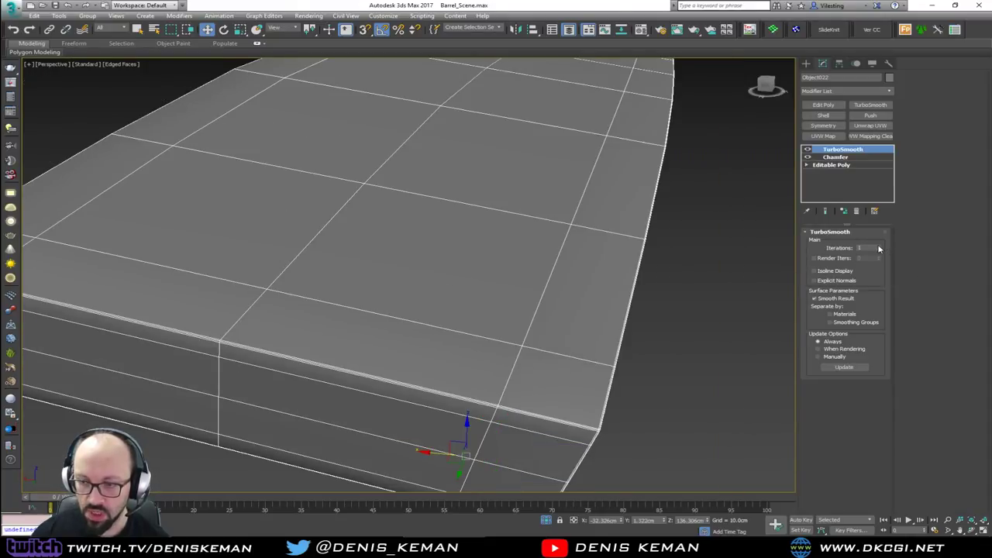
pyautogui.click(878, 247)
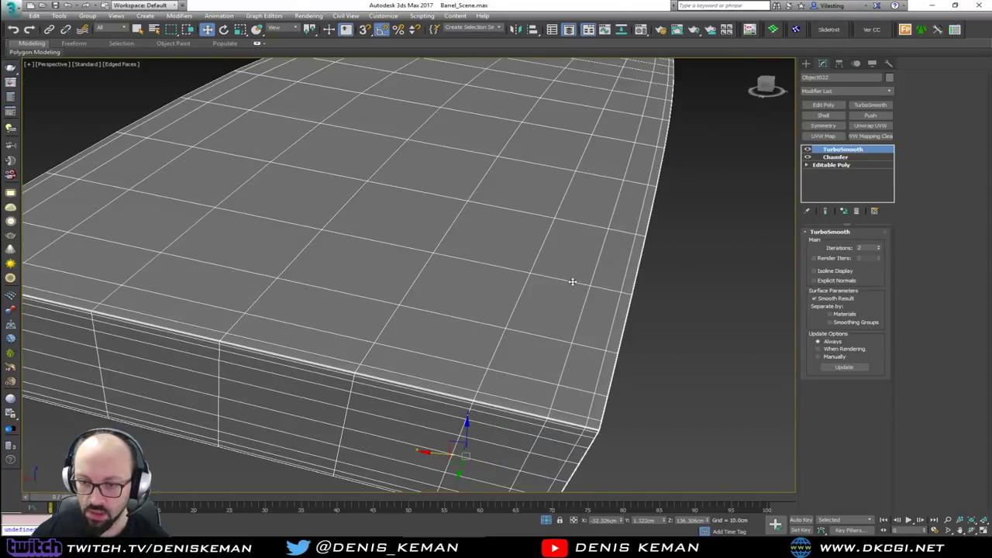
# - End the isolation of the smoothed plank to bring back the full barrel scene, and clear the selection
pyautogui.scroll(-3, 571, 282)
pyautogui.press('F4')
pyautogui.keyDown('alt'); pyautogui.moveTo(580, 287); pyautogui.dragTo(542, 240, button='middle'); pyautogui.keyUp('alt')
pyautogui.rightClick(541, 240)
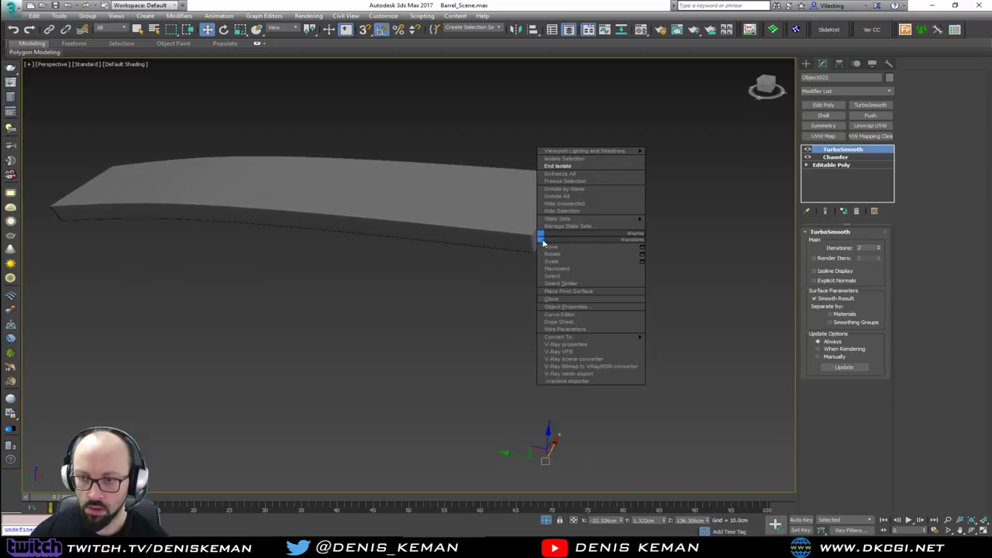
pyautogui.click(558, 165)
pyautogui.keyDown('alt'); pyautogui.moveTo(574, 208); pyautogui.dragTo(319, 193, button='middle'); pyautogui.keyUp('alt')
pyautogui.scroll(-4, 574, 197)
pyautogui.scroll(-5, 318, 193)
pyautogui.click(436, 339)
pyautogui.press('F4')
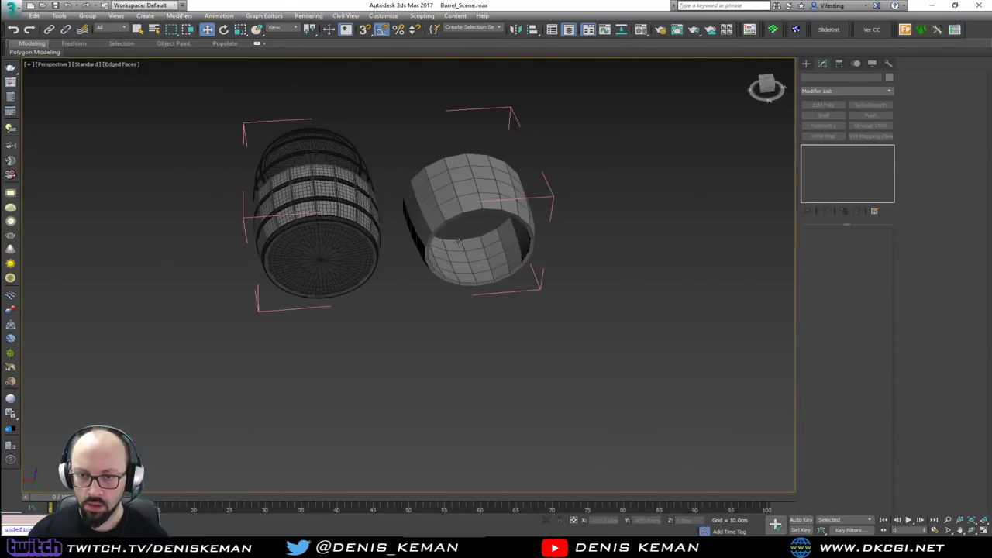
# - Delete the spare low-poly cylinder ring standing beside the barrel
pyautogui.click(465, 201)
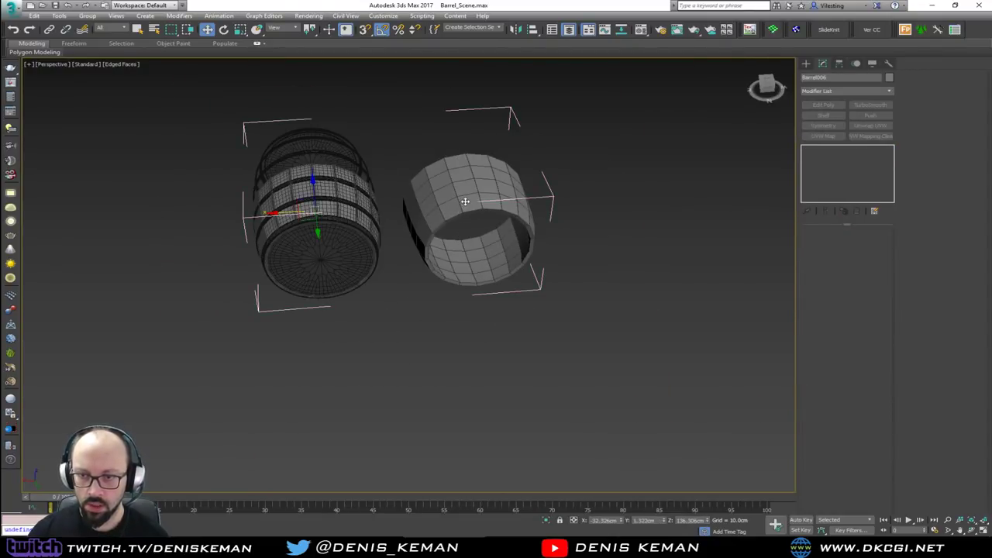
pyautogui.click(573, 191)
pyautogui.click(466, 200)
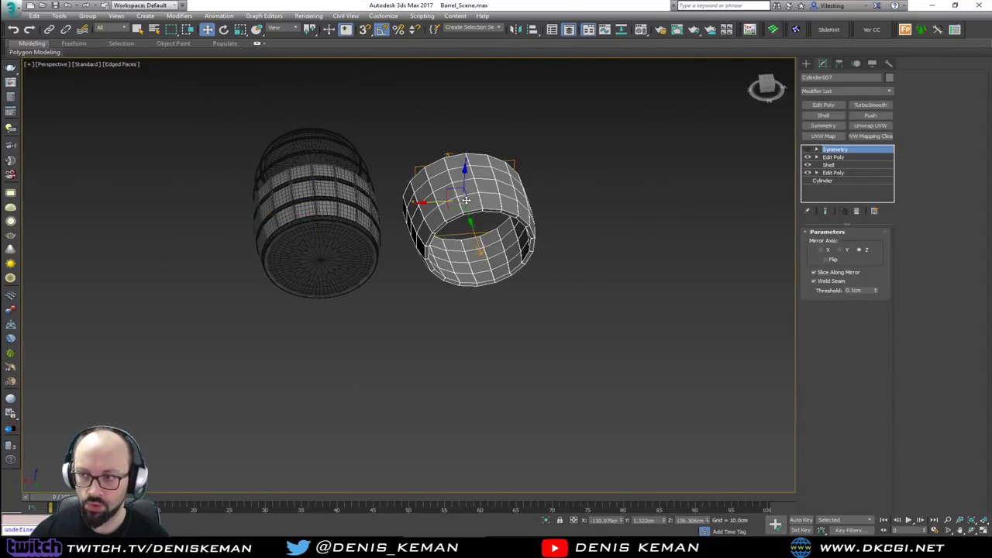
pyautogui.press('Delete')
# - Delete the round lid disc that closes the hooped end of the barrel
pyautogui.scroll(5, 350, 210)
pyautogui.press('F4')
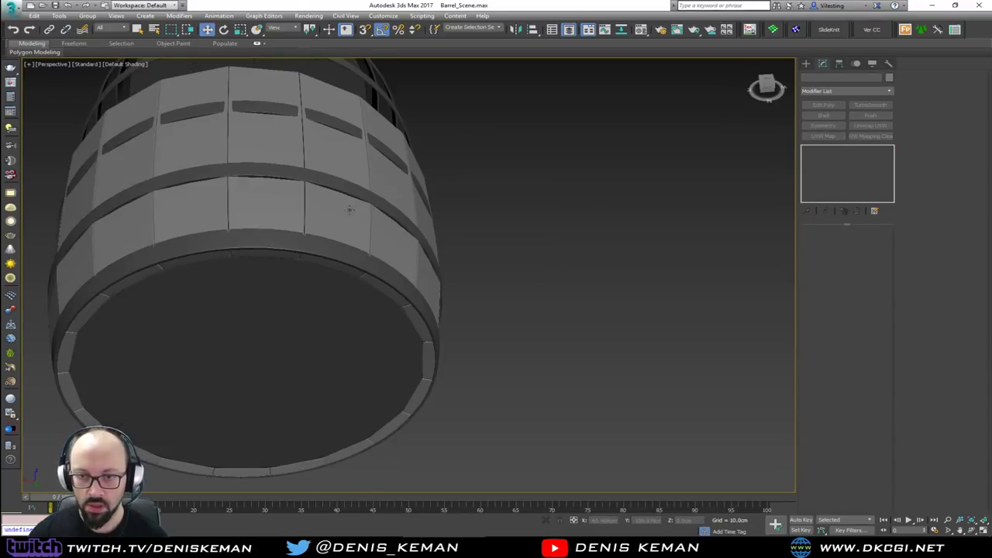
pyautogui.keyDown('alt'); pyautogui.moveTo(350, 215); pyautogui.dragTo(308, 200, button='middle'); pyautogui.keyUp('alt')
pyautogui.click(219, 282)
pyautogui.press('F4')
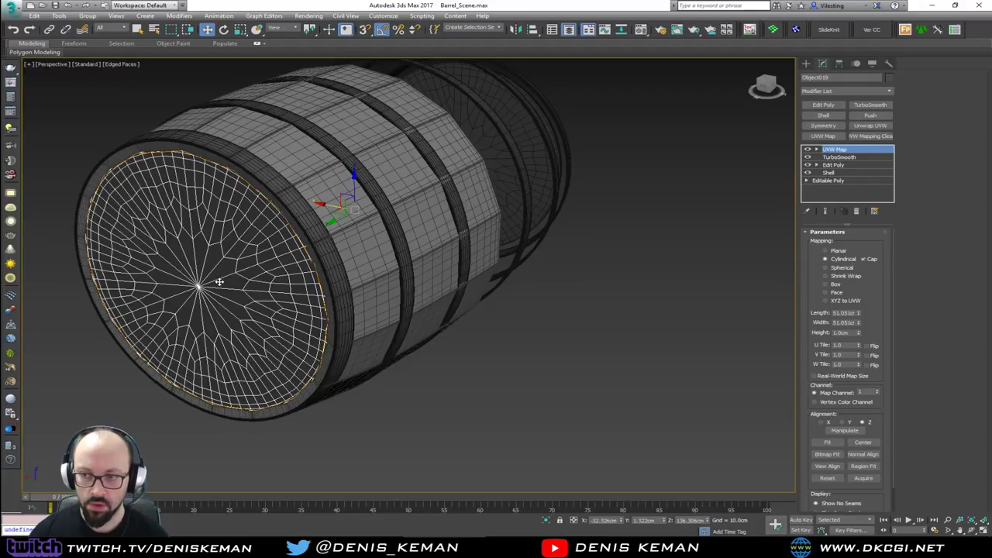
pyautogui.press('Delete')
# - Remove the TurboSmooth and Symmetry modifiers from the metal hoops
pyautogui.keyDown('alt'); pyautogui.moveTo(273, 251); pyautogui.dragTo(481, 245, button='middle'); pyautogui.keyUp('alt')
pyautogui.press('F4')
pyautogui.click(445, 244)
pyautogui.press('F4')
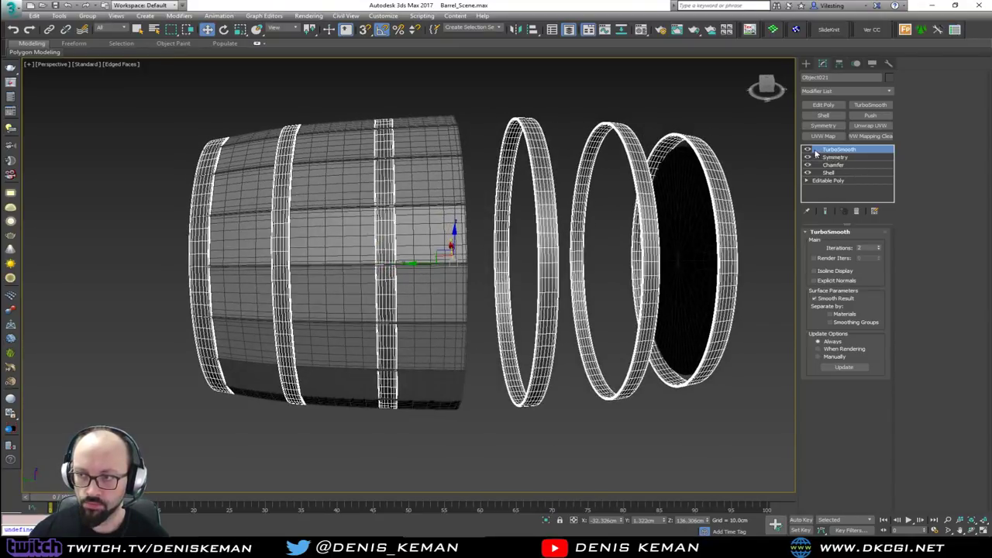
pyautogui.click(807, 149)
pyautogui.click(807, 157)
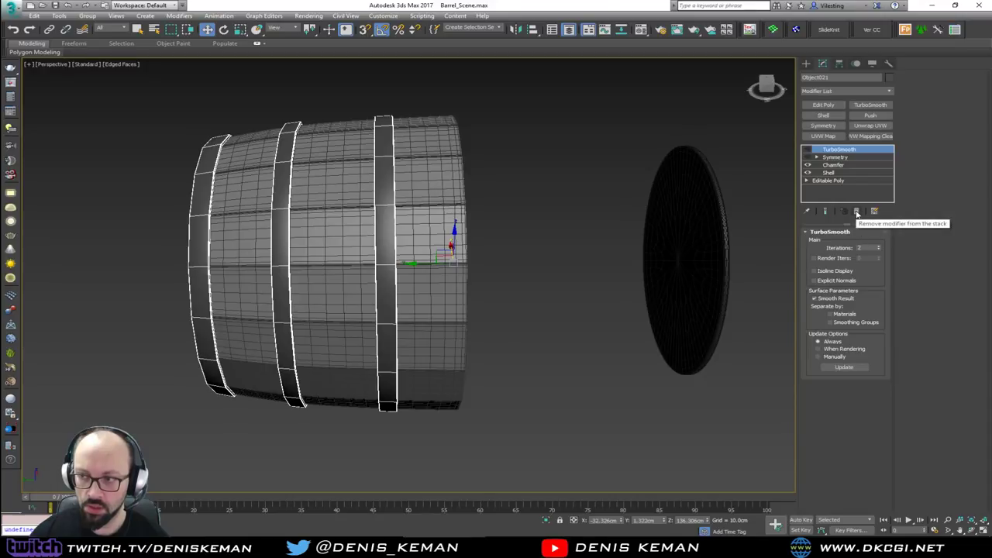
pyautogui.click(856, 211)
pyautogui.click(857, 211)
# - Center the pivot of the remaining lid disc on the object itself
pyautogui.keyDown('alt'); pyautogui.moveTo(714, 216); pyautogui.dragTo(489, 237, button='middle'); pyautogui.keyUp('alt')
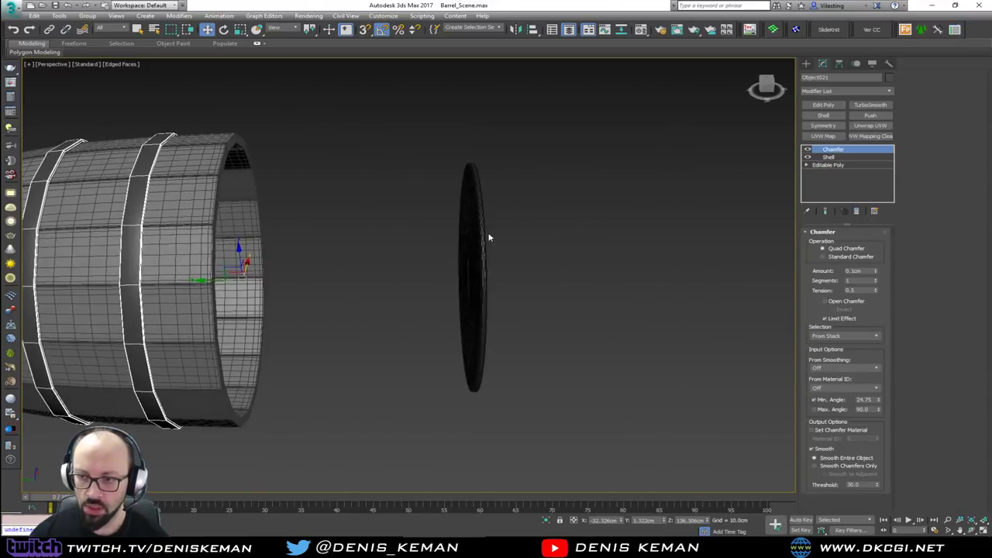
pyautogui.click(471, 249)
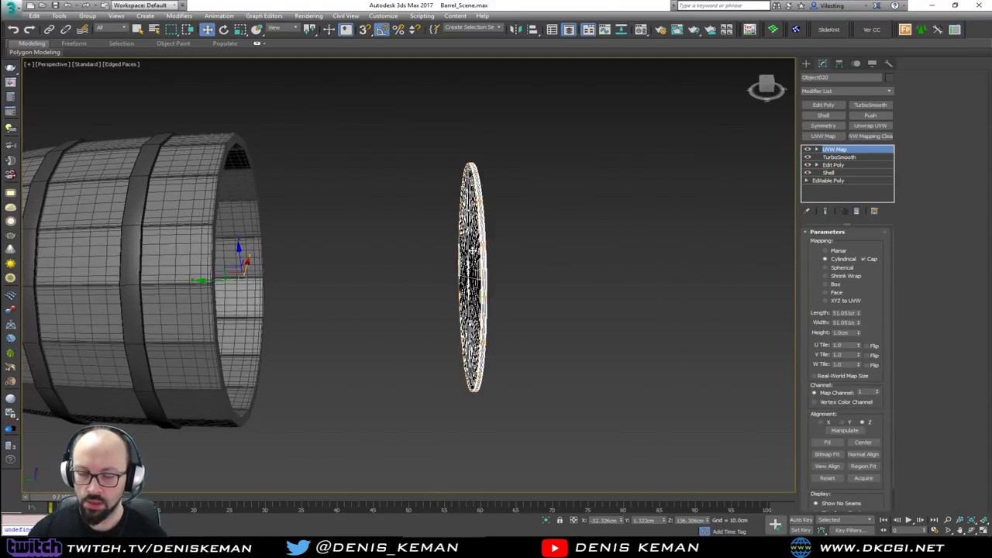
pyautogui.keyDown('alt'); pyautogui.moveTo(506, 281); pyautogui.dragTo(477, 292, button='middle'); pyautogui.keyUp('alt')
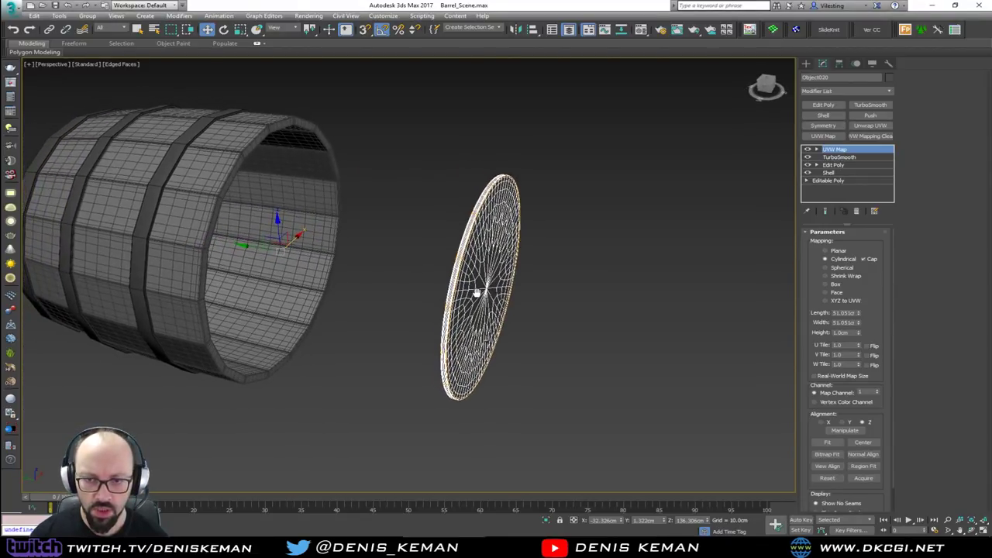
pyautogui.click(840, 64)
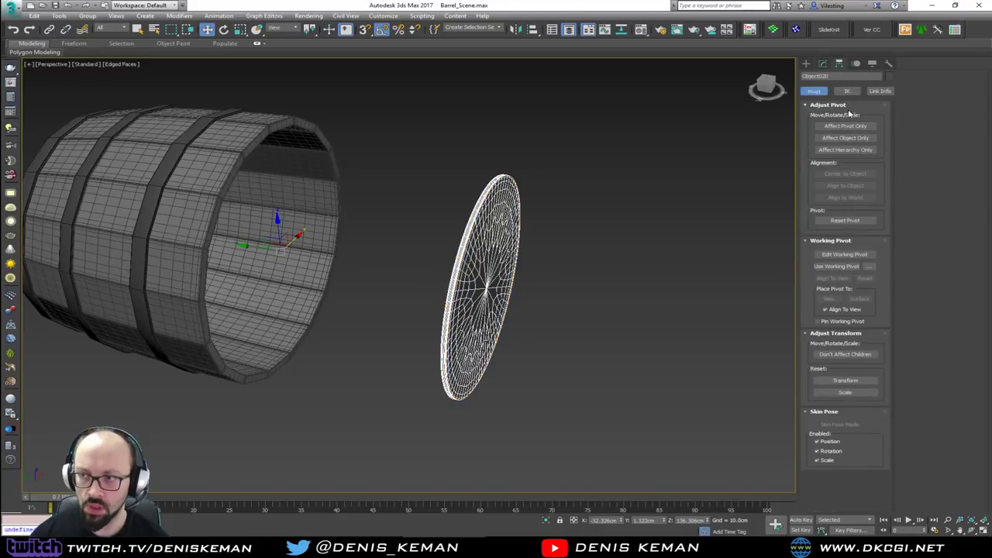
pyautogui.click(846, 126)
pyautogui.click(846, 129)
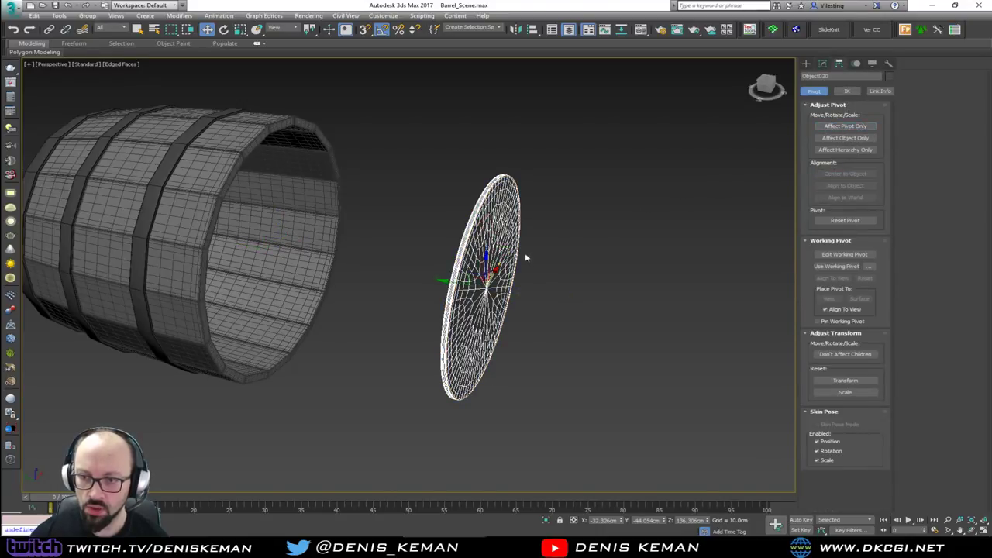
# - Move the lid disc along Y to the barrel's cut open end and scale it up uniformly to fill the opening
pyautogui.moveTo(468, 279); pyautogui.dragTo(256, 253)
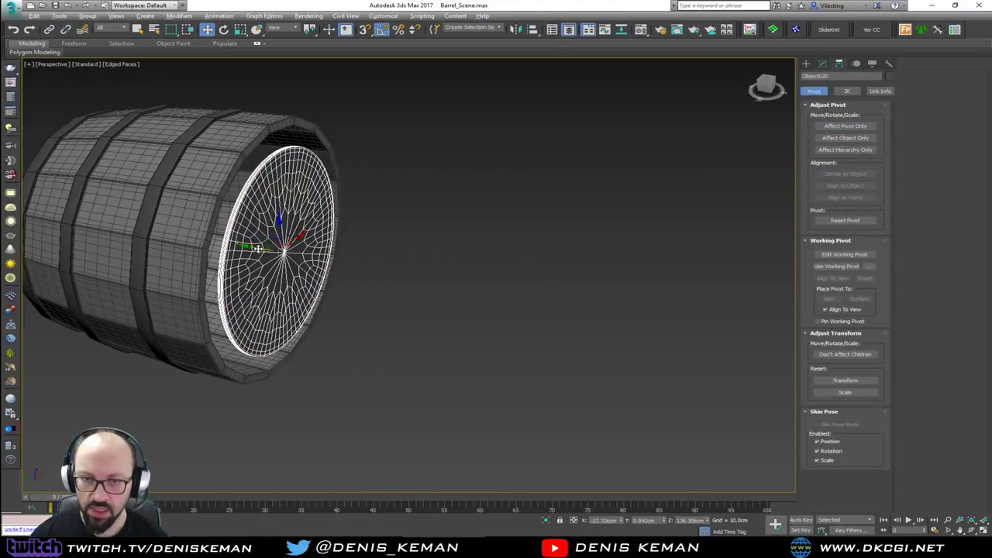
pyautogui.keyDown('alt'); pyautogui.moveTo(256, 253); pyautogui.dragTo(226, 237, button='middle'); pyautogui.keyUp('alt')
pyautogui.press('r')
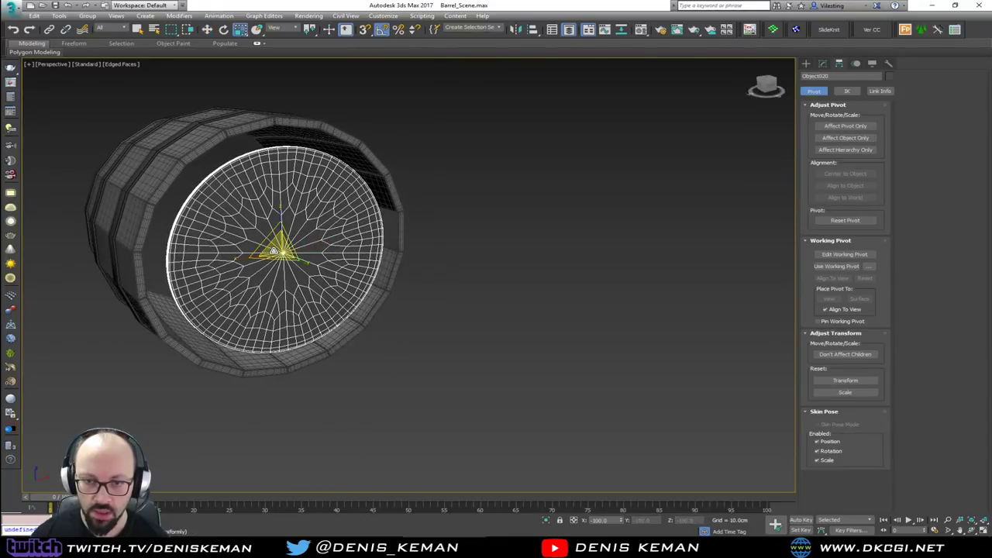
pyautogui.moveTo(280, 250); pyautogui.dragTo(275, 240)
pyautogui.keyDown('alt'); pyautogui.moveTo(276, 239); pyautogui.dragTo(300, 244, button='middle'); pyautogui.keyUp('alt')
pyautogui.press('w')
pyautogui.moveTo(263, 250); pyautogui.dragTo(258, 250)
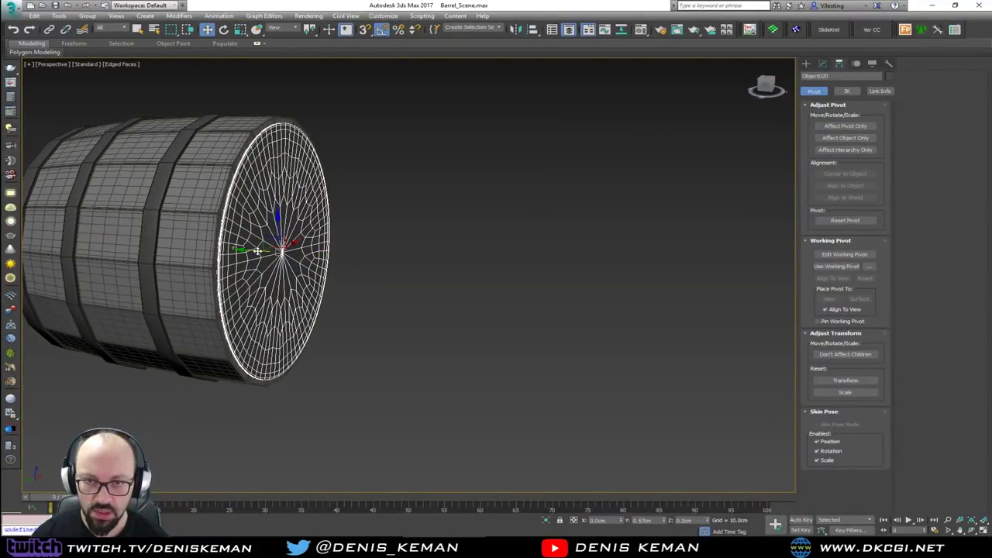
pyautogui.click(360, 239)
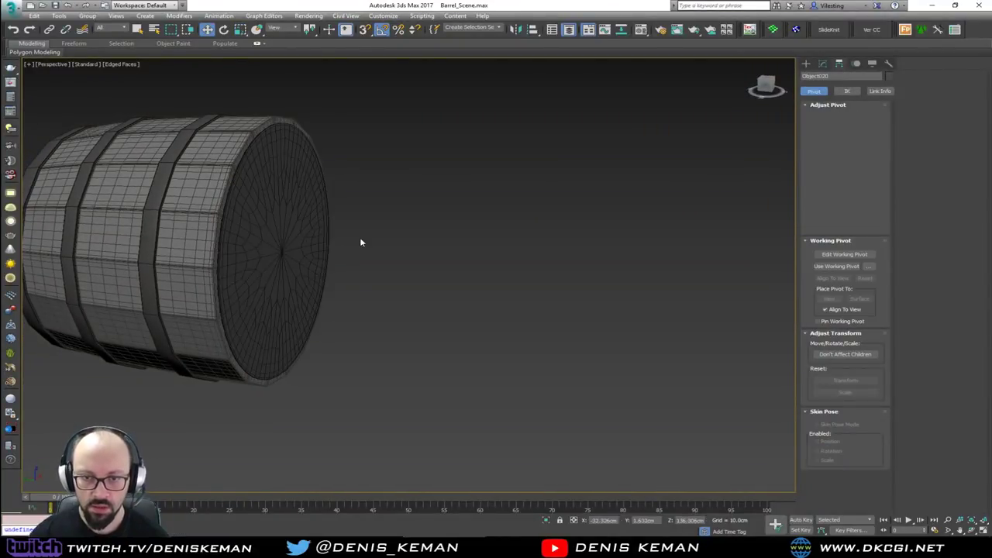
# - Add a TurboSmooth modifier with 1 iteration to the metal hoops, above their Chamfer
pyautogui.press('F4')
pyautogui.scroll(5, 373, 250)
pyautogui.scroll(-5, 275, 259)
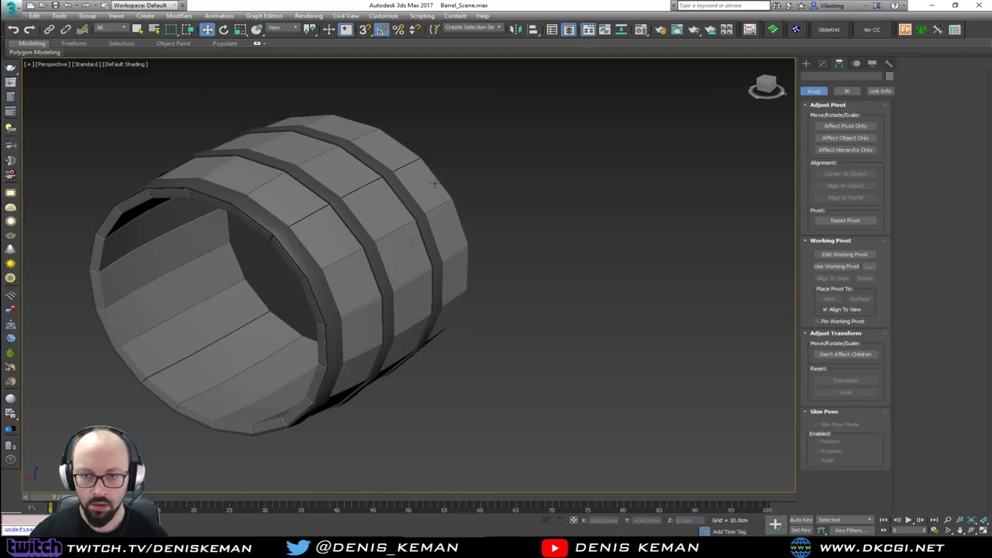
pyautogui.keyDown('alt'); pyautogui.moveTo(274, 258); pyautogui.dragTo(419, 180, button='middle'); pyautogui.keyUp('alt')
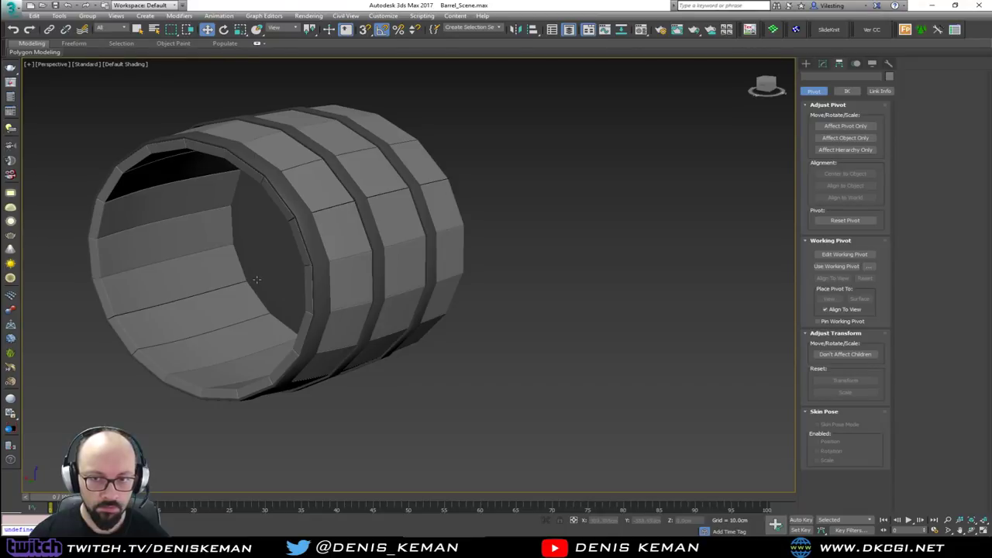
pyautogui.keyDown('alt'); pyautogui.moveTo(404, 155); pyautogui.dragTo(433, 214, button='middle'); pyautogui.keyUp('alt')
pyautogui.scroll(5, 372, 179)
pyautogui.click(344, 193)
pyautogui.press('F4')
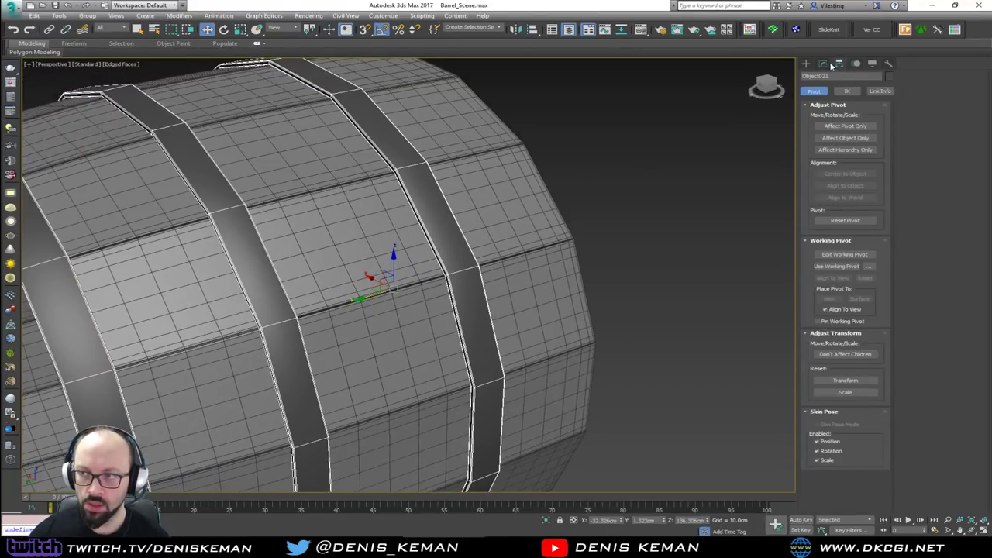
pyautogui.click(830, 66)
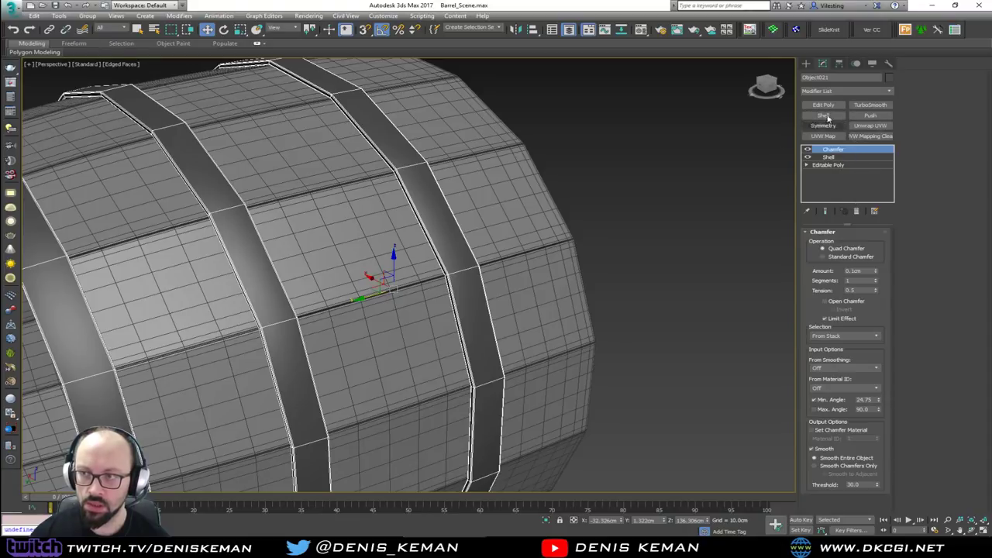
pyautogui.click(870, 104)
pyautogui.scroll(-6, 523, 201)
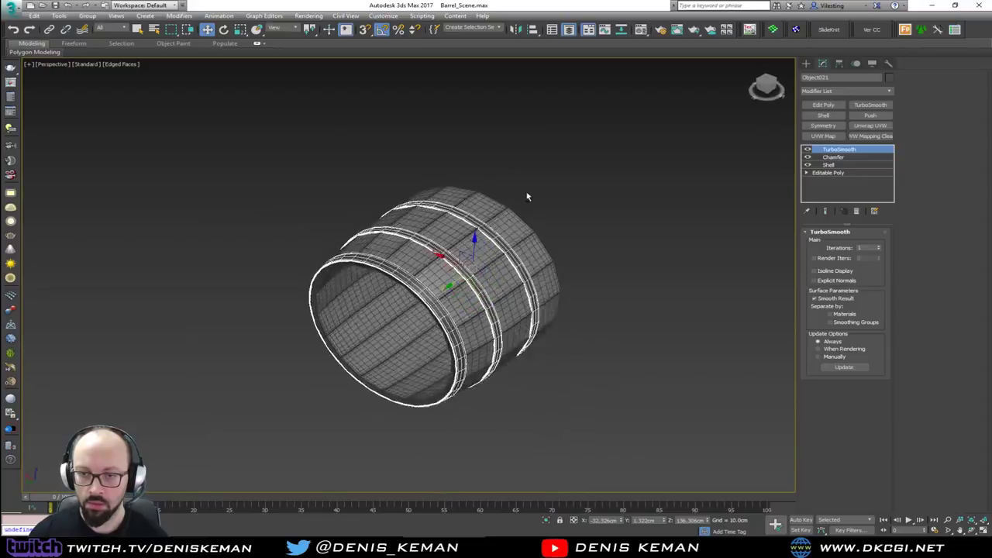
# - Examine the smoothed hoops and planks from several sides, both shaded and with edged faces
pyautogui.click(543, 190)
pyautogui.press('F4')
pyautogui.keyDown('alt'); pyautogui.moveTo(516, 187); pyautogui.dragTo(496, 162, button='middle'); pyautogui.keyUp('alt')
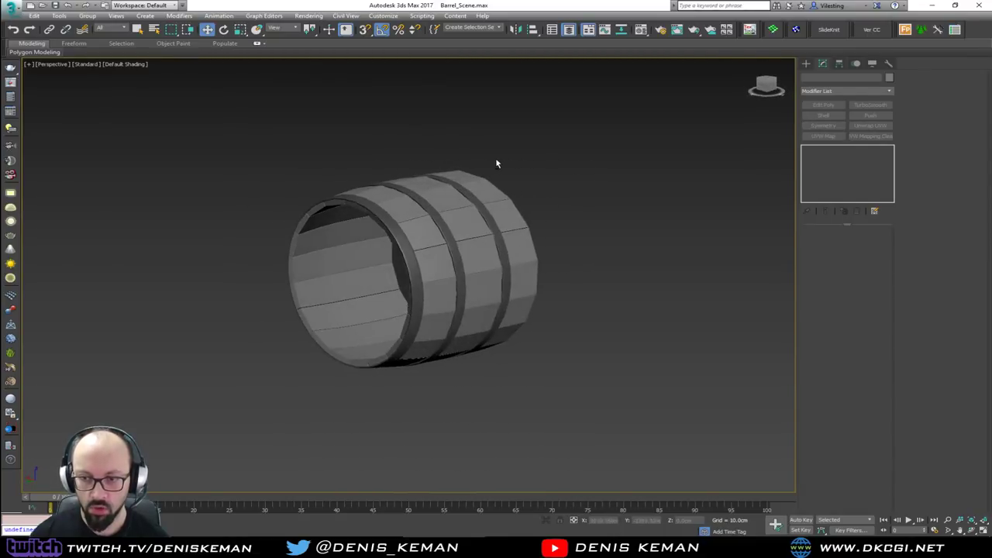
pyautogui.scroll(4, 415, 228)
pyautogui.scroll(3, 415, 229)
pyautogui.press('F4')
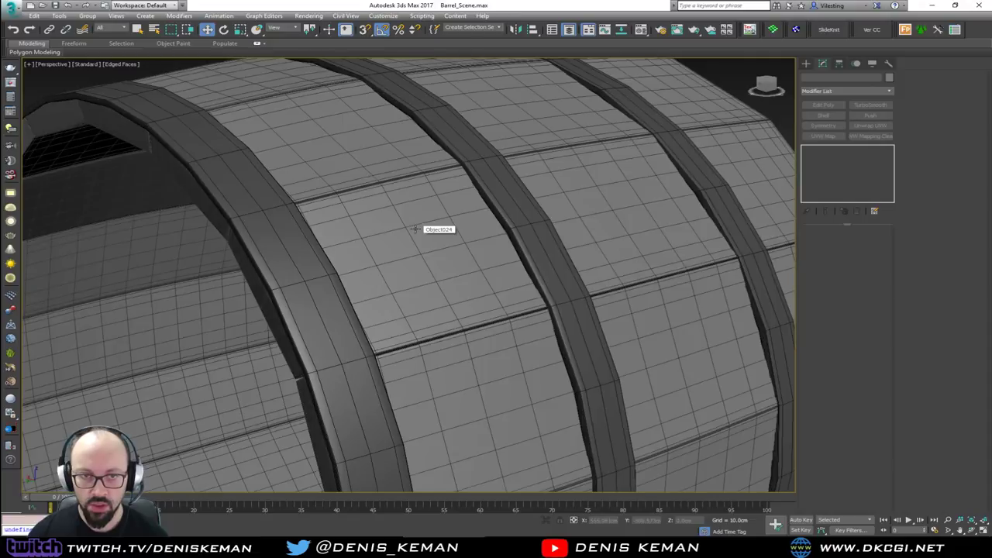
pyautogui.scroll(-6, 403, 212)
pyautogui.scroll(-3, 194, 126)
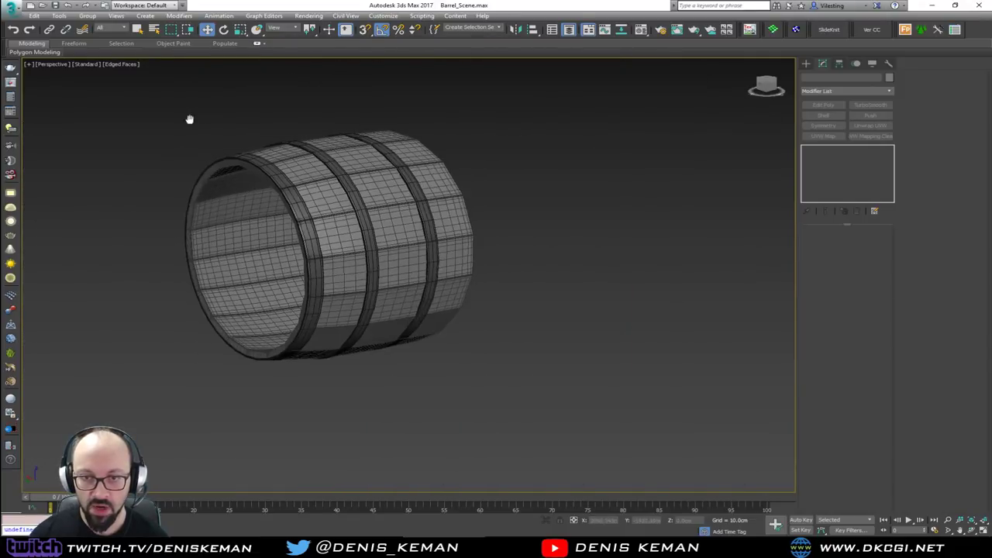
# - Show the viewport statistics for the scene and set them to report Total + Selection
pyautogui.hotkey('ctrl', 'a')
pyautogui.press('7')
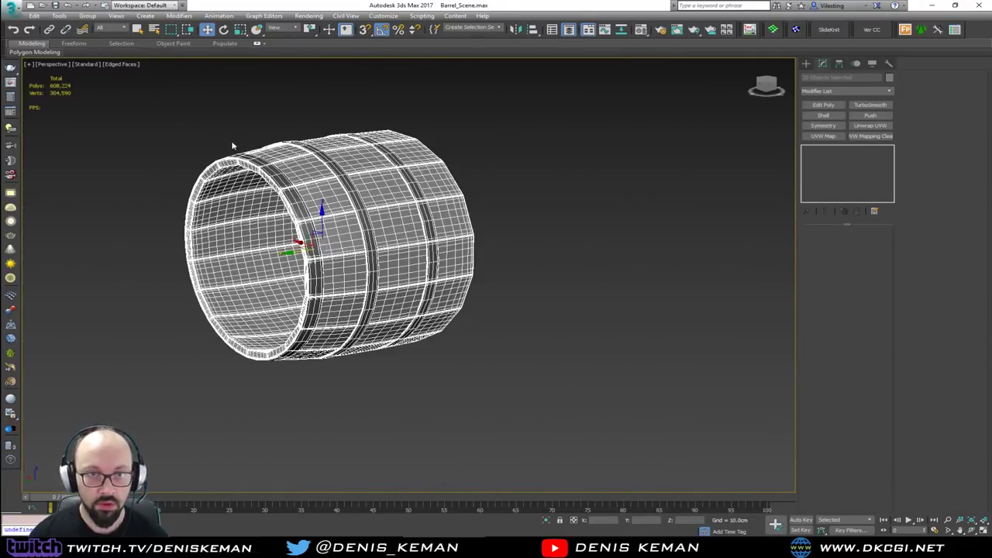
pyautogui.click(30, 64)
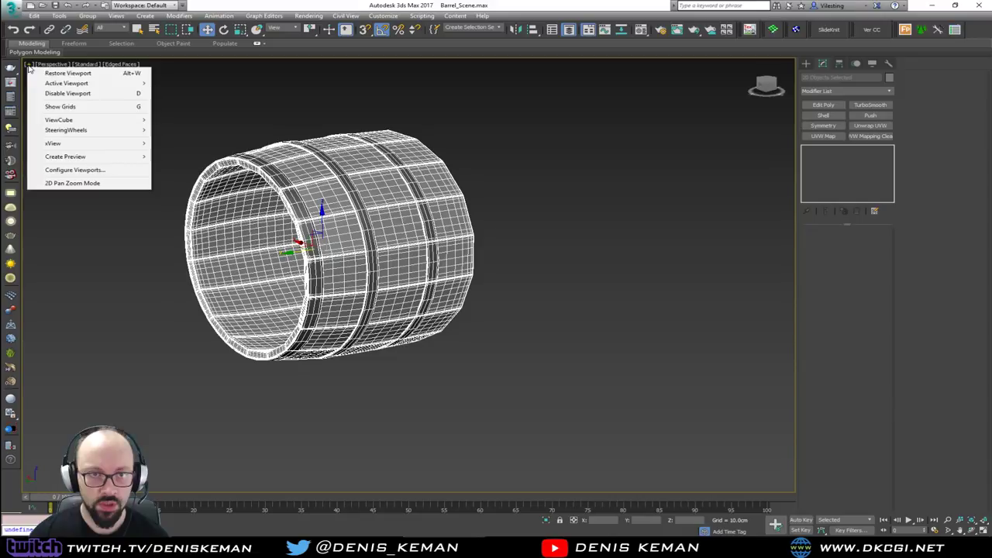
pyautogui.click(65, 170)
pyautogui.click(538, 162)
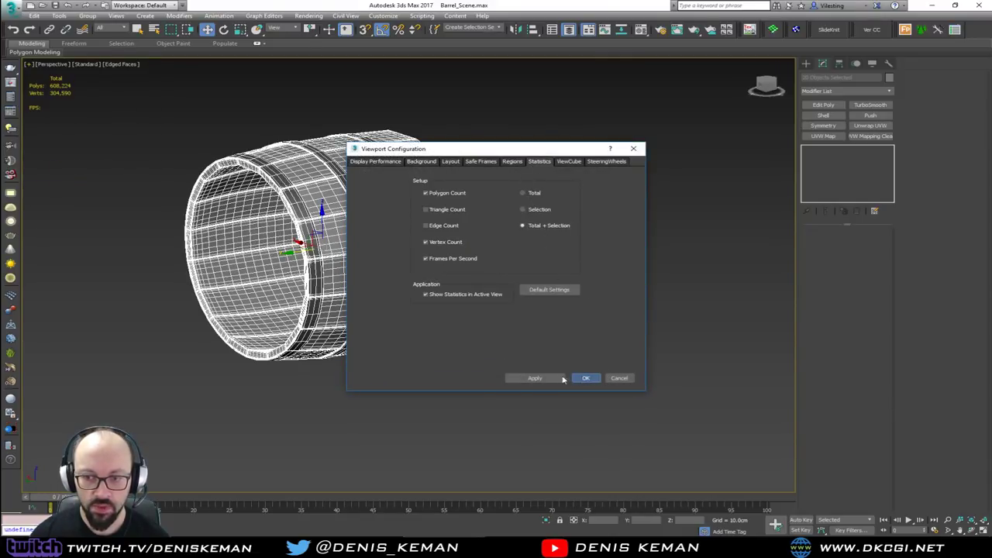
pyautogui.click(535, 378)
pyautogui.click(586, 378)
pyautogui.moveTo(337, 138)
pyautogui.keyDown('alt'); pyautogui.mouseDown(button='middle')
pyautogui.moveTo(357, 172)
pyautogui.moveTo(426, 136)
pyautogui.mouseUp(button='middle'); pyautogui.keyUp('alt')
pyautogui.click(501, 178)
# - In the Front view, create a narrow upright box across the barrel's centre, 55 cm long, 2 cm wide and about 5.35 cm high
pyautogui.scroll(3, 344, 169)
pyautogui.scroll(3, 344, 170)
pyautogui.press('F4')
pyautogui.scroll(-3, 407, 153)
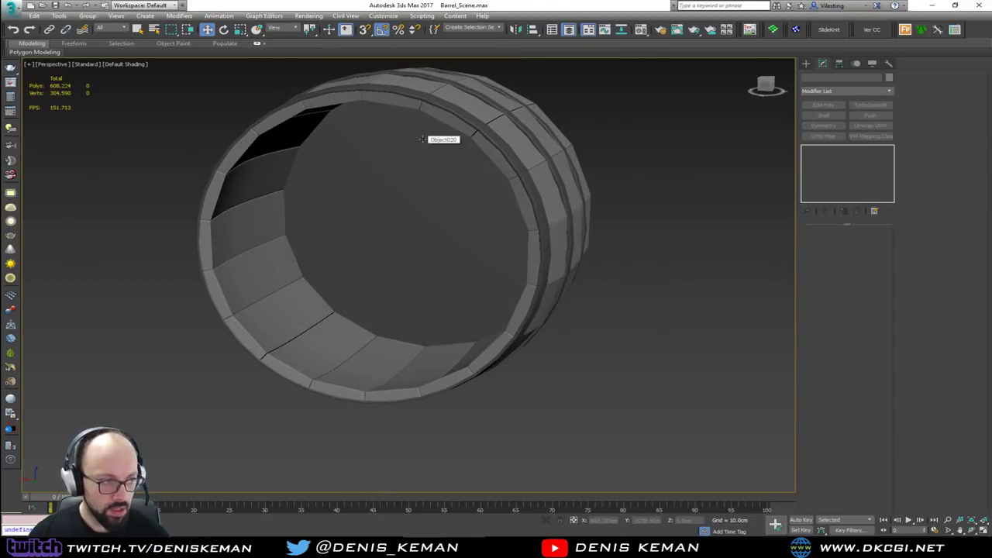
pyautogui.hotkey('alt', 'w')
pyautogui.rightClick(427, 146)
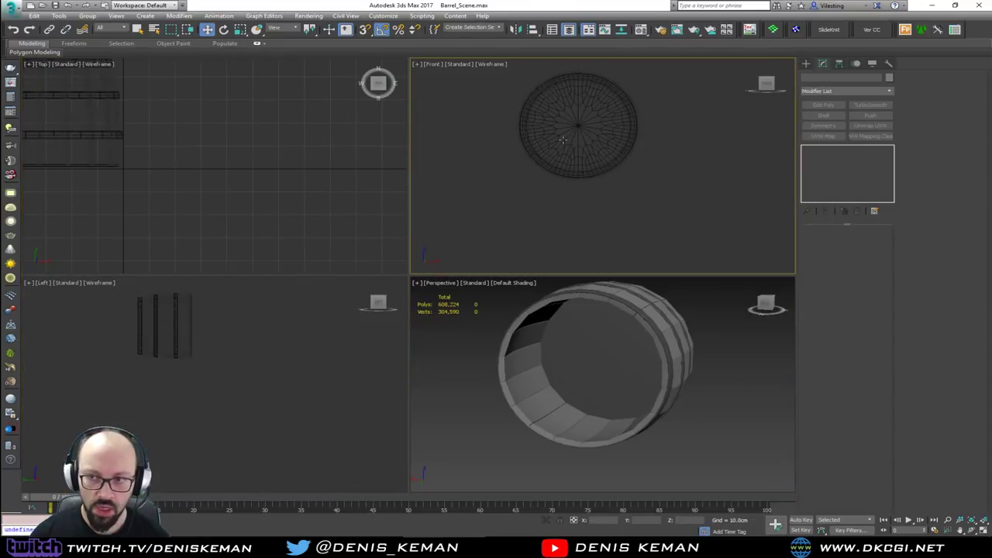
pyautogui.hotkey('alt', 'w')
pyautogui.rightClick(386, 150)
pyautogui.click(395, 131)
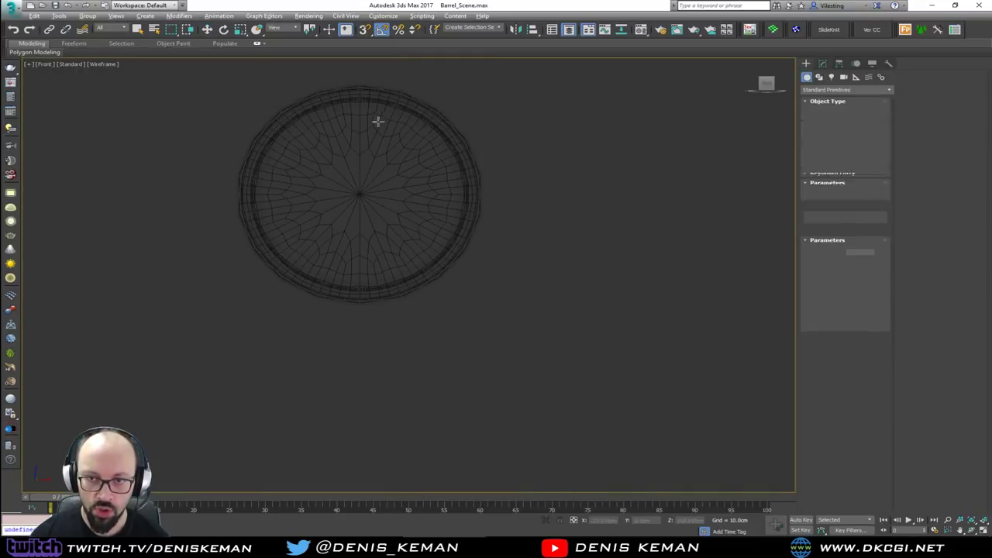
pyautogui.moveTo(357, 96); pyautogui.dragTo(362, 292)
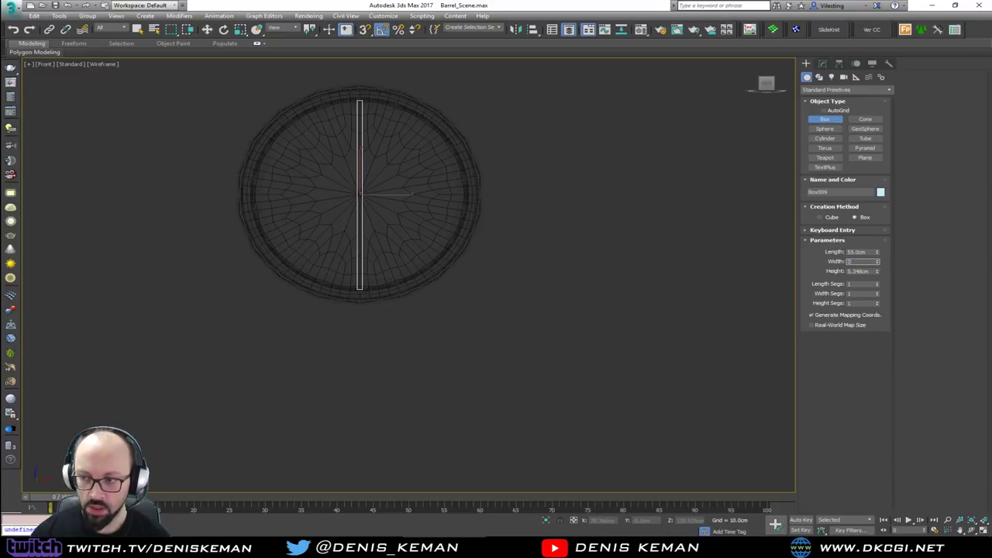
pyautogui.press('Tab')
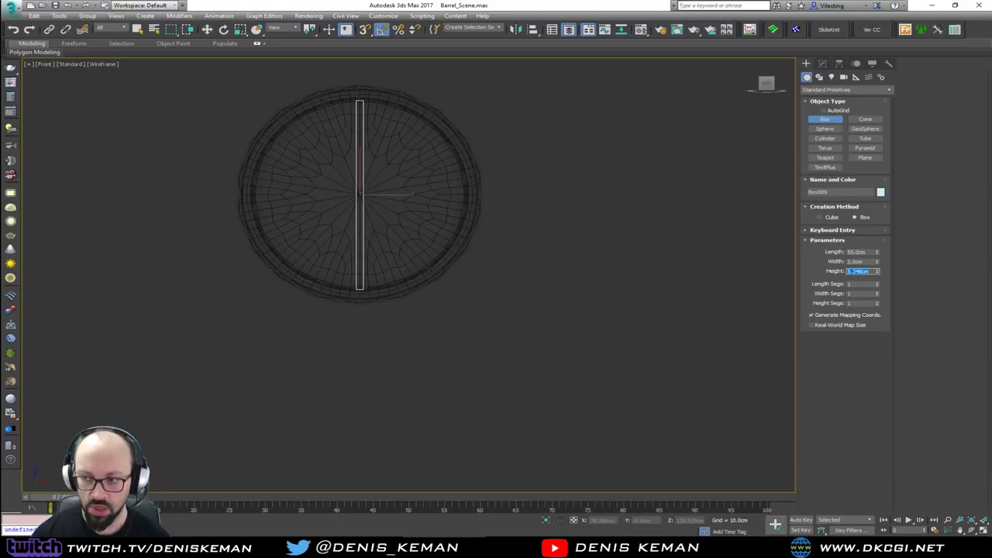
# - Move the narrow box along the barrel's axis so that it stands inside the barrel's open end
pyautogui.hotkey('alt', 'w')
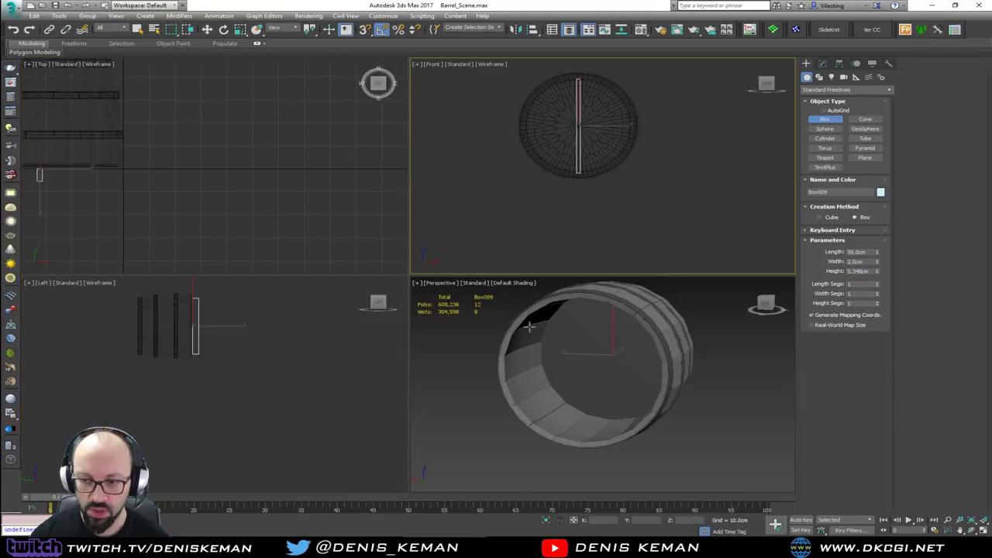
pyautogui.middleClick(530, 326)
pyautogui.hotkey('alt', 'w')
pyautogui.keyDown('alt'); pyautogui.moveTo(547, 312); pyautogui.dragTo(525, 312, button='middle'); pyautogui.keyUp('alt')
pyautogui.press('w')
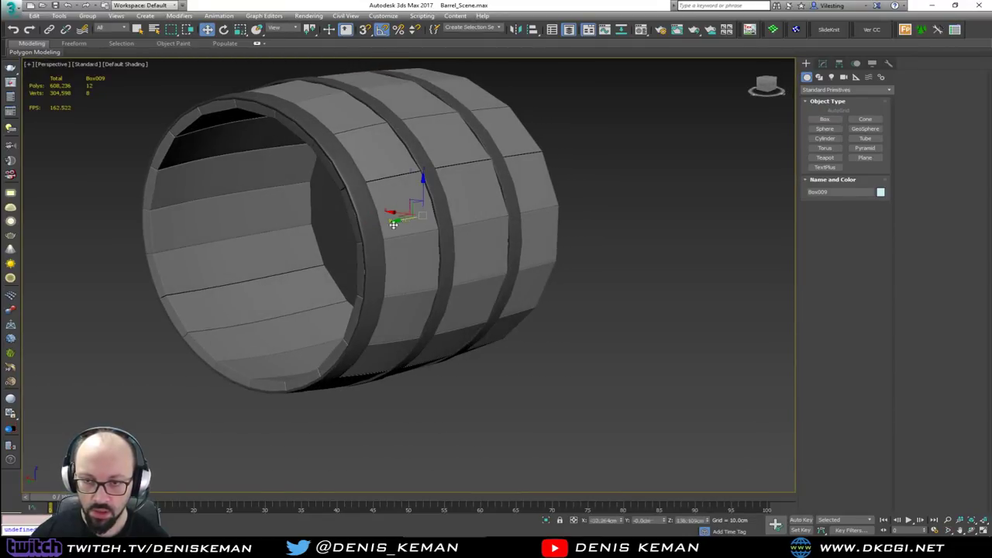
pyautogui.moveTo(394, 224); pyautogui.dragTo(253, 245)
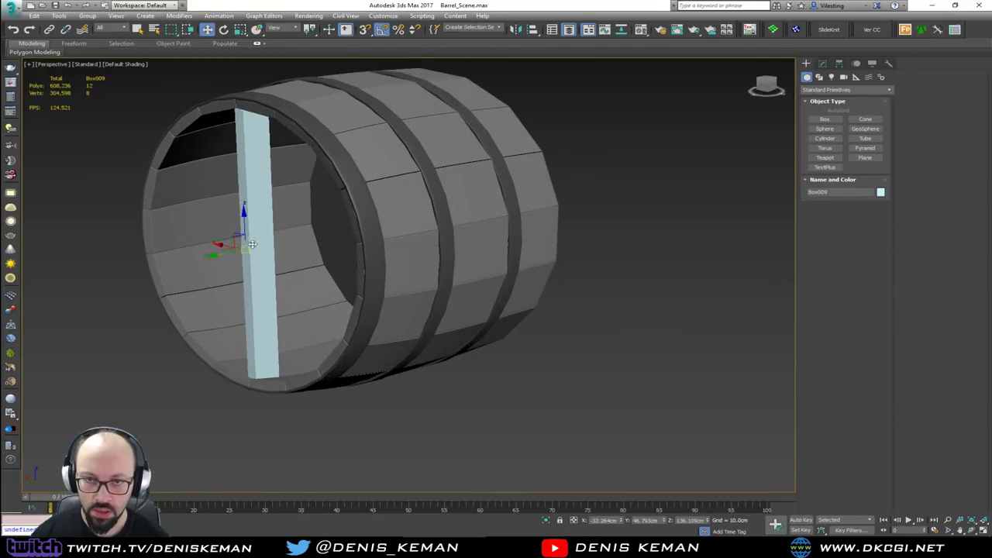
pyautogui.moveTo(253, 245)
pyautogui.keyDown('alt'); pyautogui.mouseDown(button='middle')
pyautogui.moveTo(295, 222)
pyautogui.moveTo(325, 237)
pyautogui.mouseUp(button='middle'); pyautogui.keyUp('alt')
pyautogui.press('F3')
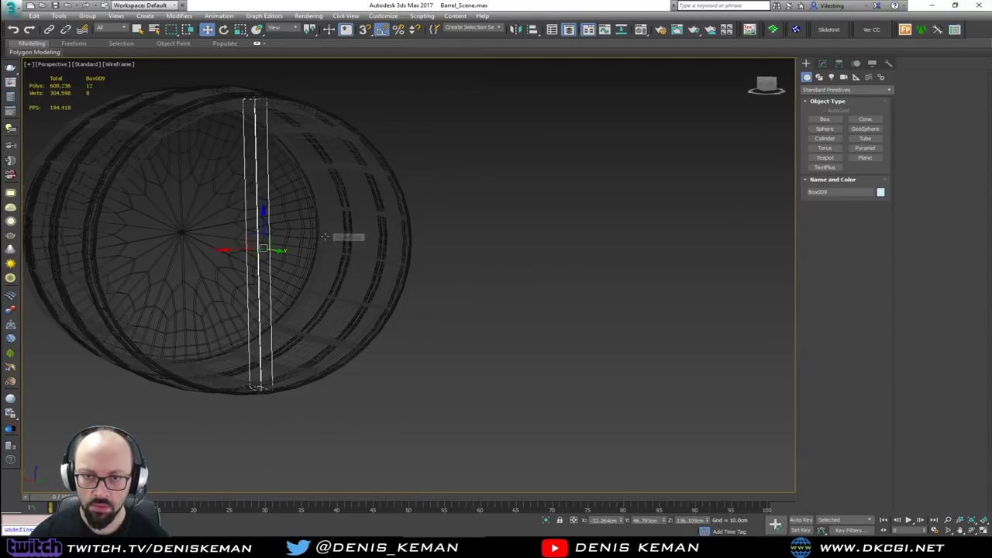
pyautogui.press('F3')
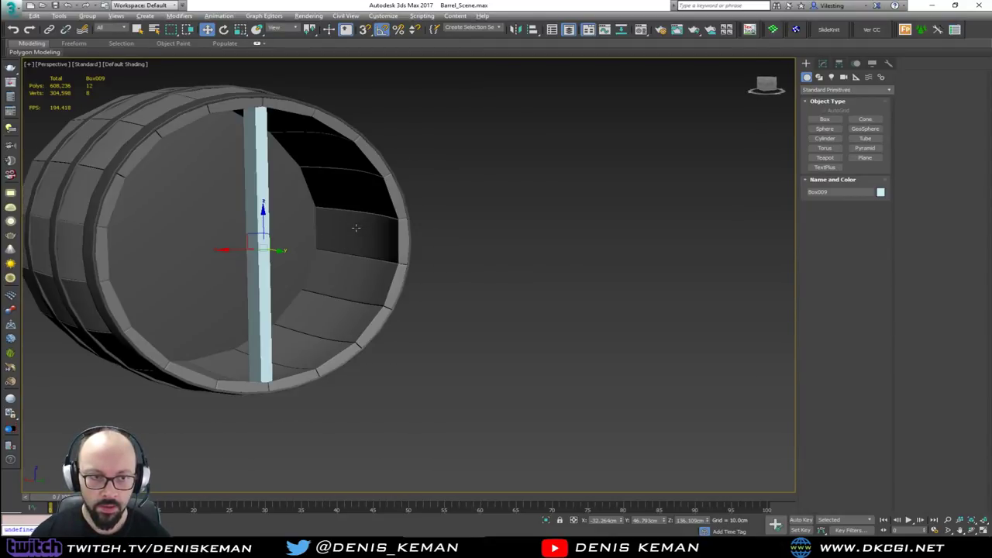
pyautogui.keyDown('alt'); pyautogui.moveTo(355, 227); pyautogui.dragTo(271, 244, button='middle'); pyautogui.keyUp('alt')
# - Add an Edit Poly modifier to the box and extend its inner end polygon along the barrel's axis up to the closed disc end
pyautogui.click(823, 66)
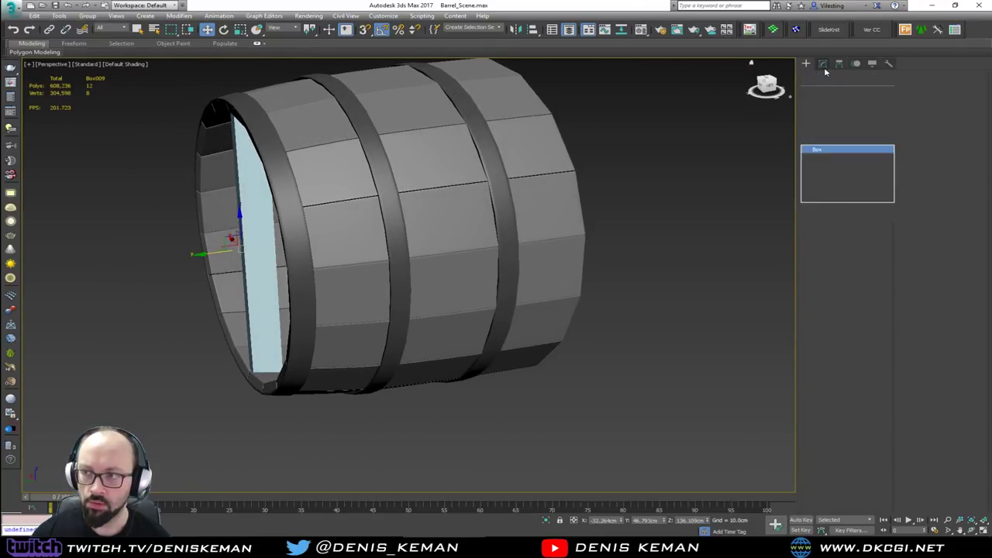
pyautogui.click(823, 104)
pyautogui.keyDown('alt'); pyautogui.moveTo(597, 181); pyautogui.dragTo(547, 180, button='middle'); pyautogui.keyUp('alt')
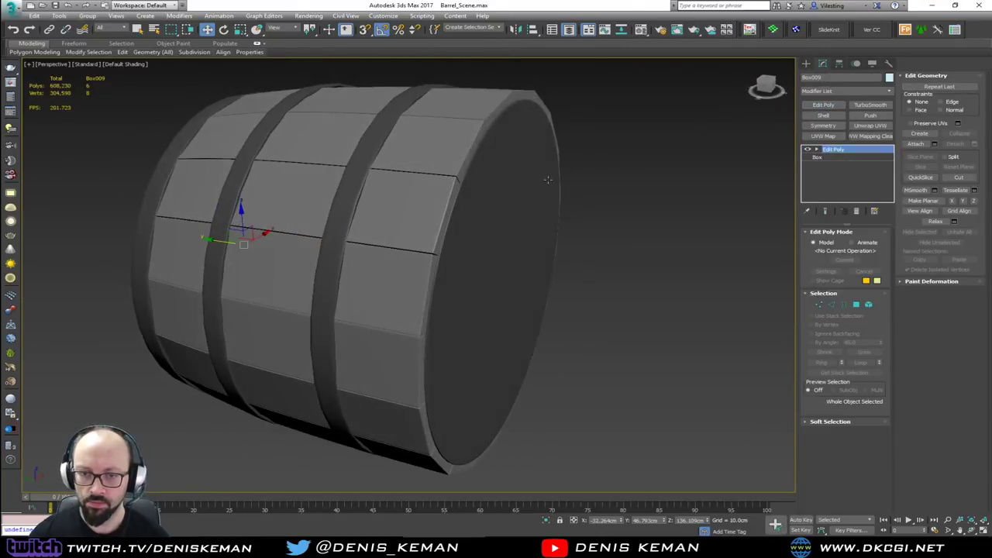
pyautogui.press('F3')
pyautogui.press('4')
pyautogui.click(272, 269)
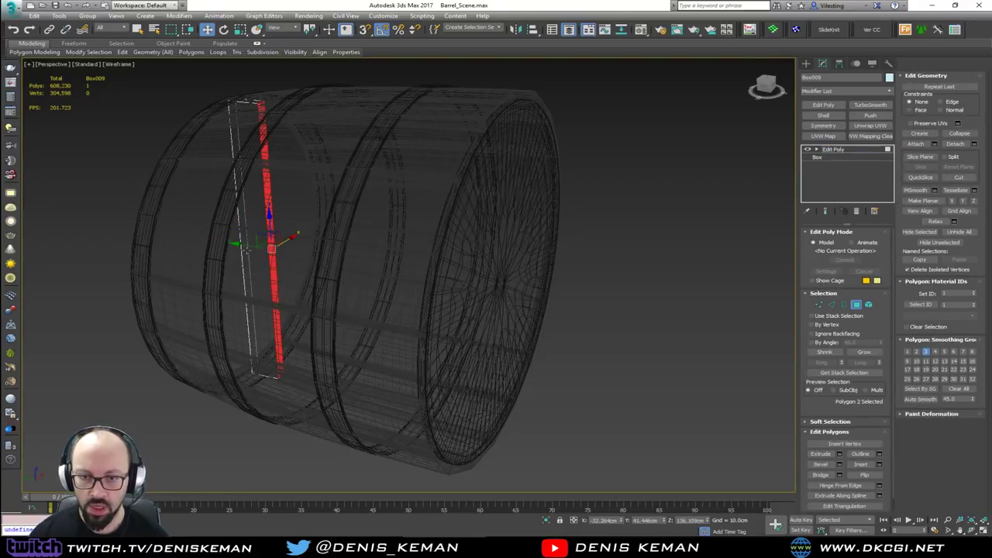
pyautogui.moveTo(247, 246); pyautogui.dragTo(505, 290)
pyautogui.keyDown('alt'); pyautogui.moveTo(504, 290); pyautogui.dragTo(471, 286, button='middle'); pyautogui.keyUp('alt')
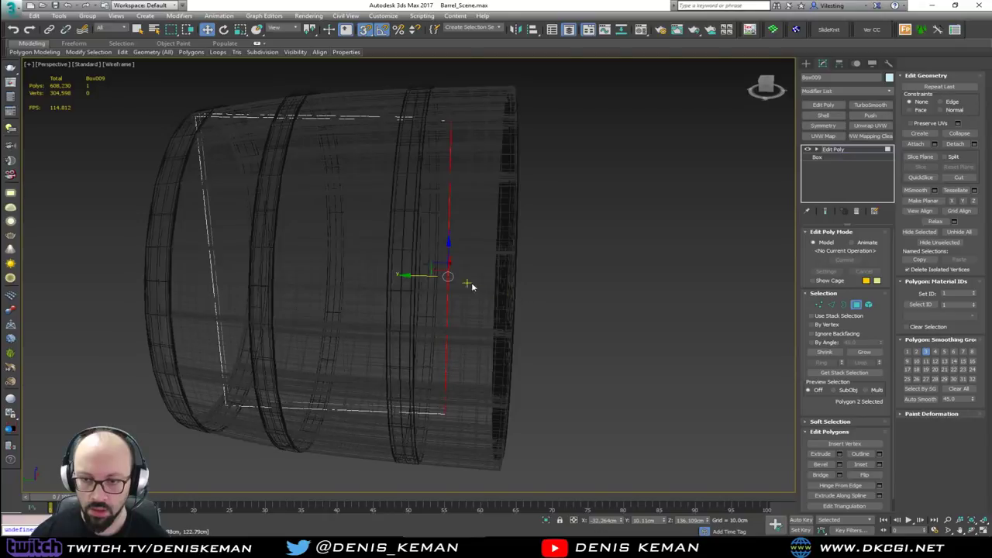
pyautogui.press('s')
pyautogui.moveTo(426, 277); pyautogui.dragTo(476, 279)
pyautogui.keyDown('alt'); pyautogui.moveTo(476, 279); pyautogui.dragTo(369, 243, button='middle'); pyautogui.keyUp('alt')
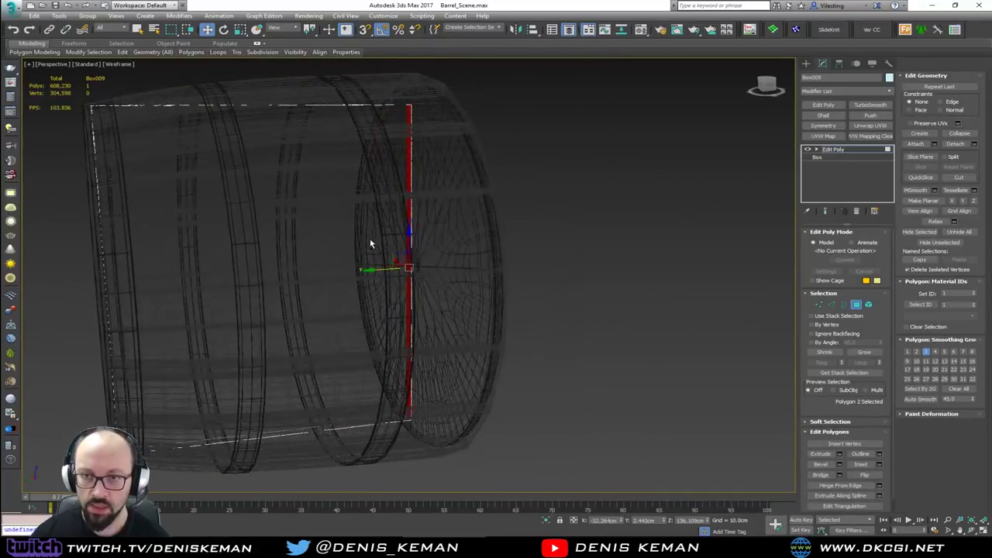
# - Move the divider's upper inner-end vertices up and its lower ones down so they reach the barrel's planks
pyautogui.press('1')
pyautogui.moveTo(482, 93); pyautogui.dragTo(377, 131)
pyautogui.keyDown('alt'); pyautogui.moveTo(376, 130); pyautogui.dragTo(369, 216, button='middle'); pyautogui.keyUp('alt')
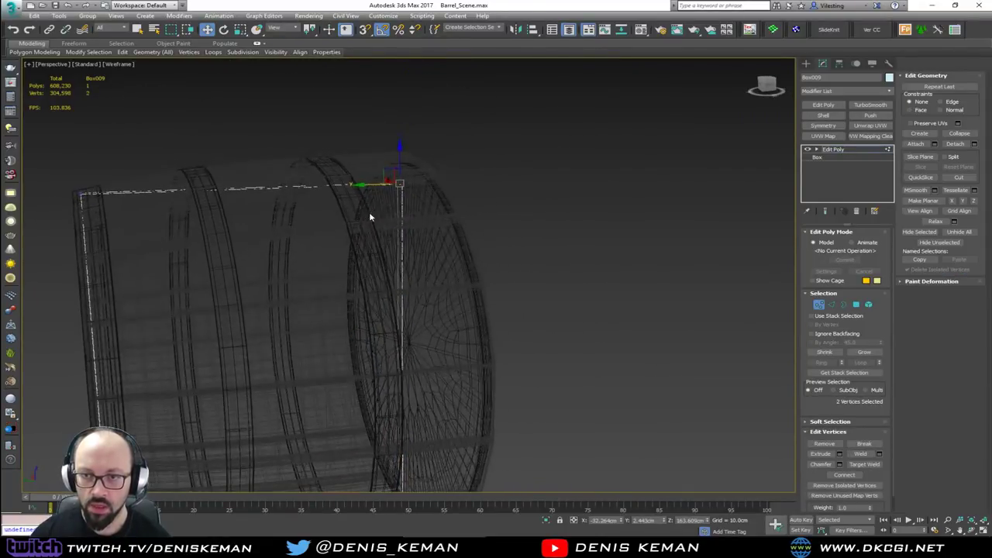
pyautogui.moveTo(397, 158); pyautogui.dragTo(401, 137)
pyautogui.moveTo(403, 254); pyautogui.dragTo(405, 135, button='middle')
pyautogui.moveTo(332, 426); pyautogui.dragTo(331, 428)
pyautogui.keyDown('alt'); pyautogui.moveTo(324, 407); pyautogui.dragTo(363, 388, button='middle'); pyautogui.keyUp('alt')
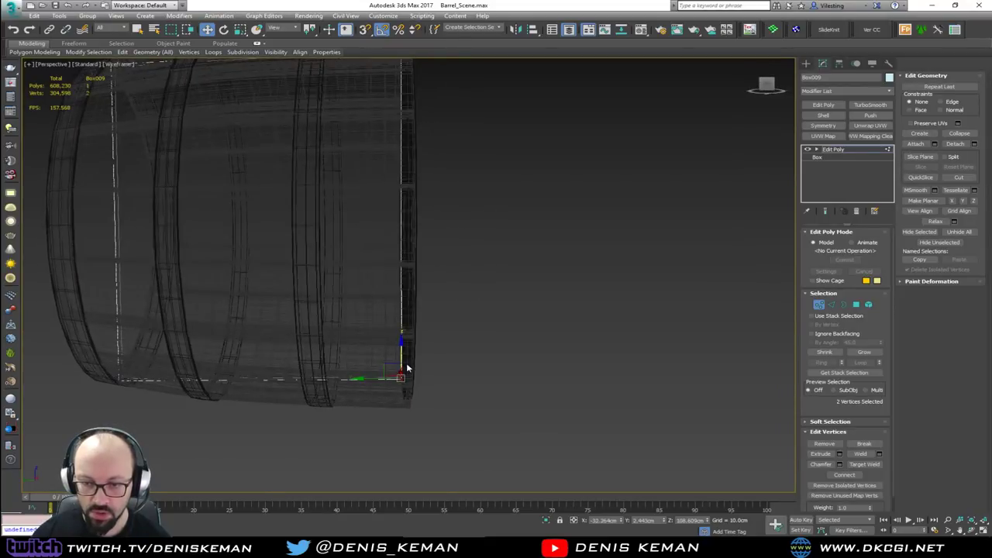
pyautogui.moveTo(401, 349); pyautogui.dragTo(401, 366)
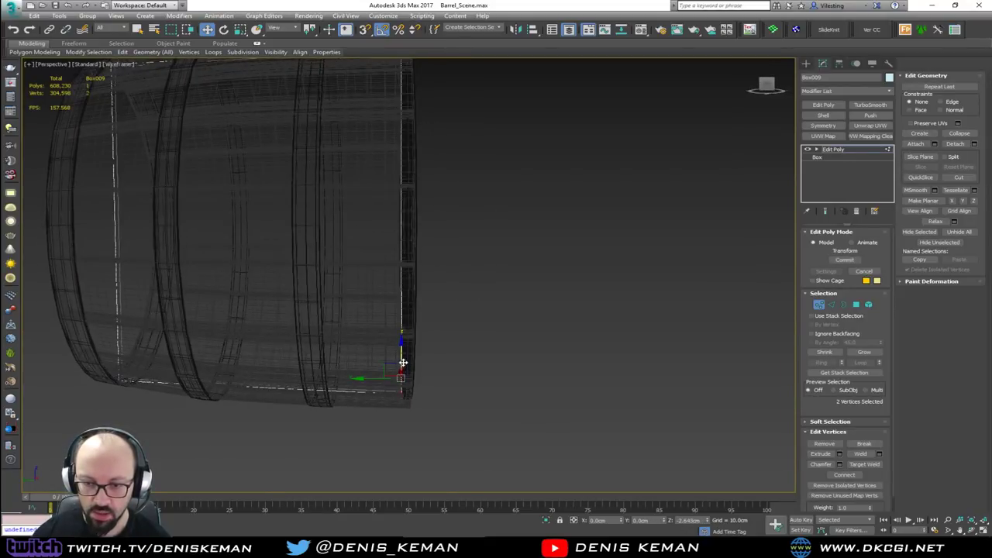
pyautogui.keyDown('alt'); pyautogui.moveTo(401, 357); pyautogui.dragTo(478, 339, button='middle'); pyautogui.keyUp('alt')
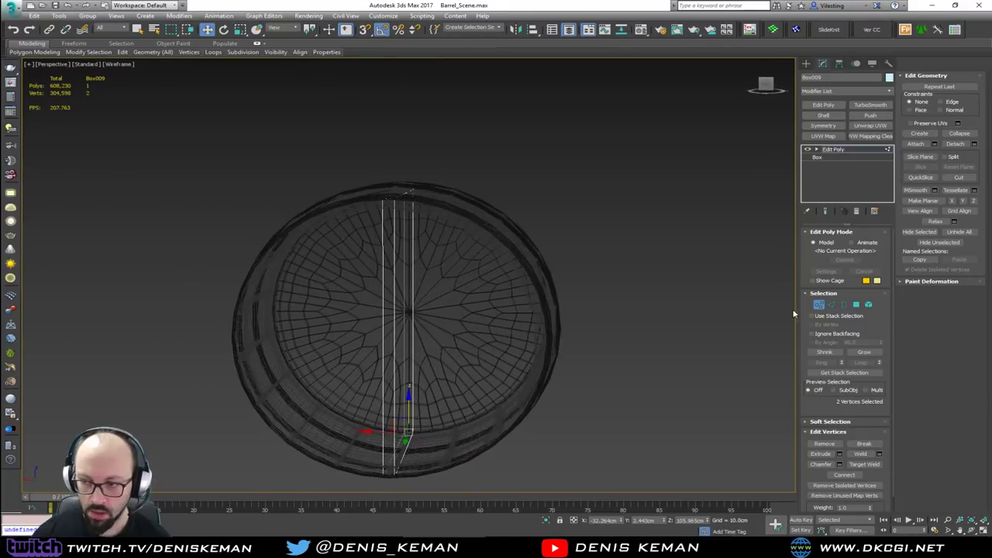
pyautogui.click(818, 305)
pyautogui.press('F3')
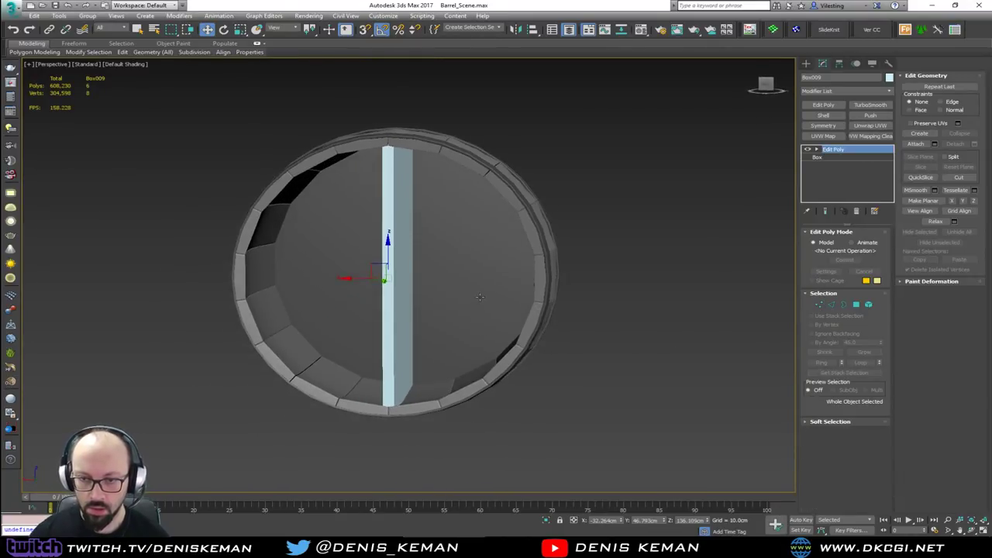
# - Rotate the divider 45 degrees around the barrel's axis
pyautogui.press('e')
pyautogui.moveTo(409, 252); pyautogui.dragTo(422, 270)
pyautogui.keyDown('alt'); pyautogui.moveTo(422, 269); pyautogui.dragTo(428, 256, button='middle'); pyautogui.keyUp('alt')
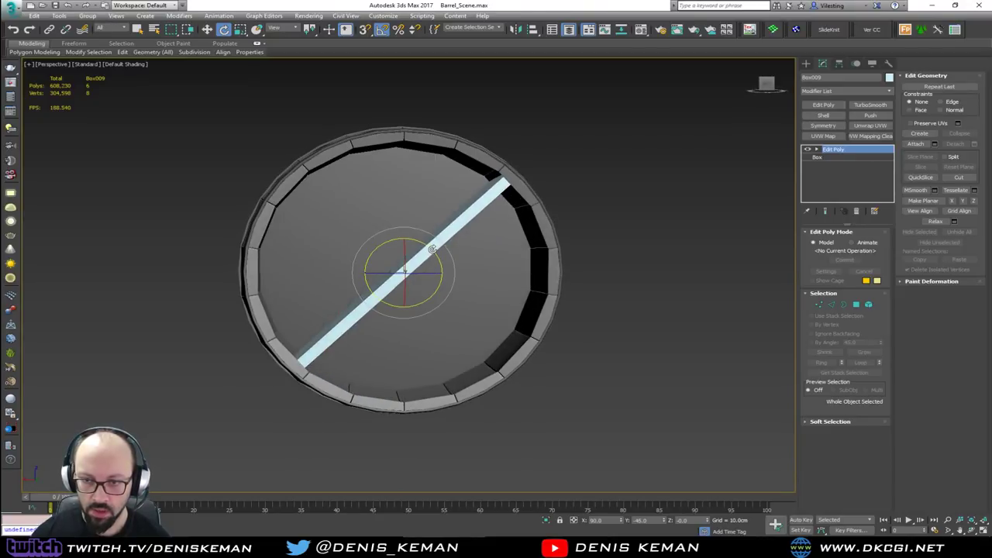
# - Clone the divider rotated by 90 degrees so that the two boards form an X inside the barrel
pyautogui.keyDown('shift'); pyautogui.moveTo(431, 249); pyautogui.dragTo(429, 323); pyautogui.keyUp('shift')
pyautogui.click(499, 312)
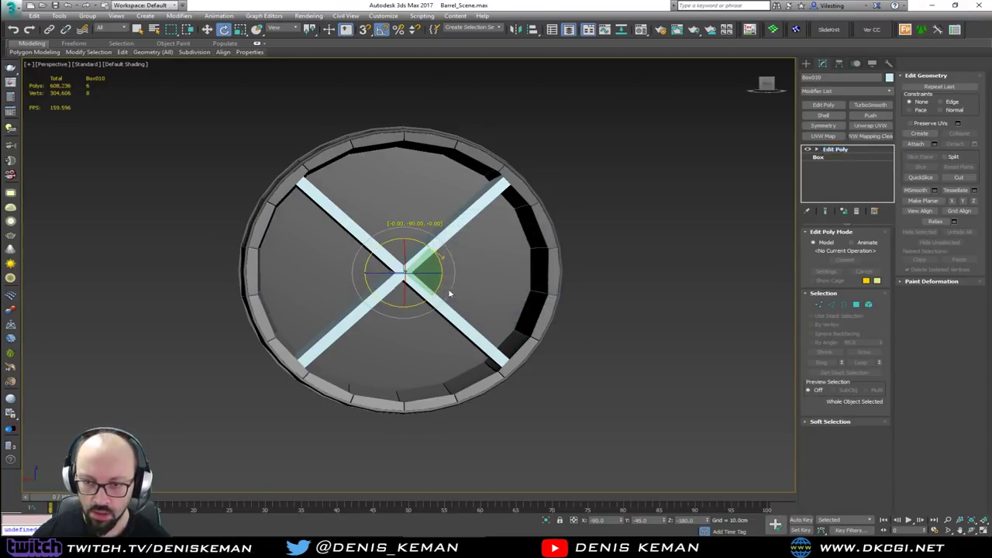
pyautogui.keyDown('alt'); pyautogui.moveTo(433, 296); pyautogui.dragTo(432, 295, button='middle'); pyautogui.keyUp('alt')
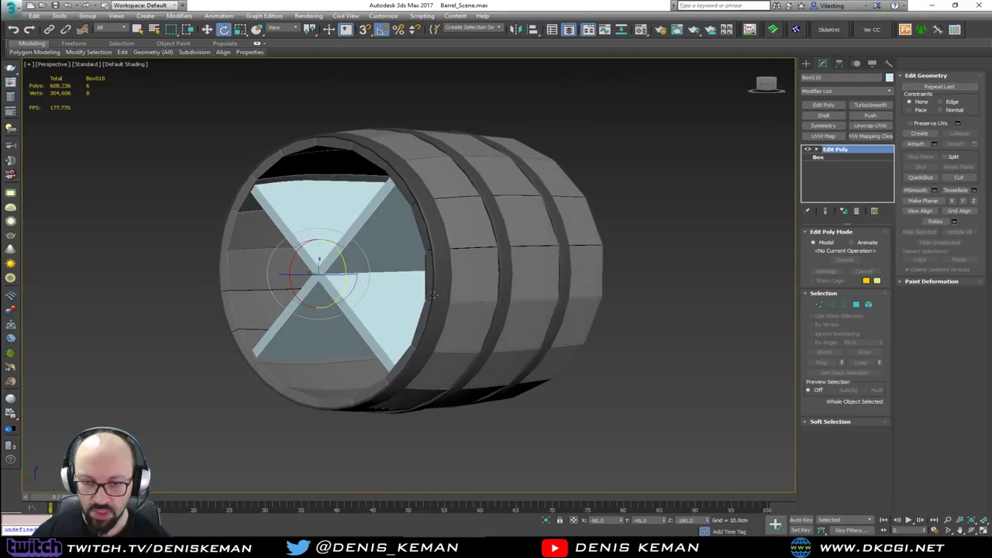
pyautogui.keyDown('alt'); pyautogui.moveTo(367, 291); pyautogui.dragTo(324, 277, button='middle'); pyautogui.keyUp('alt')
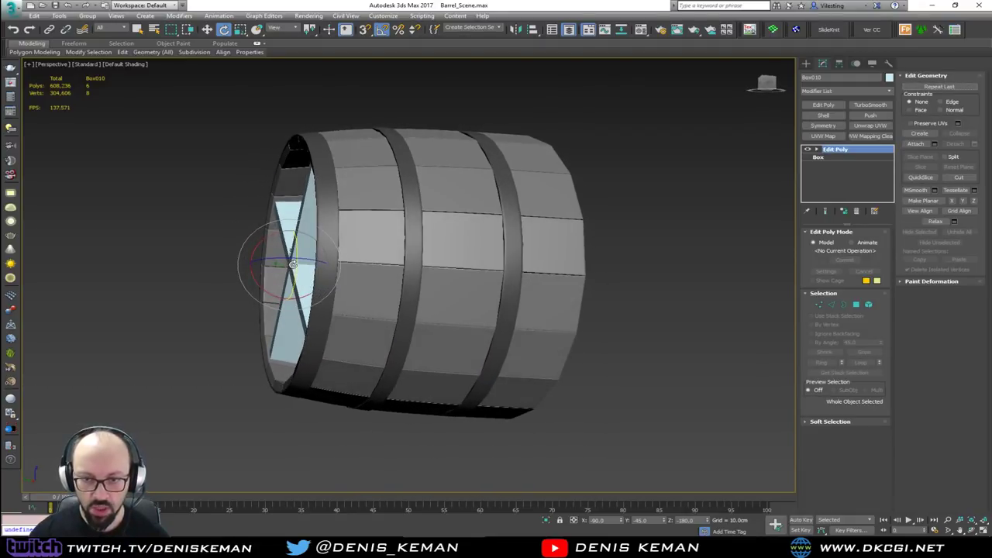
# - Select the copied divider's four vertices at the barrel's open end and try moving them slightly along the barrel's axis
pyautogui.press('1')
pyautogui.press('F3')
pyautogui.moveTo(237, 173); pyautogui.dragTo(329, 377)
pyautogui.keyDown('alt'); pyautogui.moveTo(321, 322); pyautogui.dragTo(336, 354, button='middle'); pyautogui.keyUp('alt')
pyautogui.press('w')
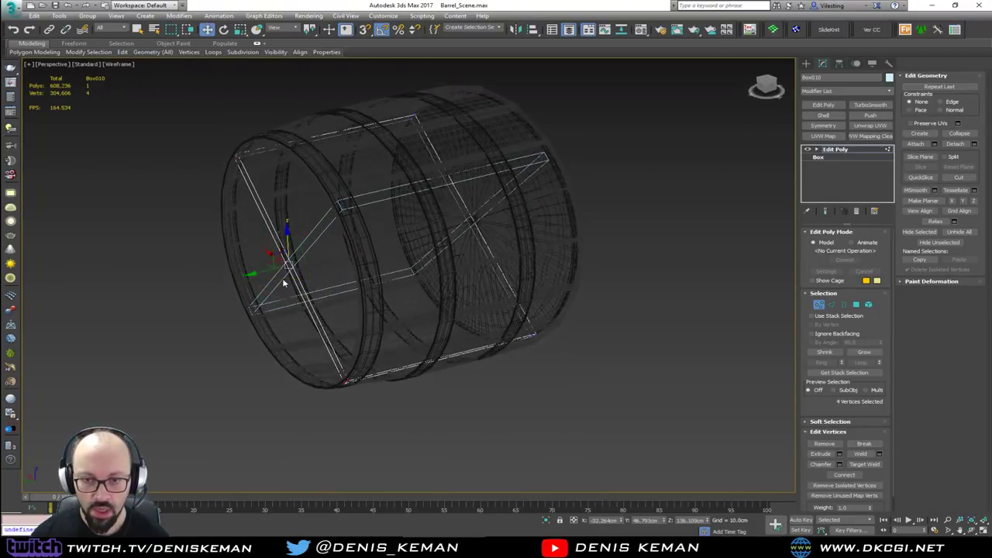
pyautogui.scroll(4, 275, 265)
pyautogui.moveTo(267, 272); pyautogui.dragTo(285, 277)
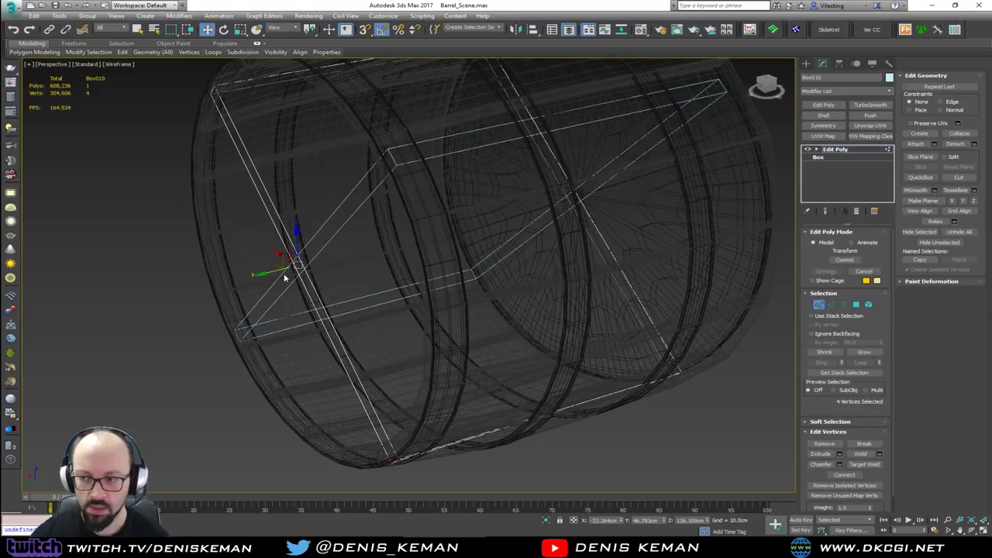
# - Make the copied divider unique from the original and move its open-end vertices slightly inward along the barrel's axis
pyautogui.click(822, 307)
pyautogui.click(844, 212)
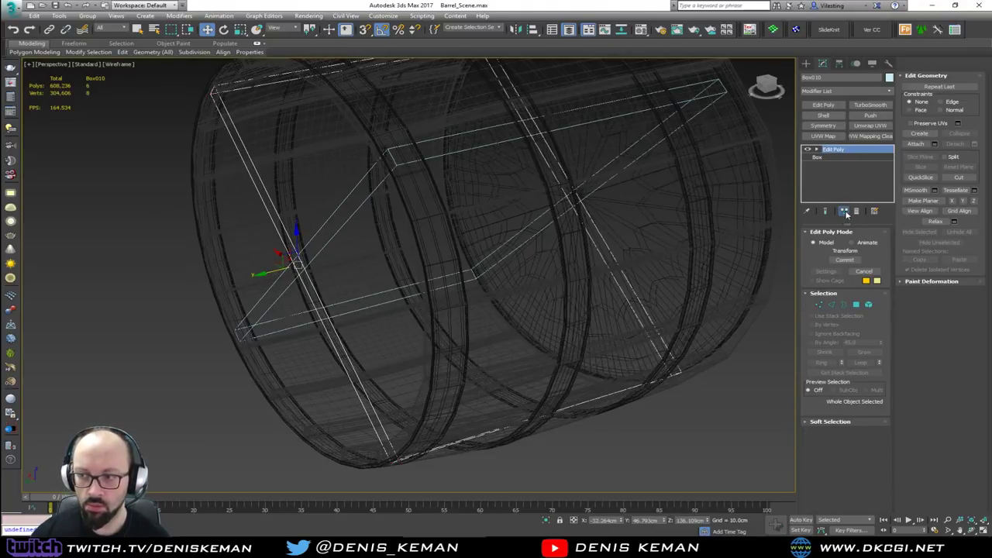
pyautogui.press('1')
pyautogui.press('1')
pyautogui.moveTo(389, 267)
pyautogui.mouseDown(button='middle')
pyautogui.moveTo(384, 369)
pyautogui.moveTo(363, 348)
pyautogui.moveTo(305, 326)
pyautogui.moveTo(307, 310)
pyautogui.moveTo(325, 306)
pyautogui.moveTo(318, 299)
pyautogui.mouseUp(button='middle')
pyautogui.press('1')
pyautogui.scroll(-3, 305, 325)
pyautogui.scroll(4, 288, 319)
pyautogui.press('F3')
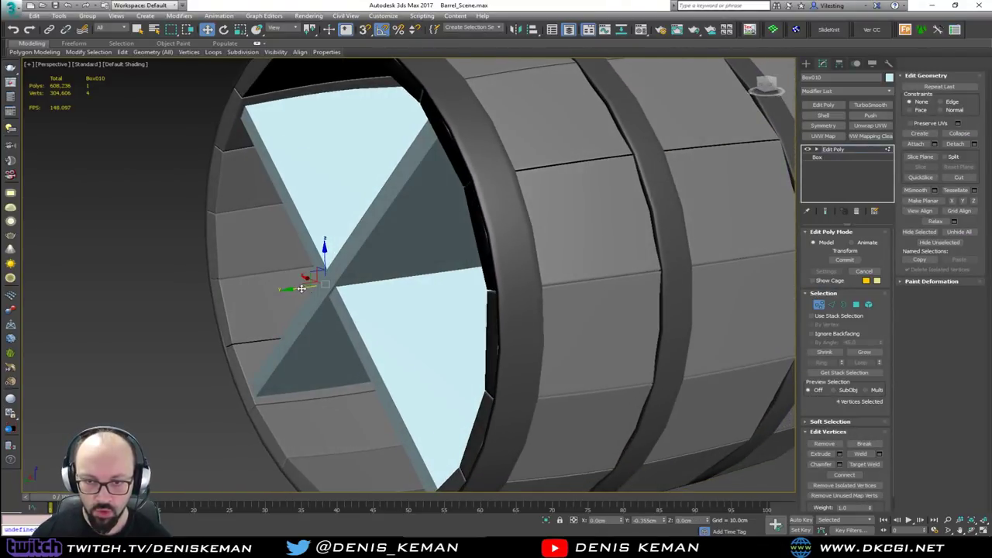
pyautogui.moveTo(301, 288); pyautogui.dragTo(305, 288)
pyautogui.click(817, 306)
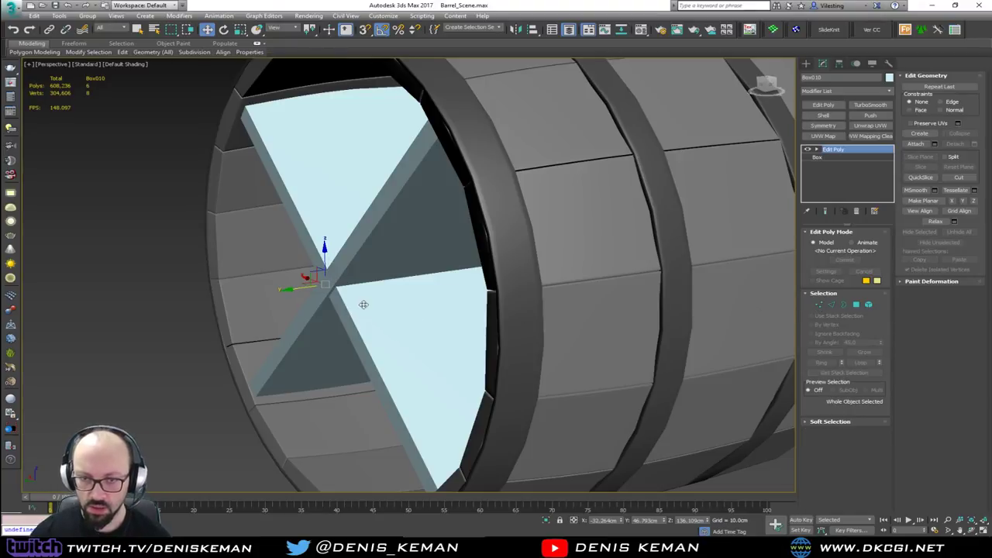
# - Display edged faces and add a Chamfer modifier to the original divider, above its Edit Poly
pyautogui.press('F4')
pyautogui.scroll(-4, 359, 305)
pyautogui.moveTo(359, 305); pyautogui.dragTo(393, 338, button='middle')
pyautogui.click(430, 380)
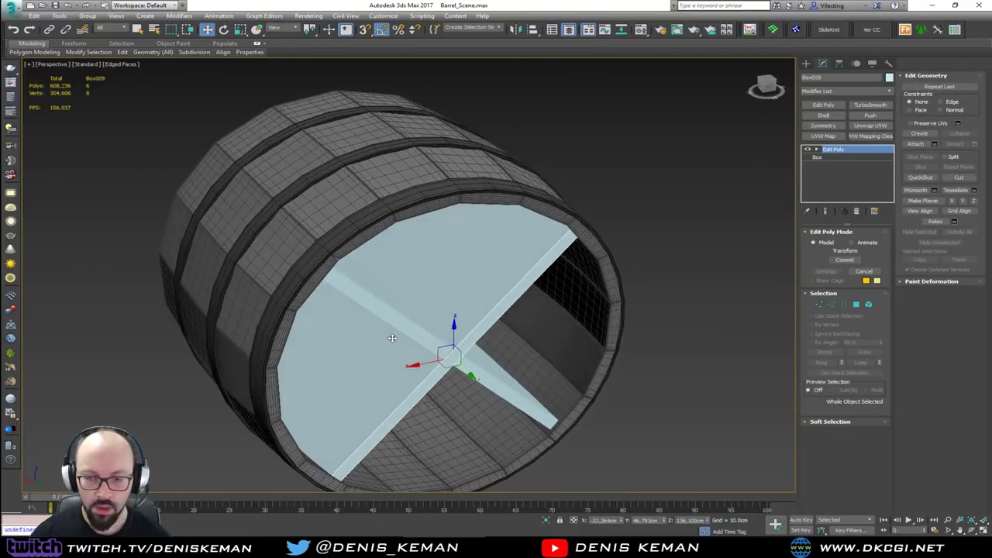
pyautogui.click(836, 90)
pyautogui.scroll(-10, 838, 132)
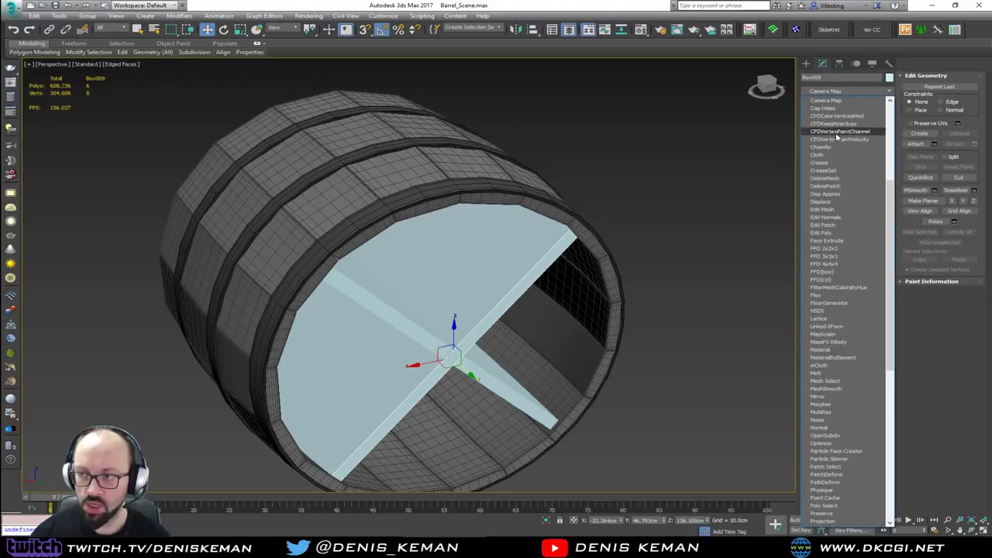
pyautogui.click(834, 148)
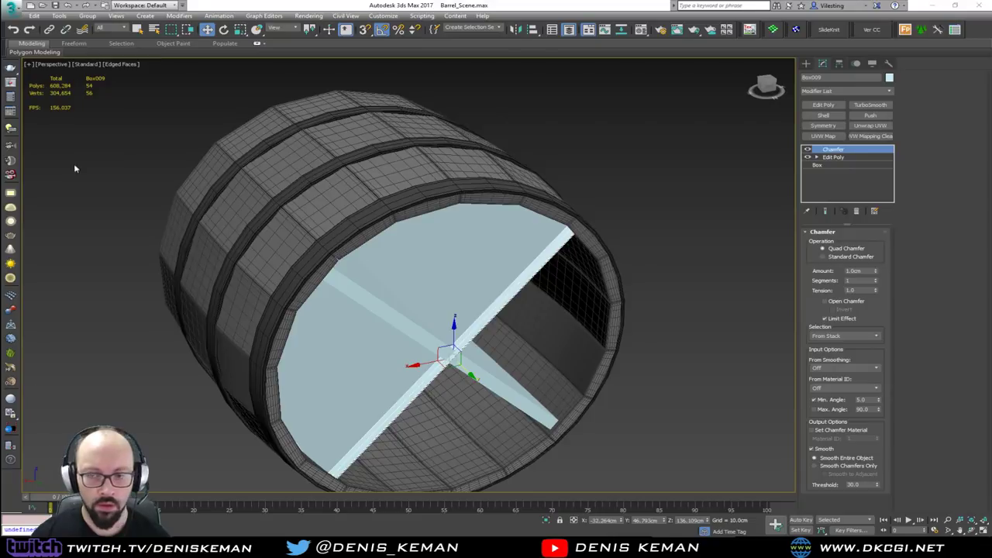
# - Set the original divider's Chamfer to an amount of 0.05 cm and a tension of 0.5
pyautogui.scroll(5, 549, 243)
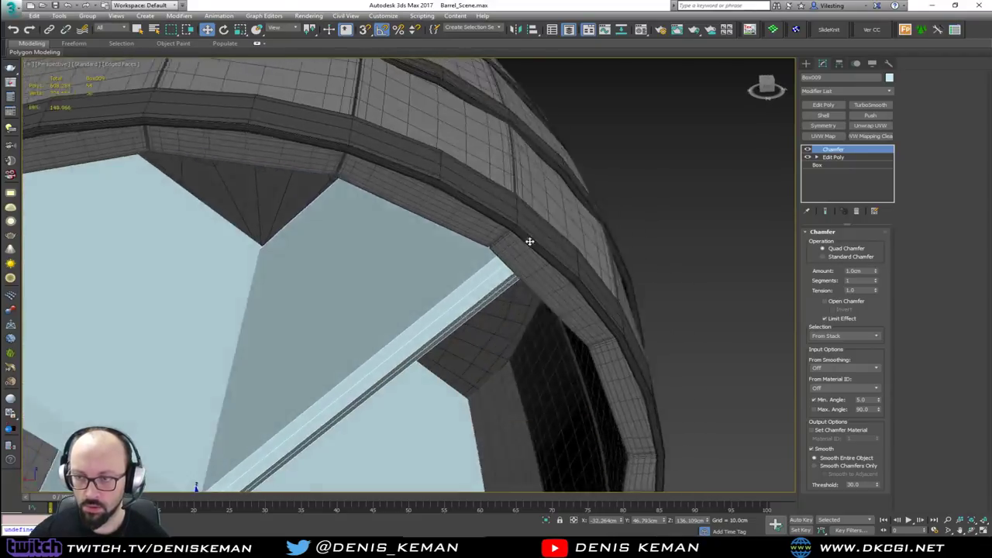
pyautogui.press('F3')
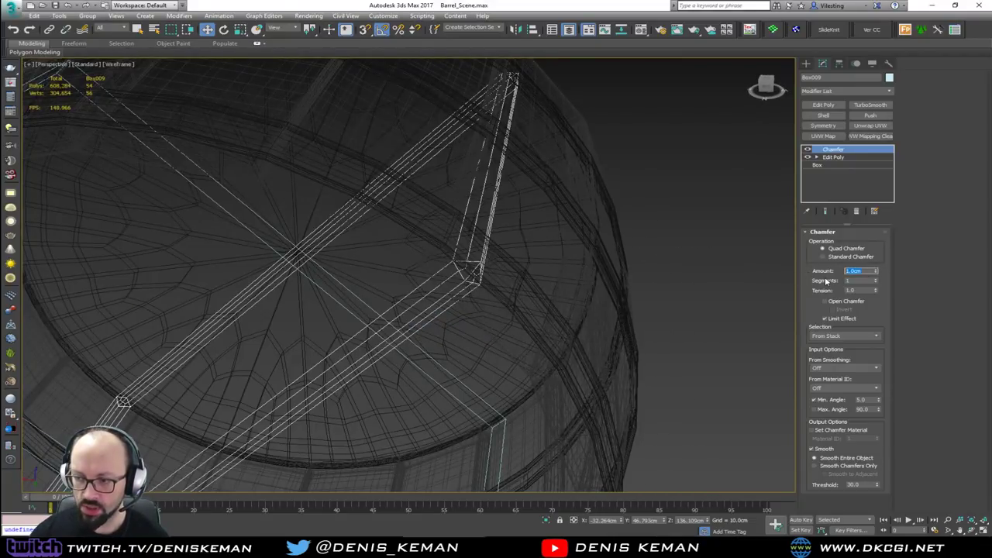
pyautogui.write('0.05')
pyautogui.press('Return')
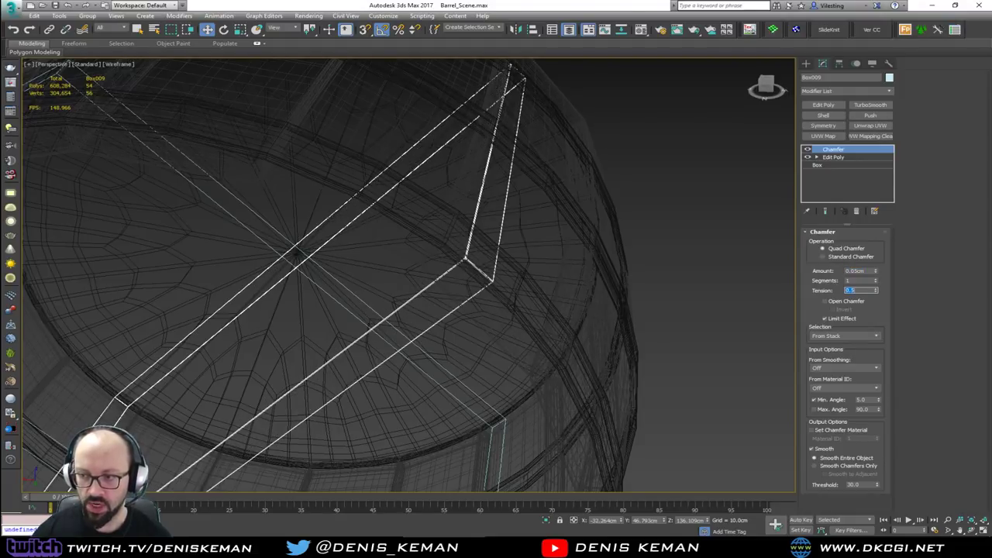
# - Copy the Chamfer modifier from the original divider and paste it onto the crossing divider, above its Edit Poly
pyautogui.rightClick(832, 161)
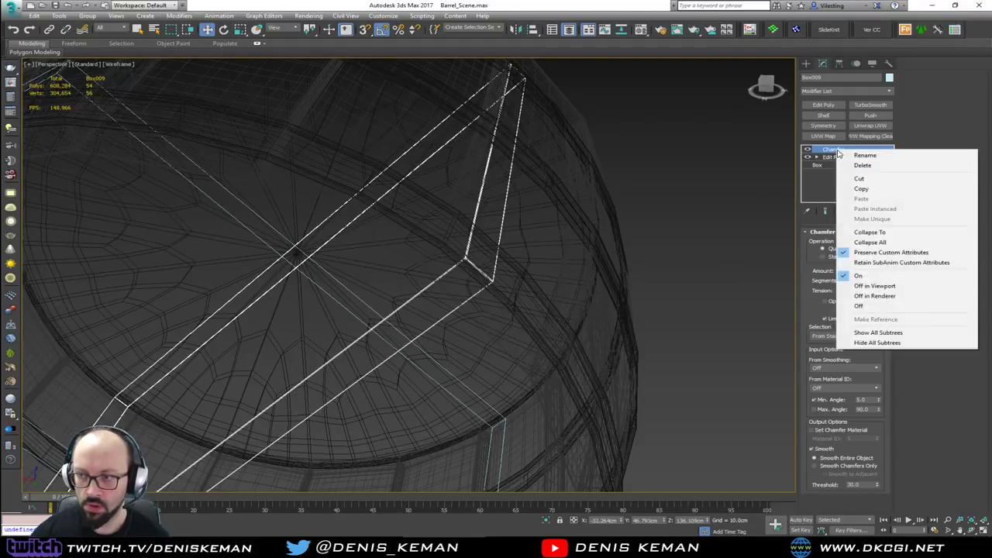
pyautogui.click(871, 189)
pyautogui.press('F3')
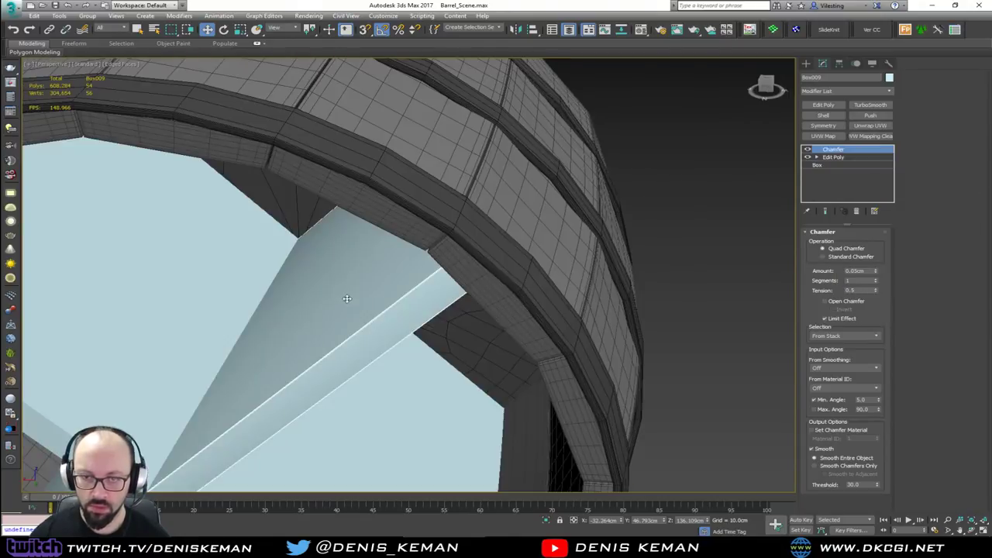
pyautogui.rightClick(841, 150)
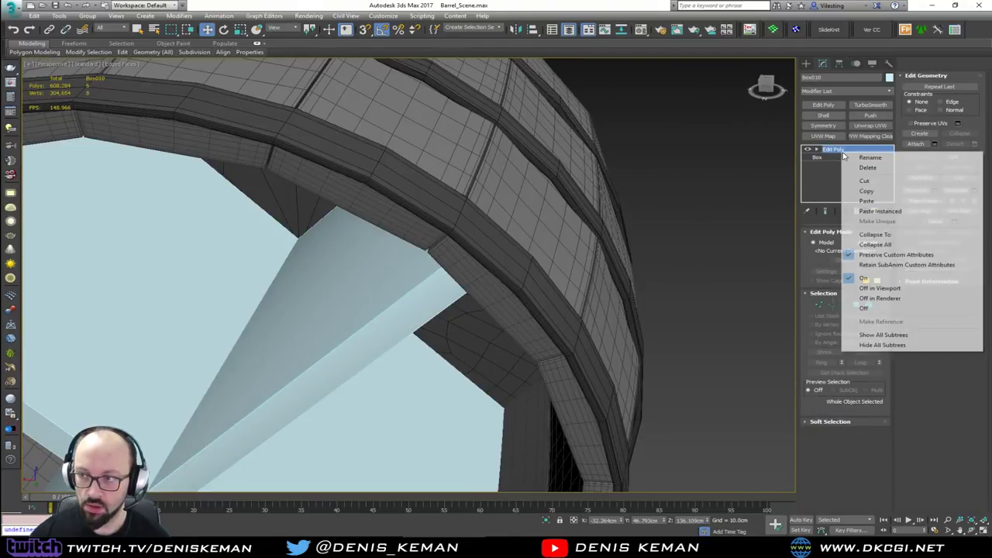
pyautogui.click(877, 203)
pyautogui.moveTo(366, 296); pyautogui.dragTo(408, 198, button='middle')
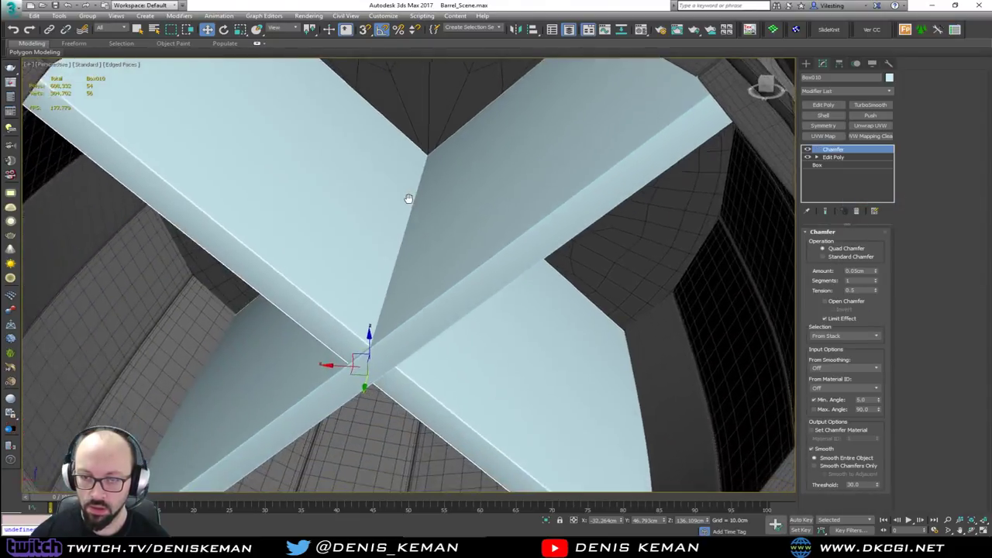
pyautogui.scroll(-3, 406, 195)
pyautogui.click(665, 407)
pyautogui.press('F3')
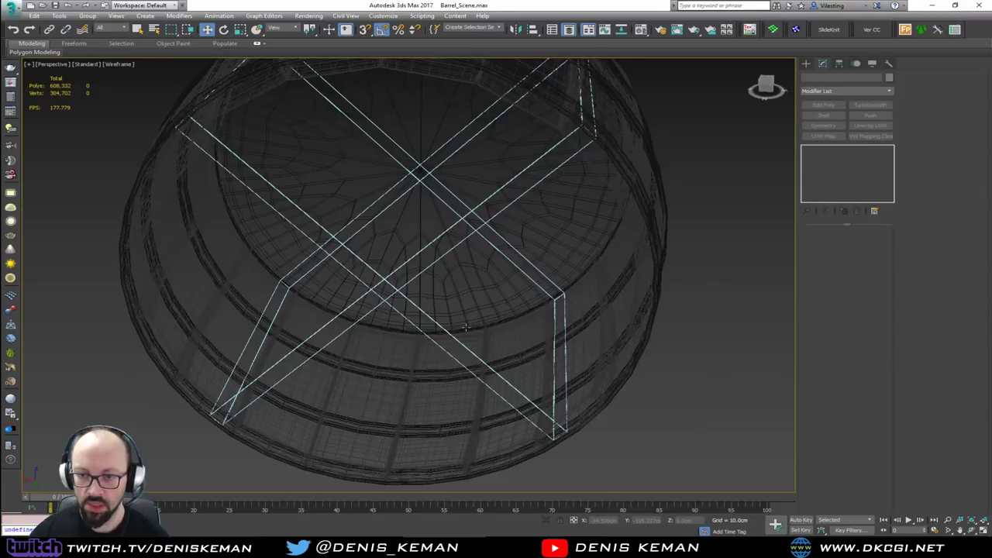
# - Give both crossing dividers the dark gray custom object color and turn off the edged-faces display
pyautogui.press('F3')
pyautogui.press('F4')
pyautogui.keyDown('alt'); pyautogui.moveTo(464, 336); pyautogui.dragTo(366, 276, button='middle'); pyautogui.keyUp('alt')
pyautogui.scroll(-4, 379, 285)
pyautogui.click(321, 257)
pyautogui.press('F4')
pyautogui.scroll(6, 321, 258)
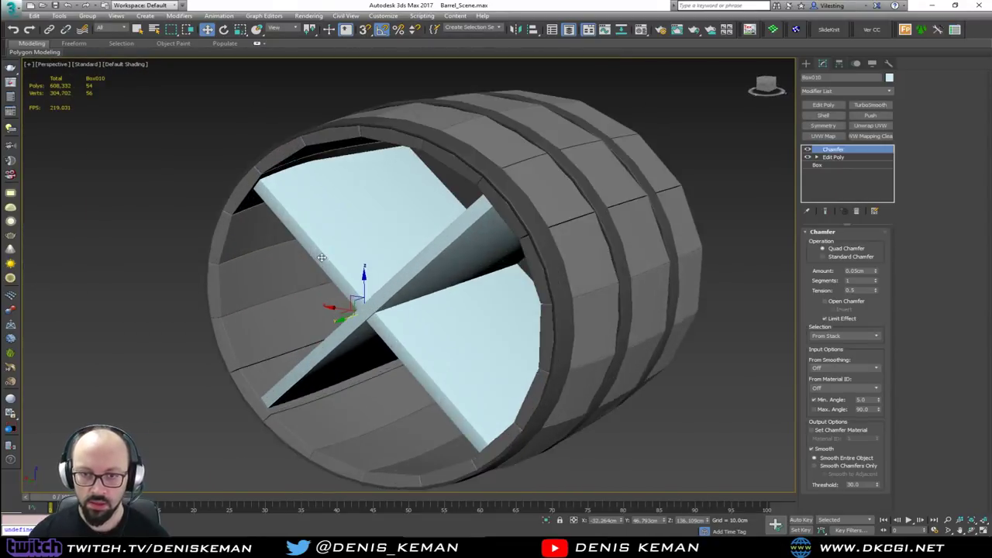
pyautogui.keyDown('ctrl'); pyautogui.click(430, 307); pyautogui.keyUp('ctrl')
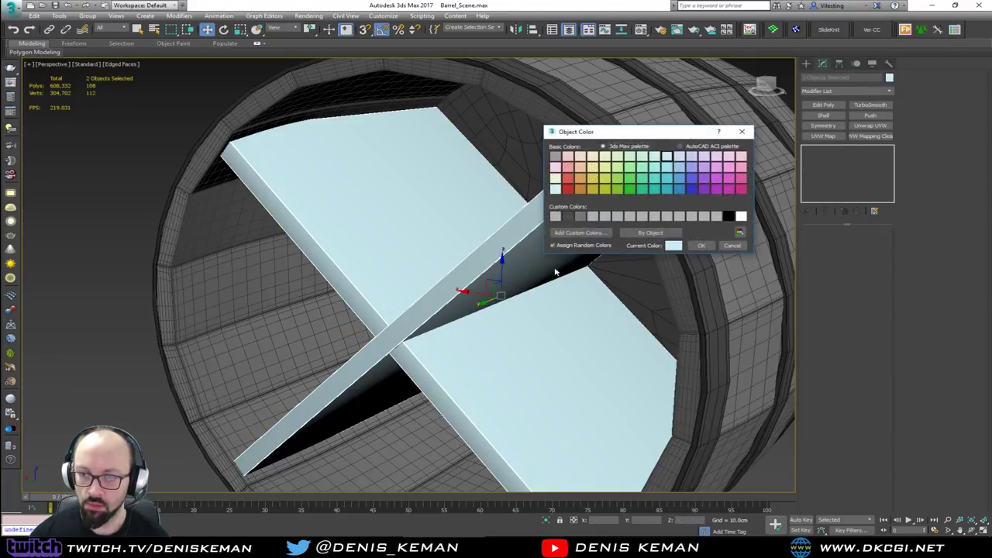
pyautogui.click(571, 215)
pyautogui.click(700, 245)
pyautogui.moveTo(700, 245); pyautogui.dragTo(409, 210, button='middle')
pyautogui.scroll(-4, 408, 209)
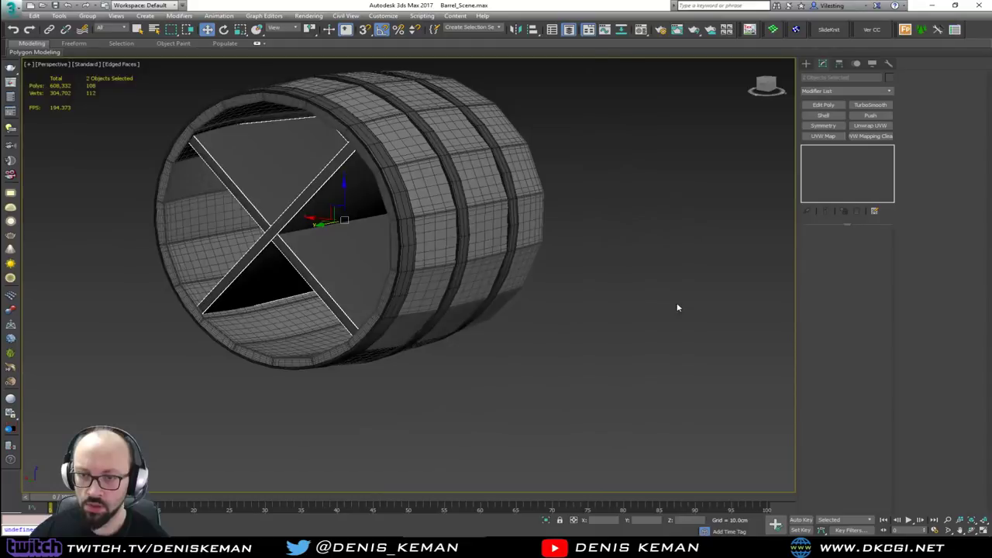
pyautogui.click(677, 307)
pyautogui.moveTo(442, 267)
pyautogui.keyDown('alt'); pyautogui.mouseDown(button='middle')
pyautogui.moveTo(453, 270)
pyautogui.moveTo(372, 267)
pyautogui.moveTo(496, 268)
pyautogui.moveTo(454, 268)
pyautogui.mouseUp(button='middle'); pyautogui.keyUp('alt')
pyautogui.press('F4')
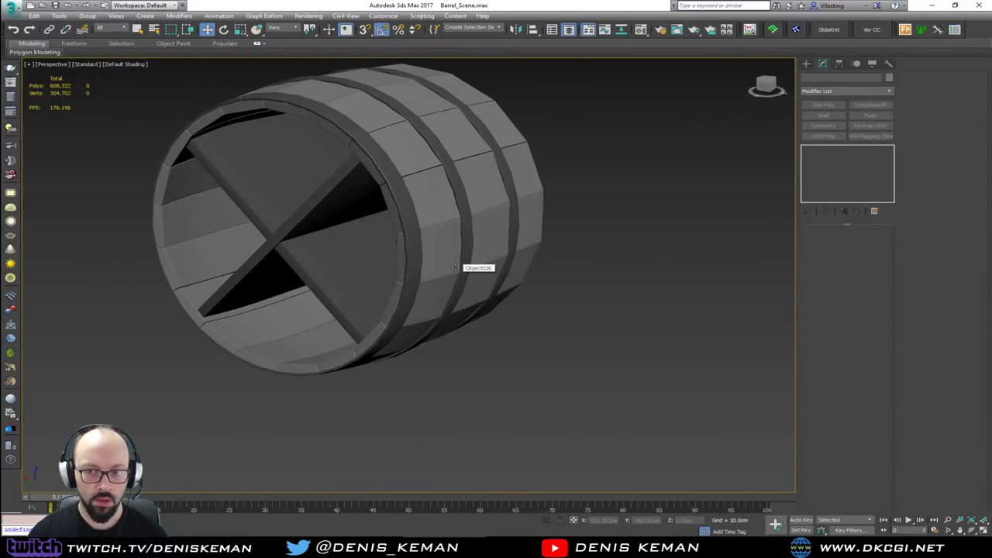
# - Bring up the Wine_Rack reference photo beside the model and examine the hoops and dividers of its barrel
pyautogui.moveTo(0, 63); pyautogui.dragTo(923, 37)
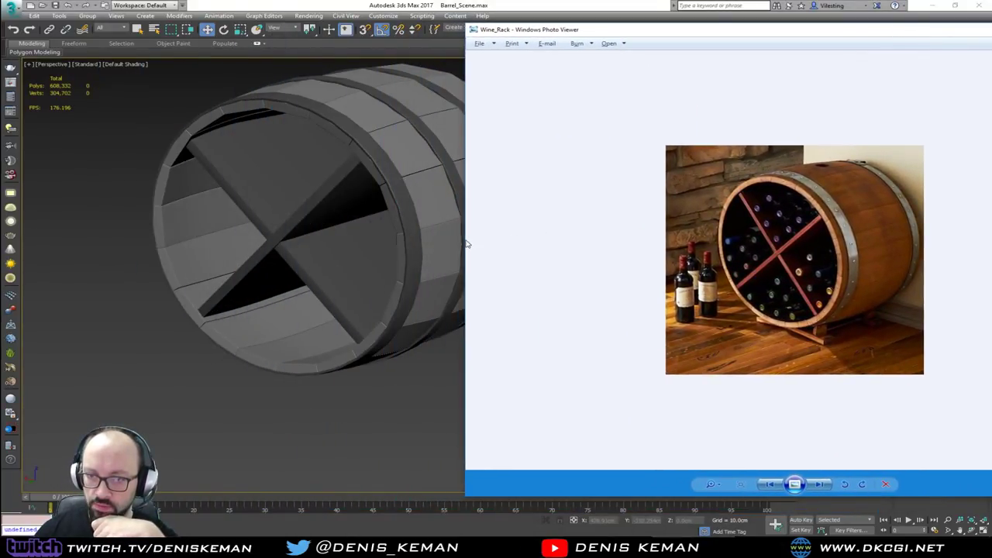
pyautogui.moveTo(466, 244); pyautogui.dragTo(601, 244)
pyautogui.scroll(2, 814, 87)
pyautogui.moveTo(819, 37); pyautogui.dragTo(752, 26)
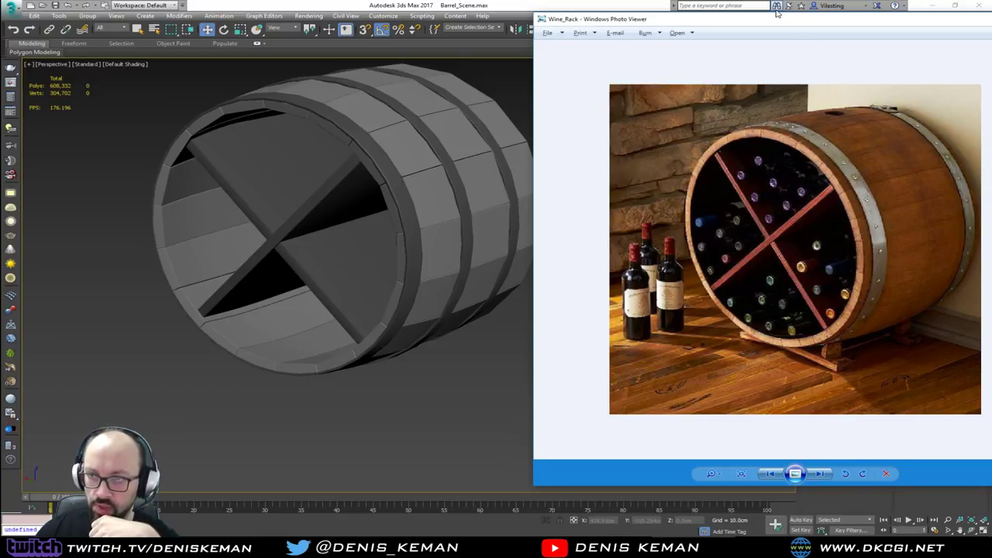
pyautogui.moveTo(777, 13); pyautogui.dragTo(991, 24)
# - Display edged faces and add an Edit Poly modifier to the hoops directly above their Shell
pyautogui.moveTo(376, 249); pyautogui.dragTo(331, 370, button='middle')
pyautogui.scroll(3, 392, 319)
pyautogui.click(394, 317)
pyautogui.press('F4')
pyautogui.keyDown('alt'); pyautogui.moveTo(392, 315); pyautogui.dragTo(353, 309, button='middle'); pyautogui.keyUp('alt')
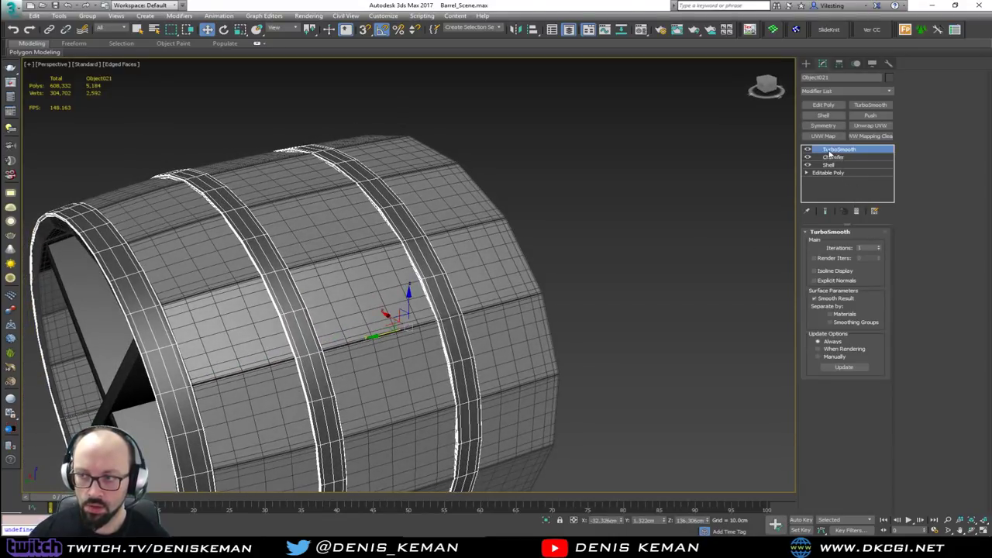
pyautogui.click(835, 165)
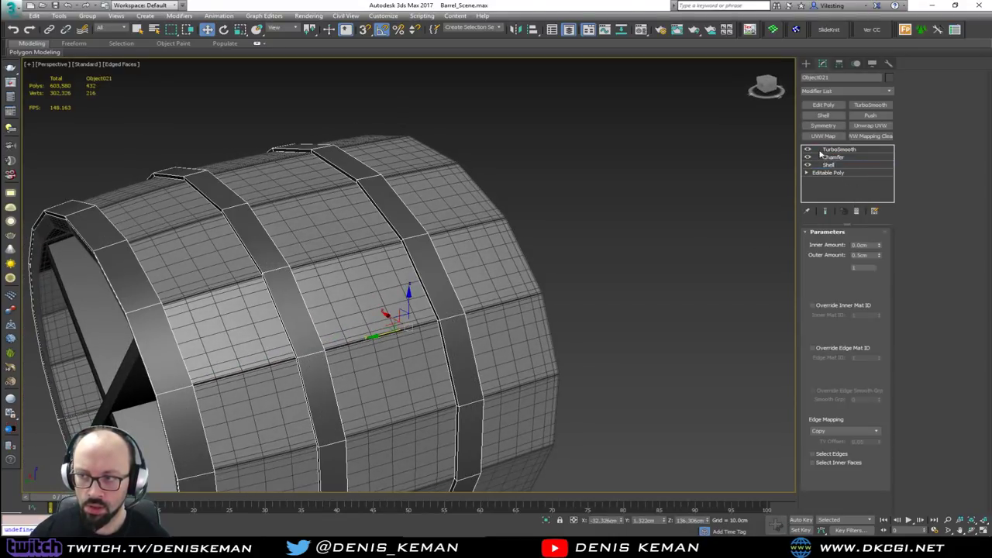
pyautogui.click(829, 106)
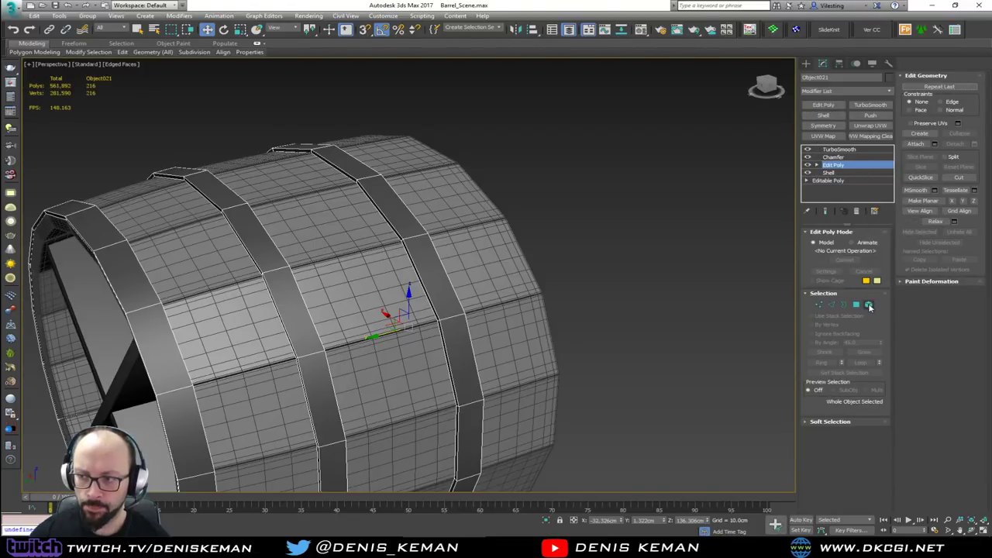
# - Move the hoop nearest the closed end along the barrel to its closed edge and scale it to fit there
pyautogui.click(867, 305)
pyautogui.click(418, 270)
pyautogui.moveTo(302, 356); pyautogui.dragTo(370, 349)
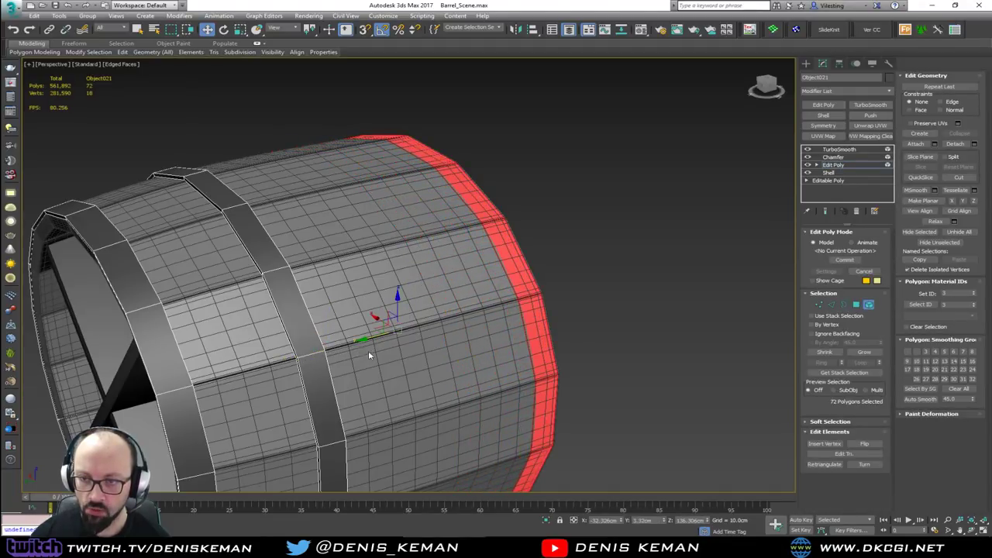
pyautogui.keyDown('alt'); pyautogui.moveTo(368, 350); pyautogui.dragTo(400, 323, button='middle'); pyautogui.keyUp('alt')
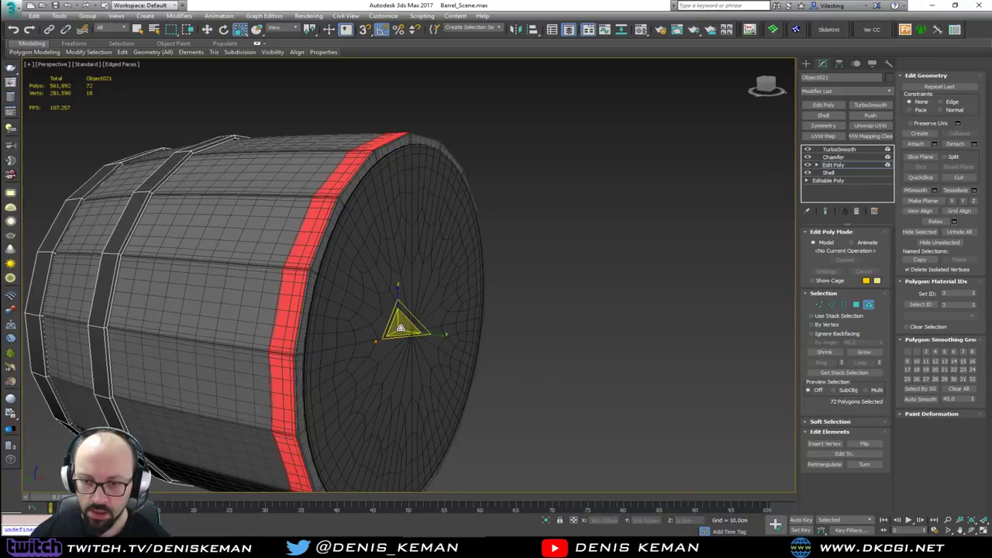
pyautogui.moveTo(400, 327); pyautogui.dragTo(401, 327)
pyautogui.keyDown('alt'); pyautogui.moveTo(375, 305); pyautogui.dragTo(466, 274, button='middle'); pyautogui.keyUp('alt')
# - Delete the middle hoop, leaving only the two end hoops, and return to the hoops' TurboSmooth level
pyautogui.click(287, 284)
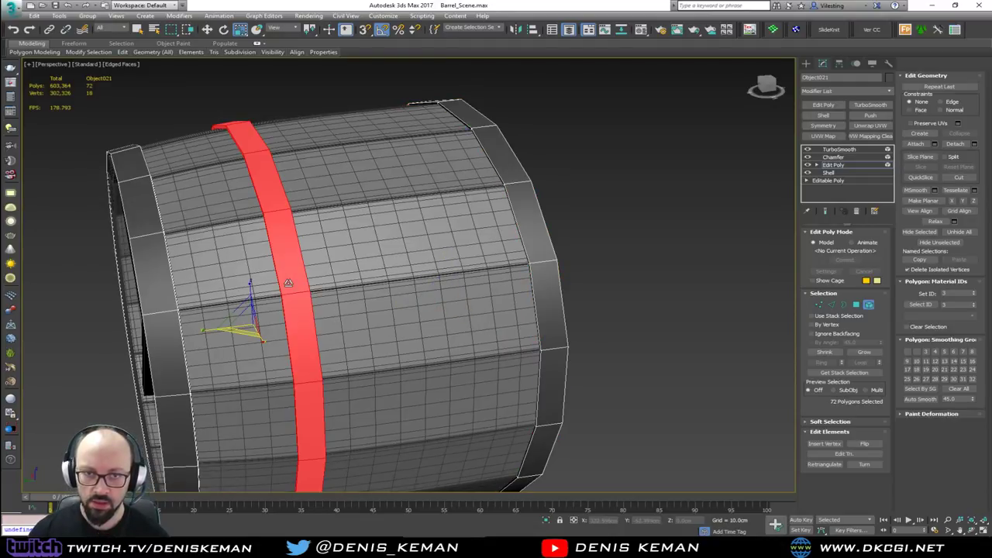
pyautogui.hotkey('ctrl', 'd')
pyautogui.click(867, 307)
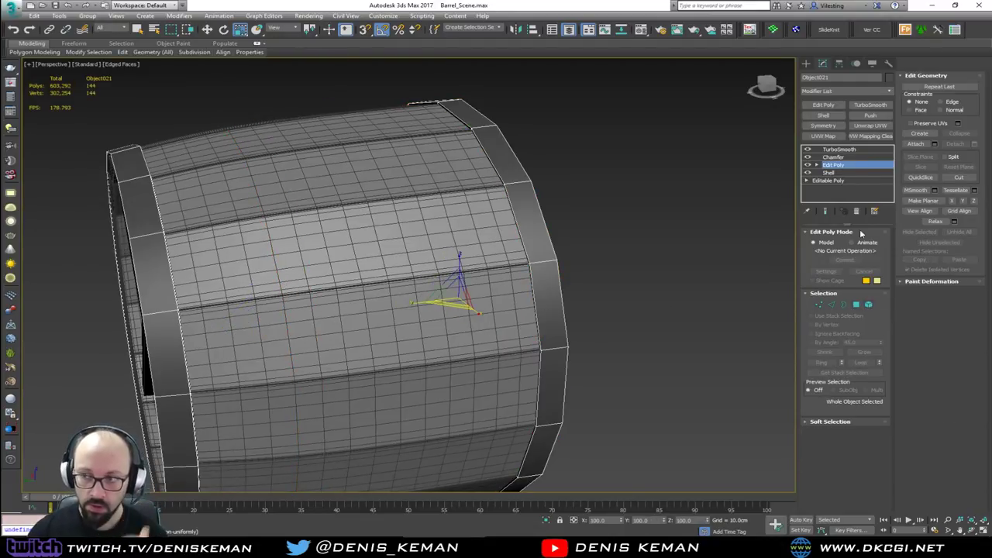
pyautogui.click(839, 149)
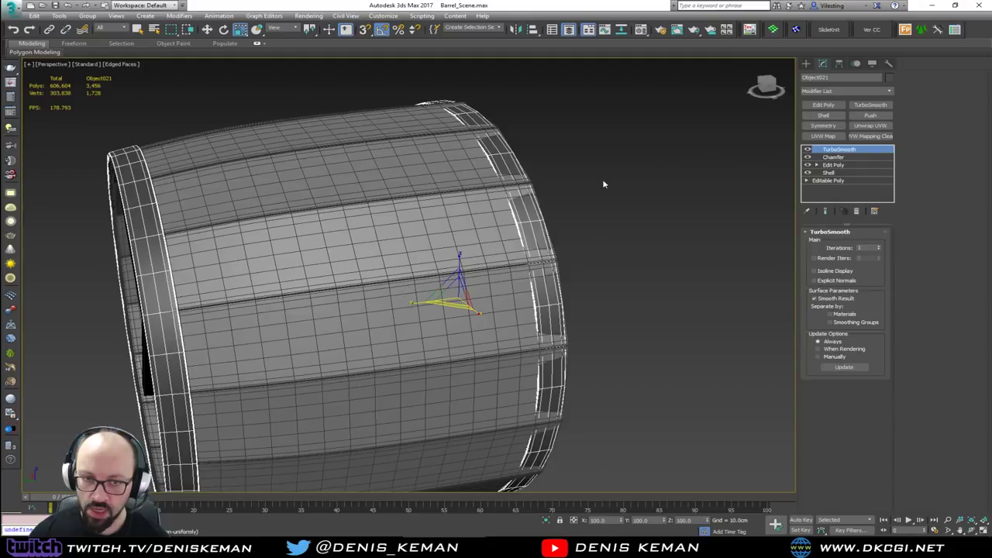
# - Show the end result from the Edit Poly level and scale the closed-end hoop up to about 102 percent
pyautogui.click(833, 165)
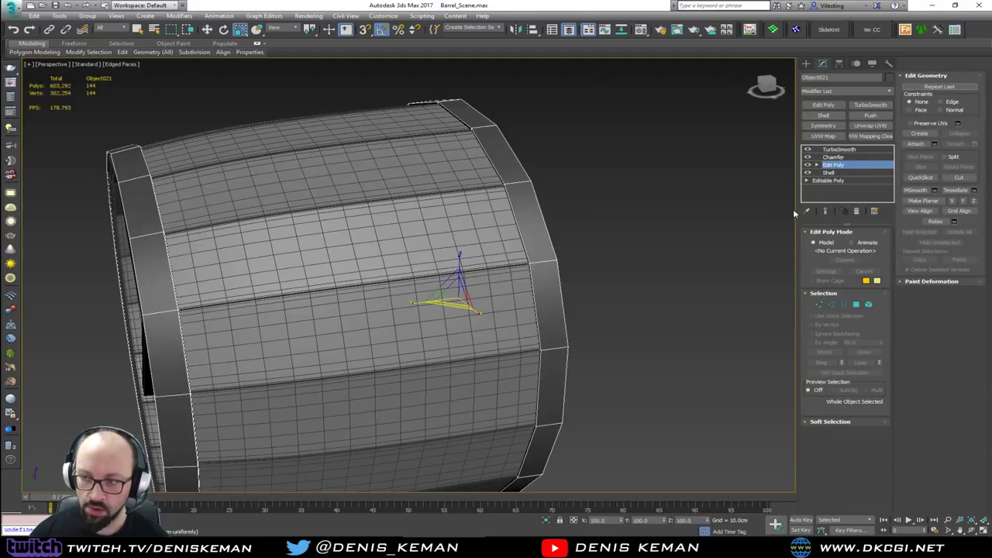
pyautogui.click(825, 210)
pyautogui.click(867, 304)
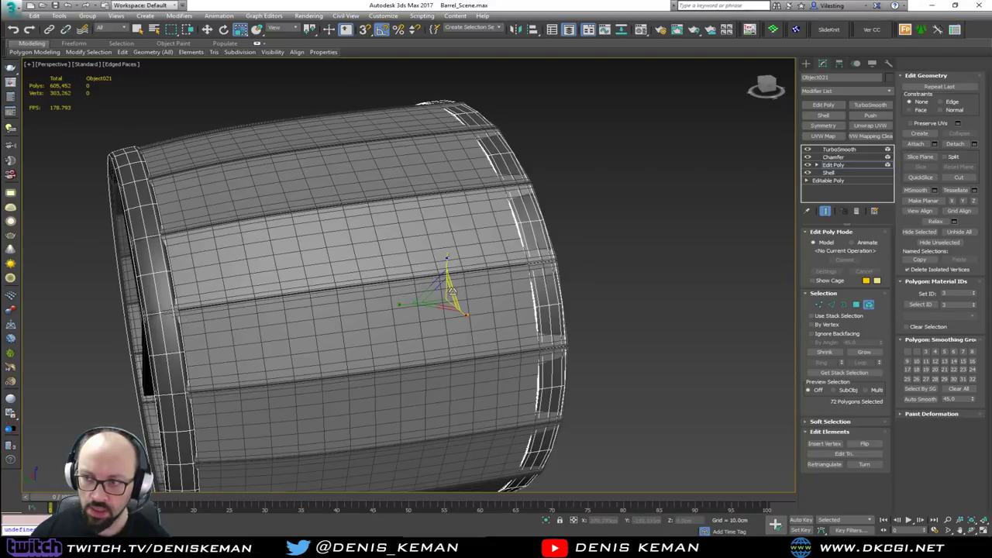
pyautogui.keyDown('alt'); pyautogui.moveTo(454, 291); pyautogui.dragTo(482, 296, button='middle'); pyautogui.keyUp('alt')
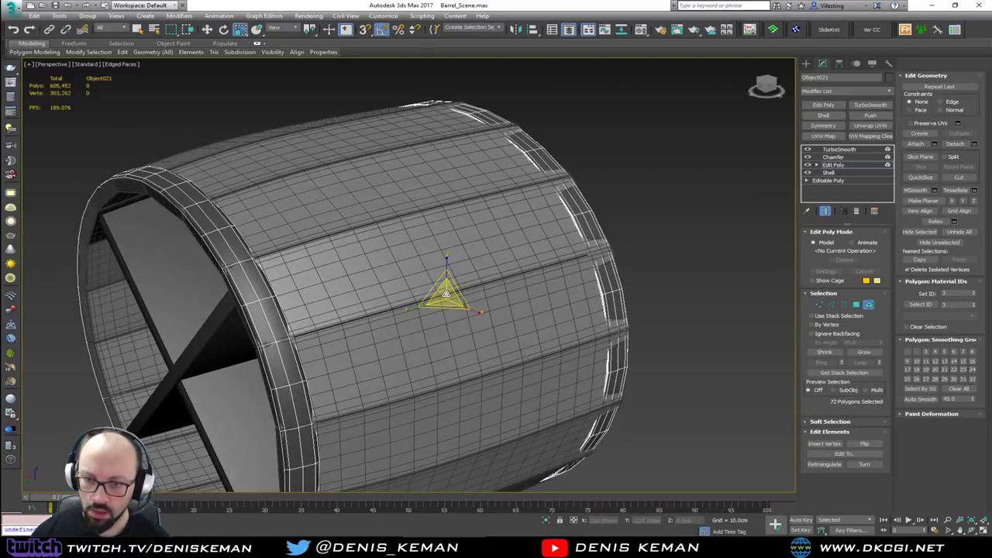
pyautogui.moveTo(443, 296); pyautogui.dragTo(440, 293)
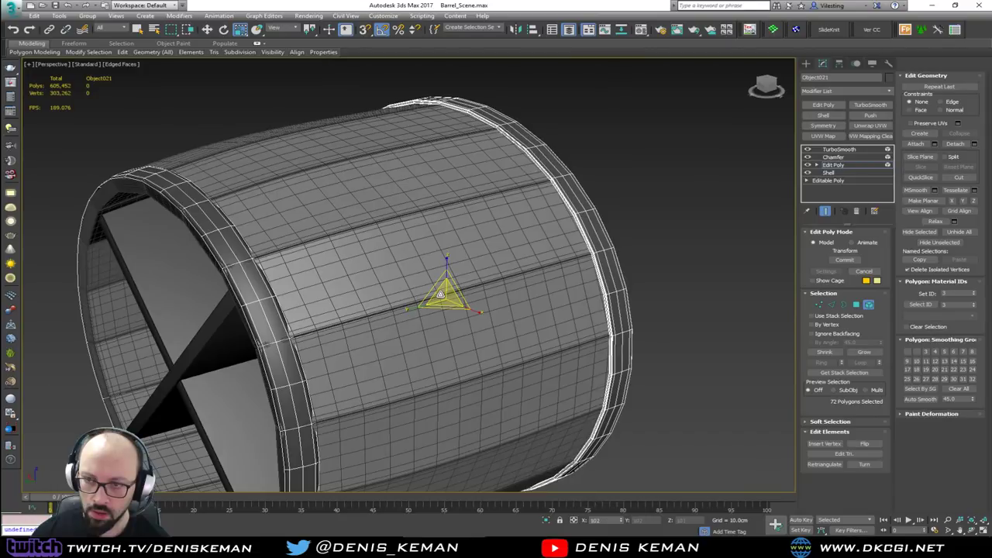
pyautogui.click(868, 305)
pyautogui.click(668, 232)
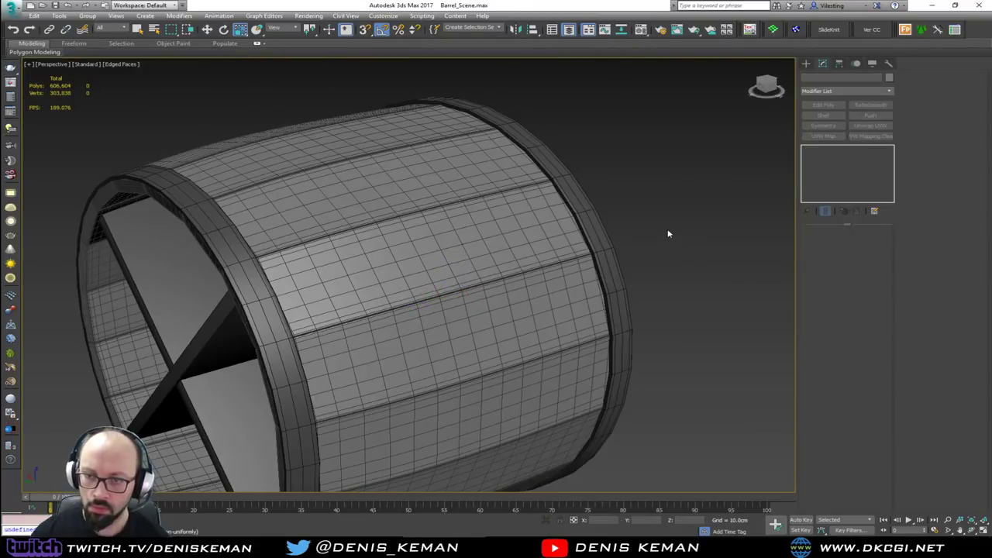
# - Hide the edged faces, compare the barrel with the Wine_Rack reference photo and close the photo
pyautogui.press('F4')
pyautogui.scroll(-2, 540, 245)
pyautogui.keyDown('alt'); pyautogui.moveTo(540, 245); pyautogui.dragTo(470, 205, button='middle'); pyautogui.keyUp('alt')
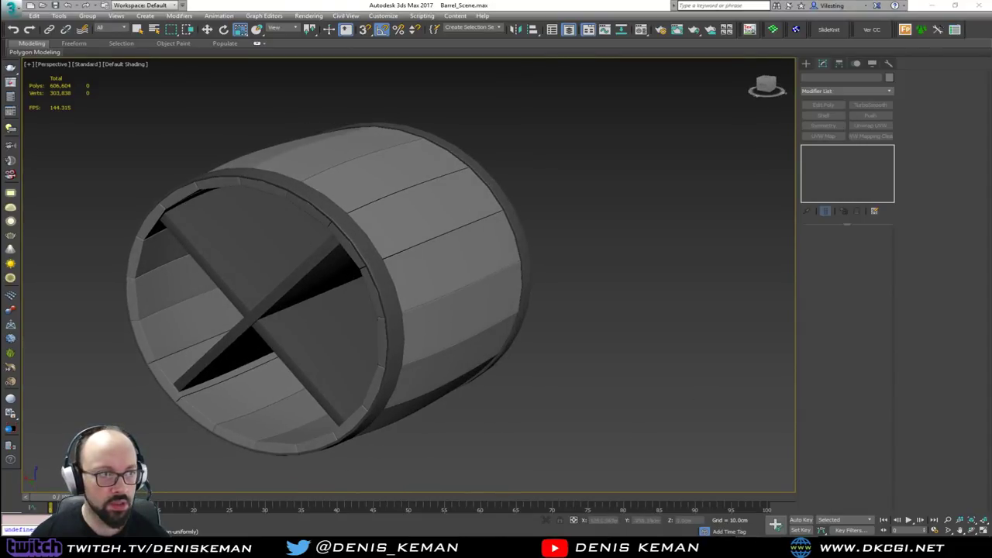
pyautogui.moveTo(0, 35); pyautogui.dragTo(875, 49)
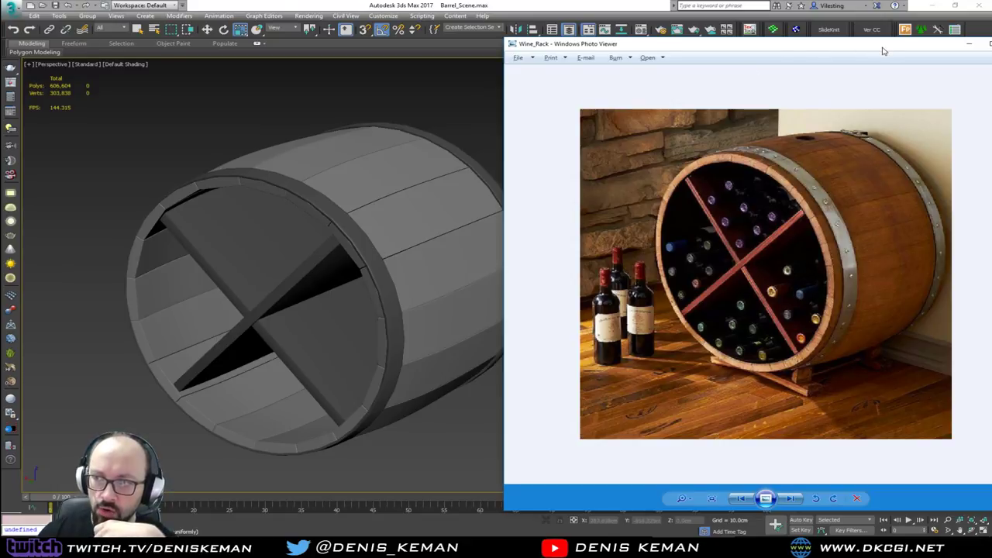
pyautogui.moveTo(890, 45); pyautogui.dragTo(849, 61)
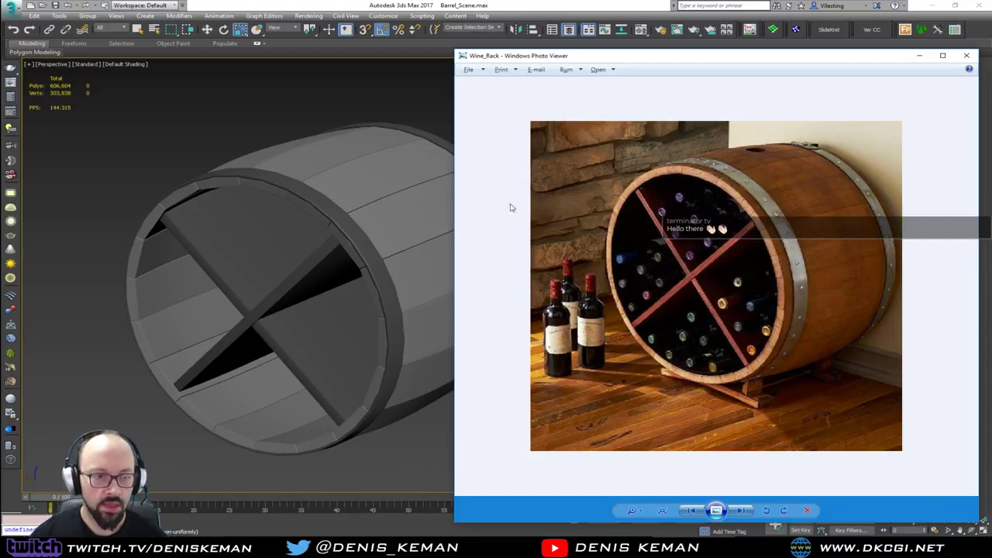
pyautogui.click(966, 57)
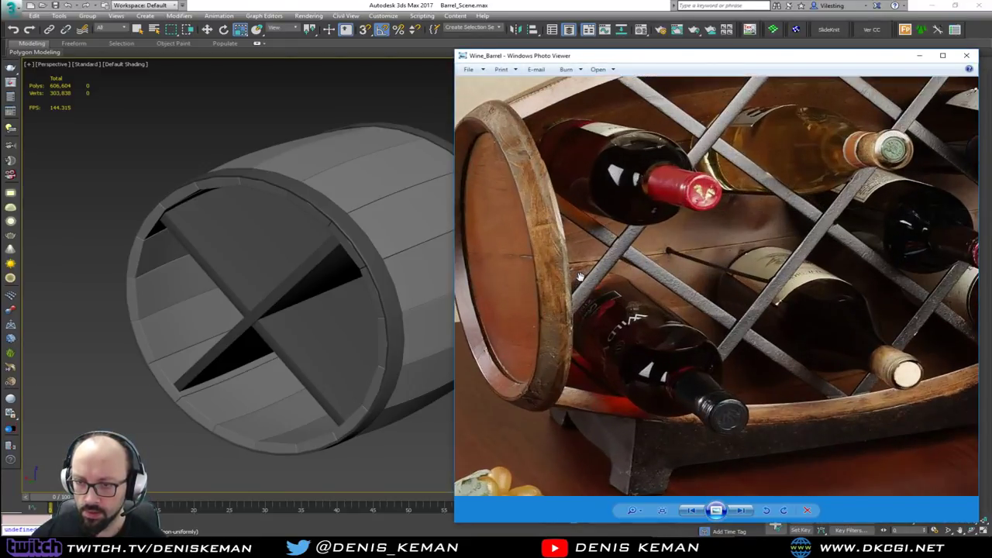
# - Examine the barrel rims and diagonal lattice in the Wine_Barrel reference photo, then minimize the photo
pyautogui.scroll(3, 581, 278)
pyautogui.scroll(-1, 581, 277)
pyautogui.scroll(-2, 701, 222)
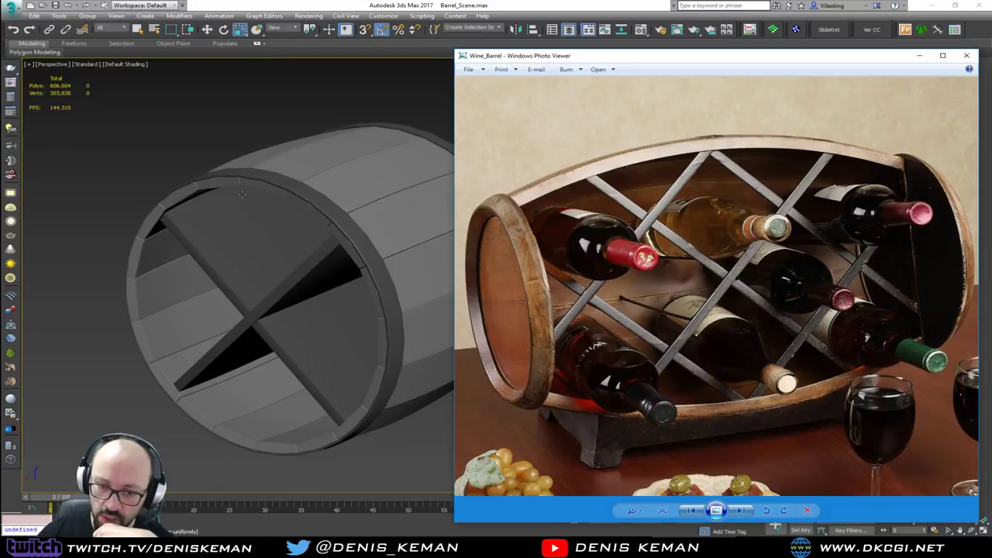
pyautogui.click(917, 59)
# - Save the scene as a new file named Barrel_Scene_02.max
pyautogui.keyDown('alt'); pyautogui.moveTo(415, 229); pyautogui.dragTo(437, 233, button='middle'); pyautogui.keyUp('alt')
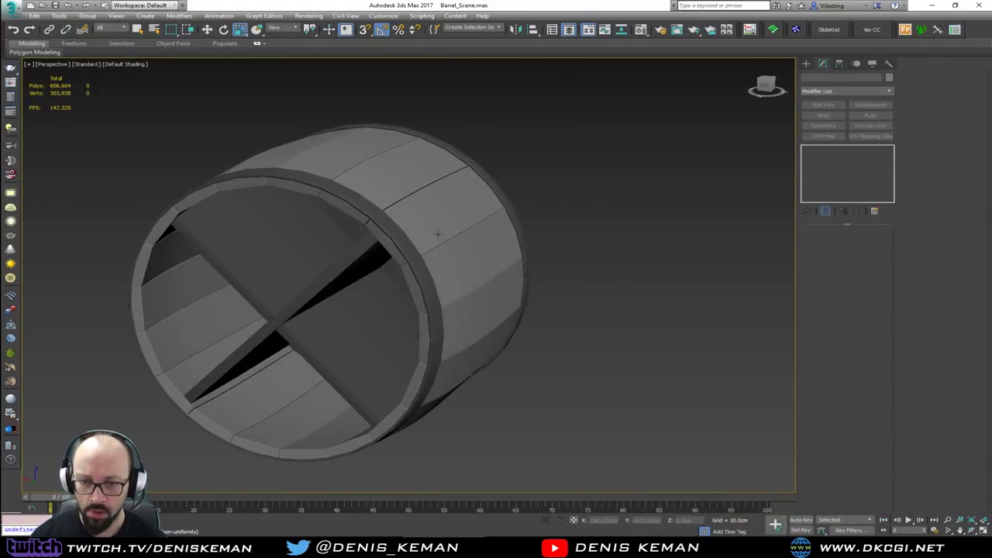
pyautogui.rightClick(442, 261)
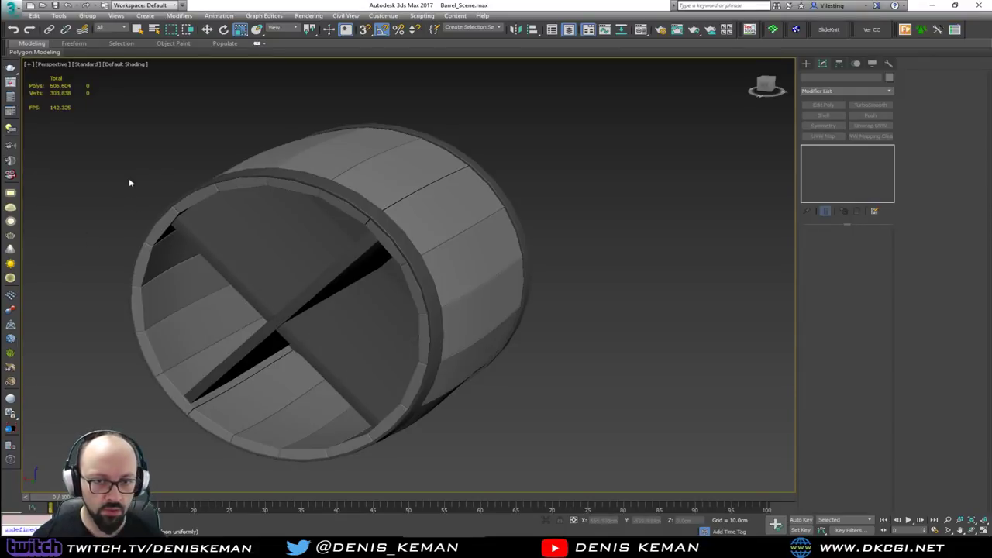
pyautogui.keyDown('alt'); pyautogui.moveTo(130, 183); pyautogui.dragTo(224, 221, button='middle'); pyautogui.keyUp('alt')
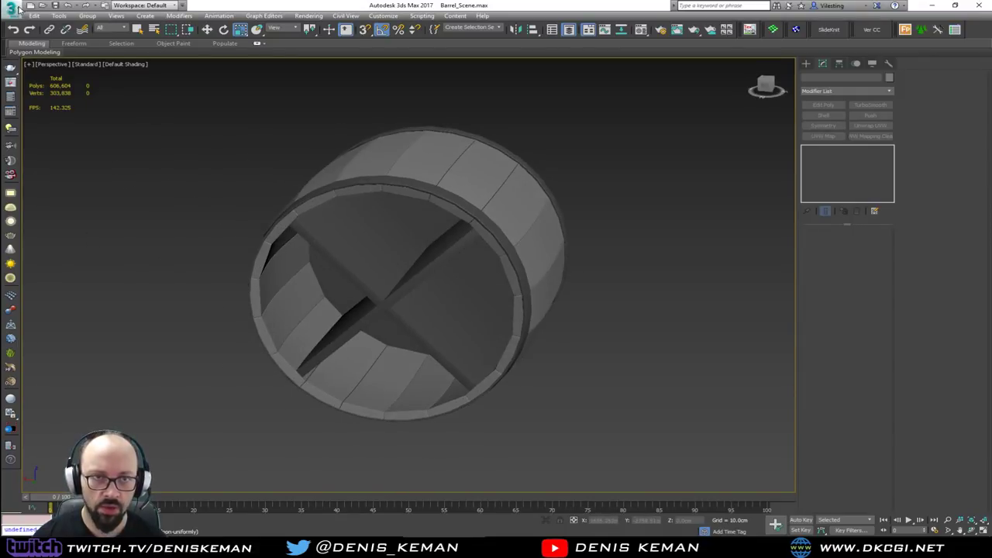
pyautogui.click(18, 9)
pyautogui.click(32, 111)
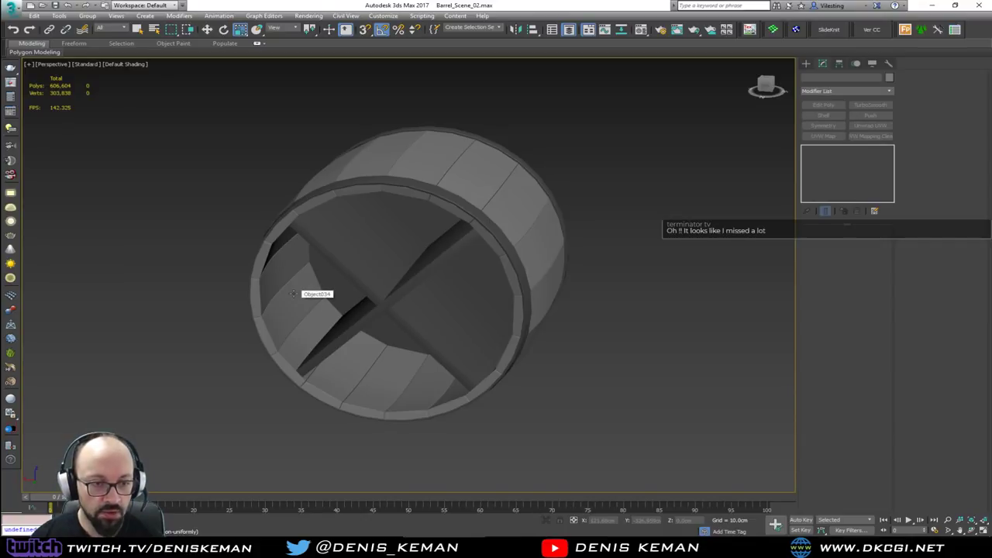
# - Bring back the Wine_Barrel reference photo, examine the barrel's base, rims and lattice, and reposition the photo over the viewport
pyautogui.keyDown('alt'); pyautogui.moveTo(338, 301); pyautogui.dragTo(351, 281, button='middle'); pyautogui.keyUp('alt')
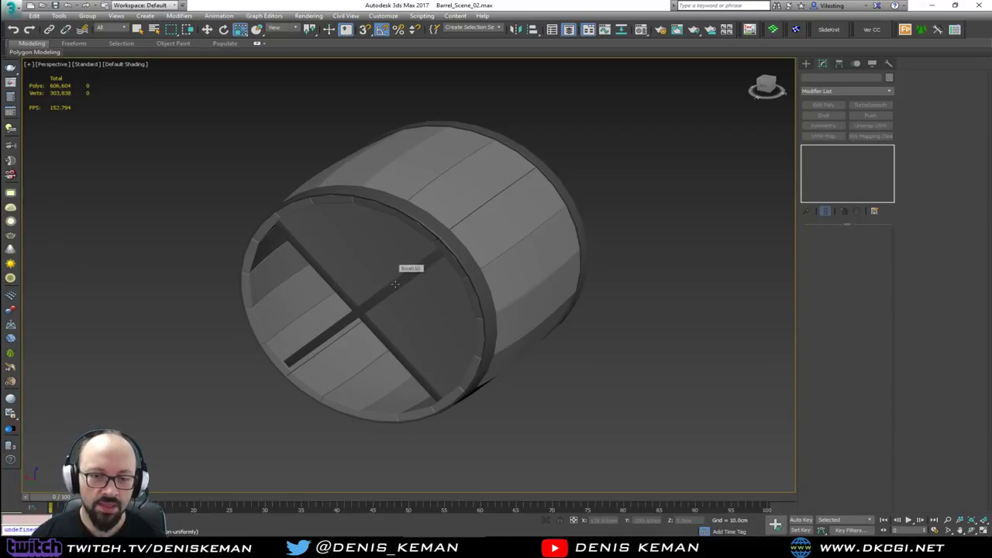
pyautogui.moveTo(389, 268)
pyautogui.keyDown('alt'); pyautogui.mouseDown(button='middle')
pyautogui.moveTo(404, 263)
pyautogui.moveTo(373, 269)
pyautogui.mouseUp(button='middle'); pyautogui.keyUp('alt')
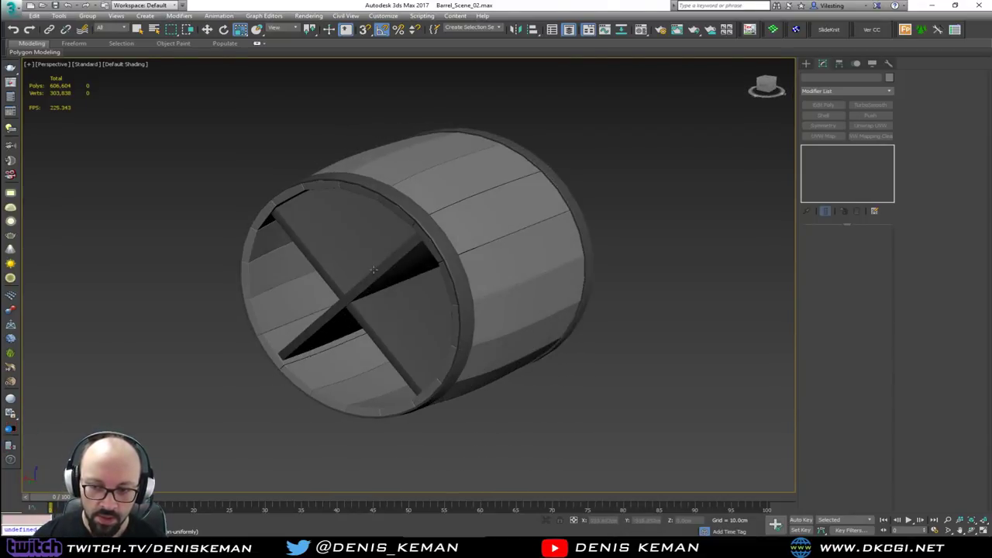
pyautogui.click(661, 546)
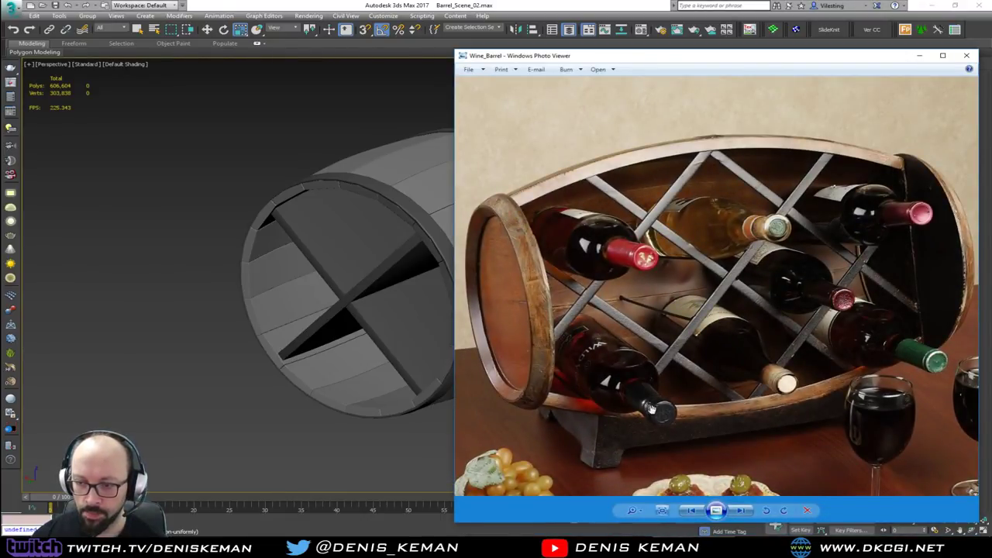
pyautogui.moveTo(651, 401); pyautogui.dragTo(665, 318)
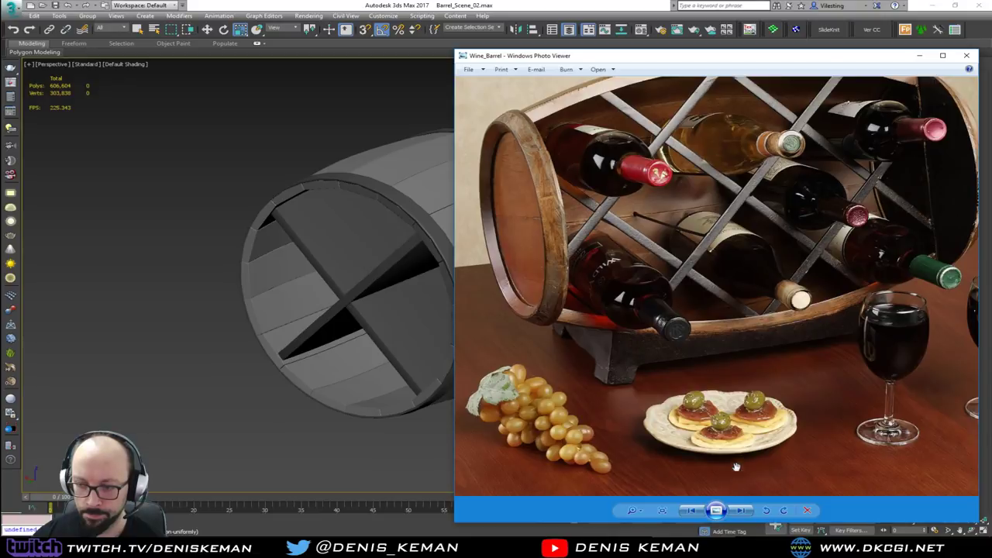
pyautogui.moveTo(736, 439); pyautogui.dragTo(581, 433)
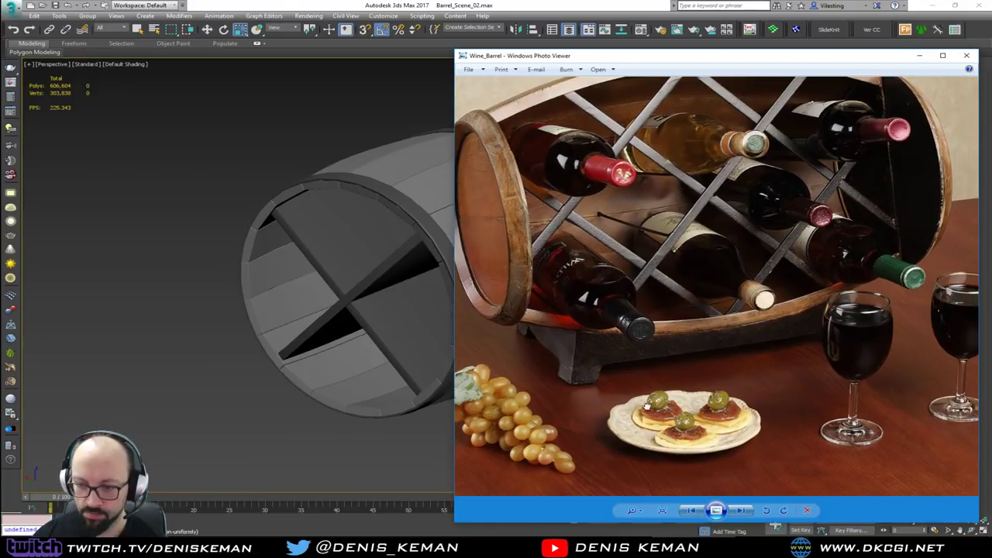
pyautogui.moveTo(531, 198); pyautogui.dragTo(589, 287)
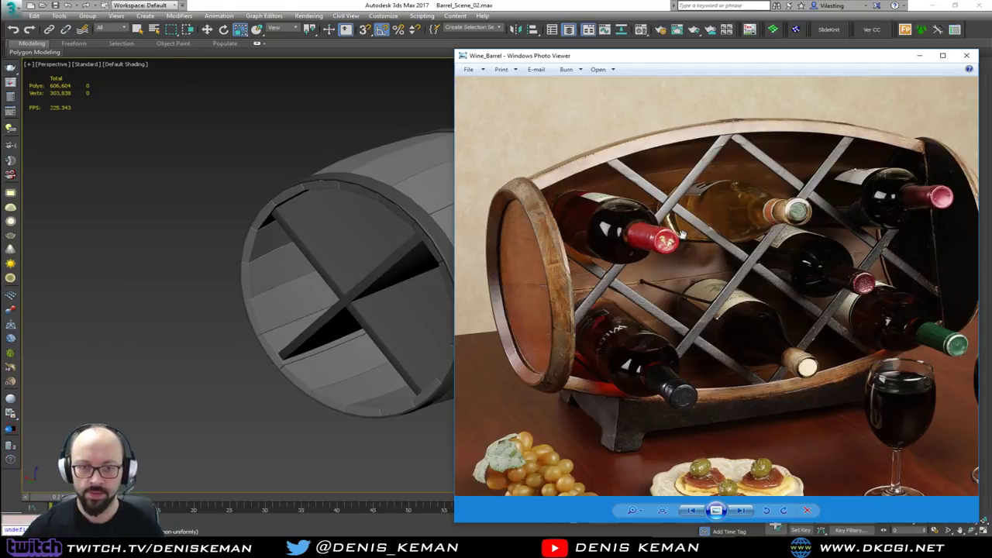
pyautogui.moveTo(642, 58); pyautogui.dragTo(479, 39)
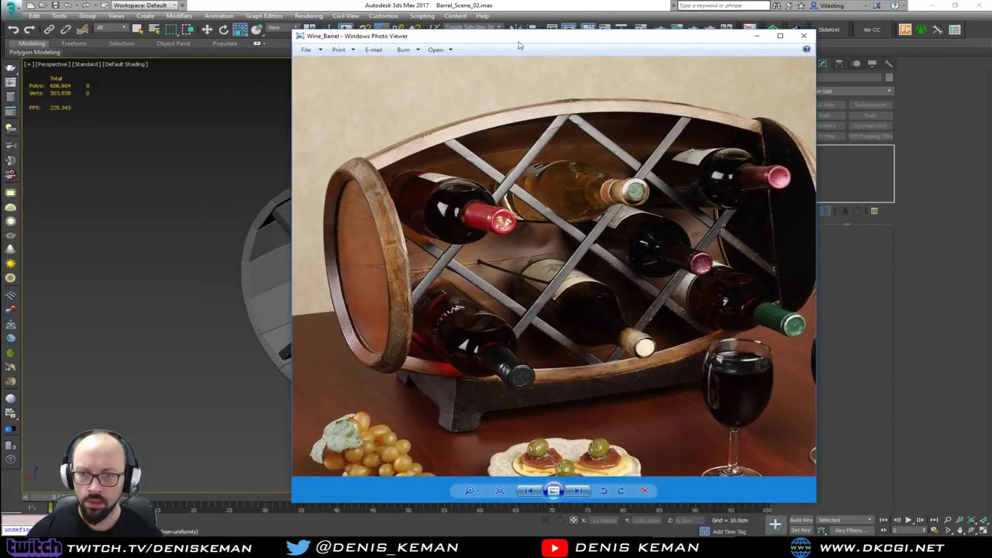
# - Close the reference photo and move the whole X-divider barrel out of the stack to the free space beyond the rack's far side
pyautogui.click(803, 39)
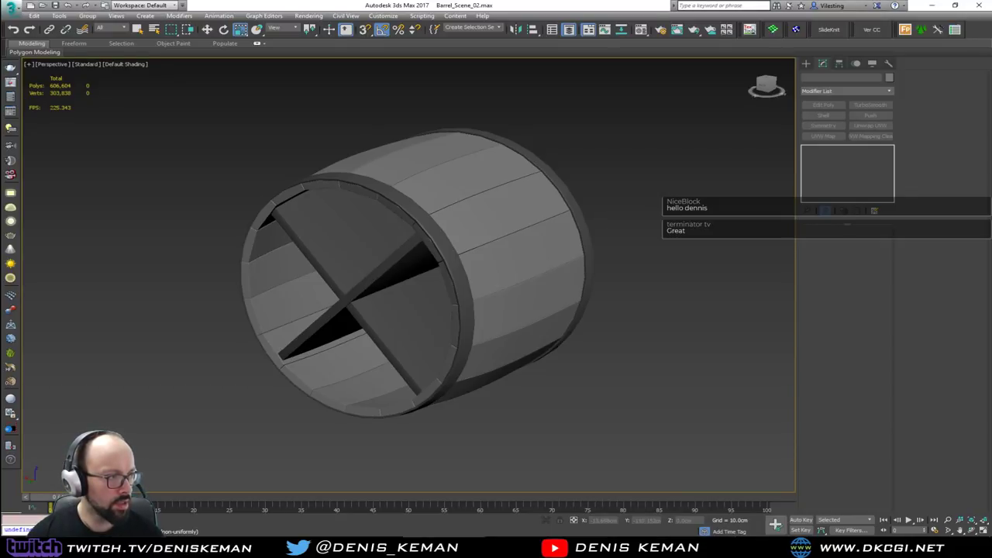
pyautogui.scroll(-5, 154, 296)
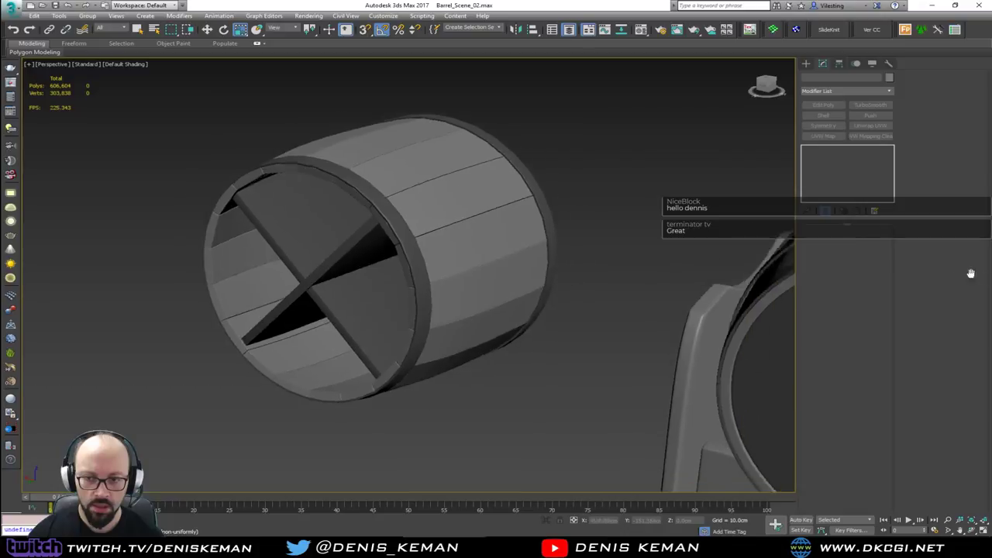
pyautogui.keyDown('alt'); pyautogui.moveTo(279, 321); pyautogui.dragTo(255, 271, button='middle'); pyautogui.keyUp('alt')
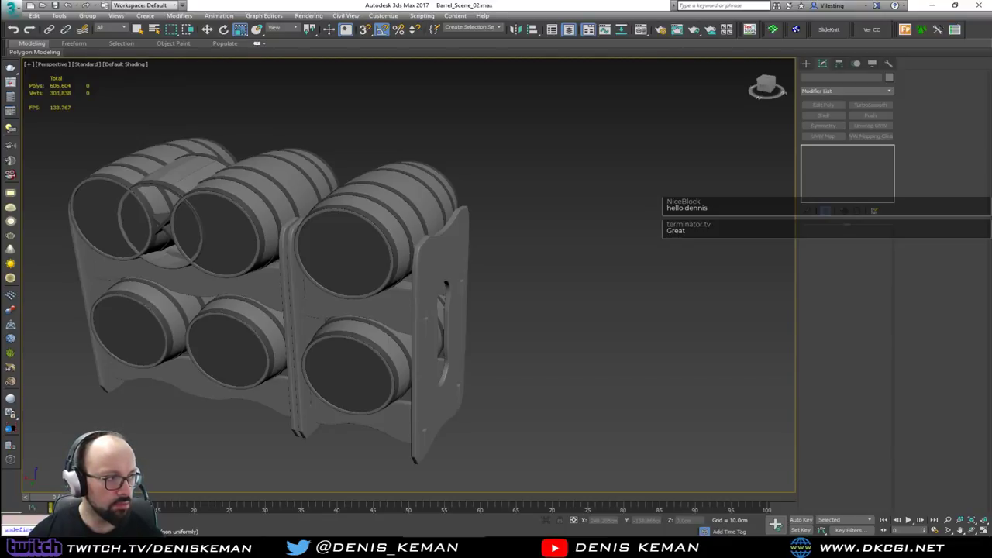
pyautogui.moveTo(99, 124); pyautogui.dragTo(260, 293)
pyautogui.press('w')
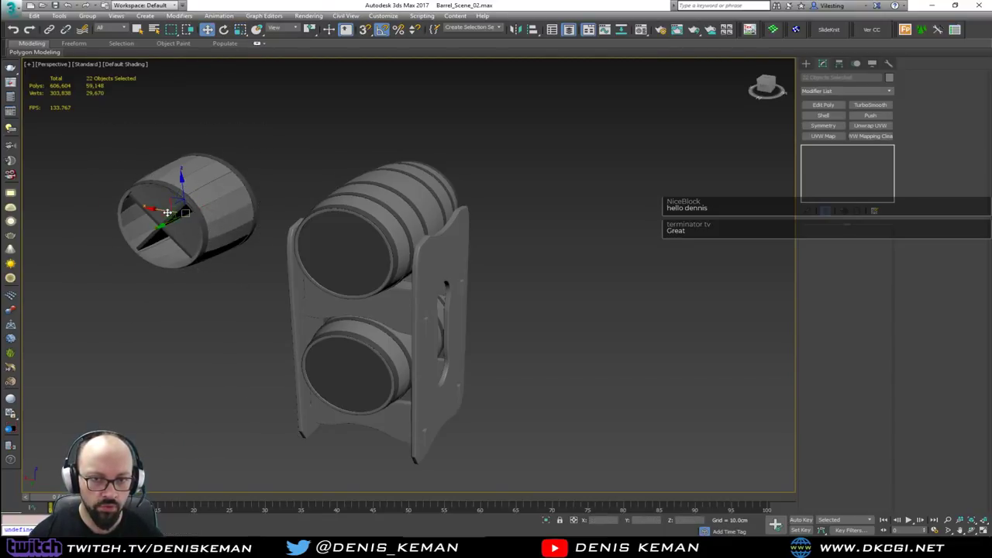
pyautogui.moveTo(167, 213); pyautogui.dragTo(549, 267)
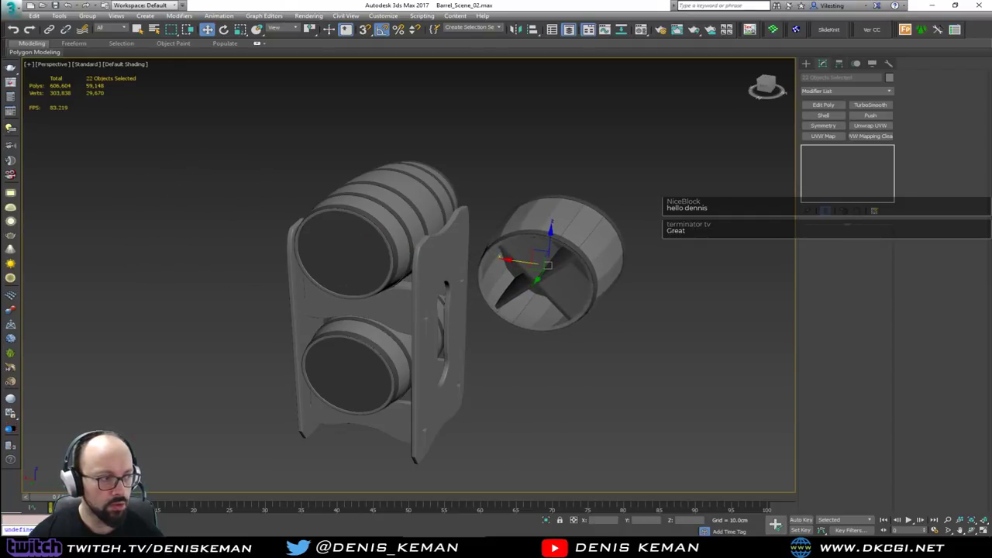
pyautogui.click(284, 456)
# - Compare the X-divider barrel with the Wine_Barrel reference photo, examining its lattice and rims, and close the unrelated meme picture
pyautogui.moveTo(331, 322)
pyautogui.keyDown('alt'); pyautogui.mouseDown(button='middle')
pyautogui.moveTo(256, 325)
pyautogui.moveTo(340, 314)
pyautogui.mouseUp(button='middle'); pyautogui.keyUp('alt')
pyautogui.scroll(-3, 341, 313)
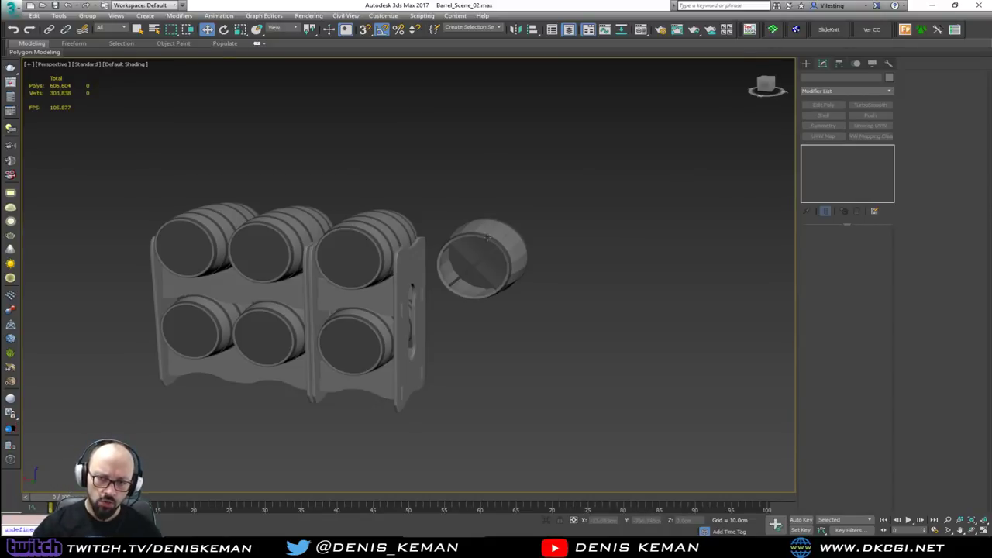
pyautogui.scroll(5, 489, 221)
pyautogui.moveTo(447, 228); pyautogui.dragTo(523, 167, button='middle')
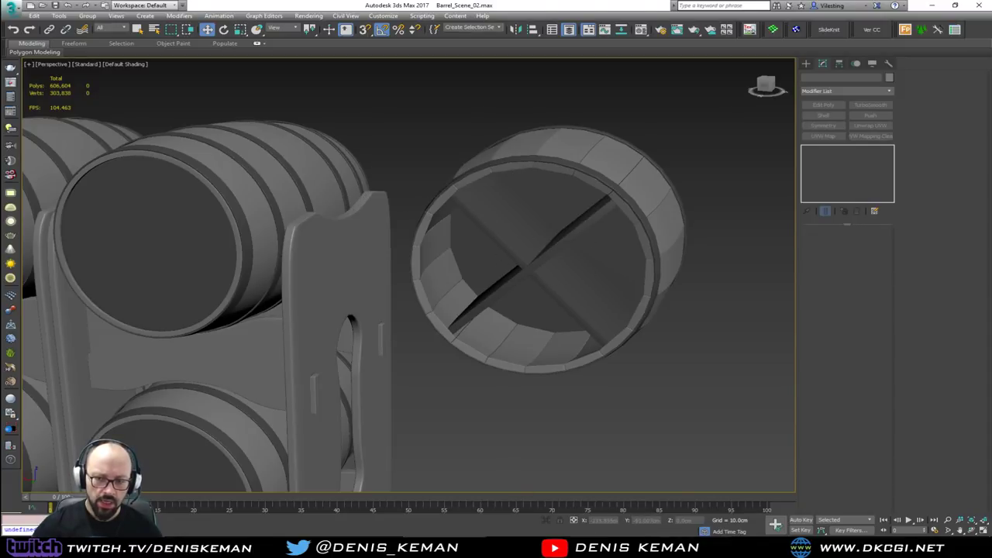
pyautogui.click(543, 548)
pyautogui.moveTo(325, 43); pyautogui.dragTo(390, 32)
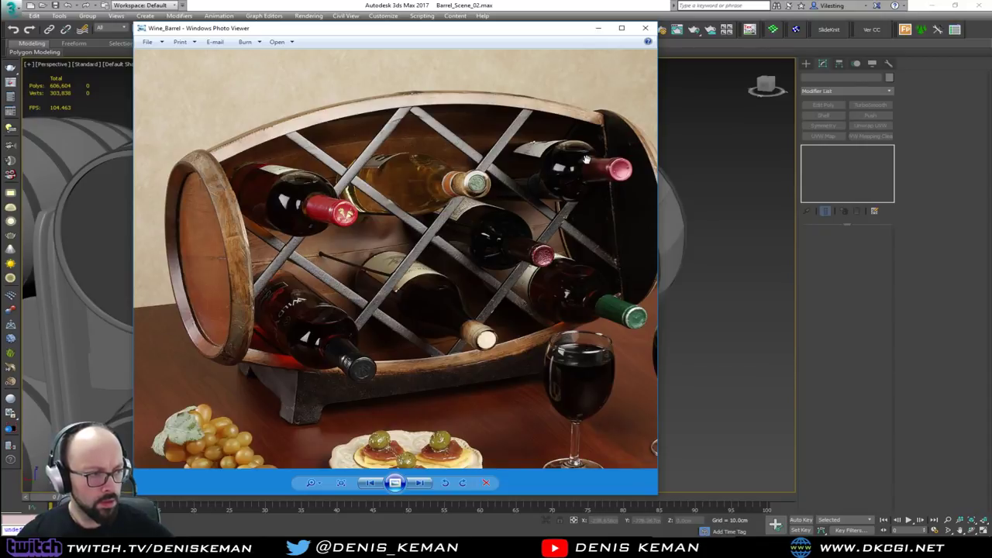
pyautogui.moveTo(505, 33); pyautogui.dragTo(463, 39)
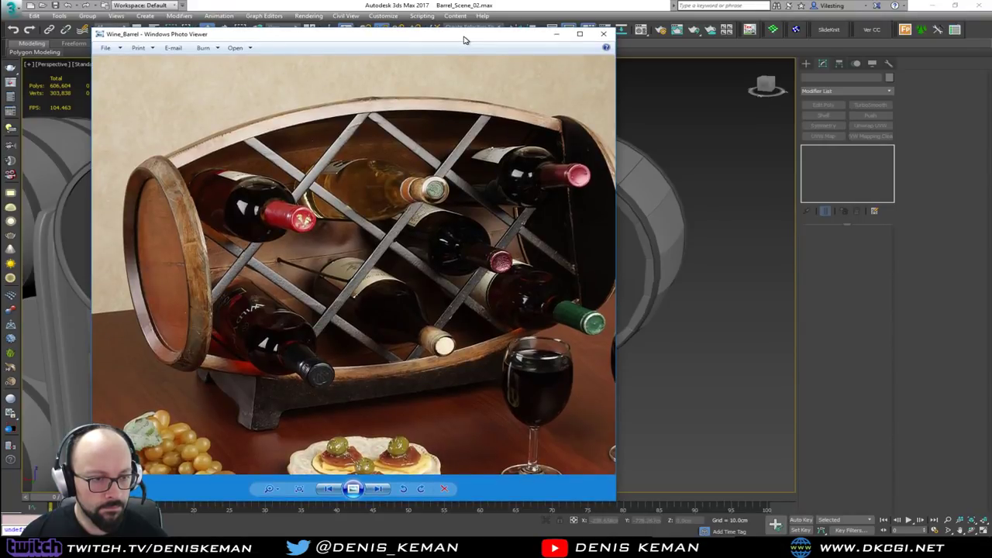
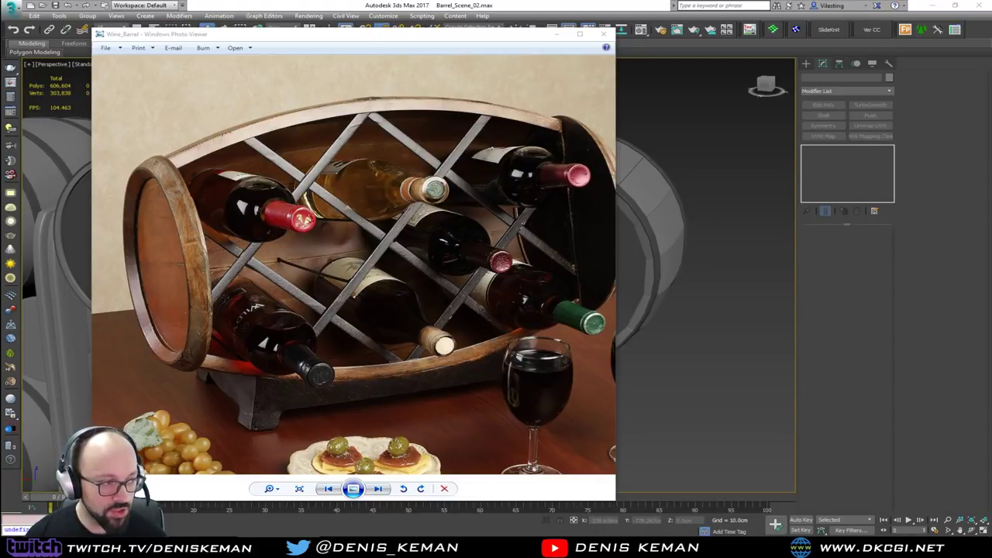
pyautogui.scroll(4, 748, 337)
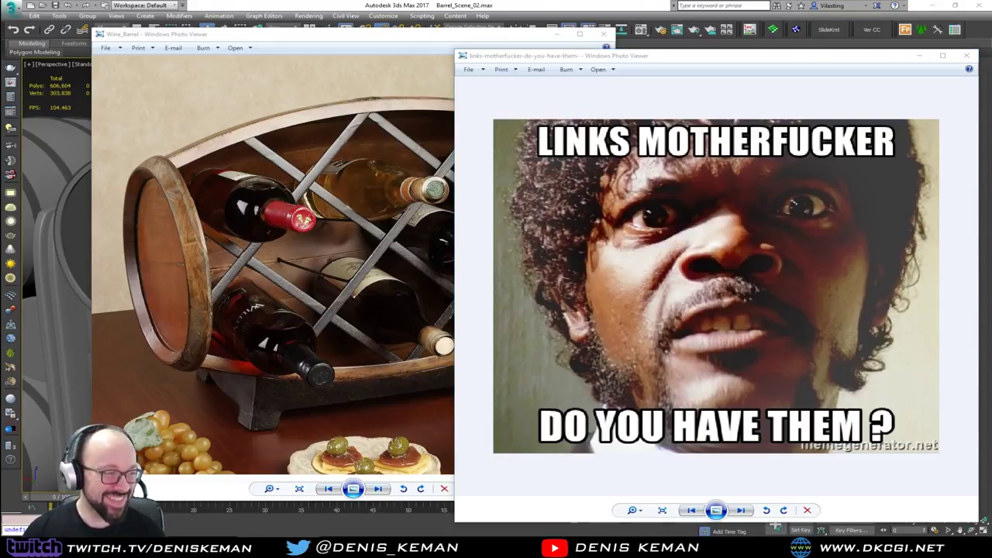
pyautogui.click(967, 58)
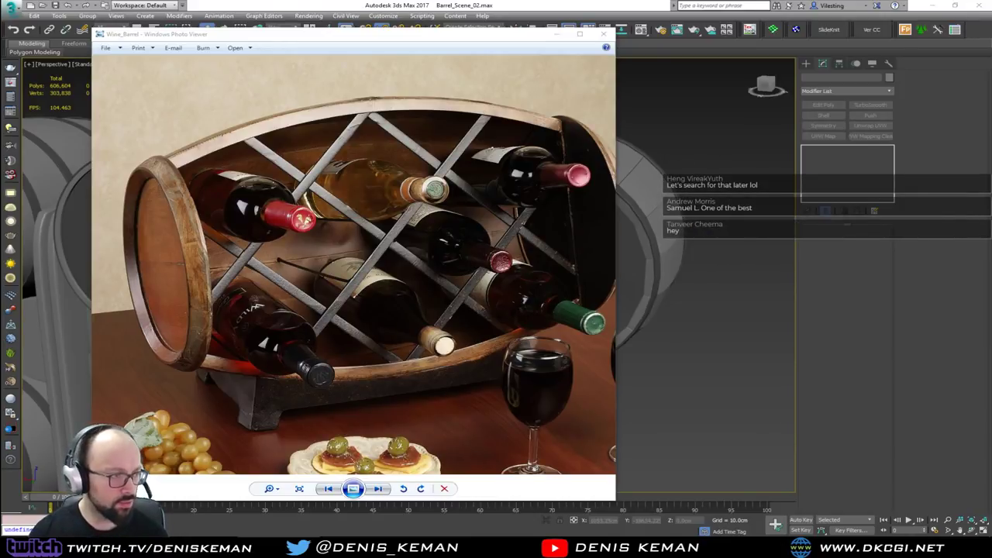
# - Switch to the browser, look through the image results for "eames plywood lounge chair" and move the browser off the screen
pyautogui.moveTo(0, 155); pyautogui.dragTo(463, 51)
pyautogui.scroll(3, 402, 246)
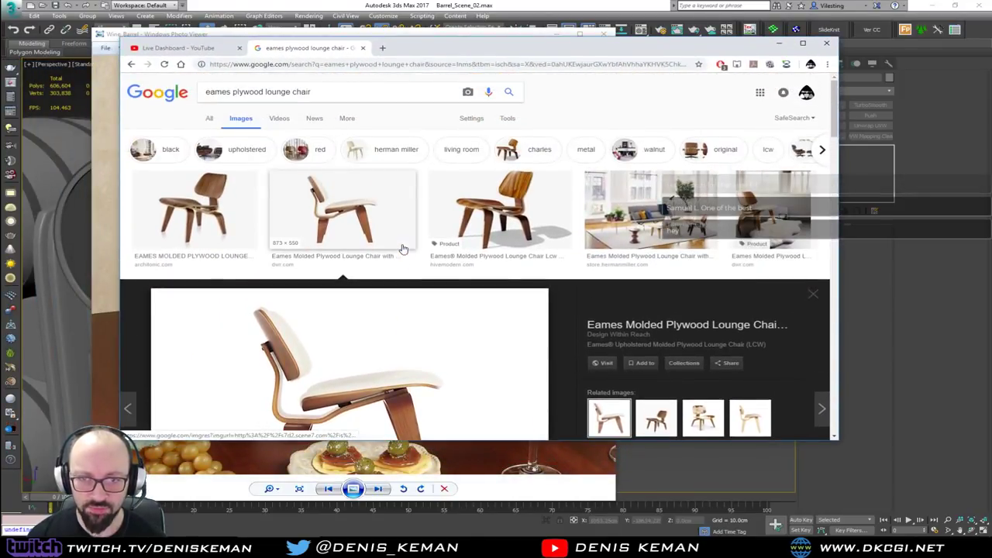
pyautogui.scroll(-4, 402, 248)
pyautogui.scroll(-3, 402, 248)
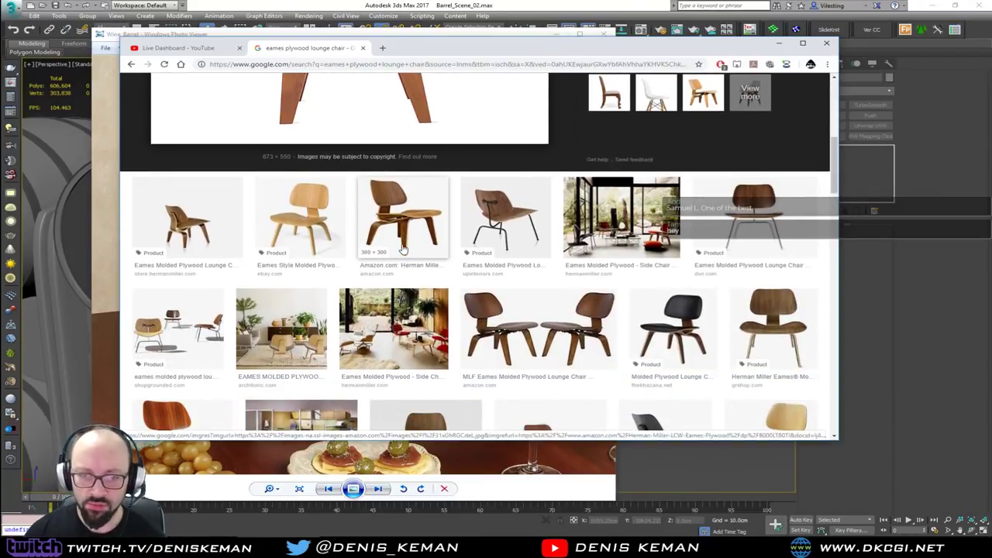
pyautogui.press('Right')
pyautogui.scroll(2, 368, 258)
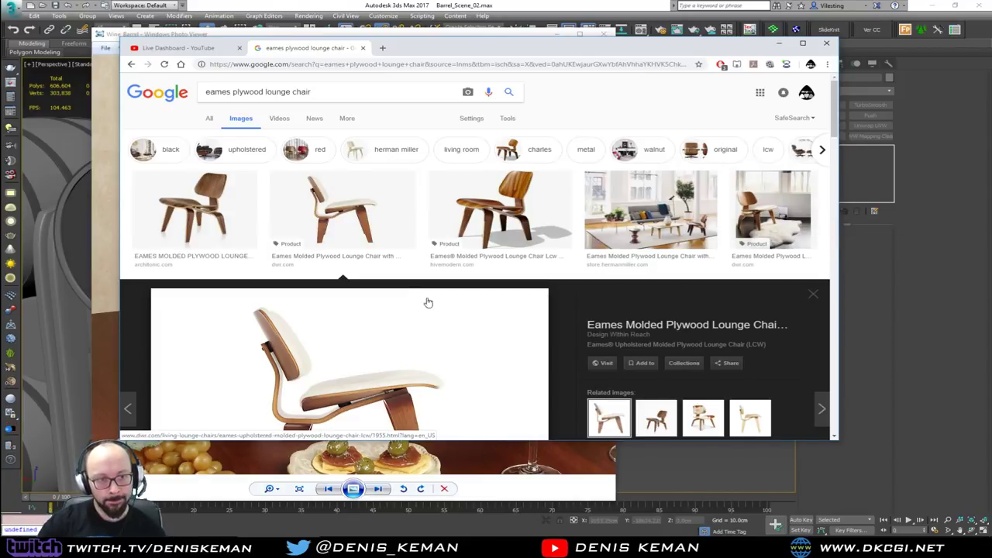
pyautogui.scroll(-3, 487, 353)
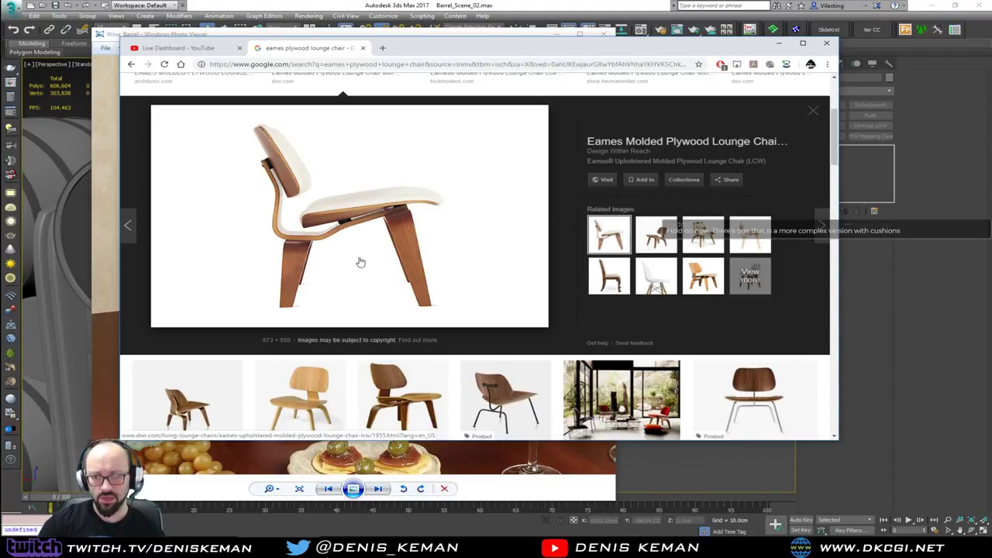
pyautogui.scroll(-5, 361, 262)
pyautogui.scroll(5, 360, 261)
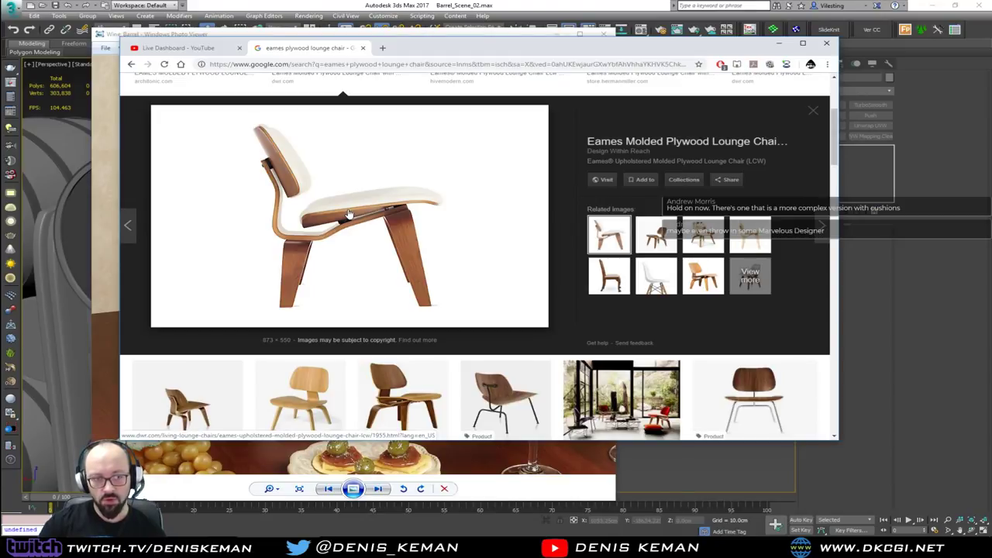
pyautogui.scroll(-3, 351, 232)
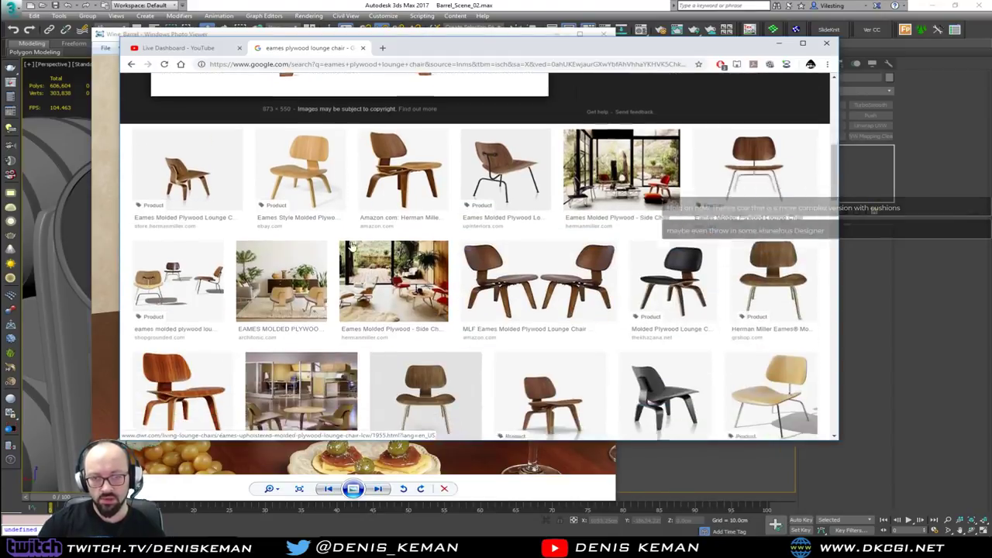
pyautogui.scroll(-3, 350, 246)
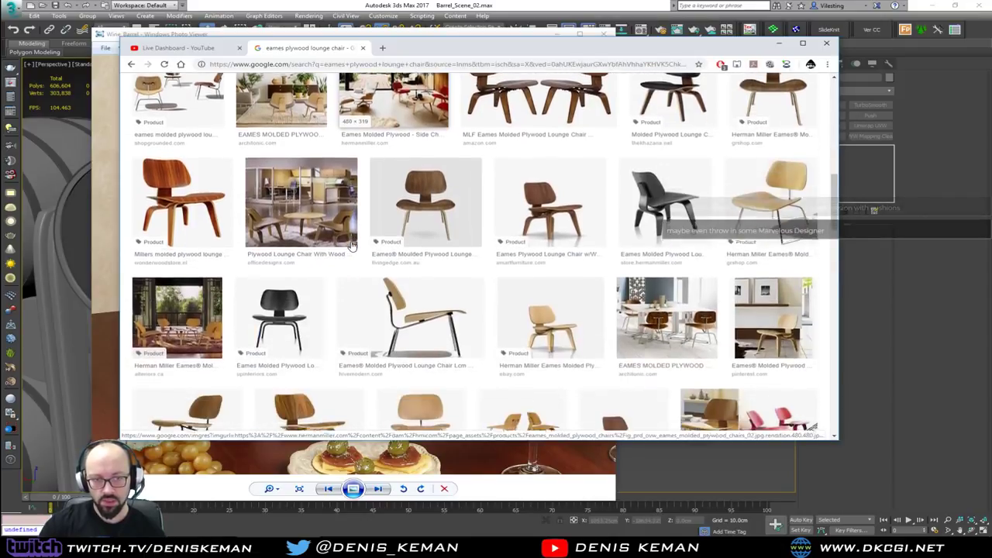
pyautogui.scroll(-1, 352, 246)
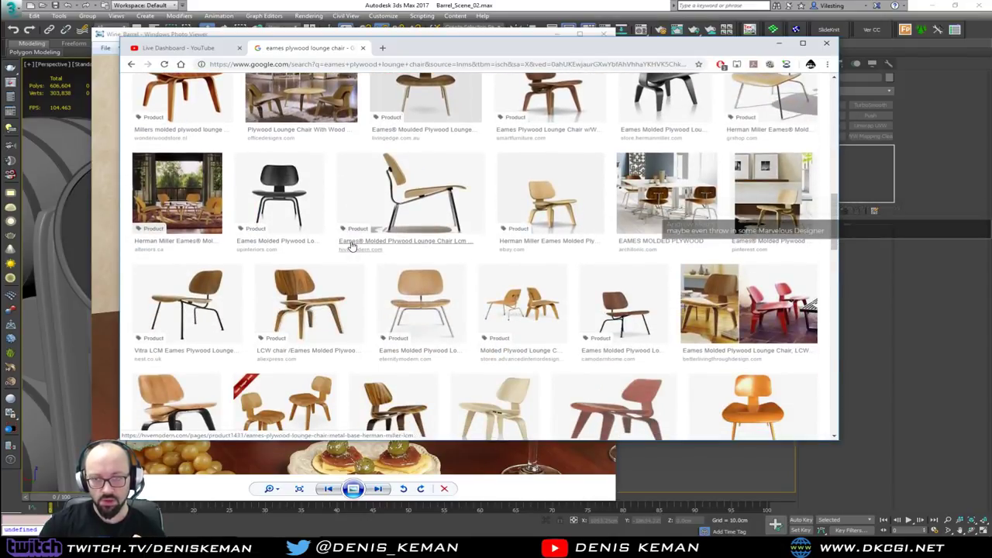
pyautogui.moveTo(467, 47); pyautogui.dragTo(991, 155)
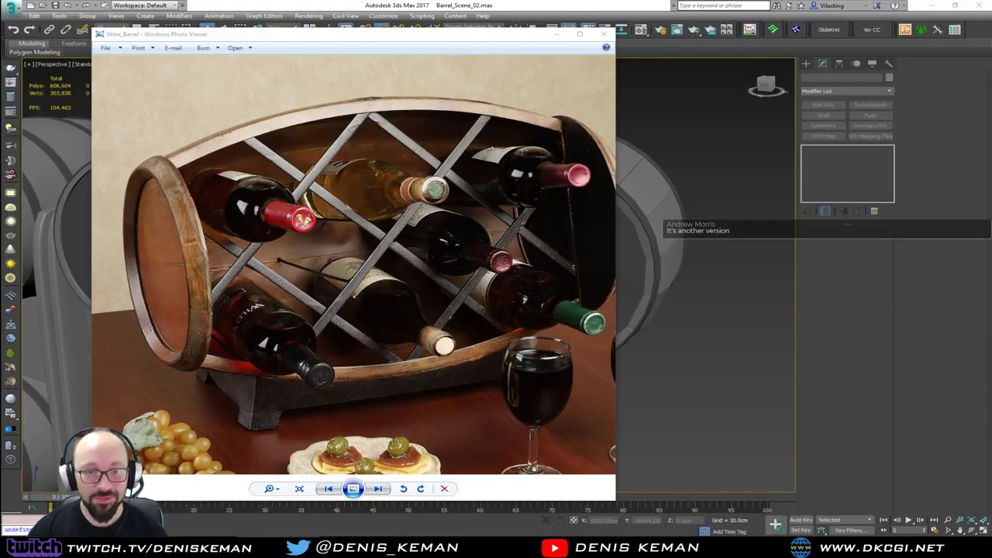
# - Examine the lattice and the whole barrel in the Wine_Barrel reference photo up close and from afar, and close the photo
pyautogui.click(379, 207)
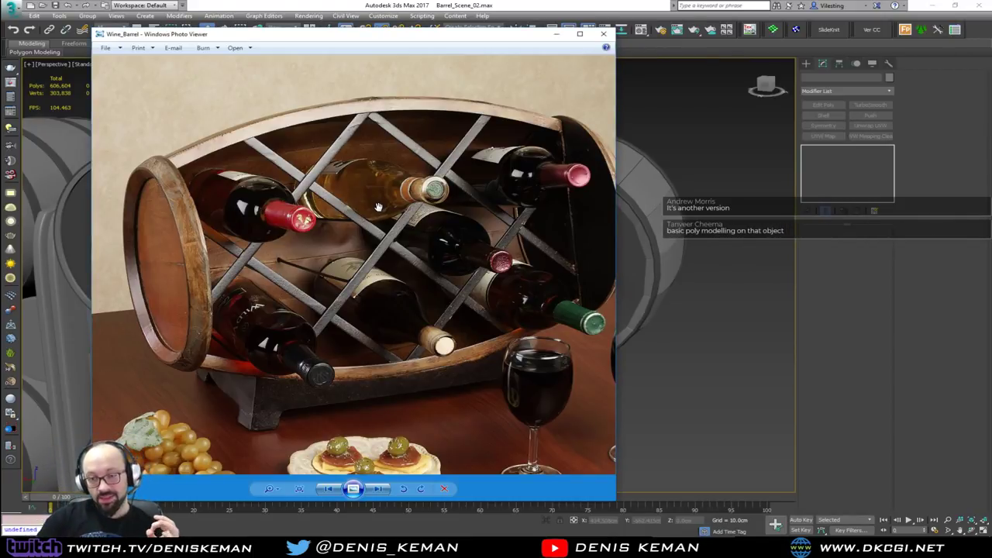
pyautogui.scroll(1, 374, 215)
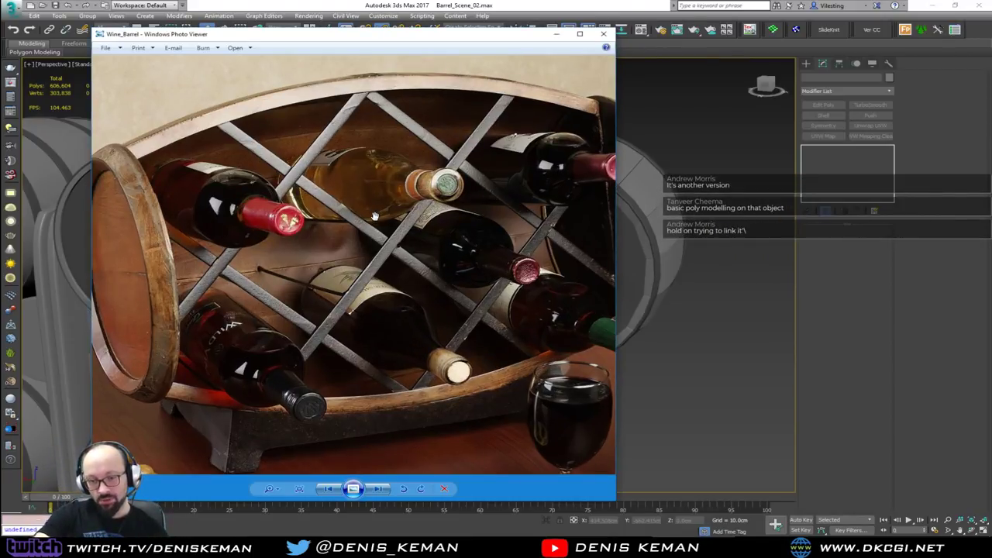
pyautogui.scroll(-2, 374, 216)
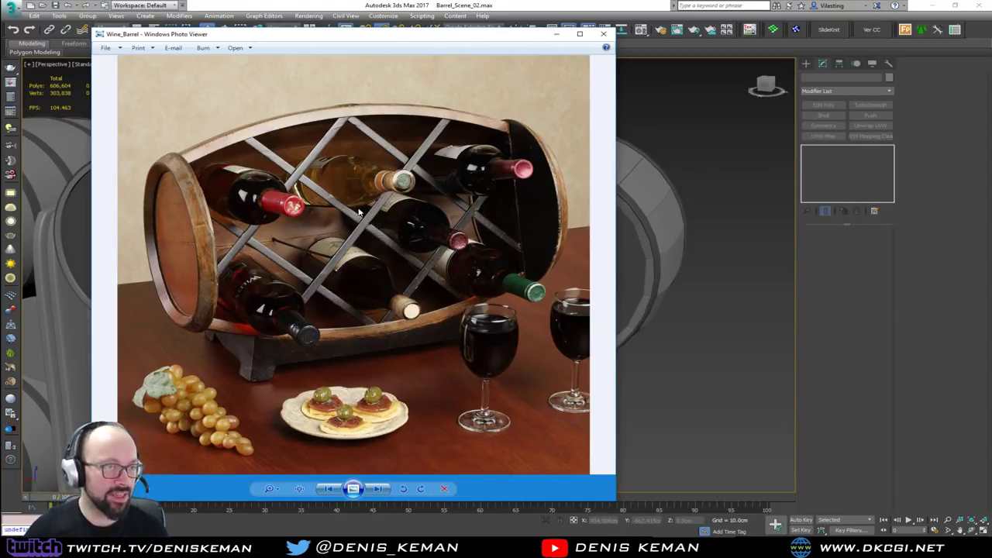
pyautogui.hotkey('alt', 'Tab')
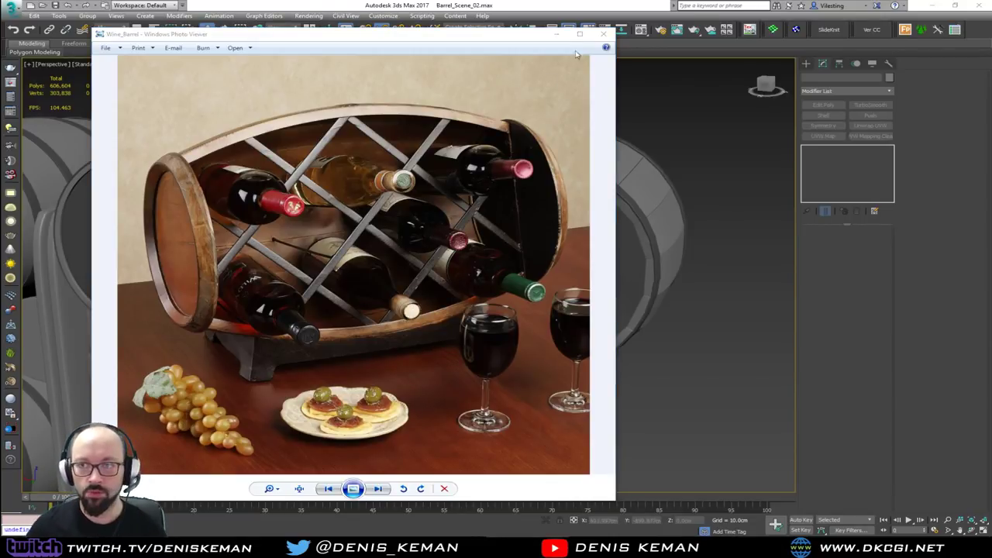
pyautogui.click(604, 34)
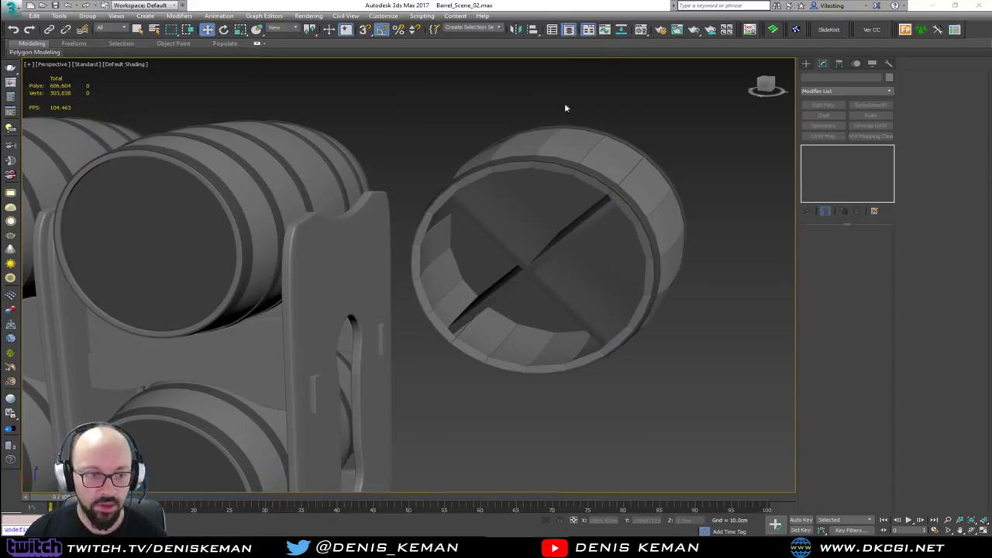
pyautogui.keyDown('alt'); pyautogui.moveTo(493, 251); pyautogui.dragTo(469, 266, button='middle'); pyautogui.keyUp('alt')
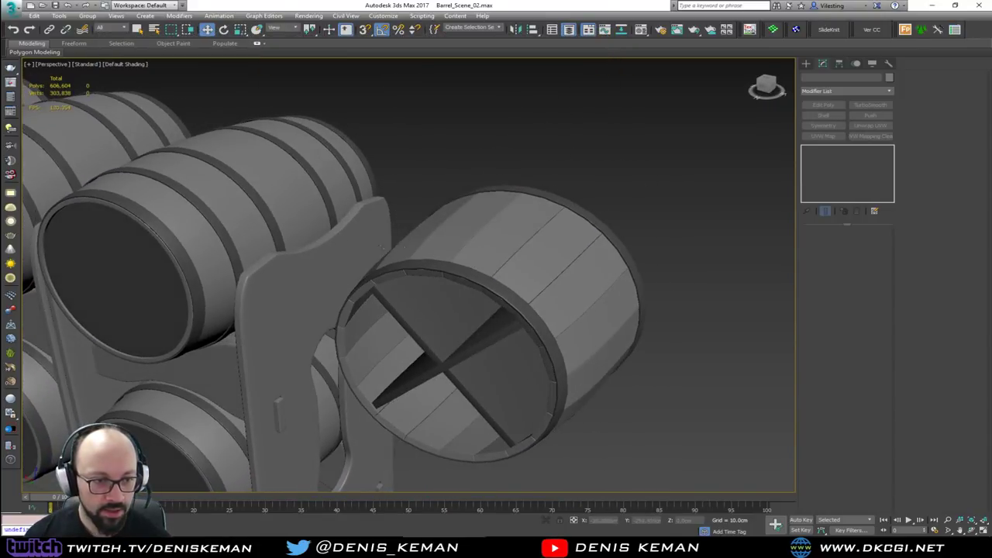
pyautogui.scroll(-5, 380, 250)
pyautogui.keyDown('alt'); pyautogui.moveTo(380, 250); pyautogui.dragTo(405, 236, button='middle'); pyautogui.keyUp('alt')
pyautogui.moveTo(609, 240); pyautogui.dragTo(496, 261, button='middle')
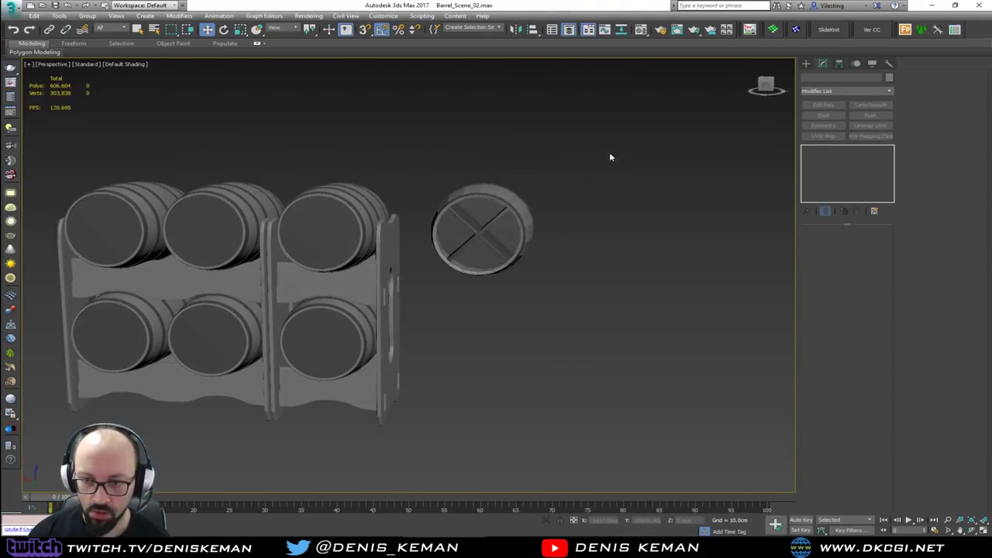
pyautogui.moveTo(609, 152); pyautogui.dragTo(446, 286)
pyautogui.keyDown('alt'); pyautogui.moveTo(460, 284); pyautogui.dragTo(493, 287, button='middle'); pyautogui.keyUp('alt')
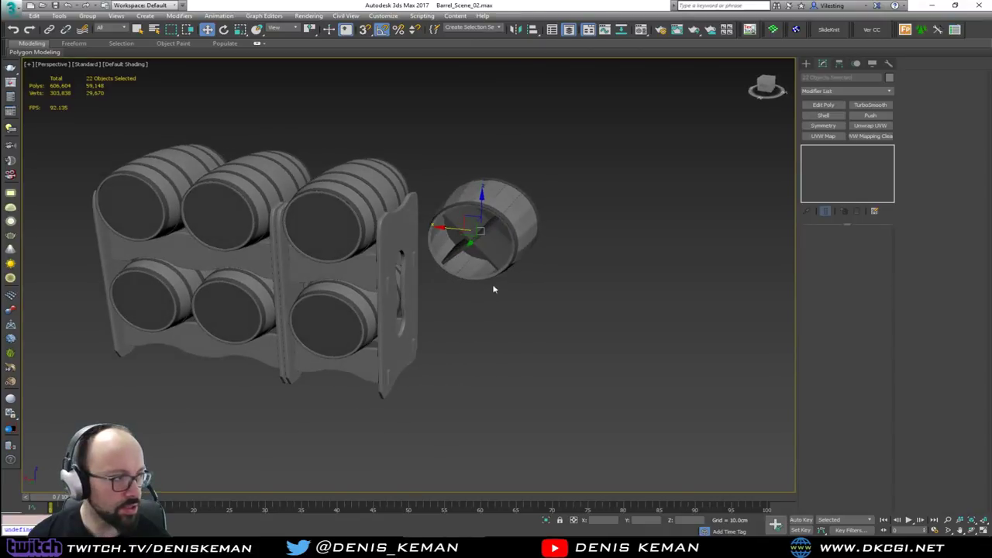
pyautogui.hotkey('ctrl', 'd')
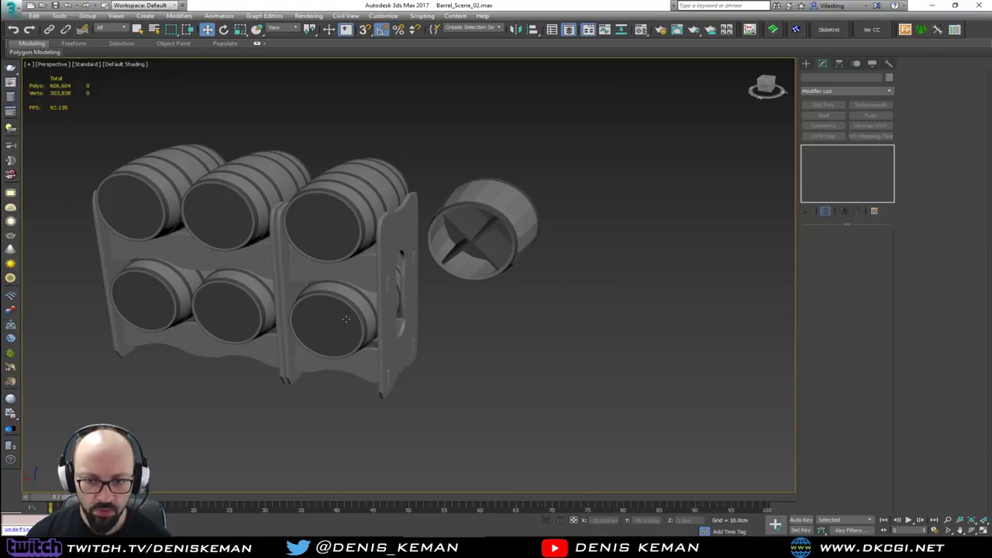
# - Show edged faces and clone the single stack's lower barrel as one independent copy beside the rack, below the X-divider barrel
pyautogui.click(345, 319)
pyautogui.press('F4')
pyautogui.scroll(3, 346, 318)
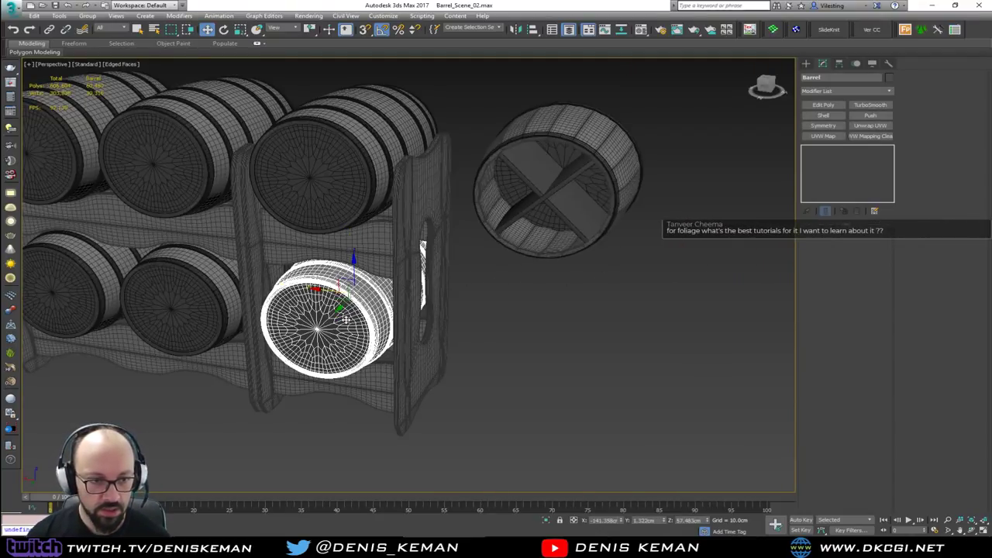
pyautogui.moveTo(358, 296); pyautogui.dragTo(334, 297, button='middle')
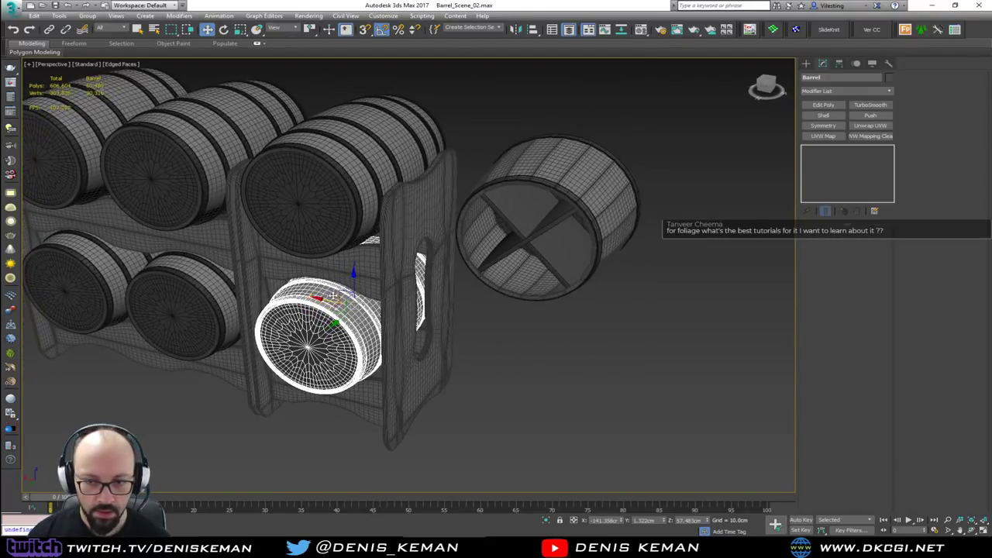
pyautogui.moveTo(333, 296); pyautogui.dragTo(509, 332)
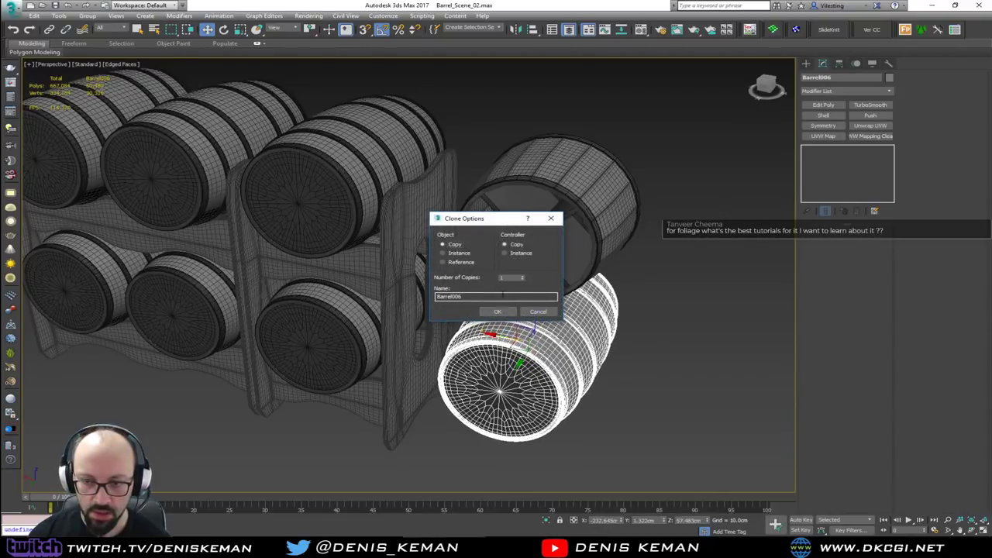
pyautogui.click(497, 311)
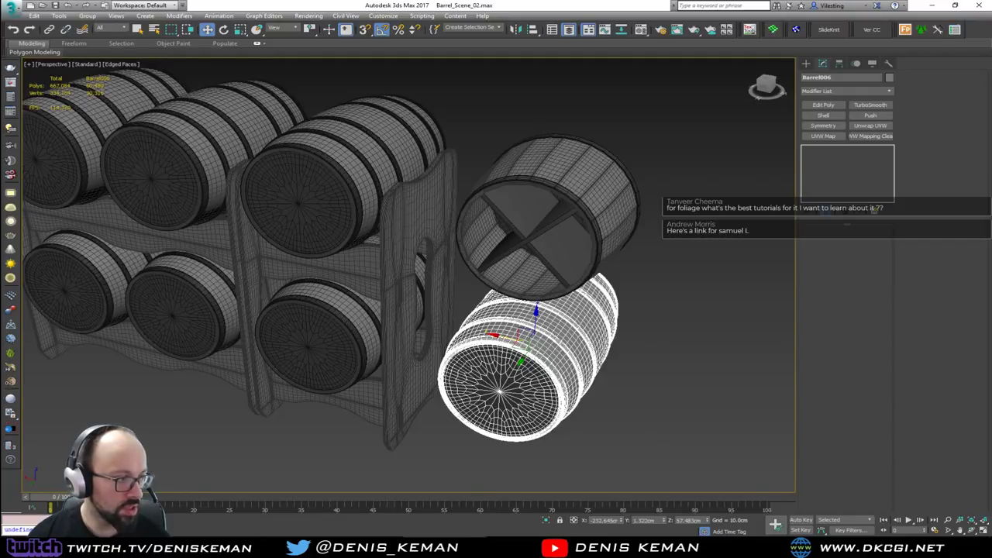
# - Place the Scene Explorer's layer list beside the viewport, check the barrel copy's objects in the Wine Rack layer and deselect them
pyautogui.moveTo(0, 47); pyautogui.dragTo(84, 57)
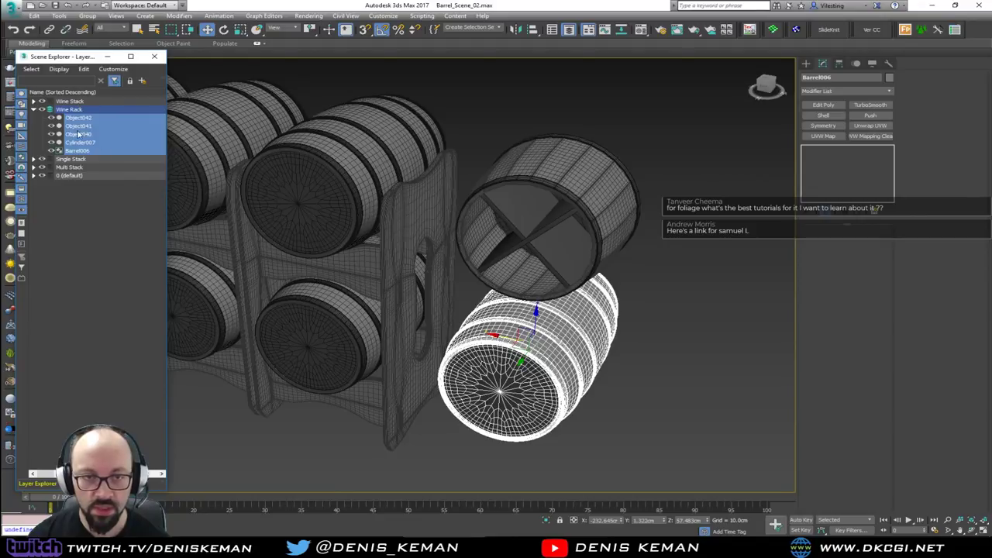
pyautogui.keyDown('alt'); pyautogui.moveTo(414, 257); pyautogui.dragTo(532, 307, button='middle'); pyautogui.keyUp('alt')
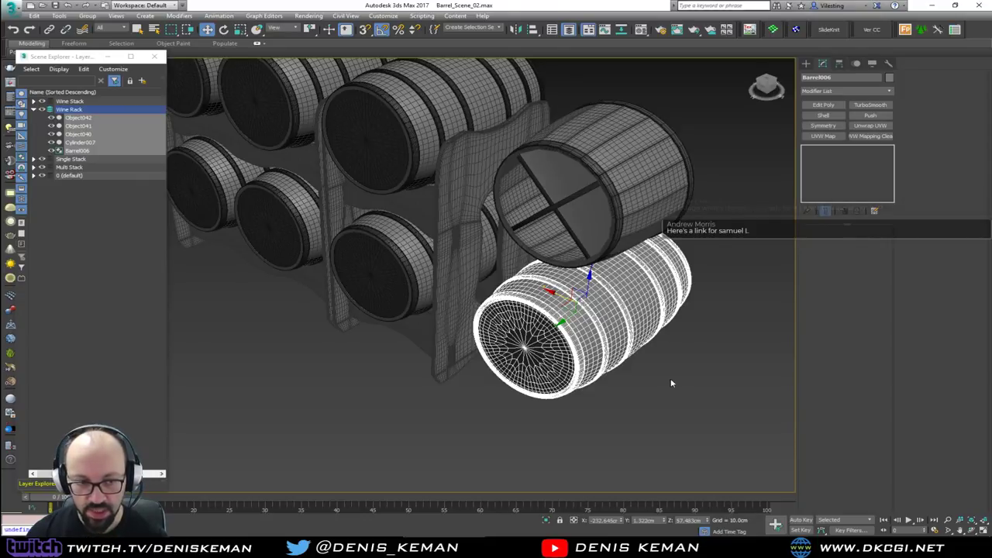
pyautogui.click(650, 406)
pyautogui.moveTo(517, 285)
pyautogui.keyDown('alt'); pyautogui.mouseDown(button='middle')
pyautogui.moveTo(497, 310)
pyautogui.moveTo(508, 290)
pyautogui.mouseUp(button='middle'); pyautogui.keyUp('alt')
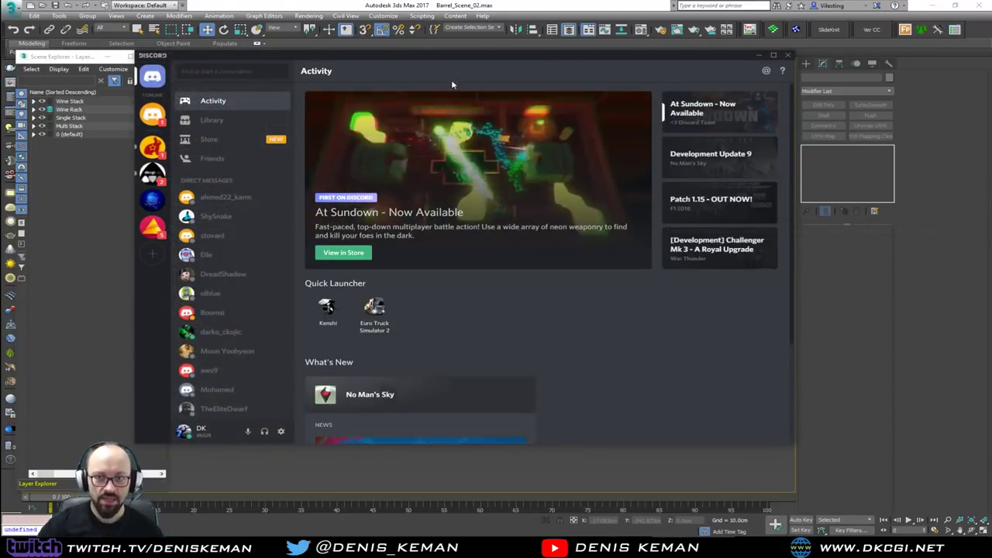
# - Switch to Discord and view the the_hallway channel of the DKCGI server
pyautogui.click(760, 57)
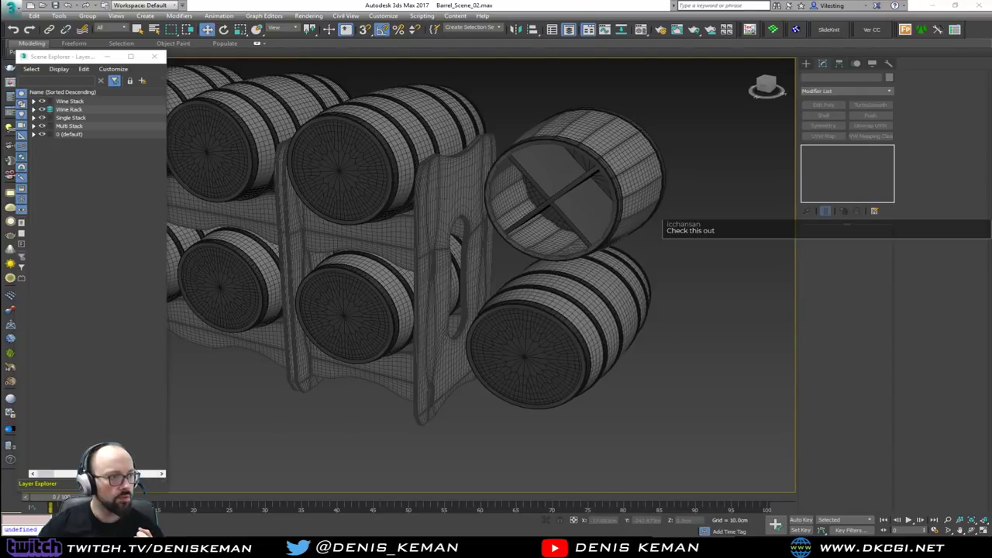
pyautogui.moveTo(0, 96); pyautogui.dragTo(486, 87)
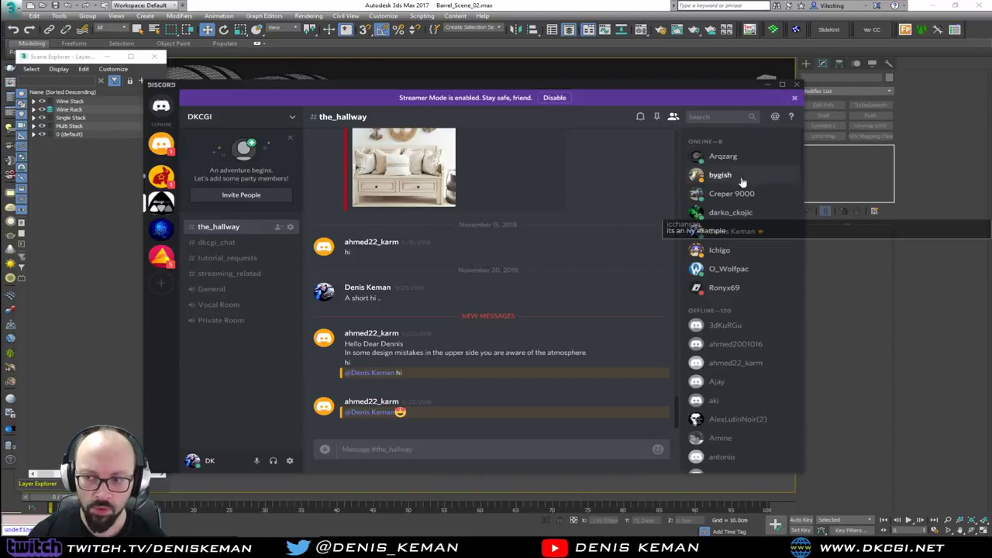
pyautogui.click(391, 450)
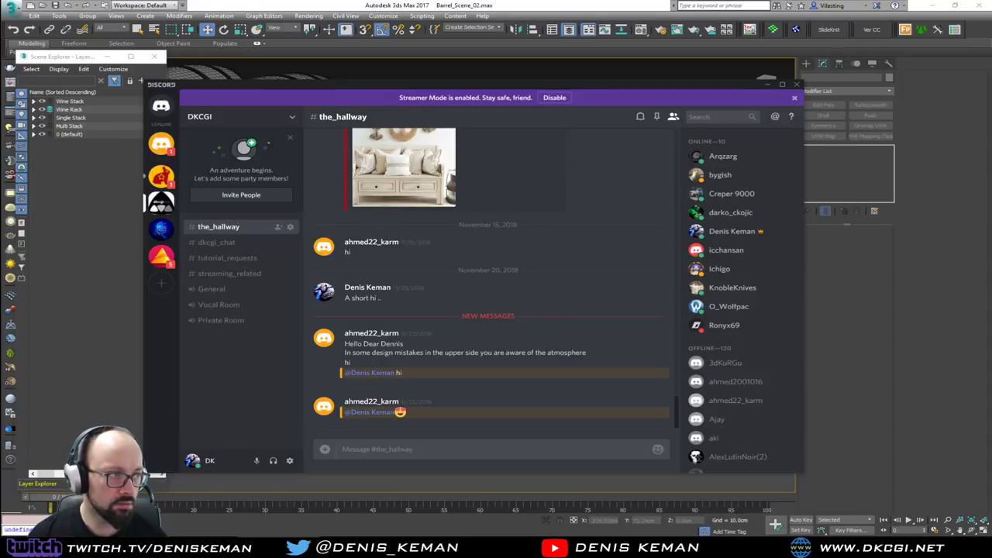
# - Switch to the browser, skim the YouTube video "Creating a Fern Plant Inside Unreal Engine 4" in full screen to about 22 minutes, and move the browser away
pyautogui.moveTo(0, 76); pyautogui.dragTo(369, 75)
pyautogui.click(323, 354)
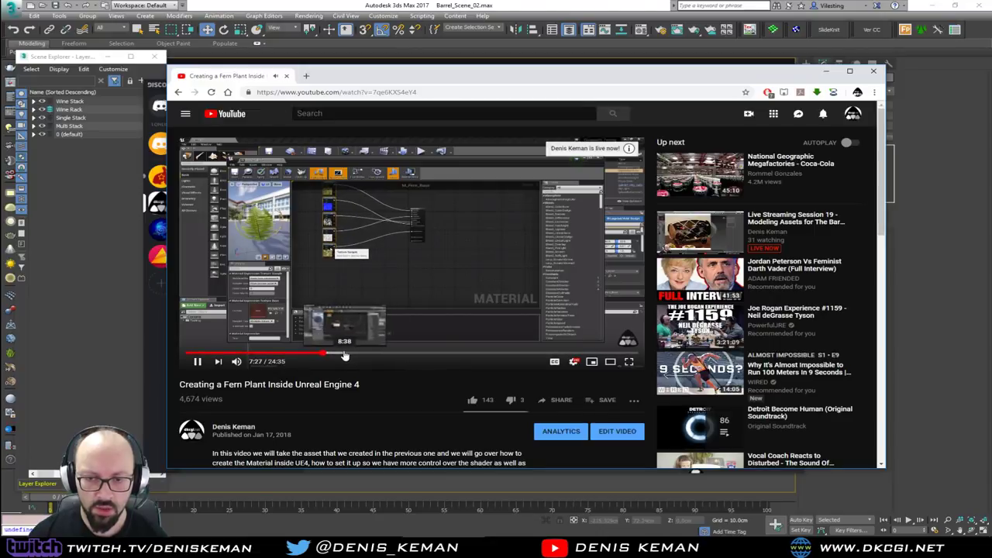
pyautogui.click(427, 354)
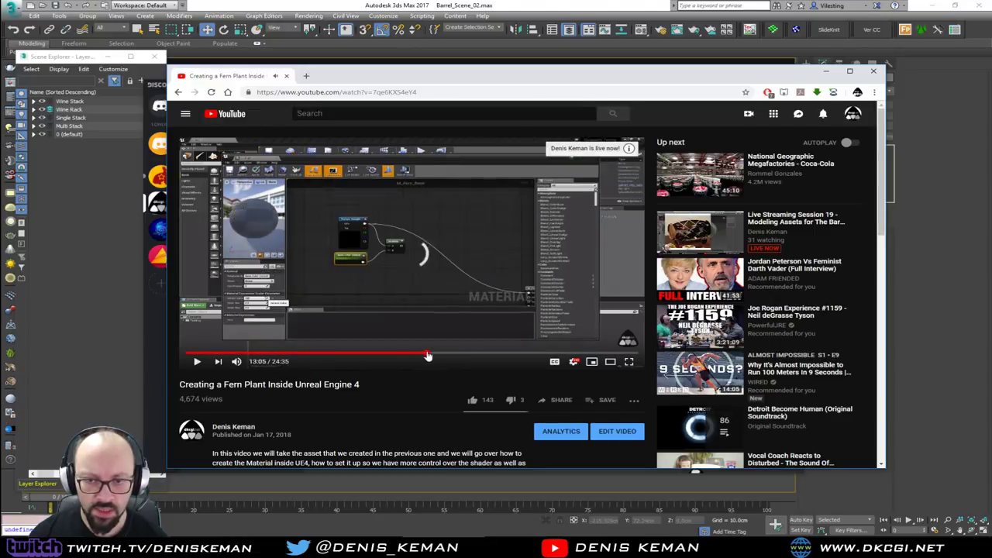
pyautogui.doubleClick(510, 75)
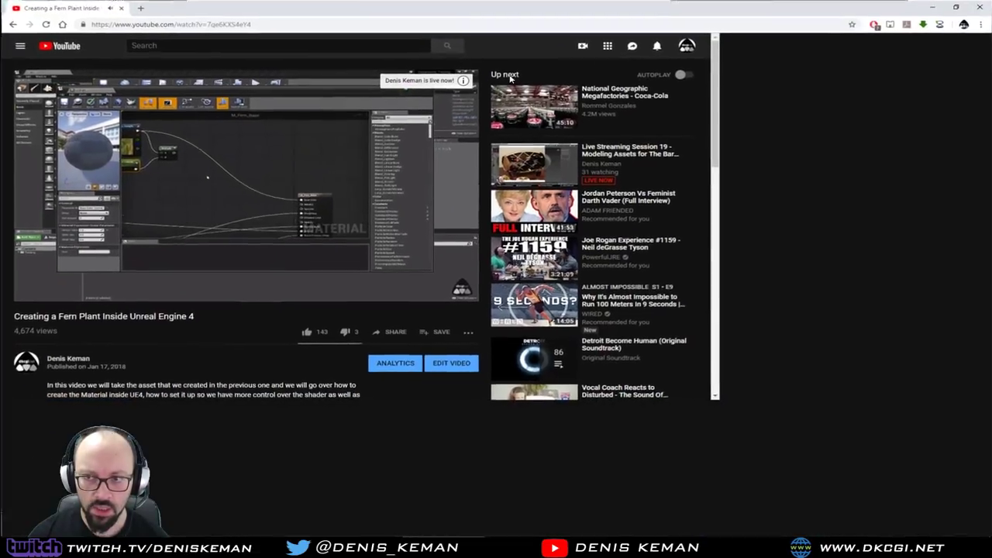
pyautogui.press('F11')
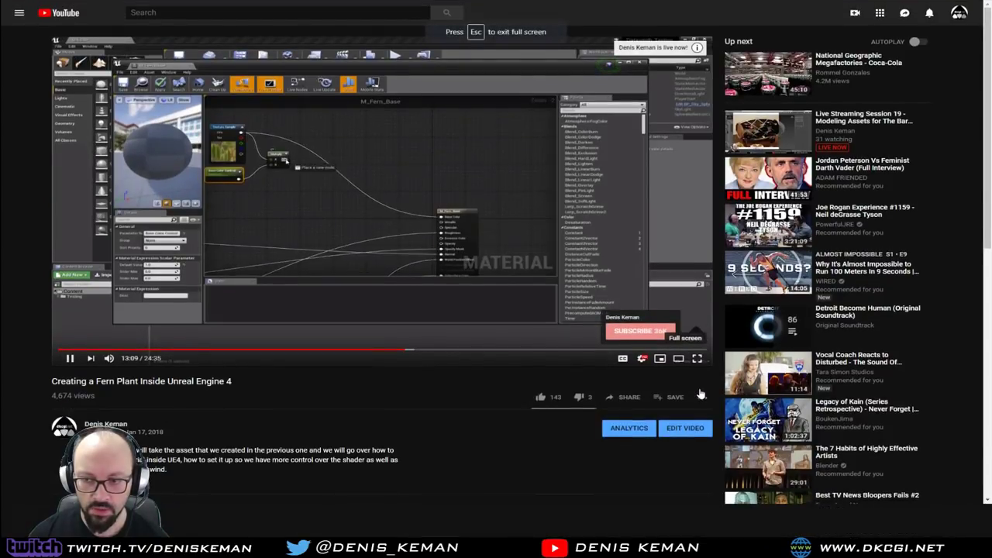
pyautogui.press('f')
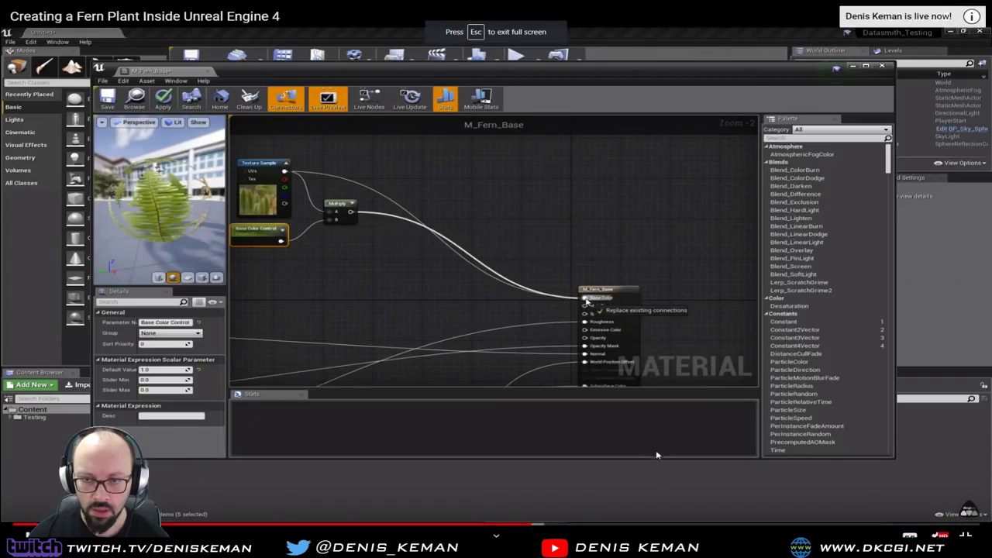
pyautogui.click(794, 525)
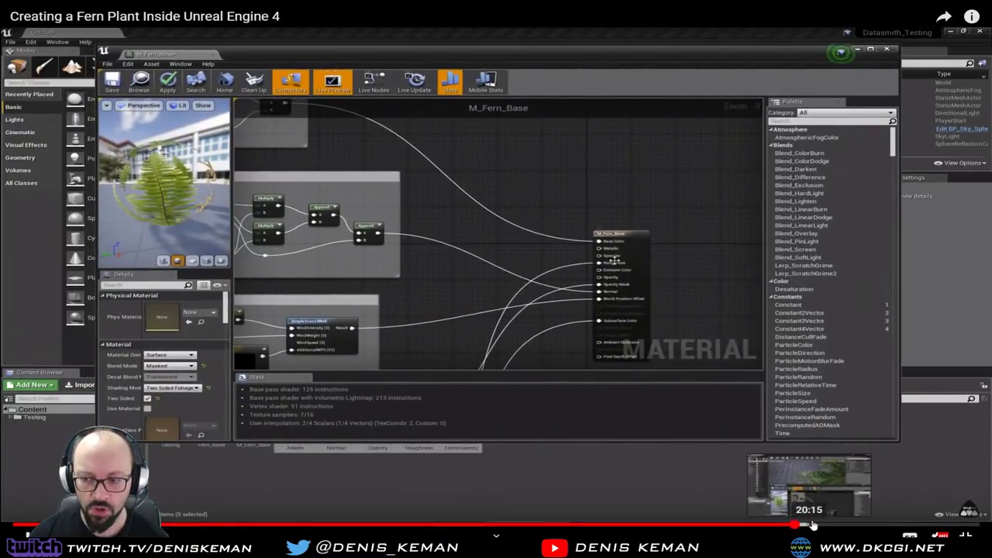
pyautogui.click(819, 525)
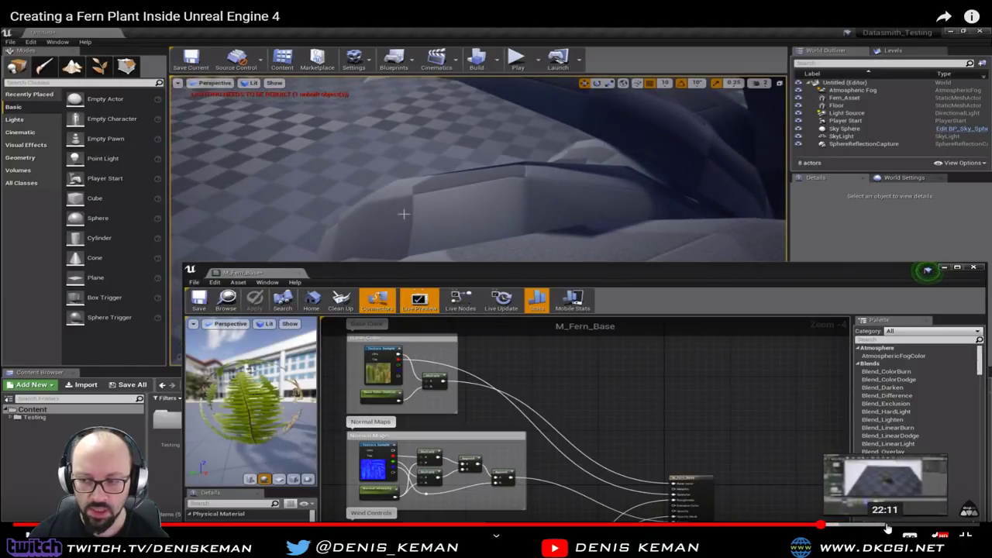
pyautogui.click(889, 526)
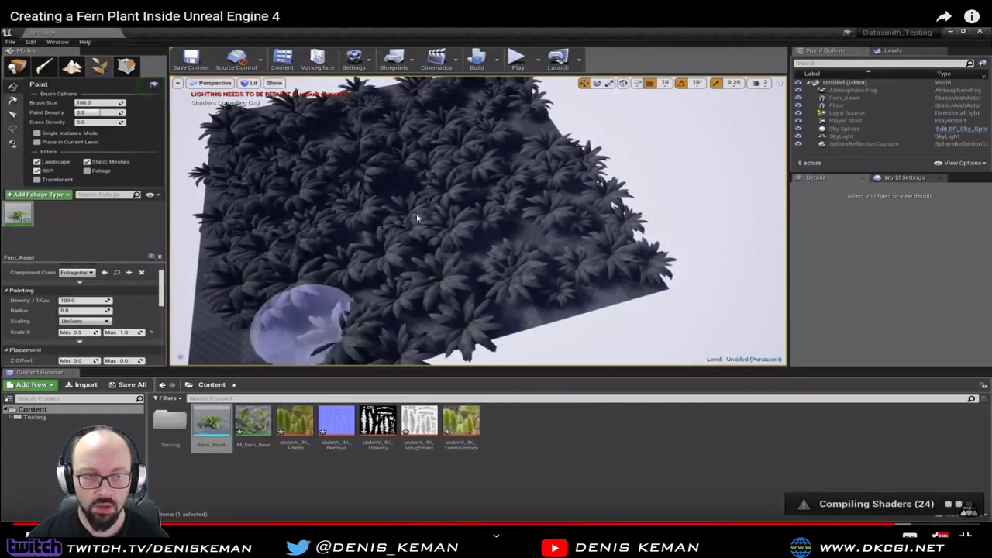
pyautogui.press('Escape')
pyautogui.moveTo(414, 11); pyautogui.dragTo(0, 46)
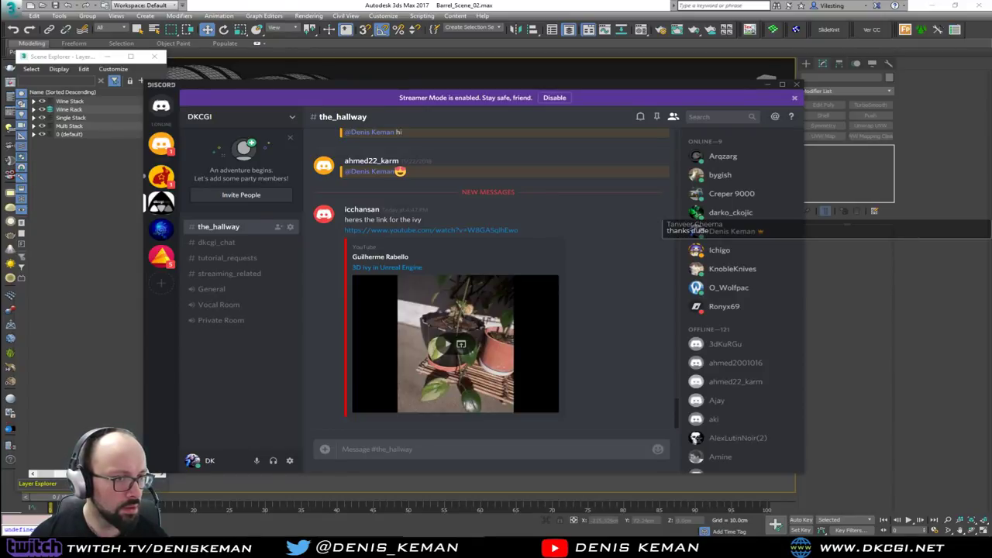
# - Watch the YouTube video "3D ivy in Unreal Engine" in full screen, replay its second half, and move the browser off the screen
pyautogui.moveTo(2, 84); pyautogui.dragTo(378, 89)
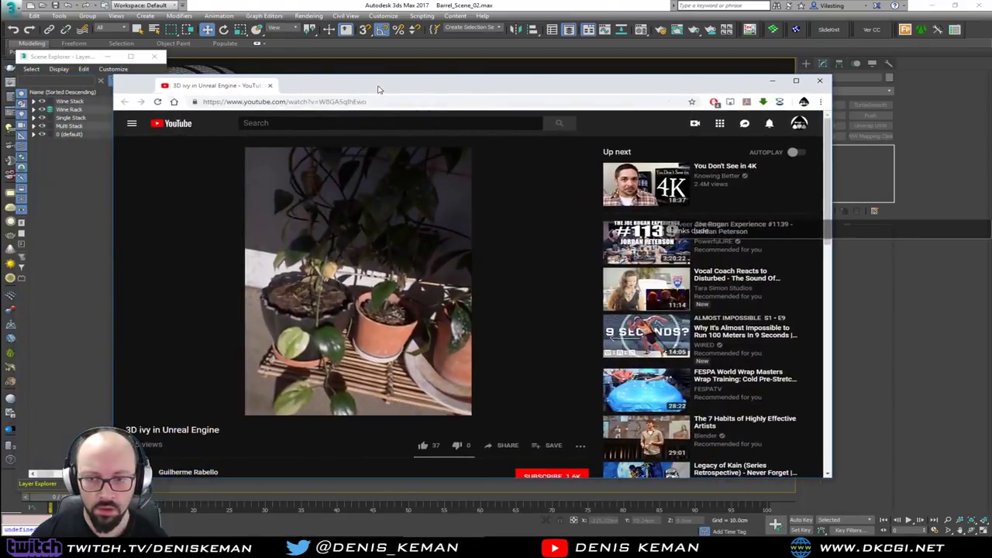
pyautogui.doubleClick(507, 91)
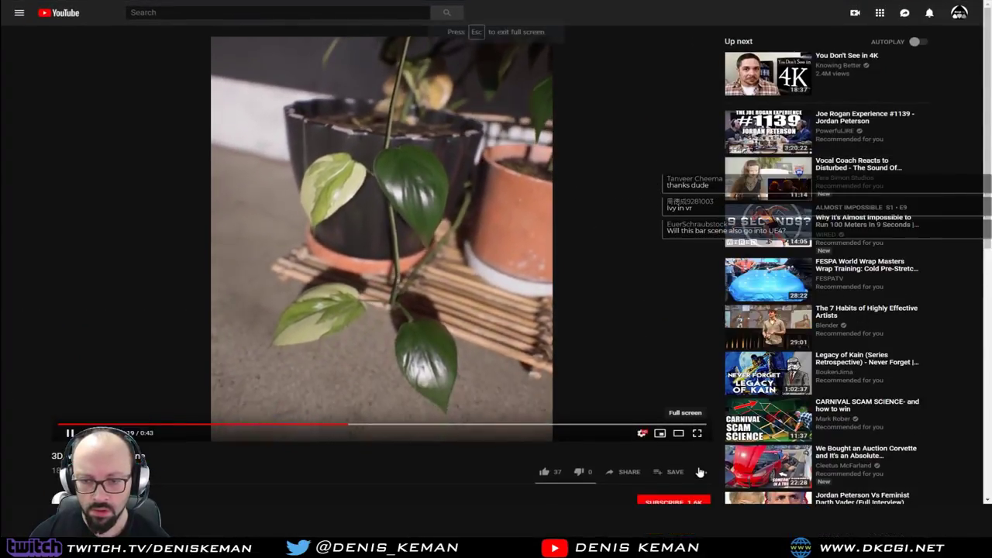
pyautogui.click(697, 466)
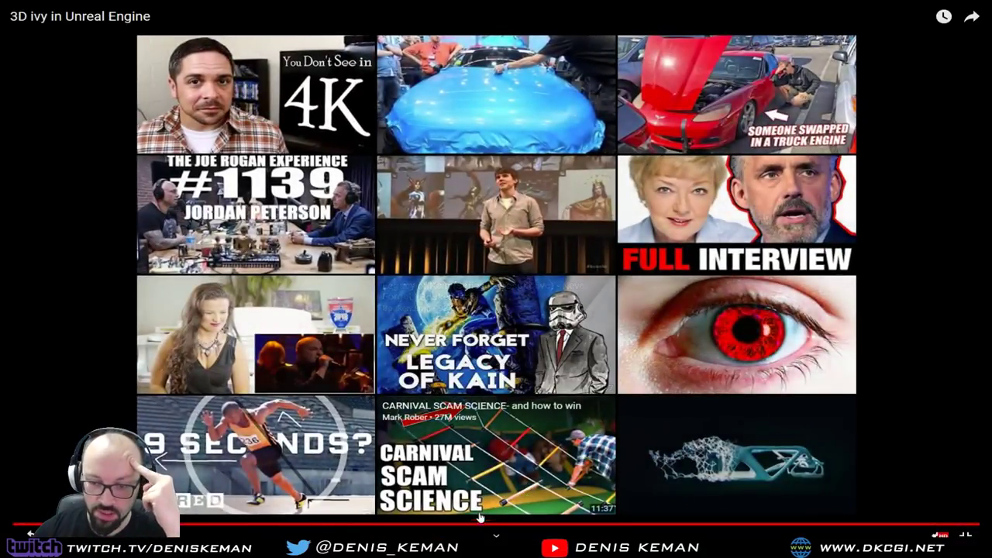
pyautogui.click(455, 525)
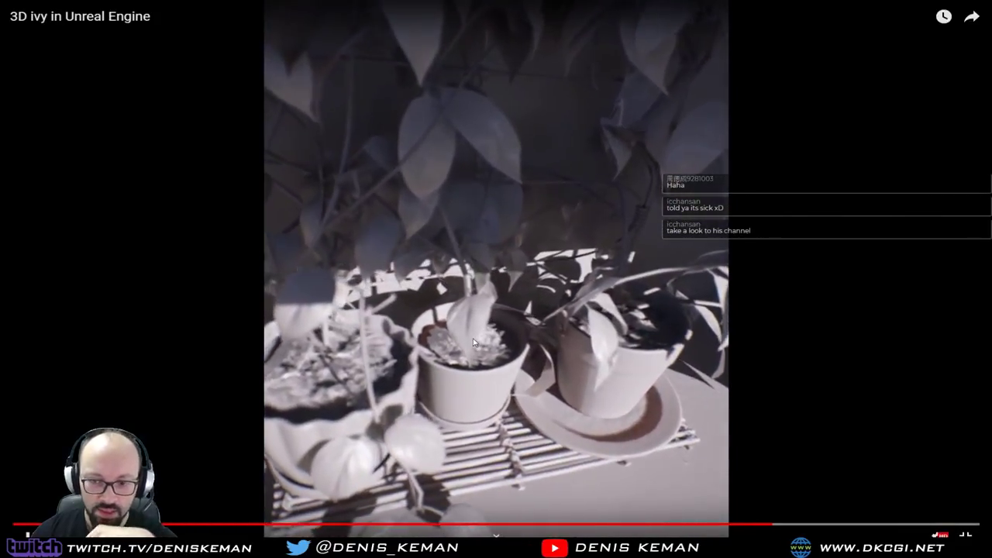
pyautogui.press('Escape')
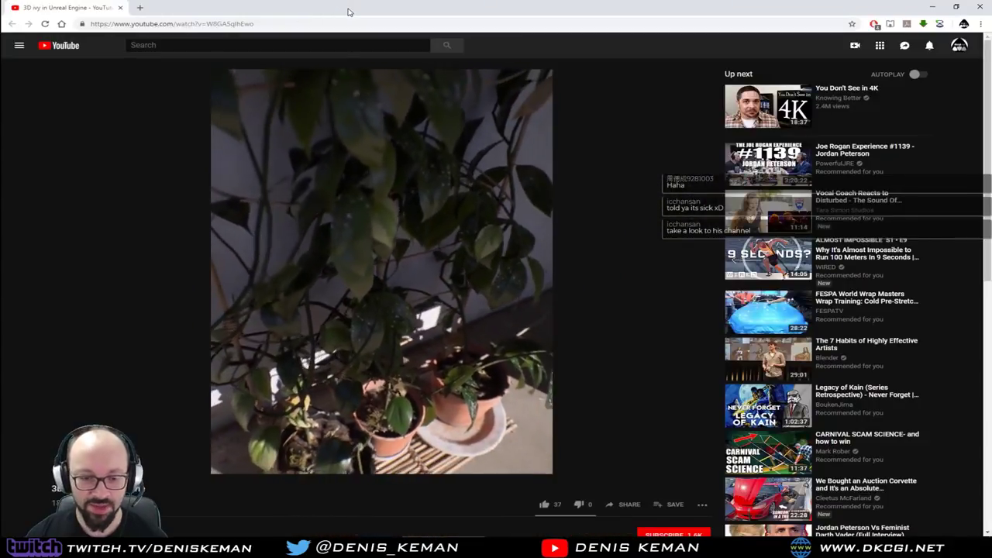
pyautogui.moveTo(348, 11); pyautogui.dragTo(0, 46)
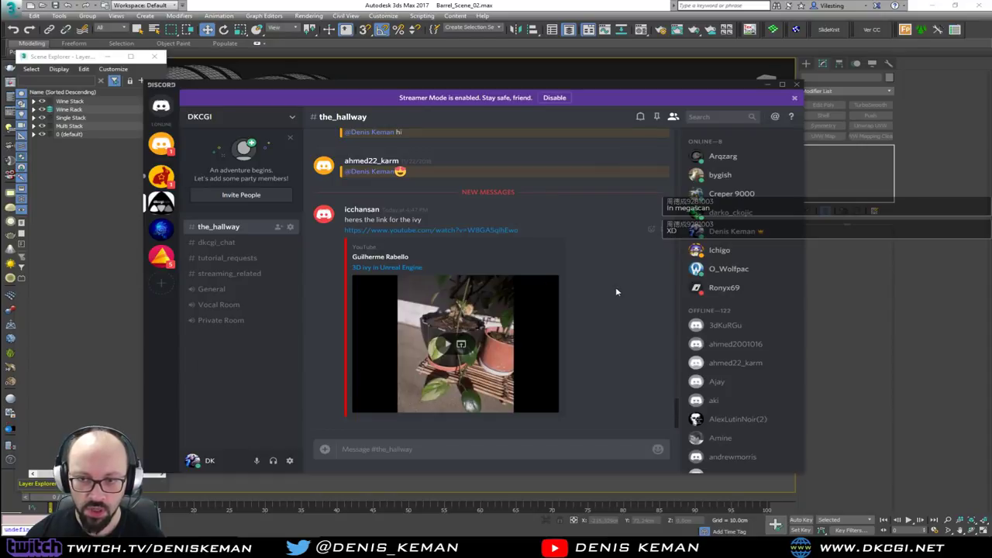
# - Look through the latest messages in the the_hallway channel and close the Discord window
pyautogui.scroll(2, 617, 291)
pyautogui.scroll(-2, 617, 292)
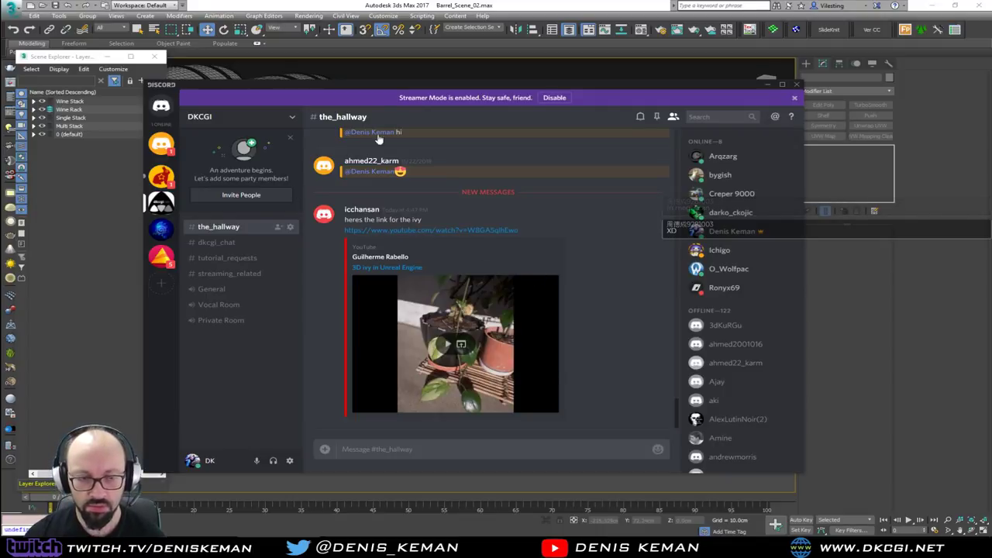
pyautogui.click(798, 86)
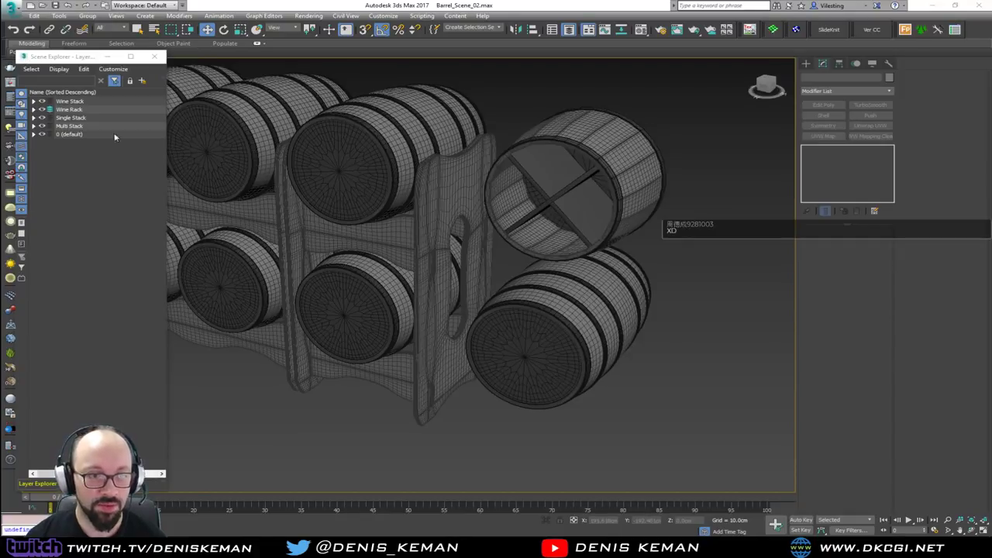
pyautogui.moveTo(535, 282); pyautogui.dragTo(441, 268, button='middle')
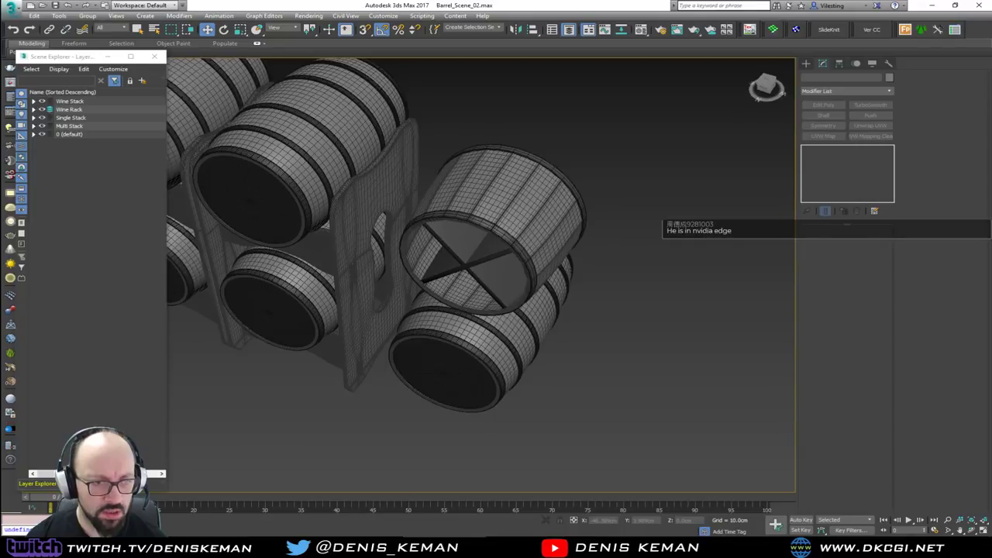
pyautogui.keyDown('alt'); pyautogui.moveTo(480, 365); pyautogui.dragTo(501, 343, button='middle'); pyautogui.keyUp('alt')
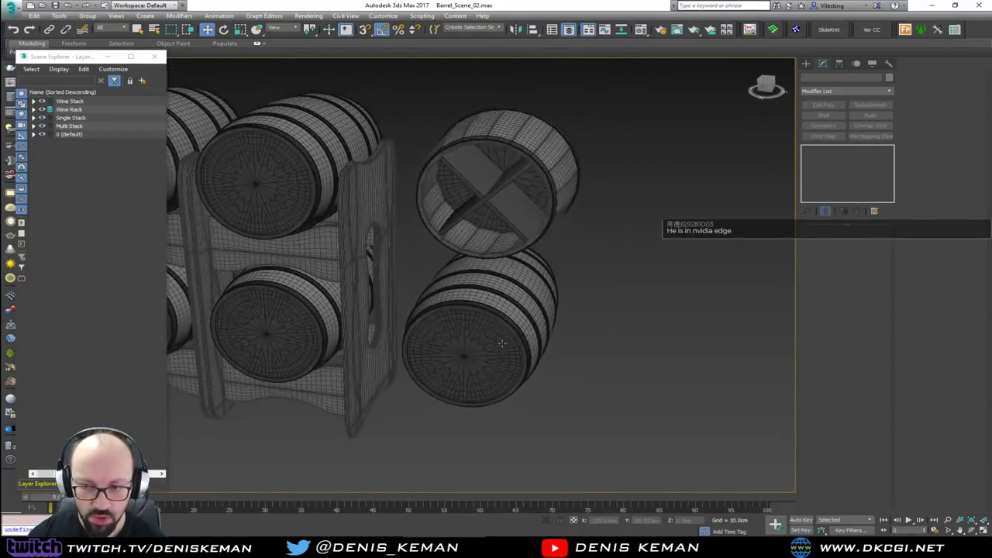
pyautogui.keyDown('alt'); pyautogui.moveTo(581, 343); pyautogui.dragTo(495, 408, button='middle'); pyautogui.keyUp('alt')
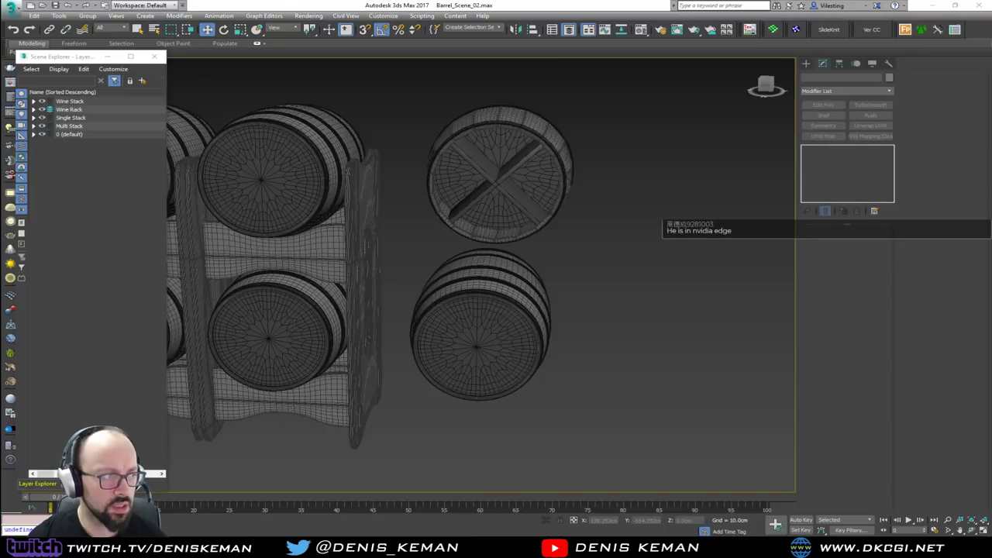
# - Switch to the browser, watch "Modern Barn - Environment in Unreal Engine 4 (Part 3)" in full screen, and put the browser and Discord away
pyautogui.hotkey('alt', 'Tab')
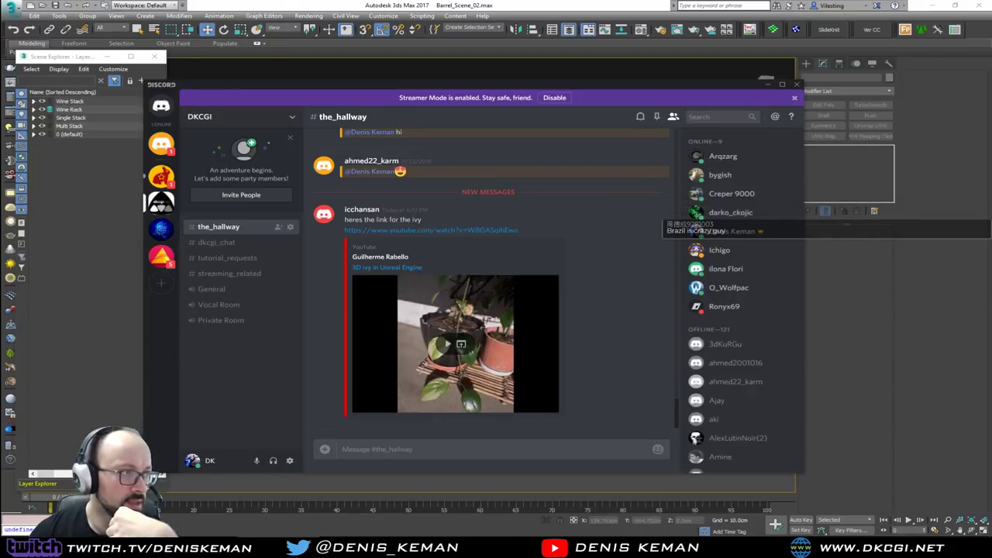
pyautogui.moveTo(0, 80); pyautogui.dragTo(488, 75)
pyautogui.doubleClick(488, 76)
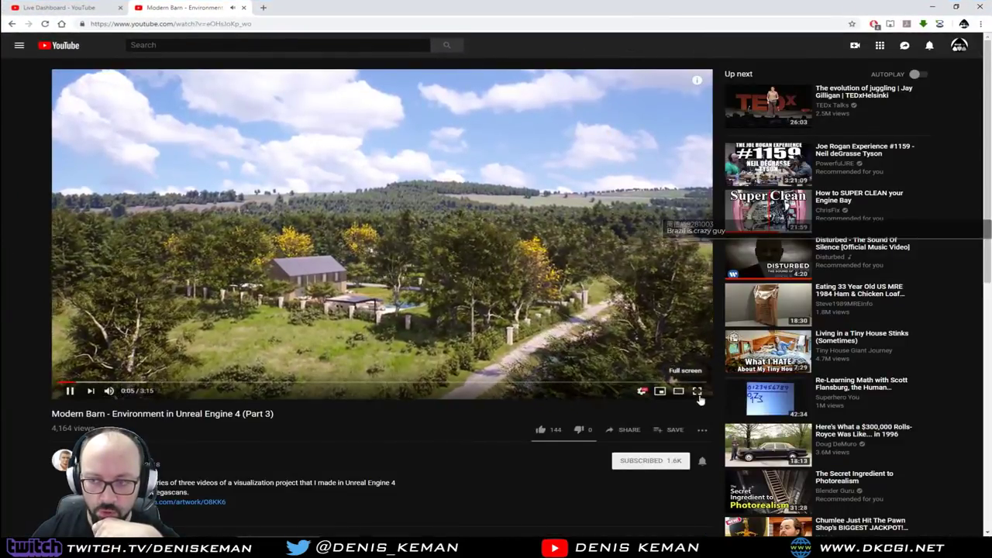
pyautogui.press('F11')
pyautogui.click(697, 358)
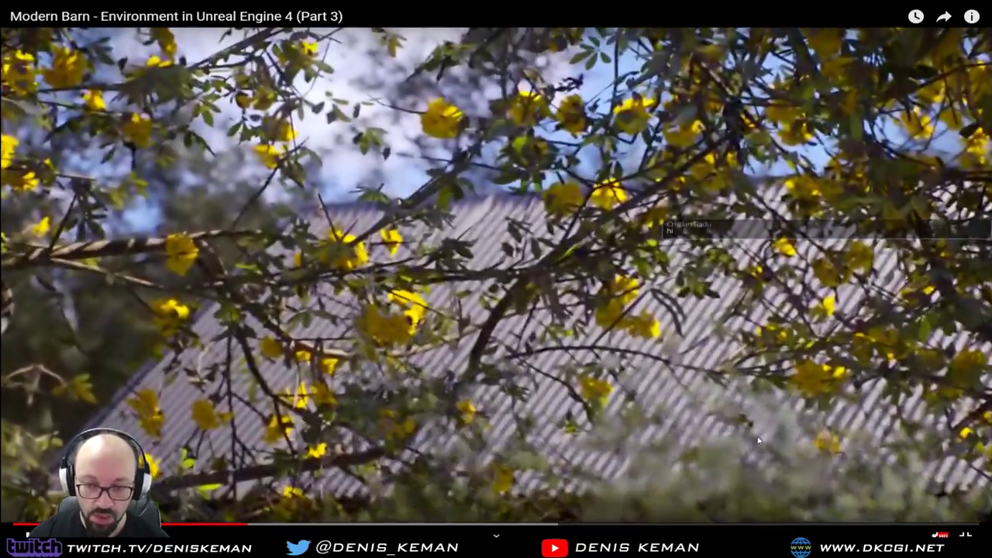
pyautogui.press('Escape')
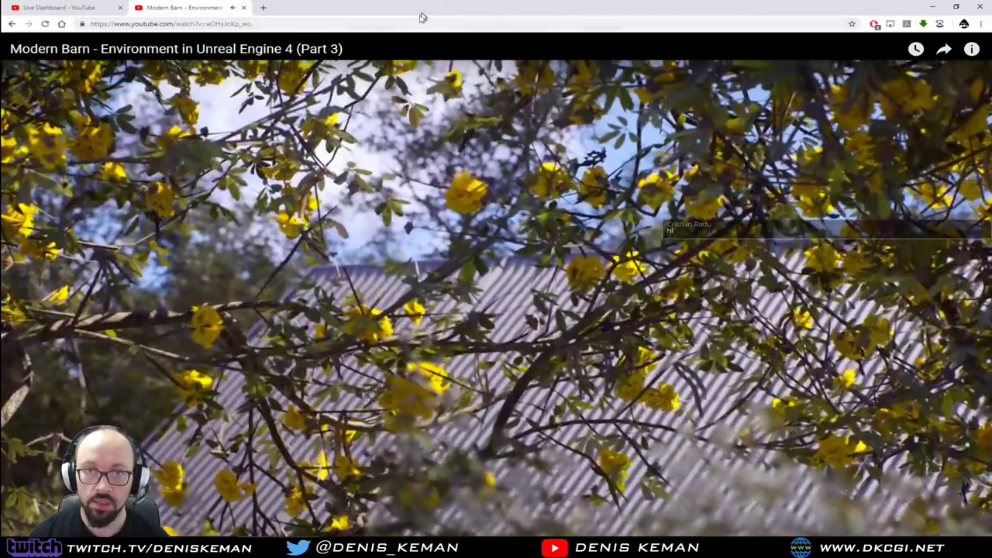
pyautogui.moveTo(422, 17); pyautogui.dragTo(991, 17)
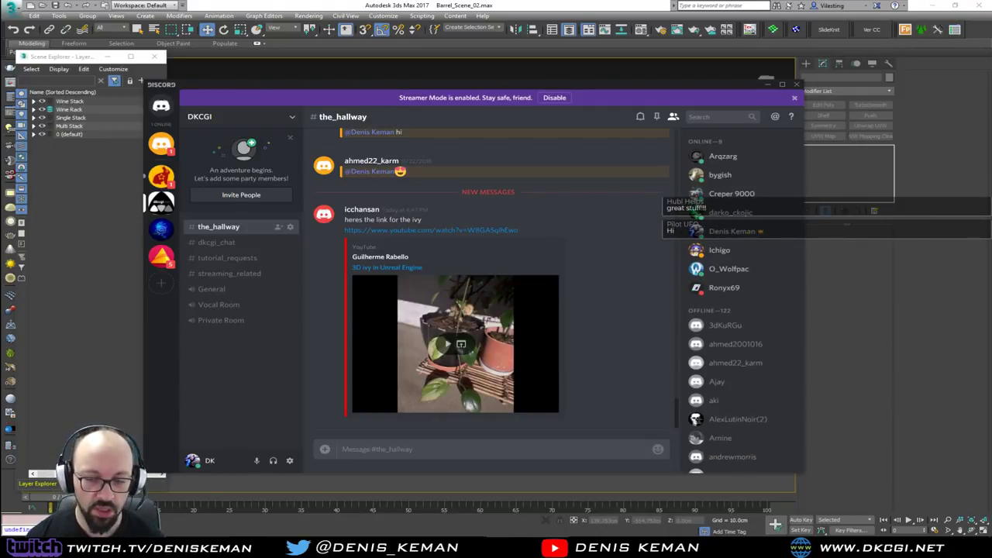
pyautogui.click(796, 83)
# - Examine the X-divider barrel and the barrel copy up close, with edged faces off and on
pyautogui.keyDown('alt'); pyautogui.moveTo(486, 178); pyautogui.dragTo(409, 86, button='middle'); pyautogui.keyUp('alt')
pyautogui.press('F4')
pyautogui.scroll(6, 372, 252)
pyautogui.keyDown('alt'); pyautogui.moveTo(507, 215); pyautogui.dragTo(468, 71, button='middle'); pyautogui.keyUp('alt')
pyautogui.scroll(-4, 468, 71)
pyautogui.press('F4')
pyautogui.moveTo(474, 128); pyautogui.dragTo(495, 226, button='middle')
pyautogui.keyDown('alt'); pyautogui.moveTo(492, 192); pyautogui.dragTo(585, 203, button='middle'); pyautogui.keyUp('alt')
# - Hide the Wine Stack, Single Stack and Multi Stack layers so only the barrel copy is left, and deselect it
pyautogui.click(601, 175)
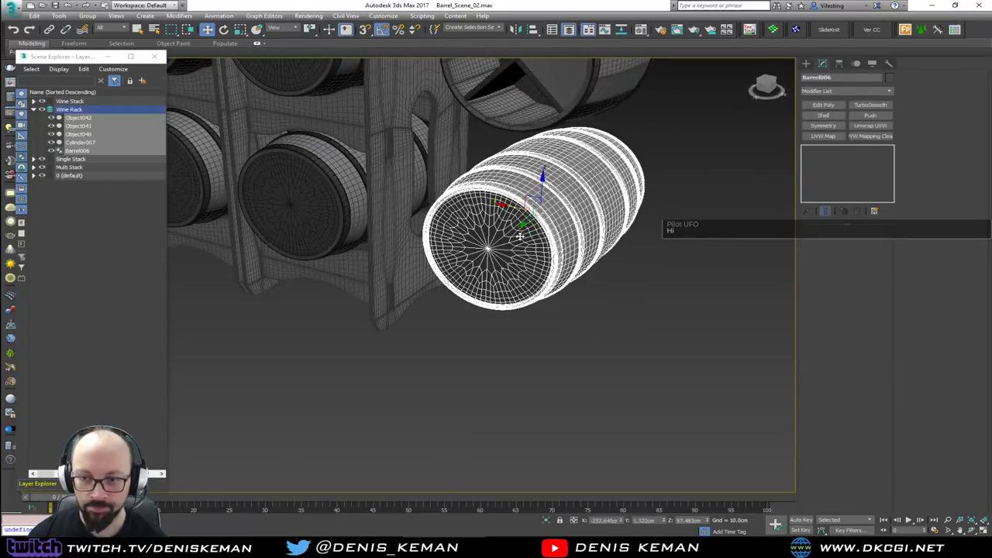
pyautogui.scroll(3, 604, 166)
pyautogui.moveTo(606, 164); pyautogui.dragTo(492, 211, button='middle')
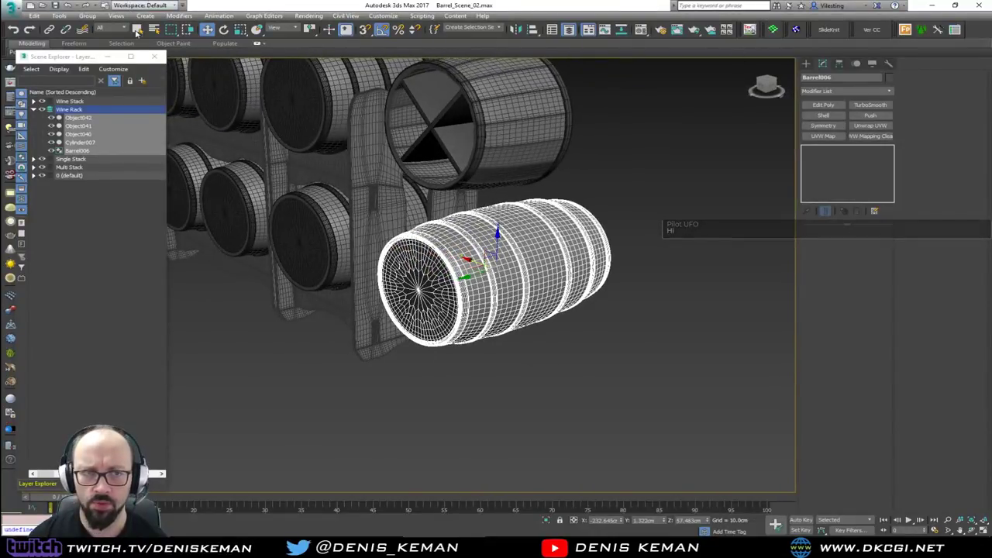
pyautogui.click(43, 101)
pyautogui.click(42, 159)
pyautogui.click(43, 167)
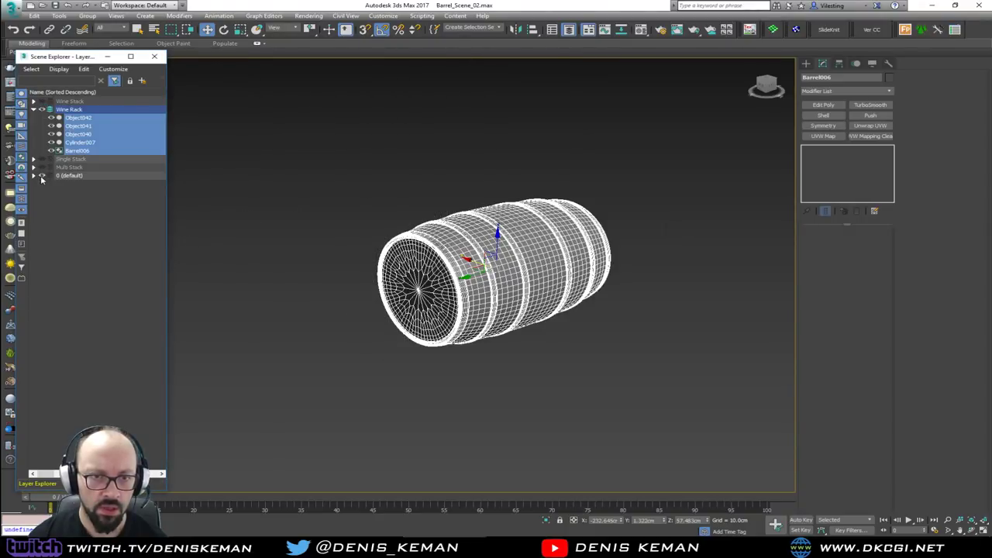
pyautogui.click(431, 195)
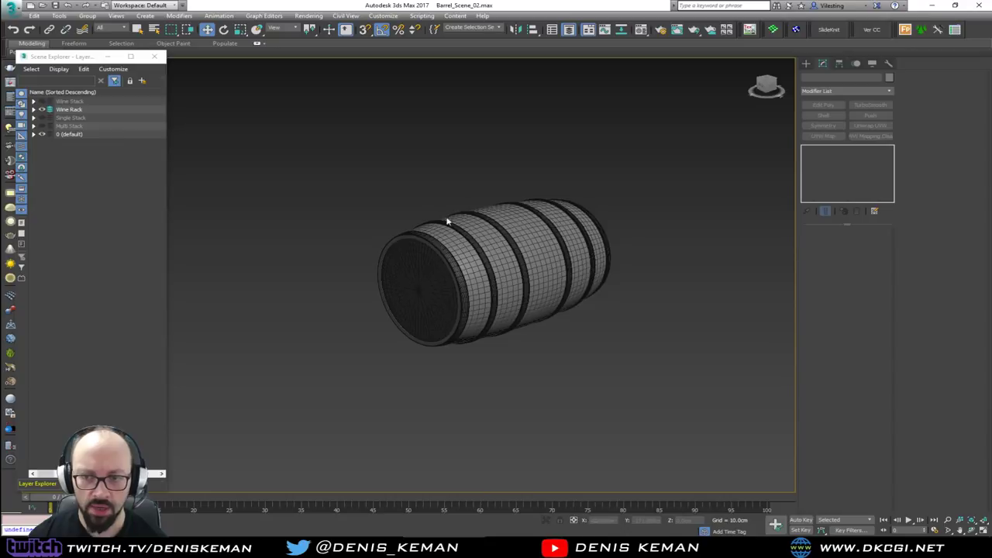
# - Close the Scene Explorer, open the barrel copy's group and remove the group's bounding box
pyautogui.click(455, 246)
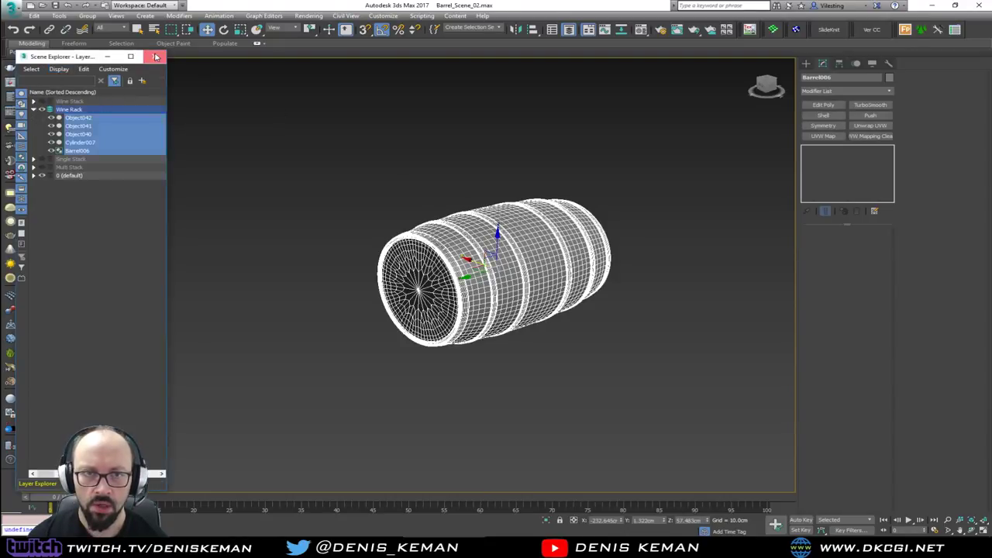
pyautogui.click(154, 56)
pyautogui.click(87, 16)
pyautogui.click(98, 49)
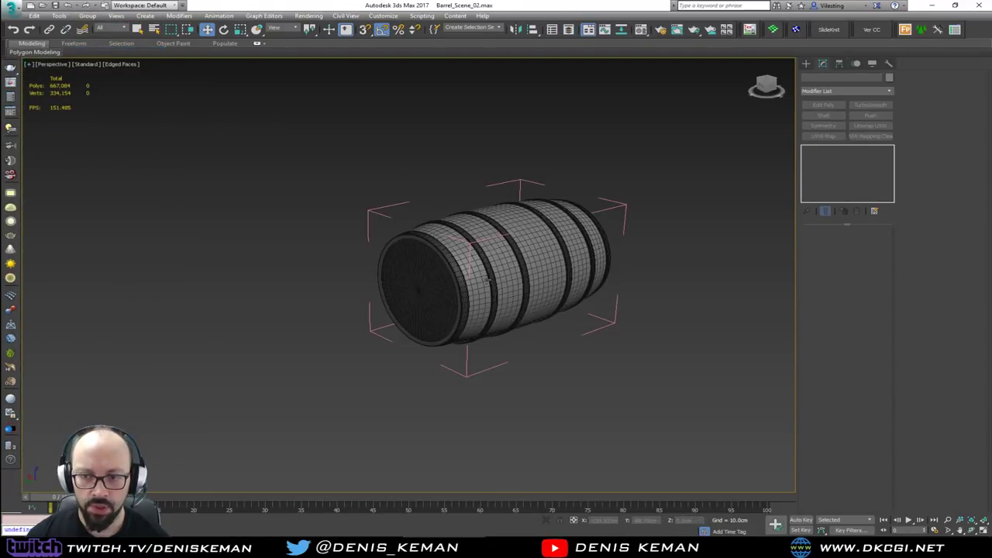
pyautogui.click(622, 221)
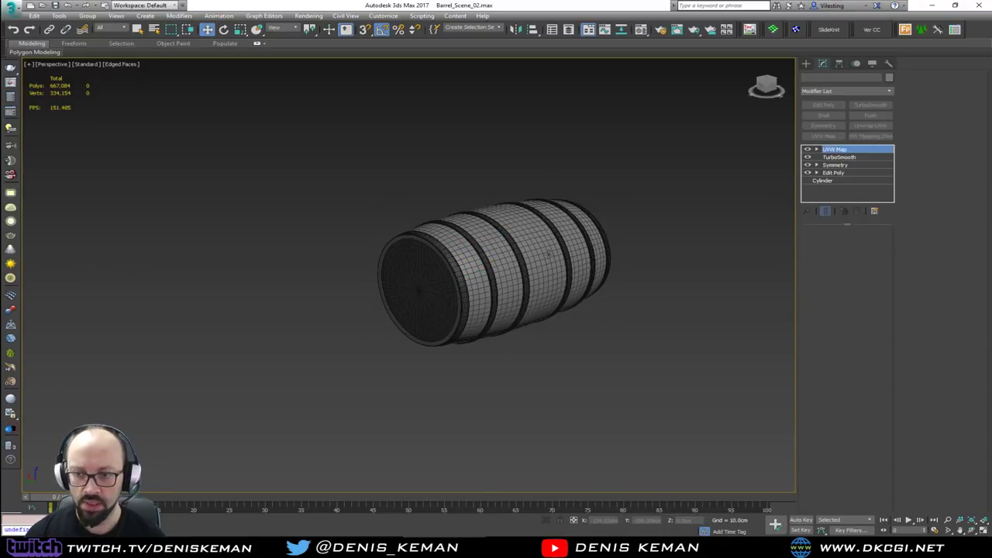
# - Remove the UVW Map and TurboSmooth modifiers from the barrel body inside the hoops
pyautogui.press('F4')
pyautogui.keyDown('alt'); pyautogui.moveTo(532, 218); pyautogui.dragTo(541, 254, button='middle'); pyautogui.keyUp('alt')
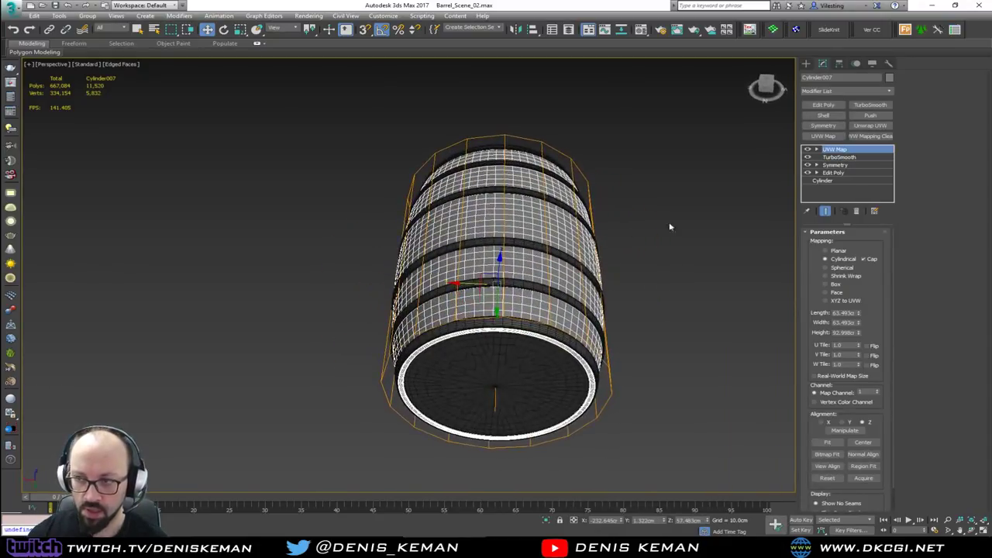
pyautogui.click(856, 212)
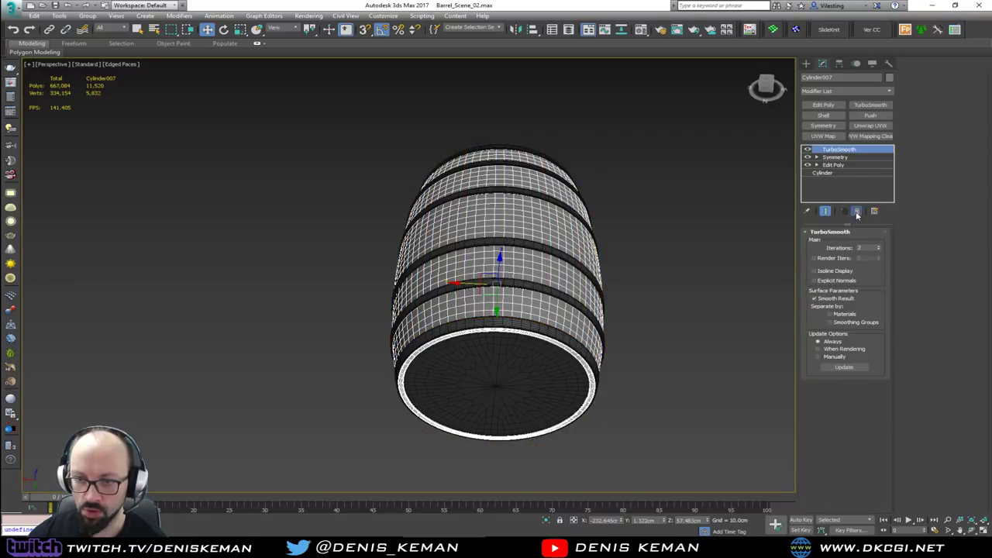
pyautogui.click(856, 212)
pyautogui.keyDown('alt'); pyautogui.moveTo(584, 213); pyautogui.dragTo(673, 178, button='middle'); pyautogui.keyUp('alt')
# - Check the barrel body with its Symmetry modifier off and on, and examine the Wine_Barrel reference photo
pyautogui.click(812, 151)
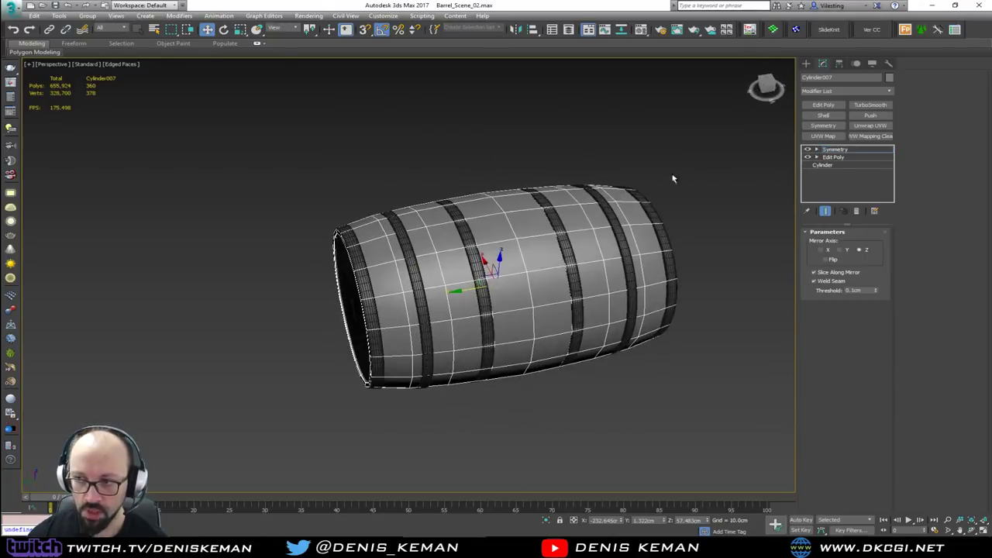
pyautogui.click(808, 150)
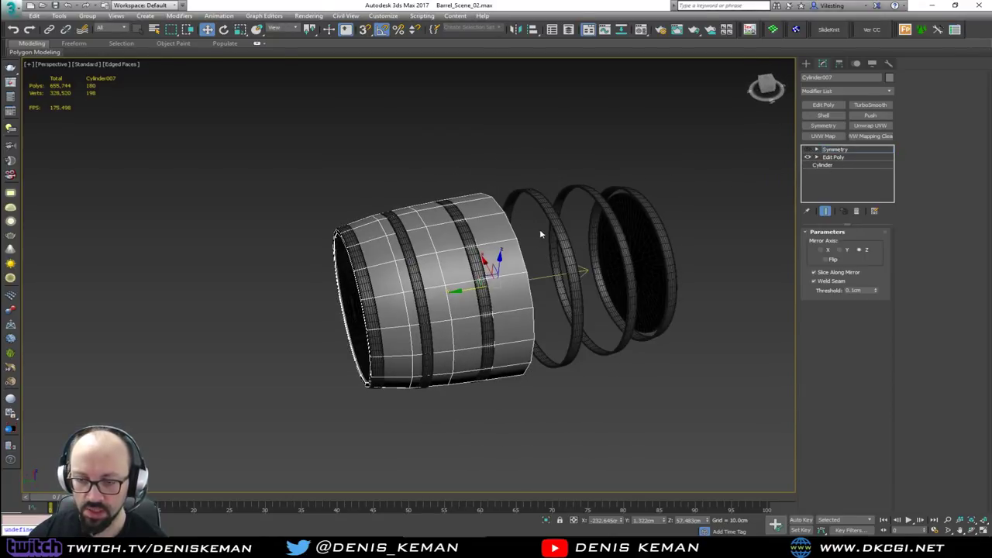
pyautogui.keyDown('alt'); pyautogui.moveTo(539, 228); pyautogui.dragTo(522, 232, button='middle'); pyautogui.keyUp('alt')
pyautogui.click(808, 150)
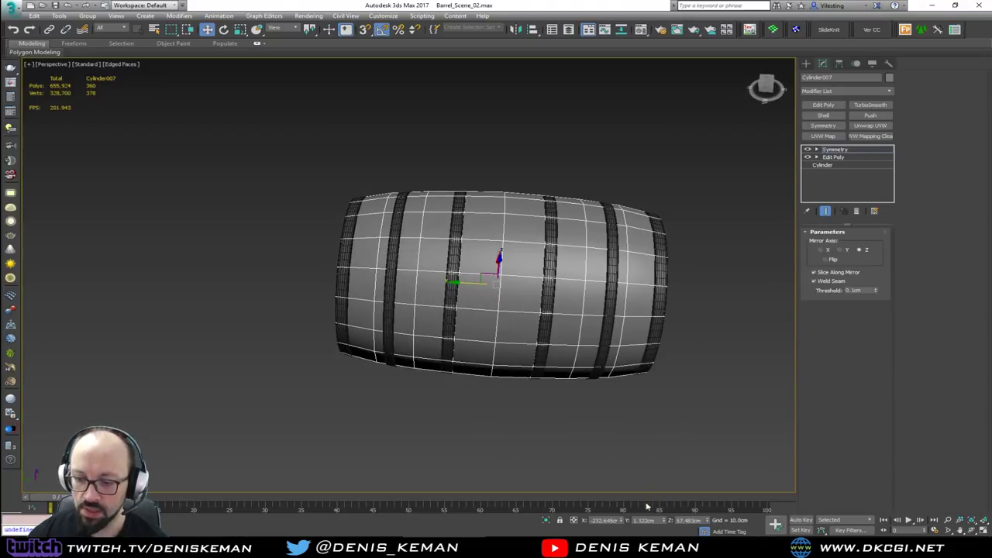
pyautogui.click(621, 544)
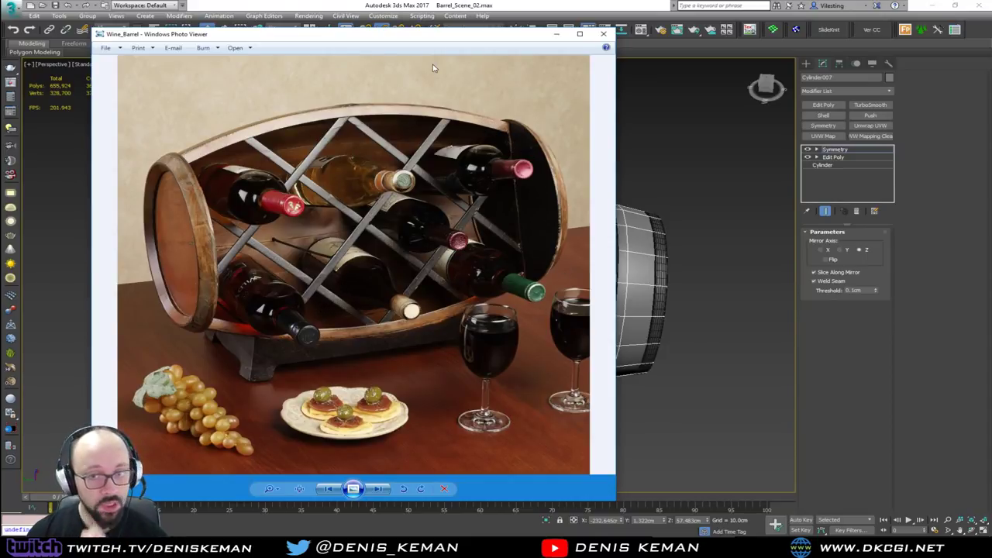
pyautogui.click(556, 34)
# - Add an Edit Poly modifier above Symmetry and delete the polygons of one lengthwise half of the barrel body, selected in the Front view
pyautogui.keyDown('alt'); pyautogui.moveTo(527, 161); pyautogui.dragTo(617, 191, button='middle'); pyautogui.keyUp('alt')
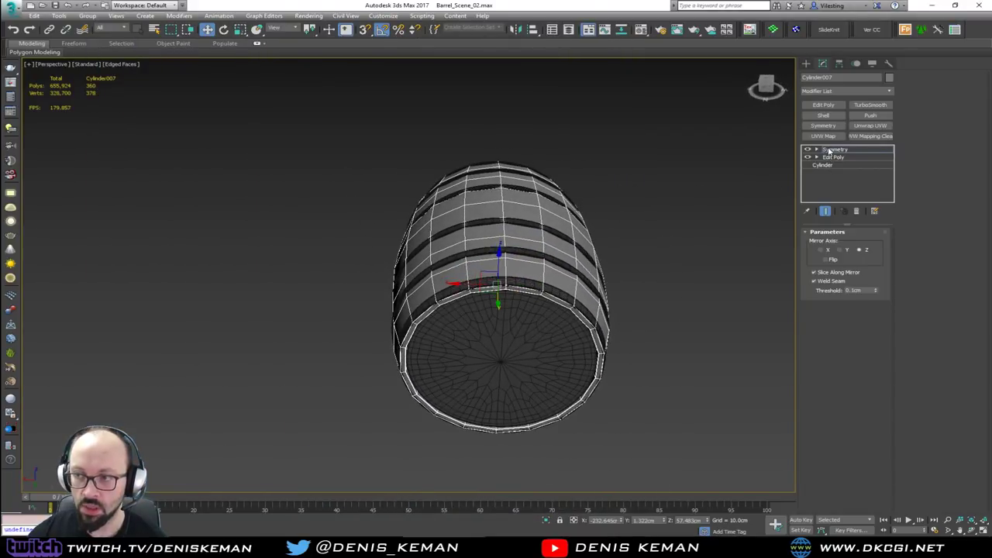
pyautogui.click(823, 105)
pyautogui.hotkey('alt', 'w')
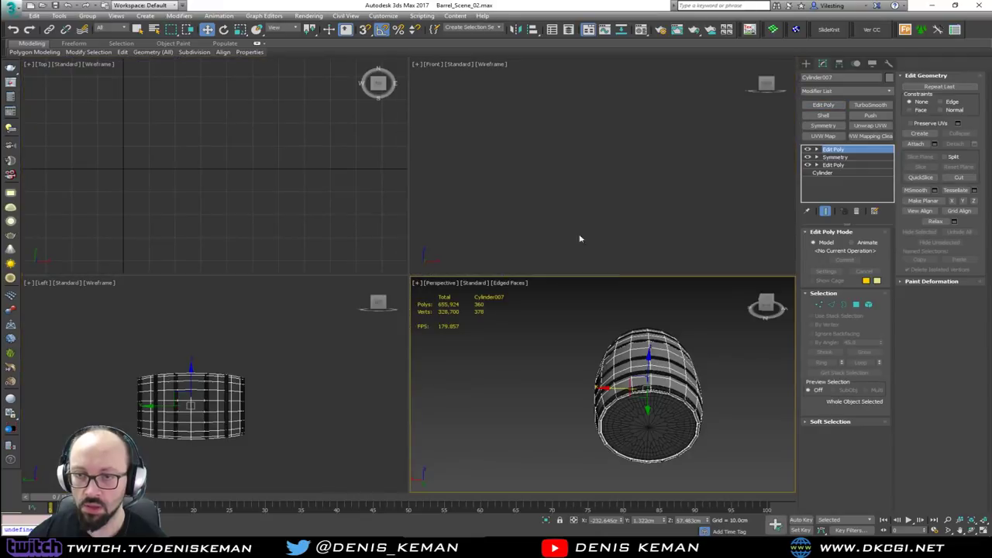
pyautogui.middleClick(502, 172)
pyautogui.press('z')
pyautogui.hotkey('alt', 'w')
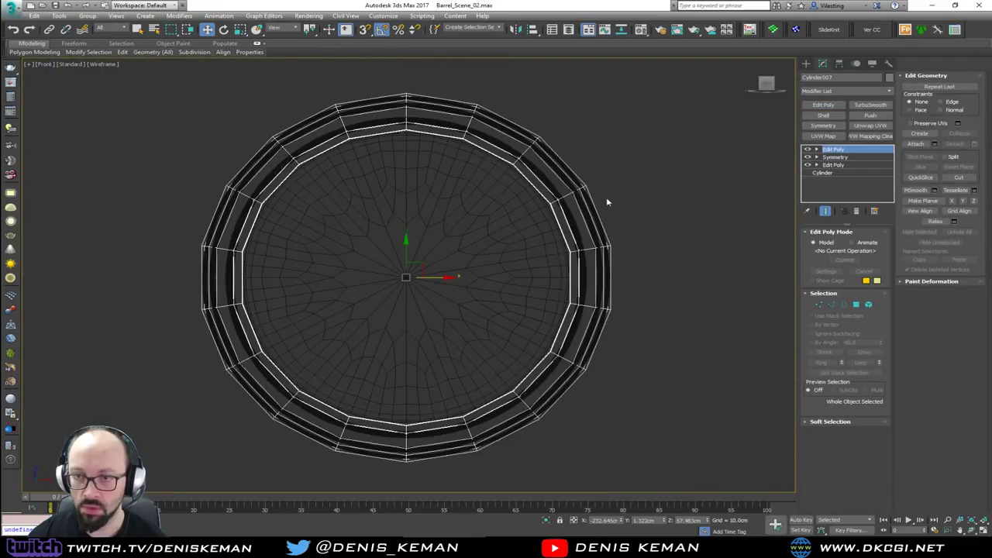
pyautogui.moveTo(606, 202); pyautogui.dragTo(592, 177, button='middle')
pyautogui.press('4')
pyautogui.moveTo(408, 66); pyautogui.dragTo(673, 529)
pyautogui.hotkey('alt', 'w')
pyautogui.middleClick(600, 434)
pyautogui.hotkey('alt', 'w')
pyautogui.keyDown('alt'); pyautogui.moveTo(571, 357); pyautogui.dragTo(365, 353, button='middle'); pyautogui.keyUp('alt')
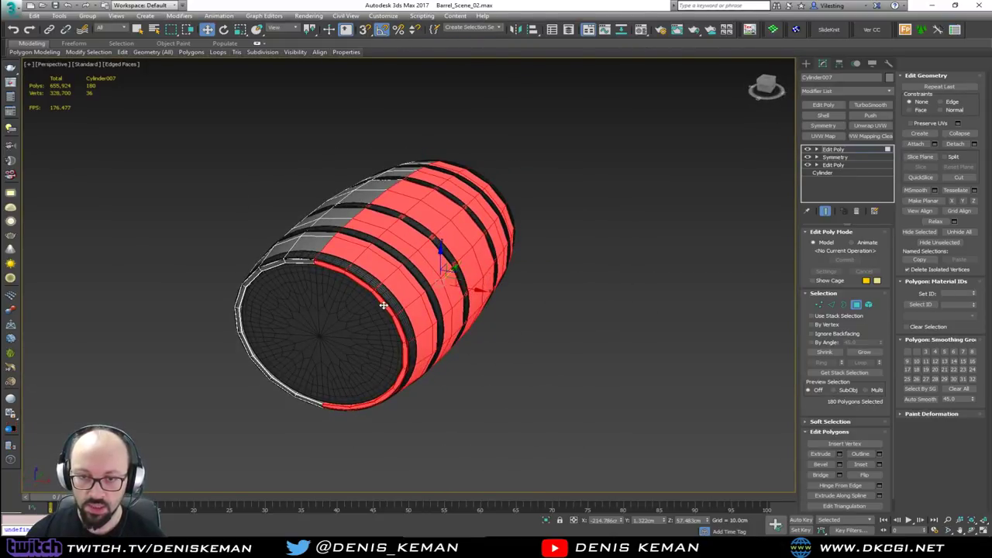
pyautogui.press('Delete')
# - Select the inner rim edges at one end of the half barrel body and isolate the body
pyautogui.keyDown('alt'); pyautogui.moveTo(385, 308); pyautogui.dragTo(287, 306, button='middle'); pyautogui.keyUp('alt')
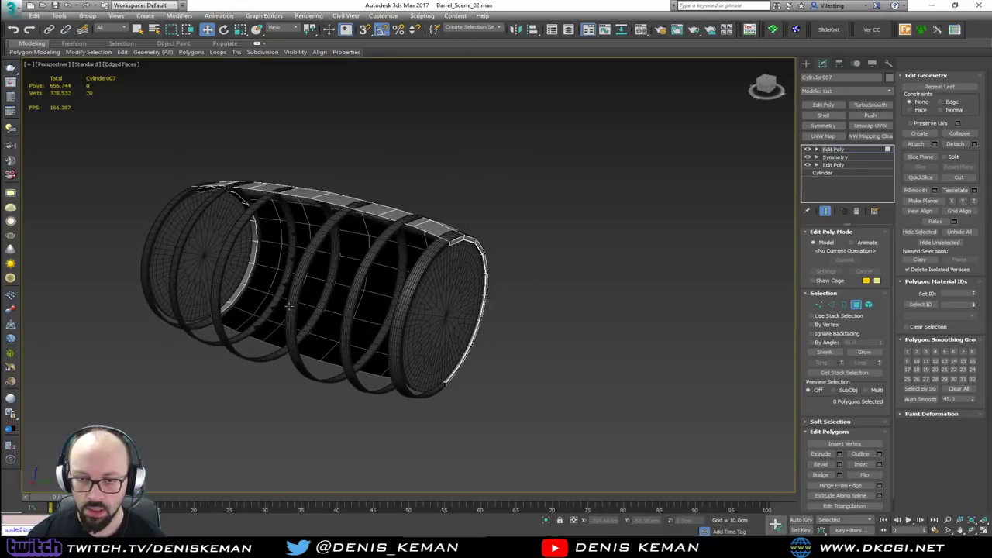
pyautogui.scroll(3, 456, 349)
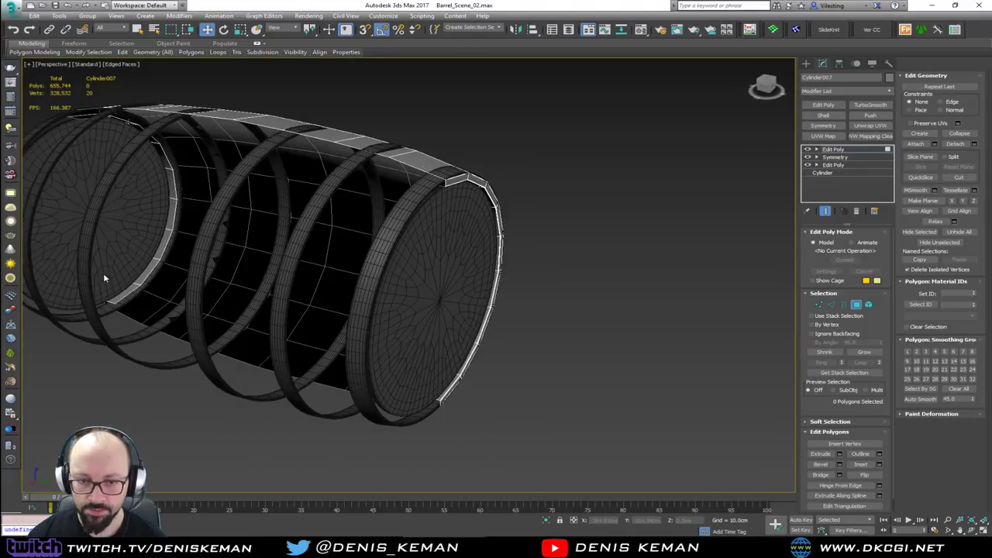
pyautogui.press('3')
pyautogui.click(127, 294)
pyautogui.press('2')
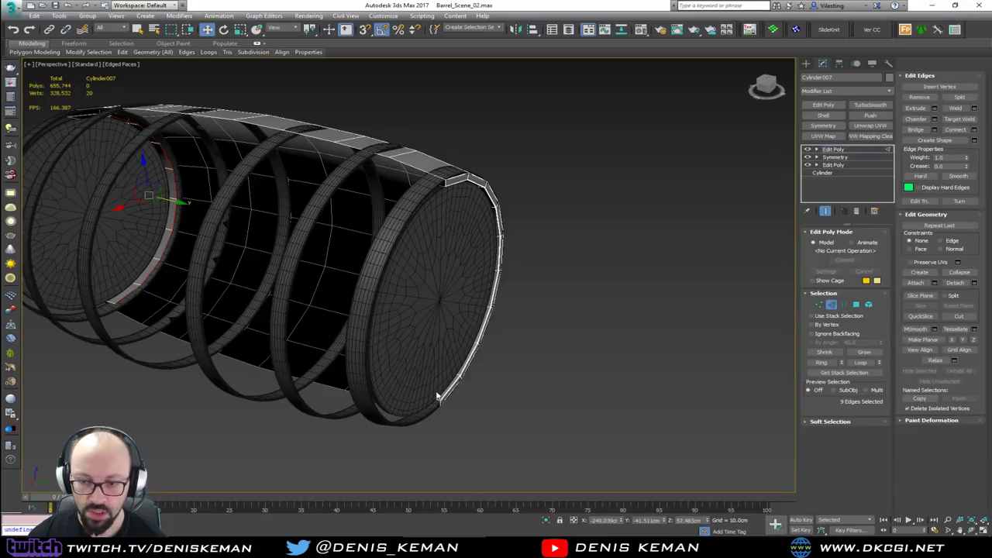
pyautogui.hotkey('alt', 'q')
# - Add the matching inner rim edges at the other end, convert the selection to polygons, grow it and delete those faces
pyautogui.moveTo(490, 390); pyautogui.dragTo(379, 367, button='middle')
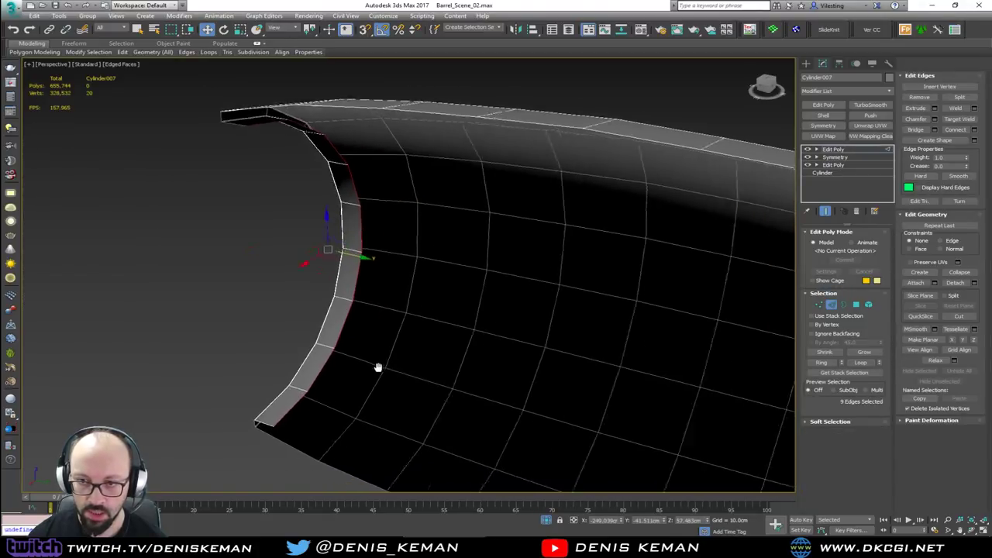
pyautogui.scroll(-5, 484, 382)
pyautogui.scroll(5, 483, 382)
pyautogui.keyDown('ctrl'); pyautogui.doubleClick(466, 400); pyautogui.keyUp('ctrl')
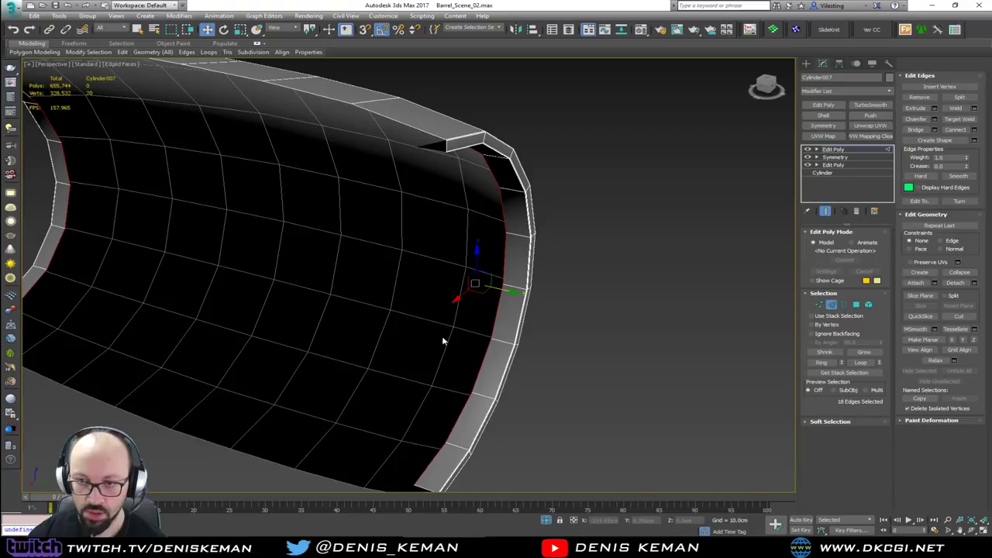
pyautogui.moveTo(442, 337); pyautogui.dragTo(451, 354, button='middle')
pyautogui.keyDown('ctrl'); pyautogui.click(855, 304); pyautogui.keyUp('ctrl')
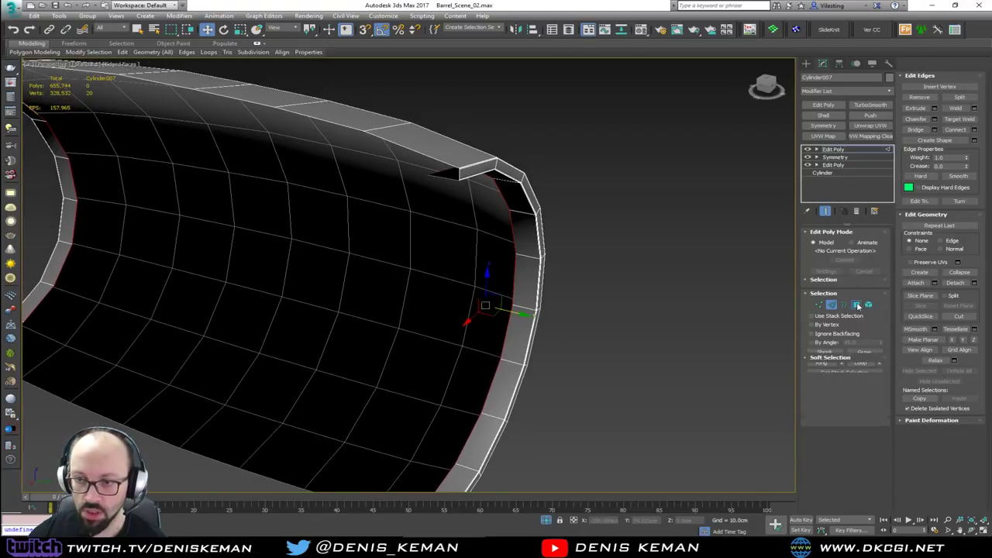
pyautogui.click(868, 354)
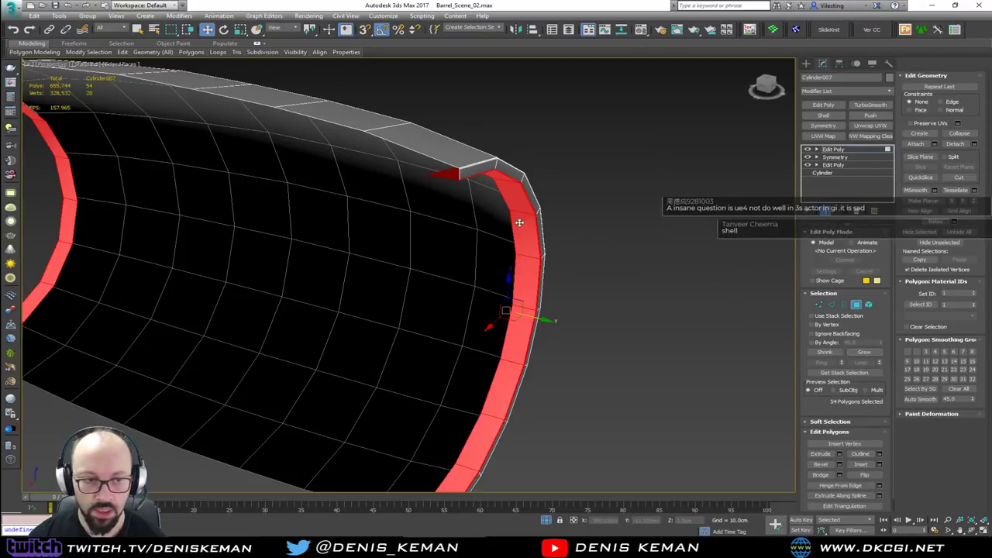
pyautogui.hotkey('ctrl', 'd')
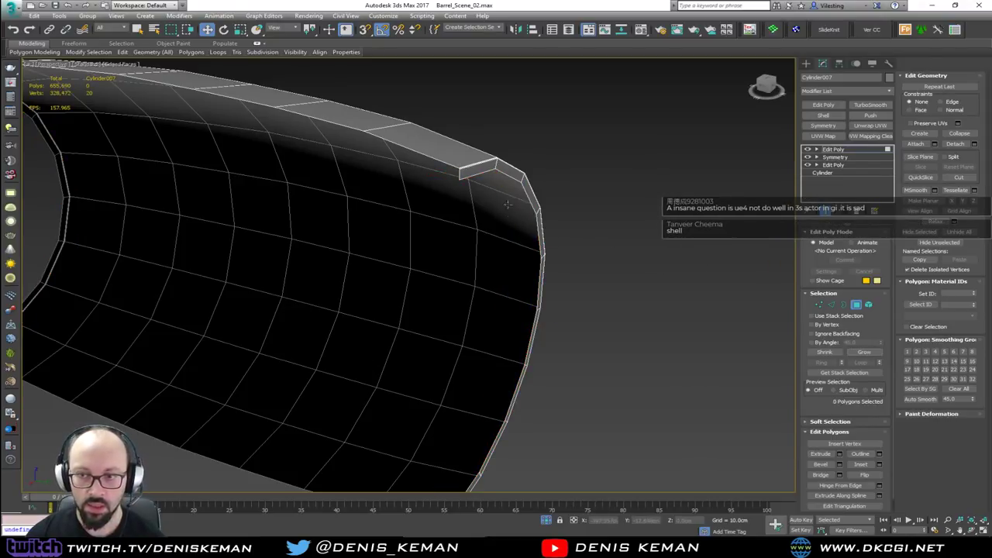
# - Delete the thin strips of faces along the outer rim at both ends of the half body, using their edge loops
pyautogui.scroll(4, 471, 164)
pyautogui.press('2')
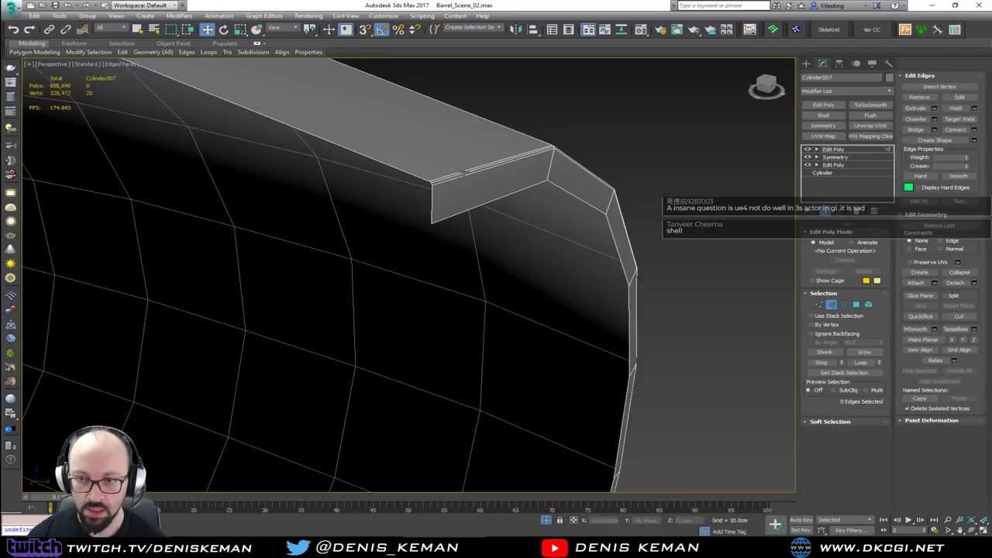
pyautogui.doubleClick(463, 171)
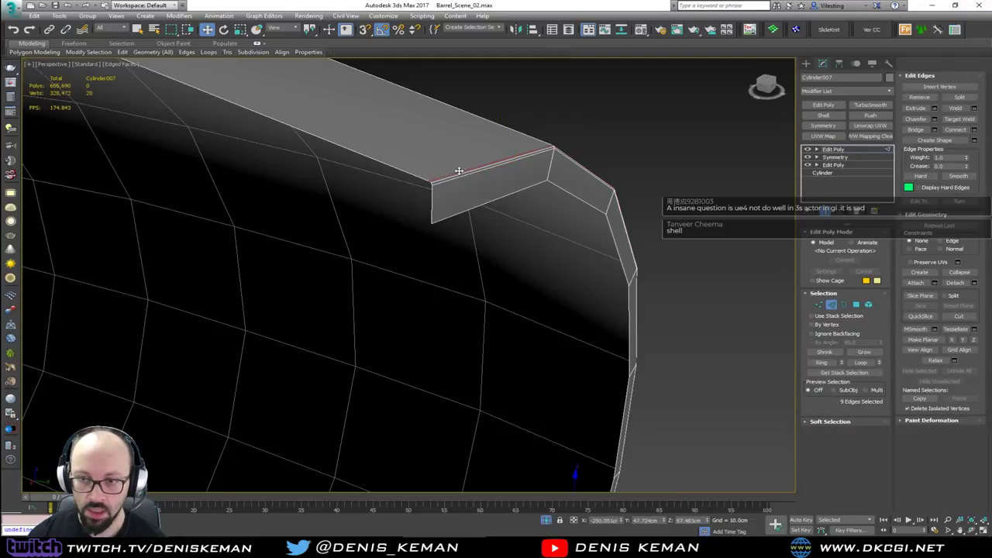
pyautogui.keyDown('ctrl'); pyautogui.doubleClick(463, 176); pyautogui.keyUp('ctrl')
pyautogui.scroll(-4, 462, 183)
pyautogui.keyDown('alt'); pyautogui.moveTo(463, 184); pyautogui.dragTo(467, 225, button='middle'); pyautogui.keyUp('alt')
pyautogui.moveTo(467, 224); pyautogui.dragTo(454, 267, button='middle')
pyautogui.scroll(5, 367, 286)
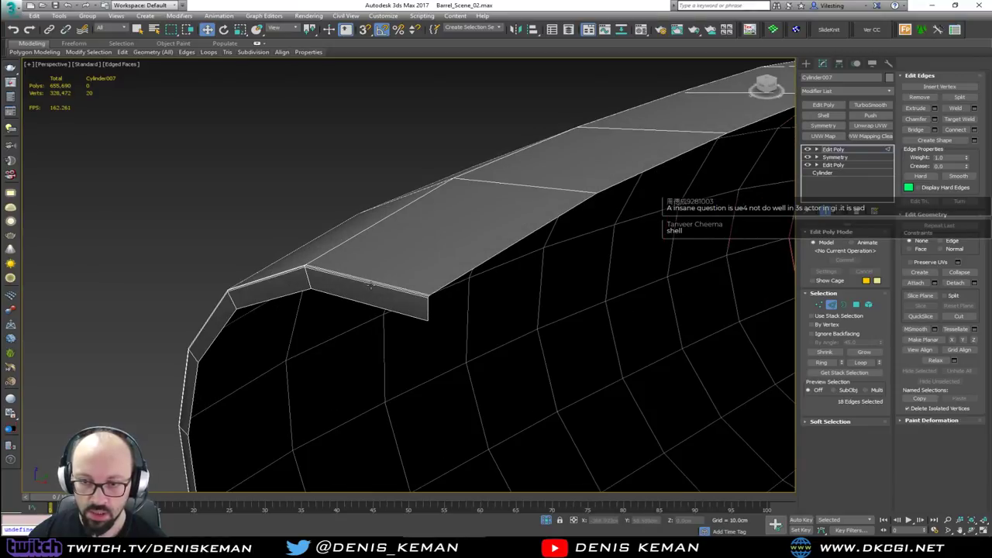
pyautogui.keyDown('ctrl'); pyautogui.doubleClick(372, 280); pyautogui.keyUp('ctrl')
pyautogui.hotkey('ctrl', 'd')
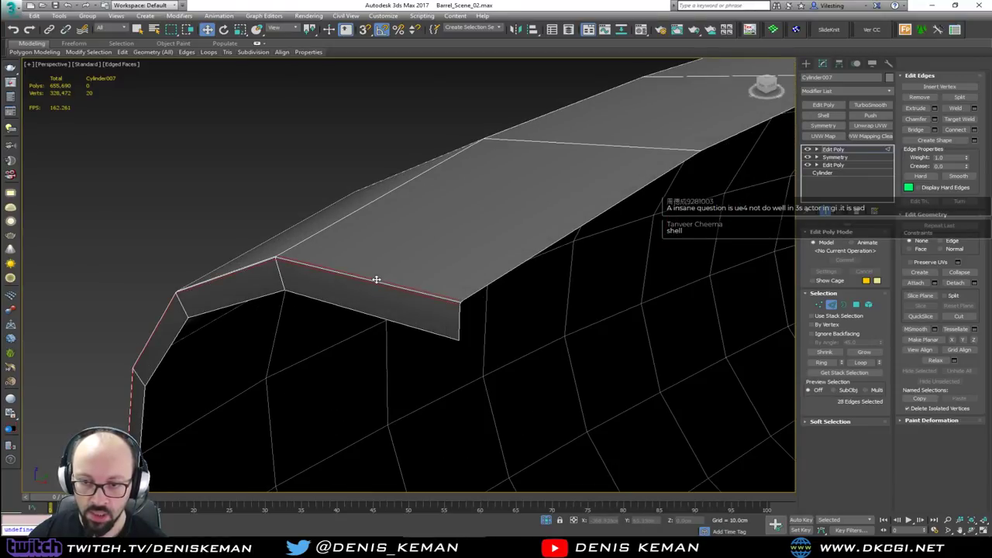
# - Select the inner edge loops of the remaining end rims and delete their faces, leaving only the curved barrel surface
pyautogui.doubleClick(404, 326)
pyautogui.scroll(-5, 427, 328)
pyautogui.moveTo(427, 327); pyautogui.dragTo(243, 183, button='middle')
pyautogui.scroll(-2, 326, 271)
pyautogui.scroll(3, 310, 210)
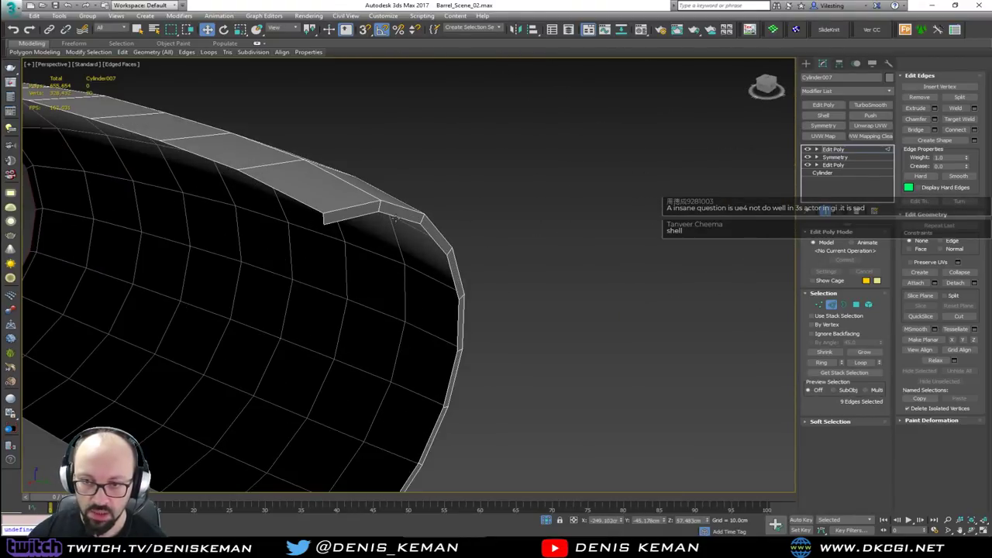
pyautogui.doubleClick(397, 216)
pyautogui.press('Delete')
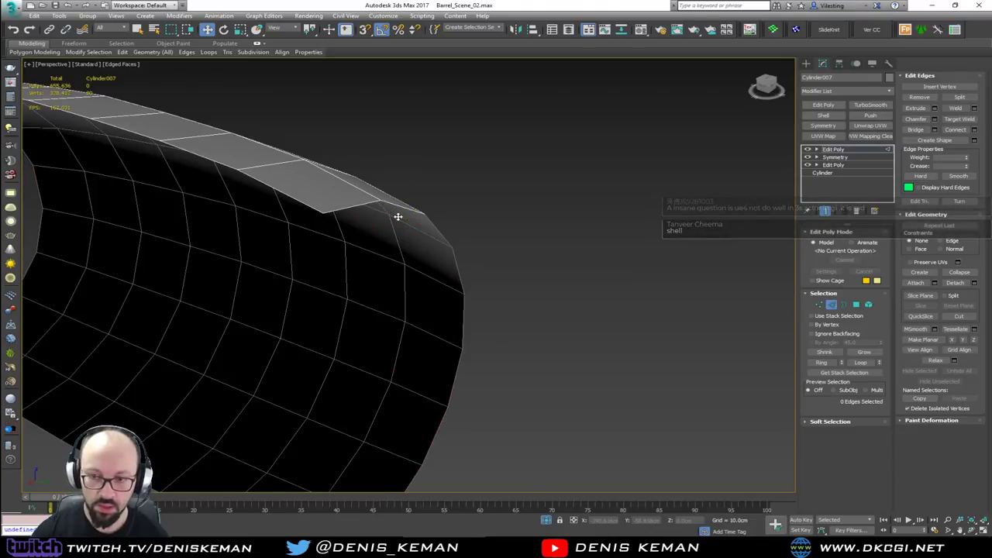
# - Add a Shell modifier to the half body with an inner amount of 2 cm and an outer amount of 0
pyautogui.click(823, 116)
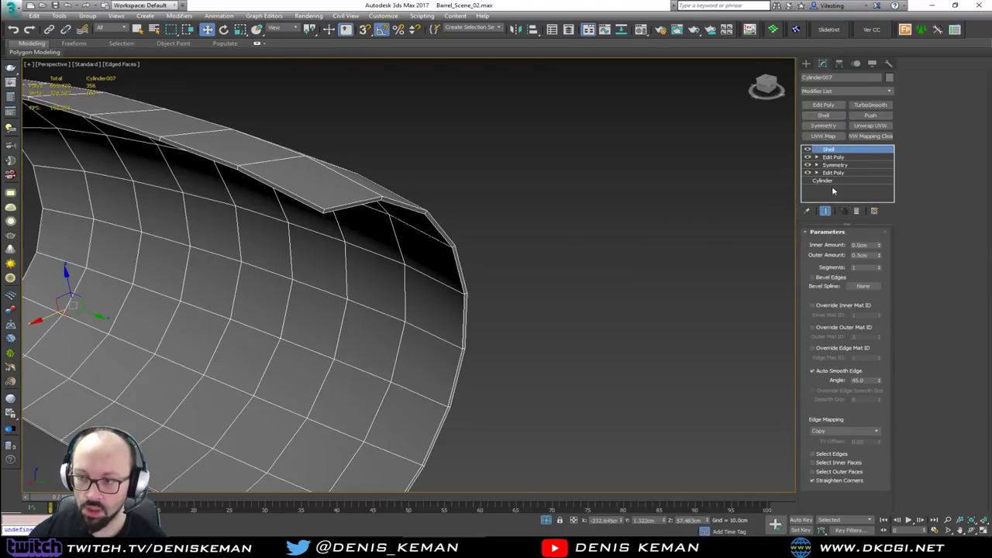
pyautogui.doubleClick(860, 244)
pyautogui.write('2')
pyautogui.press('Tab')
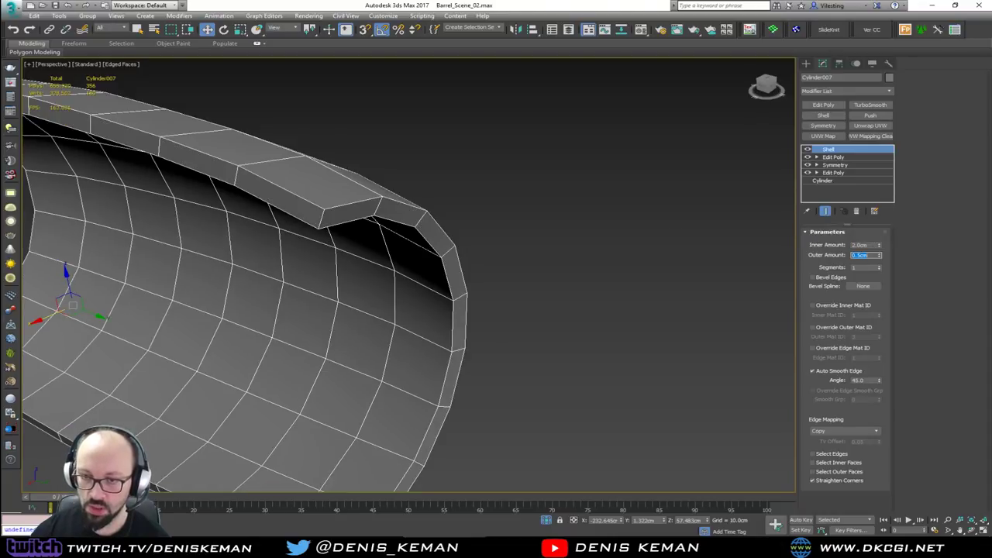
pyautogui.write('0')
pyautogui.press('Return')
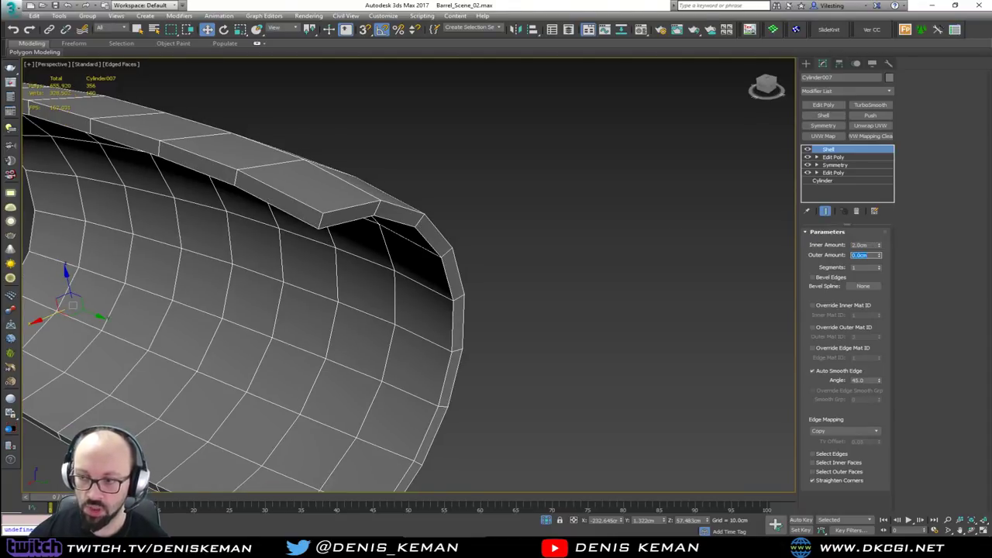
# - Add an Edit Poly modifier and snap the inner edge loop of the upper cut rim into line with its outer edge
pyautogui.keyDown('alt'); pyautogui.moveTo(540, 317); pyautogui.dragTo(666, 232, button='middle'); pyautogui.keyUp('alt')
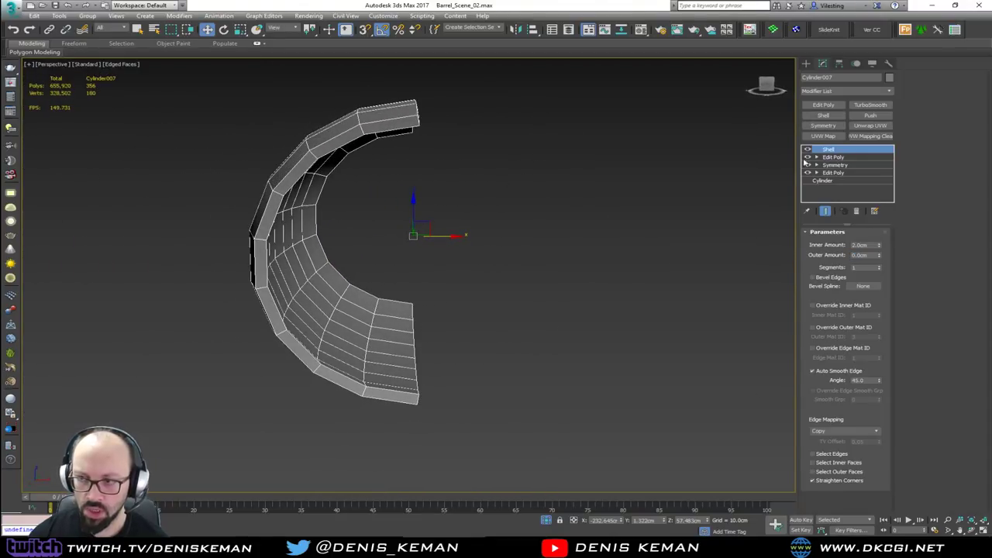
pyautogui.click(831, 108)
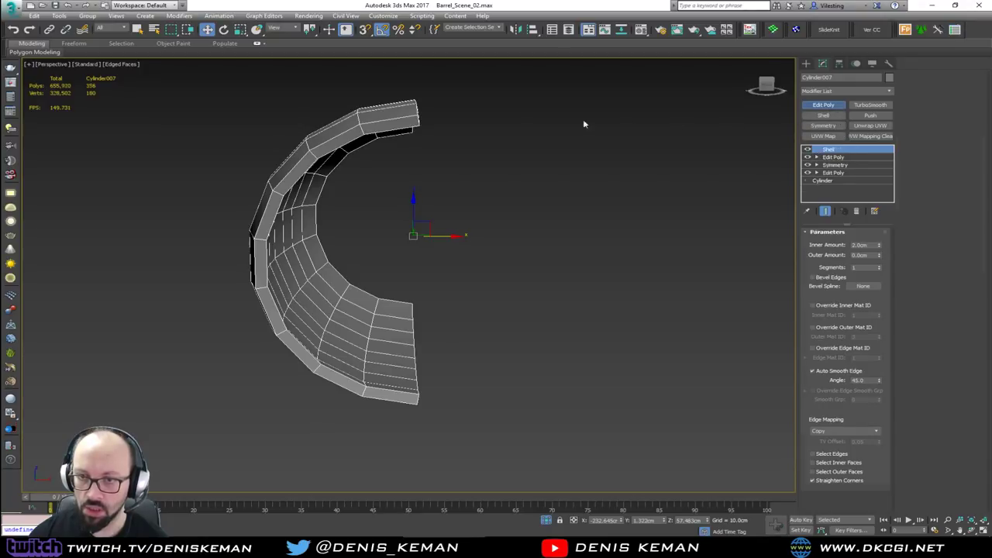
pyautogui.scroll(5, 426, 122)
pyautogui.moveTo(423, 121); pyautogui.dragTo(240, 138, button='middle')
pyautogui.press('2')
pyautogui.doubleClick(356, 127)
pyautogui.press('s')
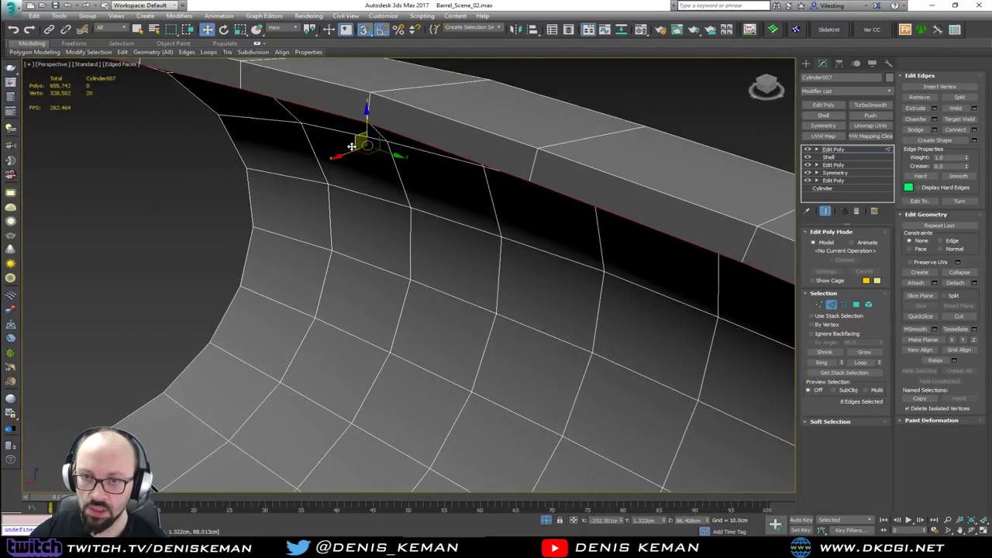
pyautogui.scroll(5, 362, 126)
pyautogui.moveTo(353, 128); pyautogui.dragTo(335, 153, button='middle')
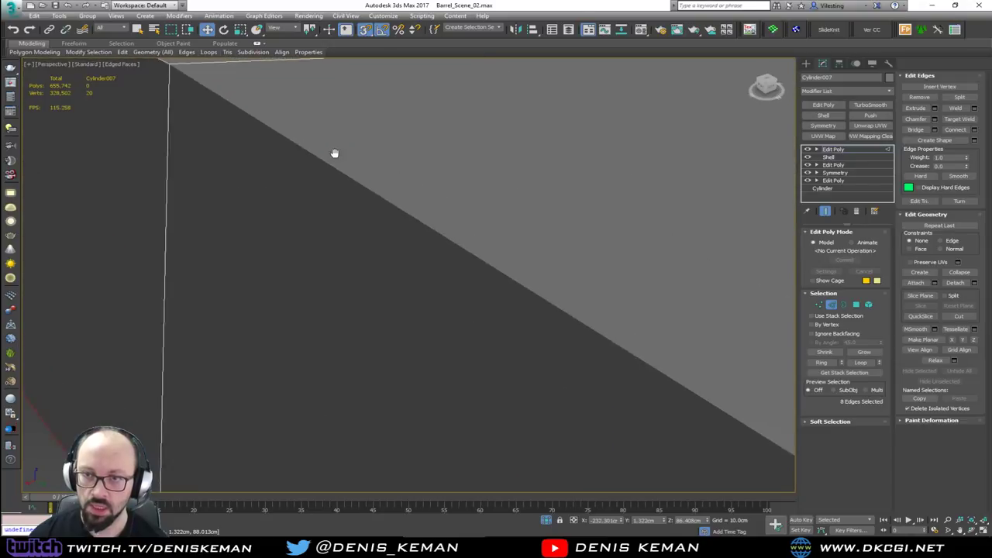
pyautogui.scroll(-3, 335, 154)
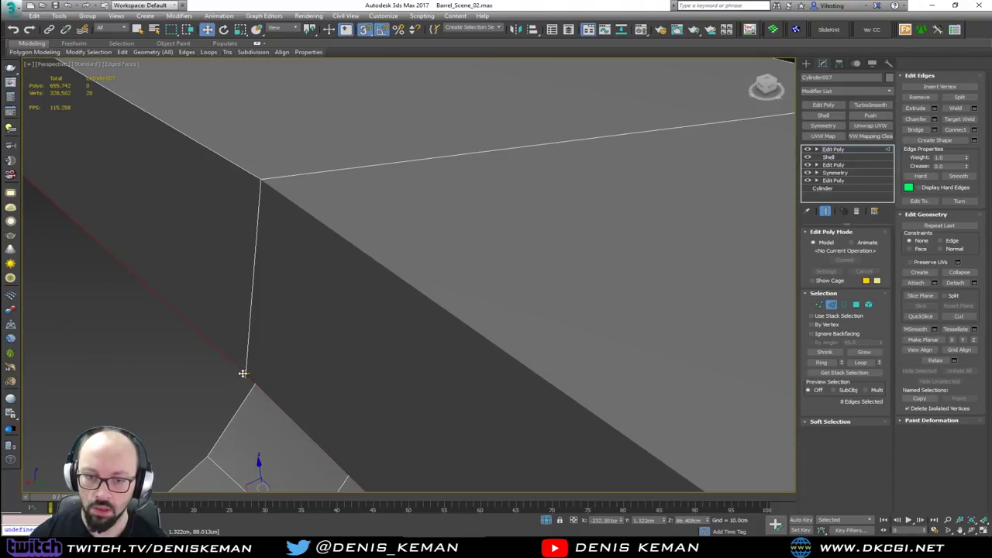
pyautogui.moveTo(245, 373); pyautogui.dragTo(261, 179)
pyautogui.moveTo(305, 257); pyautogui.dragTo(316, 178, button='middle')
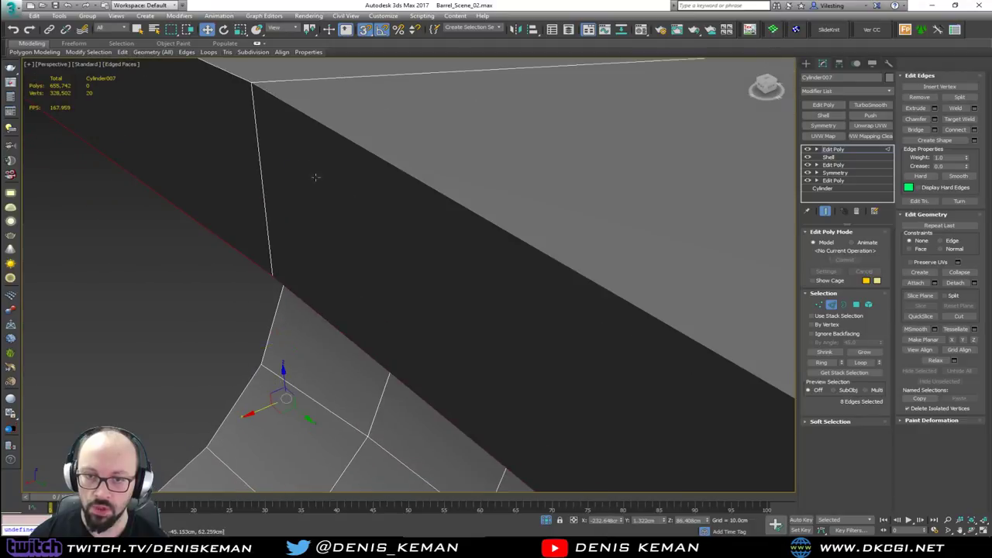
# - Snap the inner edge loop of the lower cut rim into line with its outer edge and leave edge editing
pyautogui.scroll(-5, 331, 234)
pyautogui.moveTo(341, 310); pyautogui.dragTo(354, 193, button='middle')
pyautogui.scroll(4, 345, 285)
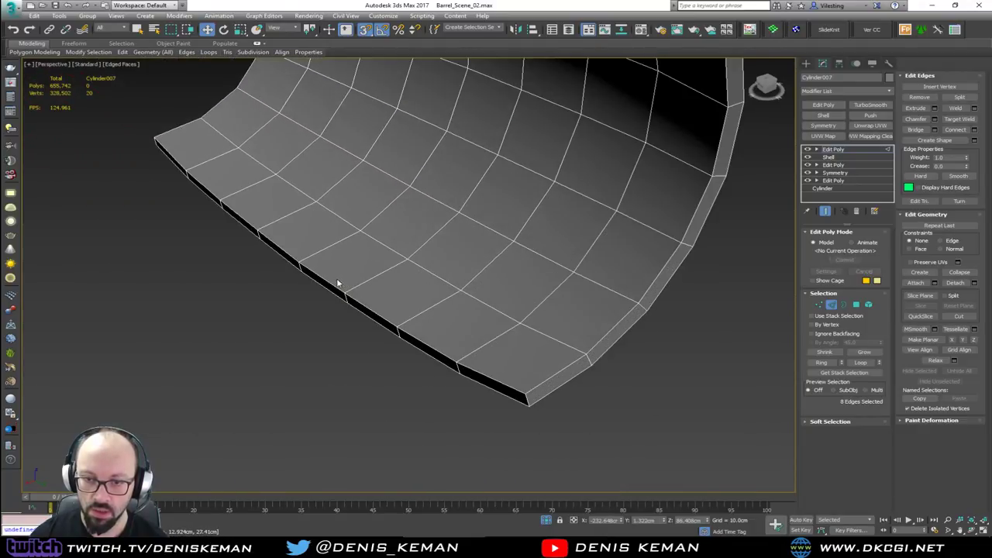
pyautogui.scroll(8, 325, 280)
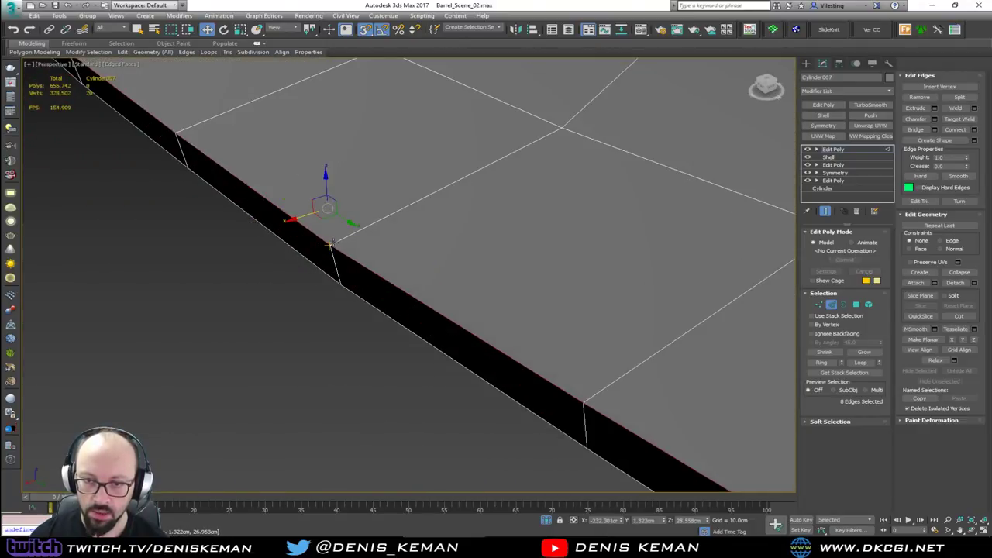
pyautogui.scroll(-3, 332, 264)
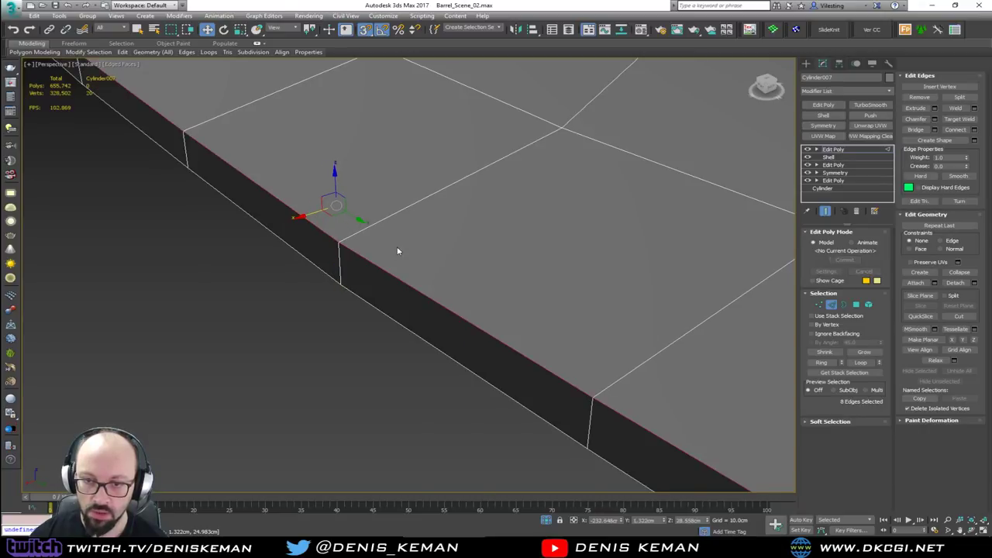
pyautogui.scroll(-4, 327, 277)
pyautogui.scroll(-5, 327, 277)
pyautogui.keyDown('alt'); pyautogui.moveTo(327, 277); pyautogui.dragTo(482, 254, button='middle'); pyautogui.keyUp('alt')
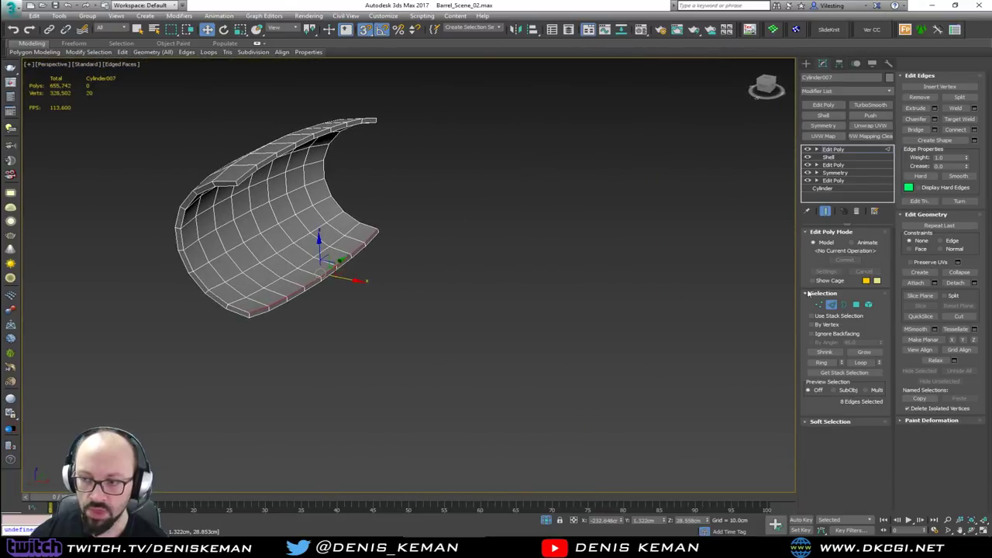
pyautogui.click(835, 305)
# - Insert SwiftLoop support loops near the outer and inner edges of the half body's rim, starting at the upper corner of one end
pyautogui.scroll(6, 233, 181)
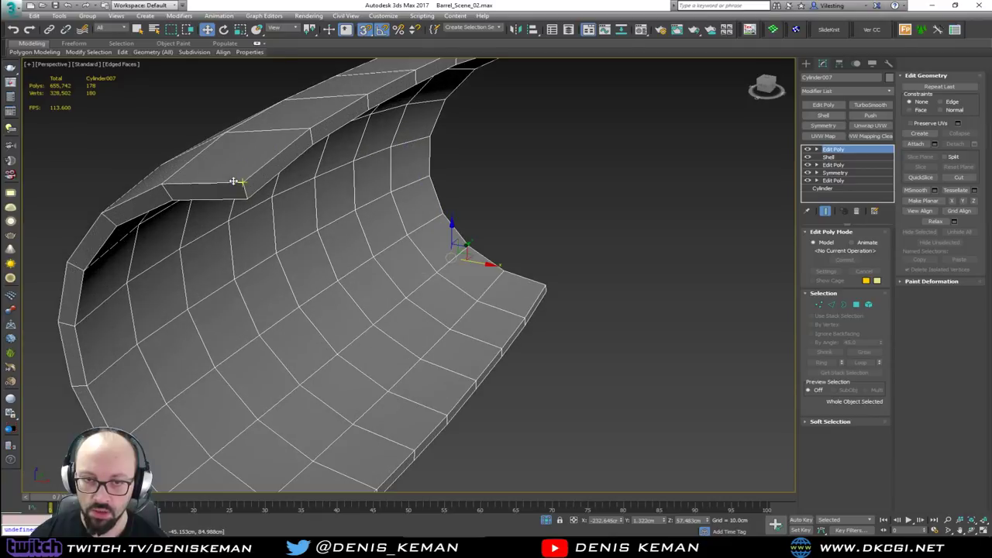
pyautogui.moveTo(233, 181); pyautogui.dragTo(283, 202, button='middle')
pyautogui.scroll(-3, 286, 208)
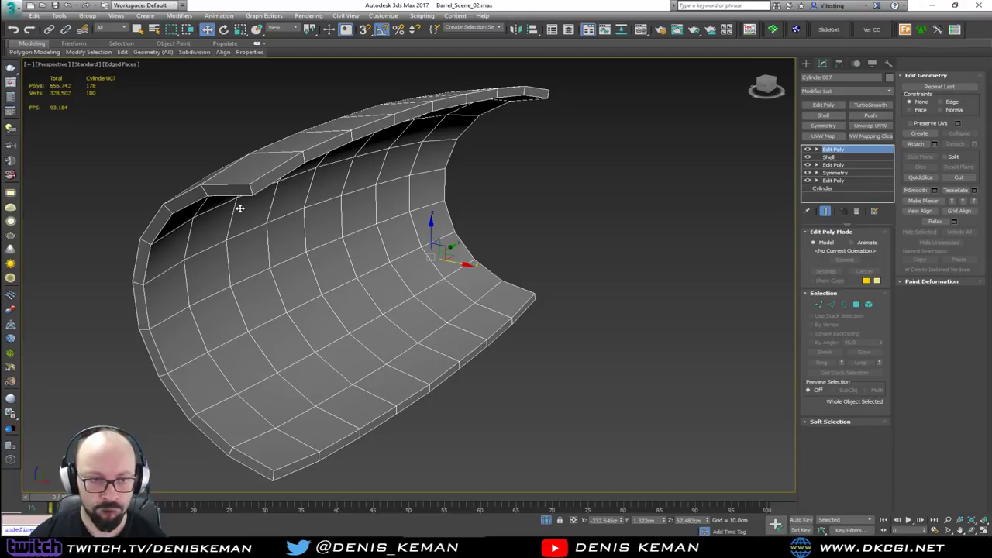
pyautogui.keyDown('alt'); pyautogui.moveTo(238, 208); pyautogui.dragTo(239, 214, button='middle'); pyautogui.keyUp('alt')
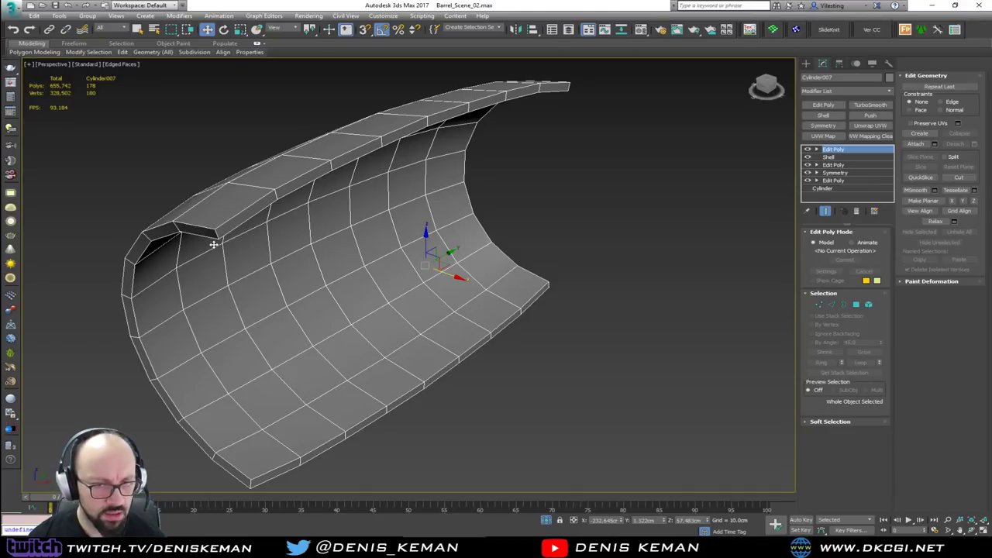
pyautogui.scroll(2, 216, 235)
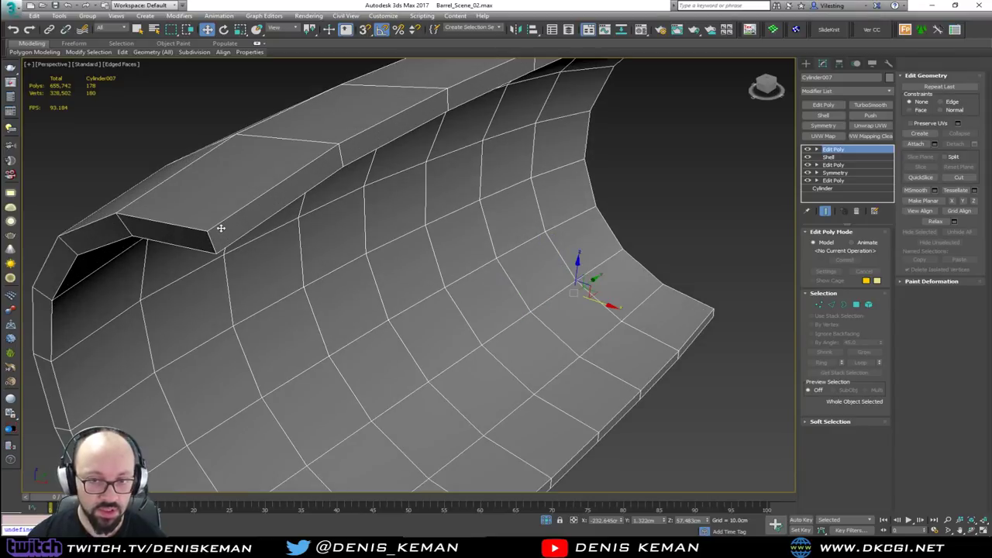
pyautogui.hotkey('alt', '1')
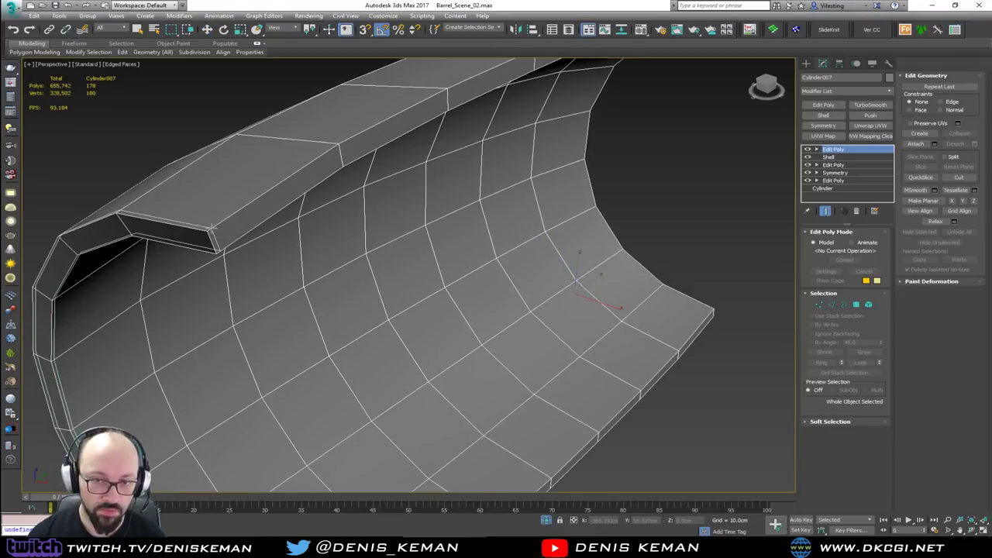
pyautogui.press('2')
pyautogui.doubleClick(207, 226)
pyautogui.doubleClick(210, 230)
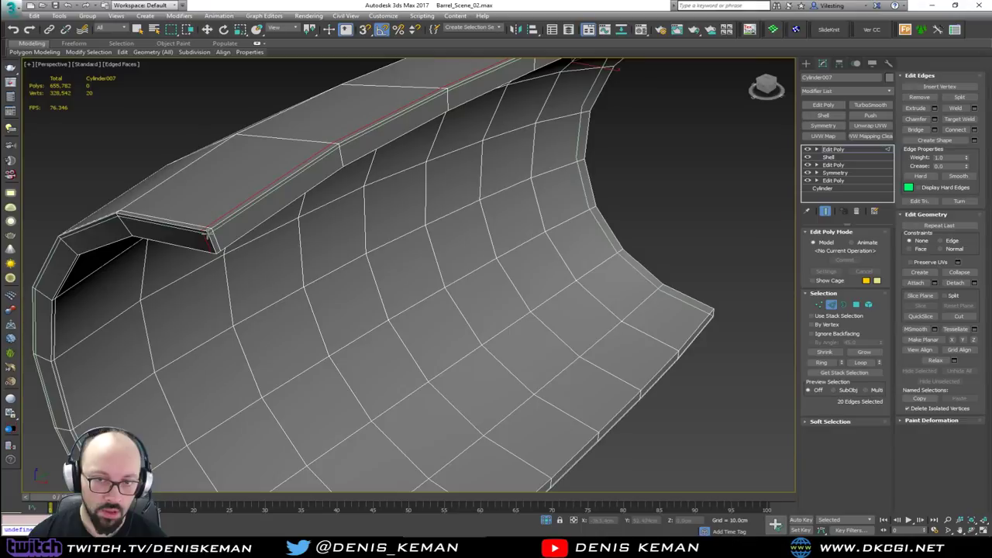
pyautogui.keyDown('ctrl'); pyautogui.doubleClick(209, 237); pyautogui.keyUp('ctrl')
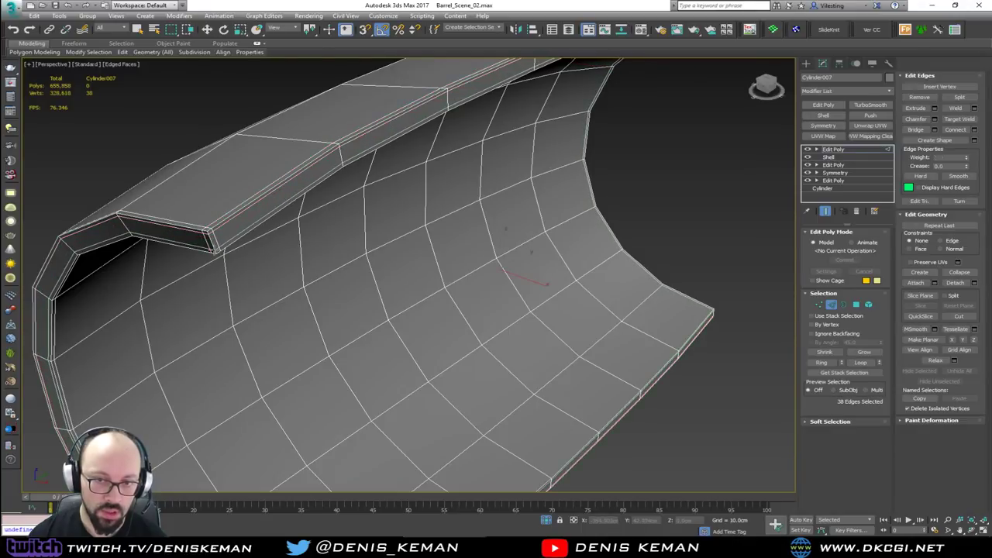
pyautogui.press('w')
# - Insert a support loop around the shell close to the rim at the opposite end, and check the shape without edged faces
pyautogui.scroll(-5, 302, 241)
pyautogui.keyDown('alt'); pyautogui.moveTo(278, 232); pyautogui.dragTo(449, 274, button='middle'); pyautogui.keyUp('alt')
pyautogui.scroll(5, 448, 275)
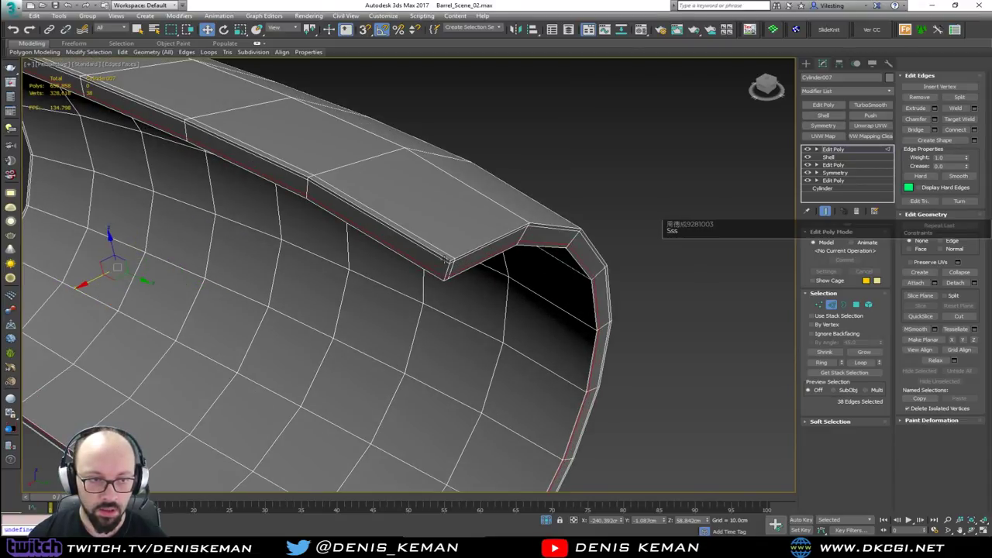
pyautogui.scroll(2, 446, 261)
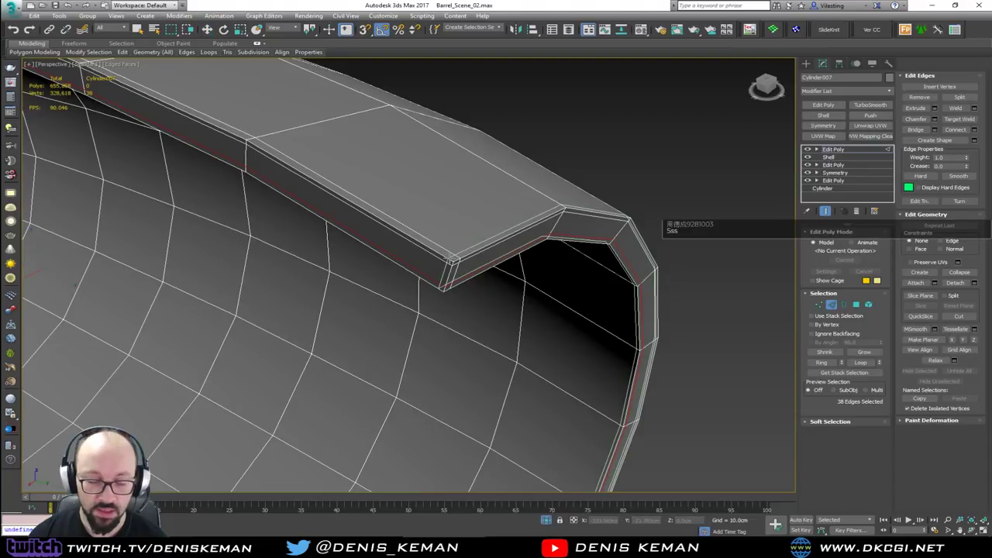
pyautogui.click(451, 258)
pyautogui.press('w')
pyautogui.click(832, 306)
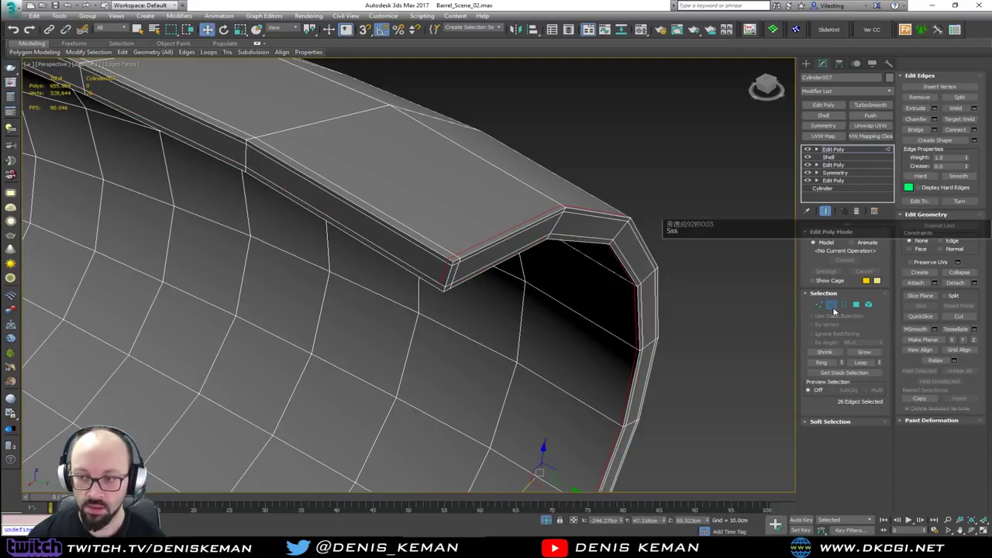
pyautogui.click(690, 230)
pyautogui.scroll(-4, 474, 264)
pyautogui.press('F4')
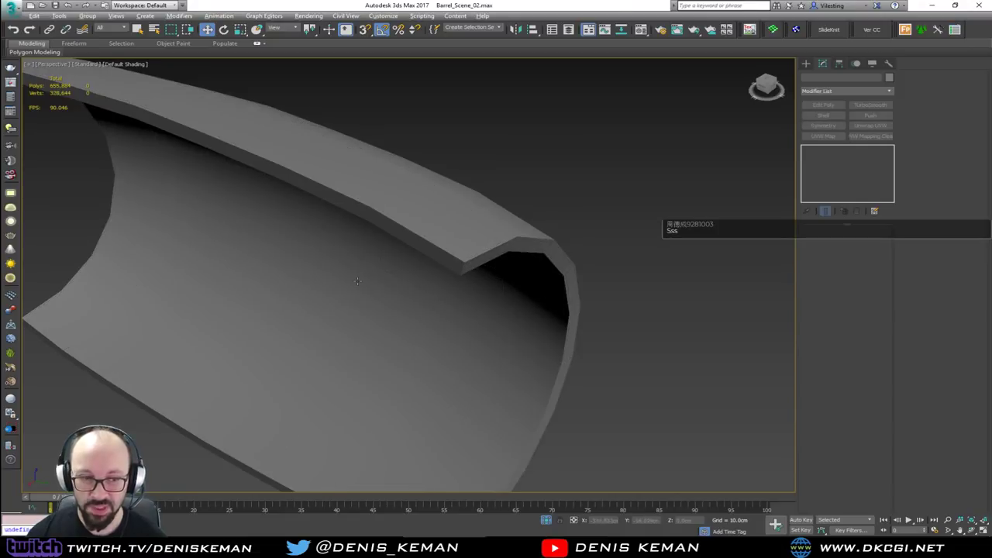
pyautogui.keyDown('alt'); pyautogui.moveTo(356, 281); pyautogui.dragTo(406, 282, button='middle'); pyautogui.keyUp('alt')
pyautogui.scroll(-3, 388, 279)
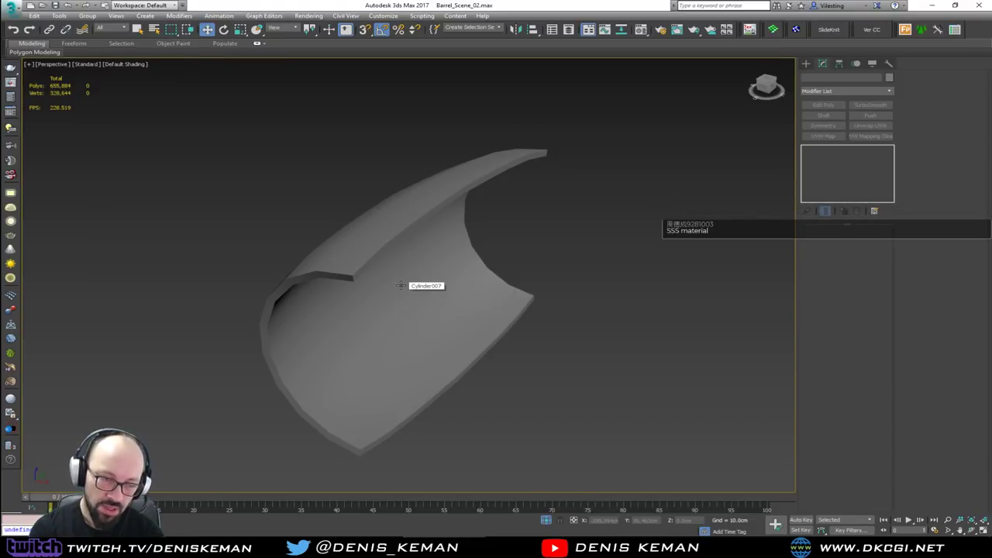
# - Apply TurboSmooth to the half body and inspect the smoothed corners with and without edged faces
pyautogui.click(401, 286)
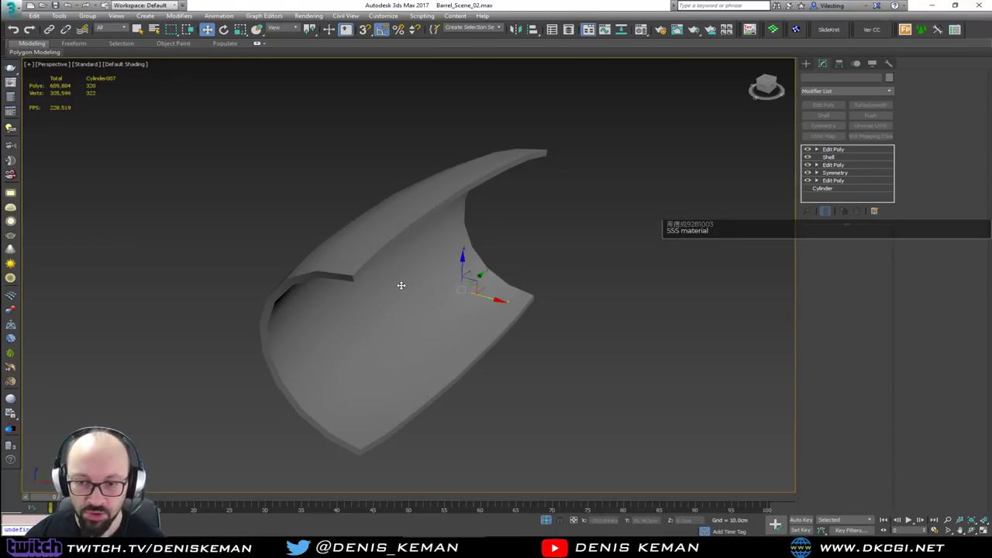
pyautogui.scroll(3, 401, 286)
pyautogui.press('F4')
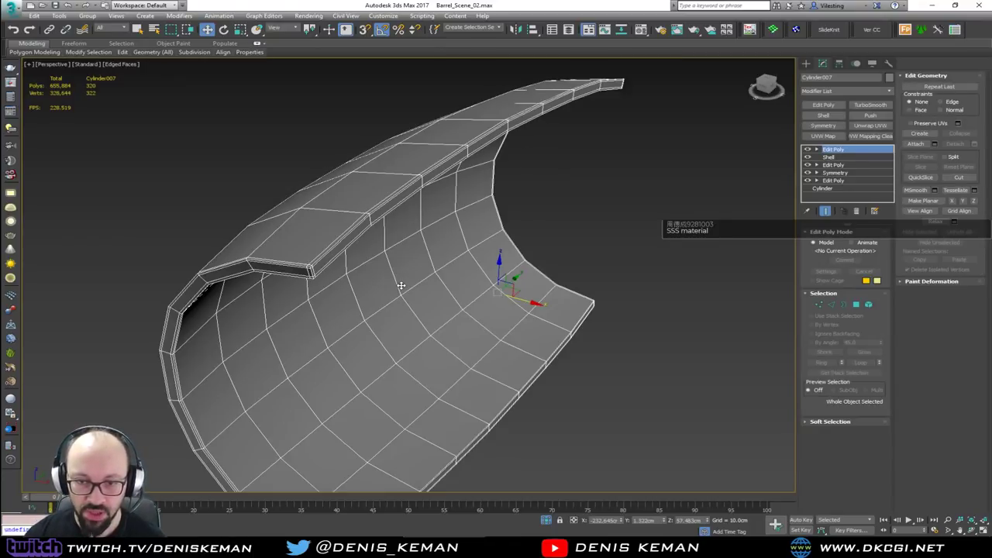
pyautogui.click(866, 105)
pyautogui.click(657, 199)
pyautogui.press('F4')
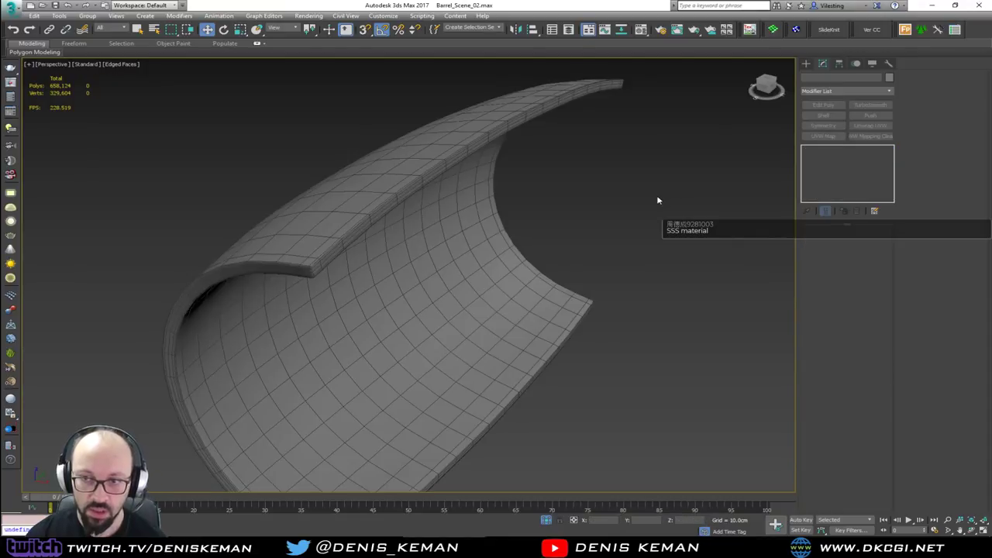
pyautogui.moveTo(565, 249)
pyautogui.keyDown('alt'); pyautogui.mouseDown(button='middle')
pyautogui.moveTo(576, 221)
pyautogui.moveTo(542, 241)
pyautogui.moveTo(563, 247)
pyautogui.moveTo(558, 240)
pyautogui.mouseUp(button='middle'); pyautogui.keyUp('alt')
pyautogui.scroll(4, 437, 295)
pyautogui.press('F4')
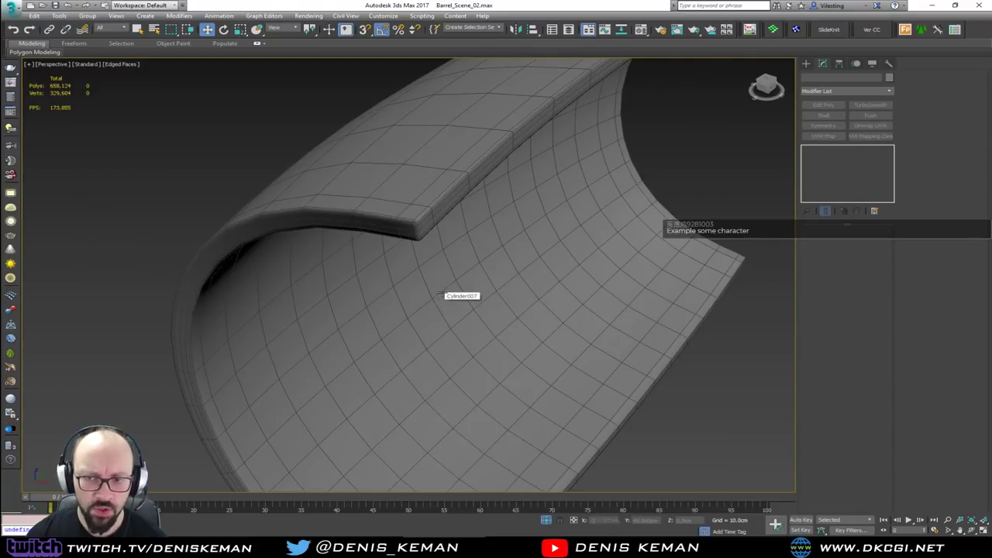
# - Bring the hidden barrel hoops and end caps back into view and compare the barrel with the Wine_Barrel reference photo
pyautogui.rightClick(454, 280)
pyautogui.click(504, 205)
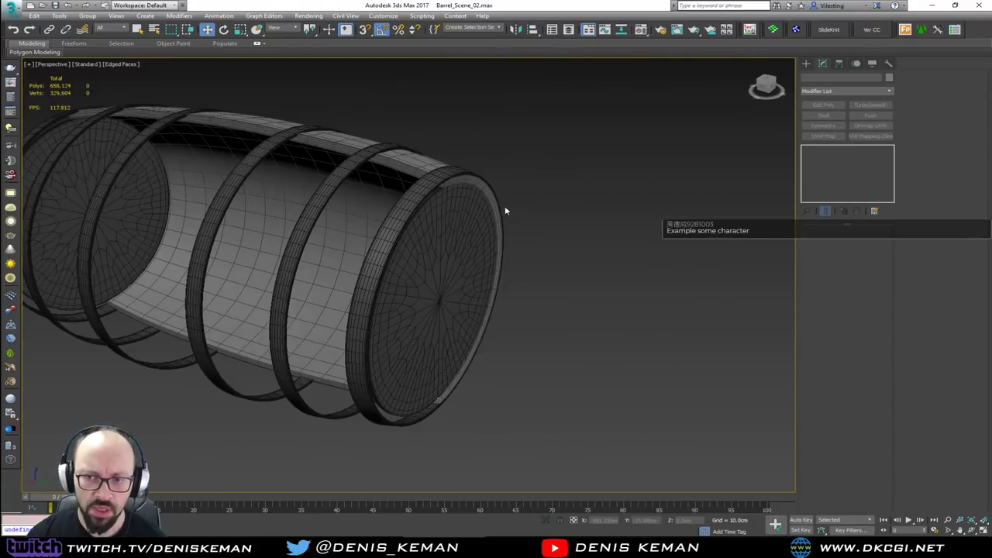
pyautogui.keyDown('alt'); pyautogui.moveTo(504, 205); pyautogui.dragTo(565, 222, button='middle'); pyautogui.keyUp('alt')
pyautogui.keyDown('alt'); pyautogui.moveTo(357, 181); pyautogui.dragTo(337, 221, button='middle'); pyautogui.keyUp('alt')
pyautogui.click(645, 547)
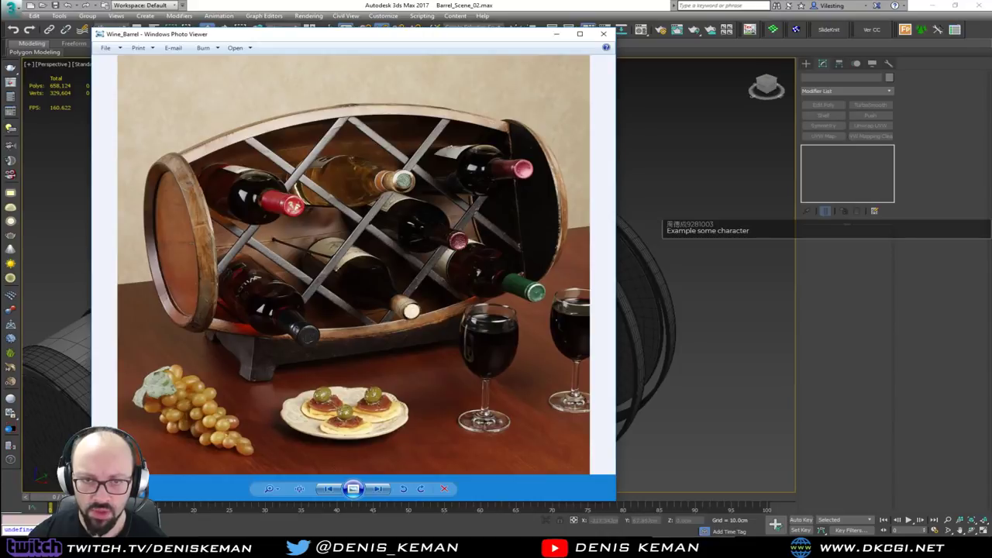
pyautogui.hotkey('alt', 'Tab')
# - Check the reference photo again and delete the metal hoops around the barrel
pyautogui.click(403, 373)
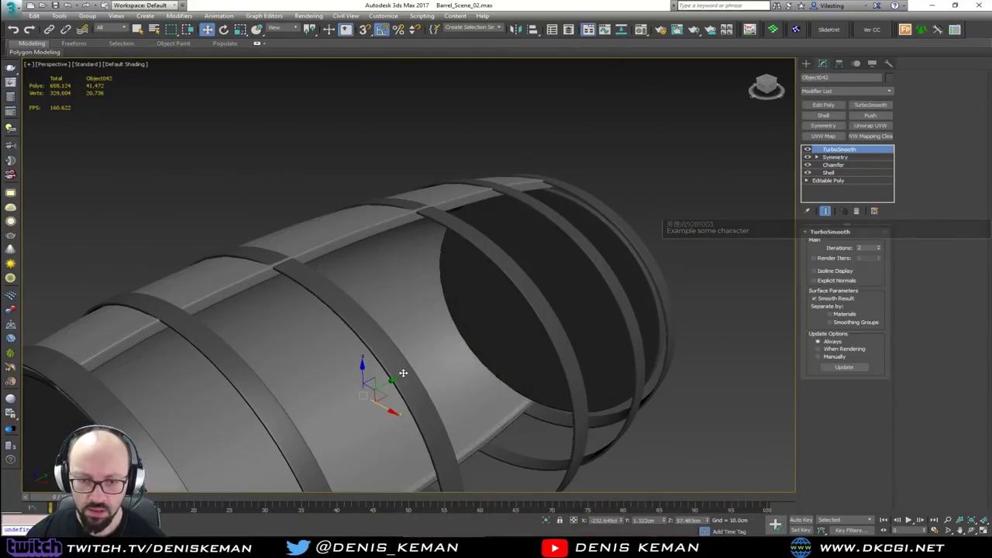
pyautogui.press('F4')
pyautogui.hotkey('alt', 'Tab')
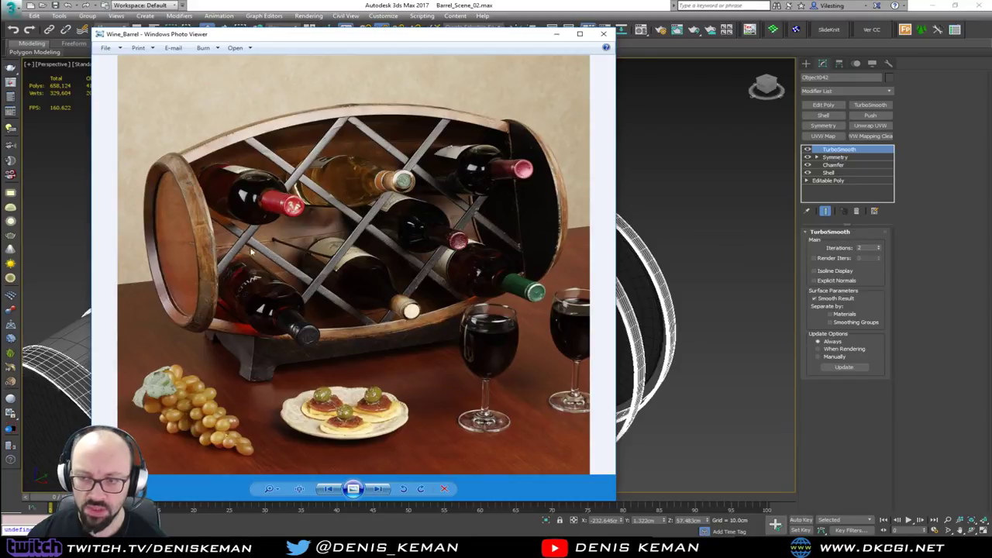
pyautogui.moveTo(667, 357); pyautogui.dragTo(700, 297, button='middle')
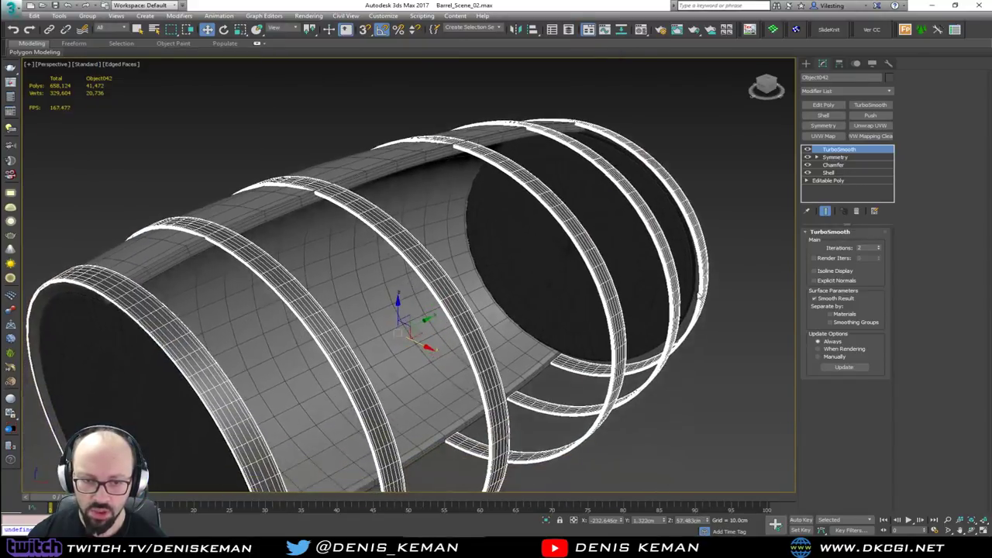
pyautogui.press('Delete')
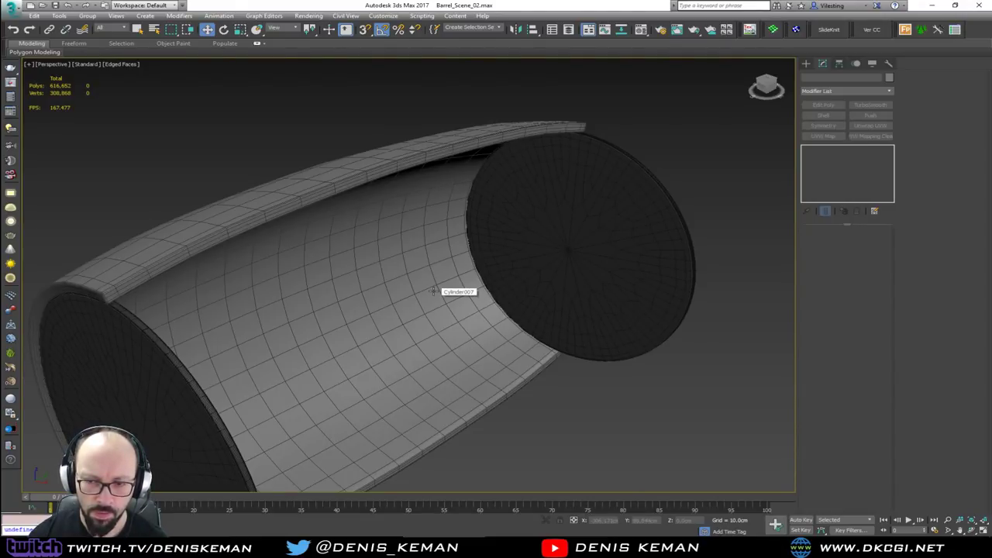
# - Select the curved half body and turn off the display of its TurboSmooth modifier
pyautogui.moveTo(153, 298); pyautogui.dragTo(169, 262, button='middle')
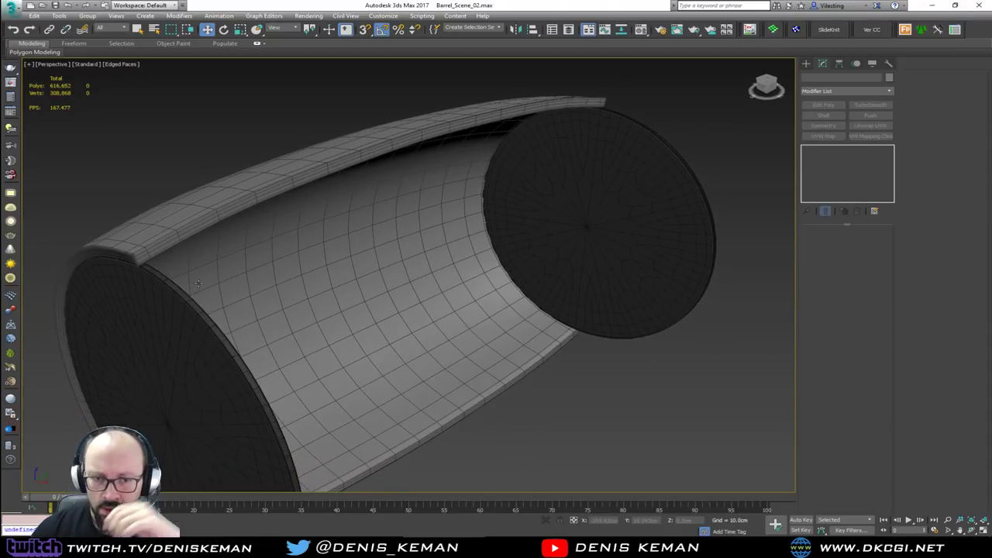
pyautogui.moveTo(293, 417); pyautogui.dragTo(210, 245, button='middle')
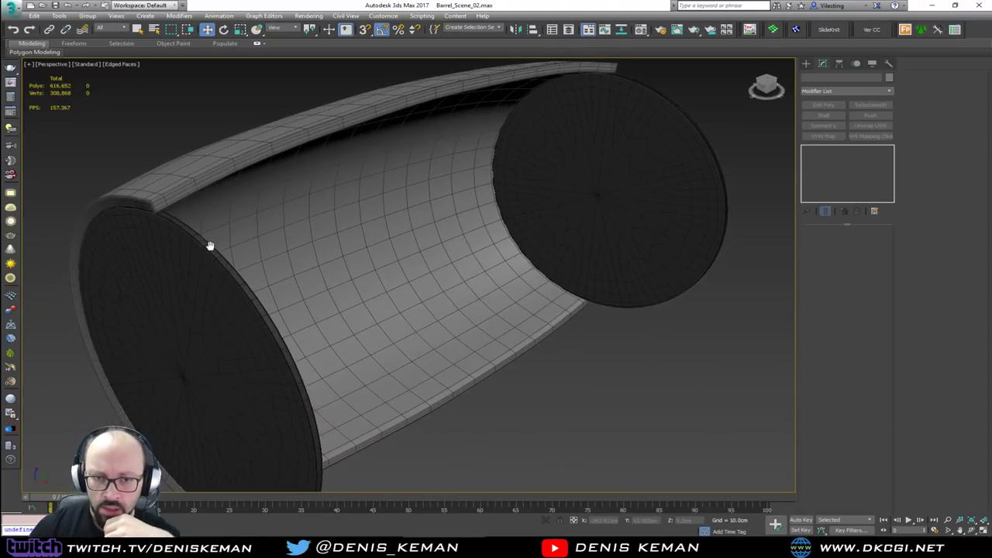
pyautogui.click(417, 225)
pyautogui.click(808, 149)
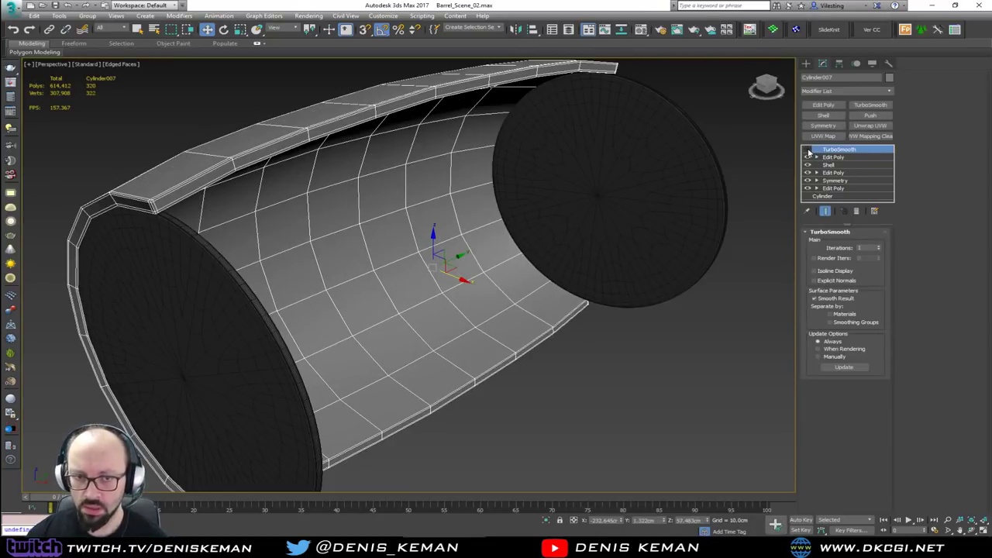
# - Isolate the half body, delete its TurboSmooth modifier and add a new Edit Poly modifier on top
pyautogui.moveTo(664, 234)
pyautogui.keyDown('alt'); pyautogui.mouseDown(button='middle')
pyautogui.moveTo(709, 242)
pyautogui.moveTo(668, 247)
pyautogui.mouseUp(button='middle'); pyautogui.keyUp('alt')
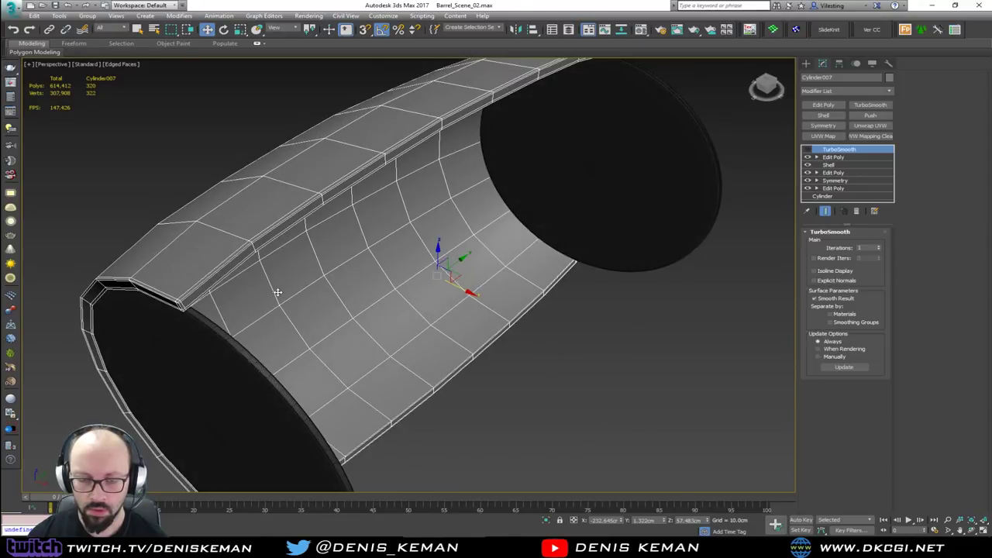
pyautogui.keyDown('alt'); pyautogui.moveTo(272, 293); pyautogui.dragTo(395, 292, button='middle'); pyautogui.keyUp('alt')
pyautogui.hotkey('alt', 'q')
pyautogui.keyDown('alt'); pyautogui.moveTo(472, 288); pyautogui.dragTo(428, 287, button='middle'); pyautogui.keyUp('alt')
pyautogui.click(857, 213)
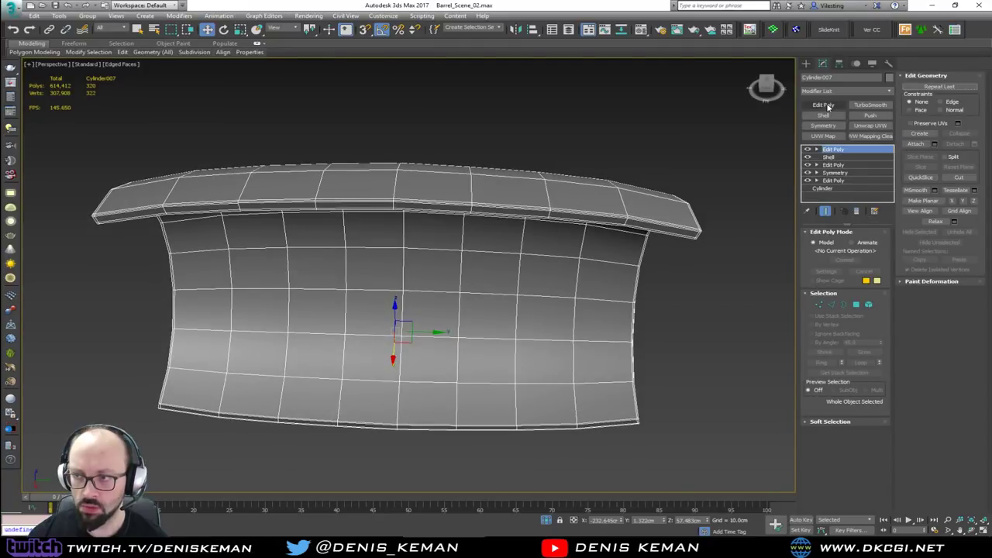
pyautogui.click(827, 107)
# - Insert an edge loop slightly farther in from the half body's near rim and remove the old support loop closer to the rim
pyautogui.keyDown('alt'); pyautogui.moveTo(385, 278); pyautogui.dragTo(417, 273, button='middle'); pyautogui.keyUp('alt')
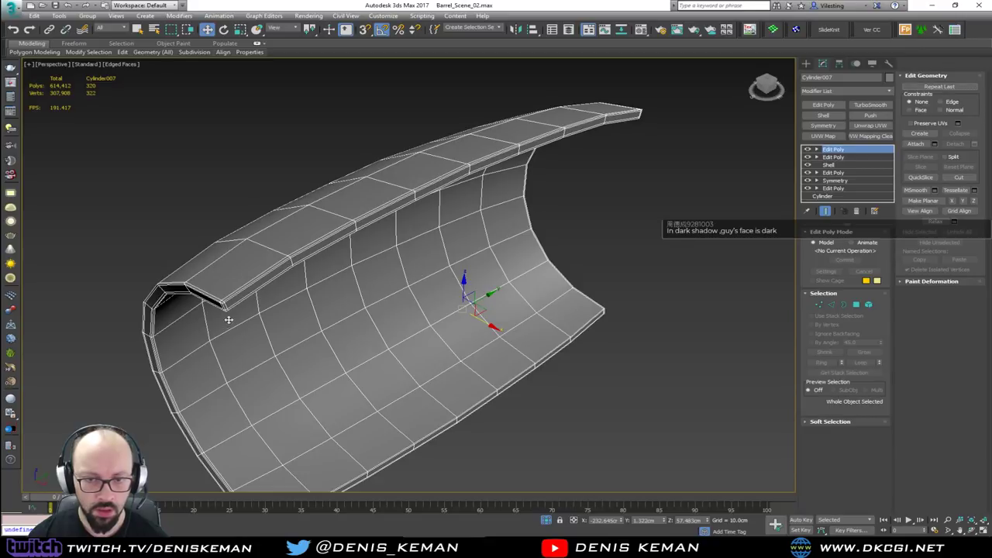
pyautogui.scroll(5, 230, 299)
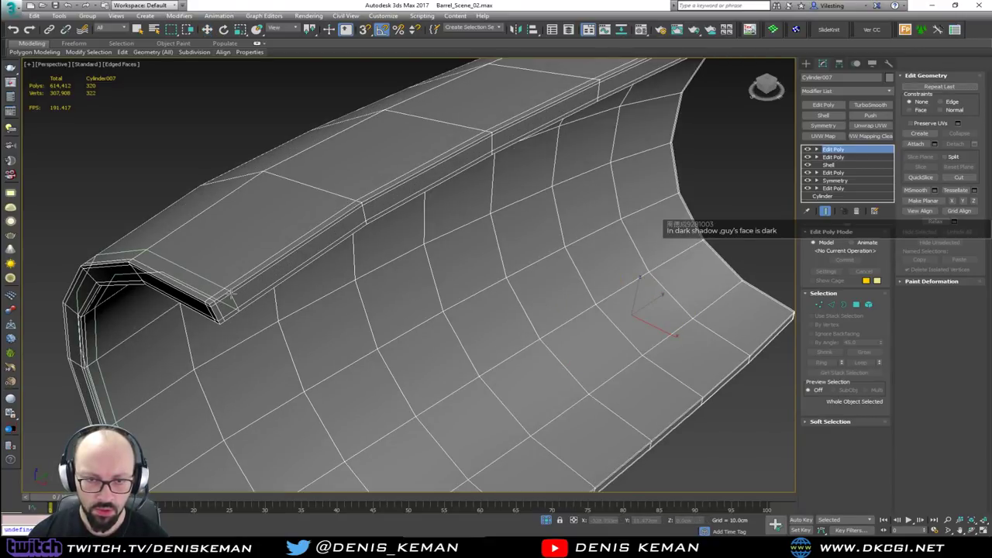
pyautogui.press('2')
pyautogui.doubleClick(231, 312)
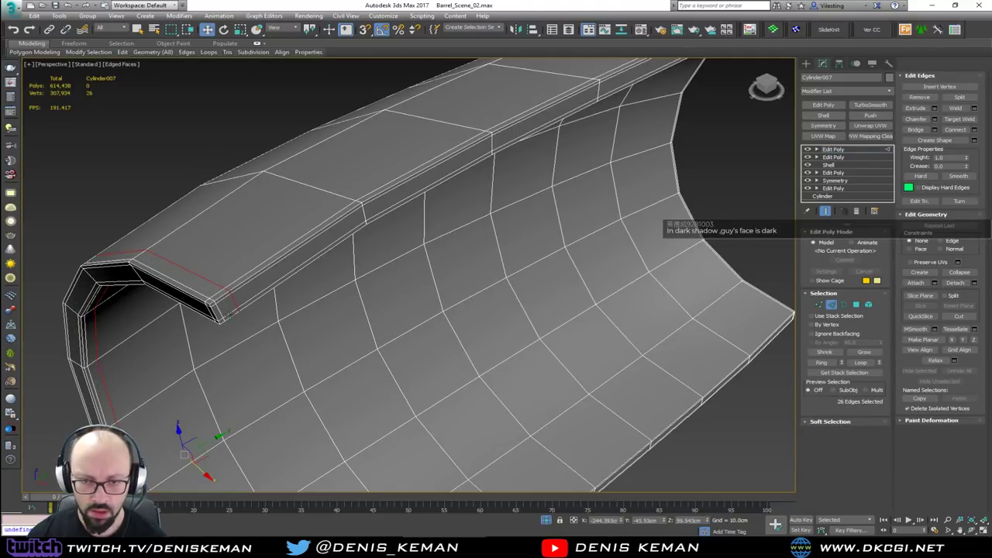
pyautogui.click(231, 313)
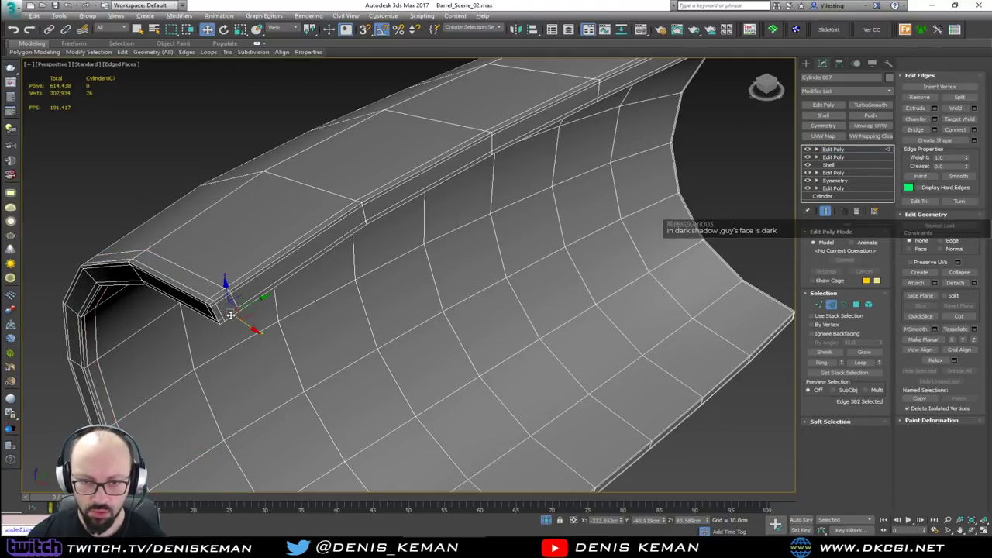
pyautogui.doubleClick(220, 311)
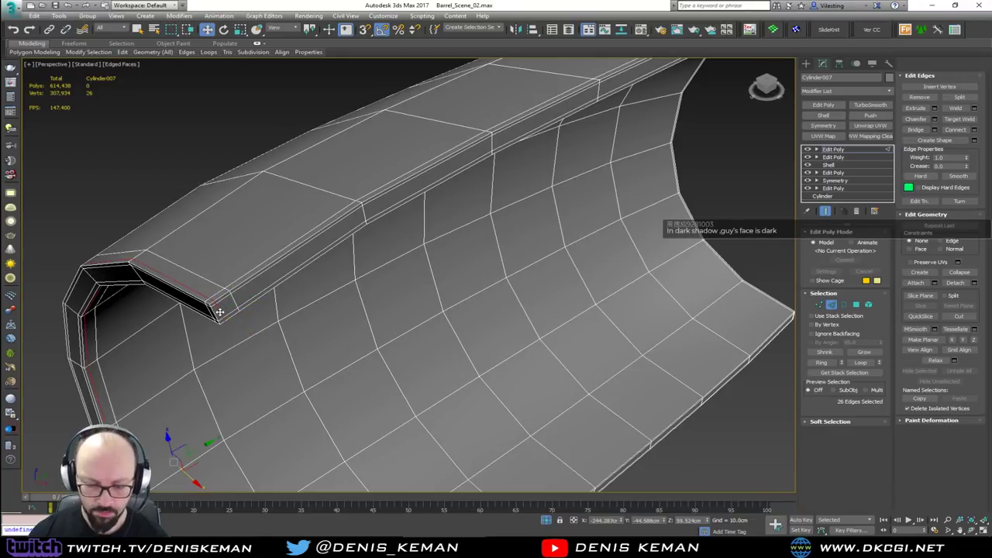
pyautogui.hotkey('ctrl', 'BackSpace')
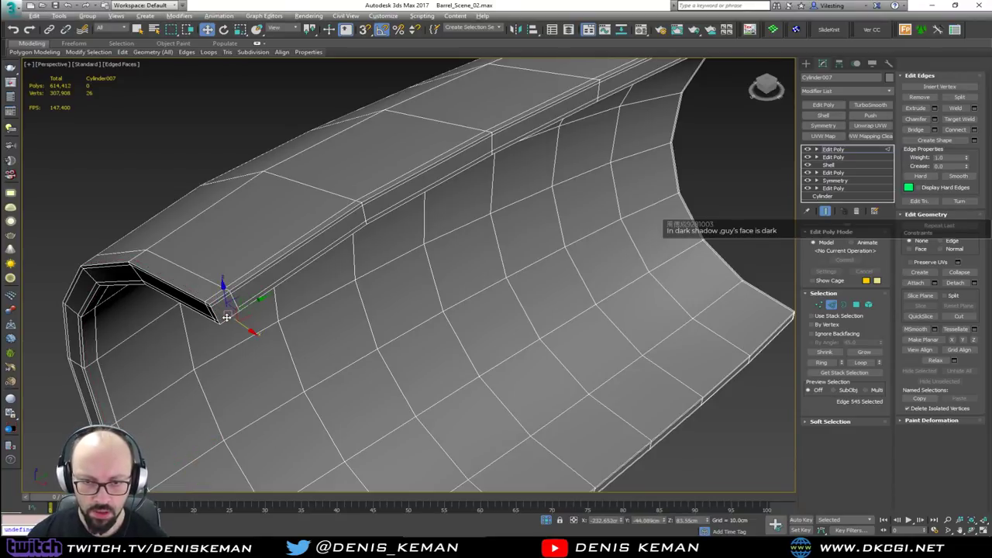
# - Select the edge loop at the near rim, convert it to a polygon selection and grow the selection
pyautogui.doubleClick(222, 308)
pyautogui.keyDown('ctrl'); pyautogui.click(856, 304); pyautogui.keyUp('ctrl')
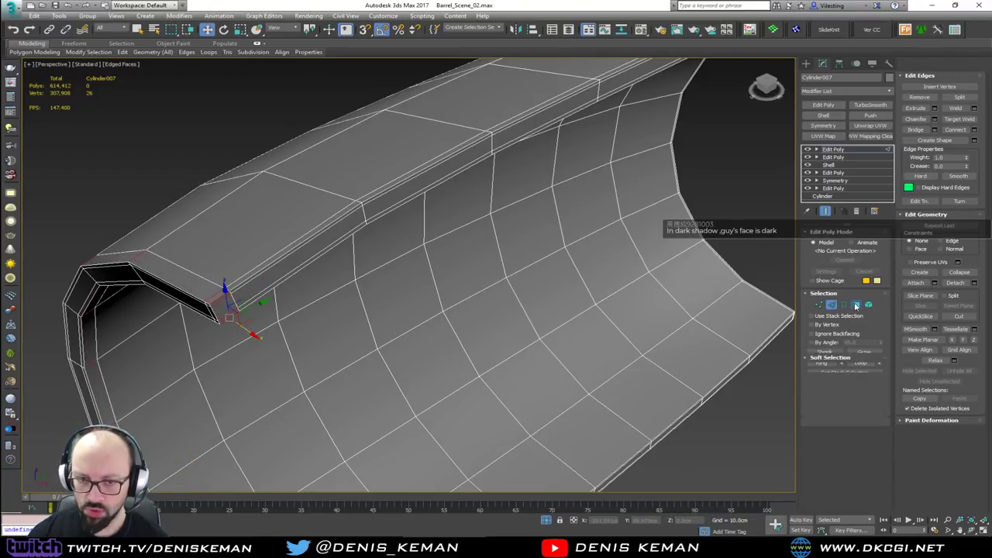
pyautogui.click(864, 351)
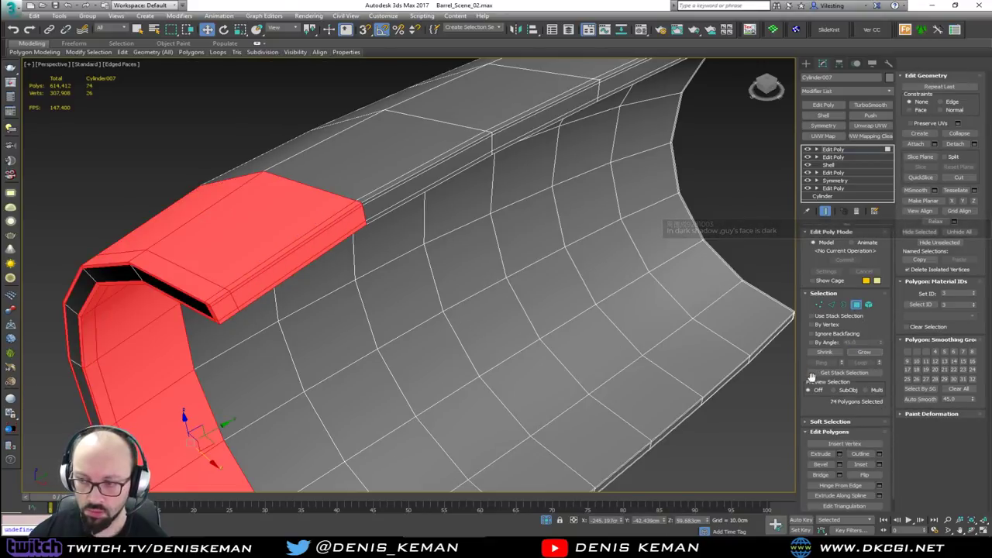
pyautogui.click(864, 352)
# - In the Left view, deselect the polygons along the body so that only the narrow rim strip stays selected
pyautogui.hotkey('alt', 'w')
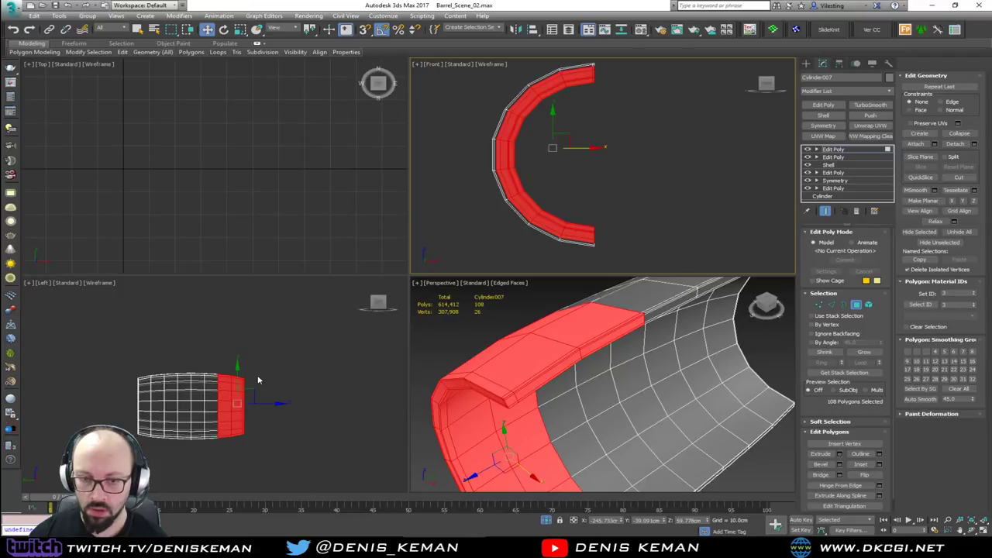
pyautogui.rightClick(258, 380)
pyautogui.hotkey('alt', 'w')
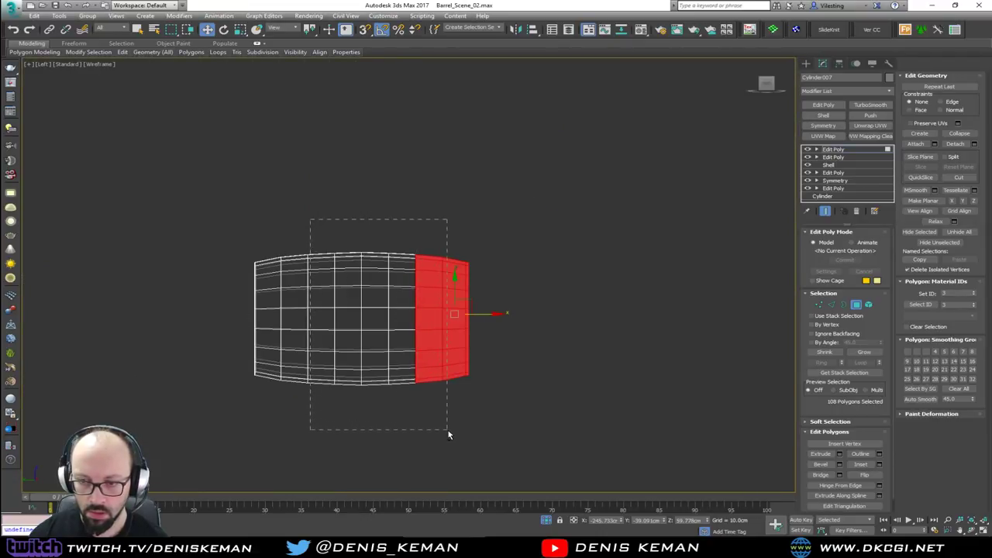
pyautogui.keyDown('alt'); pyautogui.moveTo(448, 430); pyautogui.dragTo(448, 430); pyautogui.keyUp('alt')
pyautogui.hotkey('alt', 'w')
pyautogui.rightClick(480, 387)
pyautogui.hotkey('alt', 'w')
pyautogui.keyDown('alt'); pyautogui.moveTo(481, 380); pyautogui.dragTo(514, 325, button='middle'); pyautogui.keyUp('alt')
pyautogui.scroll(-2, 485, 336)
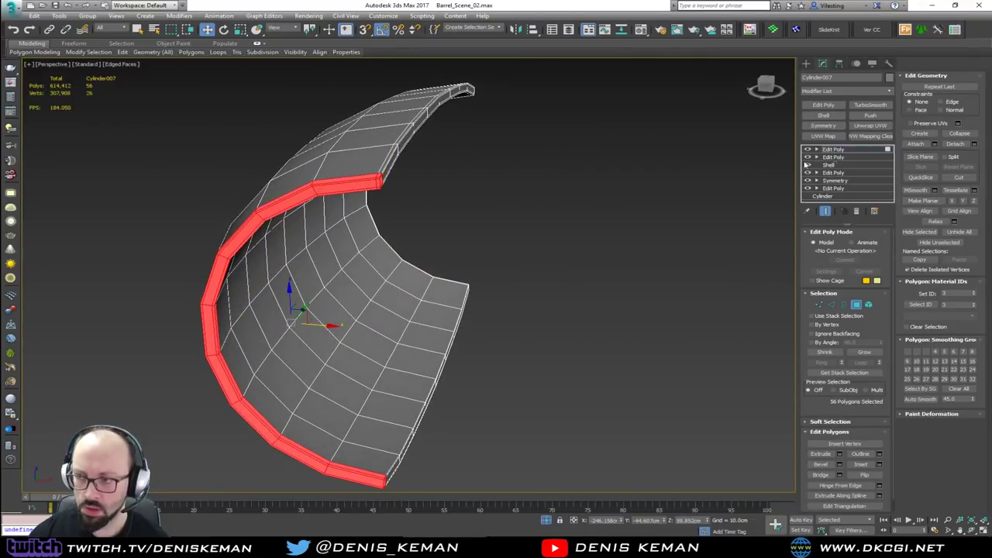
# - Detach the selected rim strip as a clone into a separate object and leave polygon editing
pyautogui.click(975, 145)
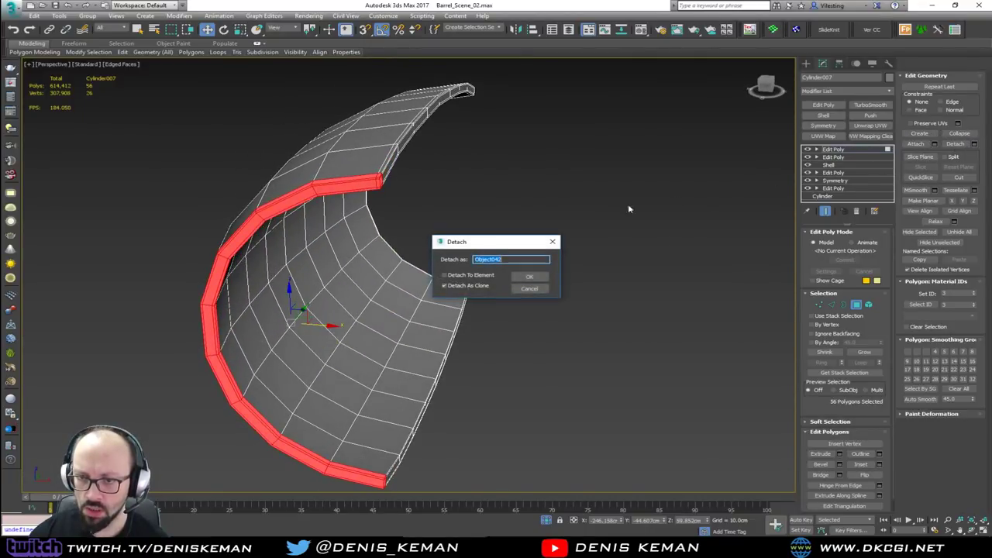
pyautogui.click(530, 276)
pyautogui.click(855, 303)
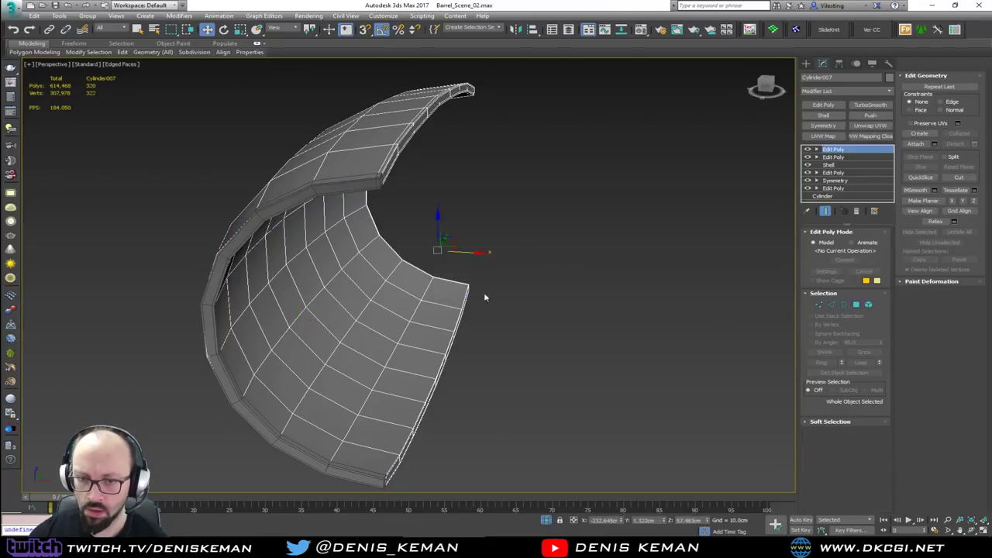
# - Mirror the detached half ring across the X axis as a copy with a 0.0 cm offset
pyautogui.click(220, 332)
pyautogui.press('e')
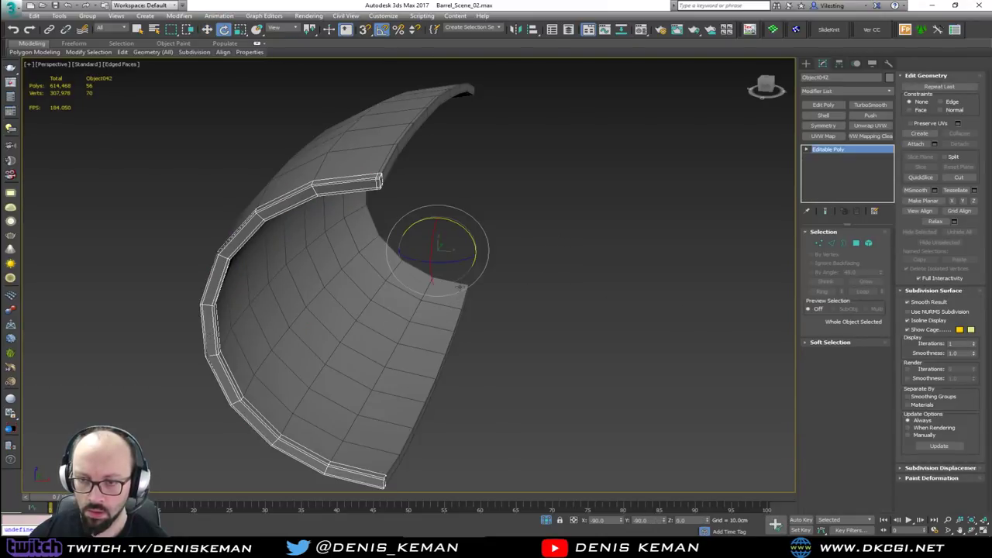
pyautogui.press('w')
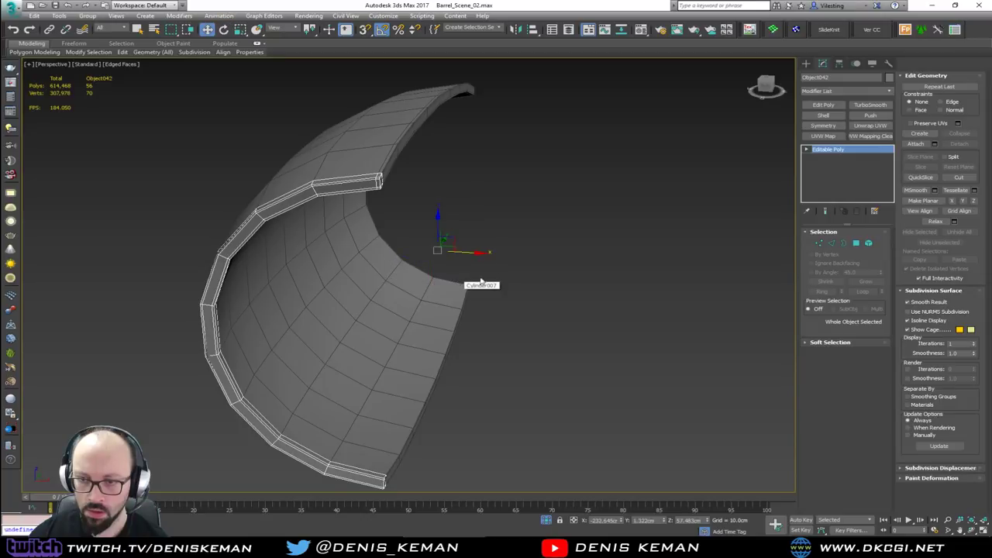
pyautogui.click(514, 30)
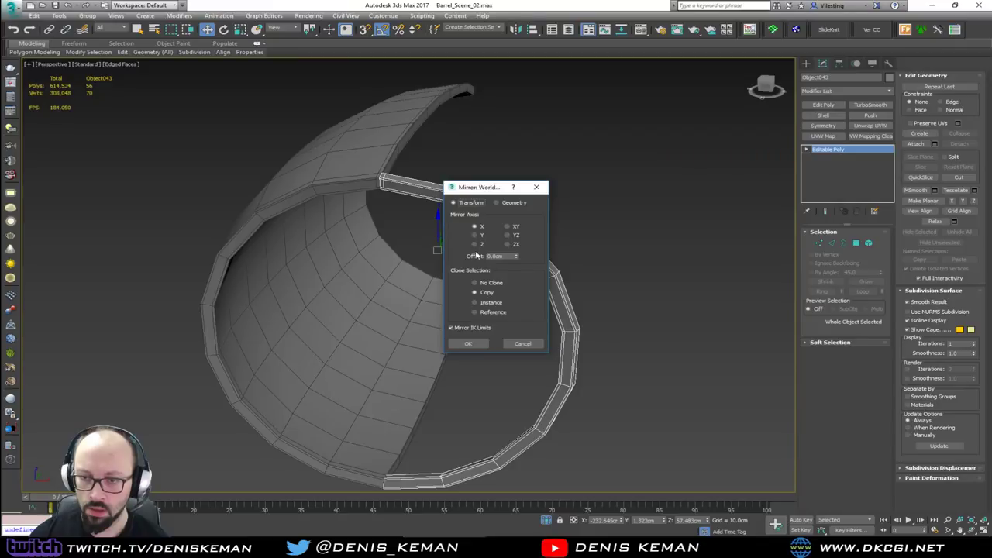
pyautogui.click(468, 343)
# - Delete the original detached half ring that overlaps the body's rim, keeping the mirrored copy
pyautogui.scroll(5, 442, 182)
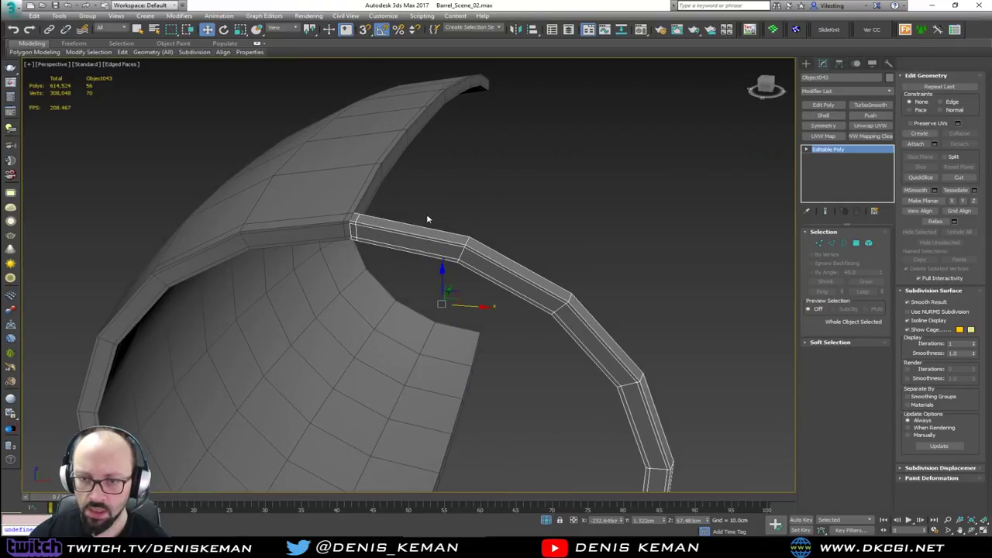
pyautogui.click(321, 226)
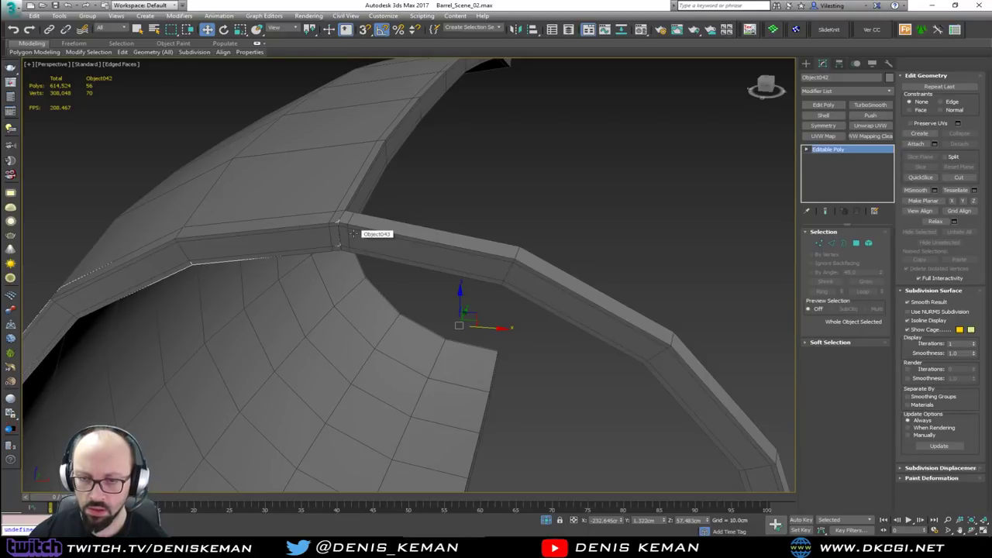
pyautogui.scroll(-2, 352, 232)
pyautogui.moveTo(450, 296); pyautogui.dragTo(331, 286)
pyautogui.press('Delete')
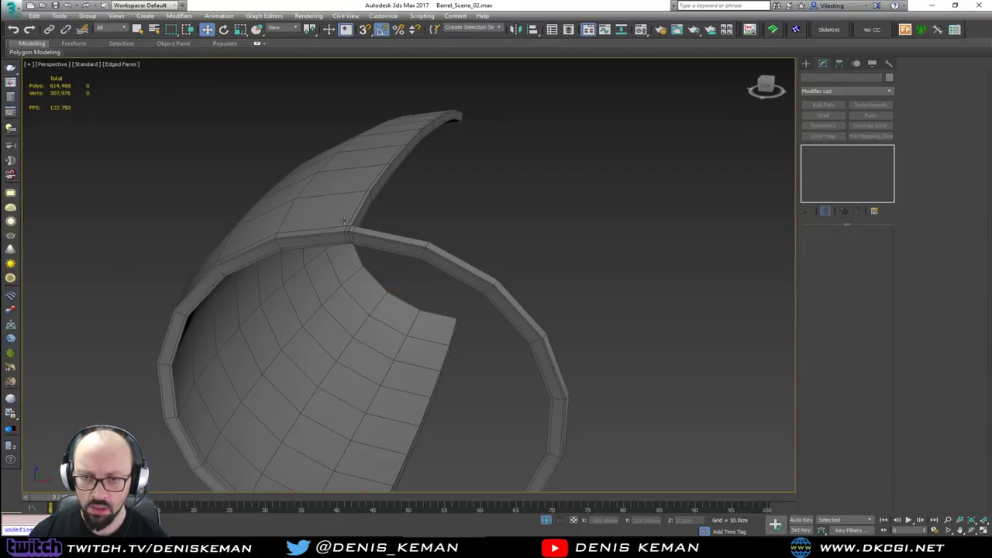
# - Delete the three small polygons closing the half body's upper rim end where it meets the mirrored half ring
pyautogui.click(351, 234)
pyautogui.scroll(3, 350, 233)
pyautogui.scroll(3, 353, 236)
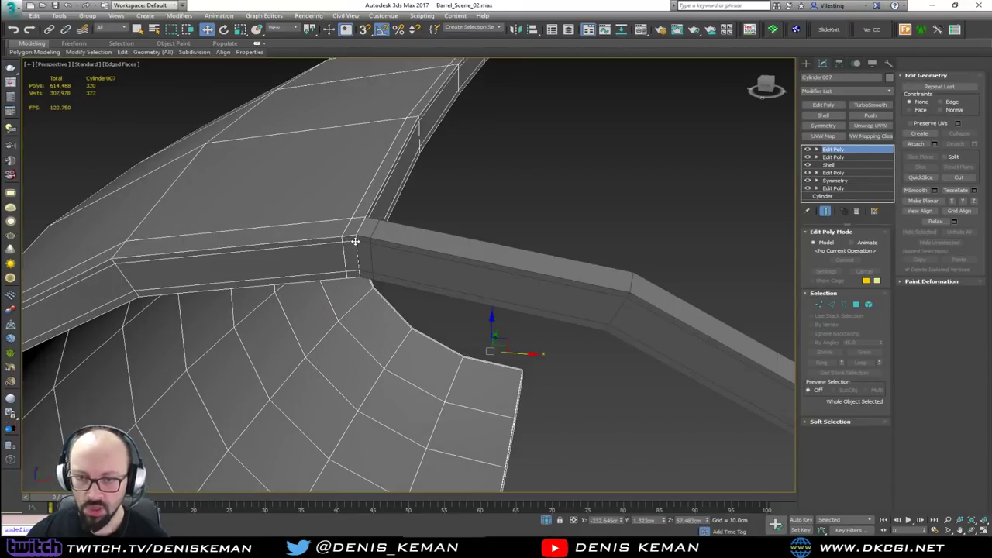
pyautogui.press('4')
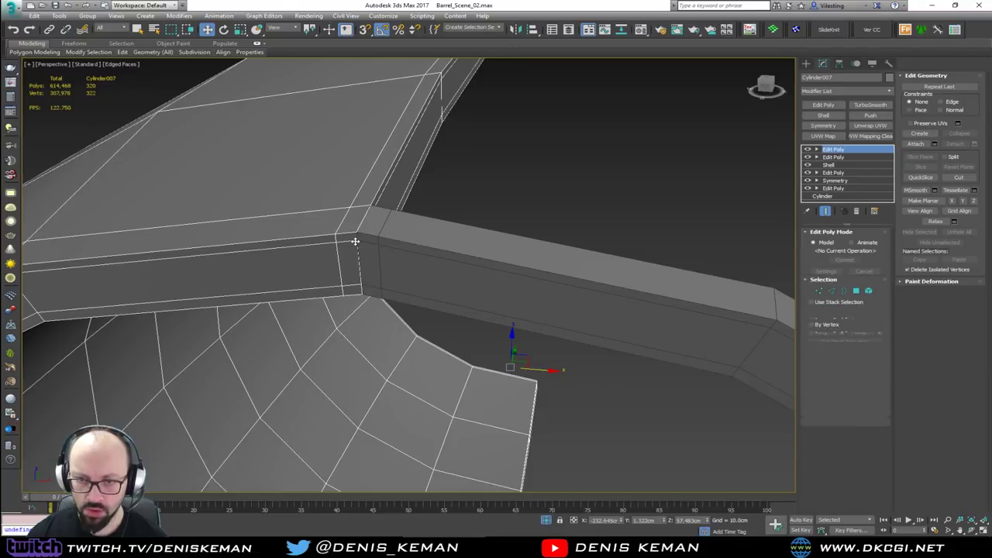
pyautogui.press('F3')
pyautogui.click(357, 240)
pyautogui.keyDown('alt'); pyautogui.moveTo(358, 240); pyautogui.dragTo(360, 222, button='middle'); pyautogui.keyUp('alt')
pyautogui.keyDown('ctrl'); pyautogui.click(364, 268); pyautogui.keyUp('ctrl')
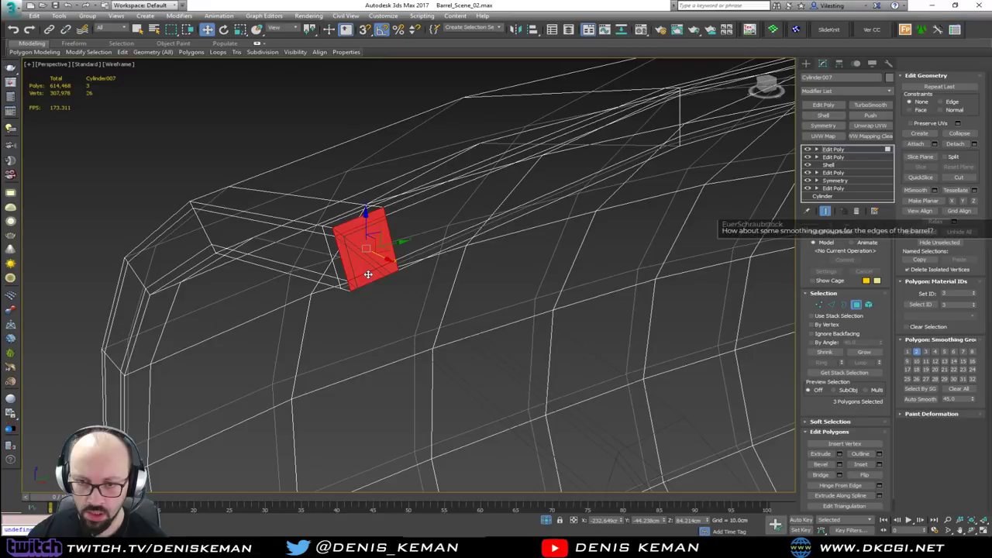
pyautogui.moveTo(365, 268)
pyautogui.keyDown('alt'); pyautogui.mouseDown(button='middle')
pyautogui.moveTo(334, 289)
pyautogui.moveTo(369, 279)
pyautogui.moveTo(368, 268)
pyautogui.mouseUp(button='middle'); pyautogui.keyUp('alt')
pyautogui.click(337, 289)
pyautogui.press('F3')
# - Delete the three small polygons closing the half body's lower rim end where it meets the mirrored half ring
pyautogui.scroll(-4, 370, 234)
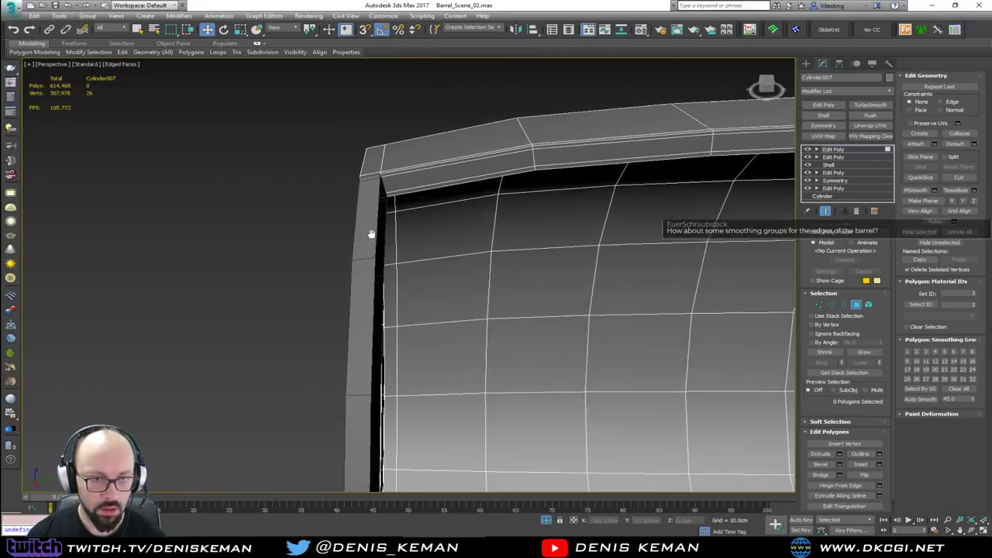
pyautogui.moveTo(375, 230)
pyautogui.keyDown('alt'); pyautogui.mouseDown(button='middle')
pyautogui.moveTo(418, 273)
pyautogui.moveTo(416, 322)
pyautogui.moveTo(387, 245)
pyautogui.mouseUp(button='middle'); pyautogui.keyUp('alt')
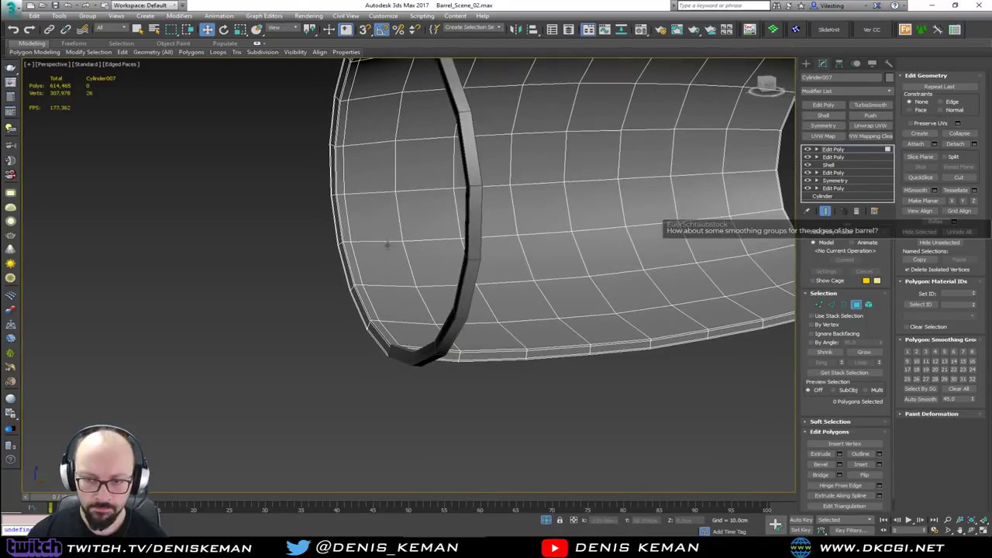
pyautogui.scroll(4, 391, 349)
pyautogui.press('F3')
pyautogui.click(407, 335)
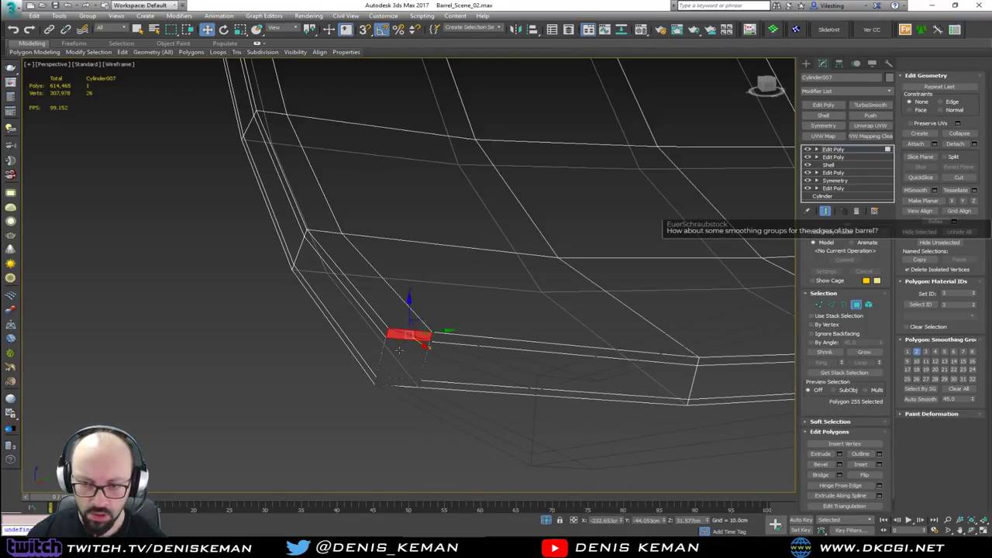
pyautogui.keyDown('ctrl'); pyautogui.click(396, 375); pyautogui.keyUp('ctrl')
pyautogui.keyDown('ctrl'); pyautogui.click(396, 383); pyautogui.keyUp('ctrl')
pyautogui.press('Delete')
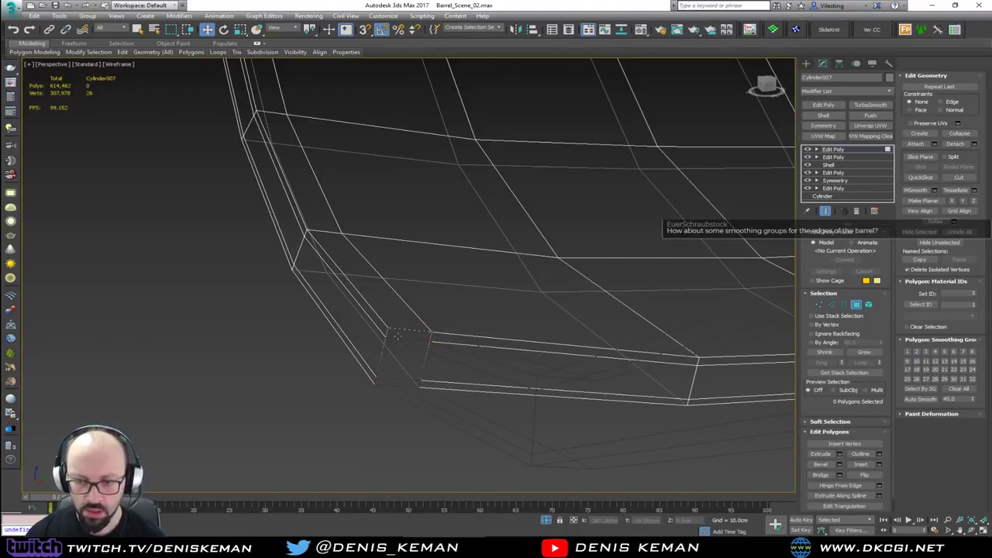
pyautogui.press('F3')
pyautogui.scroll(-3, 407, 330)
pyautogui.scroll(3, 451, 318)
# - Select the mirrored half ring and delete the three small polygons closing its upper end
pyautogui.moveTo(407, 331)
pyautogui.keyDown('alt'); pyautogui.mouseDown(button='middle')
pyautogui.moveTo(451, 317)
pyautogui.moveTo(357, 334)
pyautogui.moveTo(458, 308)
pyautogui.mouseUp(button='middle'); pyautogui.keyUp('alt')
pyautogui.scroll(-4, 451, 318)
pyautogui.scroll(-3, 357, 334)
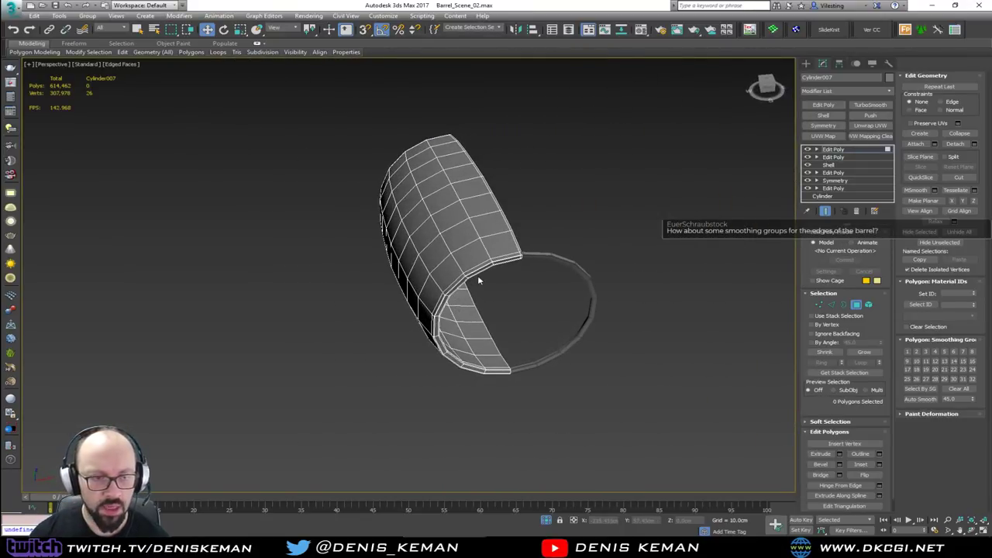
pyautogui.scroll(5, 497, 275)
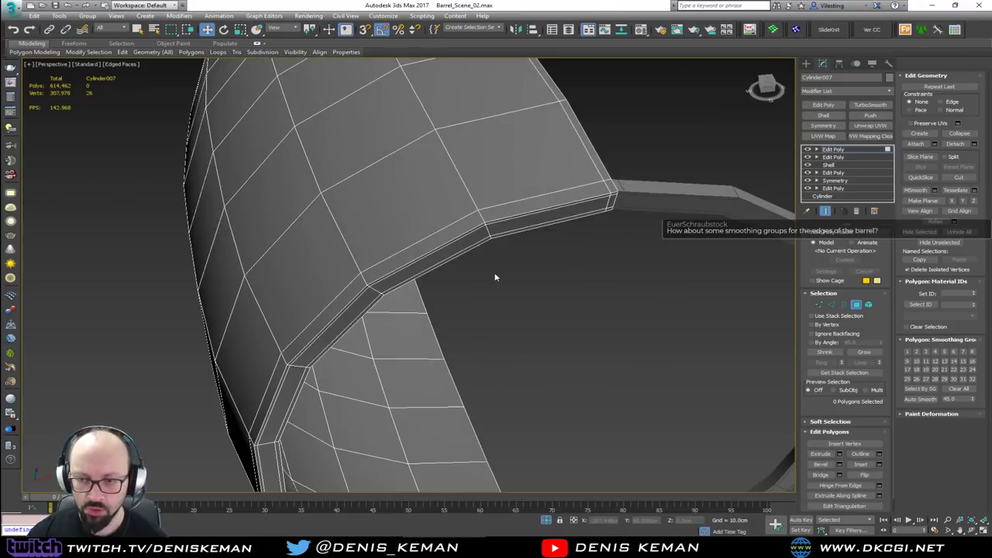
pyautogui.press('4')
pyautogui.moveTo(597, 220); pyautogui.dragTo(513, 241, button='middle')
pyautogui.click(491, 248)
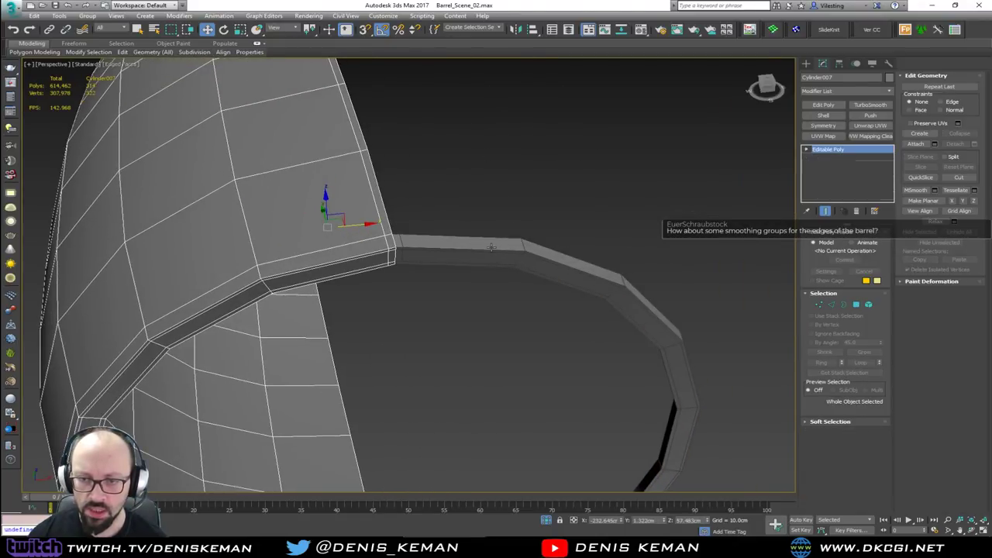
pyautogui.press('4')
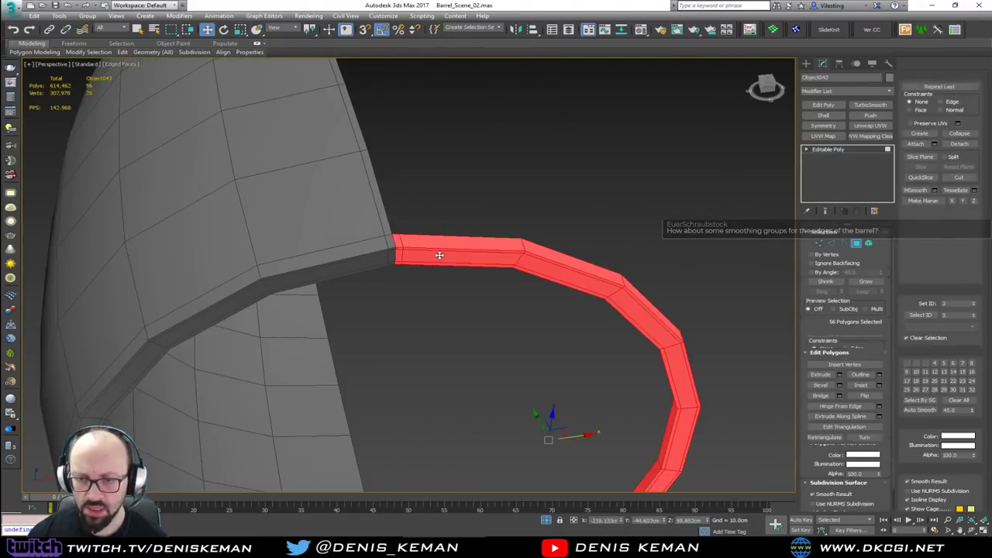
pyautogui.press('F3')
pyautogui.keyDown('alt'); pyautogui.moveTo(439, 255); pyautogui.dragTo(481, 251, button='middle'); pyautogui.keyUp('alt')
pyautogui.scroll(3, 432, 268)
pyautogui.click(421, 267)
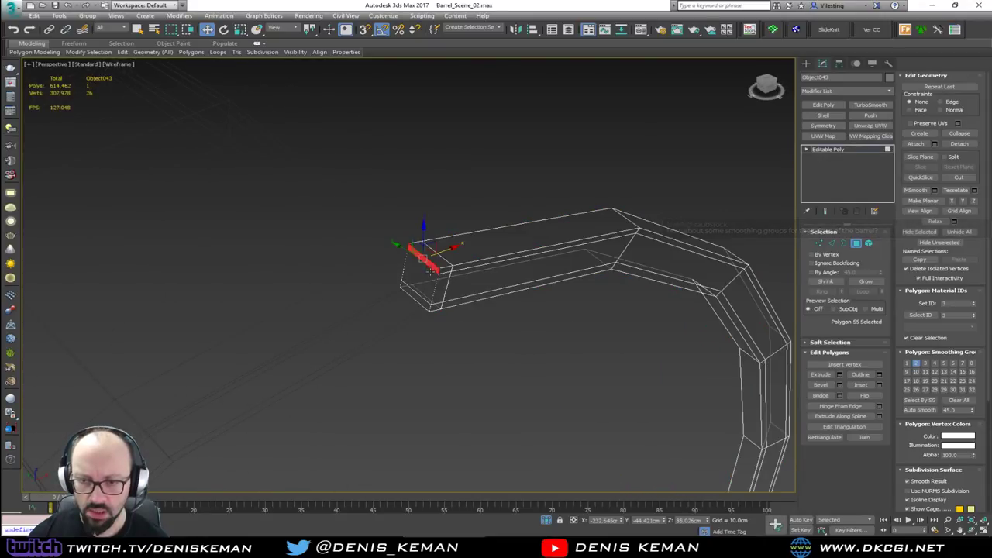
pyautogui.keyDown('ctrl'); pyautogui.click(421, 299); pyautogui.keyUp('ctrl')
pyautogui.scroll(-3, 430, 222)
pyautogui.moveTo(439, 294); pyautogui.dragTo(442, 160, button='middle')
pyautogui.press('Delete')
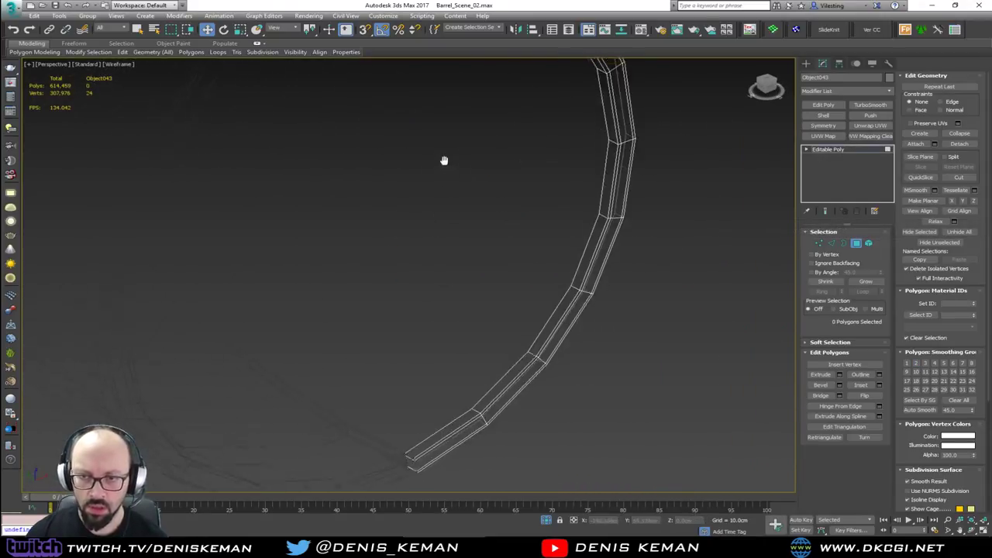
# - Delete the three small polygons closing the mirrored half ring's lower end
pyautogui.scroll(-4, 443, 160)
pyautogui.scroll(7, 435, 275)
pyautogui.click(432, 309)
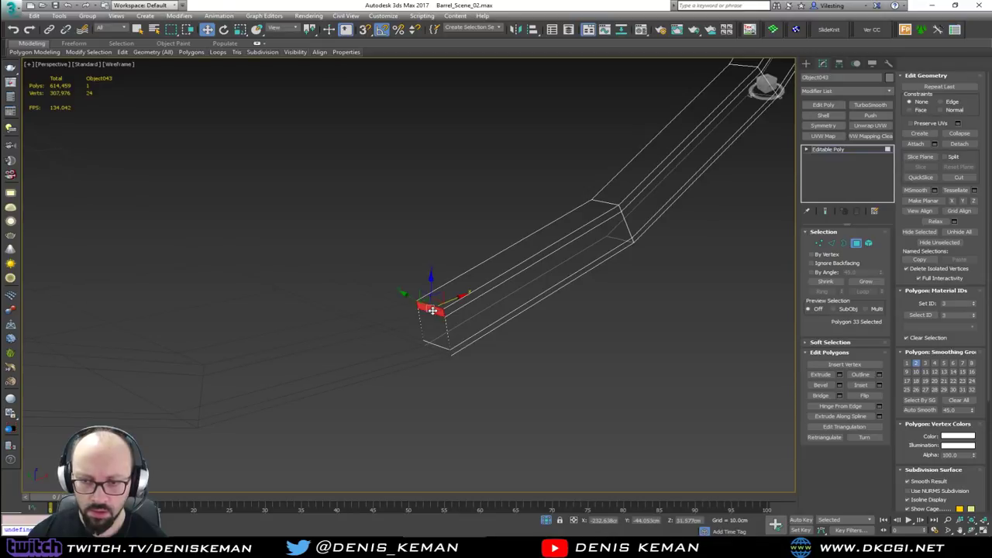
pyautogui.keyDown('ctrl'); pyautogui.click(436, 344); pyautogui.keyUp('ctrl')
pyautogui.press('Delete')
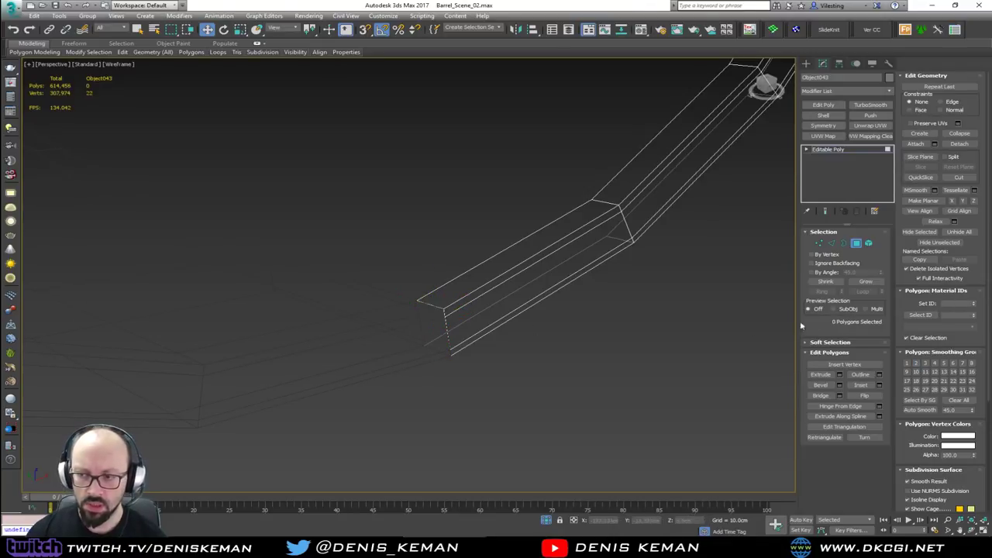
# - Leave polygon editing on the half ring, select the half barrel body and attach the mirrored half ring to it
pyautogui.click(855, 243)
pyautogui.press('F3')
pyautogui.moveTo(527, 184)
pyautogui.keyDown('alt'); pyautogui.mouseDown(button='middle')
pyautogui.moveTo(436, 265)
pyautogui.moveTo(404, 348)
pyautogui.mouseUp(button='middle'); pyautogui.keyUp('alt')
pyautogui.click(404, 348)
pyautogui.click(915, 144)
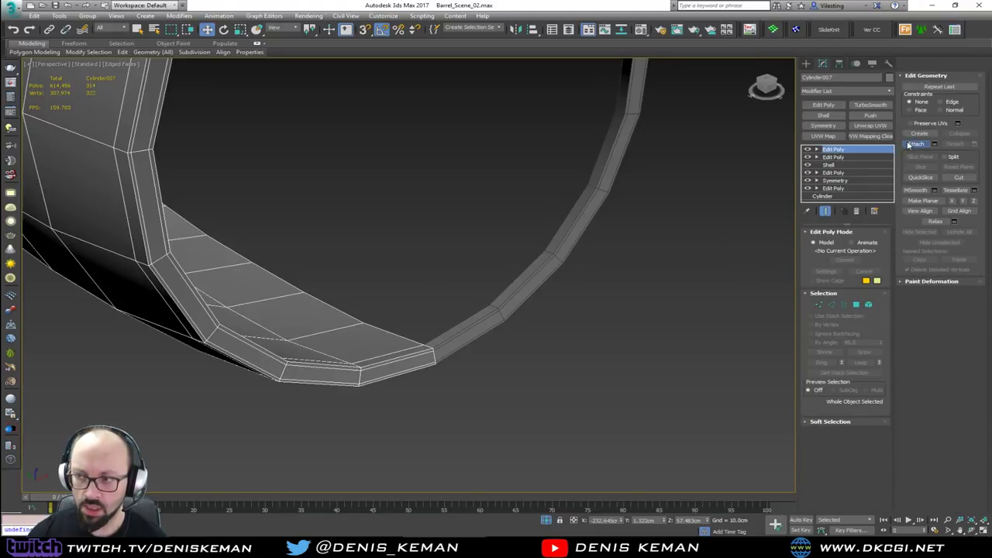
pyautogui.click(490, 334)
pyautogui.press('1')
pyautogui.press('w')
pyautogui.press('F3')
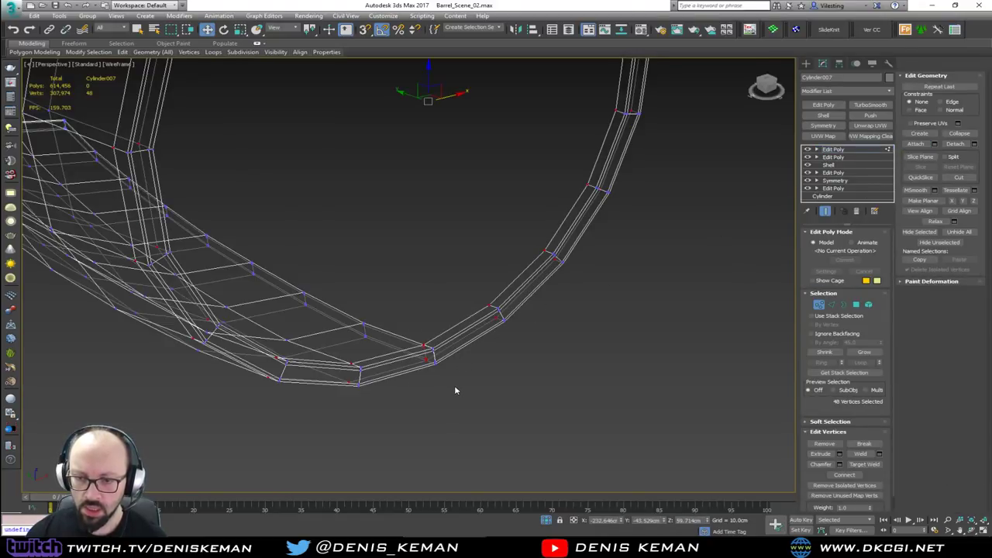
pyautogui.moveTo(456, 385); pyautogui.dragTo(413, 327)
pyautogui.click(880, 454)
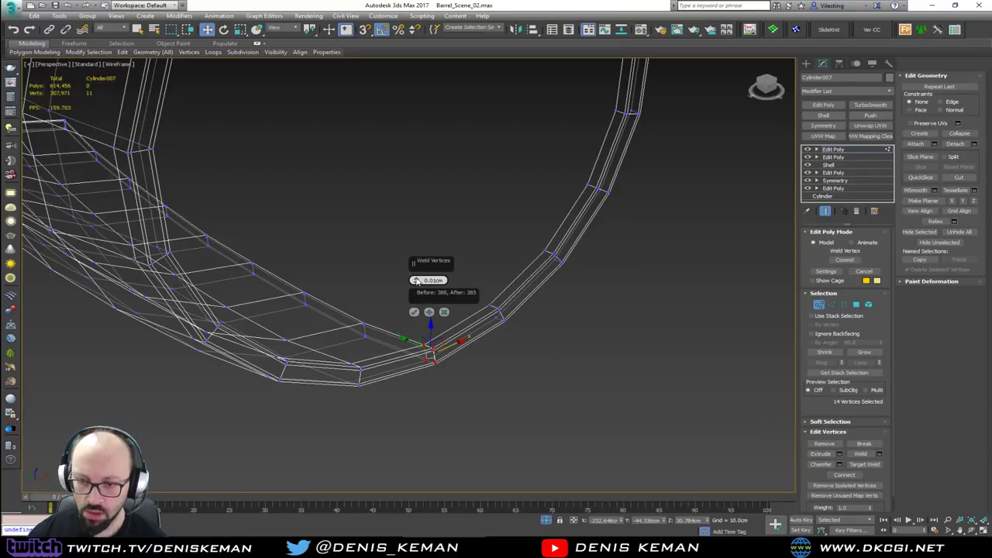
pyautogui.scroll(6, 430, 361)
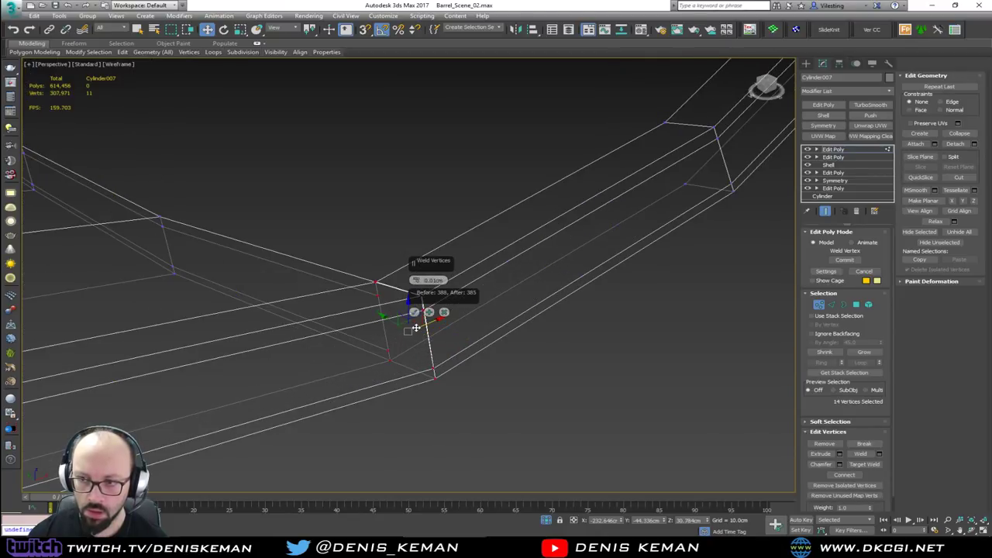
pyautogui.moveTo(454, 243)
pyautogui.keyDown('alt'); pyautogui.mouseDown(button='middle')
pyautogui.moveTo(320, 243)
pyautogui.moveTo(266, 214)
pyautogui.mouseUp(button='middle'); pyautogui.keyUp('alt')
pyautogui.press('F4')
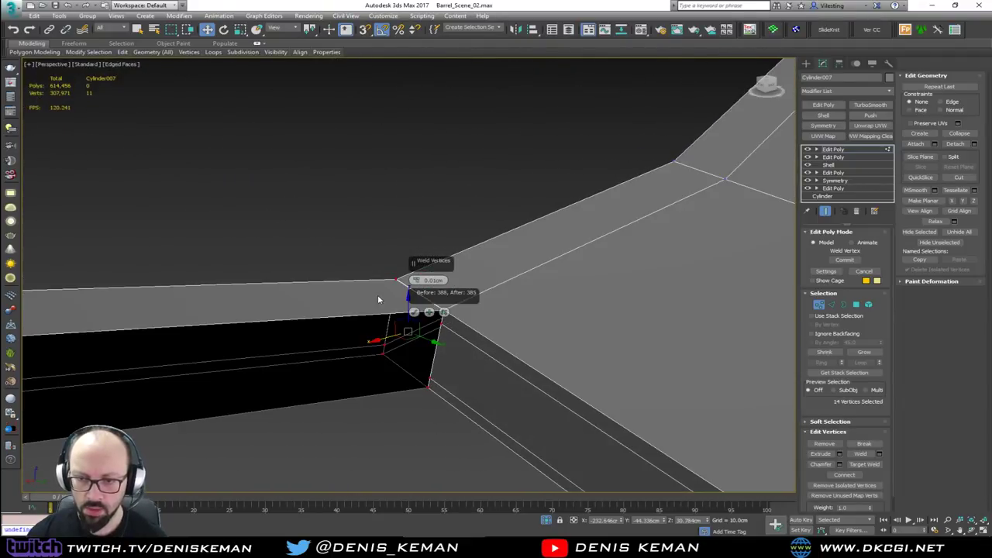
pyautogui.scroll(-6, 368, 331)
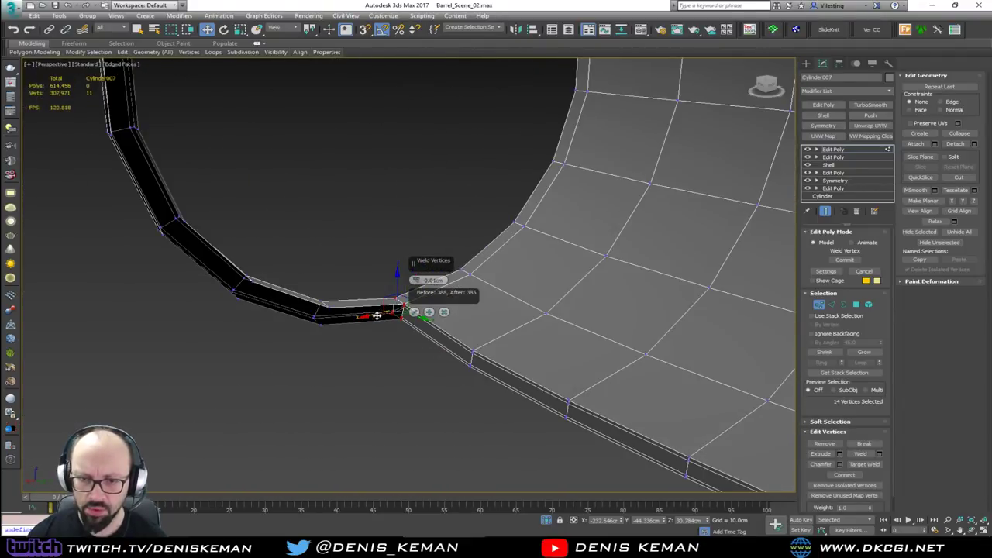
pyautogui.scroll(4, 377, 326)
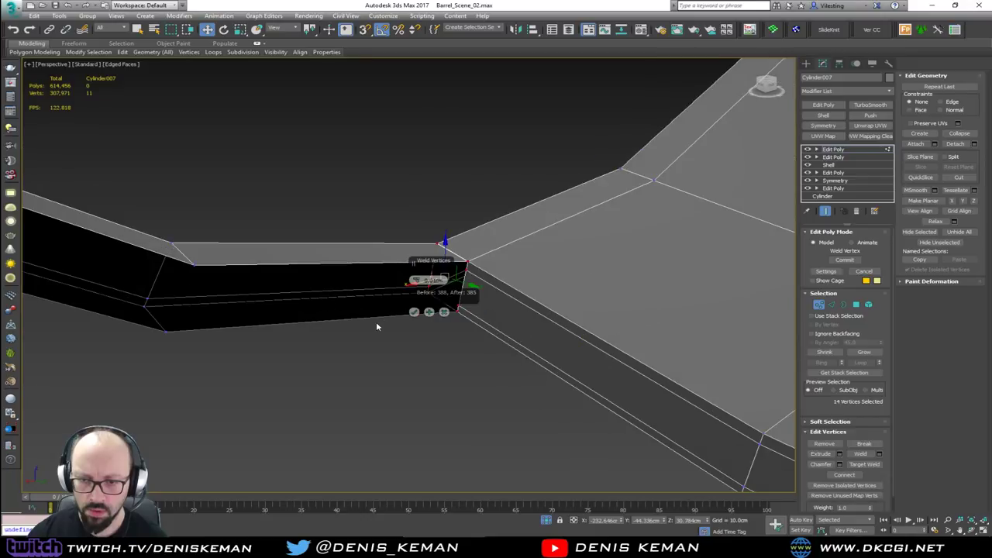
pyautogui.click(444, 312)
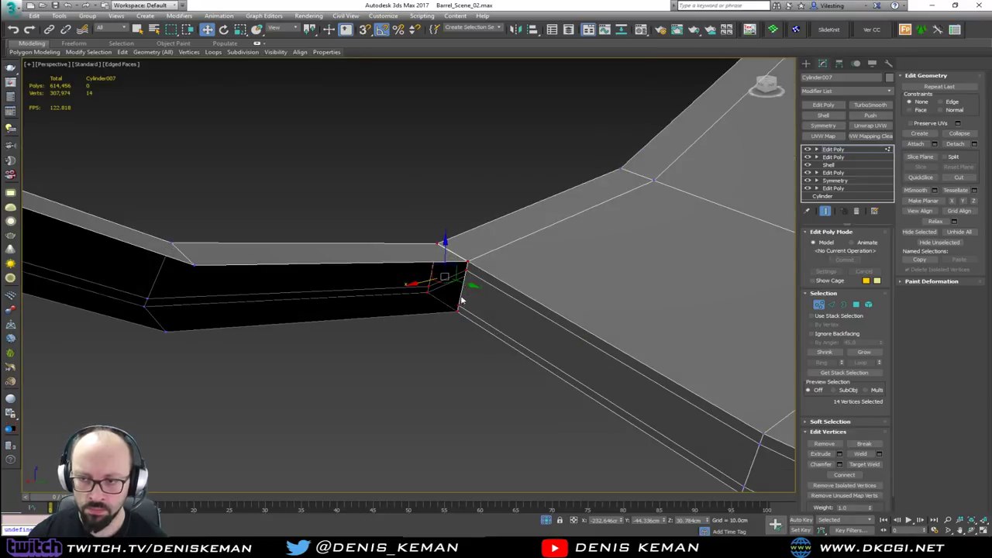
# - Clear the vertex selection and select the open border running around the attached half ring
pyautogui.keyDown('alt'); pyautogui.moveTo(461, 300); pyautogui.dragTo(403, 232, button='middle'); pyautogui.keyUp('alt')
pyautogui.click(393, 337)
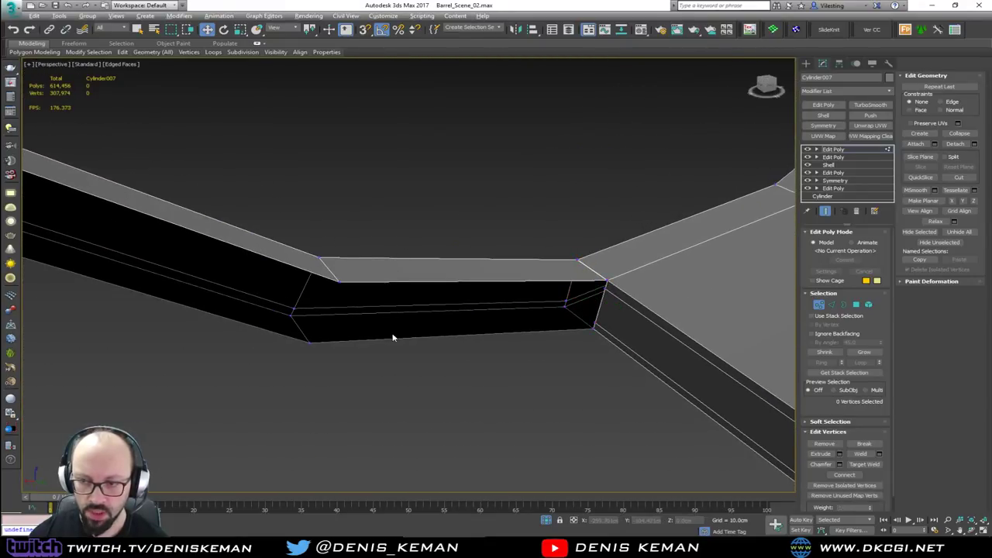
pyautogui.click(844, 304)
pyautogui.click(528, 331)
pyautogui.scroll(-8, 522, 361)
pyautogui.moveTo(522, 310); pyautogui.dragTo(526, 280, button='middle')
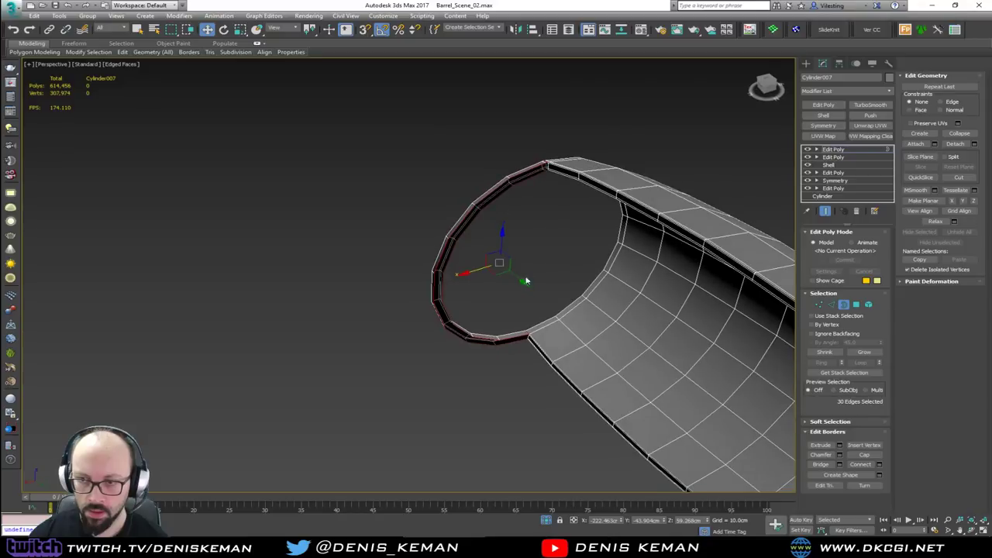
pyautogui.scroll(5, 548, 164)
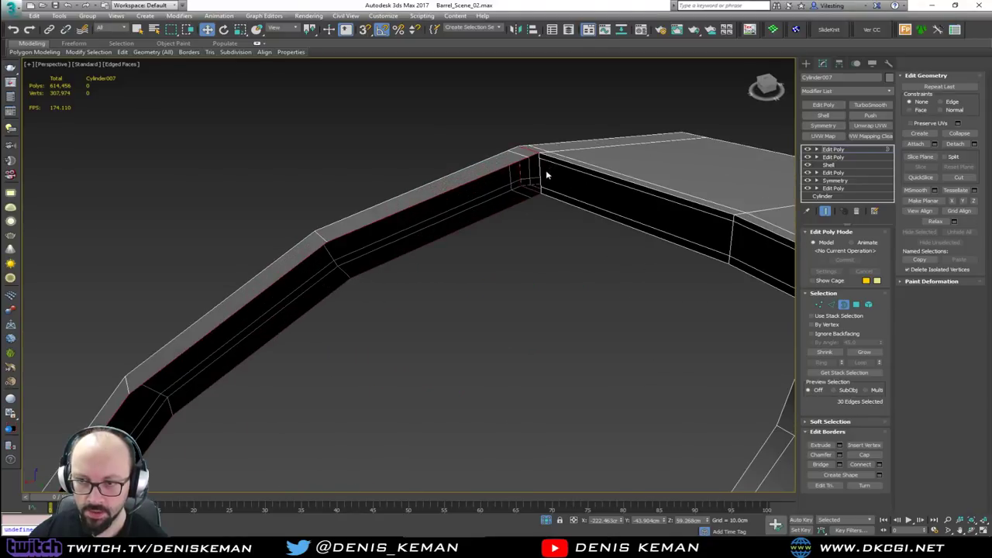
# - Convert the border to an edge selection and deselect the short edges at the half ring's upper joint with the body
pyautogui.click(831, 304)
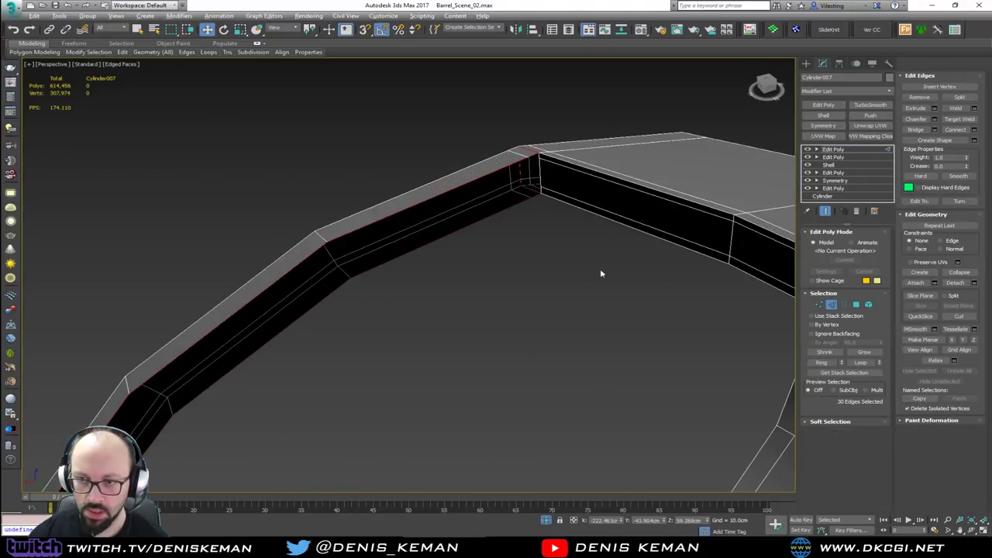
pyautogui.keyDown('alt'); pyautogui.moveTo(599, 268); pyautogui.dragTo(598, 261, button='middle'); pyautogui.keyUp('alt')
pyautogui.press('F3')
pyautogui.scroll(3, 519, 128)
pyautogui.scroll(-1, 513, 137)
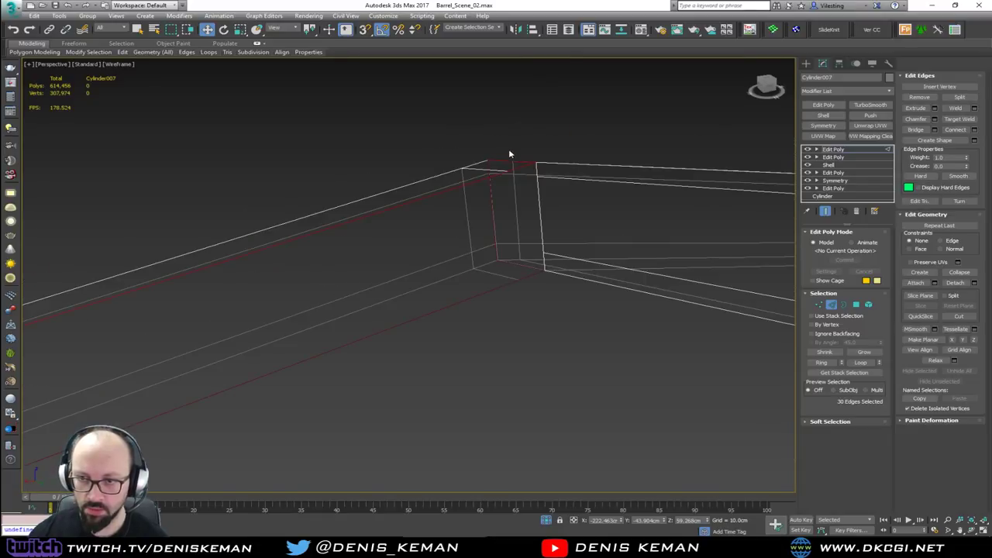
pyautogui.keyDown('alt'); pyautogui.moveTo(508, 149); pyautogui.dragTo(433, 152, button='middle'); pyautogui.keyUp('alt')
pyautogui.keyDown('alt'); pyautogui.click(466, 168); pyautogui.keyUp('alt')
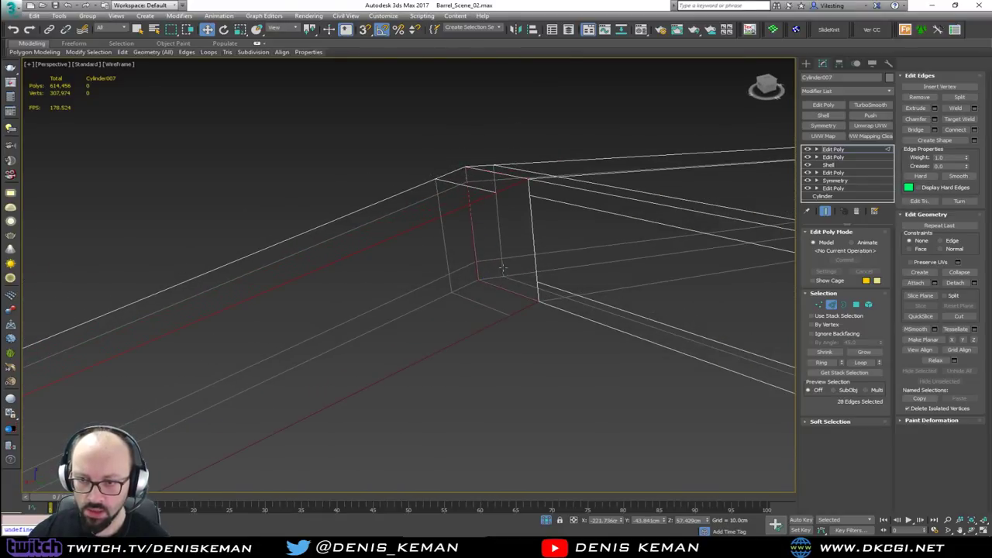
pyautogui.keyDown('alt'); pyautogui.moveTo(461, 290); pyautogui.dragTo(459, 290); pyautogui.keyUp('alt')
pyautogui.moveTo(461, 290); pyautogui.dragTo(471, 237, button='middle')
pyautogui.scroll(-5, 474, 242)
pyautogui.moveTo(490, 329); pyautogui.dragTo(497, 288, button='middle')
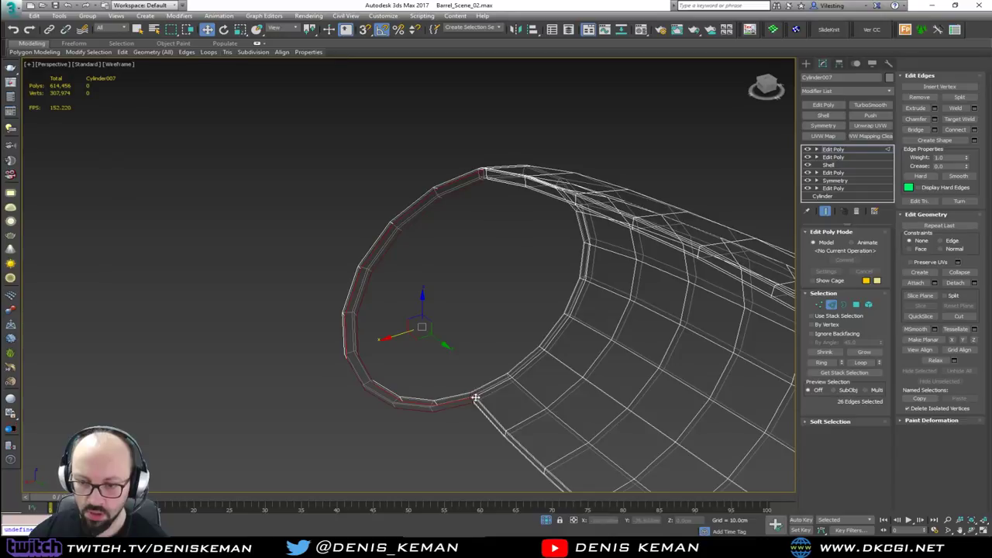
# - Deselect the short border edges at the half ring's lower joint with the body, leaving the long parallel edges selected
pyautogui.scroll(5, 472, 397)
pyautogui.scroll(3, 469, 398)
pyautogui.keyDown('alt'); pyautogui.moveTo(469, 398); pyautogui.dragTo(520, 280, button='middle'); pyautogui.keyUp('alt')
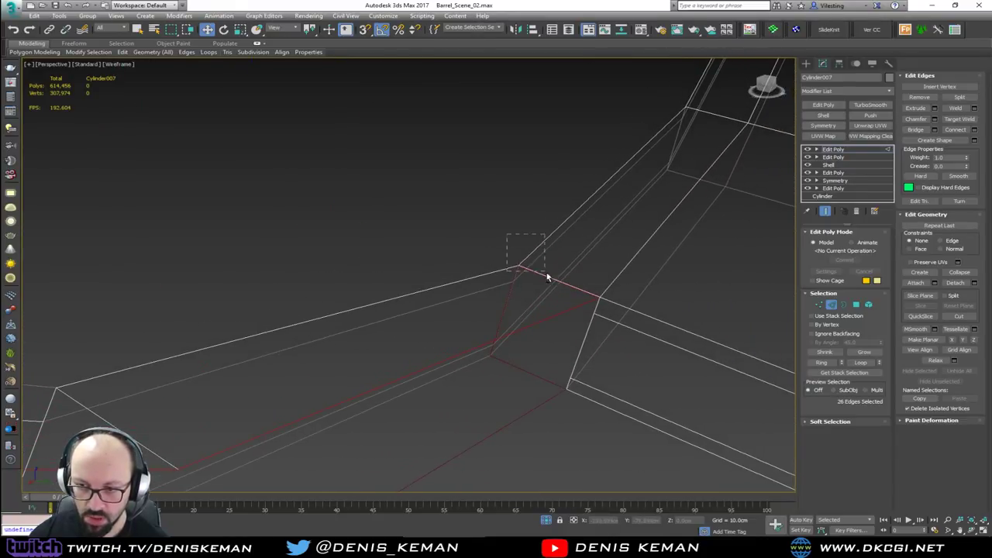
pyautogui.keyDown('alt'); pyautogui.moveTo(546, 276); pyautogui.dragTo(547, 277); pyautogui.keyUp('alt')
pyautogui.keyDown('alt'); pyautogui.moveTo(485, 356); pyautogui.dragTo(483, 354); pyautogui.keyUp('alt')
pyautogui.moveTo(508, 364); pyautogui.dragTo(479, 294, button='middle')
pyautogui.press('F3')
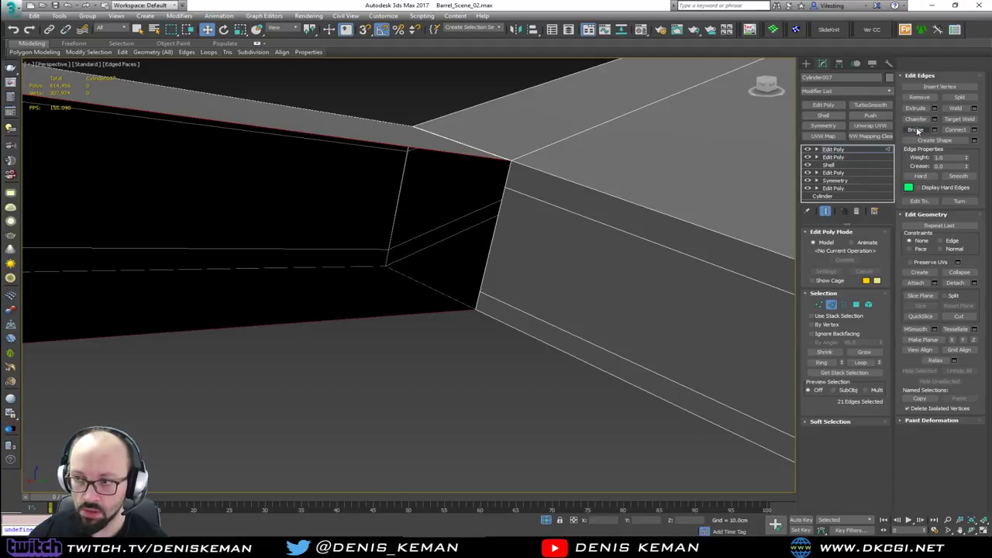
# - Undo the bridge across the open ring border and deselect the leftover short edge at the upper joint
pyautogui.keyDown('alt'); pyautogui.moveTo(519, 213); pyautogui.dragTo(509, 165, button='middle'); pyautogui.keyUp('alt')
pyautogui.hotkey('ctrl', 'z')
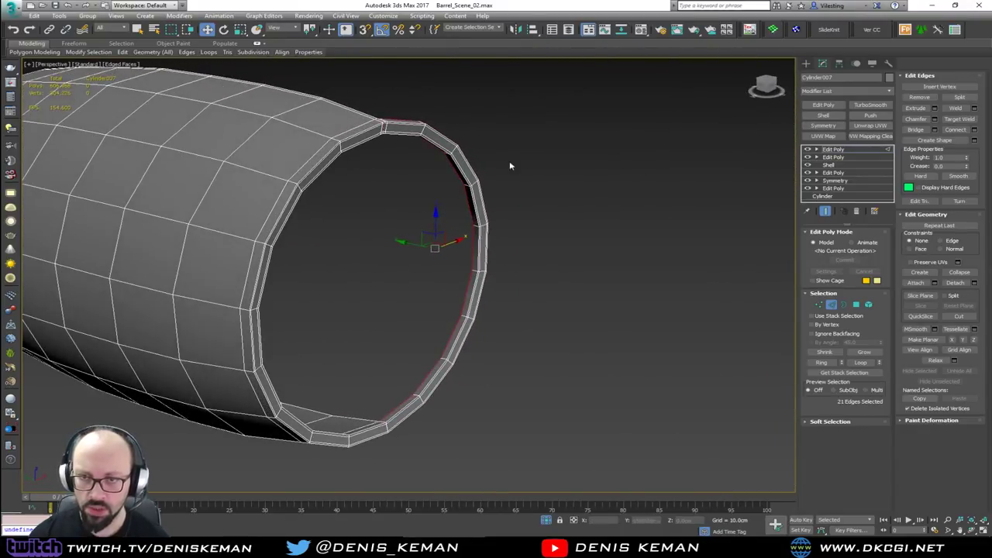
pyautogui.scroll(6, 383, 126)
pyautogui.press('F3')
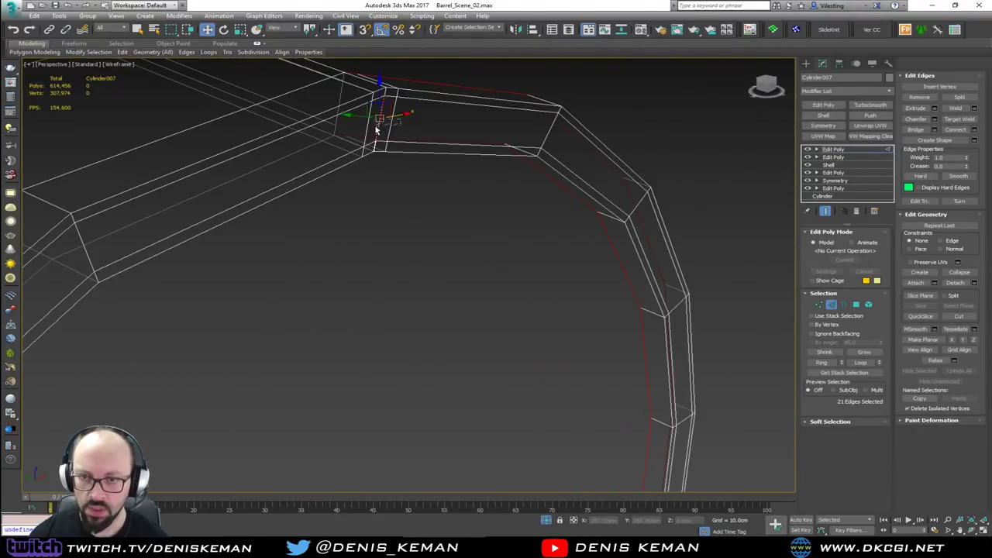
pyautogui.keyDown('alt'); pyautogui.click(377, 127); pyautogui.keyUp('alt')
# - Bridge the selected parallel border edges to close the open side of the half ring, and check the lower joint
pyautogui.keyDown('alt'); pyautogui.moveTo(410, 137); pyautogui.dragTo(369, 144, button='middle'); pyautogui.keyUp('alt')
pyautogui.keyDown('alt'); pyautogui.moveTo(418, 192); pyautogui.dragTo(468, 250, button='middle'); pyautogui.keyUp('alt')
pyautogui.scroll(10, 468, 251)
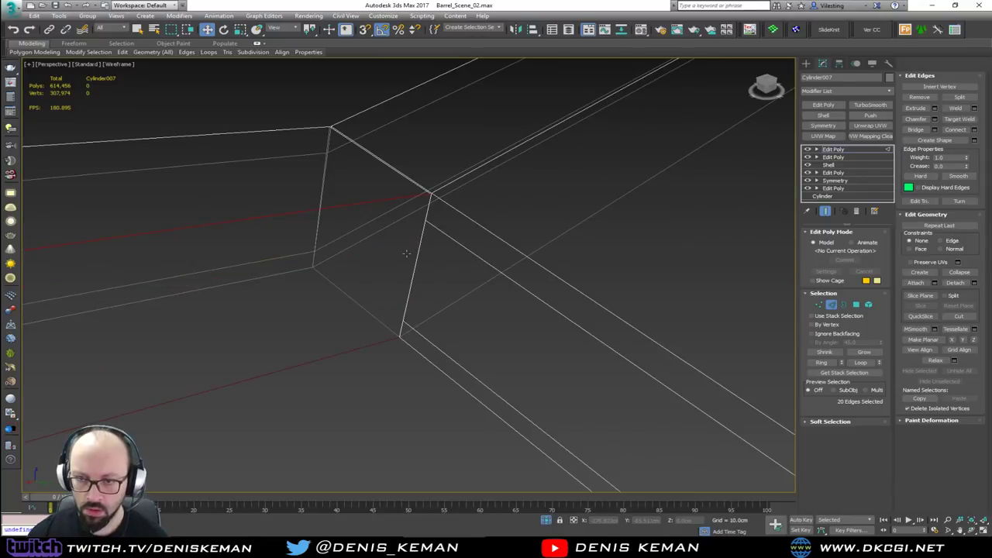
pyautogui.press('F3')
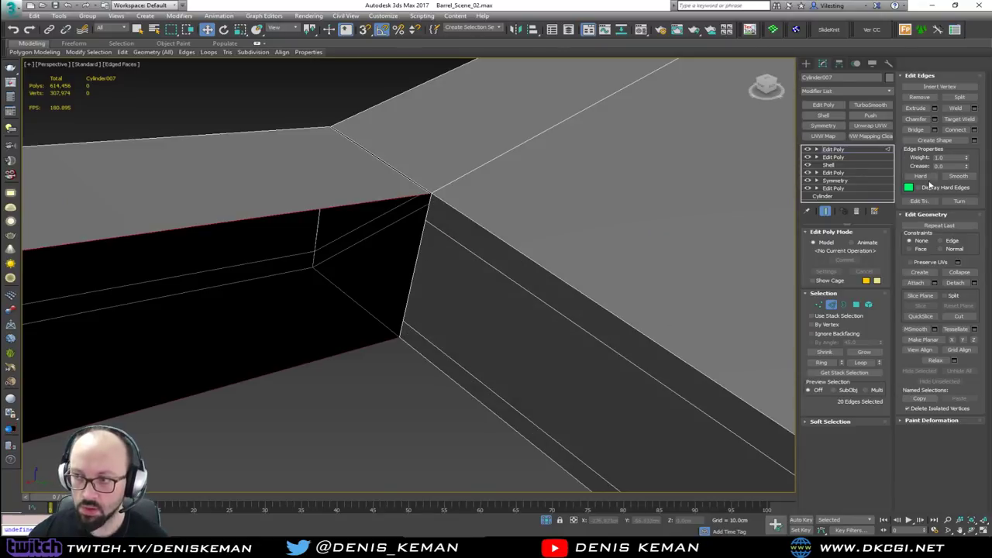
pyautogui.click(922, 130)
pyautogui.click(408, 231)
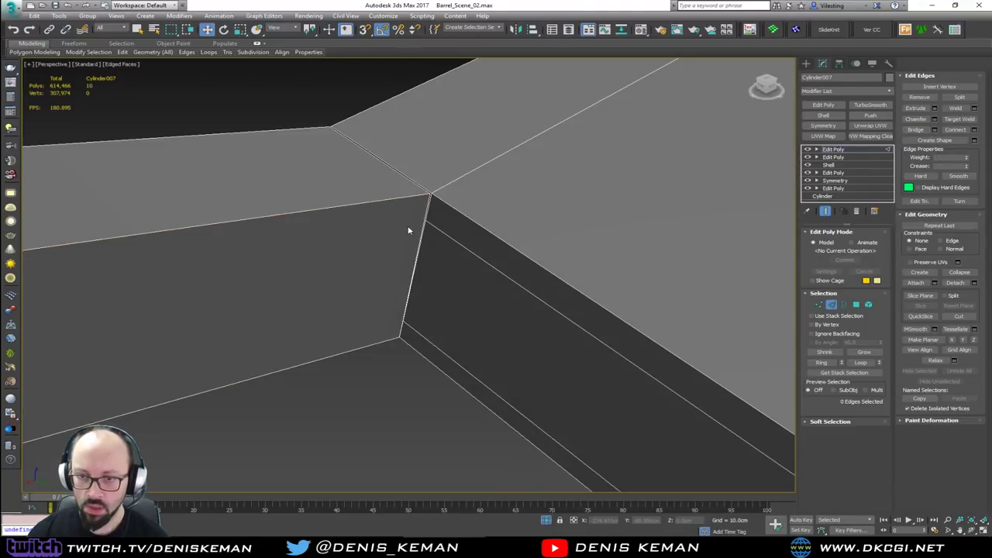
pyautogui.scroll(1, 409, 230)
pyautogui.hotkey('alt', '1')
pyautogui.scroll(-1, 427, 226)
pyautogui.scroll(-2, 426, 225)
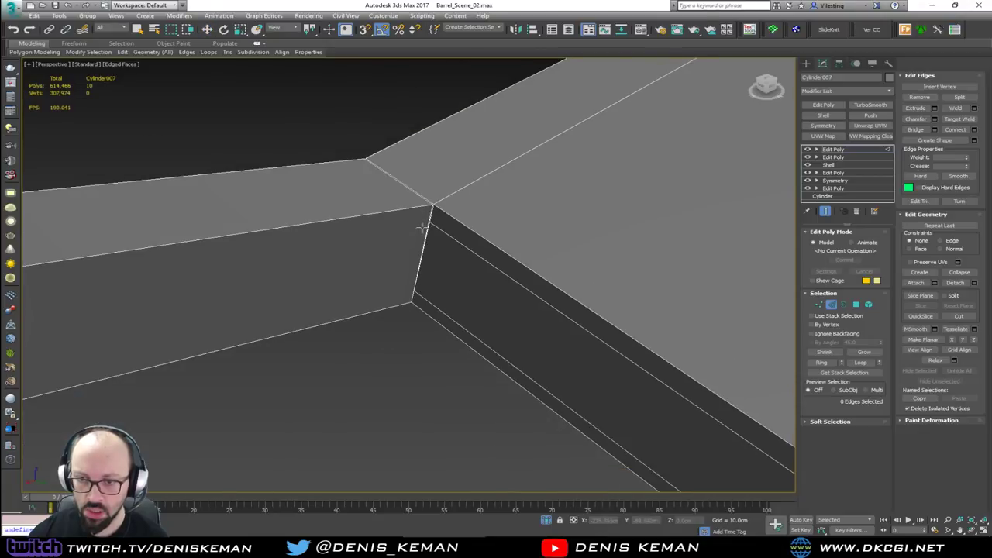
pyautogui.moveTo(262, 261); pyautogui.dragTo(333, 260, button='middle')
pyautogui.scroll(-2, 370, 255)
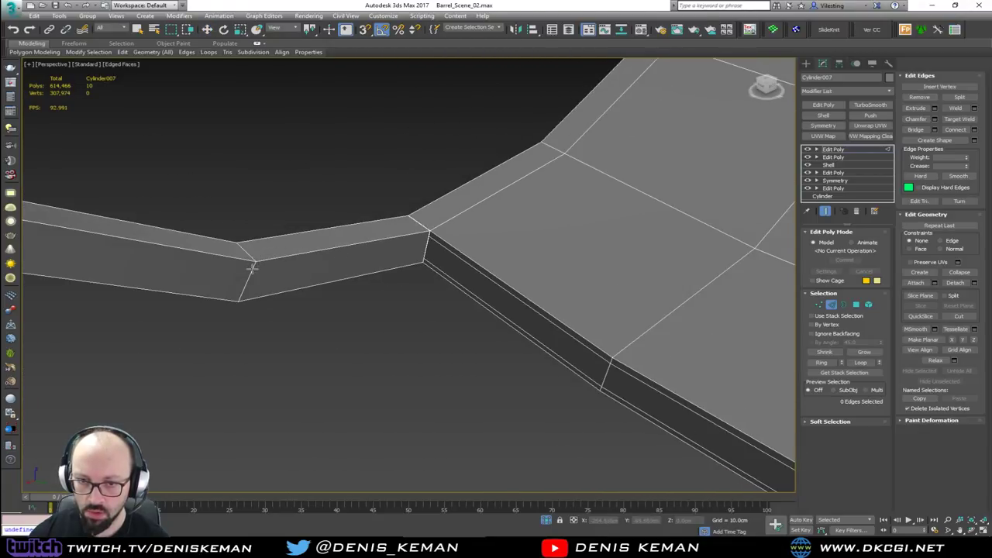
# - Select all cross edges along the bridged side of the half ring and connect them with 2 segments and a pinch of 68
pyautogui.press('w')
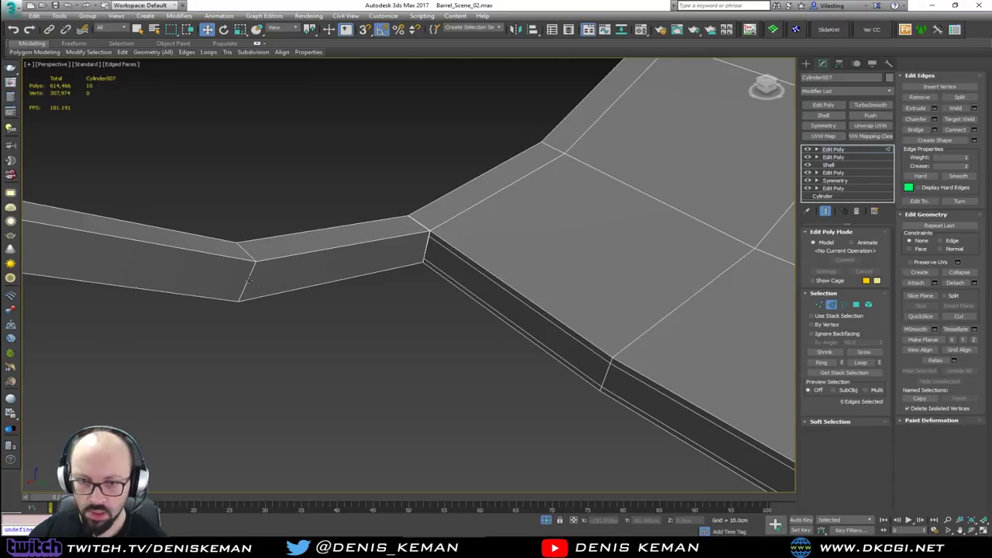
pyautogui.click(247, 281)
pyautogui.hotkey('alt', 'r')
pyautogui.moveTo(472, 181); pyautogui.dragTo(405, 332, button='middle')
pyautogui.scroll(-5, 427, 308)
pyautogui.scroll(7, 361, 193)
pyautogui.click(362, 193)
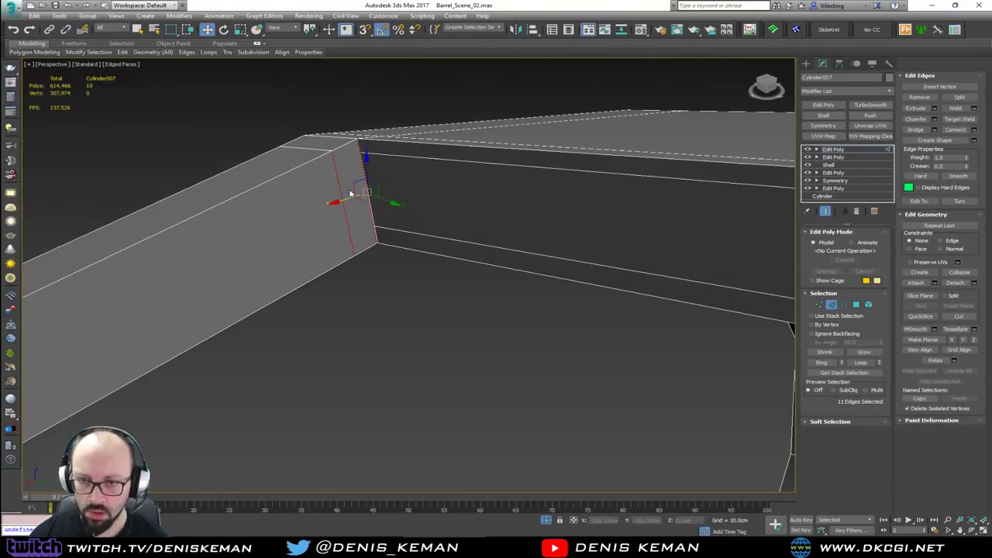
pyautogui.click(974, 129)
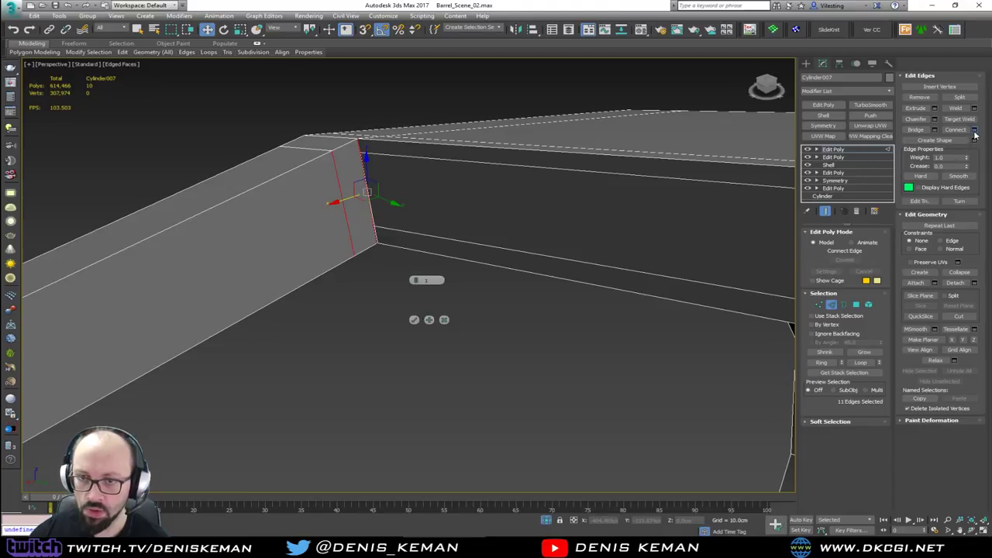
pyautogui.click(416, 278)
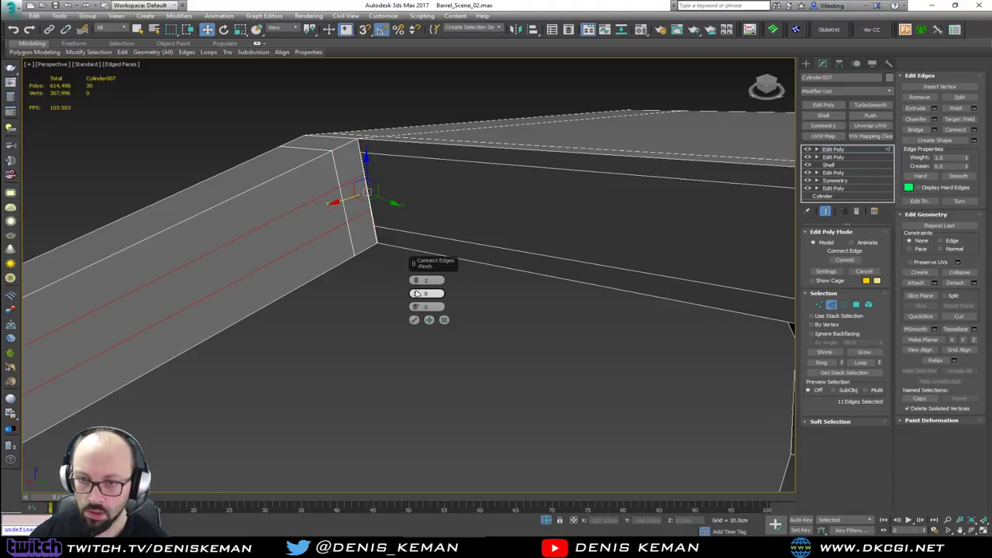
pyautogui.moveTo(415, 293); pyautogui.dragTo(412, 224)
pyautogui.moveTo(396, 160); pyautogui.dragTo(395, 166)
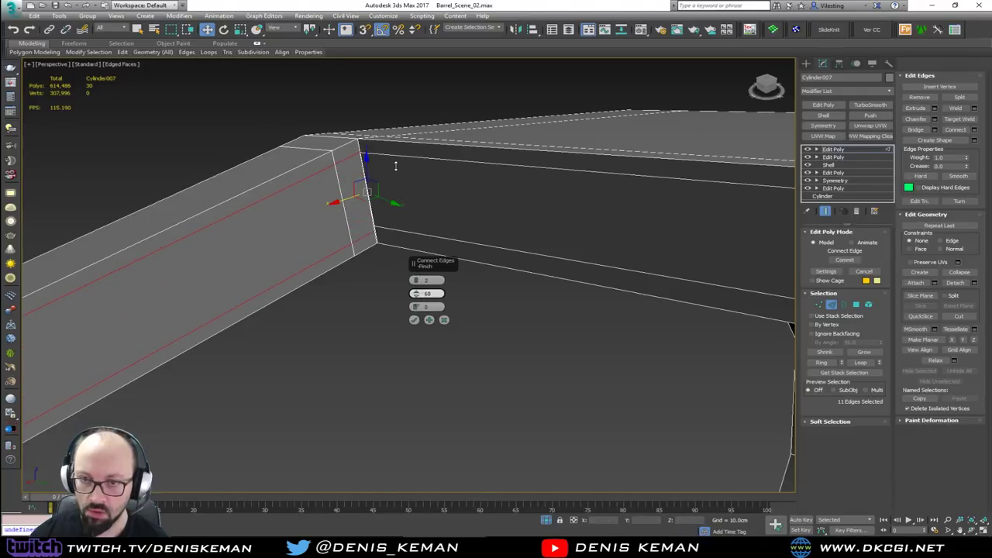
pyautogui.click(415, 320)
# - Accept the connected support loops on the half ring and inspect how they meet the half-barrel body at the joint
pyautogui.doubleClick(360, 239)
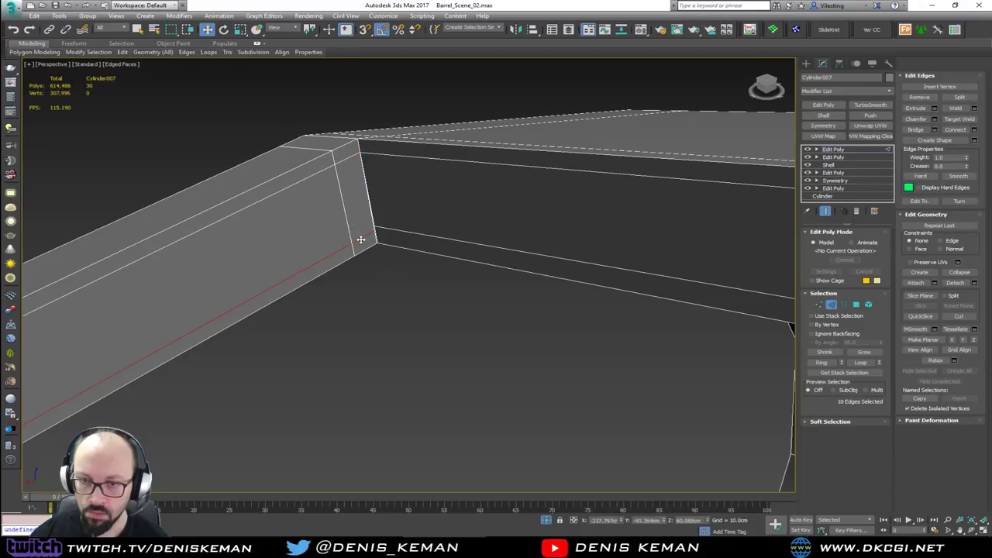
pyautogui.scroll(2, 366, 232)
pyautogui.scroll(2, 386, 224)
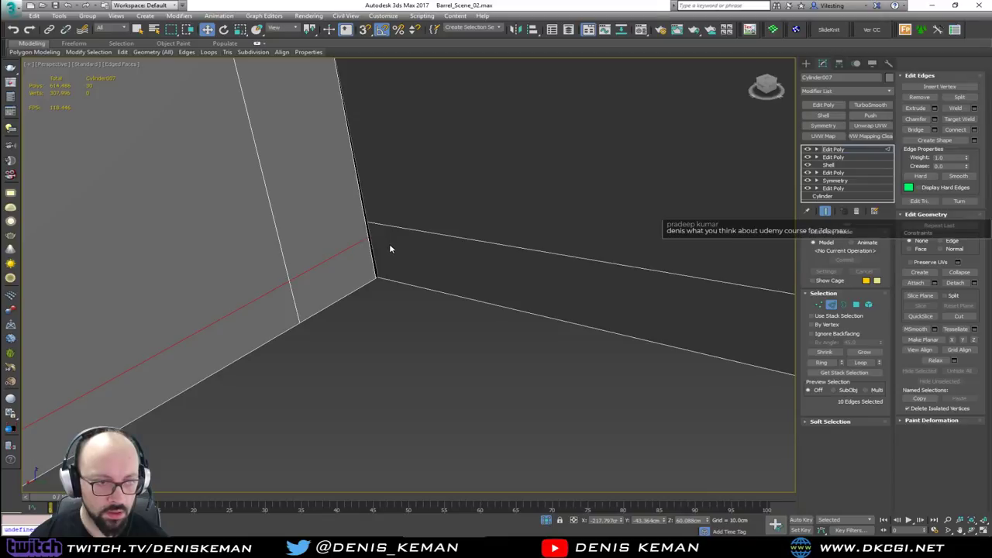
pyautogui.scroll(-5, 390, 246)
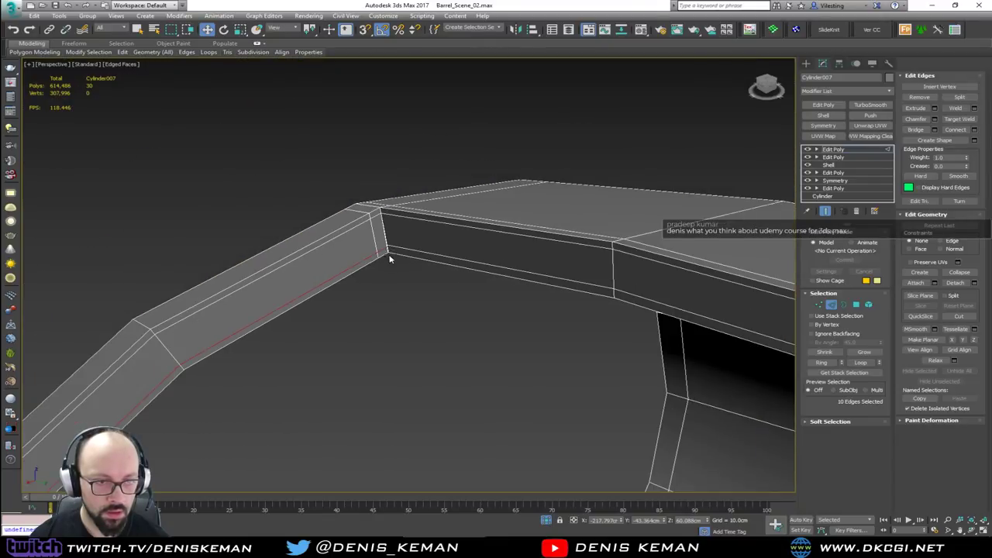
pyautogui.keyDown('alt'); pyautogui.moveTo(389, 259); pyautogui.dragTo(414, 213, button='middle'); pyautogui.keyUp('alt')
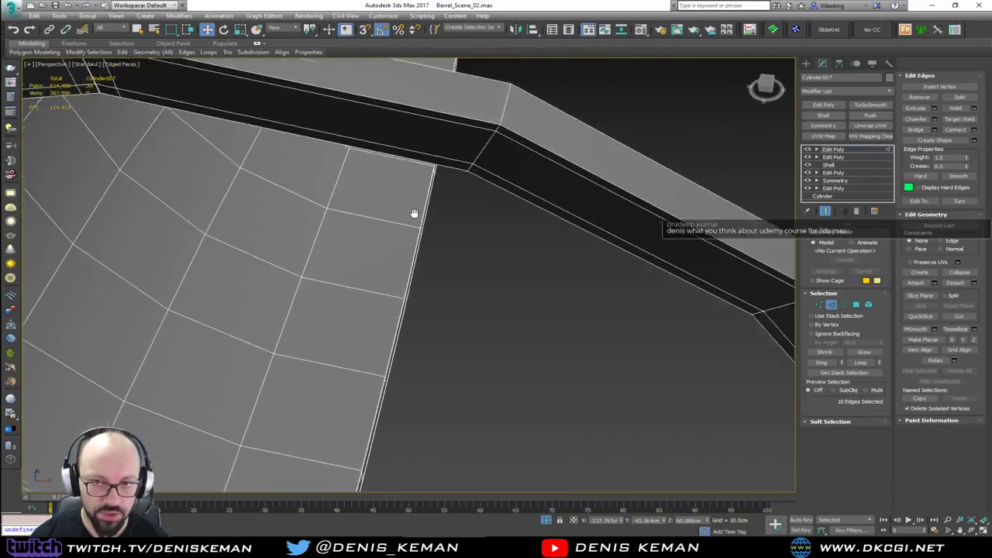
pyautogui.press('z')
pyautogui.click(558, 194)
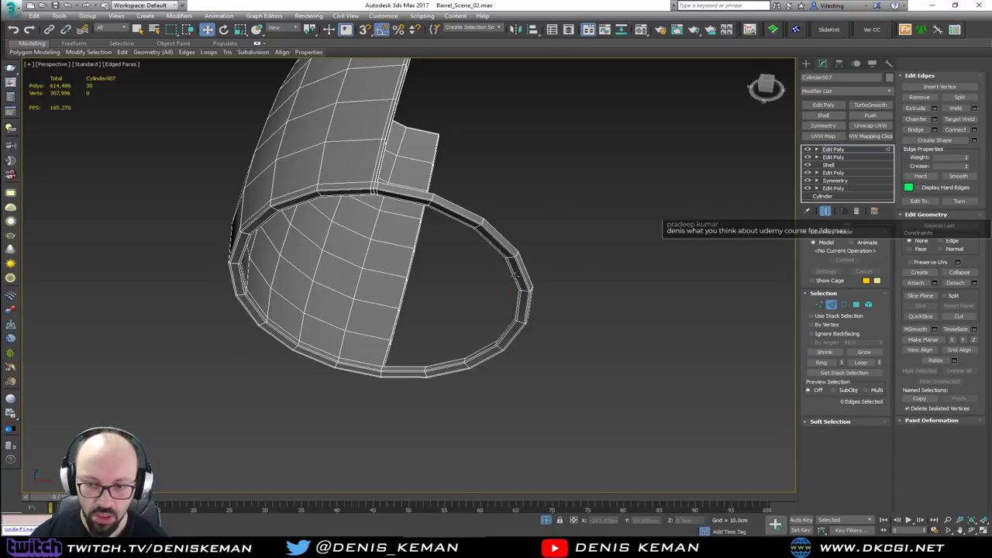
pyautogui.keyDown('alt'); pyautogui.moveTo(513, 276); pyautogui.dragTo(423, 277, button='middle'); pyautogui.keyUp('alt')
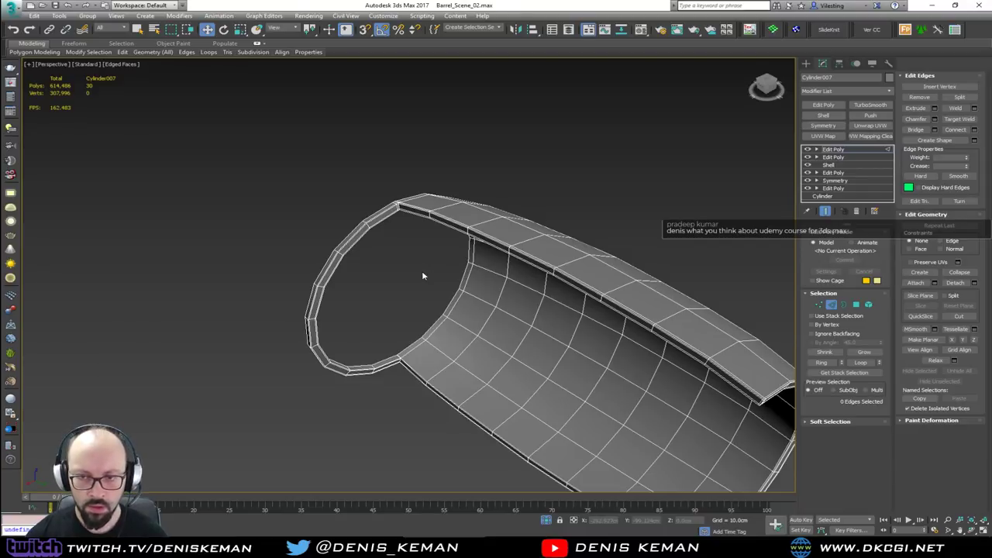
# - Select the vertices at the half ring's upper joint in wireframe and weld them with a threshold of 0.24 cm
pyautogui.scroll(8, 398, 202)
pyautogui.press('1')
pyautogui.press('1')
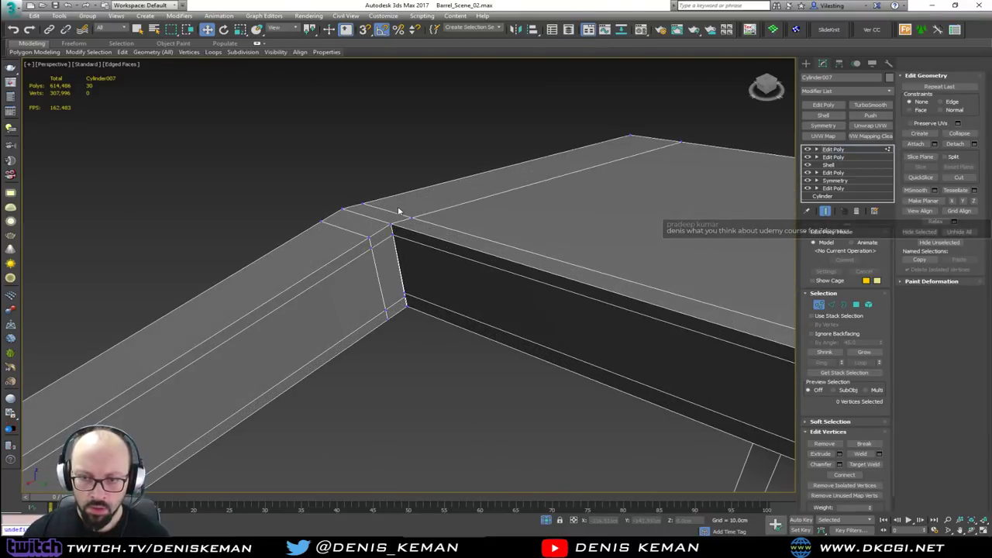
pyautogui.press('F3')
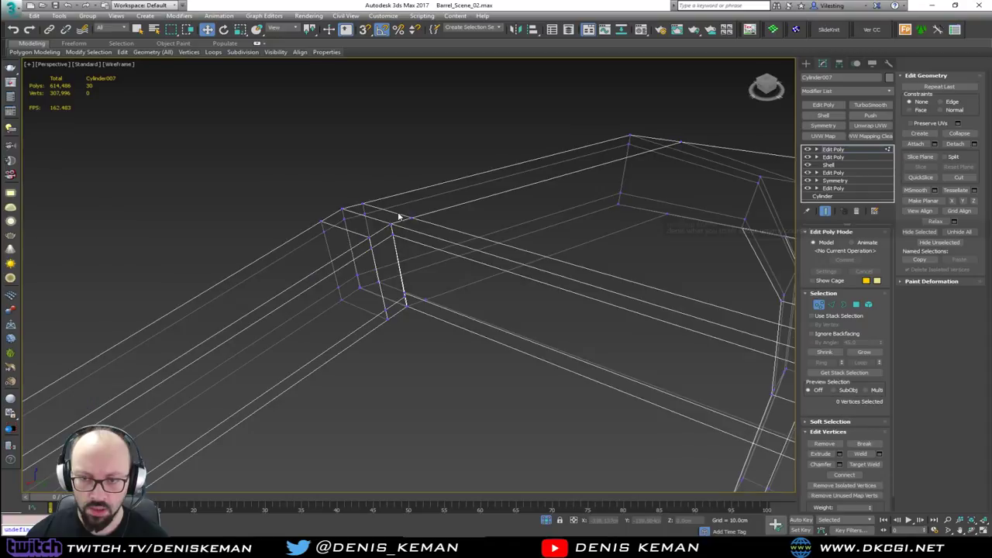
pyautogui.moveTo(457, 355); pyautogui.dragTo(491, 378)
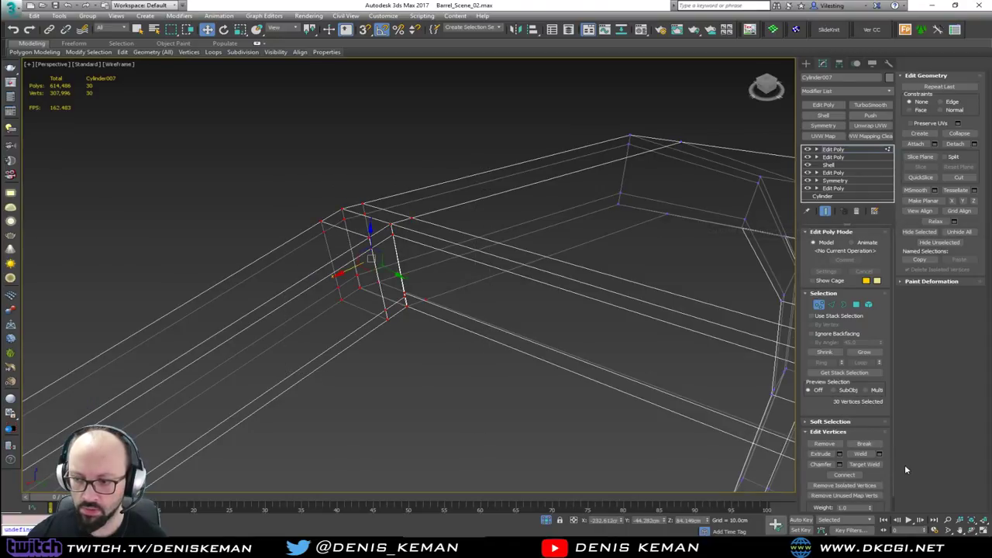
pyautogui.click(879, 453)
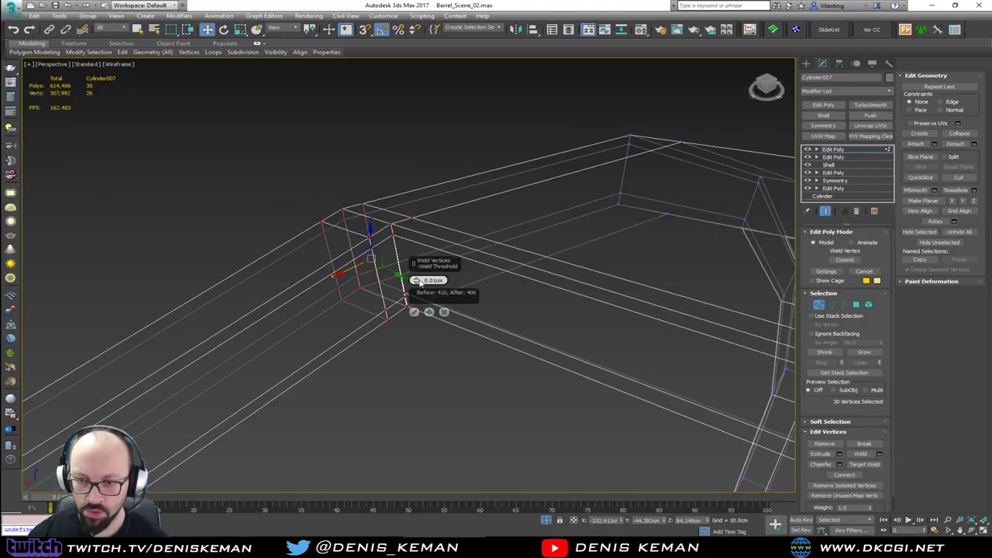
pyautogui.moveTo(417, 279); pyautogui.dragTo(417, 277)
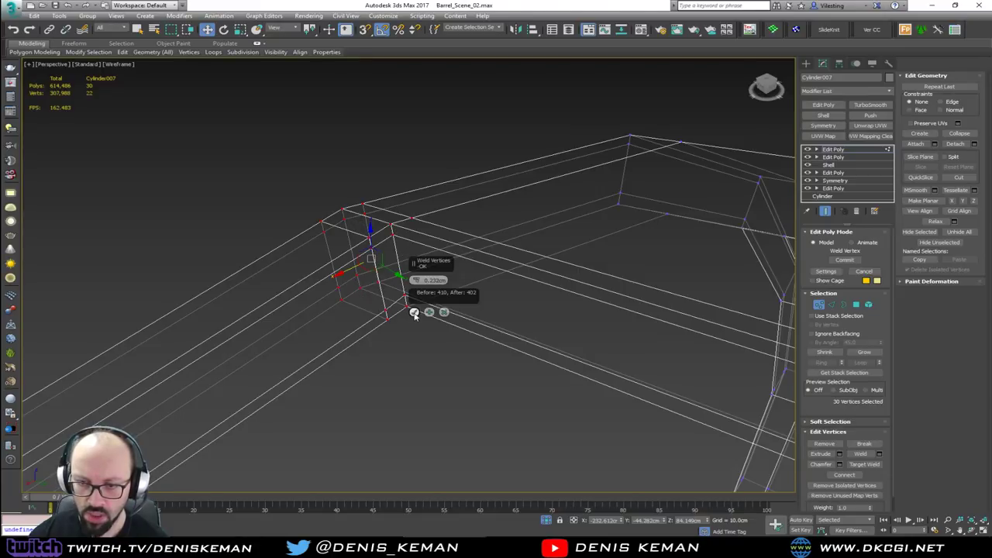
pyautogui.moveTo(430, 280); pyautogui.dragTo(469, 280)
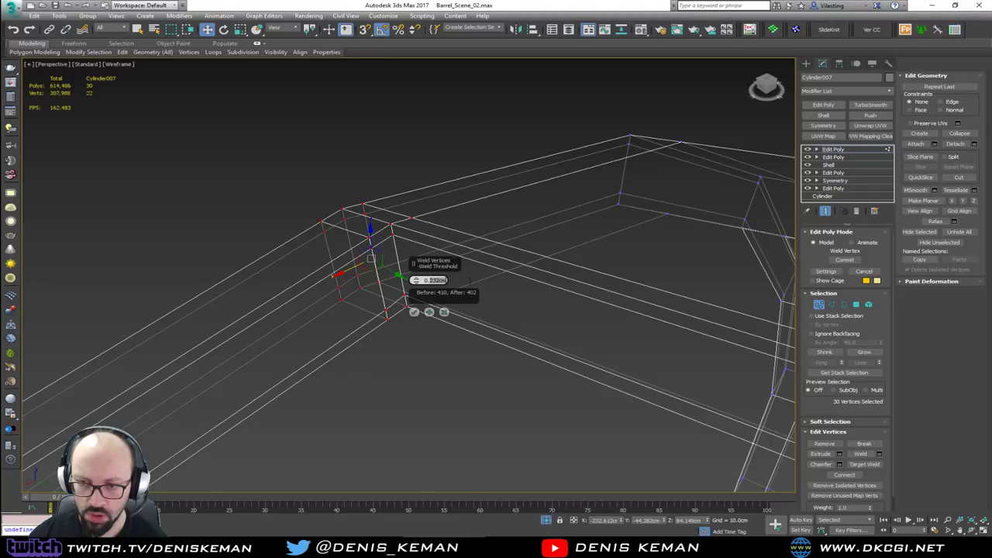
pyautogui.write('4')
pyautogui.press('Return')
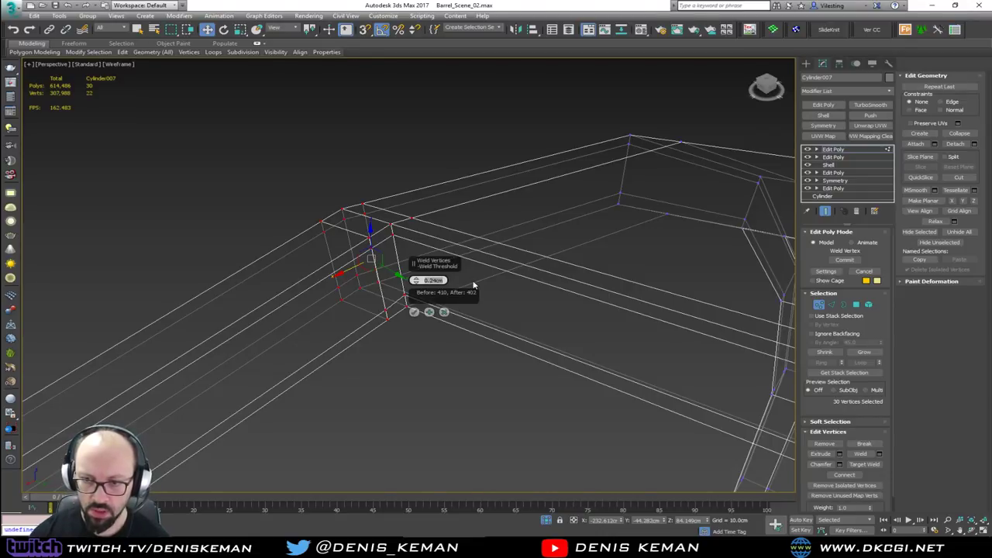
pyautogui.click(414, 311)
# - Select the vertices at the half ring's lower joint with the body and weld them with the same threshold
pyautogui.scroll(-8, 420, 328)
pyautogui.scroll(10, 427, 348)
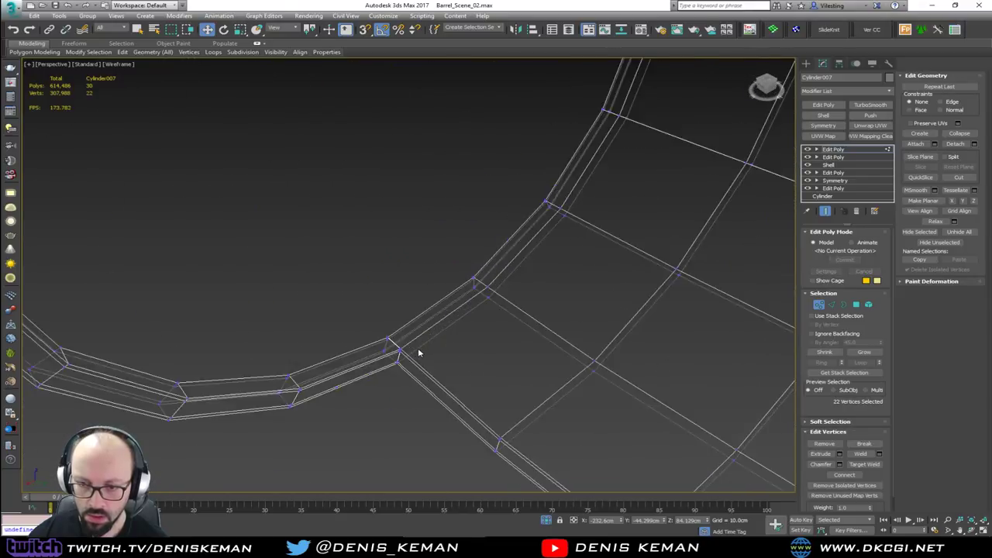
pyautogui.scroll(2, 418, 351)
pyautogui.moveTo(416, 307); pyautogui.dragTo(356, 402)
pyautogui.scroll(6, 366, 358)
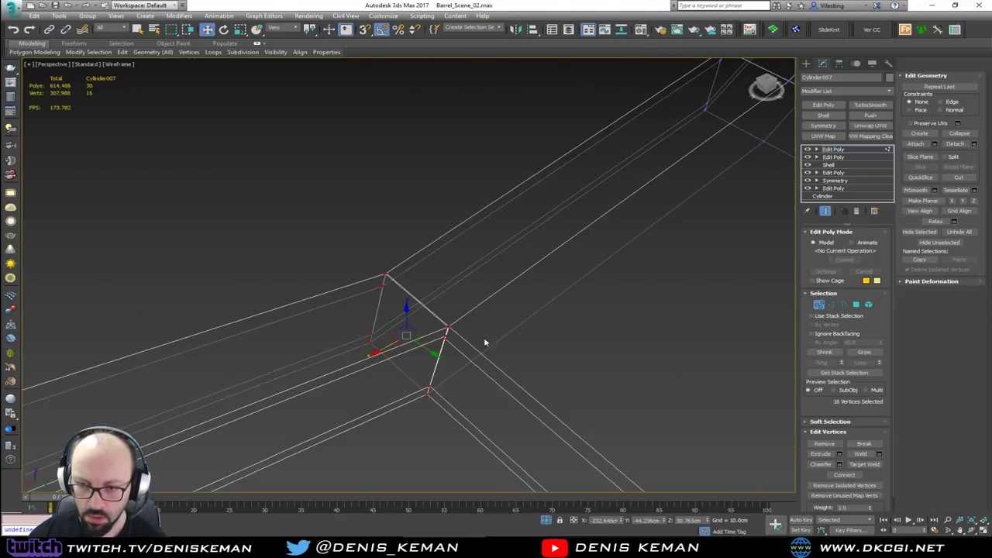
pyautogui.scroll(2, 447, 345)
pyautogui.click(878, 454)
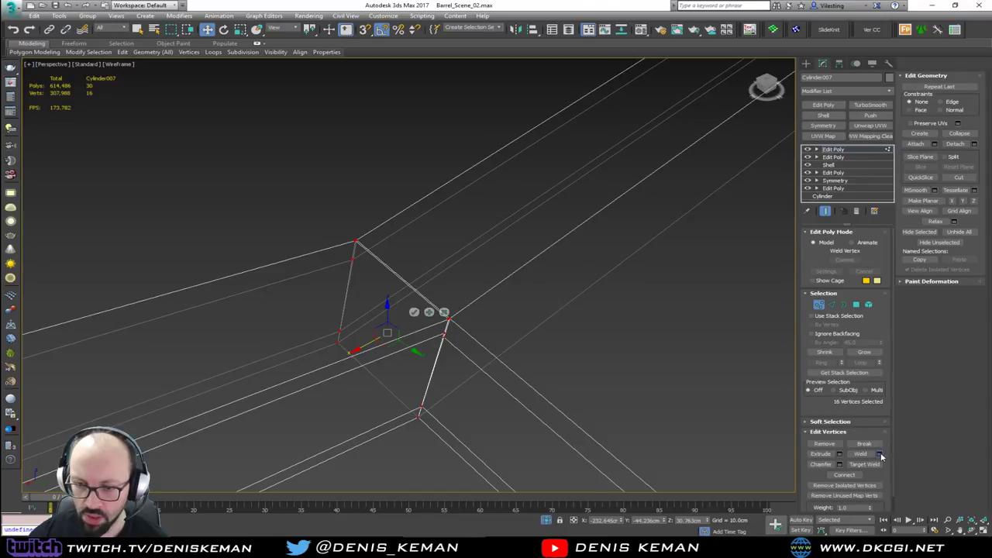
pyautogui.click(414, 311)
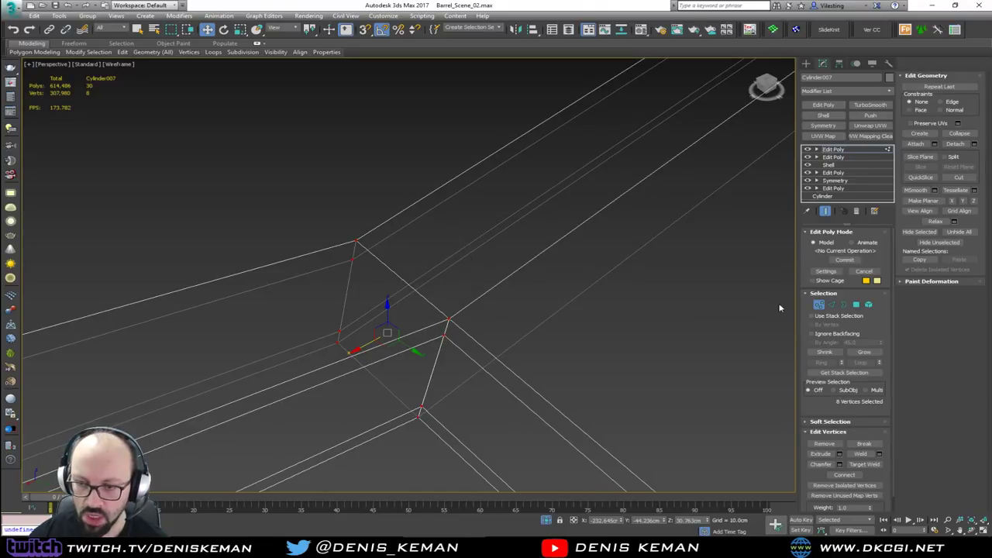
# - Return to the shaded view and insert a SwiftLoop edge loop on the body, parallel to its ring-side end
pyautogui.click(818, 304)
pyautogui.press('F3')
pyautogui.scroll(-5, 427, 313)
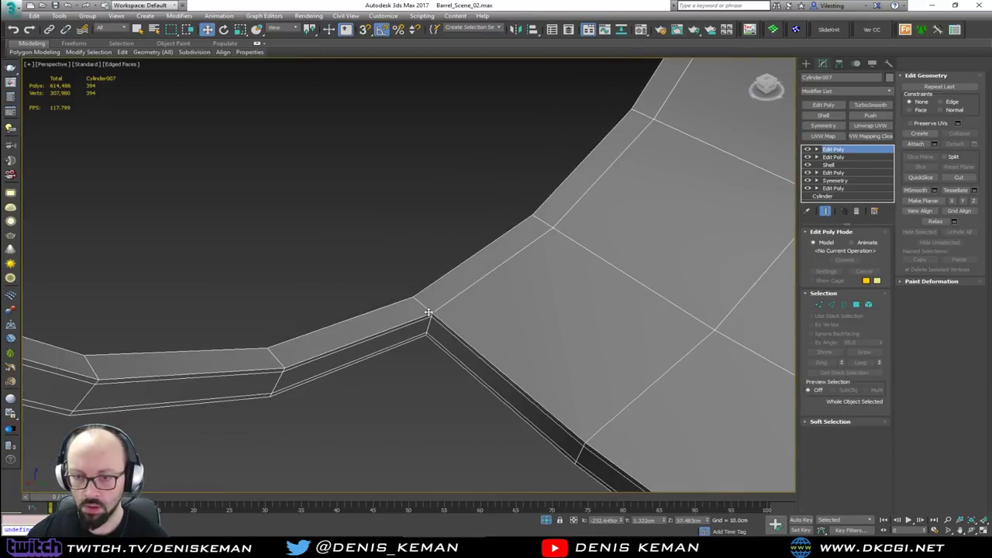
pyautogui.scroll(2, 437, 323)
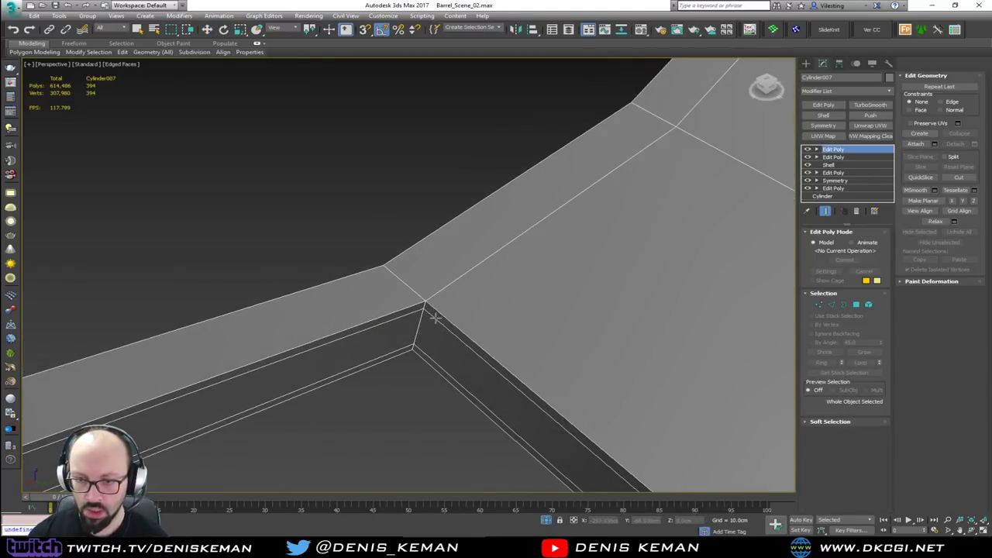
pyautogui.scroll(-3, 434, 318)
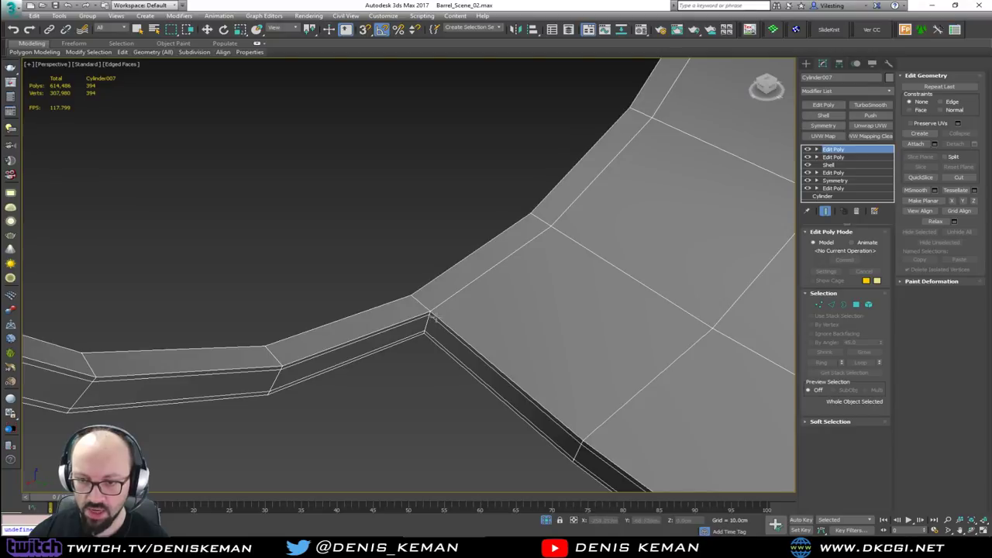
pyautogui.scroll(-4, 434, 318)
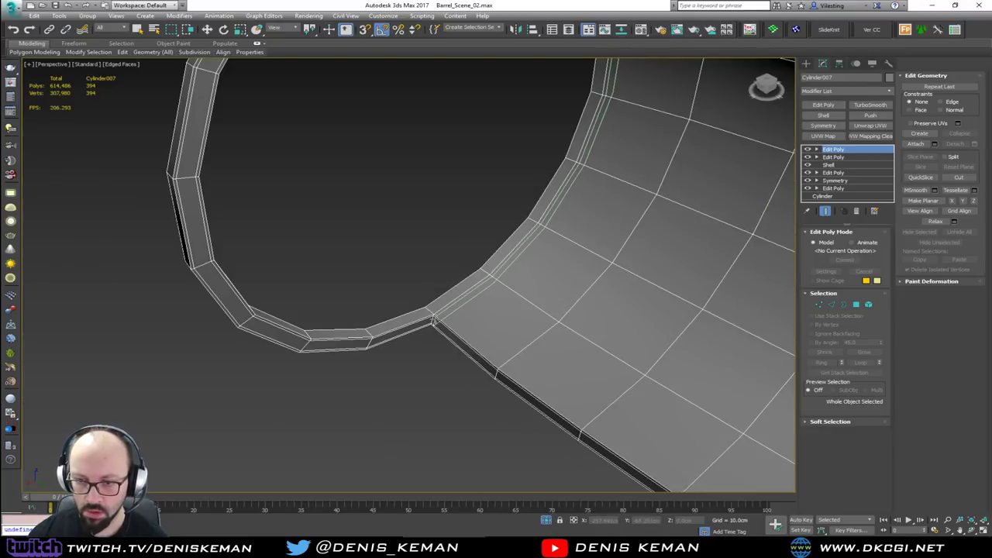
pyautogui.click(434, 319)
pyautogui.rightClick(449, 340)
pyautogui.click(833, 305)
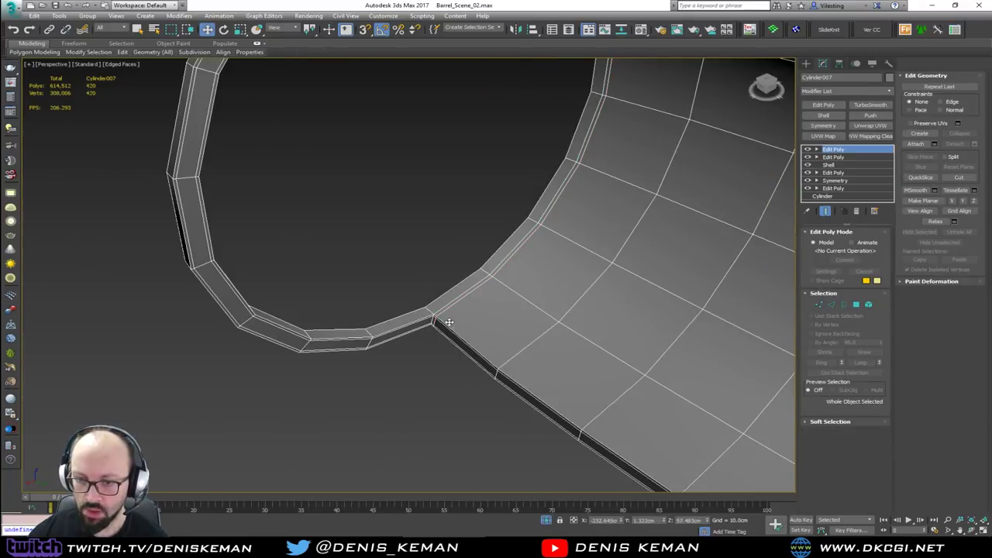
# - Insert two SwiftLoop support loops around the ring's outer face, one close to each of its long edges
pyautogui.keyDown('alt'); pyautogui.moveTo(673, 407); pyautogui.dragTo(531, 389, button='middle'); pyautogui.keyUp('alt')
pyautogui.scroll(4, 515, 386)
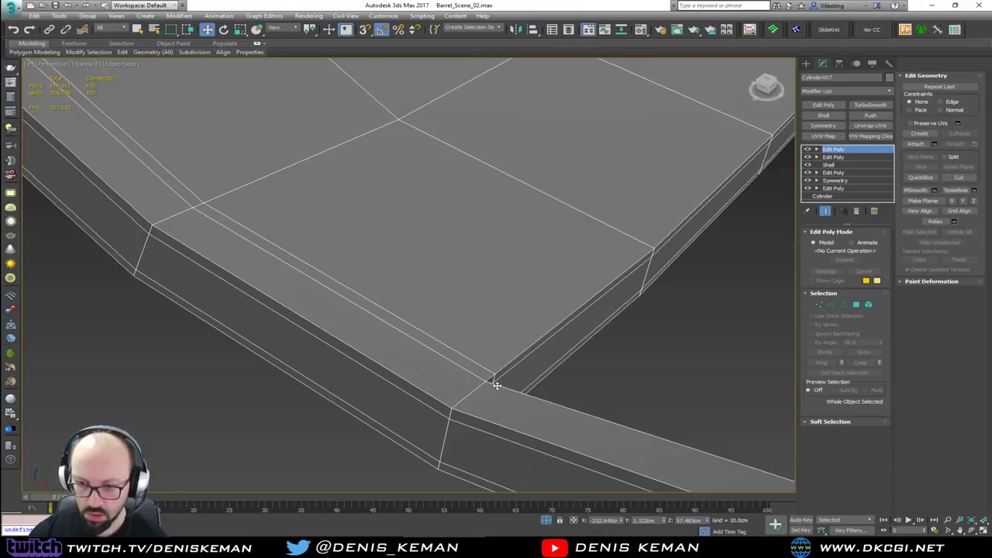
pyautogui.scroll(-3, 464, 379)
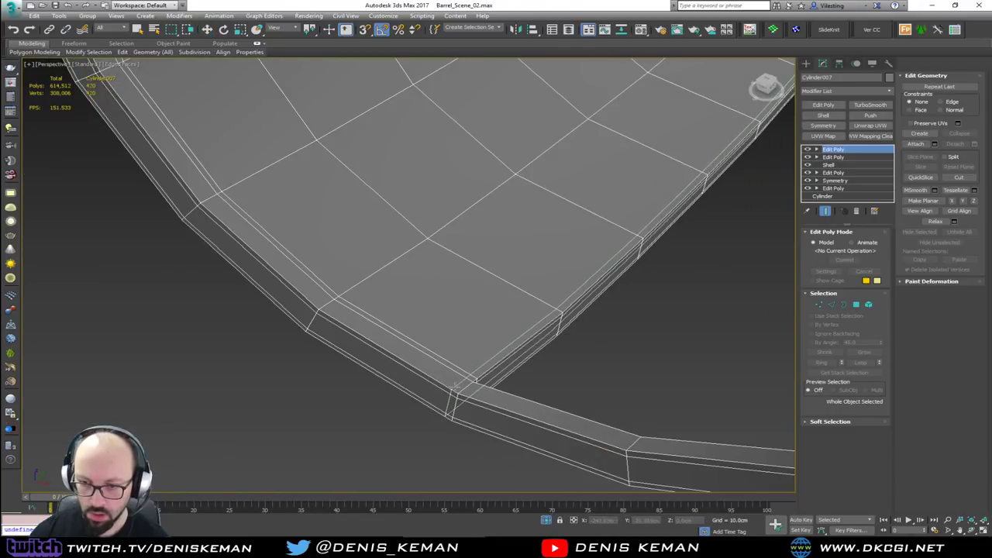
pyautogui.scroll(2, 457, 386)
pyautogui.press('2')
pyautogui.doubleClick(463, 386)
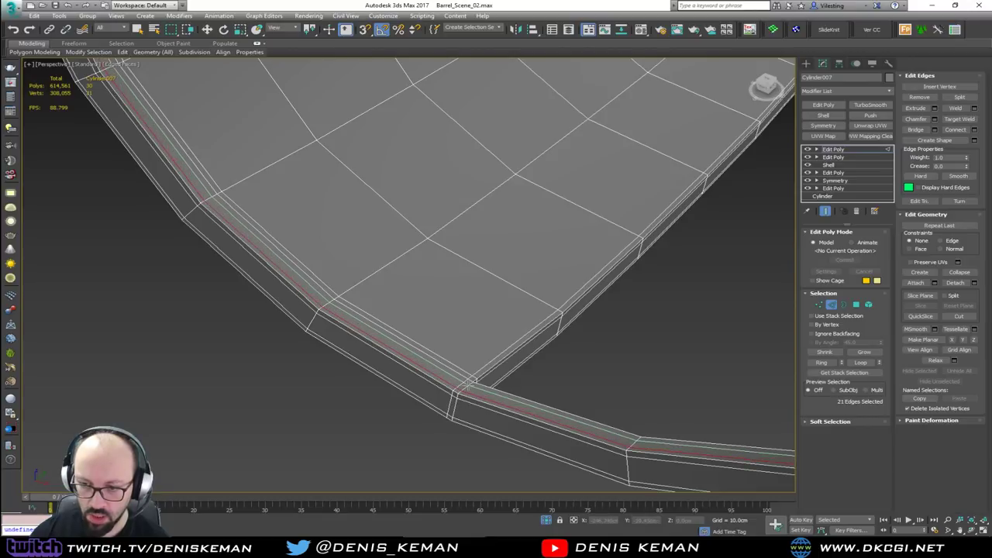
pyautogui.click(469, 383)
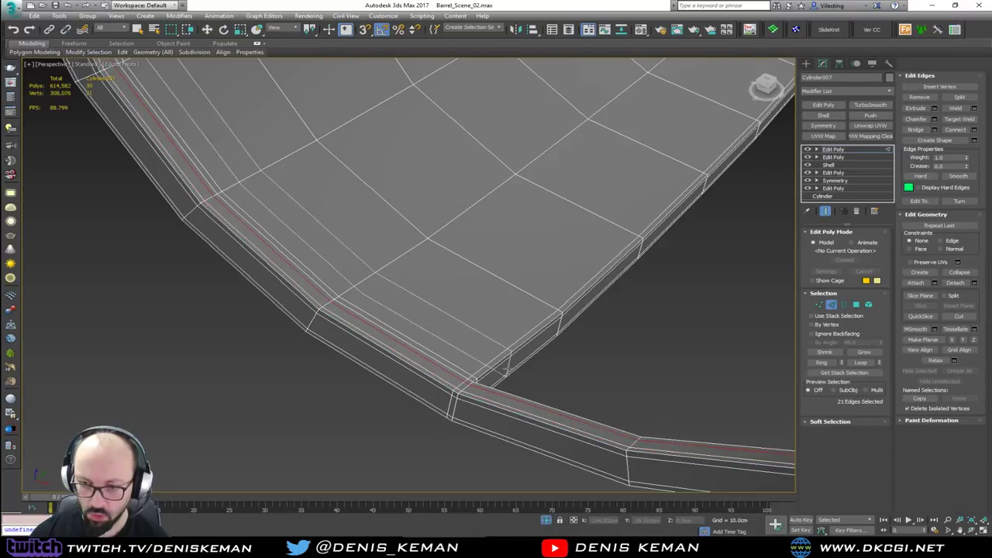
pyautogui.rightClick(510, 372)
# - Insert a SwiftLoop support loop across the ring's cross-section just past its lower joint with the body
pyautogui.hotkey('alt', 's')
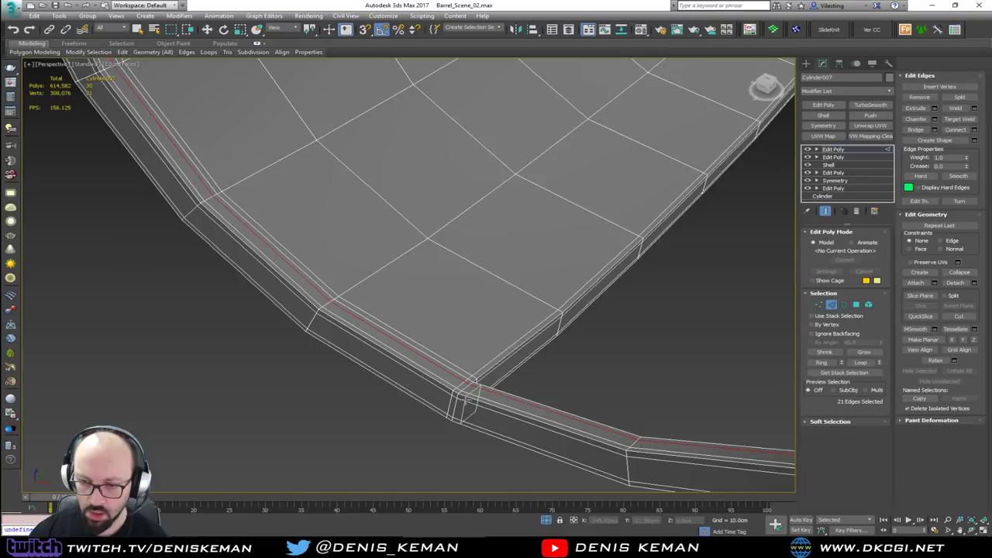
pyautogui.click(469, 403)
pyautogui.rightClick(585, 372)
pyautogui.click(586, 373)
pyautogui.scroll(-7, 545, 276)
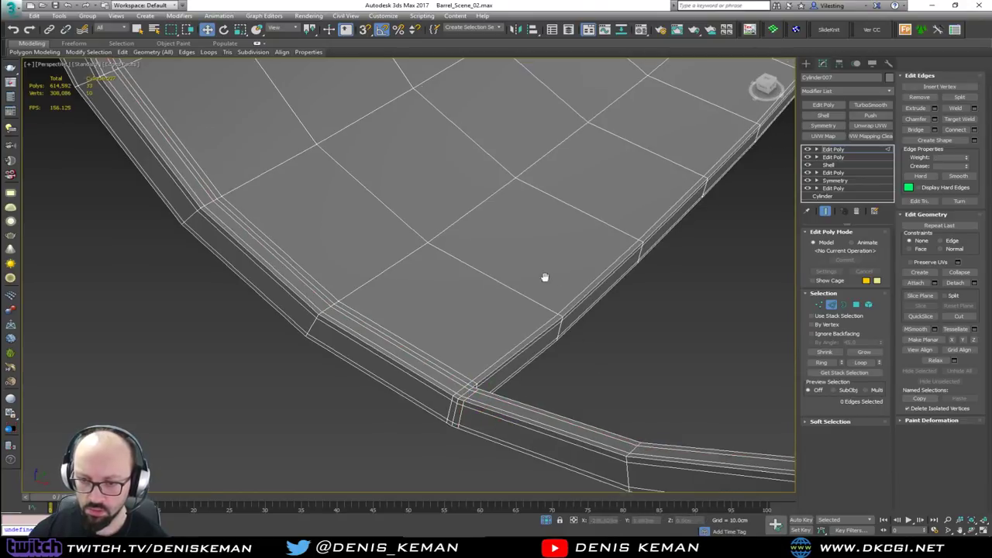
pyautogui.keyDown('alt'); pyautogui.moveTo(560, 245); pyautogui.dragTo(570, 246, button='middle'); pyautogui.keyUp('alt')
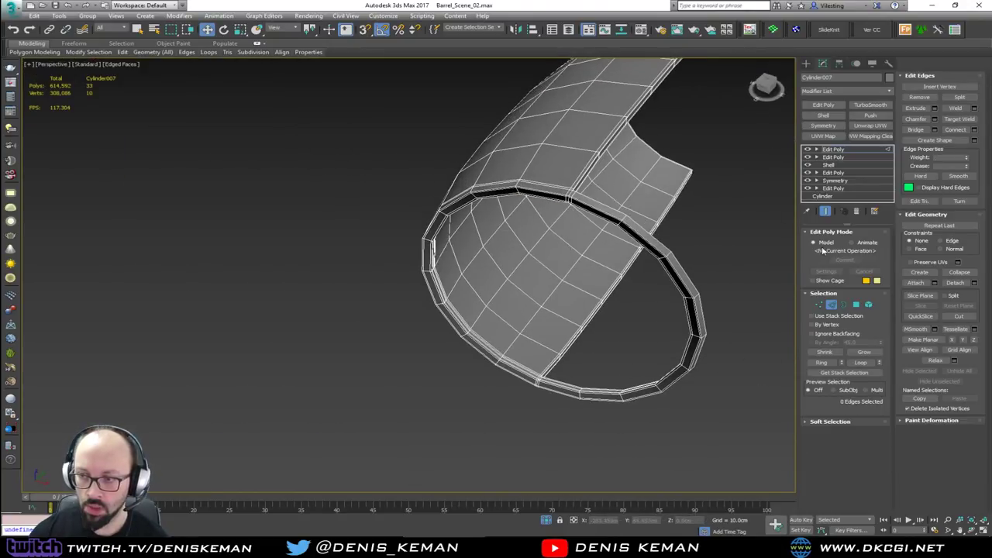
# - Preview the half barrel with TurboSmooth, checking the joints with edges hidden and shown, and remove the modifier
pyautogui.click(831, 304)
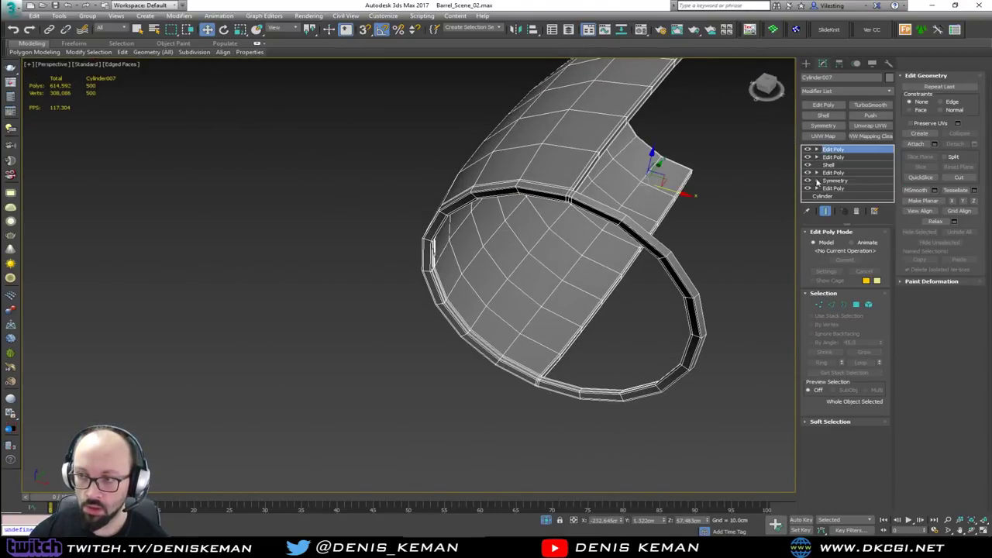
pyautogui.click(881, 105)
pyautogui.click(753, 222)
pyautogui.press('F4')
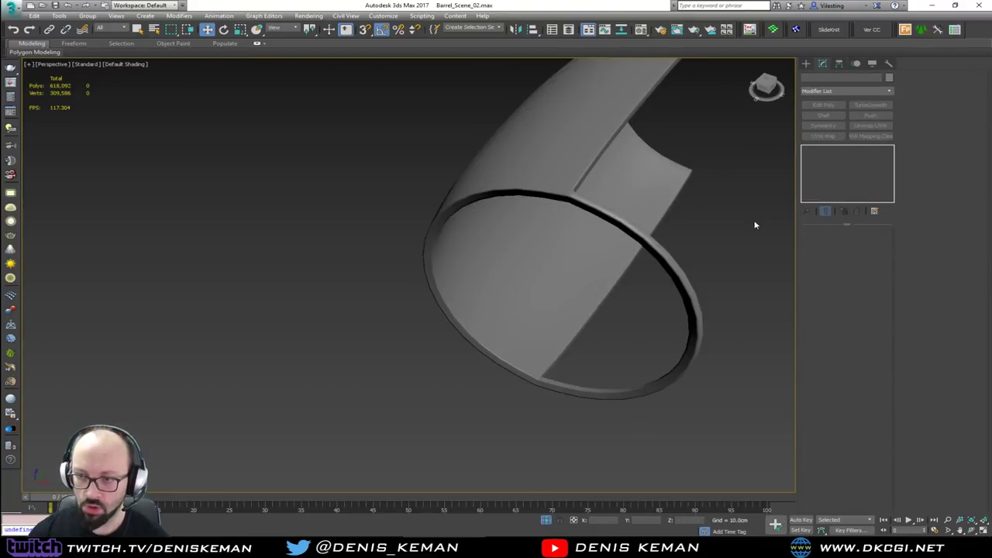
pyautogui.keyDown('alt'); pyautogui.moveTo(716, 219); pyautogui.dragTo(473, 233, button='middle'); pyautogui.keyUp('alt')
pyautogui.click(473, 233)
pyautogui.press('F4')
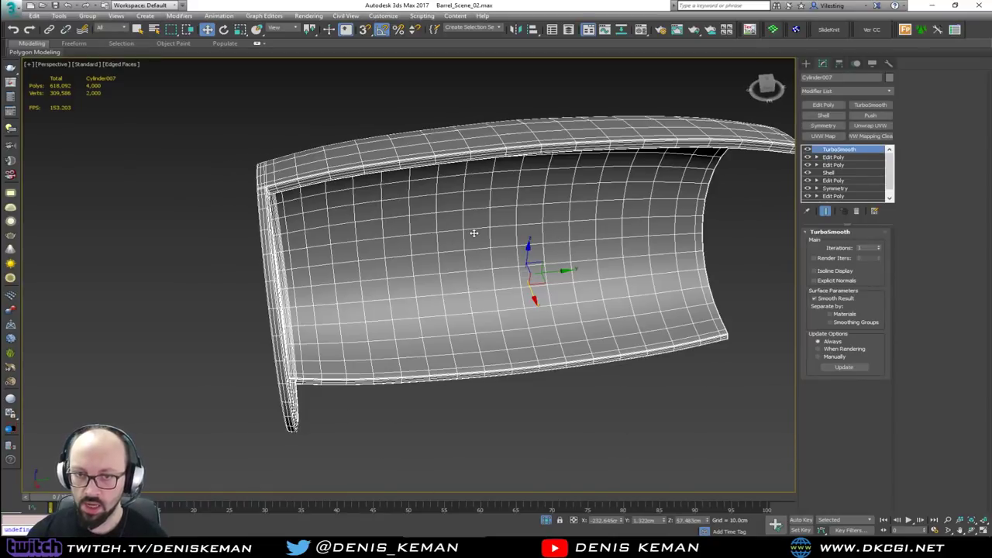
pyautogui.click(856, 211)
# - Mirror the end ring to the half barrel's other end with a Symmetry modifier on the flipped Z axis
pyautogui.moveTo(593, 225); pyautogui.dragTo(525, 218, button='middle')
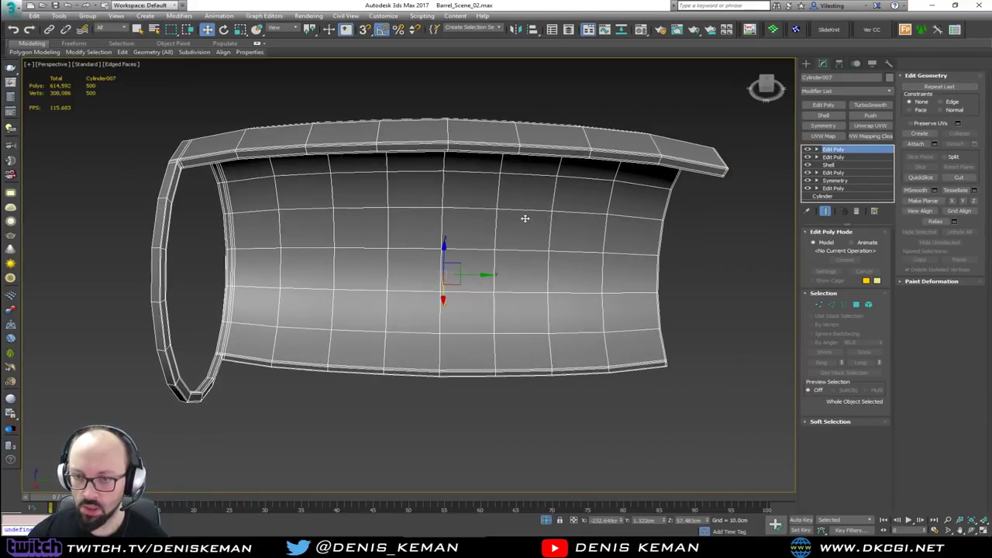
pyautogui.click(821, 126)
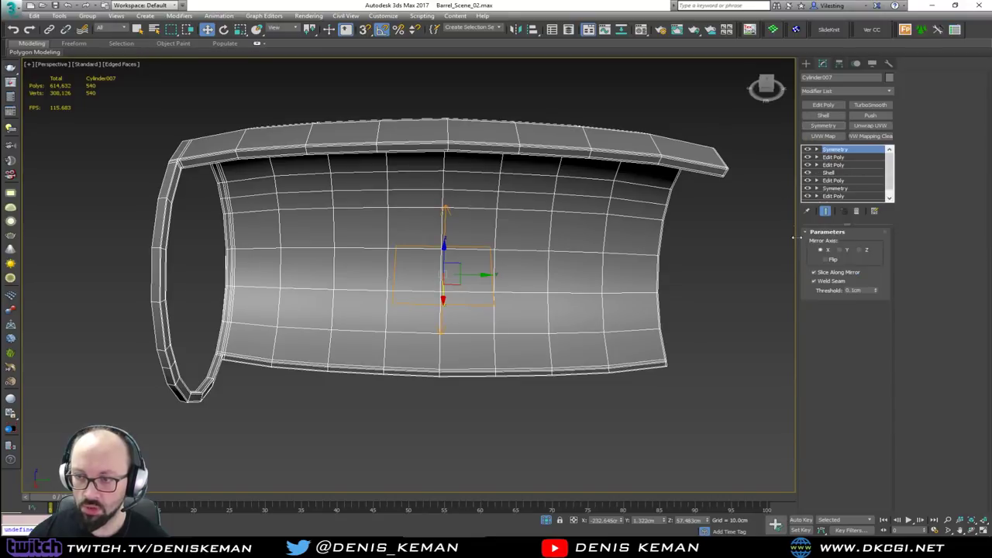
pyautogui.click(843, 250)
pyautogui.click(865, 249)
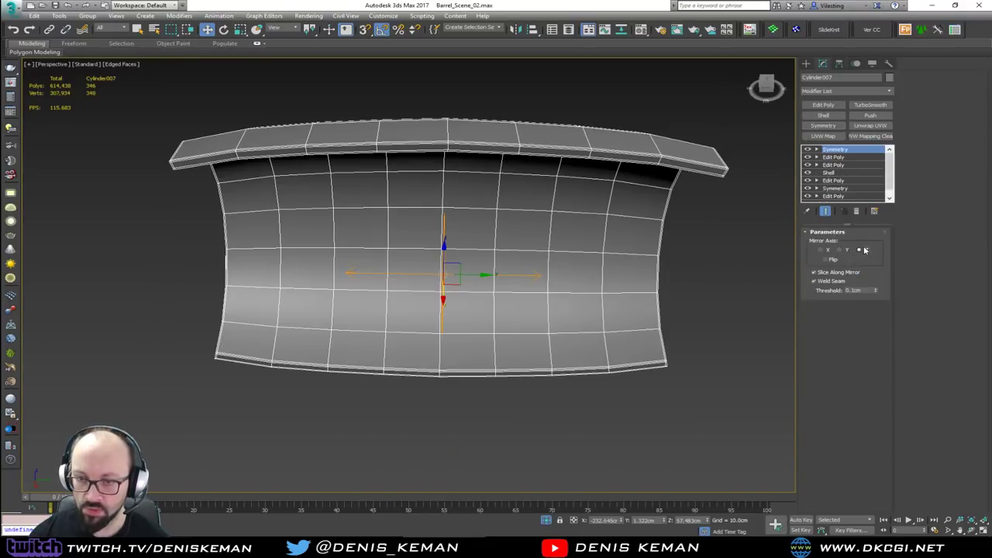
pyautogui.click(825, 260)
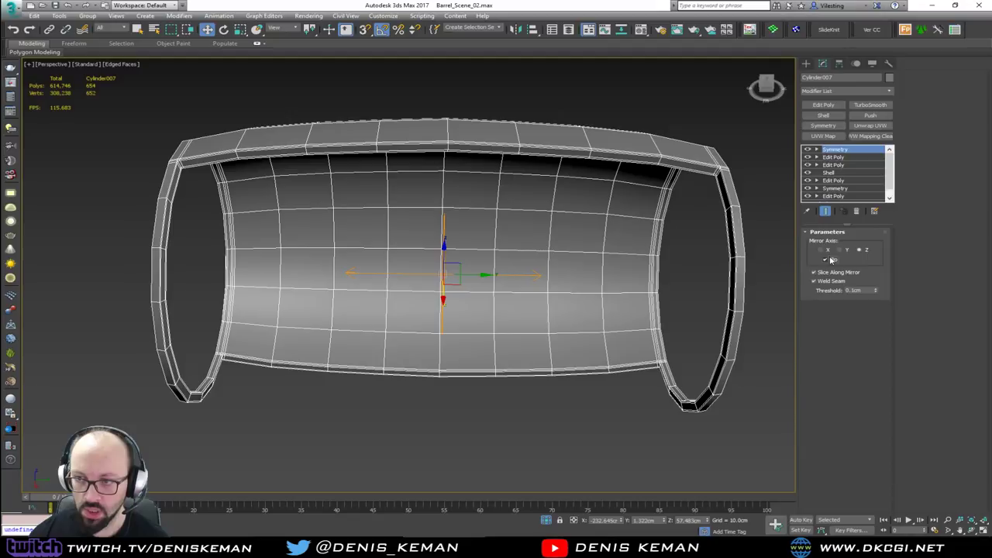
# - Smooth the double-ringed barrel with a TurboSmooth modifier at one iteration and show it without edges
pyautogui.click(870, 105)
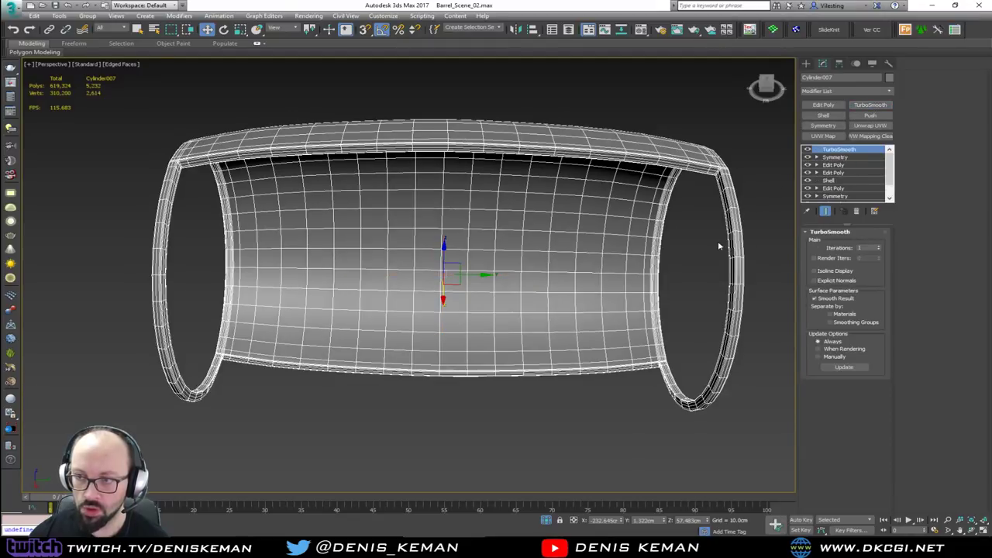
pyautogui.click(718, 242)
pyautogui.press('F4')
pyautogui.keyDown('alt'); pyautogui.moveTo(664, 271); pyautogui.dragTo(620, 224, button='middle'); pyautogui.keyUp('alt')
# - End isolation to bring back the end discs and compare the barrel with the Wine_Barrel reference photo
pyautogui.rightClick(616, 224)
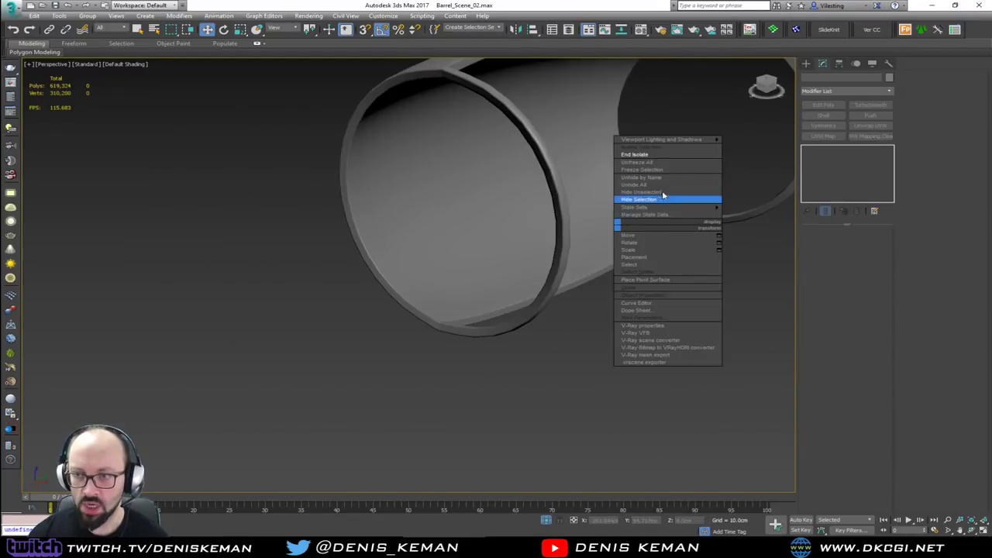
pyautogui.click(668, 158)
pyautogui.keyDown('alt'); pyautogui.moveTo(668, 159); pyautogui.dragTo(680, 194, button='middle'); pyautogui.keyUp('alt')
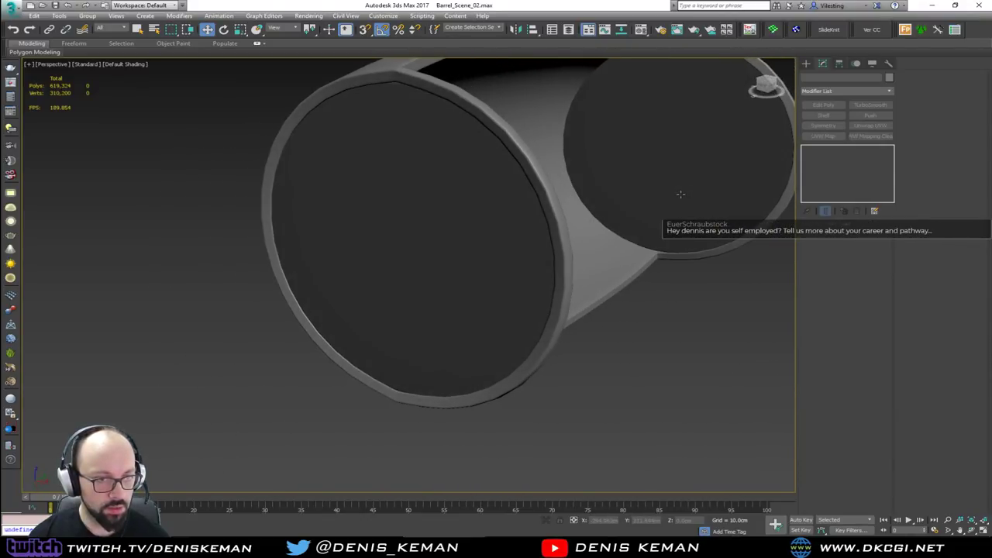
pyautogui.keyDown('alt'); pyautogui.moveTo(538, 181); pyautogui.dragTo(431, 227, button='middle'); pyautogui.keyUp('alt')
pyautogui.click(668, 547)
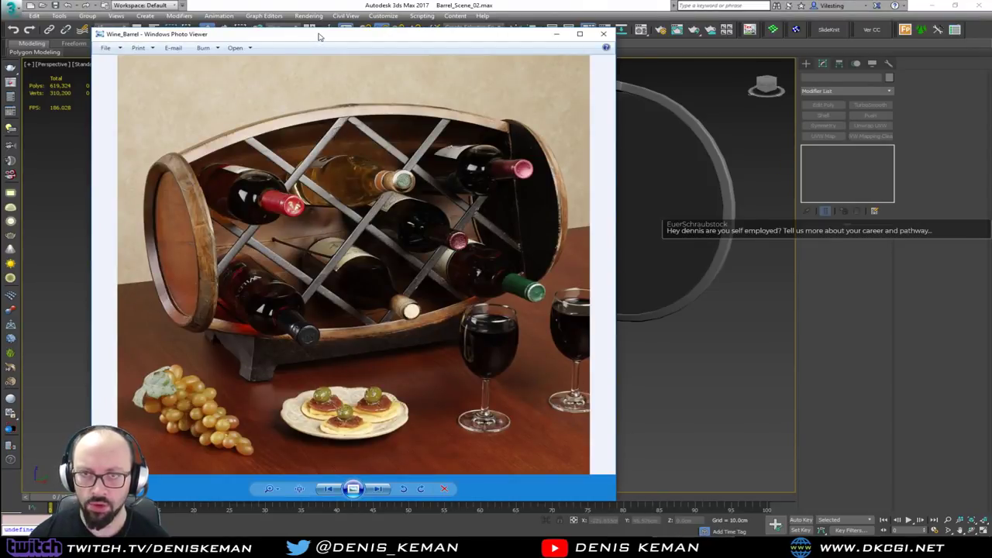
pyautogui.hotkey('alt', 'Tab')
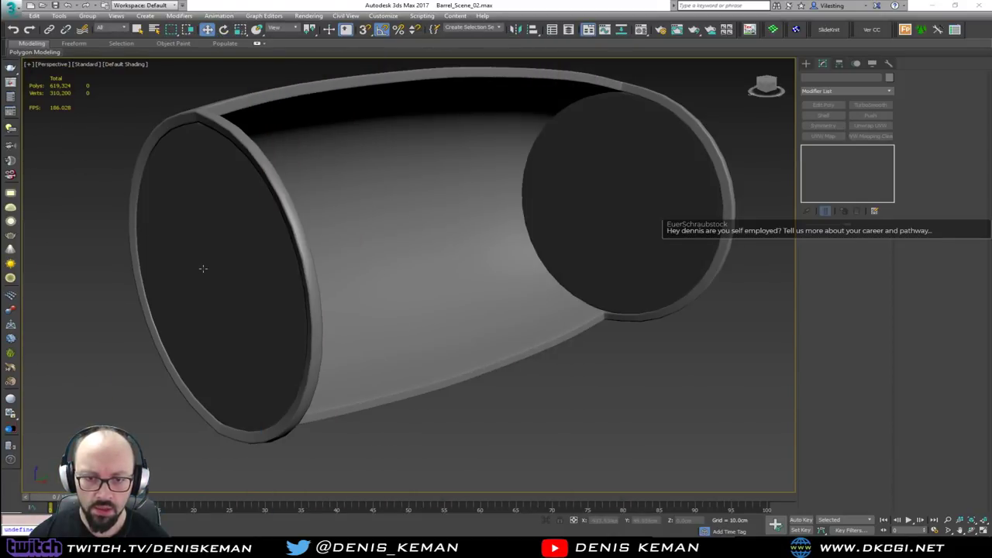
# - Show edges and move the near end disc slightly inward along Y to about 1.88 cm, checking its recess against the reference
pyautogui.click(203, 268)
pyautogui.press('F4')
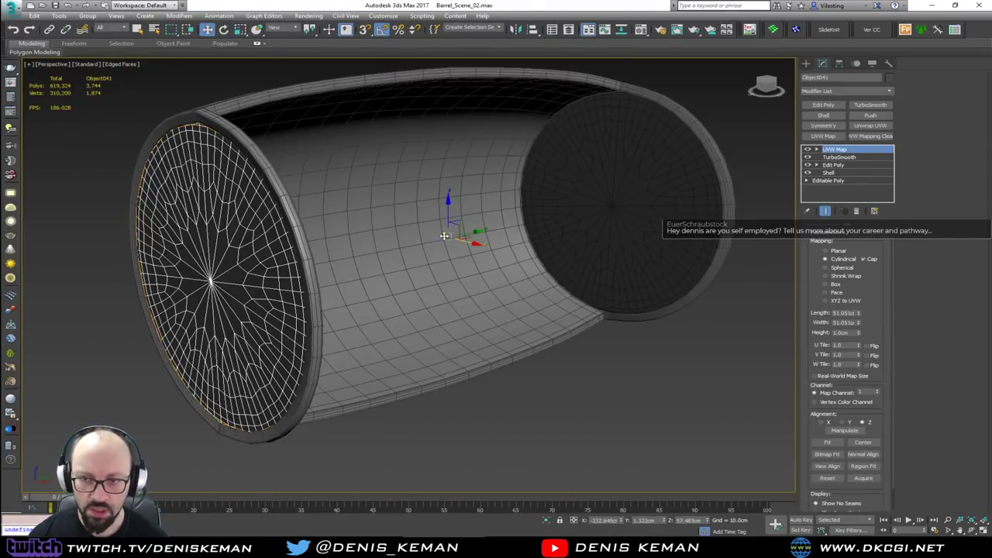
pyautogui.moveTo(474, 234); pyautogui.dragTo(479, 233)
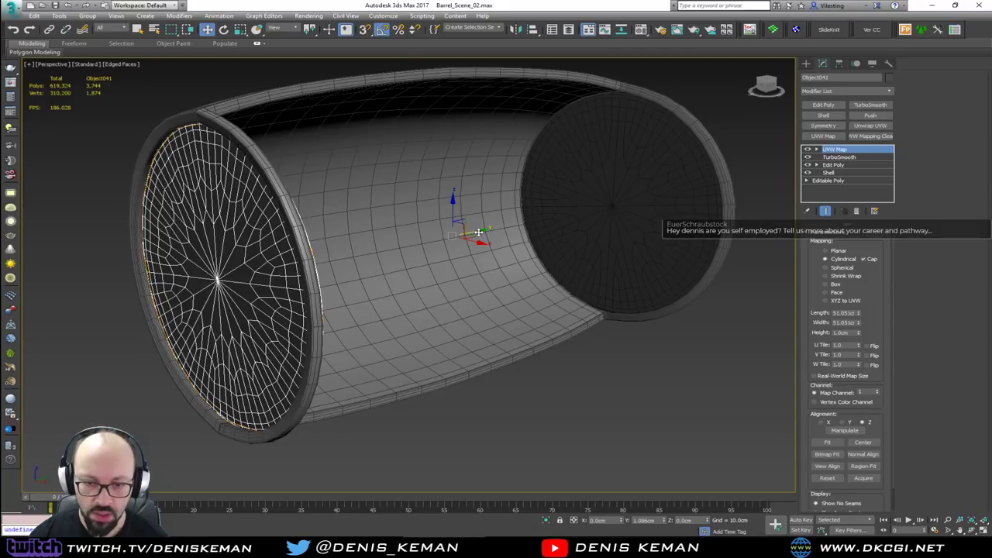
pyautogui.moveTo(347, 253)
pyautogui.keyDown('alt'); pyautogui.mouseDown(button='middle')
pyautogui.moveTo(310, 265)
pyautogui.moveTo(338, 258)
pyautogui.mouseUp(button='middle'); pyautogui.keyUp('alt')
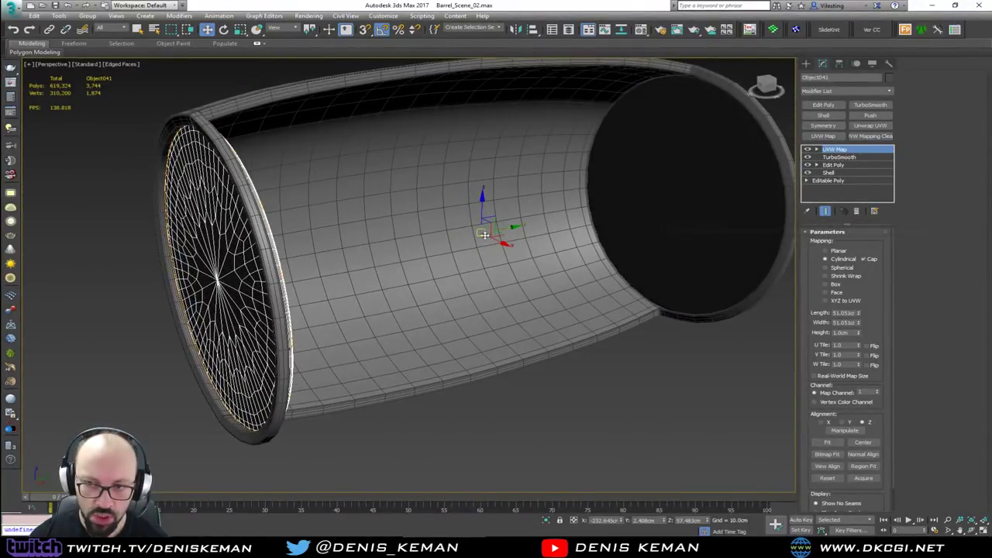
pyautogui.moveTo(504, 229); pyautogui.dragTo(502, 230)
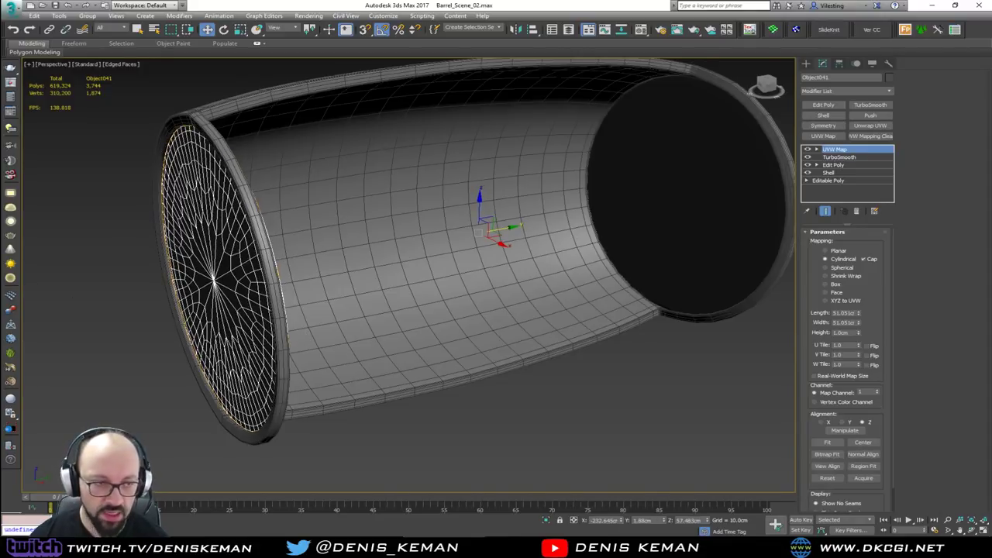
pyautogui.moveTo(0, 39); pyautogui.dragTo(586, 38)
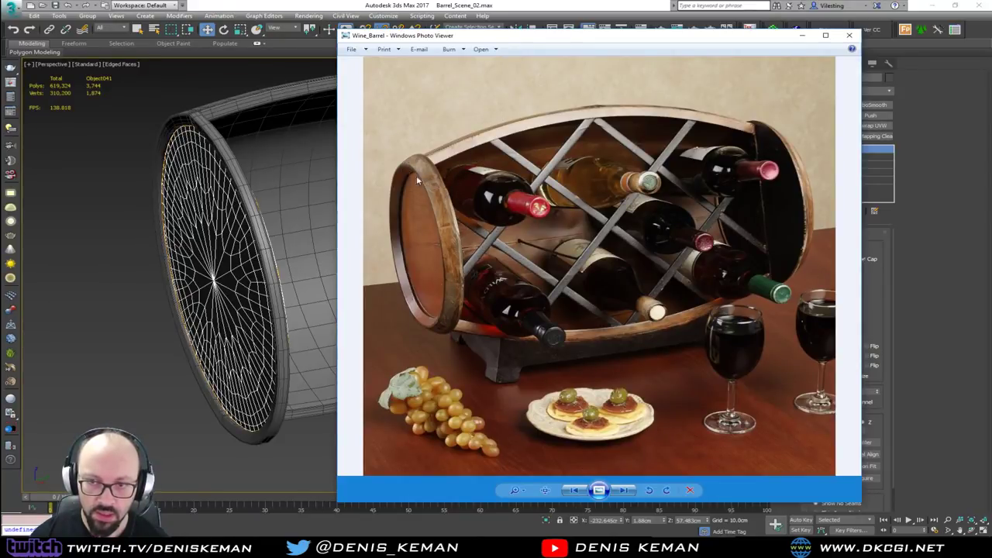
pyautogui.hotkey('alt', 'Tab')
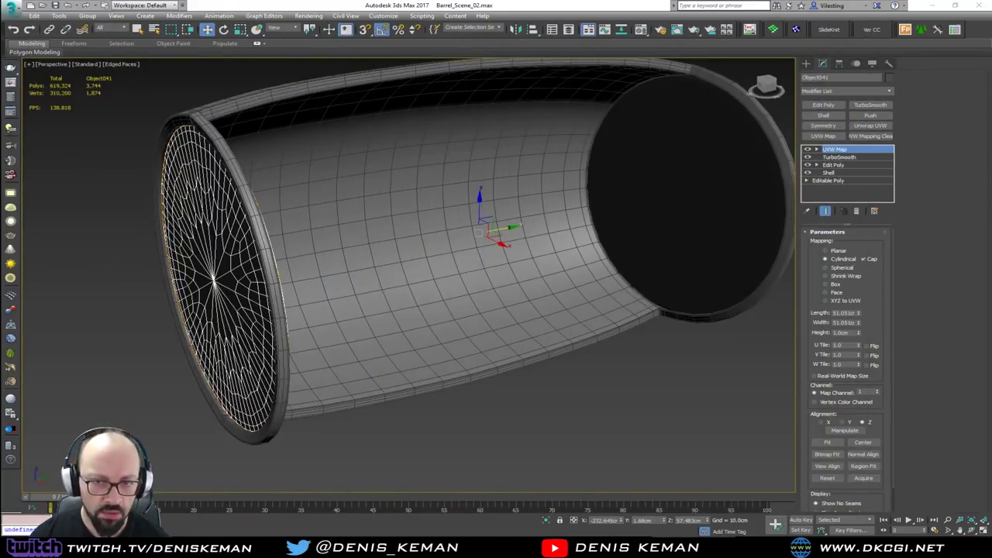
# - Turn off the barrel's TurboSmooth and select the near ring's inner edge loops in the upper Edit Poly modifier
pyautogui.keyDown('alt'); pyautogui.moveTo(202, 281); pyautogui.dragTo(241, 280, button='middle'); pyautogui.keyUp('alt')
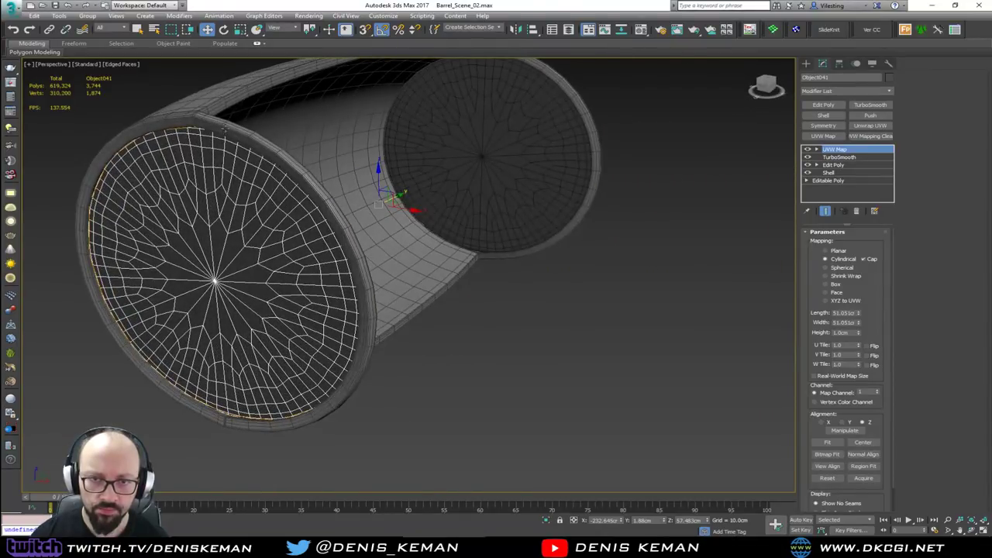
pyautogui.click(272, 127)
pyautogui.click(808, 150)
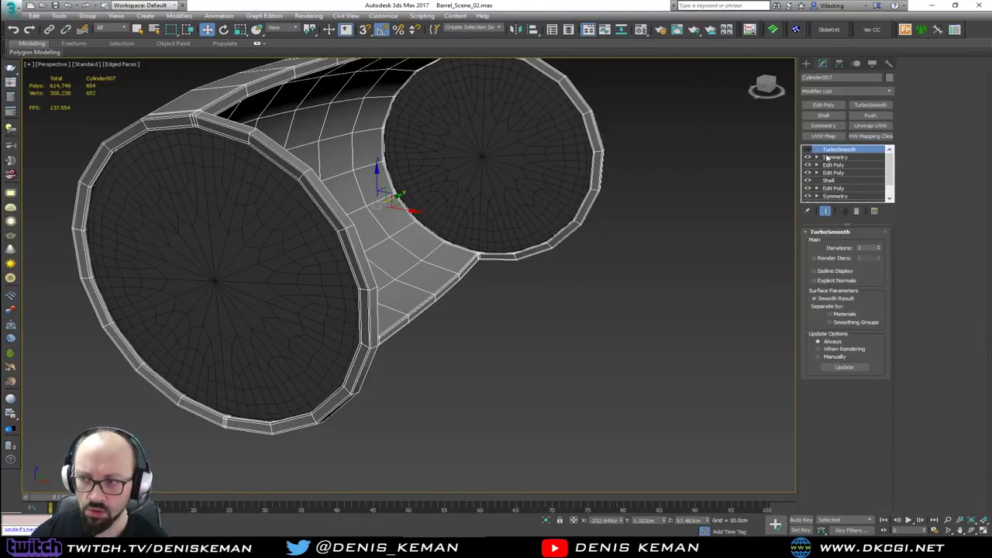
pyautogui.click(833, 165)
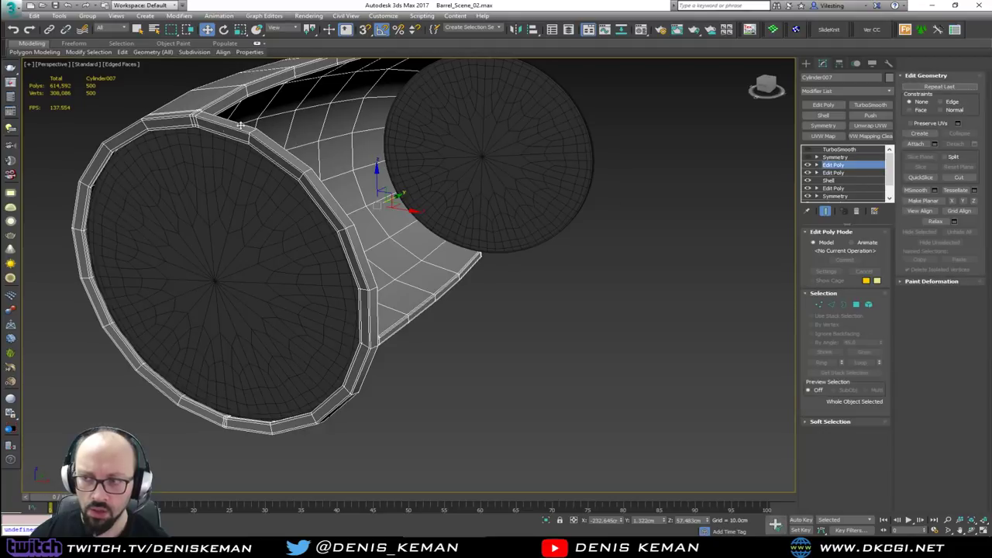
pyautogui.scroll(3, 188, 133)
pyautogui.press('2')
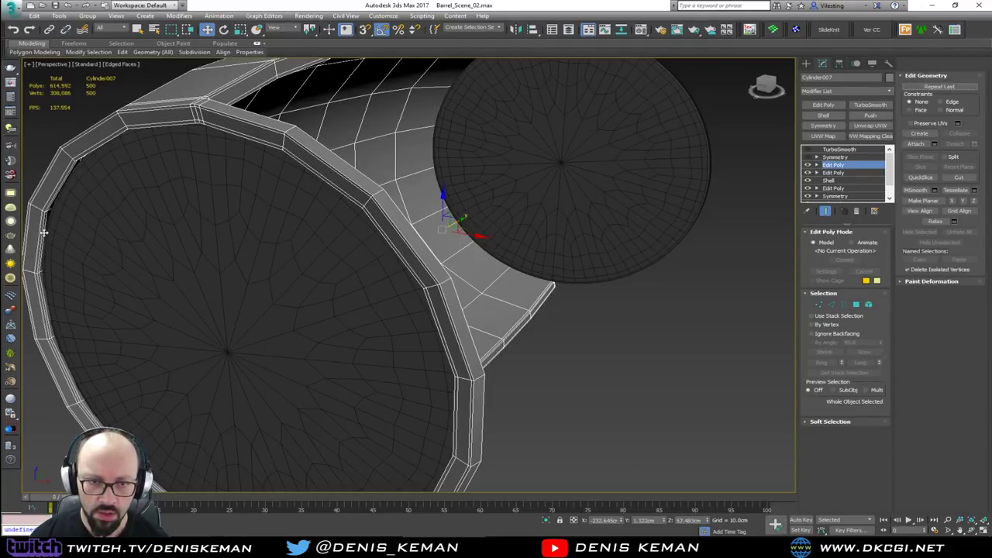
pyautogui.doubleClick(41, 232)
pyautogui.keyDown('ctrl'); pyautogui.doubleClick(43, 238); pyautogui.keyUp('ctrl')
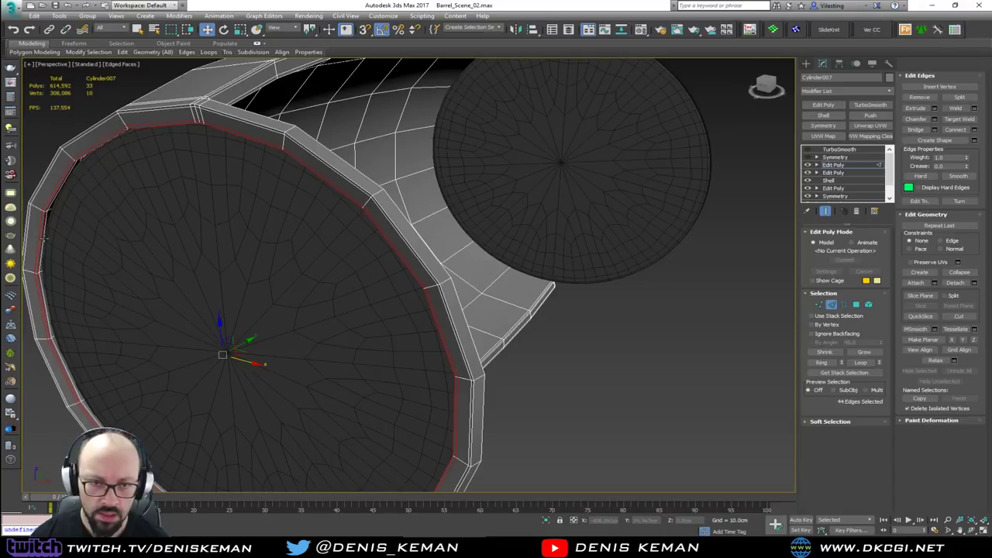
pyautogui.keyDown('ctrl'); pyautogui.doubleClick(44, 239); pyautogui.keyUp('ctrl')
# - Scale the ring's selected inner edge loops outward, shift them slightly inward along Y, and commit the transform
pyautogui.press('r')
pyautogui.moveTo(224, 353); pyautogui.dragTo(222, 348)
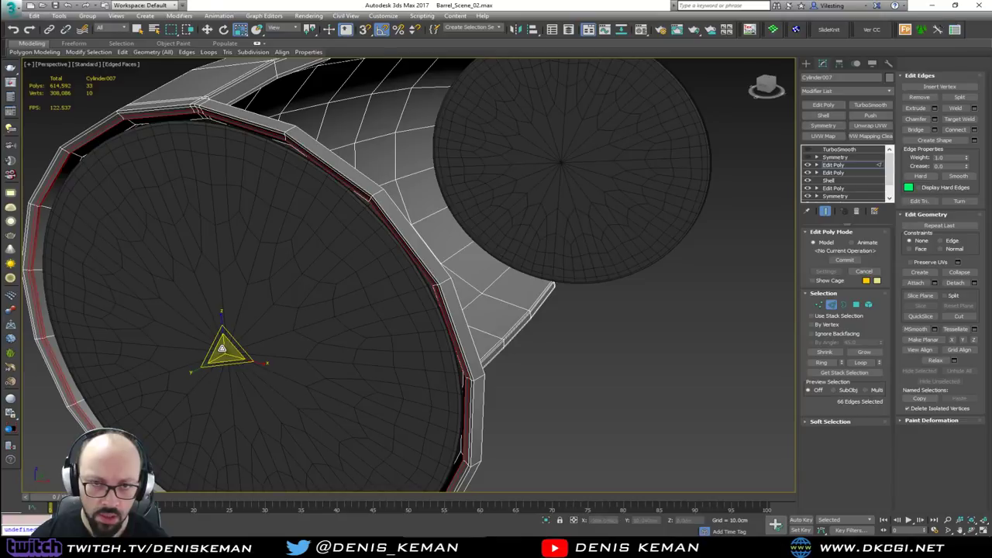
pyautogui.moveTo(222, 350)
pyautogui.keyDown('alt'); pyautogui.mouseDown(button='middle')
pyautogui.moveTo(217, 333)
pyautogui.moveTo(233, 352)
pyautogui.mouseUp(button='middle'); pyautogui.keyUp('alt')
pyautogui.press('w')
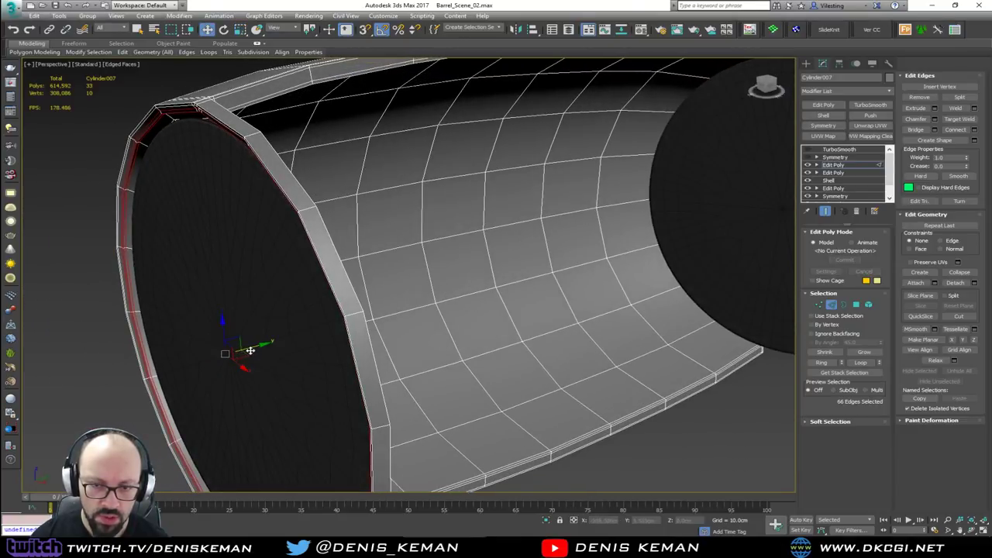
pyautogui.moveTo(248, 350); pyautogui.dragTo(257, 349)
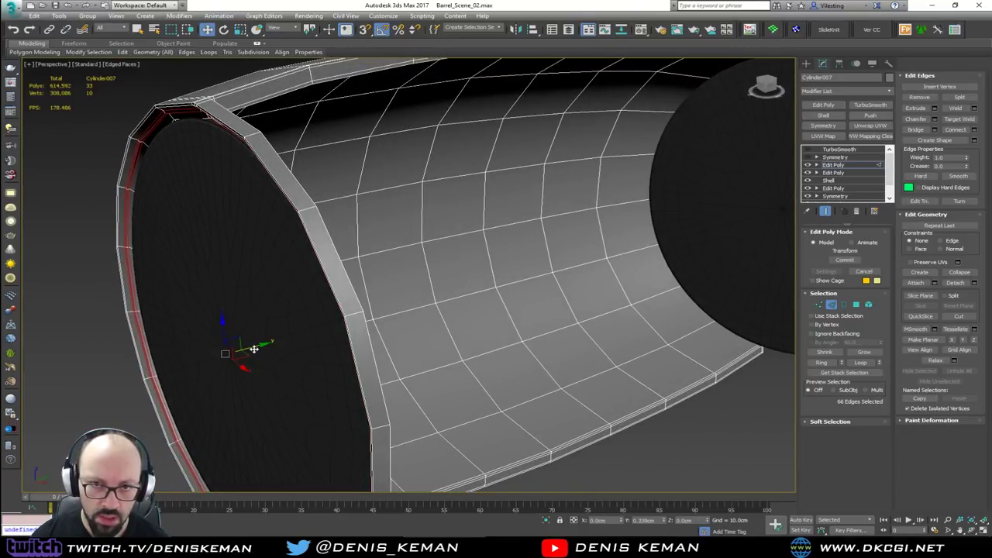
pyautogui.click(844, 260)
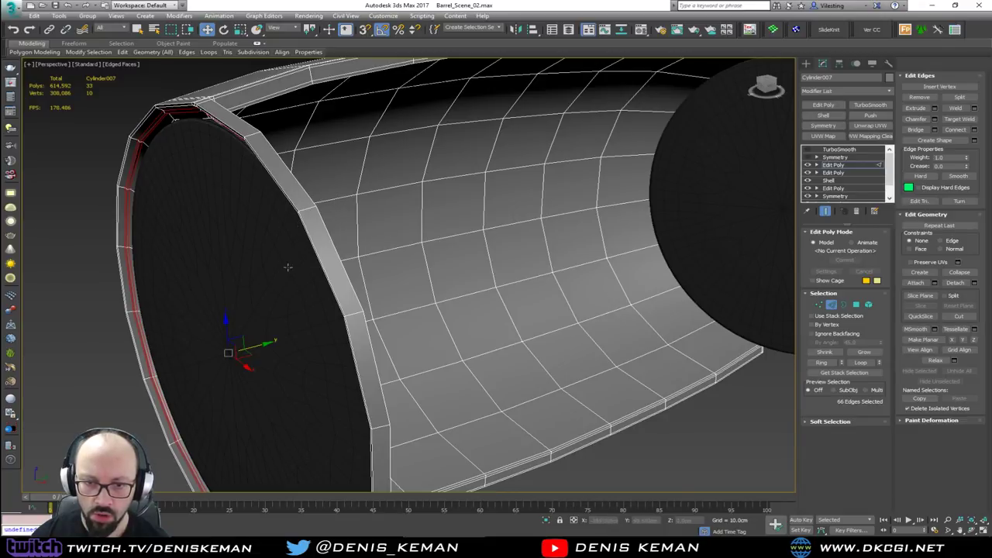
# - Scale the inner loops down to about 97% to fit the disc, commit, leave edge editing and re-enable TurboSmooth
pyautogui.press('r')
pyautogui.moveTo(222, 349); pyautogui.dragTo(222, 351)
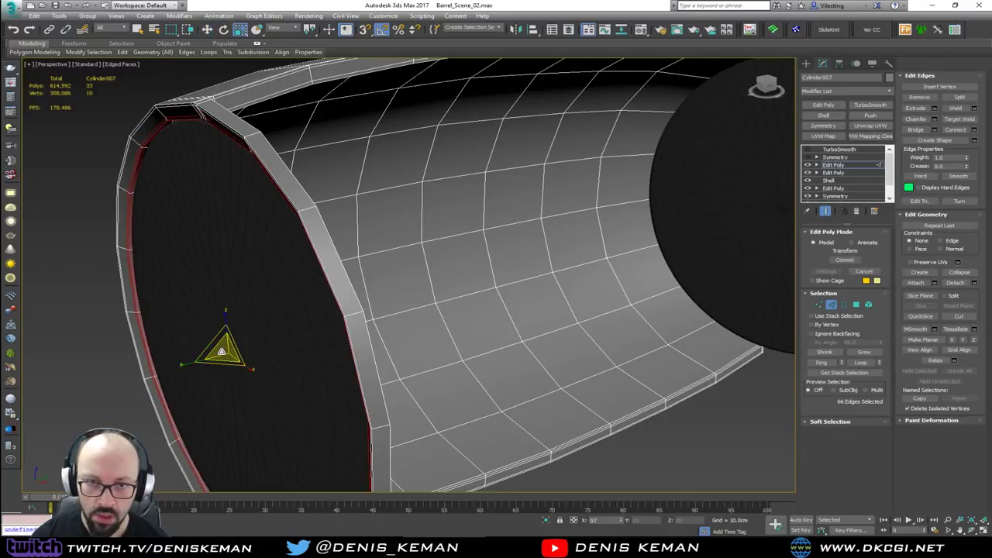
pyautogui.click(845, 260)
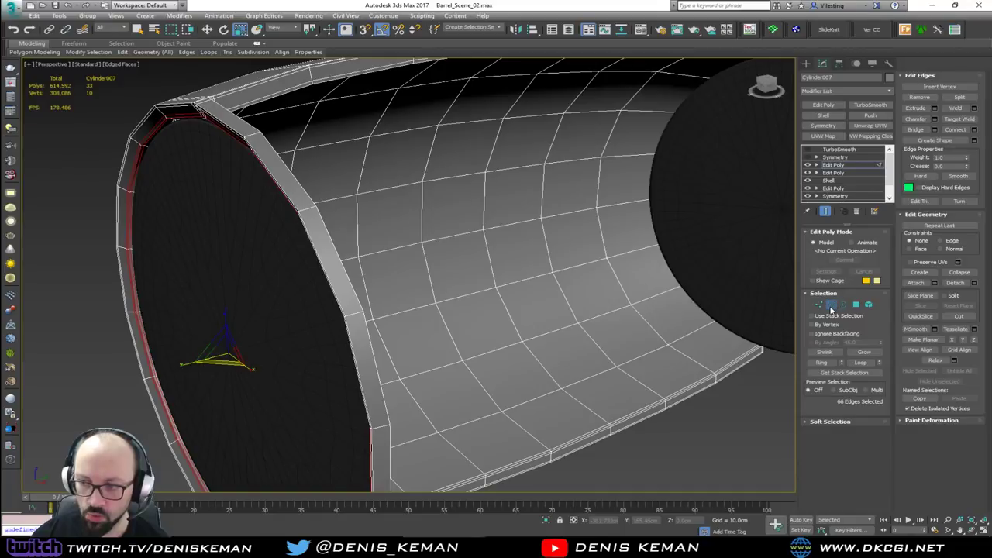
pyautogui.click(834, 165)
pyautogui.click(807, 149)
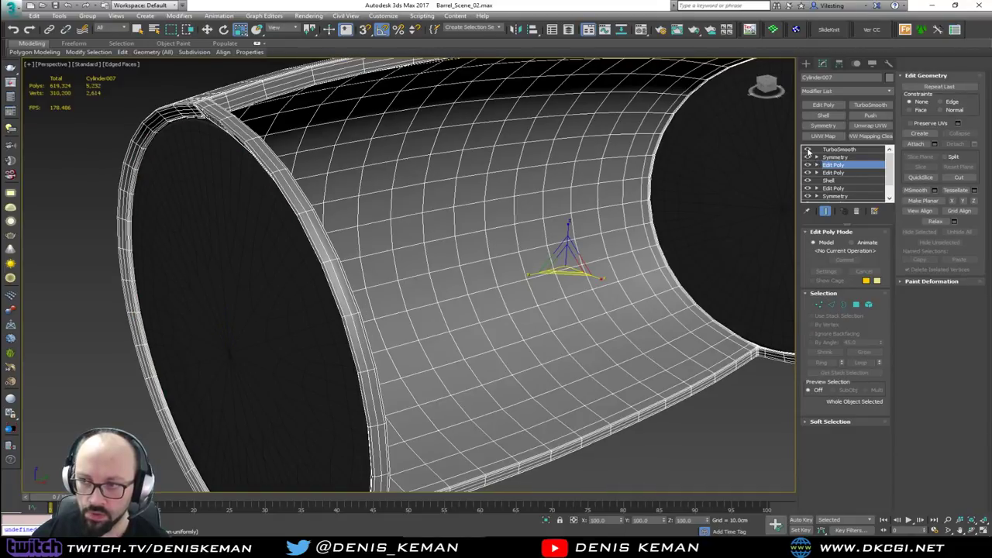
# - Inspect the smoothed barrel and its end discs without edges, and compare the ring shape with the Wine_Barrel reference
pyautogui.click(721, 420)
pyautogui.press('F4')
pyautogui.scroll(-3, 385, 203)
pyautogui.moveTo(385, 203)
pyautogui.mouseDown(button='middle')
pyautogui.moveTo(385, 147)
pyautogui.moveTo(436, 154)
pyautogui.moveTo(418, 166)
pyautogui.moveTo(438, 151)
pyautogui.moveTo(378, 158)
pyautogui.moveTo(420, 150)
pyautogui.moveTo(391, 153)
pyautogui.mouseUp(button='middle')
pyautogui.moveTo(494, 123); pyautogui.dragTo(488, 210, button='middle')
pyautogui.scroll(-3, 488, 209)
pyautogui.moveTo(603, 163); pyautogui.dragTo(537, 140, button='middle')
pyautogui.rightClick(538, 139)
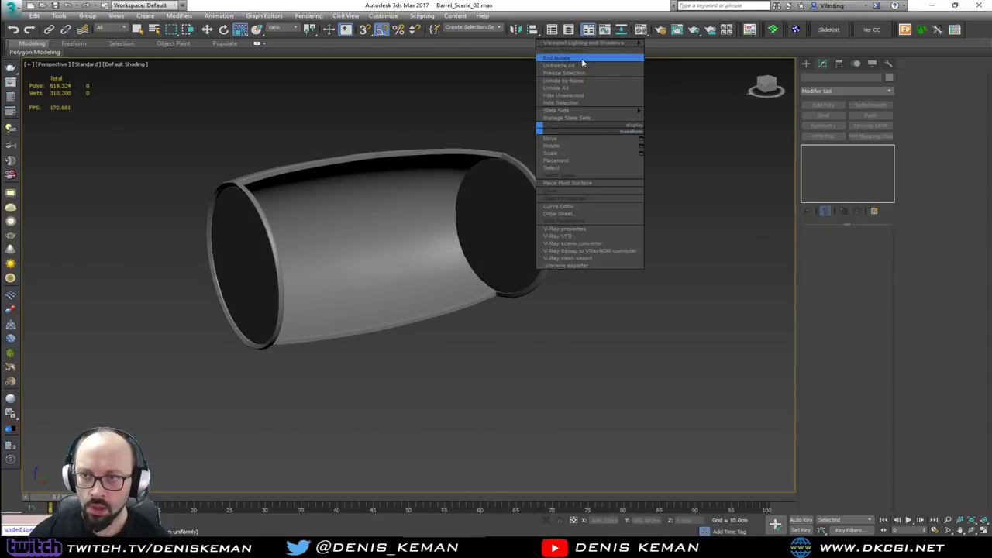
pyautogui.click(723, 237)
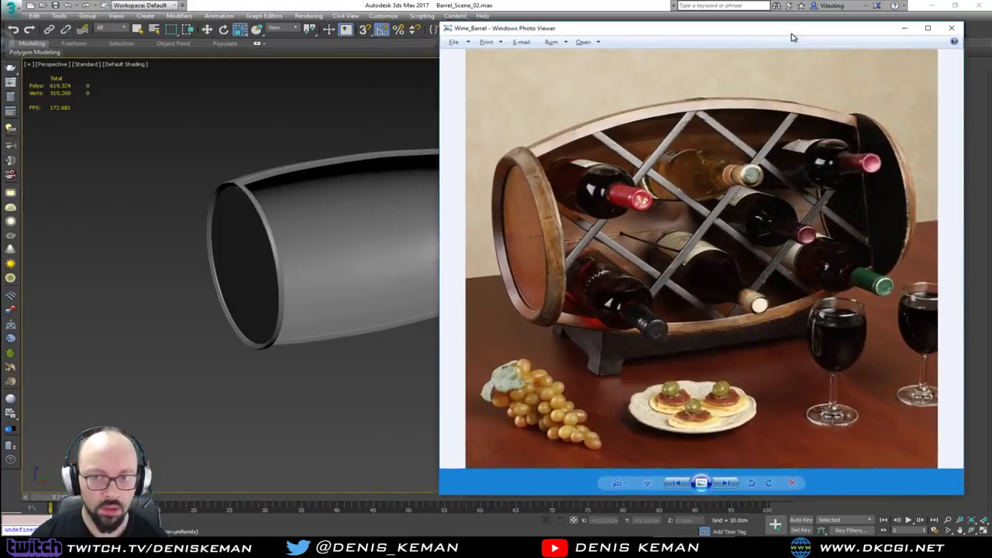
pyautogui.moveTo(792, 34)
pyautogui.mouseDown()
pyautogui.moveTo(915, 34)
pyautogui.moveTo(807, 44)
pyautogui.mouseUp()
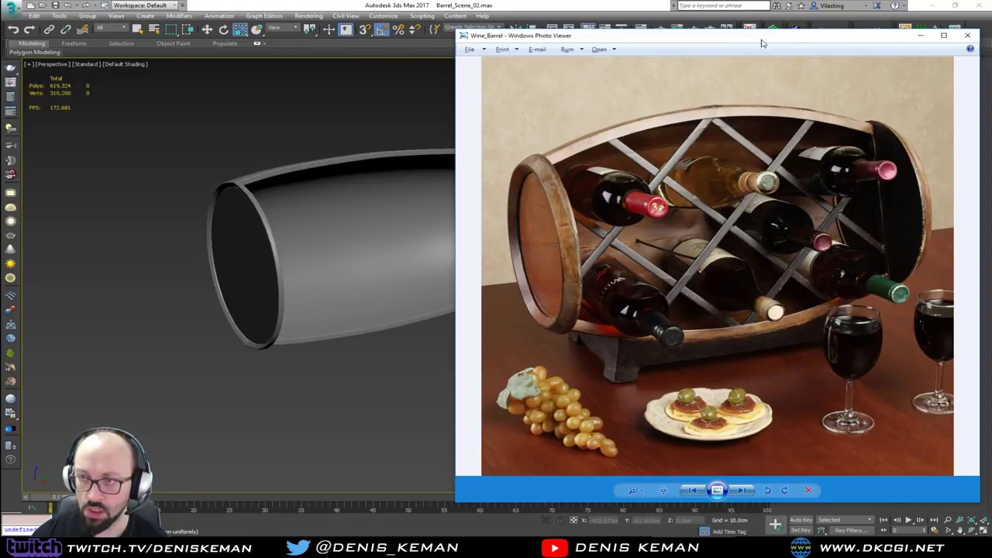
pyautogui.moveTo(752, 38); pyautogui.dragTo(0, 49)
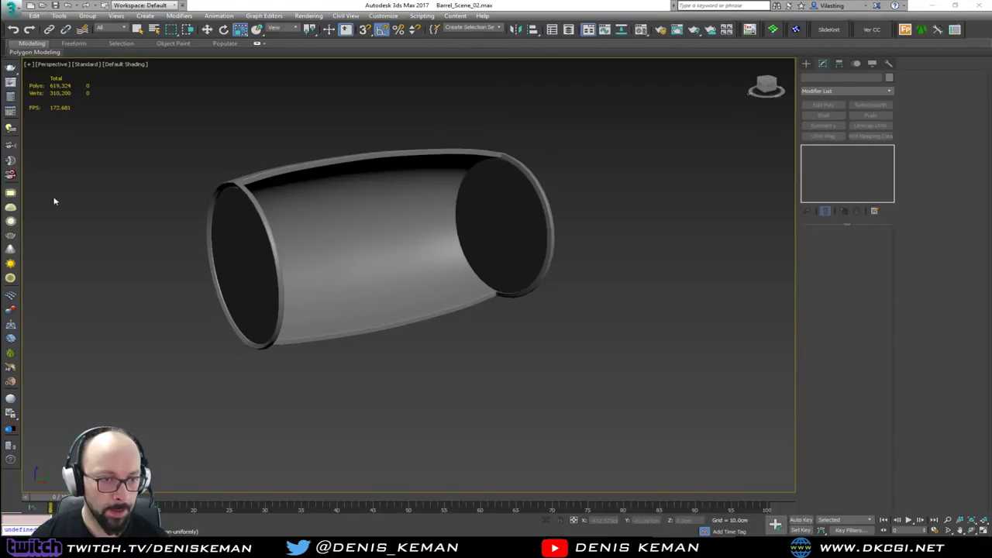
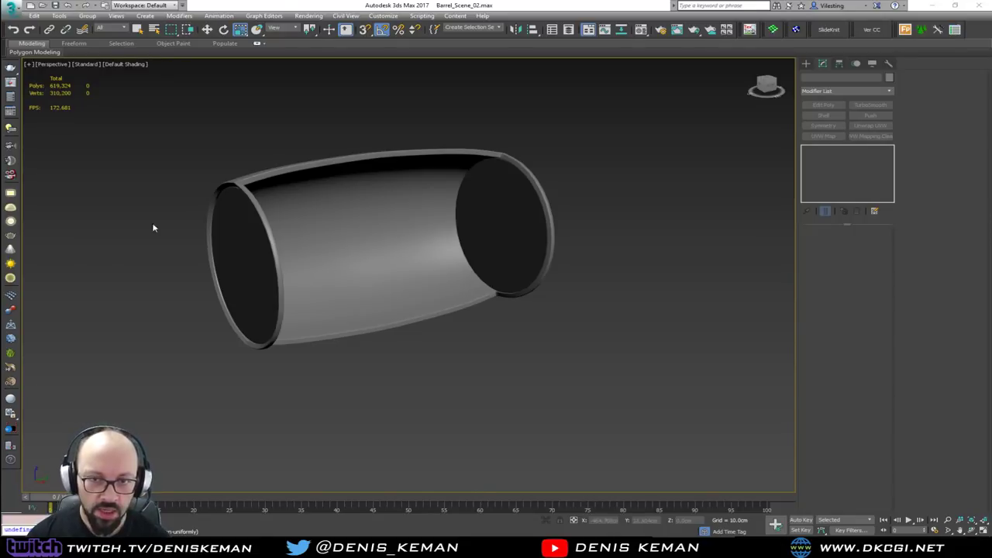
# - Inspect the smoothed barrel shell, its rim and both end discs from several angles
pyautogui.scroll(5, 277, 221)
pyautogui.scroll(-3, 278, 221)
pyautogui.keyDown('alt'); pyautogui.moveTo(277, 221); pyautogui.dragTo(338, 225, button='middle'); pyautogui.keyUp('alt')
pyautogui.scroll(-2, 325, 217)
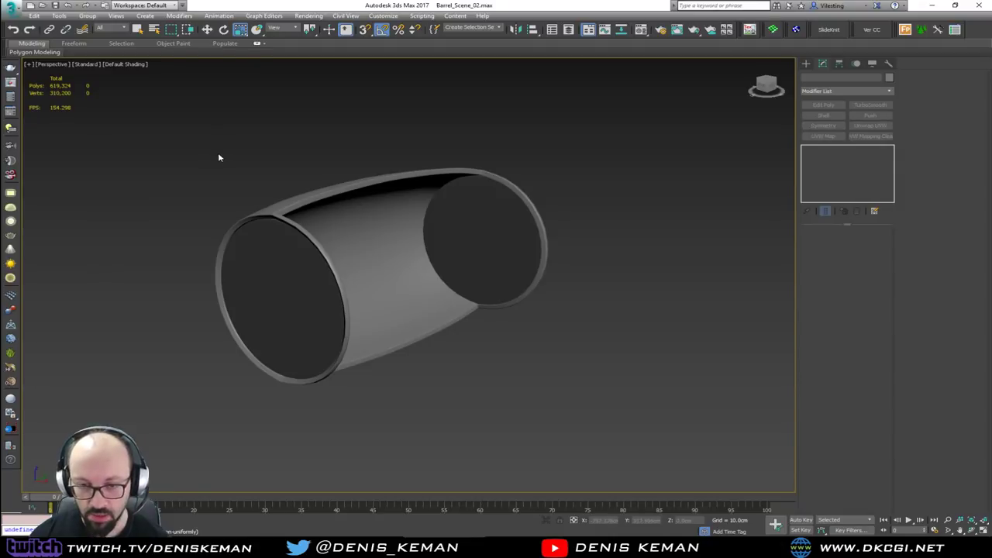
pyautogui.moveTo(217, 155)
pyautogui.keyDown('alt'); pyautogui.mouseDown(button='middle')
pyautogui.moveTo(256, 161)
pyautogui.moveTo(264, 225)
pyautogui.moveTo(206, 161)
pyautogui.mouseUp(button='middle'); pyautogui.keyUp('alt')
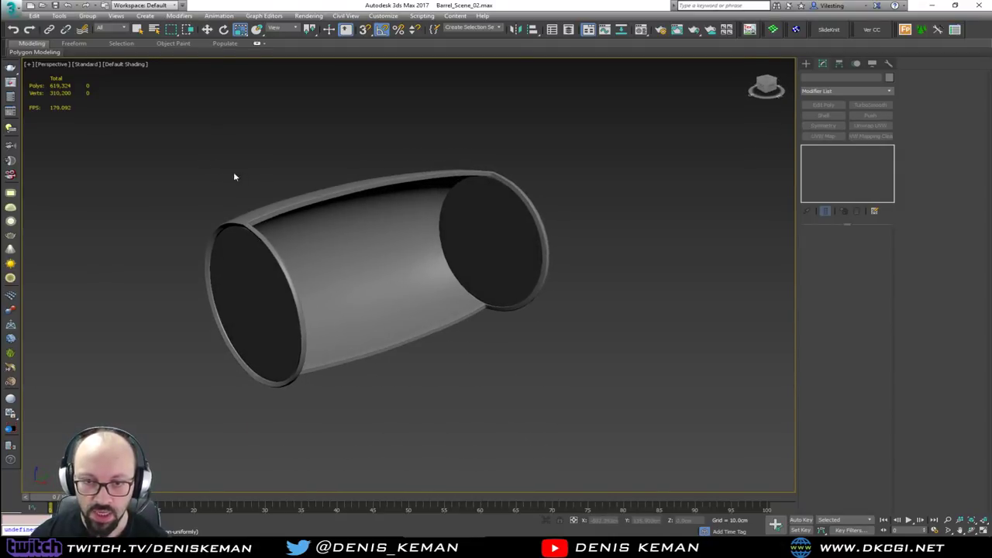
pyautogui.keyDown('alt'); pyautogui.moveTo(289, 180); pyautogui.dragTo(349, 183, button='middle'); pyautogui.keyUp('alt')
# - Select the barrel body, display edged faces, and examine the barrel's wireframe density with nothing selected
pyautogui.click(358, 183)
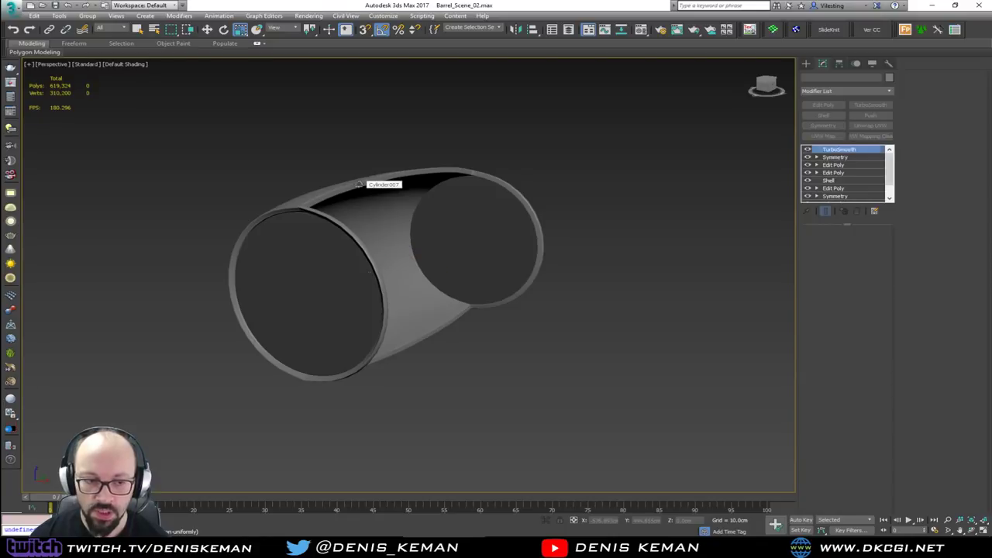
pyautogui.press('F4')
pyautogui.press('w')
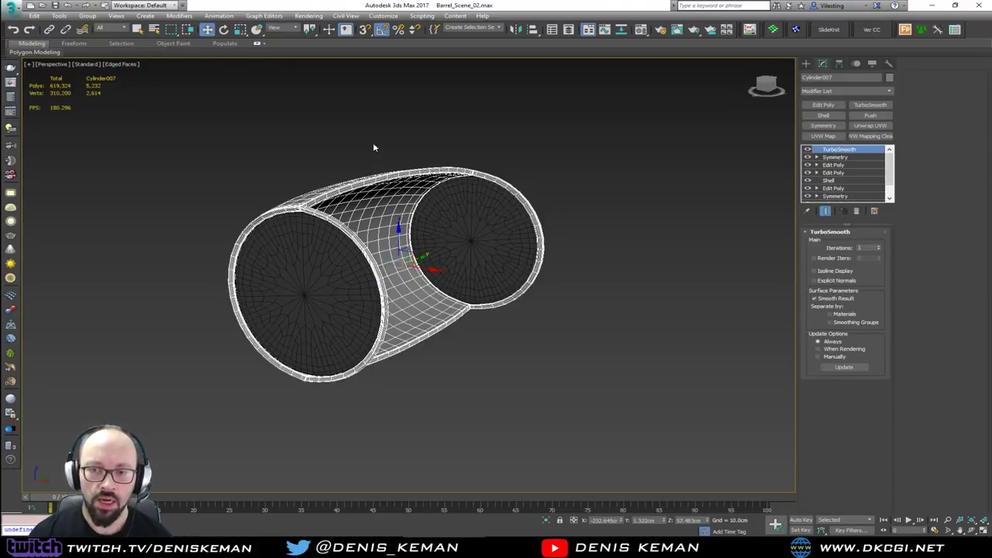
pyautogui.click(373, 147)
pyautogui.keyDown('alt'); pyautogui.moveTo(389, 159); pyautogui.dragTo(433, 145, button='middle'); pyautogui.keyUp('alt')
pyautogui.click(391, 194)
pyautogui.click(394, 144)
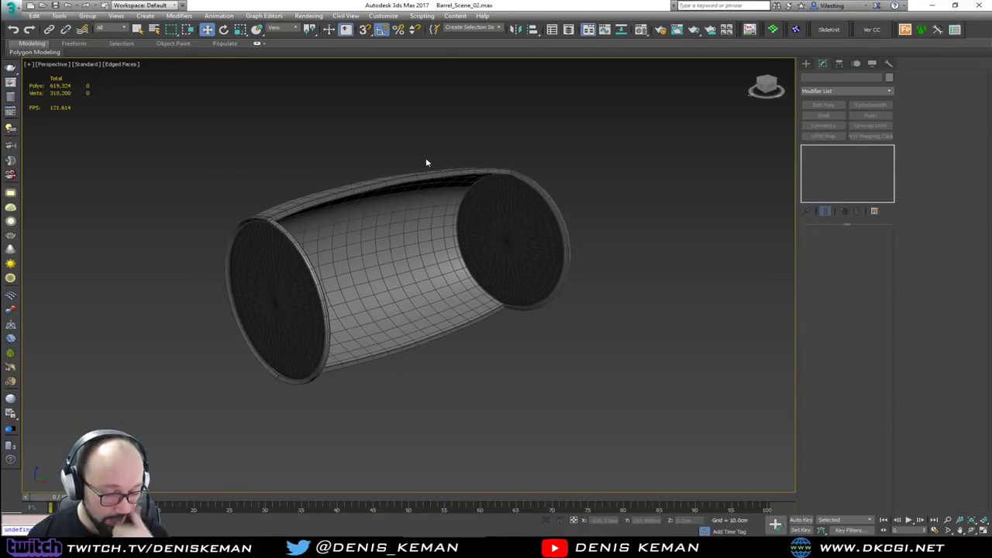
pyautogui.moveTo(407, 189)
pyautogui.keyDown('alt'); pyautogui.mouseDown(button='middle')
pyautogui.moveTo(386, 194)
pyautogui.moveTo(405, 179)
pyautogui.mouseUp(button='middle'); pyautogui.keyUp('alt')
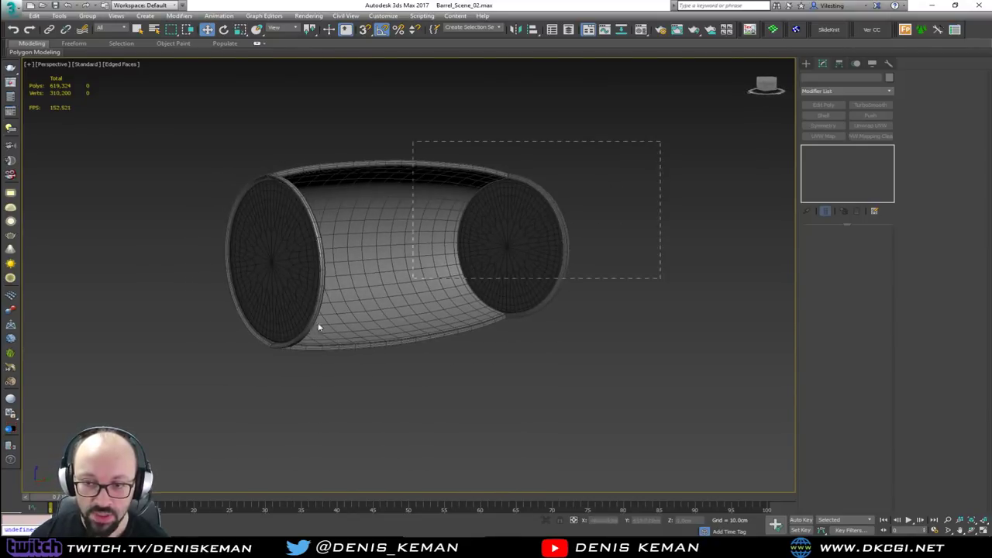
# - Try rotating the barrel body and both end discs together around the barrel's long axis, undo the rotation, and clear the selection
pyautogui.moveTo(318, 327); pyautogui.dragTo(208, 363)
pyautogui.keyDown('alt'); pyautogui.moveTo(336, 290); pyautogui.dragTo(359, 305, button='middle'); pyautogui.keyUp('alt')
pyautogui.press('e')
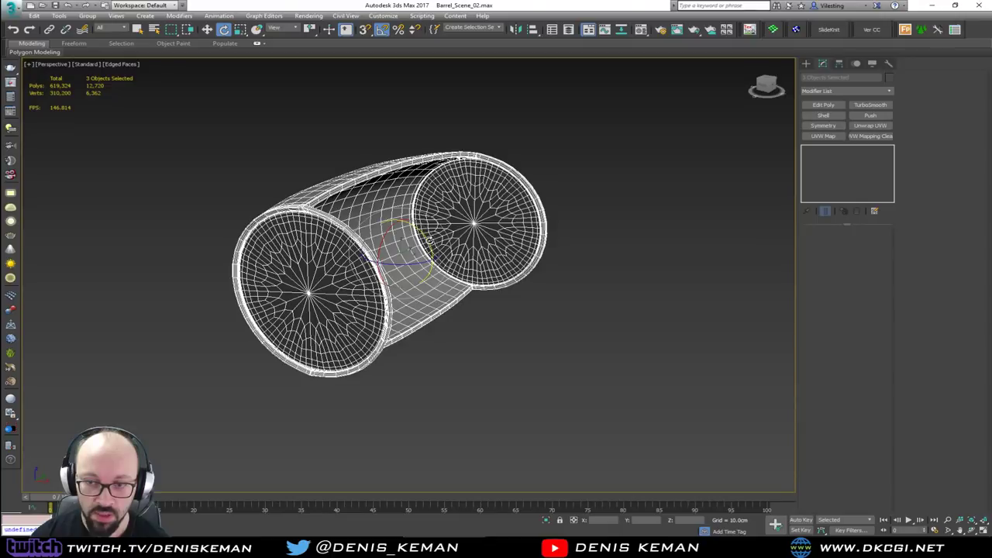
pyautogui.moveTo(429, 243); pyautogui.dragTo(419, 237)
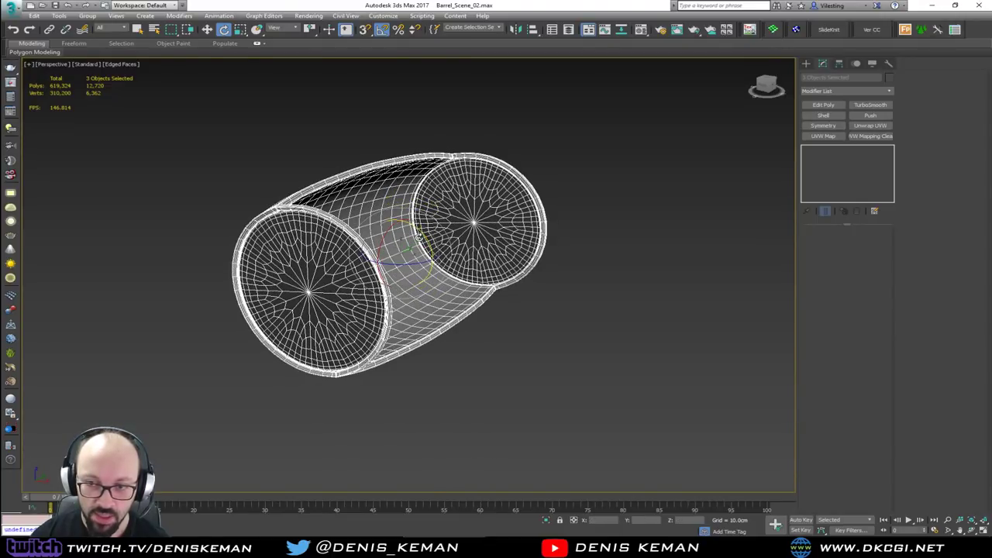
pyautogui.hotkey('ctrl', 'z')
pyautogui.keyDown('alt'); pyautogui.moveTo(419, 237); pyautogui.dragTo(443, 265, button='middle'); pyautogui.keyUp('alt')
pyautogui.press('w')
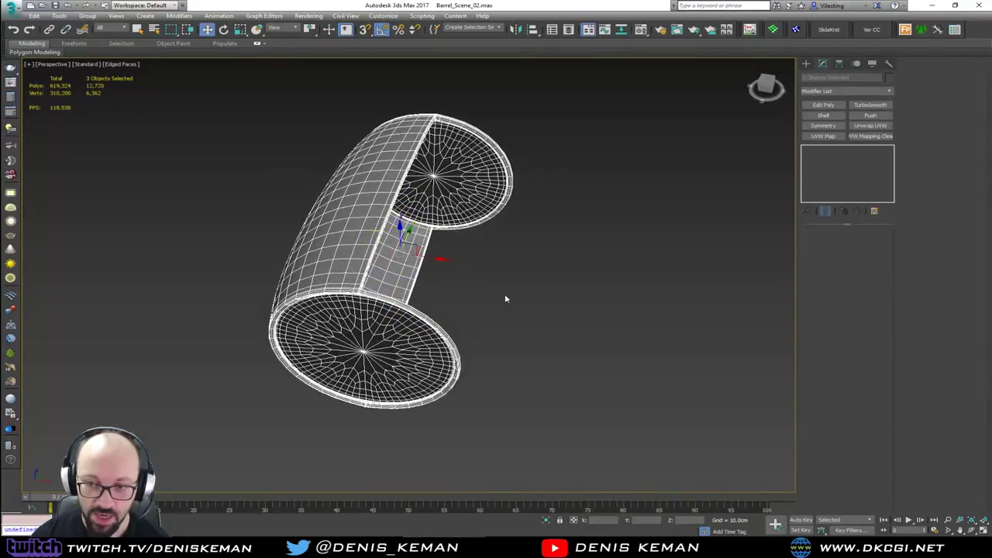
pyautogui.click(492, 301)
# - Draw a narrow vertical plane about 77 cm long and 2.3 cm wide across the barrel's middle in the Left view, and open its length for editing
pyautogui.keyDown('alt'); pyautogui.moveTo(492, 302); pyautogui.dragTo(365, 247, button='middle'); pyautogui.keyUp('alt')
pyautogui.hotkey('alt', 'w')
pyautogui.middleClick(606, 188)
pyautogui.middleClick(213, 408)
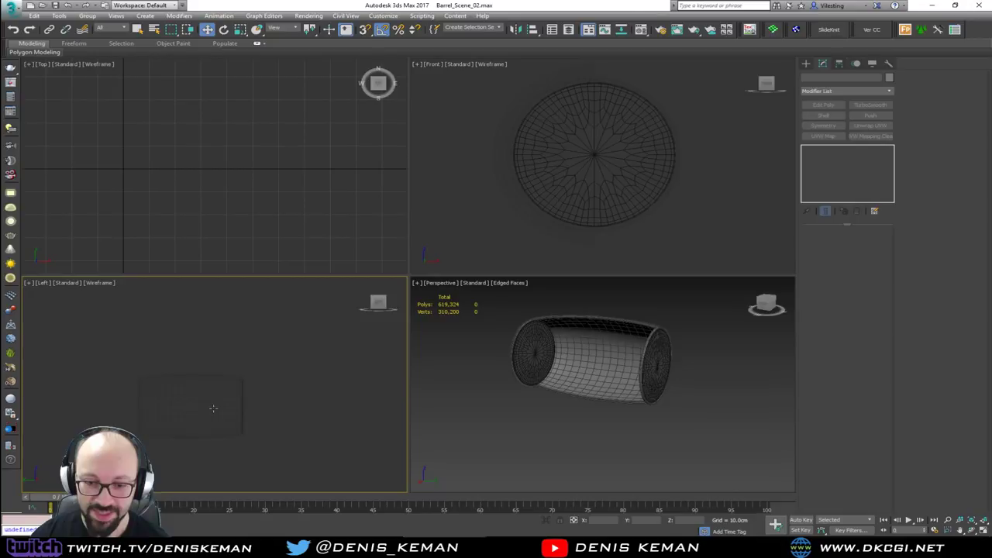
pyautogui.press('z')
pyautogui.hotkey('alt', 'w')
pyautogui.scroll(-6, 264, 287)
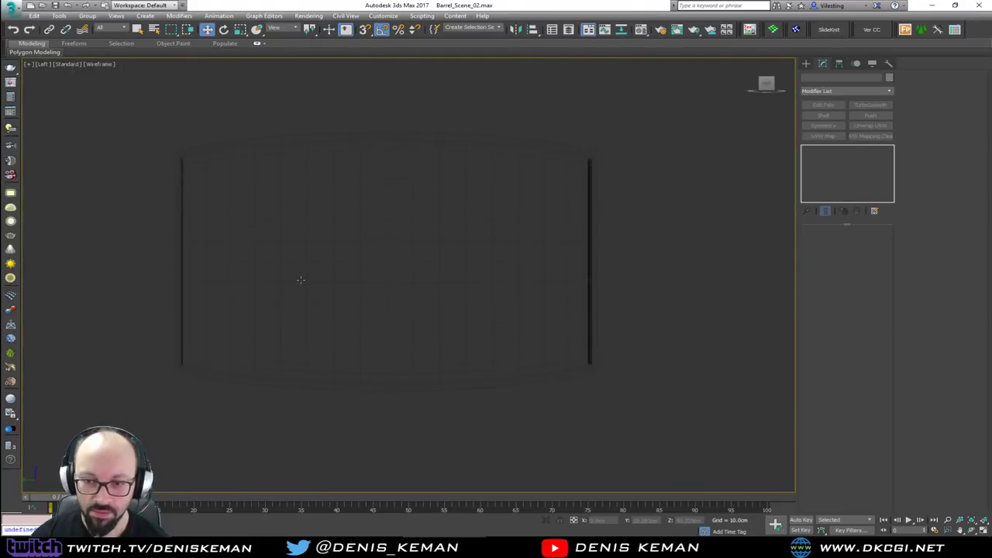
pyautogui.rightClick(488, 123)
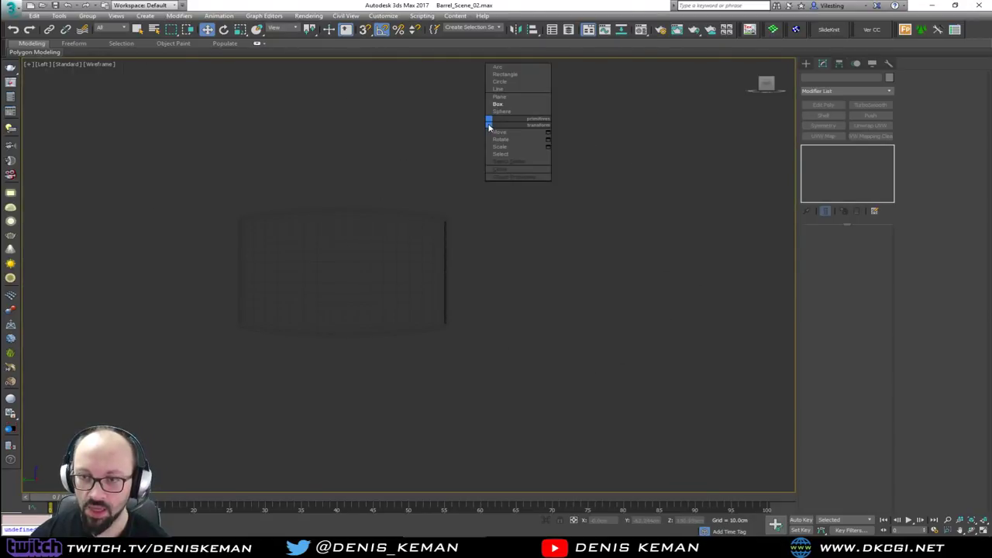
pyautogui.click(517, 100)
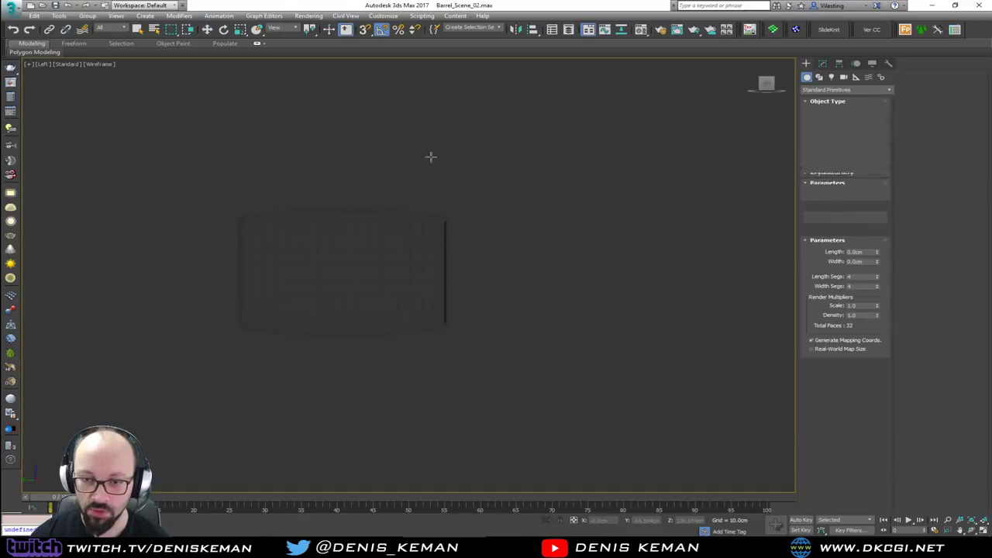
pyautogui.moveTo(343, 188); pyautogui.dragTo(345, 341)
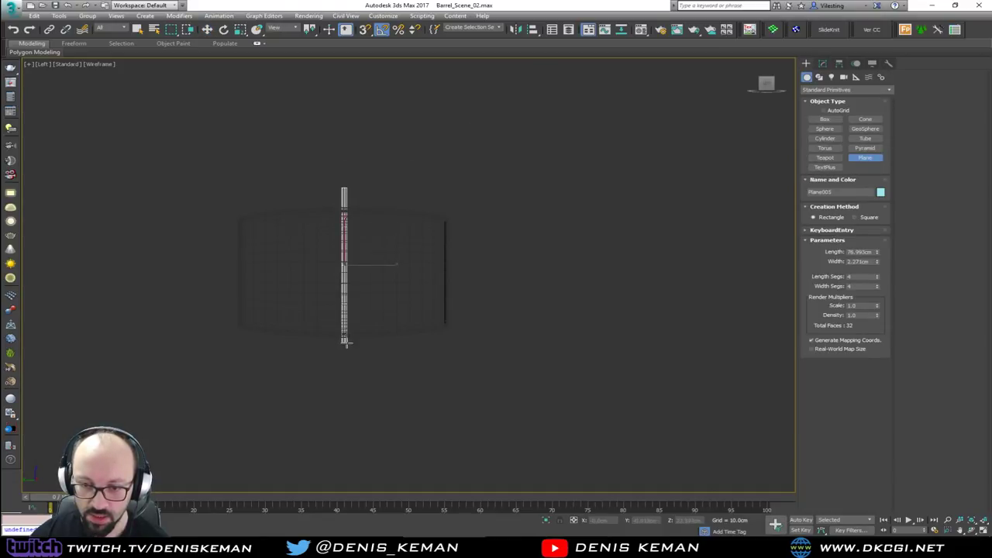
pyautogui.doubleClick(859, 252)
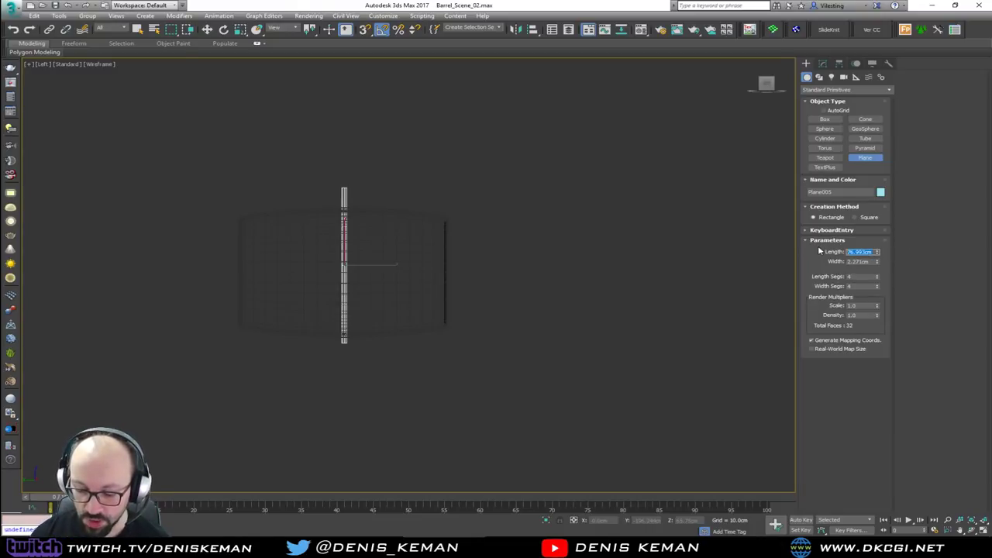
# - Set the new plane to 75 cm long and 2 cm wide, with one length segment and one width segment
pyautogui.write('75')
pyautogui.press('Tab')
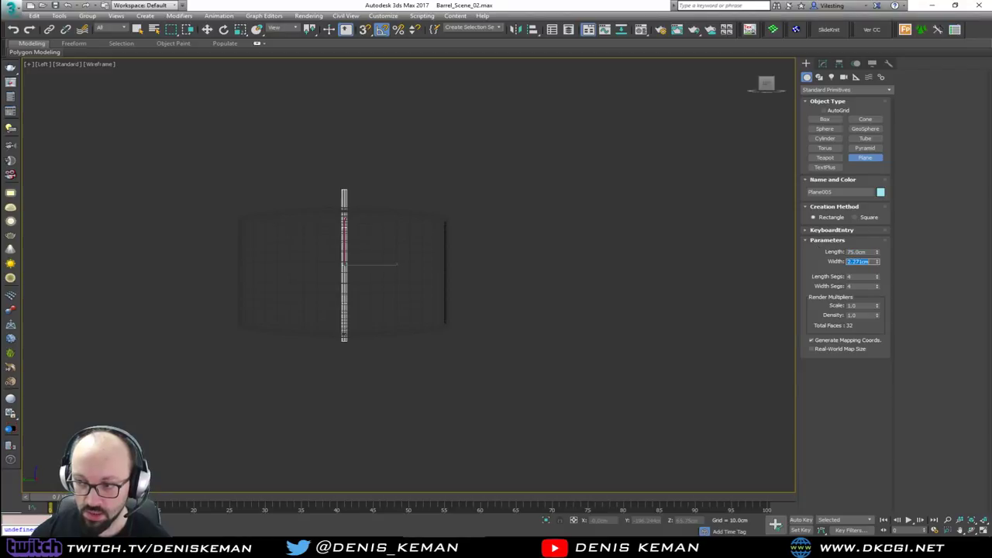
pyautogui.write('2')
pyautogui.press('Tab')
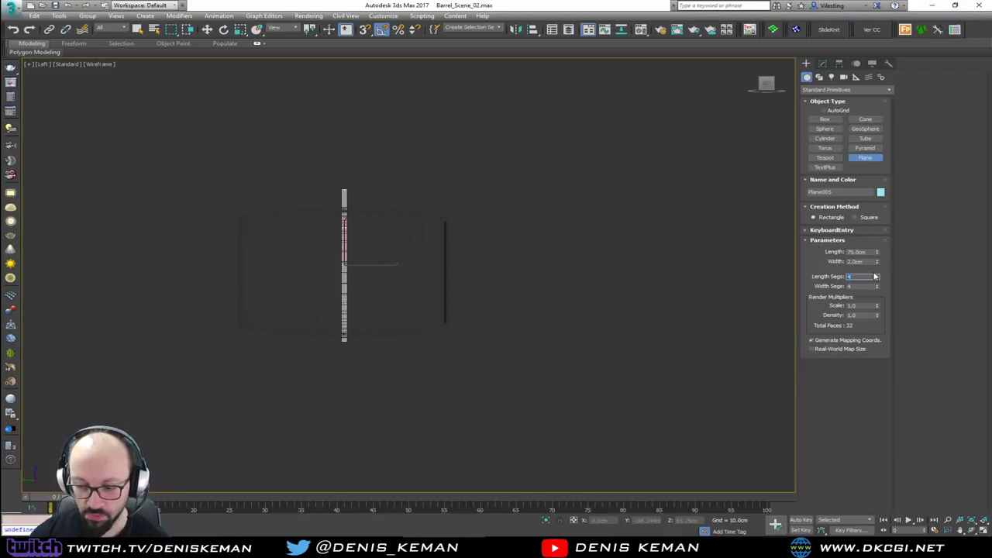
pyautogui.write('1')
pyautogui.press('Tab')
pyautogui.write('1')
pyautogui.press('Return')
pyautogui.press('w')
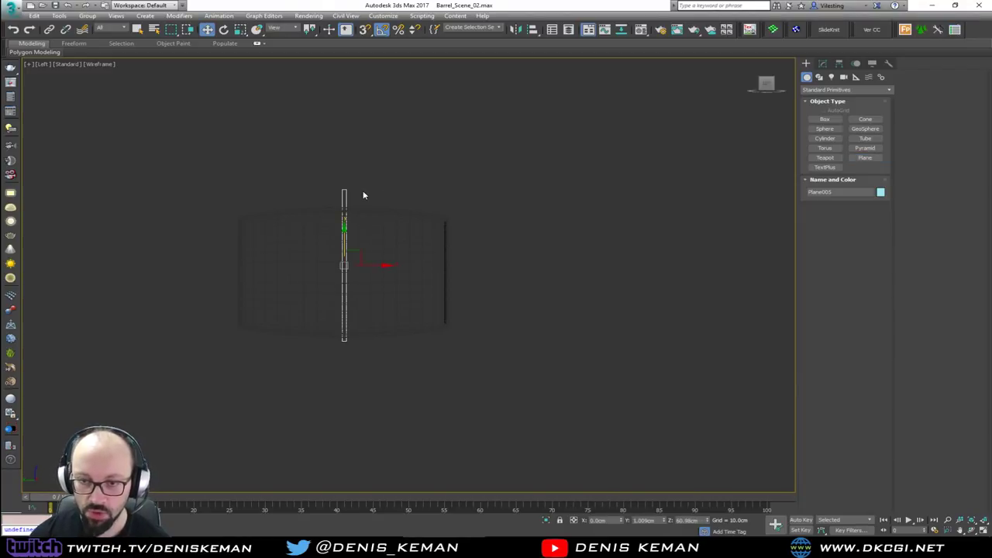
# - In the perspective view, rotate the narrow plane so it runs diagonally across the barrel's open side
pyautogui.hotkey('alt', 'w')
pyautogui.rightClick(496, 325)
pyautogui.hotkey('alt', 'w')
pyautogui.keyDown('alt'); pyautogui.moveTo(496, 317); pyautogui.dragTo(527, 299, button='middle'); pyautogui.keyUp('alt')
pyautogui.press('z')
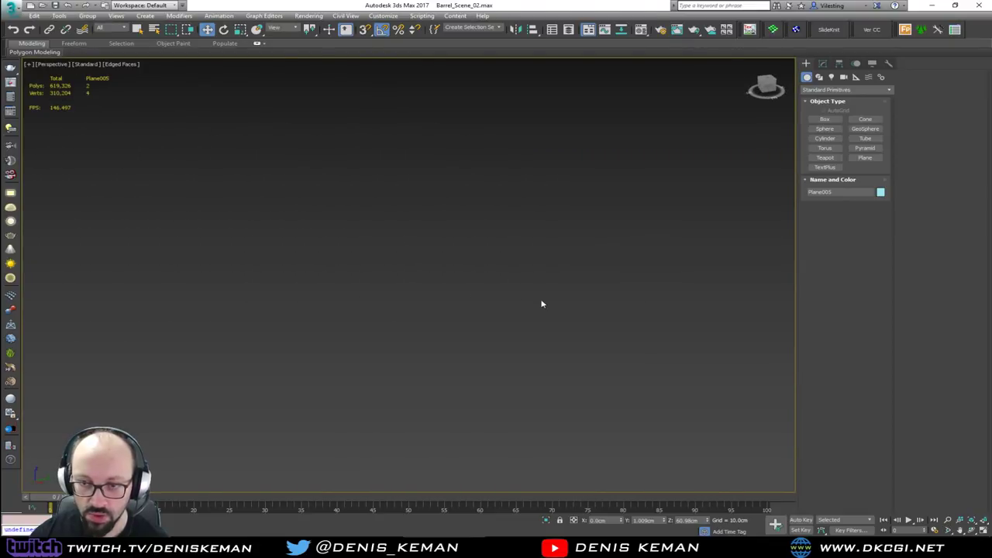
pyautogui.scroll(-5, 432, 299)
pyautogui.moveTo(518, 361); pyautogui.dragTo(429, 283)
pyautogui.press('z')
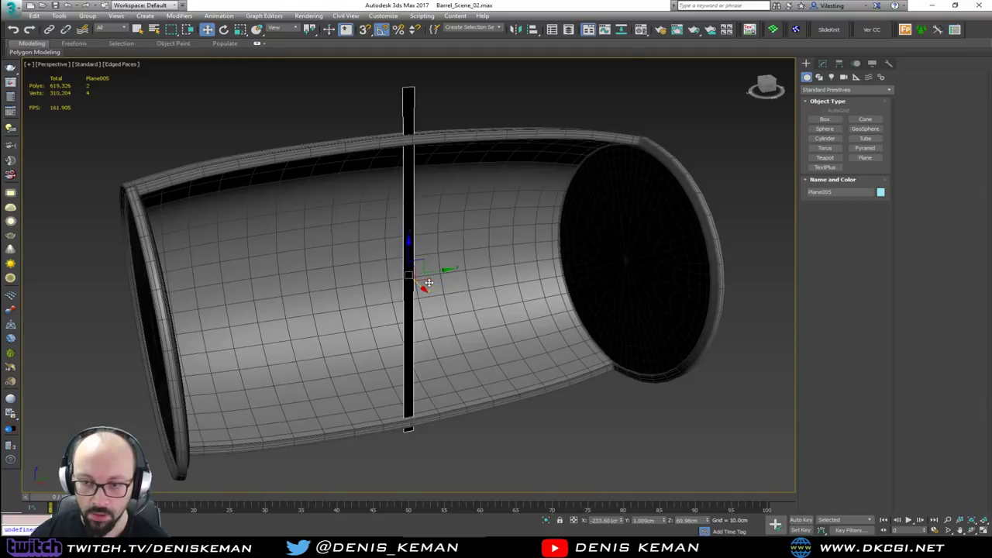
pyautogui.moveTo(429, 283)
pyautogui.keyDown('alt'); pyautogui.mouseDown(button='middle')
pyautogui.moveTo(437, 273)
pyautogui.moveTo(421, 266)
pyautogui.mouseUp(button='middle'); pyautogui.keyUp('alt')
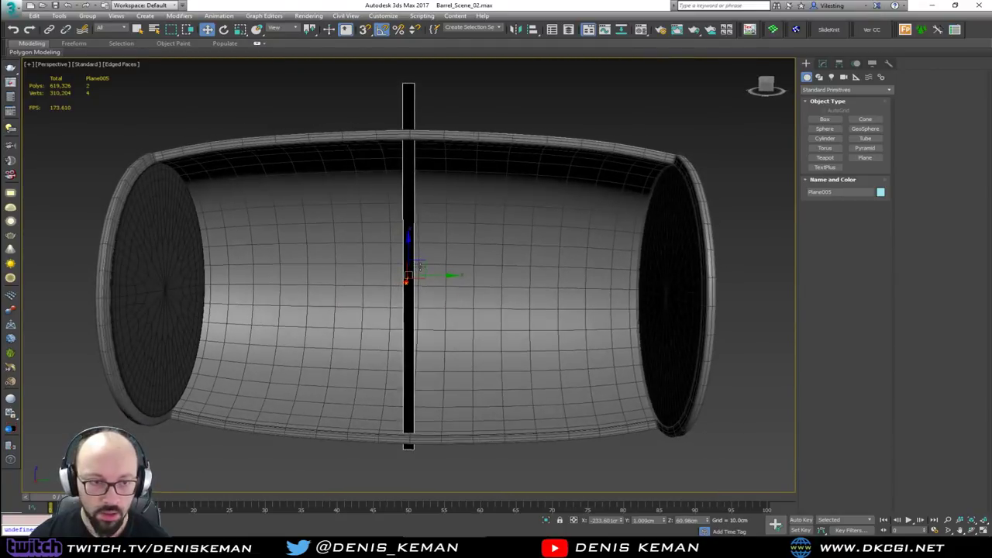
pyautogui.press('e')
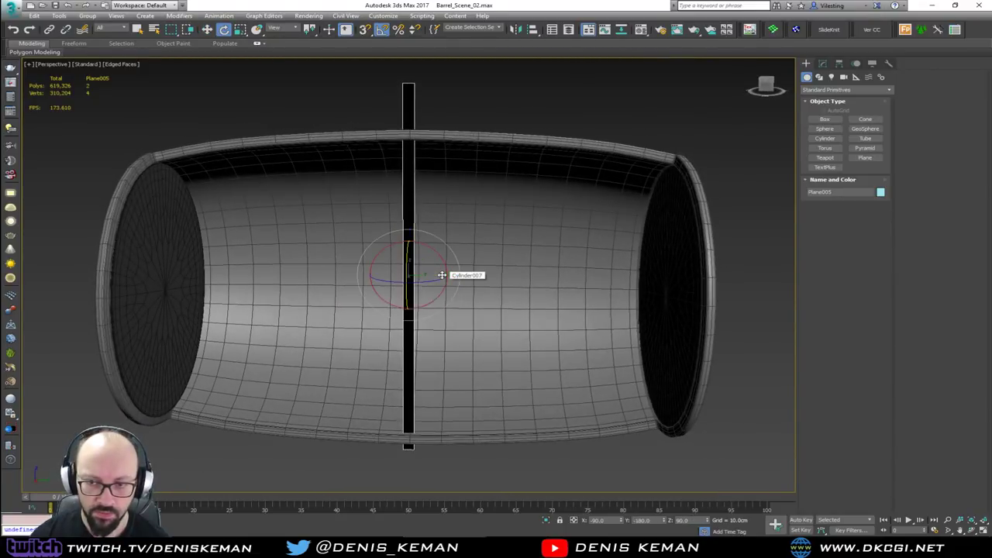
pyautogui.moveTo(443, 264); pyautogui.dragTo(427, 249)
pyautogui.moveTo(427, 248)
pyautogui.keyDown('alt'); pyautogui.mouseDown(button='middle')
pyautogui.moveTo(434, 235)
pyautogui.moveTo(417, 248)
pyautogui.mouseUp(button='middle'); pyautogui.keyUp('alt')
# - Lower the diagonal plane so it sits vertically centred in the barrel's opening
pyautogui.press('w')
pyautogui.moveTo(408, 253); pyautogui.dragTo(421, 268)
pyautogui.moveTo(422, 268)
pyautogui.keyDown('alt'); pyautogui.mouseDown(button='middle')
pyautogui.moveTo(429, 299)
pyautogui.moveTo(417, 277)
pyautogui.mouseUp(button='middle'); pyautogui.keyUp('alt')
# - Lengthen the diagonal plane to 90 cm so it spans the full height of the barrel's opening
pyautogui.click(822, 63)
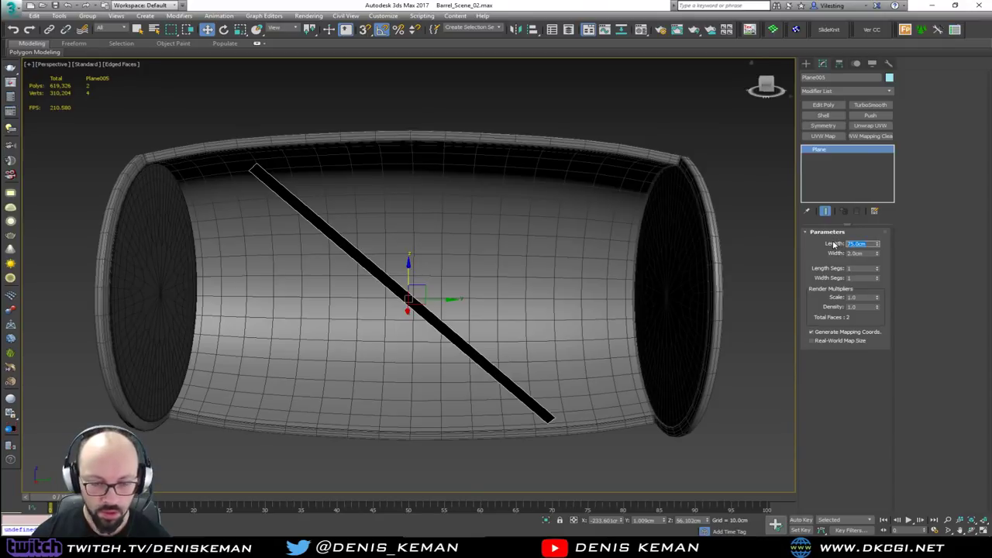
pyautogui.write('80')
pyautogui.press('Return')
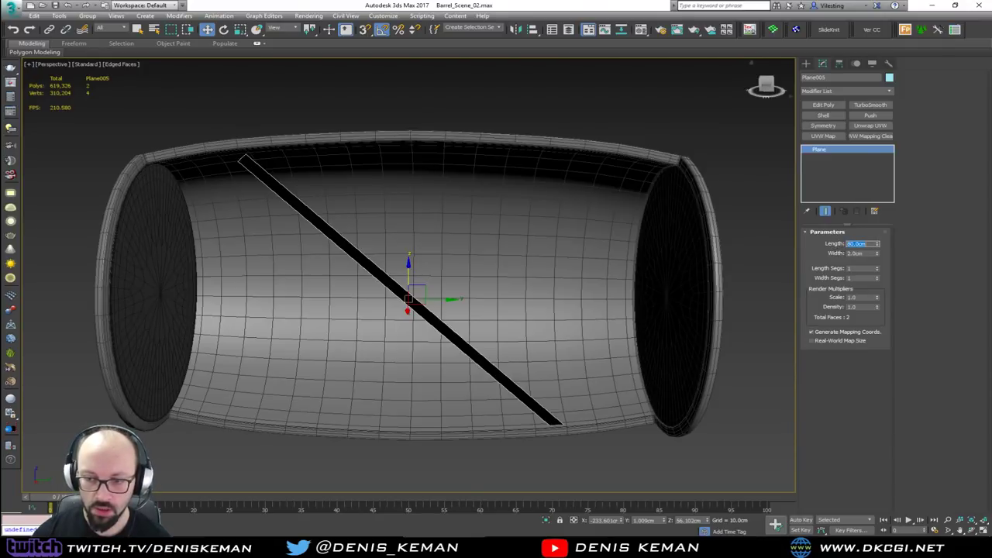
pyautogui.write('9')
pyautogui.press('Return')
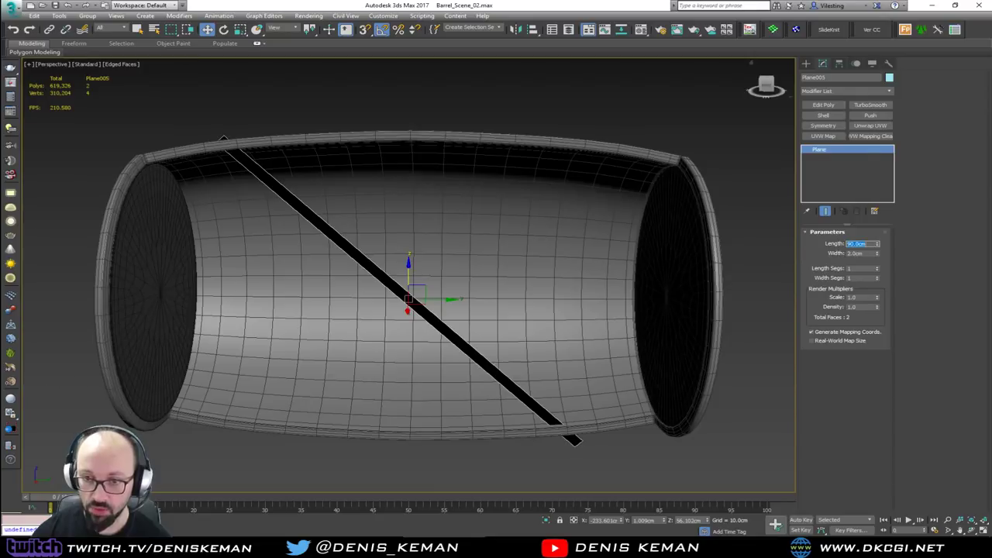
# - Move the diagonal plane along the barrel towards its left end
pyautogui.keyDown('alt'); pyautogui.moveTo(415, 303); pyautogui.dragTo(430, 277, button='middle'); pyautogui.keyUp('alt')
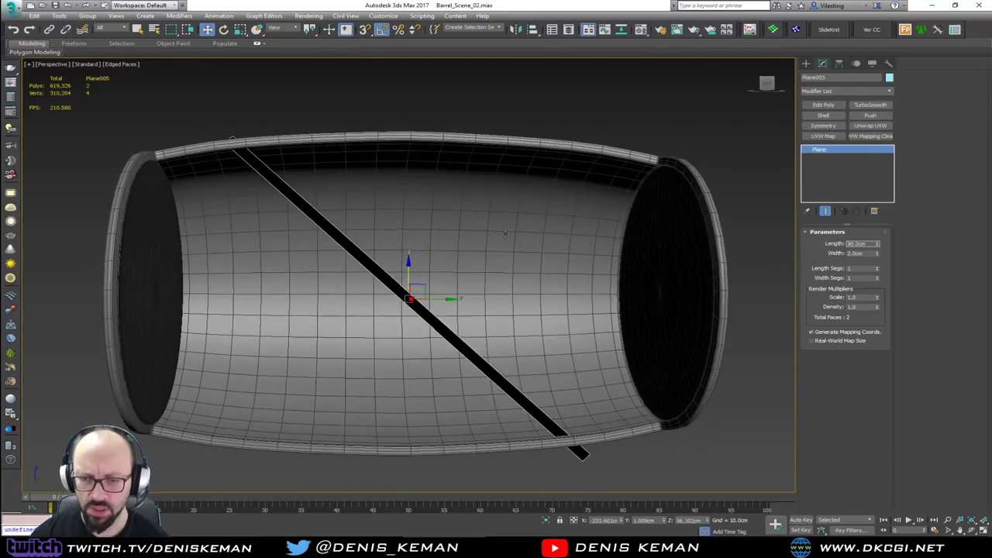
pyautogui.moveTo(425, 286); pyautogui.dragTo(357, 284)
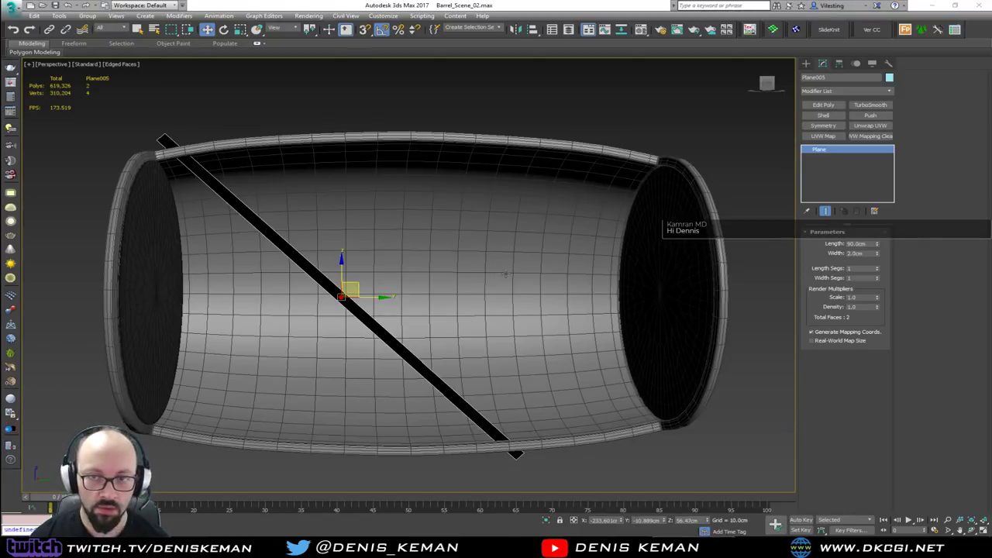
pyautogui.keyDown('alt'); pyautogui.moveTo(468, 243); pyautogui.dragTo(478, 243, button='middle'); pyautogui.keyUp('alt')
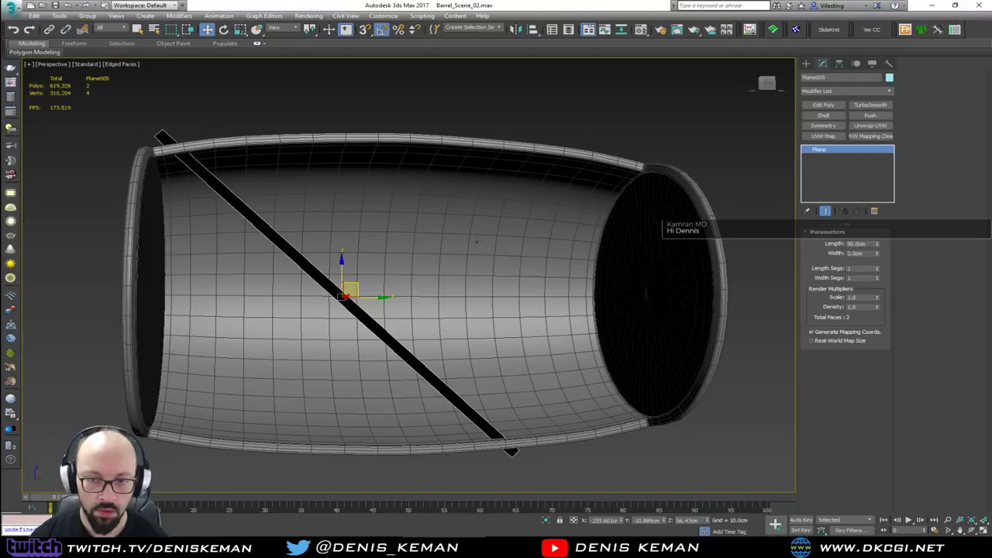
# - Clone the diagonal plane along the barrel with two evenly spaced copies and select all three planes
pyautogui.moveTo(369, 297)
pyautogui.mouseDown()
pyautogui.moveTo(210, 304)
pyautogui.moveTo(167, 318)
pyautogui.moveTo(236, 327)
pyautogui.moveTo(297, 299)
pyautogui.moveTo(485, 301)
pyautogui.moveTo(446, 300)
pyautogui.mouseUp()
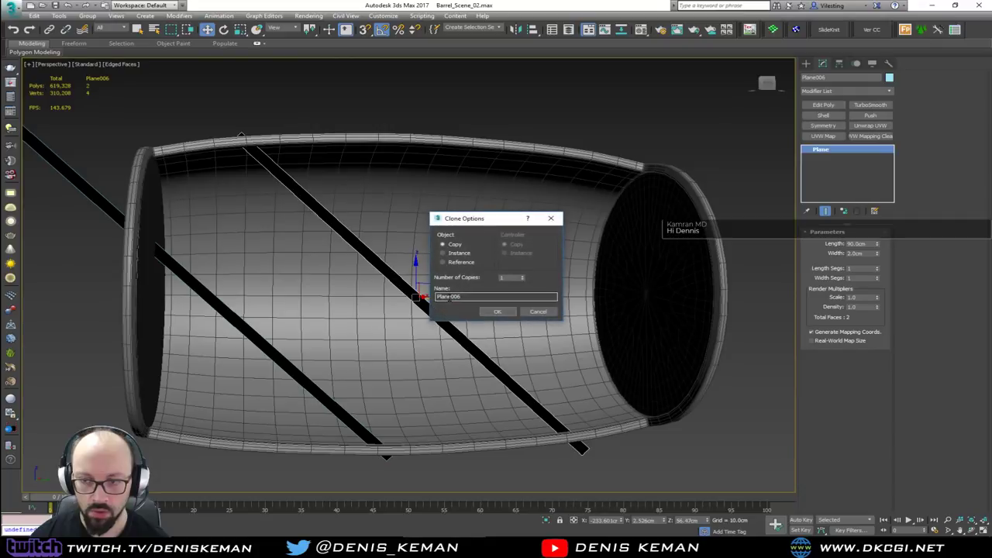
pyautogui.click(522, 277)
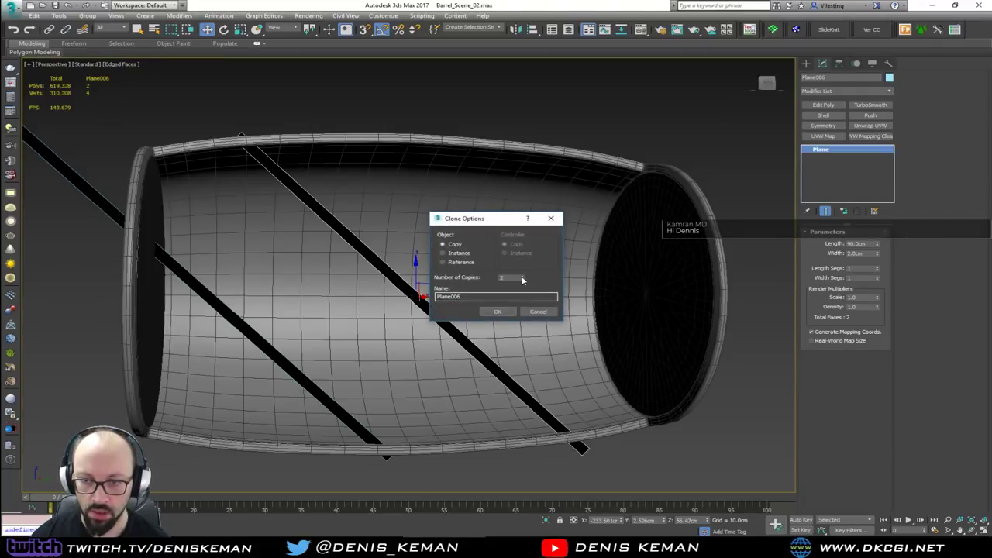
pyautogui.click(500, 311)
pyautogui.scroll(-3, 511, 246)
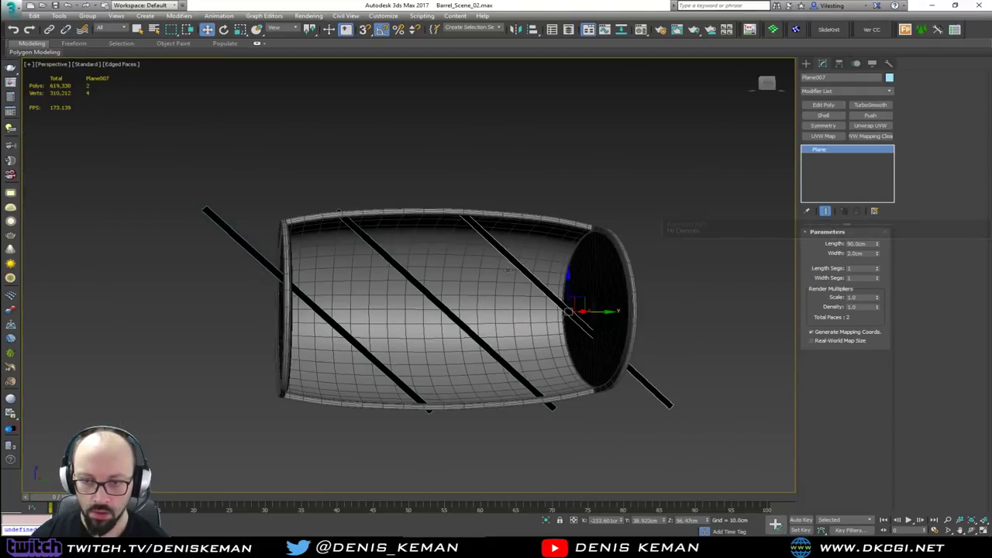
pyautogui.keyDown('ctrl'); pyautogui.click(453, 320); pyautogui.keyUp('ctrl')
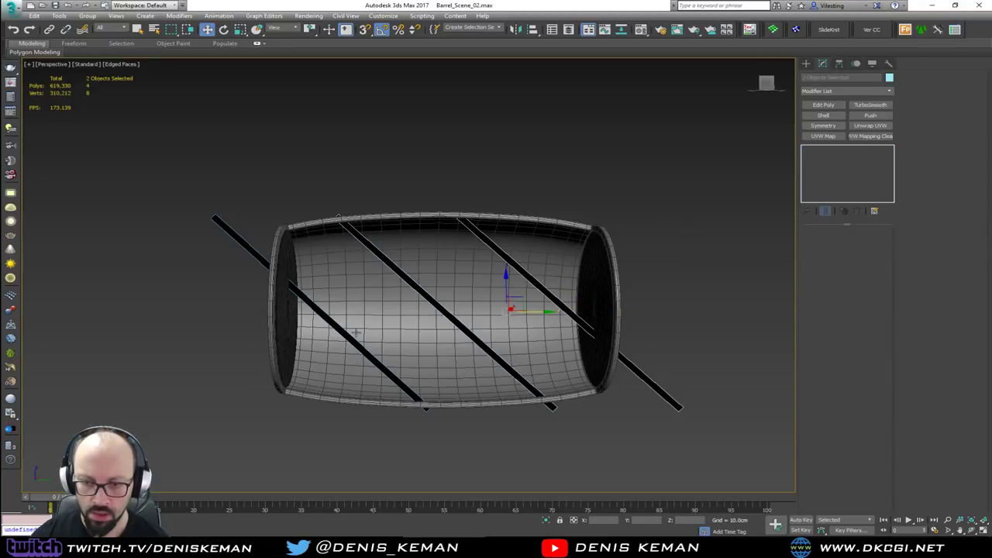
pyautogui.press('e')
pyautogui.keyDown('shift'); pyautogui.moveTo(472, 288); pyautogui.dragTo(485, 333); pyautogui.keyUp('shift')
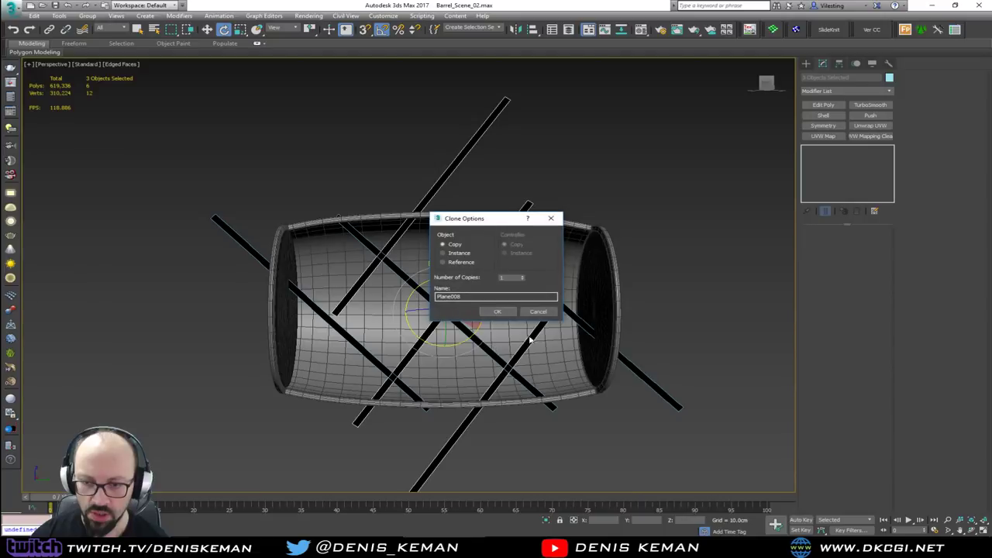
pyautogui.click(534, 314)
pyautogui.press('w')
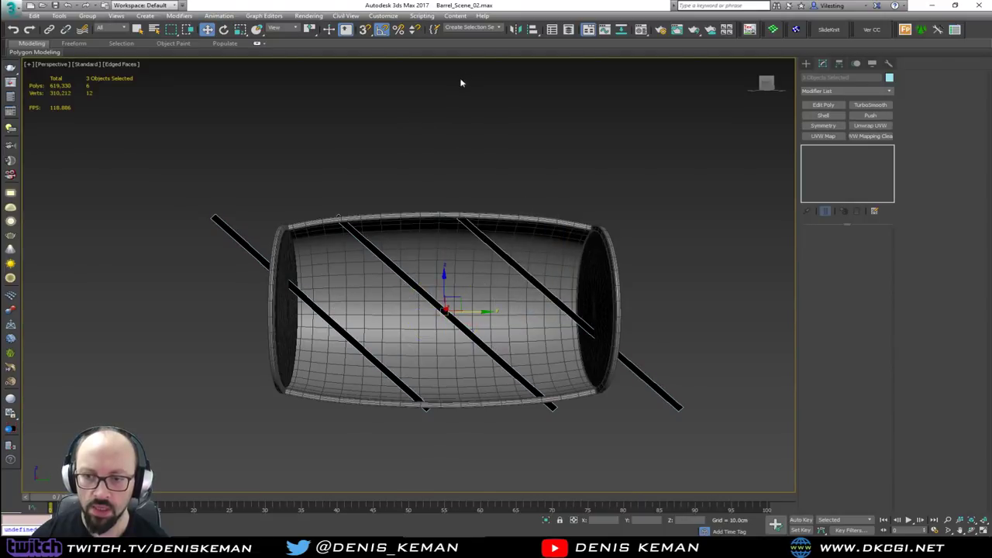
# - Mirror the three diagonal planes as copies across the Y axis to form a crossed lattice
pyautogui.click(515, 29)
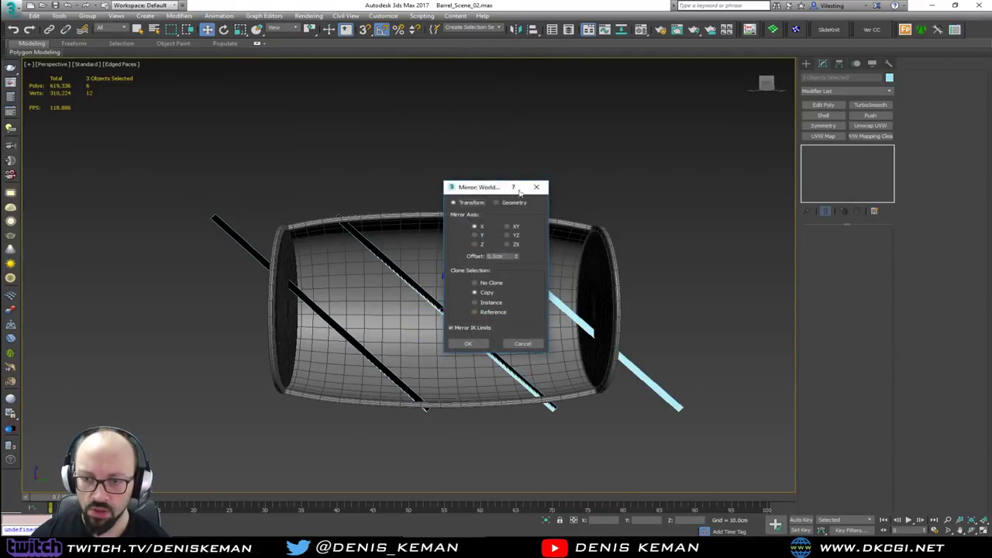
pyautogui.click(478, 235)
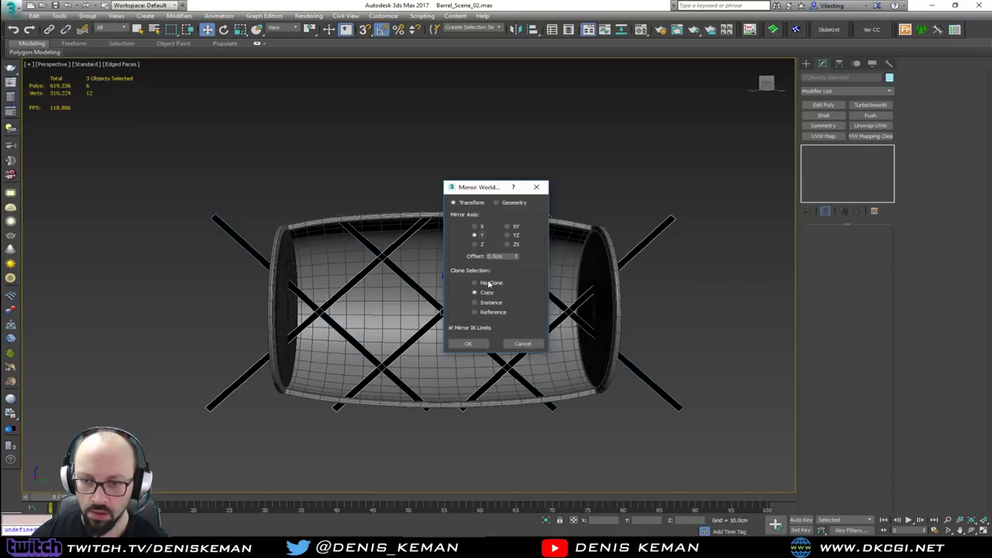
pyautogui.click(480, 345)
# - Examine the lattice with and without edged faces and compare it with the reference photo of the barrel wine rack
pyautogui.keyDown('alt'); pyautogui.moveTo(496, 304); pyautogui.dragTo(502, 266, button='middle'); pyautogui.keyUp('alt')
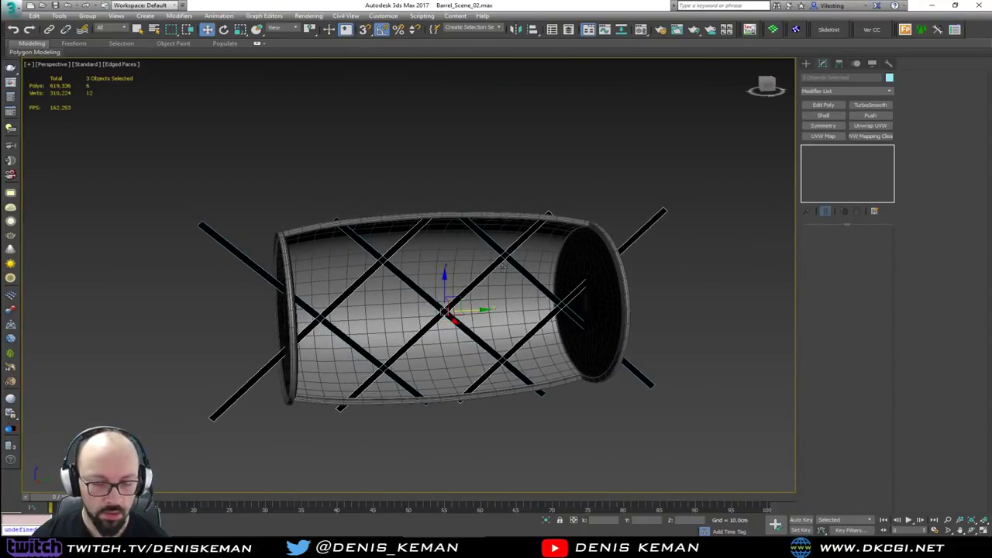
pyautogui.click(741, 290)
pyautogui.press('F4')
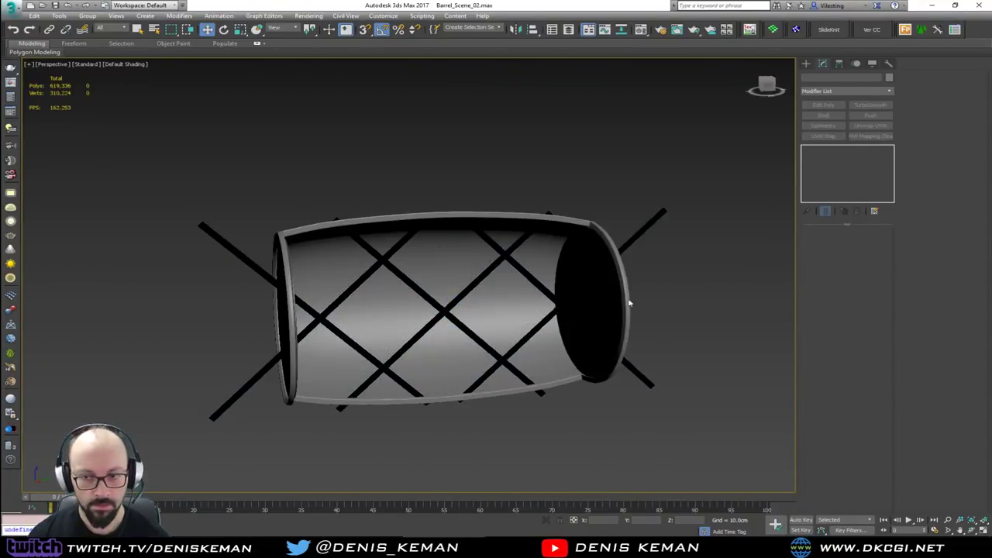
pyautogui.moveTo(629, 300)
pyautogui.keyDown('alt'); pyautogui.mouseDown(button='middle')
pyautogui.moveTo(534, 283)
pyautogui.moveTo(555, 279)
pyautogui.mouseUp(button='middle'); pyautogui.keyUp('alt')
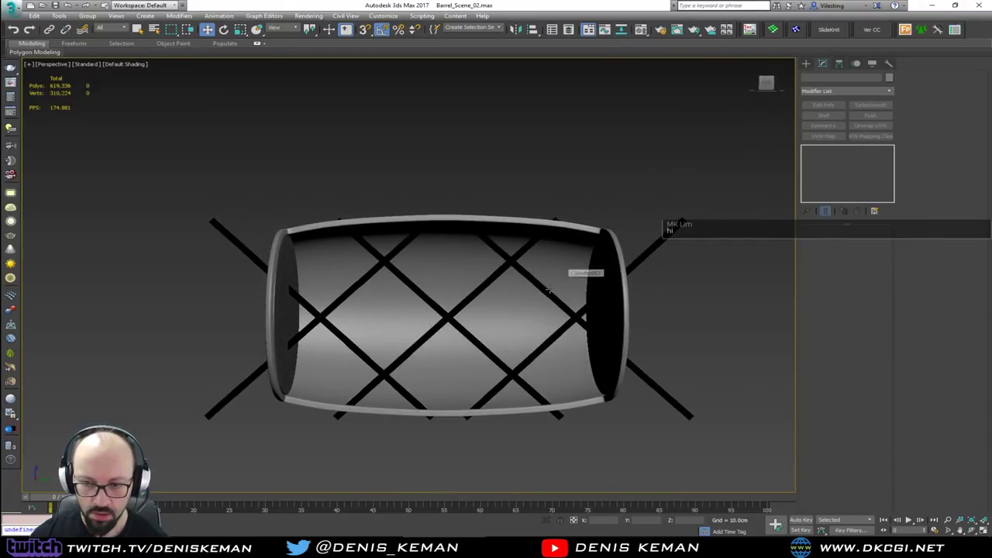
pyautogui.press('F4')
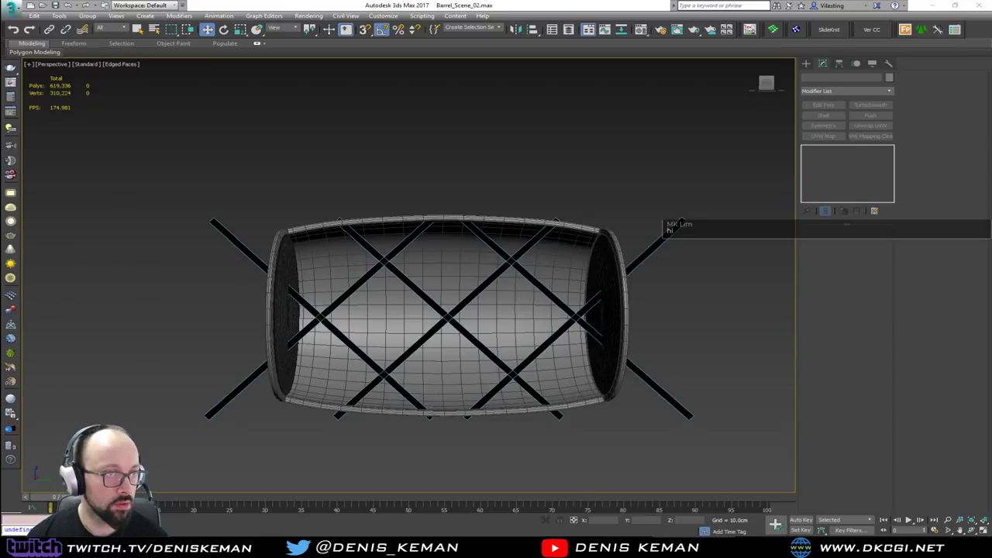
pyautogui.moveTo(0, 45); pyautogui.dragTo(177, 59)
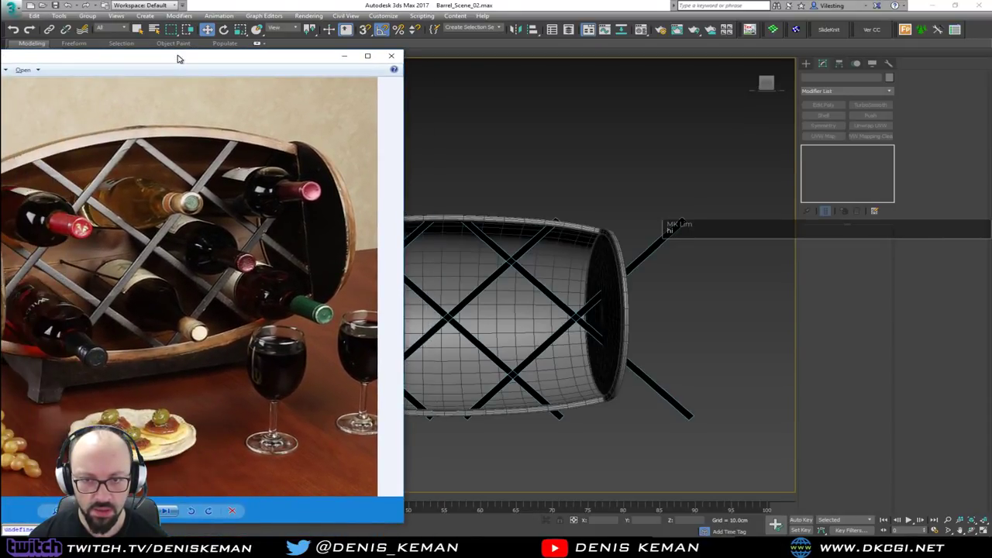
pyautogui.moveTo(177, 59); pyautogui.dragTo(990, 60)
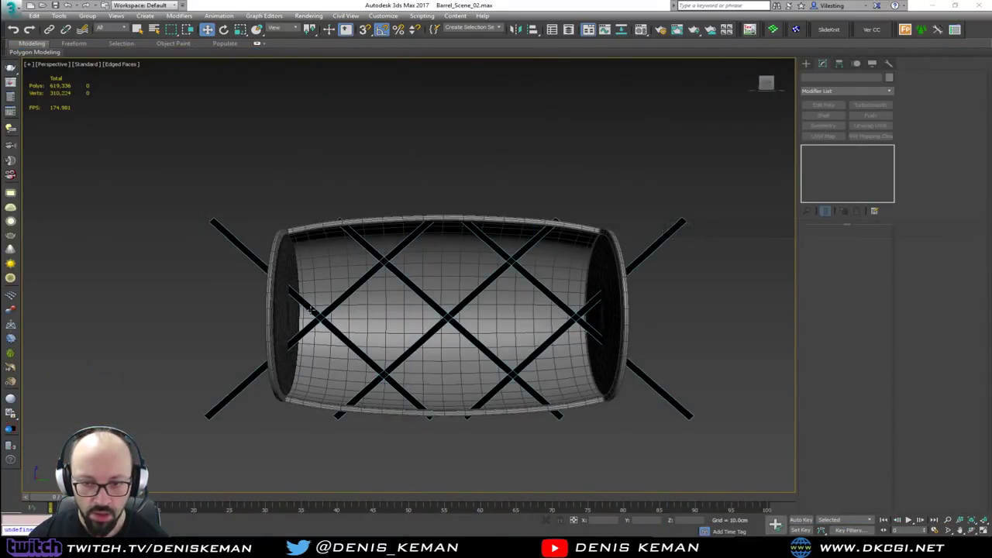
# - Add an Edit Poly modifier to the left diagonal plane and attach the other five lattice planes to it
pyautogui.click(311, 310)
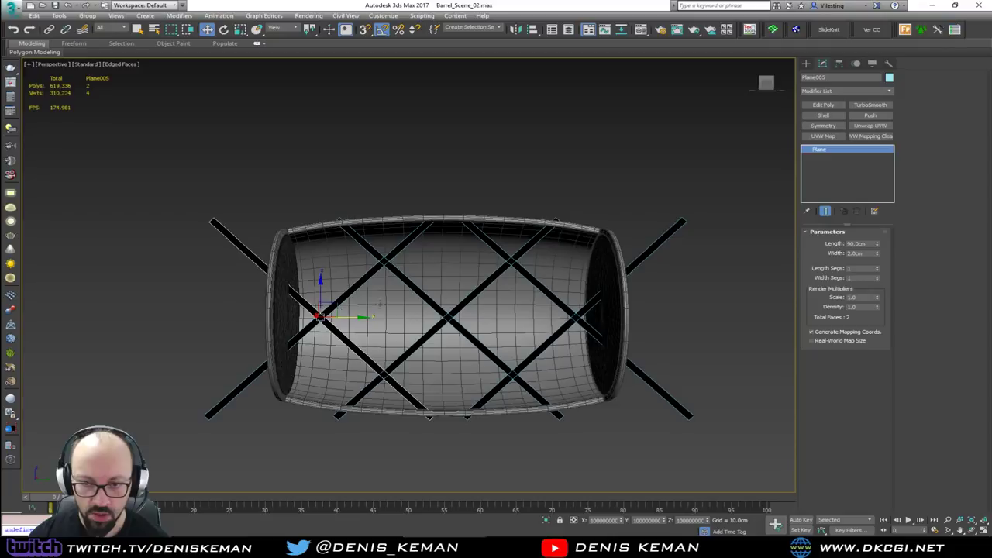
pyautogui.click(823, 105)
pyautogui.click(915, 143)
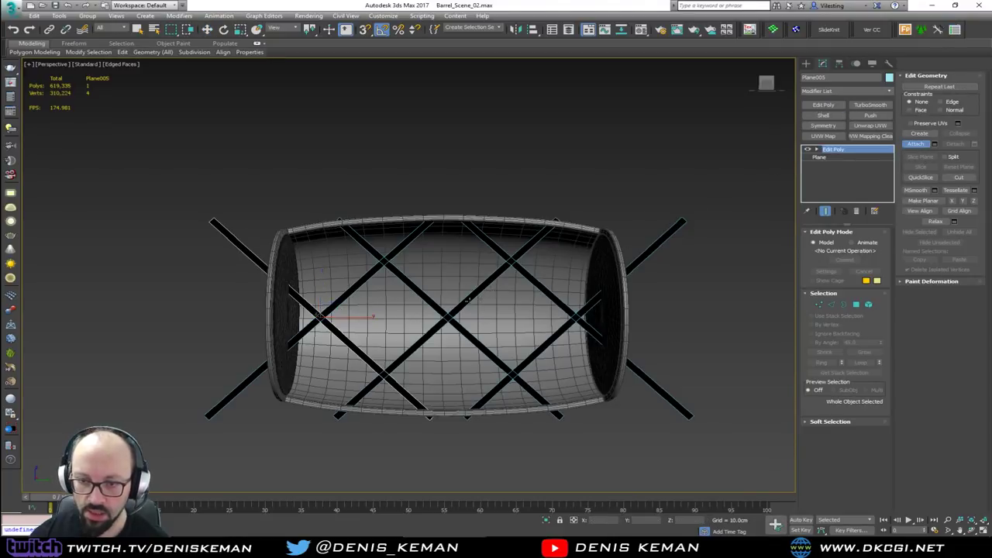
pyautogui.click(430, 304)
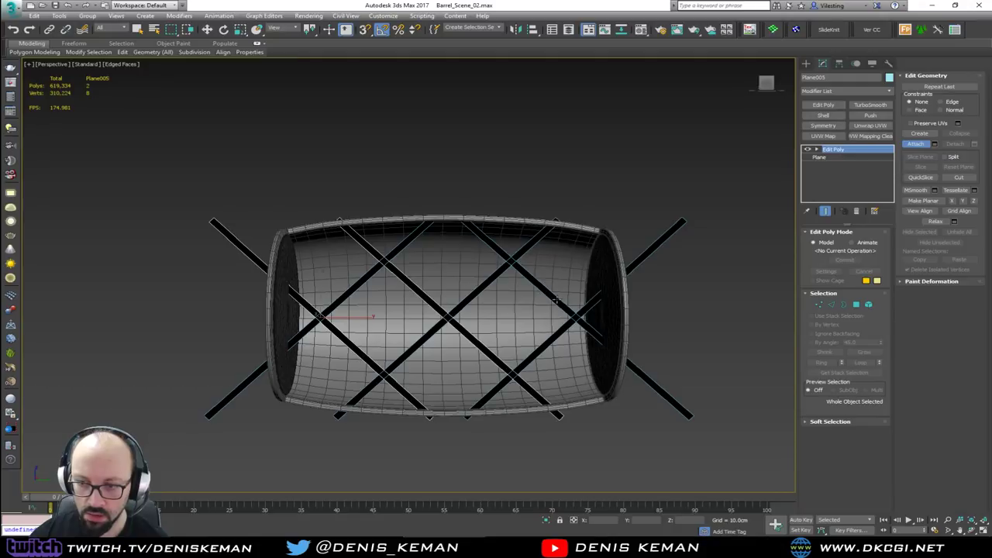
pyautogui.click(555, 301)
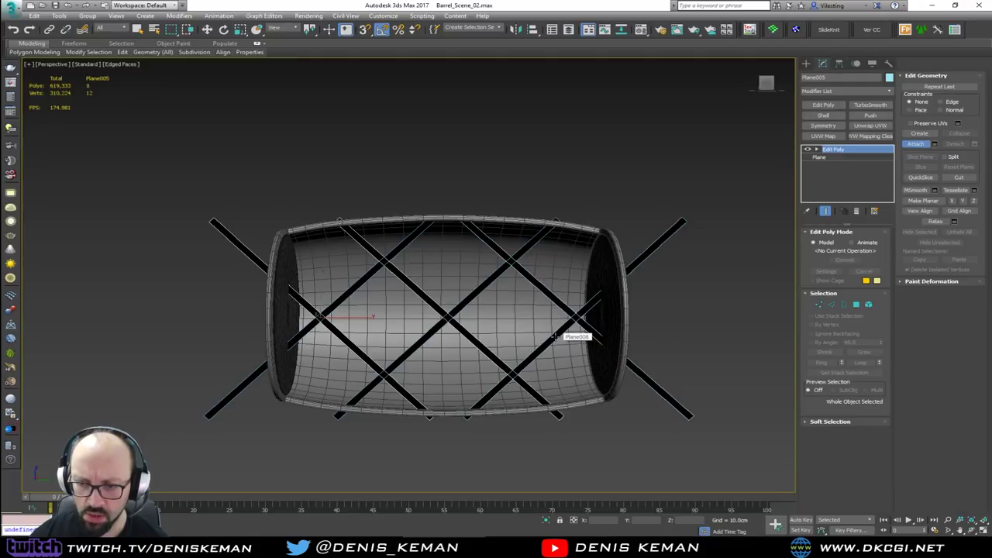
pyautogui.click(461, 311)
pyautogui.click(449, 305)
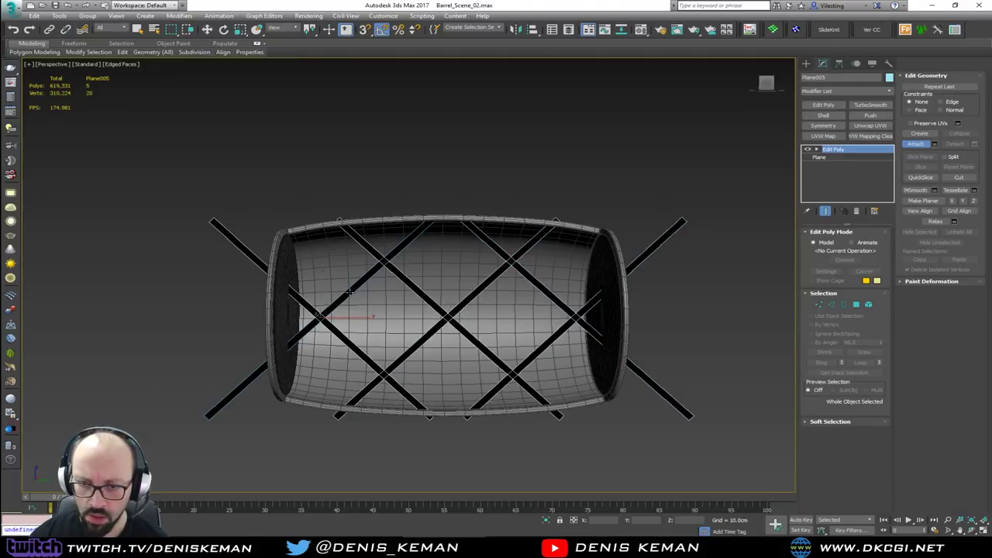
pyautogui.click(349, 291)
pyautogui.press('w')
# - Slice all lattice edges with a vertical slice plane at the barrel head on the right of the Left view
pyautogui.hotkey('alt', 'w')
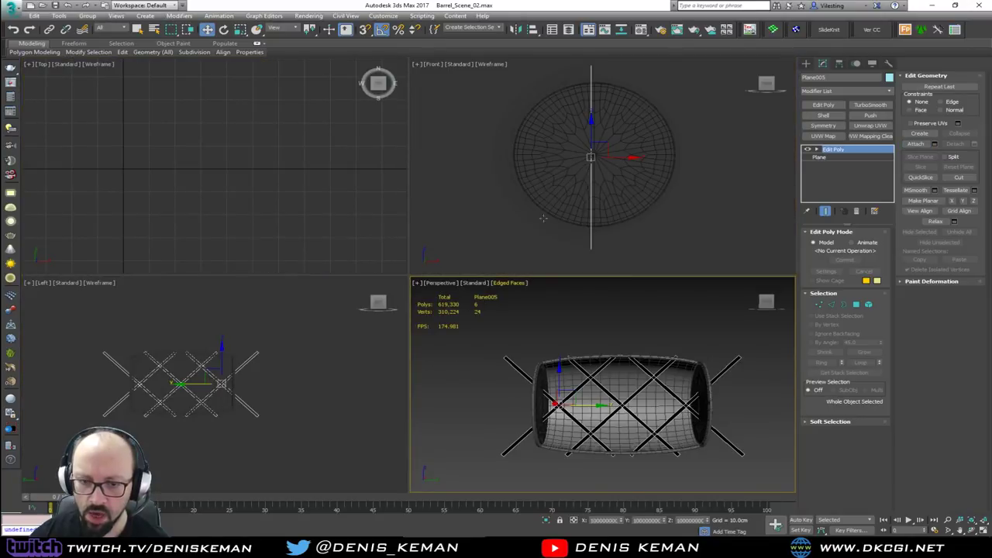
pyautogui.middleClick(293, 347)
pyautogui.hotkey('alt', 'w')
pyautogui.scroll(3, 446, 273)
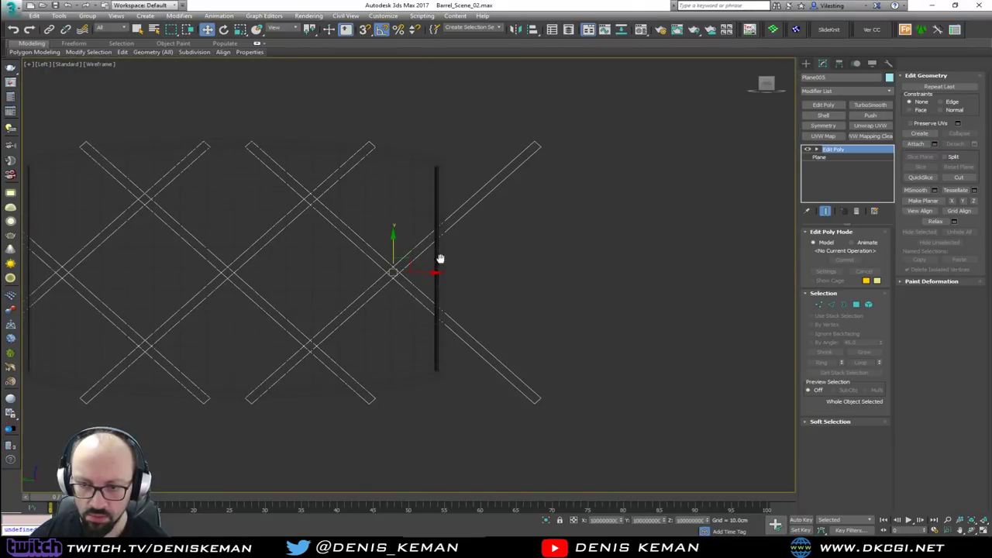
pyautogui.moveTo(440, 258); pyautogui.dragTo(440, 279, button='middle')
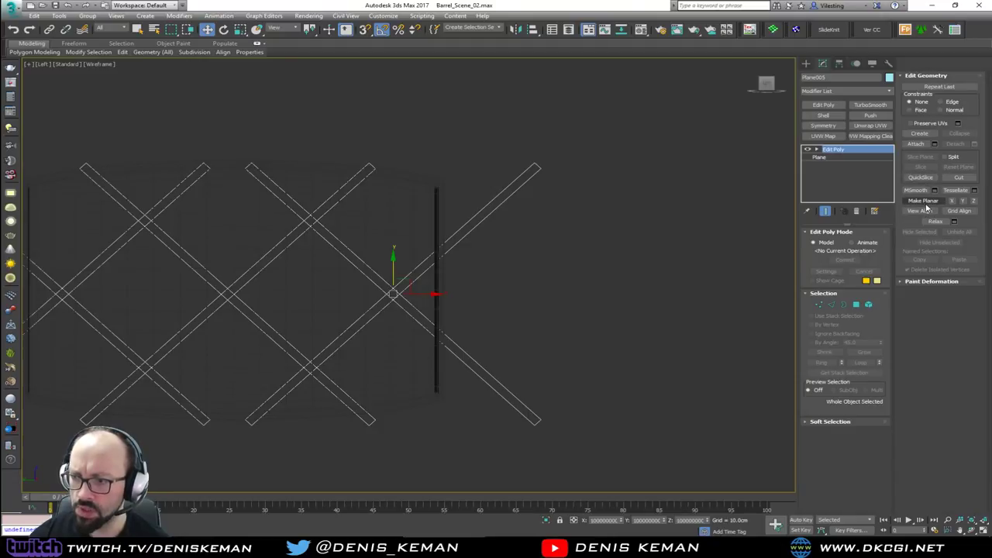
pyautogui.press('2')
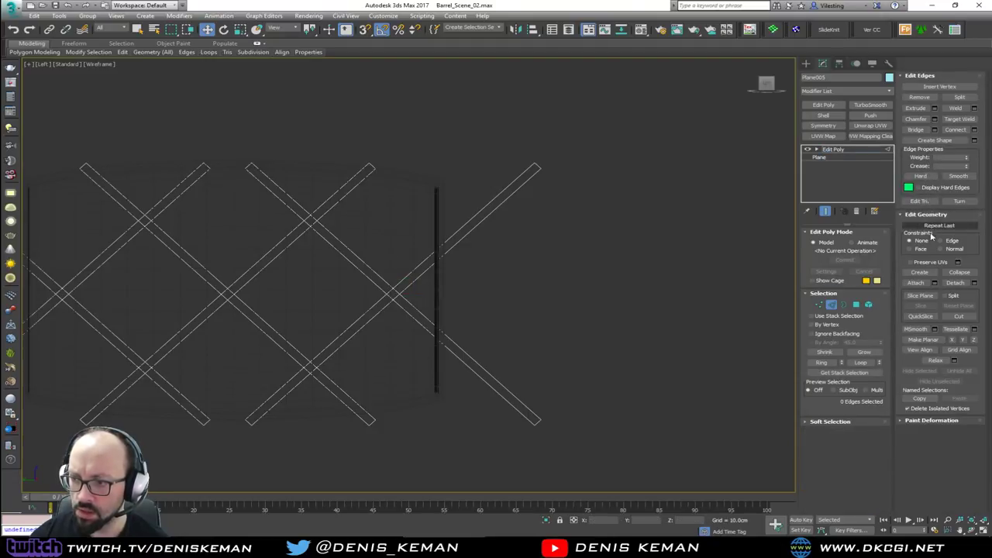
pyautogui.click(922, 296)
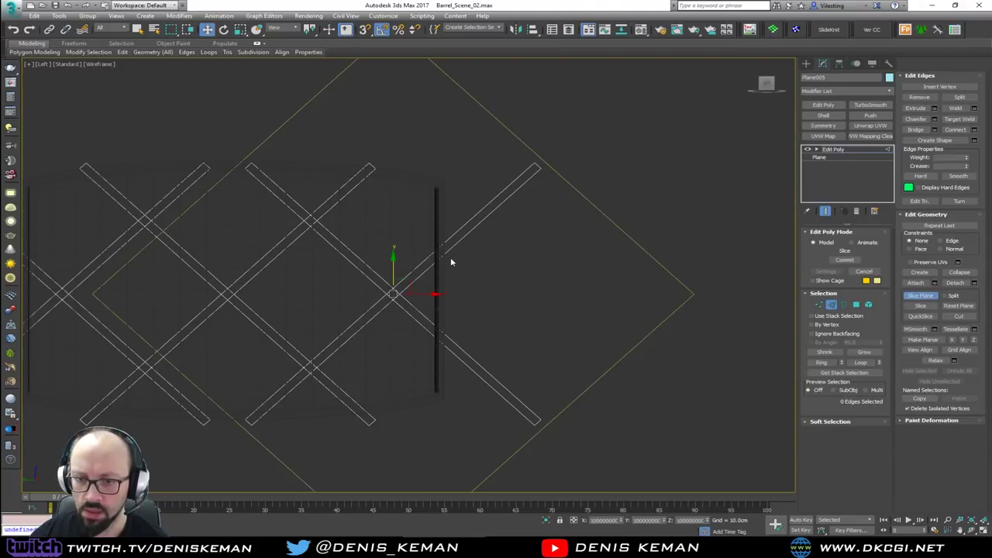
pyautogui.press('e')
pyautogui.moveTo(416, 269); pyautogui.dragTo(467, 295)
pyautogui.press('w')
pyautogui.click(36, 151)
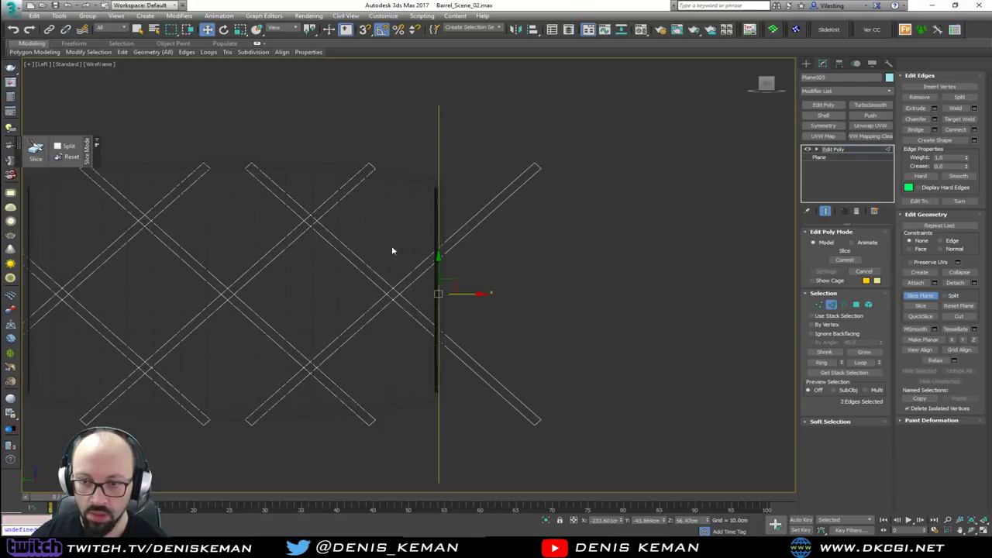
# - Move the slice plane to the opposite barrel head, slice the lattice there and finish slicing
pyautogui.moveTo(448, 264); pyautogui.dragTo(563, 225, button='middle')
pyautogui.scroll(-2, 563, 227)
pyautogui.moveTo(584, 247); pyautogui.dragTo(291, 248)
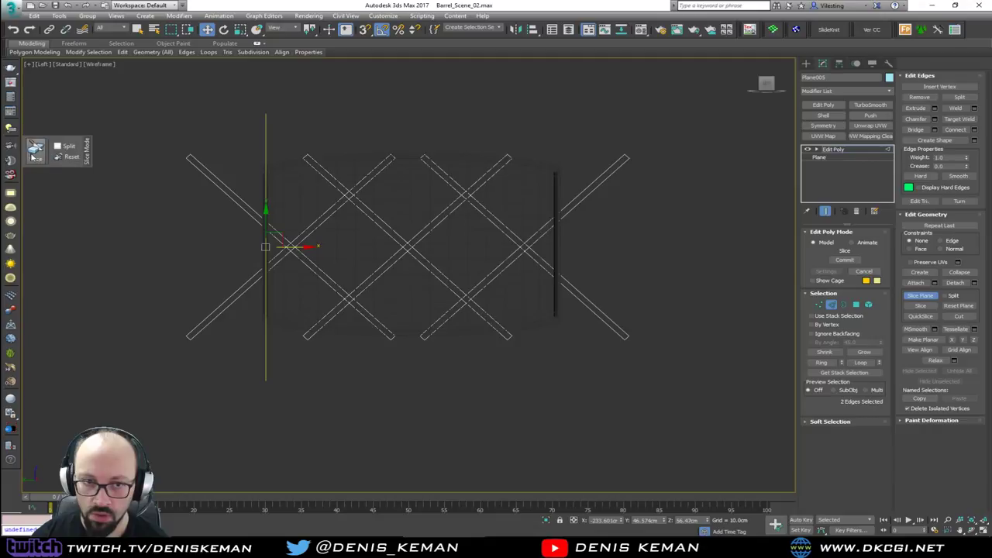
pyautogui.click(35, 151)
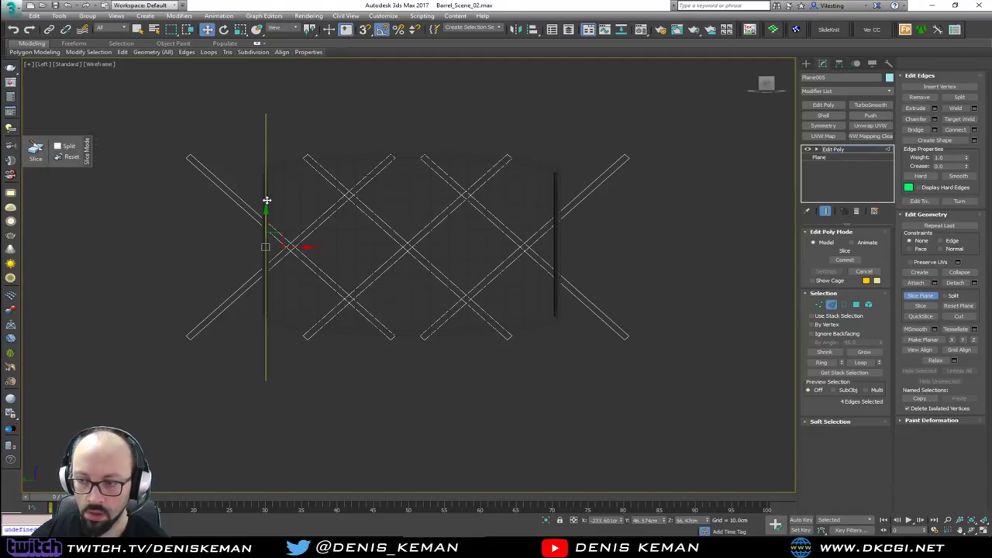
pyautogui.click(920, 296)
# - Isolate the lattice in the perspective view and display it shaded with edged faces
pyautogui.hotkey('alt', 'w')
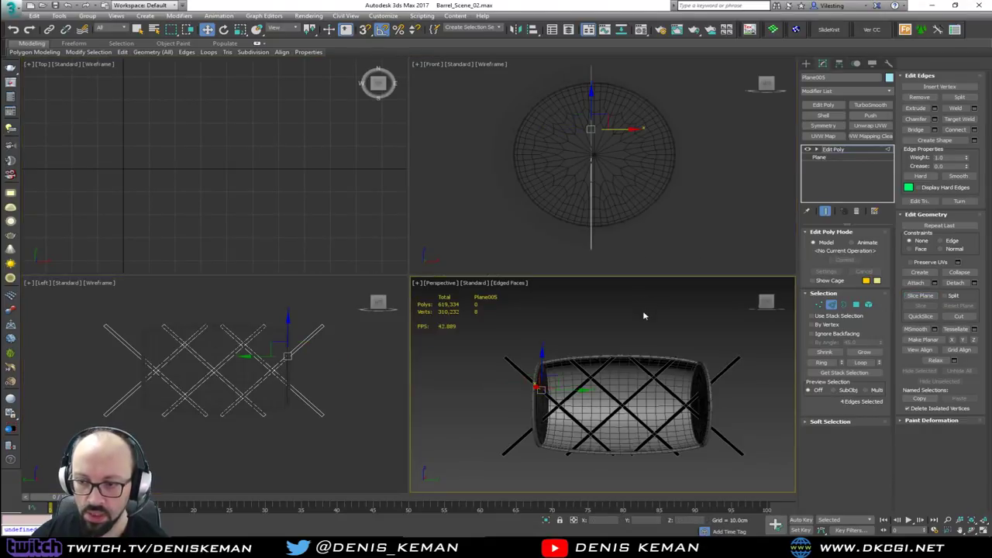
pyautogui.hotkey('alt', 'w')
pyautogui.keyDown('alt'); pyautogui.moveTo(622, 310); pyautogui.dragTo(552, 307, button='middle'); pyautogui.keyUp('alt')
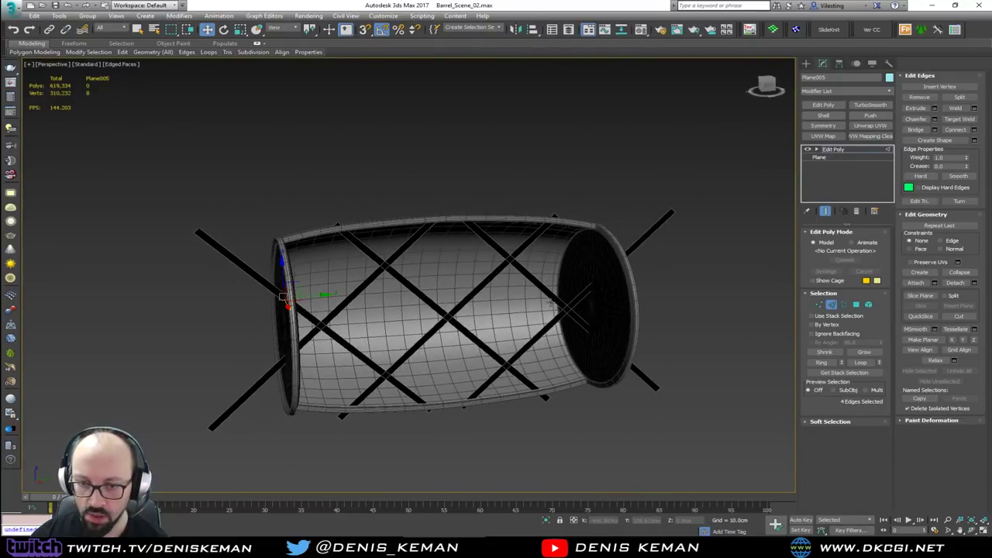
pyautogui.press('F3')
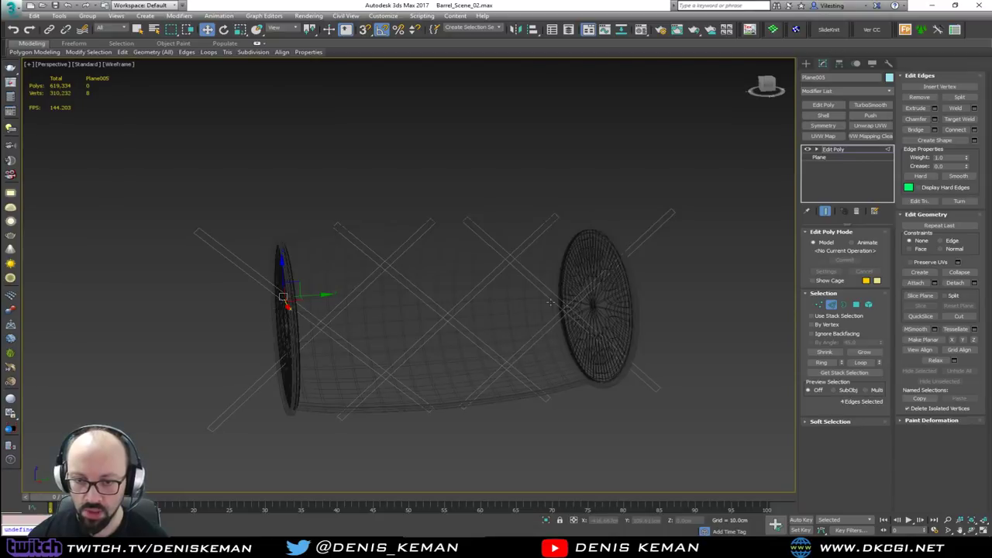
pyautogui.hotkey('alt', 'q')
pyautogui.keyDown('alt'); pyautogui.moveTo(551, 303); pyautogui.dragTo(567, 281, button='middle'); pyautogui.keyUp('alt')
pyautogui.press('F3')
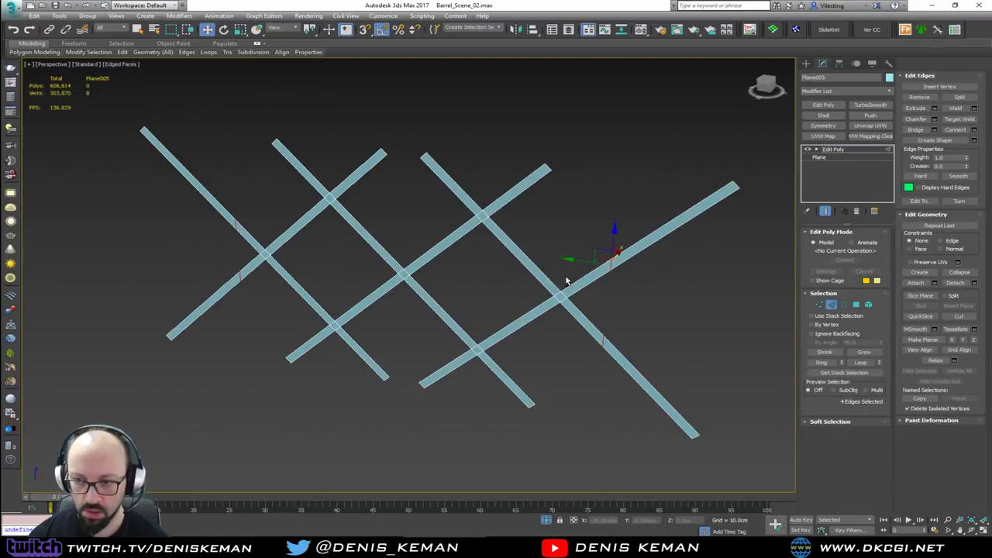
pyautogui.keyDown('alt'); pyautogui.moveTo(501, 275); pyautogui.dragTo(524, 271, button='middle'); pyautogui.keyUp('alt')
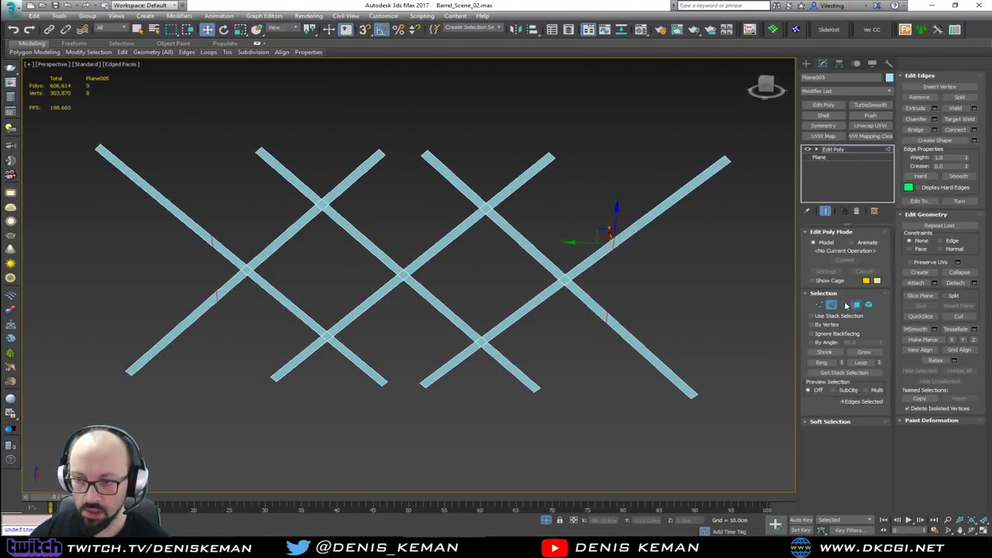
# - Delete the four strip polygons that overhang beyond the two sliced barrel ends
pyautogui.click(855, 304)
pyautogui.moveTo(662, 393); pyautogui.dragTo(660, 391)
pyautogui.scroll(-2, 439, 233)
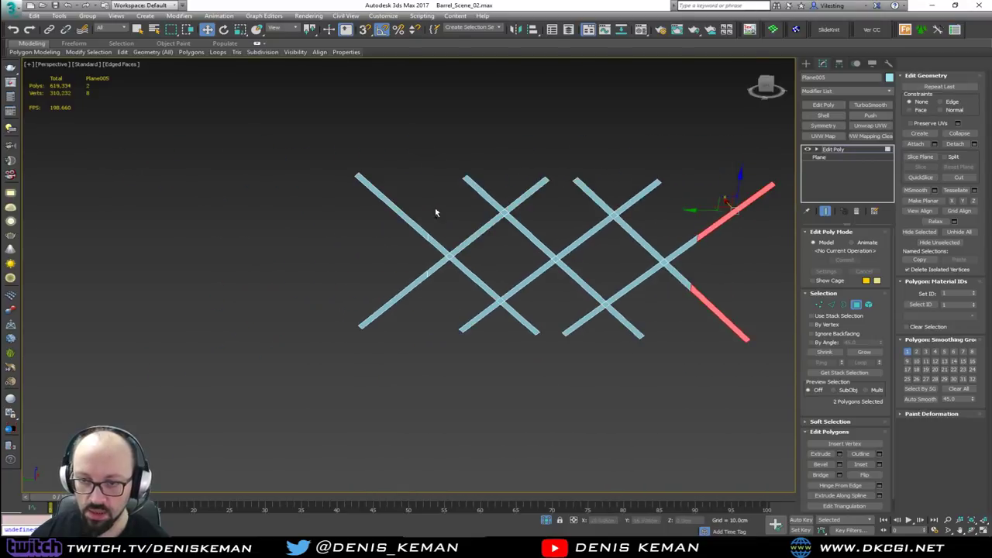
pyautogui.keyDown('ctrl'); pyautogui.moveTo(400, 302); pyautogui.dragTo(408, 325); pyautogui.keyUp('ctrl')
pyautogui.press('Delete')
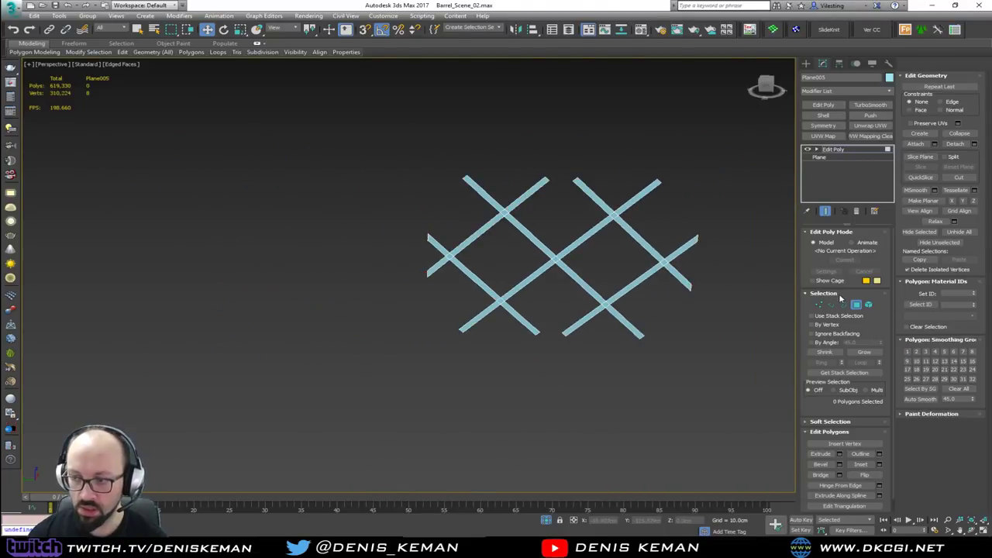
pyautogui.click(855, 303)
# - End the isolation to bring the barrel back and select all lattice polygons
pyautogui.keyDown('alt'); pyautogui.moveTo(496, 232); pyautogui.dragTo(443, 236, button='middle'); pyautogui.keyUp('alt')
pyautogui.rightClick(547, 245)
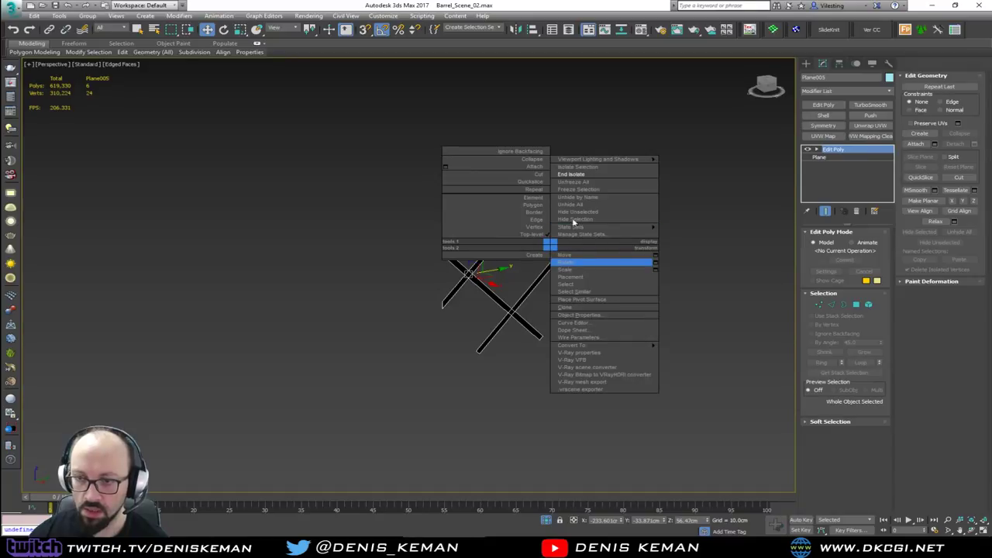
pyautogui.click(573, 179)
pyautogui.press('4')
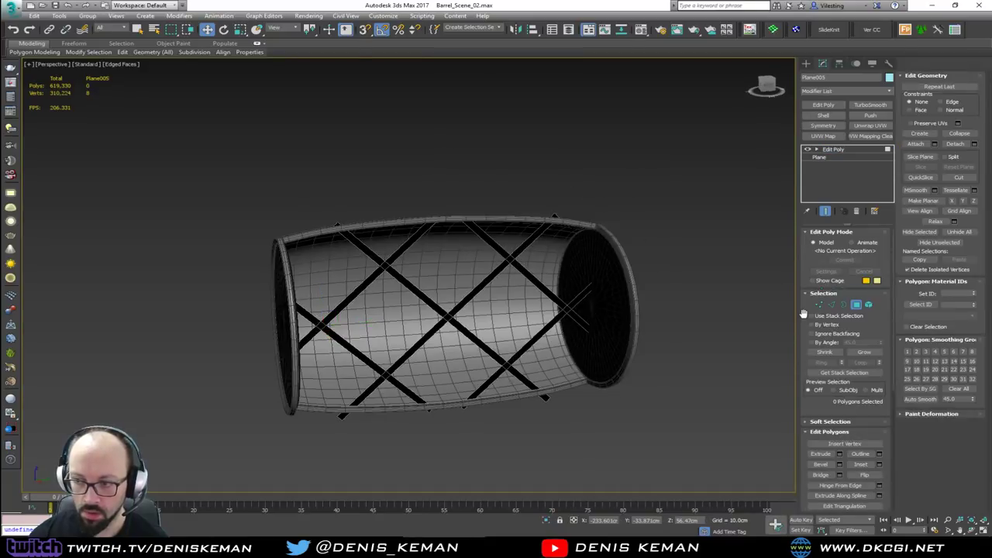
pyautogui.hotkey('ctrl', 'a')
pyautogui.keyDown('alt'); pyautogui.moveTo(640, 302); pyautogui.dragTo(612, 286, button='middle'); pyautogui.keyUp('alt')
pyautogui.scroll(5, 542, 213)
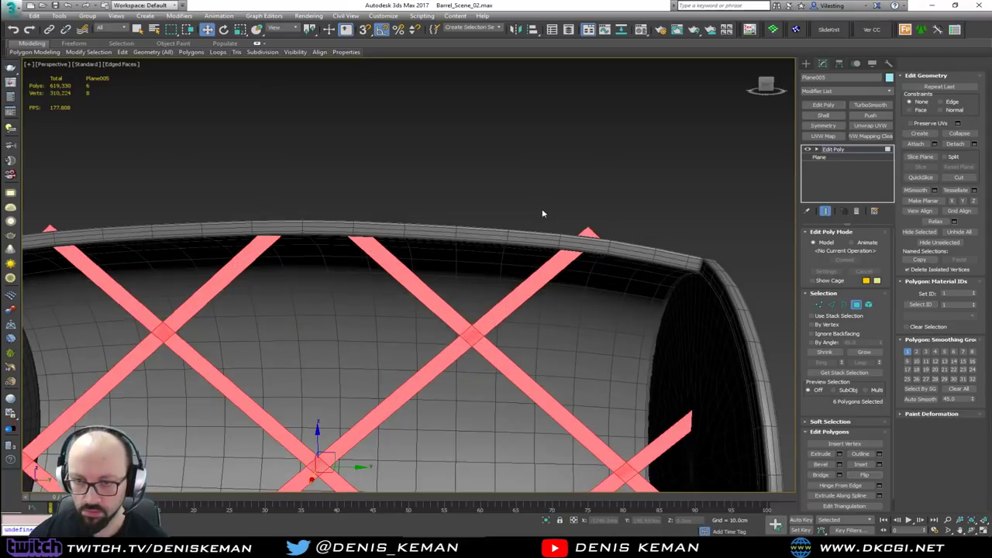
# - Constrain vertex movement to edges and slide the upper left strip's two end vertices down to the barrel outline in the Left view
pyautogui.press('1')
pyautogui.press('F3')
pyautogui.press('F3')
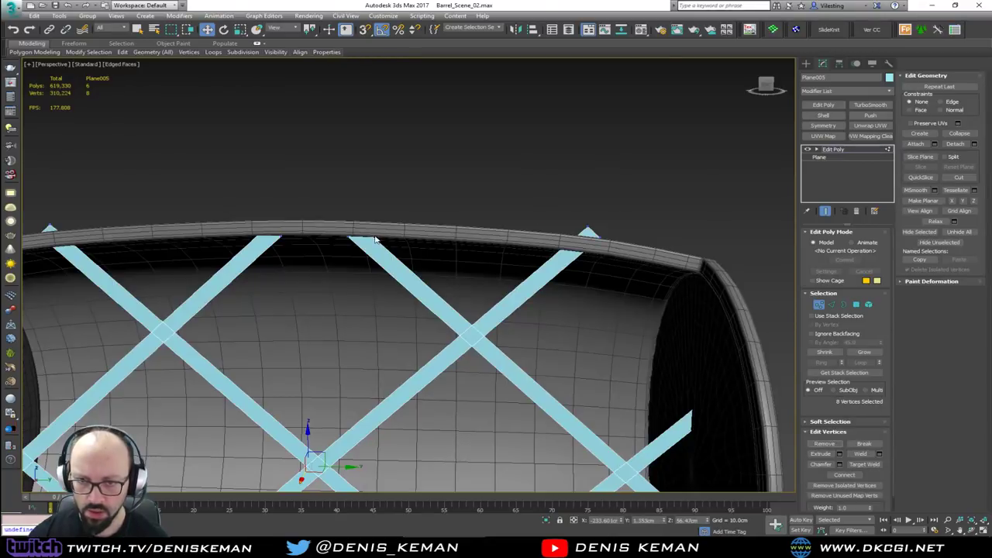
pyautogui.click(353, 240)
pyautogui.hotkey('alt', 'w')
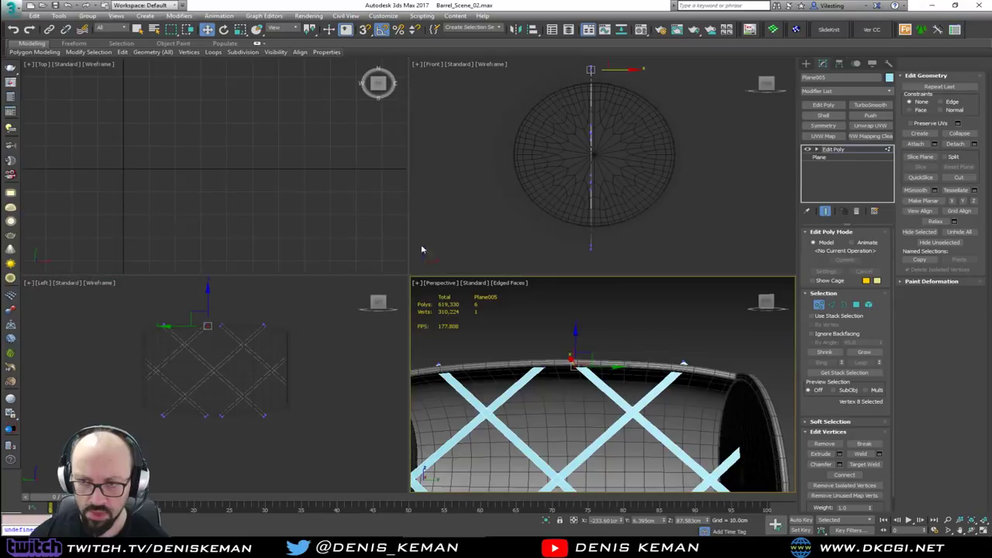
pyautogui.rightClick(609, 215)
pyautogui.rightClick(217, 373)
pyautogui.hotkey('alt', 'w')
pyautogui.scroll(8, 321, 158)
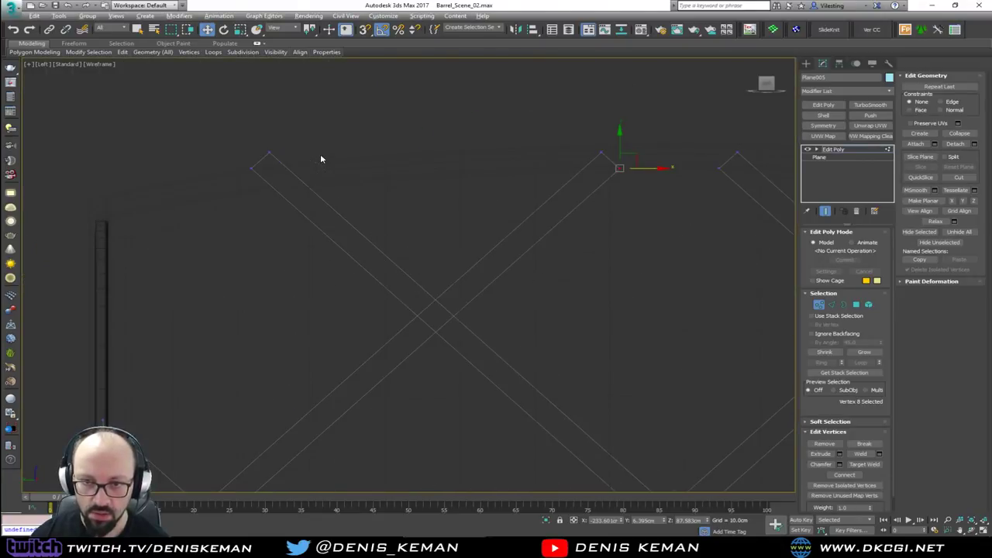
pyautogui.moveTo(285, 135); pyautogui.dragTo(237, 177)
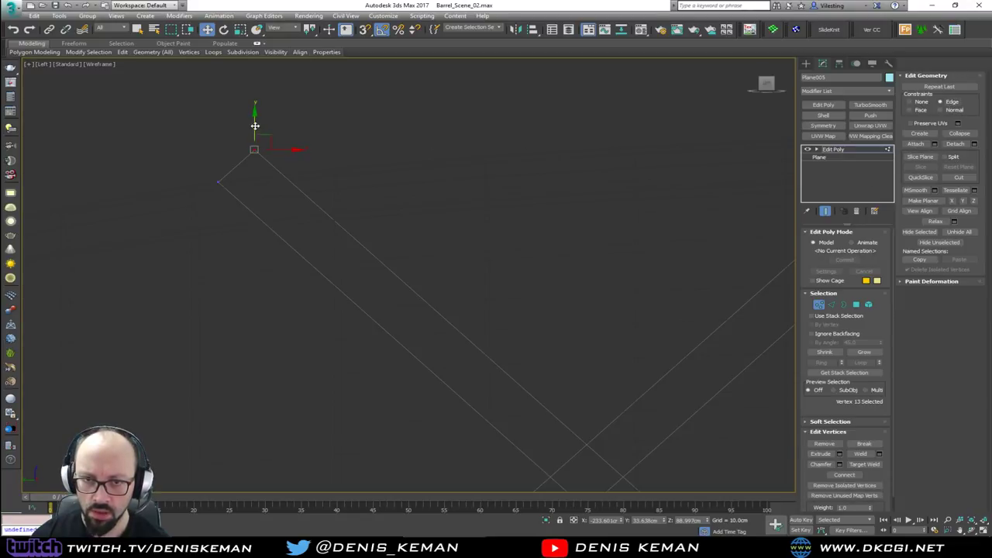
pyautogui.moveTo(259, 140); pyautogui.dragTo(242, 187)
pyautogui.click(218, 177)
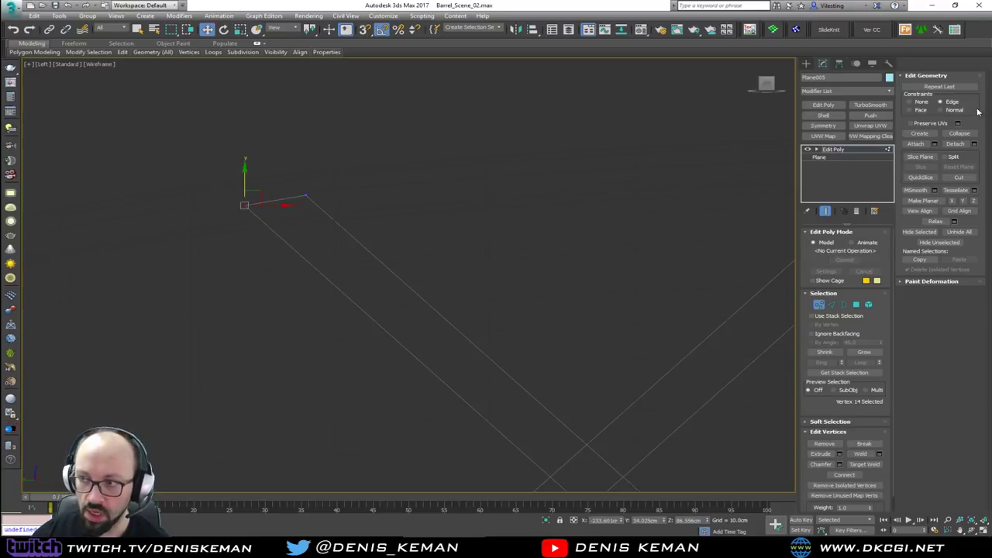
pyautogui.scroll(-3, 377, 317)
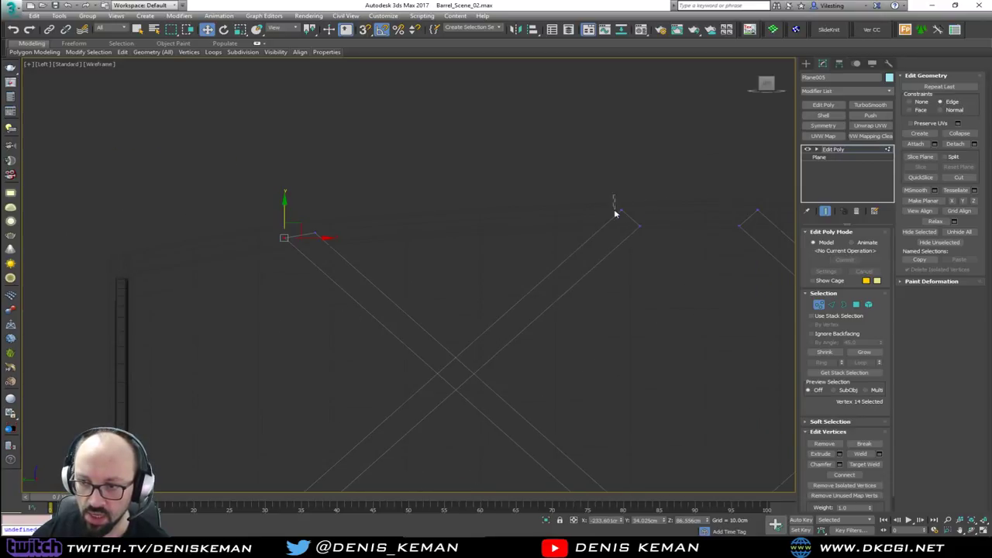
# - Try to slide the lower end vertex of the next upper strip along its edge
pyautogui.click(639, 226)
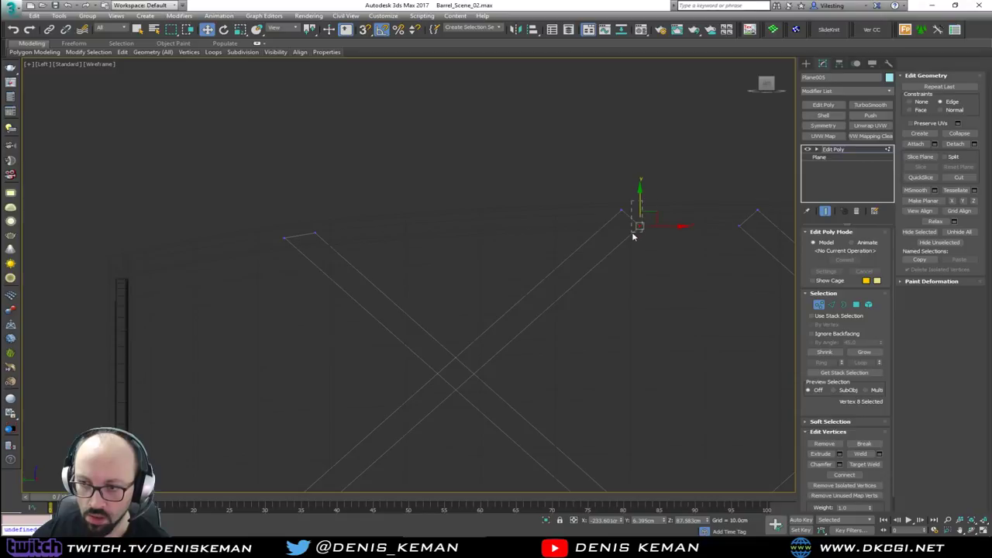
pyautogui.moveTo(641, 199); pyautogui.dragTo(647, 186)
pyautogui.hotkey('ctrl', 'z')
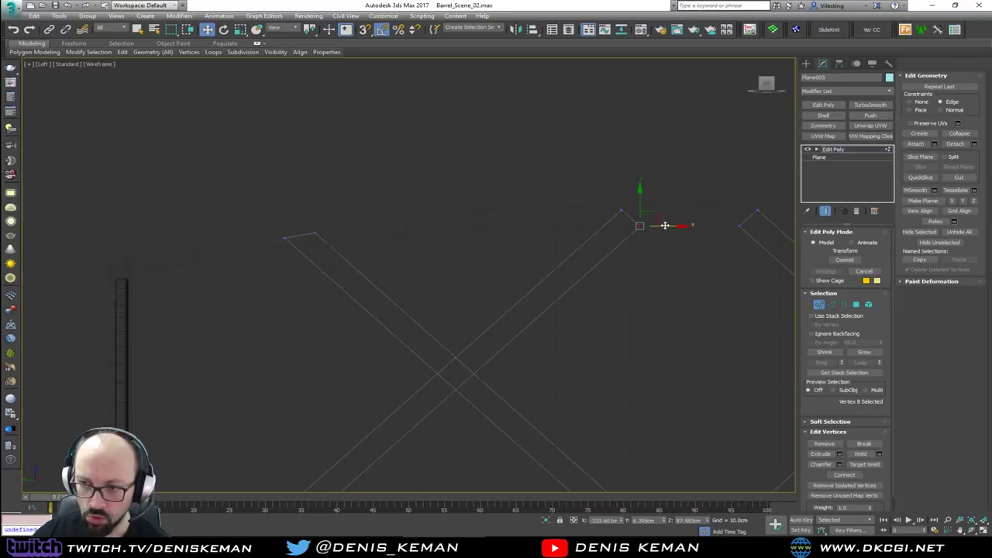
pyautogui.moveTo(665, 225); pyautogui.dragTo(690, 225)
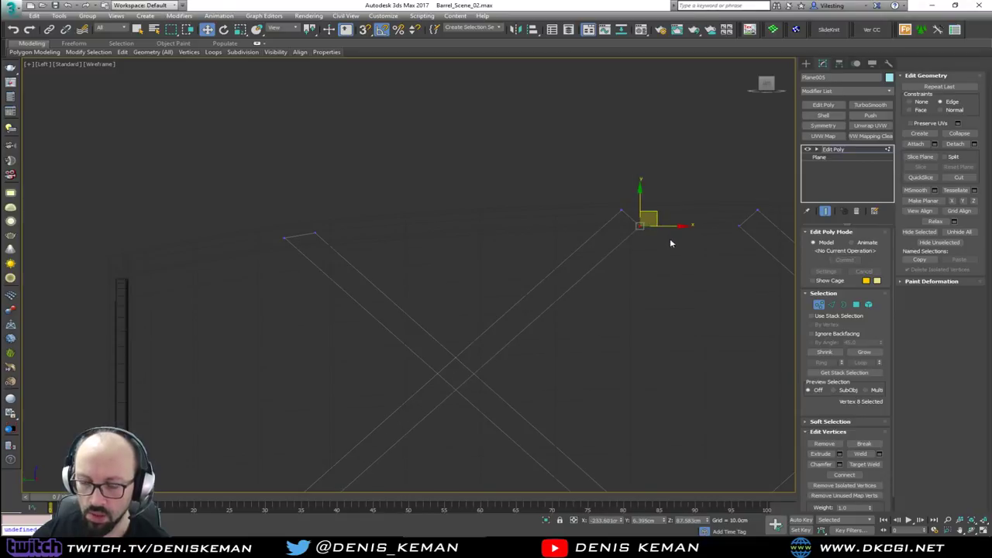
# - Try to slide the end vertices of the upper right strip along their edges to the barrel outline
pyautogui.moveTo(669, 238); pyautogui.dragTo(508, 259, button='middle')
pyautogui.moveTo(618, 229); pyautogui.dragTo(534, 194, button='middle')
pyautogui.scroll(-2, 369, 209)
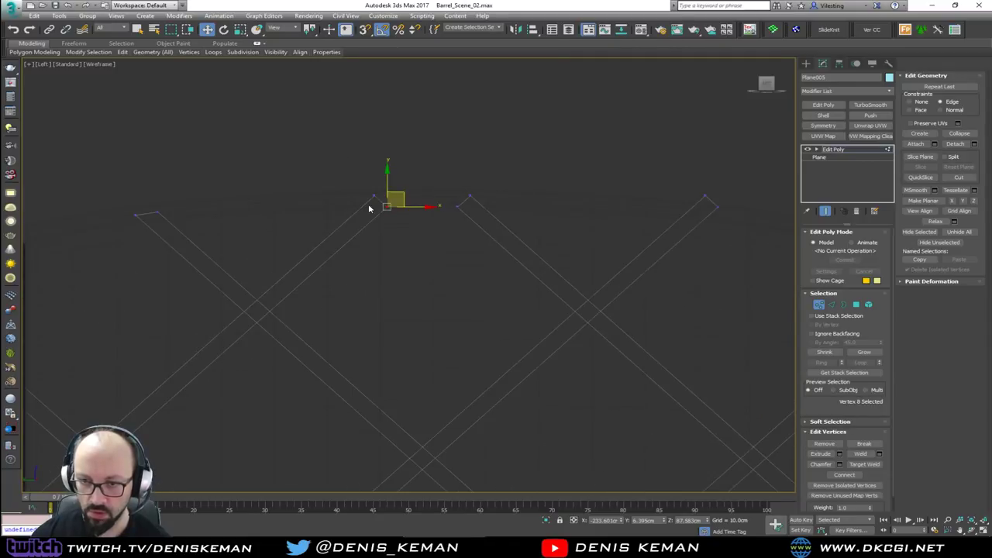
pyautogui.moveTo(690, 206); pyautogui.dragTo(687, 165)
pyautogui.click(695, 182)
pyautogui.click(721, 188)
pyautogui.scroll(-3, 581, 176)
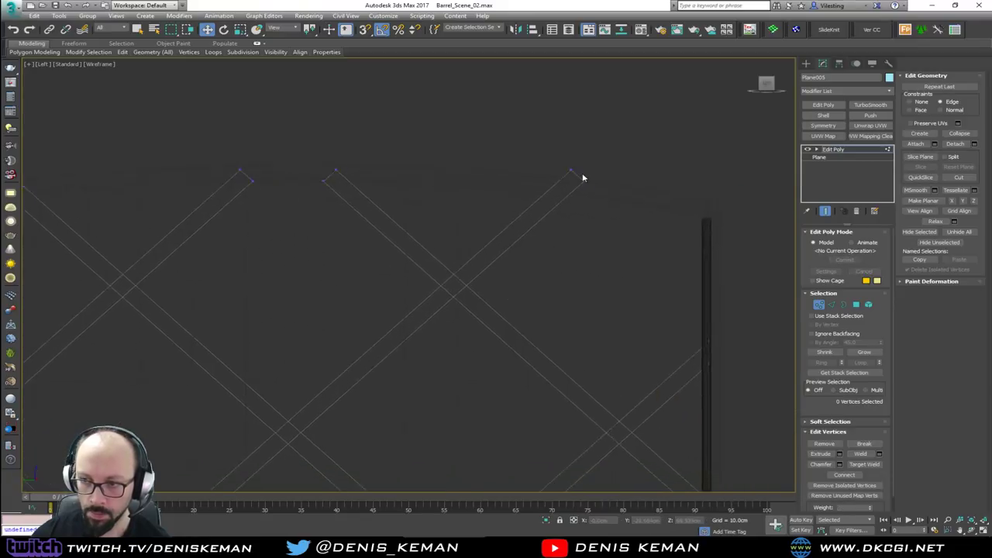
pyautogui.moveTo(580, 184); pyautogui.dragTo(569, 165)
pyautogui.scroll(4, 573, 170)
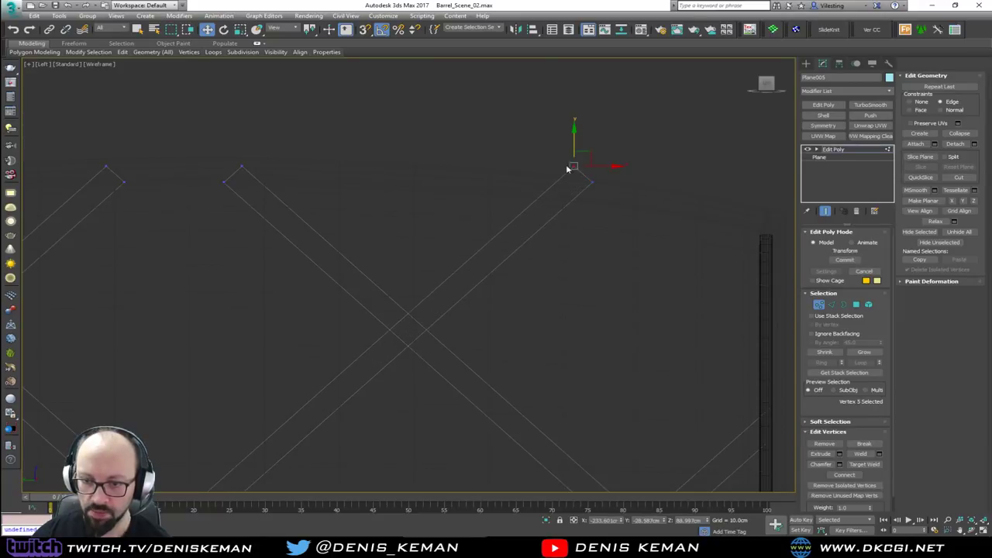
pyautogui.scroll(-4, 568, 168)
# - Slide the lower left strip's end vertices up along their edges to the barrel outline and try the same on the lower right strip
pyautogui.moveTo(577, 164); pyautogui.dragTo(589, 91, button='middle')
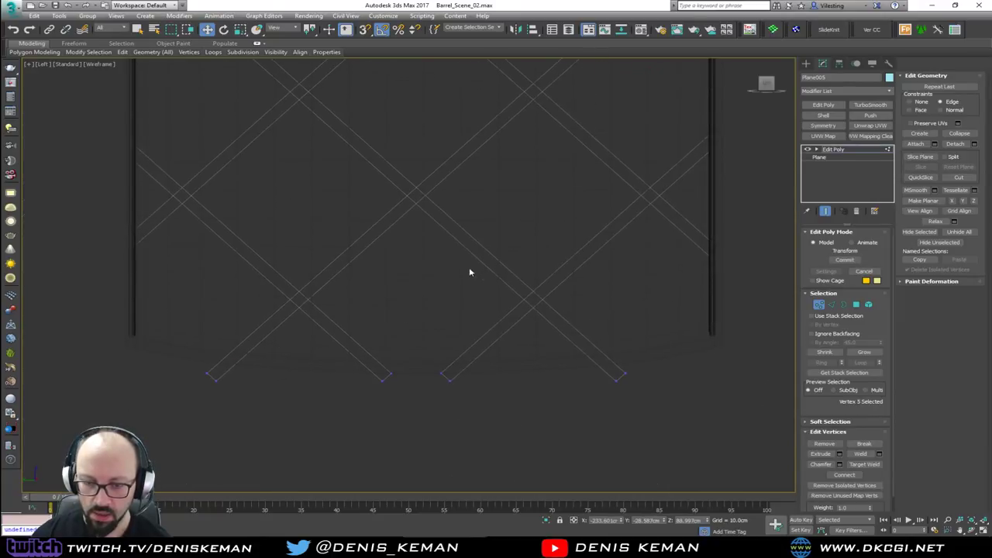
pyautogui.moveTo(181, 361); pyautogui.dragTo(223, 384)
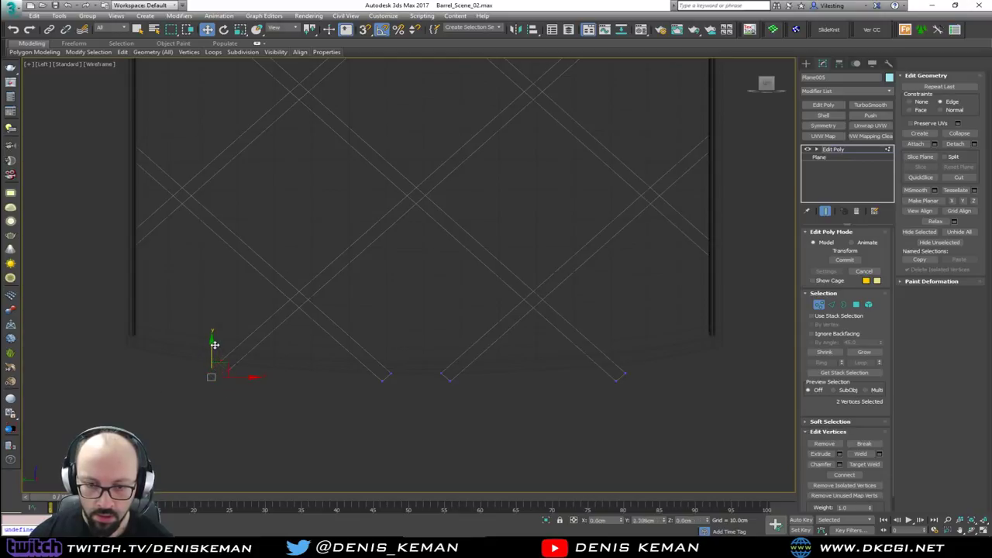
pyautogui.moveTo(678, 431); pyautogui.dragTo(619, 334)
pyautogui.hotkey('ctrl', 'z')
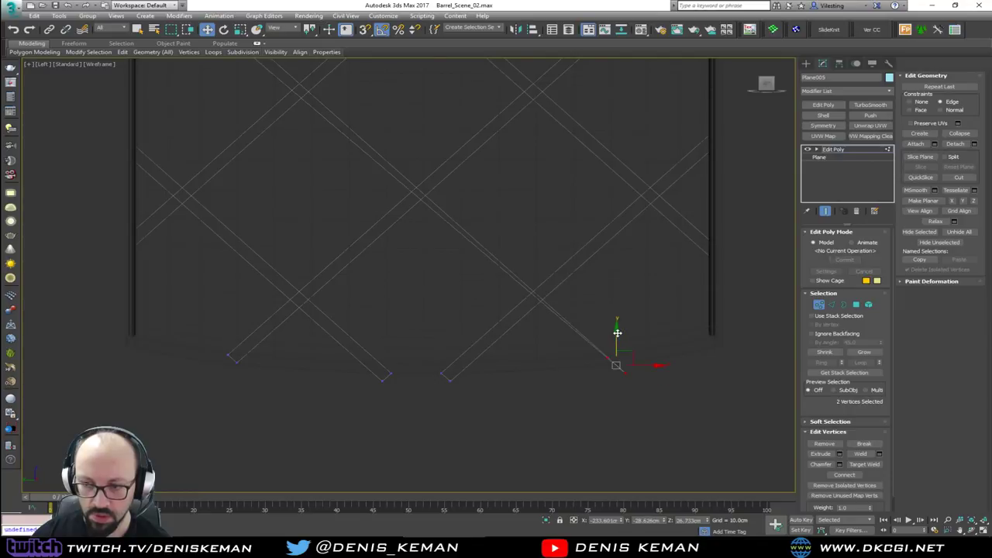
# - Remove the edge constraint and set the coordinate system to Local for the end vertices of the lower strip left of centre
pyautogui.scroll(2, 363, 382)
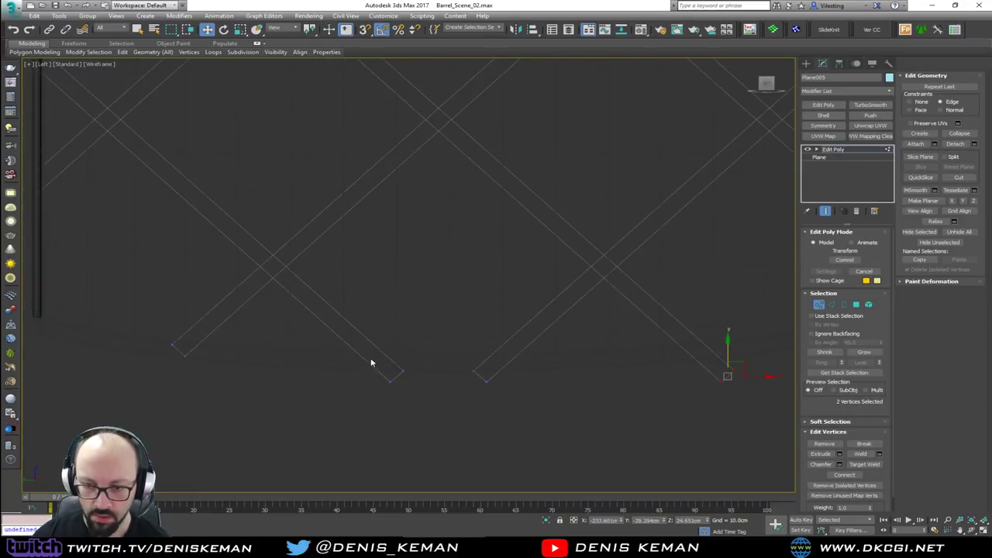
pyautogui.moveTo(416, 397); pyautogui.dragTo(415, 397)
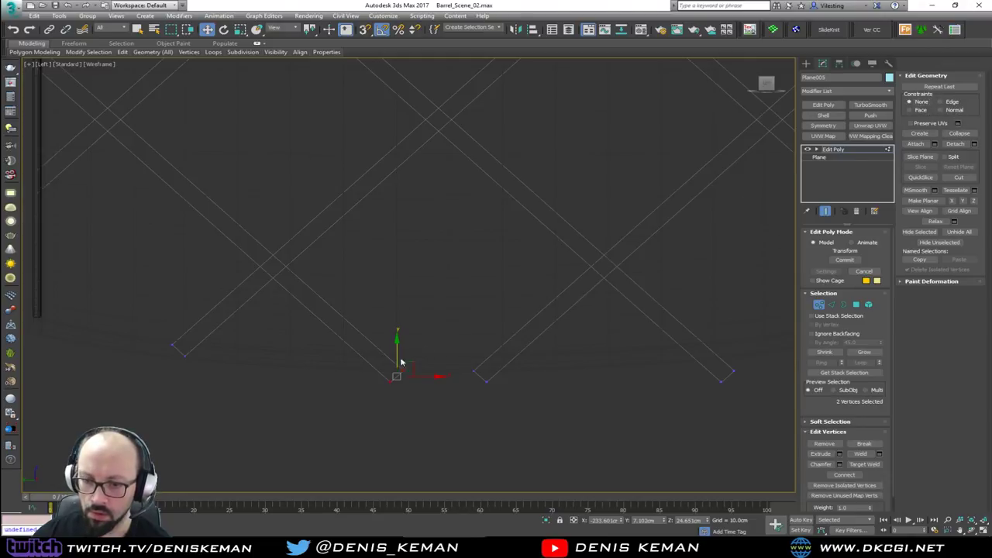
pyautogui.scroll(3, 388, 367)
pyautogui.rightClick(412, 383)
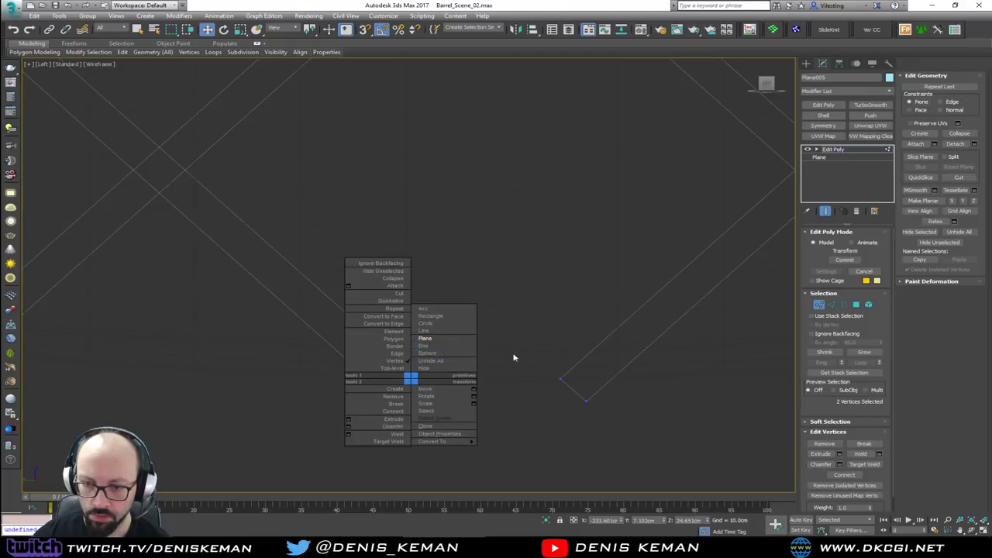
pyautogui.keyDown('alt'); pyautogui.rightClick(449, 376); pyautogui.keyUp('alt')
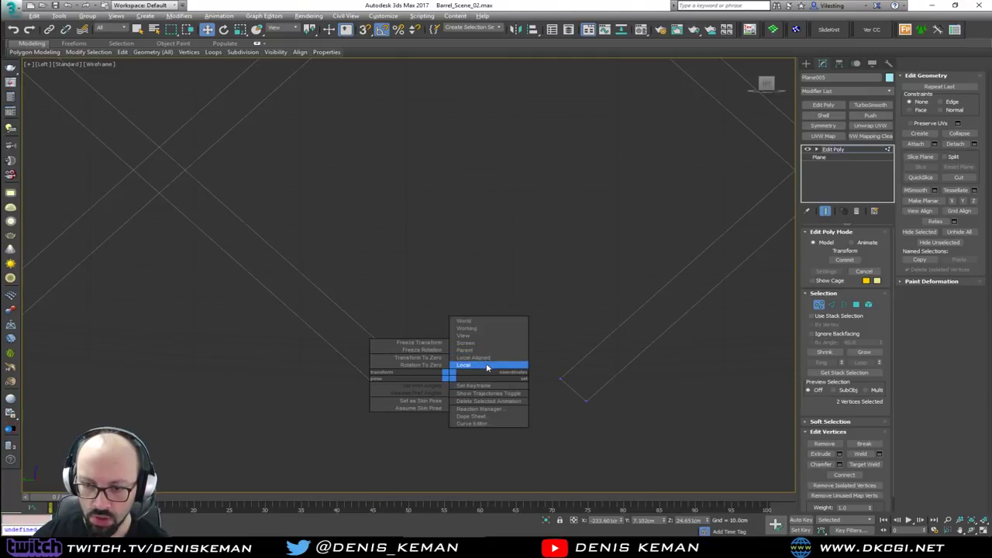
pyautogui.click(486, 364)
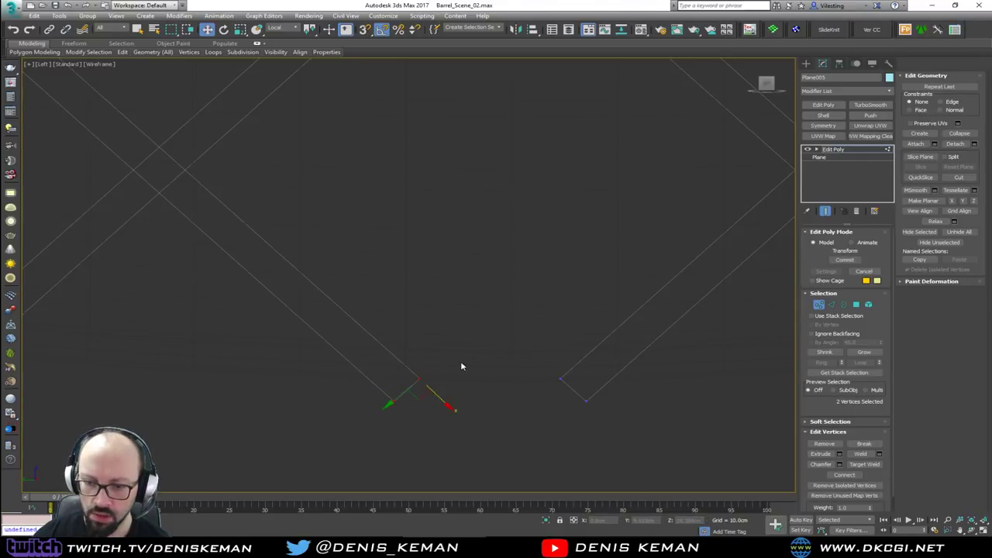
# - Move the end vertices of the two lower middle strips along their local axes to match the barrel outline
pyautogui.moveTo(463, 365); pyautogui.dragTo(330, 361)
pyautogui.click(393, 399)
pyautogui.moveTo(551, 352); pyautogui.dragTo(592, 348)
pyautogui.moveTo(623, 389); pyautogui.dragTo(604, 398)
# - Move the lower right strip's end vertices along its length to the barrel outline and fine-tune the neighbouring middle strip's end vertex
pyautogui.moveTo(677, 362); pyautogui.dragTo(347, 361, button='middle')
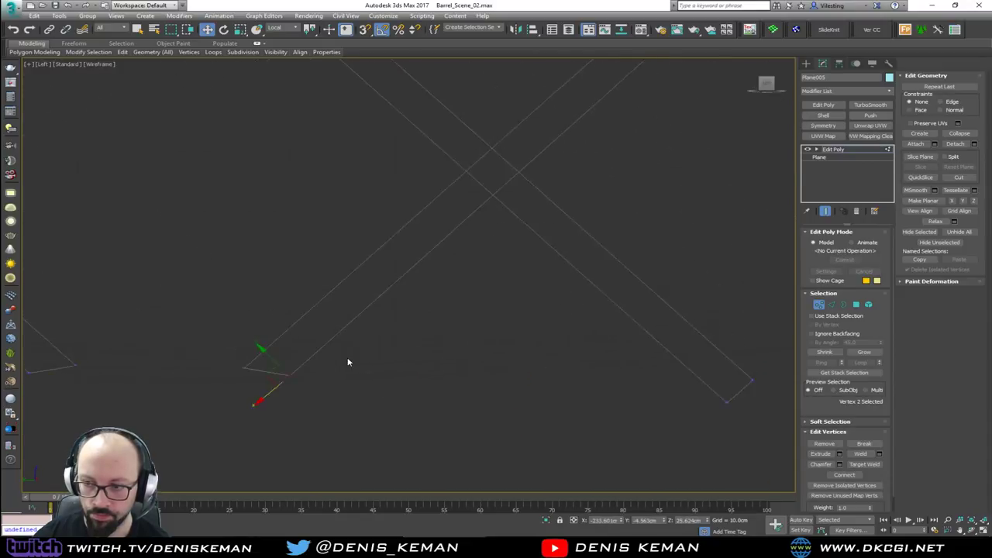
pyautogui.scroll(-2, 348, 361)
pyautogui.moveTo(548, 363); pyautogui.dragTo(620, 414)
pyautogui.moveTo(585, 367); pyautogui.dragTo(537, 333)
pyautogui.moveTo(653, 351); pyautogui.dragTo(626, 361)
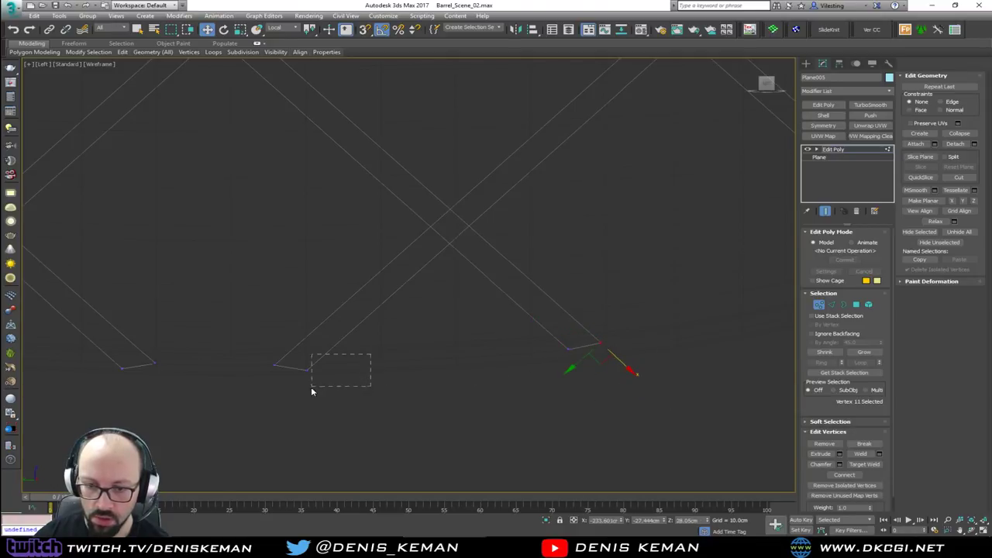
pyautogui.moveTo(312, 390); pyautogui.dragTo(292, 386)
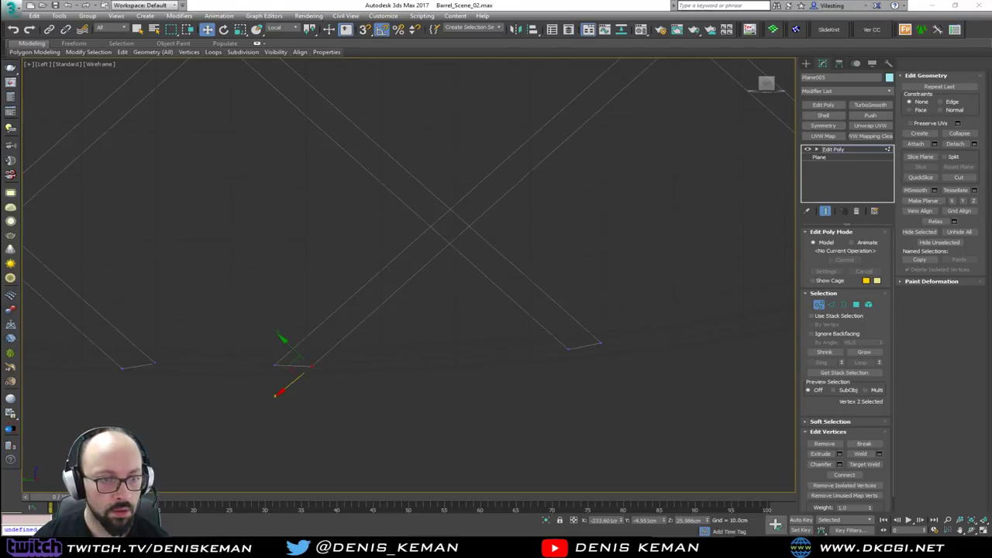
# - Extend the inner end vertices of the two upper middle strips along their local axes to the barrel outline
pyautogui.scroll(-4, 385, 250)
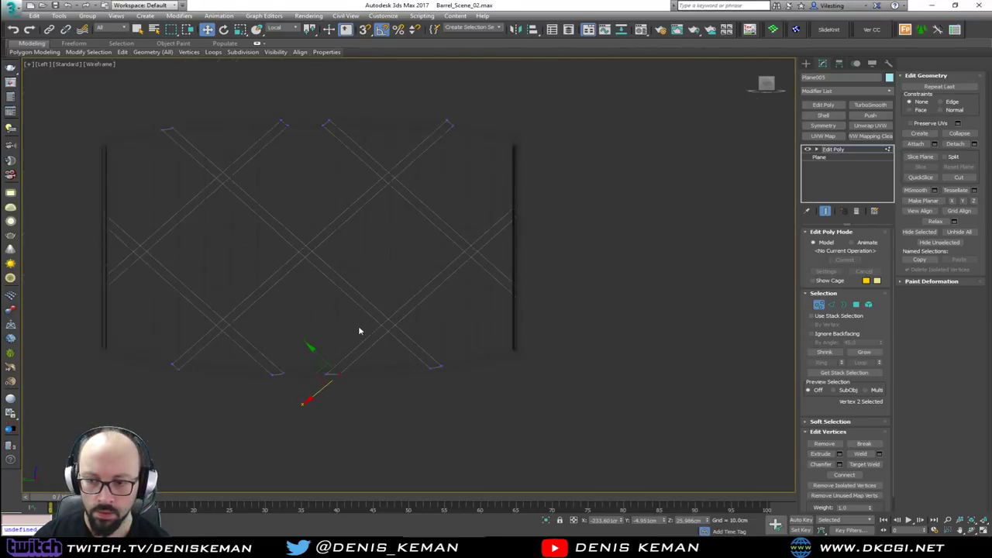
pyautogui.moveTo(313, 195); pyautogui.dragTo(385, 289, button='middle')
pyautogui.scroll(5, 385, 215)
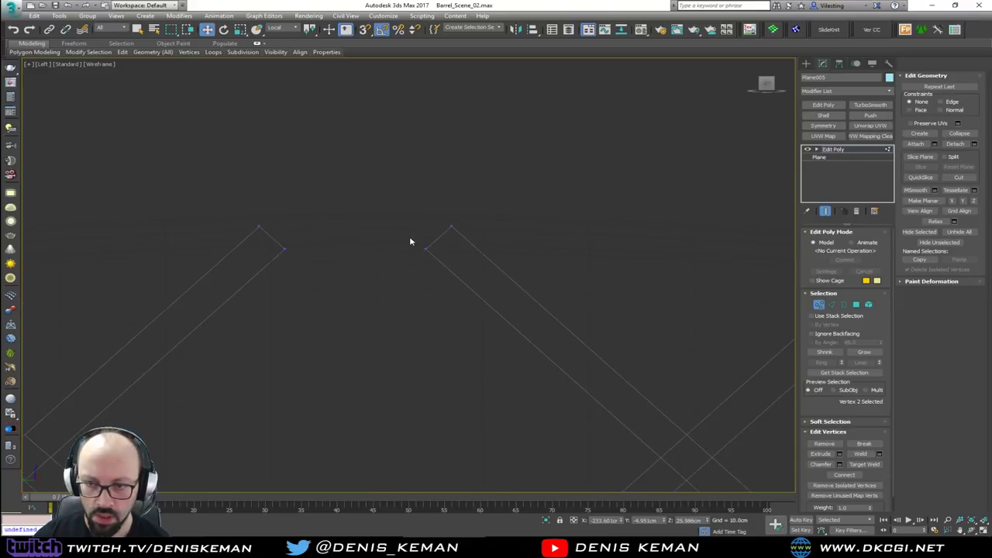
pyautogui.moveTo(409, 236)
pyautogui.mouseDown()
pyautogui.moveTo(451, 268)
pyautogui.moveTo(395, 222)
pyautogui.mouseUp()
pyautogui.click(285, 249)
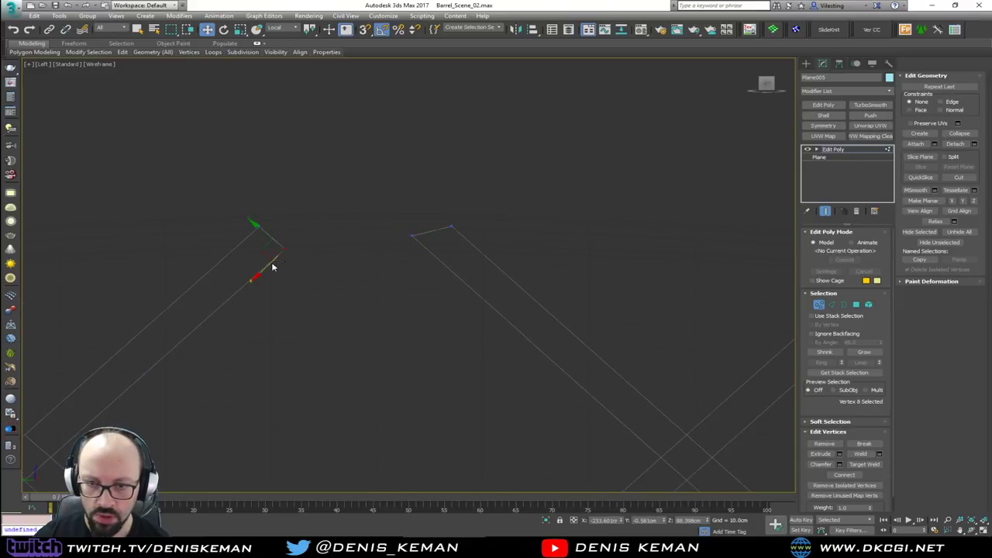
pyautogui.moveTo(266, 276); pyautogui.dragTo(281, 263)
# - Move both end vertices of the upper right strip along its length to follow the barrel outline
pyautogui.moveTo(777, 267); pyautogui.dragTo(494, 267, button='middle')
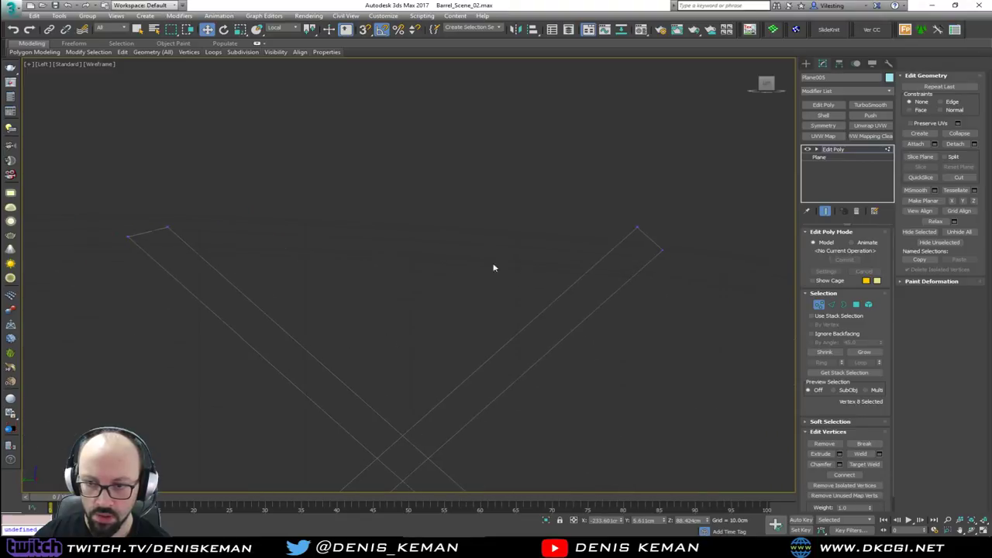
pyautogui.moveTo(656, 244); pyautogui.dragTo(657, 244)
pyautogui.moveTo(653, 210); pyautogui.dragTo(621, 233)
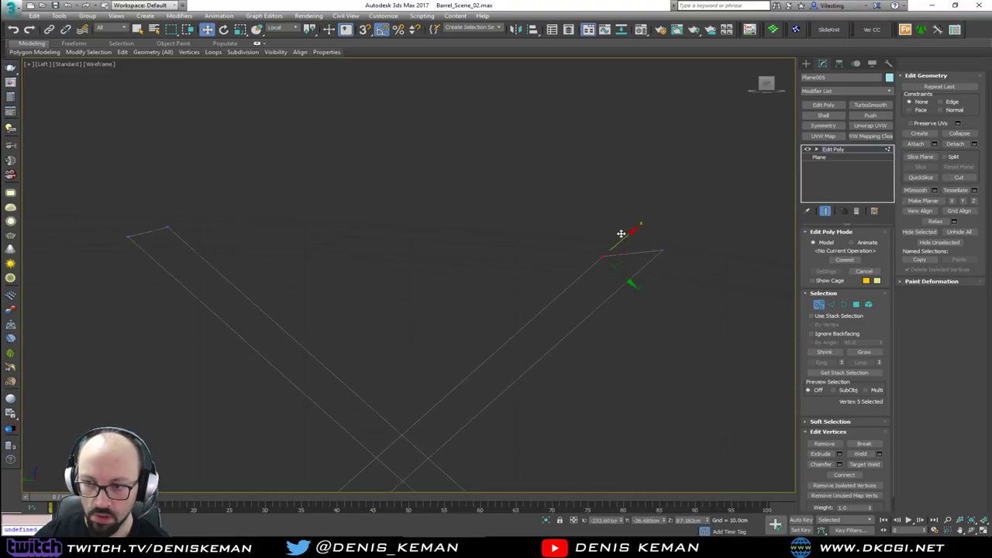
pyautogui.click(660, 250)
pyautogui.moveTo(640, 274); pyautogui.dragTo(627, 284)
pyautogui.moveTo(611, 293); pyautogui.dragTo(430, 241, button='middle')
pyautogui.scroll(-3, 430, 241)
pyautogui.moveTo(209, 294); pyautogui.dragTo(547, 289, button='middle')
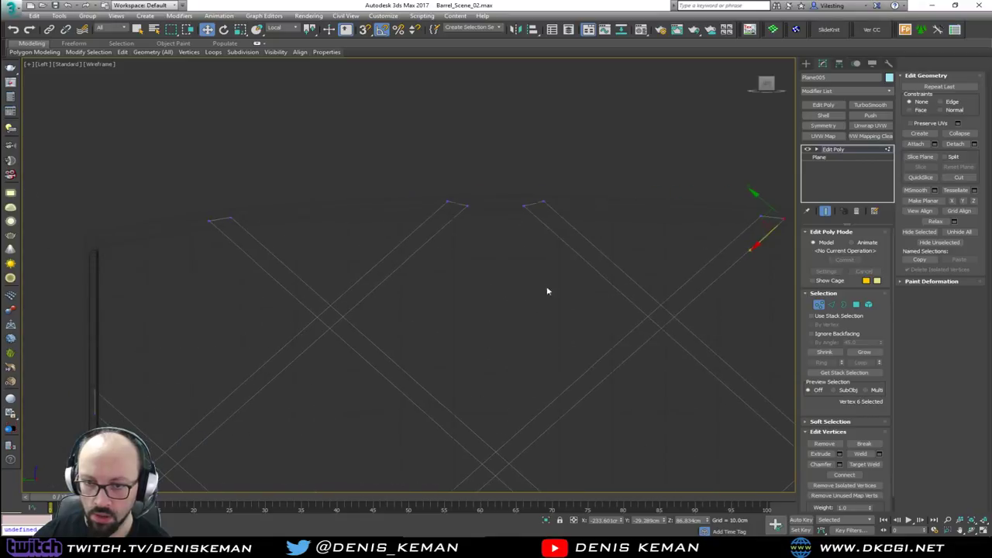
# - Adjust the outer end vertex of the upper strip left of centre to the barrel outline and leave vertex editing
pyautogui.click(448, 203)
pyautogui.press('z')
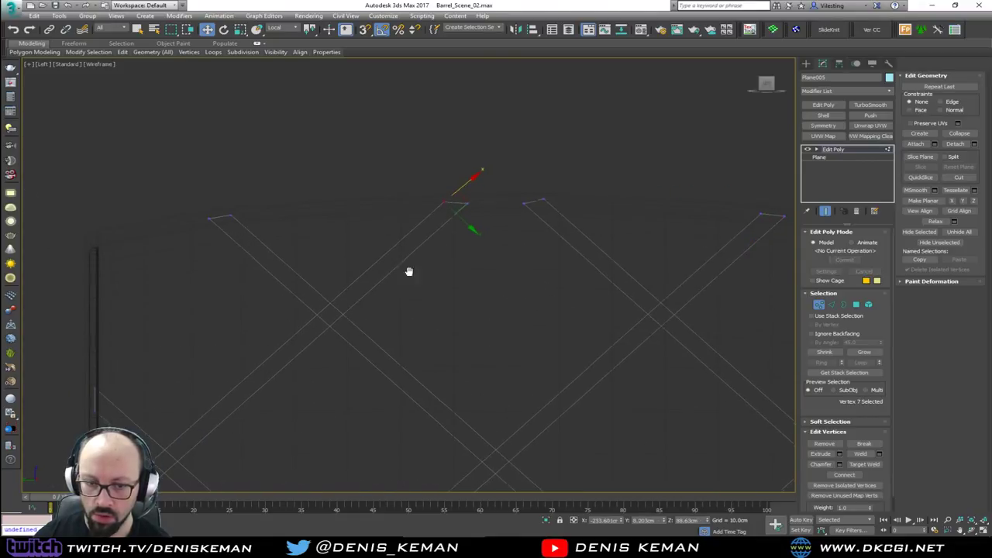
pyautogui.click(819, 305)
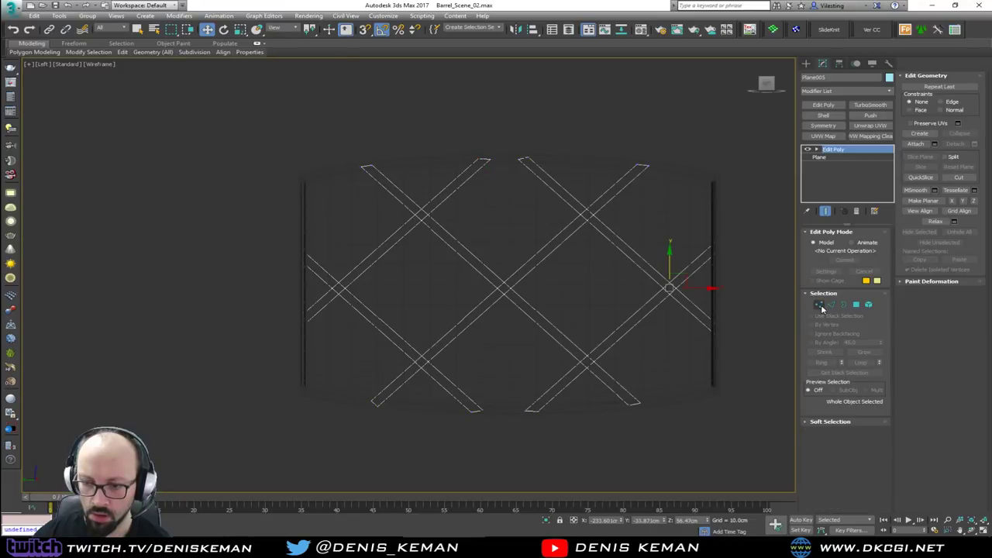
# - Maximize the Perspective view of the lattice in the barrel and set the reference coordinate system to View
pyautogui.hotkey('alt', 'w')
pyautogui.scroll(-4, 553, 288)
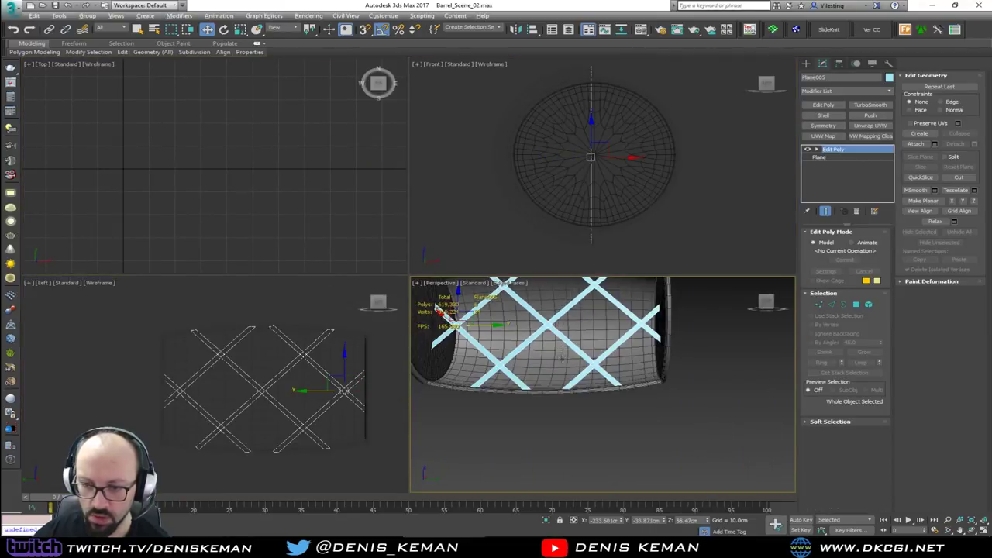
pyautogui.hotkey('alt', 'w')
pyautogui.keyDown('alt'); pyautogui.moveTo(513, 344); pyautogui.dragTo(295, 273, button='middle'); pyautogui.keyUp('alt')
pyautogui.keyDown('alt'); pyautogui.rightClick(294, 268); pyautogui.keyUp('alt')
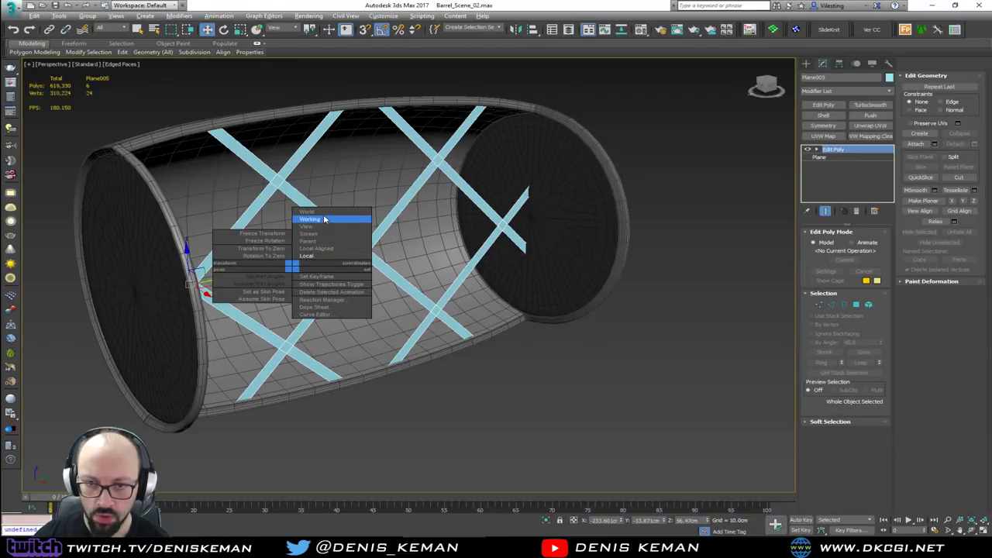
pyautogui.click(326, 228)
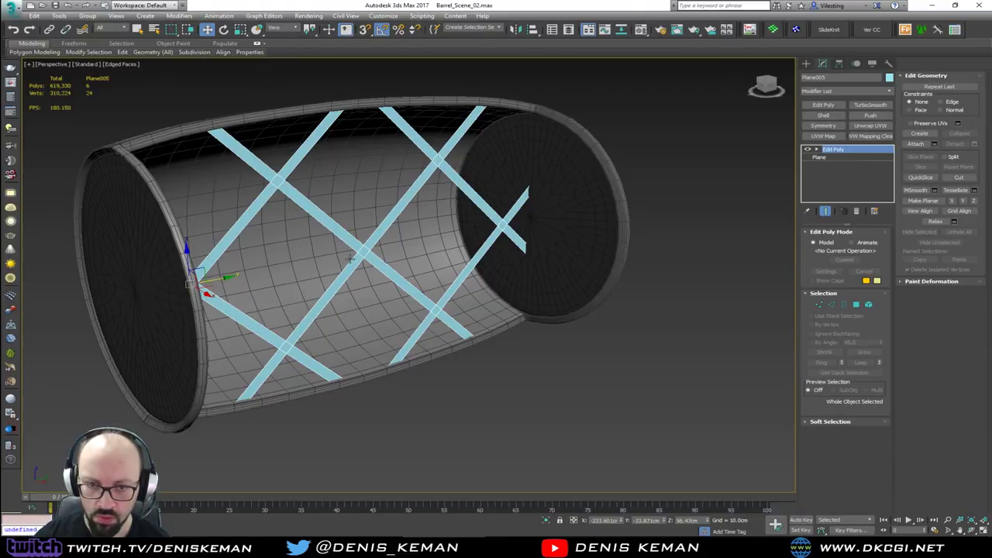
pyautogui.keyDown('alt'); pyautogui.moveTo(350, 258); pyautogui.dragTo(319, 267, button='middle'); pyautogui.keyUp('alt')
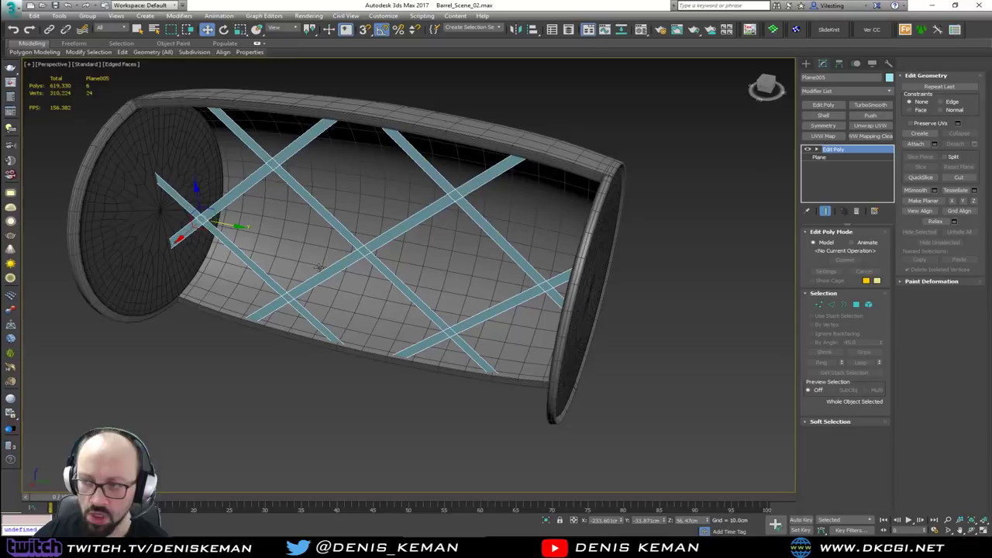
# - Add a Shell modifier to the lattice strips with an inner amount of 0.5 cm
pyautogui.click(823, 117)
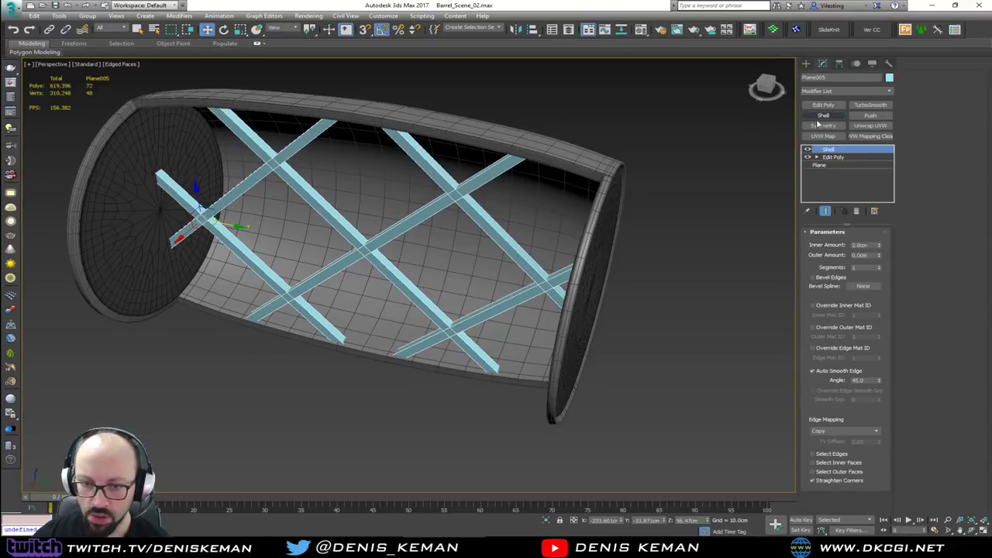
pyautogui.keyDown('alt'); pyautogui.moveTo(542, 263); pyautogui.dragTo(516, 266, button='middle'); pyautogui.keyUp('alt')
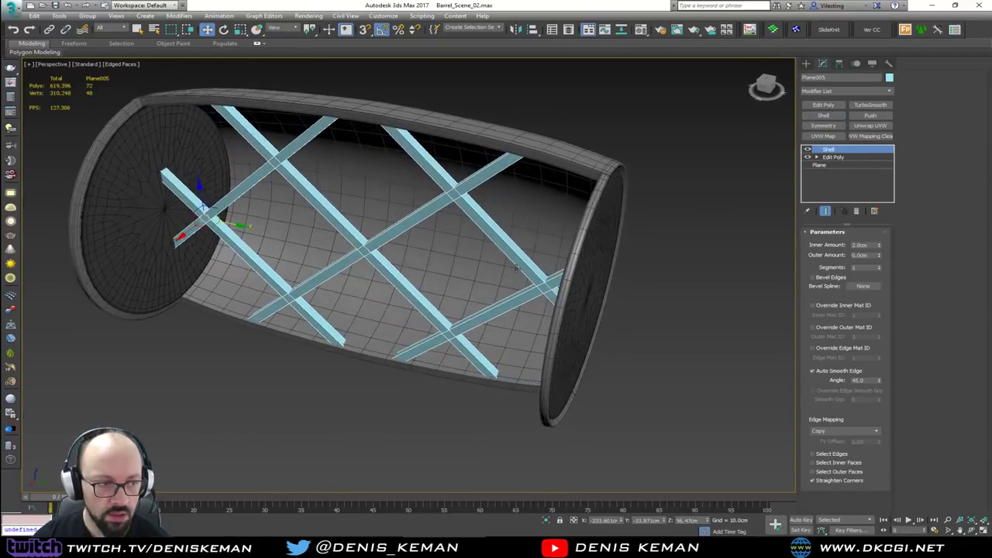
pyautogui.doubleClick(873, 245)
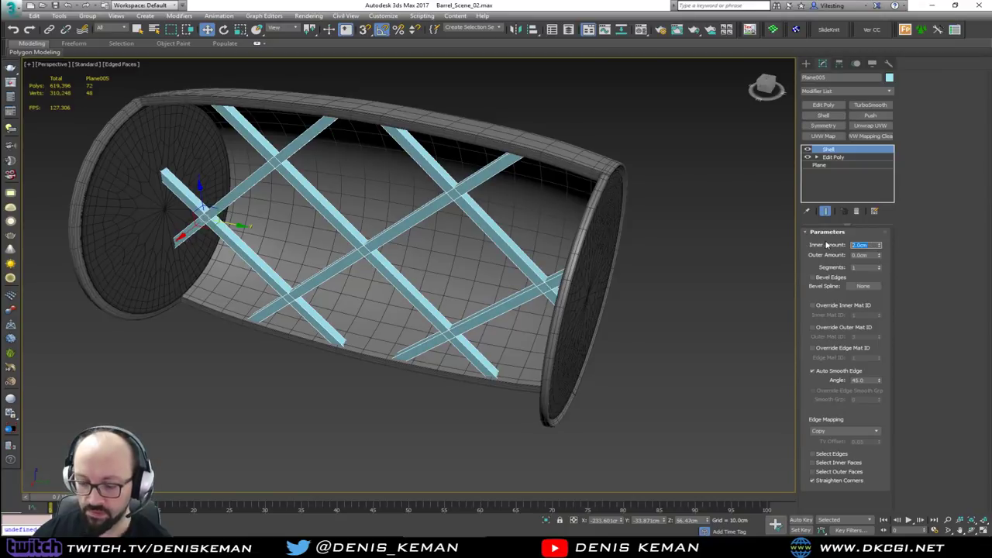
pyautogui.write('0.5')
pyautogui.press('Return')
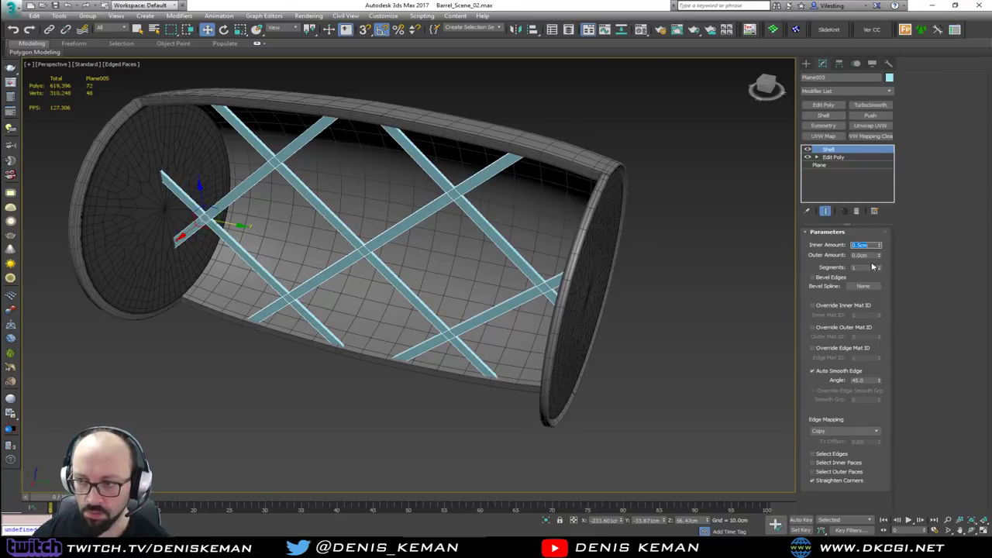
pyautogui.keyDown('alt'); pyautogui.moveTo(610, 233); pyautogui.dragTo(659, 228, button='middle'); pyautogui.keyUp('alt')
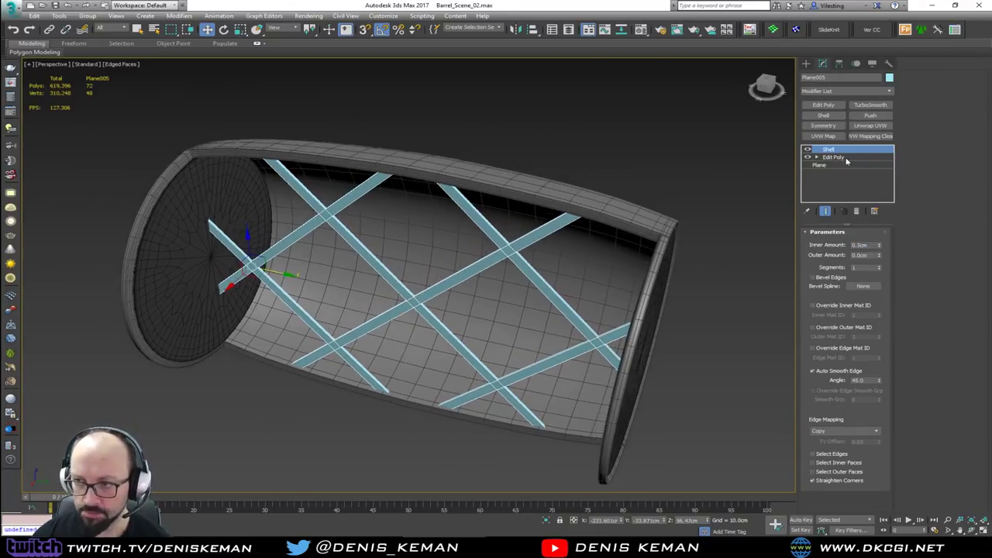
# - Add an Edit Poly modifier above the Shell and select the three parallel strips of one diagonal direction as elements
pyautogui.click(823, 106)
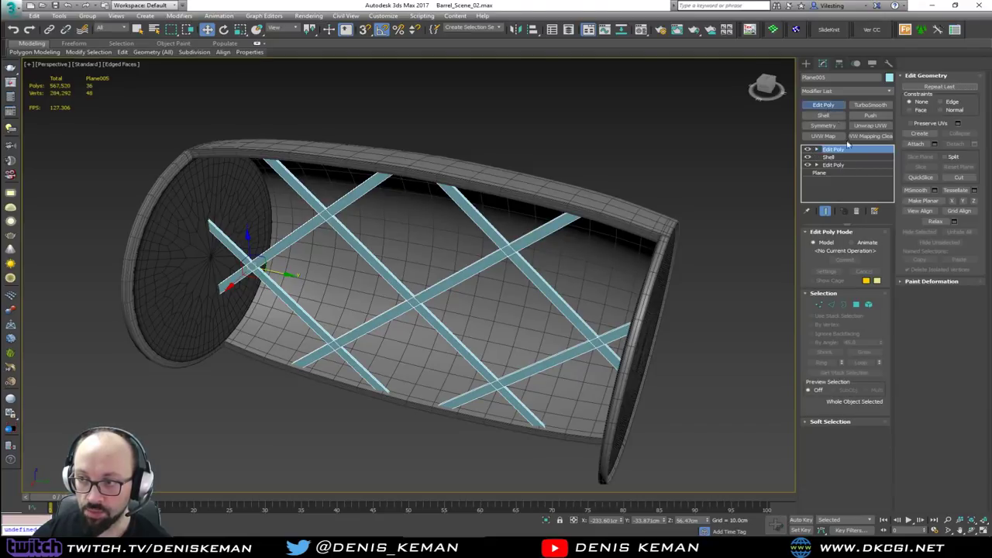
pyautogui.click(869, 304)
pyautogui.click(325, 218)
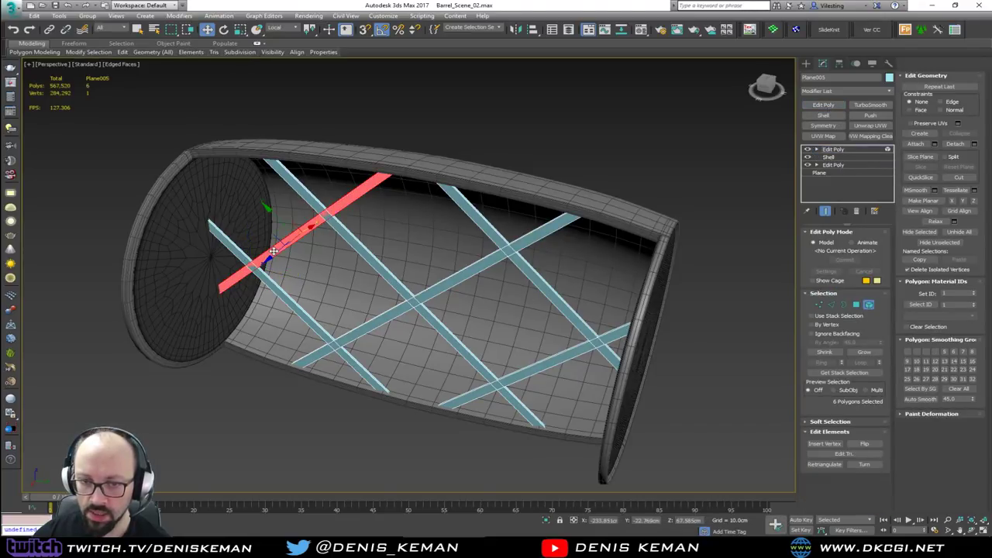
pyautogui.keyDown('ctrl'); pyautogui.click(381, 314); pyautogui.keyUp('ctrl')
pyautogui.keyDown('ctrl'); pyautogui.click(515, 380); pyautogui.keyUp('ctrl')
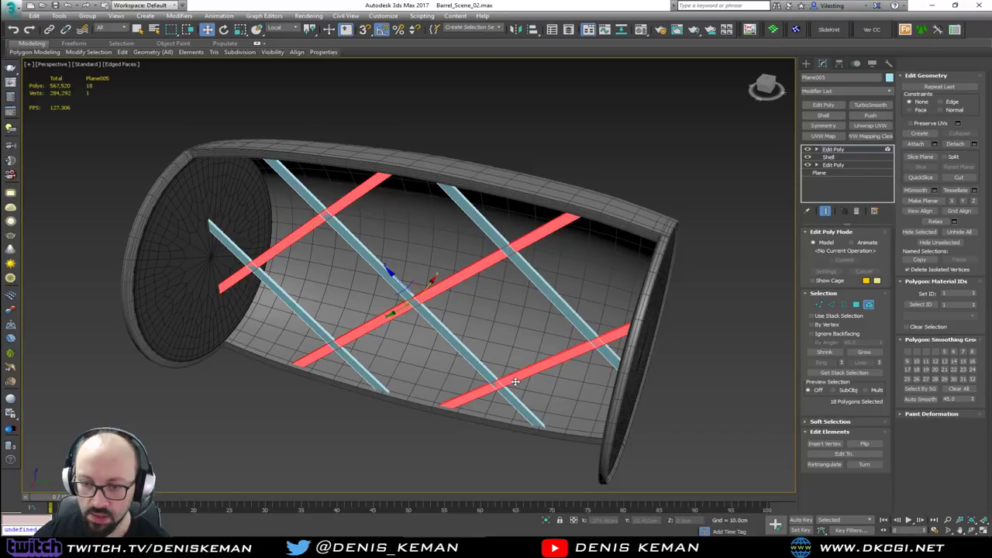
# - Offset the three selected strips along the View X axis behind the crossing strips, and leave element editing
pyautogui.scroll(5, 417, 307)
pyautogui.scroll(-3, 425, 292)
pyautogui.rightClick(433, 295)
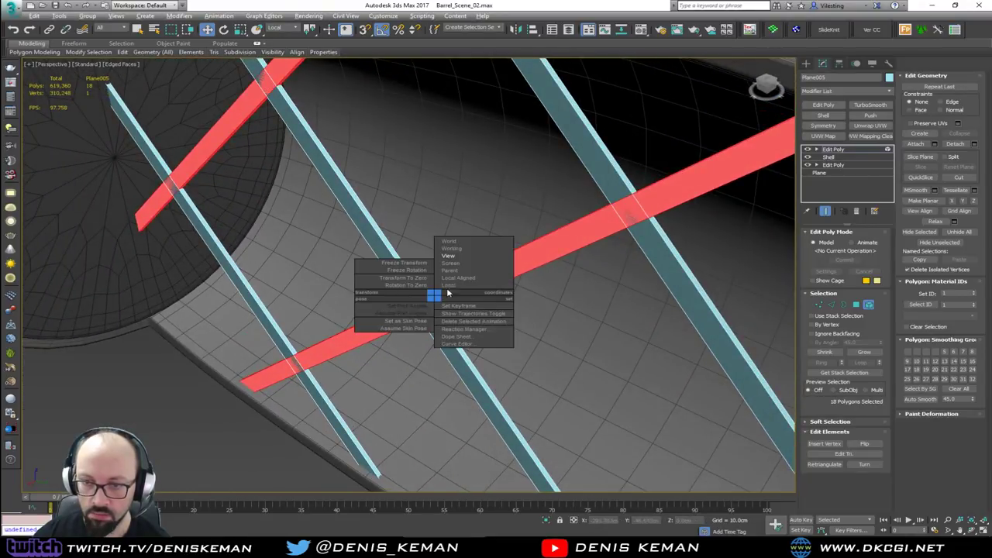
pyautogui.click(458, 256)
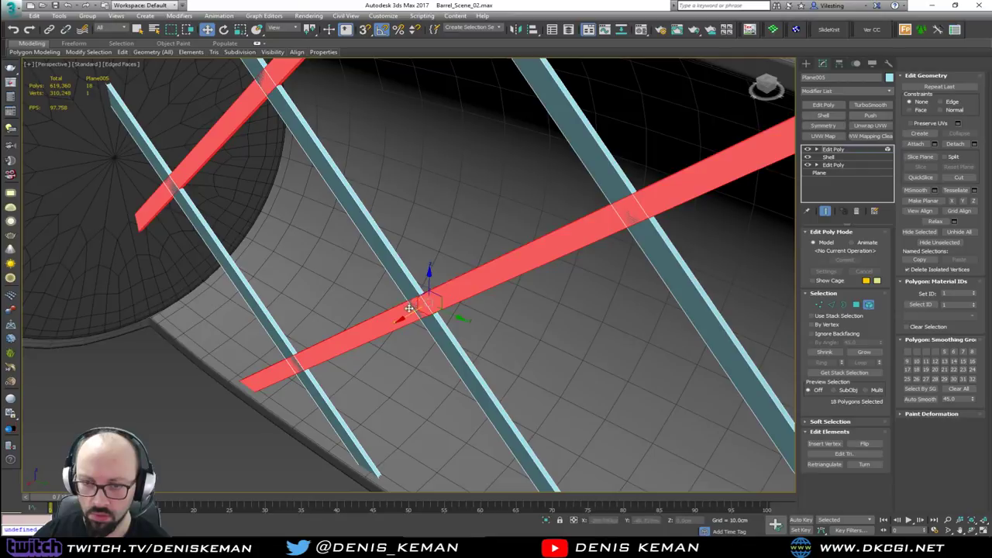
pyautogui.moveTo(408, 315); pyautogui.dragTo(419, 315)
pyautogui.scroll(-3, 401, 295)
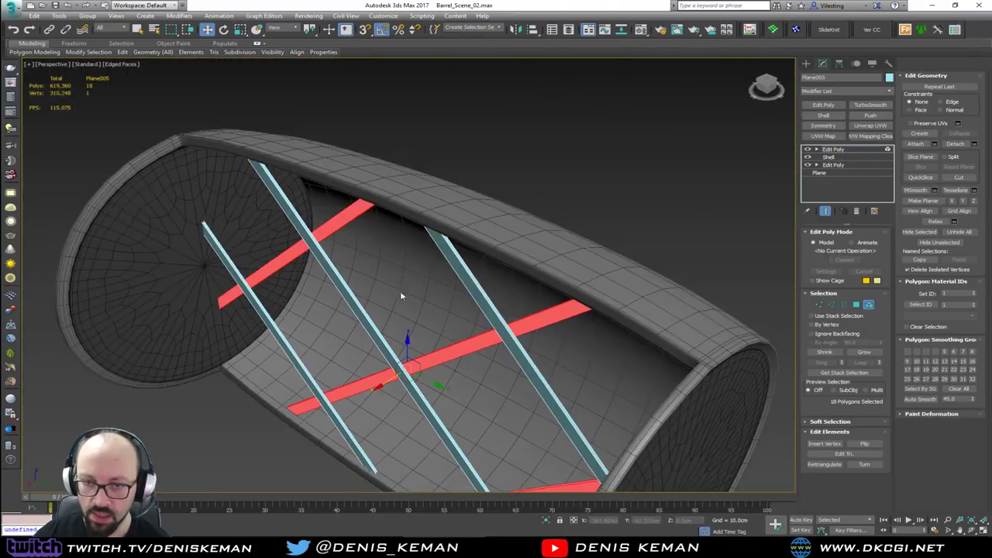
pyautogui.click(868, 305)
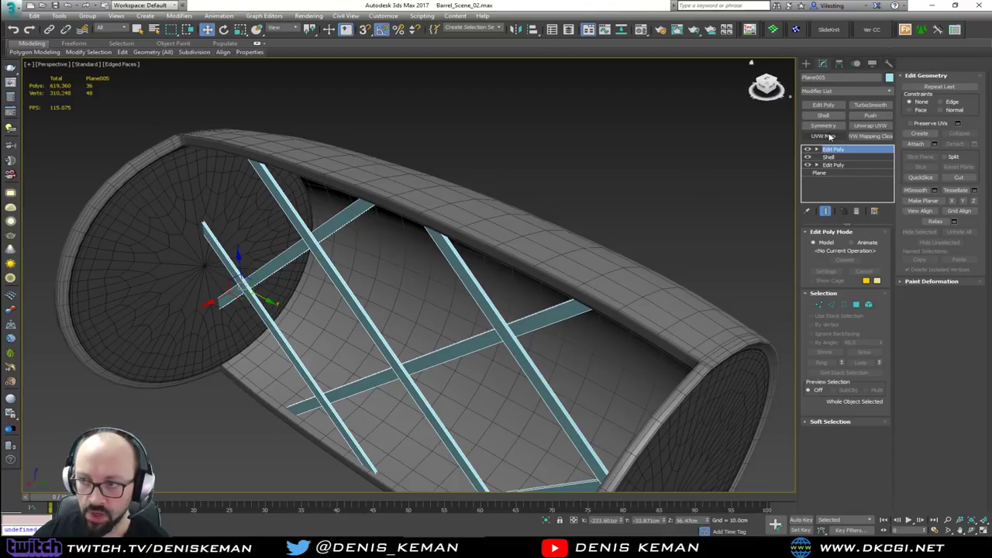
# - Add a Chamfer modifier on top of the lattice strips' stack with an amount of 0.01 cm
pyautogui.click(832, 92)
pyautogui.press('c')
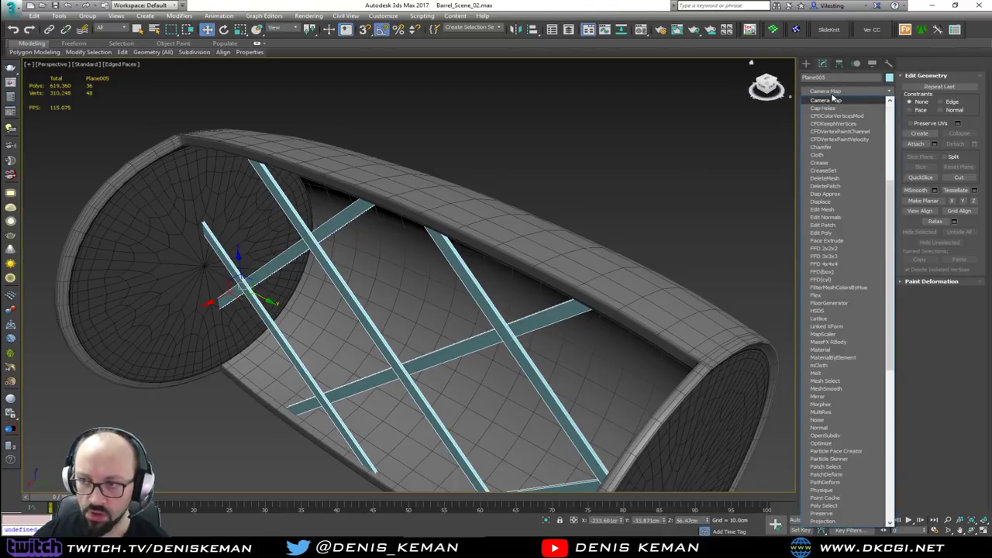
pyautogui.click(833, 147)
pyautogui.click(861, 270)
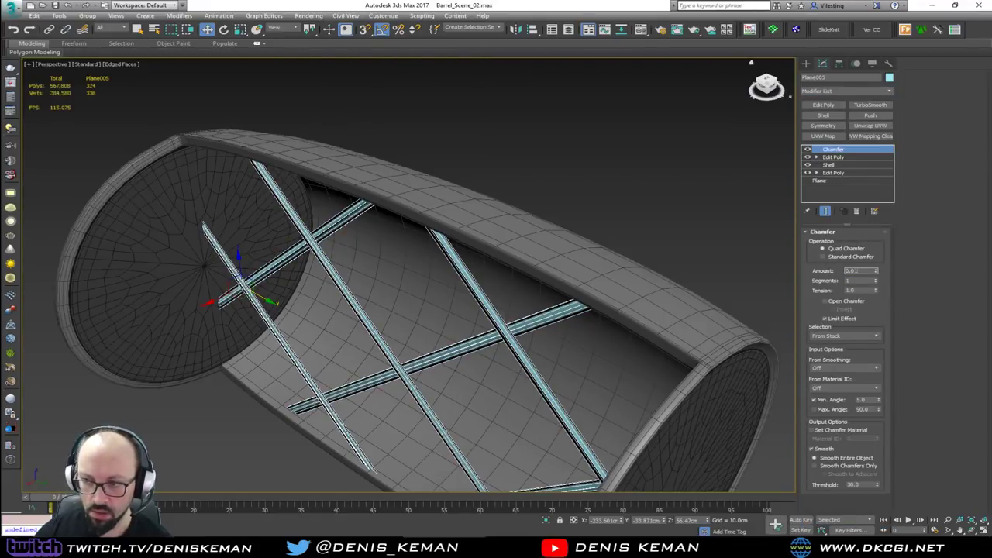
pyautogui.write('0.1')
pyautogui.press('Return')
pyautogui.scroll(10, 510, 333)
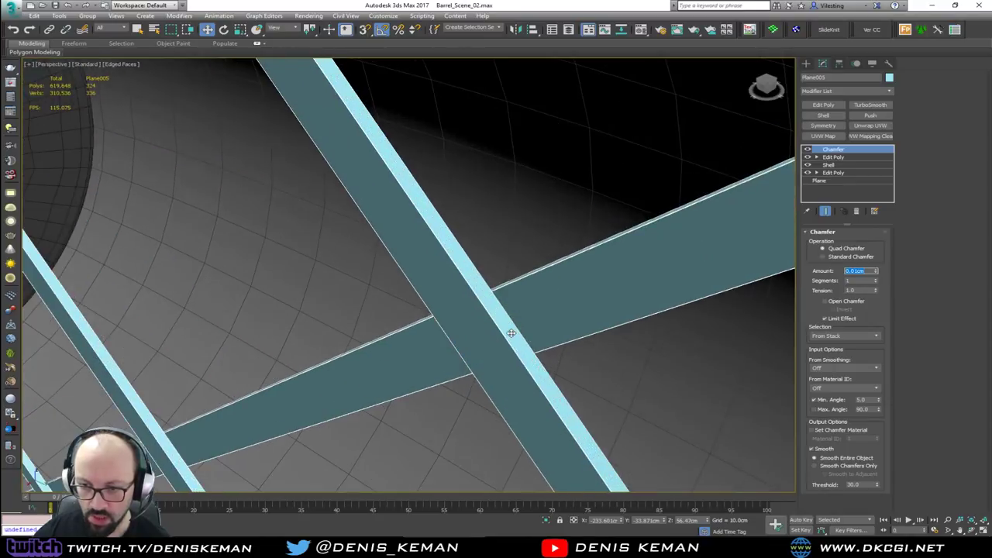
pyautogui.scroll(2, 465, 332)
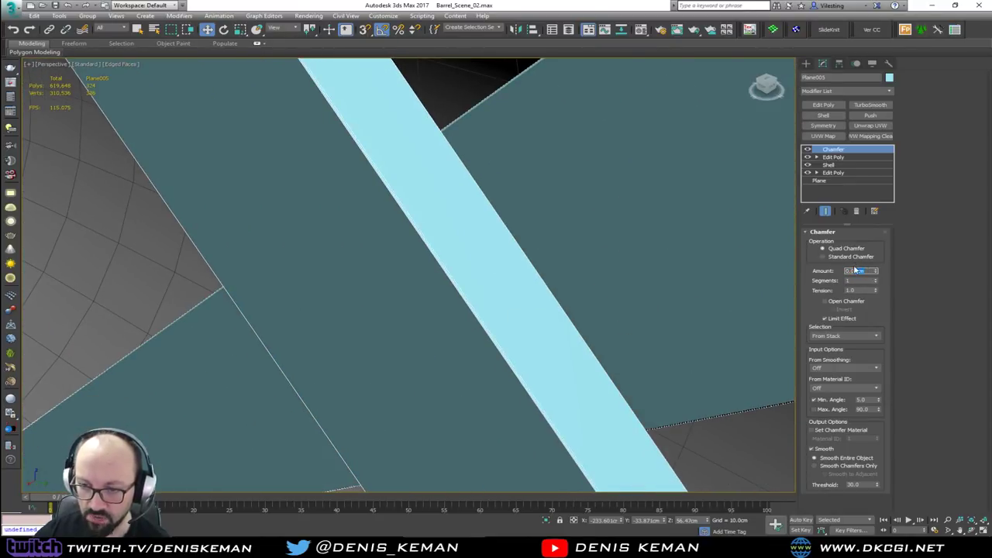
# - Set the strips' chamfer amount to 0.05 cm and its tension to 0.5
pyautogui.write('0.05')
pyautogui.press('Return')
pyautogui.press('Tab')
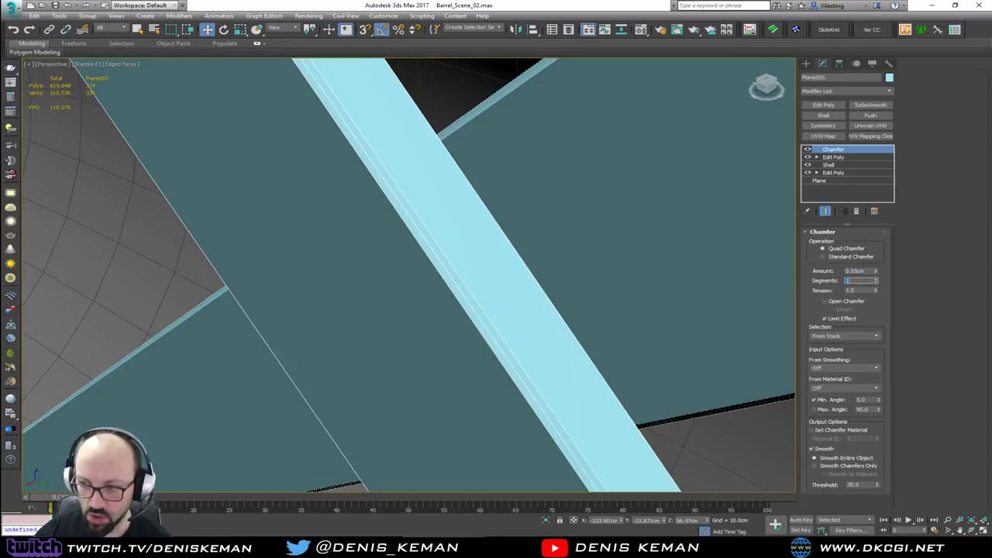
pyautogui.press('Tab')
pyautogui.write('0.5')
pyautogui.press('Return')
pyautogui.scroll(-10, 378, 196)
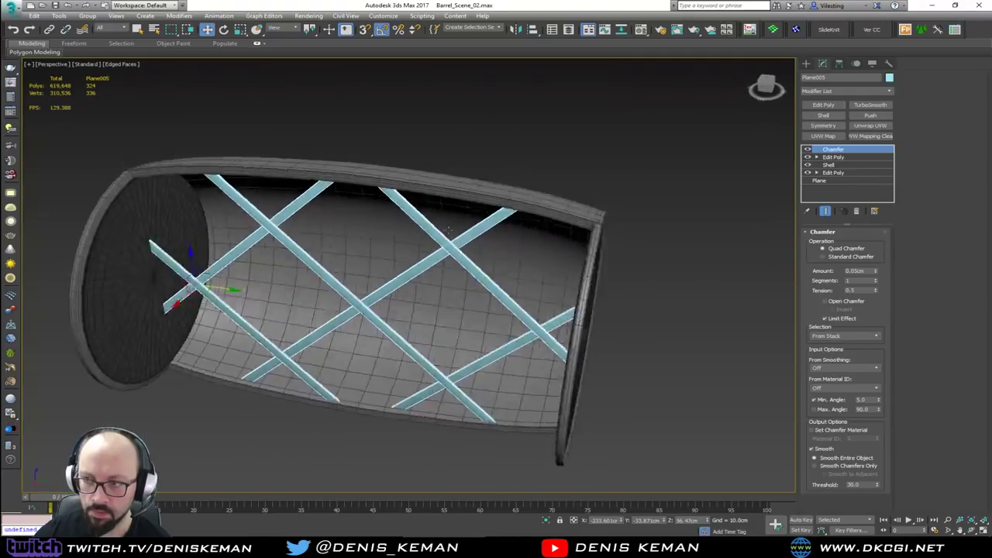
pyautogui.keyDown('alt'); pyautogui.moveTo(448, 231); pyautogui.dragTo(496, 225, button='middle'); pyautogui.keyUp('alt')
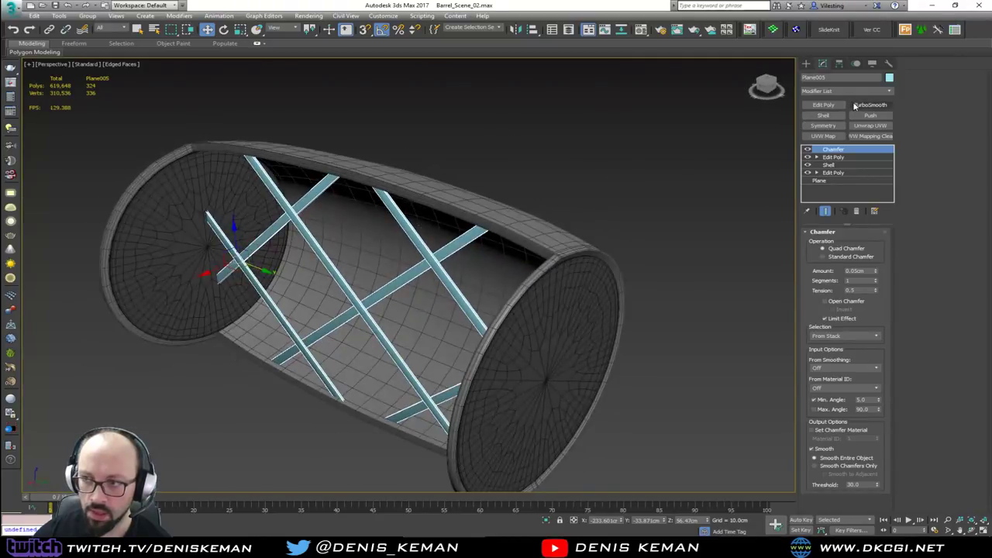
# - Add a TurboSmooth modifier above the Chamfer on the lattice strips and switch its effect off
pyautogui.click(870, 104)
pyautogui.scroll(10, 436, 258)
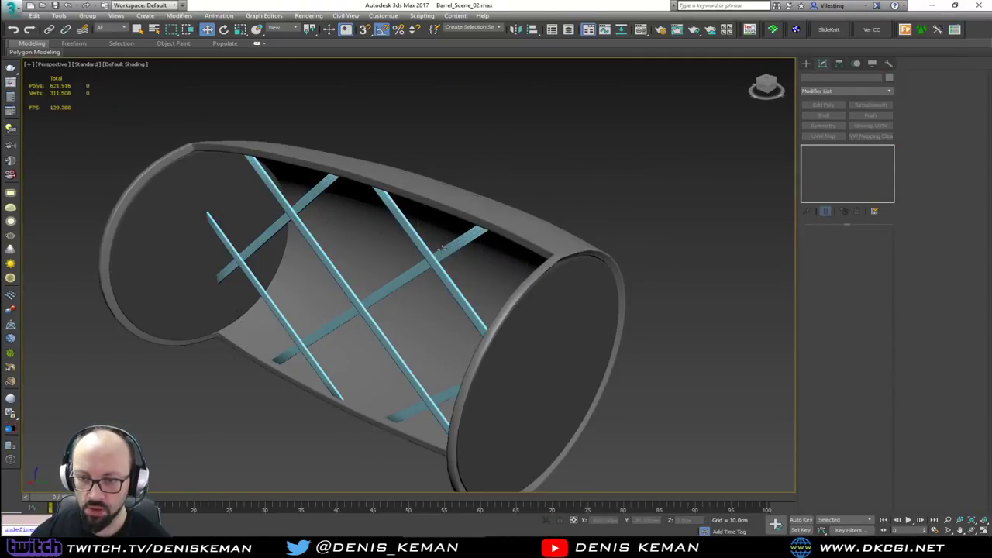
pyautogui.scroll(-3, 436, 258)
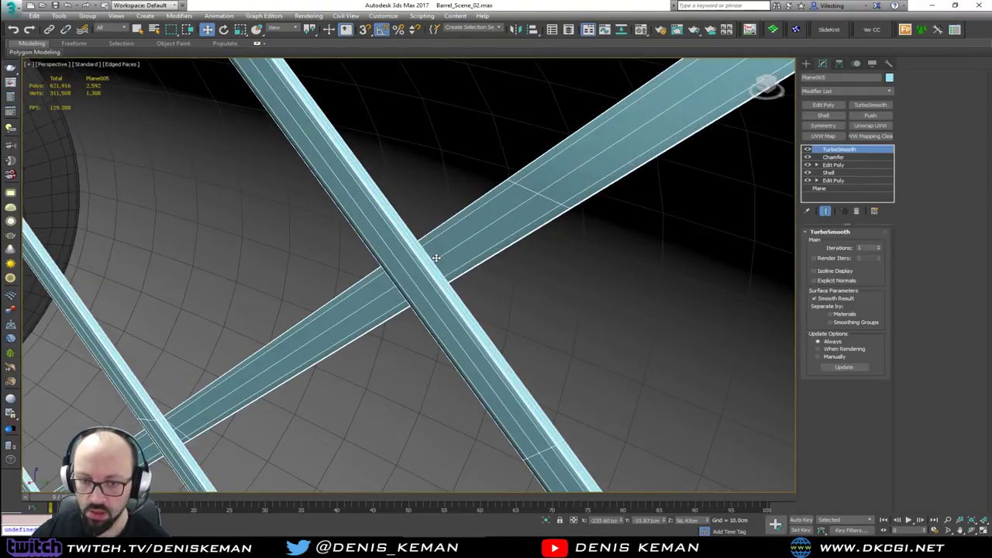
pyautogui.click(808, 149)
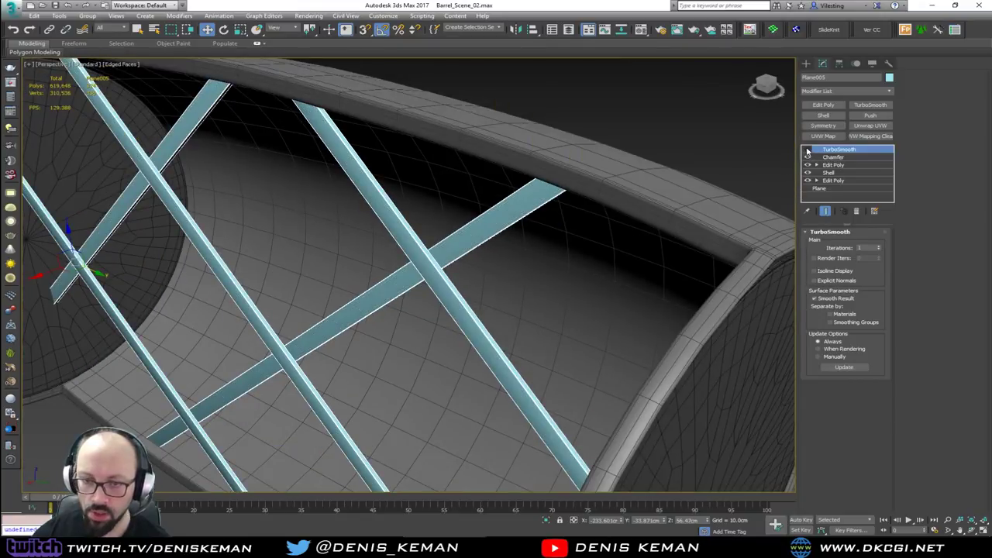
pyautogui.scroll(-5, 429, 229)
pyautogui.moveTo(429, 228); pyautogui.dragTo(608, 171, button='middle')
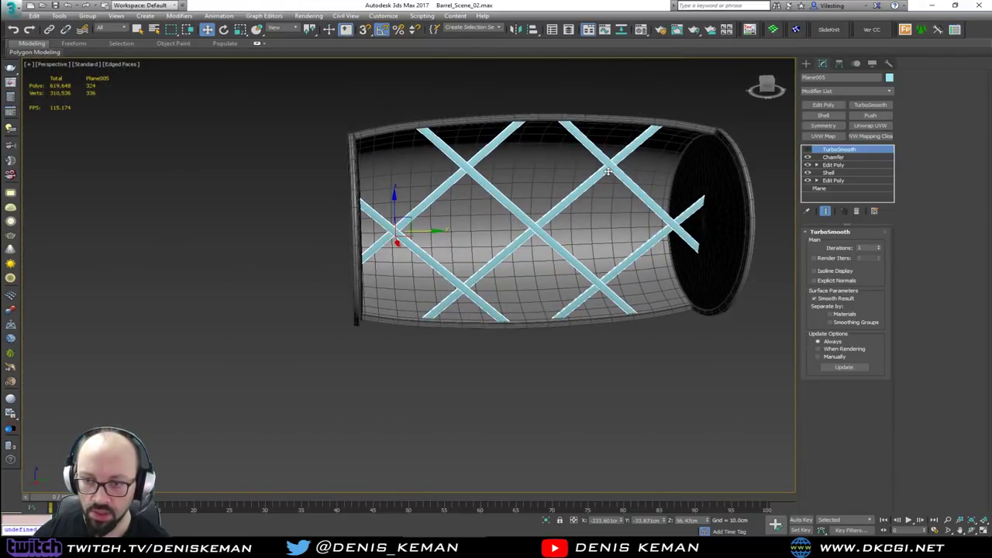
# - Isolate the lattice and insert an Edit Poly modifier between its Chamfer and TurboSmooth modifiers
pyautogui.hotkey('alt', 'q')
pyautogui.keyDown('alt'); pyautogui.moveTo(520, 217); pyautogui.dragTo(649, 181, button='middle'); pyautogui.keyUp('alt')
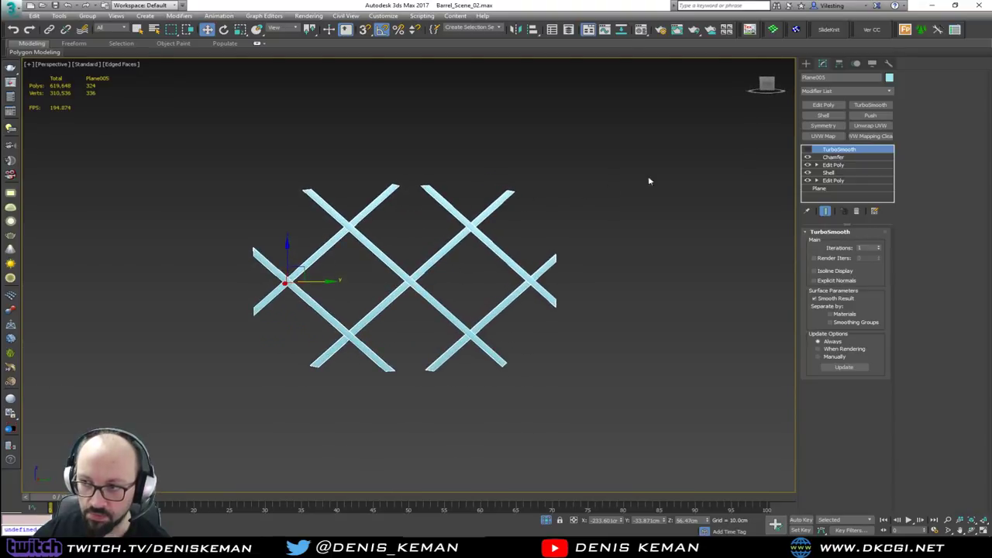
pyautogui.click(852, 159)
pyautogui.click(825, 106)
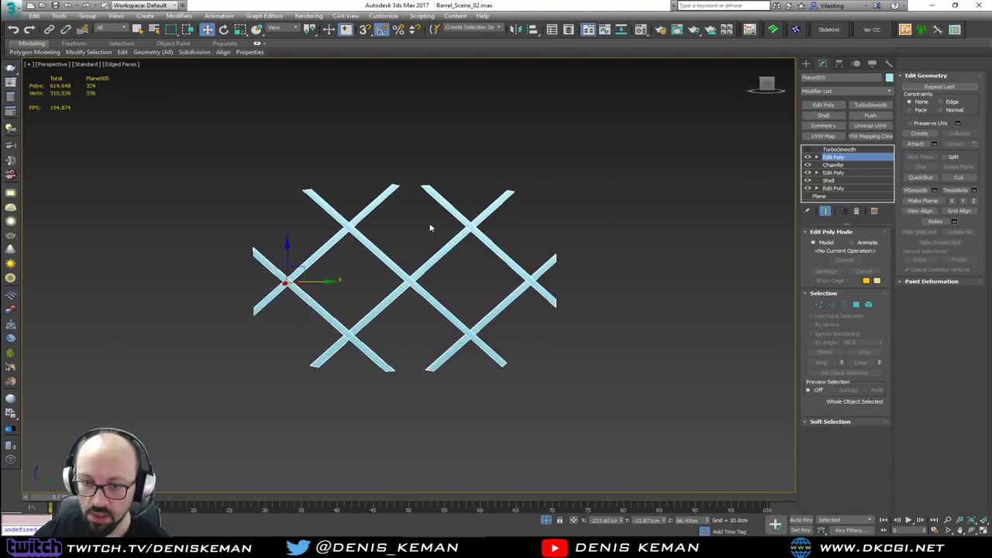
# - Connect the lengthwise edges of each of the three front strips with two cross segments
pyautogui.press('2')
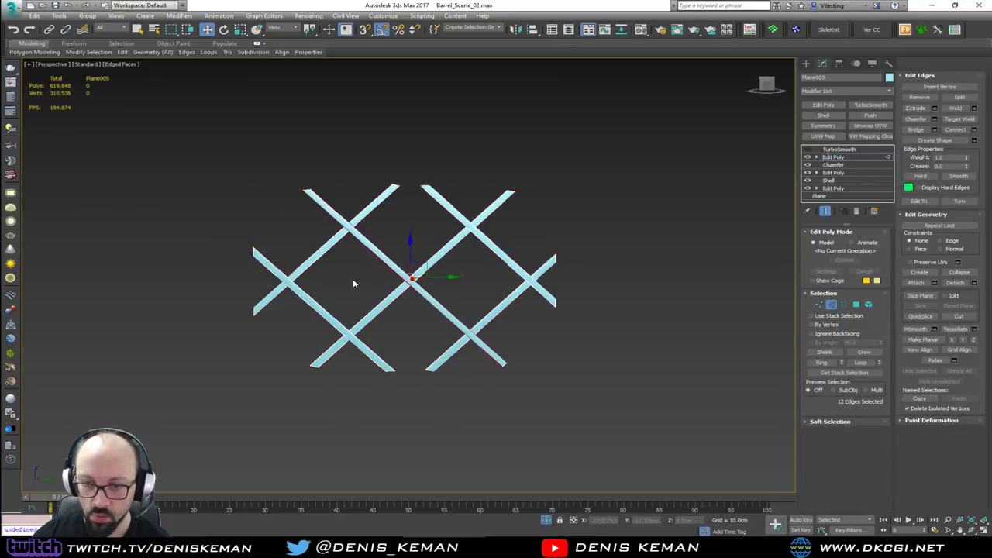
pyautogui.scroll(3, 382, 281)
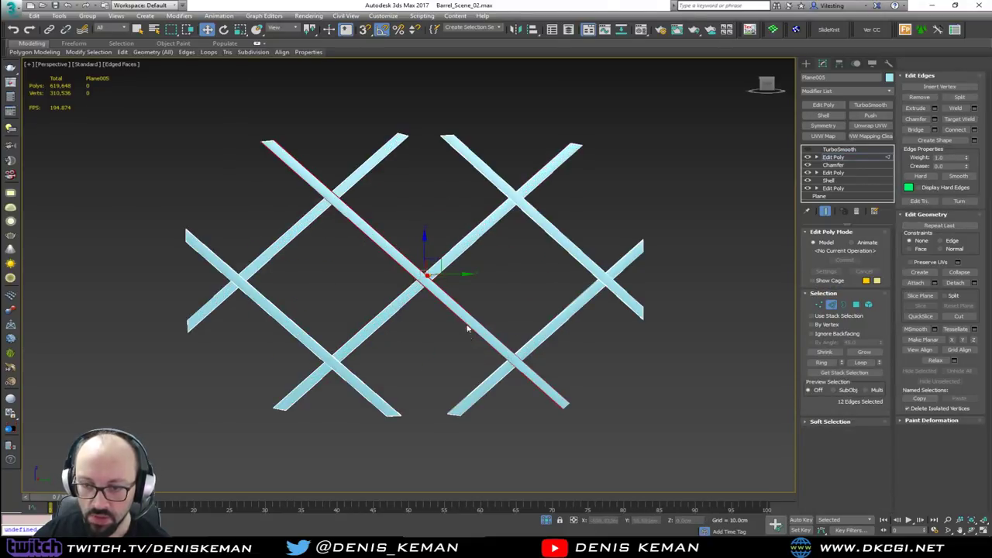
pyautogui.keyDown('alt'); pyautogui.moveTo(467, 329); pyautogui.dragTo(427, 313, button='middle'); pyautogui.keyUp('alt')
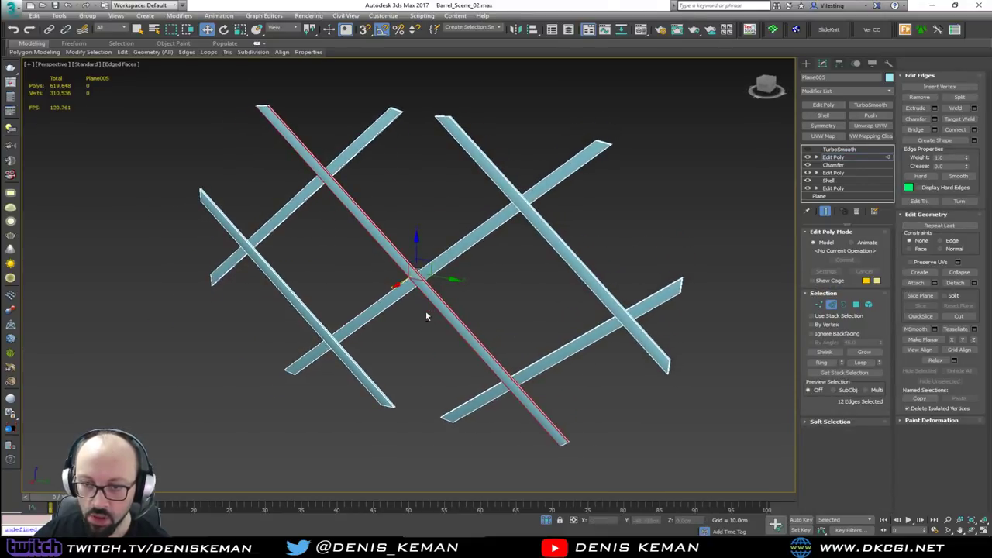
pyautogui.click(974, 129)
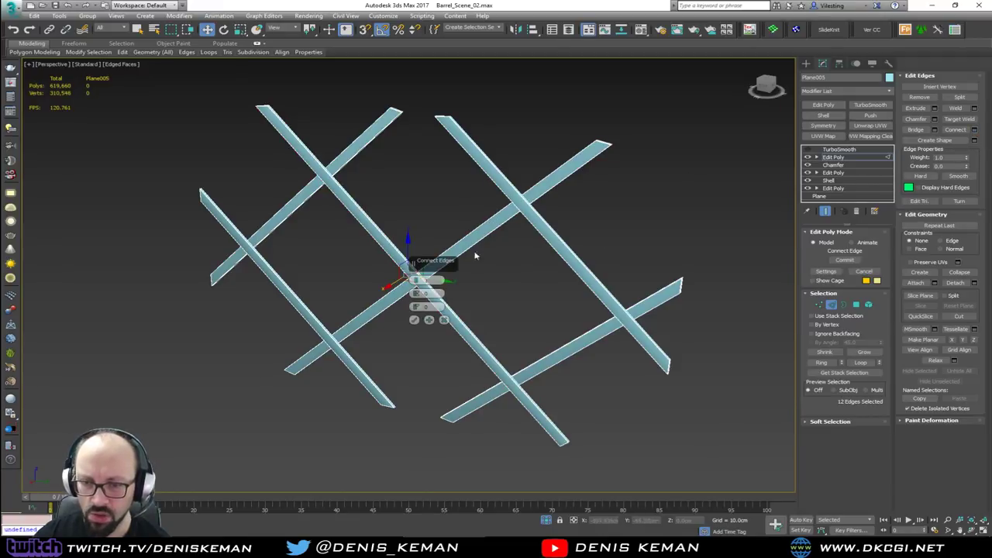
pyautogui.click(414, 320)
pyautogui.click(288, 293)
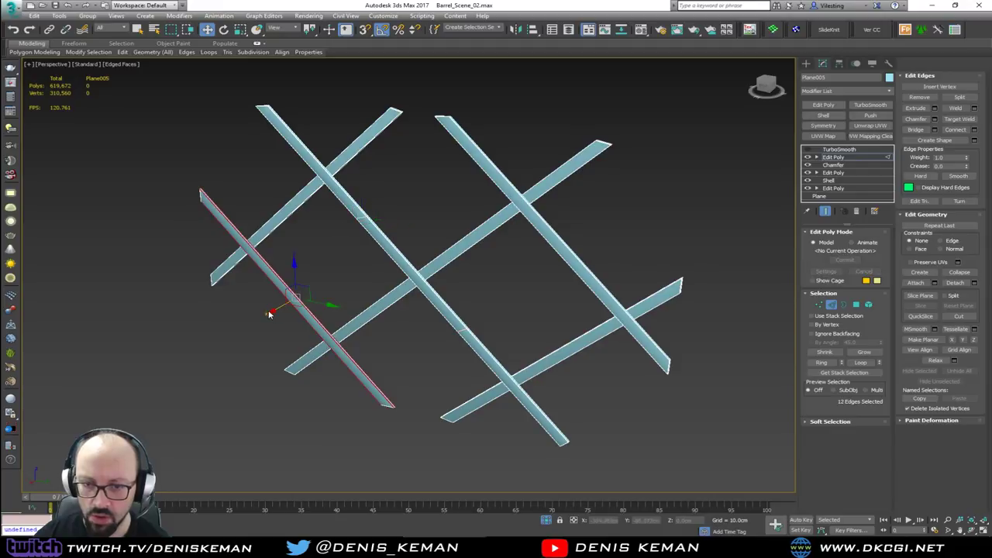
pyautogui.click(974, 129)
pyautogui.click(414, 319)
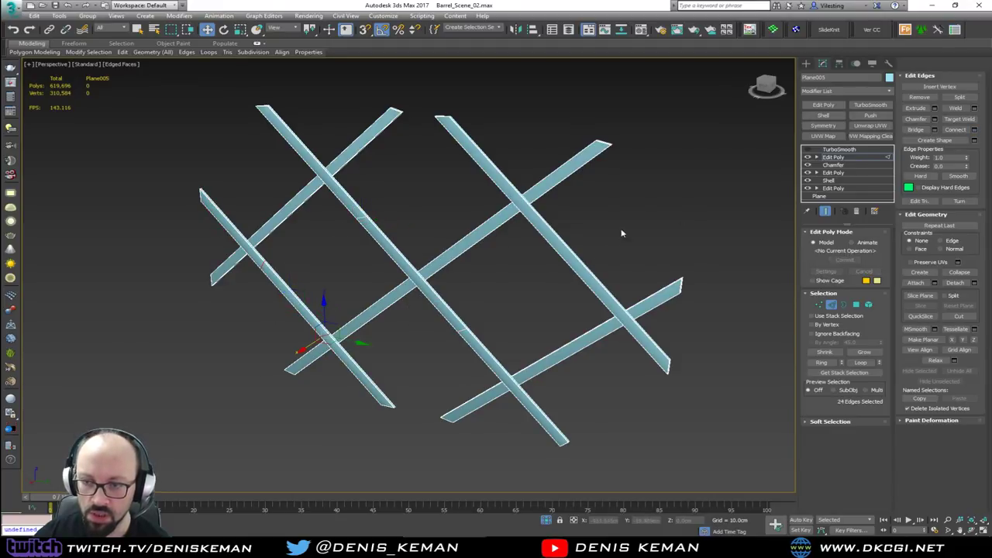
pyautogui.click(974, 129)
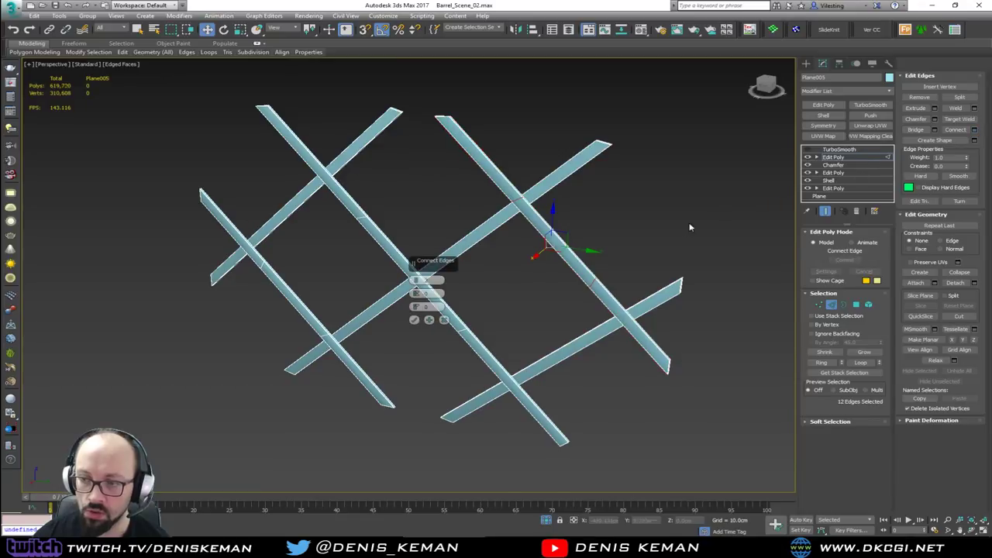
pyautogui.click(416, 319)
# - Connect the lengthwise edges of the three rear crossing strips with two segments each, and leave edge editing
pyautogui.moveTo(304, 302); pyautogui.dragTo(409, 325)
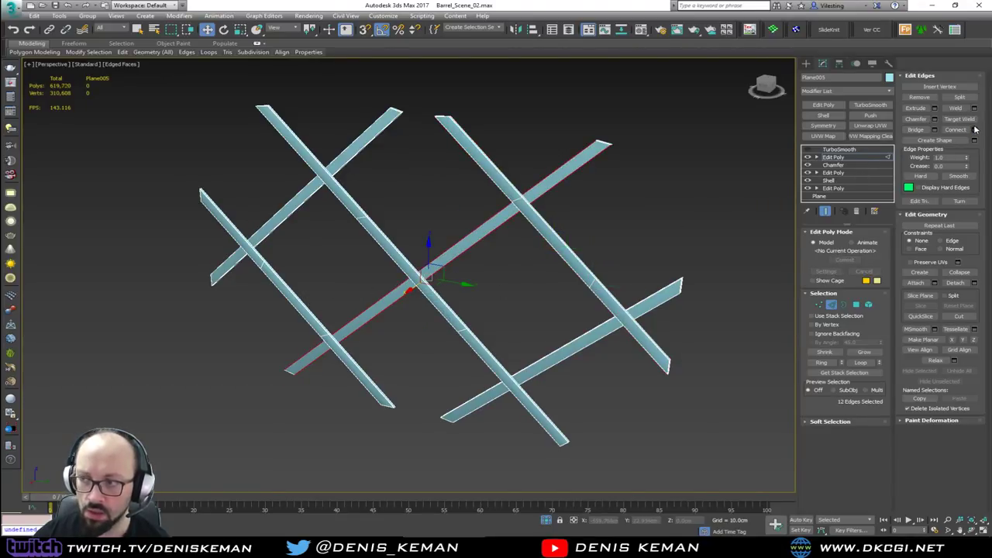
pyautogui.click(974, 130)
pyautogui.click(415, 320)
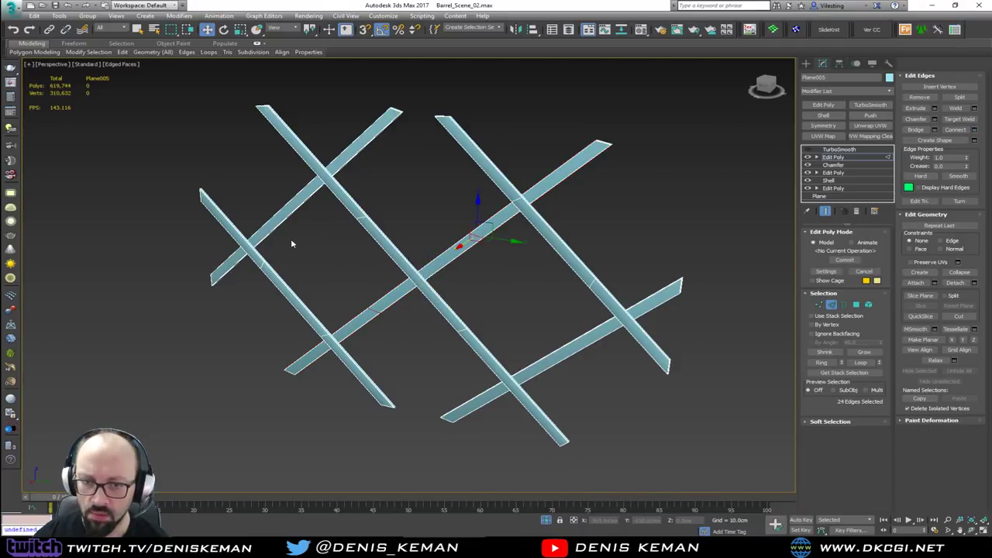
pyautogui.moveTo(292, 243); pyautogui.dragTo(252, 194)
pyautogui.click(974, 130)
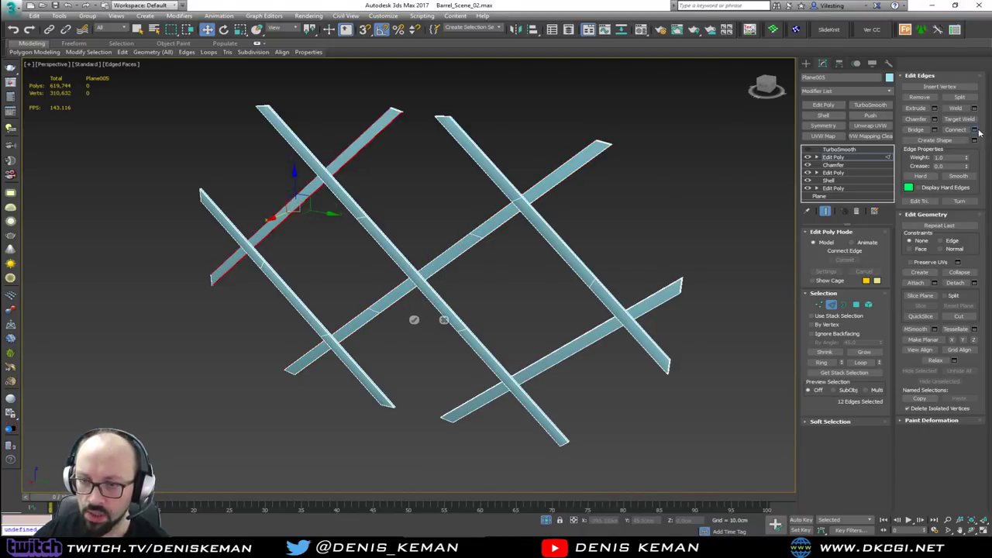
pyautogui.click(415, 320)
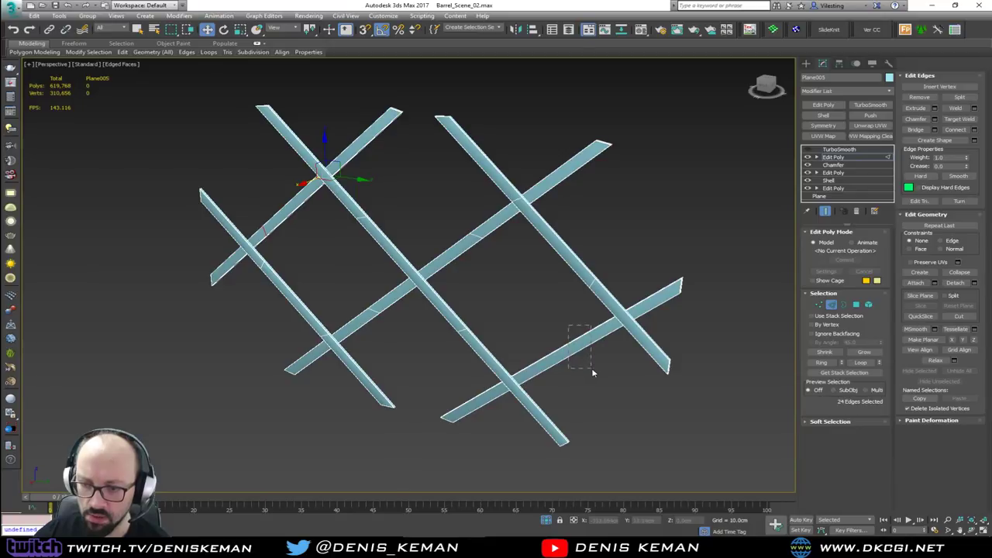
pyautogui.moveTo(593, 372); pyautogui.dragTo(593, 373)
pyautogui.click(974, 130)
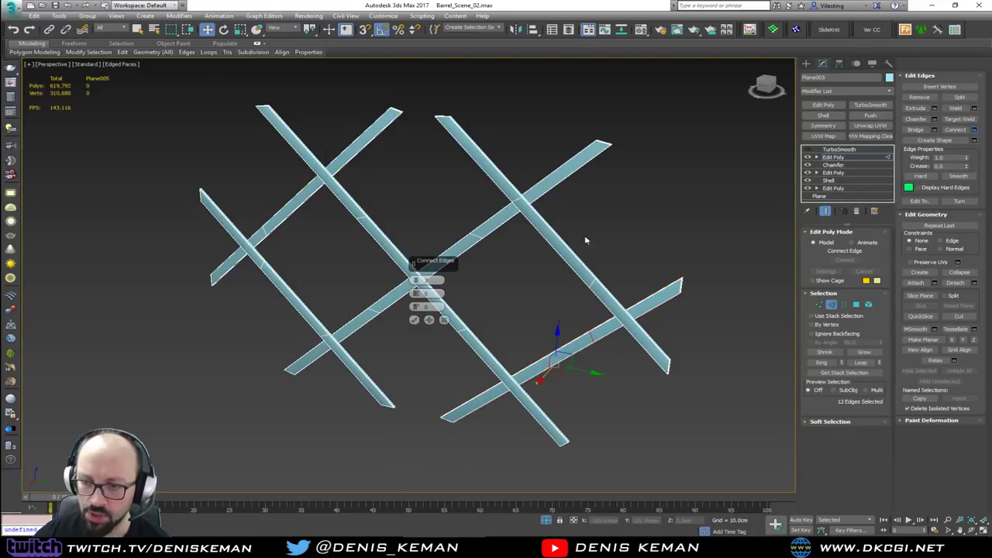
pyautogui.click(415, 319)
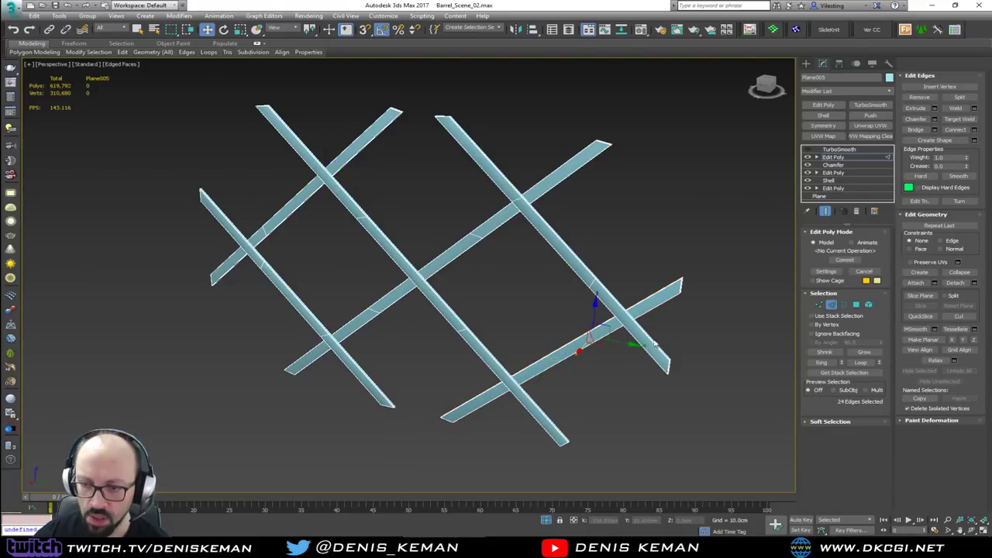
pyautogui.click(833, 305)
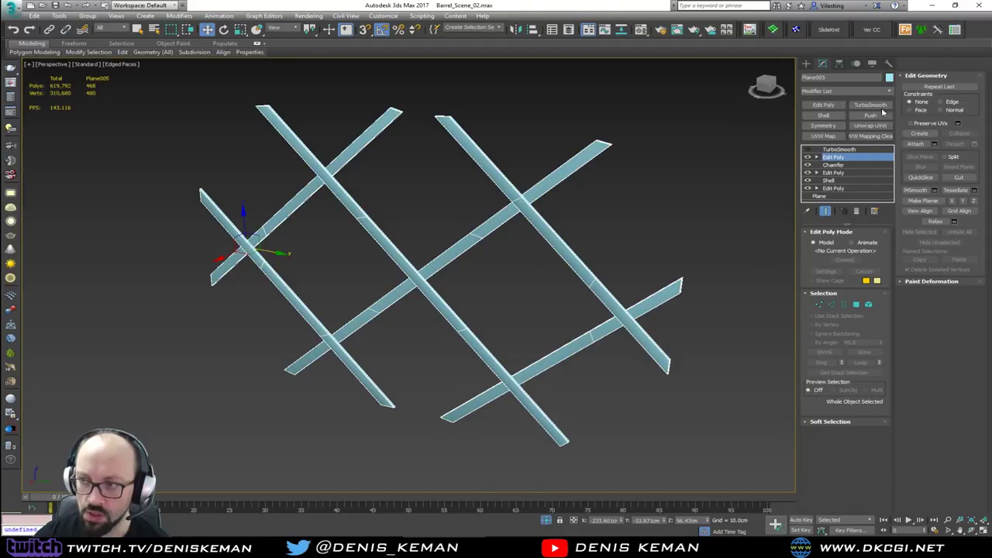
# - Switch the lattice's TurboSmooth back on and hide the edged-faces display to check the smoothed strips
pyautogui.click(806, 149)
pyautogui.click(487, 199)
pyautogui.press('F4')
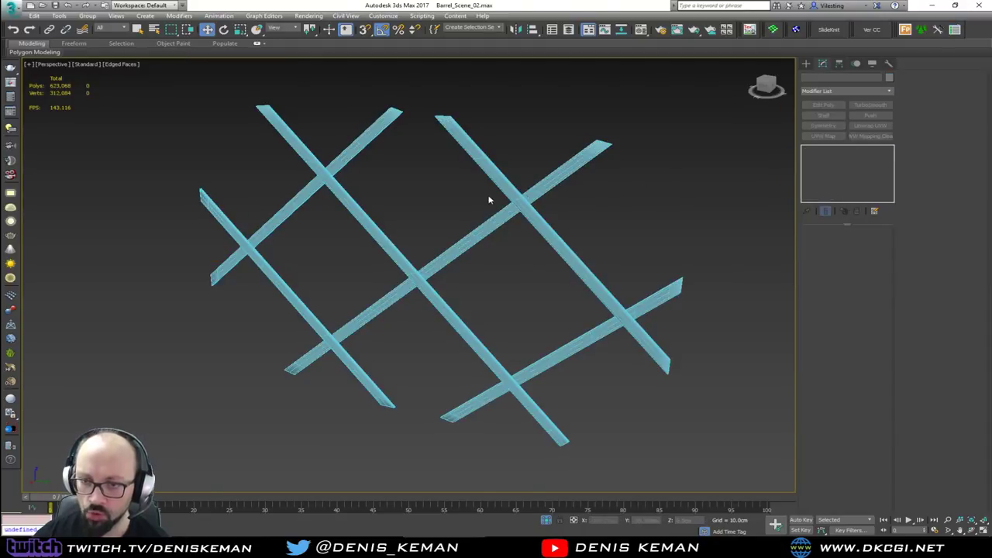
pyautogui.scroll(6, 485, 201)
pyautogui.scroll(-5, 484, 201)
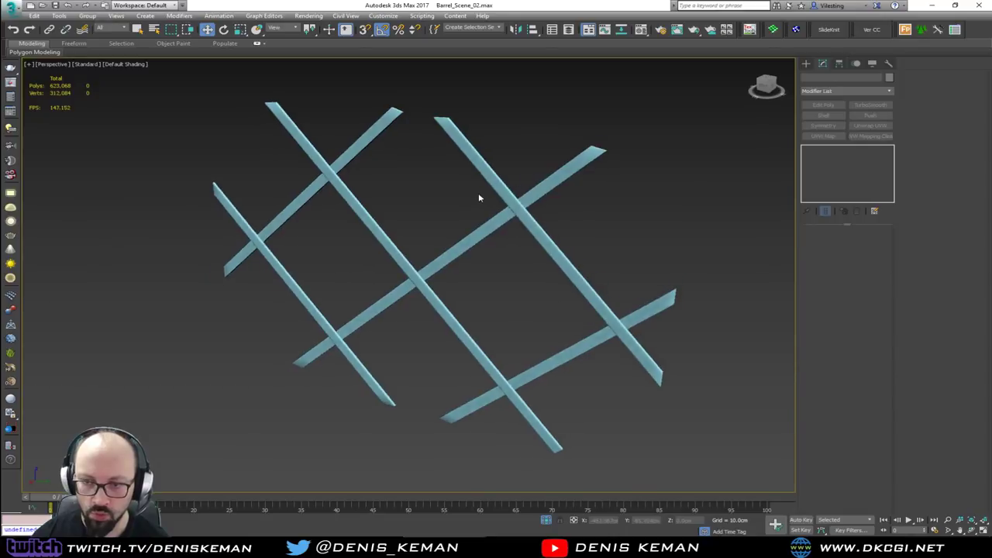
pyautogui.keyDown('alt'); pyautogui.moveTo(478, 195); pyautogui.dragTo(447, 199, button='middle'); pyautogui.keyUp('alt')
# - End the isolation of the lattice to bring the barrel back into view
pyautogui.rightClick(453, 196)
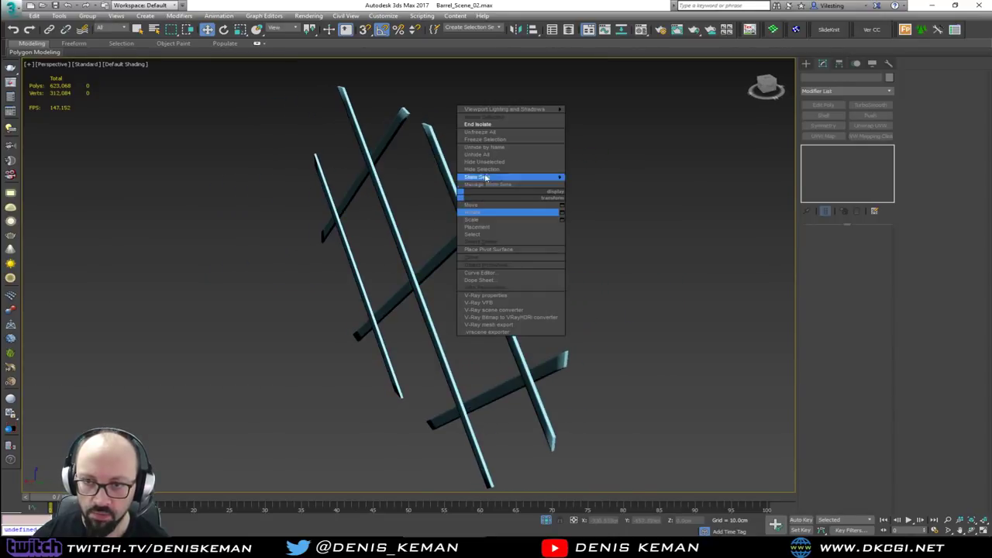
pyautogui.click(488, 125)
pyautogui.keyDown('alt'); pyautogui.moveTo(537, 167); pyautogui.dragTo(495, 168, button='middle'); pyautogui.keyUp('alt')
# - Change the lattice's object color to the dark grey custom color and deselect it
pyautogui.click(441, 221)
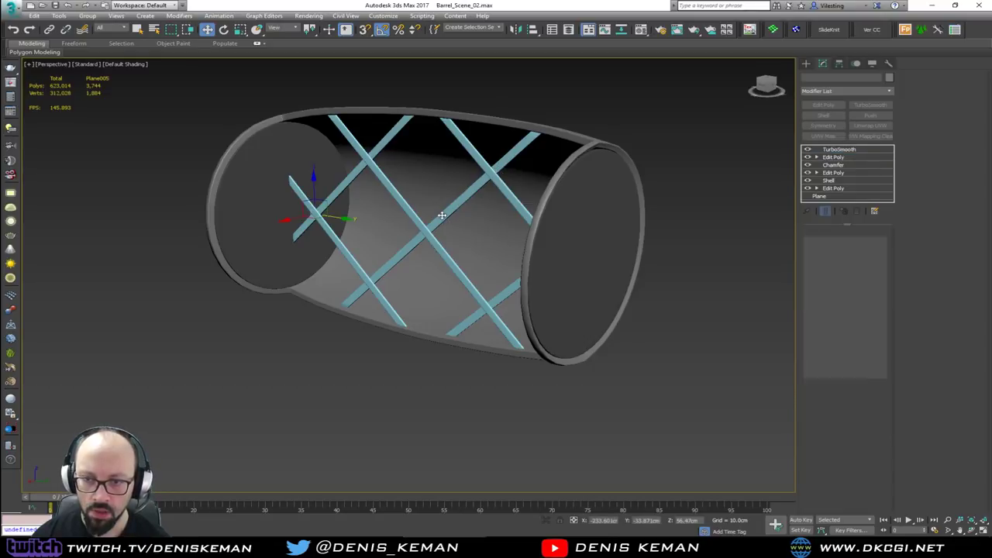
pyautogui.click(889, 78)
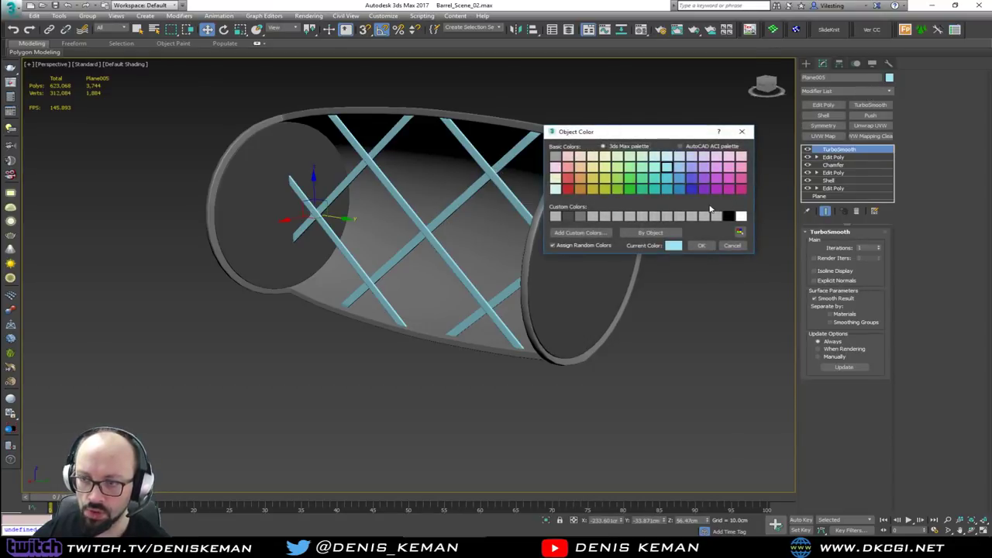
pyautogui.click(567, 217)
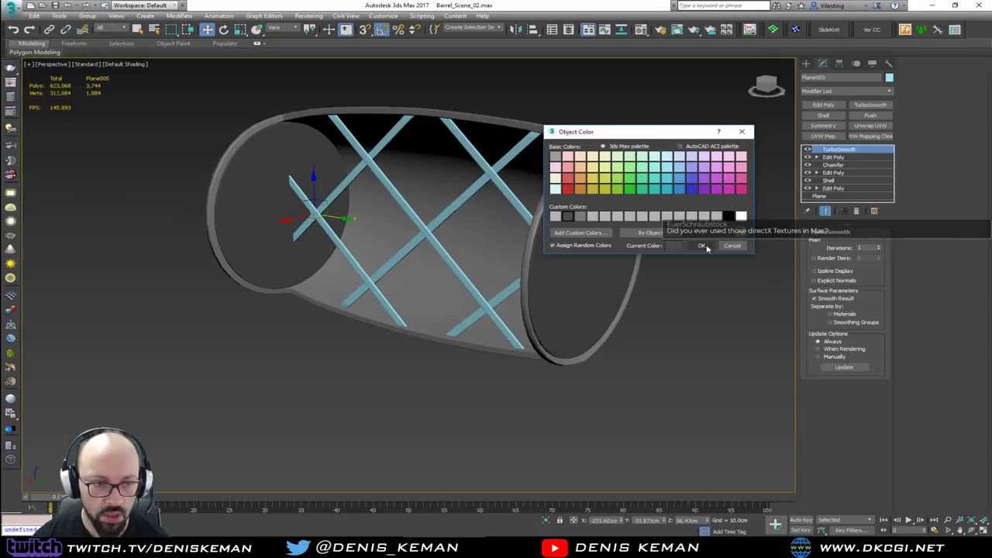
pyautogui.click(702, 246)
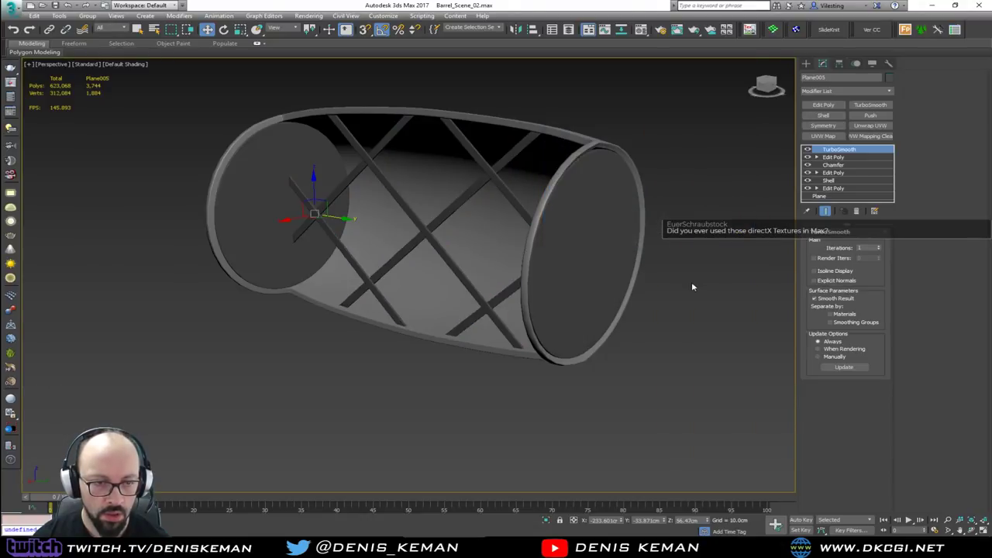
pyautogui.click(666, 308)
pyautogui.keyDown('alt'); pyautogui.moveTo(666, 308); pyautogui.dragTo(508, 241, button='middle'); pyautogui.keyUp('alt')
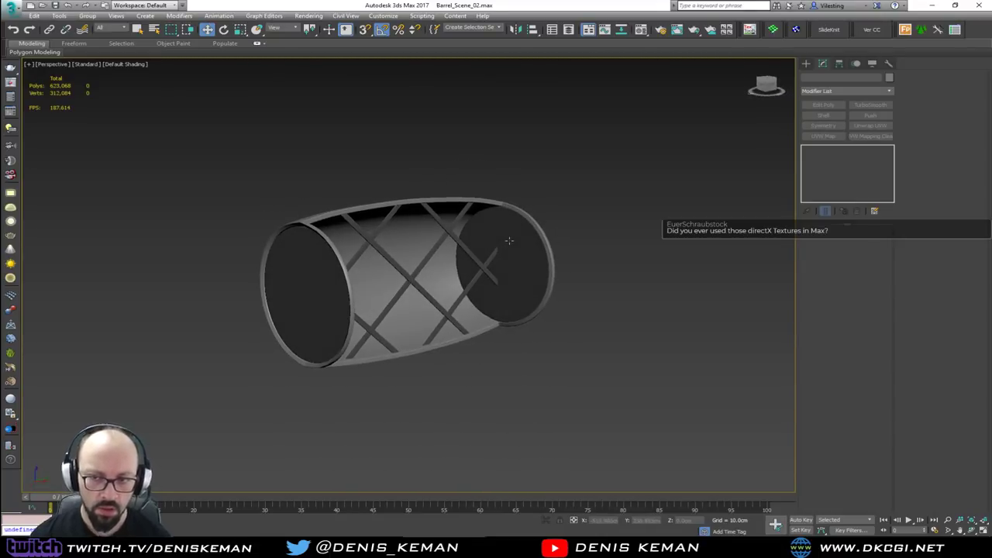
# - Select the wine rack barrel together with its lattice and tilt them slightly, then deselect them and hide the edged-faces display
pyautogui.press('F4')
pyautogui.moveTo(606, 164)
pyautogui.mouseDown()
pyautogui.moveTo(459, 281)
pyautogui.moveTo(235, 387)
pyautogui.mouseUp()
pyautogui.scroll(3, 422, 290)
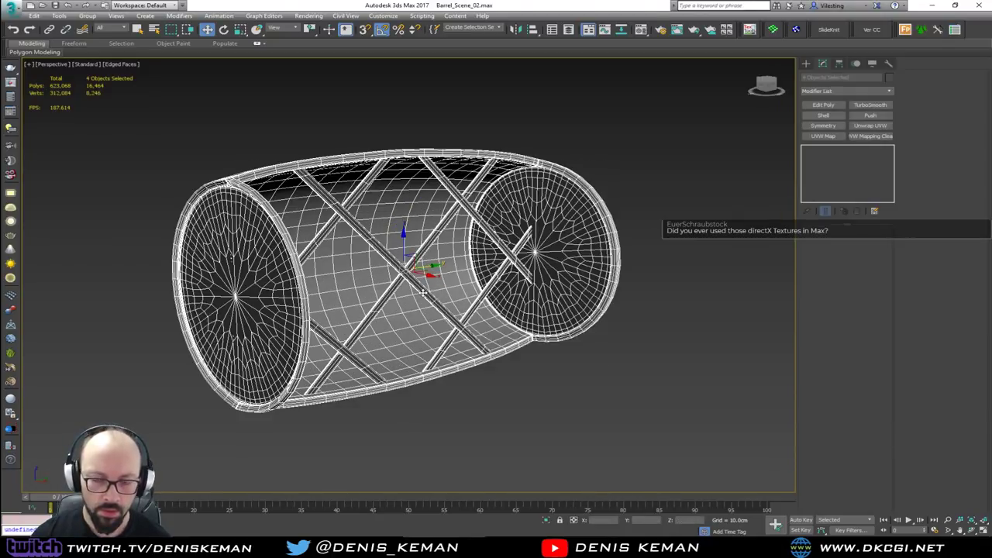
pyautogui.press('e')
pyautogui.moveTo(427, 263); pyautogui.dragTo(419, 248)
pyautogui.keyDown('alt'); pyautogui.moveTo(419, 247); pyautogui.dragTo(354, 268, button='middle'); pyautogui.keyUp('alt')
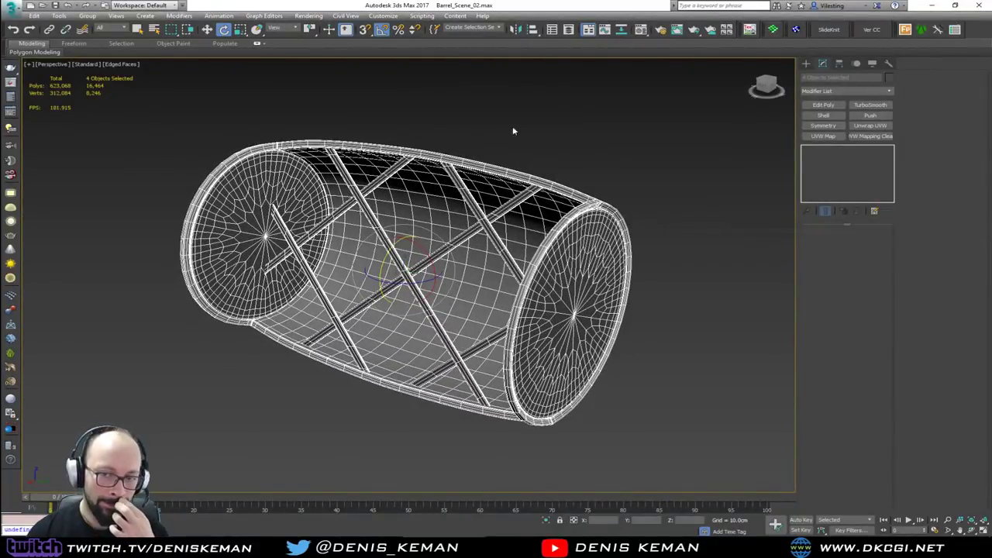
pyautogui.moveTo(308, 263)
pyautogui.keyDown('alt'); pyautogui.mouseDown(button='middle')
pyautogui.moveTo(410, 273)
pyautogui.moveTo(485, 299)
pyautogui.moveTo(563, 345)
pyautogui.moveTo(527, 325)
pyautogui.mouseUp(button='middle'); pyautogui.keyUp('alt')
pyautogui.click(586, 341)
pyautogui.press('F4')
# - Compare the wine rack's shape and lattice with the Wine_Barrel reference photo, and move the photo out of the way
pyautogui.press('alt')
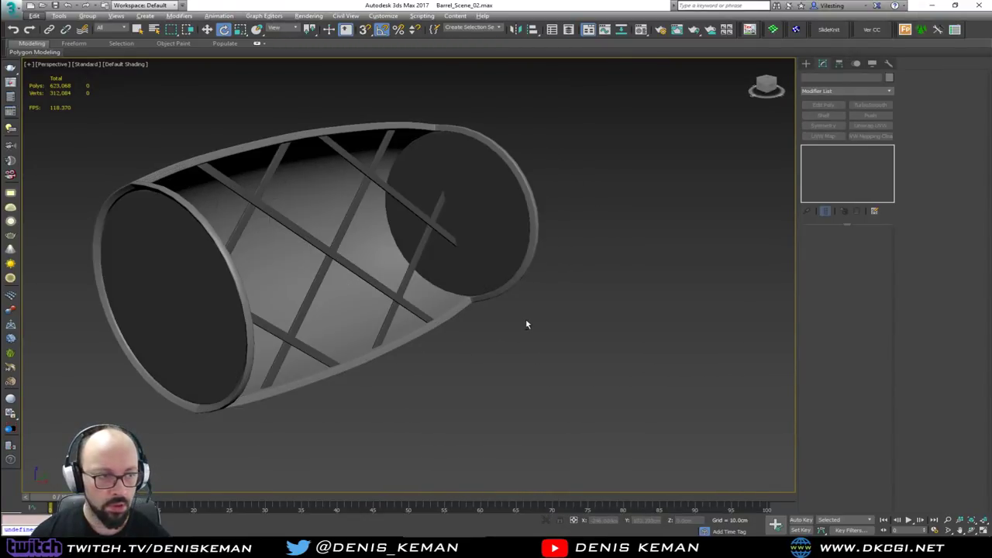
pyautogui.keyDown('alt'); pyautogui.moveTo(343, 196); pyautogui.dragTo(308, 195, button='middle'); pyautogui.keyUp('alt')
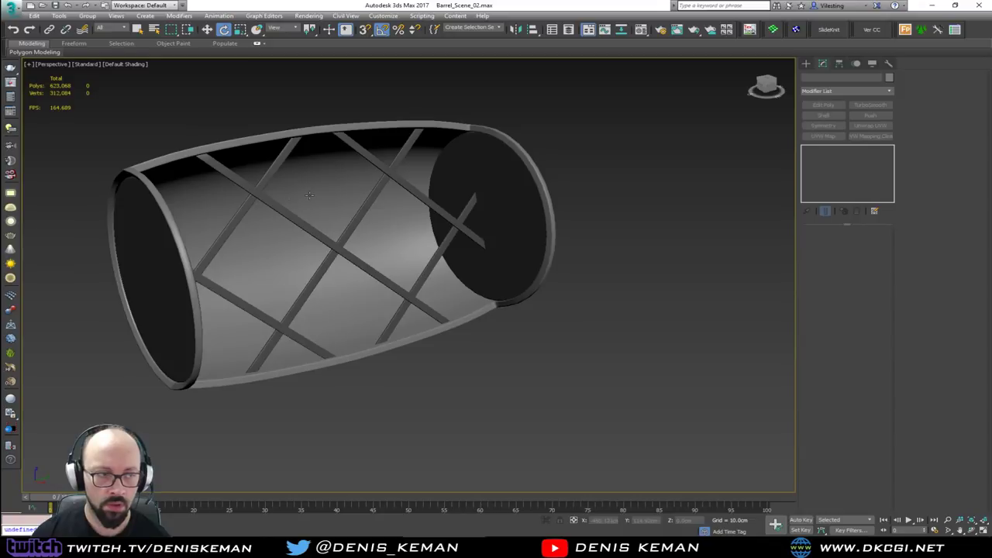
pyautogui.hotkey('alt', 'Tab')
pyautogui.moveTo(674, 49); pyautogui.dragTo(880, 50)
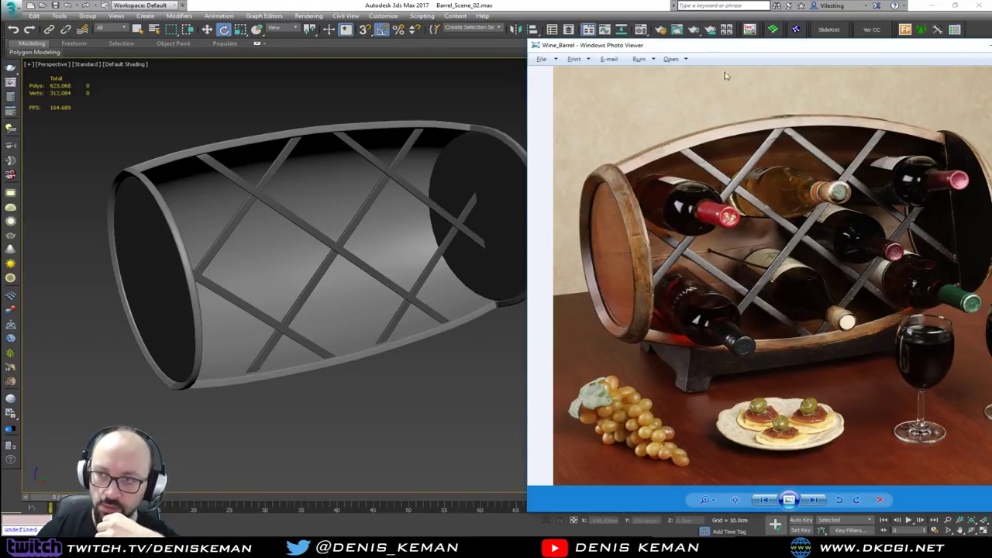
pyautogui.moveTo(785, 52); pyautogui.dragTo(991, 310)
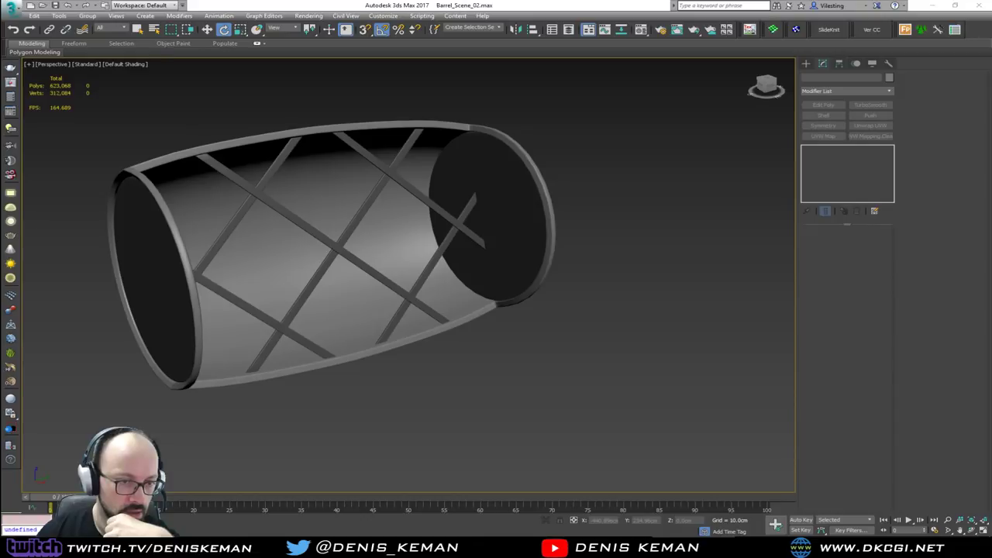
# - End the isolation and make the Single Stack, Multi Stack and Wine Stack layers visible alongside the wine rack
pyautogui.moveTo(361, 175)
pyautogui.mouseDown(button='middle')
pyautogui.moveTo(367, 189)
pyautogui.moveTo(287, 207)
pyautogui.moveTo(378, 169)
pyautogui.mouseUp(button='middle')
pyautogui.scroll(-4, 367, 188)
pyautogui.rightClick(379, 168)
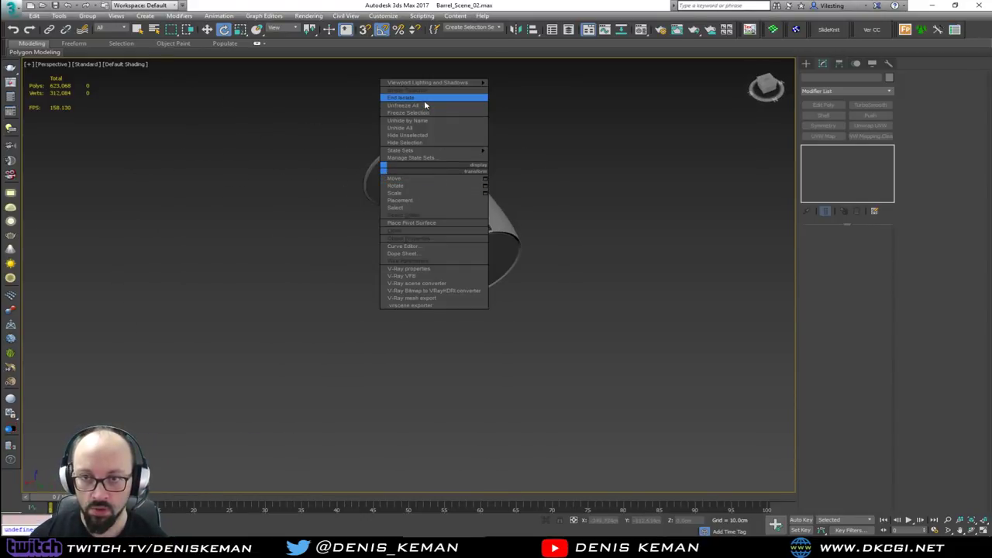
pyautogui.click(423, 100)
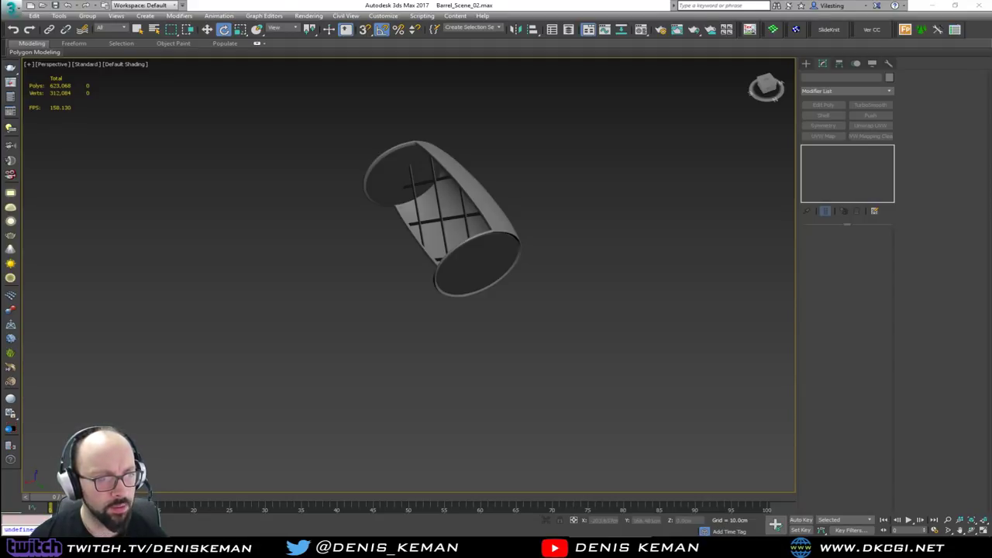
pyautogui.click(568, 30)
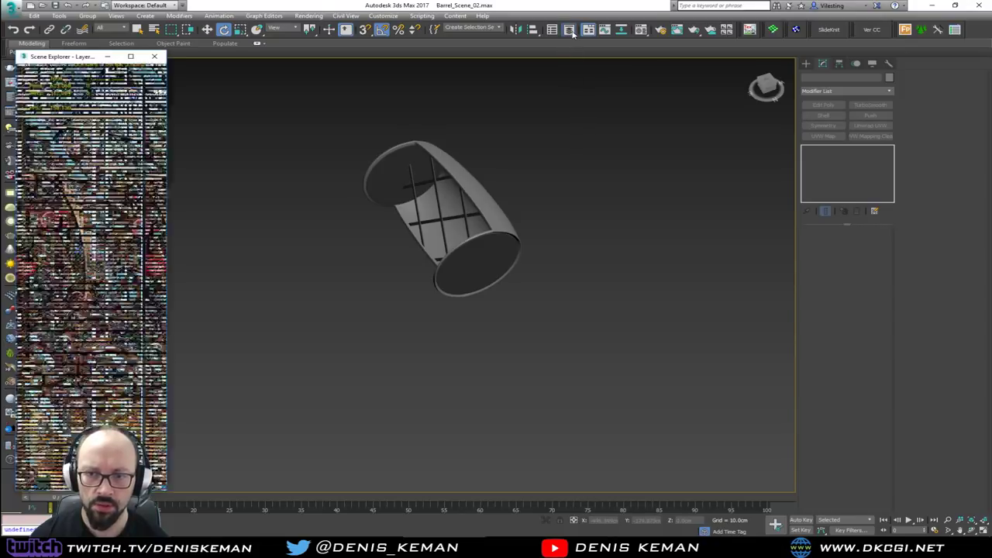
pyautogui.click(42, 117)
pyautogui.click(42, 126)
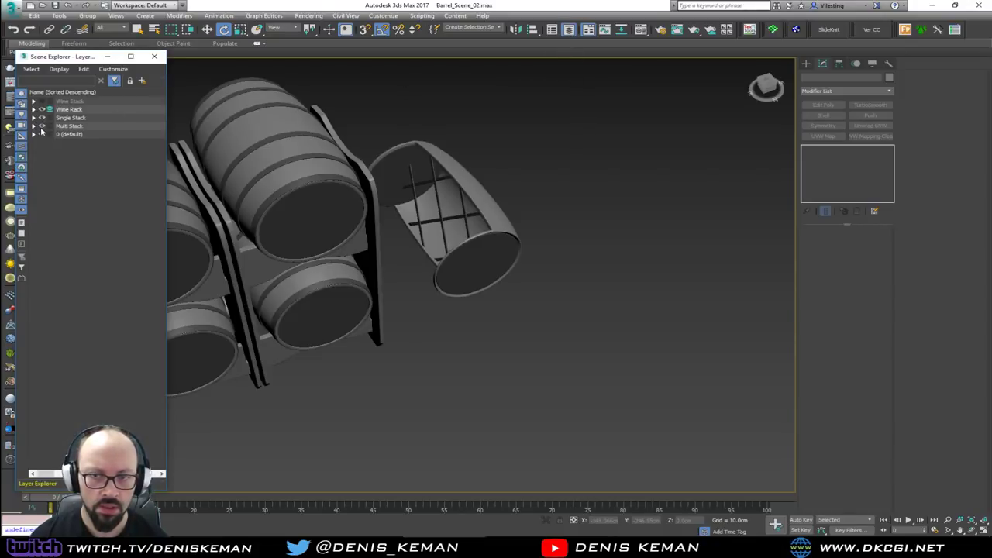
pyautogui.click(42, 101)
# - Rotate the whole wine rack about the vertical axis so its open lattice side faces the front, and deselect it
pyautogui.keyDown('alt'); pyautogui.moveTo(266, 206); pyautogui.dragTo(518, 287, button='middle'); pyautogui.keyUp('alt')
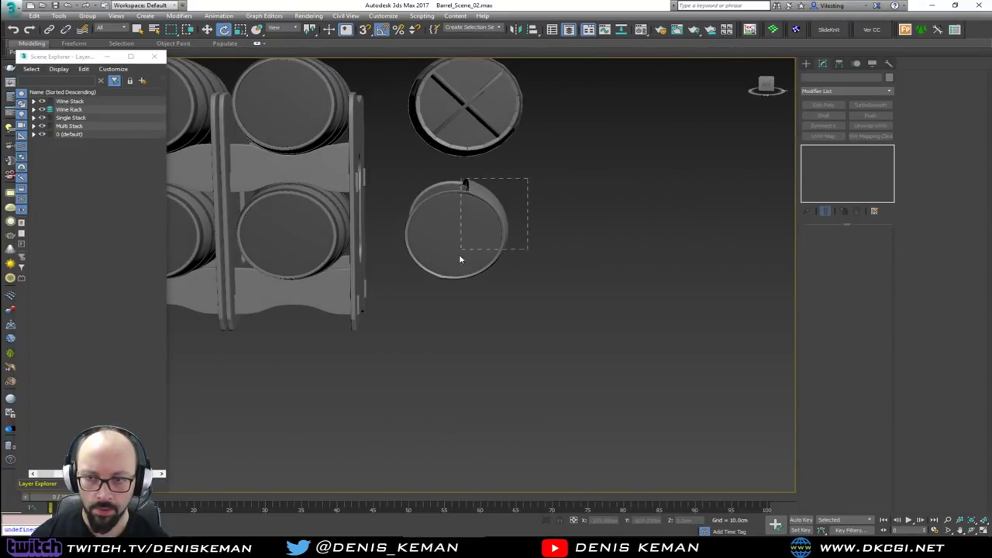
pyautogui.moveTo(424, 304); pyautogui.dragTo(416, 305)
pyautogui.keyDown('alt'); pyautogui.moveTo(416, 305); pyautogui.dragTo(424, 324, button='middle'); pyautogui.keyUp('alt')
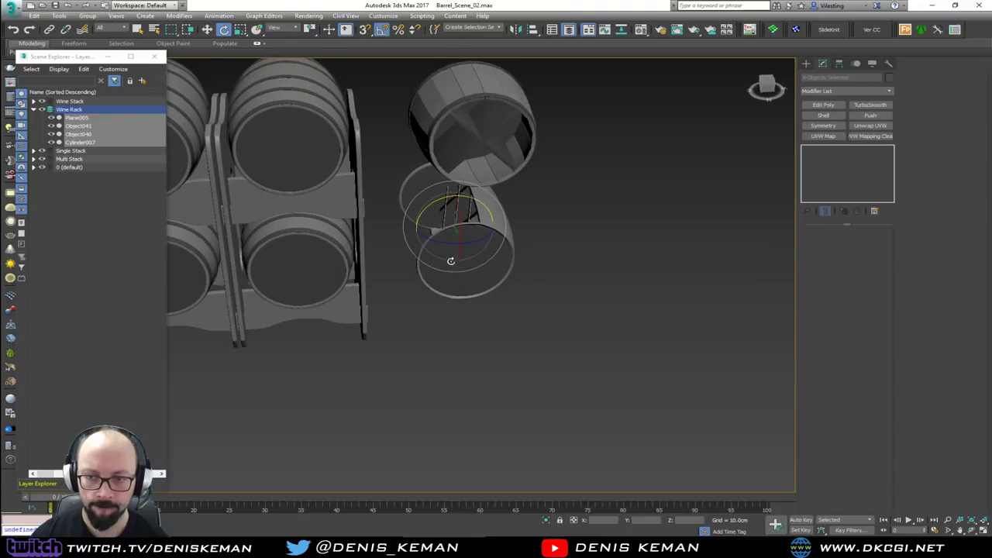
pyautogui.moveTo(446, 245); pyautogui.dragTo(479, 254)
pyautogui.press('w')
pyautogui.keyDown('alt'); pyautogui.moveTo(479, 254); pyautogui.dragTo(580, 245, button='middle'); pyautogui.keyUp('alt')
pyautogui.click(601, 346)
pyautogui.keyDown('alt'); pyautogui.moveTo(602, 346); pyautogui.dragTo(495, 324, button='middle'); pyautogui.keyUp('alt')
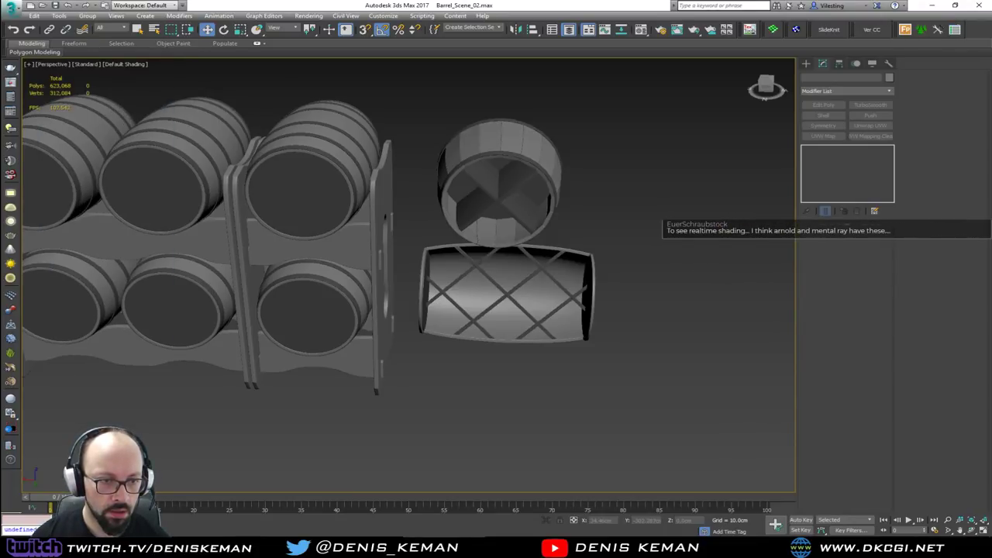
pyautogui.moveTo(308, 273); pyautogui.dragTo(341, 273, button='middle')
pyautogui.scroll(-3, 386, 292)
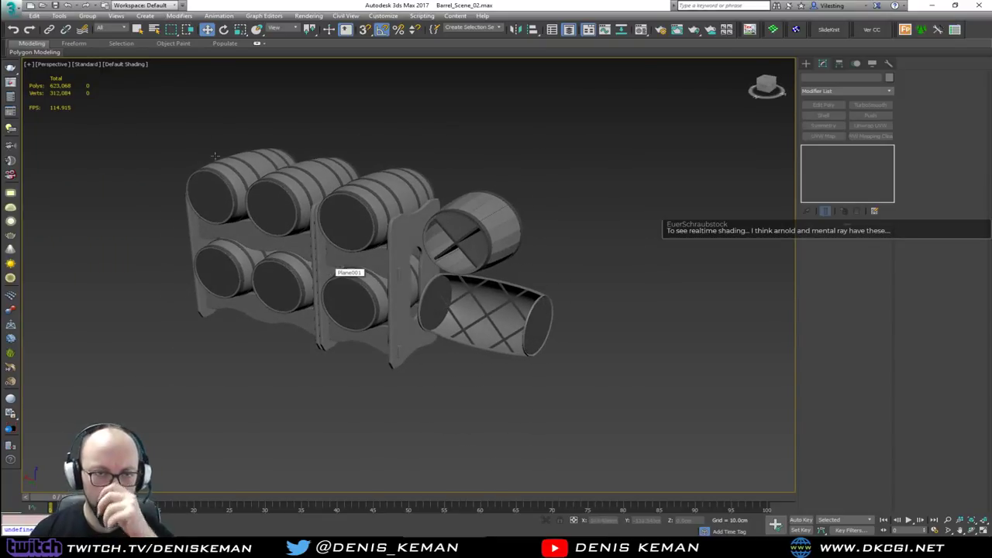
pyautogui.click(81, 64)
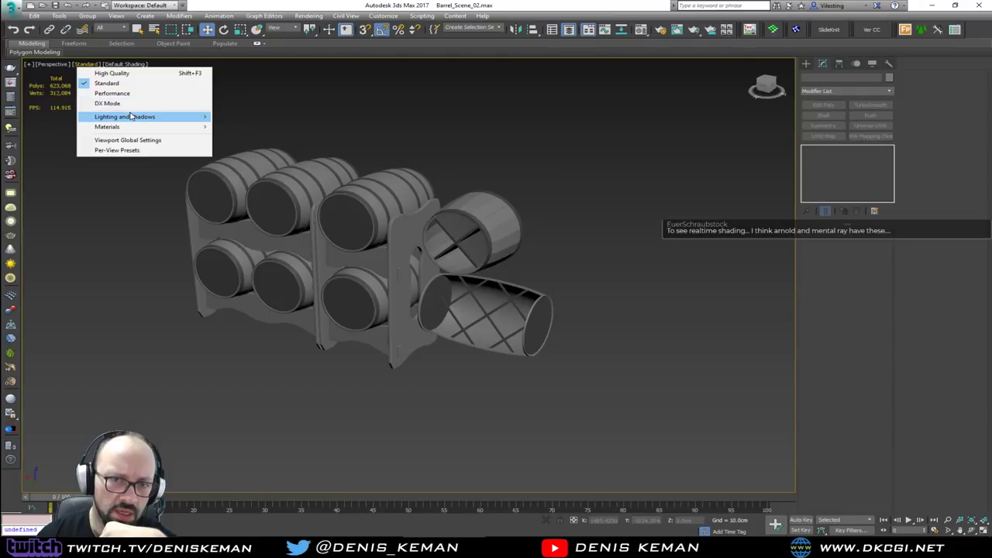
pyautogui.moveTo(130, 118)
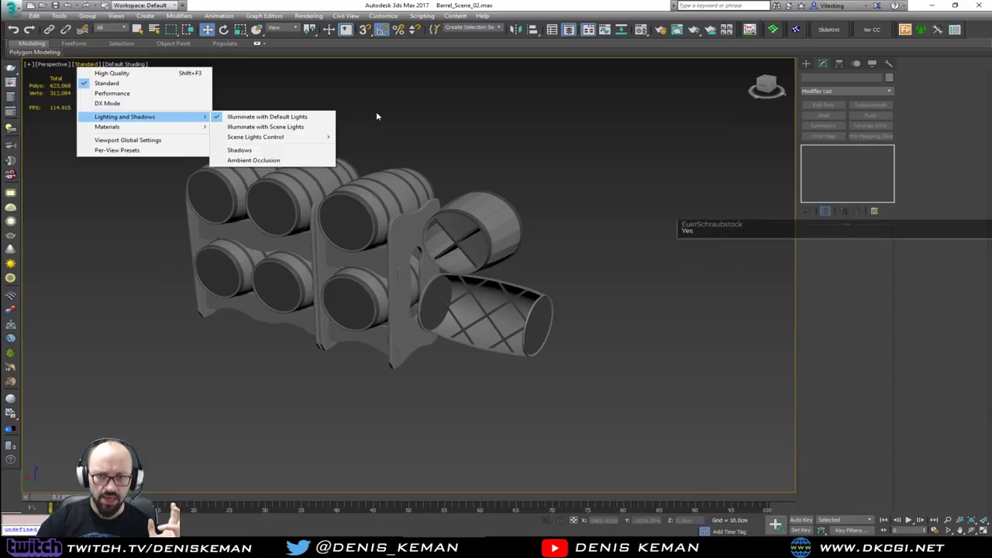
pyautogui.click(427, 152)
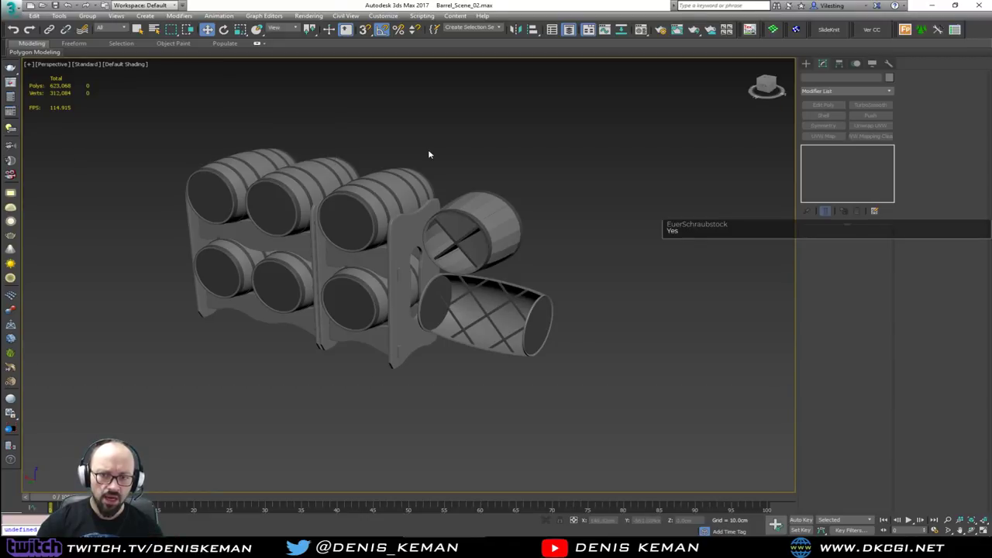
# - Preview the barrel racks with High Quality viewport shading, examine the shadows from several angles, and return the viewport to Standard
pyautogui.keyDown('alt'); pyautogui.moveTo(363, 152); pyautogui.dragTo(328, 163, button='middle'); pyautogui.keyUp('alt')
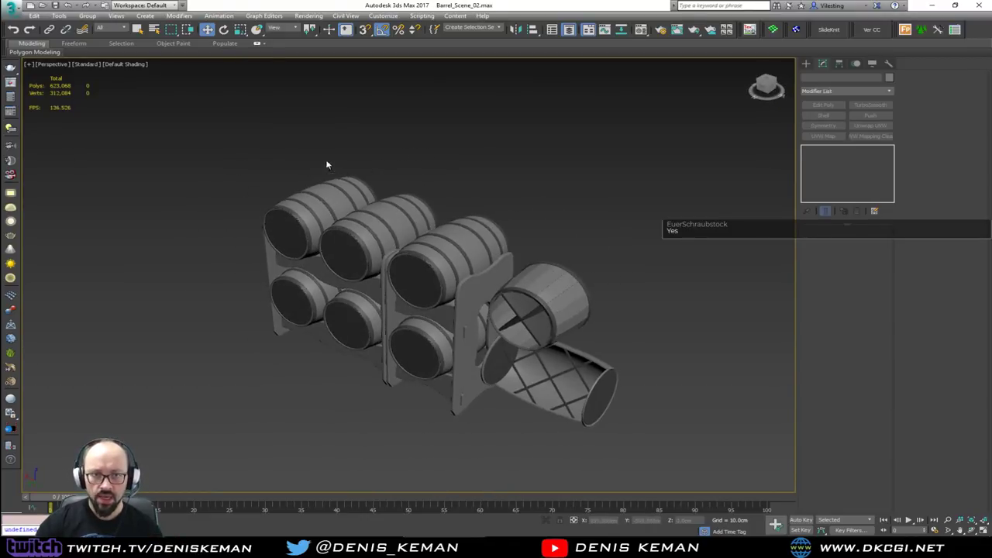
pyautogui.click(88, 65)
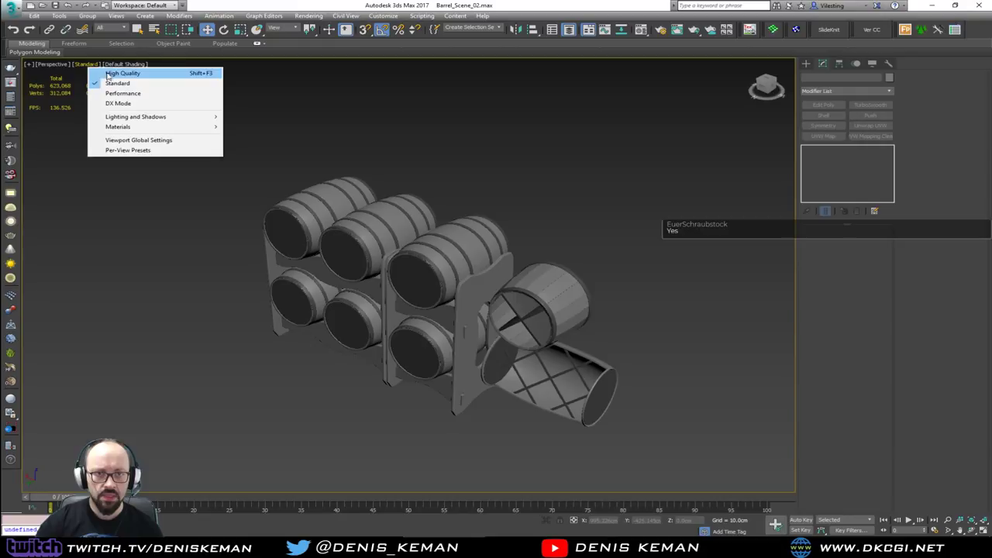
pyautogui.click(109, 74)
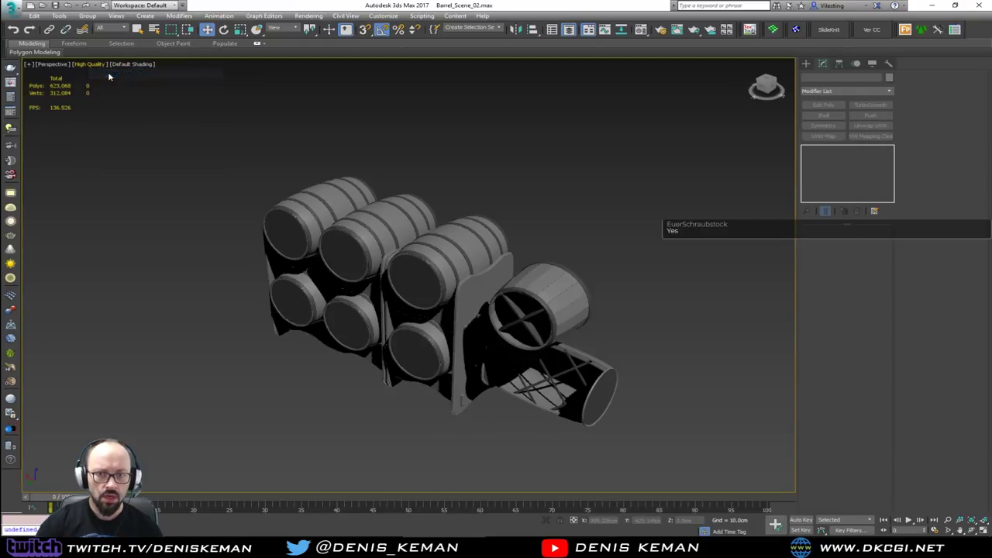
pyautogui.keyDown('alt'); pyautogui.moveTo(261, 156); pyautogui.dragTo(447, 258, button='middle'); pyautogui.keyUp('alt')
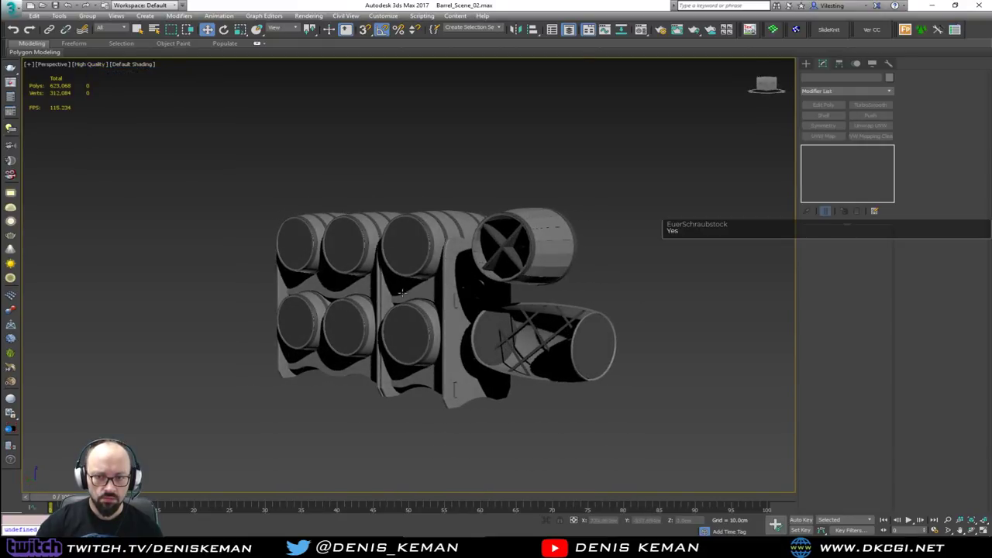
pyautogui.scroll(5, 402, 292)
pyautogui.scroll(4, 433, 281)
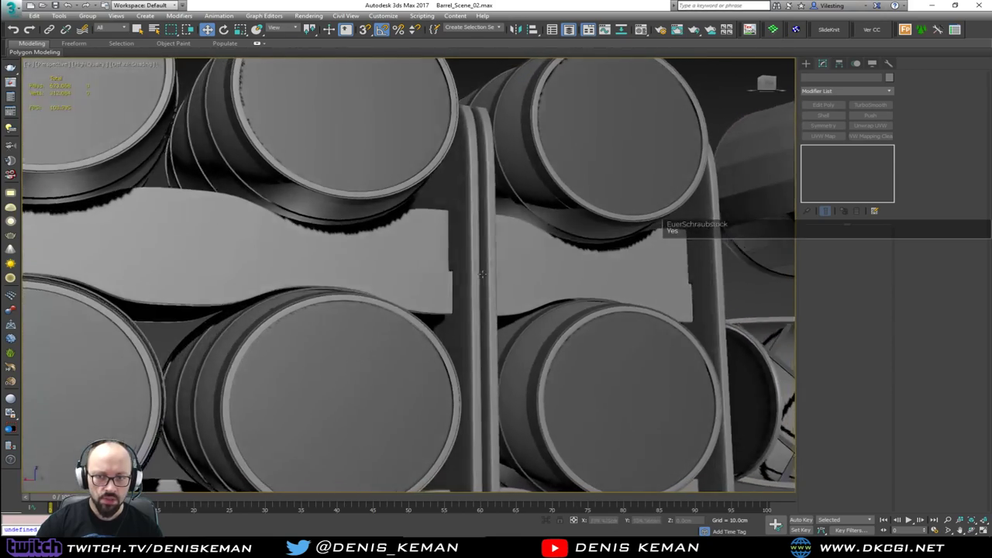
pyautogui.keyDown('alt'); pyautogui.moveTo(482, 274); pyautogui.dragTo(345, 236, button='middle'); pyautogui.keyUp('alt')
pyautogui.scroll(-3, 416, 297)
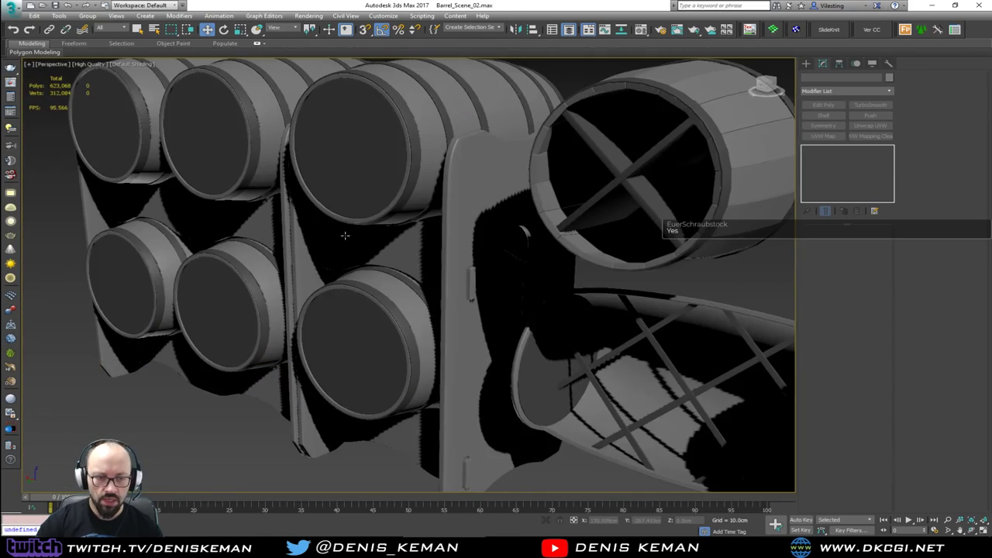
pyautogui.scroll(-5, 349, 234)
pyautogui.scroll(1, 369, 242)
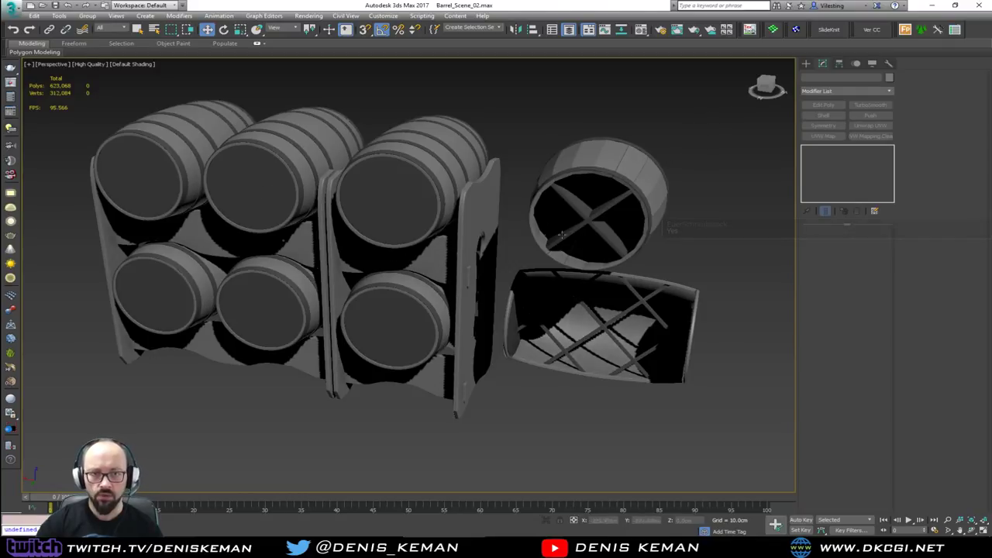
pyautogui.click(89, 65)
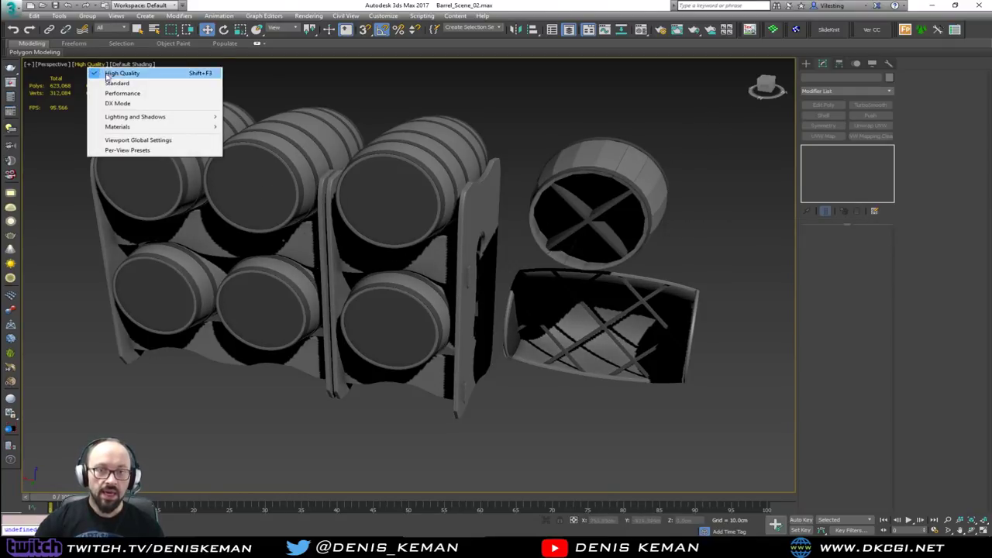
pyautogui.click(109, 82)
pyautogui.moveTo(219, 256)
pyautogui.keyDown('alt'); pyautogui.mouseDown(button='middle')
pyautogui.moveTo(272, 273)
pyautogui.moveTo(193, 248)
pyautogui.mouseUp(button='middle'); pyautogui.keyUp('alt')
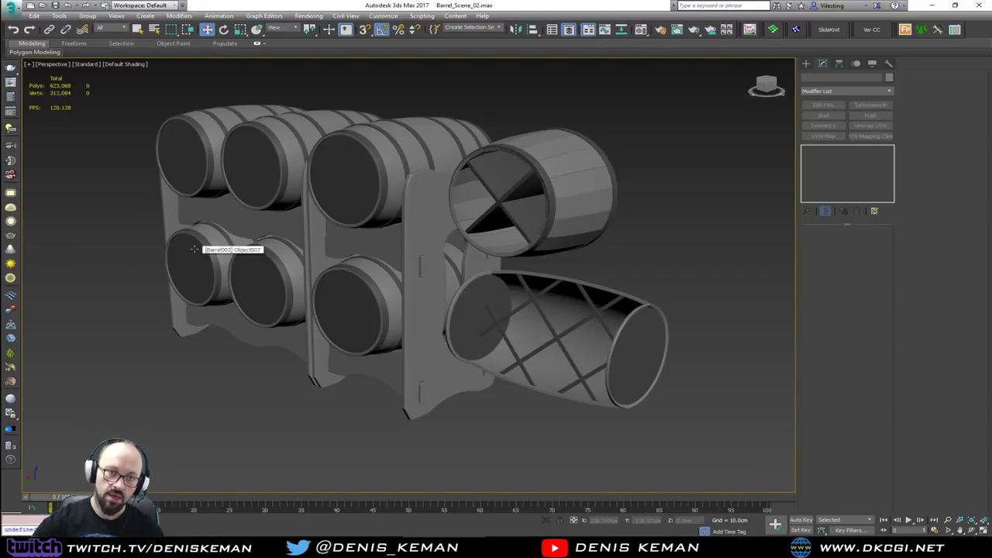
pyautogui.click(87, 64)
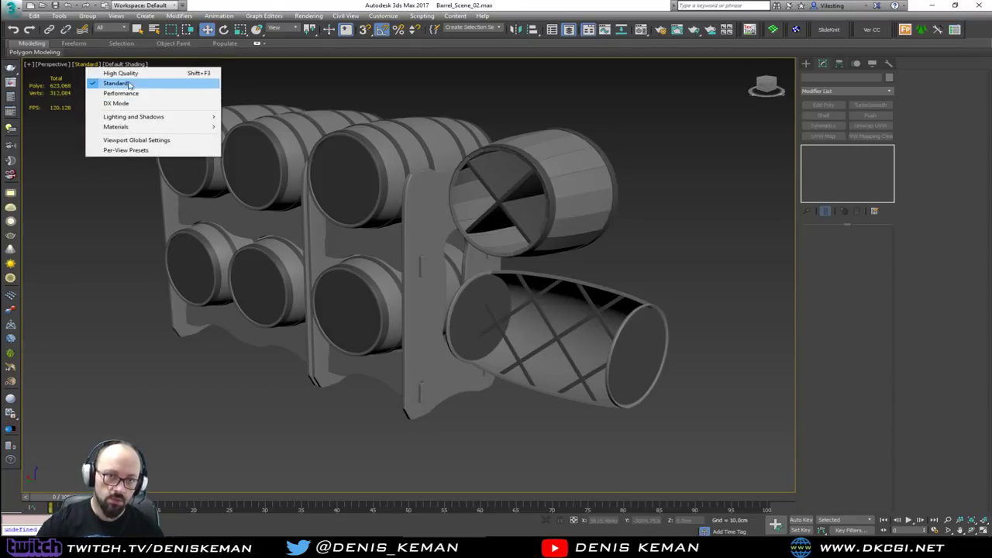
pyautogui.click(79, 245)
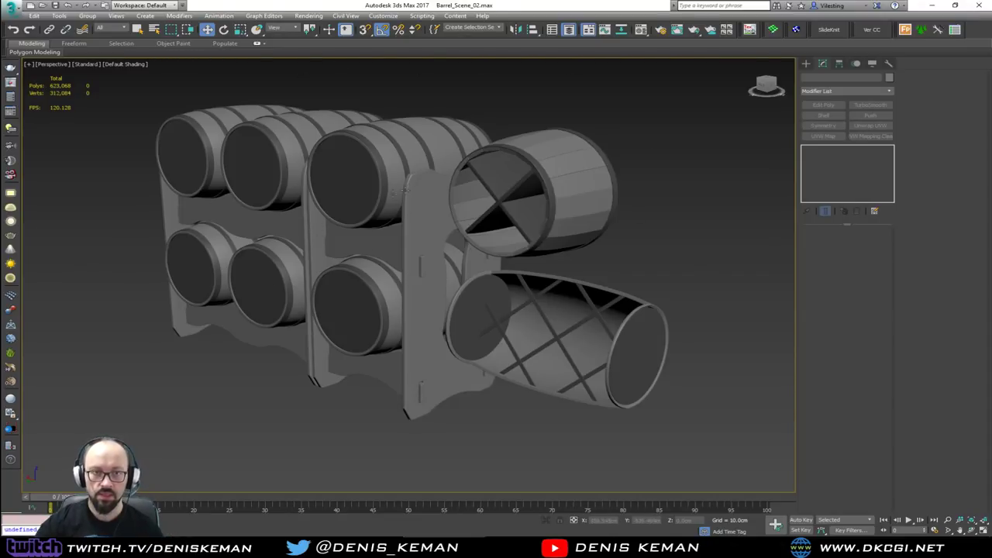
# - Save the barrel scene with all four barrel arrangements visible
pyautogui.keyDown('alt'); pyautogui.moveTo(403, 189); pyautogui.dragTo(357, 231, button='middle'); pyautogui.keyUp('alt')
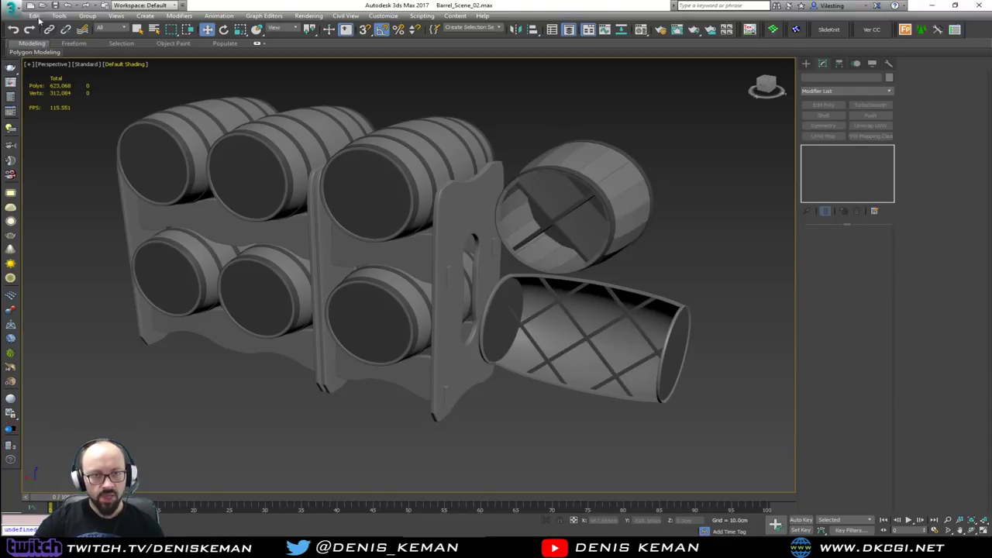
pyautogui.click(10, 7)
pyautogui.click(20, 91)
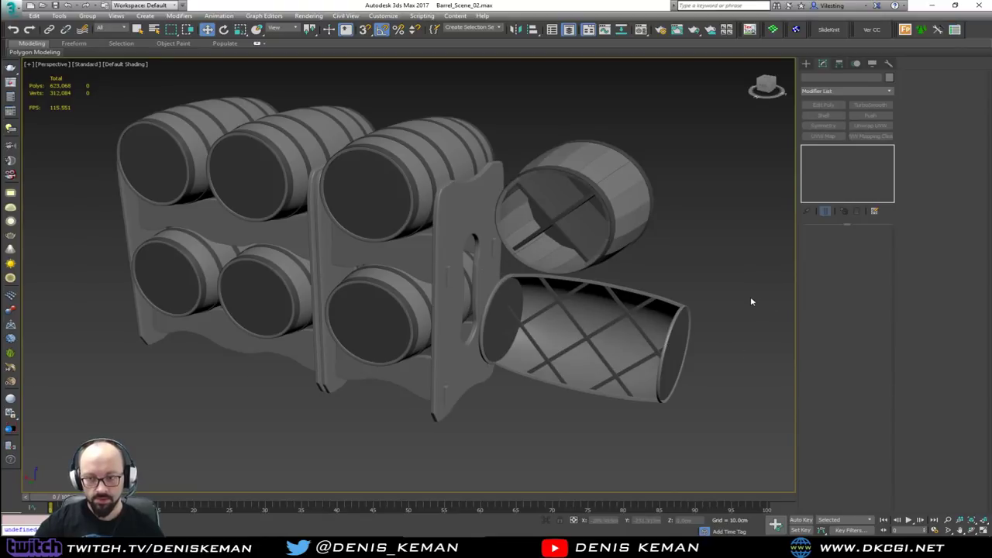
# - Hide the Wine Rack, Single Stack and Multi Stack layers, leaving only the Wine Stack barrel in view
pyautogui.keyDown('alt'); pyautogui.moveTo(538, 283); pyautogui.dragTo(560, 330, button='middle'); pyautogui.keyUp('alt')
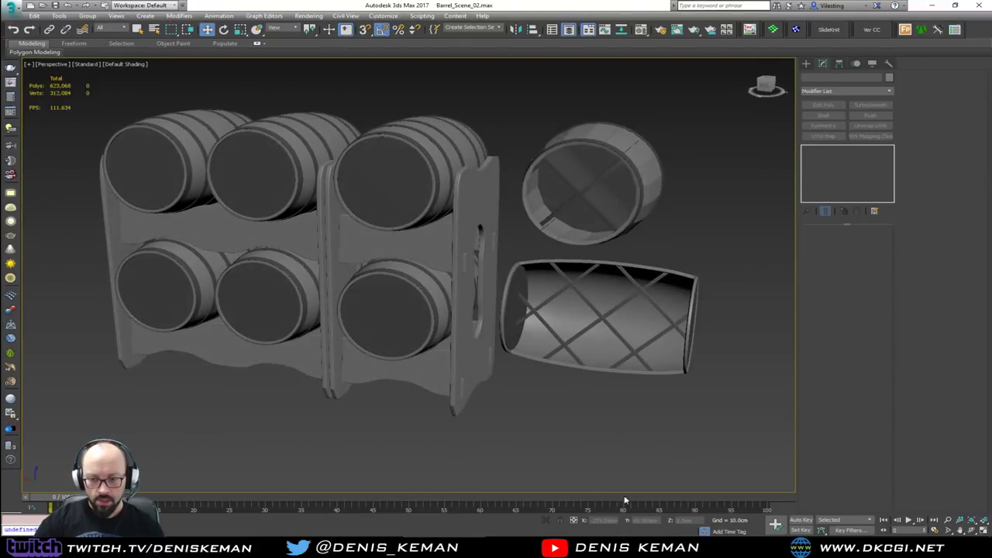
pyautogui.keyDown('alt'); pyautogui.moveTo(501, 341); pyautogui.dragTo(423, 262, button='middle'); pyautogui.keyUp('alt')
pyautogui.moveTo(250, 185); pyautogui.dragTo(336, 220, button='middle')
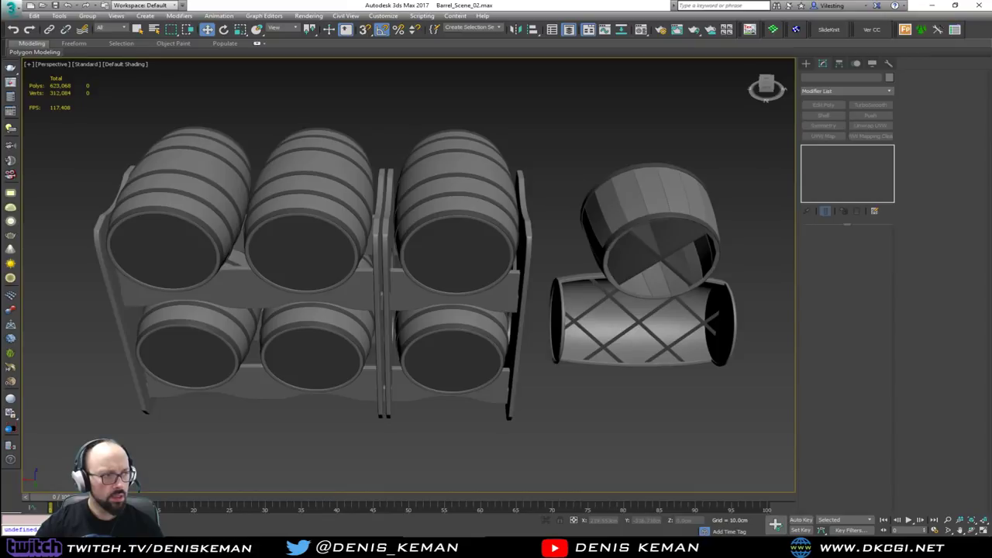
pyautogui.press('Delete')
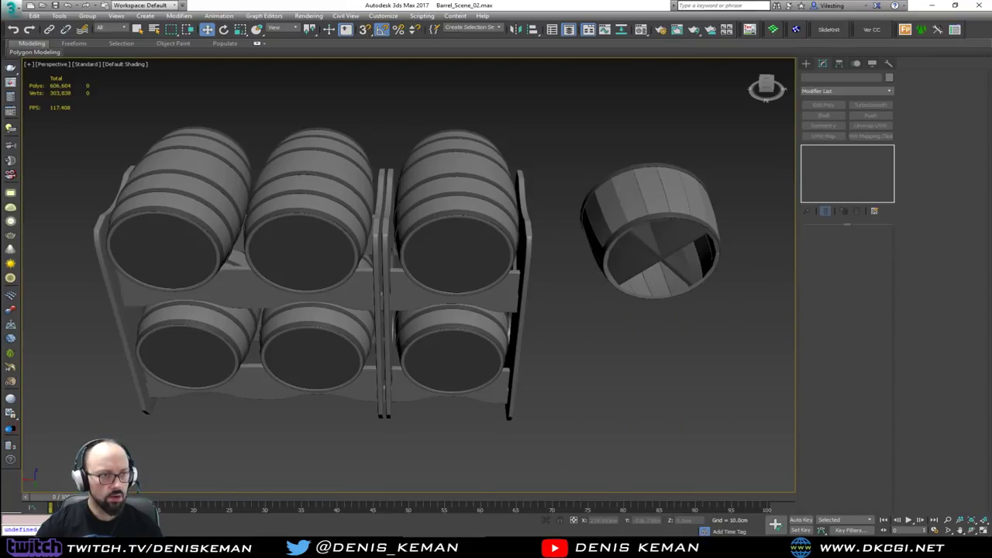
pyautogui.press('Delete')
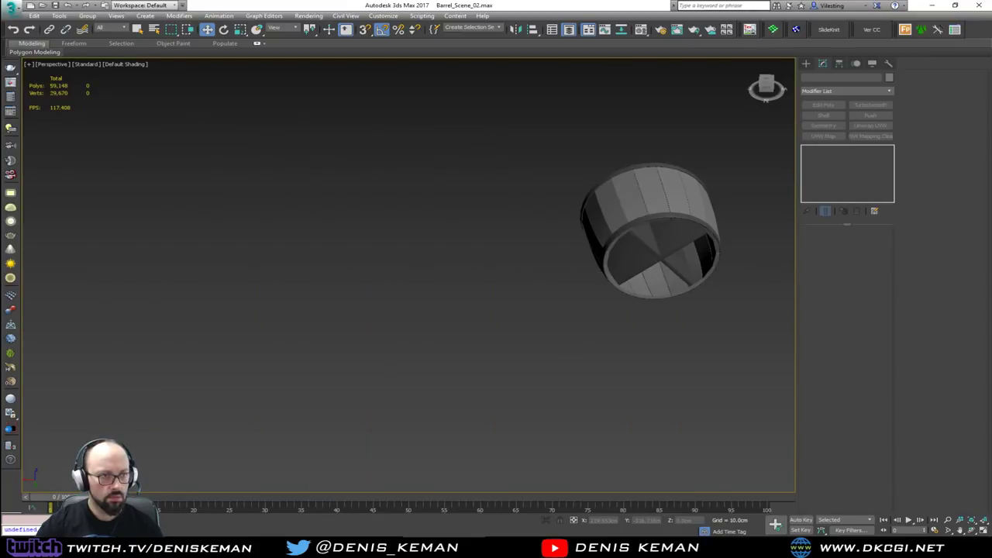
pyautogui.moveTo(527, 231); pyautogui.dragTo(343, 251, button='middle')
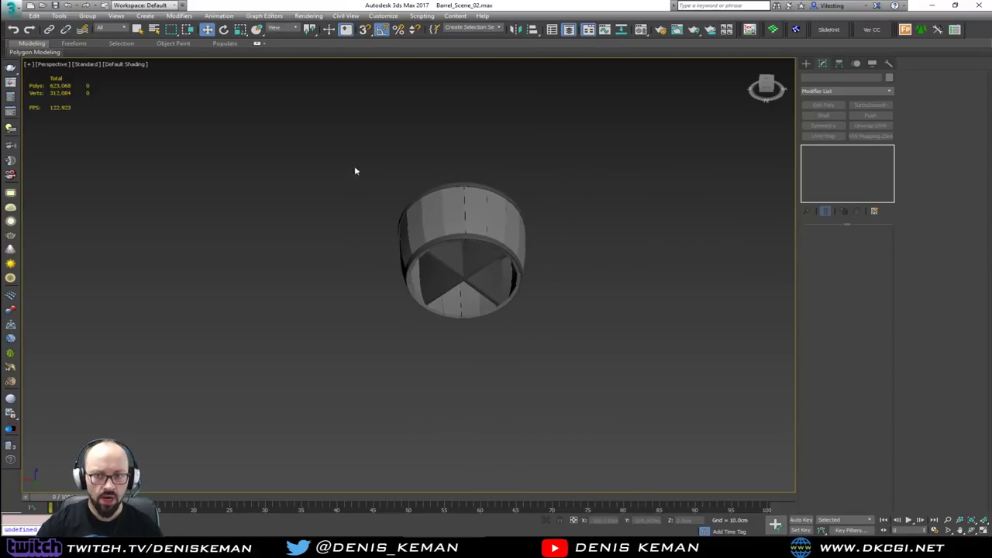
# - Compare the Wine Stack barrel with the Wine_Rack reference photo, examining its cross dividers and floor supports, and return to the barrel scene
pyautogui.moveTo(646, 343); pyautogui.dragTo(332, 233)
pyautogui.keyDown('alt'); pyautogui.moveTo(337, 271); pyautogui.dragTo(314, 293, button='middle'); pyautogui.keyUp('alt')
pyautogui.scroll(5, 395, 267)
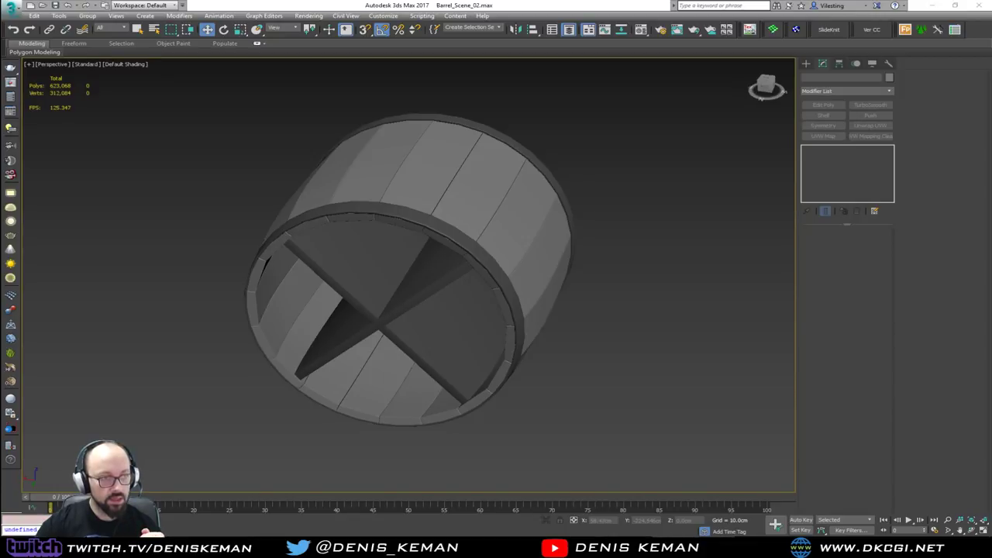
pyautogui.moveTo(0, 46); pyautogui.dragTo(496, 44)
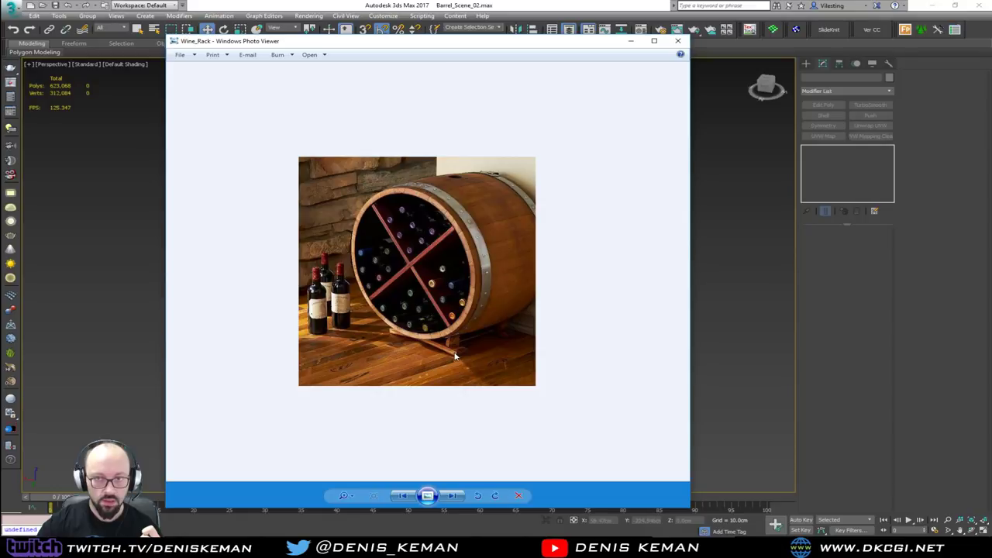
pyautogui.moveTo(454, 43); pyautogui.dragTo(479, 48)
pyautogui.hotkey('alt', 'Tab')
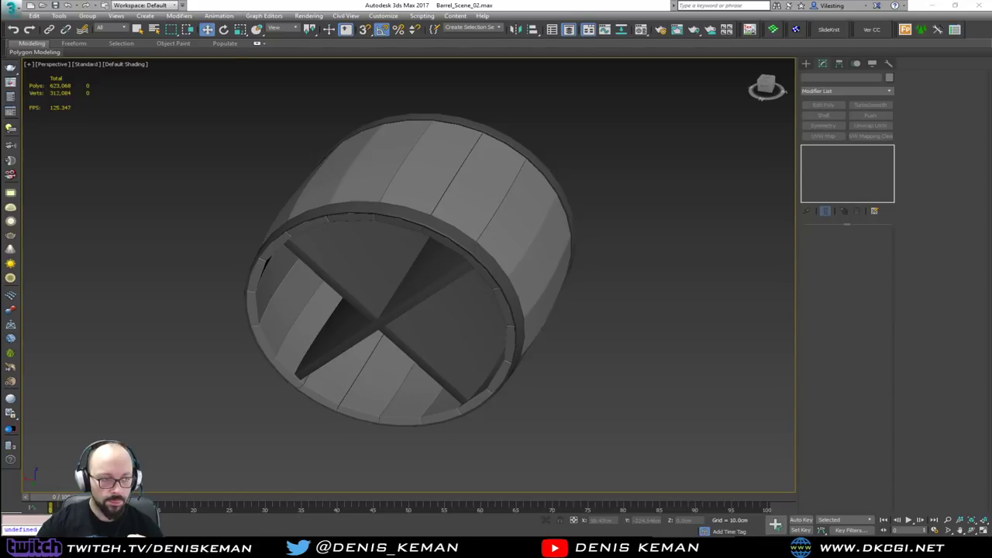
# - Bring the two-barrel stand of the Single Stack layer back into view beside the Wine Stack barrel
pyautogui.rightClick(536, 262)
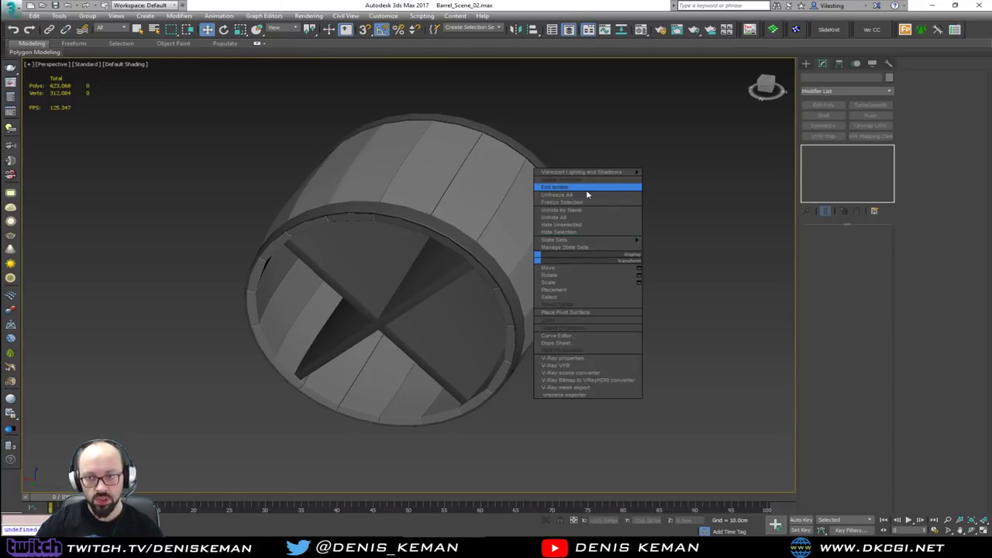
pyautogui.click(169, 211)
pyautogui.click(552, 30)
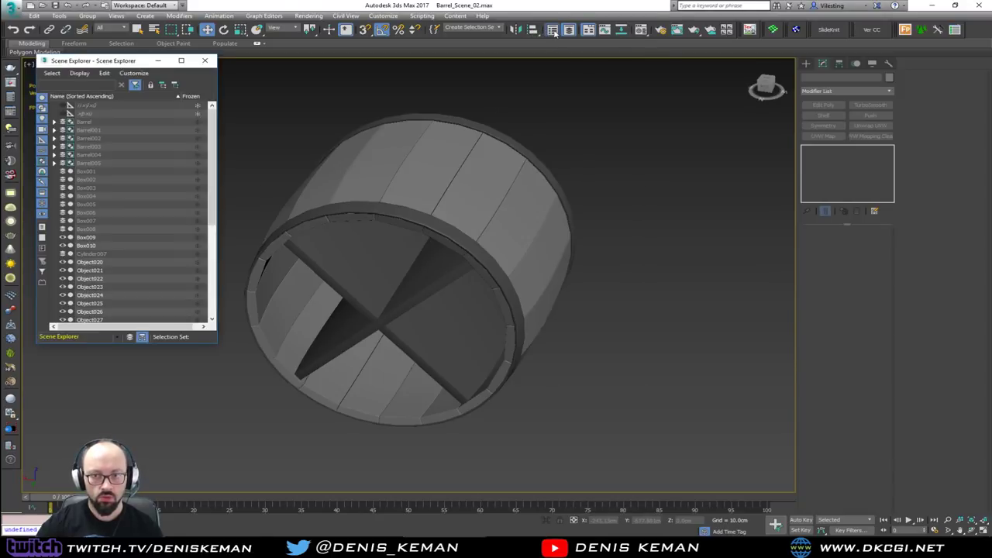
pyautogui.click(203, 61)
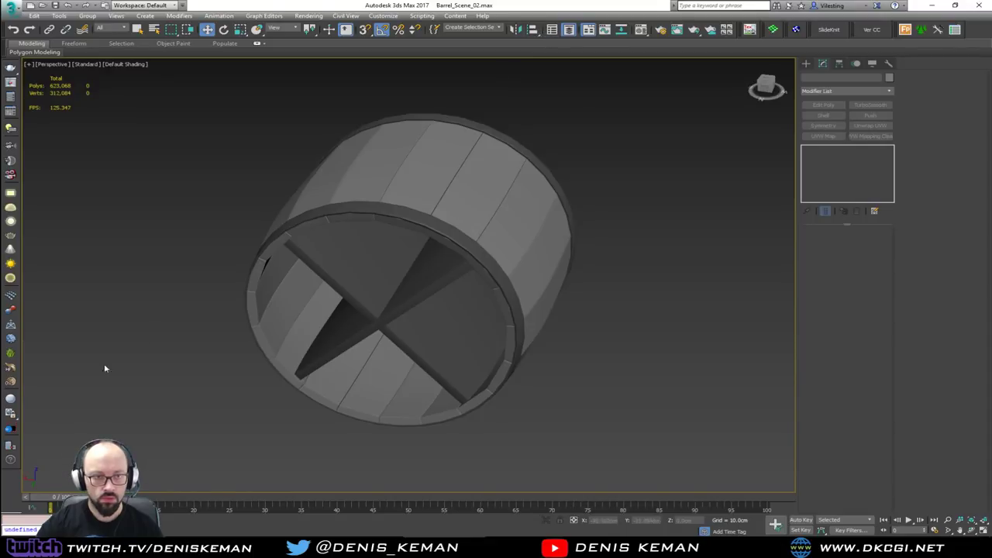
pyautogui.click(568, 30)
pyautogui.hotkey('alt', 'q')
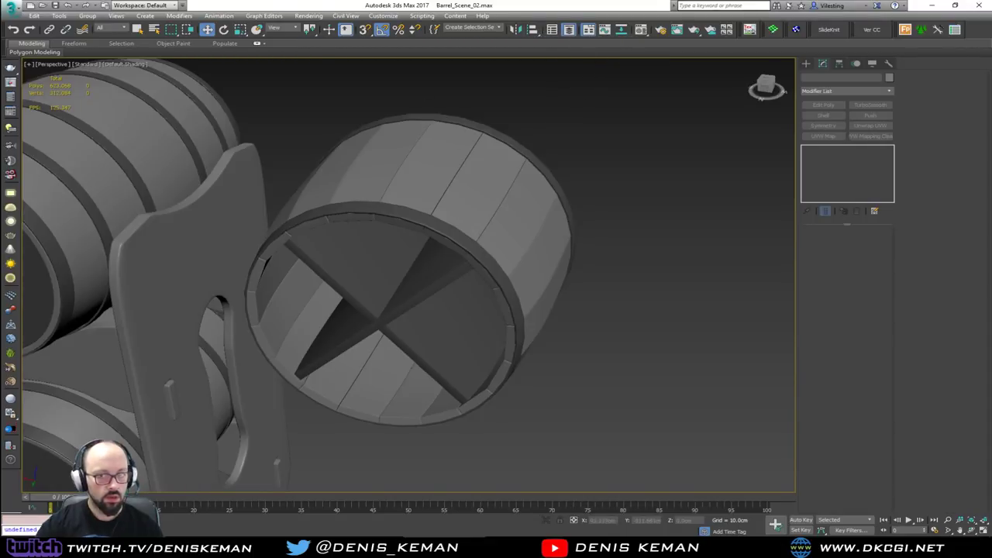
# - Duplicate the two-barrel stand's side panel and cross support as copies beside and beneath the Wine Stack barrel, and deselect them
pyautogui.moveTo(258, 312); pyautogui.dragTo(336, 262, button='middle')
pyautogui.scroll(-3, 336, 262)
pyautogui.keyDown('alt'); pyautogui.moveTo(186, 380); pyautogui.dragTo(262, 343, button='middle'); pyautogui.keyUp('alt')
pyautogui.click(217, 331)
pyautogui.press('F4')
pyautogui.keyDown('ctrl'); pyautogui.click(251, 314); pyautogui.keyUp('ctrl')
pyautogui.moveTo(203, 358)
pyautogui.keyDown('shift'); pyautogui.mouseDown()
pyautogui.moveTo(442, 368)
pyautogui.moveTo(456, 396)
pyautogui.mouseUp(); pyautogui.keyUp('shift')
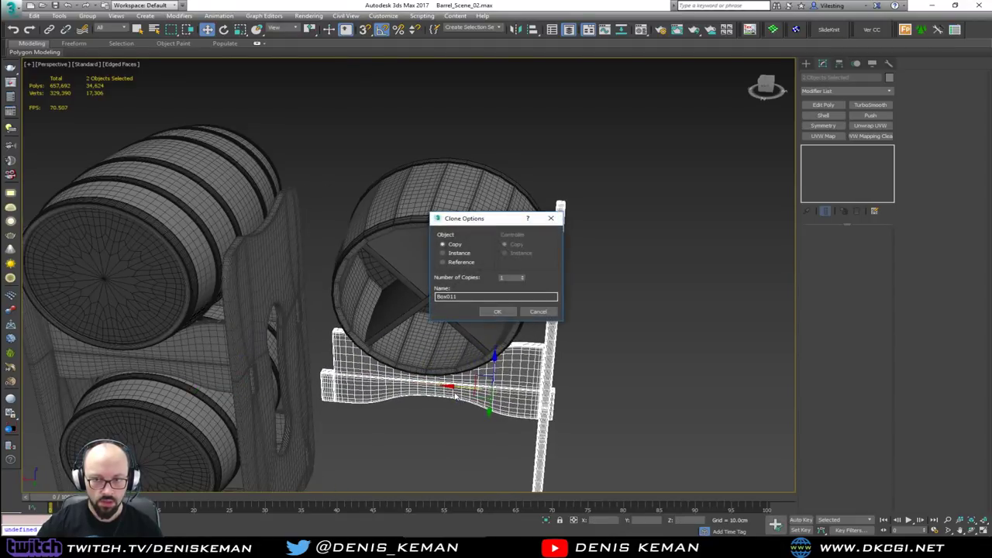
pyautogui.click(496, 310)
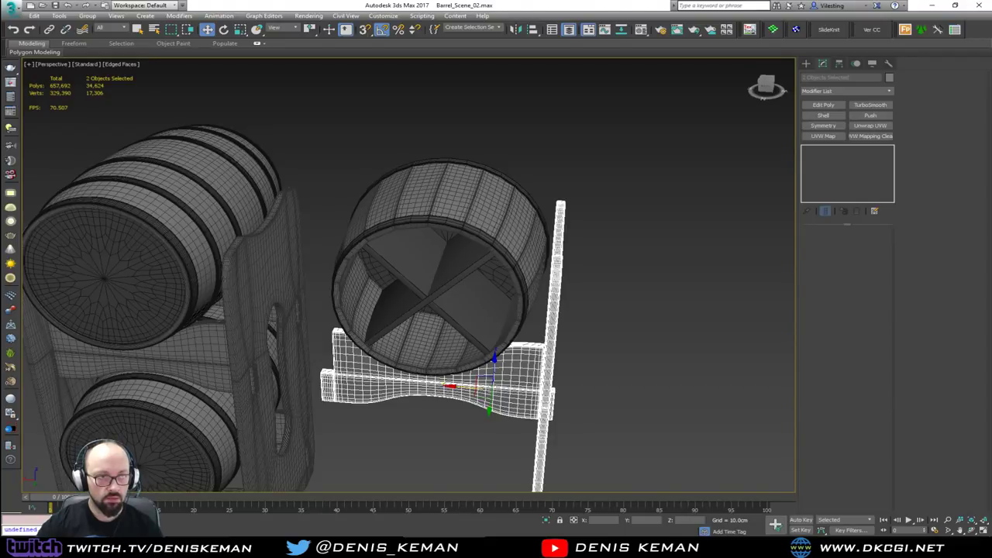
pyautogui.hotkey('ctrl', 'd')
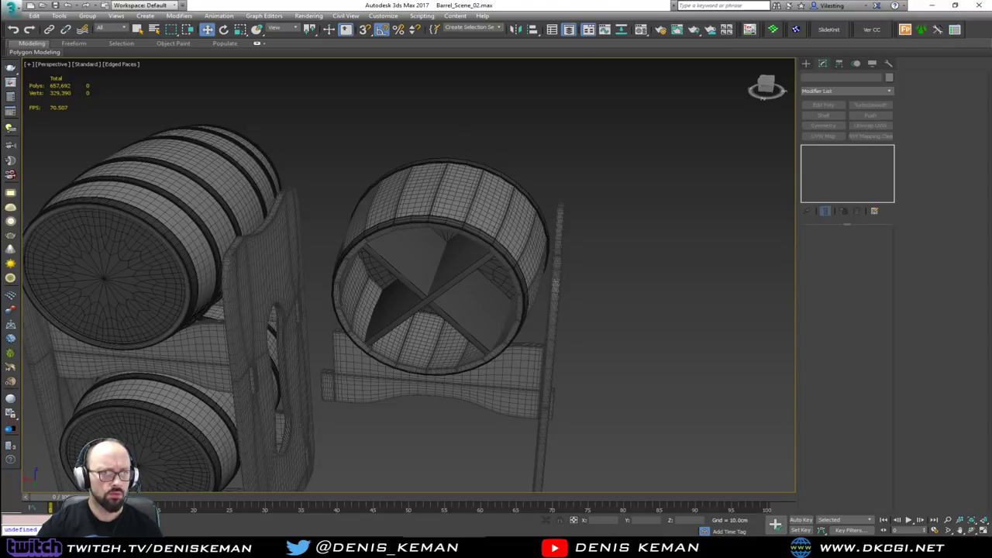
pyautogui.click(492, 393)
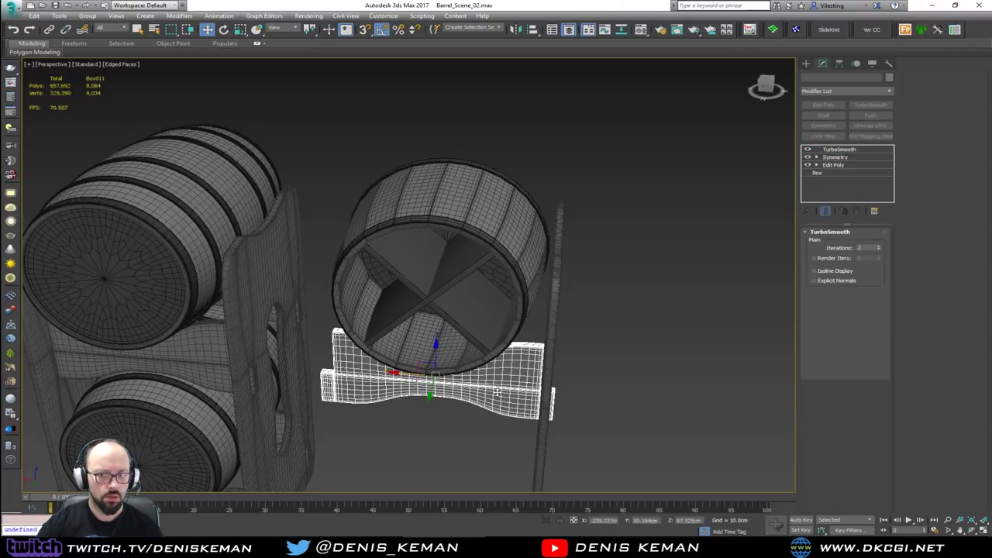
pyautogui.keyDown('ctrl'); pyautogui.click(536, 343); pyautogui.keyUp('ctrl')
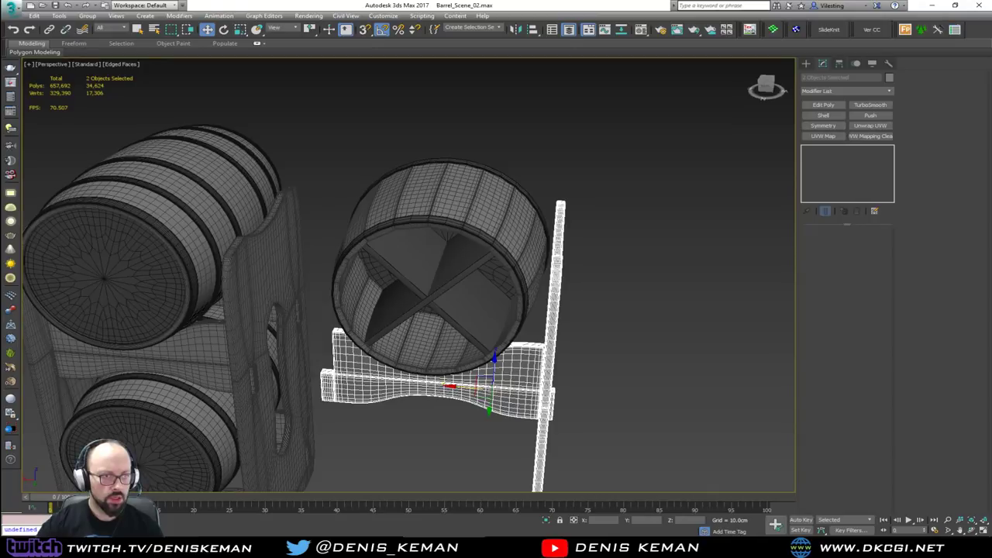
pyautogui.hotkey('ctrl', 'd')
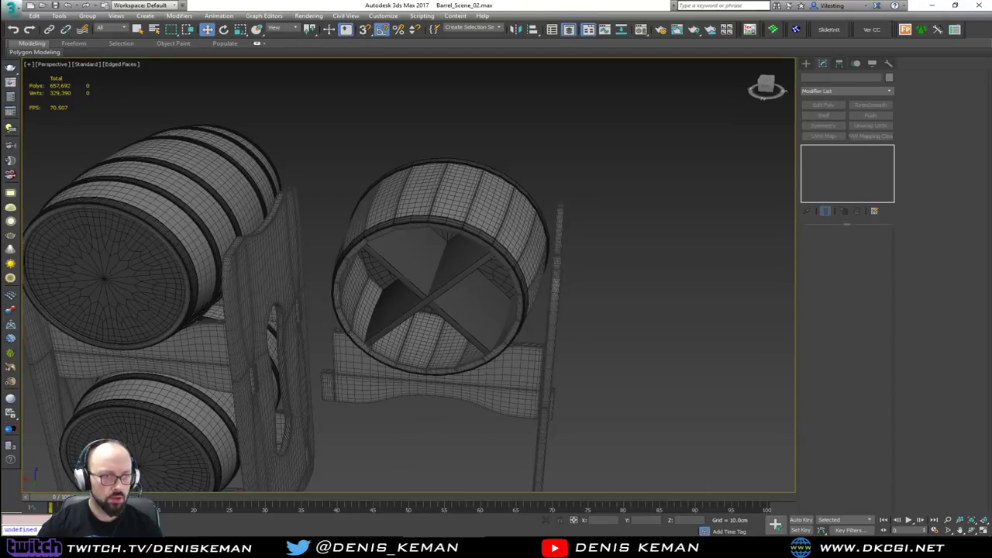
# - Delete the Layer001 layer from the scene
pyautogui.moveTo(2, 37); pyautogui.dragTo(100, 66)
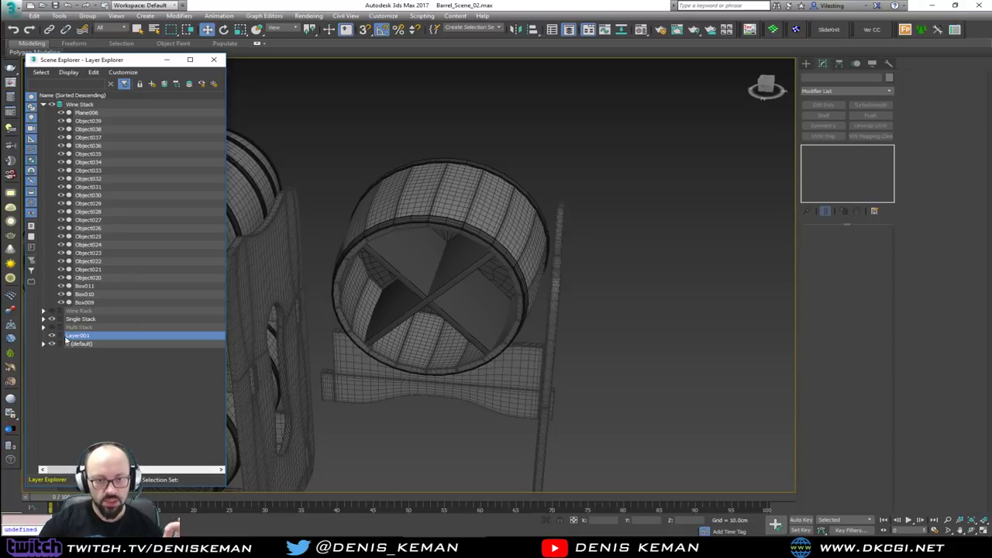
pyautogui.rightClick(108, 335)
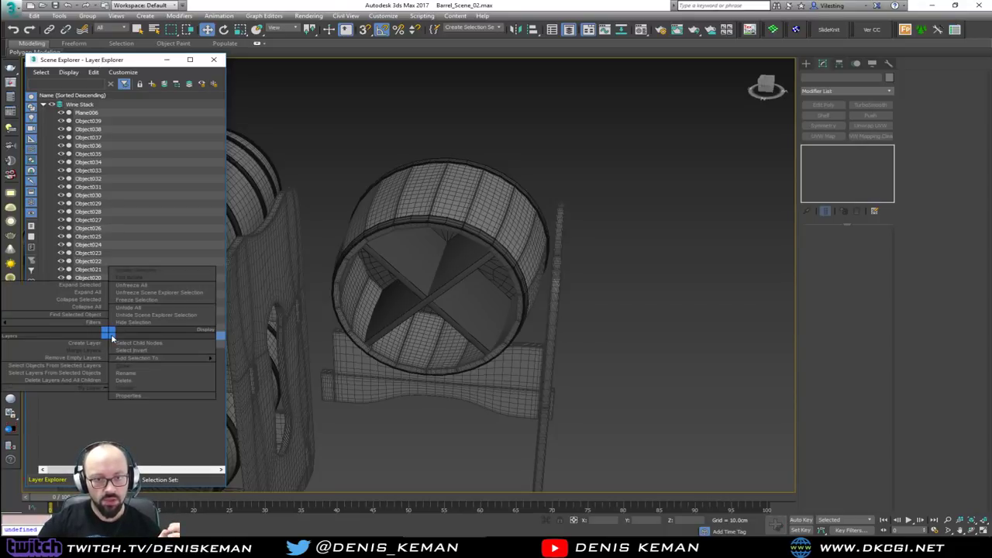
pyautogui.click(136, 382)
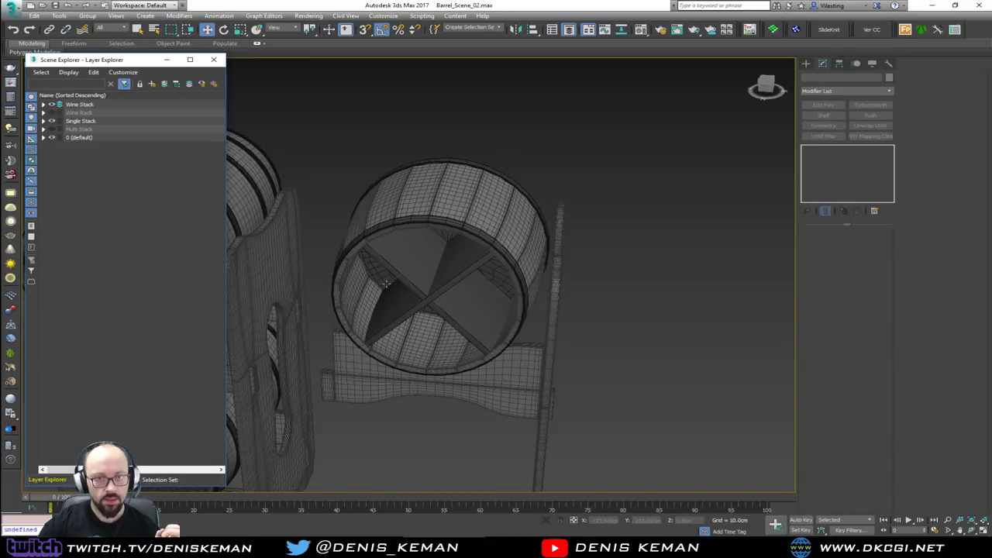
# - Hide the Single Stack layer and check the other layers' visibility, keeping only the Wine Stack barrel and its copied stand parts in view
pyautogui.scroll(-5, 500, 251)
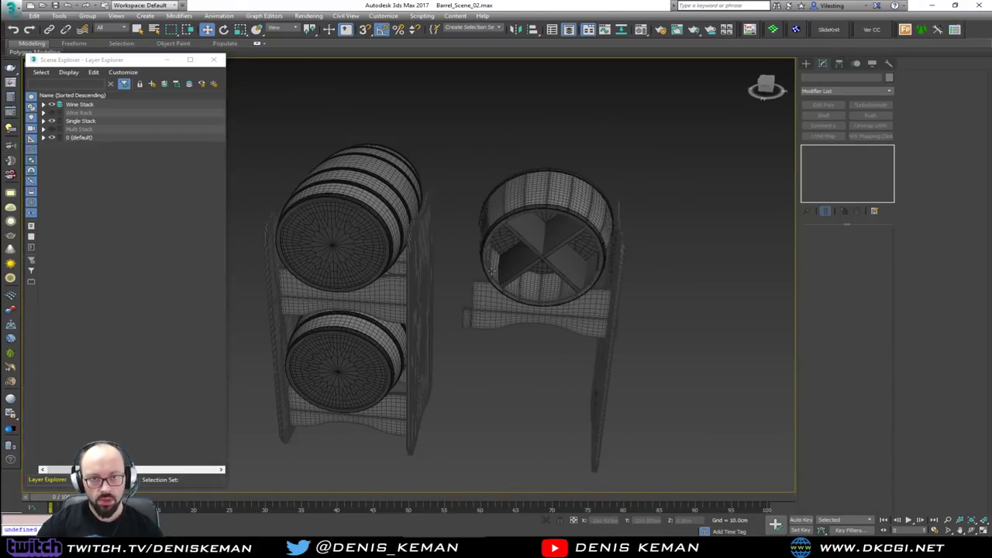
pyautogui.keyDown('alt'); pyautogui.moveTo(502, 250); pyautogui.dragTo(436, 243, button='middle'); pyautogui.keyUp('alt')
pyautogui.click(51, 105)
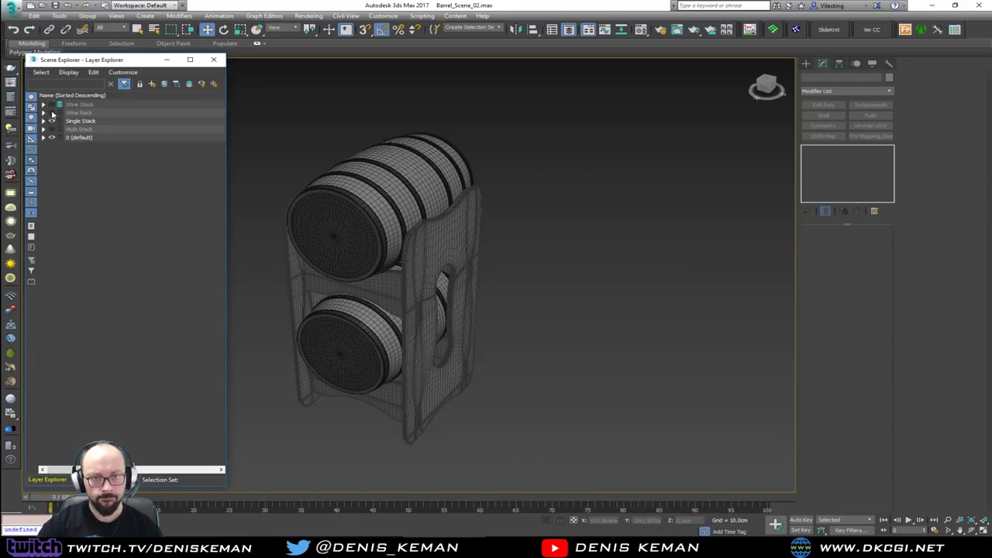
pyautogui.click(51, 121)
pyautogui.click(52, 121)
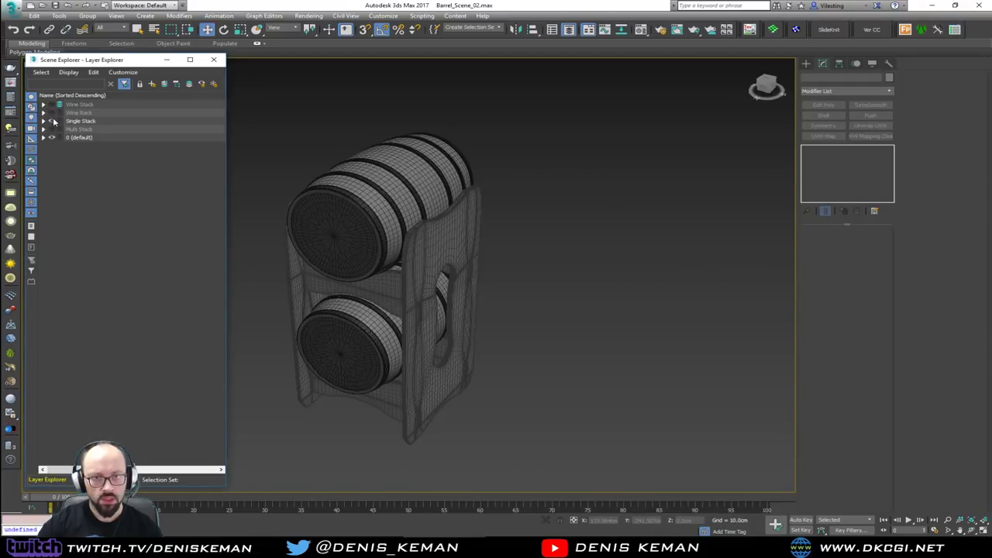
pyautogui.click(52, 120)
pyautogui.click(51, 112)
pyautogui.click(51, 113)
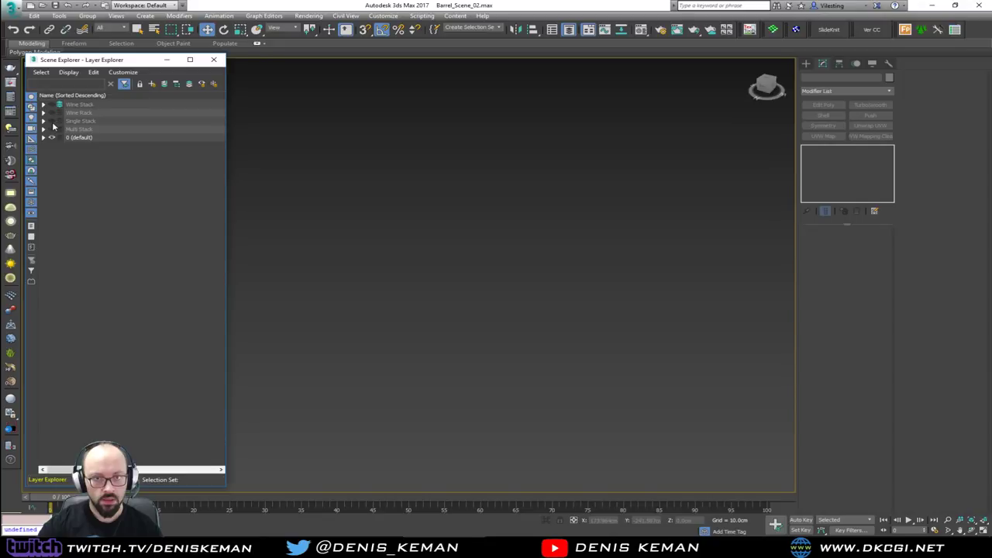
pyautogui.click(52, 129)
pyautogui.click(52, 129)
pyautogui.click(51, 105)
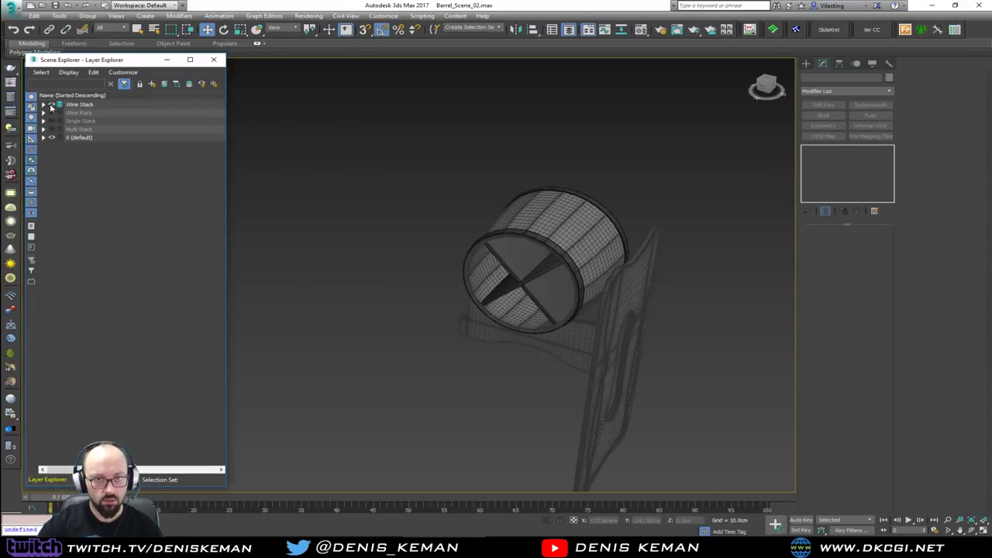
# - Turn off TurboSmooth and the uppermost Symmetry modifier on the copied side panel to expose its low-poly half
pyautogui.keyDown('alt'); pyautogui.moveTo(557, 277); pyautogui.dragTo(480, 235, button='middle'); pyautogui.keyUp('alt')
pyautogui.click(477, 267)
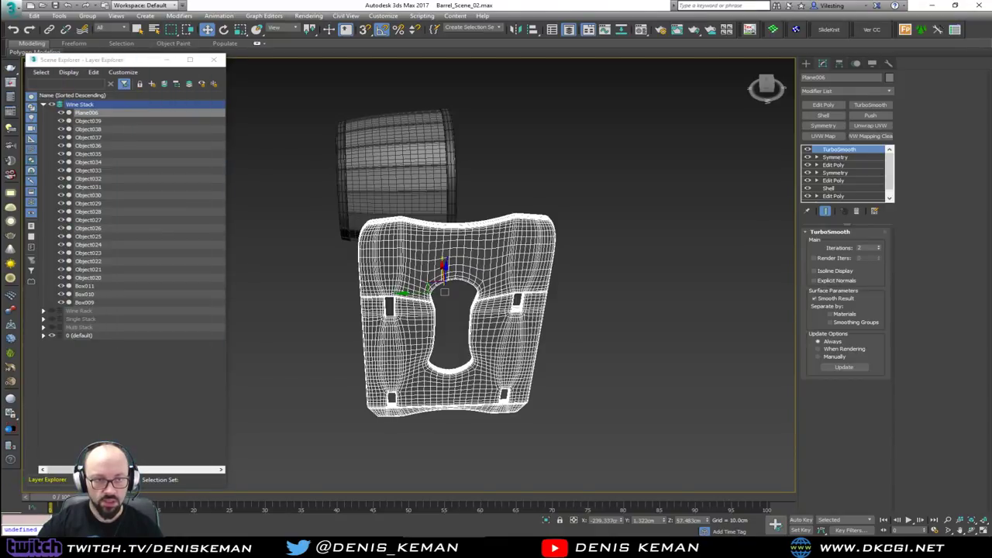
pyautogui.click(807, 149)
pyautogui.scroll(2, 478, 235)
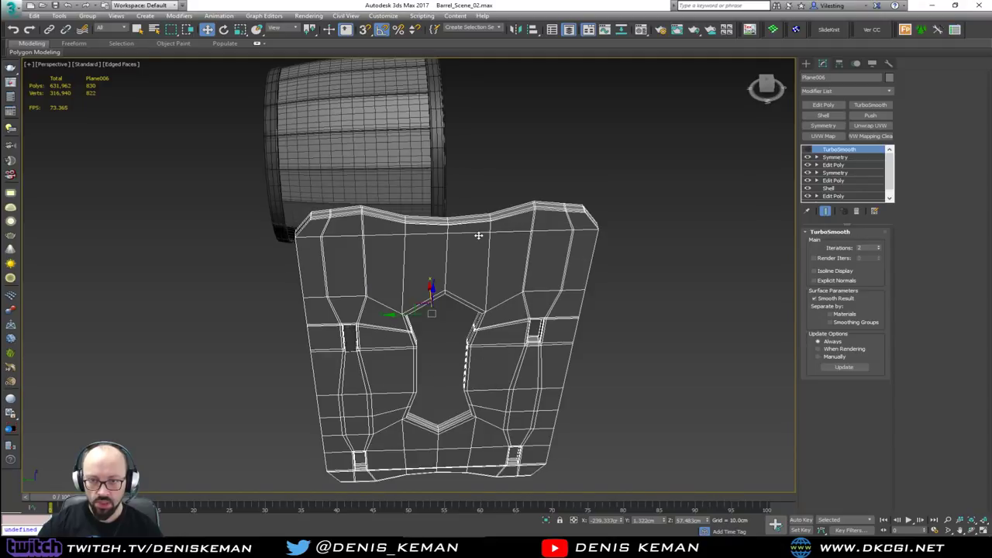
pyautogui.scroll(2, 478, 234)
pyautogui.scroll(-2, 477, 237)
pyautogui.moveTo(476, 237); pyautogui.dragTo(458, 188, button='middle')
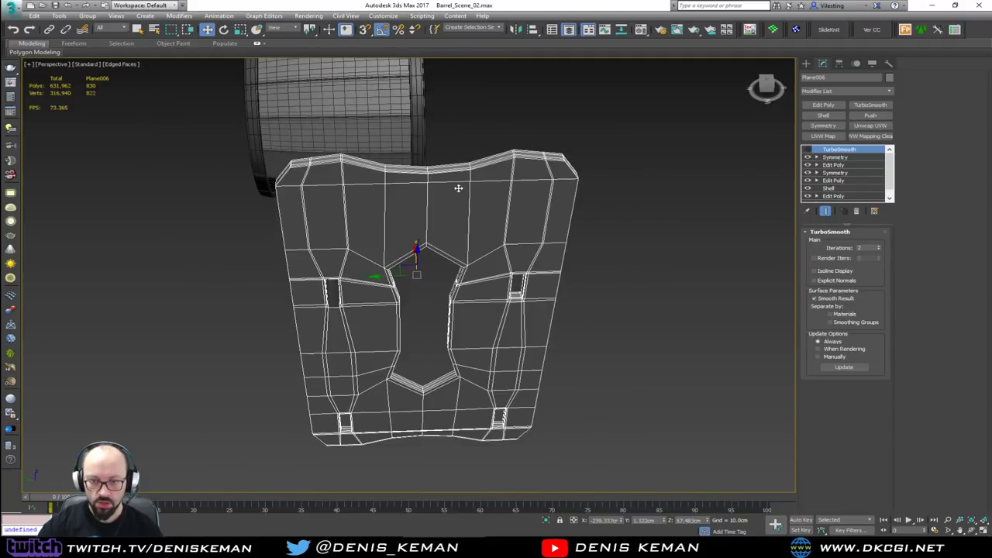
pyautogui.click(807, 157)
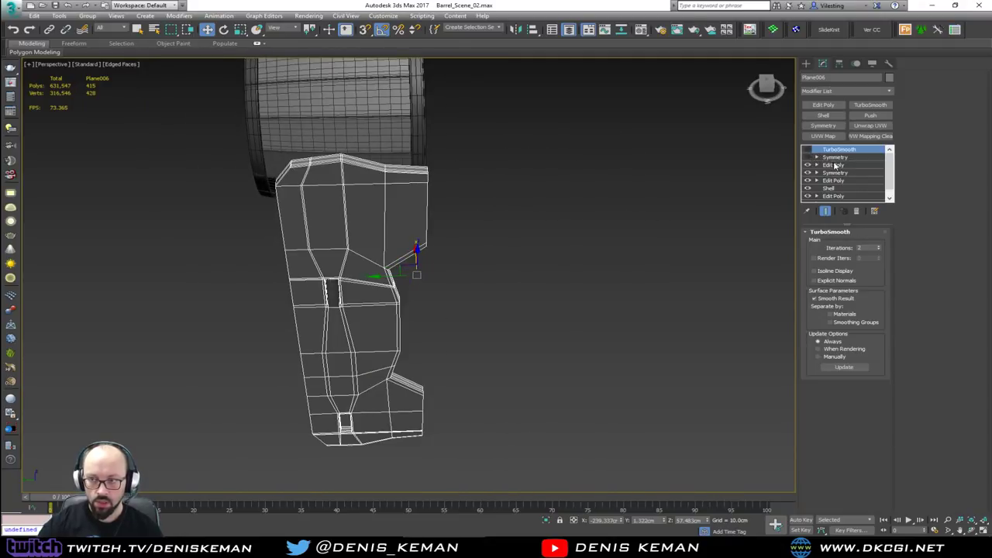
# - In the upper Edit Poly, move the vertices on the inner side of the half panel toward the slots, centring them at about Y 15.4 cm
pyautogui.click(834, 165)
pyautogui.press('1')
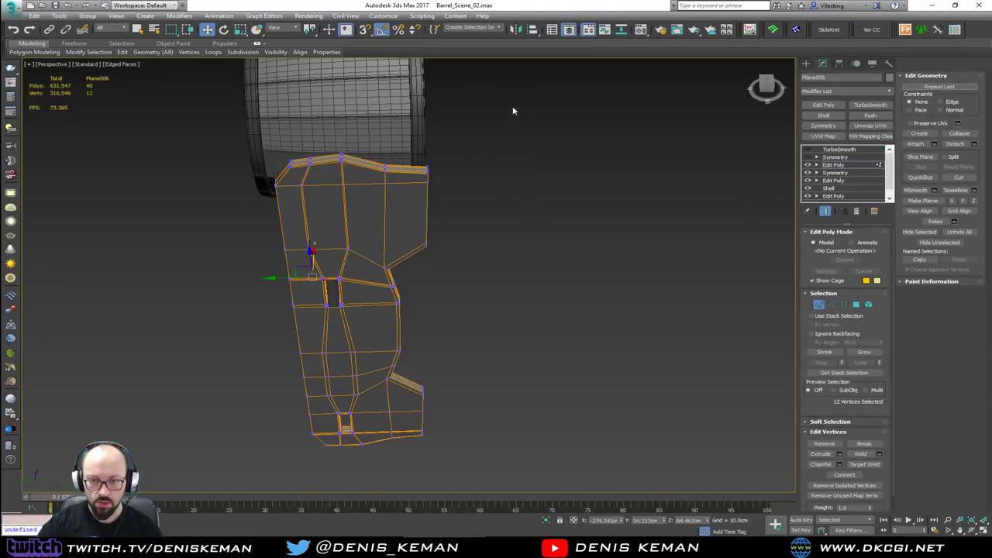
pyautogui.moveTo(382, 487); pyautogui.dragTo(382, 488)
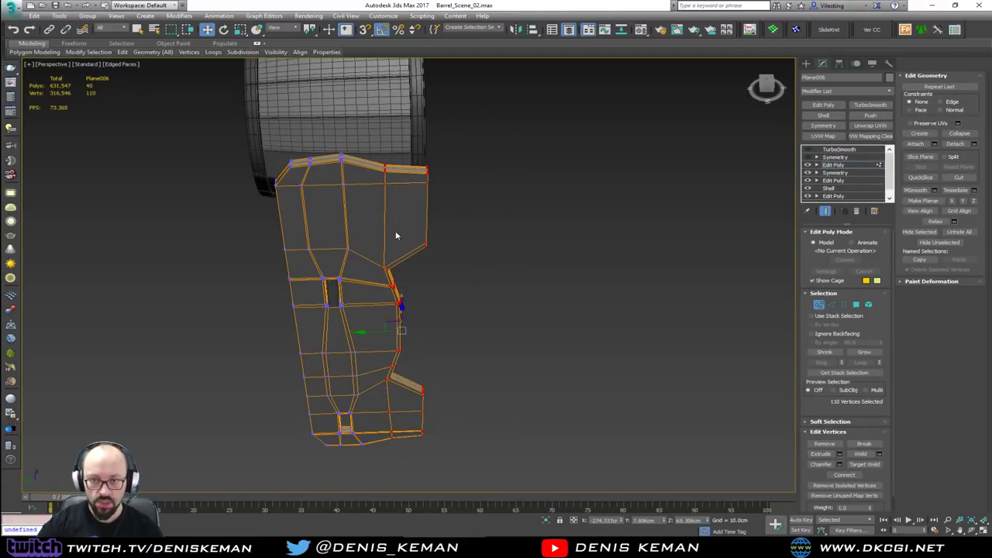
pyautogui.scroll(2, 395, 235)
pyautogui.moveTo(370, 371); pyautogui.dragTo(338, 371)
pyautogui.moveTo(386, 351); pyautogui.dragTo(390, 309, button='middle')
pyautogui.moveTo(449, 104); pyautogui.dragTo(449, 134, button='middle')
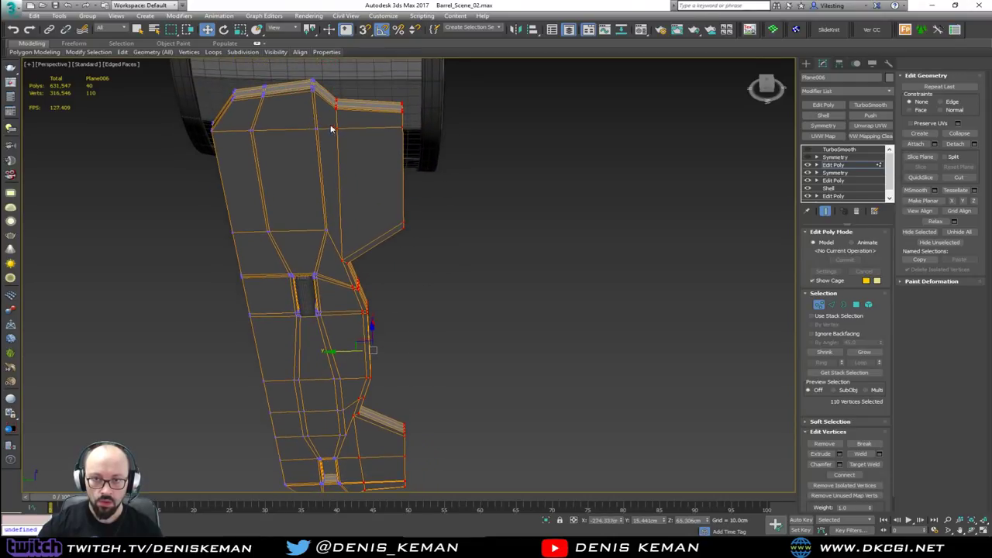
# - Move only the vertices along the half panel's centre edge closer to the slots, to about Y 13.4 cm, and leave vertex editing
pyautogui.scroll(-3, 331, 129)
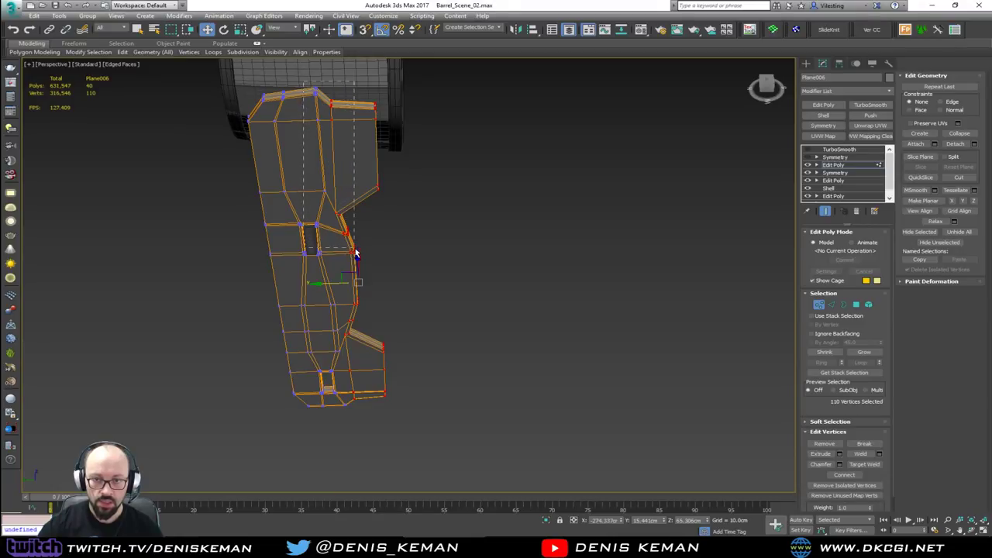
pyautogui.moveTo(358, 220); pyautogui.dragTo(358, 220)
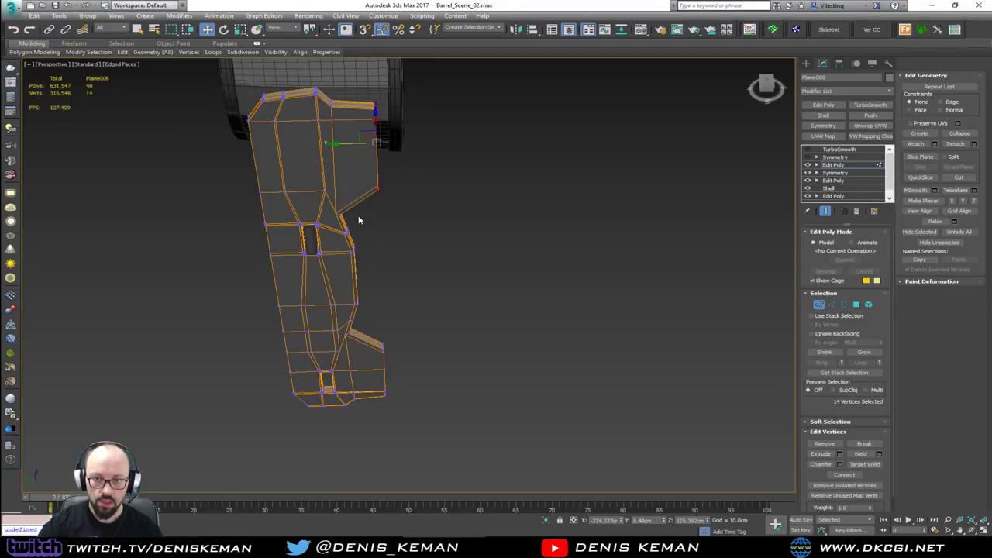
pyautogui.keyDown('ctrl'); pyautogui.moveTo(379, 421); pyautogui.dragTo(376, 422); pyautogui.keyUp('ctrl')
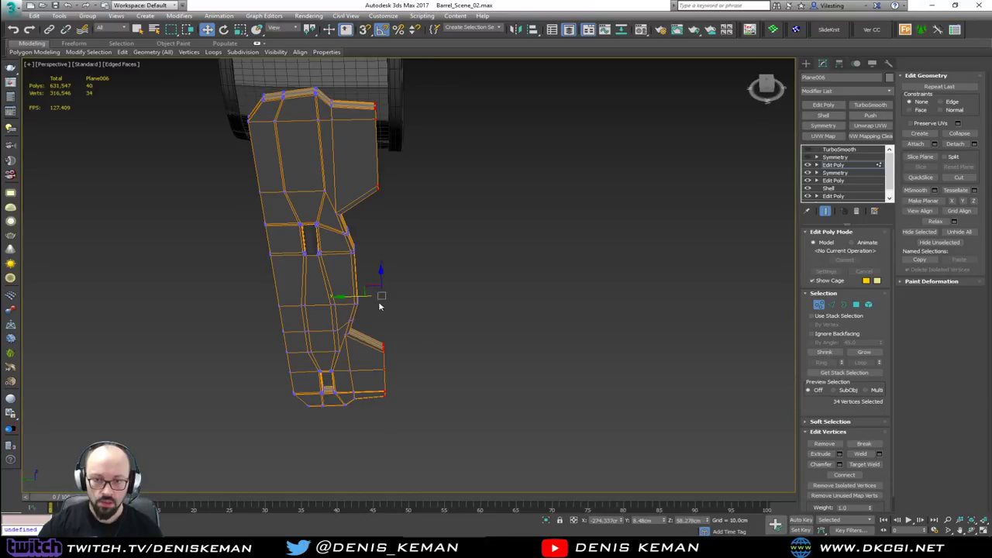
pyautogui.moveTo(361, 298); pyautogui.dragTo(345, 301)
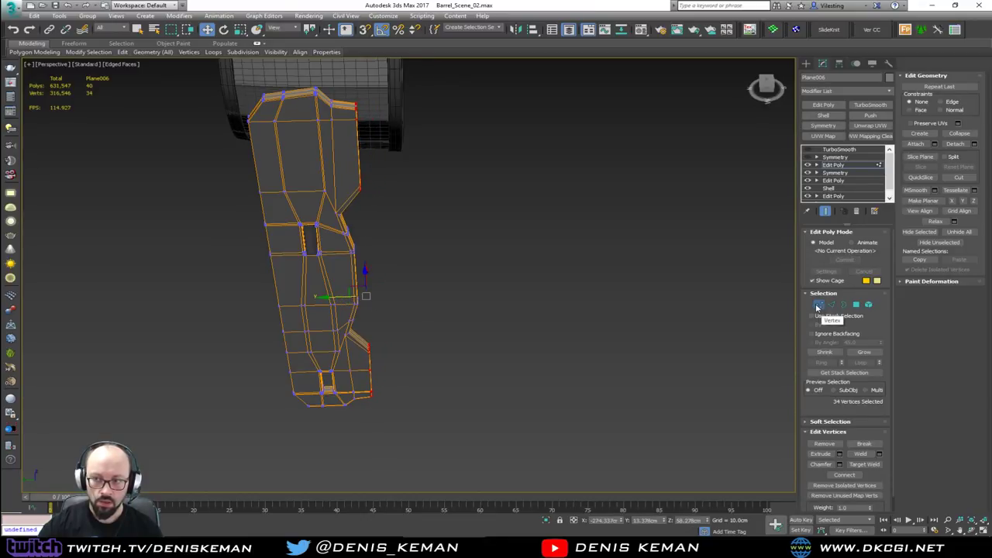
pyautogui.click(817, 307)
# - Re-enable the upper Symmetry and snap its mirror plane onto the half panel's centre edge so both halves join into a narrower panel
pyautogui.click(807, 158)
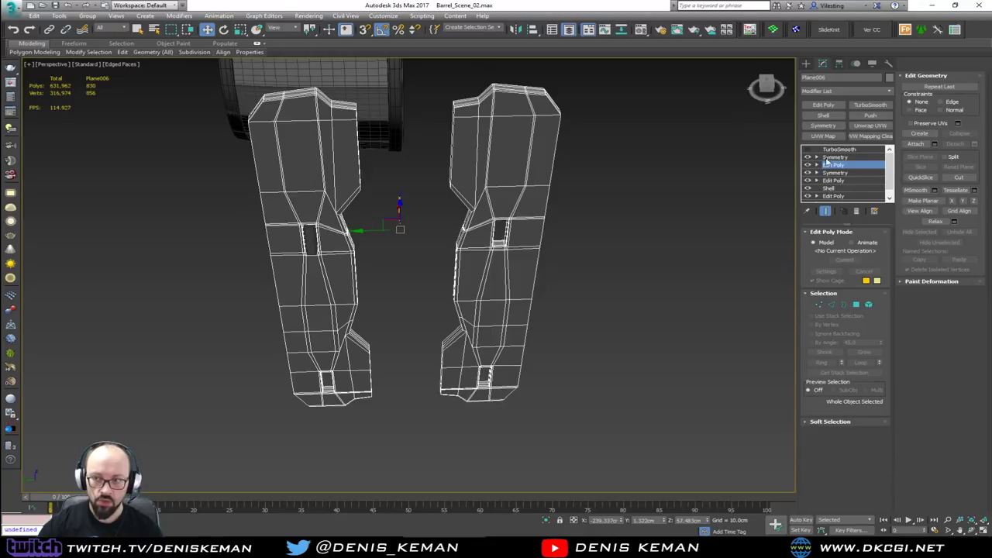
pyautogui.click(815, 157)
pyautogui.click(834, 165)
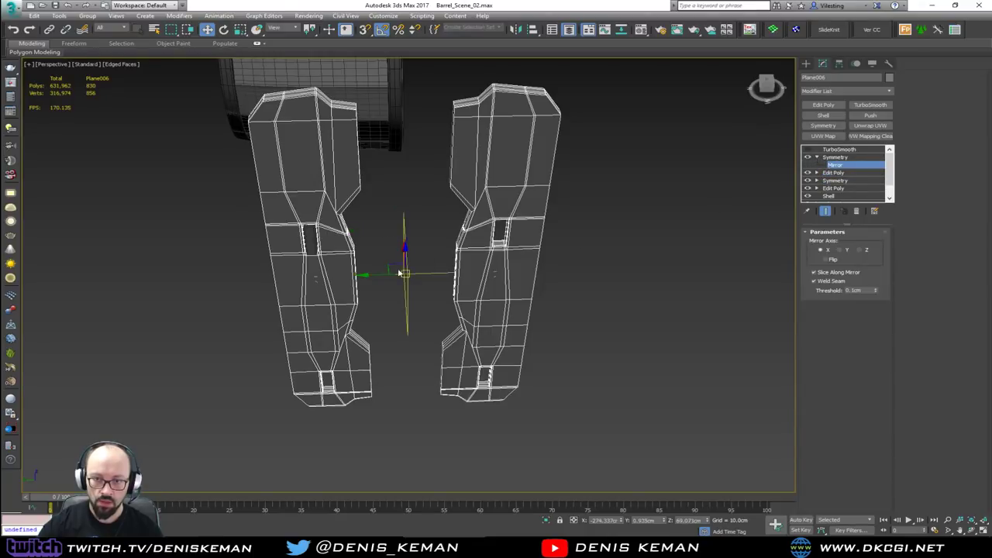
pyautogui.moveTo(391, 272); pyautogui.dragTo(363, 190)
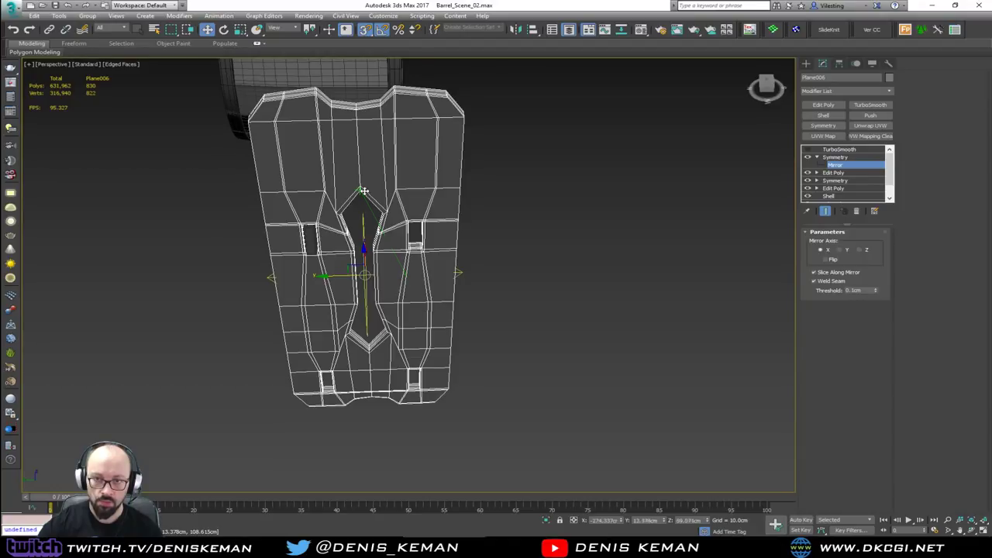
# - Re-enable TurboSmooth on the narrowed side panel, check it in plain shading, and turn off snapping
pyautogui.keyDown('alt'); pyautogui.moveTo(364, 190); pyautogui.dragTo(434, 189, button='middle'); pyautogui.keyUp('alt')
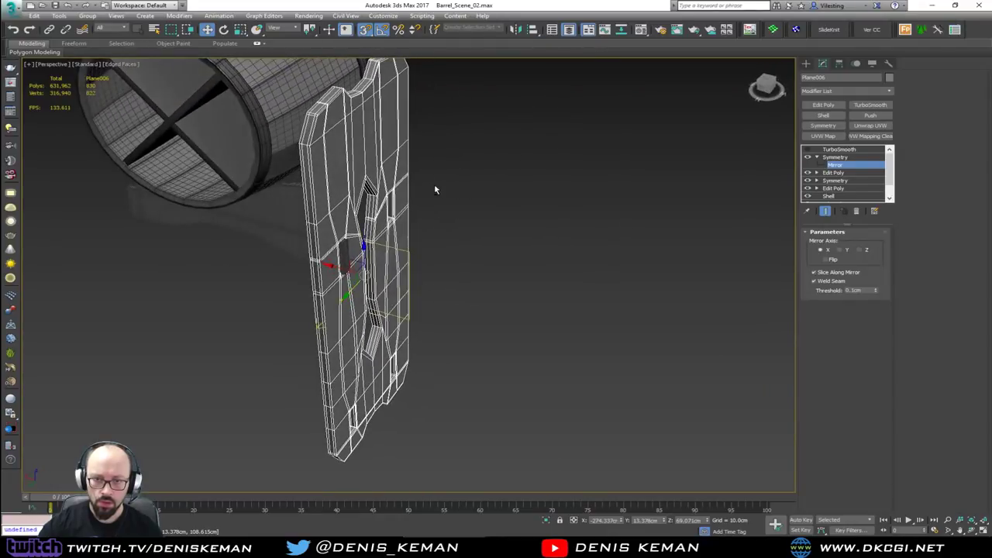
pyautogui.click(817, 157)
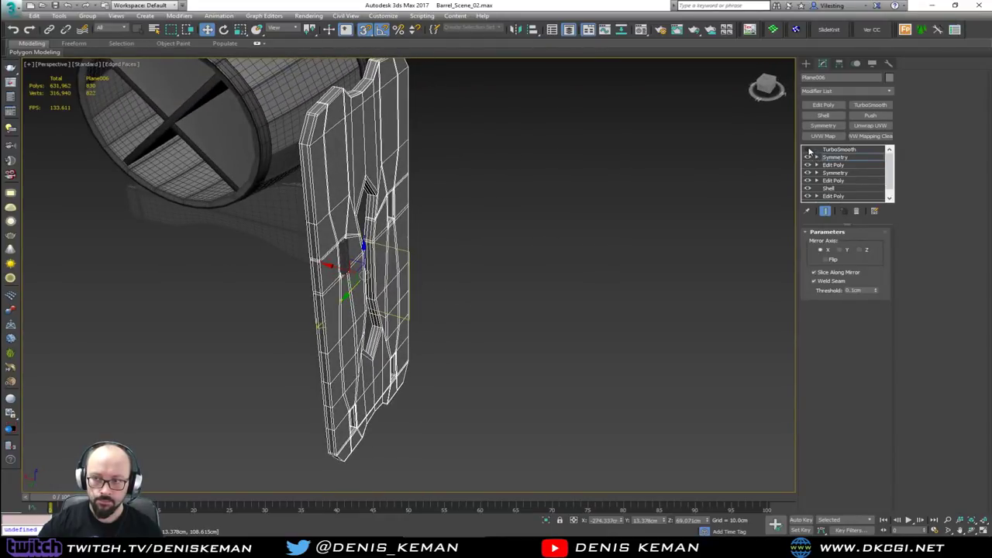
pyautogui.click(808, 148)
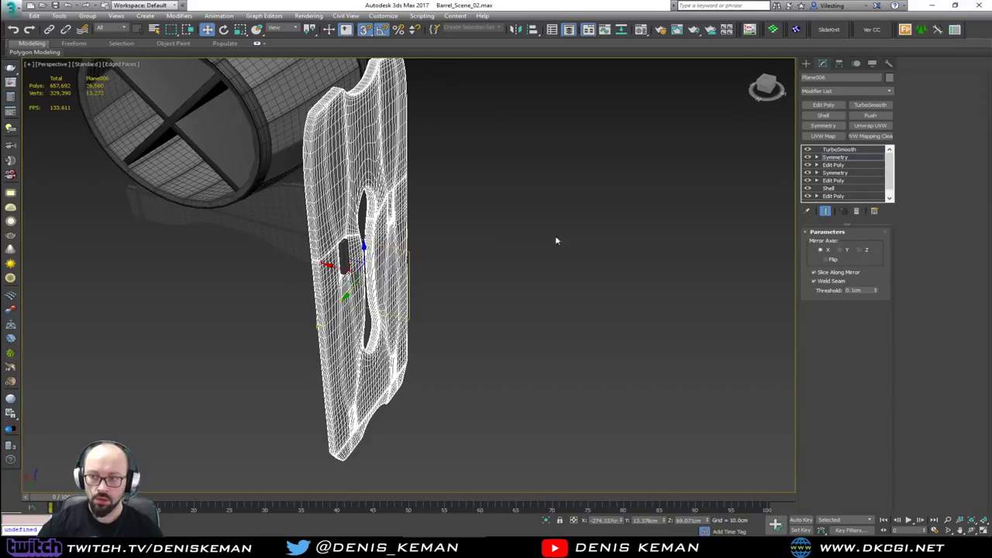
pyautogui.press('F4')
pyautogui.moveTo(527, 270)
pyautogui.keyDown('alt'); pyautogui.mouseDown(button='middle')
pyautogui.moveTo(387, 227)
pyautogui.moveTo(219, 226)
pyautogui.moveTo(305, 219)
pyautogui.mouseUp(button='middle'); pyautogui.keyUp('alt')
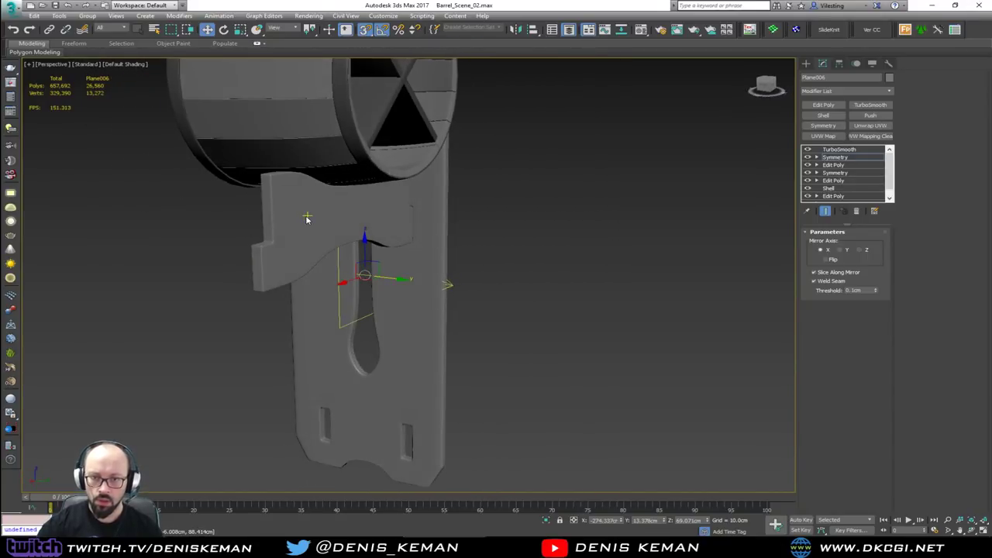
pyautogui.press('s')
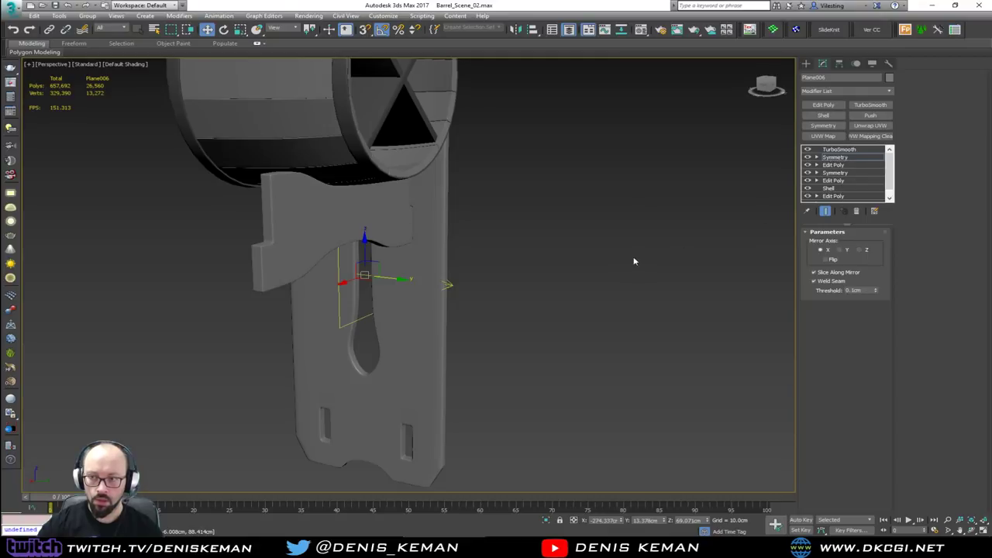
pyautogui.press('F4')
pyautogui.keyDown('alt'); pyautogui.moveTo(519, 275); pyautogui.dragTo(924, 159, button='middle'); pyautogui.keyUp('alt')
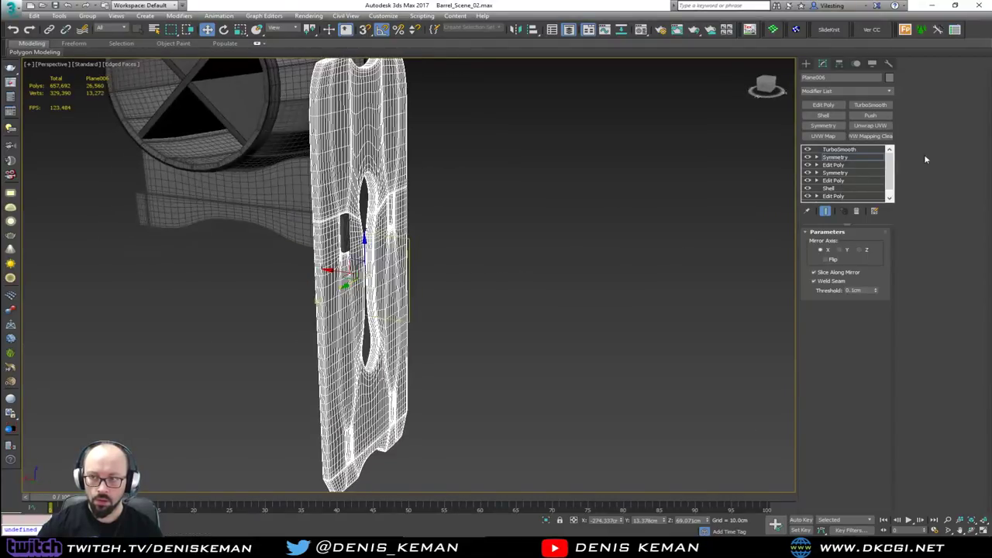
pyautogui.click(486, 275)
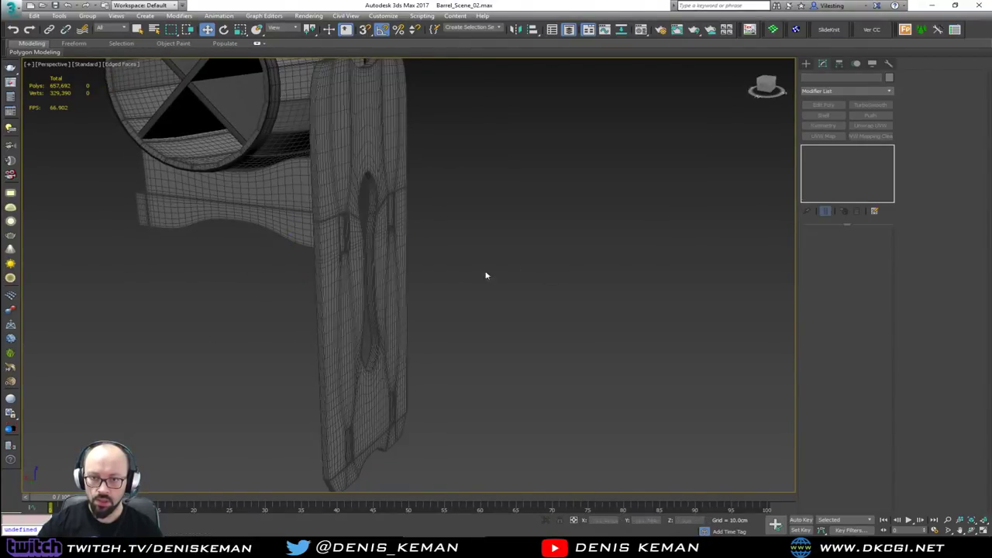
# - Copy the cross support along Y to about Y -0.4 cm so the copy sits in the side panel's other upper slot
pyautogui.click(272, 206)
pyautogui.keyDown('alt'); pyautogui.moveTo(272, 205); pyautogui.dragTo(32, 168, button='middle'); pyautogui.keyUp('alt')
pyautogui.keyDown('alt'); pyautogui.moveTo(124, 171); pyautogui.dragTo(452, 226, button='middle'); pyautogui.keyUp('alt')
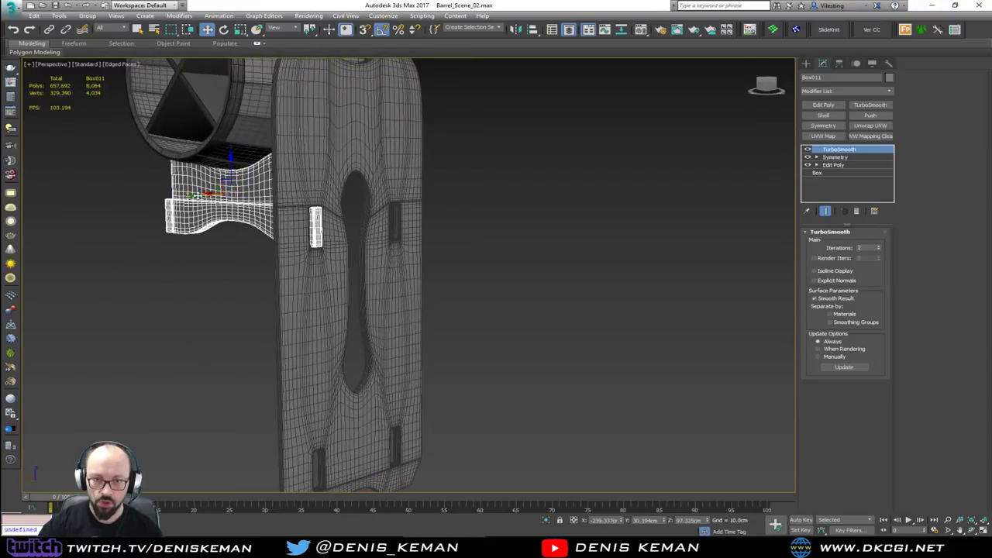
pyautogui.keyDown('shift'); pyautogui.moveTo(197, 196); pyautogui.dragTo(277, 191); pyautogui.keyUp('shift')
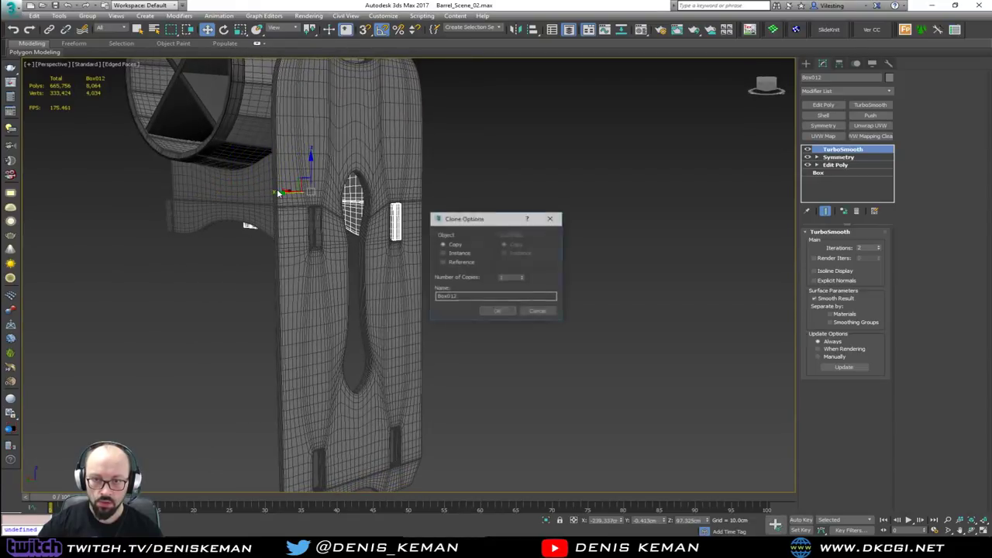
pyautogui.click(490, 315)
pyautogui.moveTo(267, 206); pyautogui.dragTo(299, 290, button='middle')
pyautogui.keyDown('alt'); pyautogui.moveTo(299, 291); pyautogui.dragTo(340, 298, button='middle'); pyautogui.keyUp('alt')
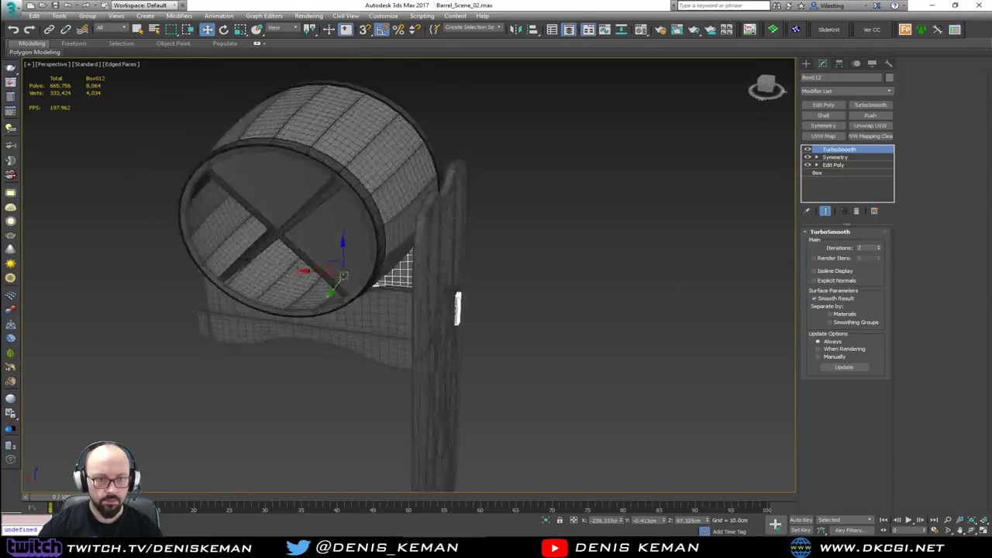
# - Select all the barrel's parts without the supports and move them along Y to centre the barrel over the two cross supports
pyautogui.keyDown('alt'); pyautogui.moveTo(414, 275); pyautogui.dragTo(413, 205, button='middle'); pyautogui.keyUp('alt')
pyautogui.click(501, 221)
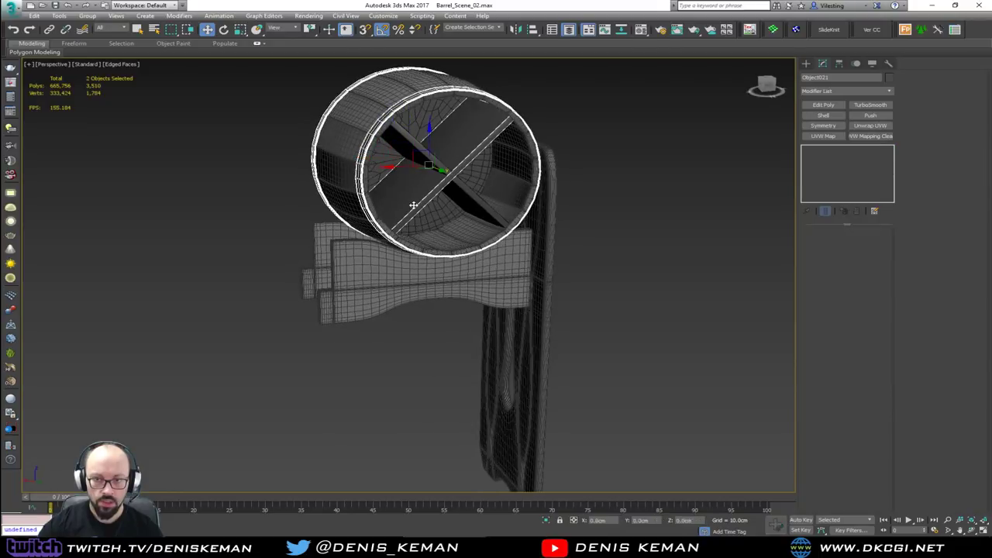
pyautogui.keyDown('ctrl'); pyautogui.click(414, 203); pyautogui.keyUp('ctrl')
pyautogui.keyDown('ctrl'); pyautogui.click(326, 169); pyautogui.keyUp('ctrl')
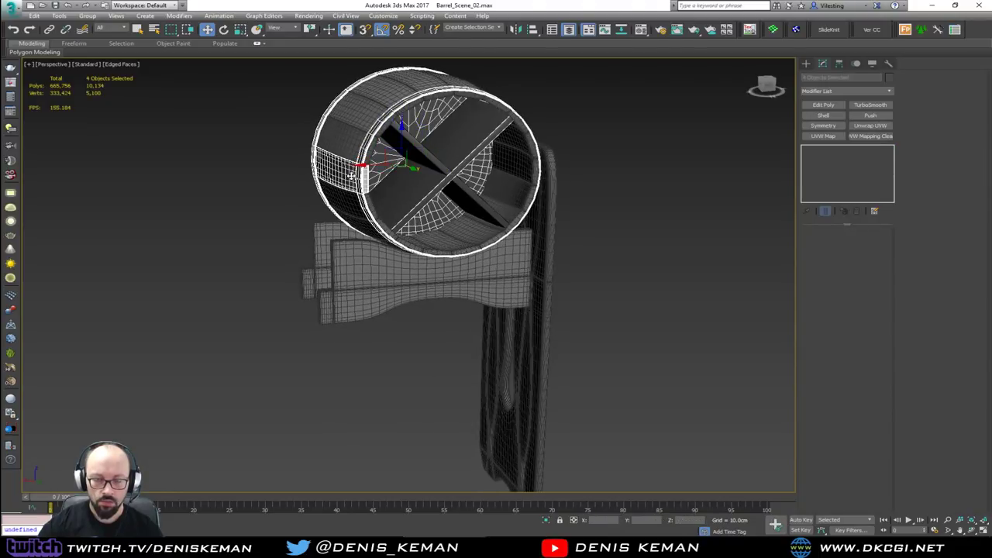
pyautogui.keyDown('alt'); pyautogui.moveTo(351, 176); pyautogui.dragTo(276, 143, button='middle'); pyautogui.keyUp('alt')
pyautogui.scroll(-3, 276, 143)
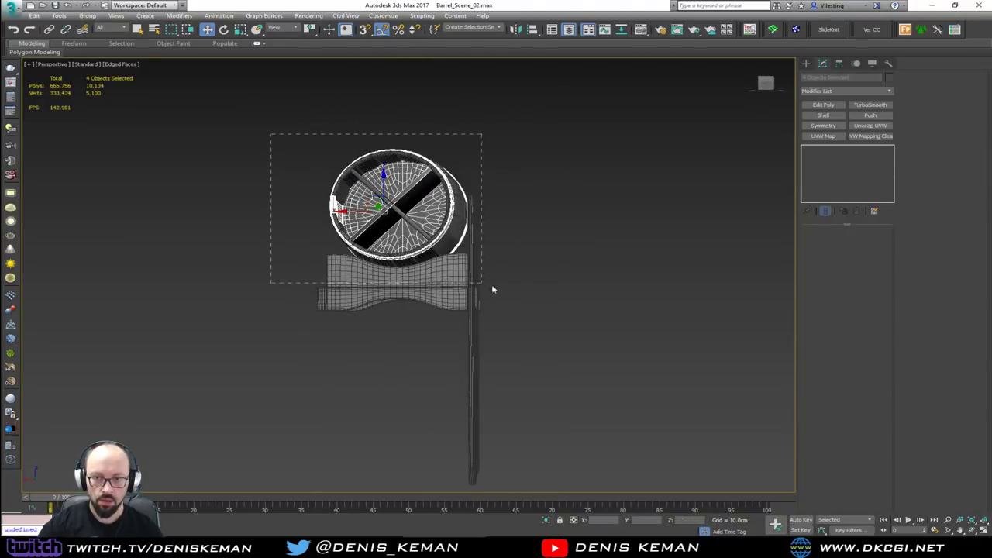
pyautogui.moveTo(492, 287); pyautogui.dragTo(536, 285)
pyautogui.keyDown('alt'); pyautogui.moveTo(261, 360); pyautogui.dragTo(260, 361); pyautogui.keyUp('alt')
pyautogui.keyDown('alt'); pyautogui.moveTo(310, 298); pyautogui.dragTo(389, 271, button='middle'); pyautogui.keyUp('alt')
pyautogui.scroll(2, 389, 271)
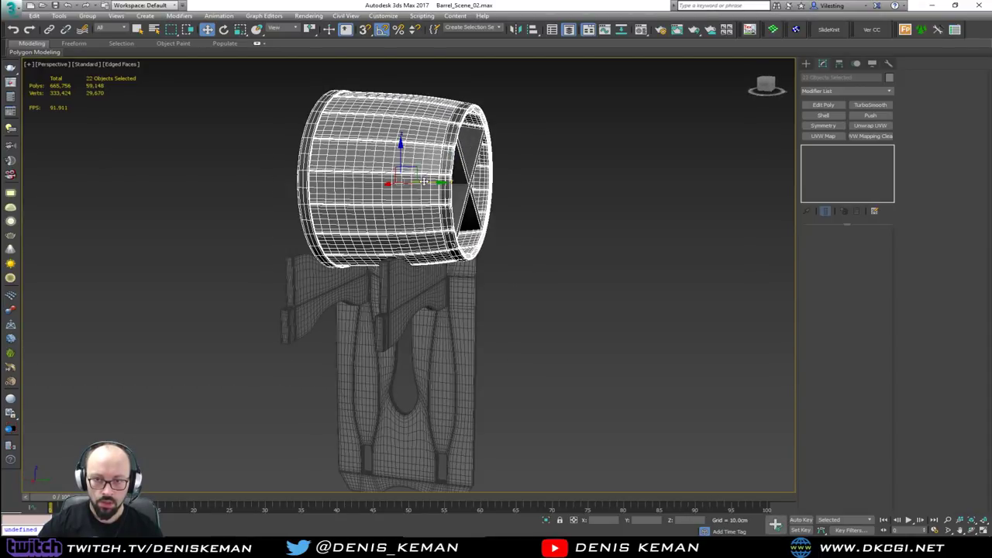
pyautogui.moveTo(424, 180); pyautogui.dragTo(396, 178)
pyautogui.keyDown('alt'); pyautogui.moveTo(396, 177); pyautogui.dragTo(236, 221, button='middle'); pyautogui.keyUp('alt')
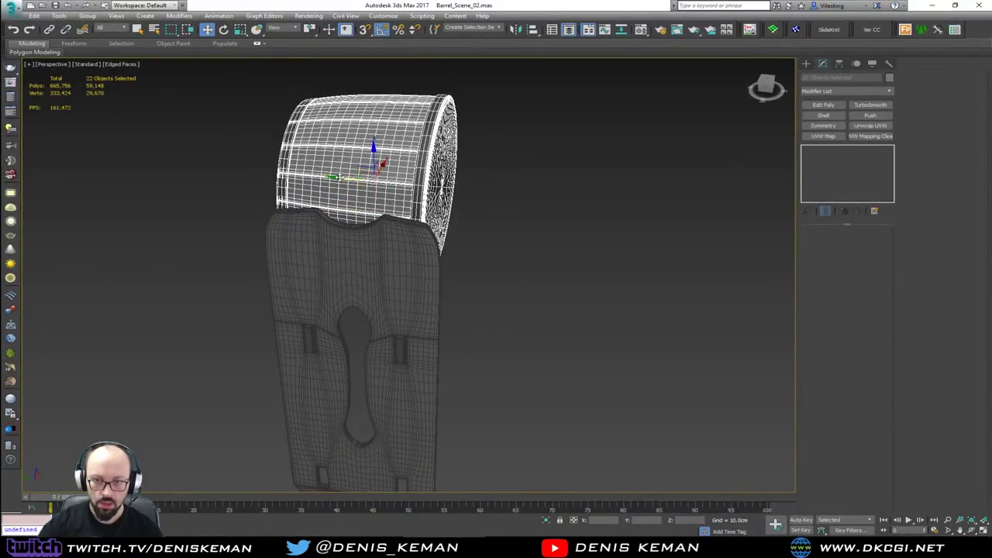
pyautogui.moveTo(337, 177); pyautogui.dragTo(357, 179)
# - Turn off TurboSmooth on the original cross support at the barrel's open end and begin vertex editing in its Edit Poly
pyautogui.keyDown('alt'); pyautogui.moveTo(357, 179); pyautogui.dragTo(584, 151, button='middle'); pyautogui.keyUp('alt')
pyautogui.scroll(5, 399, 270)
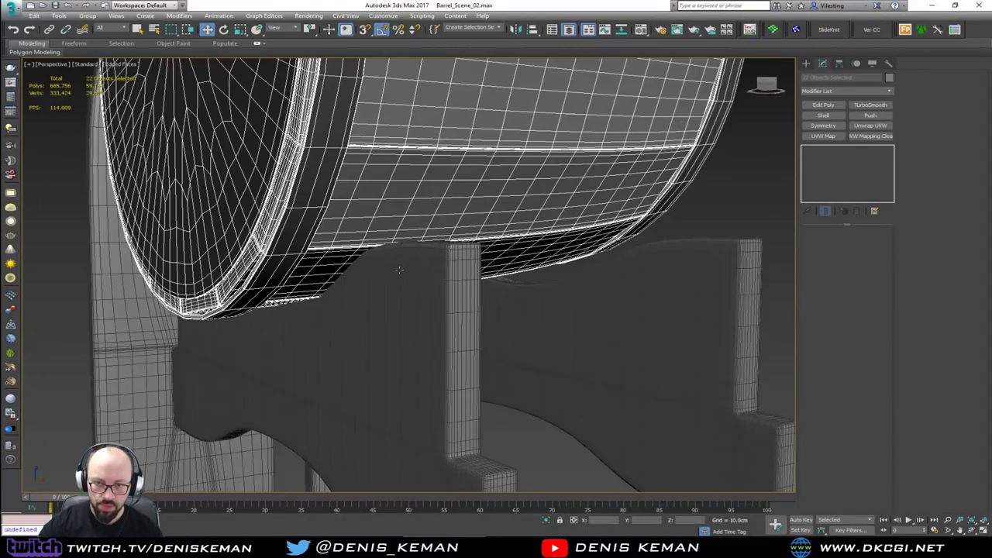
pyautogui.keyDown('alt'); pyautogui.moveTo(399, 270); pyautogui.dragTo(310, 303, button='middle'); pyautogui.keyUp('alt')
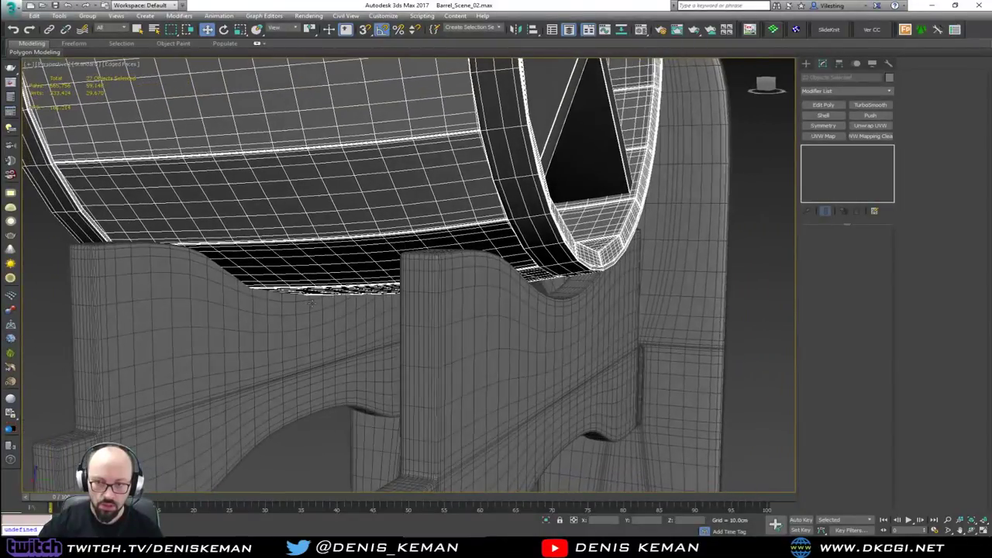
pyautogui.click(479, 371)
pyautogui.click(808, 149)
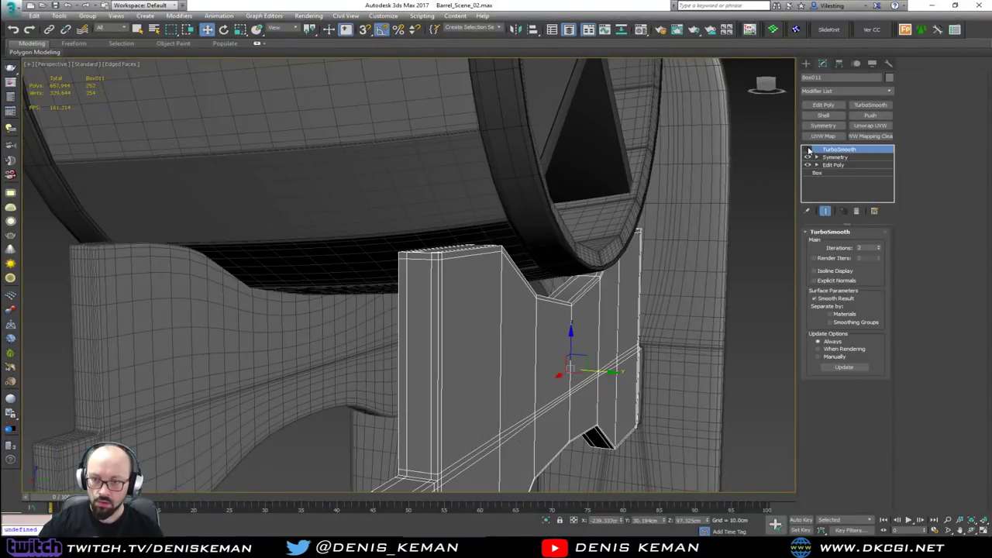
pyautogui.click(834, 158)
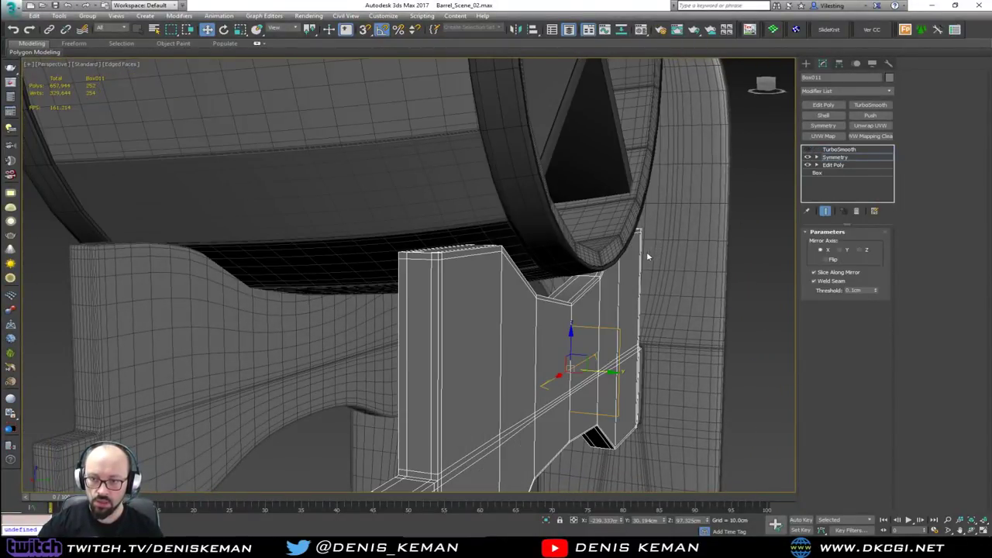
pyautogui.click(841, 166)
pyautogui.press('1')
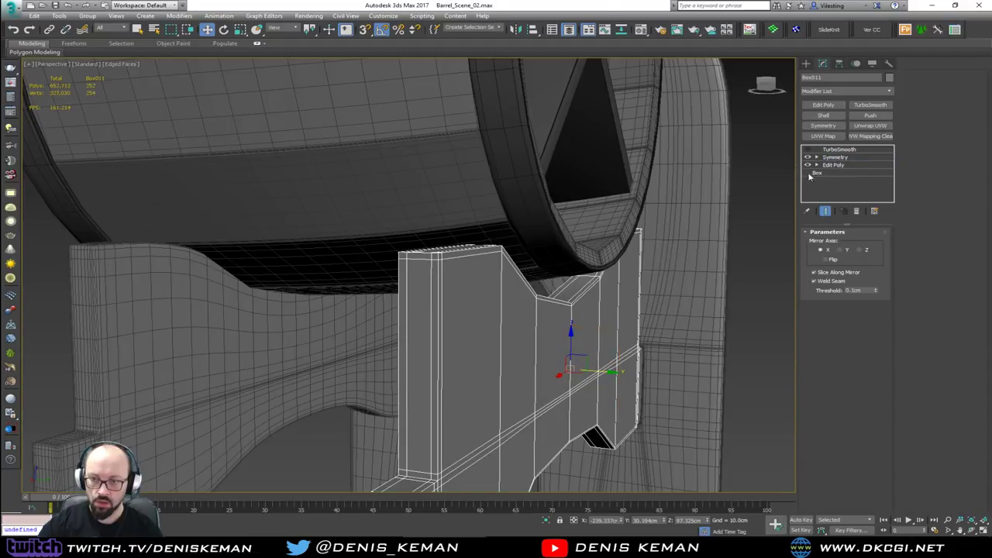
# - Raise the support's top-edge vertices to about Z 112.6 cm to meet the barrel, re-enable TurboSmooth and leave vertex editing
pyautogui.keyDown('alt'); pyautogui.moveTo(641, 246); pyautogui.dragTo(603, 207, button='middle'); pyautogui.keyUp('alt')
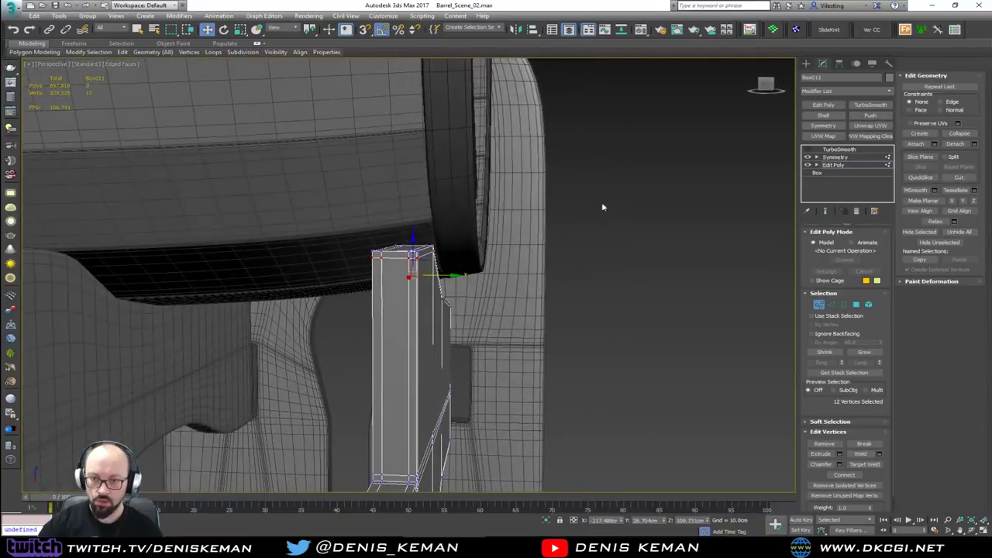
pyautogui.moveTo(322, 363); pyautogui.dragTo(322, 362)
pyautogui.keyDown('alt'); pyautogui.moveTo(322, 363); pyautogui.dragTo(375, 298, button='middle'); pyautogui.keyUp('alt')
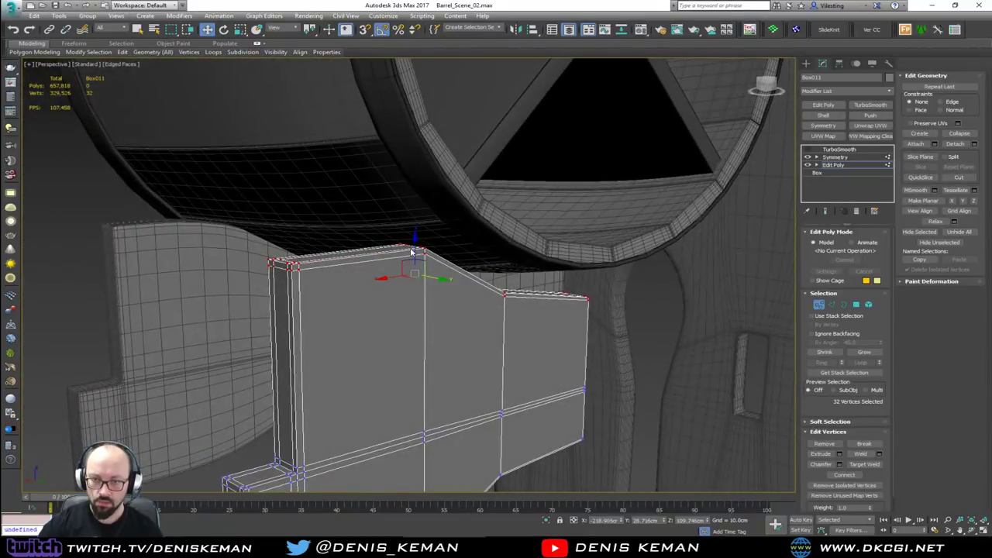
pyautogui.moveTo(414, 246); pyautogui.dragTo(416, 218)
pyautogui.press('space')
pyautogui.moveTo(423, 220)
pyautogui.keyDown('alt'); pyautogui.mouseDown(button='middle')
pyautogui.moveTo(392, 219)
pyautogui.moveTo(419, 221)
pyautogui.mouseUp(button='middle'); pyautogui.keyUp('alt')
pyautogui.click(807, 148)
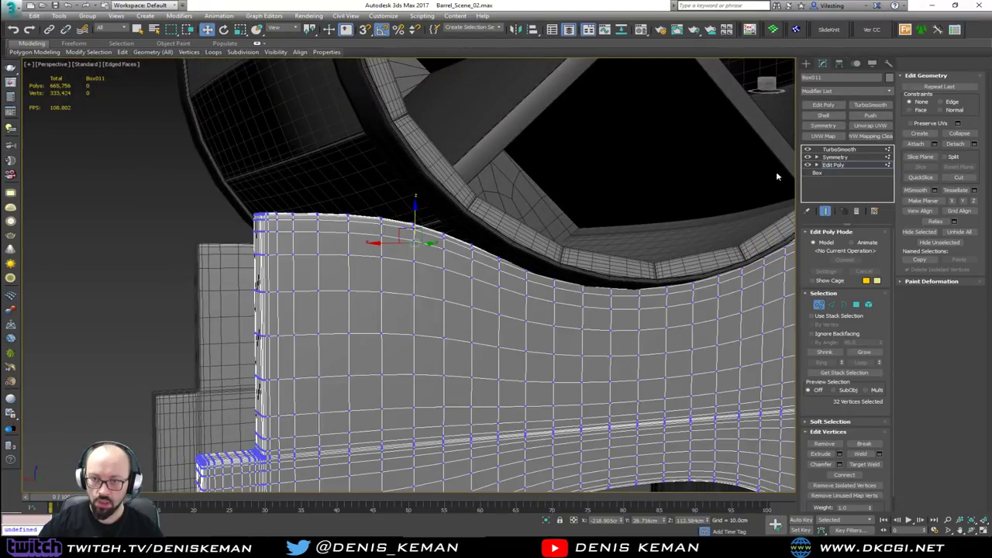
pyautogui.keyDown('alt'); pyautogui.moveTo(580, 244); pyautogui.dragTo(296, 287, button='middle'); pyautogui.keyUp('alt')
pyautogui.click(815, 307)
pyautogui.scroll(-4, 573, 311)
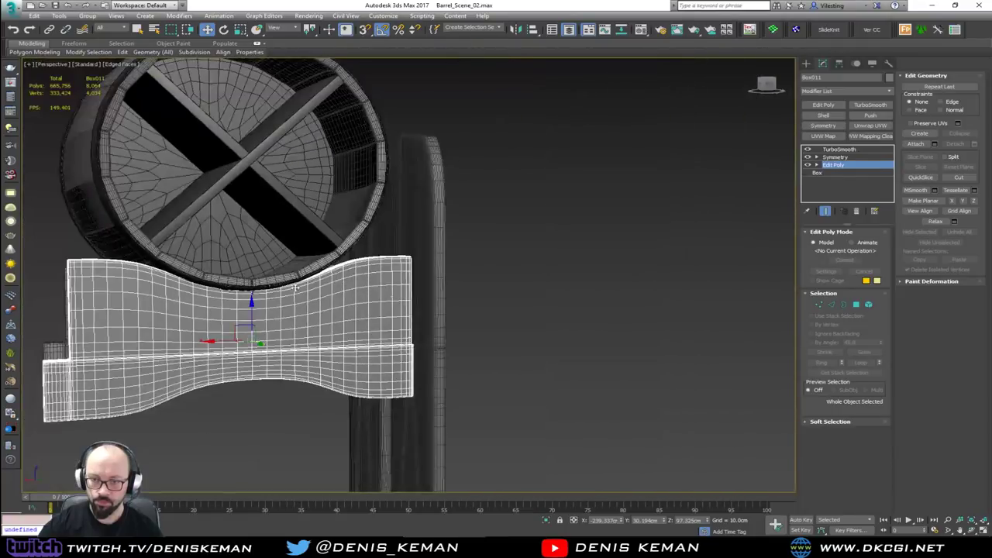
# - Select the barrel and both cross supports without the side panel and copy them straight down to the panel's lower slots
pyautogui.click(514, 305)
pyautogui.keyDown('alt'); pyautogui.moveTo(514, 305); pyautogui.dragTo(437, 194, button='middle'); pyautogui.keyUp('alt')
pyautogui.scroll(-3, 437, 194)
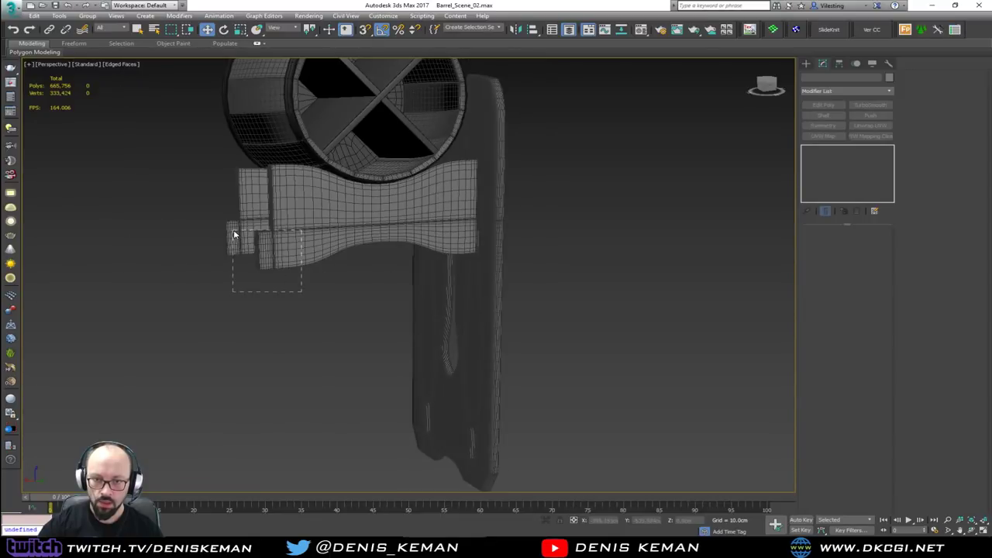
pyautogui.moveTo(196, 133); pyautogui.dragTo(196, 133)
pyautogui.keyDown('alt'); pyautogui.moveTo(202, 151); pyautogui.dragTo(169, 130, button='middle'); pyautogui.keyUp('alt')
pyautogui.moveTo(391, 264); pyautogui.dragTo(396, 268)
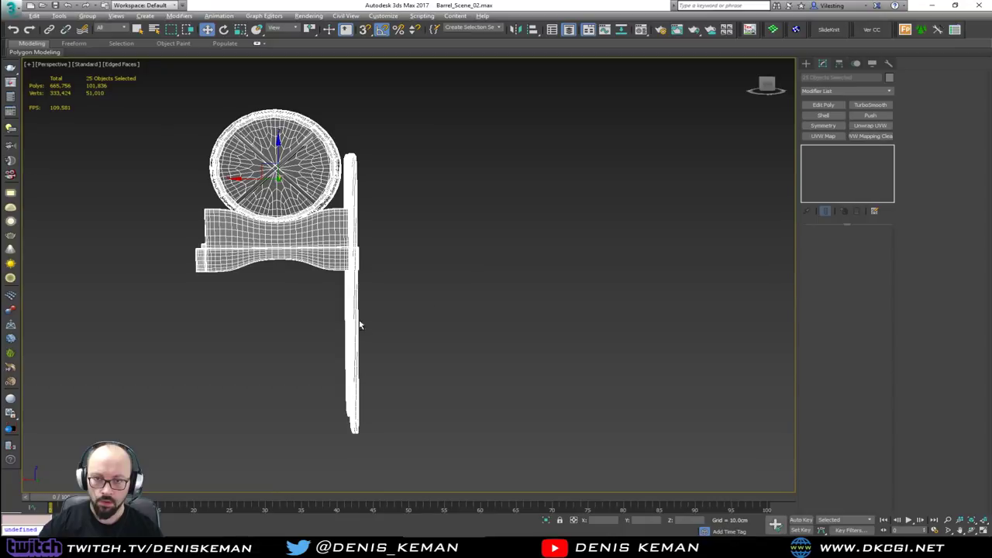
pyautogui.keyDown('alt'); pyautogui.moveTo(403, 331); pyautogui.dragTo(307, 338); pyautogui.keyUp('alt')
pyautogui.keyDown('alt'); pyautogui.moveTo(305, 339); pyautogui.dragTo(357, 337, button='middle'); pyautogui.keyUp('alt')
pyautogui.scroll(3, 302, 271)
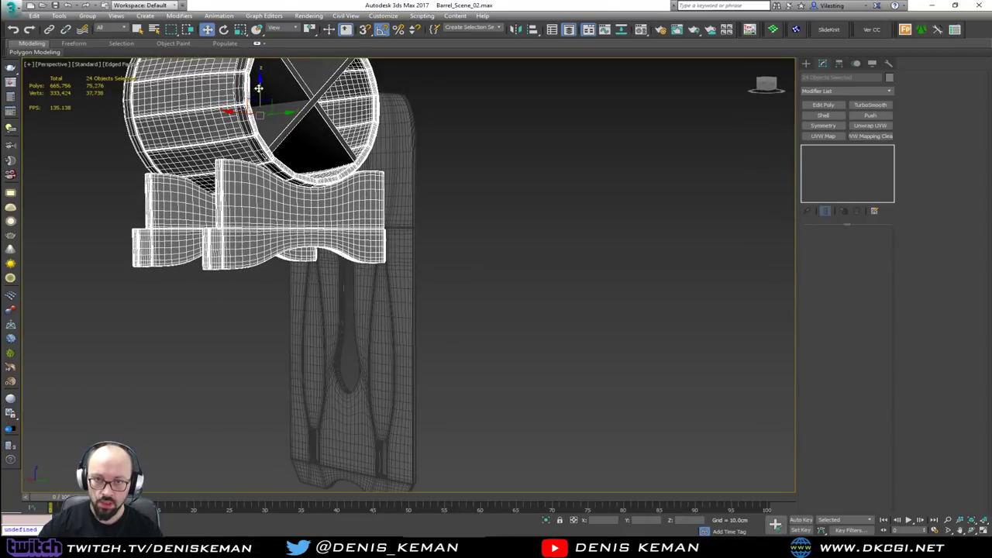
pyautogui.moveTo(261, 105)
pyautogui.keyDown('shift'); pyautogui.mouseDown()
pyautogui.moveTo(261, 225)
pyautogui.moveTo(224, 281)
pyautogui.moveTo(224, 321)
pyautogui.mouseUp(); pyautogui.keyUp('shift')
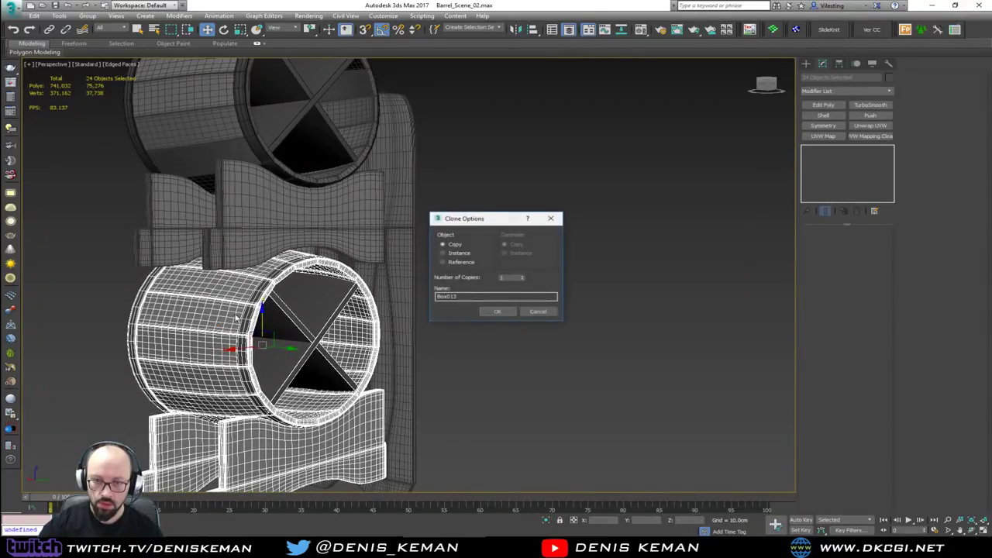
pyautogui.click(500, 312)
# - Examine how the ends of the copied supports fit into the side panel's two lower slots
pyautogui.moveTo(496, 315)
pyautogui.keyDown('alt'); pyautogui.mouseDown(button='middle')
pyautogui.moveTo(348, 310)
pyautogui.moveTo(366, 302)
pyautogui.mouseUp(button='middle'); pyautogui.keyUp('alt')
pyautogui.moveTo(331, 383); pyautogui.dragTo(453, 197, button='middle')
pyautogui.scroll(8, 317, 296)
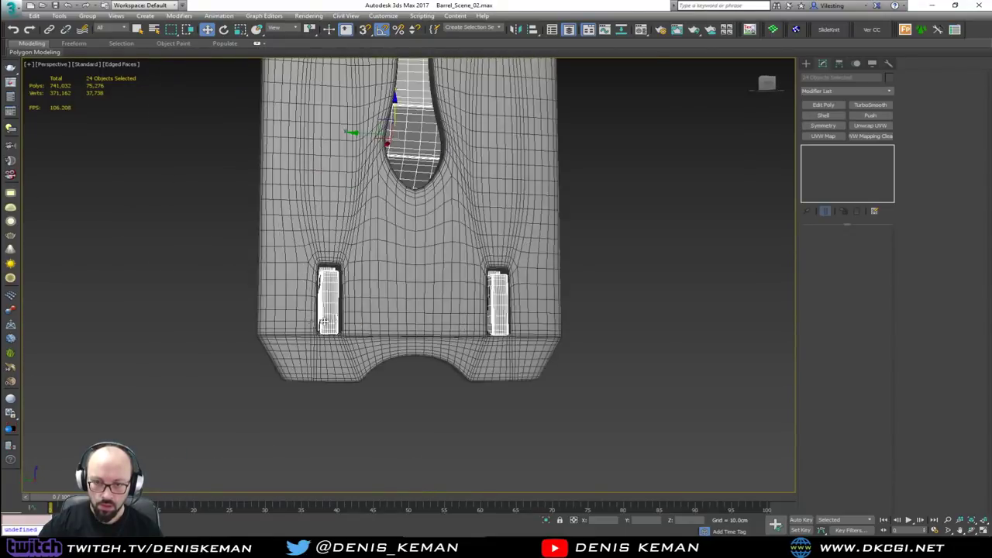
pyautogui.keyDown('alt'); pyautogui.moveTo(342, 312); pyautogui.dragTo(358, 314, button='middle'); pyautogui.keyUp('alt')
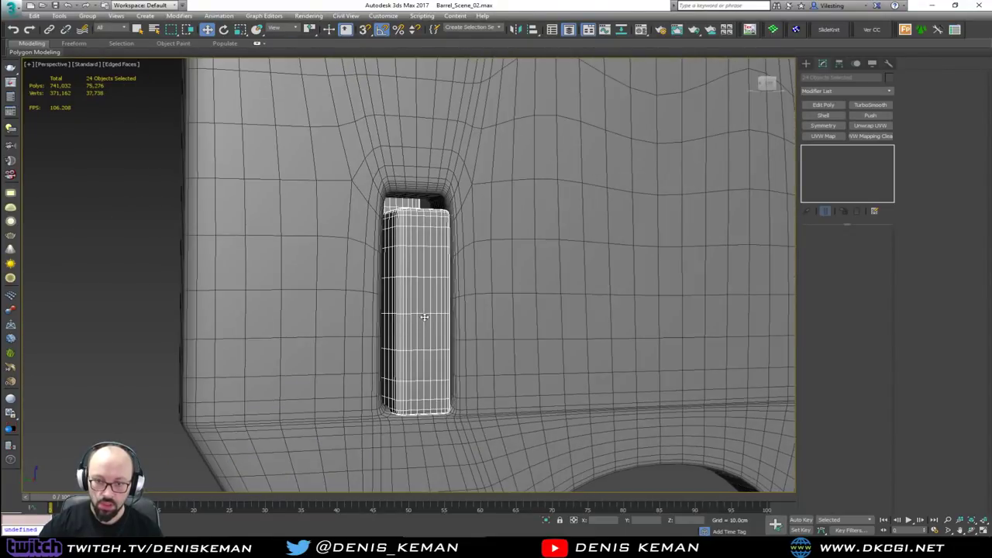
pyautogui.scroll(-8, 424, 316)
pyautogui.moveTo(424, 316); pyautogui.dragTo(380, 382, button='middle')
pyautogui.keyDown('alt'); pyautogui.moveTo(395, 262); pyautogui.dragTo(504, 310, button='middle'); pyautogui.keyUp('alt')
pyautogui.scroll(-3, 542, 295)
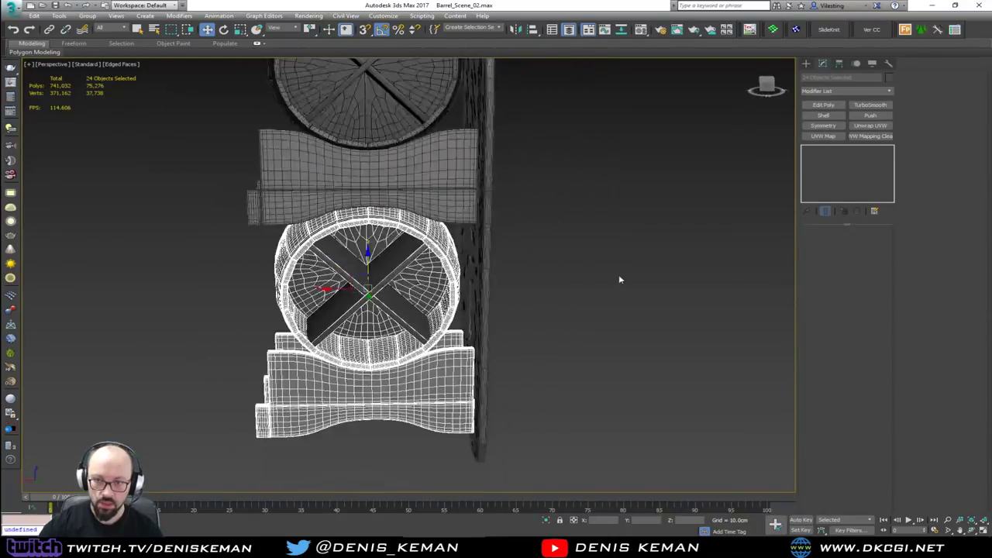
# - Select the side panel and review the stacked two-barrel stand from several sides in plain shading
pyautogui.click(619, 278)
pyautogui.click(483, 271)
pyautogui.keyDown('alt'); pyautogui.moveTo(483, 271); pyautogui.dragTo(468, 239, button='middle'); pyautogui.keyUp('alt')
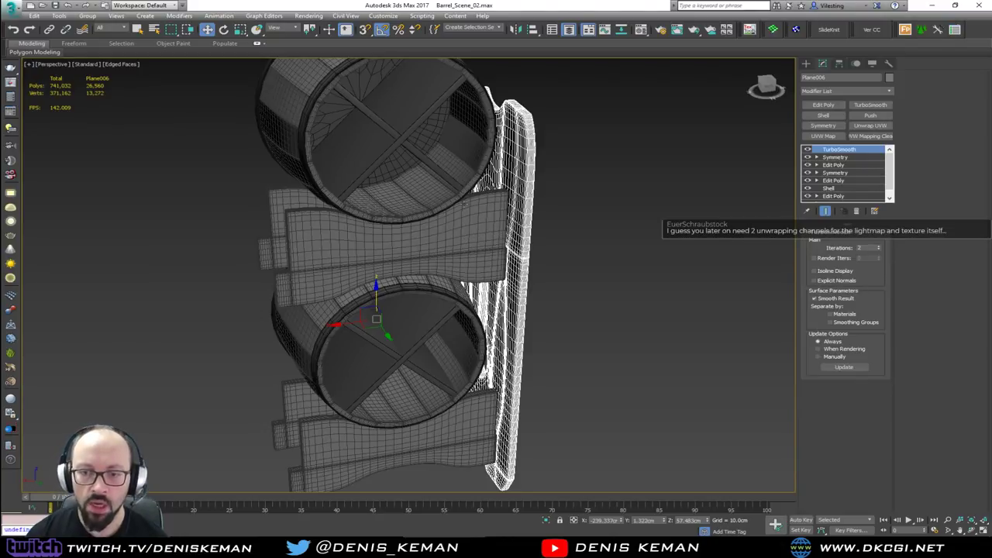
pyautogui.keyDown('alt'); pyautogui.moveTo(475, 215); pyautogui.dragTo(404, 235, button='middle'); pyautogui.keyUp('alt')
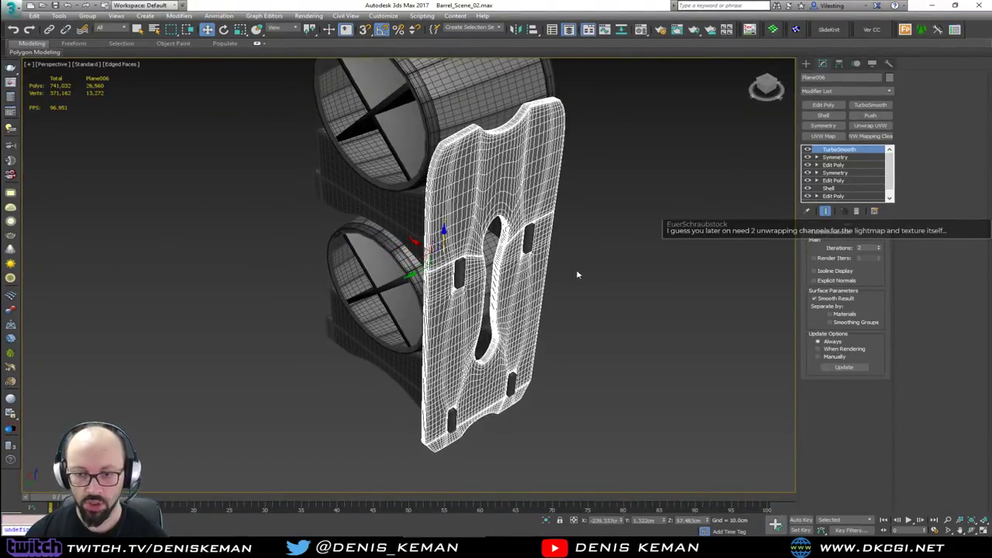
pyautogui.press('F4')
pyautogui.moveTo(501, 274)
pyautogui.keyDown('alt'); pyautogui.mouseDown(button='middle')
pyautogui.moveTo(457, 222)
pyautogui.moveTo(511, 233)
pyautogui.moveTo(466, 223)
pyautogui.mouseUp(button='middle'); pyautogui.keyUp('alt')
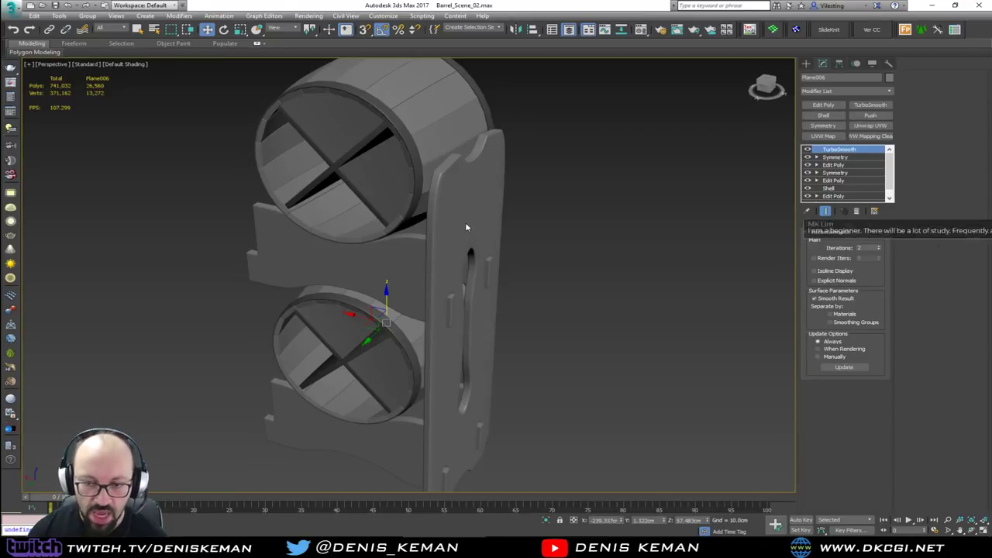
pyautogui.keyDown('alt'); pyautogui.moveTo(258, 238); pyautogui.dragTo(395, 211, button='middle'); pyautogui.keyUp('alt')
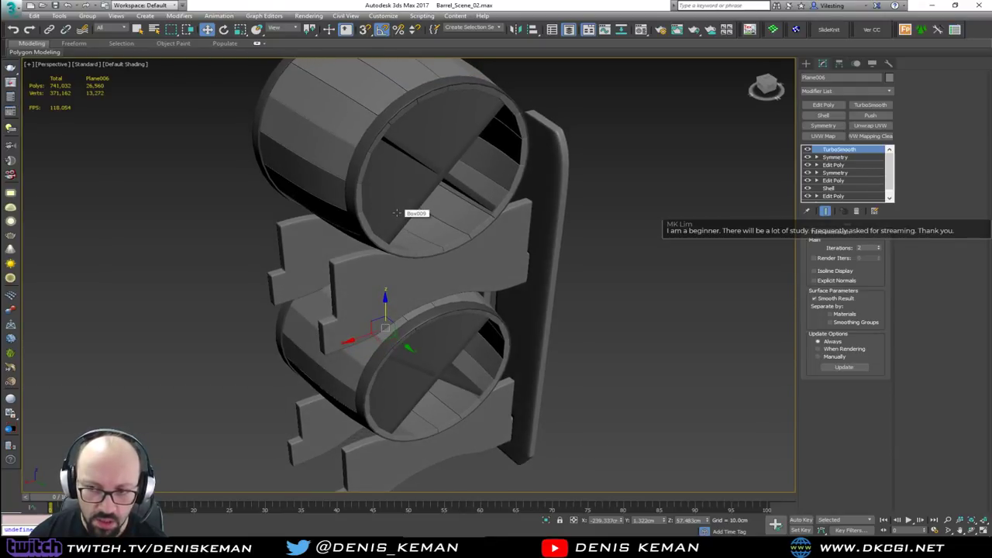
# - Mirror the side panel across the X axis as a copy to close the stand's opposite side, and deselect it
pyautogui.keyDown('alt'); pyautogui.moveTo(401, 214); pyautogui.dragTo(370, 212, button='middle'); pyautogui.keyUp('alt')
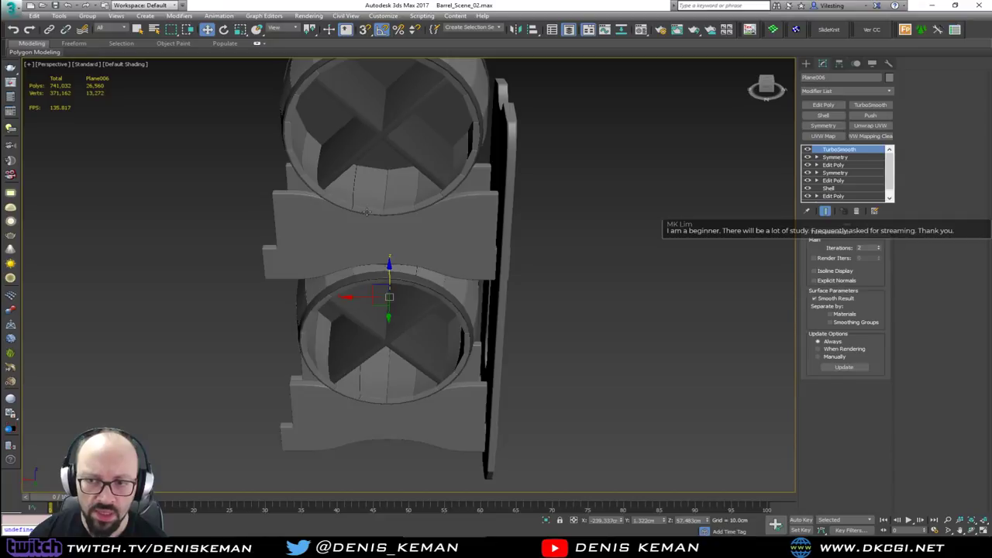
pyautogui.moveTo(380, 147); pyautogui.dragTo(390, 177, button='middle')
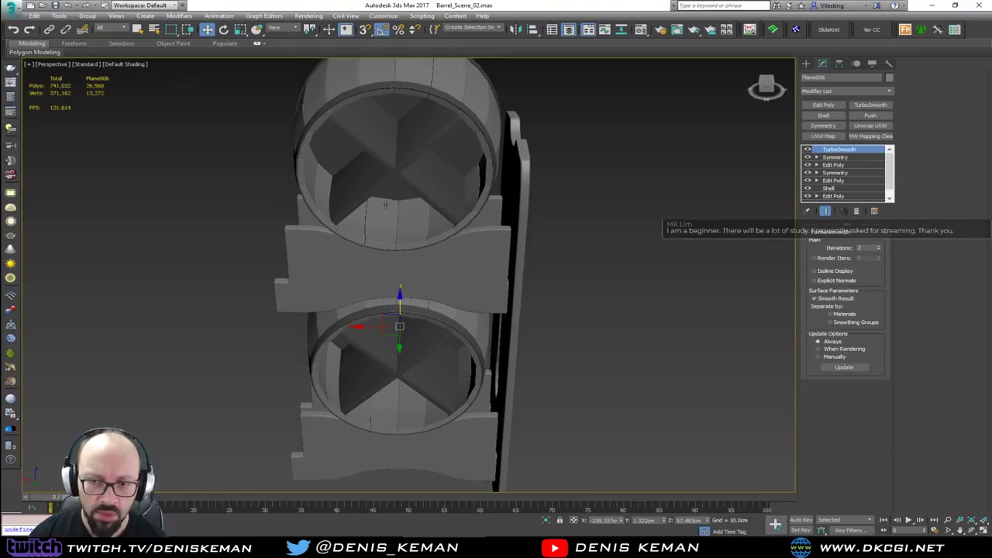
pyautogui.scroll(-3, 388, 213)
pyautogui.keyDown('alt'); pyautogui.moveTo(387, 211); pyautogui.dragTo(412, 203, button='middle'); pyautogui.keyUp('alt')
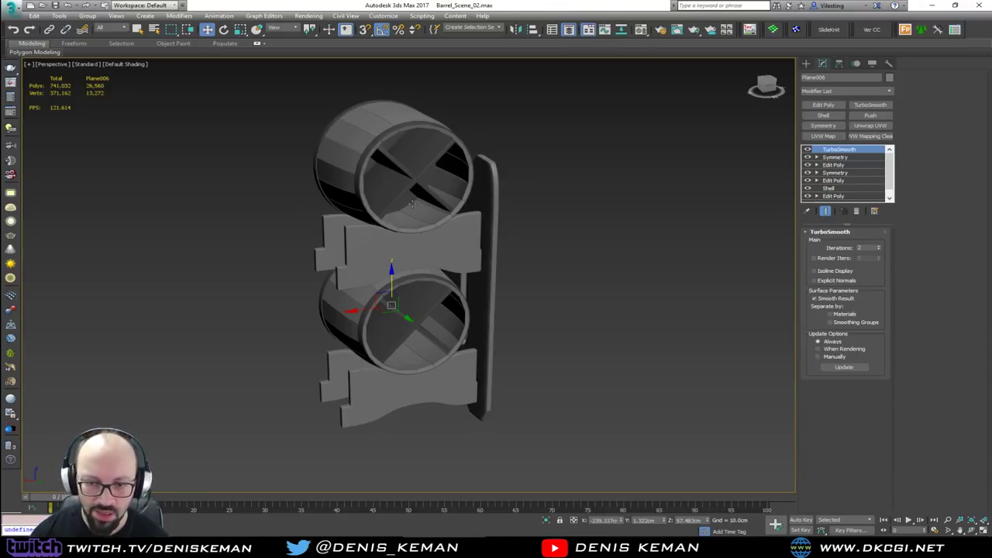
pyautogui.click(521, 31)
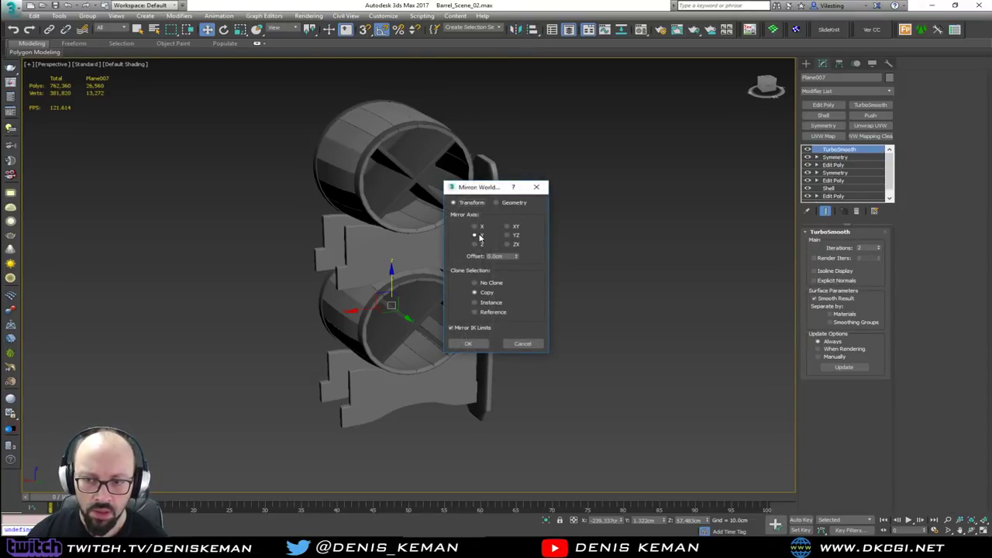
pyautogui.click(481, 226)
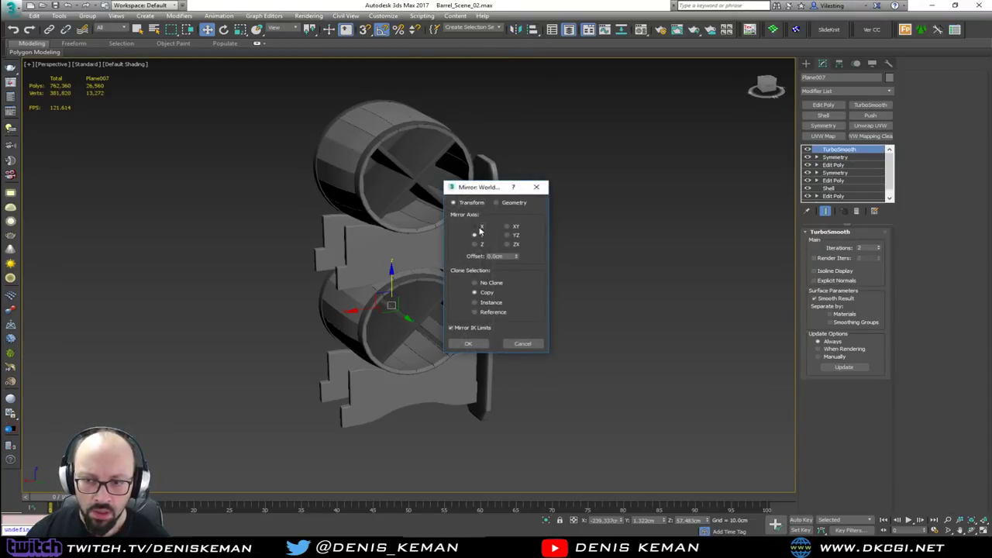
pyautogui.click(485, 348)
pyautogui.click(575, 261)
# - Unhide the lattice-filled barrel and hide the two-barrel stand so that only the lattice barrel is displayed
pyautogui.keyDown('alt'); pyautogui.moveTo(576, 261); pyautogui.dragTo(541, 204, button='middle'); pyautogui.keyUp('alt')
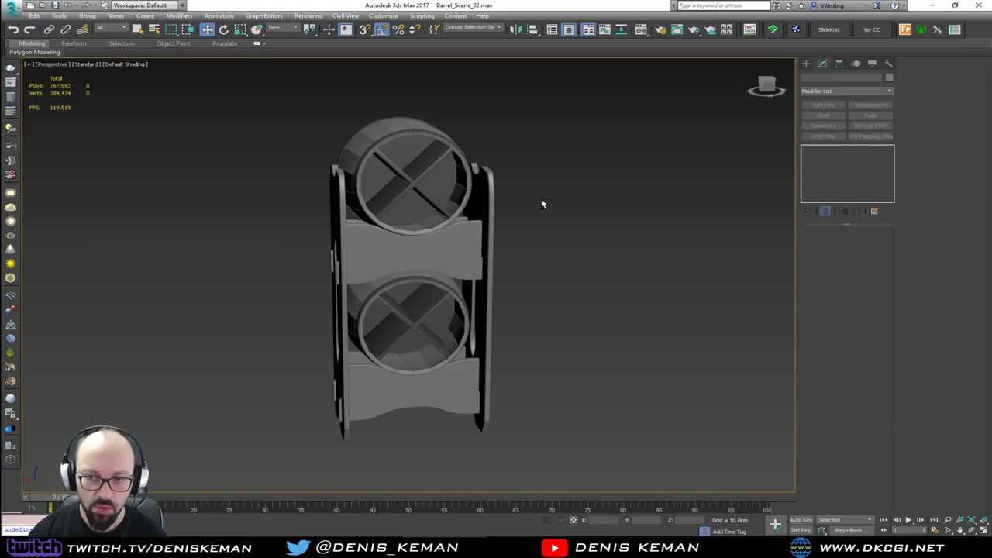
pyautogui.keyDown('alt'); pyautogui.moveTo(543, 204); pyautogui.dragTo(440, 237, button='middle'); pyautogui.keyUp('alt')
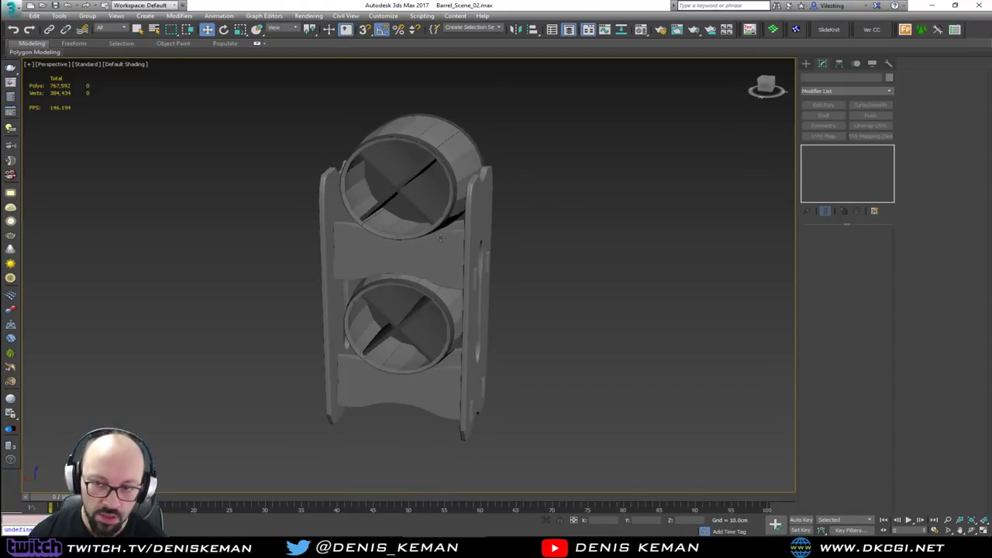
pyautogui.keyDown('alt'); pyautogui.moveTo(440, 153); pyautogui.dragTo(477, 168, button='middle'); pyautogui.keyUp('alt')
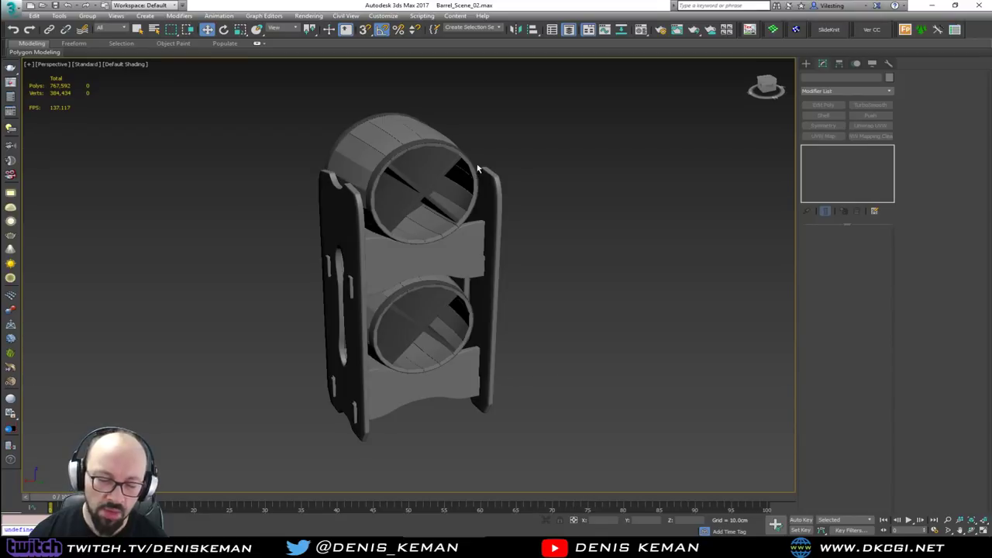
pyautogui.rightClick(482, 183)
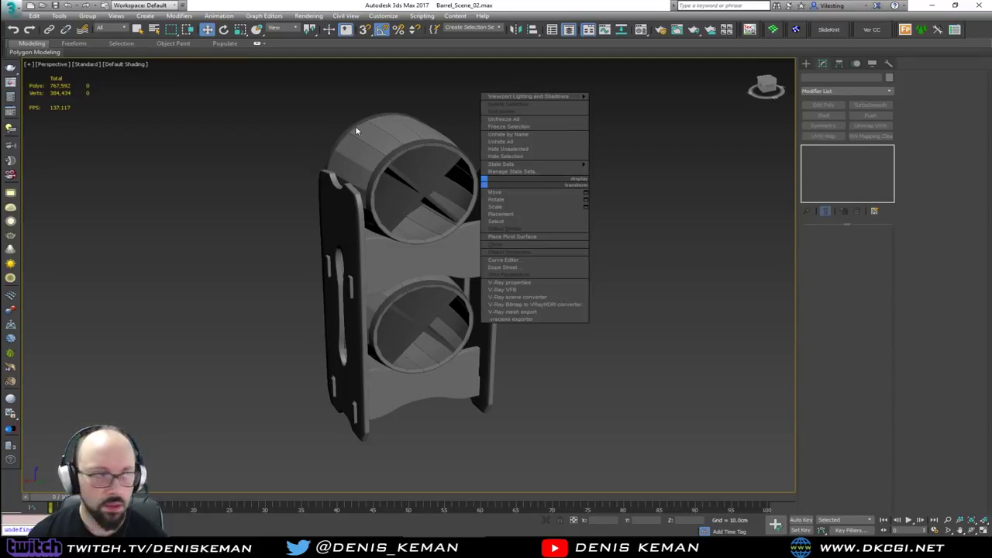
pyautogui.click(304, 134)
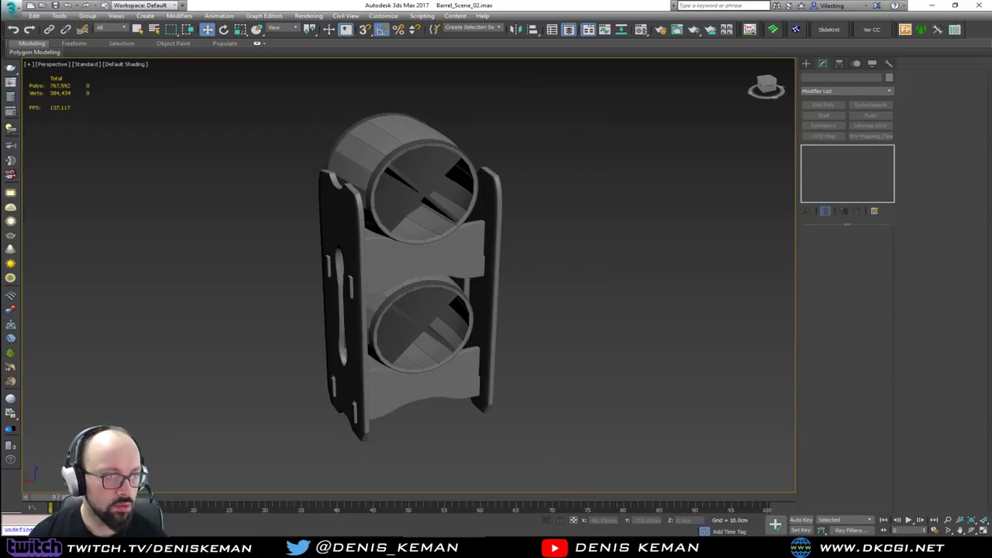
pyautogui.hotkey('ctrl', 'z')
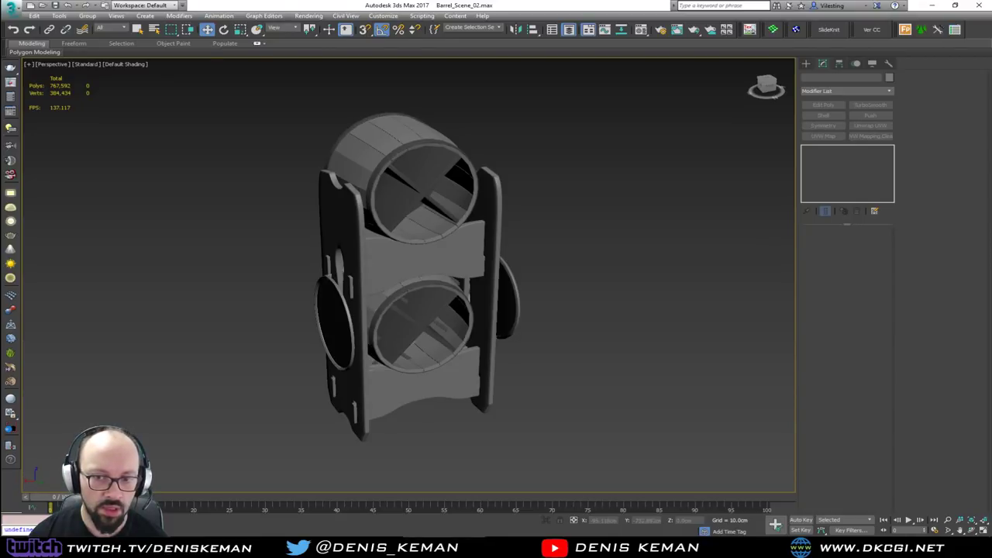
pyautogui.hotkey('ctrl', 'z')
pyautogui.hotkey('ctrl', 'z')
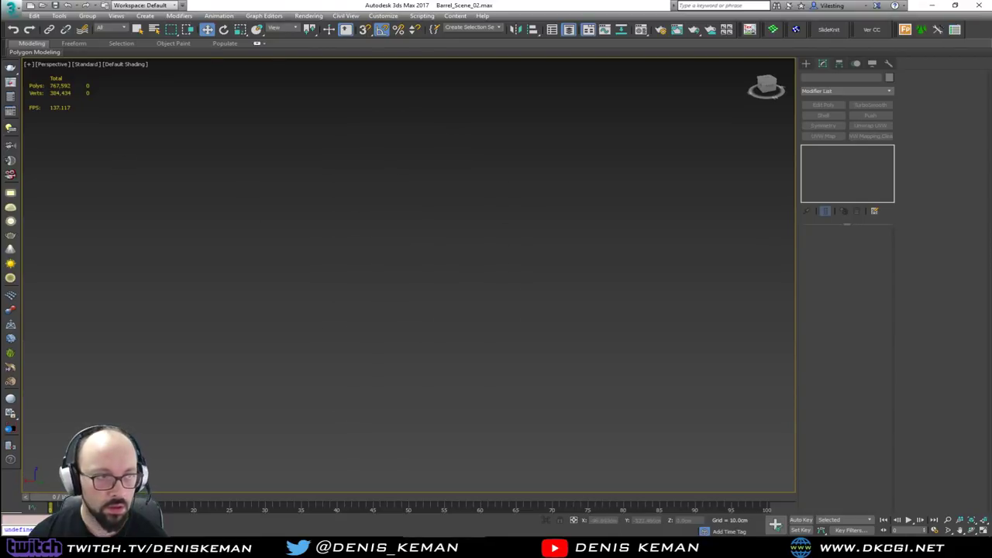
pyautogui.hotkey('ctrl', 'y')
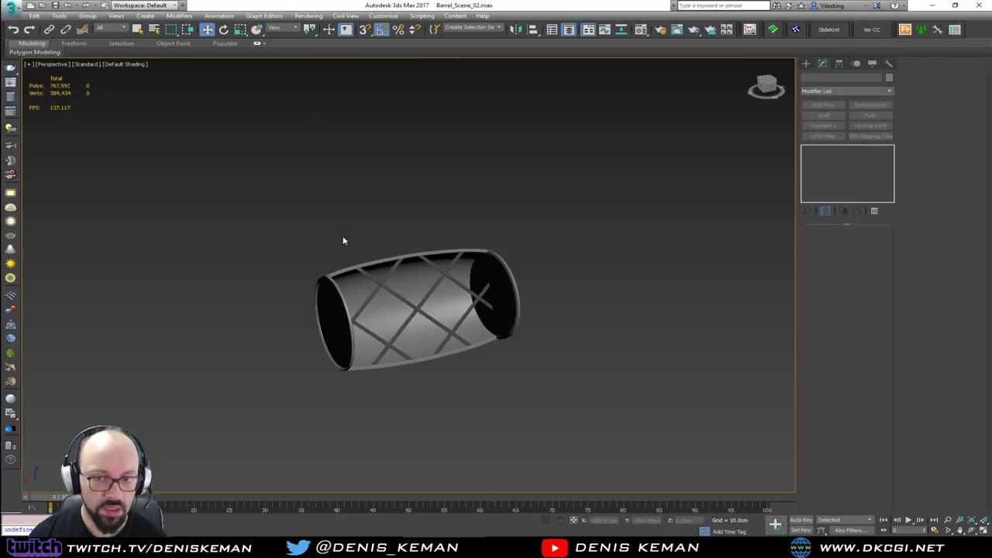
# - Move the lattice barrel out beside the two-barrel stand and bring all the barrel stands back into view
pyautogui.moveTo(308, 206); pyautogui.dragTo(705, 423)
pyautogui.moveTo(391, 314); pyautogui.dragTo(544, 296)
pyautogui.press('Delete')
pyautogui.hotkey('ctrl', 'z')
pyautogui.hotkey('ctrl', 'z')
pyautogui.hotkey('ctrl', 'z')
pyautogui.hotkey('ctrl', 'z')
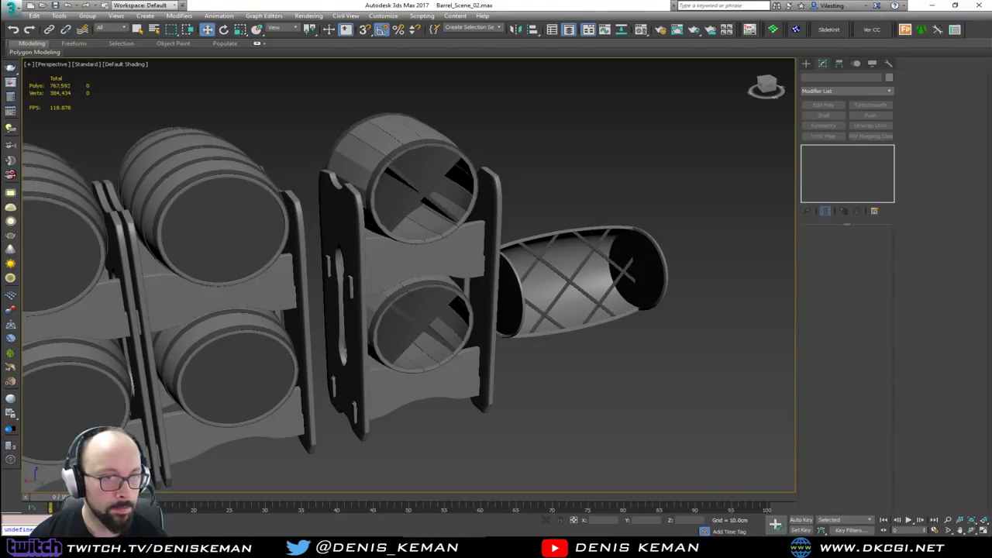
# - Review the full row of barrel stands, the narrow two-barrel stand and the lattice barrel from several sides
pyautogui.moveTo(457, 282); pyautogui.dragTo(451, 256, button='middle')
pyautogui.scroll(-3, 589, 260)
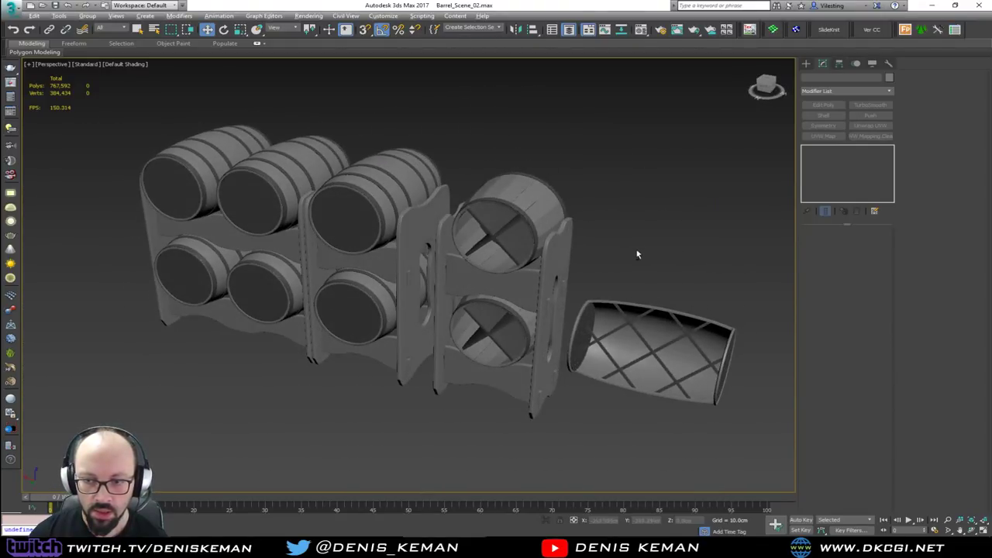
pyautogui.moveTo(636, 254)
pyautogui.keyDown('alt'); pyautogui.mouseDown(button='middle')
pyautogui.moveTo(635, 310)
pyautogui.moveTo(655, 248)
pyautogui.moveTo(573, 235)
pyautogui.moveTo(628, 259)
pyautogui.mouseUp(button='middle'); pyautogui.keyUp('alt')
pyautogui.moveTo(571, 305); pyautogui.dragTo(546, 282, button='middle')
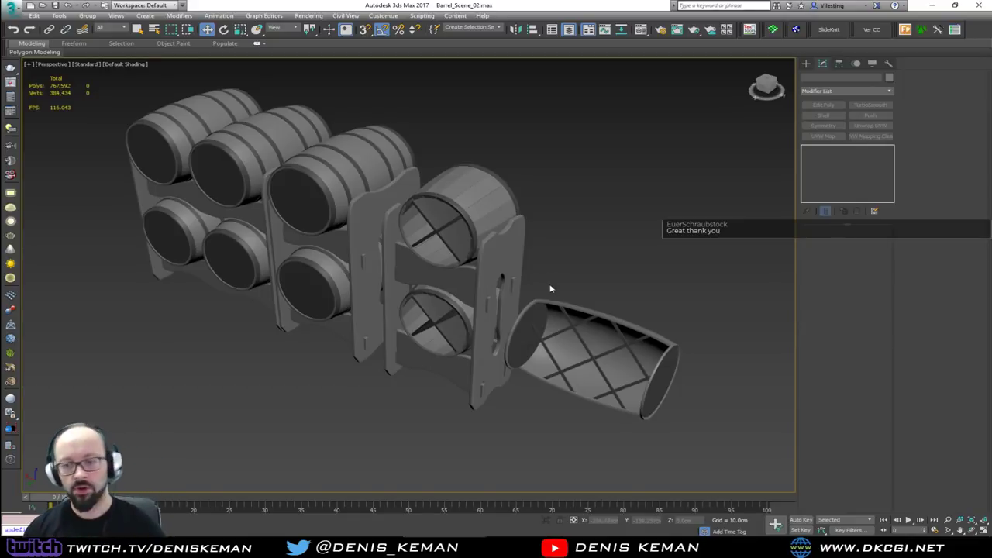
pyautogui.keyDown('alt'); pyautogui.moveTo(560, 299); pyautogui.dragTo(631, 283, button='middle'); pyautogui.keyUp('alt')
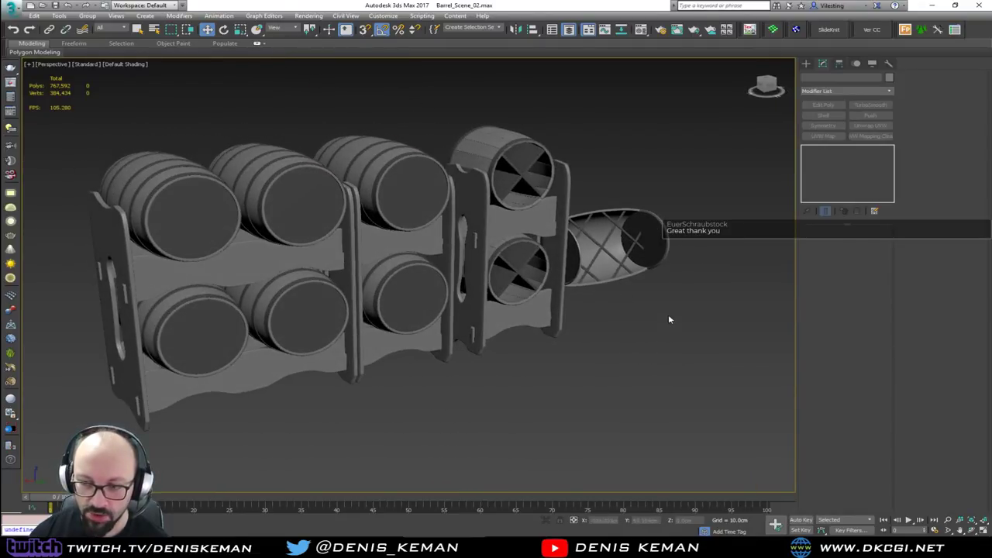
pyautogui.keyDown('alt'); pyautogui.moveTo(633, 327); pyautogui.dragTo(584, 310, button='middle'); pyautogui.keyUp('alt')
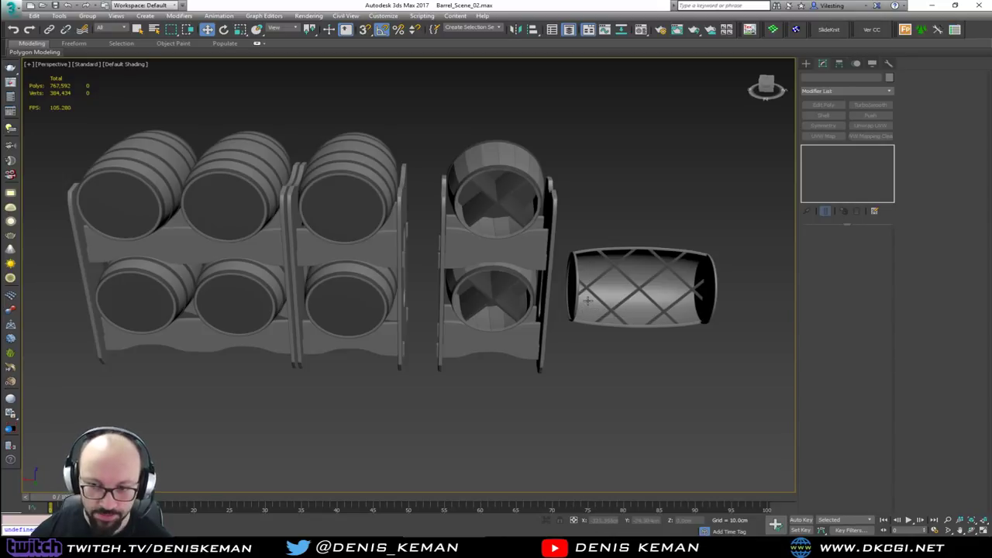
pyautogui.keyDown('alt'); pyautogui.moveTo(582, 311); pyautogui.dragTo(601, 289, button='middle'); pyautogui.keyUp('alt')
pyautogui.moveTo(745, 205); pyautogui.dragTo(565, 332)
pyautogui.click(589, 348)
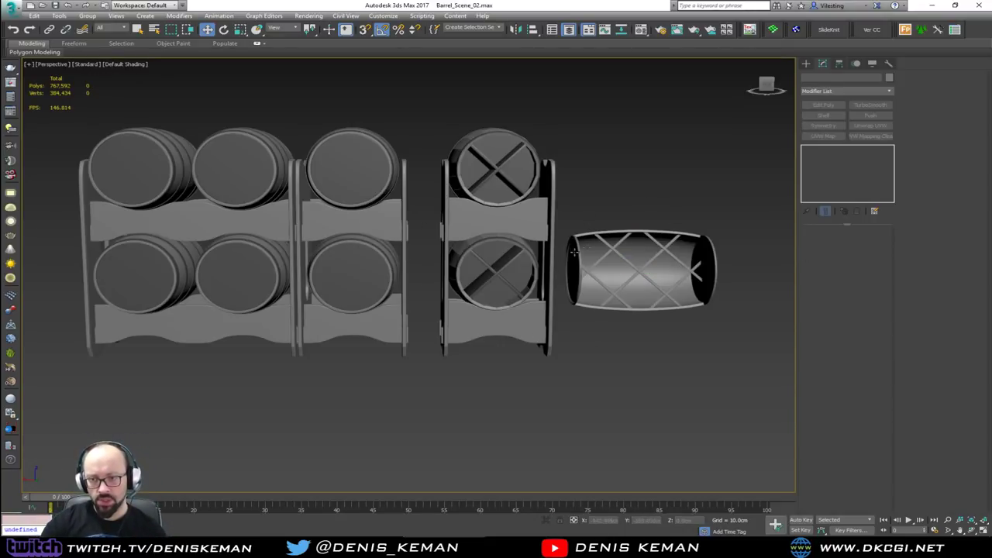
pyautogui.keyDown('alt'); pyautogui.moveTo(642, 271); pyautogui.dragTo(580, 293, button='middle'); pyautogui.keyUp('alt')
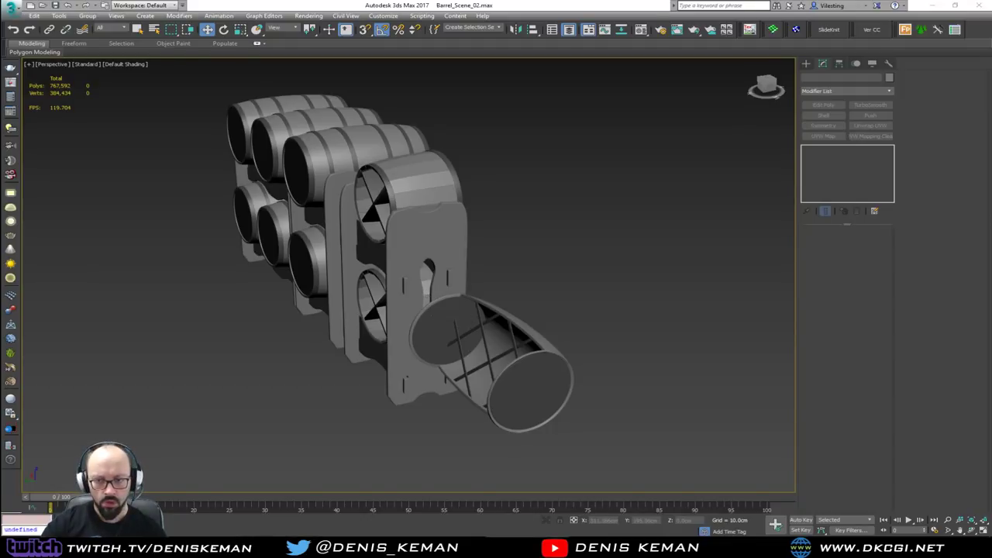
pyautogui.moveTo(279, 325)
pyautogui.keyDown('alt'); pyautogui.mouseDown(button='middle')
pyautogui.moveTo(303, 316)
pyautogui.moveTo(266, 325)
pyautogui.mouseUp(button='middle'); pyautogui.keyUp('alt')
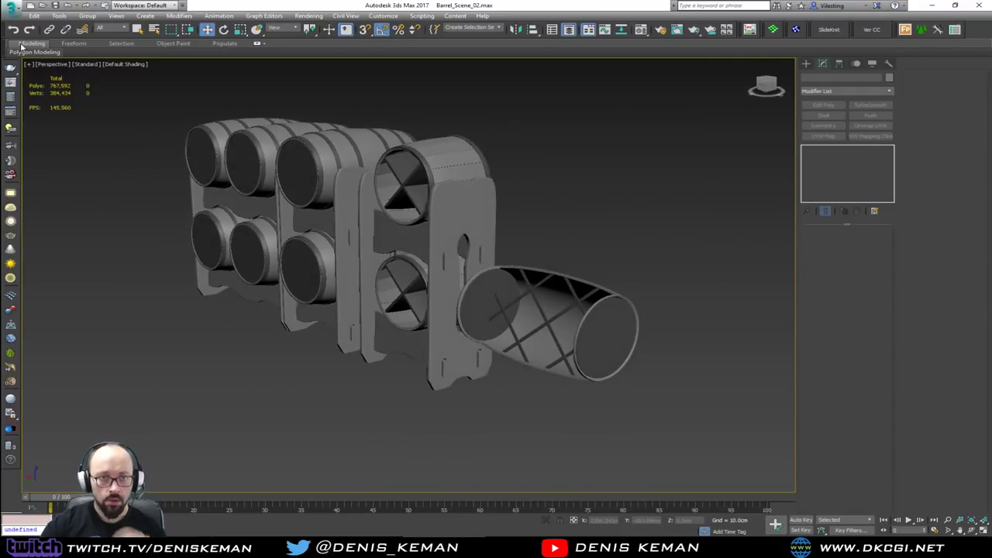
# - Save the barrel scene and open the recent file Container_Box_Tutorial_21.max
pyautogui.click(11, 8)
pyautogui.click(35, 93)
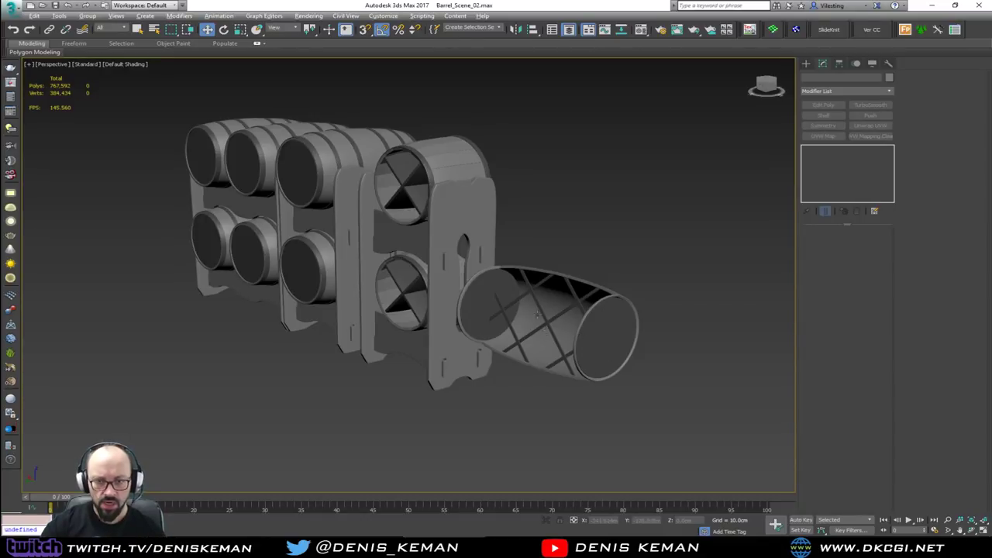
pyautogui.keyDown('alt'); pyautogui.moveTo(537, 313); pyautogui.dragTo(577, 332, button='middle'); pyautogui.keyUp('alt')
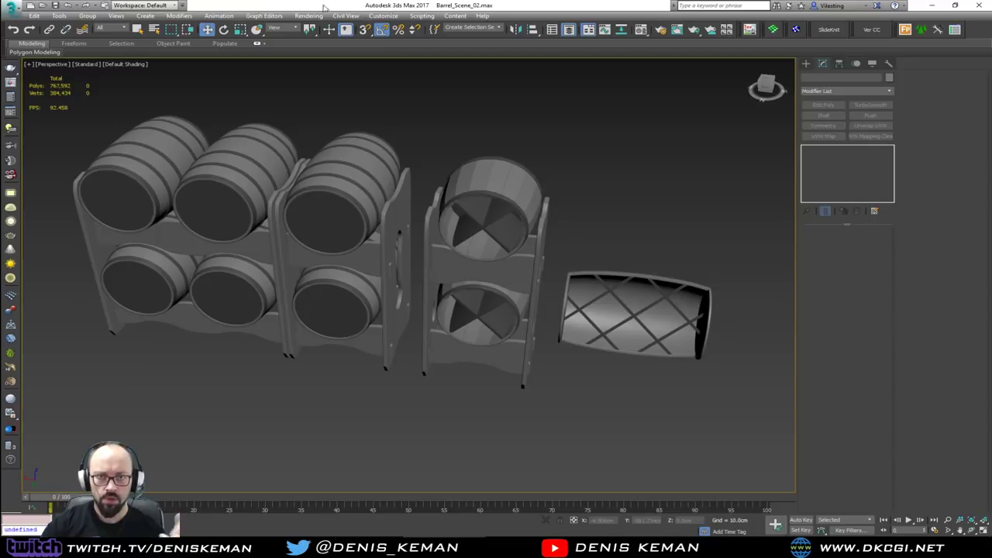
pyautogui.click(11, 7)
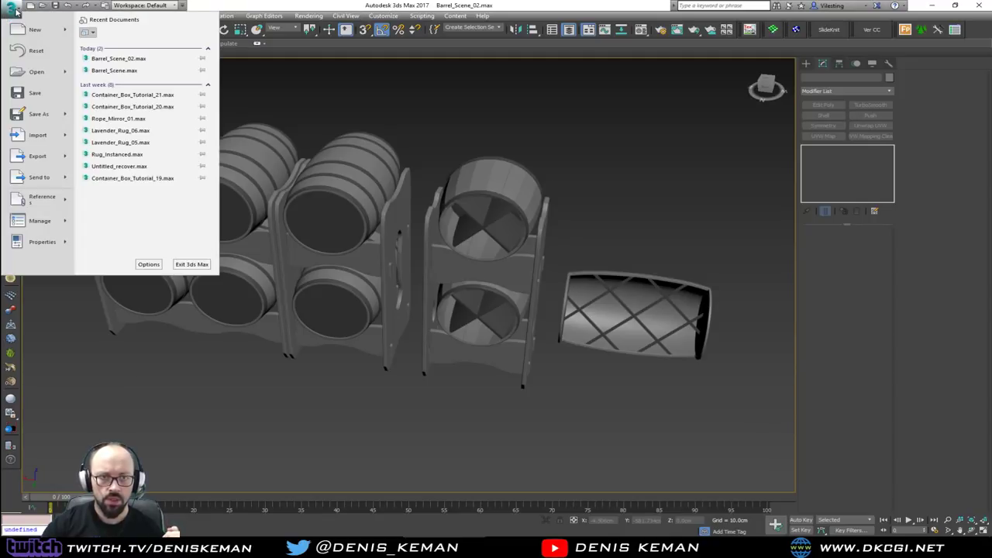
pyautogui.click(160, 95)
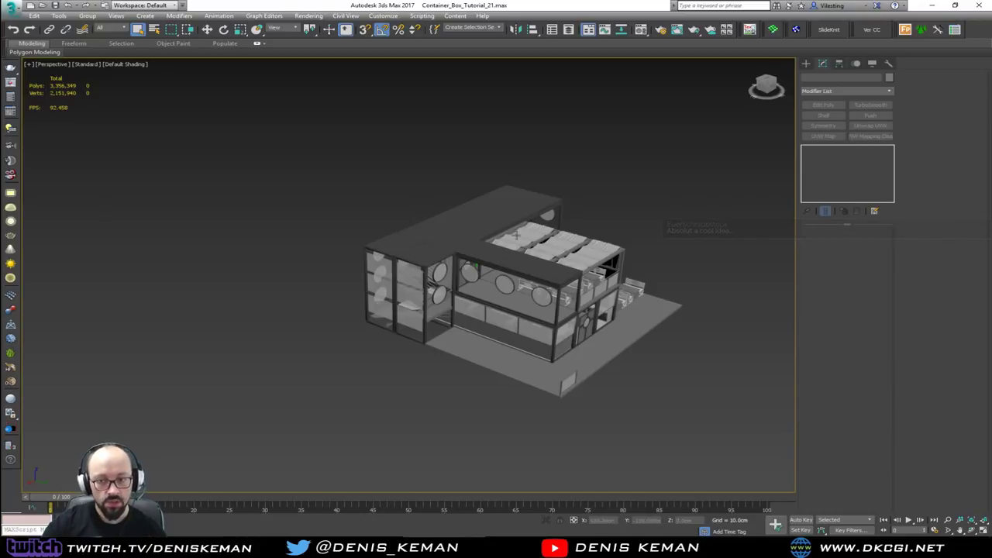
# - Examine the container bar building, including its upper floor with the pool table and the outdoor seating area
pyautogui.scroll(5, 526, 308)
pyautogui.keyDown('alt'); pyautogui.moveTo(527, 310); pyautogui.dragTo(388, 257, button='middle'); pyautogui.keyUp('alt')
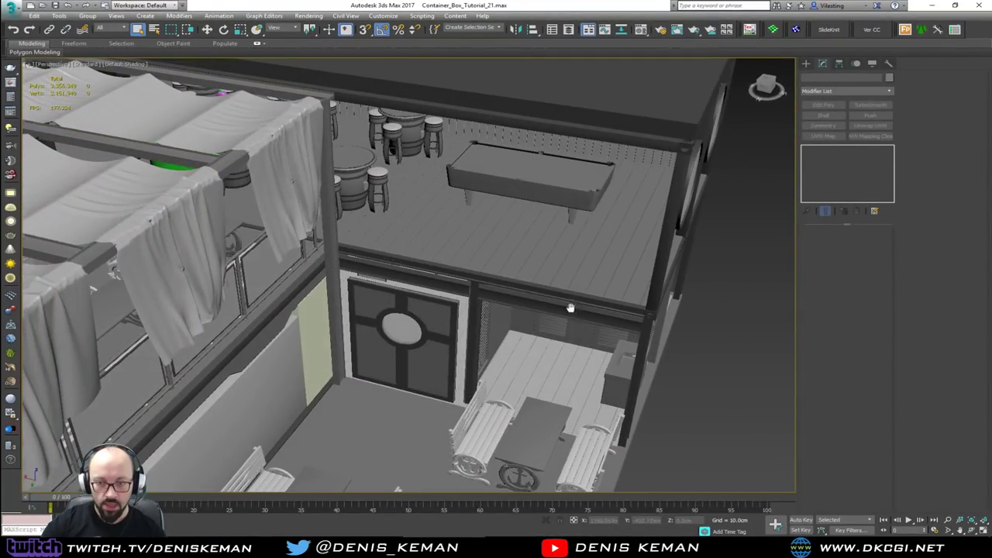
pyautogui.moveTo(570, 307); pyautogui.dragTo(298, 136, button='middle')
pyautogui.scroll(4, 374, 246)
pyautogui.scroll(-6, 377, 245)
pyautogui.scroll(-5, 385, 147)
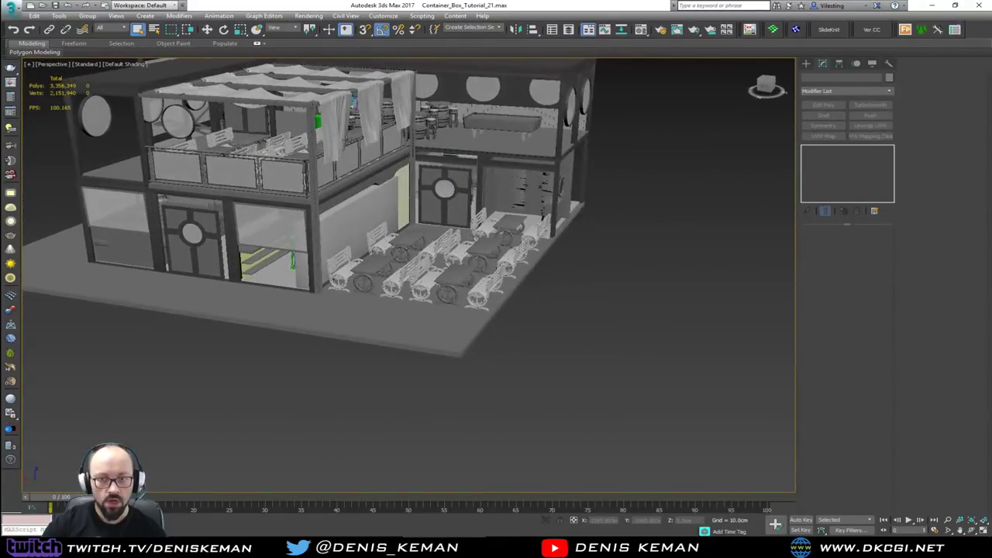
pyautogui.moveTo(458, 235)
pyautogui.keyDown('alt'); pyautogui.mouseDown(button='middle')
pyautogui.moveTo(485, 221)
pyautogui.moveTo(455, 227)
pyautogui.mouseUp(button='middle'); pyautogui.keyUp('alt')
pyautogui.moveTo(485, 207); pyautogui.dragTo(449, 231, button='middle')
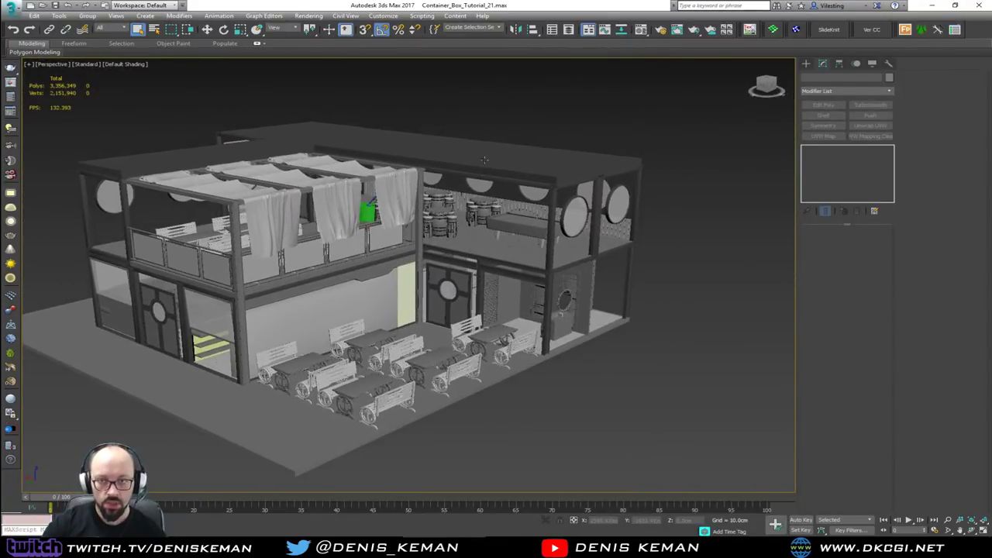
# - Open the layer list, turn on the Walls layer and inspect the wall openings around the round windows
pyautogui.click(570, 30)
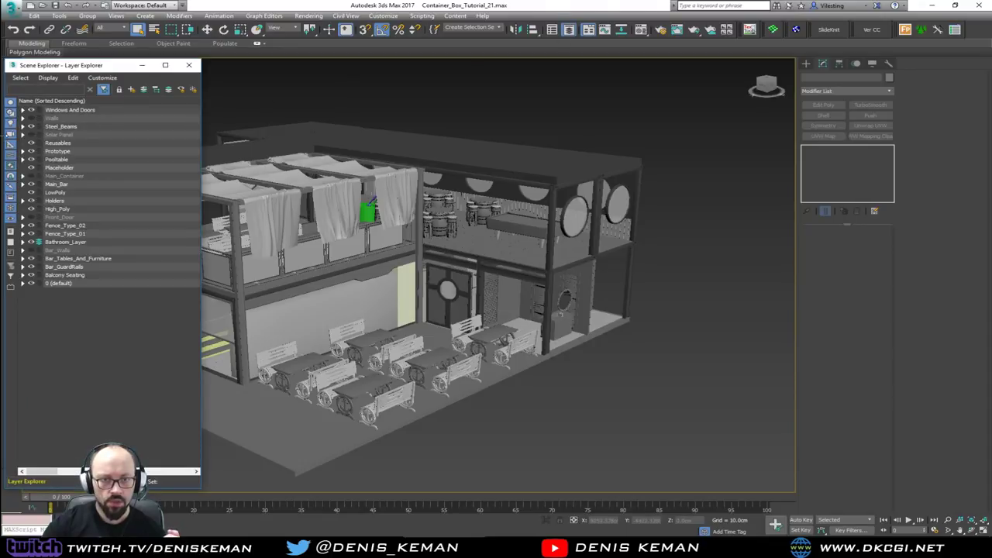
pyautogui.click(32, 118)
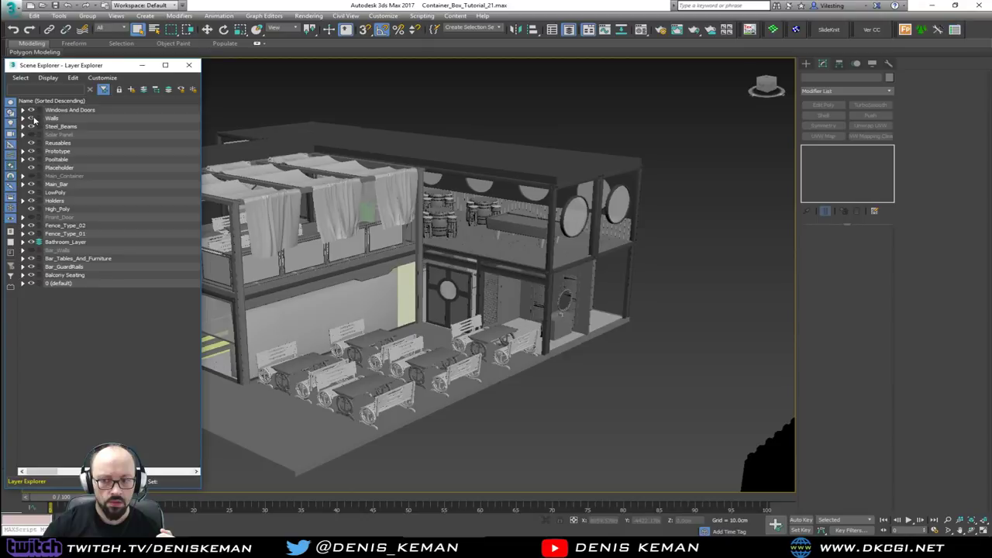
pyautogui.keyDown('alt'); pyautogui.moveTo(533, 306); pyautogui.dragTo(609, 270, button='middle'); pyautogui.keyUp('alt')
pyautogui.click(32, 120)
pyautogui.click(33, 120)
pyautogui.scroll(5, 537, 198)
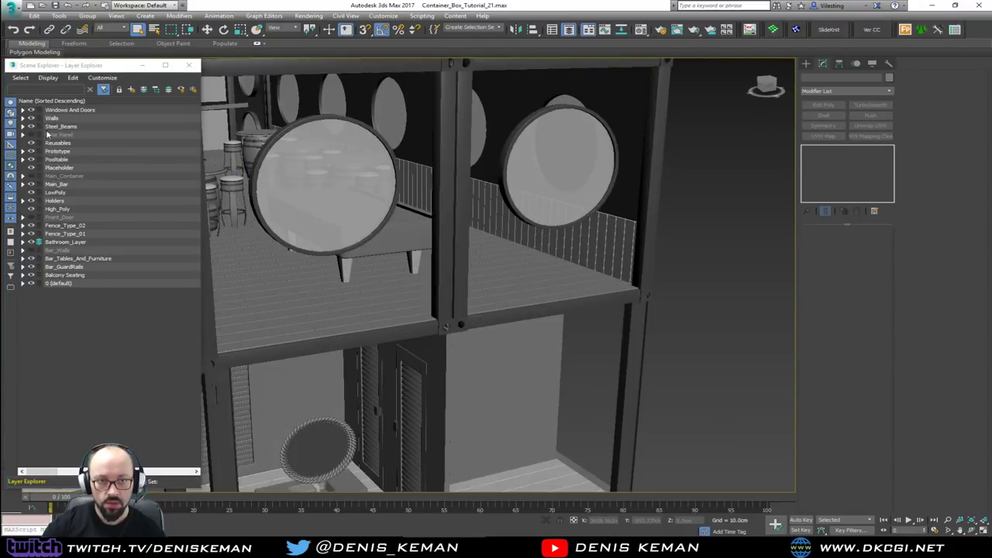
# - Toggle the Walls layer off and on, expand its sub-layers and leave the layer visible
pyautogui.click(31, 119)
pyautogui.click(31, 118)
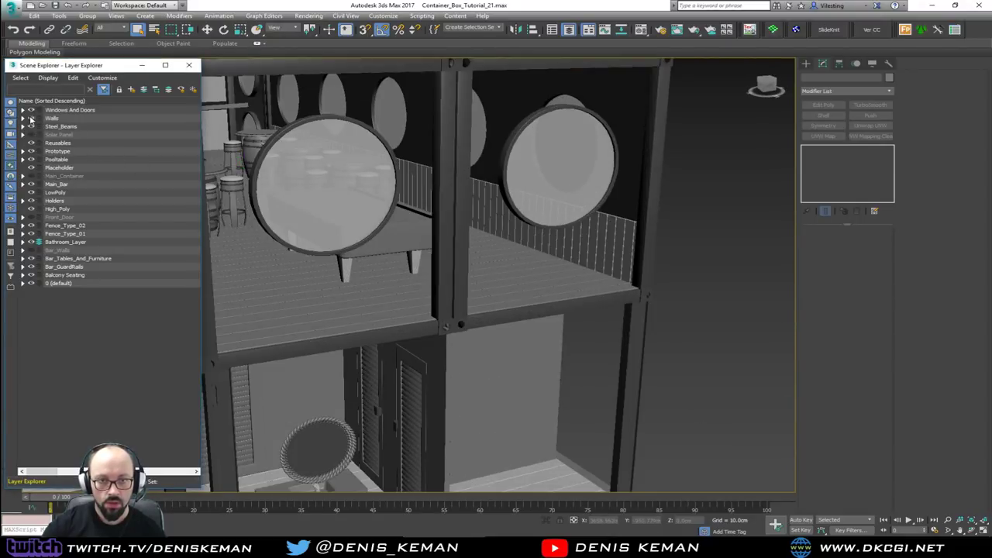
pyautogui.click(31, 118)
pyautogui.click(31, 119)
pyautogui.click(31, 119)
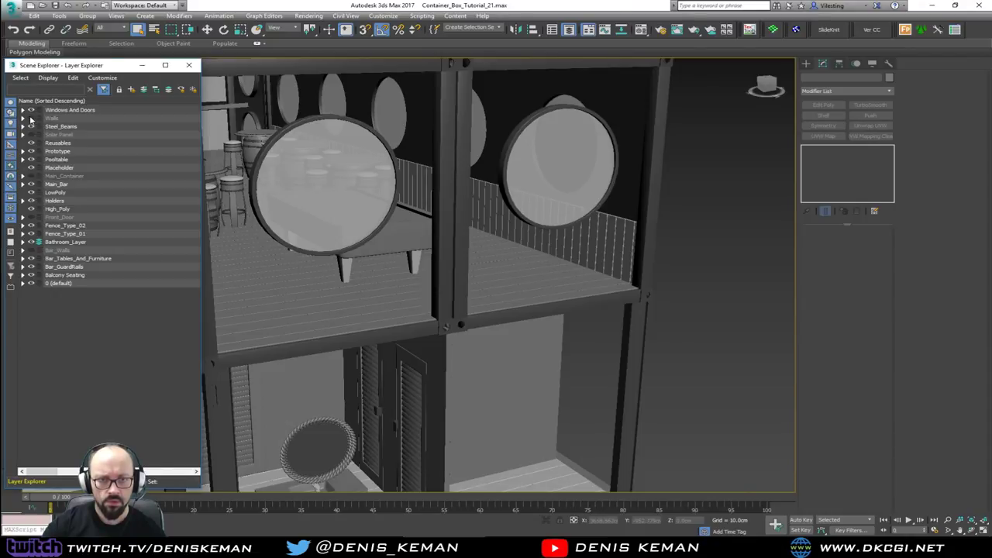
pyautogui.click(22, 118)
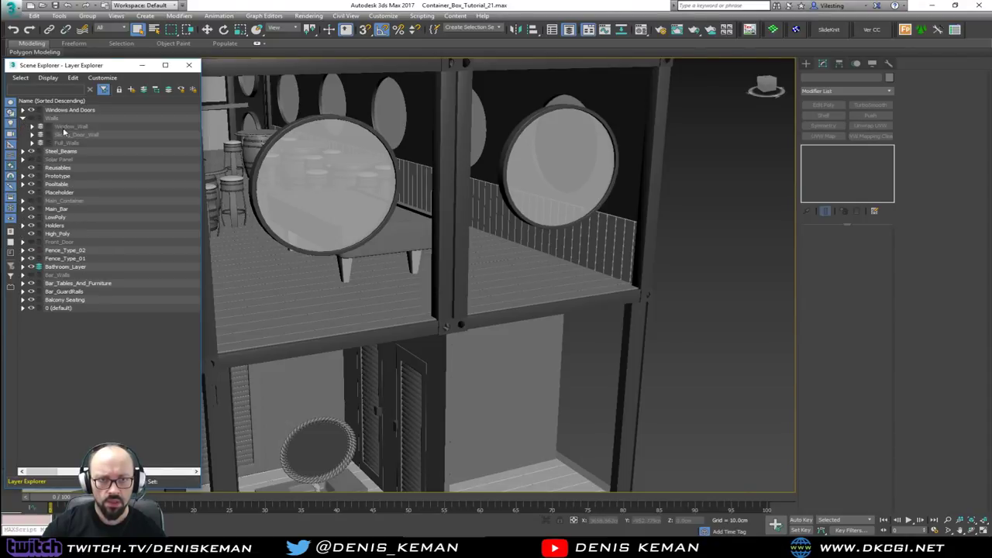
pyautogui.click(31, 119)
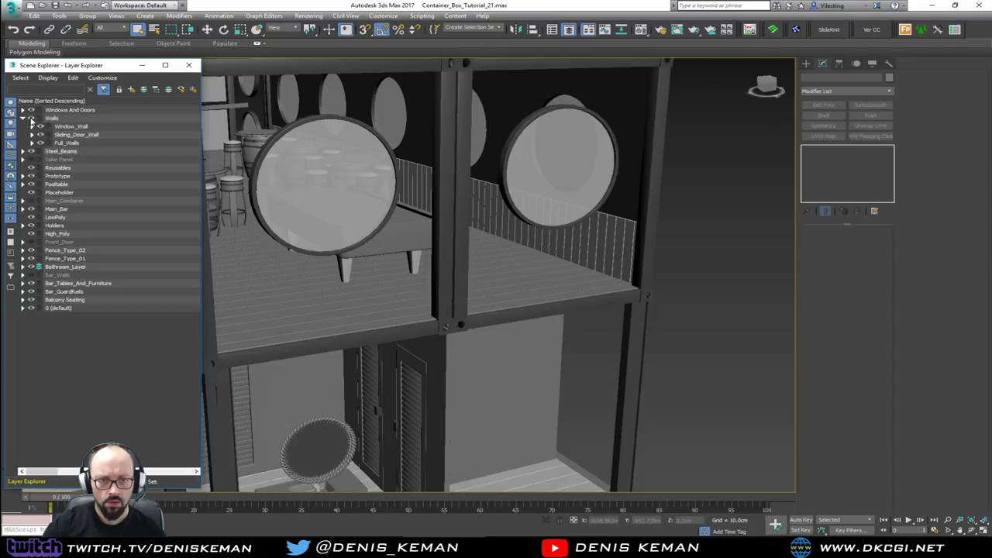
# - Expand the Full_Walls sub-layer and examine the detached long and back wall pieces beside the building
pyautogui.click(82, 143)
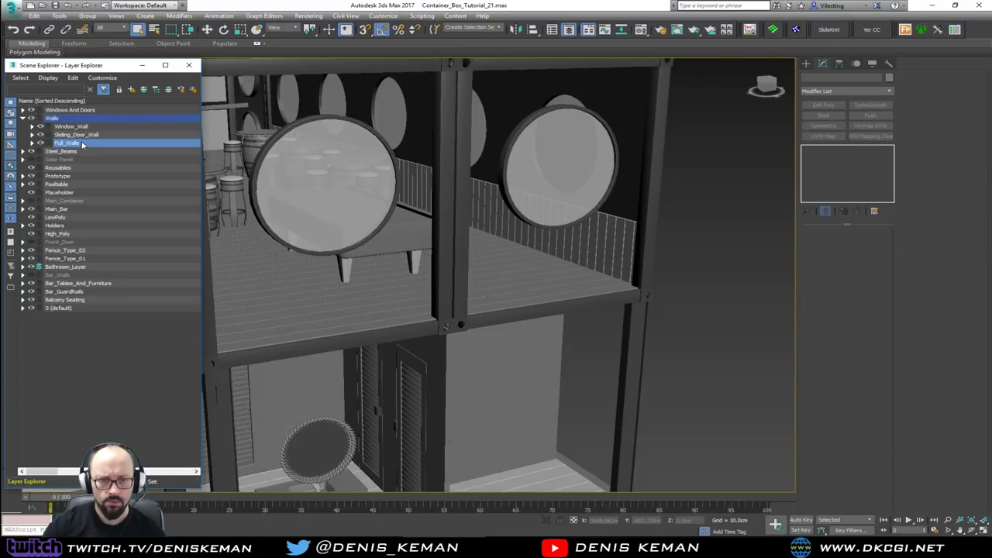
pyautogui.click(32, 142)
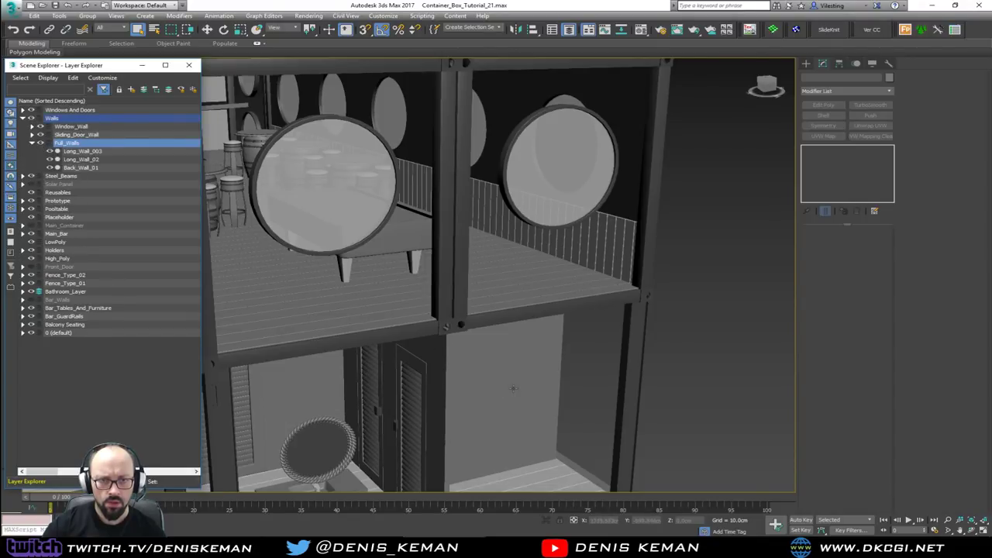
pyautogui.scroll(-4, 479, 327)
pyautogui.scroll(-5, 480, 327)
pyautogui.keyDown('alt'); pyautogui.moveTo(479, 328); pyautogui.dragTo(455, 328, button='middle'); pyautogui.keyUp('alt')
pyautogui.scroll(3, 455, 328)
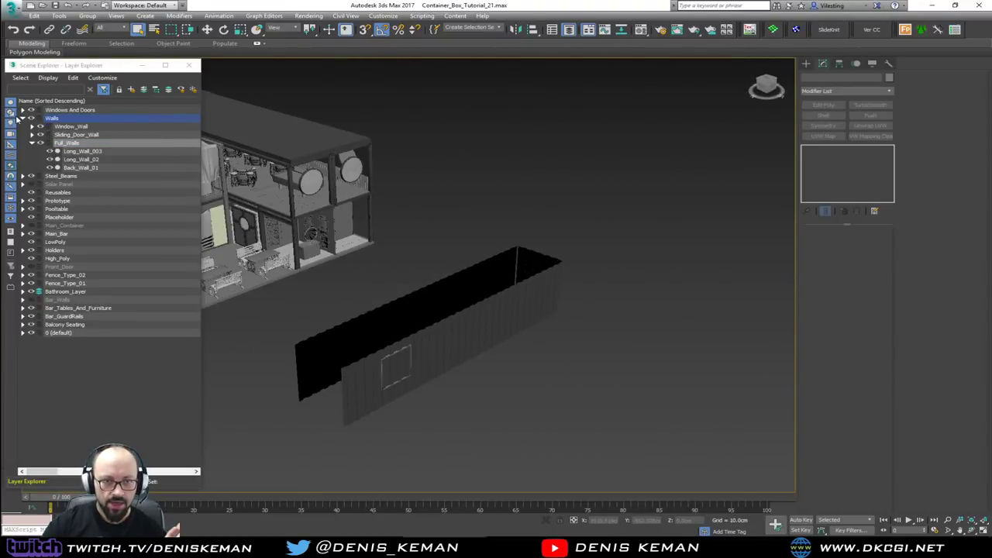
# - Hide the Walls layer and collapse its sub-layers in the layer list
pyautogui.click(31, 118)
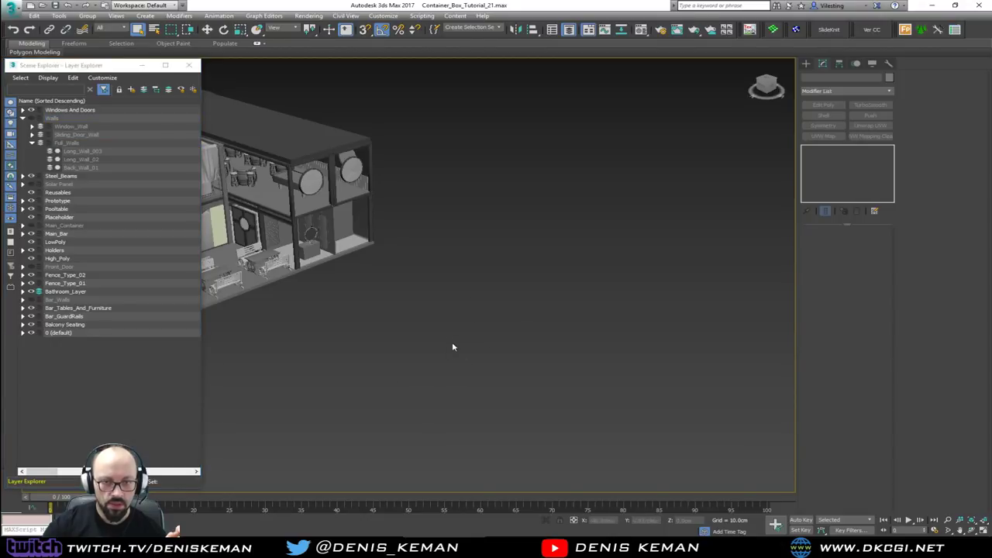
pyautogui.moveTo(452, 346); pyautogui.dragTo(641, 363, button='middle')
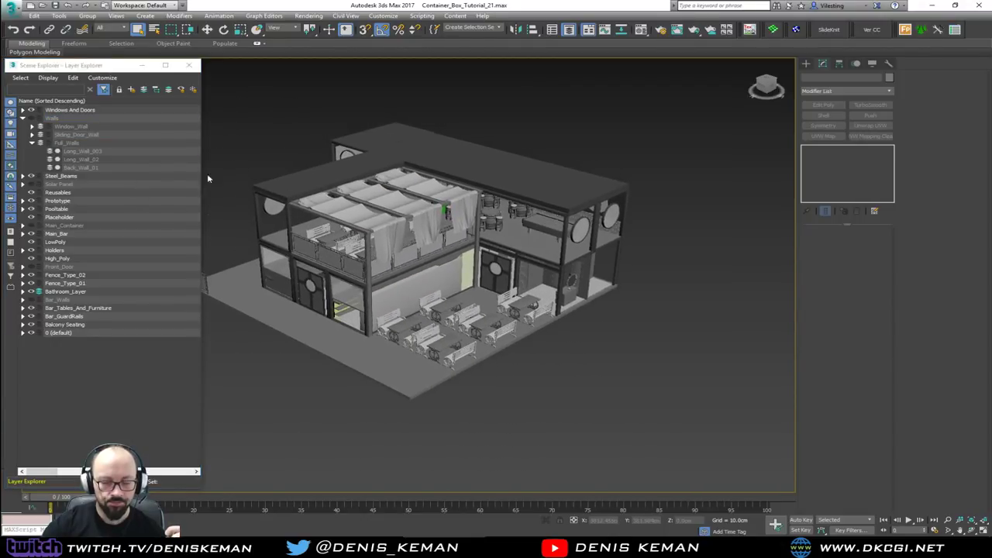
pyautogui.click(23, 118)
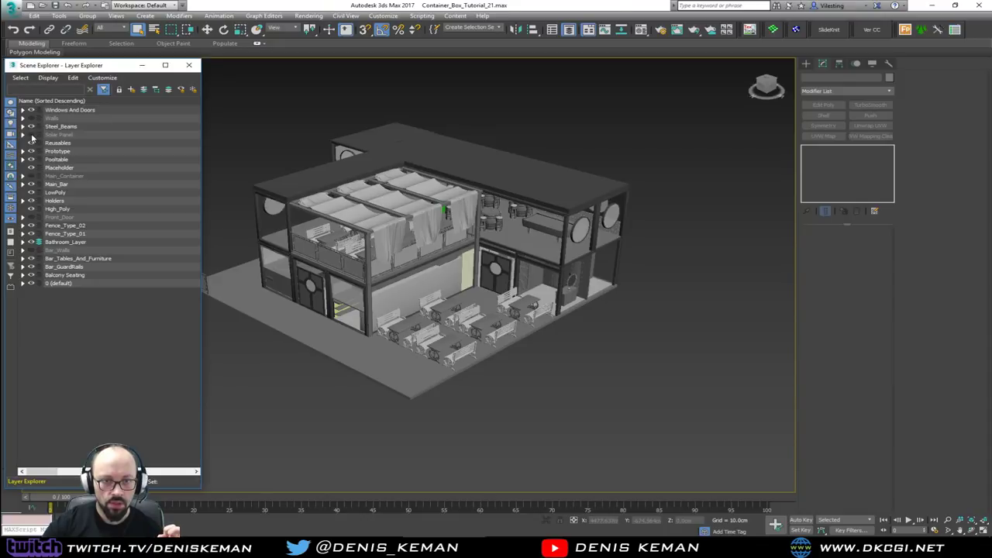
# - Briefly show the Solar Panel, Main_Container and Front_Door layers one at a time to check their contents, hiding each again
pyautogui.click(31, 135)
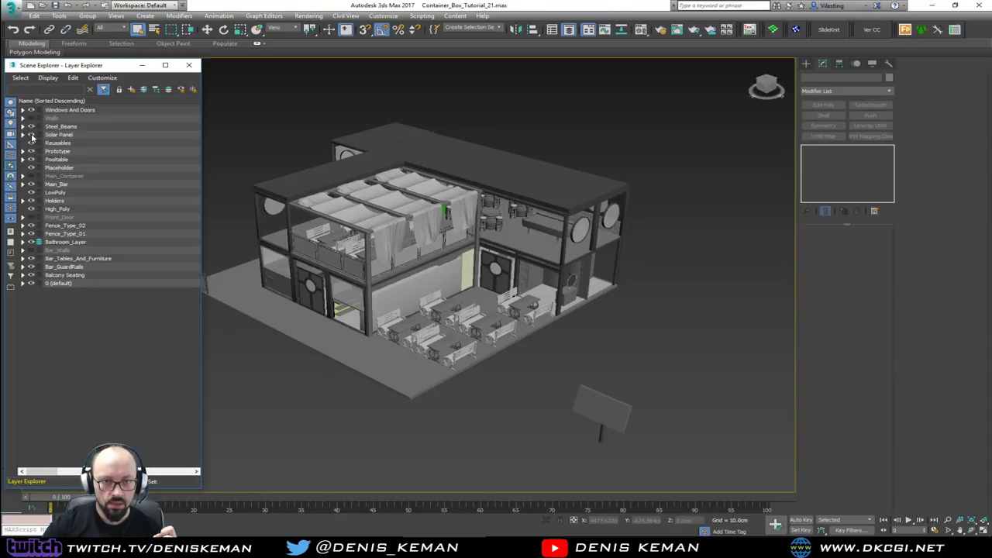
pyautogui.click(31, 135)
pyautogui.click(31, 175)
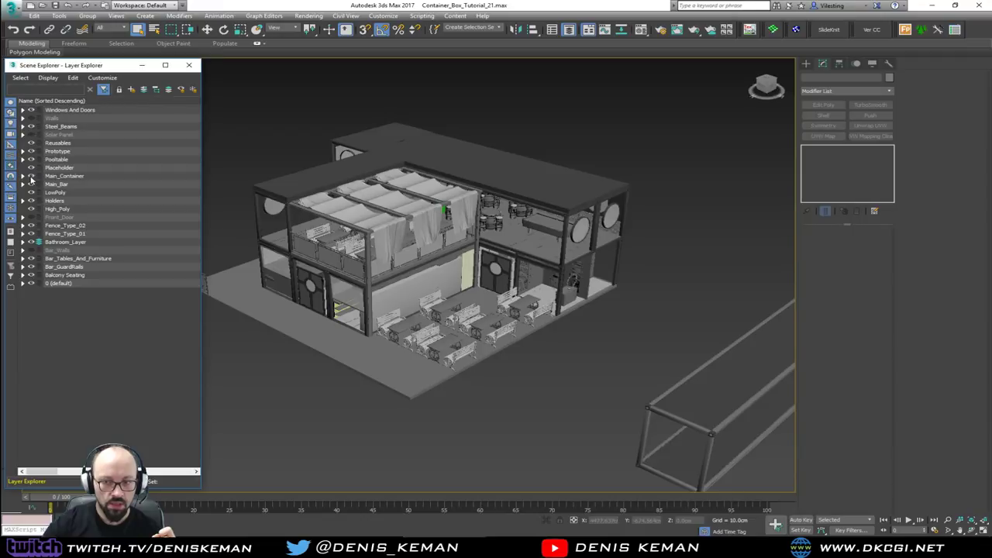
pyautogui.click(31, 176)
pyautogui.click(30, 217)
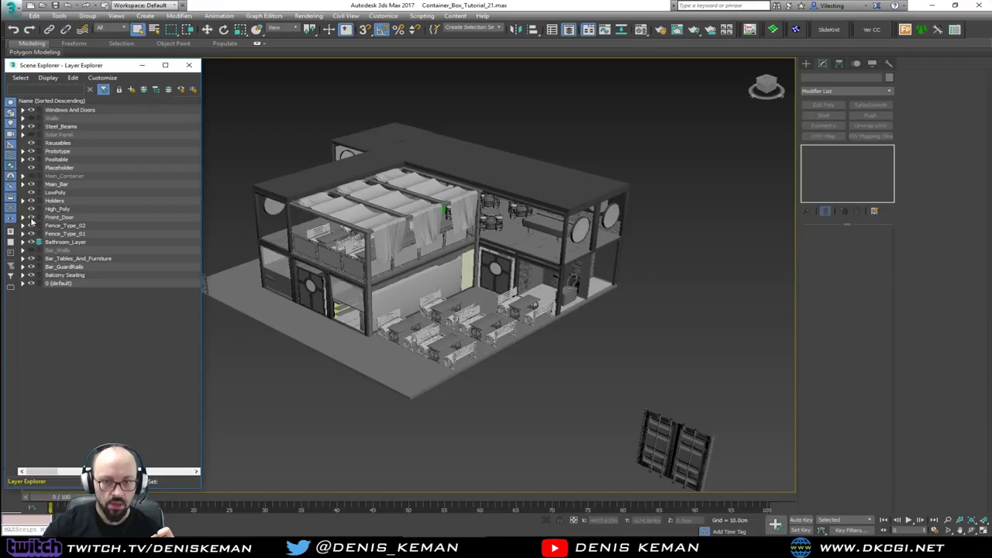
pyautogui.click(31, 217)
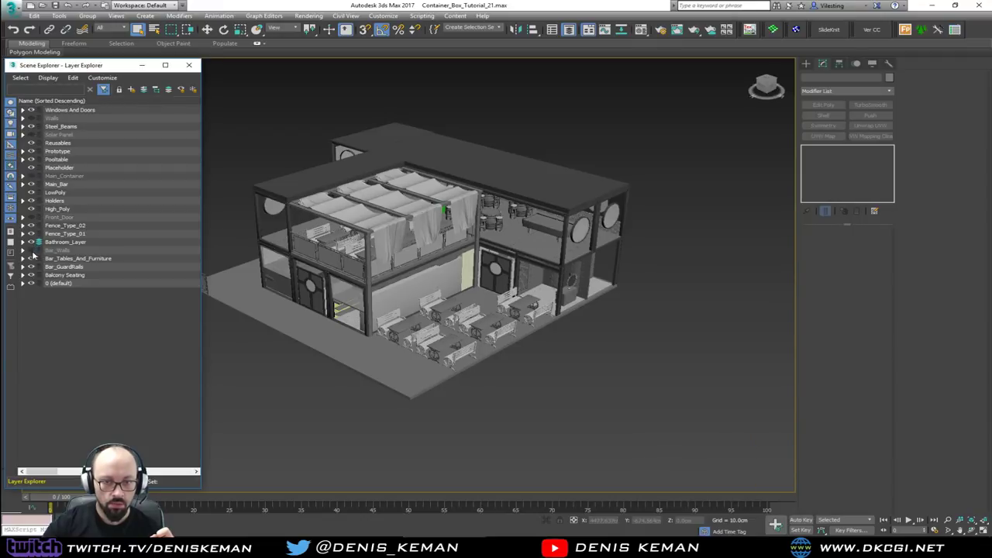
# - Turn on the Bar_Walls layer and inspect the clad container building from the street and patio sides
pyautogui.click(31, 250)
pyautogui.keyDown('alt'); pyautogui.moveTo(317, 273); pyautogui.dragTo(516, 265, button='middle'); pyautogui.keyUp('alt')
pyautogui.scroll(3, 445, 282)
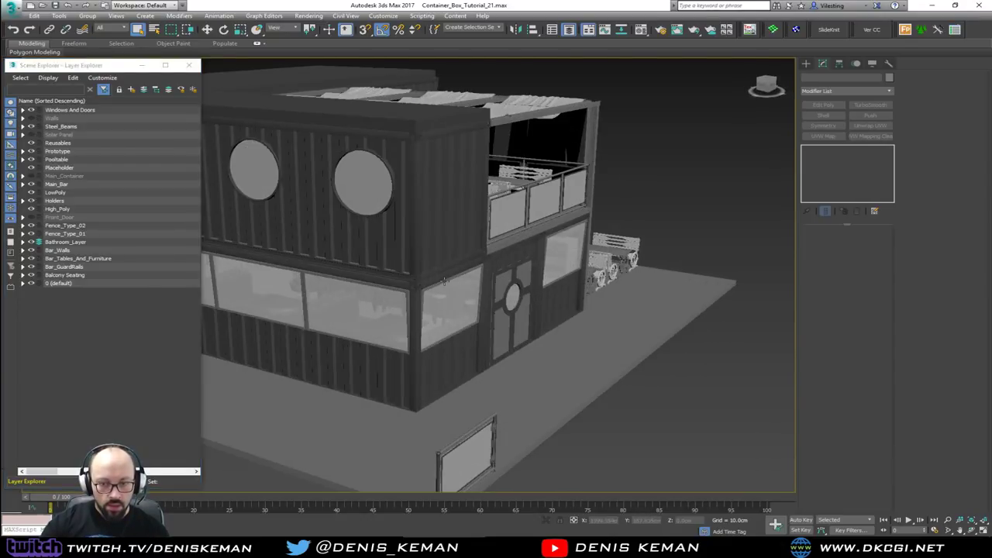
pyautogui.keyDown('alt'); pyautogui.moveTo(444, 283); pyautogui.dragTo(343, 306, button='middle'); pyautogui.keyUp('alt')
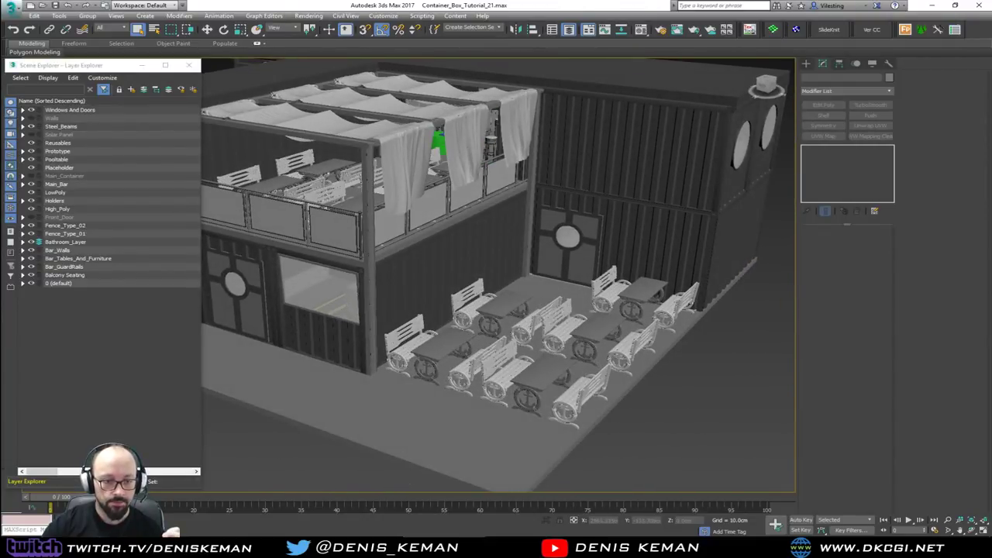
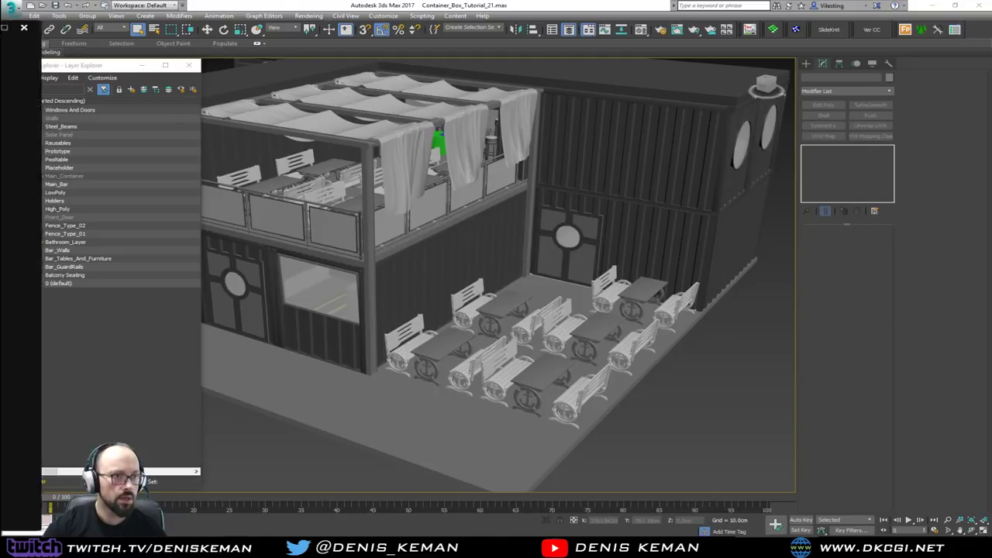
# - Bring up the Epic Games launcher, view the Unreal Engine library with its projects, and move the launcher away
pyautogui.moveTo(0, 27); pyautogui.dragTo(571, 34)
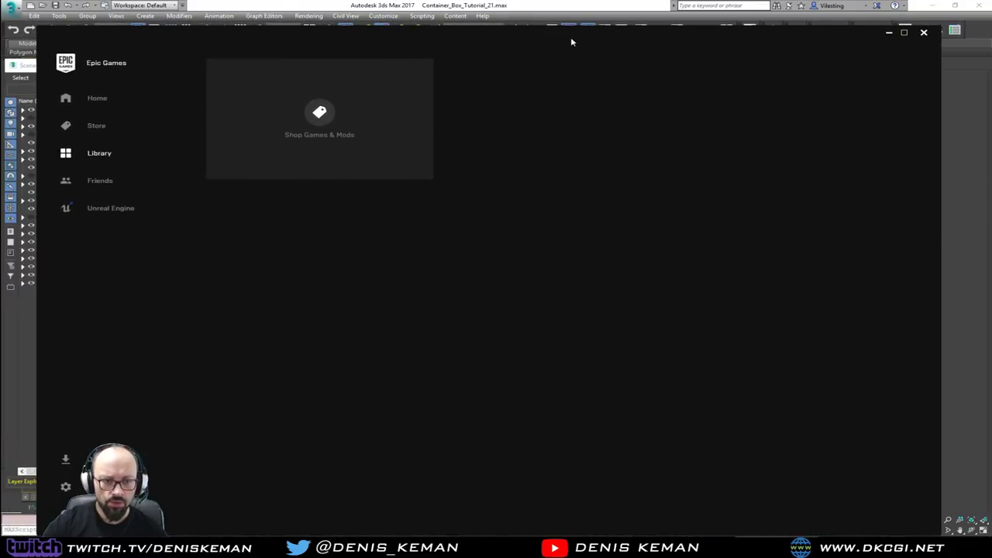
pyautogui.click(351, 120)
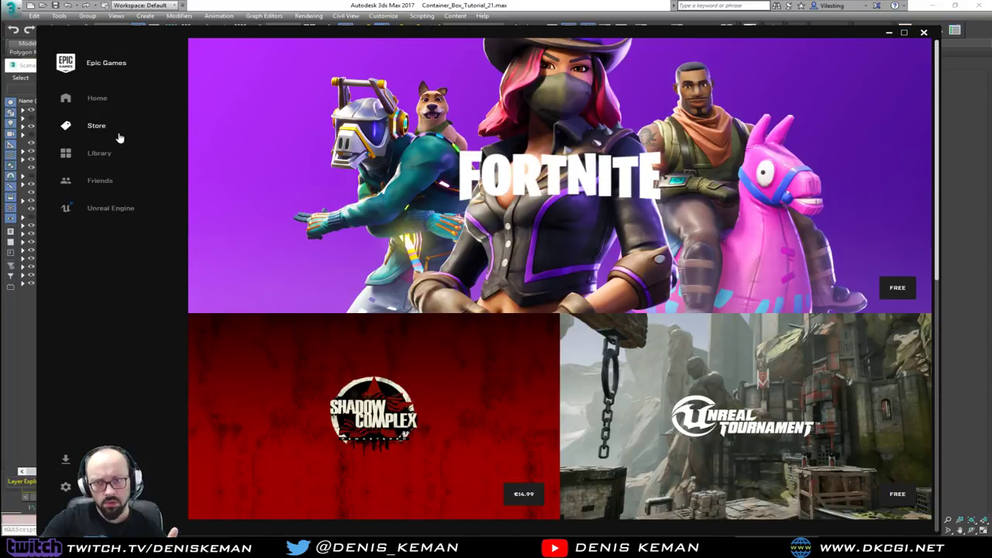
pyautogui.click(106, 206)
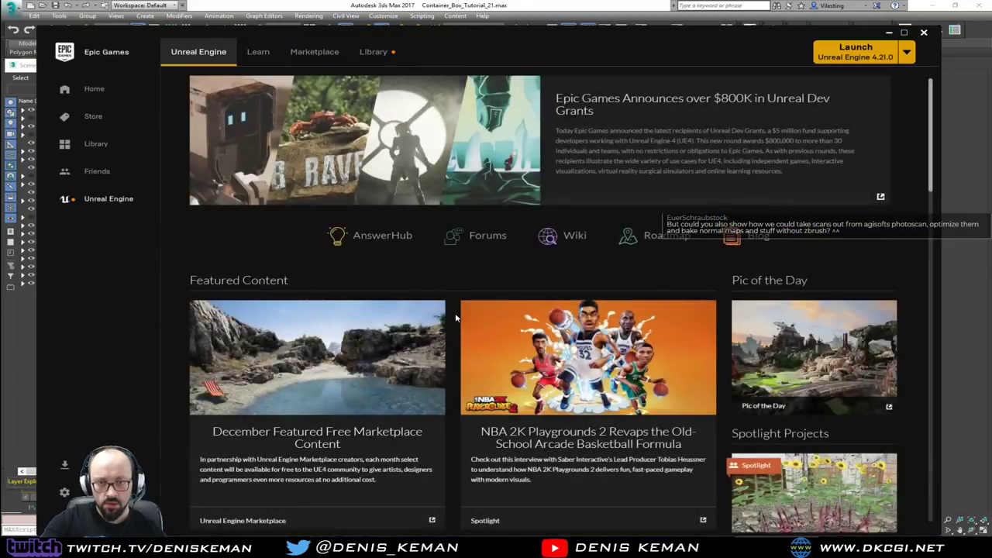
pyautogui.scroll(-2, 456, 317)
pyautogui.scroll(2, 457, 318)
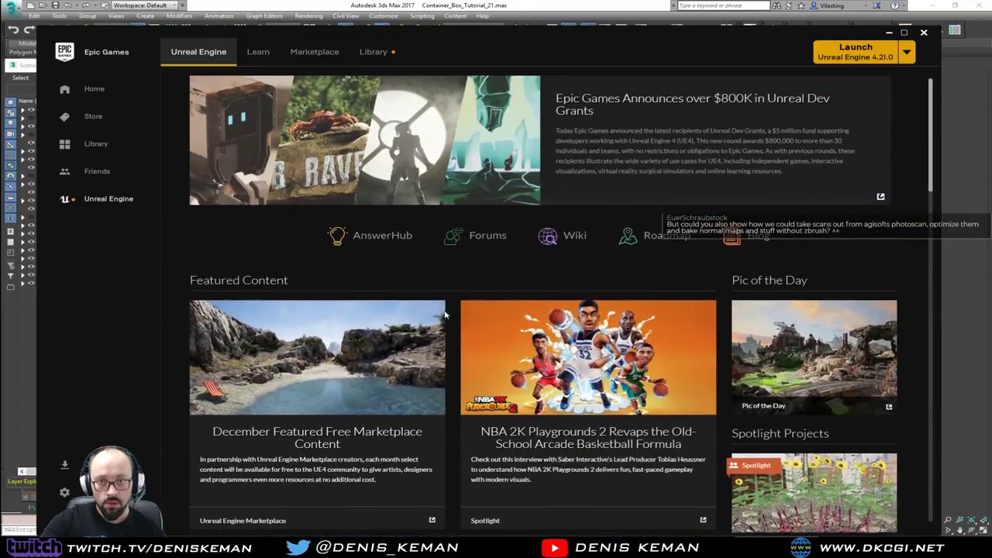
pyautogui.click(373, 53)
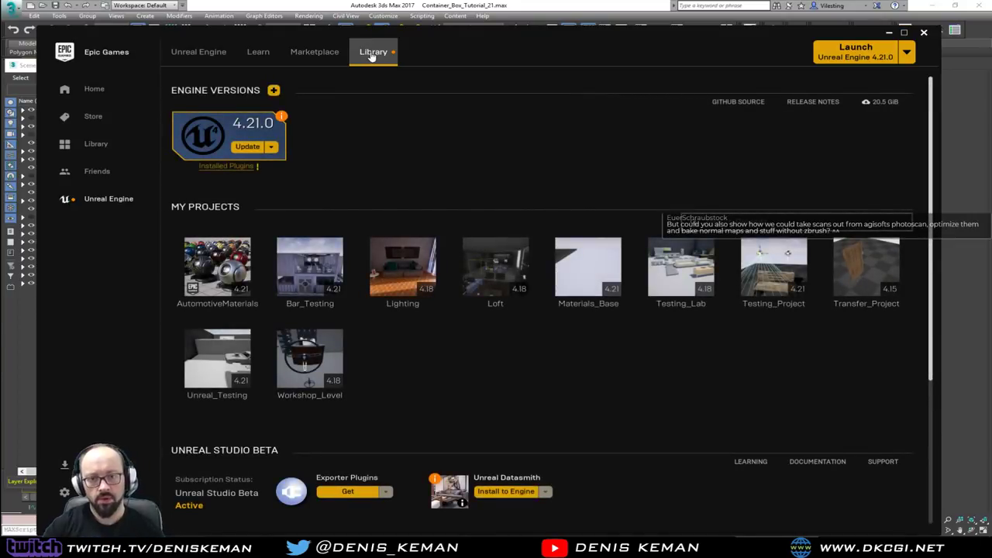
pyautogui.moveTo(463, 37); pyautogui.dragTo(0, 47)
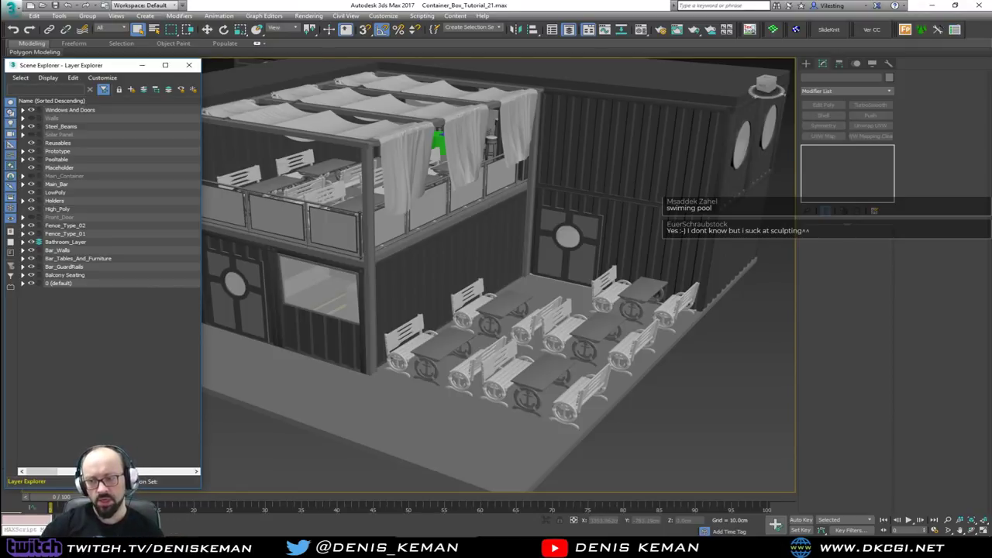
# - Switch to the Unreal Editor with the Bar_Testing project and open Testing_Map from the Maps folder
pyautogui.click(842, 546)
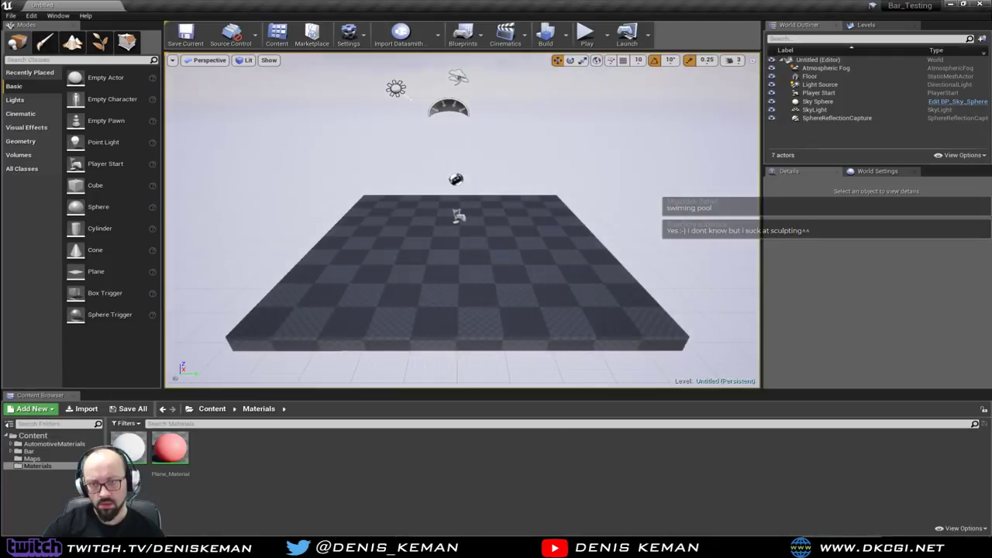
pyautogui.click(32, 435)
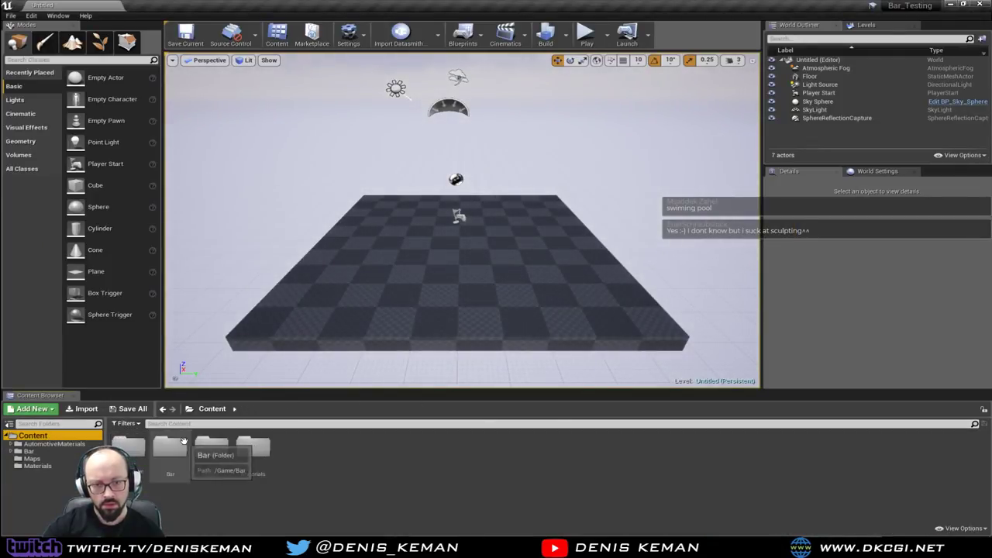
pyautogui.click(203, 441)
pyautogui.doubleClick(203, 445)
pyautogui.doubleClick(126, 448)
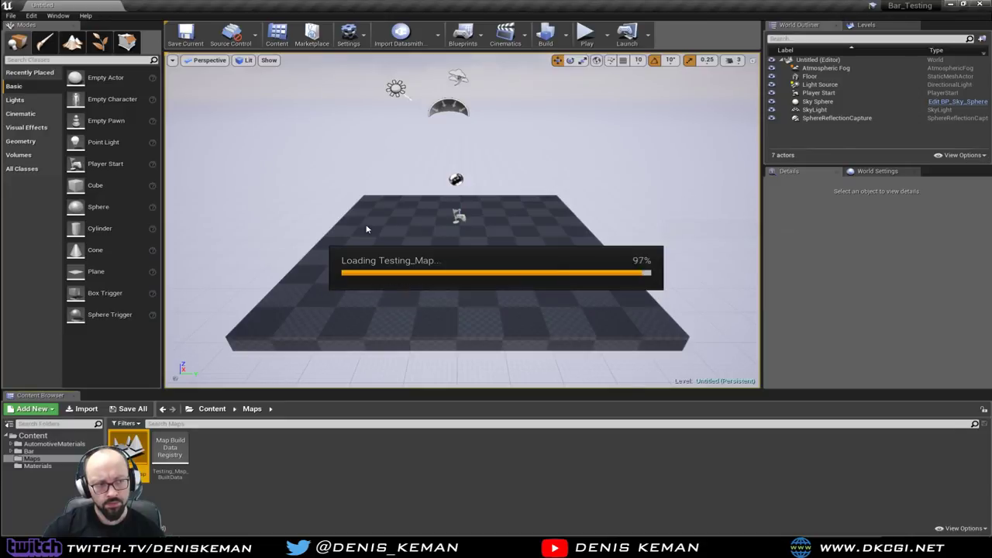
# - Examine the imported bar's exterior, its patio seating and the view through the front window
pyautogui.moveTo(438, 237); pyautogui.dragTo(287, 252, button='right')
pyautogui.moveTo(476, 232); pyautogui.dragTo(476, 232, button='right')
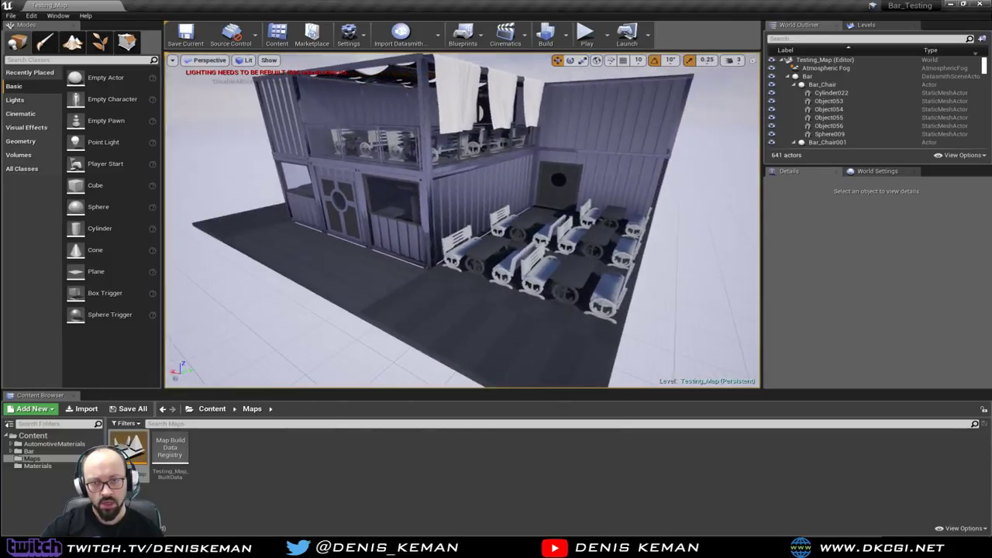
pyautogui.moveTo(461, 220); pyautogui.dragTo(411, 220, button='right')
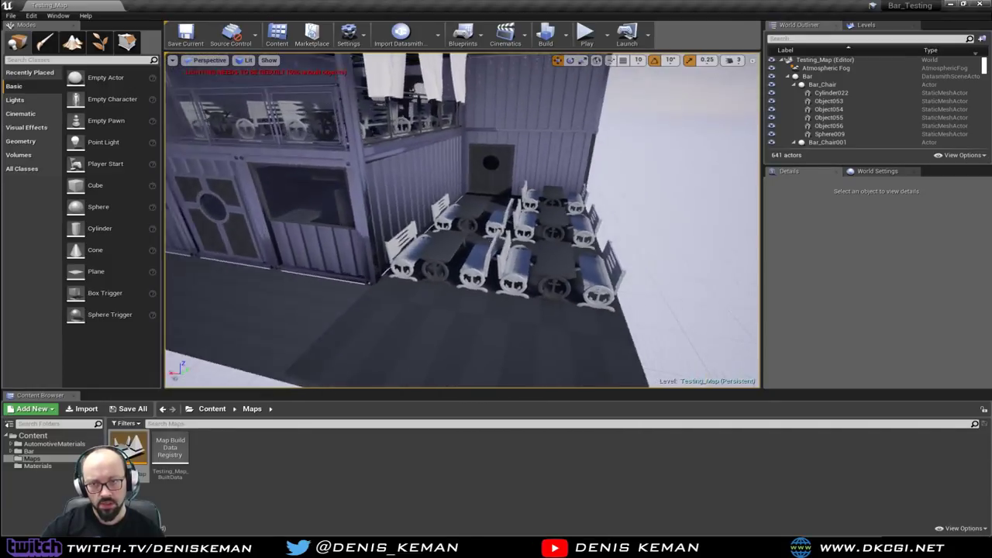
pyautogui.moveTo(434, 220); pyautogui.dragTo(387, 220, button='right')
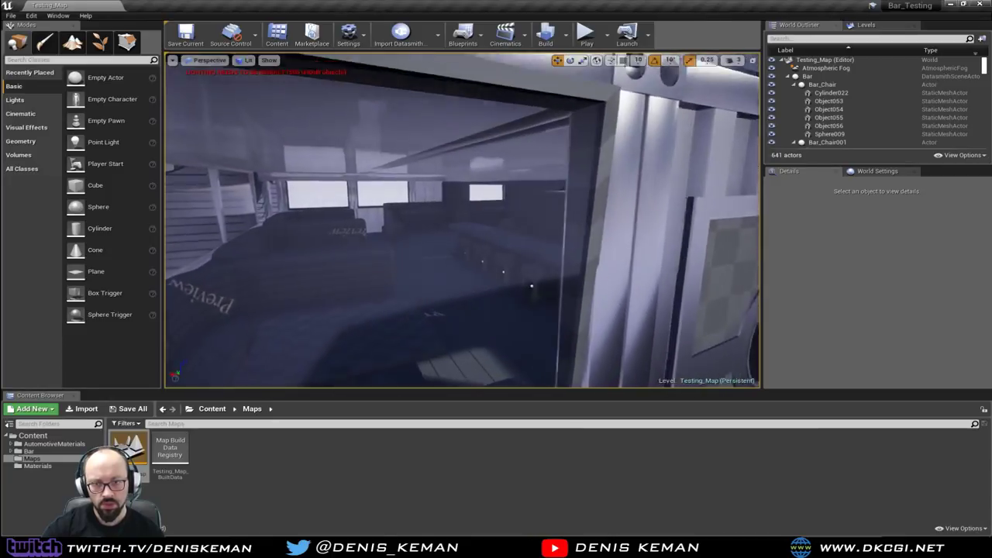
pyautogui.moveTo(462, 220); pyautogui.dragTo(477, 220, button='right')
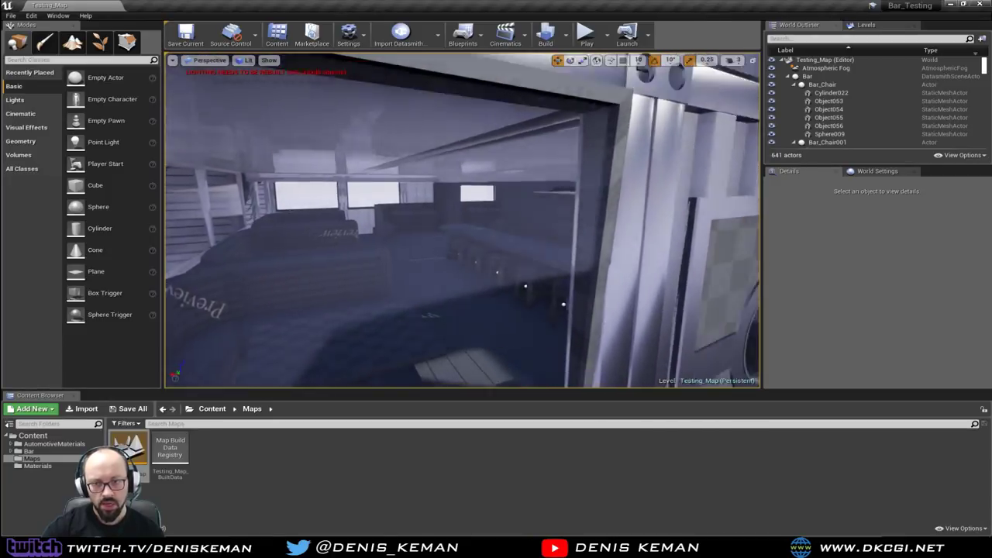
# - Walk through the bar interior, checking the counter, shelves, seating, entrance door and corrugated walls, and return to 3ds Max
pyautogui.moveTo(396, 220); pyautogui.dragTo(419, 220, button='right')
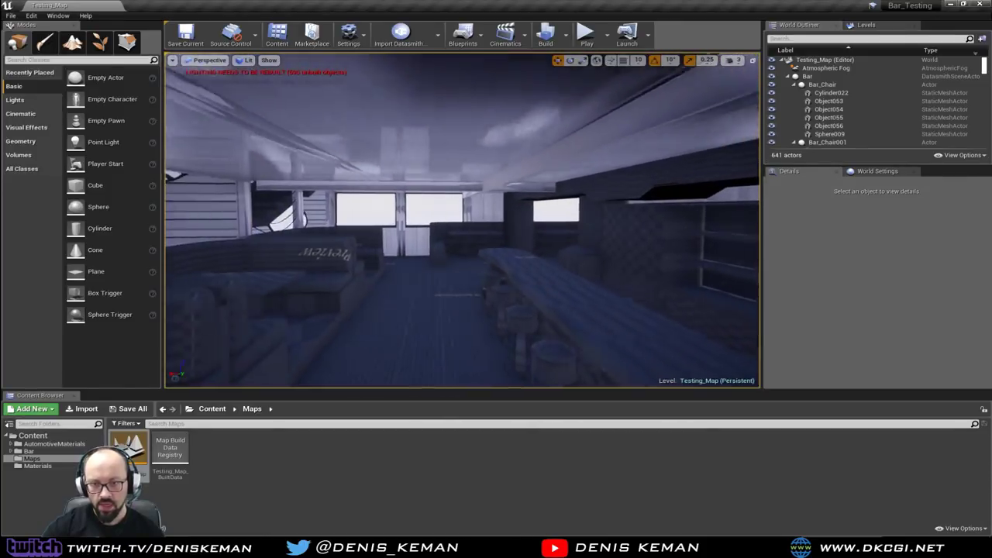
pyautogui.moveTo(419, 220); pyautogui.dragTo(558, 220, button='right')
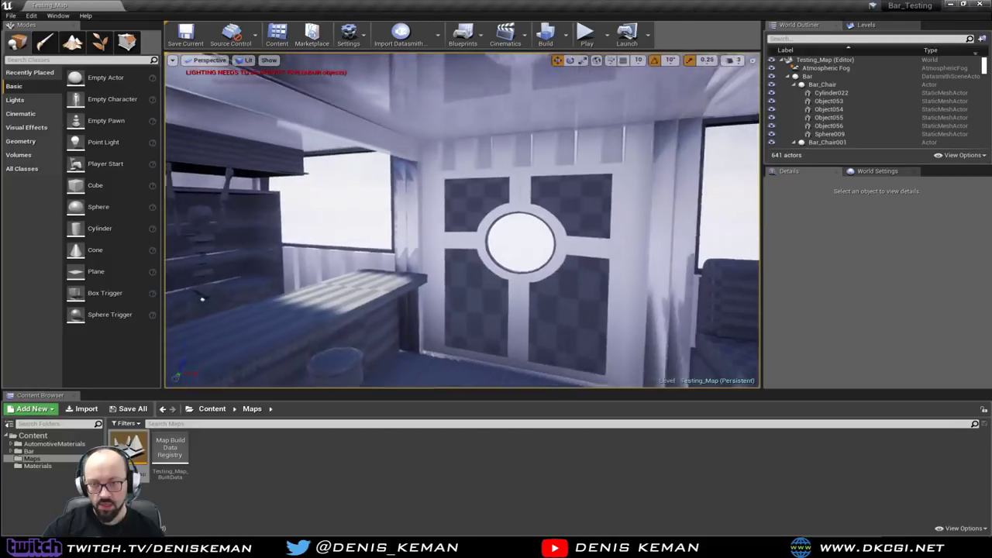
pyautogui.moveTo(462, 220); pyautogui.dragTo(387, 310, button='right')
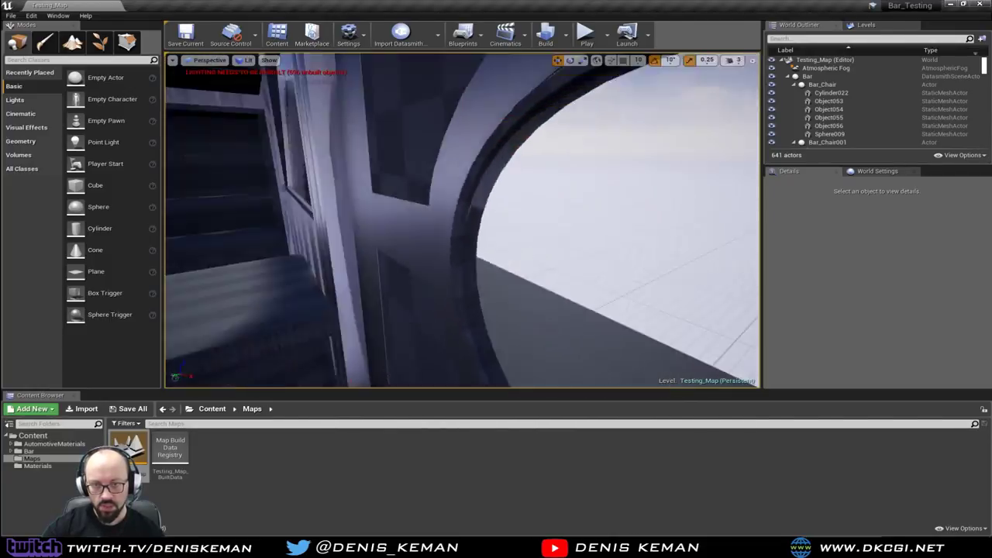
pyautogui.moveTo(452, 266); pyautogui.dragTo(256, 266, button='right')
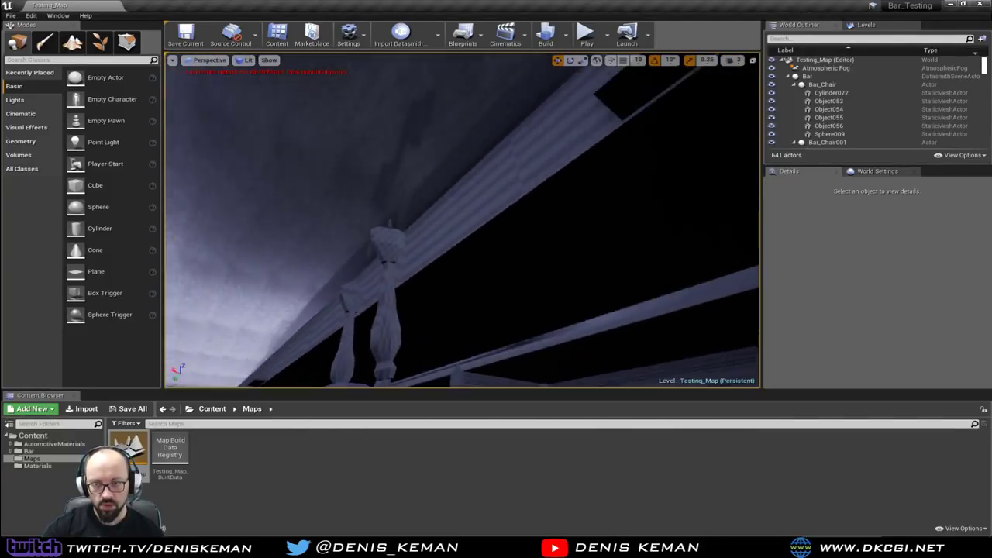
pyautogui.moveTo(462, 220); pyautogui.dragTo(419, 290, button='right')
pyautogui.moveTo(462, 220); pyautogui.dragTo(604, 310, button='right')
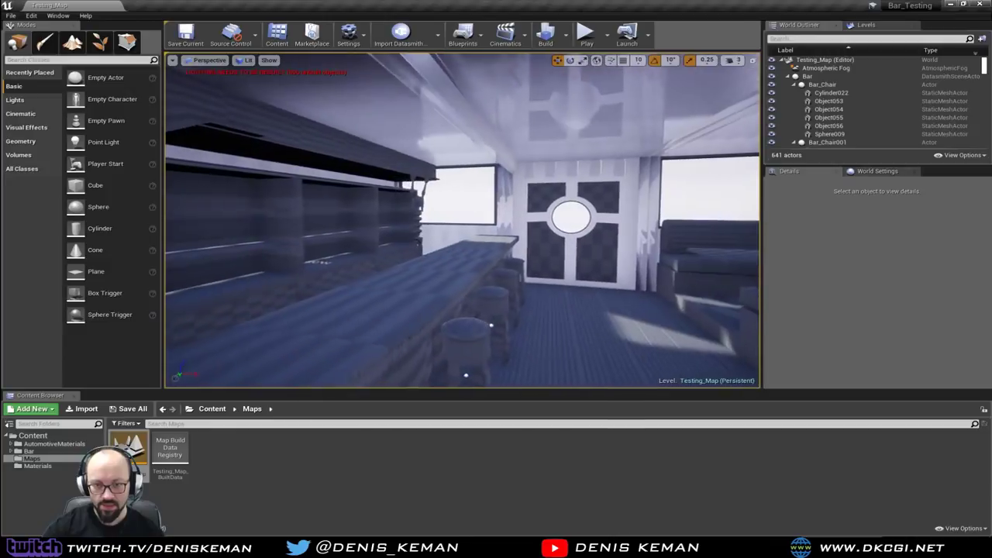
pyautogui.press('w')
pyautogui.moveTo(462, 220); pyautogui.dragTo(417, 165, button='right')
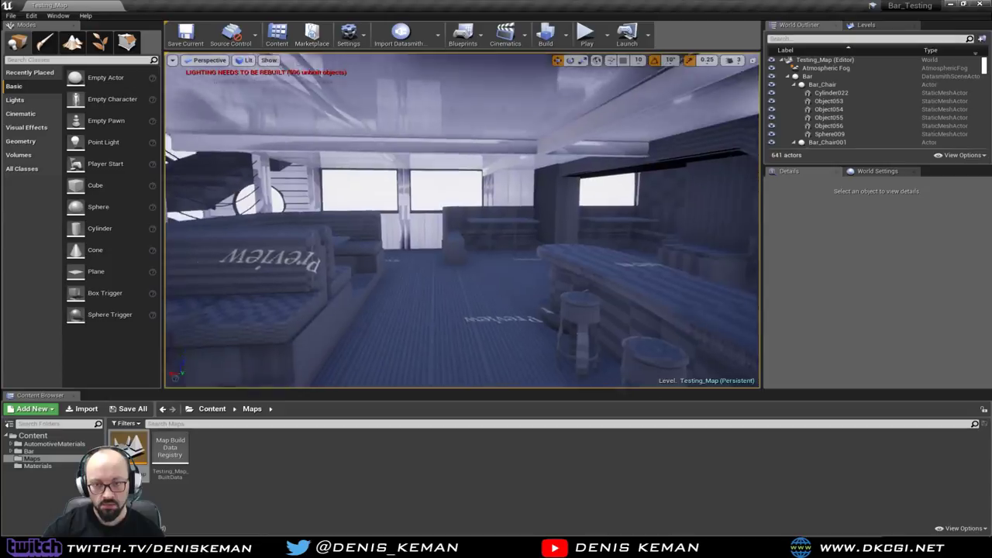
pyautogui.moveTo(461, 220); pyautogui.dragTo(534, 175, button='right')
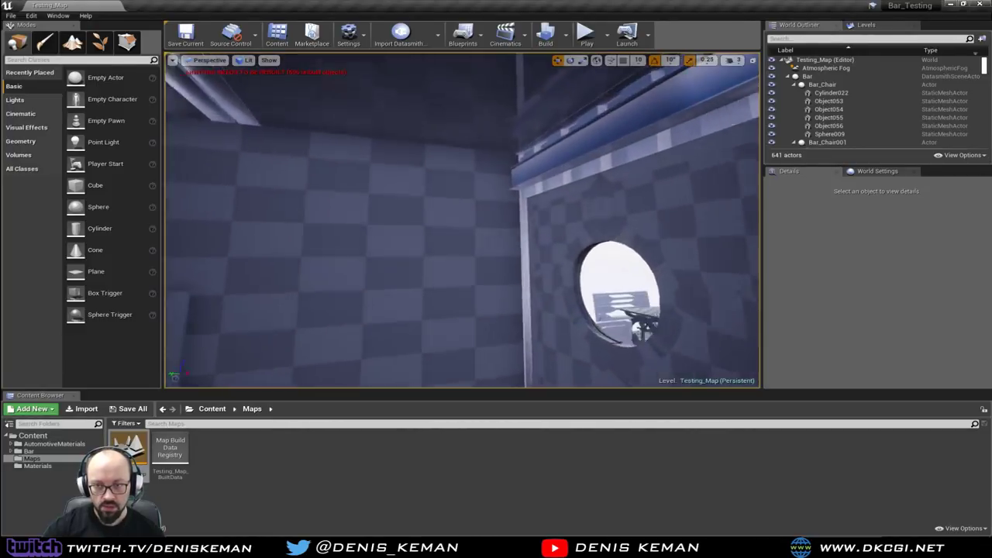
pyautogui.moveTo(462, 220); pyautogui.dragTo(512, 241, button='right')
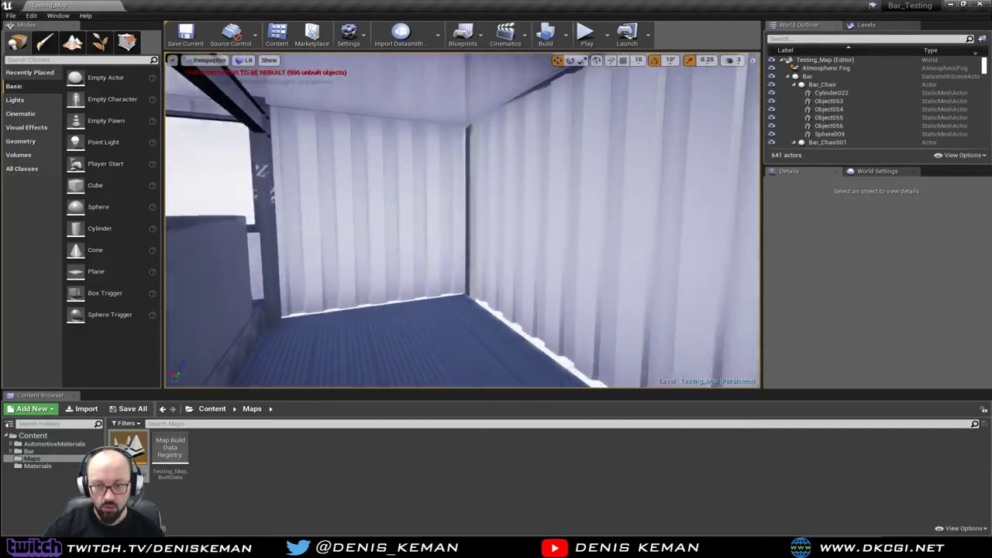
pyautogui.click(446, 545)
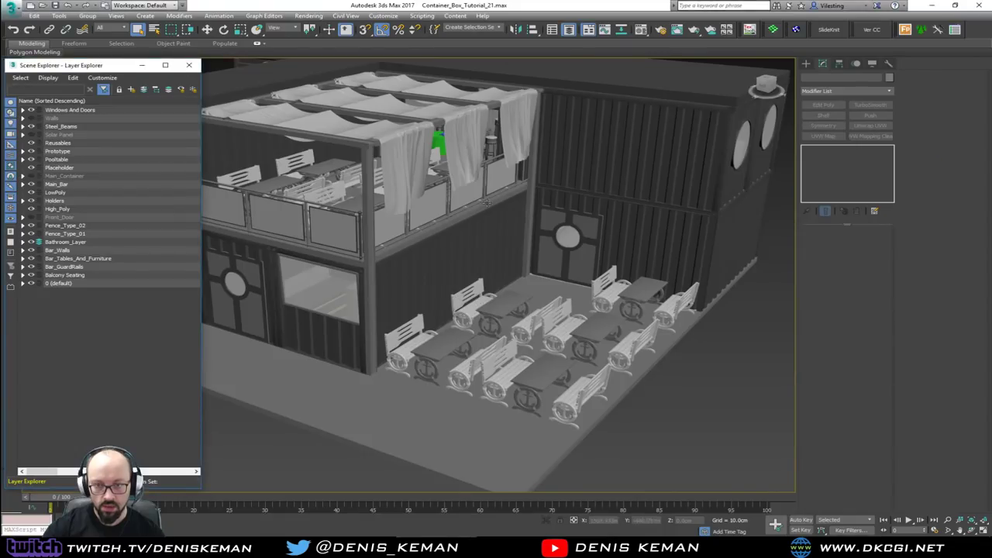
# - Identify the layer of the corrugated walls around the bathroom in wireframe, hide the Bar_Walls layer, and clear the selection
pyautogui.scroll(2, 534, 213)
pyautogui.moveTo(534, 213); pyautogui.dragTo(265, 240, button='middle')
pyautogui.scroll(4, 267, 240)
pyautogui.press('F3')
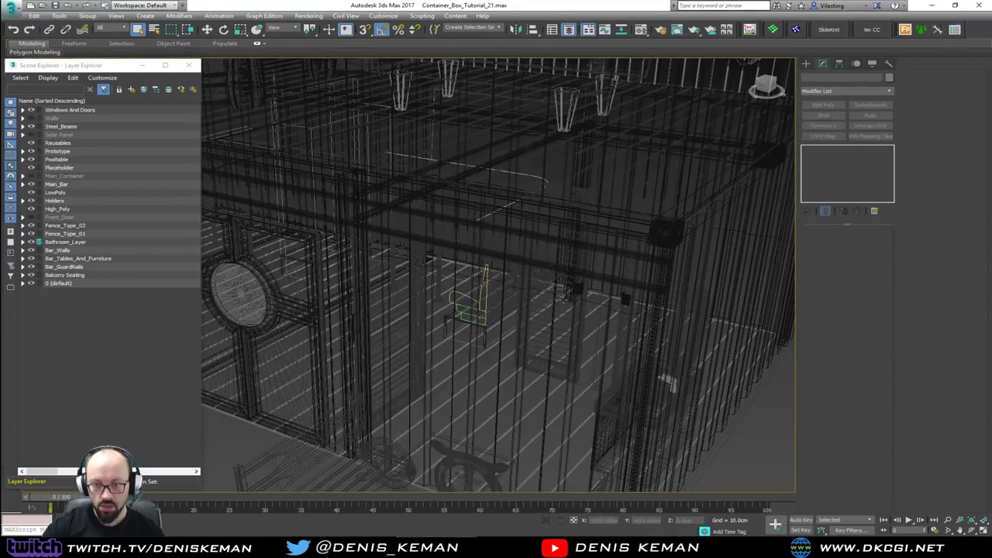
pyautogui.moveTo(550, 311)
pyautogui.mouseDown(button='middle')
pyautogui.moveTo(481, 319)
pyautogui.moveTo(405, 266)
pyautogui.mouseUp(button='middle')
pyautogui.click(467, 271)
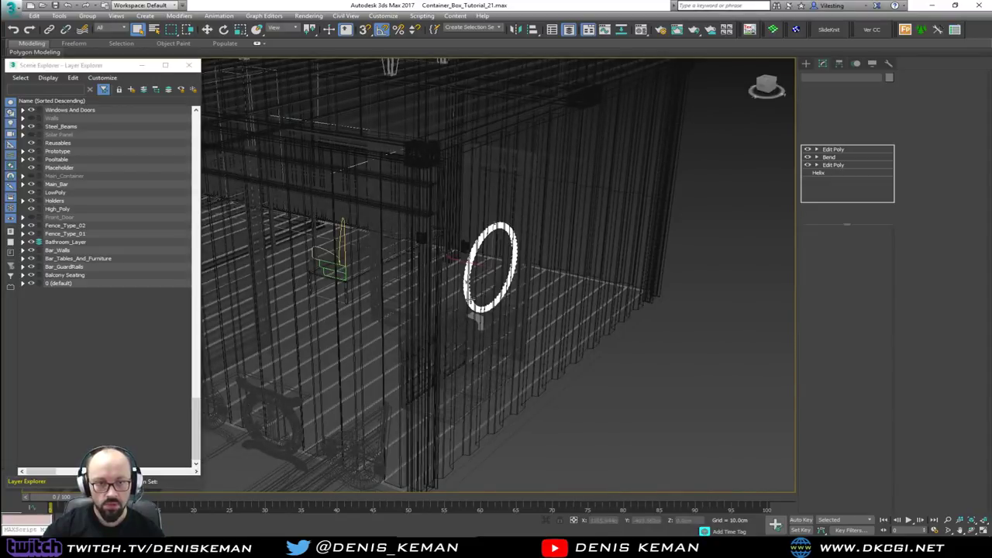
pyautogui.scroll(15, 77, 192)
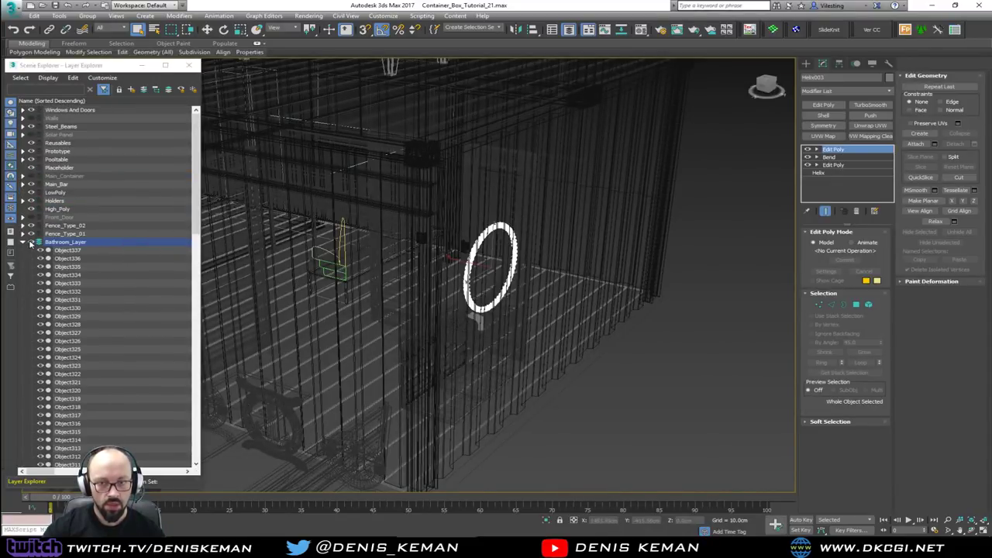
pyautogui.click(476, 319)
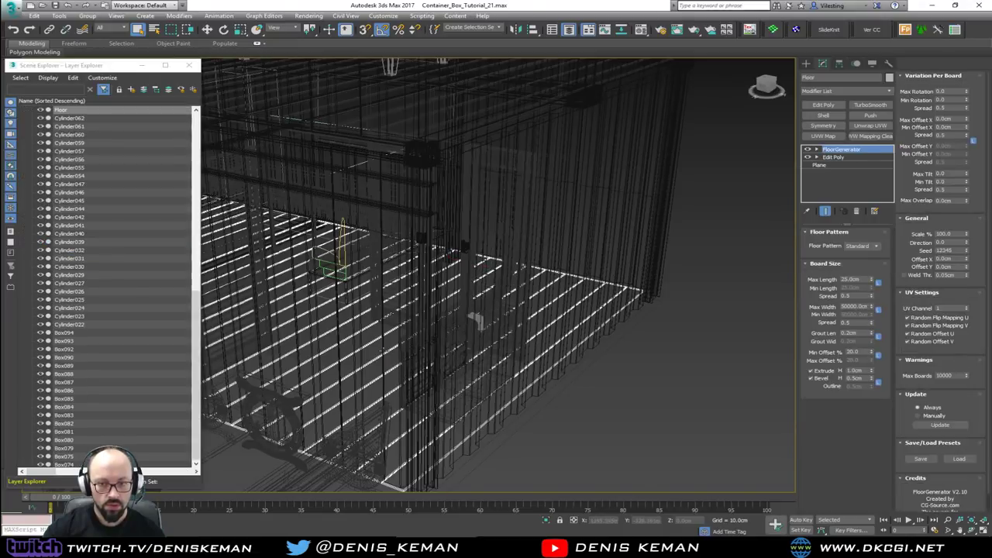
pyautogui.click(382, 351)
pyautogui.scroll(7, 48, 137)
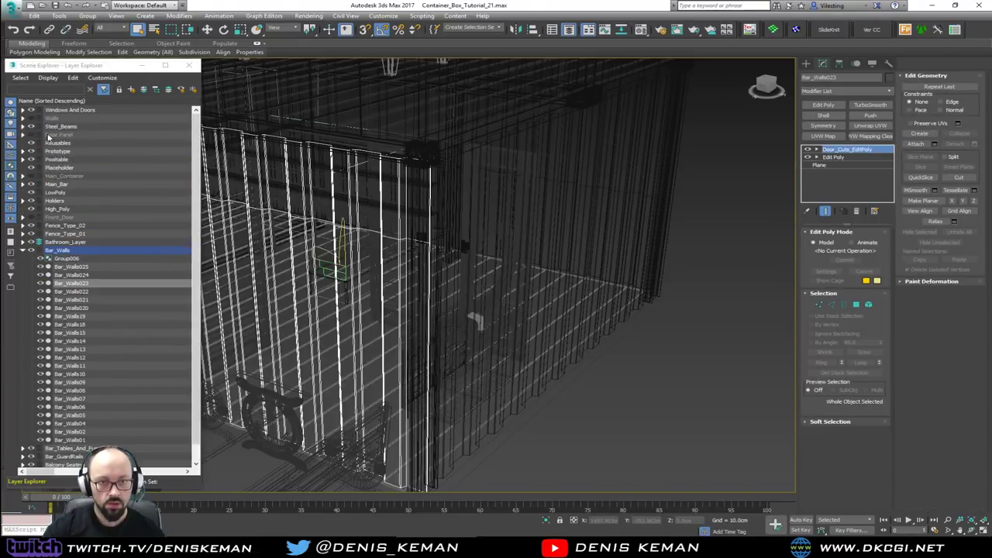
pyautogui.click(31, 249)
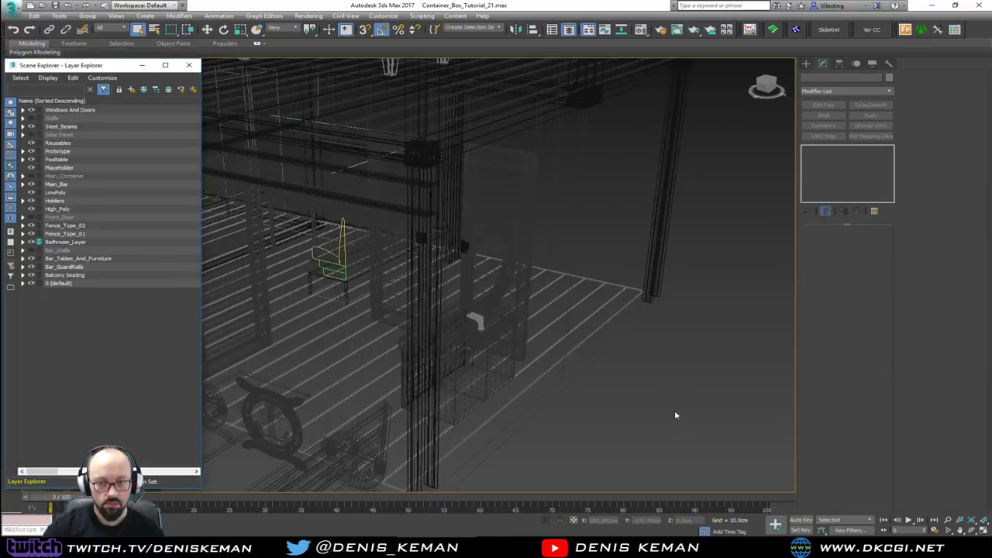
pyautogui.click(674, 415)
# - Examine the bathroom's louvred doors, checking the slats, the smoothed door frames and the area beside the vanity
pyautogui.moveTo(504, 333)
pyautogui.keyDown('alt'); pyautogui.mouseDown(button='middle')
pyautogui.moveTo(521, 355)
pyautogui.moveTo(461, 304)
pyautogui.moveTo(339, 243)
pyautogui.moveTo(422, 288)
pyautogui.moveTo(367, 277)
pyautogui.moveTo(489, 285)
pyautogui.mouseUp(button='middle'); pyautogui.keyUp('alt')
pyautogui.scroll(5, 493, 277)
pyautogui.scroll(-5, 545, 316)
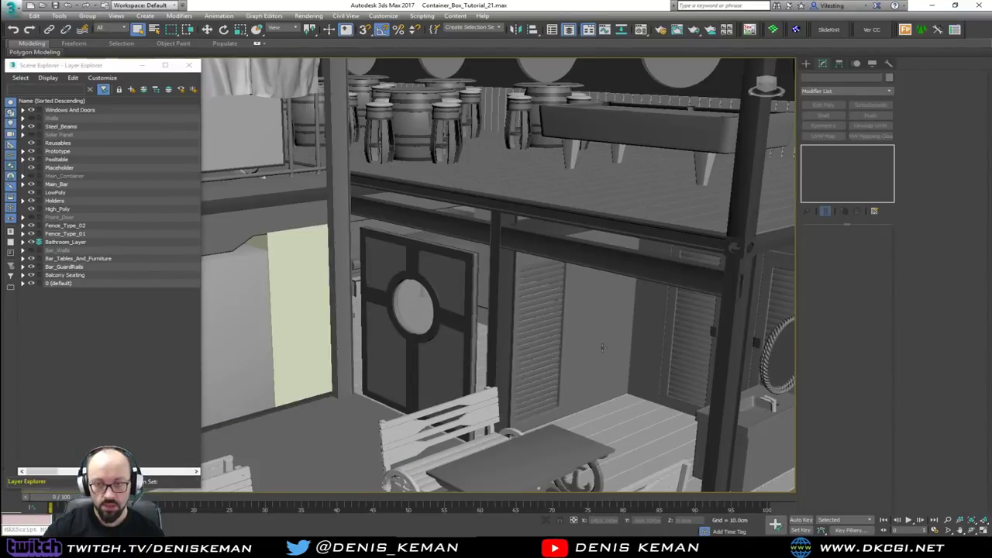
pyautogui.keyDown('alt'); pyautogui.moveTo(602, 346); pyautogui.dragTo(508, 257, button='middle'); pyautogui.keyUp('alt')
pyautogui.click(438, 265)
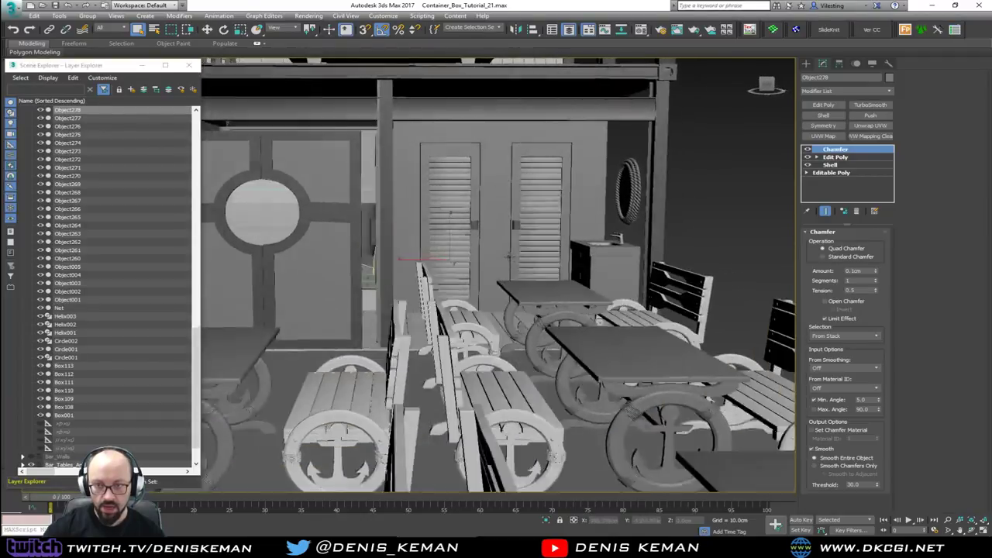
pyautogui.scroll(8, 509, 256)
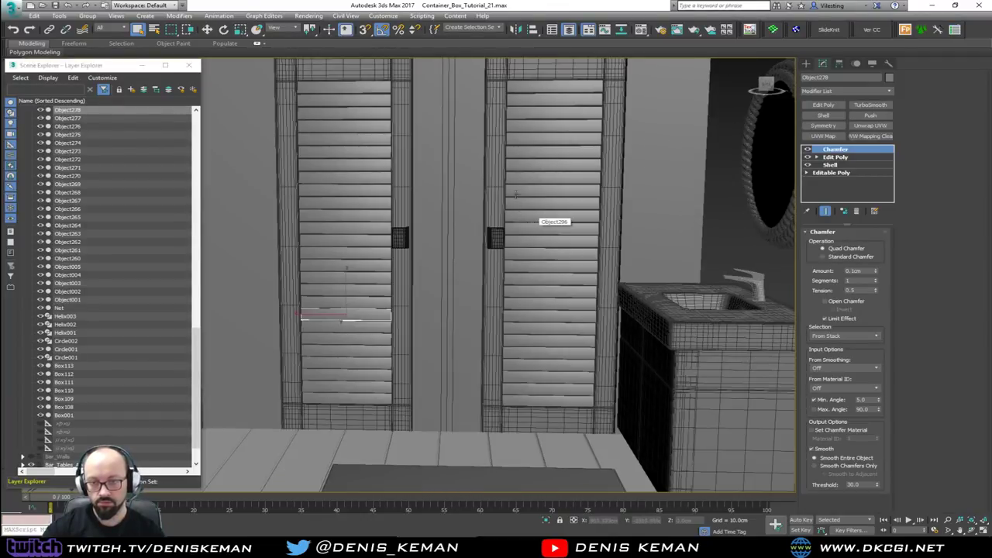
pyautogui.moveTo(513, 196); pyautogui.dragTo(479, 298, button='middle')
pyautogui.click(374, 200)
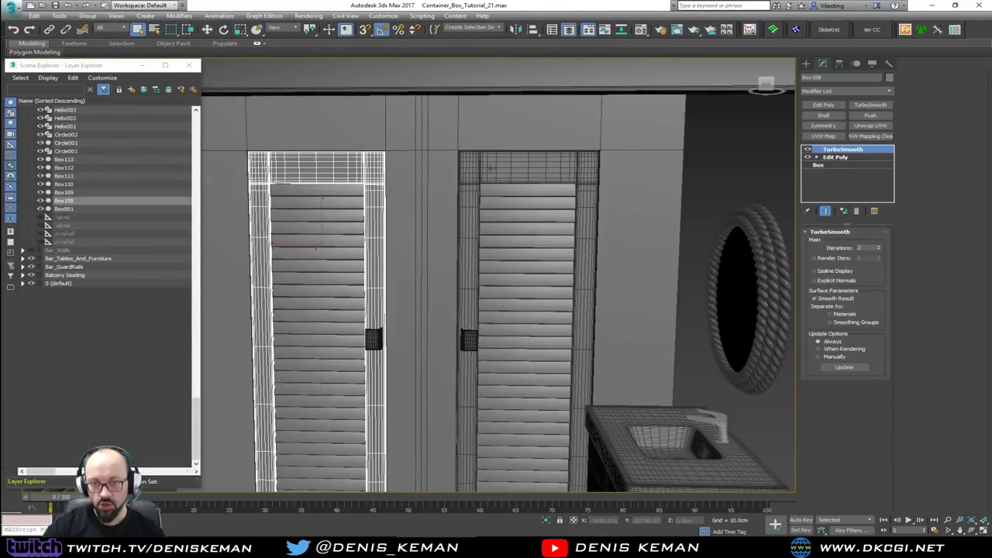
pyautogui.click(490, 169)
pyautogui.moveTo(605, 289); pyautogui.dragTo(587, 235, button='middle')
pyautogui.moveTo(577, 309); pyautogui.dragTo(512, 365, button='middle')
pyautogui.keyDown('alt'); pyautogui.moveTo(527, 304); pyautogui.dragTo(547, 312, button='middle'); pyautogui.keyUp('alt')
pyautogui.moveTo(604, 372); pyautogui.dragTo(503, 238, button='middle')
# - Examine the bathroom's sink cabinet and the round rope mirror up close, with and without edged faces
pyautogui.click(515, 319)
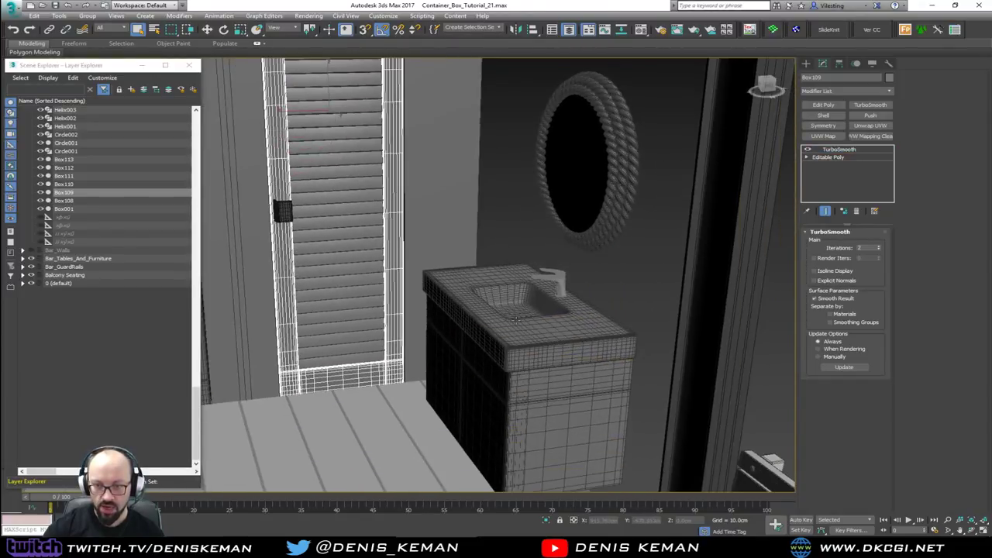
pyautogui.press('z')
pyautogui.keyDown('alt'); pyautogui.moveTo(516, 320); pyautogui.dragTo(632, 345, button='middle'); pyautogui.keyUp('alt')
pyautogui.press('F4')
pyautogui.moveTo(459, 161); pyautogui.dragTo(459, 360, button='middle')
pyautogui.click(617, 252)
pyautogui.keyDown('alt'); pyautogui.moveTo(617, 251); pyautogui.dragTo(552, 285, button='middle'); pyautogui.keyUp('alt')
pyautogui.moveTo(516, 243); pyautogui.dragTo(521, 345, button='middle')
pyautogui.press('F4')
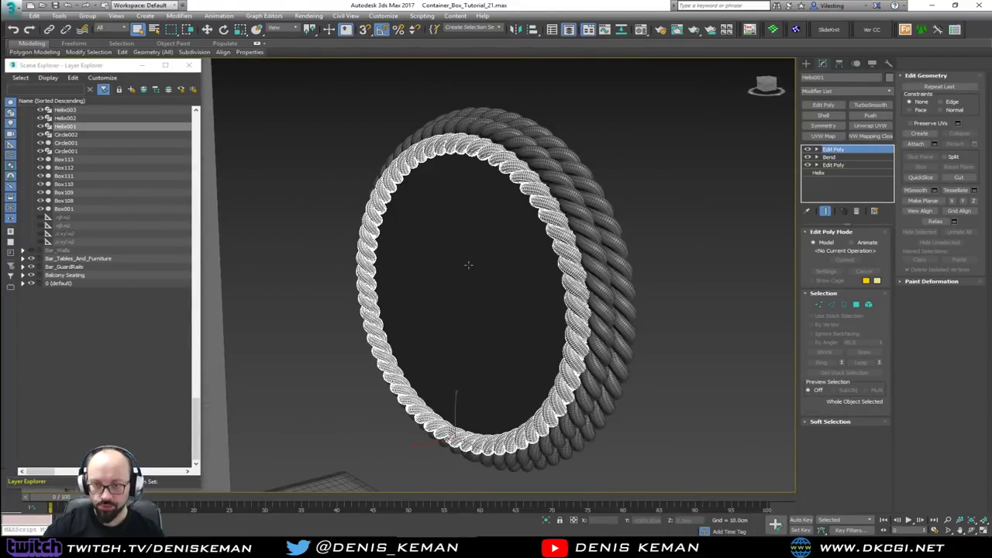
pyautogui.click(468, 265)
# - Examine the bathroom and the empty room behind its doors from the building's open side
pyautogui.scroll(-6, 468, 265)
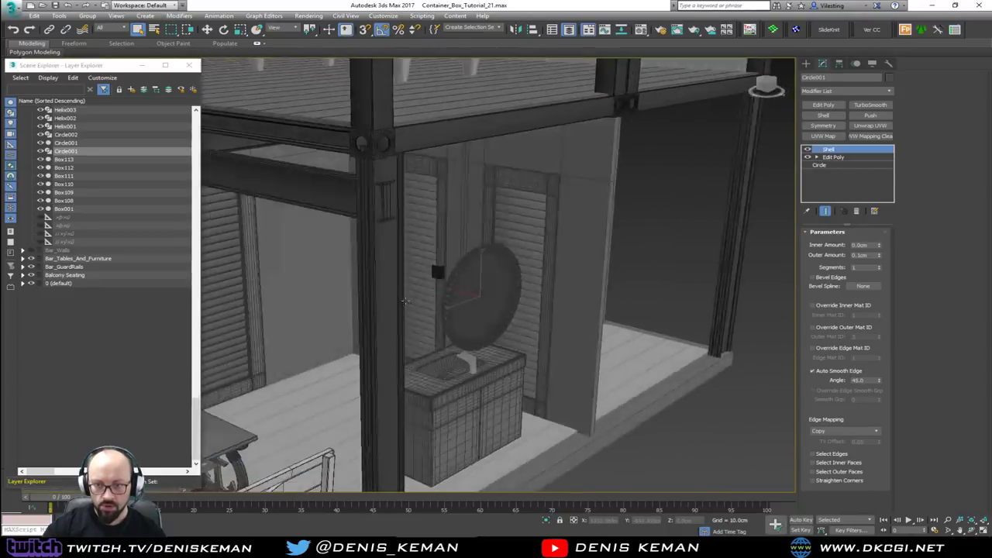
pyautogui.keyDown('alt'); pyautogui.moveTo(404, 301); pyautogui.dragTo(457, 236, button='middle'); pyautogui.keyUp('alt')
pyautogui.scroll(-2, 341, 314)
pyautogui.click(523, 410)
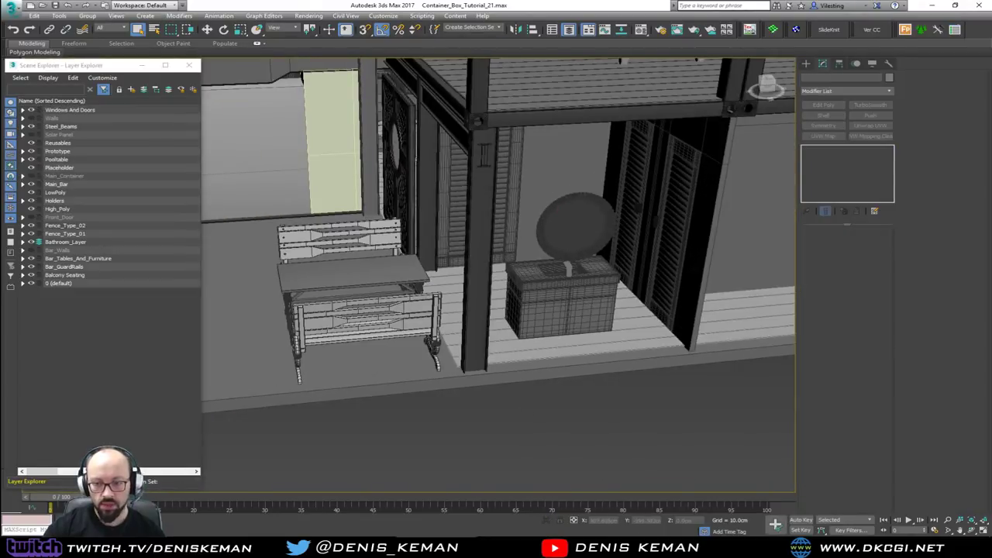
pyautogui.scroll(-3, 551, 165)
pyautogui.moveTo(551, 166); pyautogui.dragTo(354, 244, button='middle')
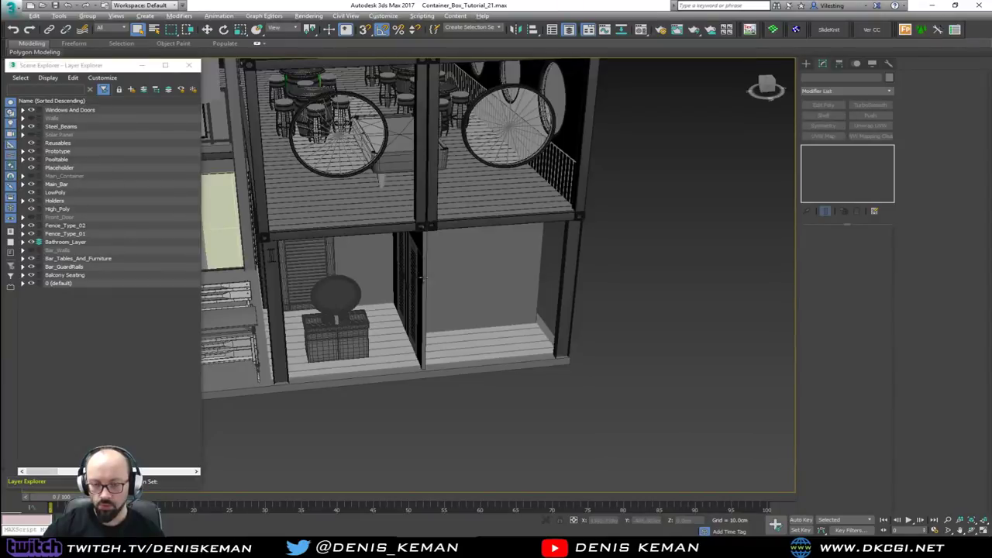
pyautogui.keyDown('alt'); pyautogui.moveTo(423, 278); pyautogui.dragTo(469, 285, button='middle'); pyautogui.keyUp('alt')
pyautogui.moveTo(403, 299); pyautogui.dragTo(552, 273, button='middle')
pyautogui.scroll(-2, 476, 204)
pyautogui.scroll(6, 527, 254)
pyautogui.scroll(-2, 527, 254)
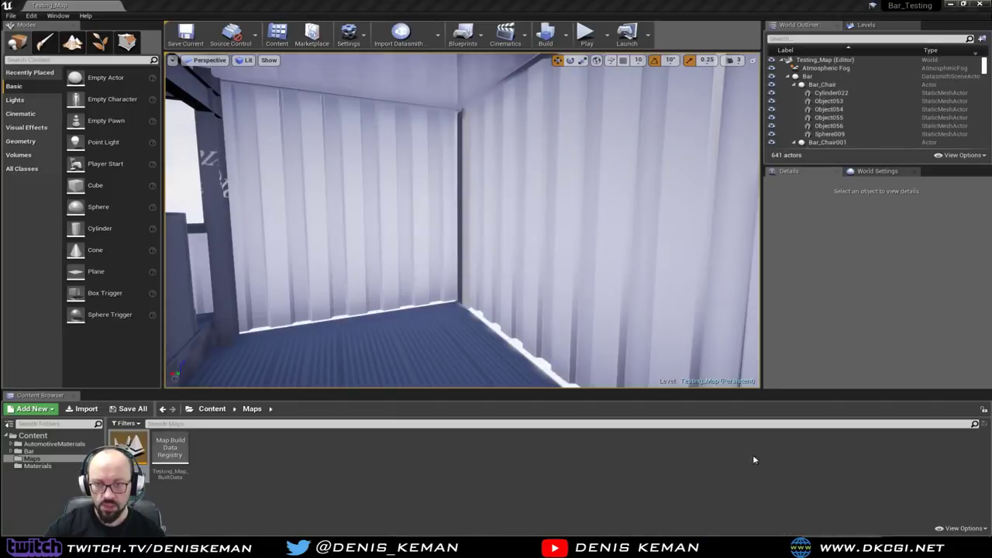
# - Inspect the pool table in the Unreal Editor's Testing_Map and select its playing surface
pyautogui.moveTo(462, 221); pyautogui.dragTo(674, 267, button='right')
pyautogui.moveTo(437, 233); pyautogui.dragTo(457, 221, button='right')
pyautogui.moveTo(471, 266); pyautogui.dragTo(482, 262, button='right')
pyautogui.moveTo(482, 211); pyautogui.dragTo(485, 204, button='right')
pyautogui.click(486, 204)
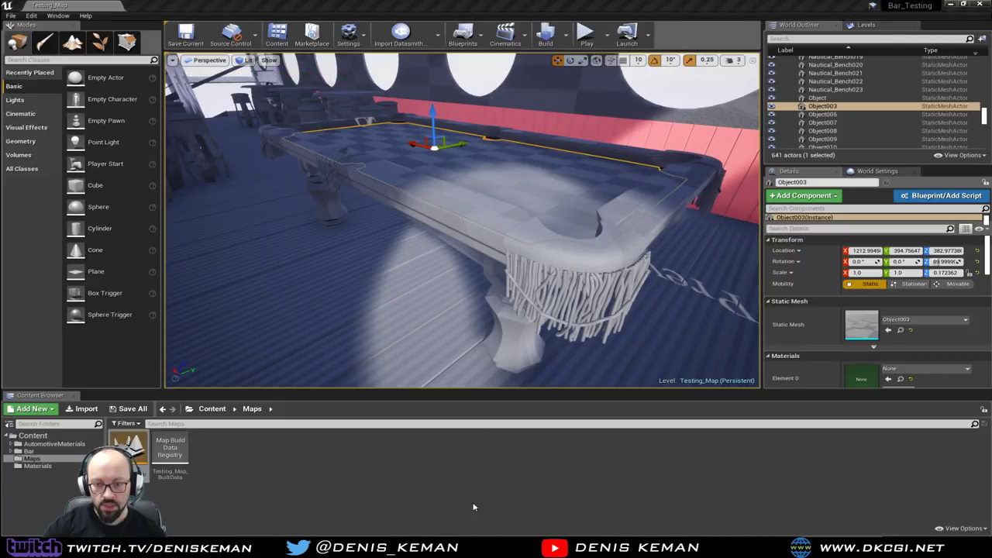
# - Switch back to 3ds Max, select the pool table and examine its mesh from several angles
pyautogui.hotkey('alt', 'Tab')
pyautogui.click(619, 348)
pyautogui.press('z')
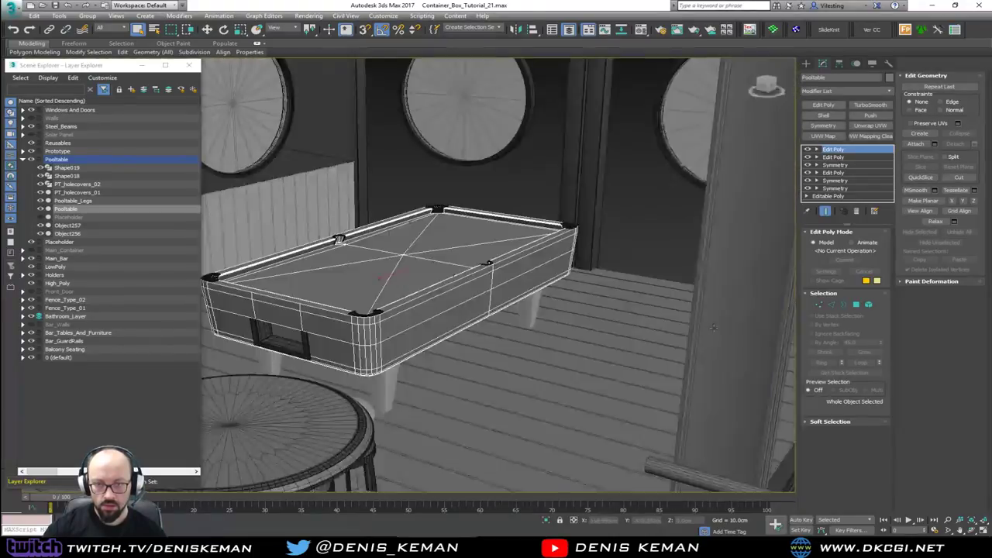
pyautogui.keyDown('alt'); pyautogui.moveTo(714, 327); pyautogui.dragTo(778, 300, button='middle'); pyautogui.keyUp('alt')
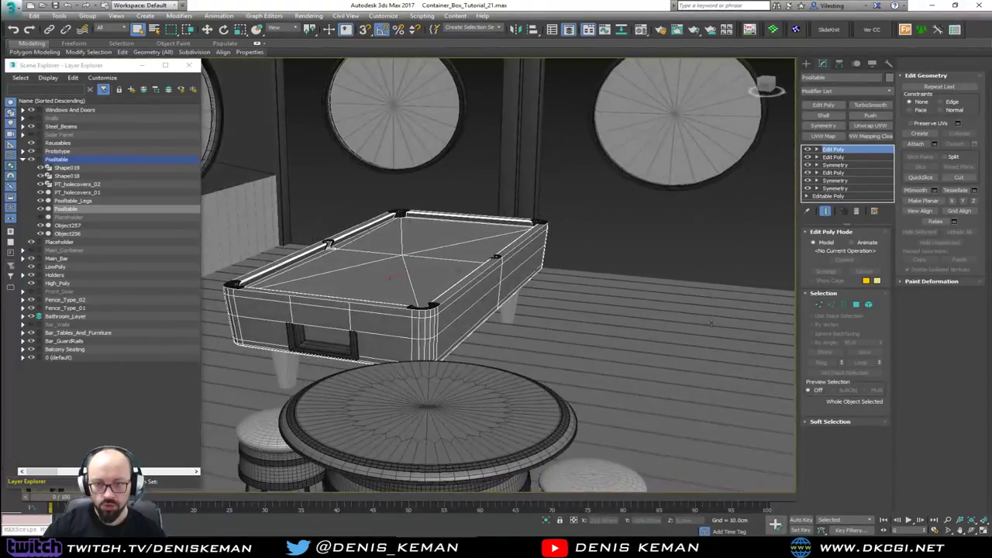
pyautogui.scroll(3, 515, 296)
pyautogui.press('F4')
pyautogui.keyDown('alt'); pyautogui.moveTo(515, 295); pyautogui.dragTo(511, 271, button='middle'); pyautogui.keyUp('alt')
pyautogui.scroll(-3, 632, 259)
pyautogui.scroll(-10, 606, 269)
# - Clear the selection and look over the whole building and its glazed ground-floor bar with the walls hidden
pyautogui.click(704, 281)
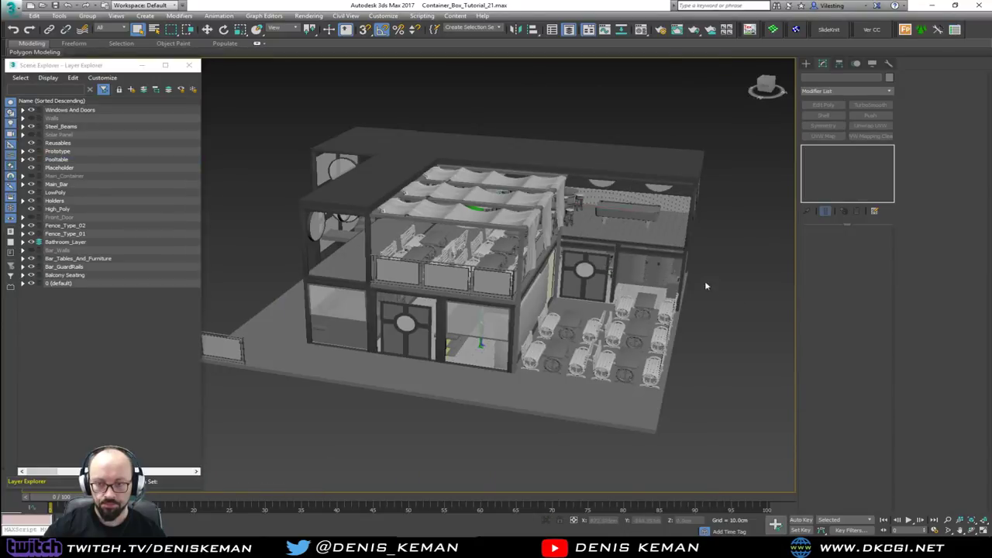
pyautogui.keyDown('alt'); pyautogui.moveTo(704, 280); pyautogui.dragTo(666, 275, button='middle'); pyautogui.keyUp('alt')
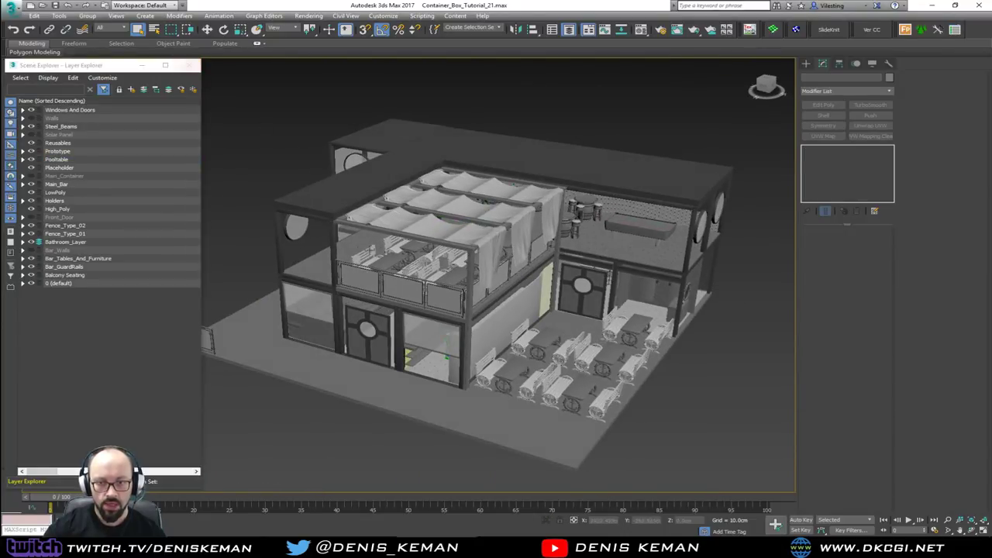
pyautogui.keyDown('alt'); pyautogui.moveTo(370, 251); pyautogui.dragTo(465, 256, button='middle'); pyautogui.keyUp('alt')
pyautogui.scroll(10, 466, 256)
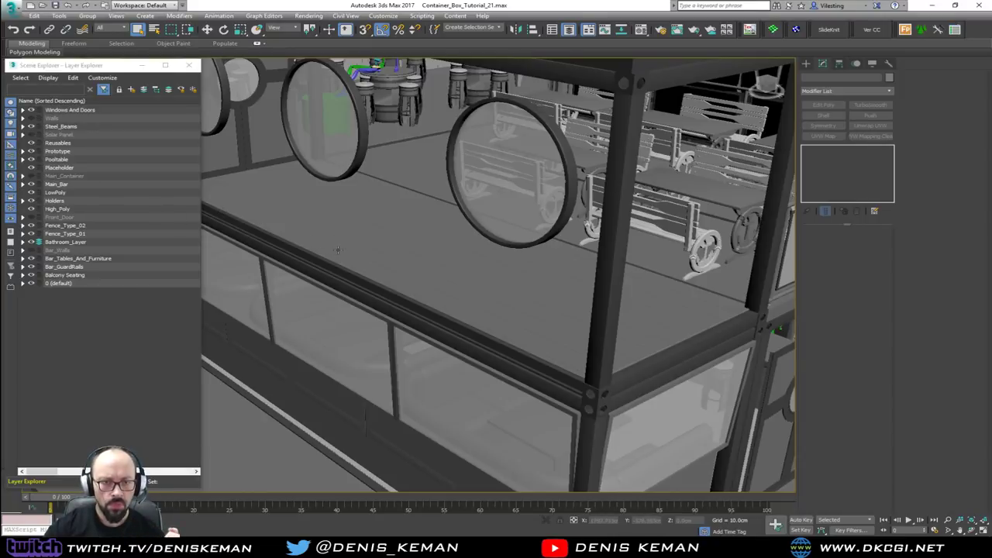
pyautogui.moveTo(342, 261); pyautogui.dragTo(331, 237, button='middle')
pyautogui.scroll(-5, 332, 236)
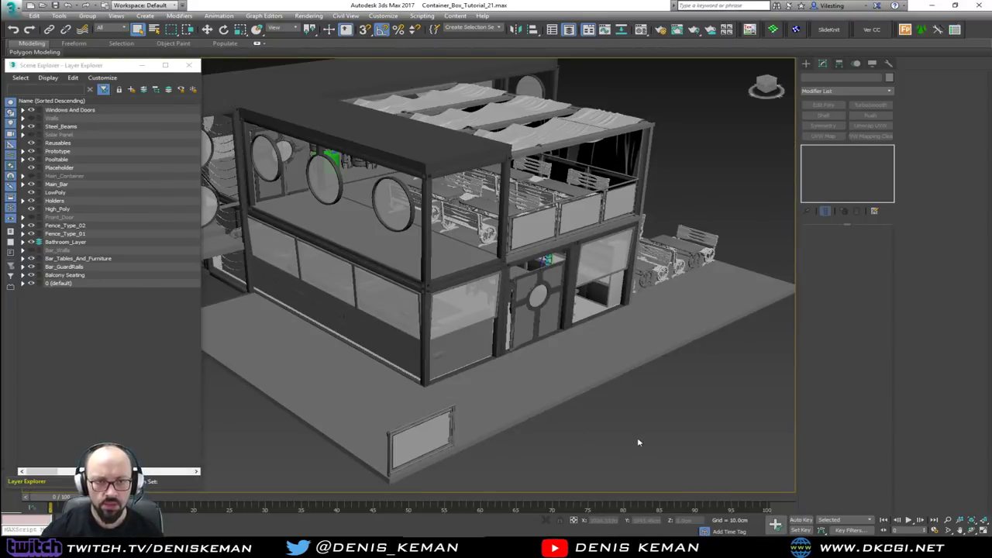
# - Create a new empty layer named Stock Room
pyautogui.click(108, 361)
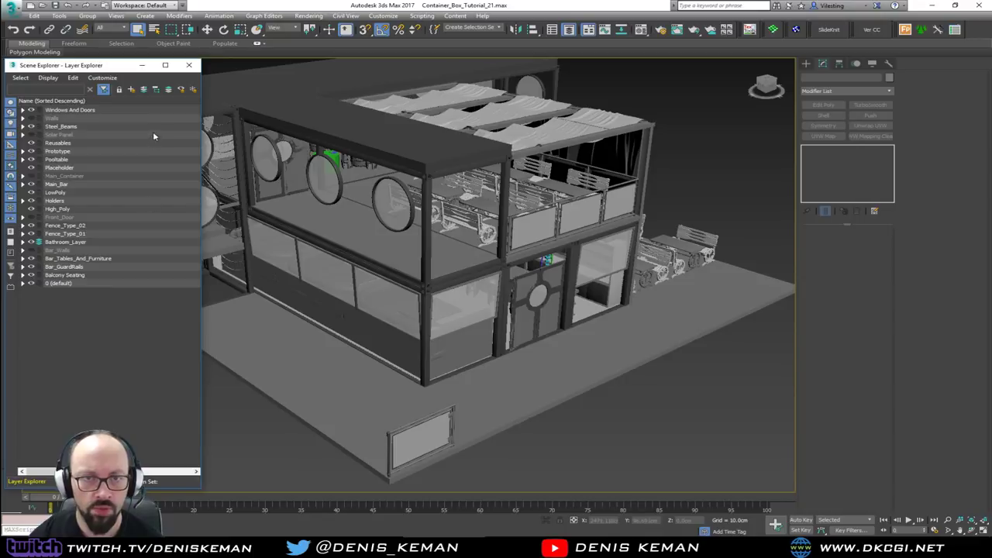
pyautogui.click(137, 90)
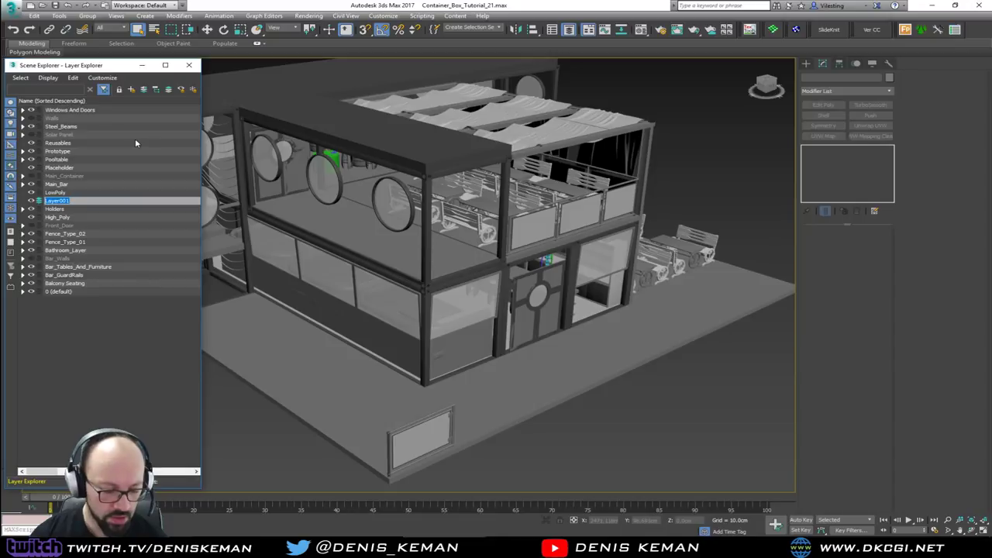
pyautogui.write('Stock Room')
pyautogui.press('Return')
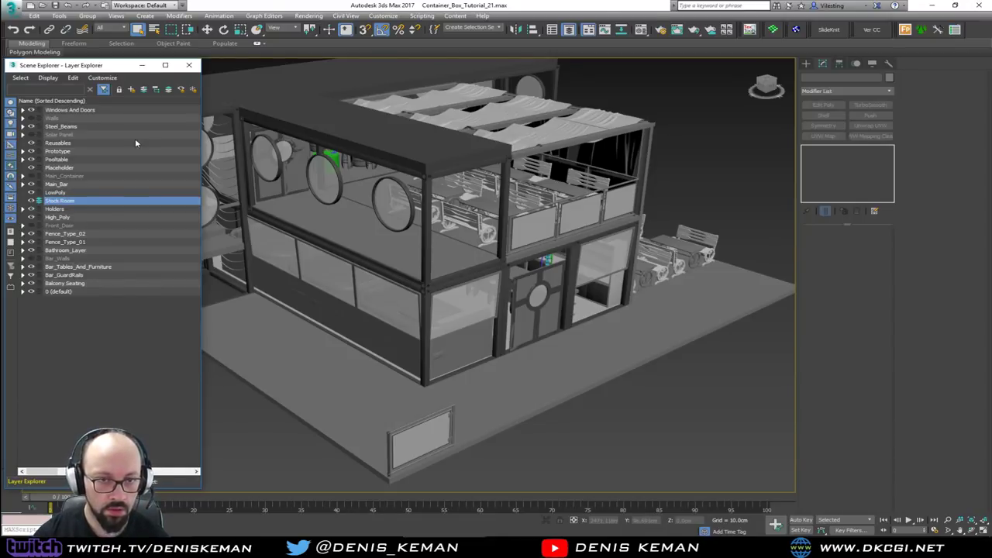
# - Save the Container_Box_Tutorial_21 scene
pyautogui.click(12, 7)
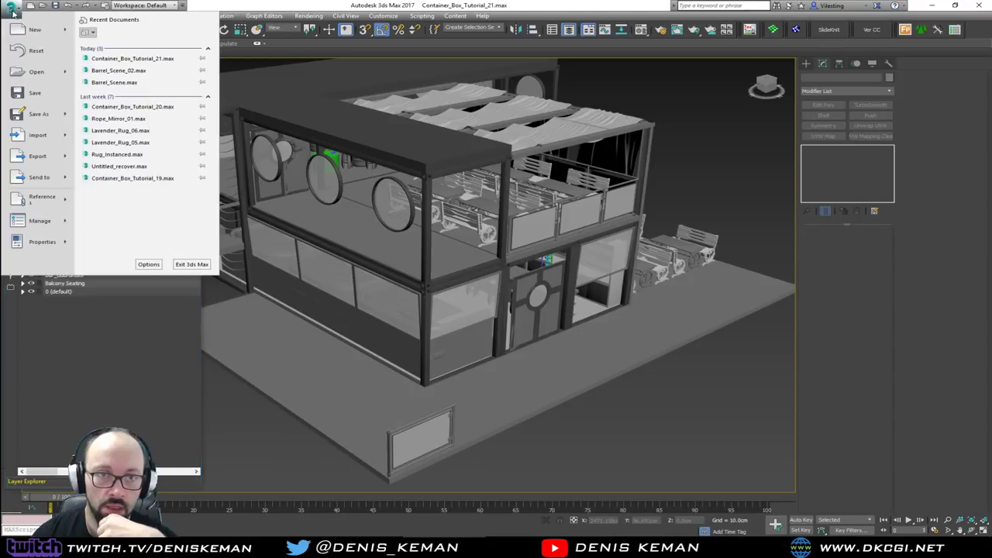
pyautogui.click(23, 89)
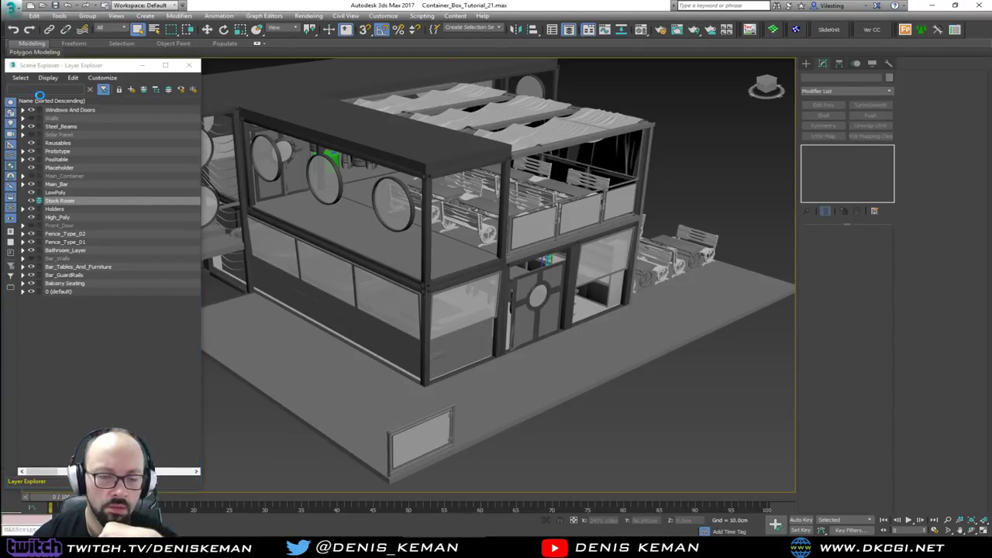
pyautogui.click(10, 7)
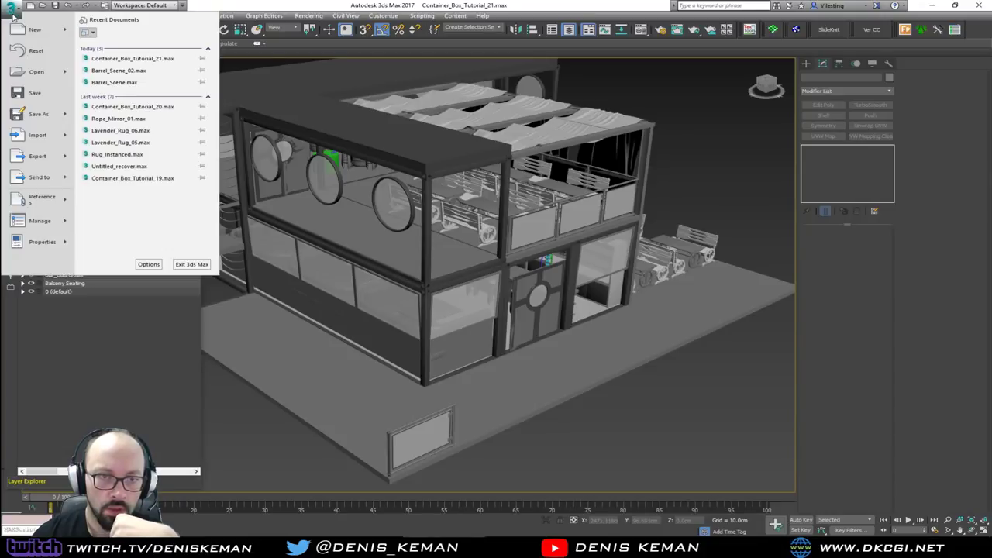
pyautogui.click(10, 6)
# - Look around the building's front and glazed side, and view the options for importing files
pyautogui.moveTo(608, 547)
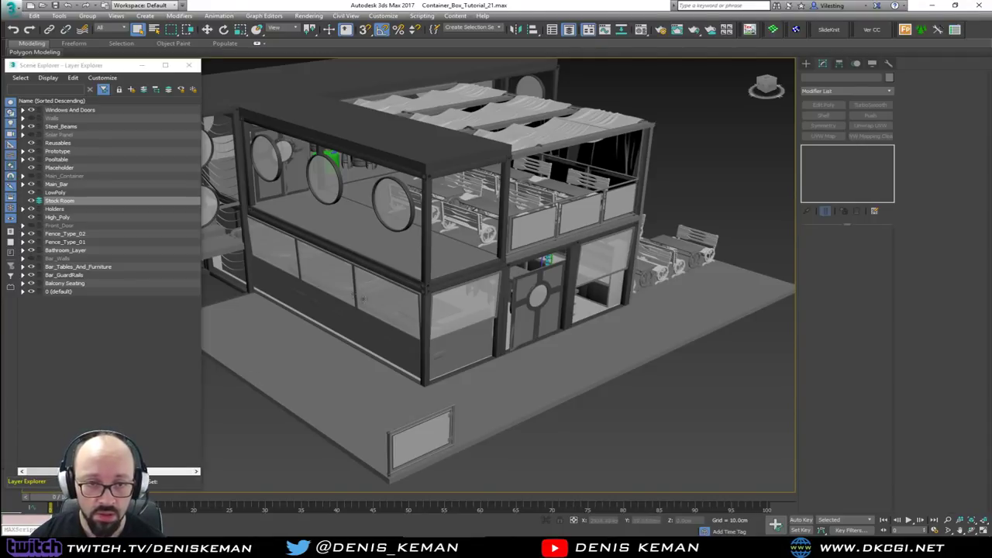
pyautogui.keyDown('alt'); pyautogui.moveTo(362, 298); pyautogui.dragTo(406, 339, button='middle'); pyautogui.keyUp('alt')
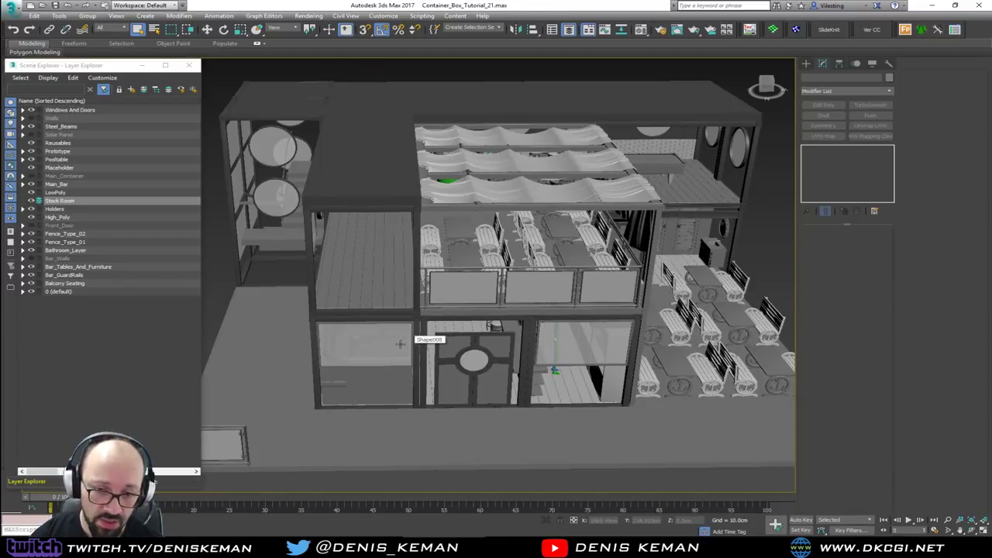
pyautogui.keyDown('alt'); pyautogui.moveTo(399, 344); pyautogui.dragTo(436, 357, button='middle'); pyautogui.keyUp('alt')
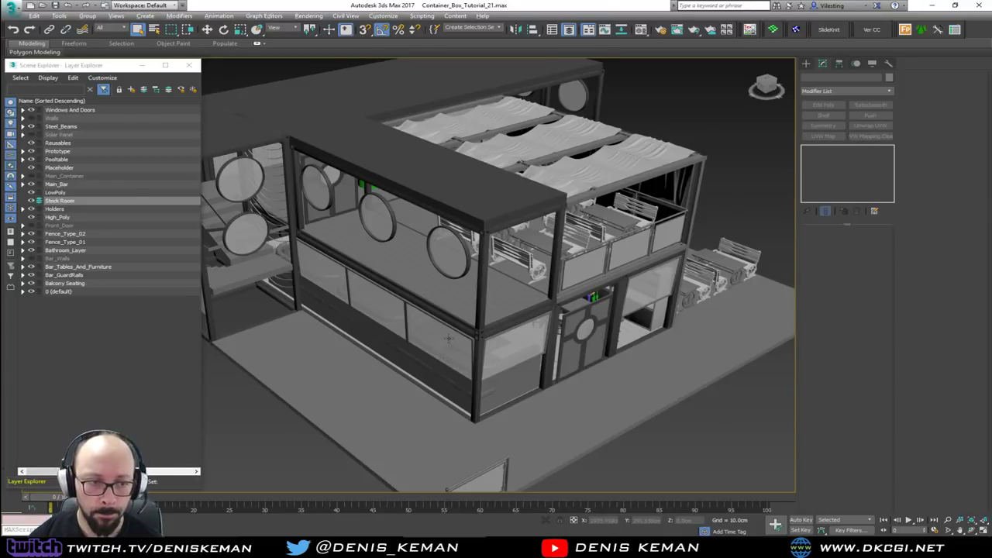
pyautogui.moveTo(433, 340)
pyautogui.keyDown('alt'); pyautogui.mouseDown(button='middle')
pyautogui.moveTo(425, 326)
pyautogui.moveTo(437, 341)
pyautogui.mouseUp(button='middle'); pyautogui.keyUp('alt')
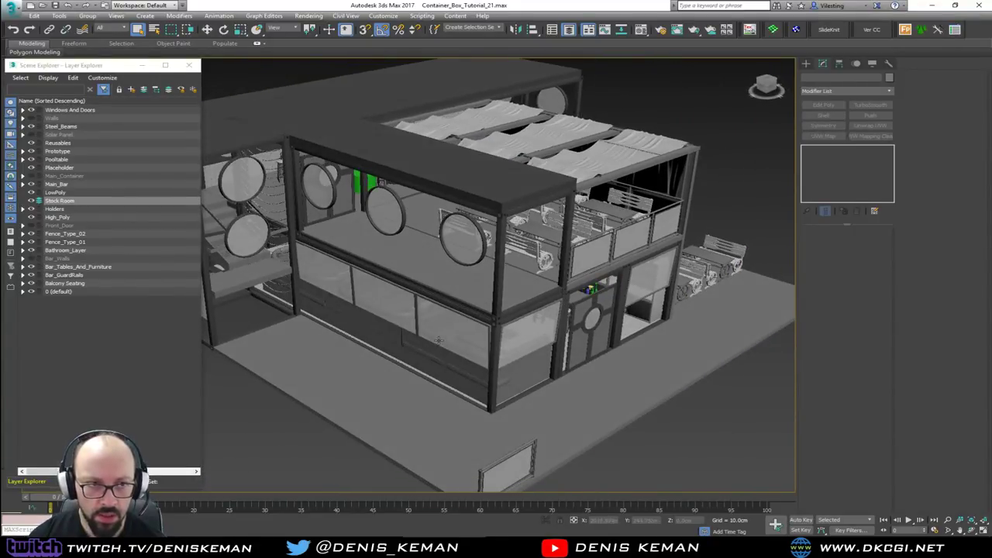
pyautogui.click(11, 8)
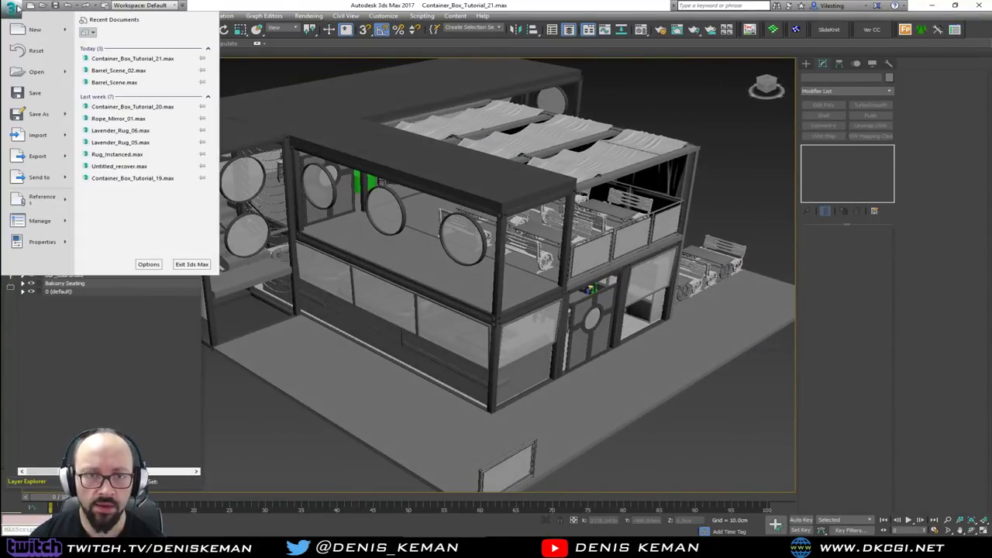
pyautogui.click(35, 134)
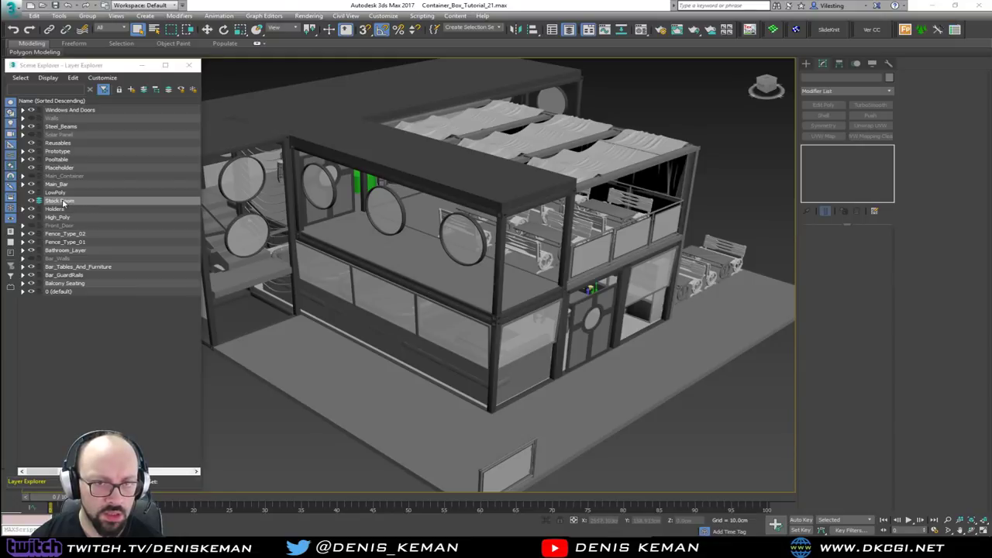
# - Merge the barrel and wine rack models into the scene and place them beside the building
pyautogui.moveTo(4, 461); pyautogui.dragTo(287, 442)
pyautogui.click(310, 457)
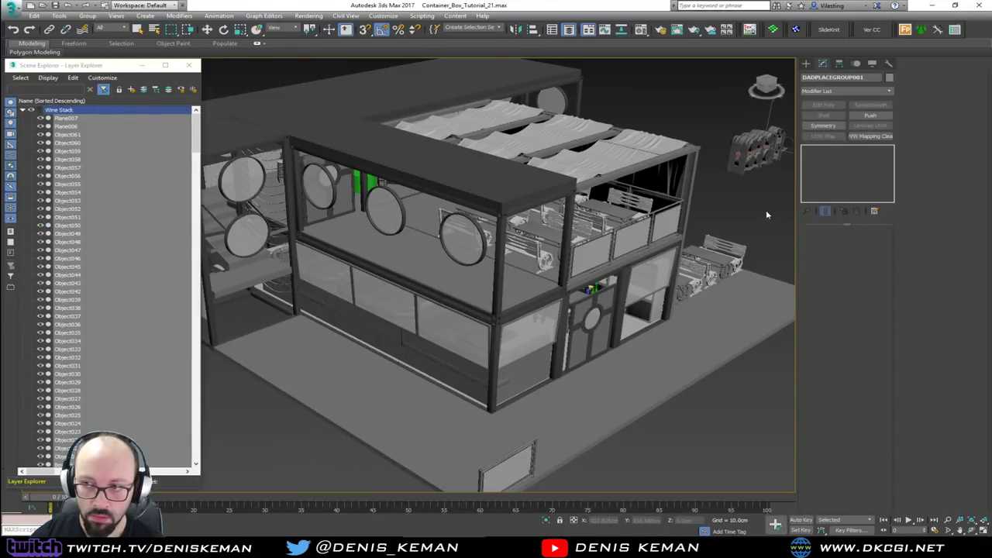
pyautogui.click(759, 198)
# - Move the merged barrel racks across to the paved side of the building, next to the empty walkway, and frame them
pyautogui.moveTo(760, 200); pyautogui.dragTo(572, 259, button='middle')
pyautogui.keyDown('alt'); pyautogui.moveTo(572, 259); pyautogui.dragTo(615, 257, button='middle'); pyautogui.keyUp('alt')
pyautogui.scroll(-5, 615, 257)
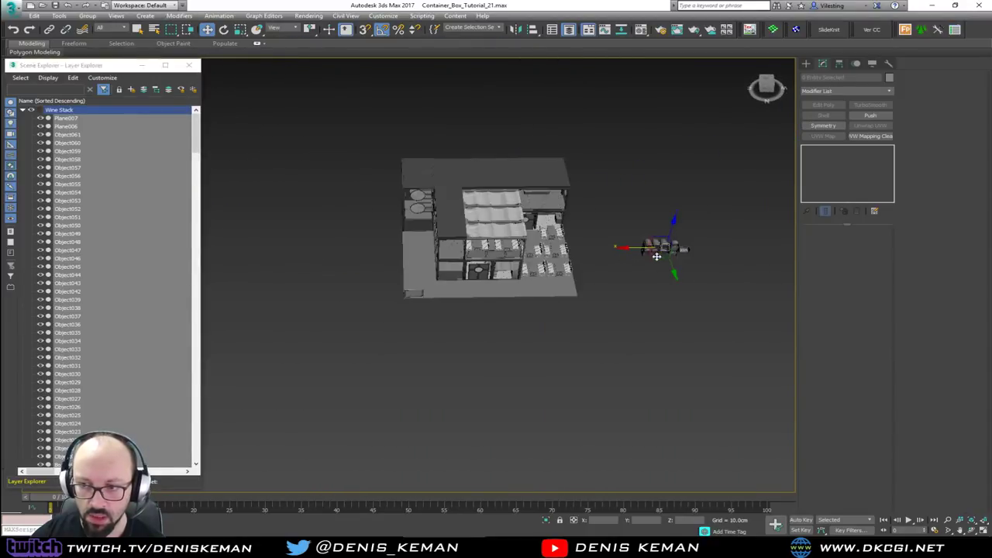
pyautogui.moveTo(656, 256); pyautogui.dragTo(360, 264)
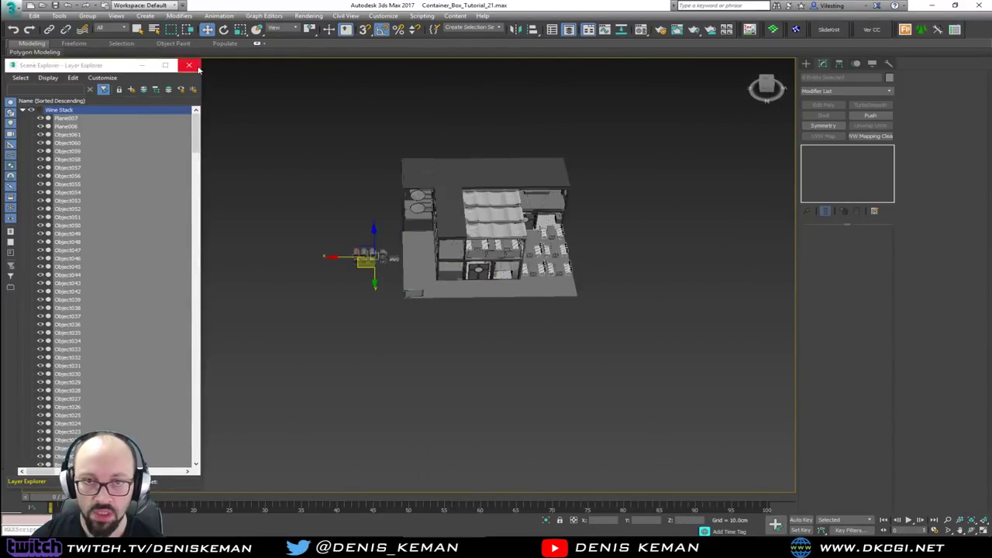
pyautogui.click(195, 66)
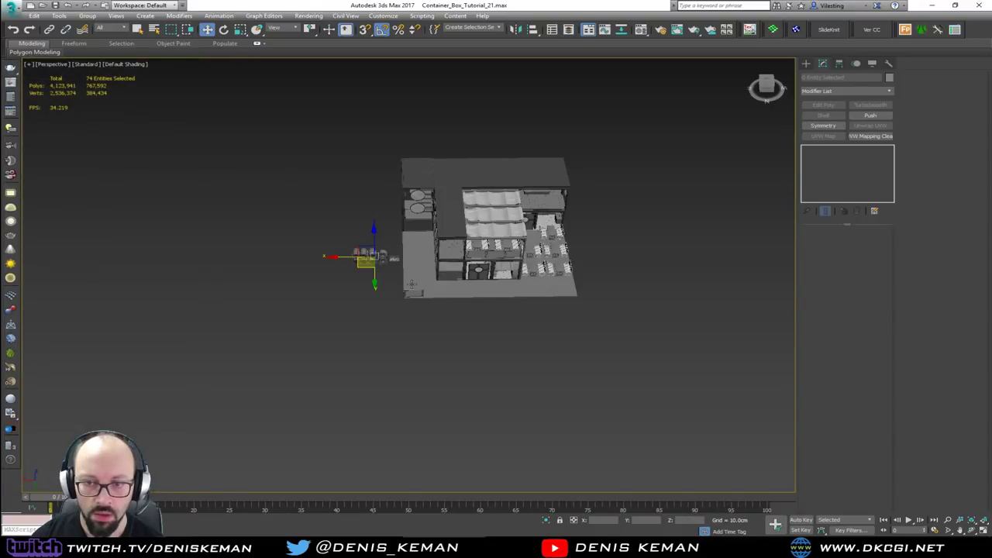
pyautogui.press('z')
pyautogui.moveTo(411, 284)
pyautogui.keyDown('alt'); pyautogui.mouseDown(button='middle')
pyautogui.moveTo(427, 292)
pyautogui.moveTo(428, 266)
pyautogui.moveTo(423, 295)
pyautogui.mouseUp(button='middle'); pyautogui.keyUp('alt')
pyautogui.scroll(-5, 423, 295)
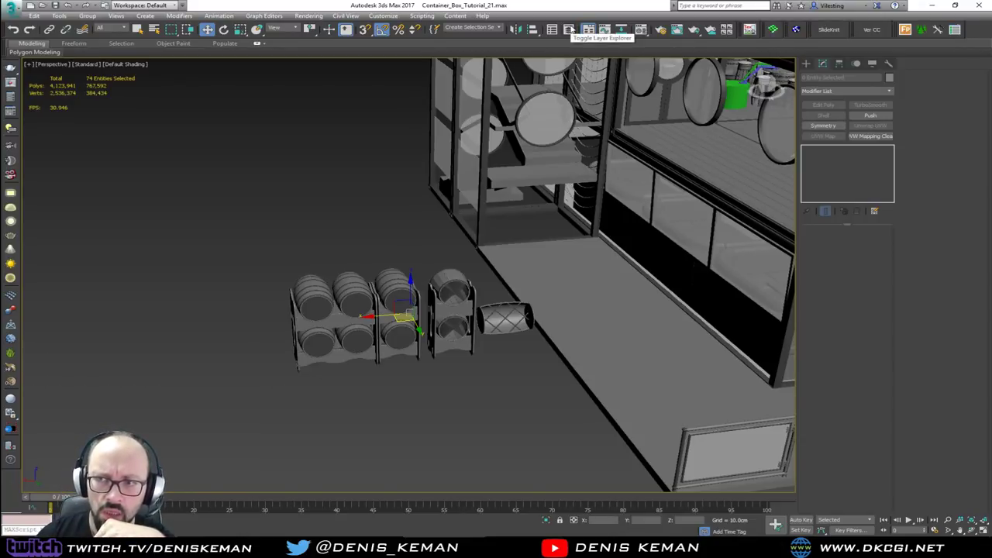
# - Collapse the imported Wine Stack, Wine Rack, Single Stack and Multi Stack layers in the layer list
pyautogui.click(570, 31)
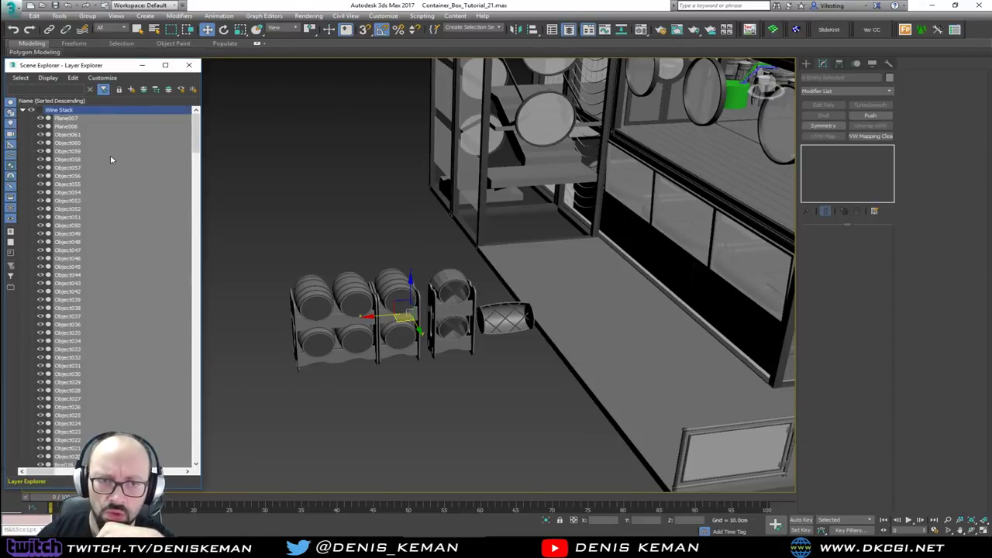
pyautogui.click(24, 112)
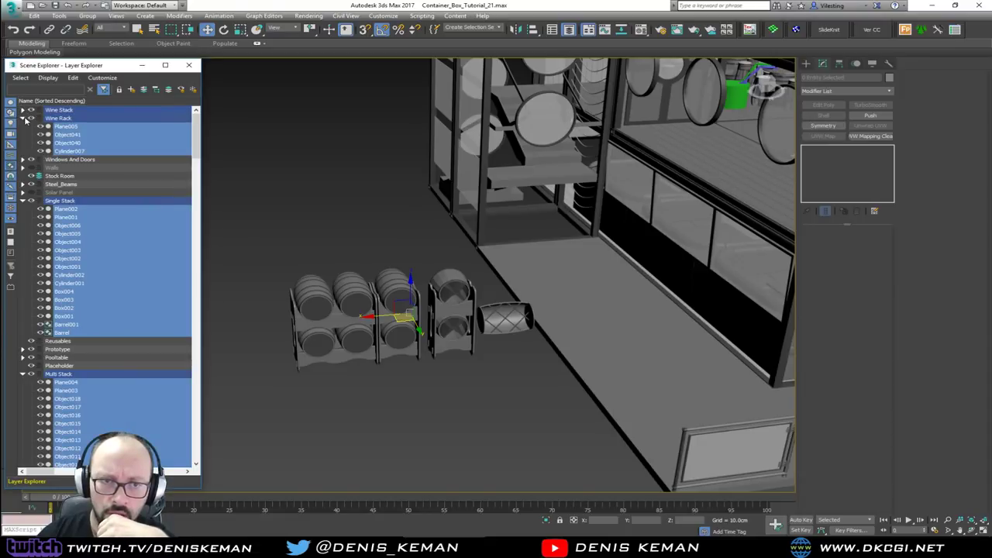
pyautogui.click(23, 118)
pyautogui.click(22, 167)
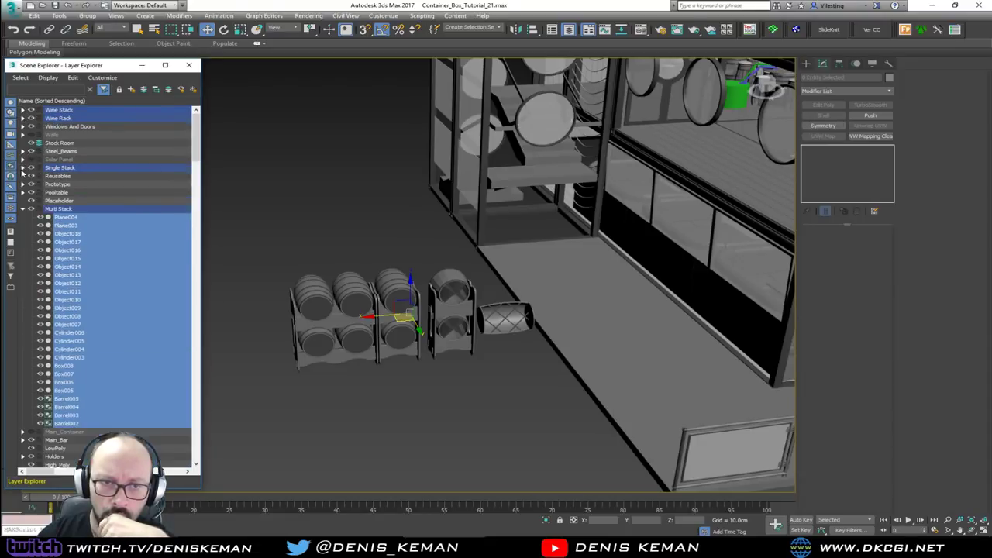
pyautogui.click(23, 209)
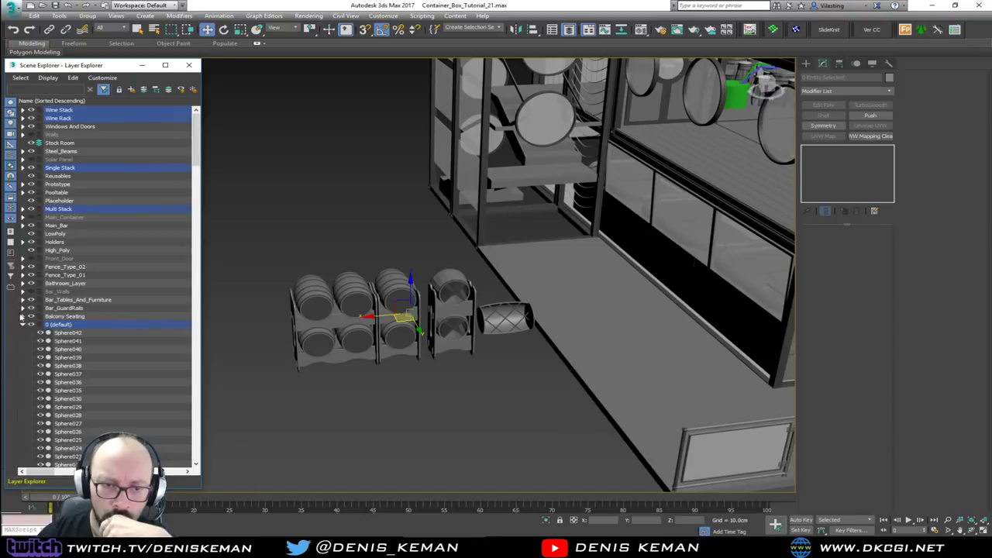
pyautogui.scroll(-8, 21, 329)
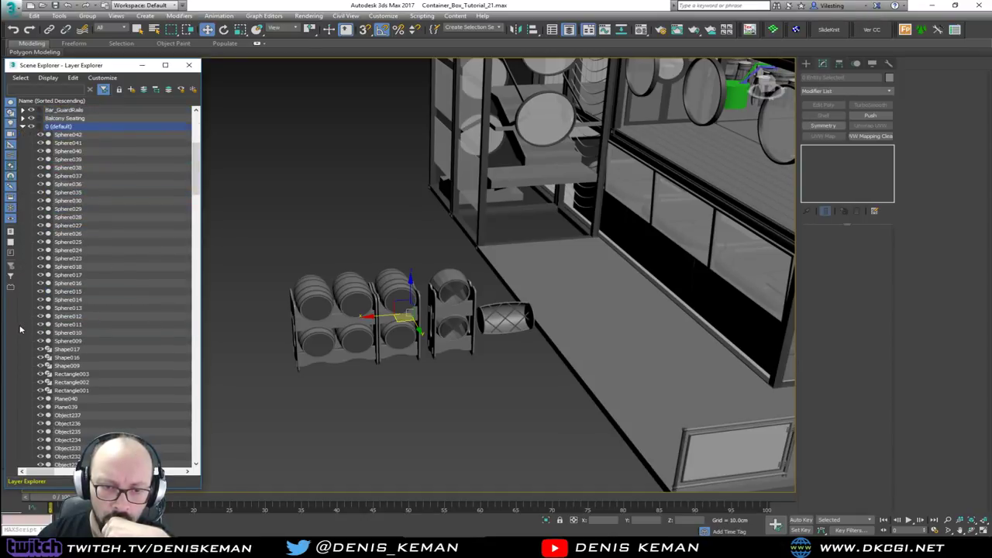
pyautogui.scroll(3, 21, 329)
# - Add all the selected barrel and rack objects to the active Stock Room layer and collapse that layer
pyautogui.moveTo(434, 350); pyautogui.dragTo(445, 357, button='middle')
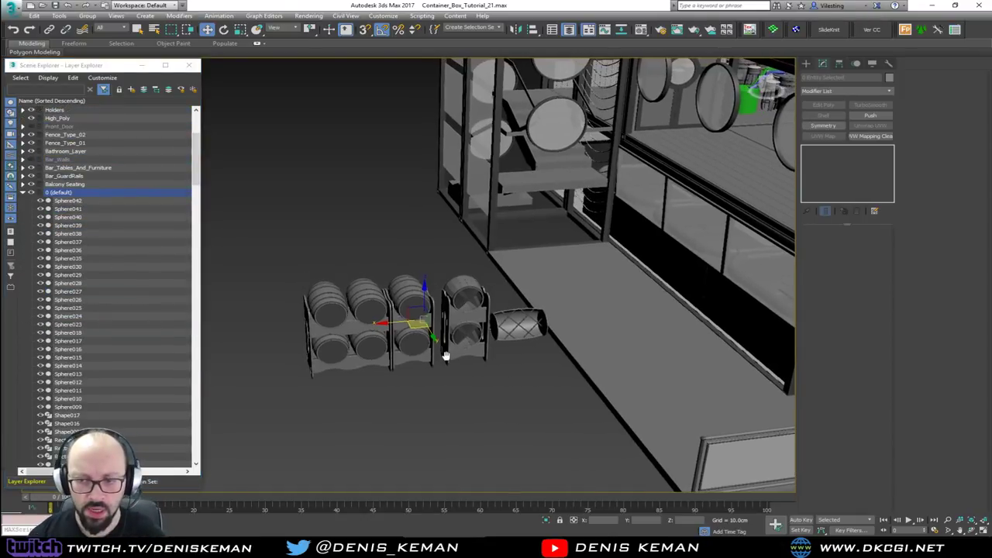
pyautogui.press('F3')
pyautogui.press('F3')
pyautogui.scroll(5, 110, 191)
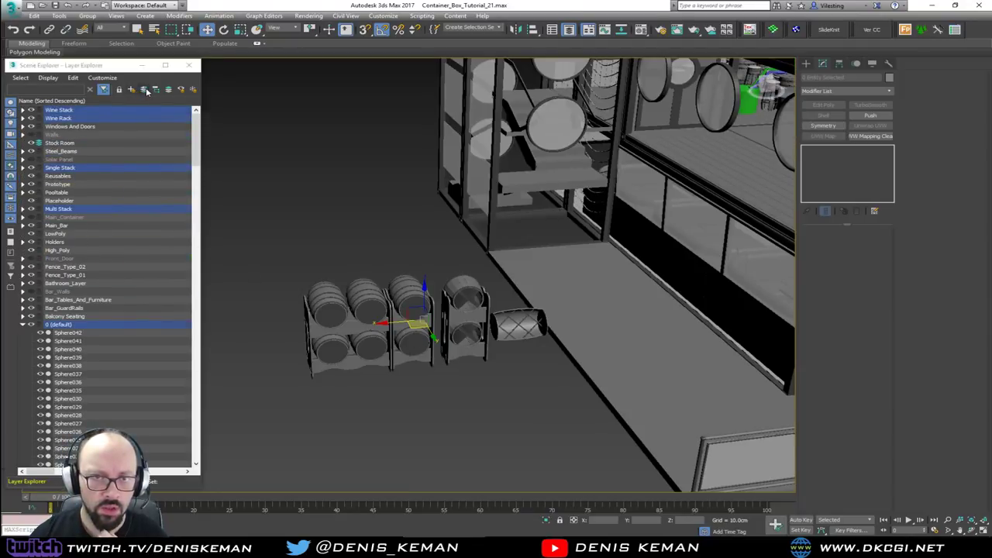
pyautogui.click(110, 67)
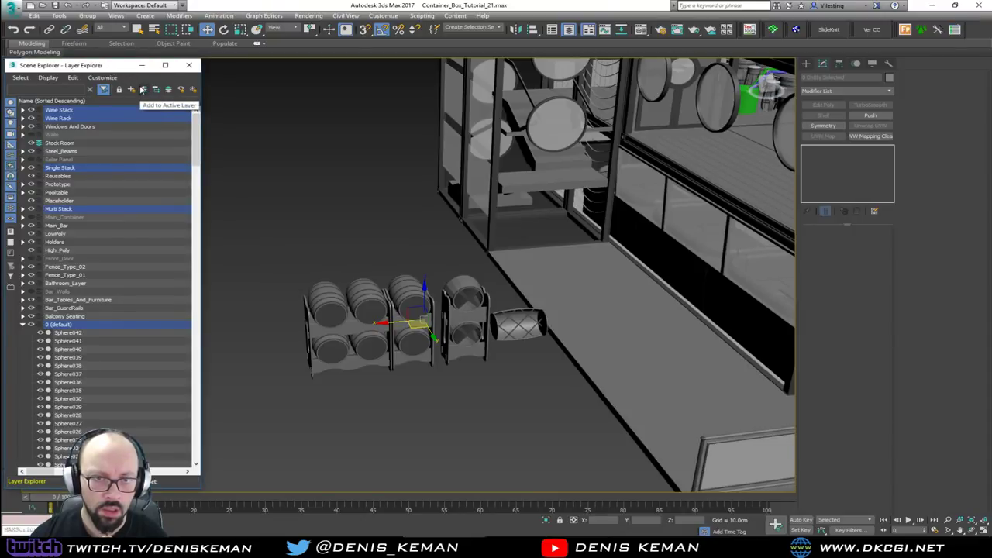
pyautogui.click(142, 90)
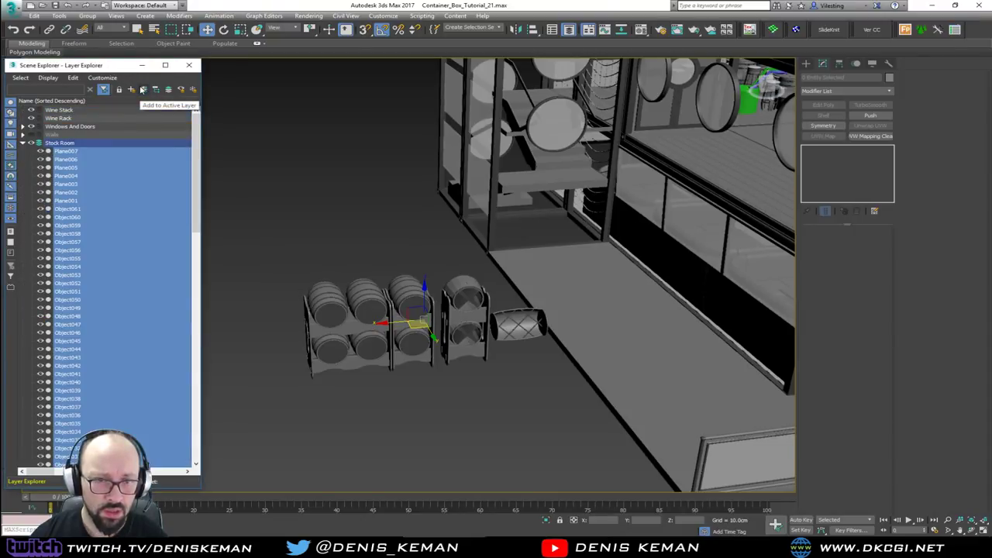
pyautogui.click(22, 143)
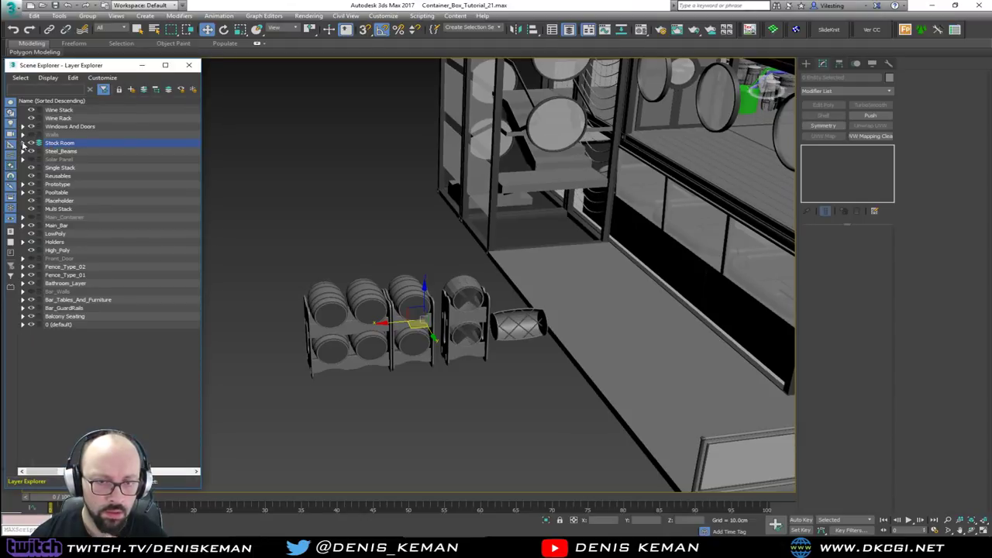
# - Clear the selection and examine the row of barrel racks in wireframe, with edged faces and in plain shading
pyautogui.click(387, 227)
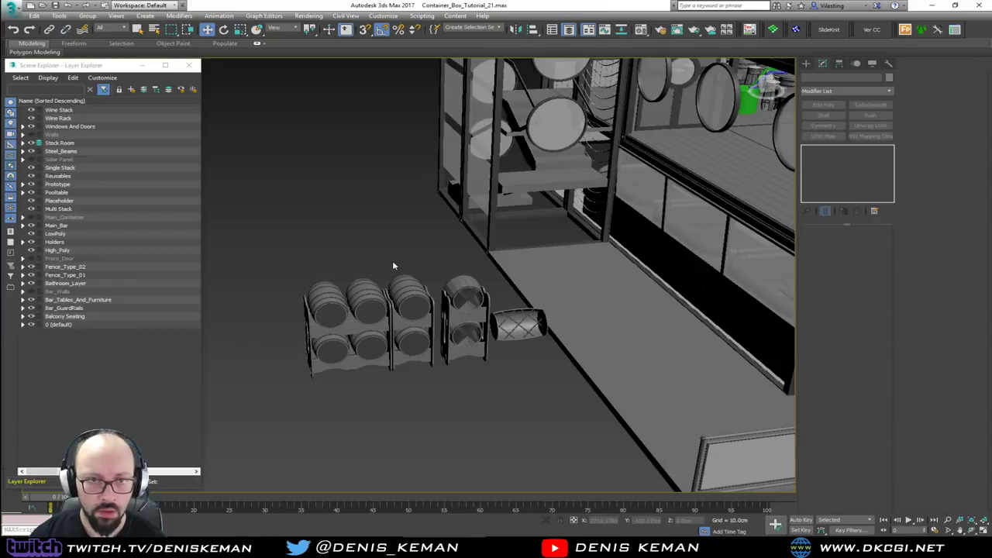
pyautogui.keyDown('alt'); pyautogui.moveTo(392, 261); pyautogui.dragTo(346, 202, button='middle'); pyautogui.keyUp('alt')
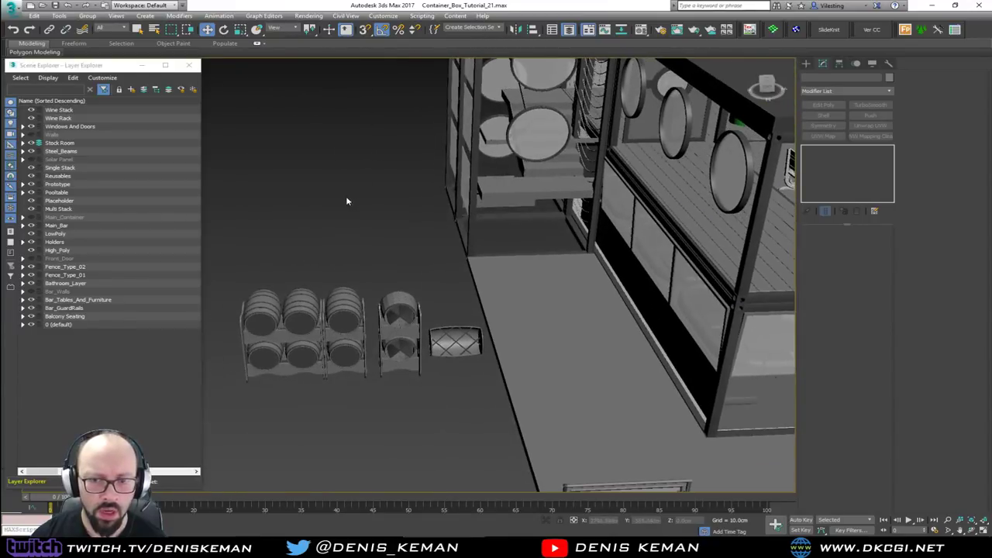
pyautogui.scroll(5, 399, 313)
pyautogui.press('F3')
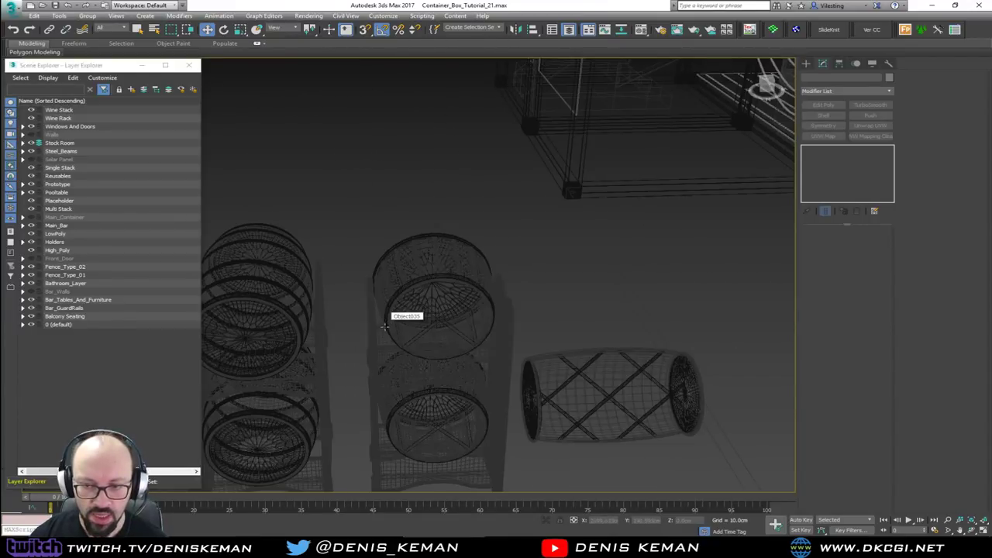
pyautogui.moveTo(405, 316); pyautogui.dragTo(402, 262, button='middle')
pyautogui.scroll(-3, 402, 262)
pyautogui.press('F3')
pyautogui.press('F4')
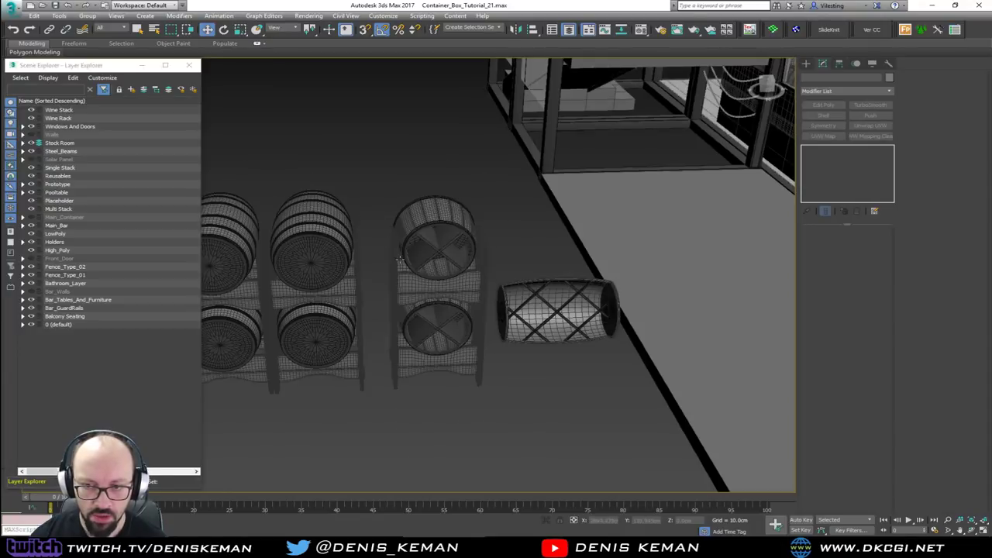
pyautogui.press('F4')
pyautogui.moveTo(402, 262); pyautogui.dragTo(473, 231, button='middle')
pyautogui.moveTo(342, 254); pyautogui.dragTo(484, 246, button='middle')
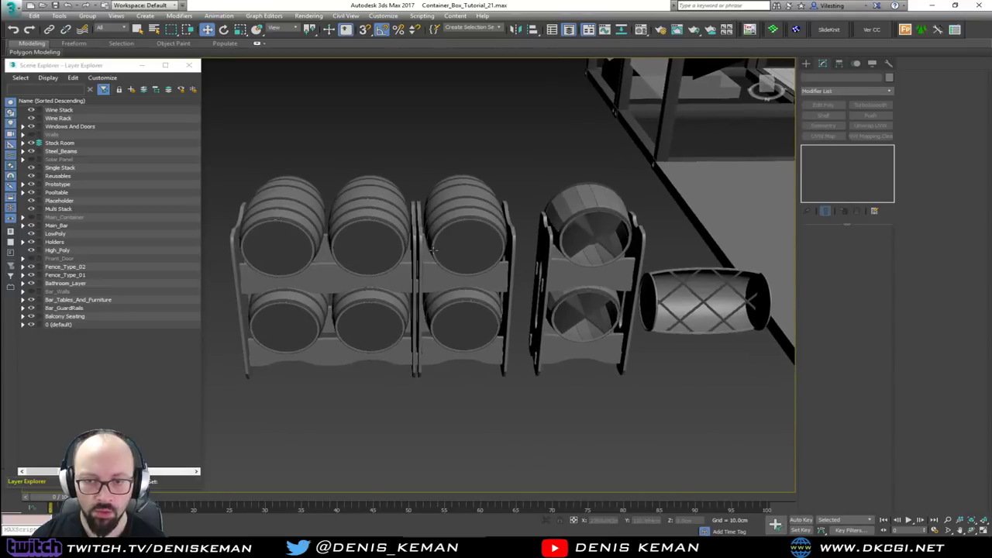
# - Examine the mesh density of the double rack's barrels and middle shelf board with edged faces shown
pyautogui.click(270, 244)
pyautogui.press('F4')
pyautogui.scroll(4, 271, 244)
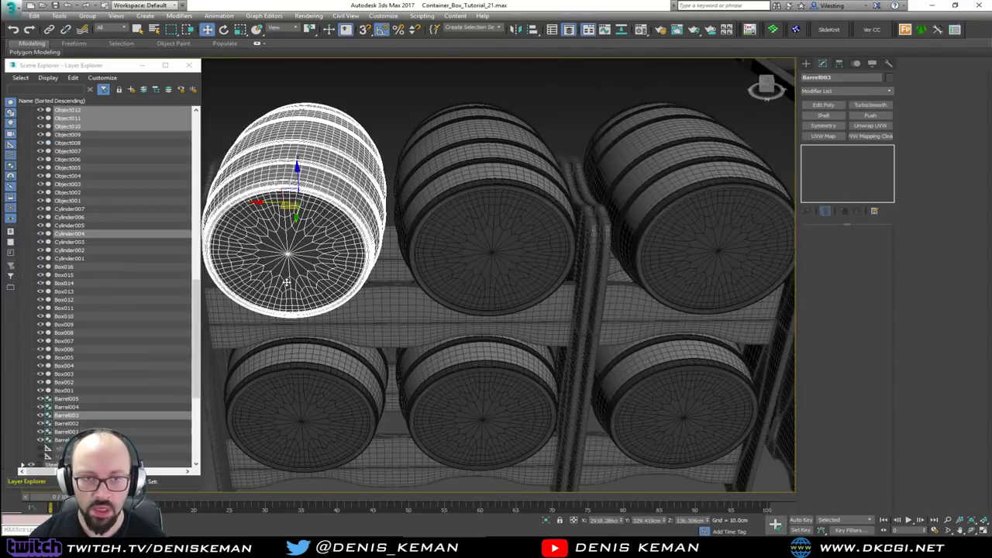
pyautogui.click(299, 382)
pyautogui.click(379, 317)
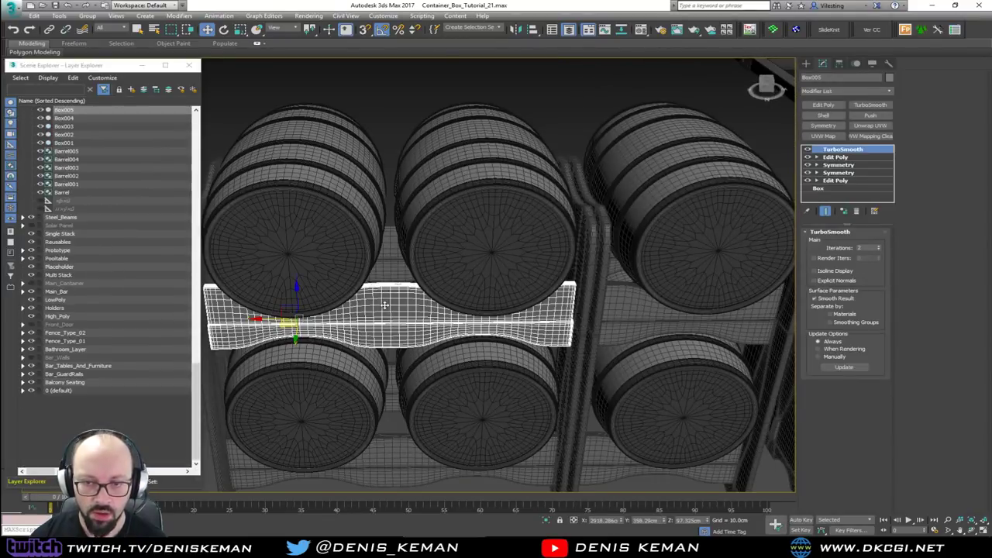
pyautogui.scroll(-5, 384, 264)
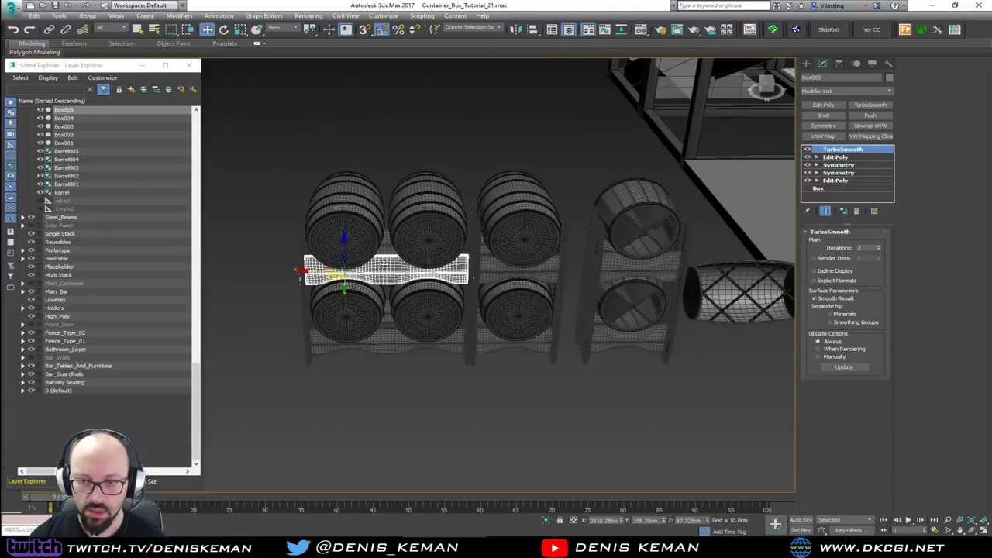
pyautogui.press('F3')
pyautogui.press('F3')
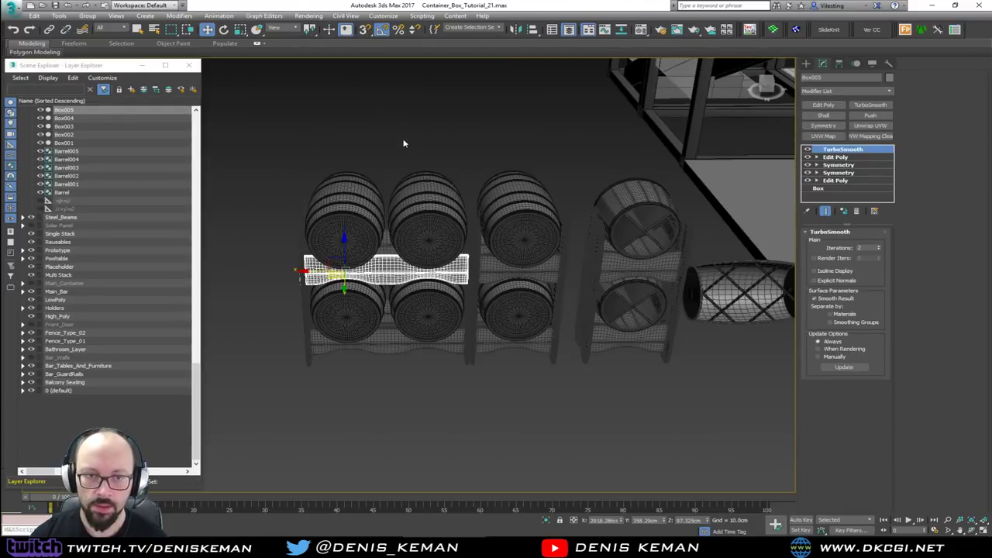
pyautogui.moveTo(413, 151); pyautogui.dragTo(310, 192, button='middle')
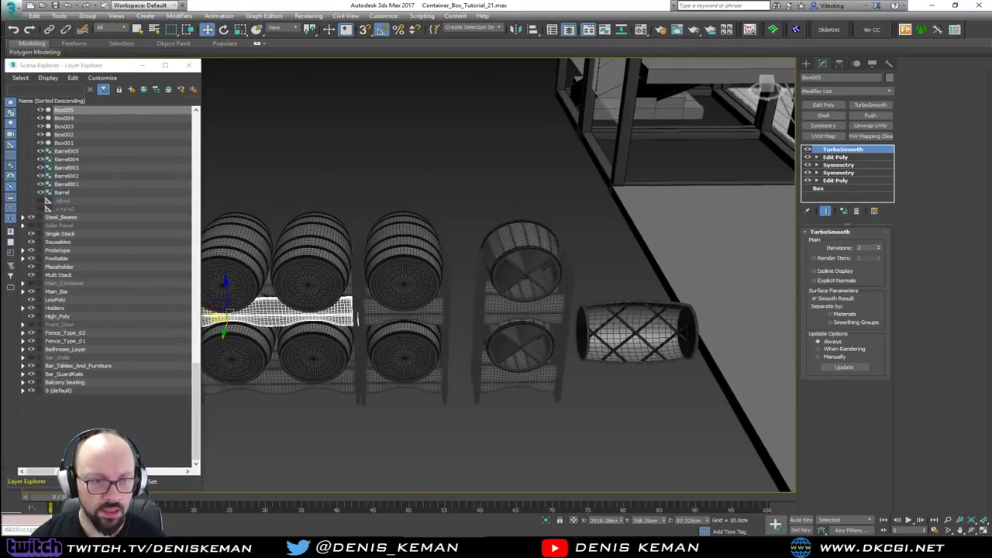
# - Close the layer list, clear the selection and frame the row of barrel racks beside the building
pyautogui.click(189, 66)
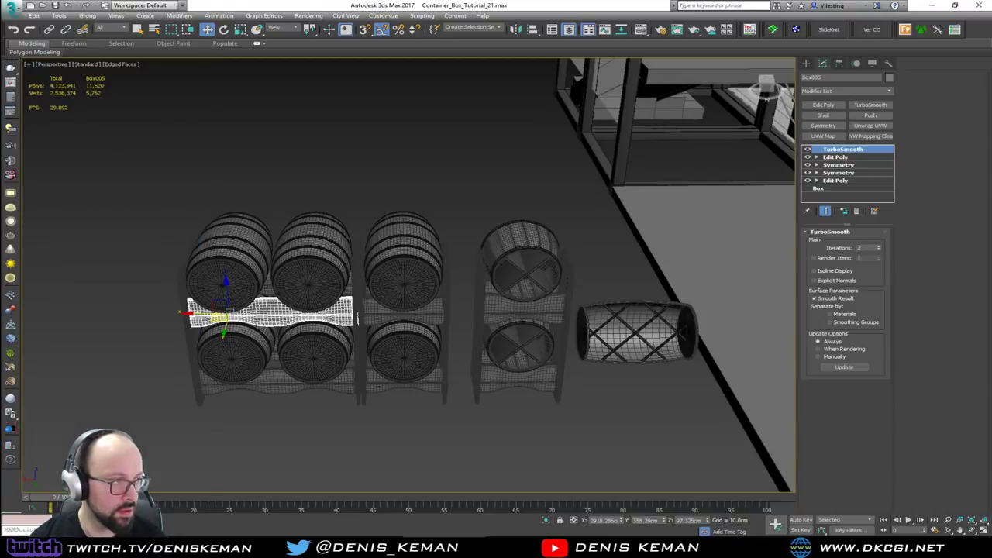
pyautogui.moveTo(331, 225); pyautogui.dragTo(228, 222, button='middle')
pyautogui.scroll(-3, 230, 222)
pyautogui.click(274, 157)
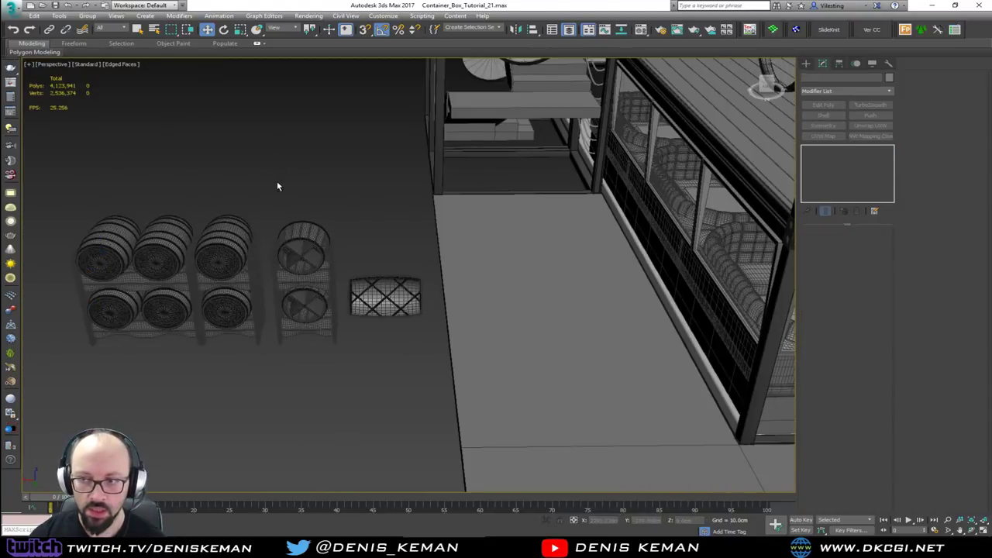
pyautogui.press('z')
pyautogui.hotkey('shift', 'g')
pyautogui.click(233, 316)
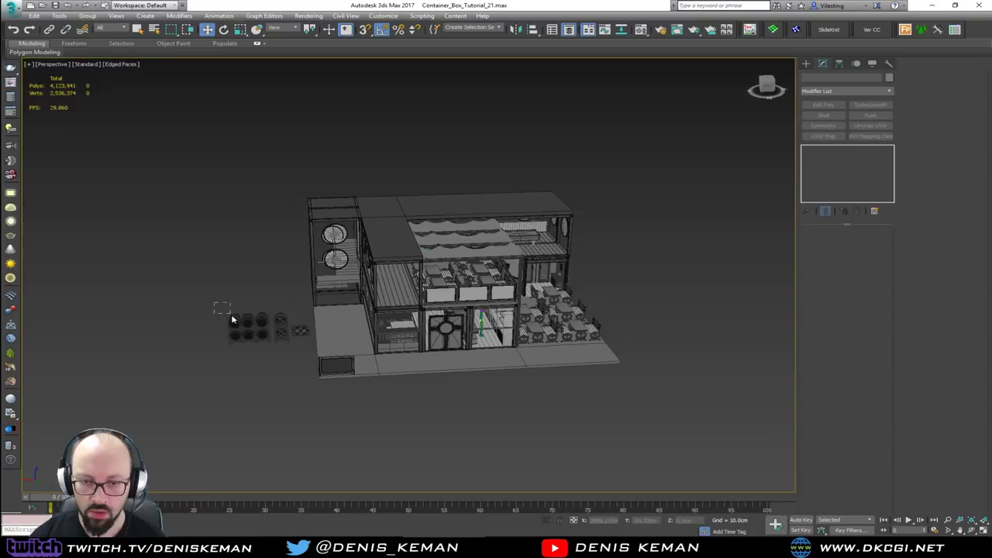
pyautogui.press('z')
pyautogui.scroll(-5, 288, 257)
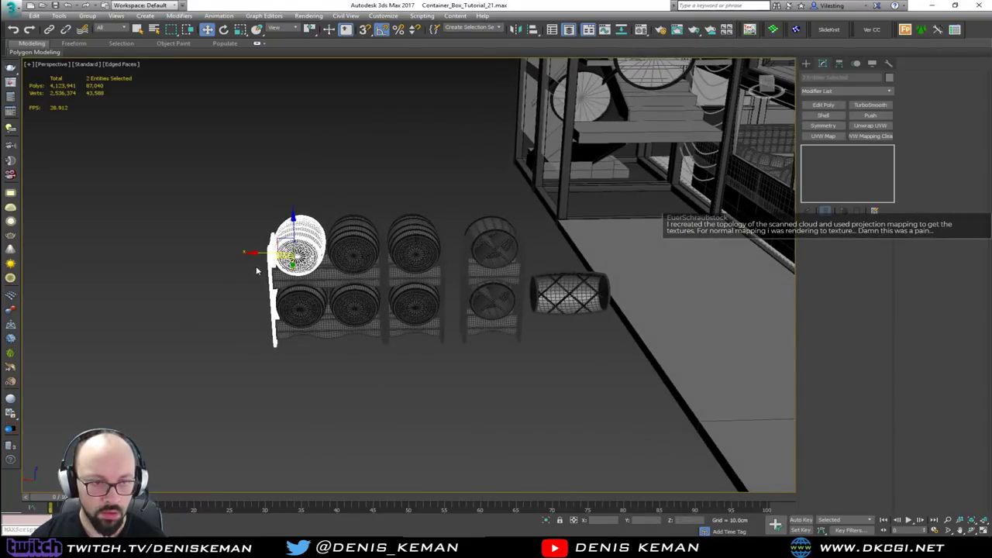
pyautogui.click(219, 200)
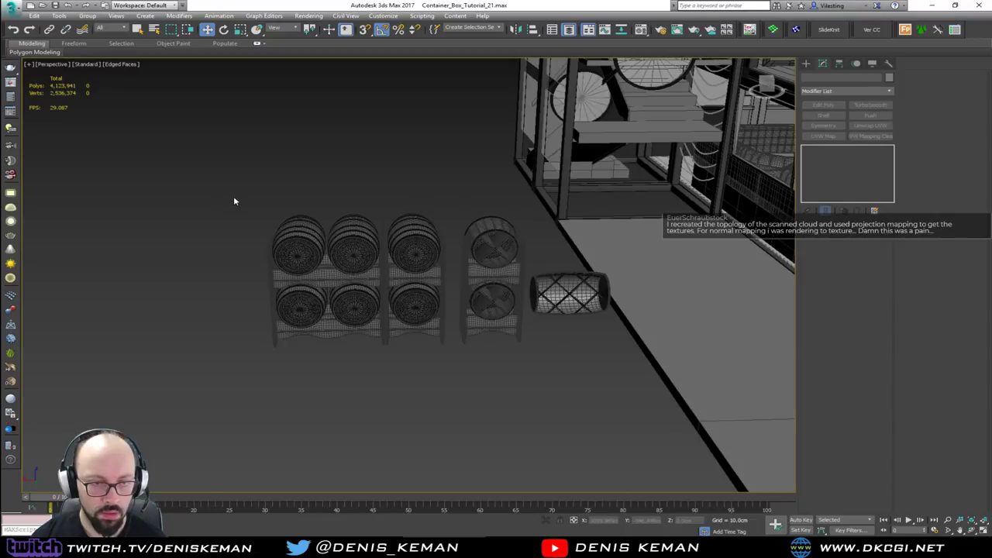
pyautogui.moveTo(236, 198); pyautogui.dragTo(217, 195, button='middle')
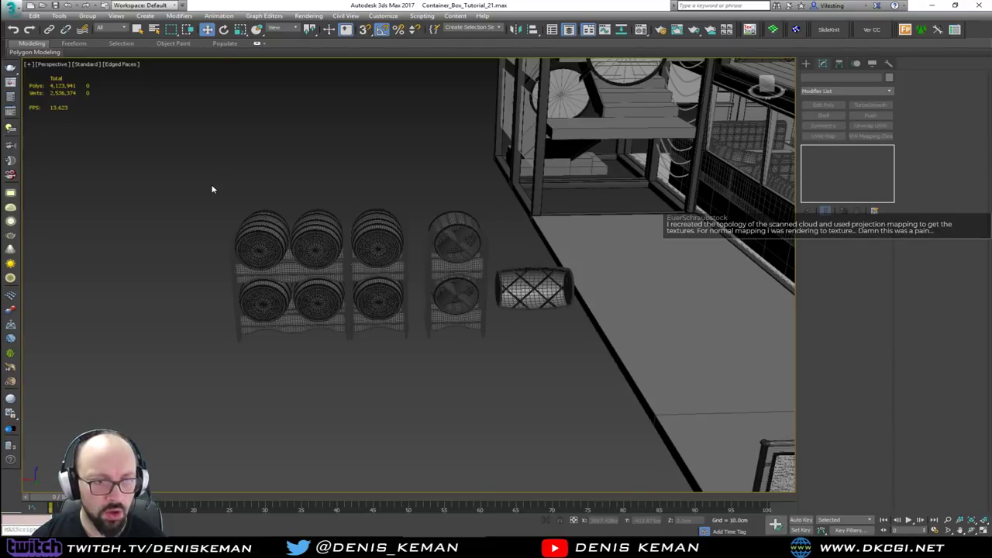
# - Select the whole four-barrel rack and move it into the glazed upper-floor room, raising it about 315 cm
pyautogui.moveTo(203, 168); pyautogui.dragTo(347, 362)
pyautogui.scroll(5, 349, 270)
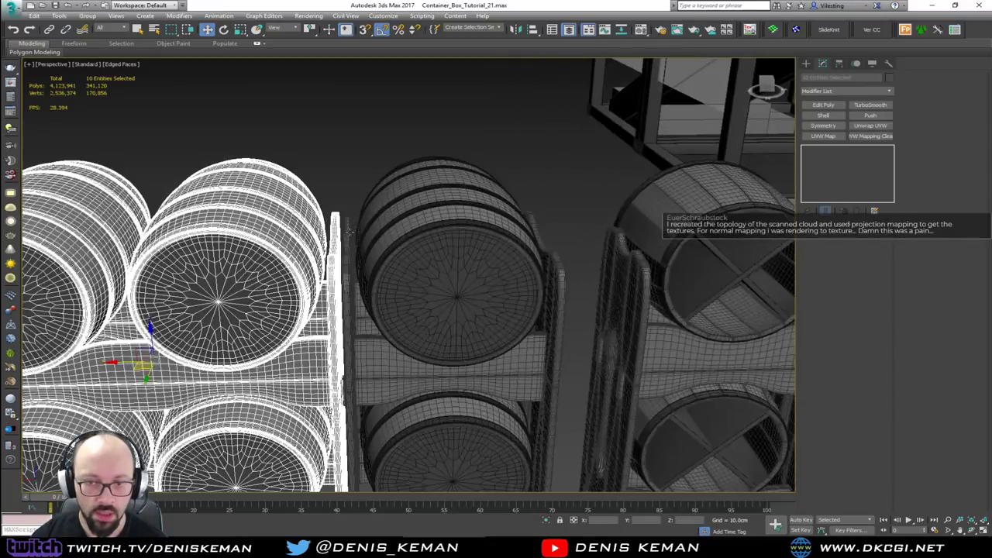
pyautogui.scroll(-6, 371, 213)
pyautogui.moveTo(372, 219); pyautogui.dragTo(271, 355, button='middle')
pyautogui.scroll(-3, 272, 353)
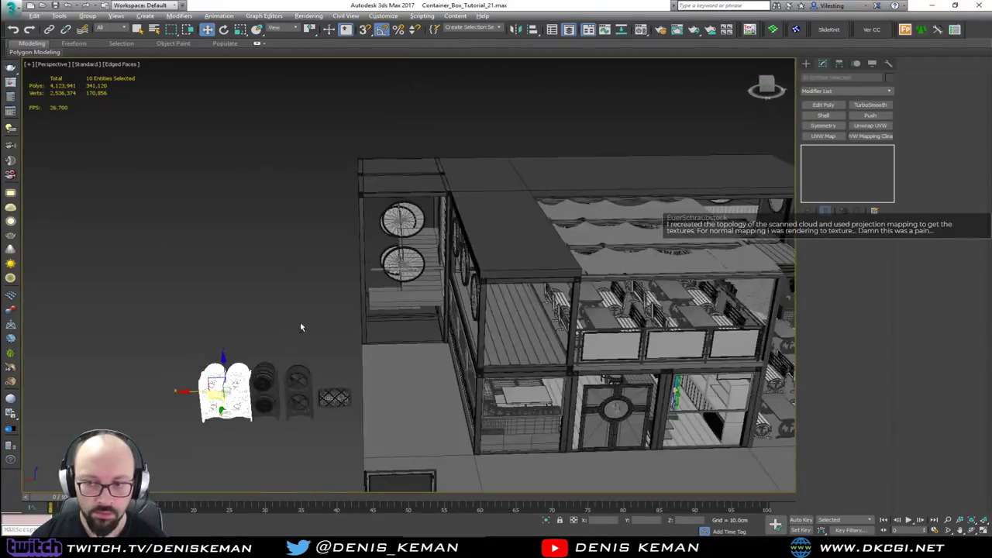
pyautogui.keyDown('alt'); pyautogui.moveTo(300, 322); pyautogui.dragTo(249, 379, button='middle'); pyautogui.keyUp('alt')
pyautogui.moveTo(249, 378); pyautogui.dragTo(439, 298)
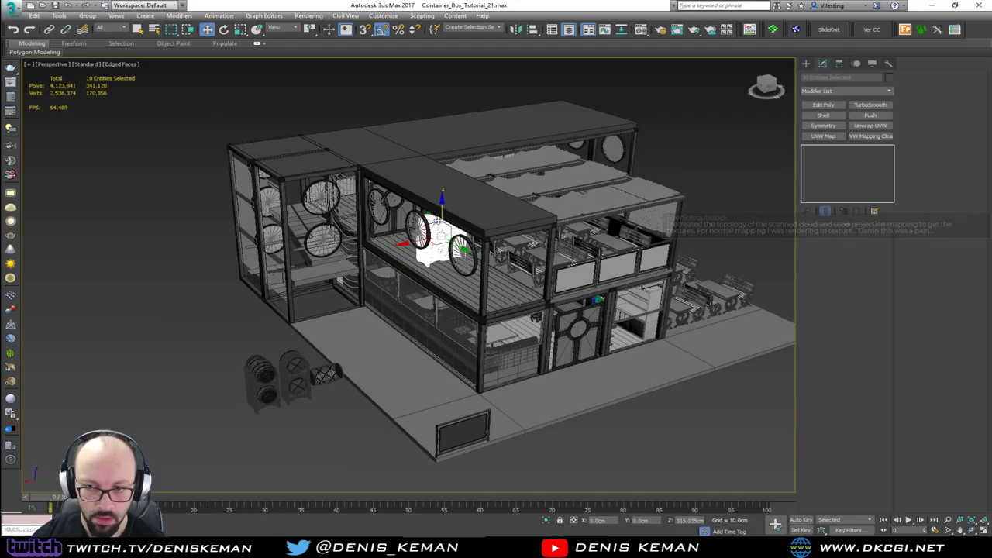
# - Rotate the four-barrel rack 90 degrees about the vertical axis, shift it along X and turn off the edged-face display
pyautogui.press('z')
pyautogui.moveTo(438, 221)
pyautogui.keyDown('alt'); pyautogui.mouseDown(button='middle')
pyautogui.moveTo(458, 219)
pyautogui.moveTo(418, 220)
pyautogui.mouseUp(button='middle'); pyautogui.keyUp('alt')
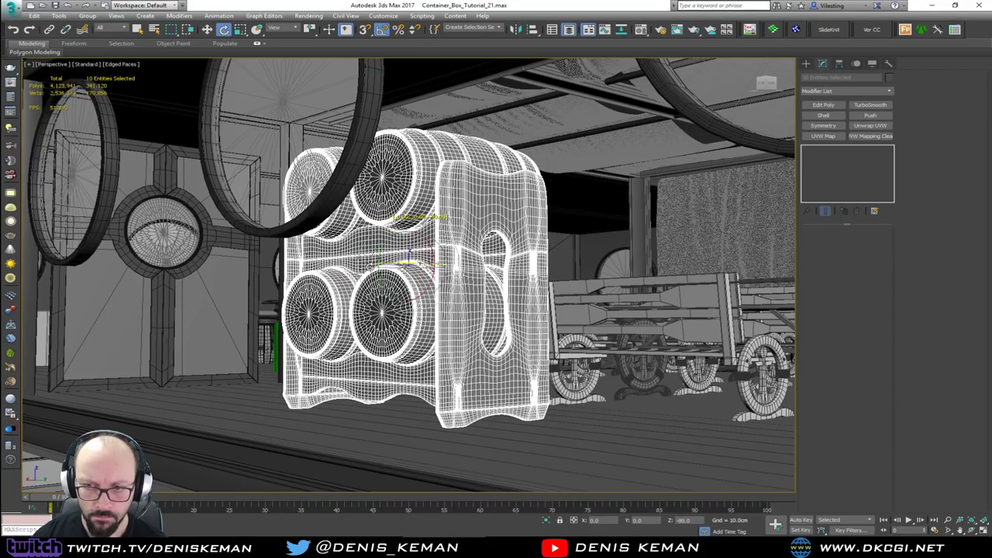
pyautogui.moveTo(379, 265)
pyautogui.keyDown('alt'); pyautogui.mouseDown(button='middle')
pyautogui.moveTo(333, 286)
pyautogui.moveTo(343, 299)
pyautogui.moveTo(419, 298)
pyautogui.moveTo(555, 263)
pyautogui.moveTo(561, 273)
pyautogui.moveTo(676, 278)
pyautogui.mouseUp(button='middle'); pyautogui.keyUp('alt')
pyautogui.keyDown('alt'); pyautogui.moveTo(548, 288); pyautogui.dragTo(465, 288, button='middle'); pyautogui.keyUp('alt')
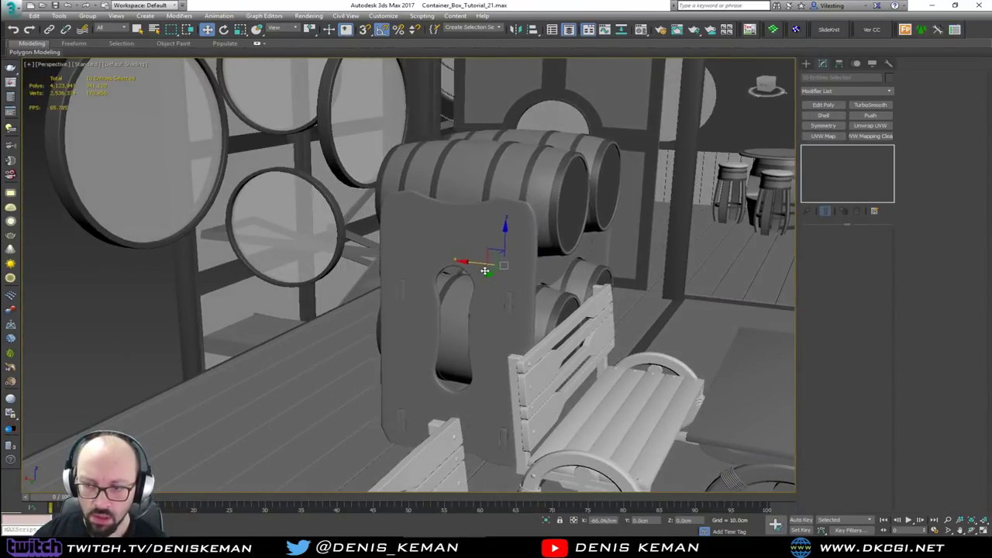
# - Slide the four-barrel rack along Y to the front corner of the upper-floor room
pyautogui.keyDown('alt'); pyautogui.moveTo(484, 272); pyautogui.dragTo(214, 276, button='middle'); pyautogui.keyUp('alt')
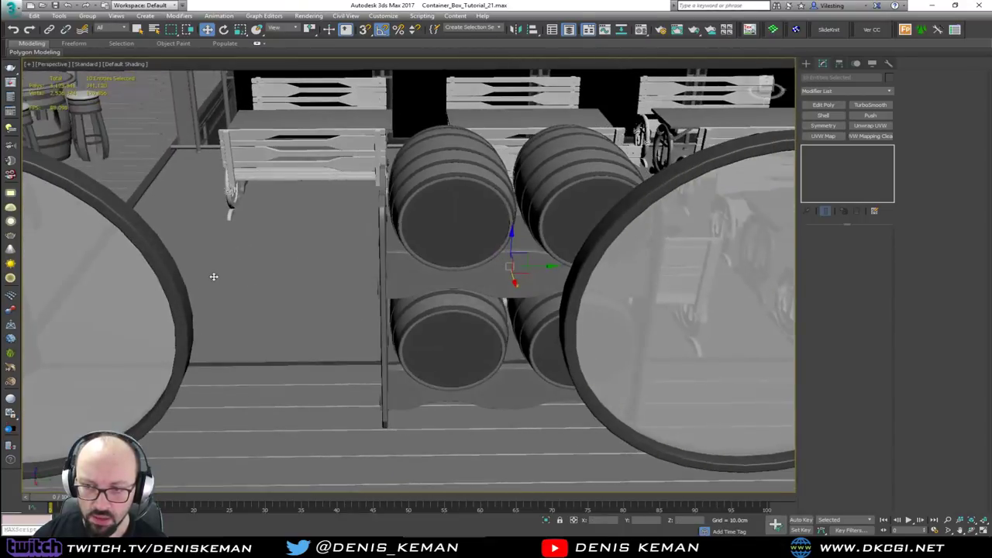
pyautogui.scroll(-5, 500, 294)
pyautogui.moveTo(499, 294); pyautogui.dragTo(341, 225, button='middle')
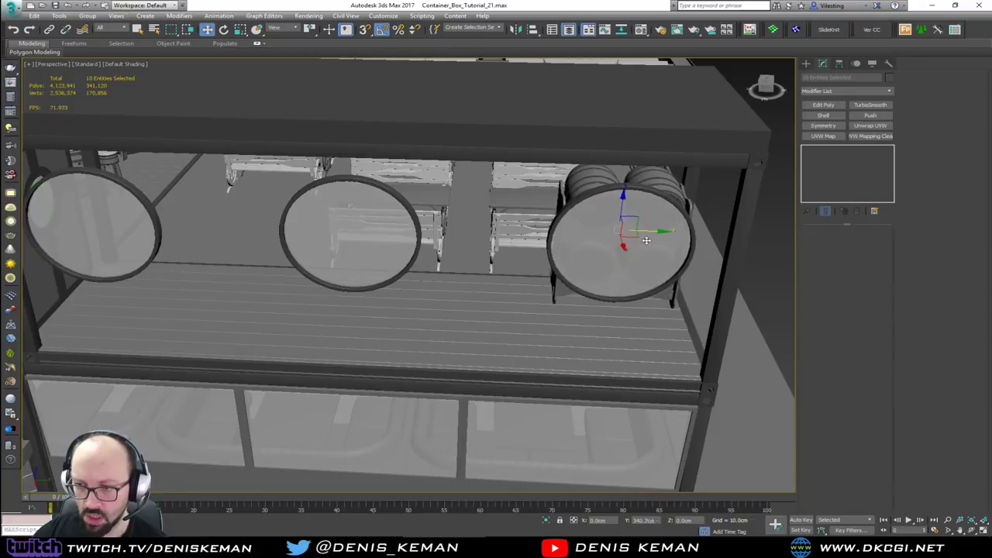
pyautogui.moveTo(646, 240)
pyautogui.keyDown('alt'); pyautogui.mouseDown(button='middle')
pyautogui.moveTo(573, 254)
pyautogui.moveTo(629, 243)
pyautogui.mouseUp(button='middle'); pyautogui.keyUp('alt')
pyautogui.moveTo(651, 243); pyautogui.dragTo(595, 241)
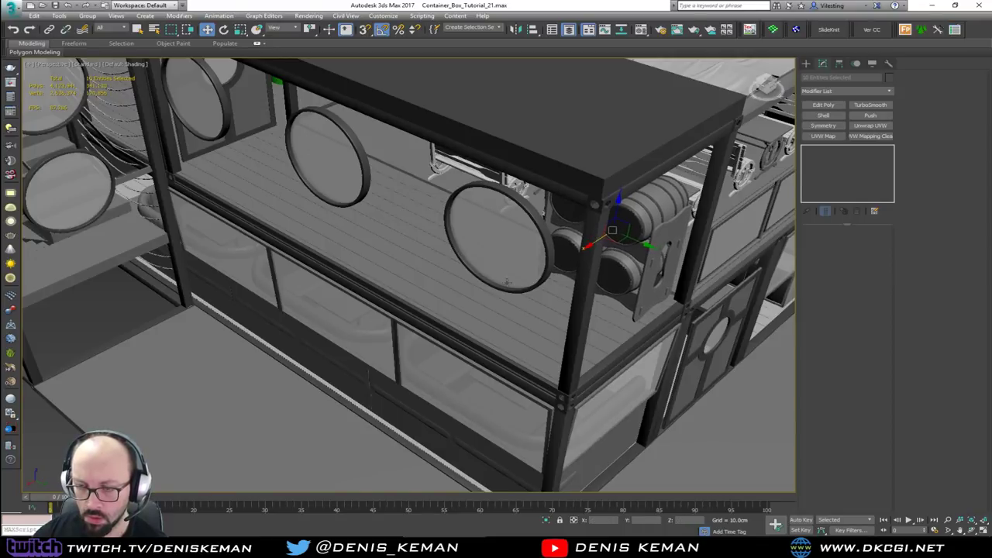
# - Remove the TurboSmooth modifier from the middle cross board of the double barrel rack on the upper floor
pyautogui.scroll(-5, 552, 225)
pyautogui.moveTo(535, 240); pyautogui.dragTo(419, 254, button='middle')
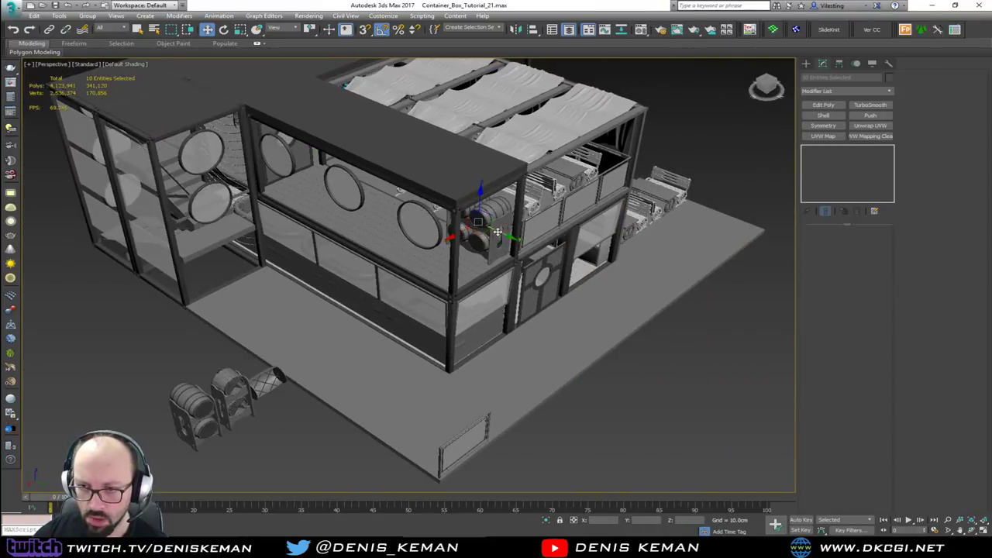
pyautogui.scroll(10, 497, 232)
pyautogui.press('F3')
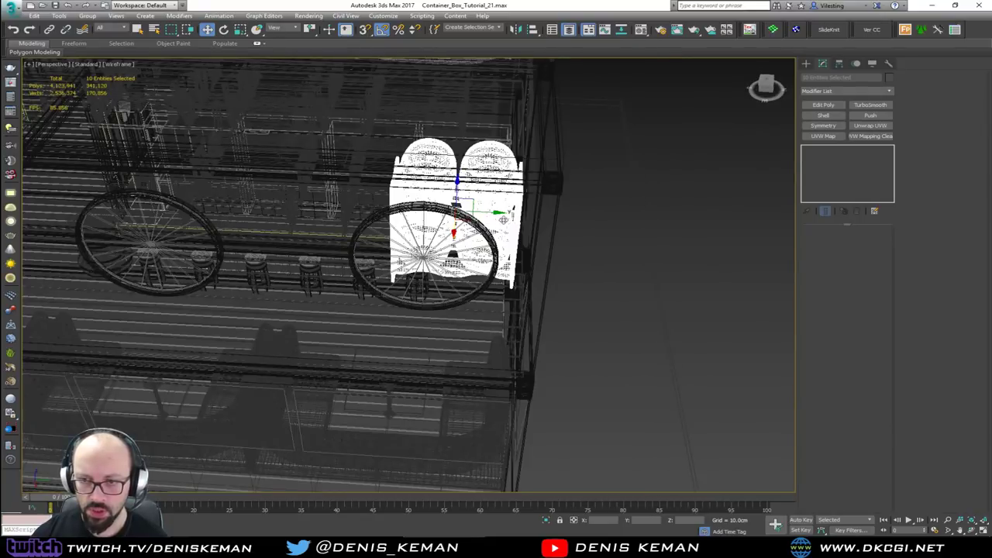
pyautogui.scroll(5, 490, 215)
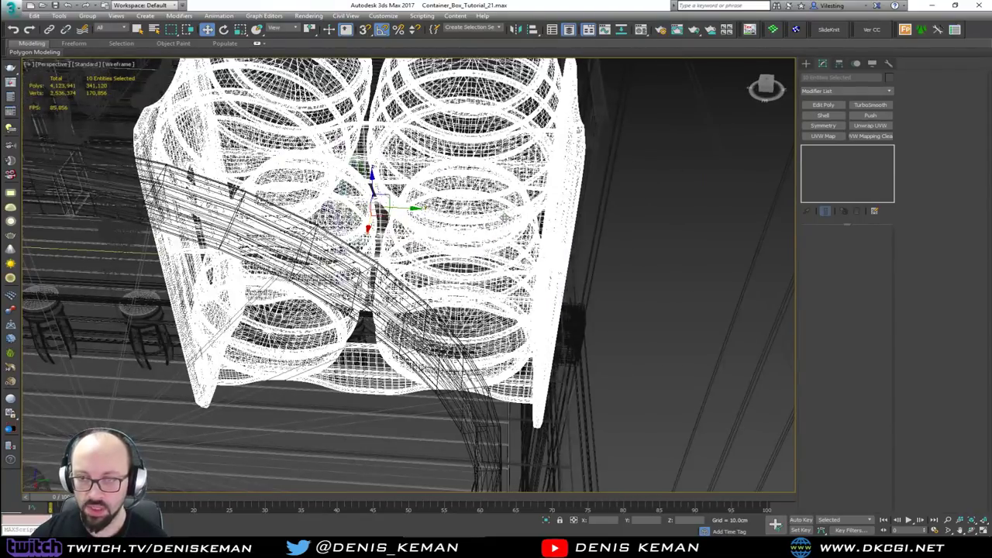
pyautogui.press('F3')
pyautogui.click(525, 243)
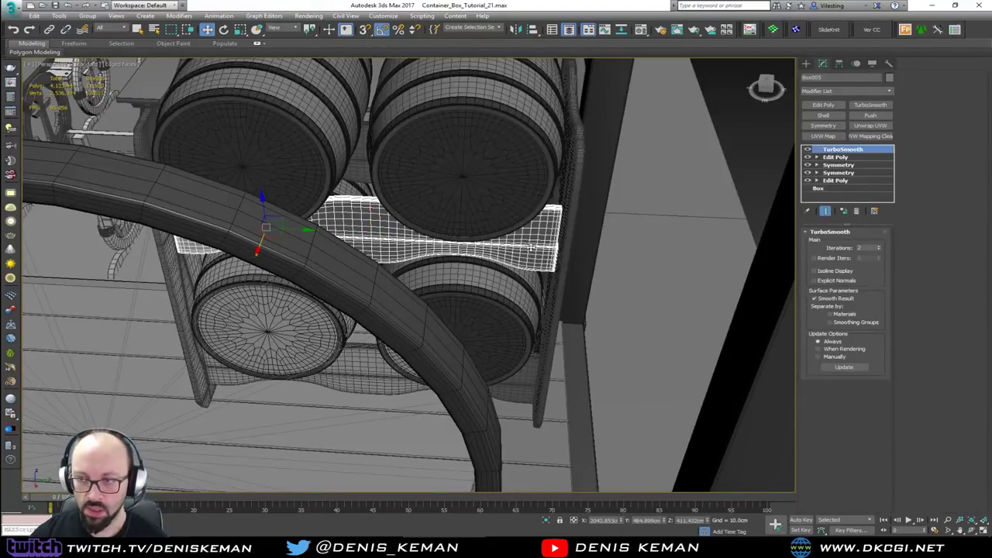
pyautogui.keyDown('alt'); pyautogui.moveTo(525, 242); pyautogui.dragTo(510, 238, button='middle'); pyautogui.keyUp('alt')
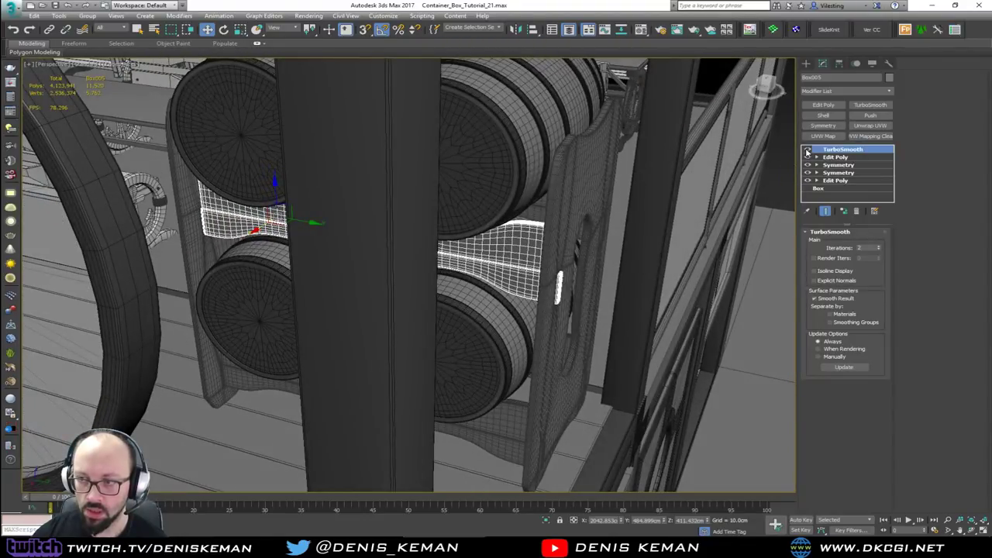
pyautogui.click(857, 211)
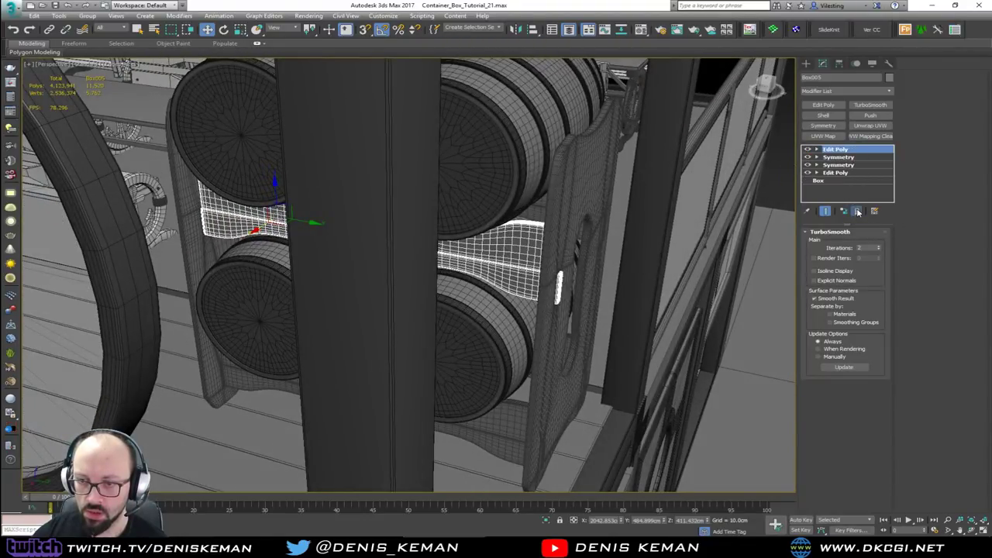
# - Remove the TurboSmooth modifier from both side panels of the upper-floor double barrel rack
pyautogui.click(557, 212)
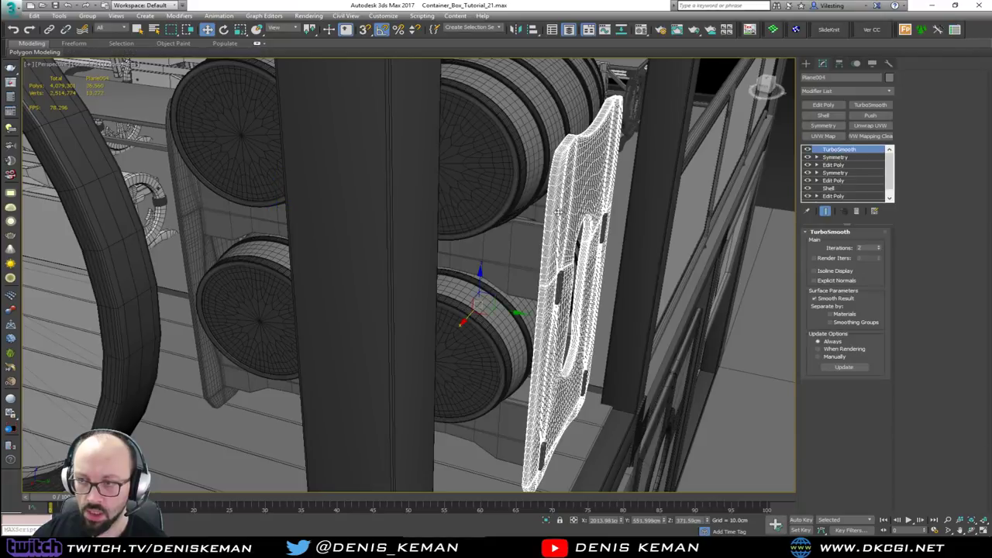
pyautogui.click(857, 211)
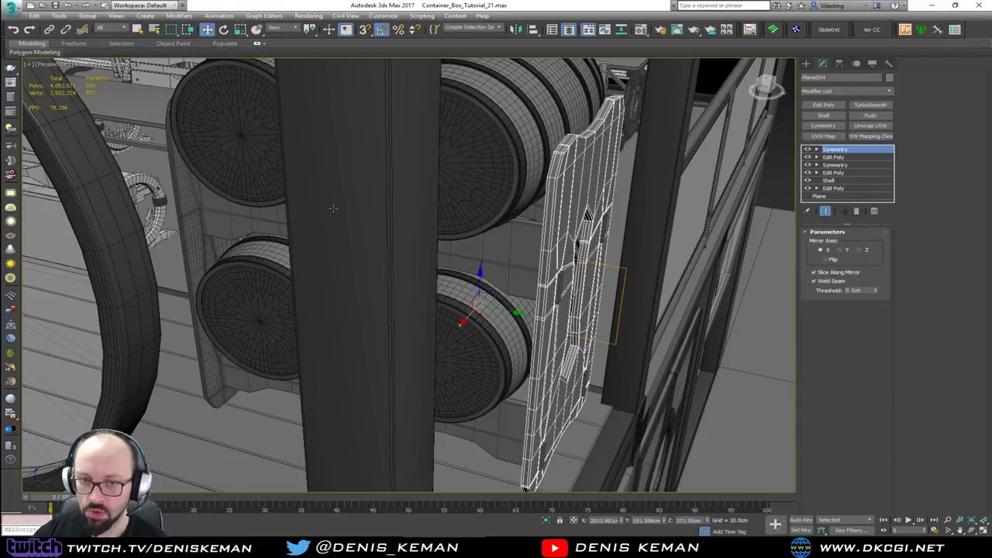
pyautogui.click(197, 224)
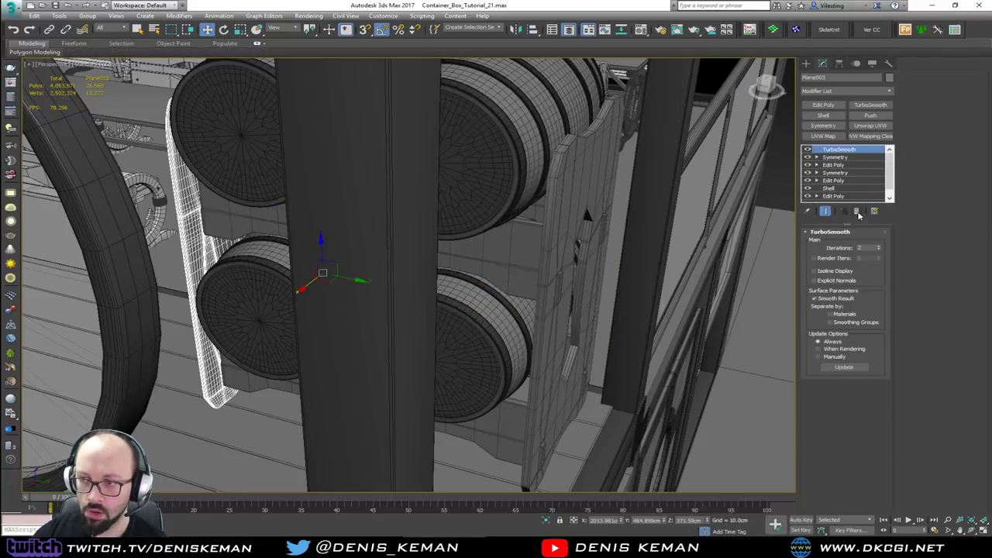
pyautogui.click(857, 212)
pyautogui.moveTo(531, 298); pyautogui.dragTo(541, 318, button='middle')
pyautogui.scroll(-3, 541, 318)
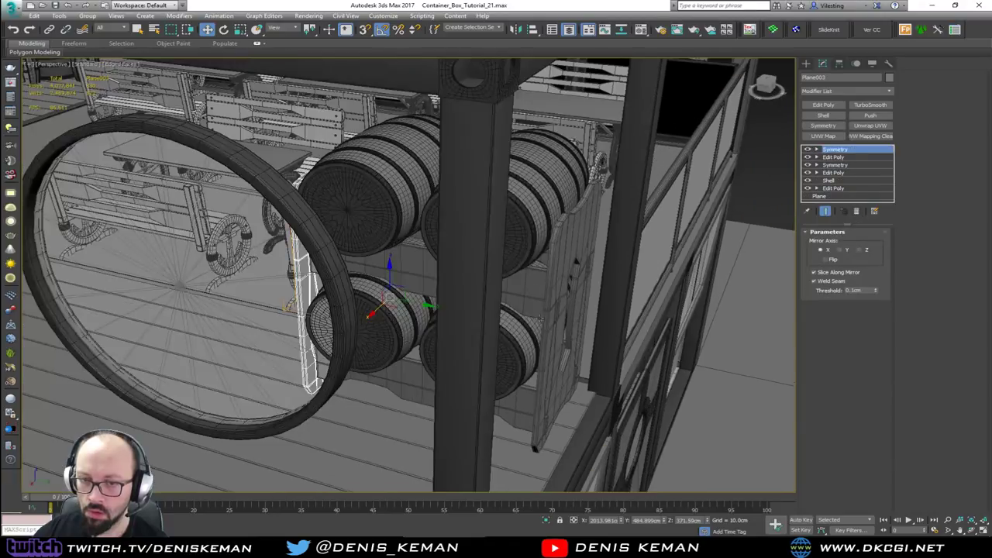
# - Select the four barrels with all rack boards and side panels, and copy the set sideways so it stands directly beside the original
pyautogui.click(383, 222)
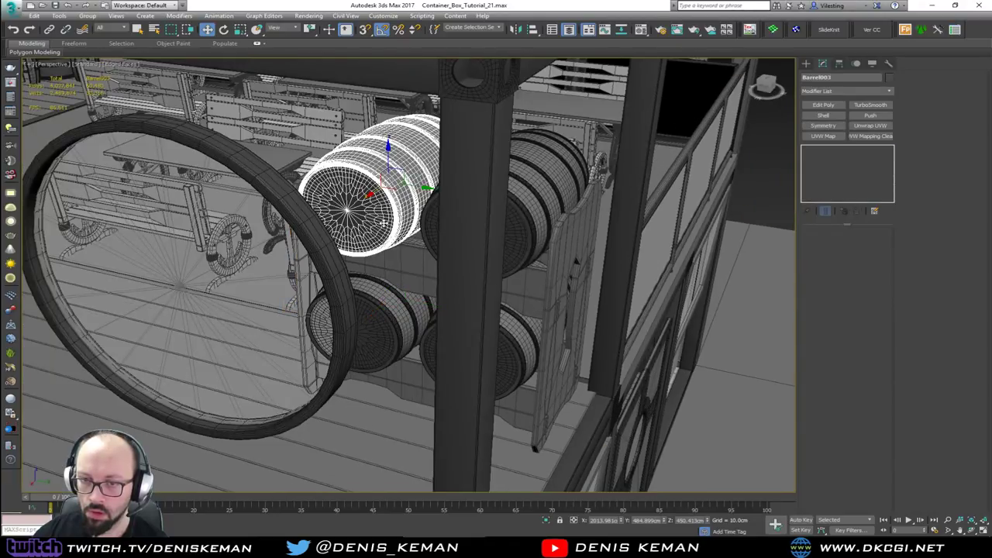
pyautogui.keyDown('ctrl'); pyautogui.click(524, 220); pyautogui.keyUp('ctrl')
pyautogui.keyDown('ctrl'); pyautogui.click(520, 327); pyautogui.keyUp('ctrl')
pyautogui.keyDown('ctrl'); pyautogui.click(414, 311); pyautogui.keyUp('ctrl')
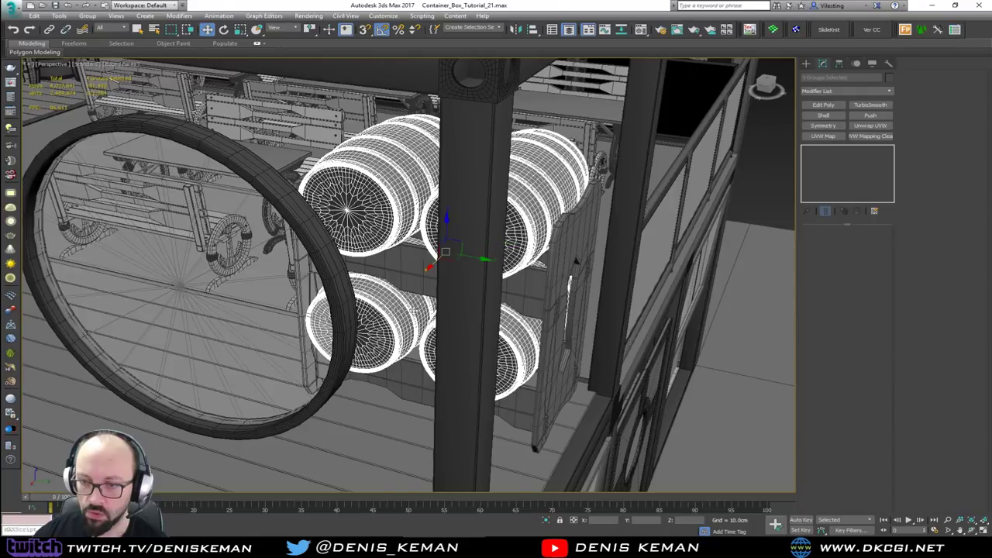
pyautogui.keyDown('ctrl'); pyautogui.click(525, 298); pyautogui.keyUp('ctrl')
pyautogui.keyDown('ctrl'); pyautogui.click(544, 359); pyautogui.keyUp('ctrl')
pyautogui.keyDown('ctrl'); pyautogui.click(519, 407); pyautogui.keyUp('ctrl')
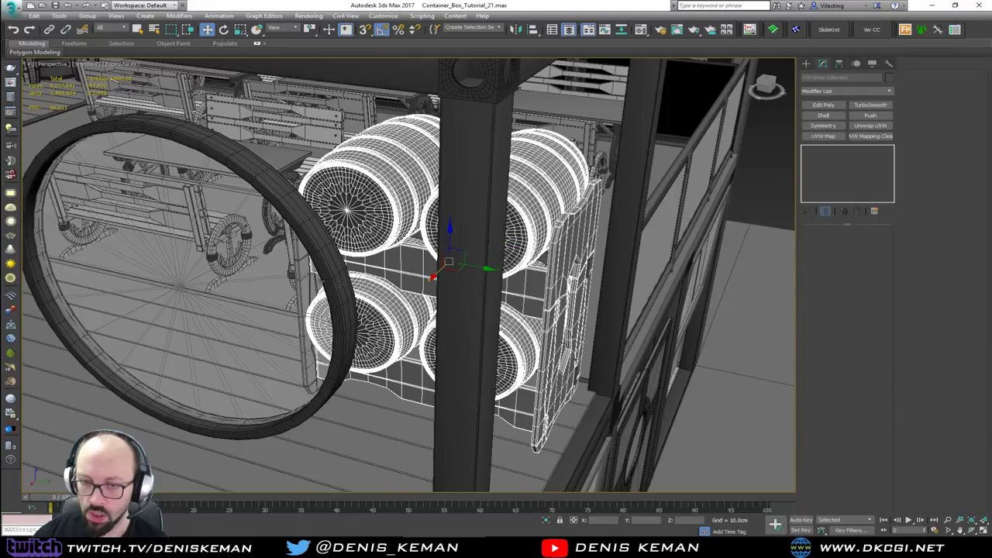
pyautogui.keyDown('alt'); pyautogui.moveTo(365, 277); pyautogui.dragTo(341, 252, button='middle'); pyautogui.keyUp('alt')
pyautogui.keyDown('ctrl'); pyautogui.click(331, 250); pyautogui.keyUp('ctrl')
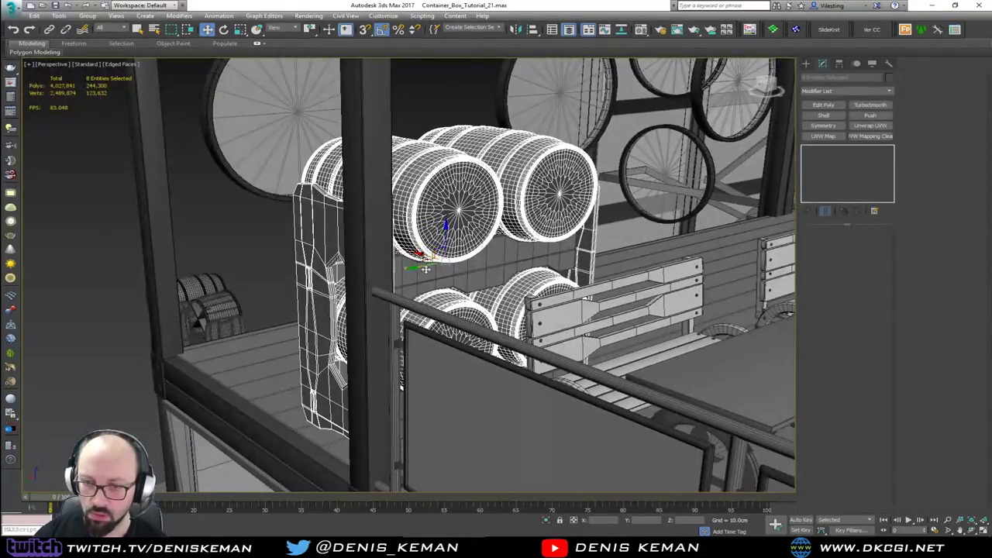
pyautogui.keyDown('alt'); pyautogui.moveTo(426, 269); pyautogui.dragTo(430, 263, button='middle'); pyautogui.keyUp('alt')
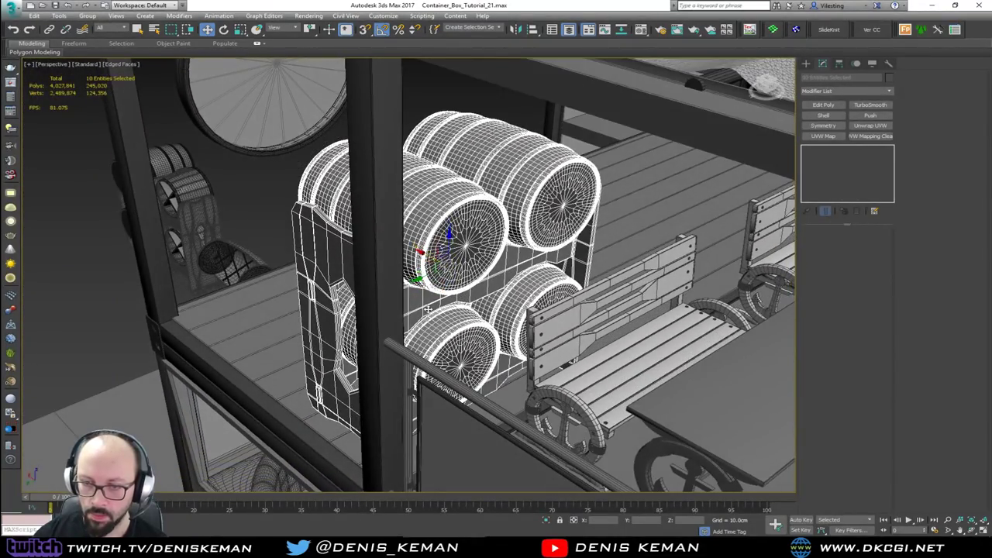
pyautogui.keyDown('alt'); pyautogui.moveTo(427, 308); pyautogui.dragTo(568, 253, button='middle'); pyautogui.keyUp('alt')
pyautogui.keyDown('shift'); pyautogui.moveTo(569, 252); pyautogui.dragTo(372, 252); pyautogui.keyUp('shift')
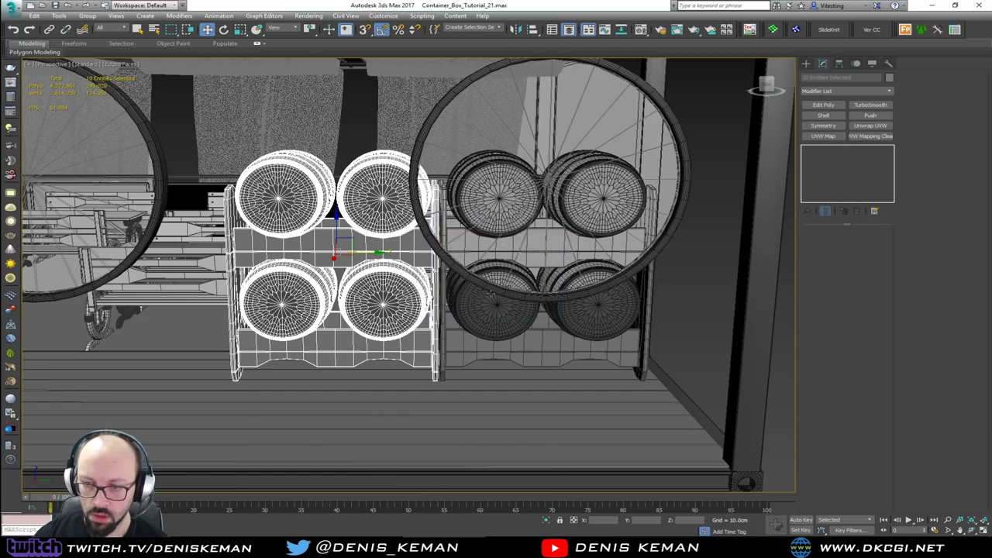
# - Try to move the copied barrel rack across the floor toward the side with the round windows
pyautogui.keyDown('alt'); pyautogui.moveTo(489, 292); pyautogui.dragTo(593, 229, button='middle'); pyautogui.keyUp('alt')
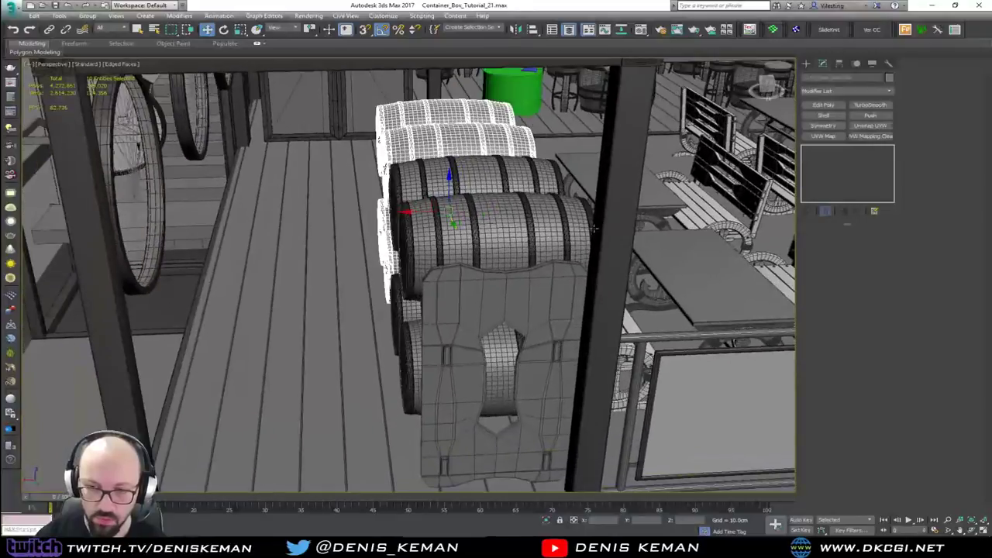
pyautogui.scroll(-2, 594, 228)
pyautogui.moveTo(470, 219); pyautogui.dragTo(337, 286)
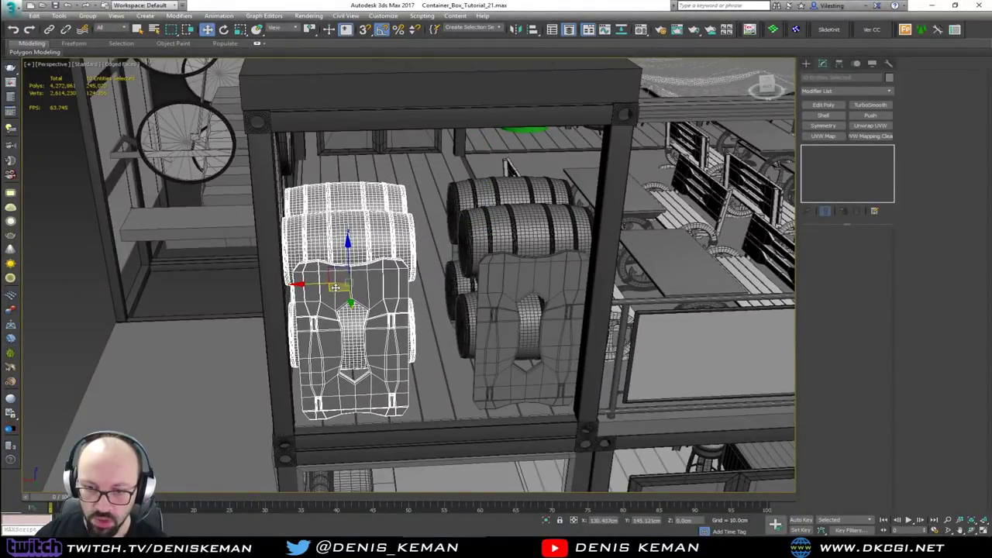
pyautogui.keyDown('alt'); pyautogui.moveTo(337, 286); pyautogui.dragTo(496, 265, button='middle'); pyautogui.keyUp('alt')
pyautogui.click(622, 305)
pyautogui.press('F4')
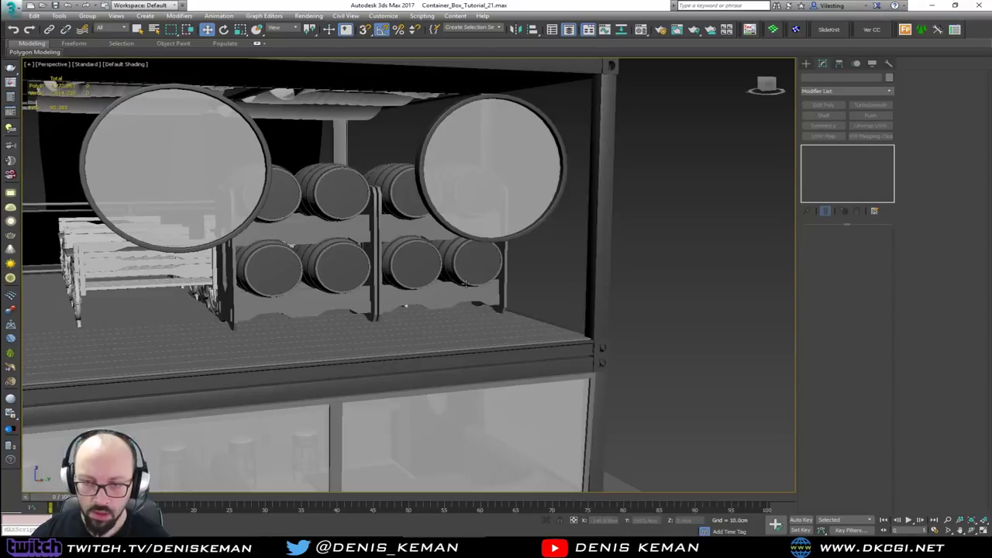
# - Remove the TurboSmooth modifier from both side panels of the single-column barrel rack standing outside the building
pyautogui.scroll(-5, 399, 279)
pyautogui.keyDown('alt'); pyautogui.moveTo(375, 274); pyautogui.dragTo(331, 342, button='middle'); pyautogui.keyUp('alt')
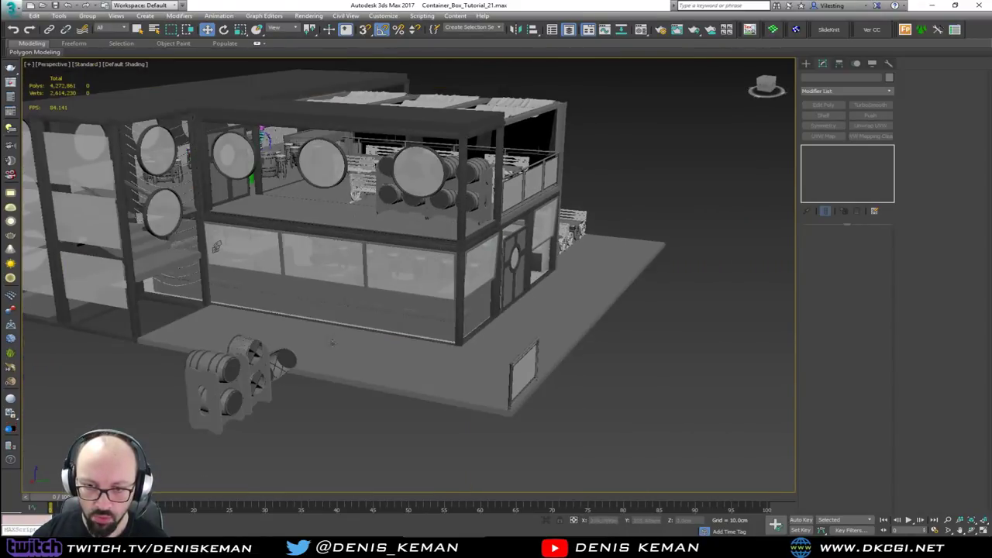
pyautogui.click(217, 419)
pyautogui.press('F4')
pyautogui.scroll(10, 217, 417)
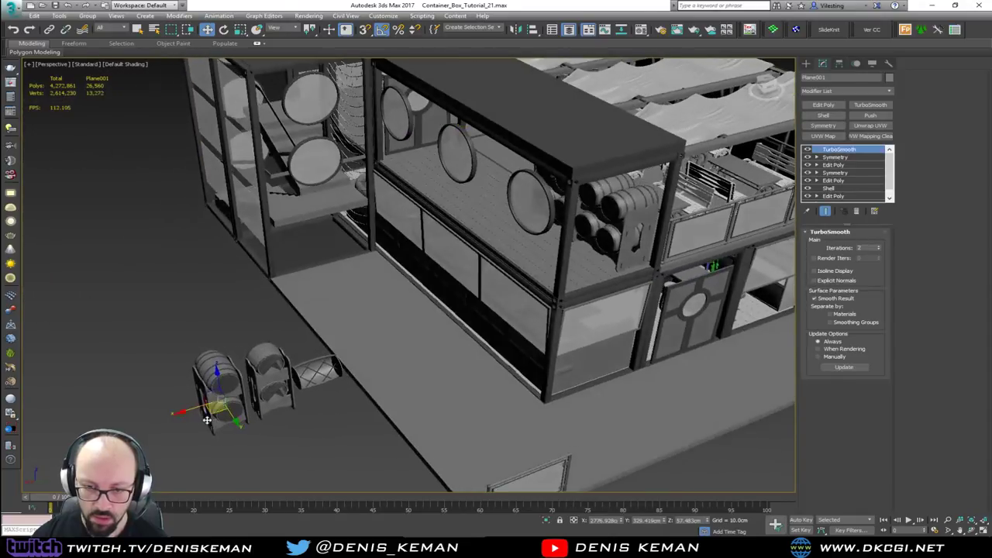
pyautogui.scroll(4, 217, 411)
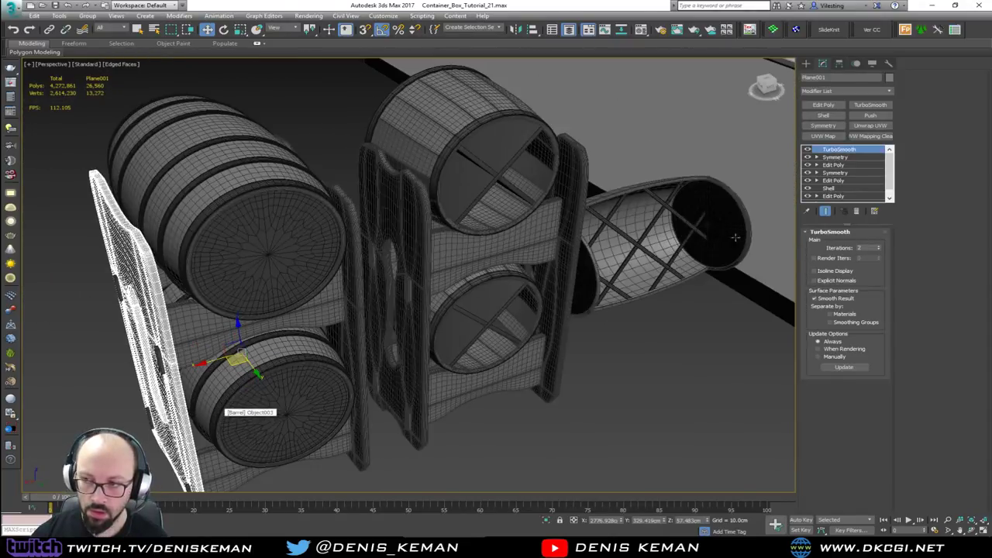
pyautogui.click(857, 212)
pyautogui.click(345, 342)
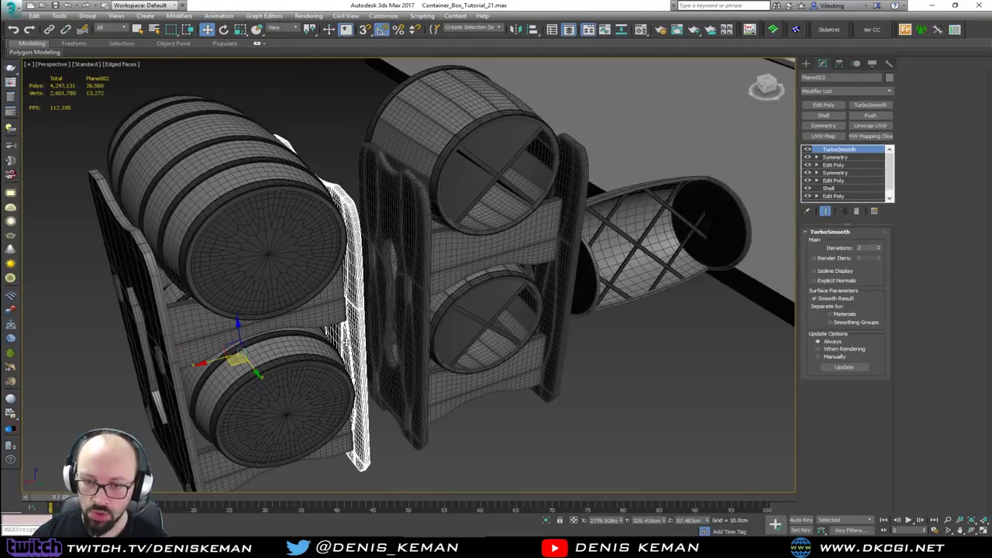
pyautogui.click(857, 213)
# - Remove the TurboSmooth modifier from the cross boards at the front and back of the outside single-column rack
pyautogui.click(327, 312)
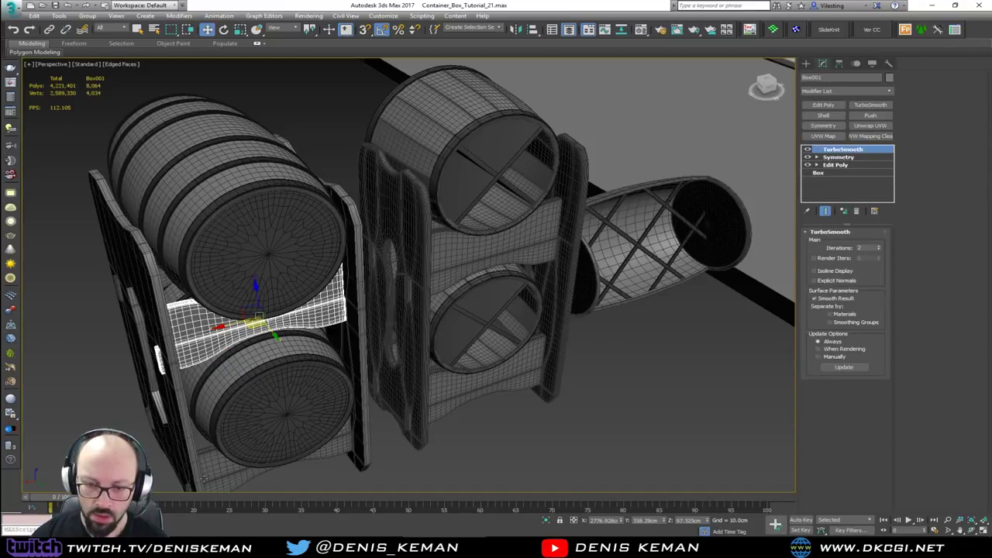
pyautogui.keyDown('ctrl'); pyautogui.click(337, 445); pyautogui.keyUp('ctrl')
pyautogui.click(856, 210)
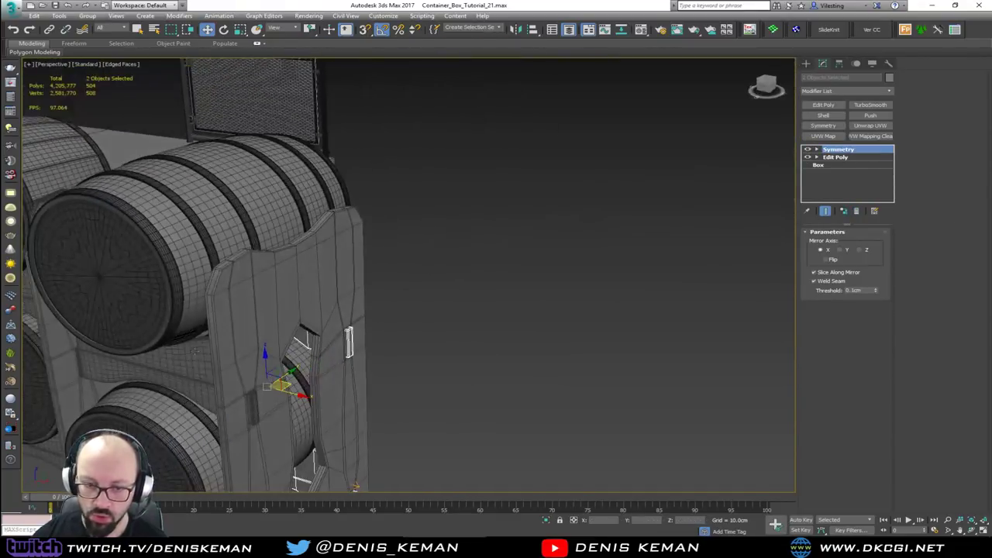
pyautogui.click(193, 372)
pyautogui.scroll(3, 364, 252)
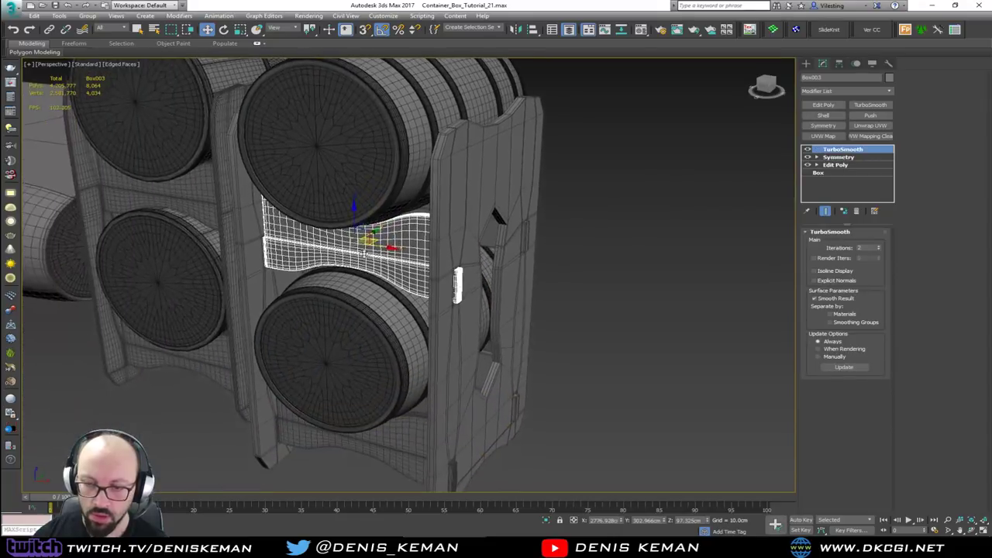
pyautogui.click(857, 210)
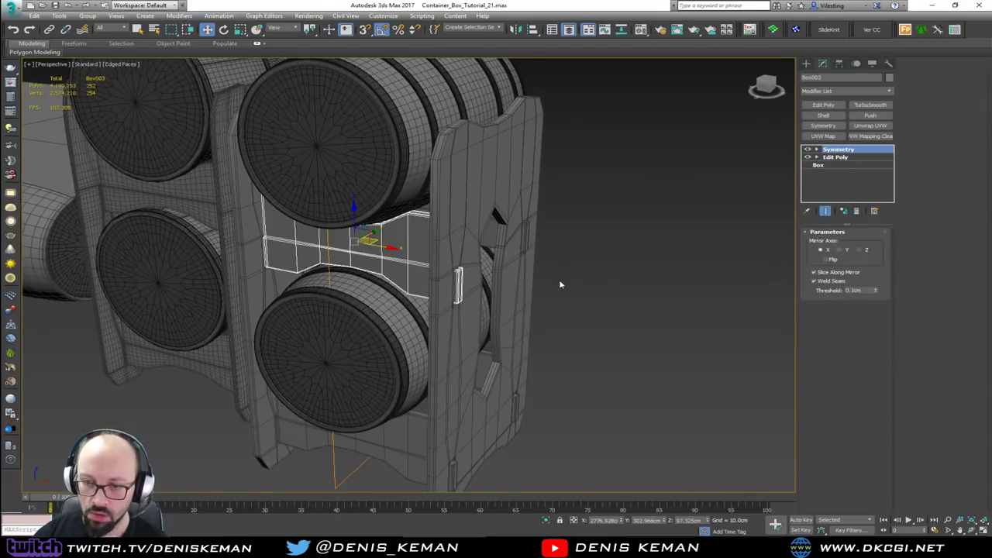
# - Select the complete single-column rack with its barrels and move it onto the upper floor near the double racks
pyautogui.keyDown('alt'); pyautogui.moveTo(470, 198); pyautogui.dragTo(348, 210, button='middle'); pyautogui.keyUp('alt')
pyautogui.scroll(-5, 349, 210)
pyautogui.click(221, 143)
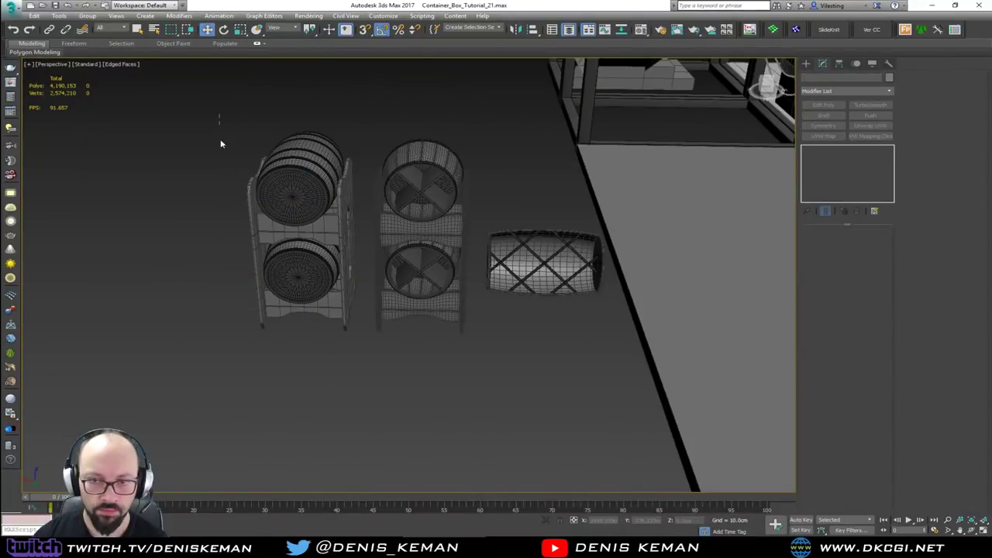
pyautogui.moveTo(362, 354); pyautogui.dragTo(362, 353)
pyautogui.scroll(-5, 362, 353)
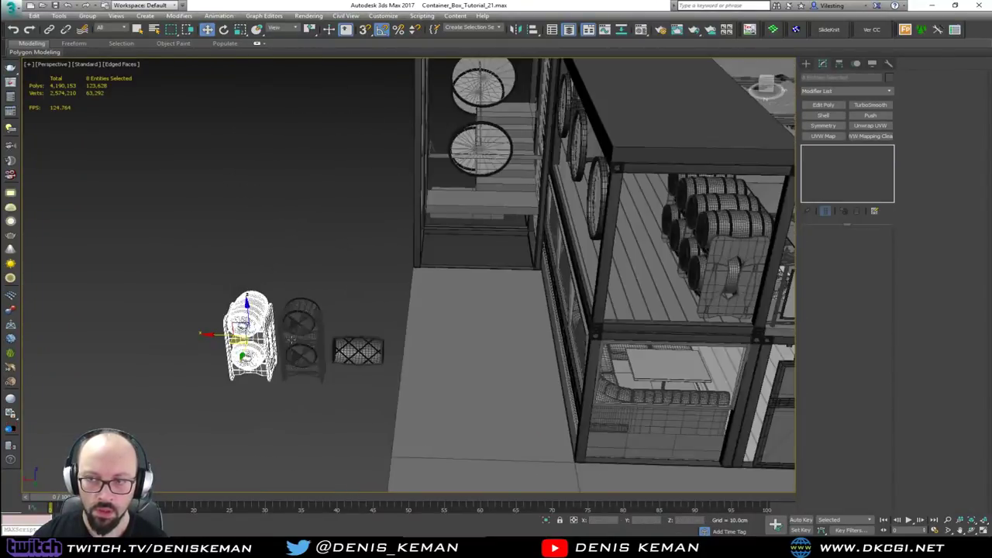
pyautogui.moveTo(370, 262); pyautogui.dragTo(273, 280, button='middle')
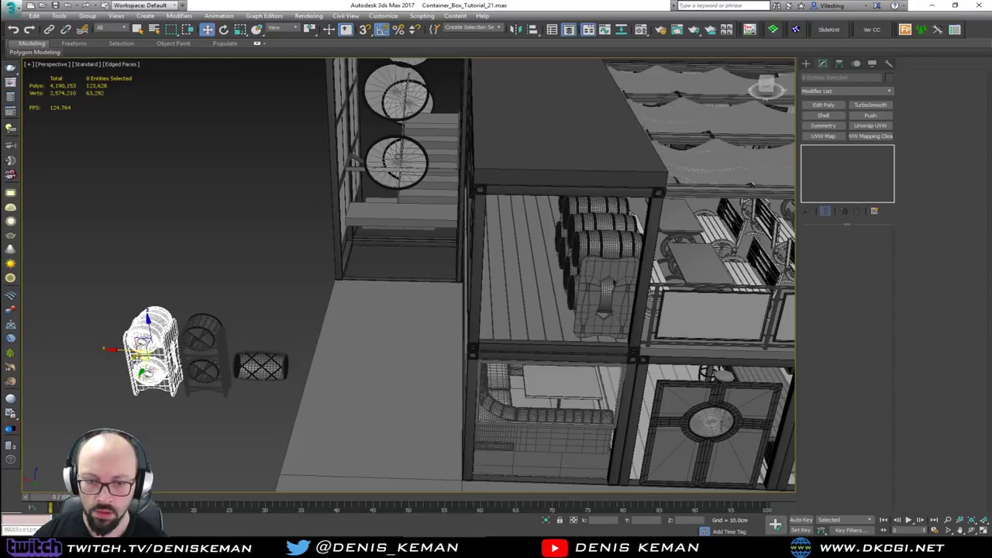
pyautogui.moveTo(142, 352); pyautogui.dragTo(589, 205)
pyautogui.press('z')
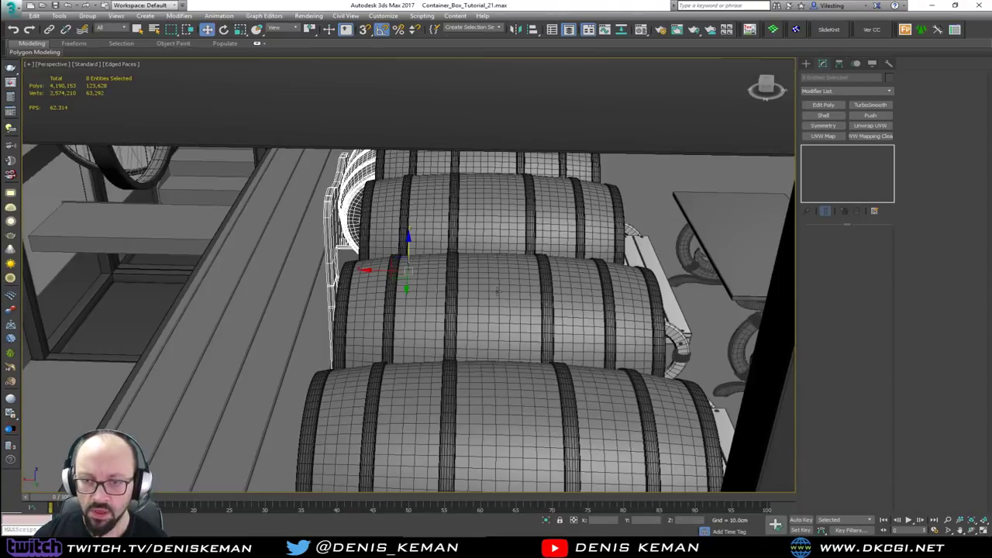
# - Move the single-column rack to the free end of the double racks and rotate it -90 degrees around Z
pyautogui.keyDown('alt'); pyautogui.moveTo(497, 291); pyautogui.dragTo(576, 272, button='middle'); pyautogui.keyUp('alt')
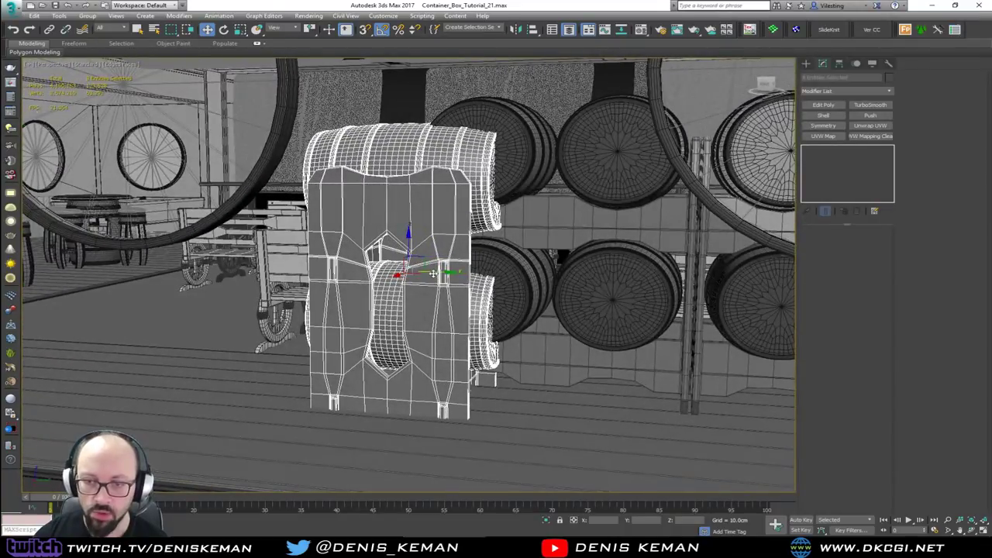
pyautogui.moveTo(432, 272); pyautogui.dragTo(285, 279)
pyautogui.press('e')
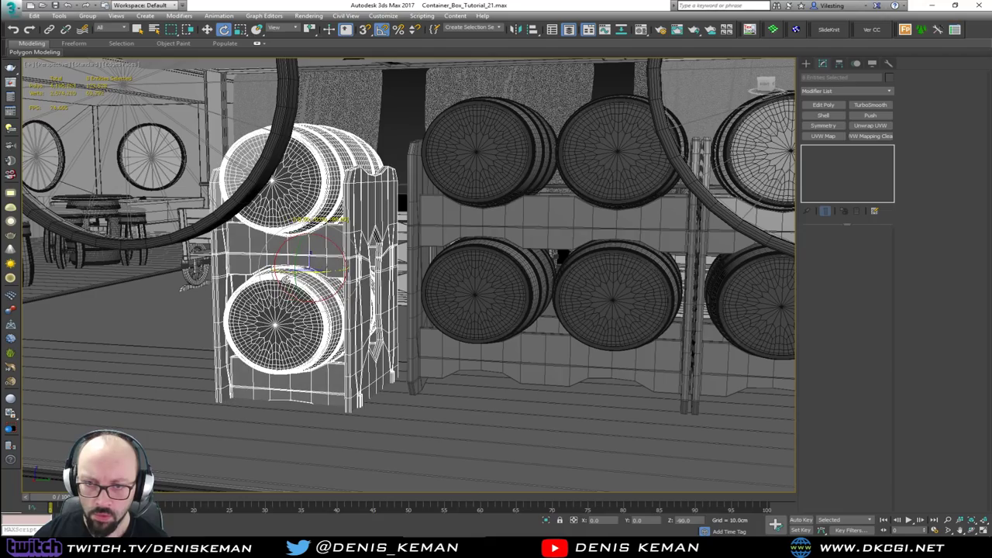
pyautogui.keyDown('alt'); pyautogui.moveTo(285, 278); pyautogui.dragTo(258, 225, button='middle'); pyautogui.keyUp('alt')
pyautogui.keyDown('alt'); pyautogui.moveTo(358, 267); pyautogui.dragTo(423, 288, button='middle'); pyautogui.keyUp('alt')
# - Position the single-column rack flush against the end of the double racks, in line with their row and at floor level
pyautogui.press('w')
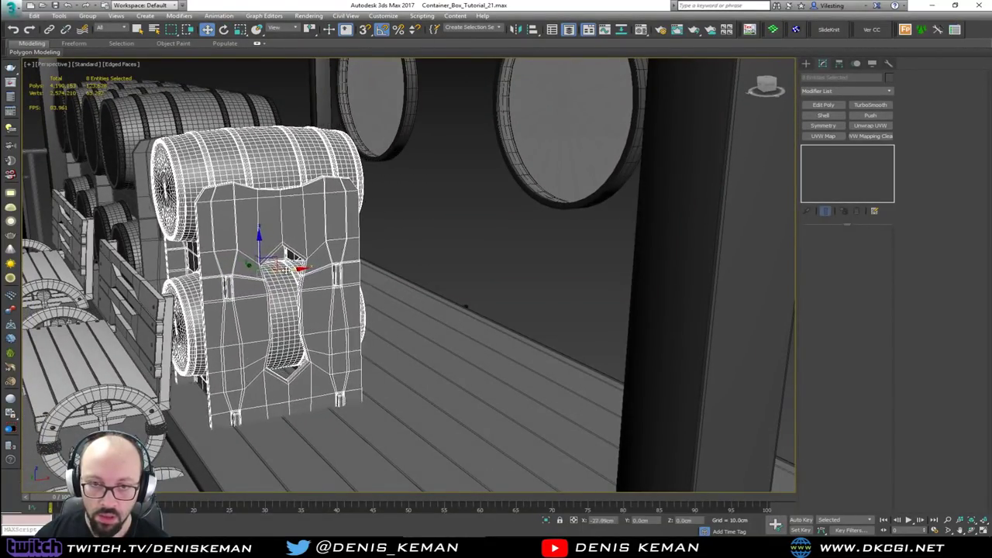
pyautogui.keyDown('alt'); pyautogui.moveTo(279, 274); pyautogui.dragTo(107, 269, button='middle'); pyautogui.keyUp('alt')
pyautogui.keyDown('alt'); pyautogui.moveTo(567, 425); pyautogui.dragTo(408, 397, button='middle'); pyautogui.keyUp('alt')
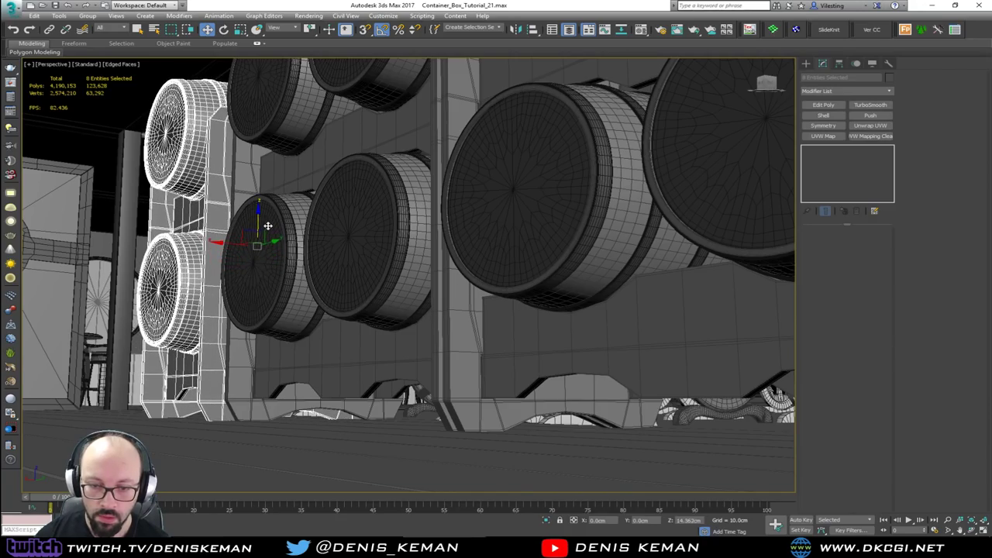
# - Examine the single-column rack's fit against the double racks from several sides, with and without edged faces
pyautogui.keyDown('alt'); pyautogui.moveTo(268, 225); pyautogui.dragTo(767, 262, button='middle'); pyautogui.keyUp('alt')
pyautogui.keyDown('alt'); pyautogui.moveTo(268, 270); pyautogui.dragTo(389, 247, button='middle'); pyautogui.keyUp('alt')
pyautogui.scroll(5, 334, 279)
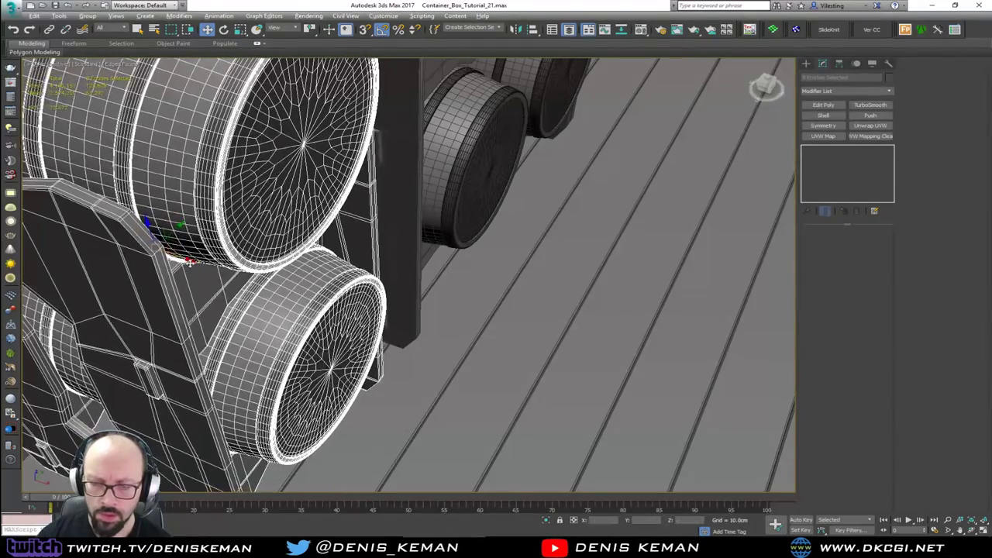
pyautogui.keyDown('alt'); pyautogui.moveTo(190, 263); pyautogui.dragTo(109, 220, button='middle'); pyautogui.keyUp('alt')
pyautogui.scroll(-5, 293, 294)
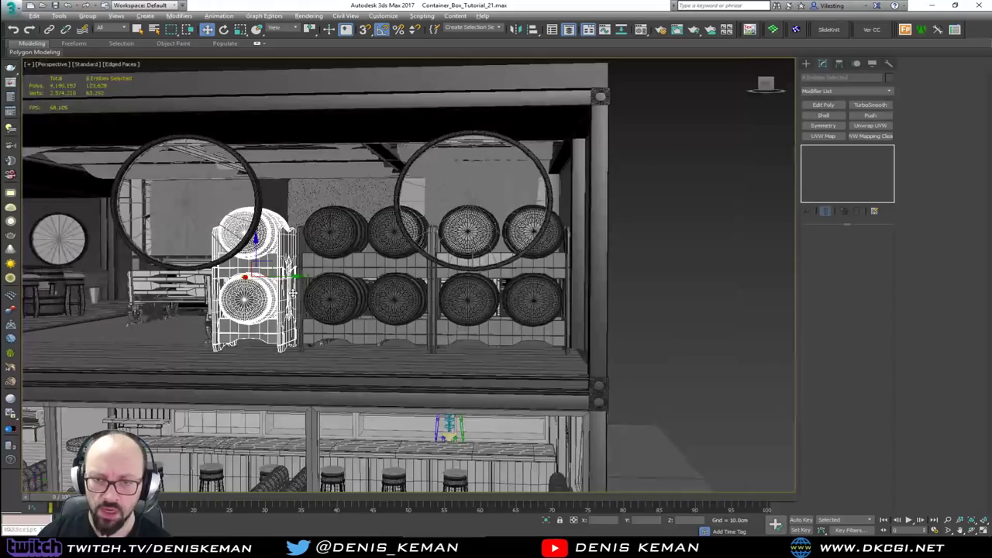
pyautogui.moveTo(293, 294)
pyautogui.keyDown('alt'); pyautogui.mouseDown(button='middle')
pyautogui.moveTo(217, 297)
pyautogui.moveTo(252, 310)
pyautogui.moveTo(308, 293)
pyautogui.moveTo(370, 293)
pyautogui.moveTo(374, 302)
pyautogui.moveTo(334, 306)
pyautogui.mouseUp(button='middle'); pyautogui.keyUp('alt')
pyautogui.scroll(-4, 252, 310)
pyautogui.click(583, 311)
pyautogui.scroll(4, 236, 310)
pyautogui.press('F4')
pyautogui.scroll(-4, 307, 293)
pyautogui.moveTo(334, 306); pyautogui.dragTo(375, 220, button='middle')
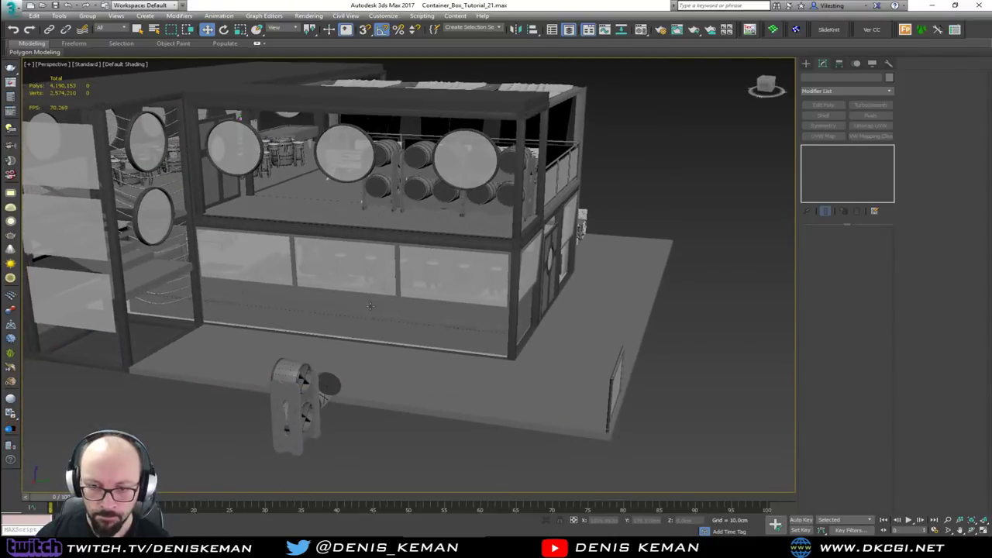
# - Remove the TurboSmooth modifier from the upper and lower cross boards on both ends of the outside open-barrel rack
pyautogui.keyDown('alt'); pyautogui.moveTo(370, 306); pyautogui.dragTo(346, 307, button='middle'); pyautogui.keyUp('alt')
pyautogui.click(72, 418)
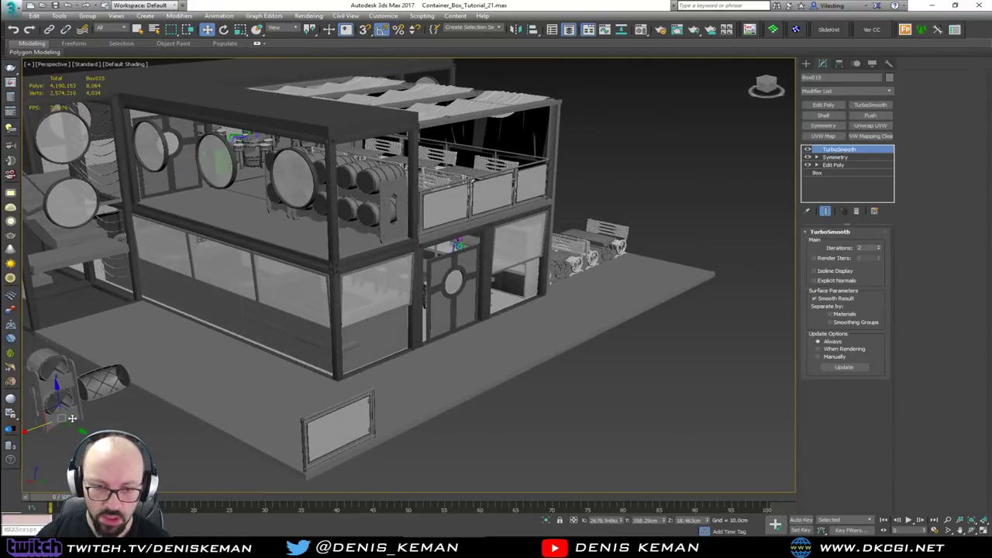
pyautogui.press('z')
pyautogui.keyDown('alt'); pyautogui.moveTo(221, 348); pyautogui.dragTo(183, 390, button='middle'); pyautogui.keyUp('alt')
pyautogui.press('F4')
pyautogui.scroll(-4, 266, 291)
pyautogui.moveTo(265, 291); pyautogui.dragTo(268, 319, button='middle')
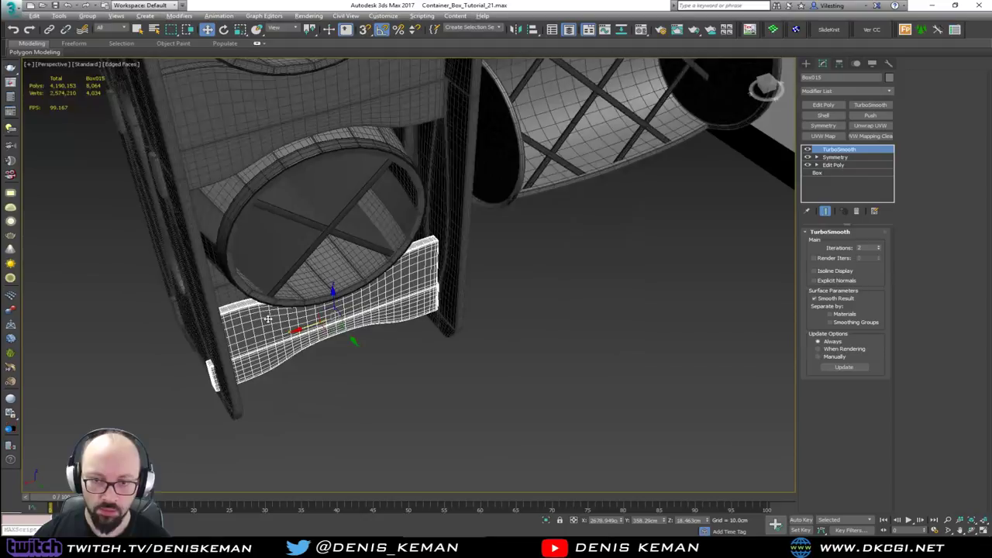
pyautogui.click(858, 213)
pyautogui.click(323, 130)
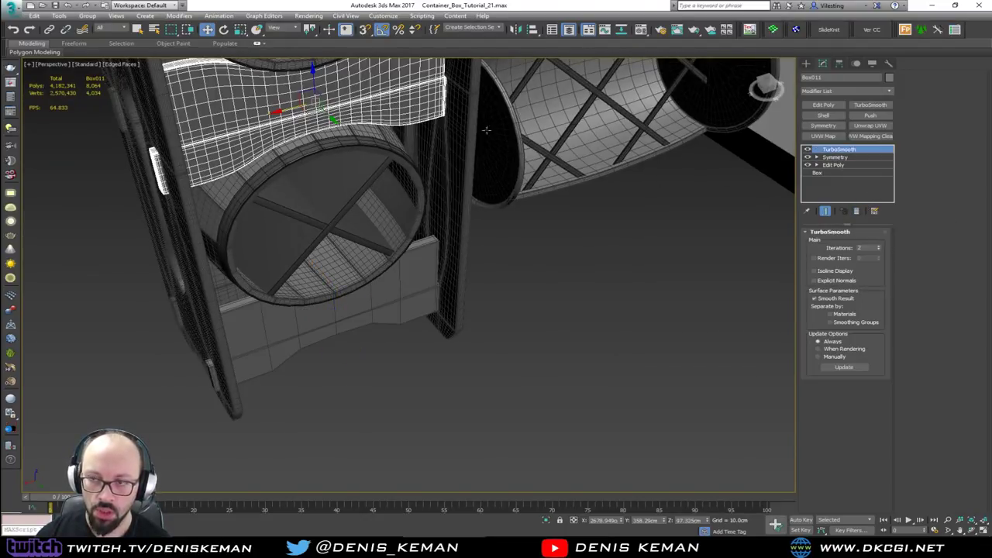
pyautogui.keyDown('alt'); pyautogui.moveTo(240, 207); pyautogui.dragTo(345, 192, button='middle'); pyautogui.keyUp('alt')
pyautogui.click(324, 195)
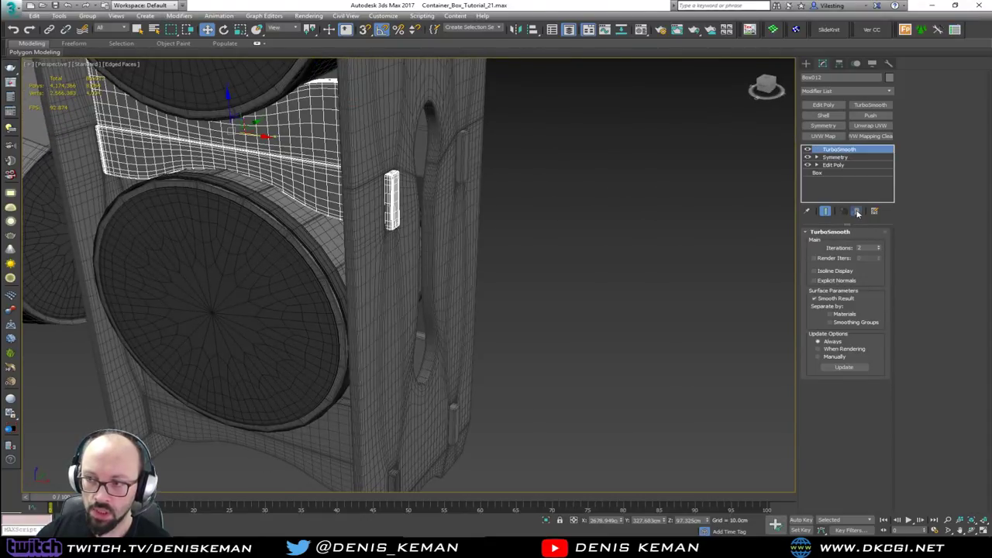
pyautogui.click(301, 437)
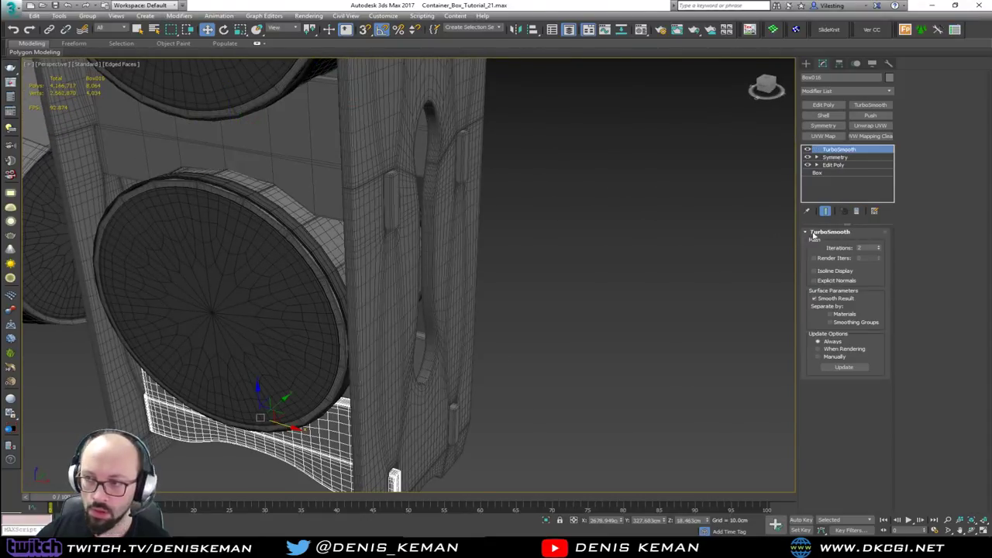
# - Remove the TurboSmooth modifier from both side panels of the open-barrel rack
pyautogui.click(380, 137)
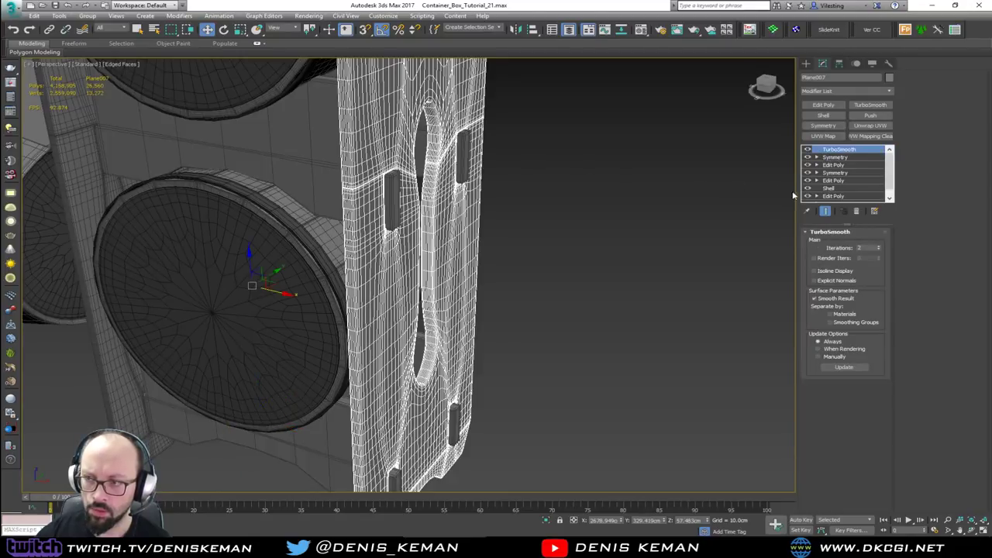
pyautogui.click(858, 213)
pyautogui.click(64, 133)
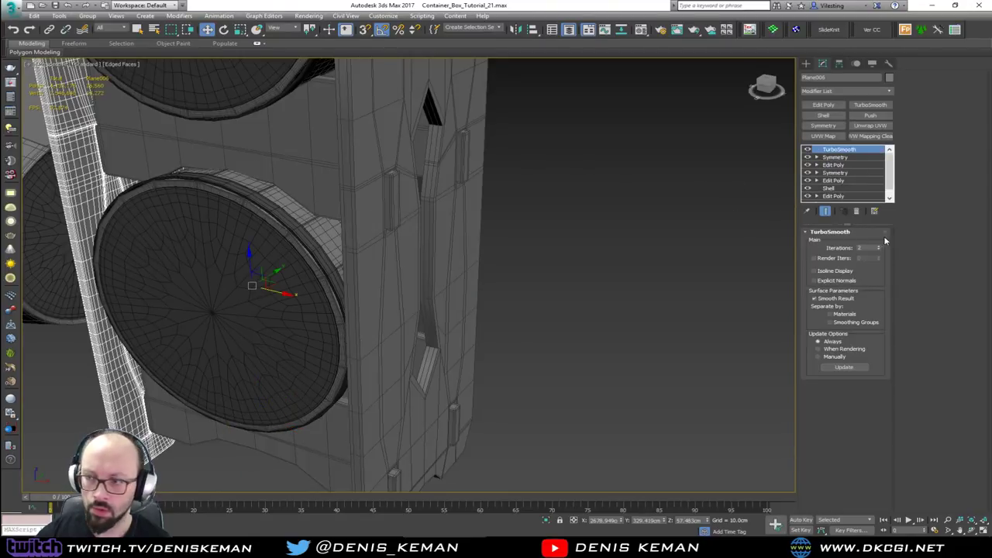
pyautogui.click(857, 211)
# - Select the complete open-barrel rack with its barrels and move it onto the upper floor, beside the free end of the rack row
pyautogui.scroll(-4, 599, 269)
pyautogui.keyDown('alt'); pyautogui.moveTo(600, 268); pyautogui.dragTo(408, 289, button='middle'); pyautogui.keyUp('alt')
pyautogui.scroll(-4, 395, 261)
pyautogui.moveTo(302, 178); pyautogui.dragTo(436, 355)
pyautogui.scroll(-2, 436, 355)
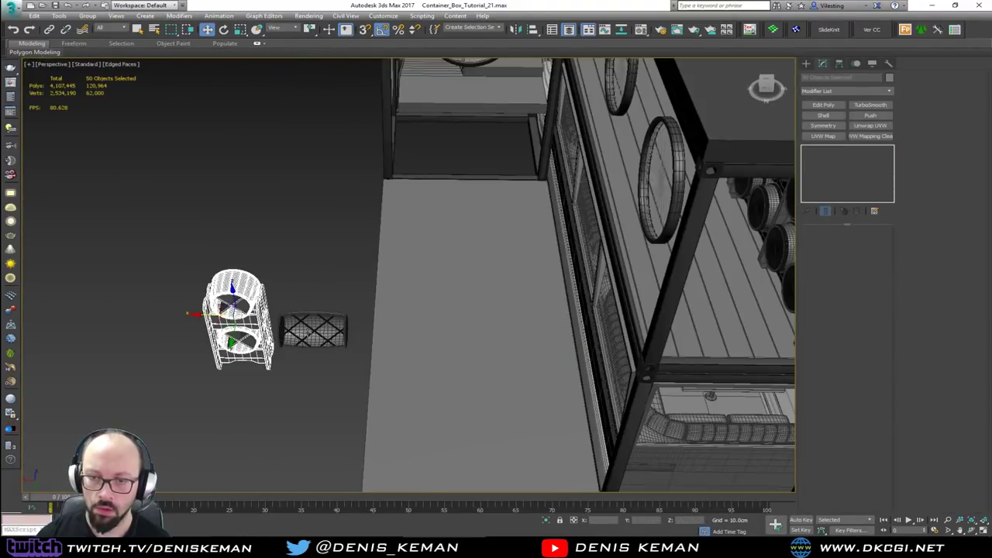
pyautogui.moveTo(228, 317); pyautogui.dragTo(695, 250)
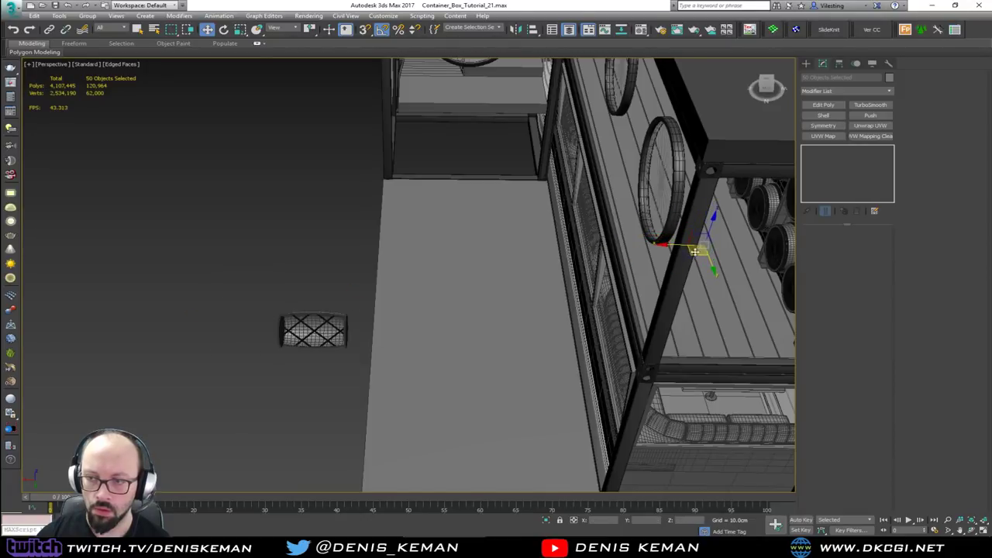
pyautogui.press('z')
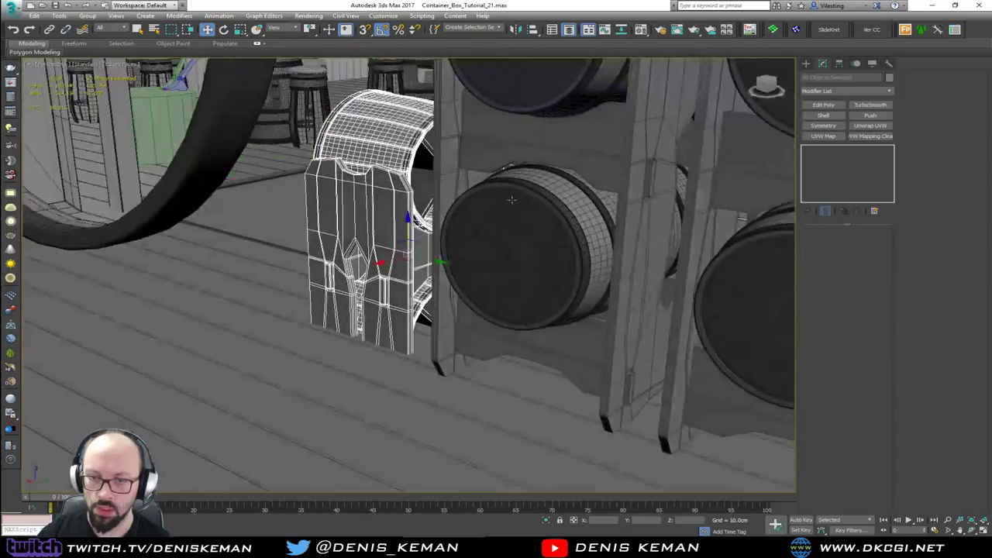
pyautogui.keyDown('alt'); pyautogui.moveTo(512, 200); pyautogui.dragTo(413, 194, button='middle'); pyautogui.keyUp('alt')
pyautogui.moveTo(413, 194); pyautogui.dragTo(438, 134)
pyautogui.moveTo(443, 120); pyautogui.dragTo(456, 87)
pyautogui.moveTo(439, 195); pyautogui.dragTo(401, 249, button='middle')
pyautogui.scroll(-3, 423, 243)
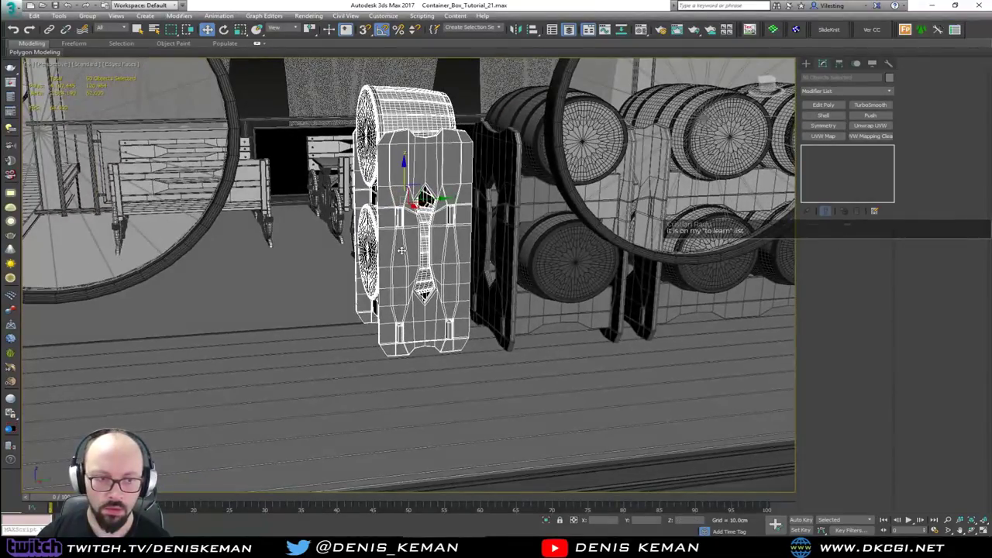
# - Rotate the open-barrel rack around Z so its barrels face like the rest of the row, and align it with the row
pyautogui.press('e')
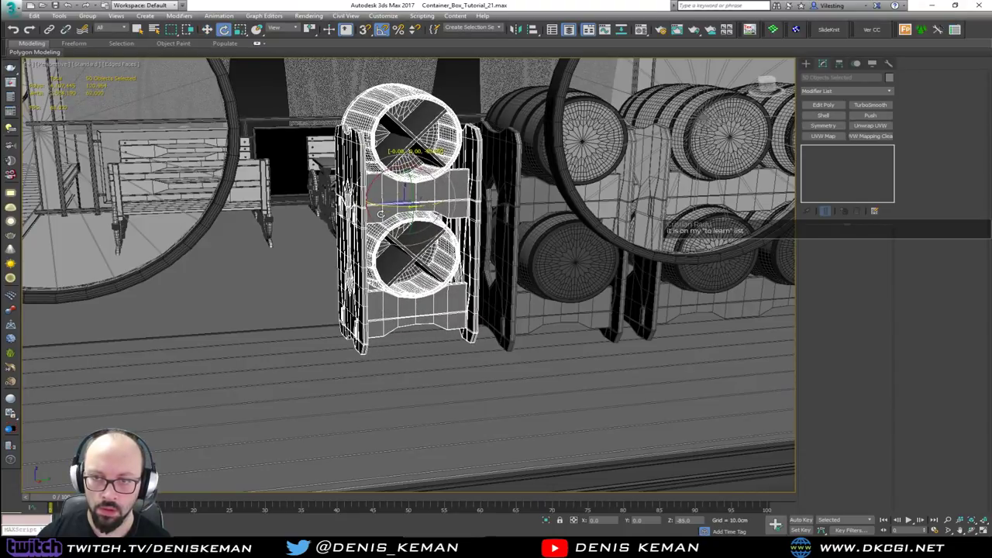
pyautogui.keyDown('alt'); pyautogui.moveTo(379, 213); pyautogui.dragTo(470, 209, button='middle'); pyautogui.keyUp('alt')
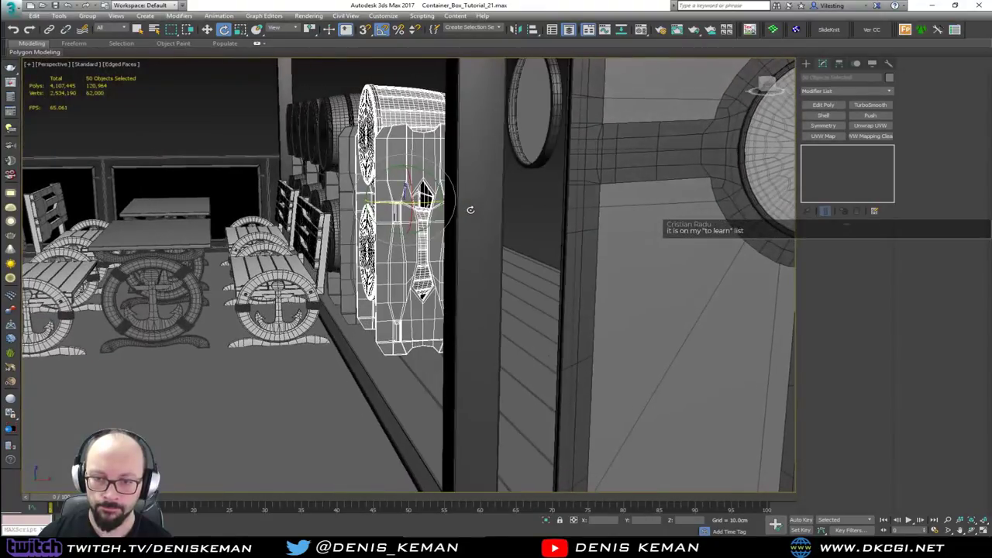
pyautogui.press('w')
pyautogui.moveTo(423, 196); pyautogui.dragTo(414, 192)
# - Clone the open-barrel rack as two copies spaced side by side, extending the row along the upper floor
pyautogui.keyDown('alt'); pyautogui.moveTo(413, 196); pyautogui.dragTo(387, 222, button='middle'); pyautogui.keyUp('alt')
pyautogui.scroll(-5, 388, 222)
pyautogui.scroll(2, 382, 221)
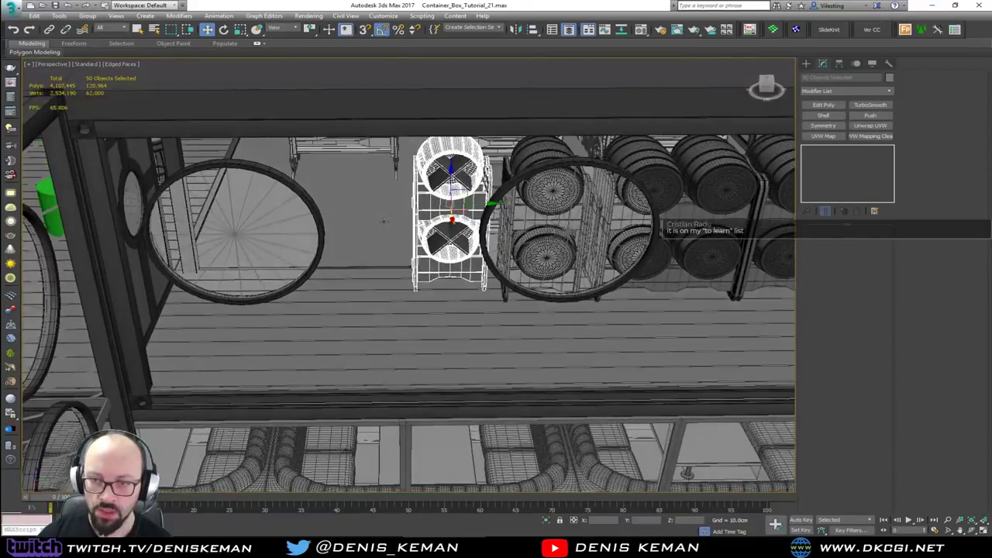
pyautogui.keyDown('shift'); pyautogui.moveTo(486, 204); pyautogui.dragTo(410, 206); pyautogui.keyUp('shift')
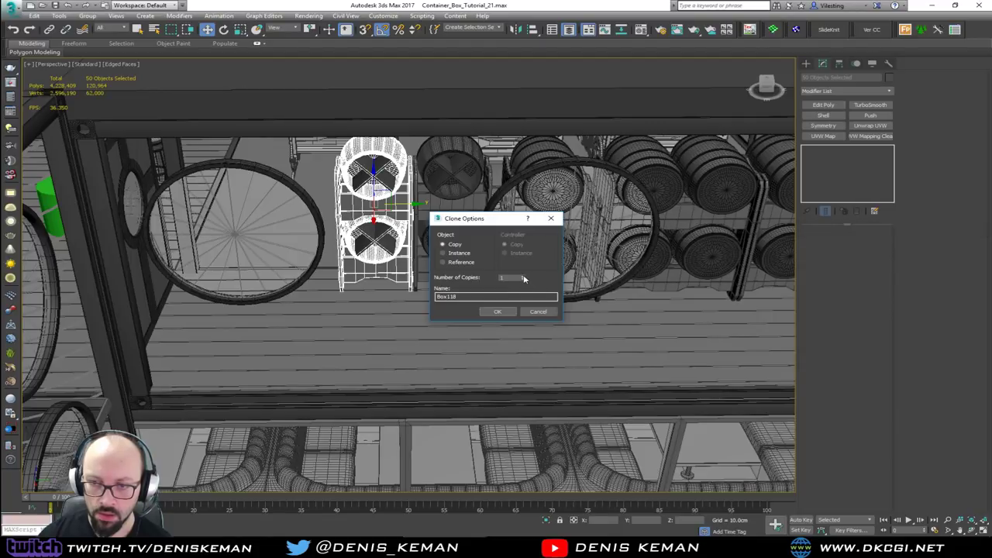
pyautogui.click(498, 311)
# - Examine the extended rack row on the upper floor from close up and from outside the building in plain shading
pyautogui.scroll(-5, 438, 221)
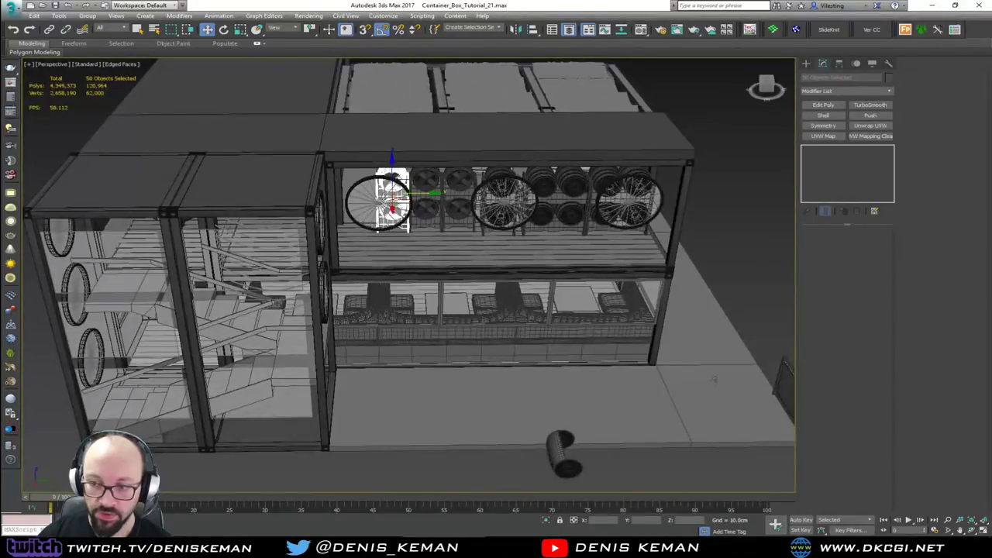
pyautogui.click(736, 293)
pyautogui.scroll(8, 428, 221)
pyautogui.press('F4')
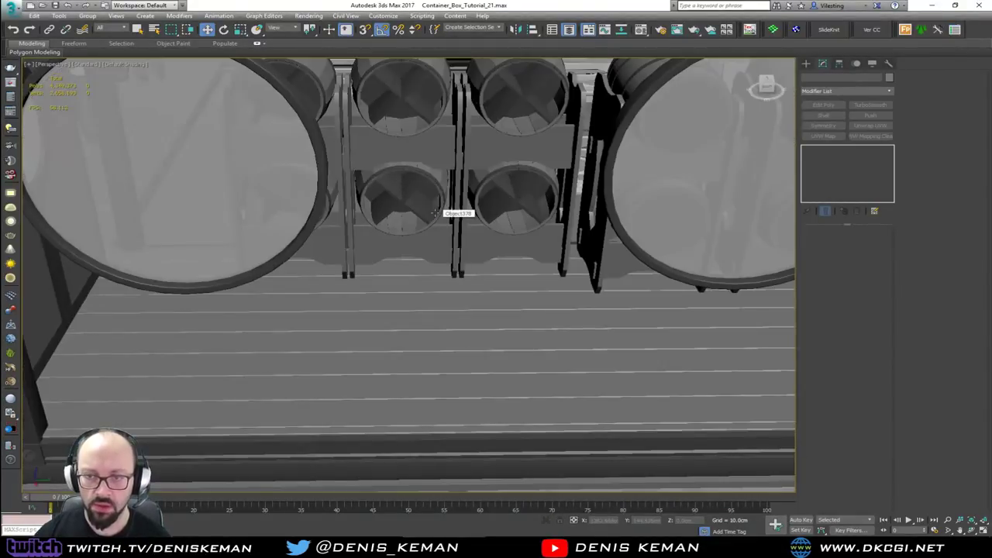
pyautogui.keyDown('alt'); pyautogui.moveTo(427, 221); pyautogui.dragTo(360, 248, button='middle'); pyautogui.keyUp('alt')
pyautogui.scroll(4, 361, 249)
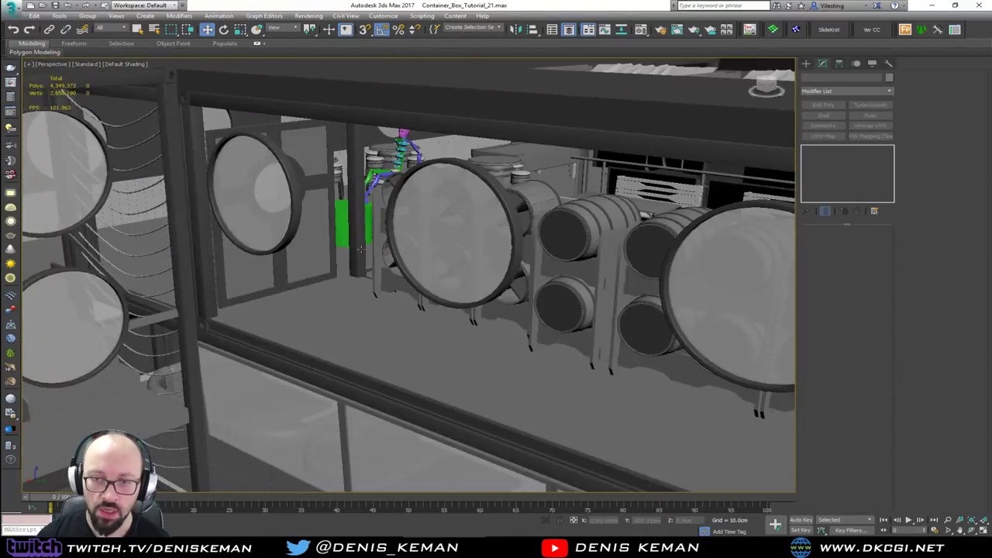
pyautogui.scroll(3, 357, 247)
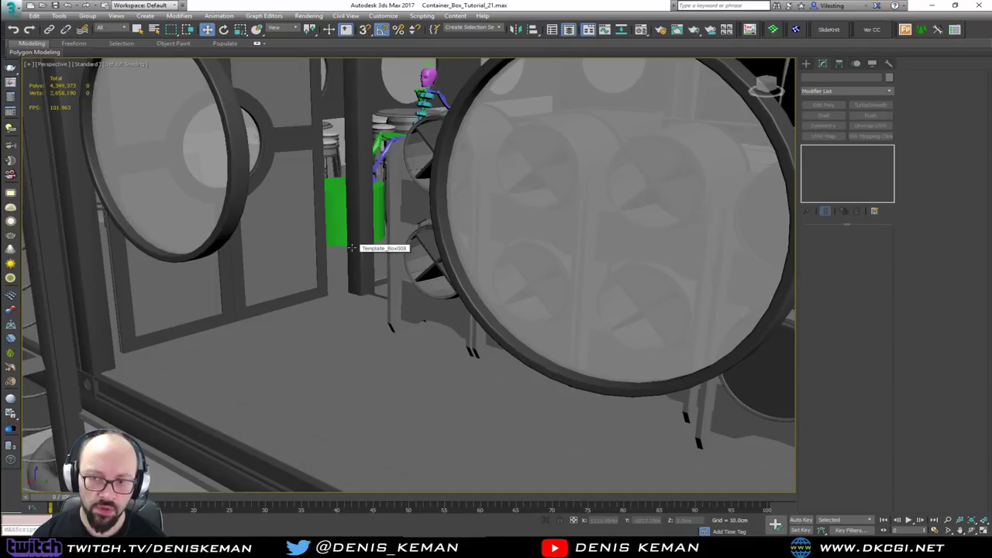
pyautogui.scroll(-10, 350, 247)
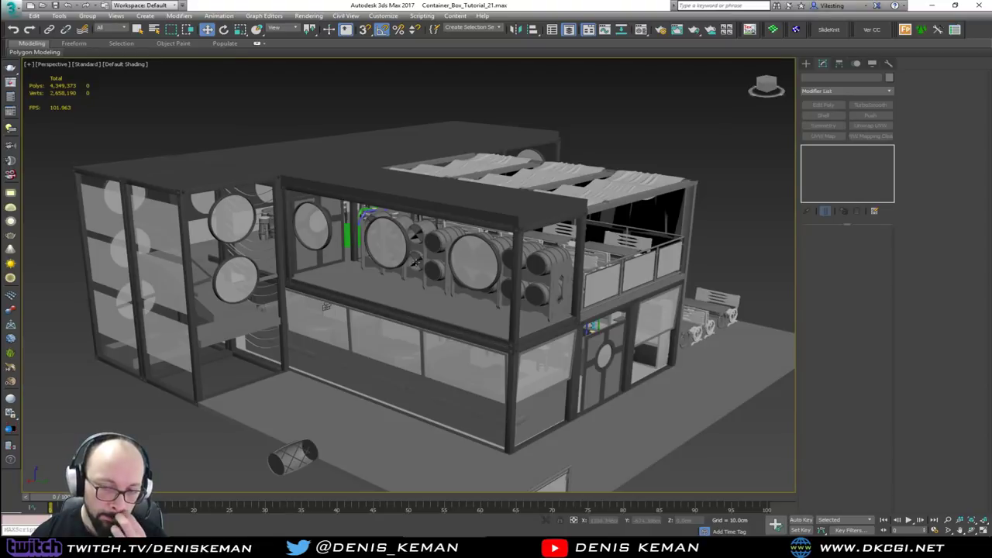
pyautogui.moveTo(404, 277)
pyautogui.keyDown('alt'); pyautogui.mouseDown(button='middle')
pyautogui.moveTo(364, 286)
pyautogui.moveTo(364, 294)
pyautogui.moveTo(413, 320)
pyautogui.moveTo(410, 280)
pyautogui.mouseUp(button='middle'); pyautogui.keyUp('alt')
pyautogui.scroll(-5, 413, 319)
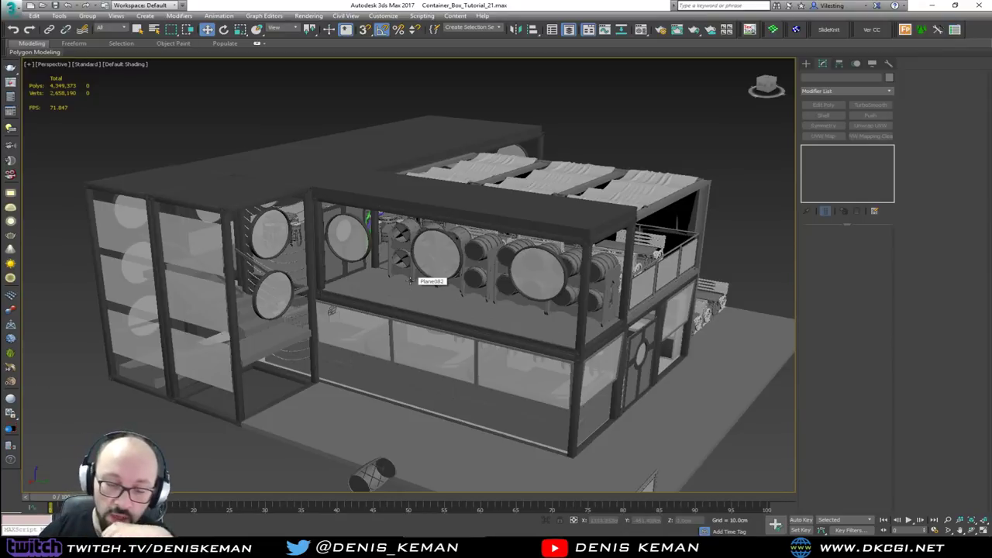
pyautogui.scroll(6, 410, 281)
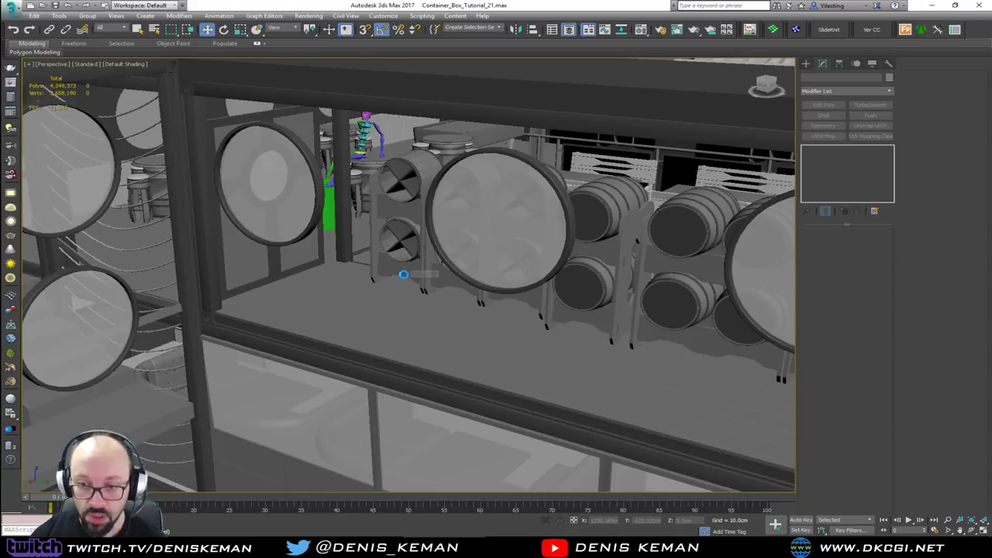
pyautogui.scroll(3, 403, 275)
pyautogui.scroll(-8, 404, 275)
pyautogui.moveTo(404, 275); pyautogui.dragTo(378, 268, button='middle')
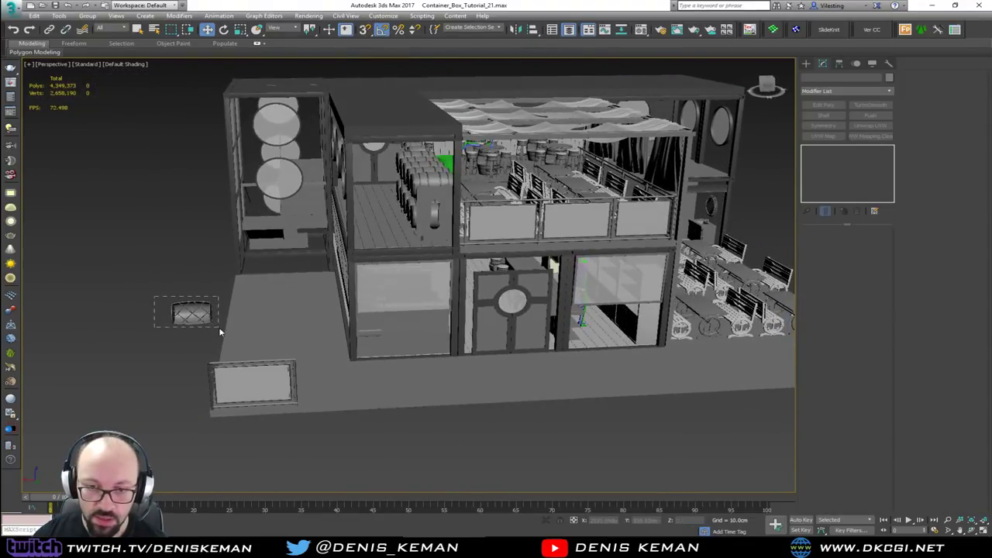
# - Select the remaining lattice barrel outside the building, move it to the ground-floor bar and raise it above the counter top
pyautogui.moveTo(218, 334); pyautogui.dragTo(525, 318)
pyautogui.press('z')
pyautogui.keyDown('alt'); pyautogui.moveTo(472, 316); pyautogui.dragTo(551, 315, button='middle'); pyautogui.keyUp('alt')
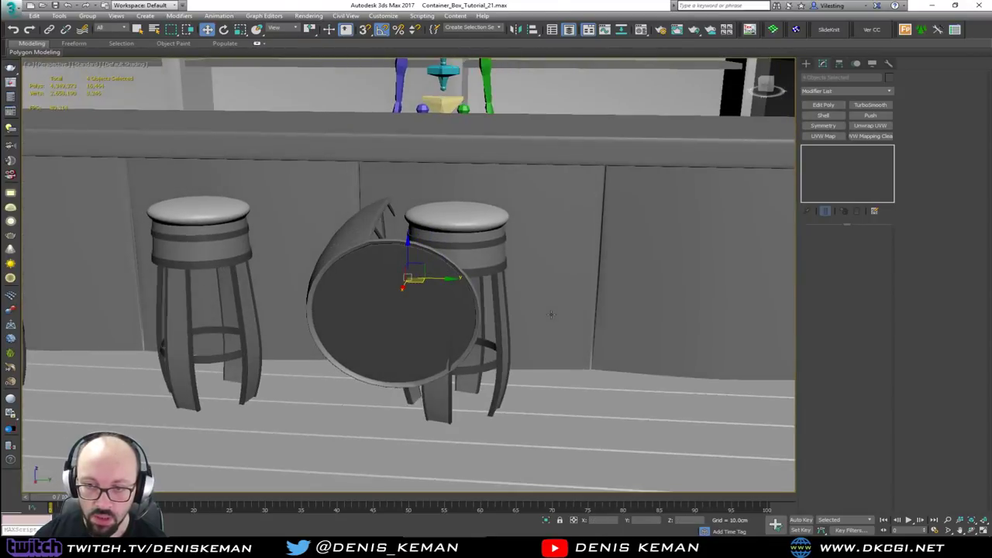
pyautogui.moveTo(417, 257); pyautogui.dragTo(417, 59)
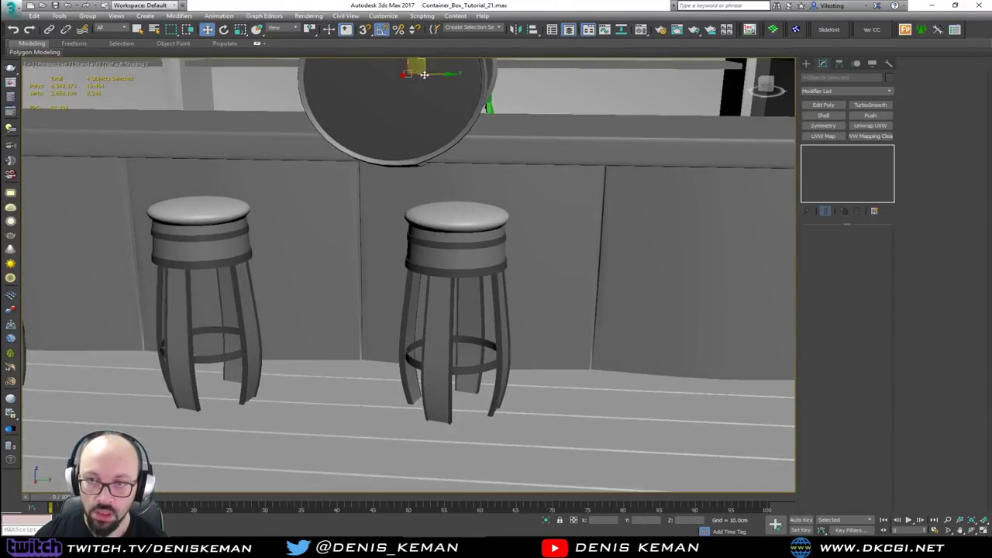
pyautogui.moveTo(419, 154); pyautogui.dragTo(493, 260, button='middle')
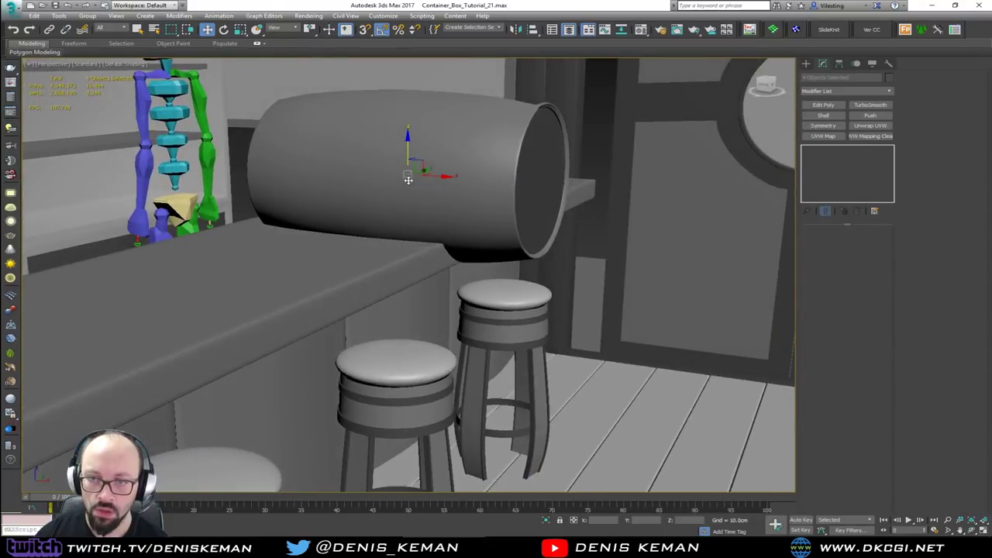
pyautogui.moveTo(408, 143); pyautogui.dragTo(408, 111)
pyautogui.keyDown('alt'); pyautogui.moveTo(408, 111); pyautogui.dragTo(383, 173, button='middle'); pyautogui.keyUp('alt')
# - Rotate the lattice barrel -45 degrees around Z on the bar counter
pyautogui.press('e')
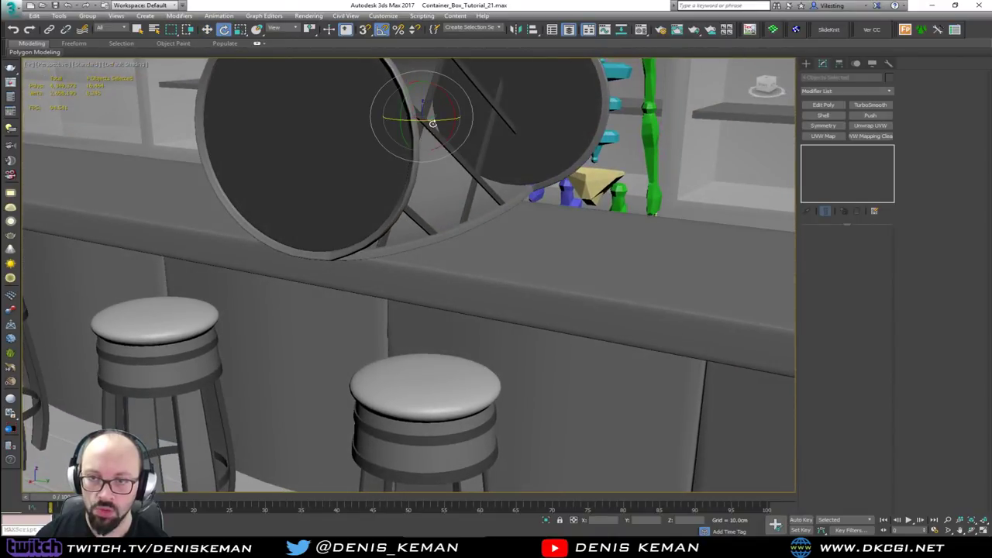
pyautogui.moveTo(426, 123); pyautogui.dragTo(411, 124)
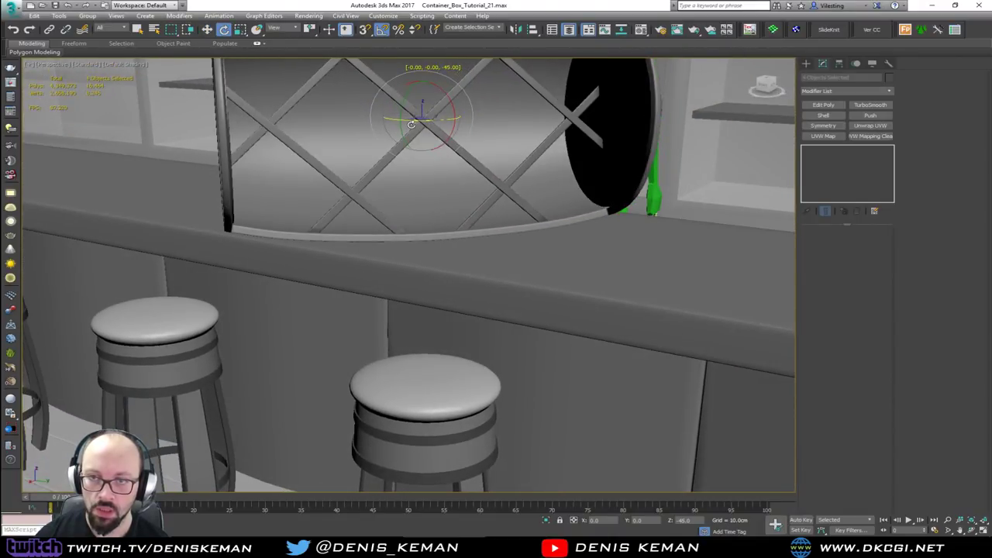
pyautogui.keyDown('alt'); pyautogui.moveTo(411, 125); pyautogui.dragTo(492, 250, button='middle'); pyautogui.keyUp('alt')
# - Scale the lattice barrel down uniformly to a small keg size that suits the bar counter
pyautogui.press('r')
pyautogui.moveTo(476, 226); pyautogui.dragTo(483, 308)
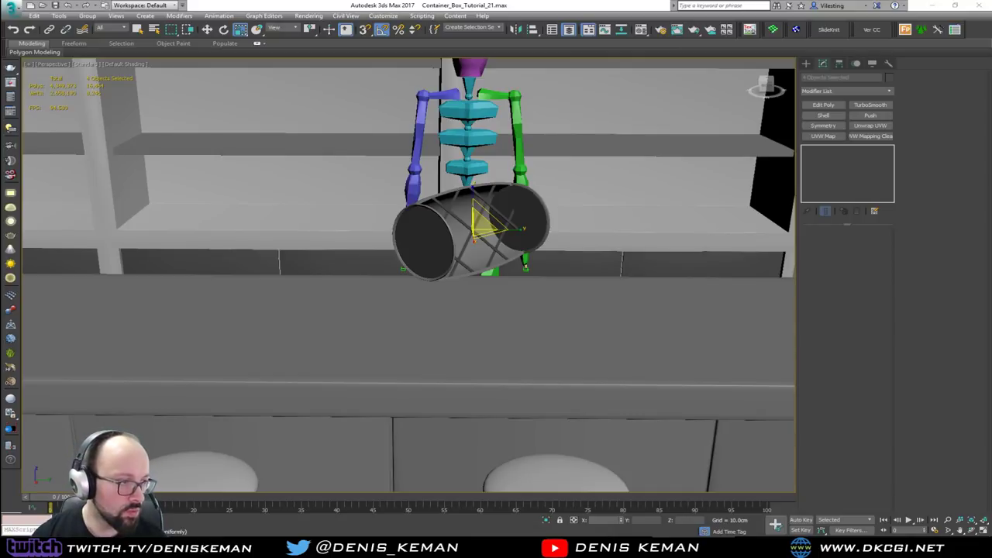
pyautogui.moveTo(0, 44); pyautogui.dragTo(0, 55)
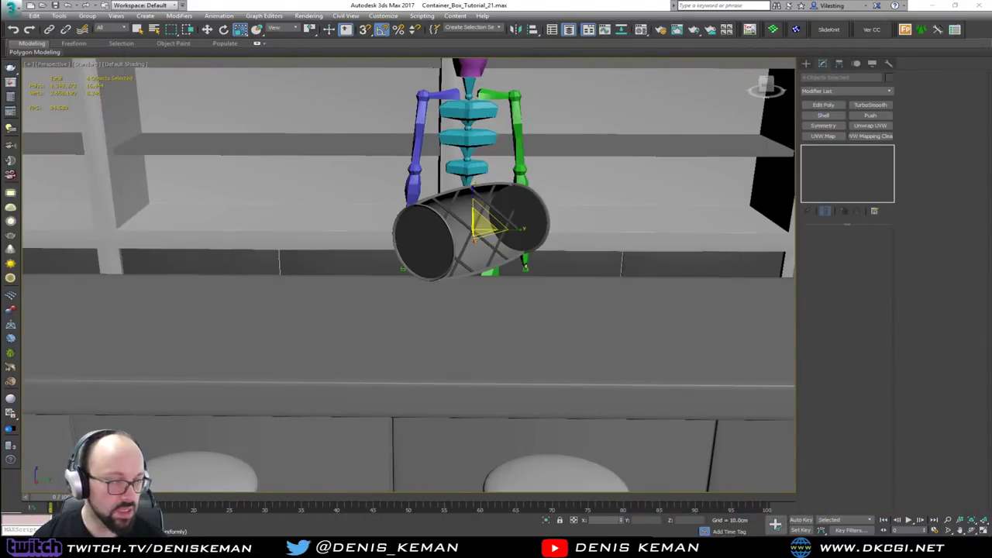
pyautogui.moveTo(470, 245); pyautogui.dragTo(604, 243, button='middle')
pyautogui.scroll(-3, 604, 244)
pyautogui.keyDown('alt'); pyautogui.moveTo(474, 260); pyautogui.dragTo(618, 255, button='middle'); pyautogui.keyUp('alt')
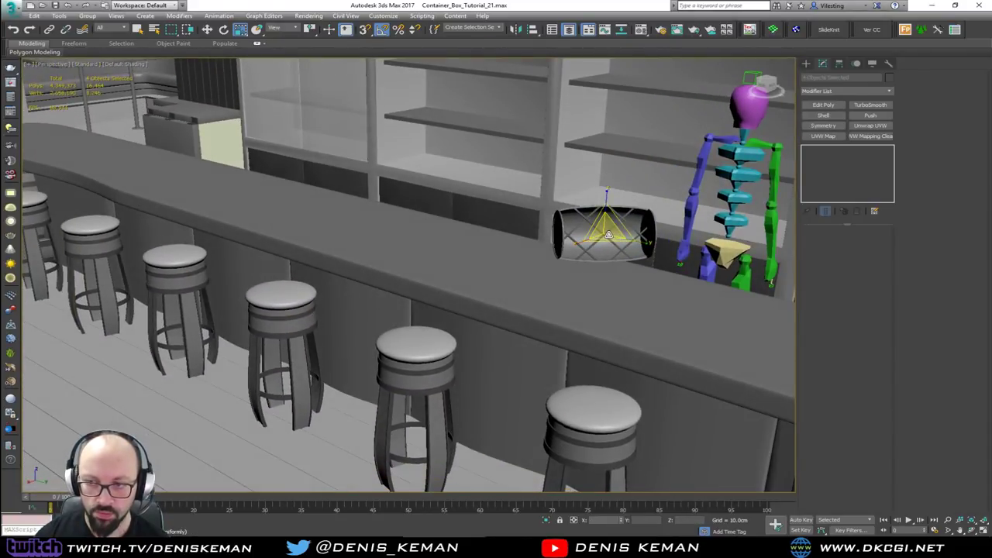
pyautogui.moveTo(611, 236); pyautogui.dragTo(609, 226)
pyautogui.keyDown('alt'); pyautogui.moveTo(607, 230); pyautogui.dragTo(660, 220, button='middle'); pyautogui.keyUp('alt')
pyautogui.scroll(-3, 594, 229)
pyautogui.scroll(-2, 647, 219)
pyautogui.press('w')
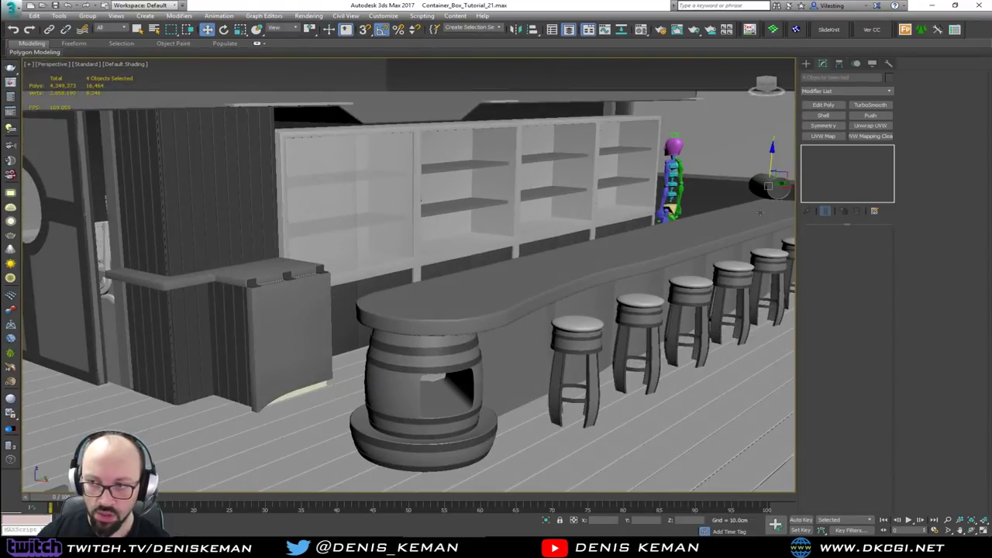
# - Move the lattice barrel along the bar counter to its rounded end above the large support barrel
pyautogui.moveTo(779, 182); pyautogui.dragTo(449, 287)
pyautogui.keyDown('alt'); pyautogui.moveTo(448, 287); pyautogui.dragTo(421, 202, button='middle'); pyautogui.keyUp('alt')
pyautogui.scroll(5, 440, 286)
pyautogui.moveTo(418, 199); pyautogui.dragTo(501, 341)
pyautogui.keyDown('alt'); pyautogui.moveTo(501, 342); pyautogui.dragTo(424, 358, button='middle'); pyautogui.keyUp('alt')
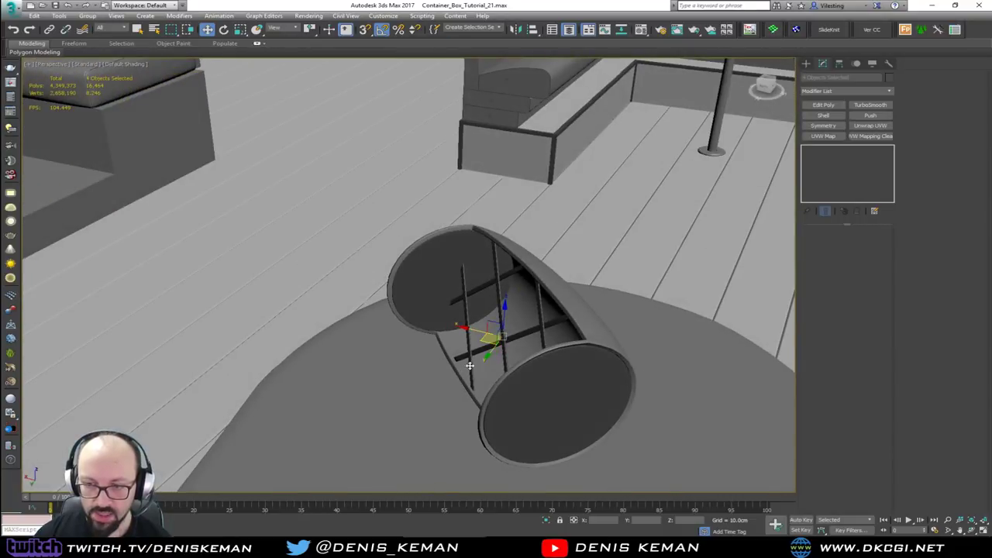
# - Isolate the lattice barrel and rotate it around Z in the top view until its axis is parallel to the world Y axis
pyautogui.press('e')
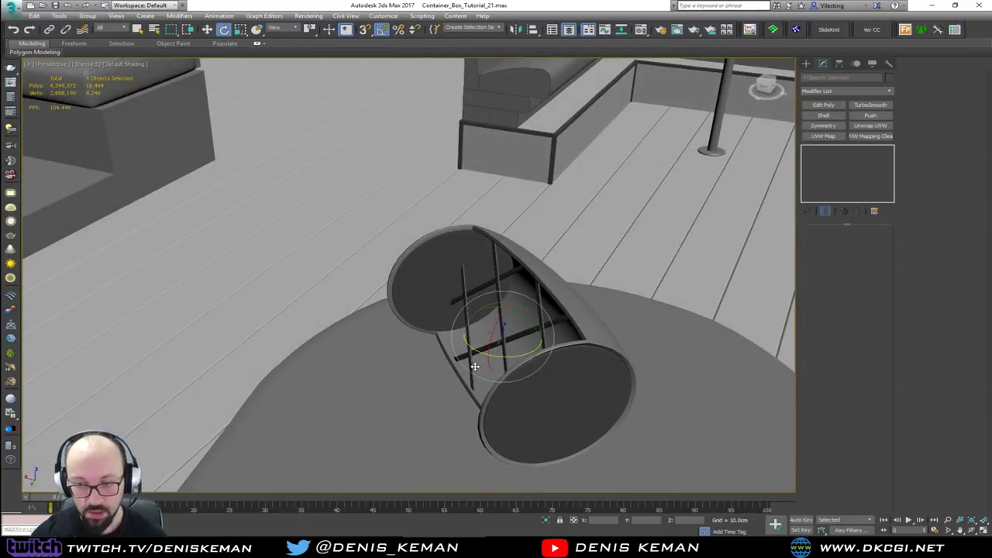
pyautogui.hotkey('alt', 'w')
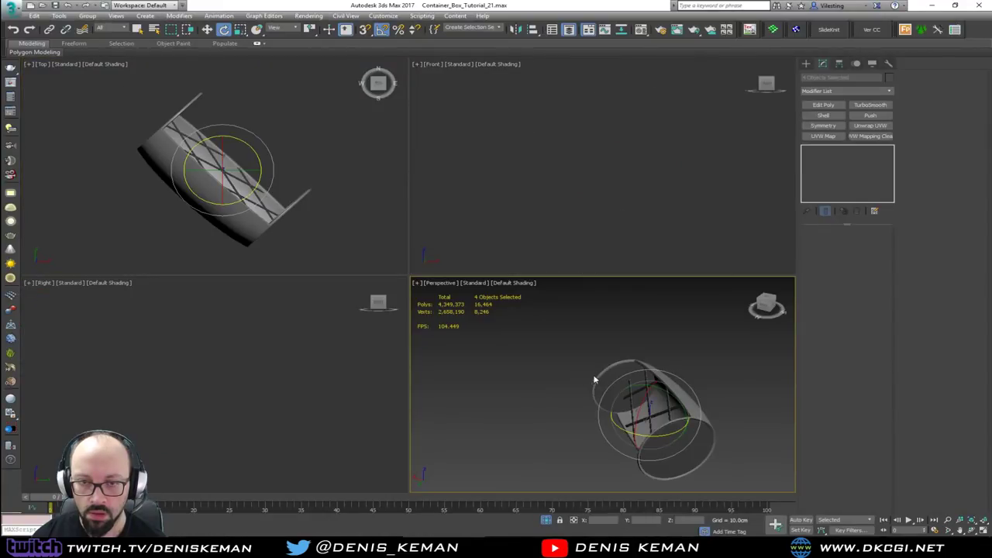
pyautogui.click(179, 152)
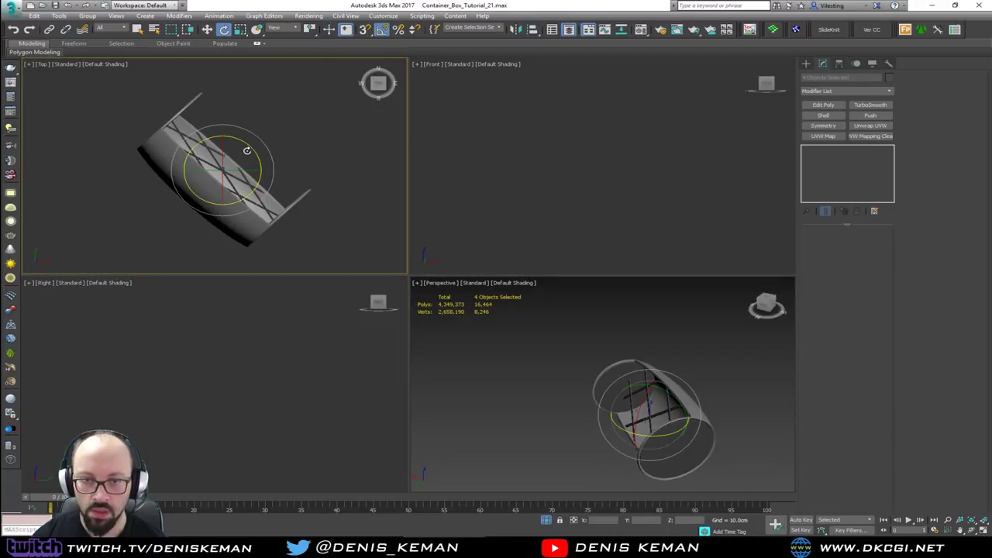
pyautogui.moveTo(246, 150); pyautogui.dragTo(255, 171)
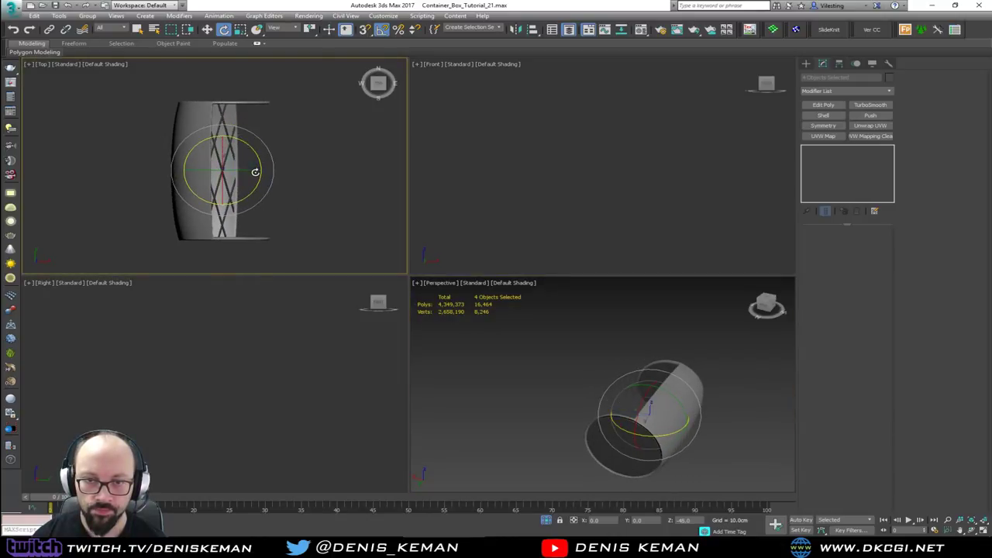
pyautogui.click(291, 141)
# - Save the scene under its current file name
pyautogui.moveTo(531, 322); pyautogui.dragTo(784, 499)
pyautogui.click(18, 9)
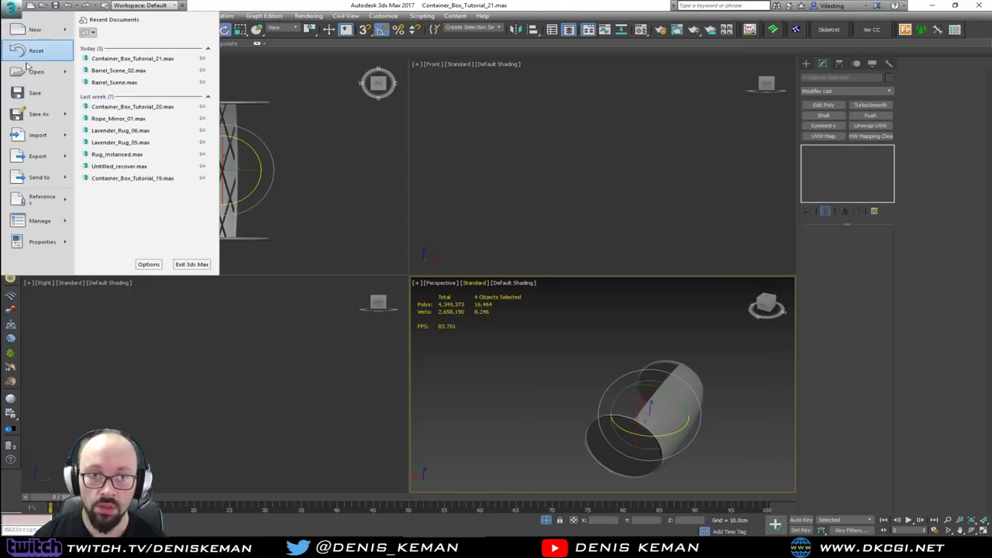
pyautogui.click(33, 91)
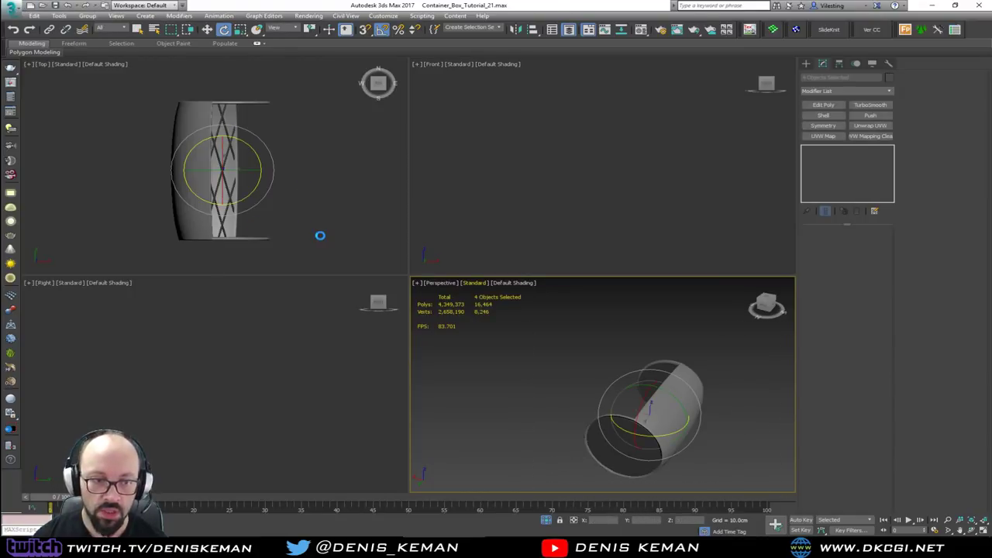
# - End the isolation and move the lattice barrel across the rounded counter end toward the side facing the back shelves
pyautogui.rightClick(564, 358)
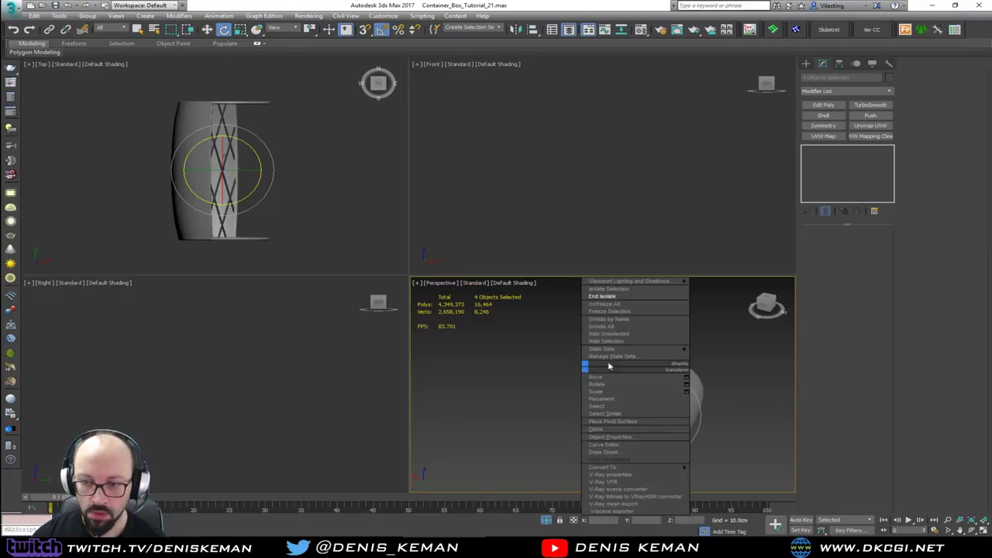
pyautogui.click(620, 297)
pyautogui.hotkey('alt', 'w')
pyautogui.keyDown('alt'); pyautogui.moveTo(614, 372); pyautogui.dragTo(647, 350, button='middle'); pyautogui.keyUp('alt')
pyautogui.press('w')
pyautogui.moveTo(530, 340); pyautogui.dragTo(401, 330)
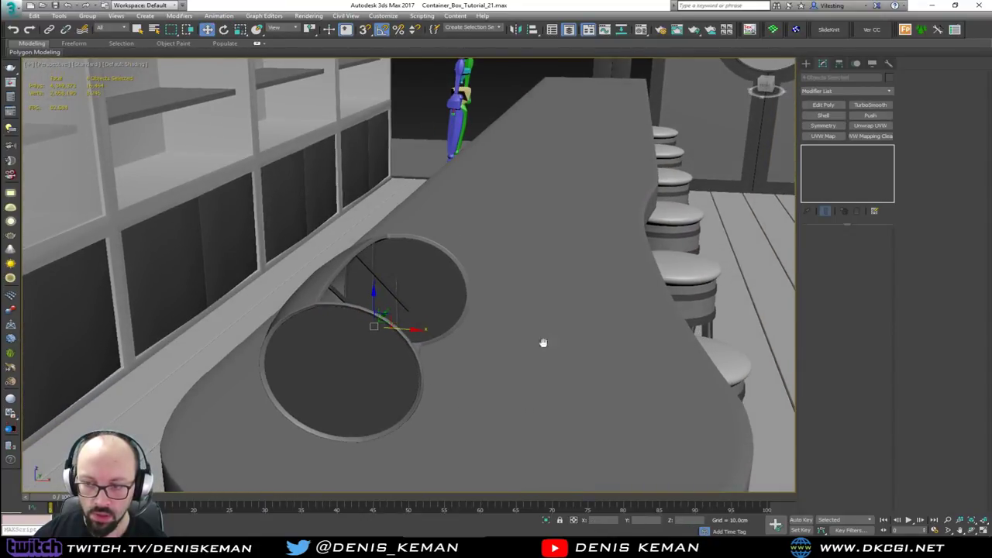
# - Rotate the lattice barrel 50 degrees around Z and reposition it on the rounded end of the bar counter
pyautogui.scroll(-4, 387, 314)
pyautogui.moveTo(542, 343); pyautogui.dragTo(357, 313, button='middle')
pyautogui.moveTo(431, 469); pyautogui.dragTo(456, 378, button='middle')
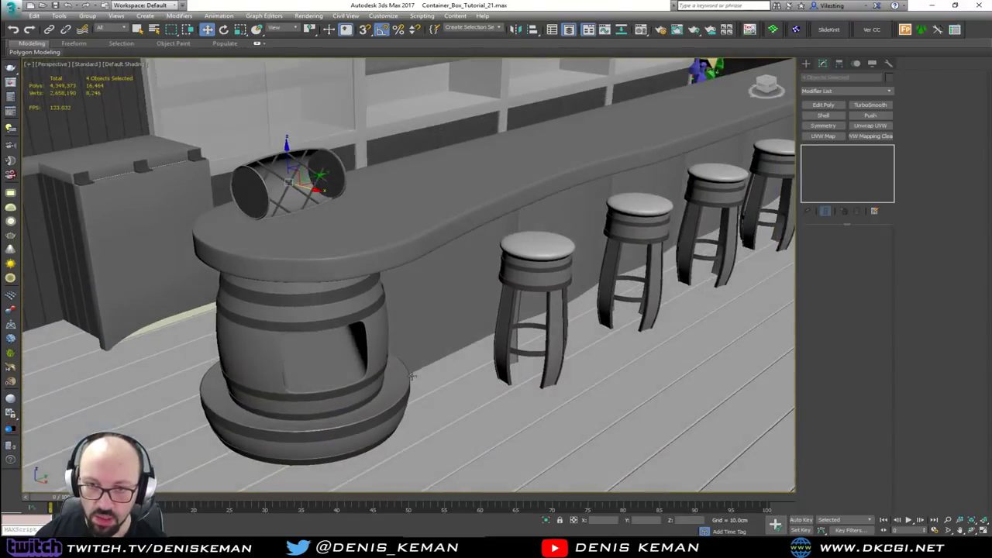
pyautogui.scroll(5, 334, 222)
pyautogui.moveTo(245, 137); pyautogui.dragTo(290, 149)
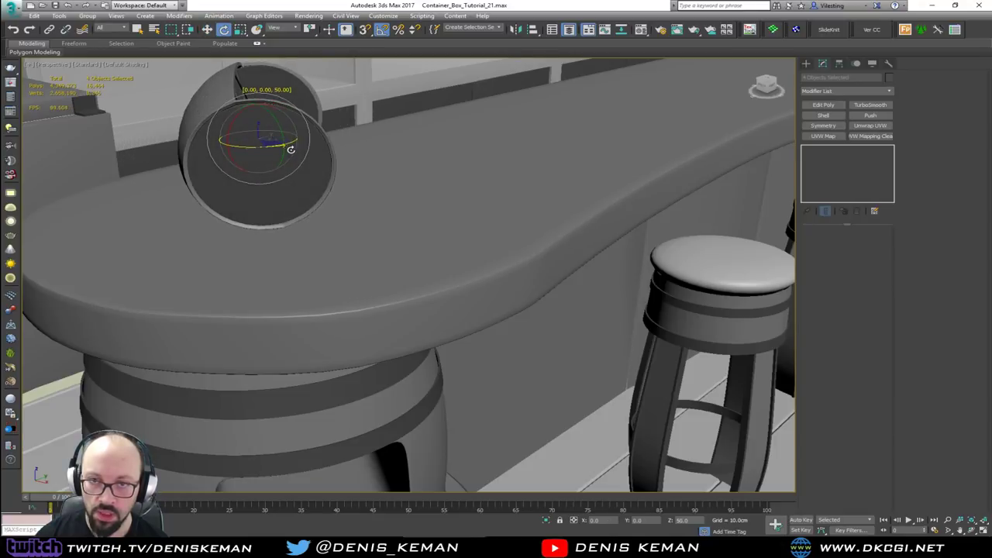
pyautogui.keyDown('alt'); pyautogui.moveTo(290, 150); pyautogui.dragTo(291, 194, button='middle'); pyautogui.keyUp('alt')
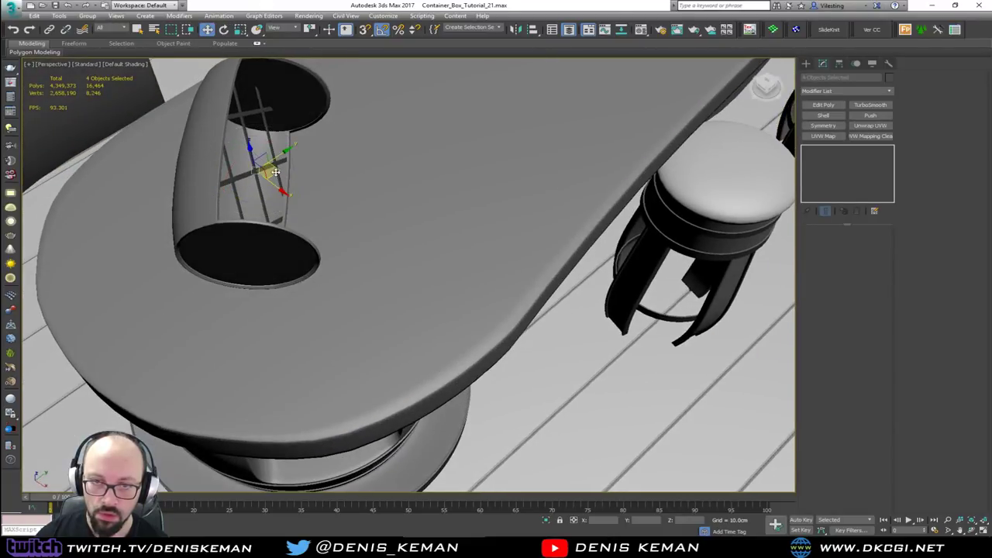
pyautogui.moveTo(275, 172); pyautogui.dragTo(266, 209)
# - Scale the lattice barrel up slightly and uniformly, raise it about 5 cm onto the counter top, and deselect it
pyautogui.press('r')
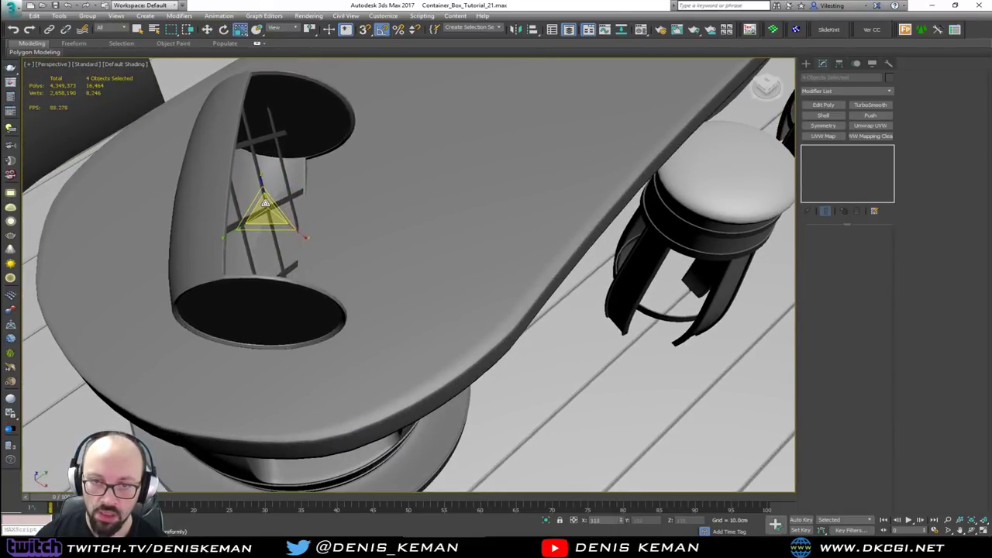
pyautogui.moveTo(268, 203)
pyautogui.keyDown('alt'); pyautogui.mouseDown(button='middle')
pyautogui.moveTo(254, 179)
pyautogui.moveTo(271, 194)
pyautogui.mouseUp(button='middle'); pyautogui.keyUp('alt')
pyautogui.press('w')
pyautogui.moveTo(271, 194); pyautogui.dragTo(271, 152)
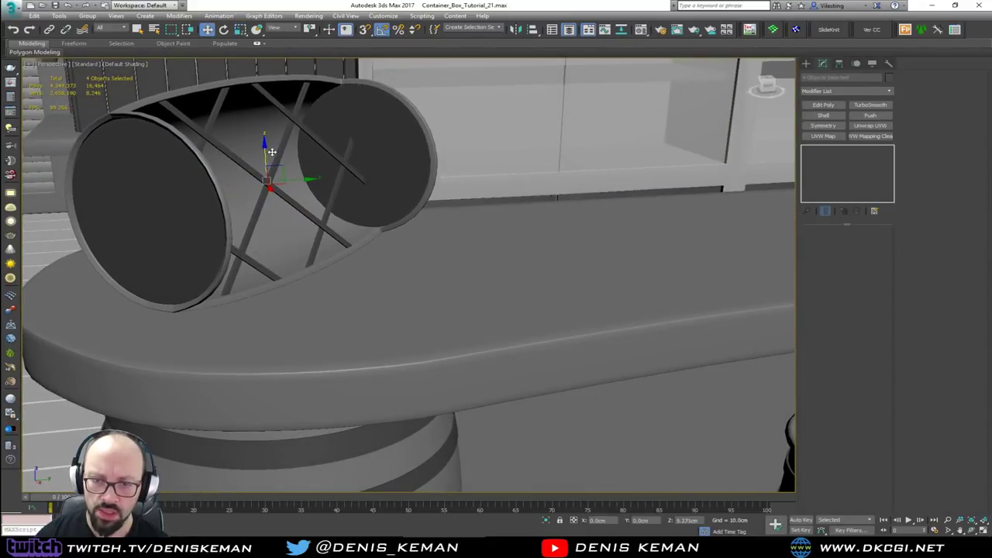
pyautogui.keyDown('alt'); pyautogui.moveTo(271, 152); pyautogui.dragTo(530, 369, button='middle'); pyautogui.keyUp('alt')
pyautogui.click(499, 200)
# - Examine the barrel rack row on the upper floor from outside the building and the open lattice barrels from close up
pyautogui.keyDown('alt'); pyautogui.moveTo(473, 345); pyautogui.dragTo(195, 241, button='middle'); pyautogui.keyUp('alt')
pyautogui.scroll(-6, 195, 242)
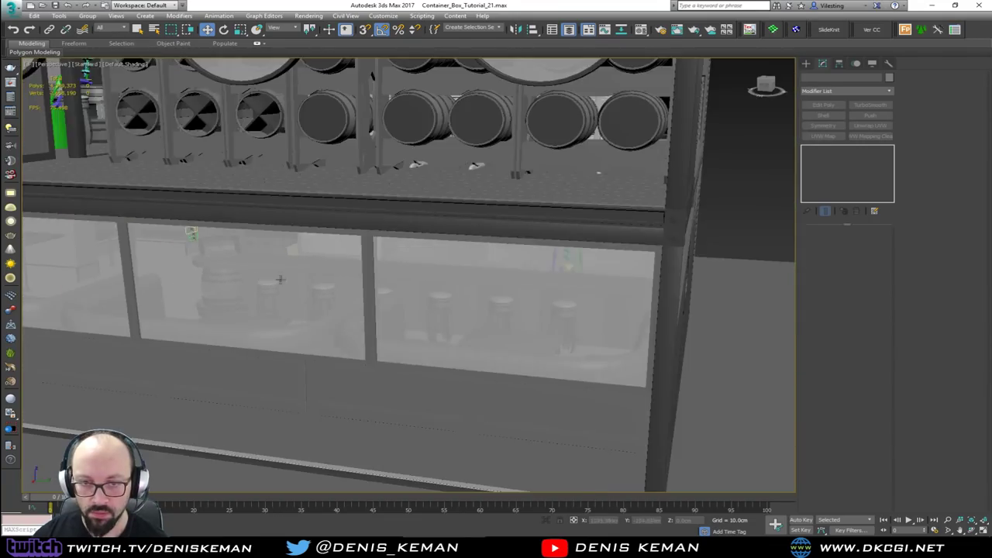
pyautogui.keyDown('alt'); pyautogui.moveTo(280, 280); pyautogui.dragTo(90, 251, button='middle'); pyautogui.keyUp('alt')
pyautogui.keyDown('alt'); pyautogui.moveTo(387, 272); pyautogui.dragTo(264, 278, button='middle'); pyautogui.keyUp('alt')
pyautogui.keyDown('alt'); pyautogui.moveTo(220, 279); pyautogui.dragTo(277, 297, button='middle'); pyautogui.keyUp('alt')
pyautogui.moveTo(350, 265); pyautogui.dragTo(522, 312, button='middle')
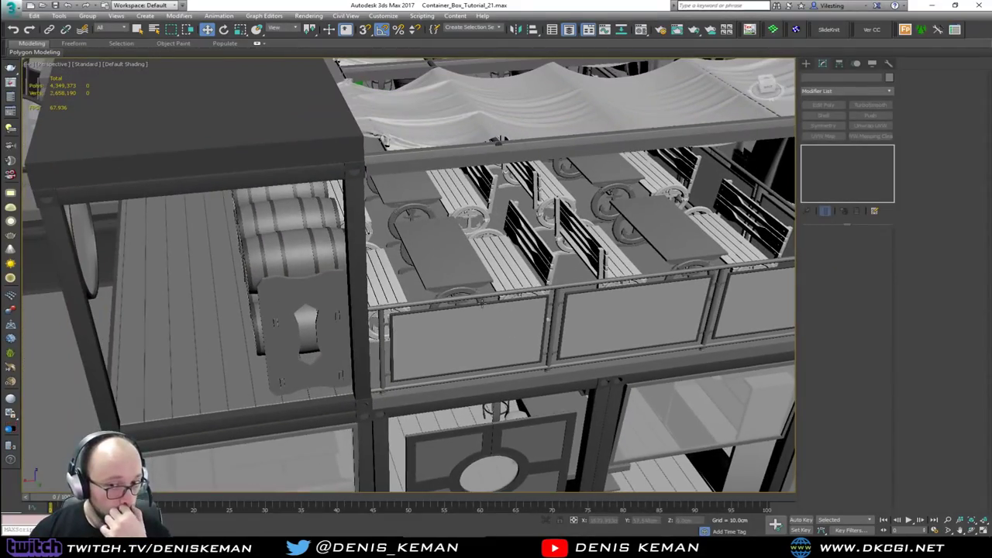
pyautogui.keyDown('alt'); pyautogui.moveTo(349, 278); pyautogui.dragTo(492, 269, button='middle'); pyautogui.keyUp('alt')
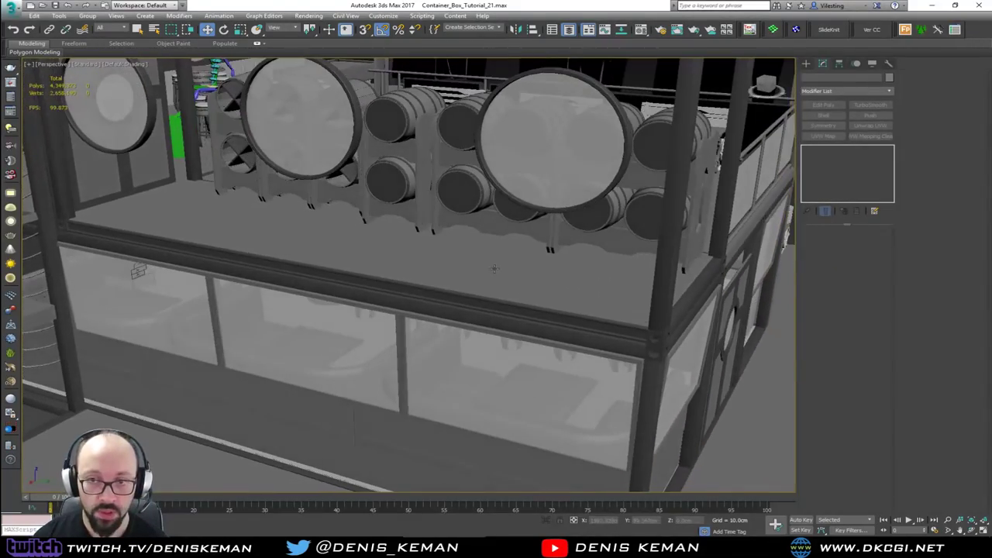
pyautogui.moveTo(415, 174); pyautogui.dragTo(341, 226, button='middle')
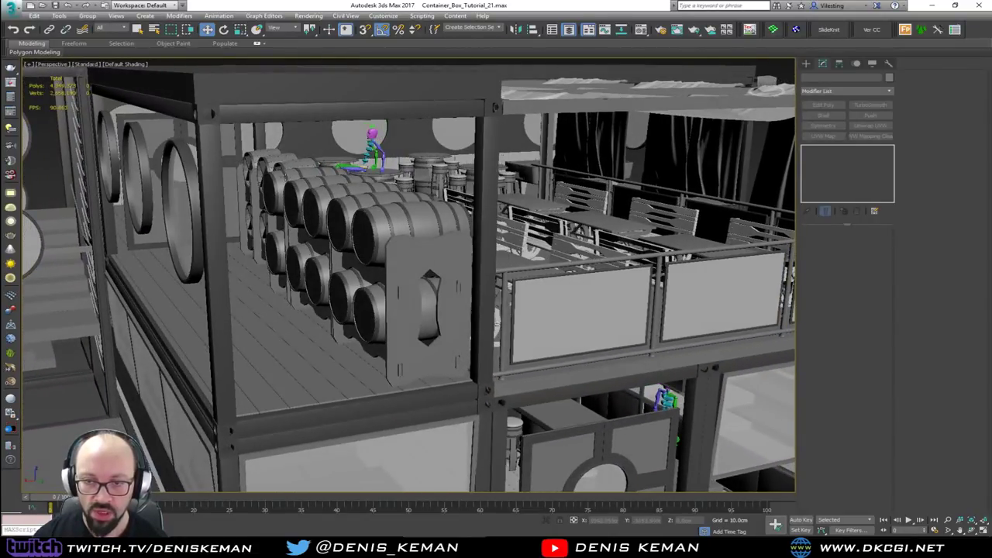
pyautogui.keyDown('alt'); pyautogui.moveTo(426, 295); pyautogui.dragTo(527, 276, button='middle'); pyautogui.keyUp('alt')
pyautogui.moveTo(188, 354); pyautogui.dragTo(387, 379, button='middle')
pyautogui.keyDown('alt'); pyautogui.moveTo(434, 244); pyautogui.dragTo(338, 248, button='middle'); pyautogui.keyUp('alt')
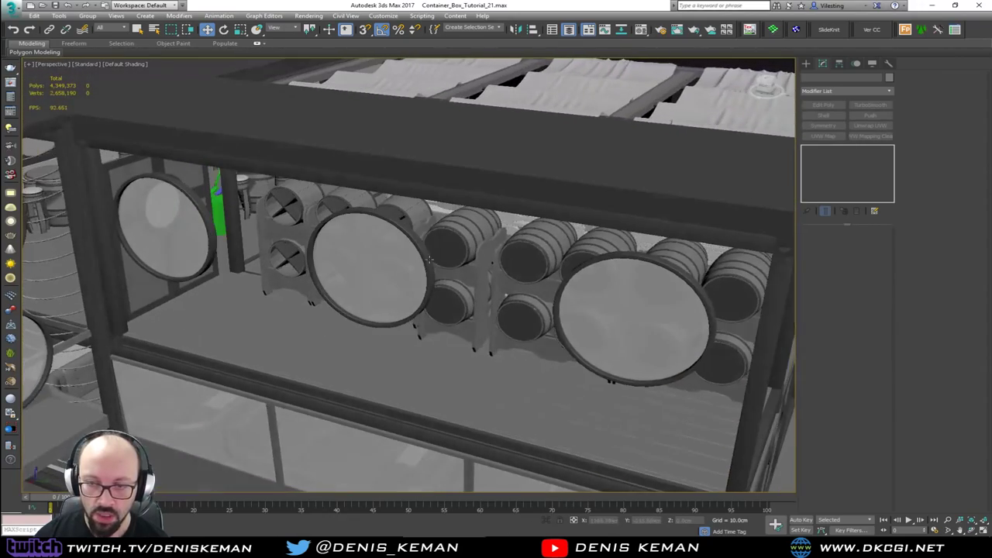
pyautogui.scroll(4, 299, 206)
pyautogui.scroll(-1, 298, 205)
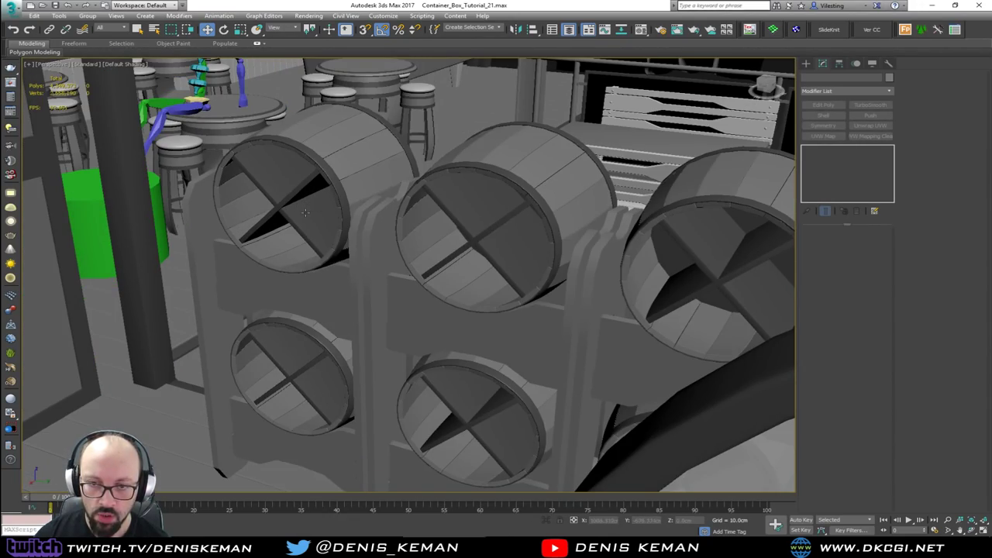
pyautogui.keyDown('alt'); pyautogui.moveTo(310, 212); pyautogui.dragTo(330, 221, button='middle'); pyautogui.keyUp('alt')
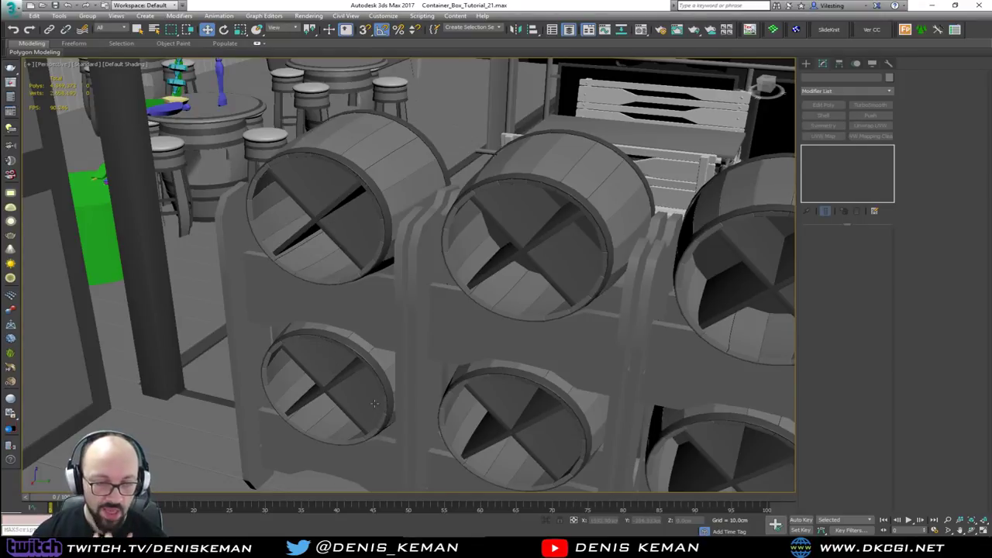
pyautogui.scroll(-5, 408, 285)
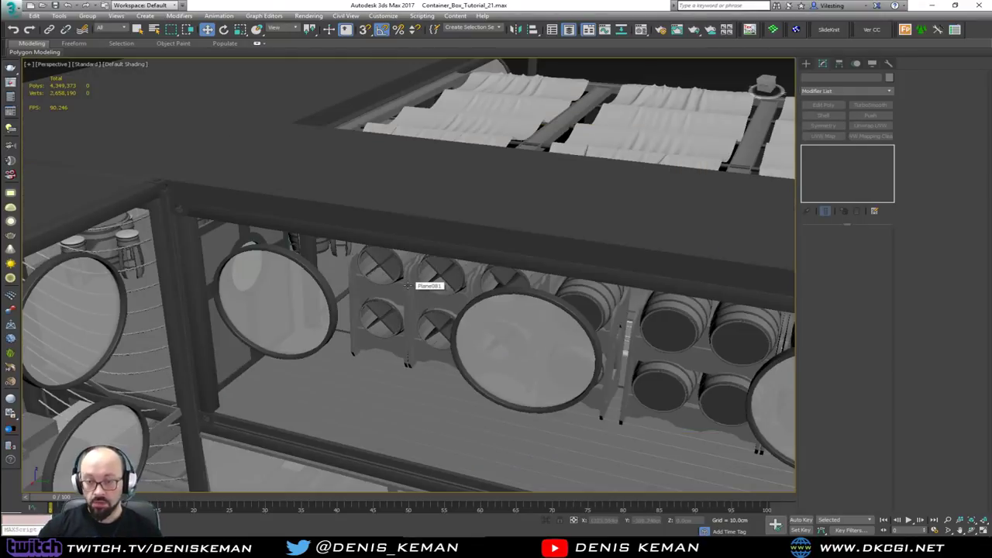
# - Examine the whole building from outside, including the fabric canopy, terrace seating, pool table area and ground-floor benches
pyautogui.keyDown('alt'); pyautogui.moveTo(414, 282); pyautogui.dragTo(361, 266, button='middle'); pyautogui.keyUp('alt')
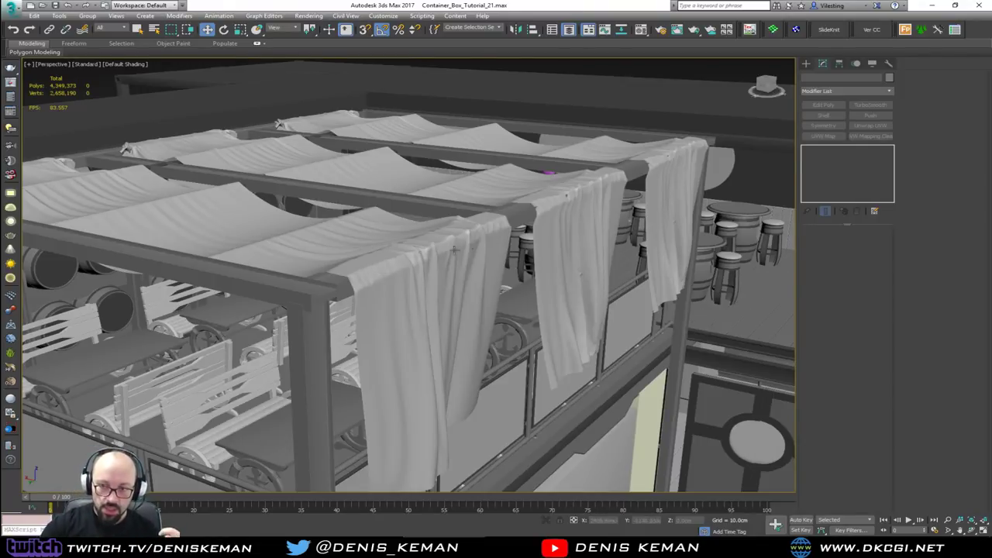
pyautogui.keyDown('alt'); pyautogui.moveTo(361, 266); pyautogui.dragTo(557, 189, button='middle'); pyautogui.keyUp('alt')
pyautogui.scroll(-5, 557, 188)
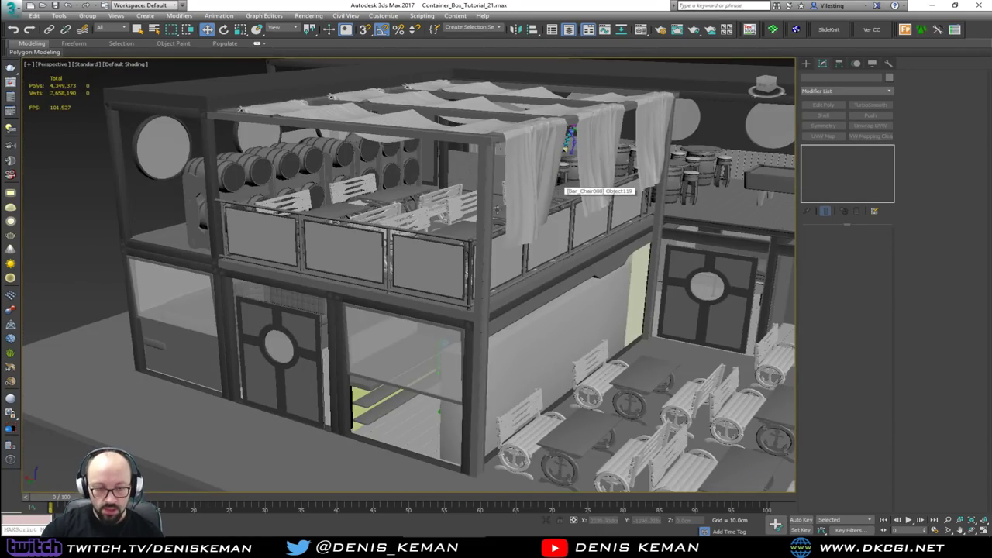
pyautogui.keyDown('alt'); pyautogui.moveTo(433, 212); pyautogui.dragTo(455, 381, button='middle'); pyautogui.keyUp('alt')
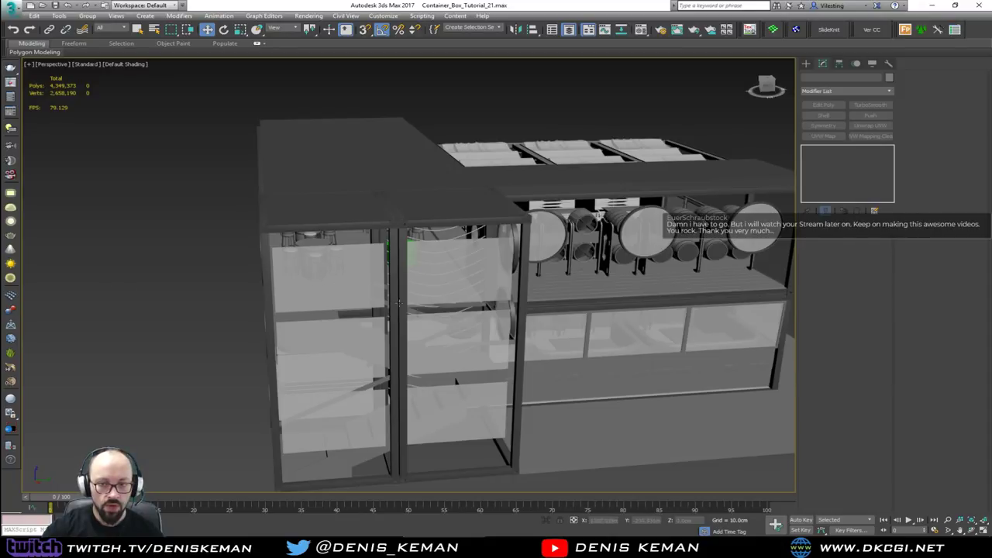
pyautogui.scroll(4, 504, 335)
pyautogui.keyDown('alt'); pyautogui.moveTo(505, 336); pyautogui.dragTo(334, 348, button='middle'); pyautogui.keyUp('alt')
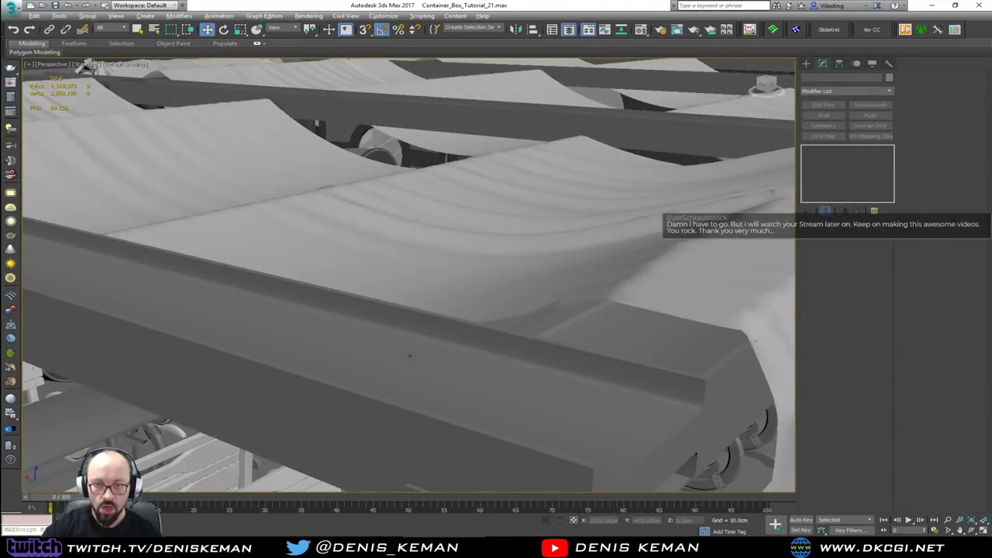
pyautogui.keyDown('alt'); pyautogui.moveTo(409, 356); pyautogui.dragTo(397, 352, button='middle'); pyautogui.keyUp('alt')
pyautogui.scroll(-10, 509, 330)
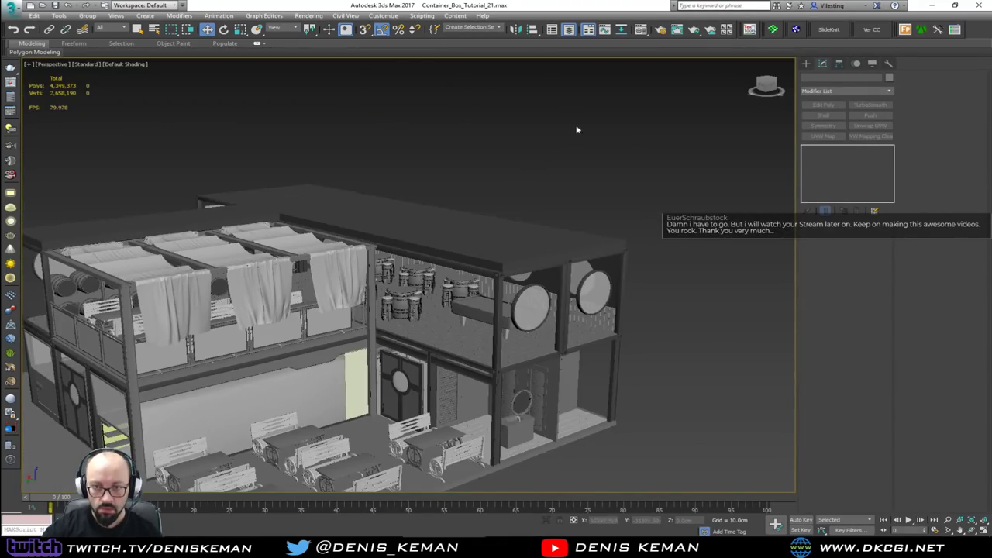
pyautogui.keyDown('alt'); pyautogui.moveTo(457, 251); pyautogui.dragTo(507, 222, button='middle'); pyautogui.keyUp('alt')
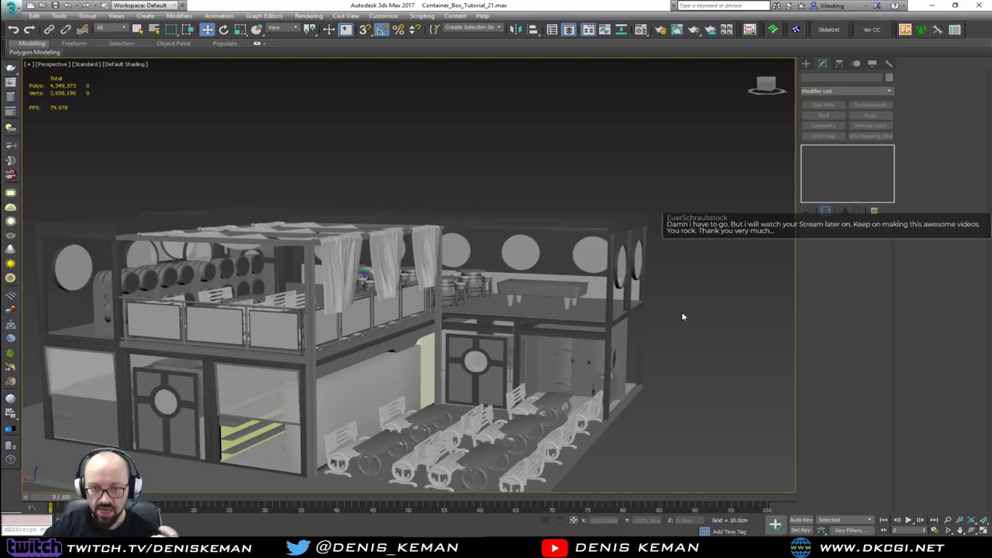
pyautogui.scroll(4, 361, 271)
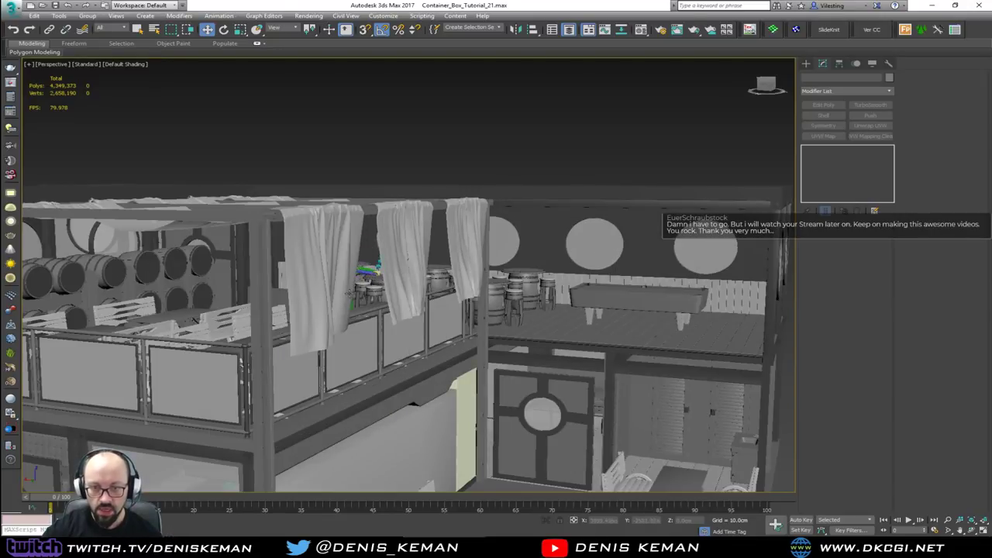
pyautogui.keyDown('alt'); pyautogui.moveTo(362, 270); pyautogui.dragTo(398, 417, button='middle'); pyautogui.keyUp('alt')
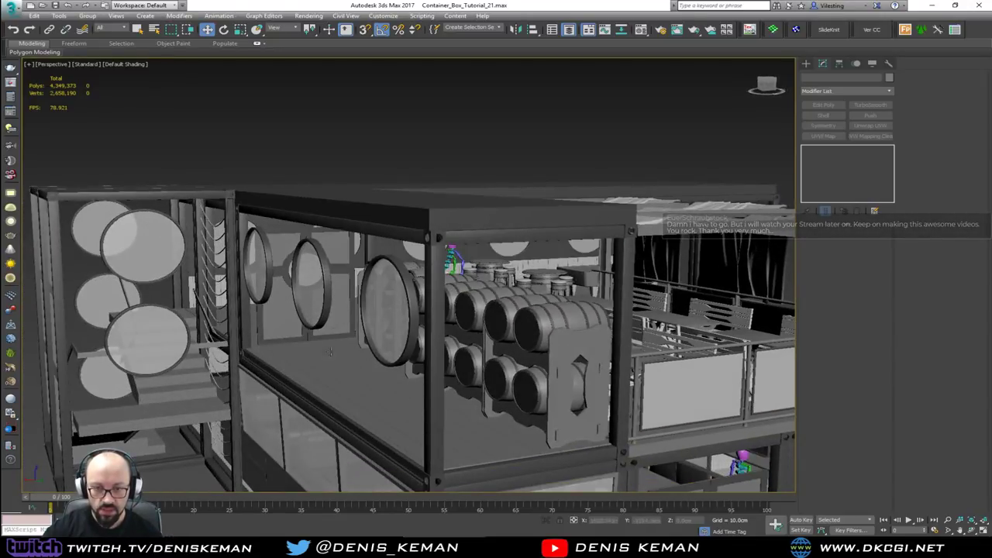
pyautogui.keyDown('alt'); pyautogui.moveTo(344, 369); pyautogui.dragTo(378, 366, button='middle'); pyautogui.keyUp('alt')
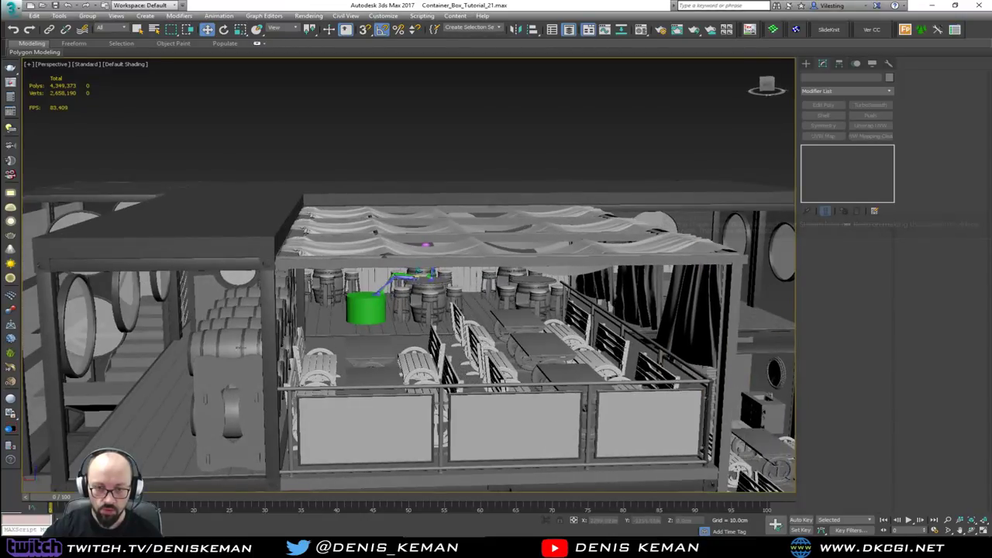
pyautogui.scroll(3, 321, 292)
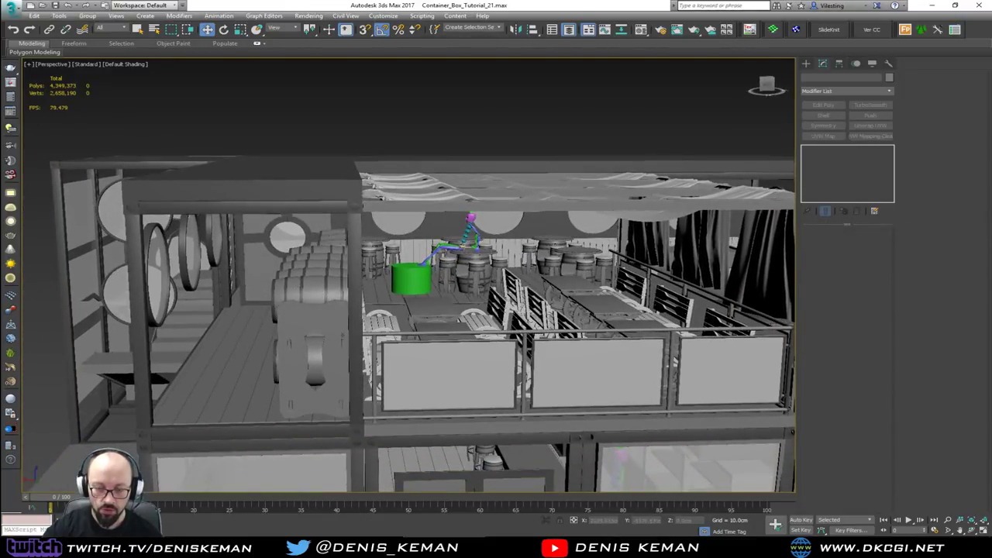
pyautogui.keyDown('alt'); pyautogui.moveTo(342, 334); pyautogui.dragTo(411, 327, button='middle'); pyautogui.keyUp('alt')
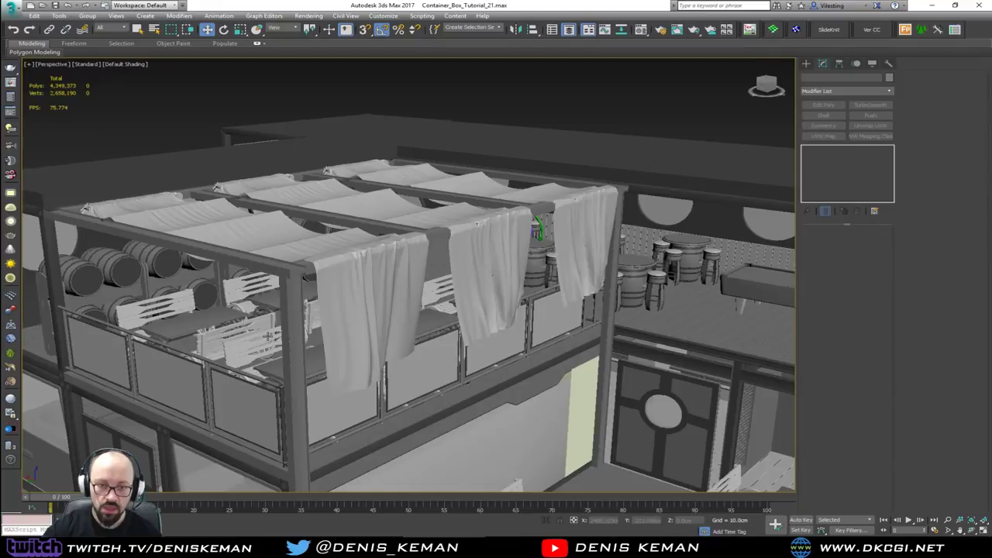
pyautogui.keyDown('alt'); pyautogui.moveTo(267, 335); pyautogui.dragTo(490, 303, button='middle'); pyautogui.keyUp('alt')
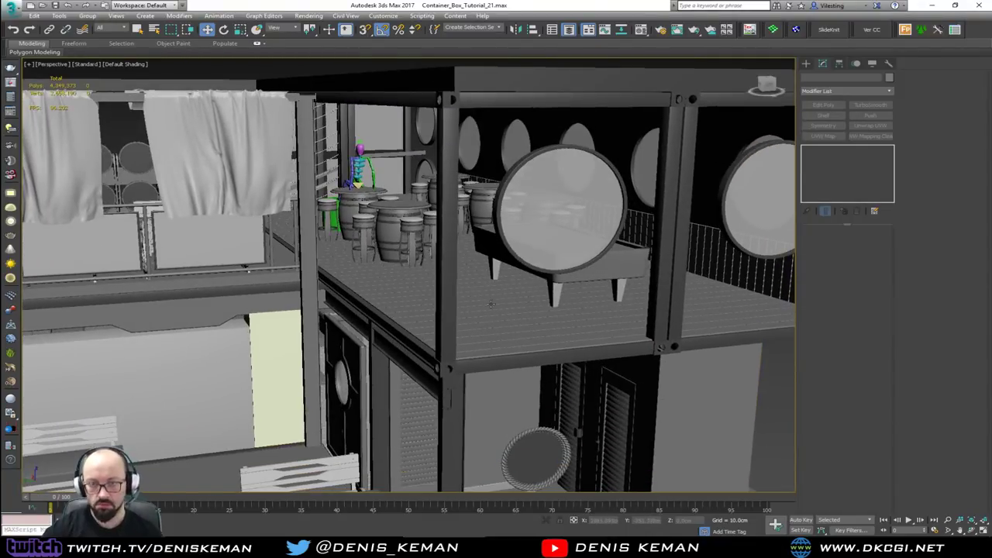
pyautogui.keyDown('alt'); pyautogui.moveTo(528, 317); pyautogui.dragTo(418, 229, button='middle'); pyautogui.keyUp('alt')
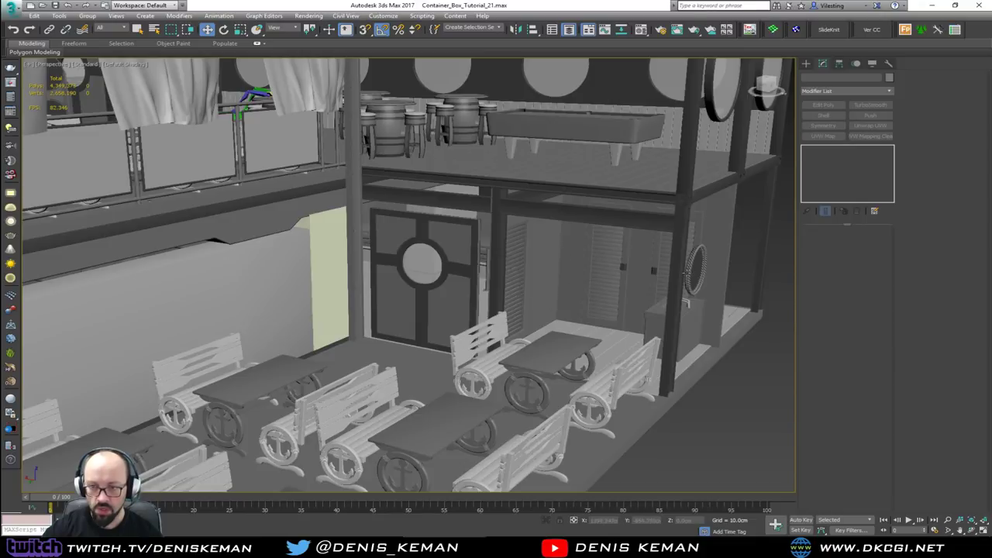
# - Examine the glazed ground-floor corner, the barrel racks above it and the outdoor tables and benches, from close up and from a distance
pyautogui.keyDown('alt'); pyautogui.moveTo(687, 271); pyautogui.dragTo(557, 308, button='middle'); pyautogui.keyUp('alt')
pyautogui.keyDown('alt'); pyautogui.moveTo(446, 292); pyautogui.dragTo(327, 320, button='middle'); pyautogui.keyUp('alt')
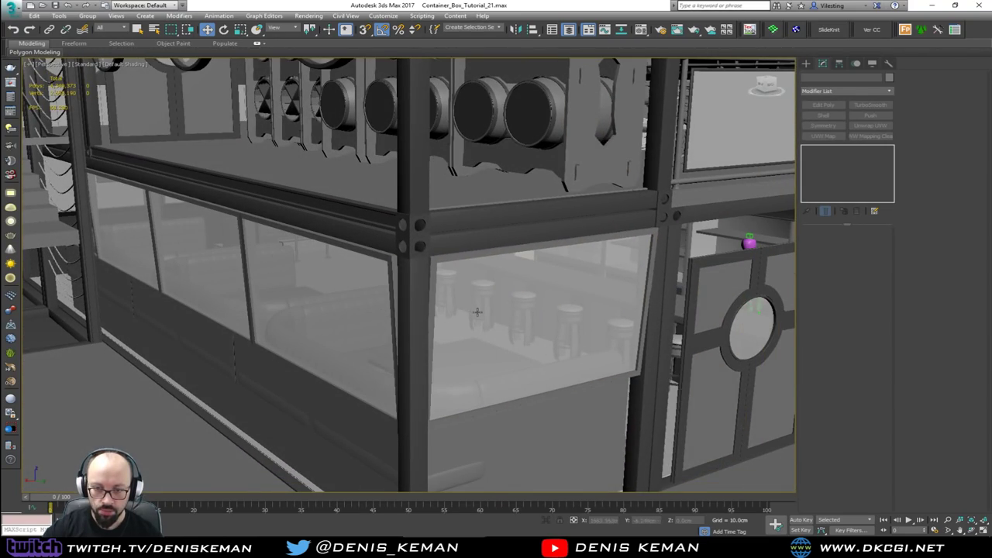
pyautogui.keyDown('alt'); pyautogui.moveTo(478, 313); pyautogui.dragTo(434, 339, button='middle'); pyautogui.keyUp('alt')
pyautogui.scroll(-3, 446, 287)
pyautogui.scroll(1, 433, 339)
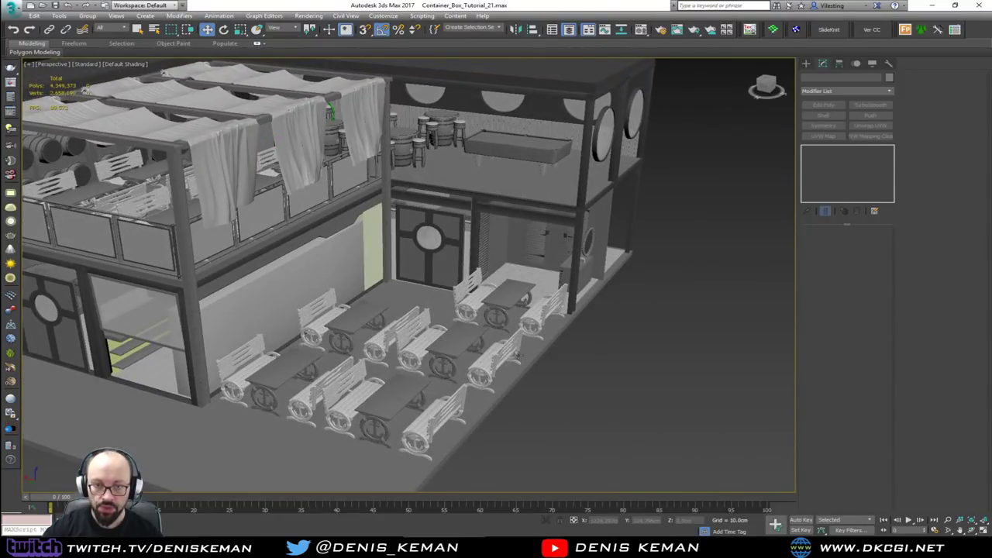
pyautogui.moveTo(462, 292); pyautogui.dragTo(595, 321, button='middle')
pyautogui.scroll(-5, 434, 325)
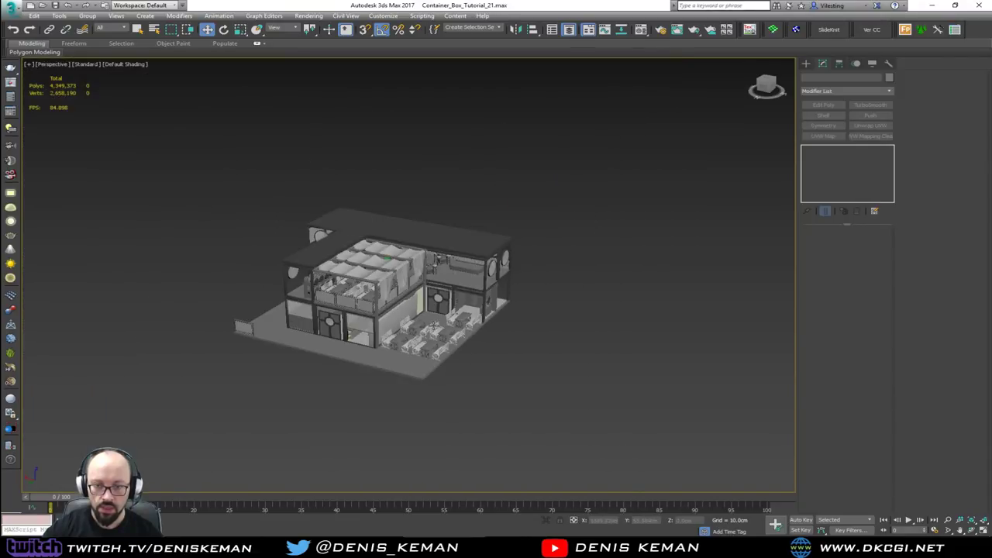
pyautogui.moveTo(433, 325)
pyautogui.keyDown('alt'); pyautogui.mouseDown(button='middle')
pyautogui.moveTo(459, 338)
pyautogui.moveTo(488, 333)
pyautogui.moveTo(419, 322)
pyautogui.mouseUp(button='middle'); pyautogui.keyUp('alt')
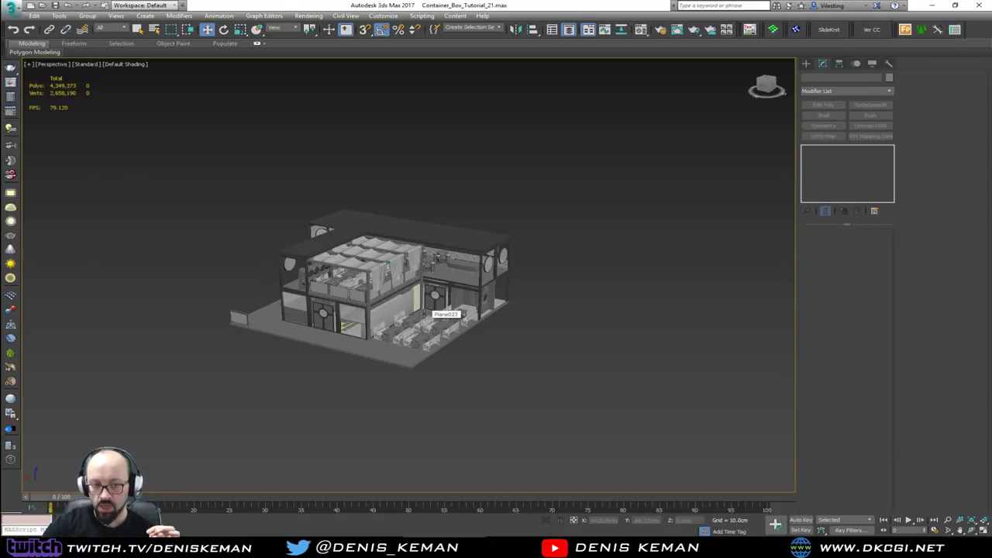
pyautogui.scroll(6, 502, 345)
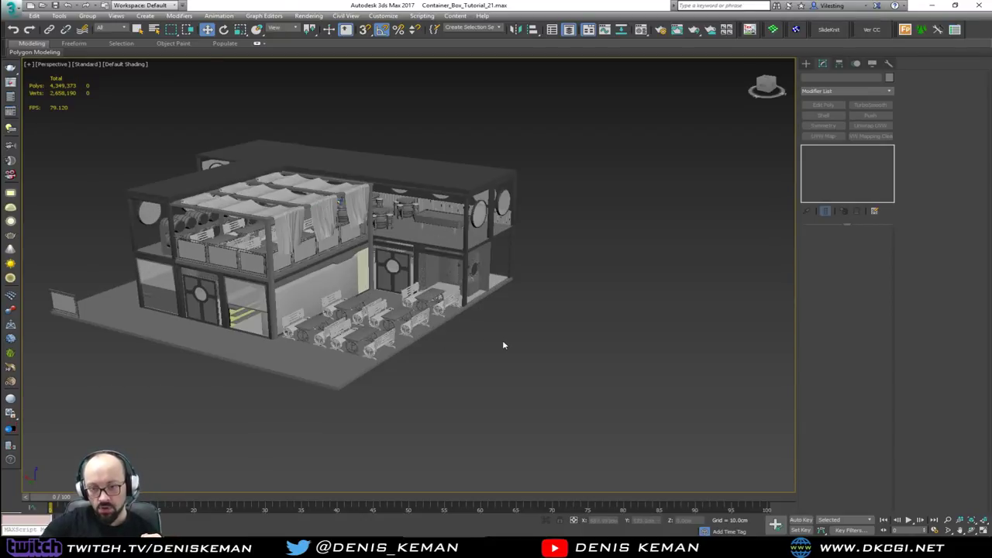
pyautogui.moveTo(277, 185); pyautogui.dragTo(555, 281, button='middle')
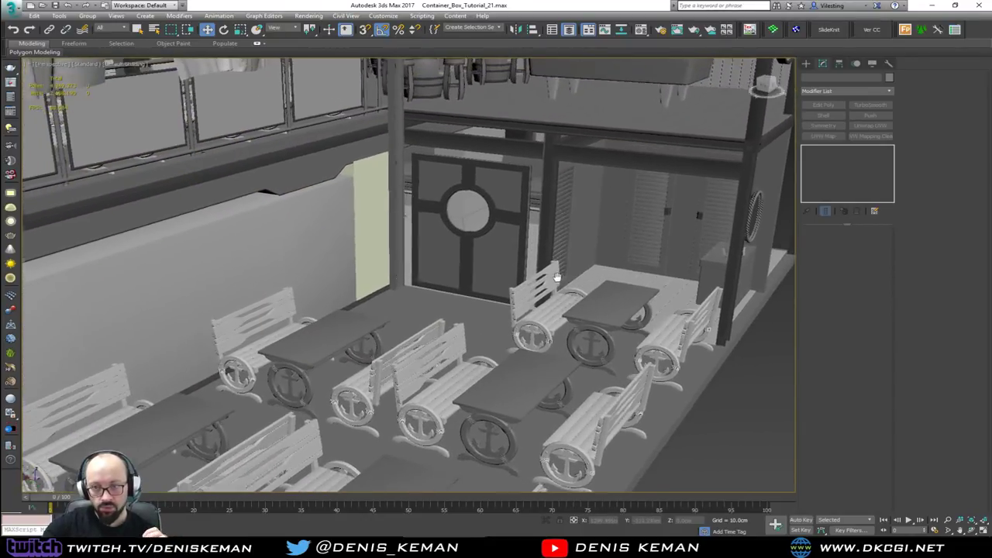
pyautogui.scroll(-3, 560, 284)
pyautogui.scroll(-5, 664, 345)
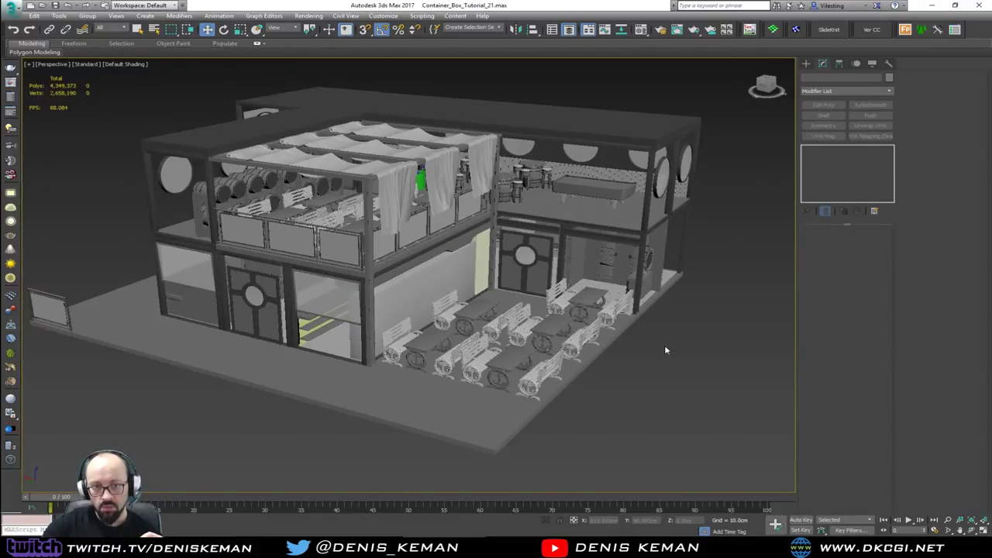
# - Check the V-Ray frame buffer and close it, then show the building's corrugated container walls again and view the courtyard side
pyautogui.click(10, 85)
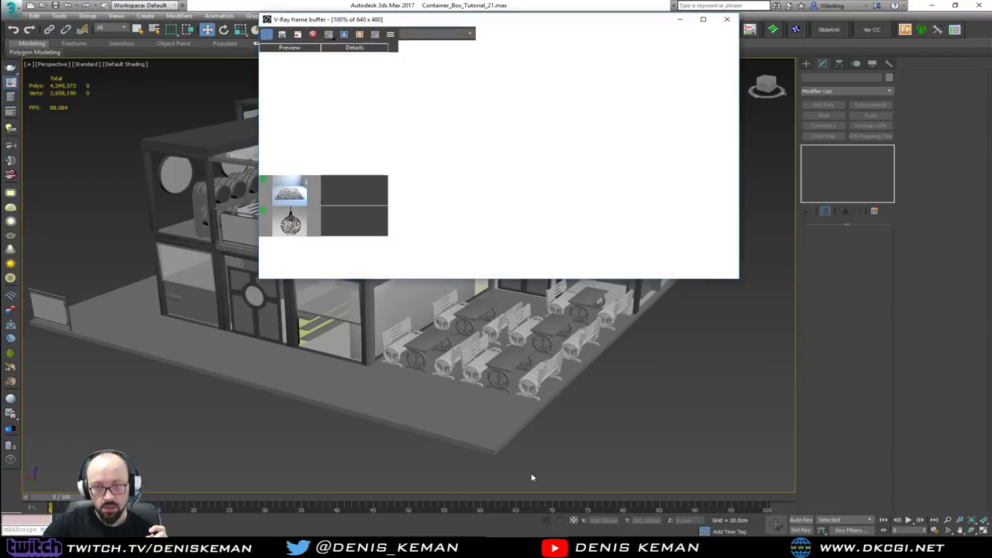
pyautogui.click(727, 22)
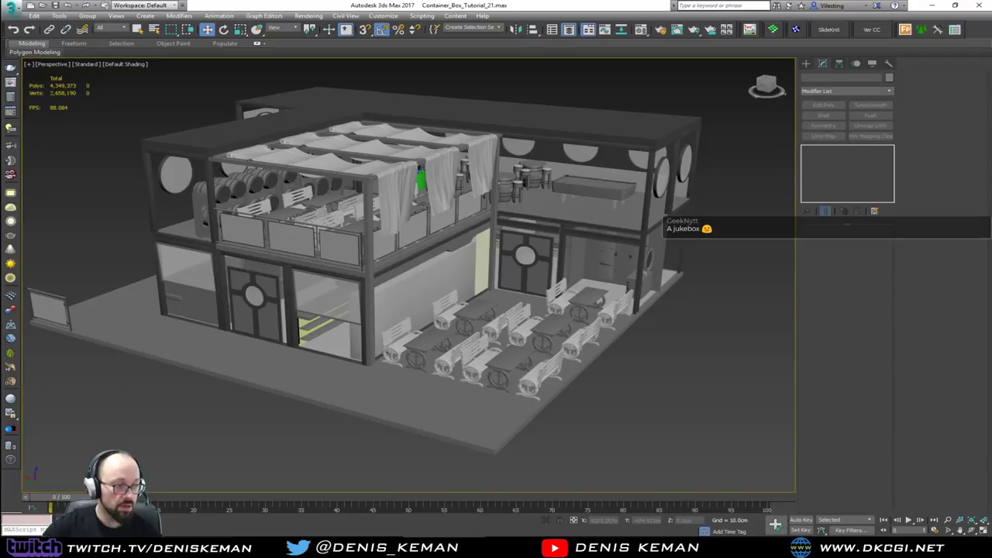
pyautogui.hotkey('alt', 'q')
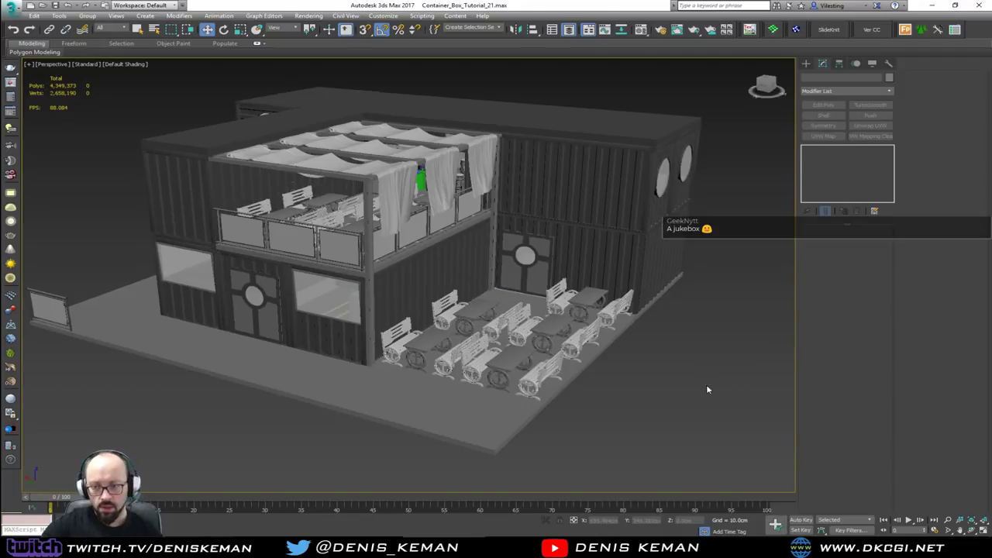
pyautogui.scroll(3, 547, 313)
pyautogui.moveTo(553, 220); pyautogui.dragTo(417, 264, button='middle')
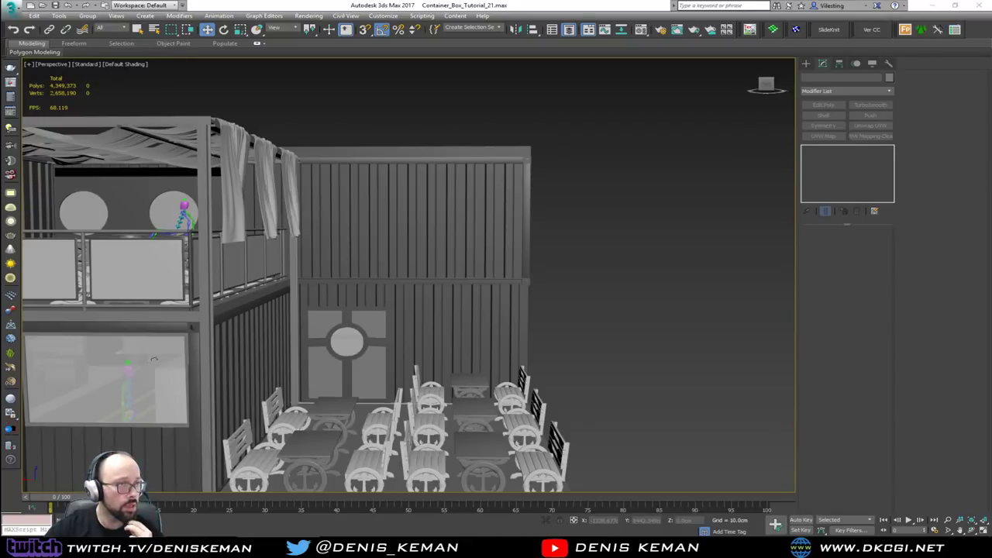
# - Switch to the Chrome window with the "nautical bar names" image results, maximize it, and look through the results for bar name ideas
pyautogui.moveTo(0, 101); pyautogui.dragTo(398, 101)
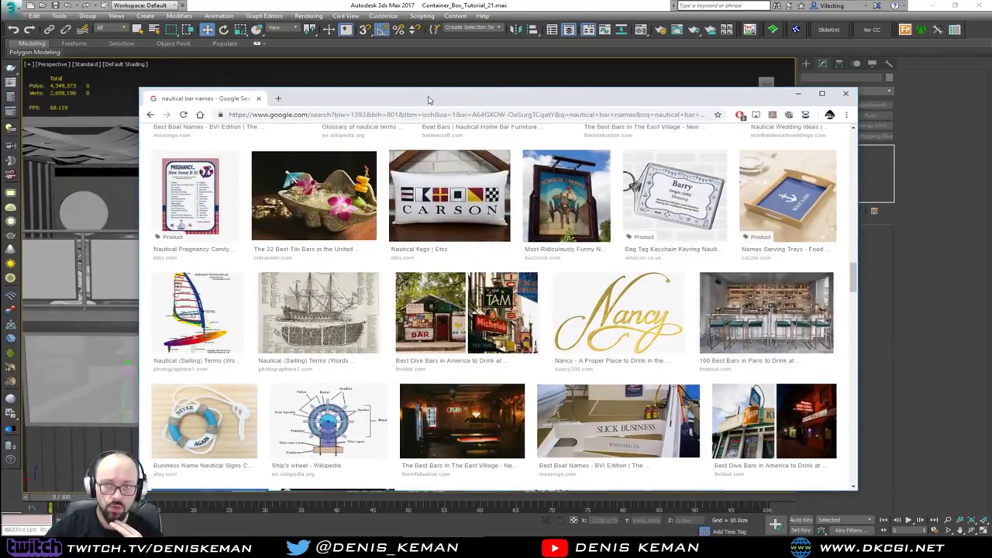
pyautogui.doubleClick(429, 100)
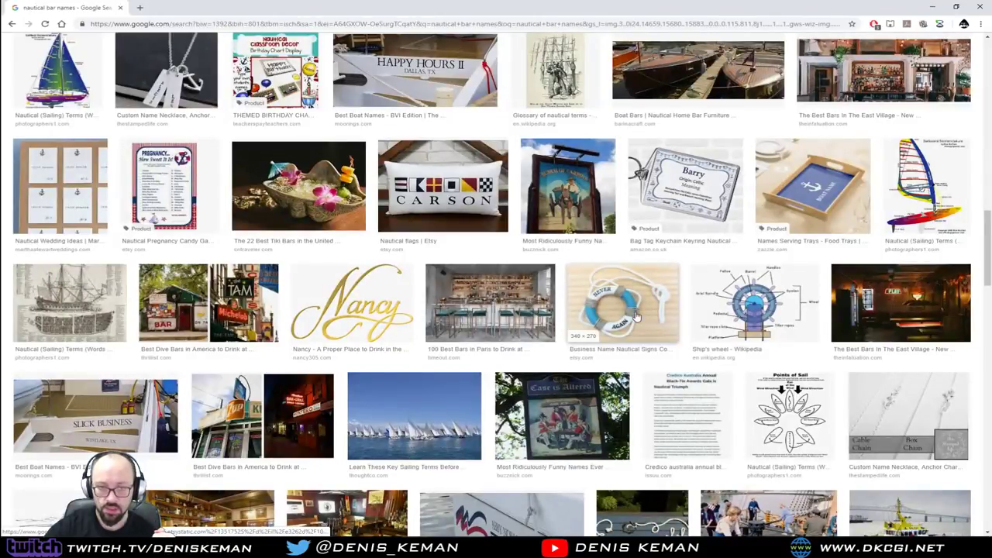
pyautogui.scroll(-2, 635, 314)
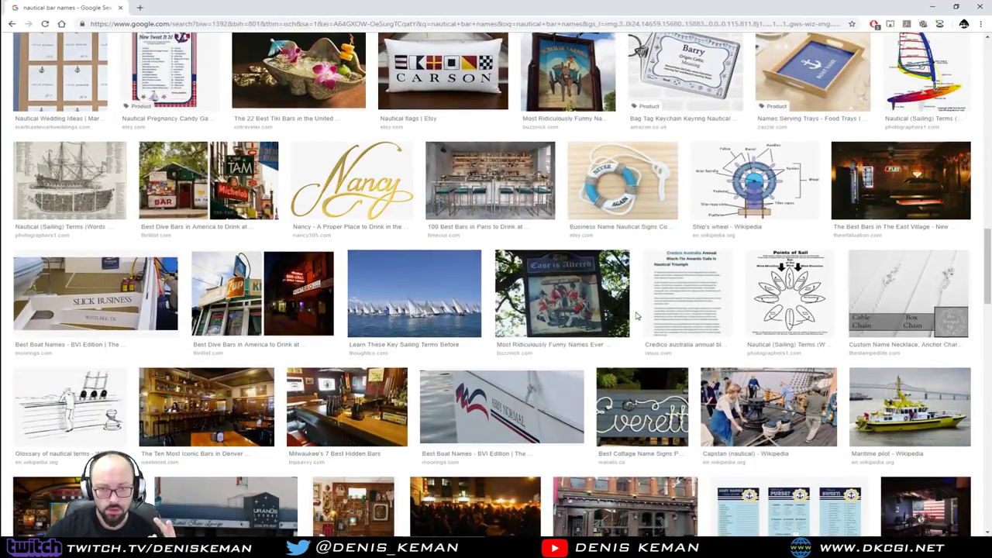
pyautogui.scroll(-2, 636, 314)
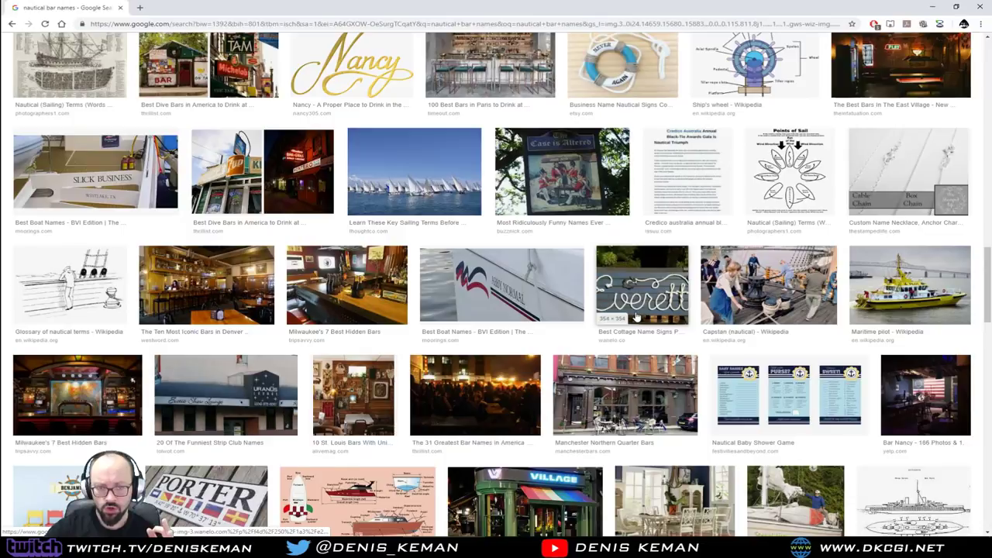
pyautogui.scroll(-2, 636, 316)
pyautogui.scroll(-3, 635, 316)
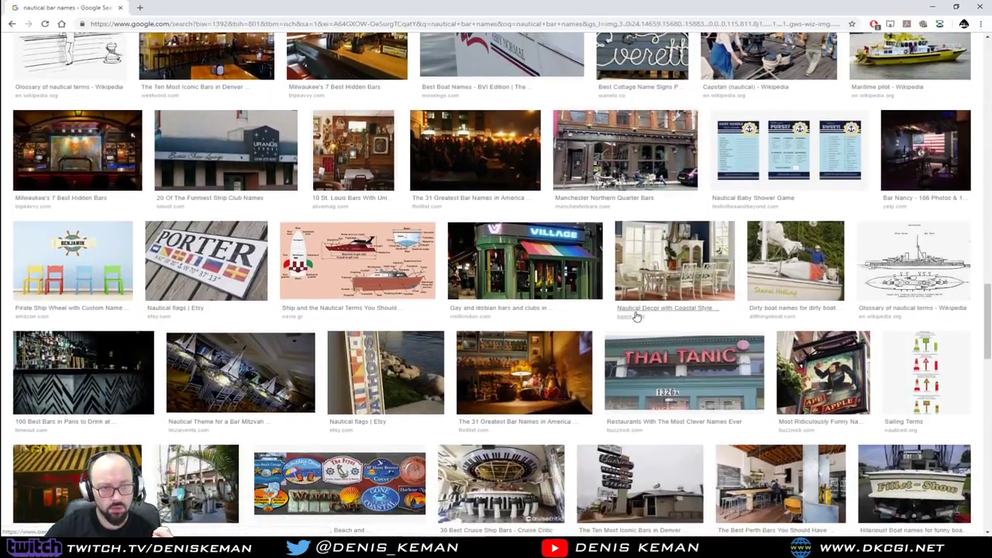
pyautogui.scroll(-1, 635, 316)
pyautogui.scroll(-3, 636, 316)
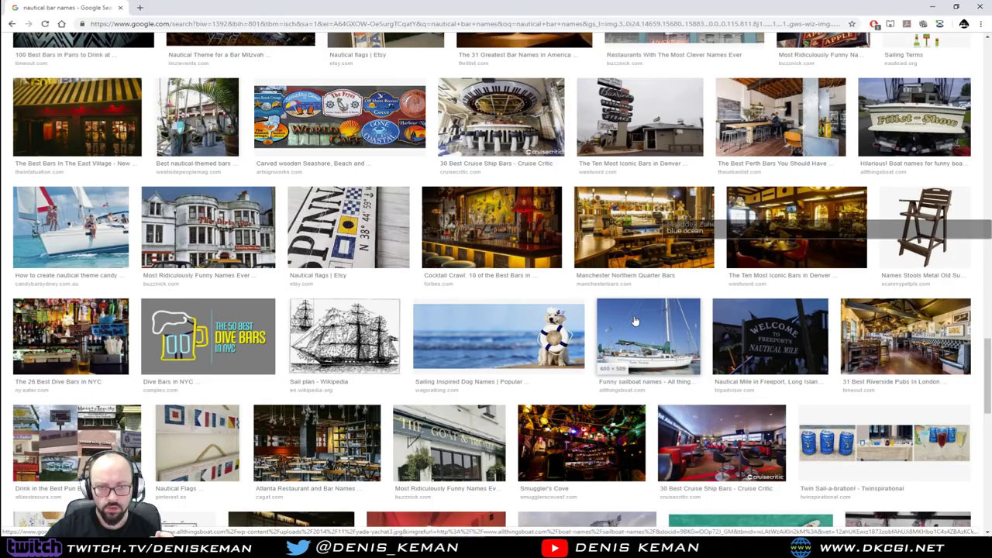
pyautogui.scroll(-1, 634, 320)
pyautogui.scroll(-2, 634, 320)
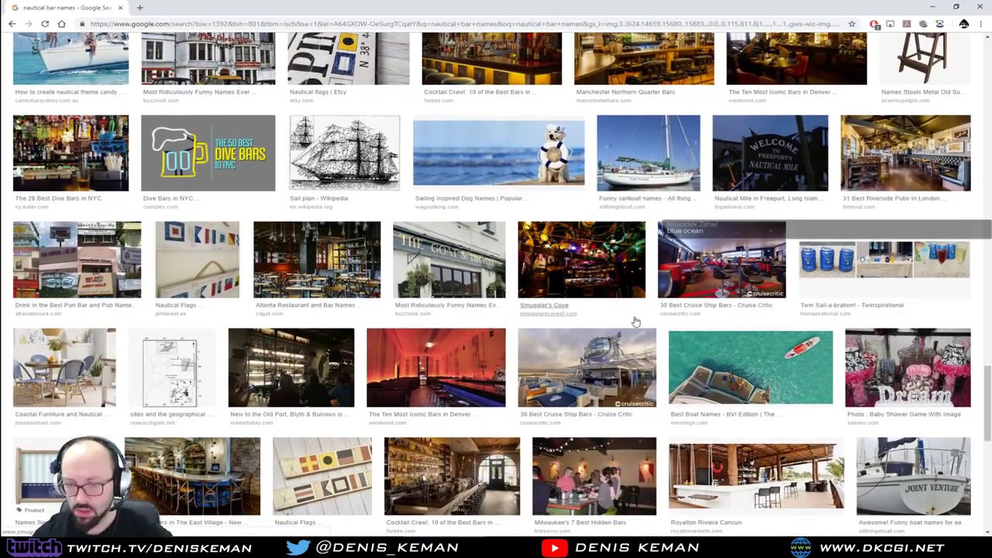
pyautogui.scroll(-5, 634, 320)
pyautogui.press('Home')
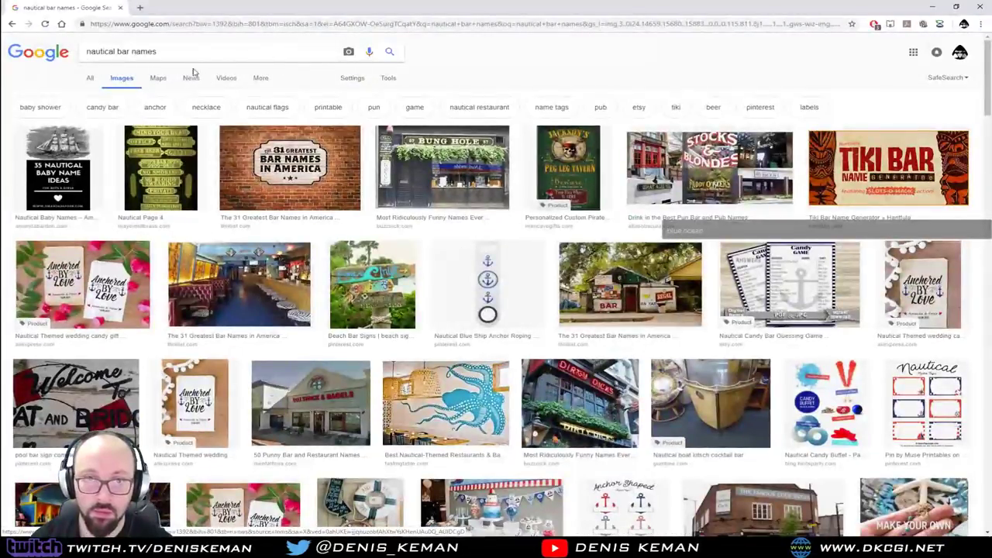
# - Change the image search to "nautical bar name signs" and run it
pyautogui.moveTo(153, 51); pyautogui.dragTo(173, 54)
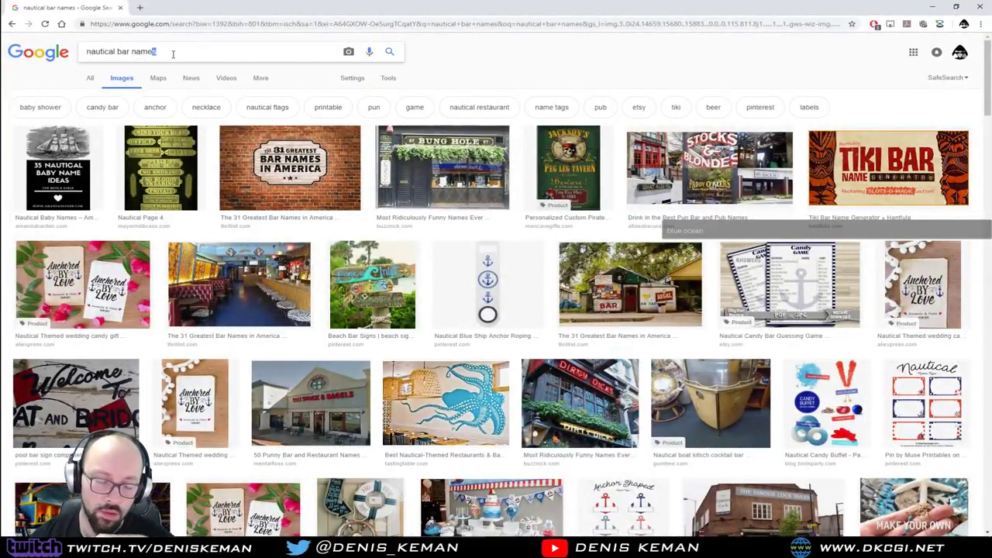
pyautogui.press('BackSpace')
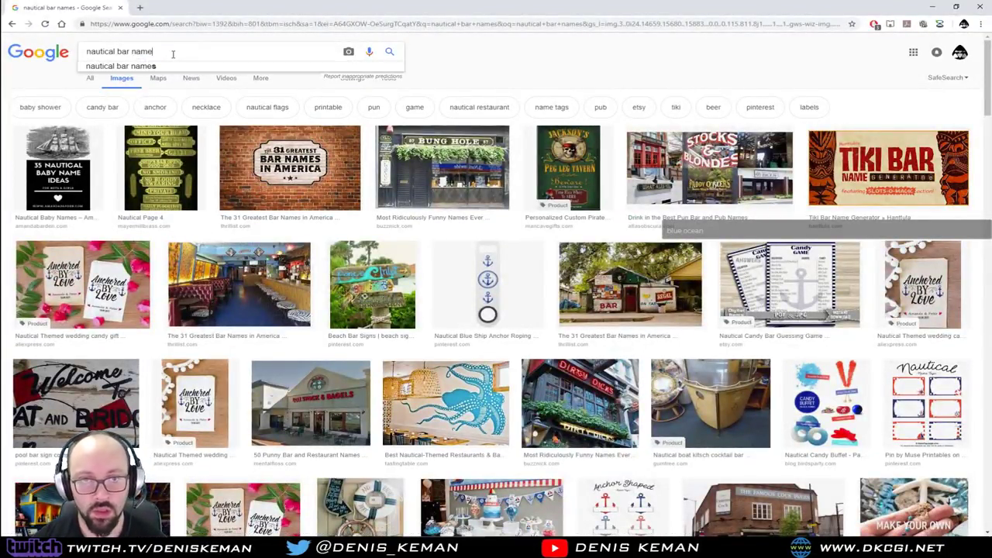
pyautogui.press('Escape')
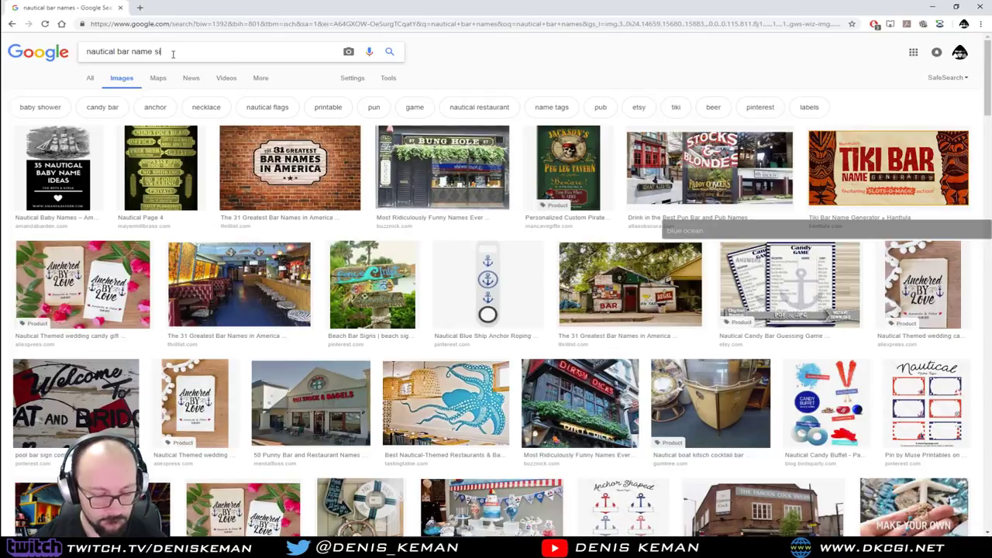
pyautogui.press('Return')
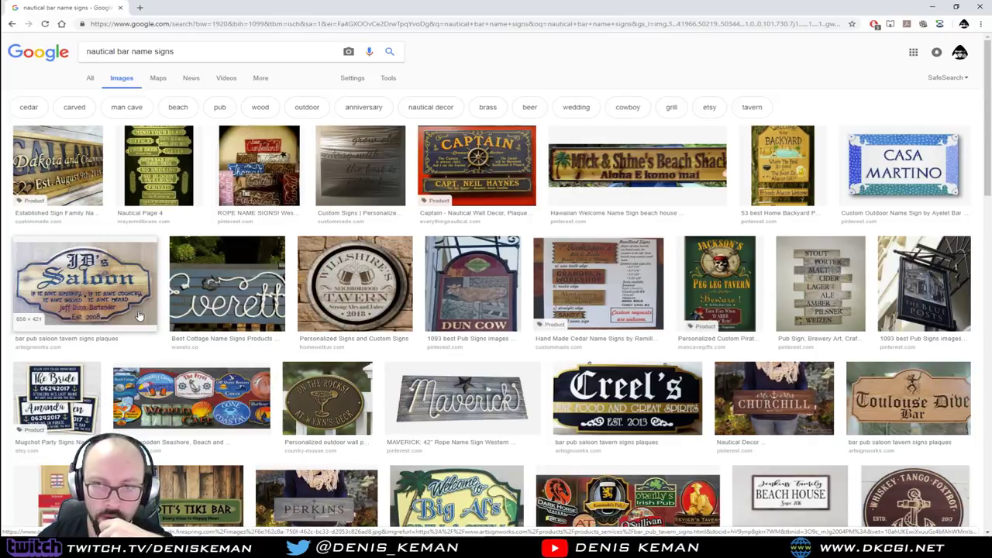
# - Preview the carved wooden saloon sign image and compare its shape with the signs in the rows below
pyautogui.click(114, 299)
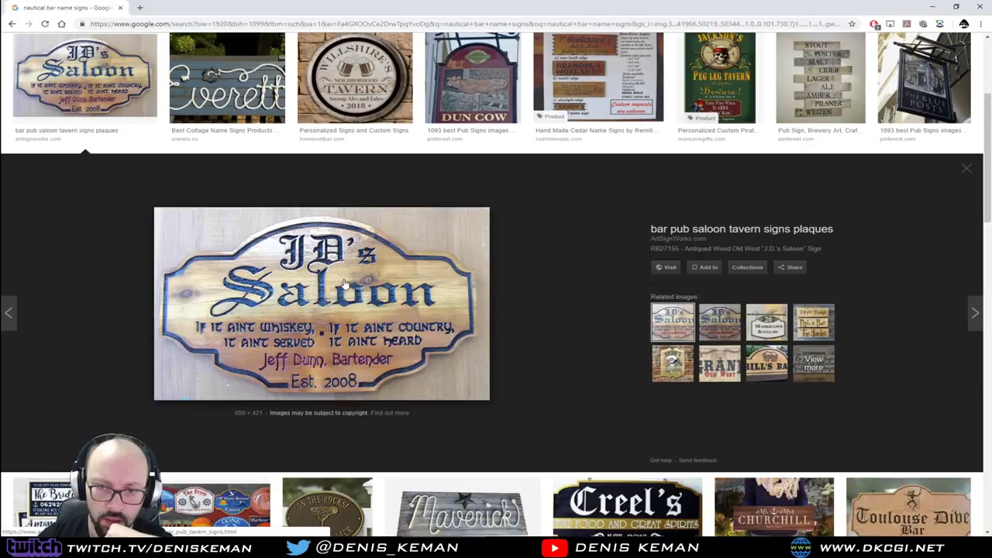
pyautogui.scroll(-5, 439, 292)
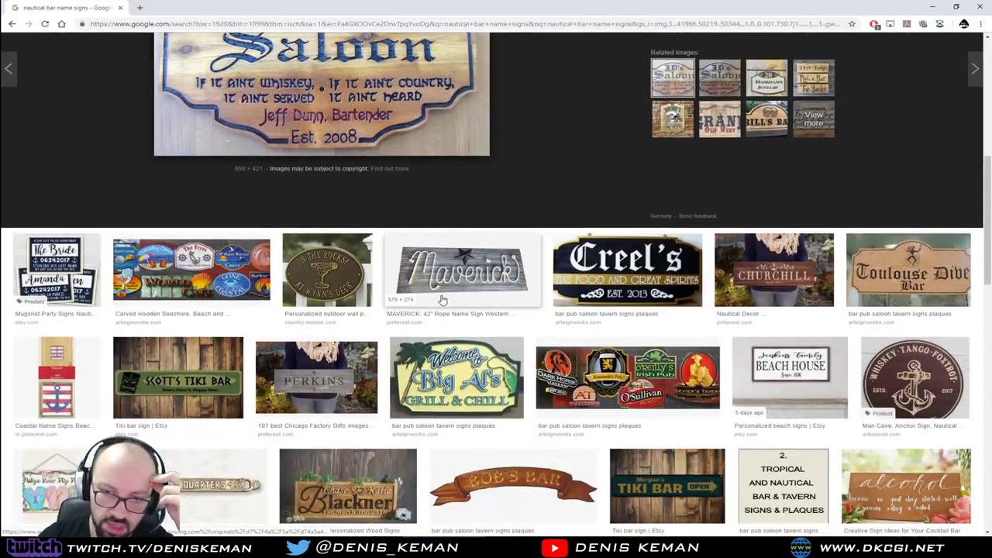
pyautogui.scroll(-1, 442, 300)
pyautogui.scroll(5, 442, 300)
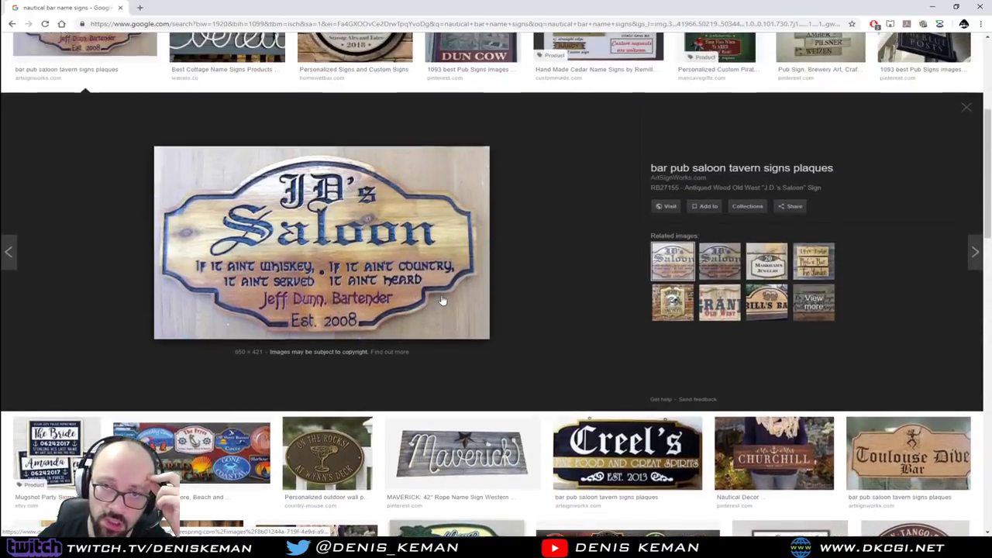
pyautogui.scroll(-4, 442, 299)
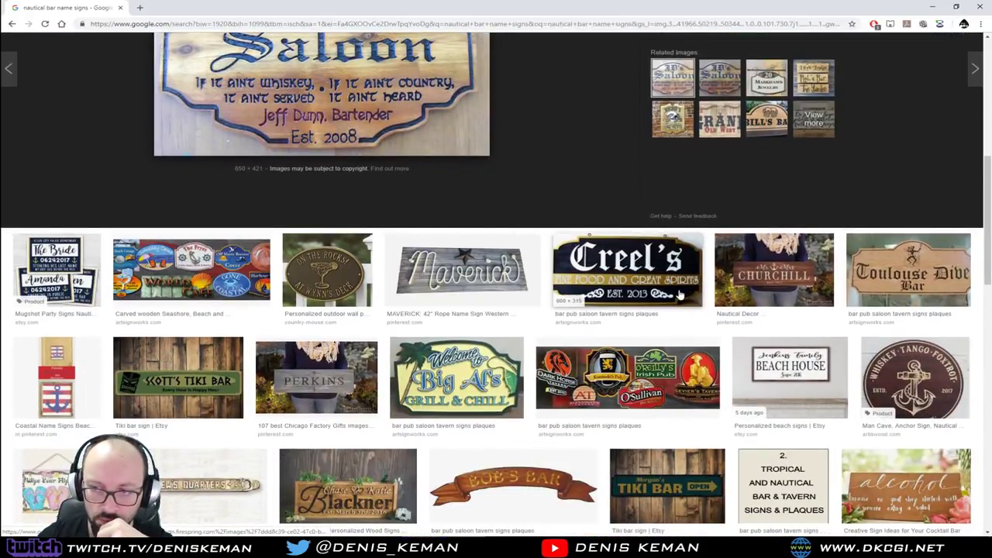
# - Look through the nautical bar name sign results for plaque shapes and lettering ideas, and preview the MEN/WOMEN bathroom sign image
pyautogui.scroll(-6, 632, 319)
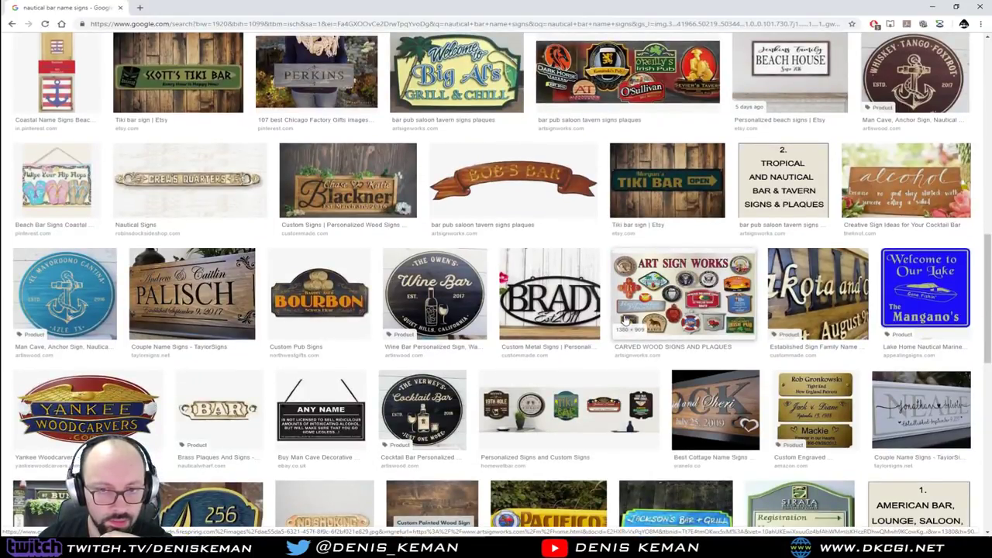
pyautogui.scroll(-3, 626, 320)
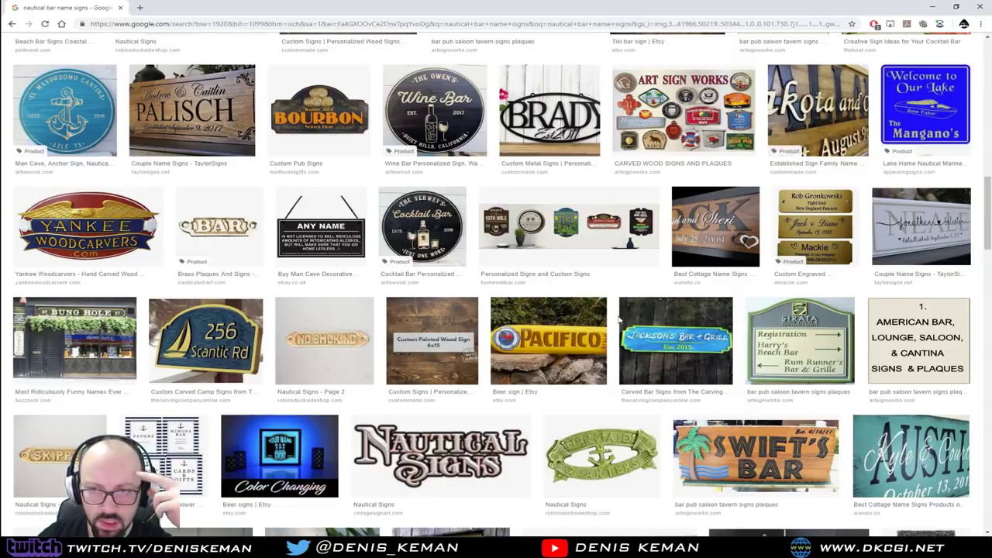
pyautogui.scroll(-1, 619, 319)
pyautogui.scroll(2, 496, 233)
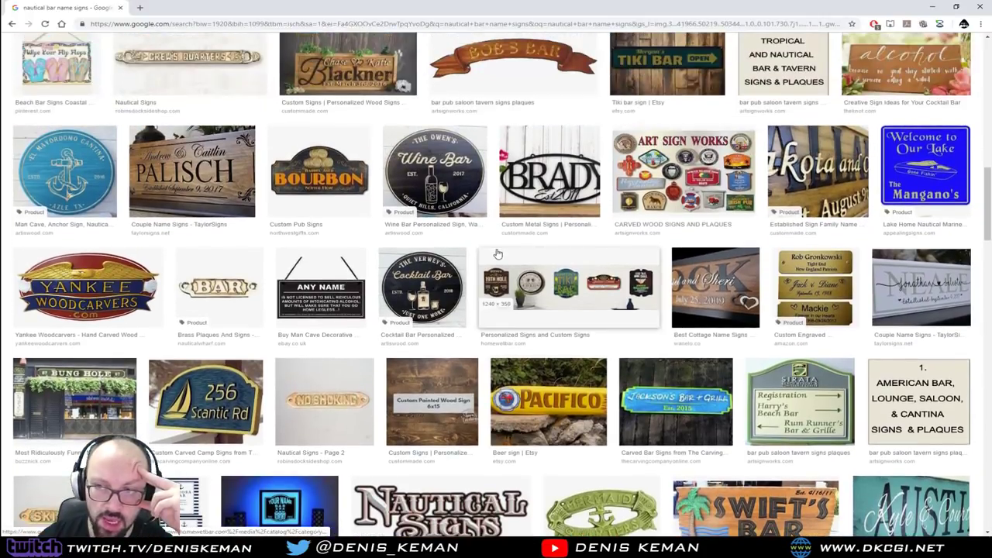
pyautogui.scroll(-2, 310, 375)
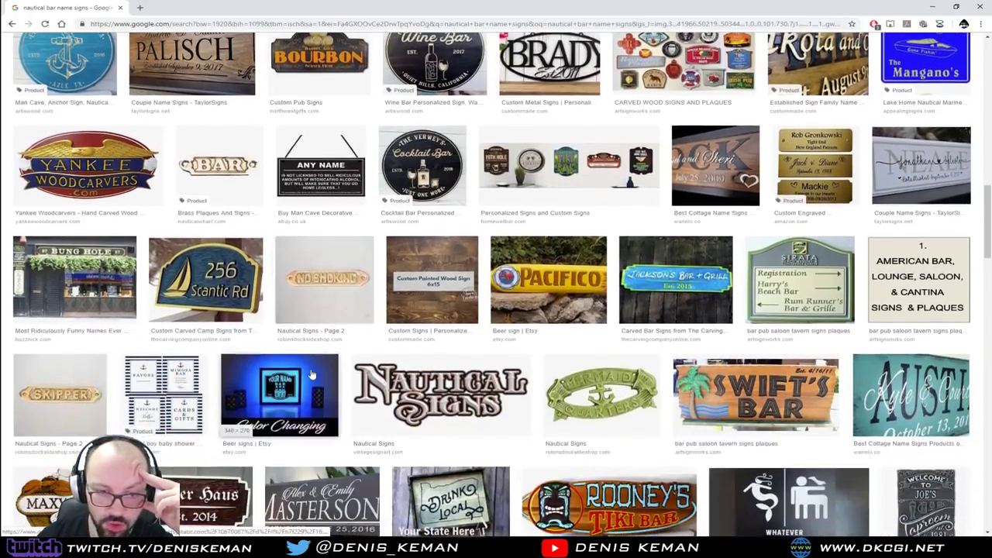
pyautogui.scroll(-4, 295, 364)
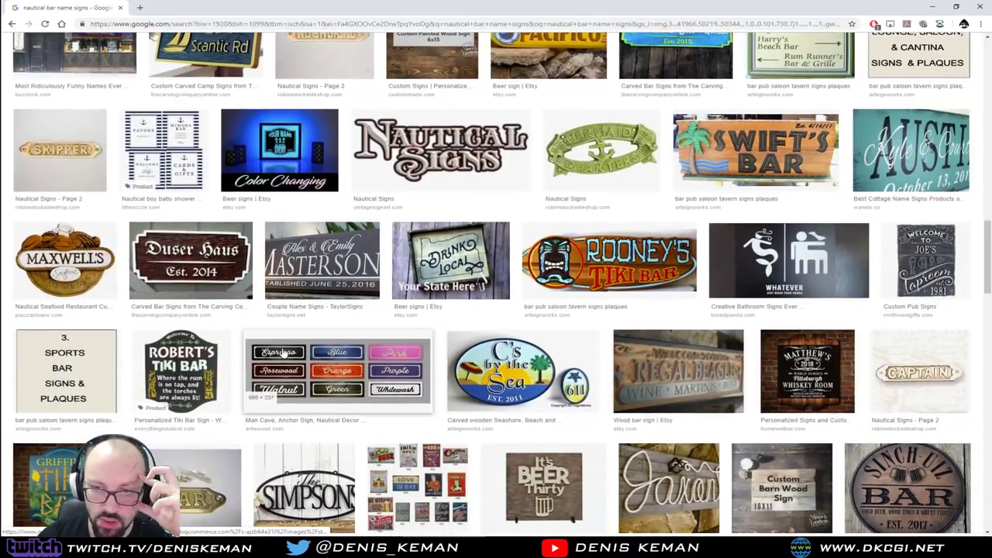
pyautogui.scroll(-4, 283, 353)
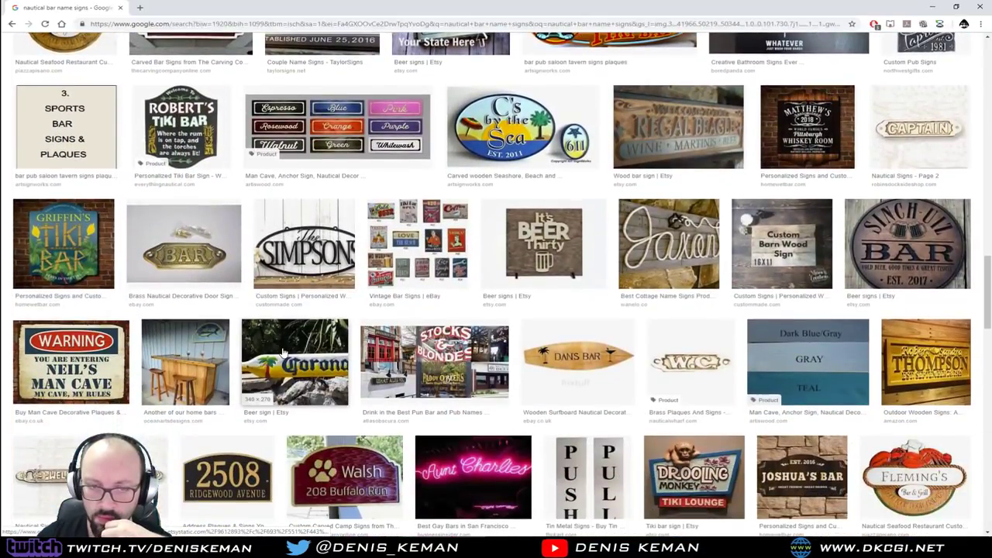
pyautogui.scroll(-3, 283, 353)
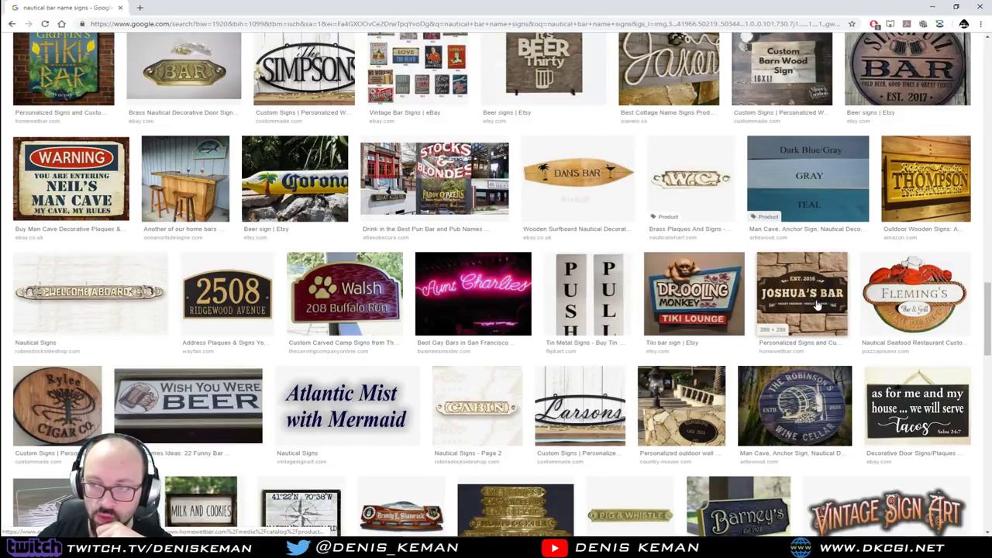
pyautogui.scroll(2, 818, 307)
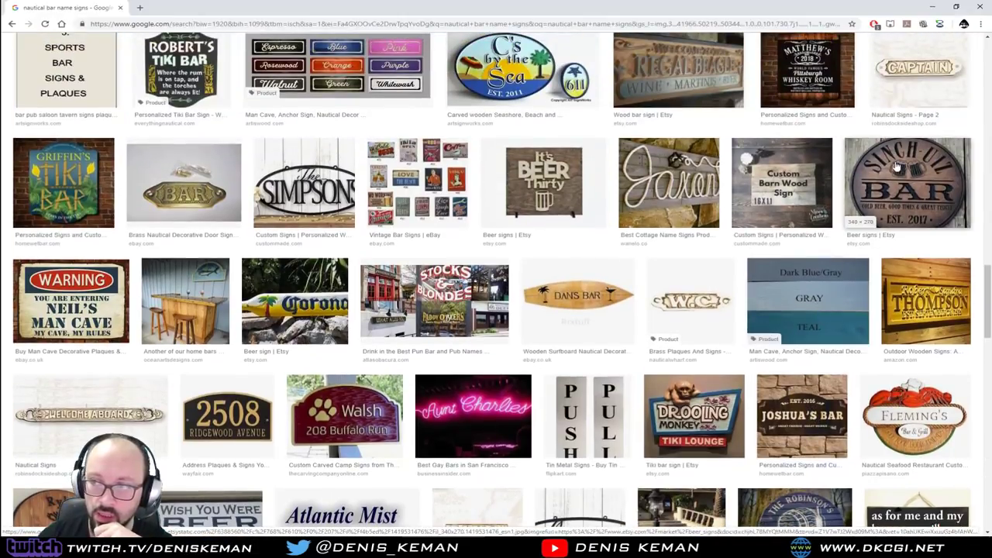
pyautogui.scroll(-8, 936, 205)
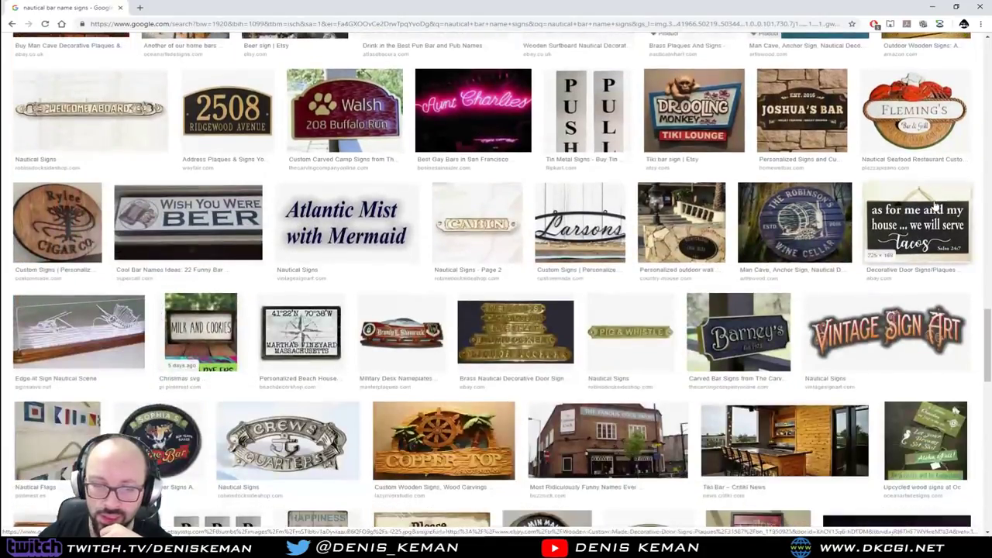
pyautogui.scroll(-4, 918, 217)
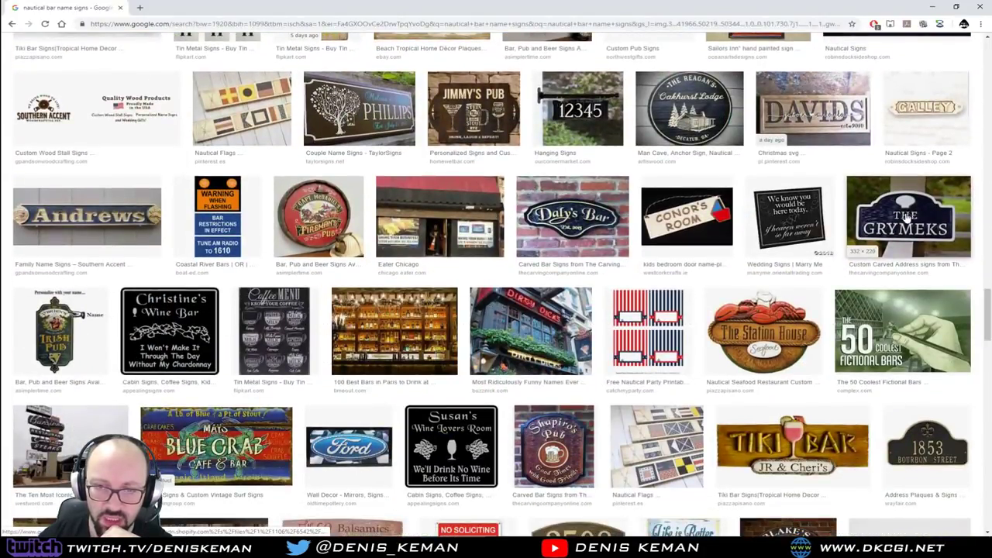
pyautogui.scroll(-4, 901, 221)
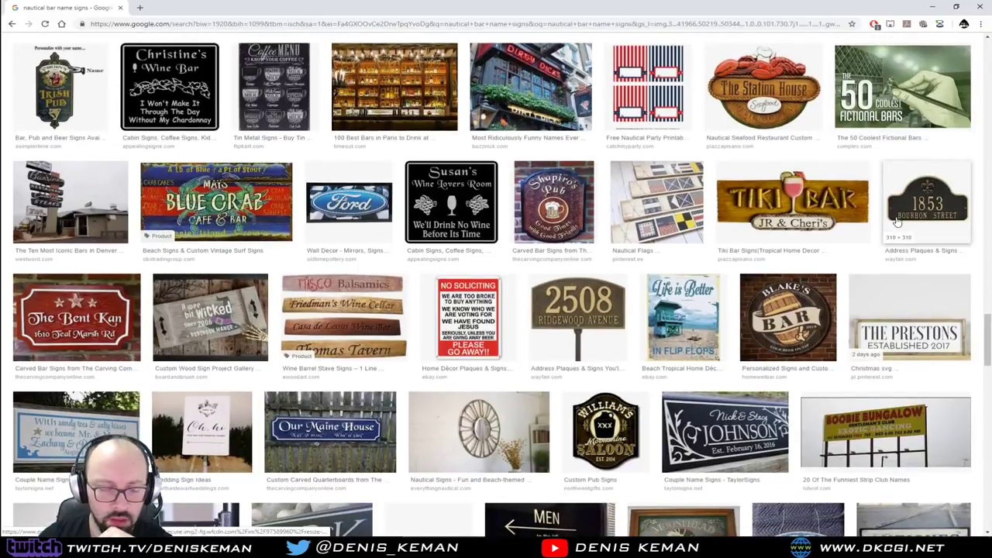
pyautogui.scroll(-2, 896, 222)
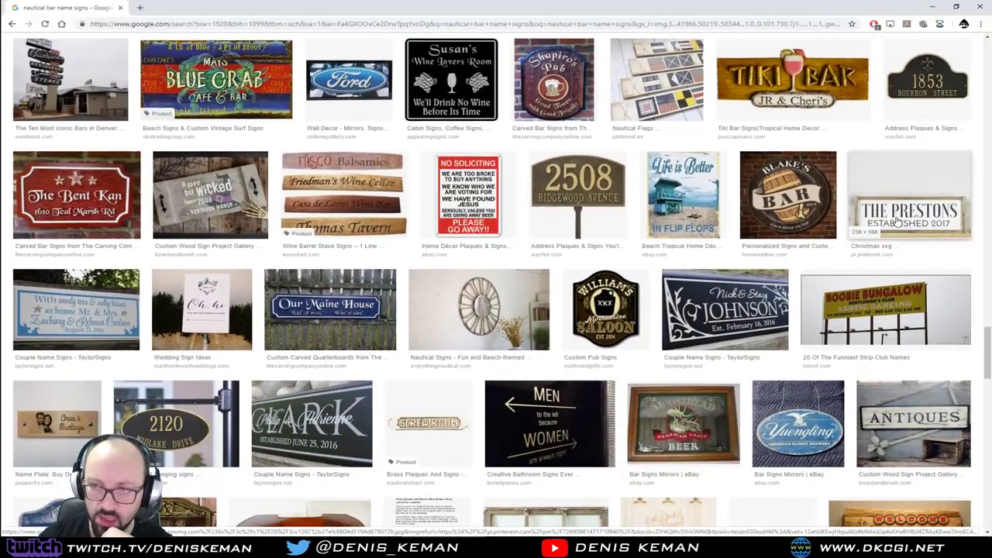
pyautogui.scroll(-2, 897, 222)
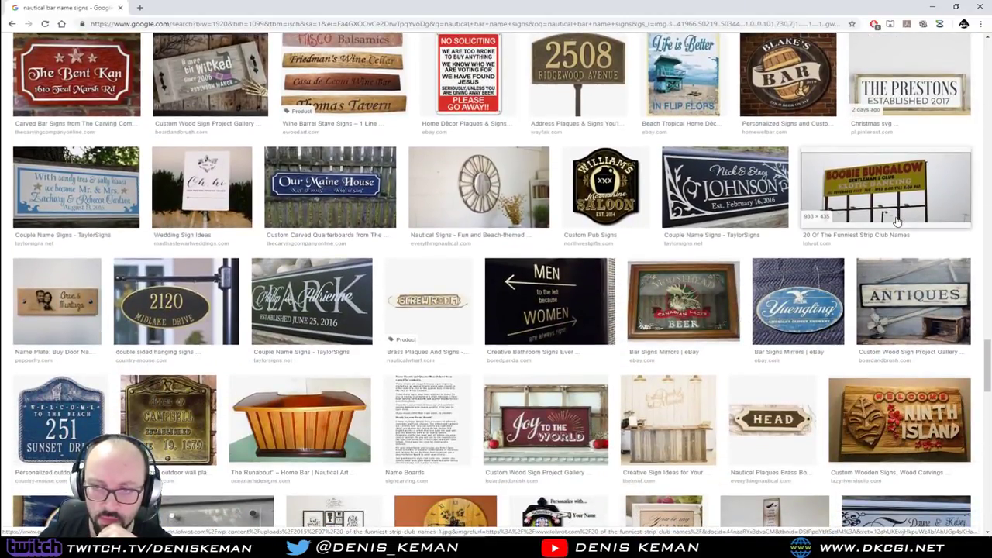
pyautogui.click(523, 319)
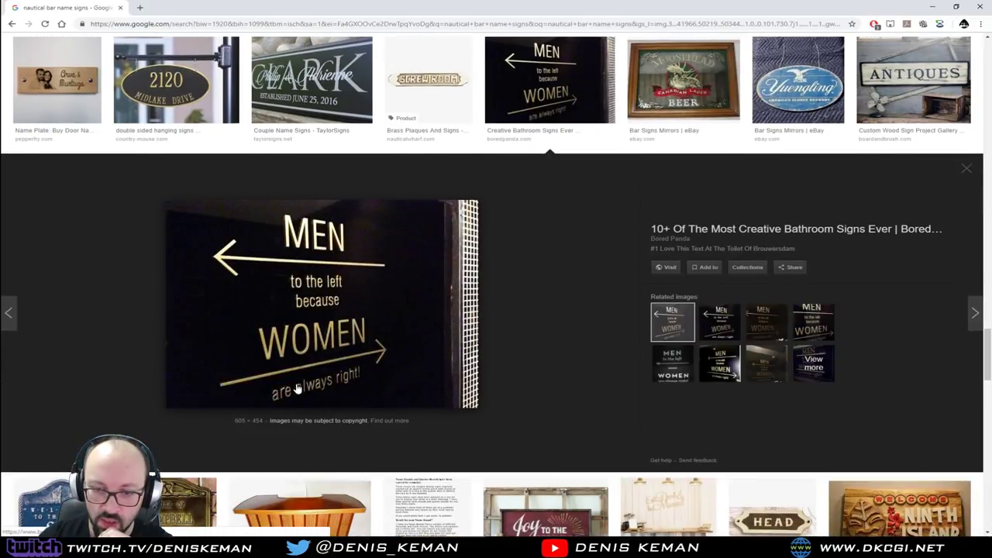
# - Browse further rows of sign results, preview the wooden "The BoatHouse" sign with anchors, and switch back to 3ds Max
pyautogui.scroll(-5, 427, 310)
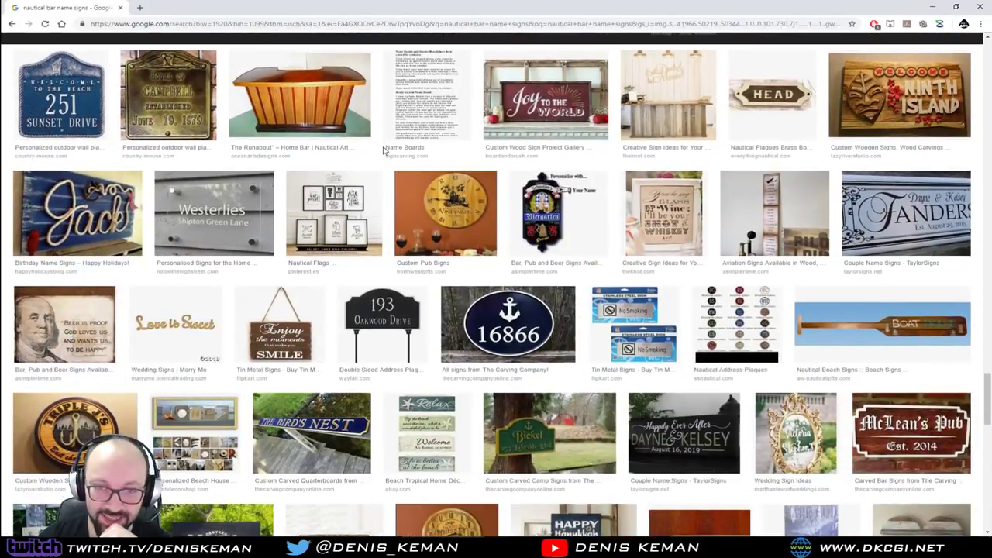
pyautogui.scroll(-2, 382, 152)
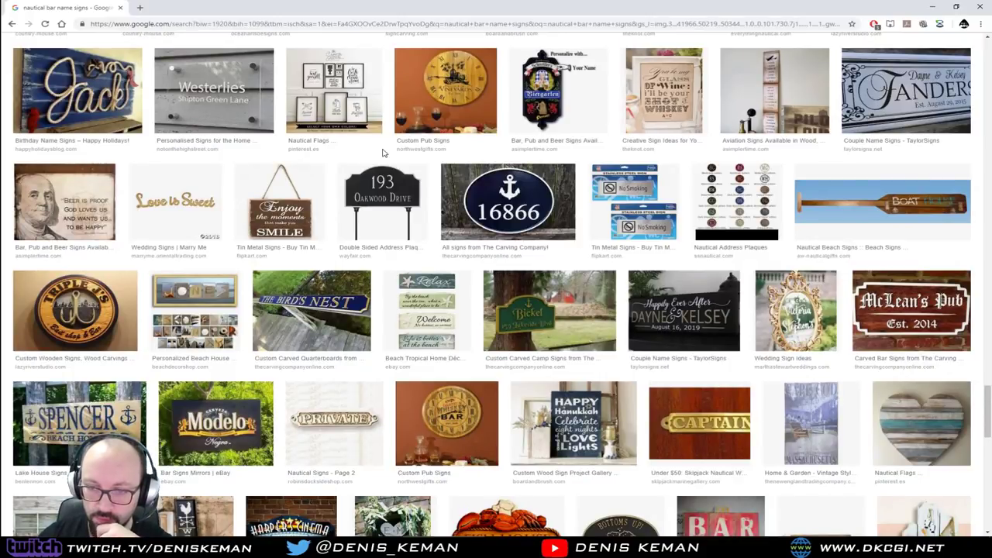
pyautogui.scroll(-4, 478, 417)
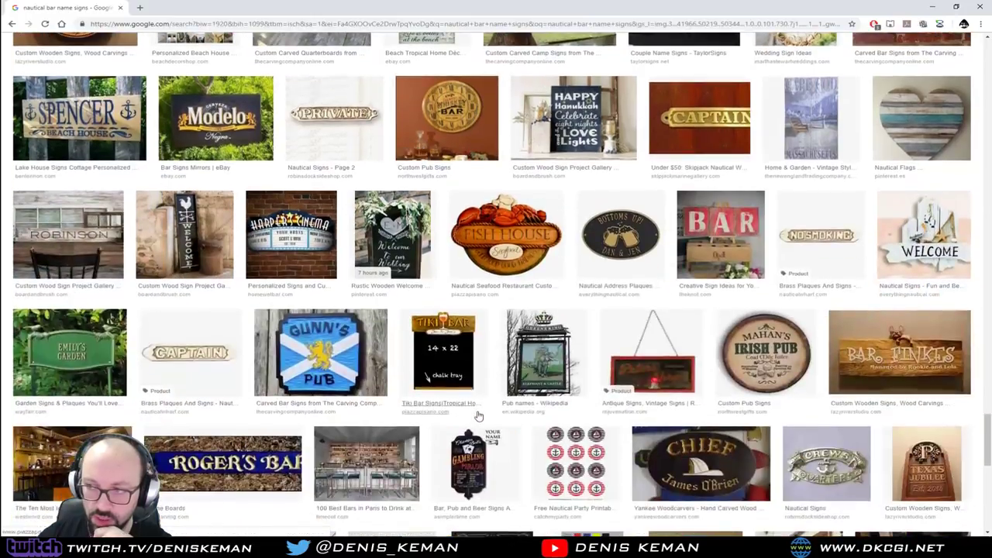
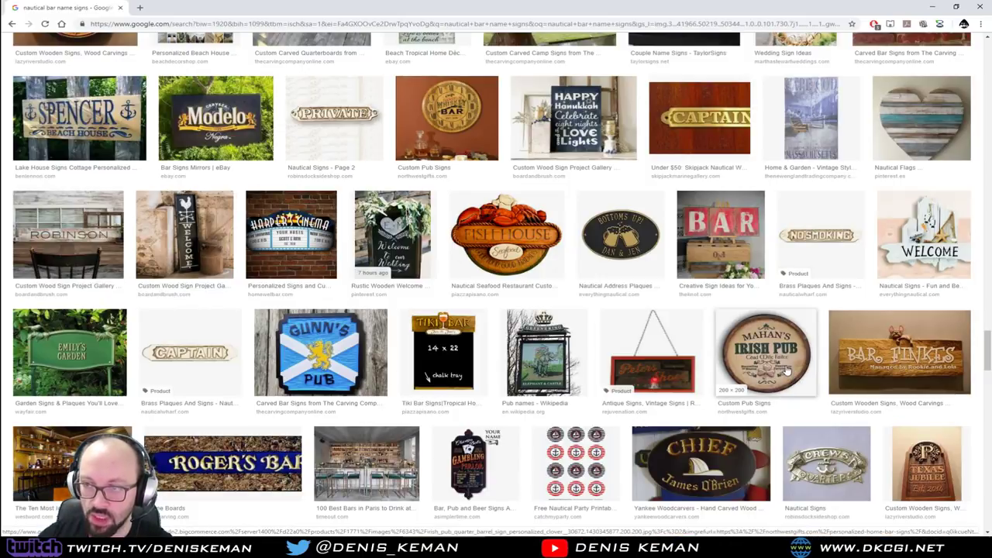
pyautogui.scroll(-3, 787, 372)
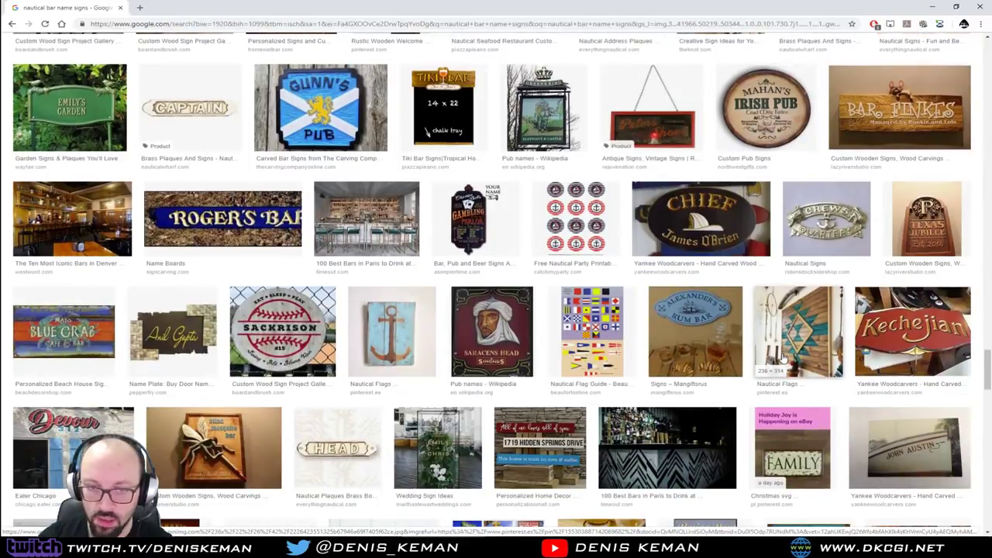
pyautogui.scroll(-2, 783, 358)
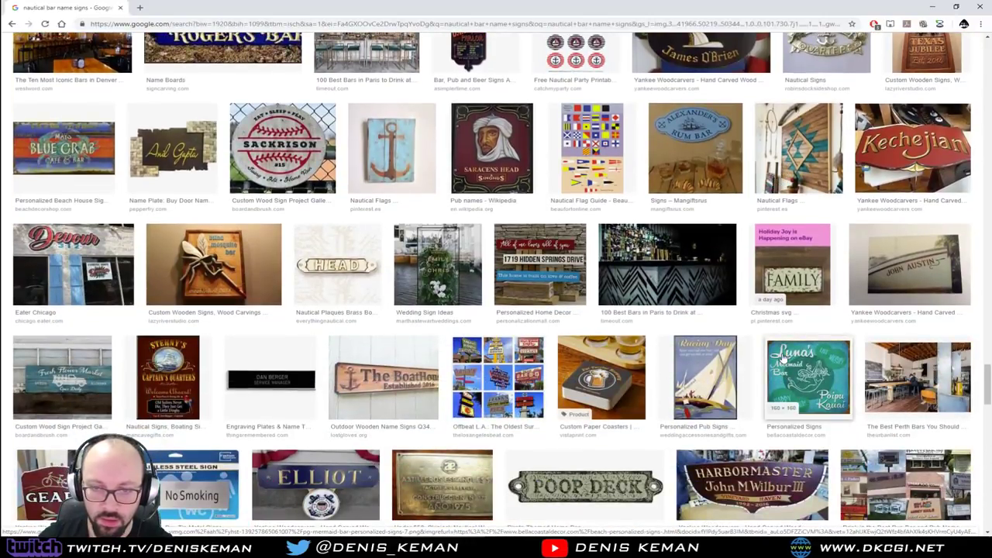
pyautogui.click(406, 372)
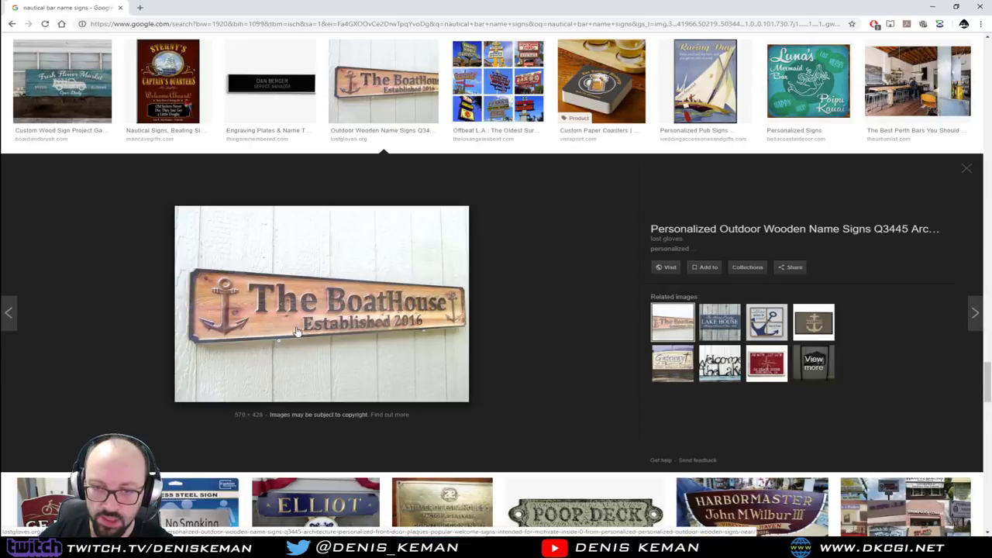
pyautogui.click(933, 8)
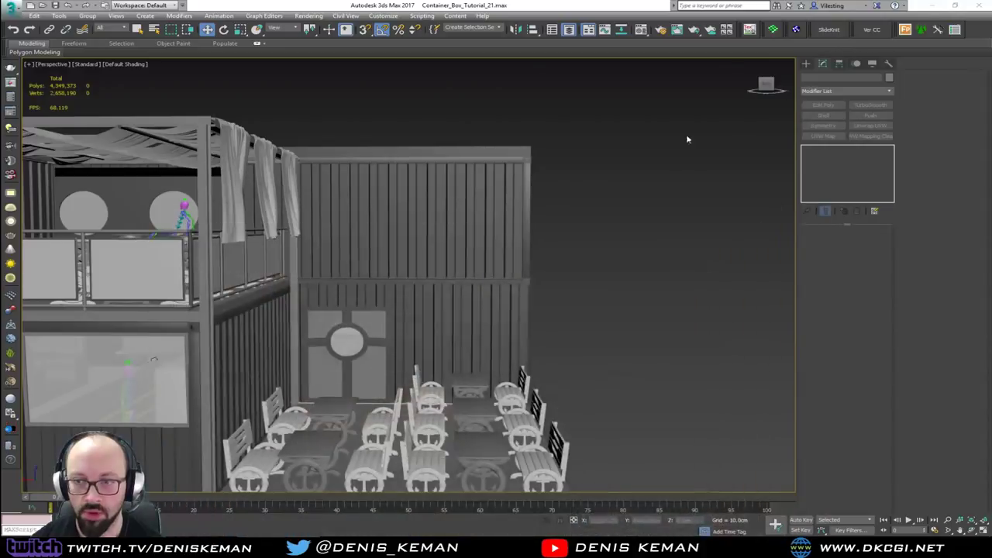
# - Show all four viewports, set the Front, Top and Right views to wireframe, and fit the whole building in the Perspective view
pyautogui.scroll(-3, 492, 229)
pyautogui.hotkey('alt', 'w')
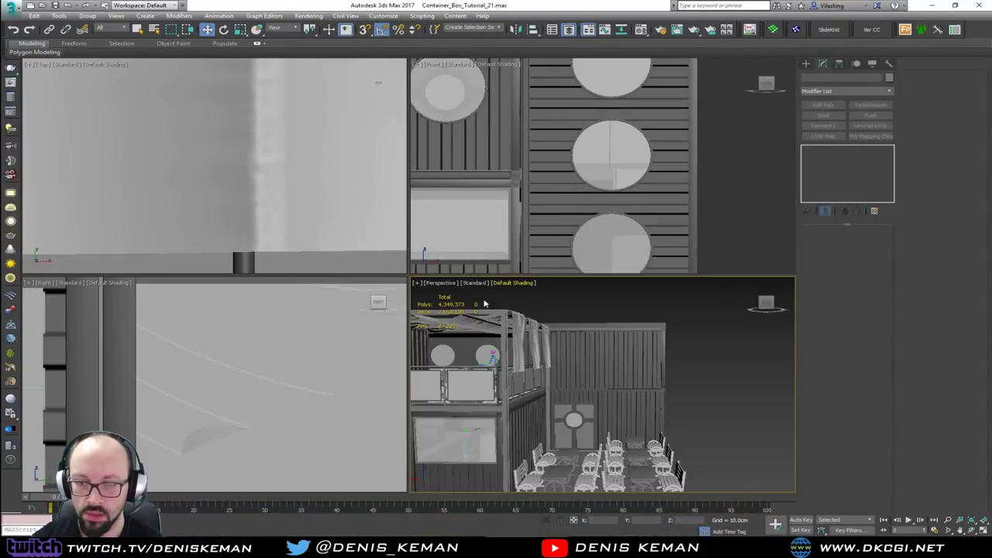
pyautogui.middleClick(502, 195)
pyautogui.scroll(-3, 502, 196)
pyautogui.press('F3')
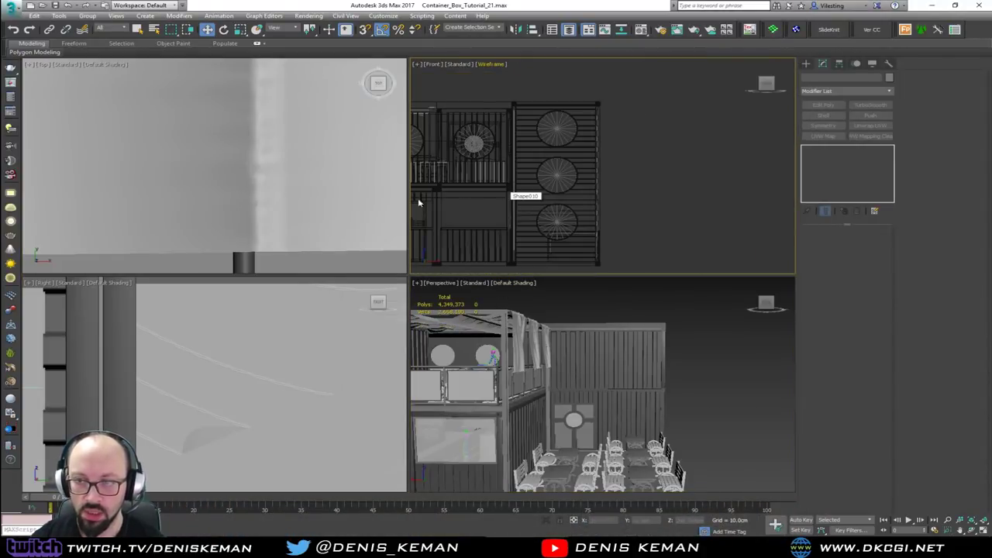
pyautogui.middleClick(310, 209)
pyautogui.press('F3')
pyautogui.middleClick(219, 306)
pyautogui.press('F3')
pyautogui.moveTo(543, 399); pyautogui.dragTo(623, 386, button='middle')
pyautogui.scroll(-4, 624, 387)
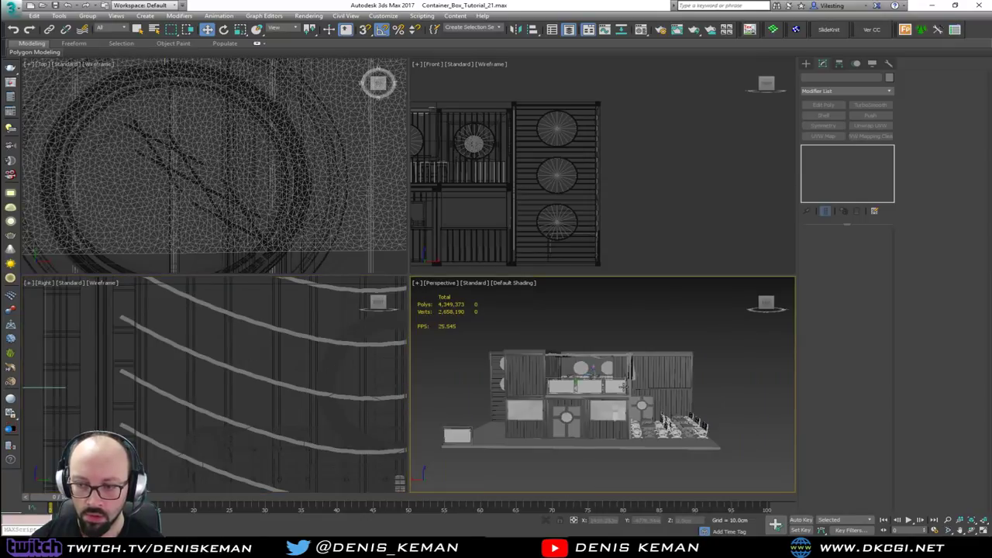
# - Create a sign box in the Front view on the upper courtyard container wall, about 84 cm long, 353 cm wide and 15.6 cm high
pyautogui.moveTo(500, 199); pyautogui.dragTo(713, 193, button='middle')
pyautogui.scroll(-2, 711, 195)
pyautogui.scroll(3, 621, 198)
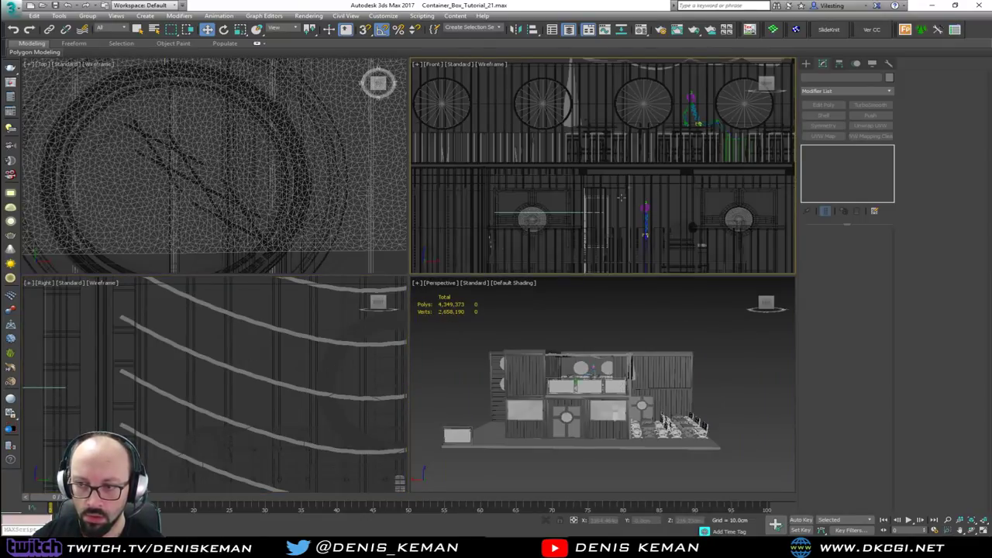
pyautogui.scroll(4, 608, 213)
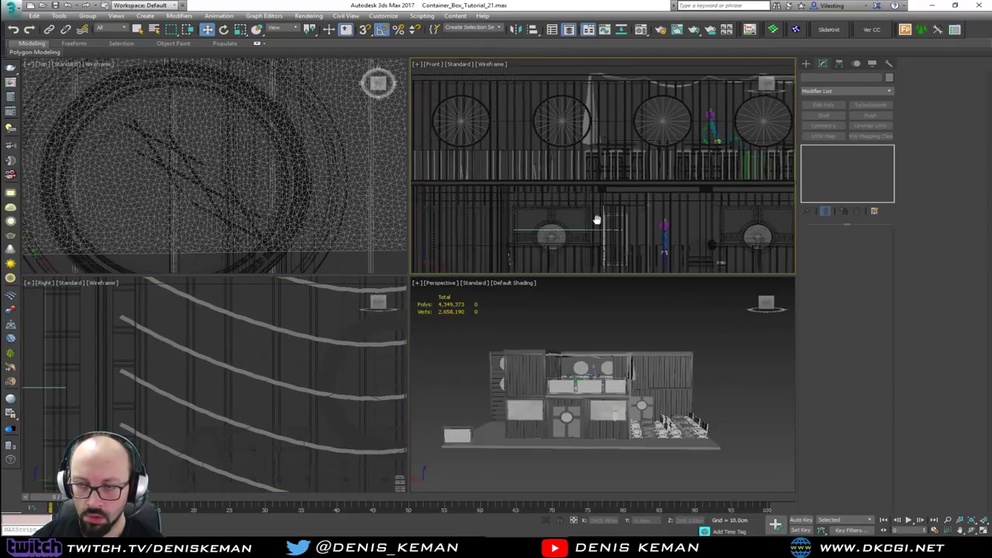
pyautogui.click(806, 63)
pyautogui.click(825, 119)
pyautogui.moveTo(532, 143); pyautogui.dragTo(687, 174)
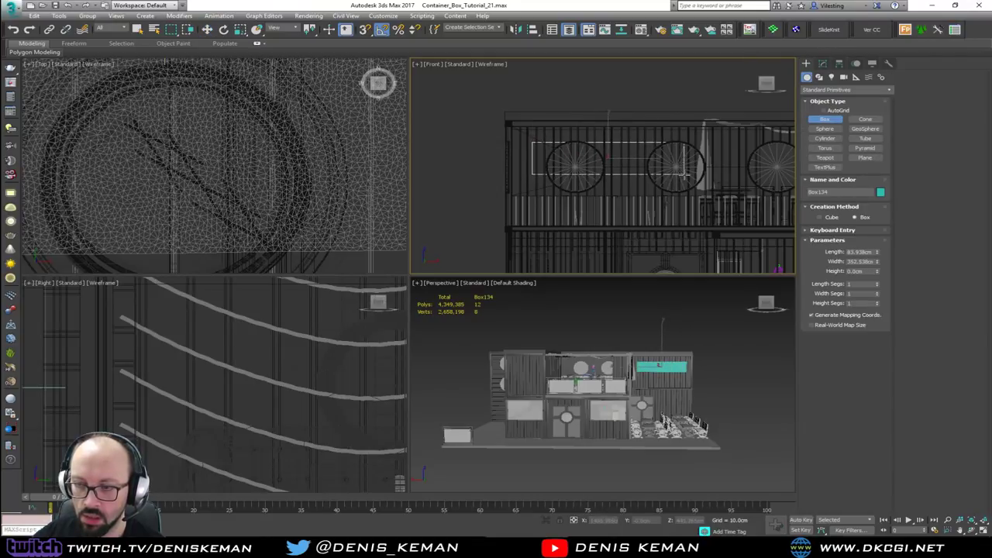
pyautogui.click(684, 169)
# - Maximize the Perspective view and set the sign box's length to 80 cm, width to 350 cm and height to 2 cm
pyautogui.middleClick(651, 312)
pyautogui.hotkey('alt', 'w')
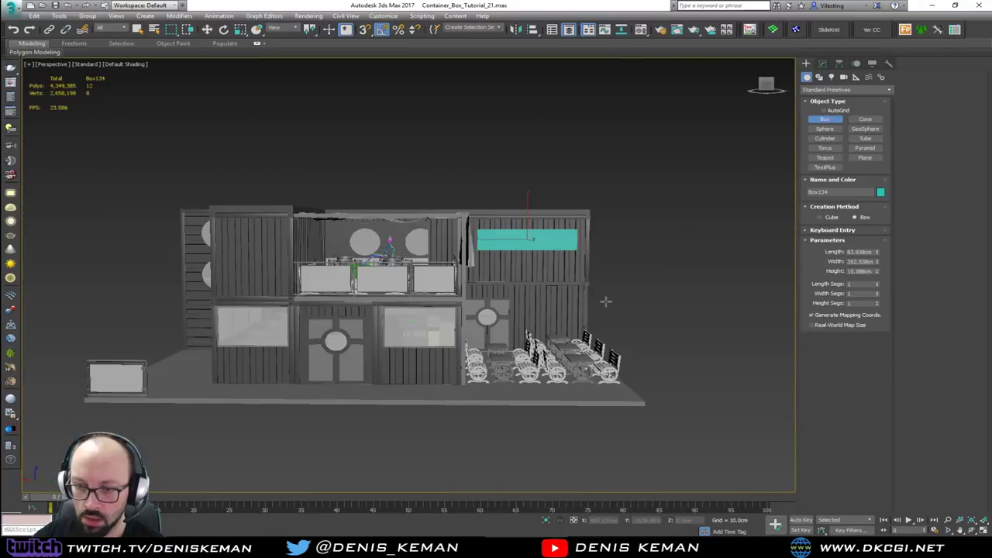
pyautogui.keyDown('alt'); pyautogui.moveTo(605, 301); pyautogui.dragTo(561, 242, button='middle'); pyautogui.keyUp('alt')
pyautogui.scroll(6, 562, 242)
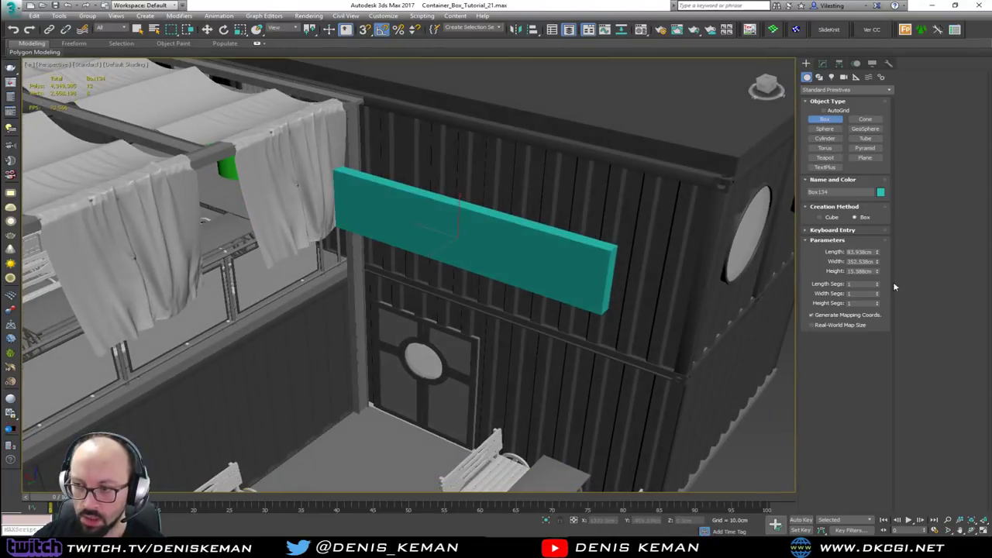
pyautogui.doubleClick(848, 252)
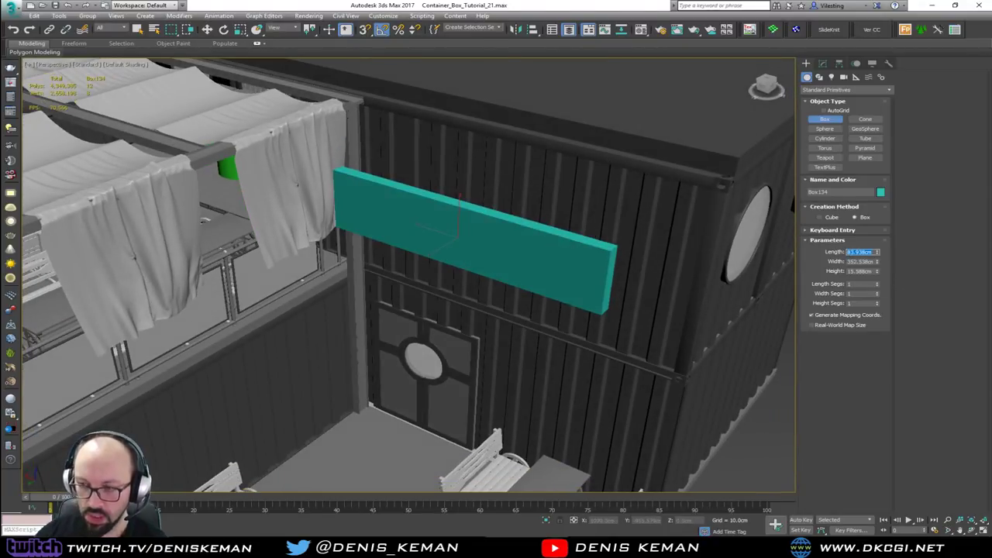
pyautogui.write('80')
pyautogui.press('Tab')
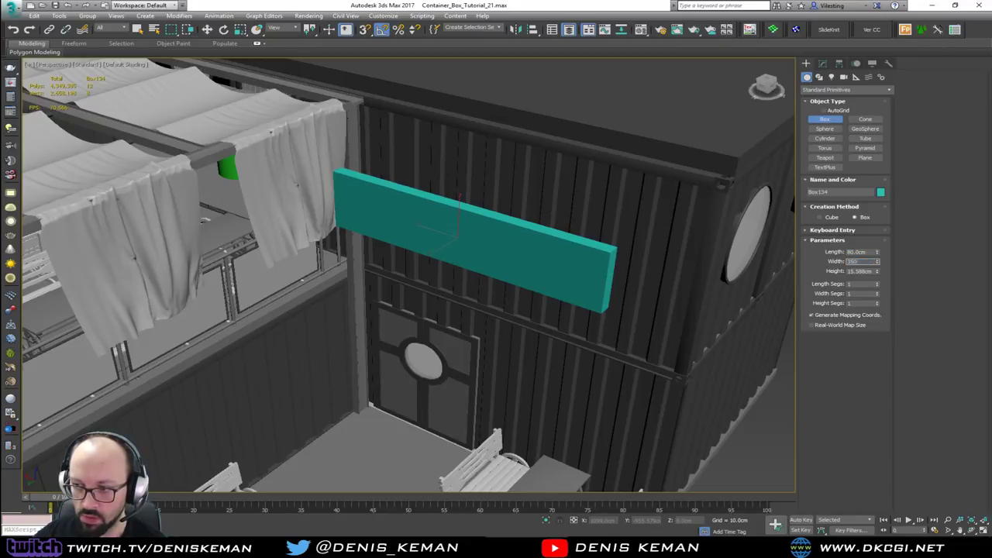
pyautogui.write('350')
pyautogui.press('Tab')
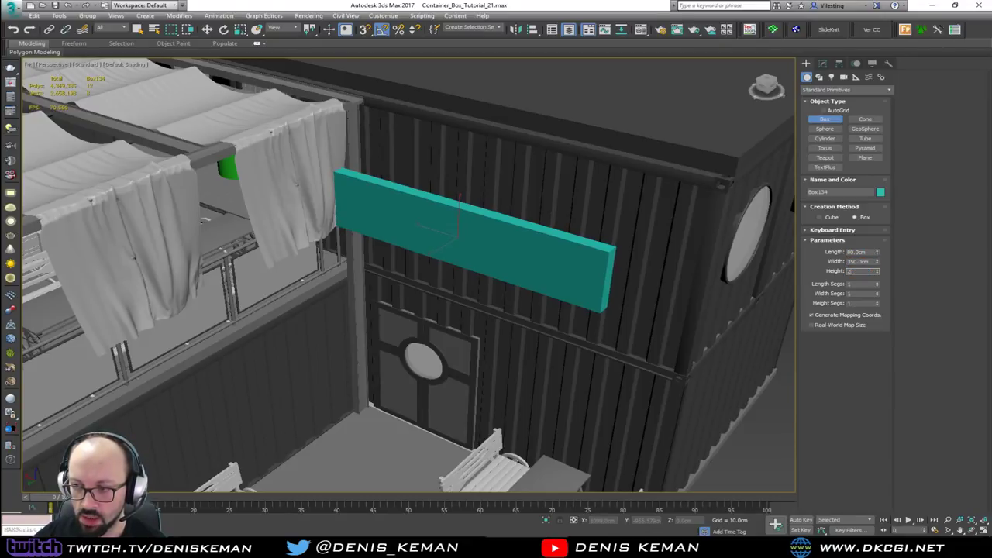
pyautogui.write('2')
pyautogui.press('Return')
# - Set the sign box's height to 5 cm and move it flat against the upper container wall
pyautogui.keyDown('alt'); pyautogui.moveTo(650, 250); pyautogui.dragTo(580, 288, button='middle'); pyautogui.keyUp('alt')
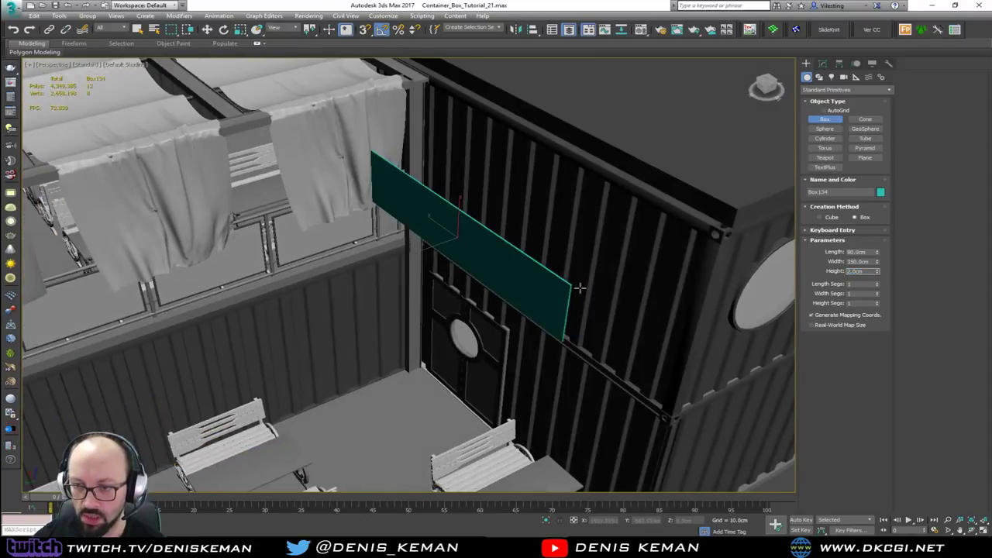
pyautogui.scroll(4, 581, 287)
pyautogui.write('5')
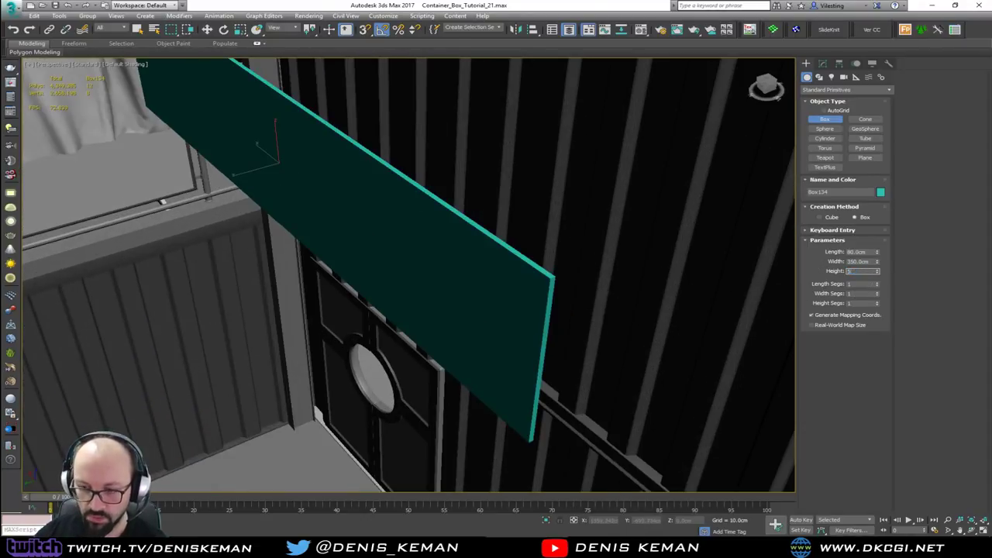
pyautogui.press('Return')
pyautogui.press('w')
pyautogui.moveTo(272, 161); pyautogui.dragTo(463, 132)
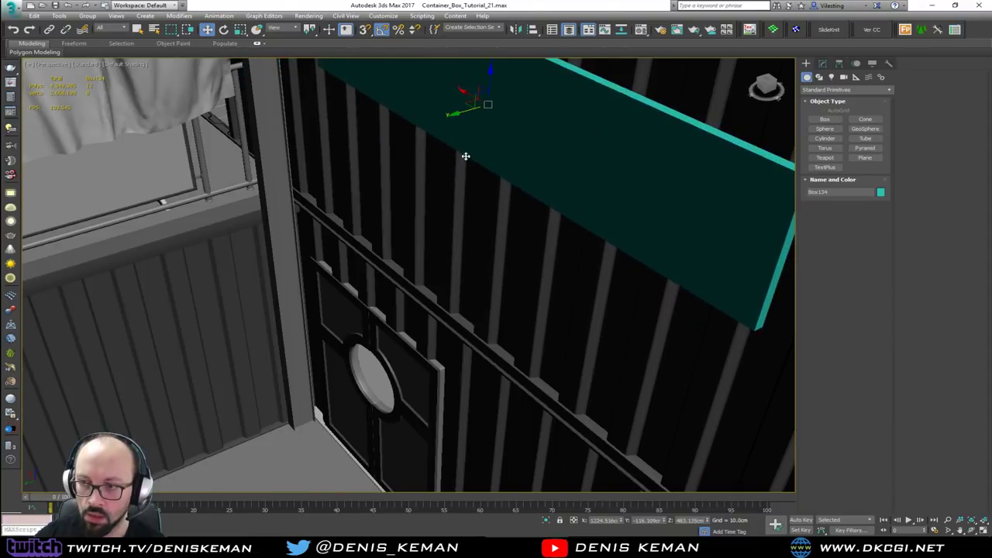
pyautogui.keyDown('alt'); pyautogui.moveTo(464, 157); pyautogui.dragTo(472, 215, button='middle'); pyautogui.keyUp('alt')
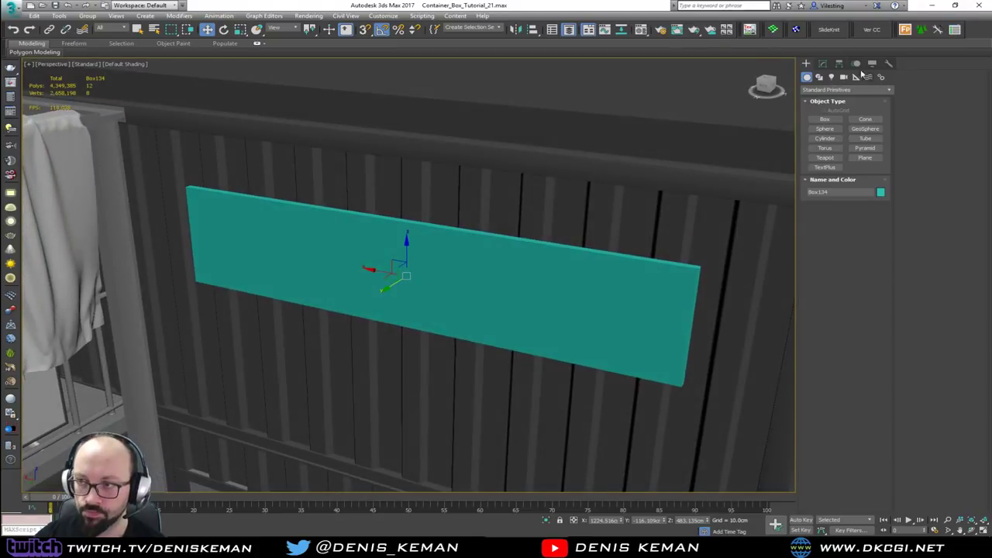
# - Show edged faces, add an Edit Poly modifier to the sign box and connect its long edges with 2 segments at pinch 95
pyautogui.click(822, 63)
pyautogui.press('F4')
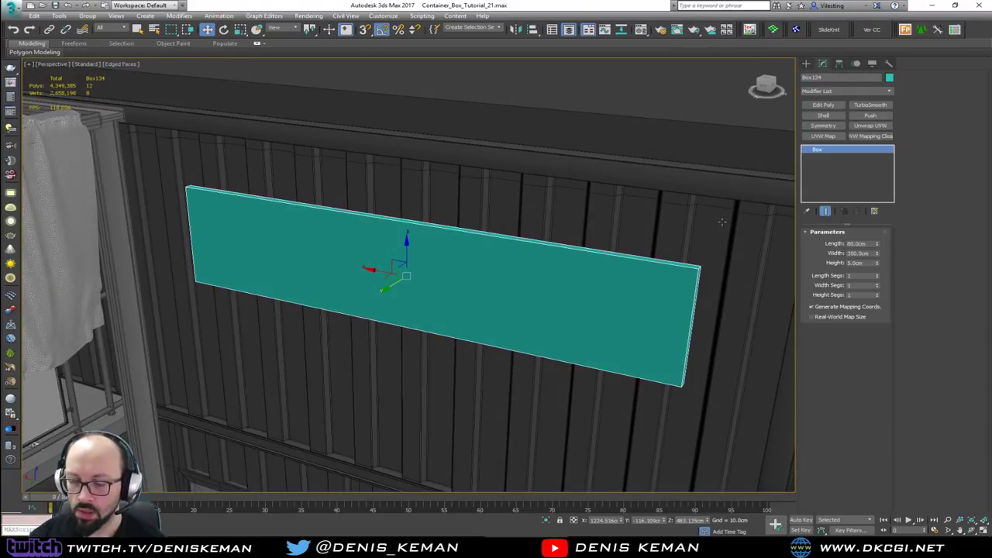
pyautogui.keyDown('alt'); pyautogui.moveTo(721, 222); pyautogui.dragTo(663, 188, button='middle'); pyautogui.keyUp('alt')
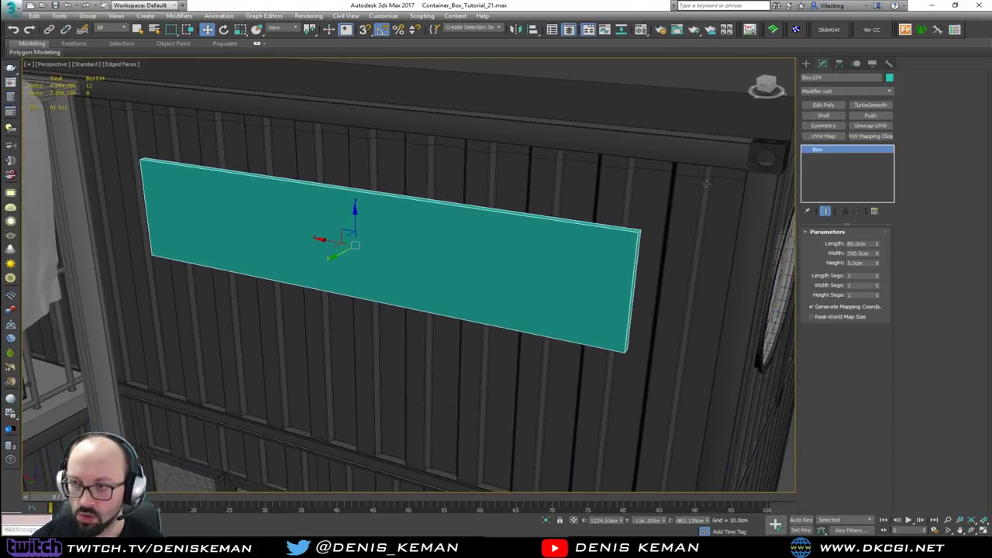
pyautogui.click(823, 105)
pyautogui.press('2')
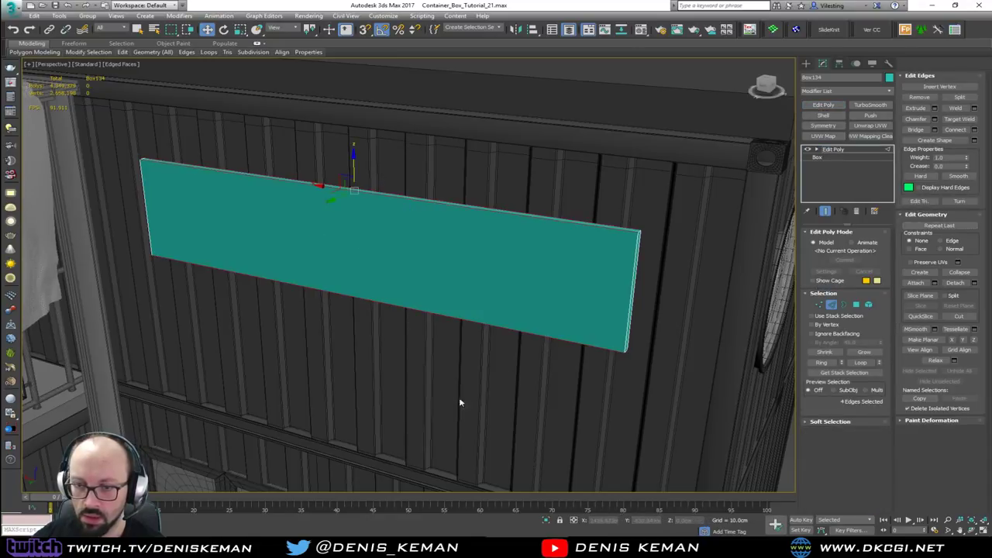
pyautogui.click(974, 130)
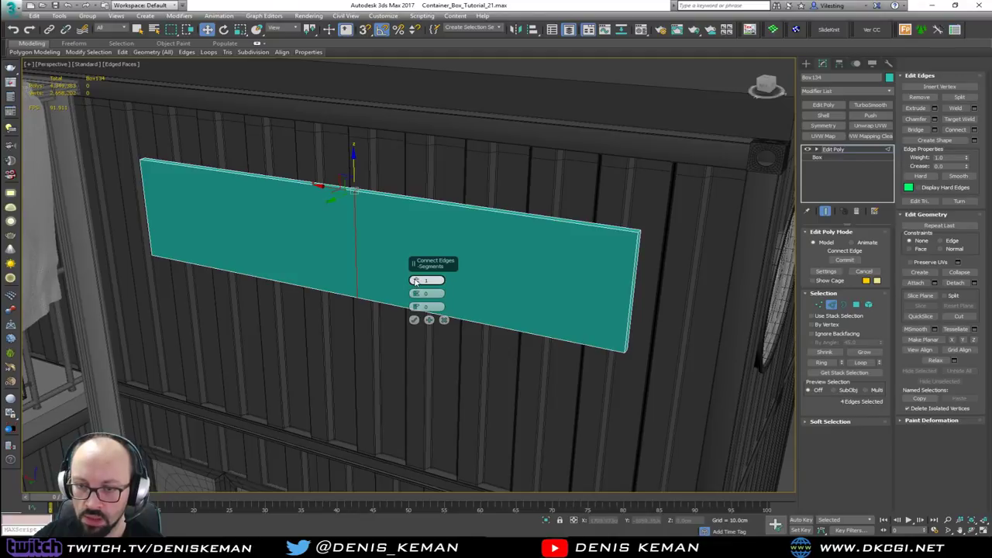
pyautogui.moveTo(415, 280); pyautogui.dragTo(404, 203)
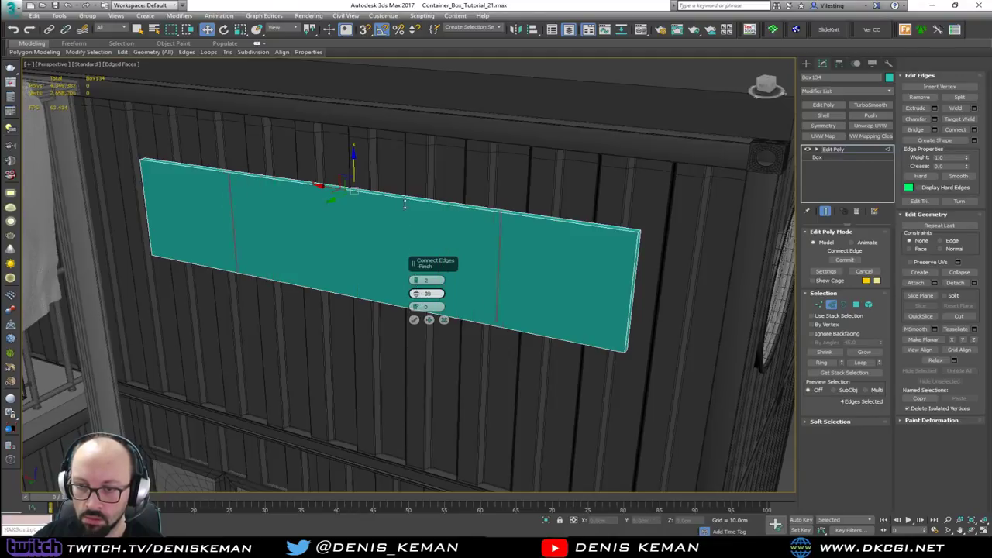
pyautogui.moveTo(391, 140); pyautogui.dragTo(392, 124)
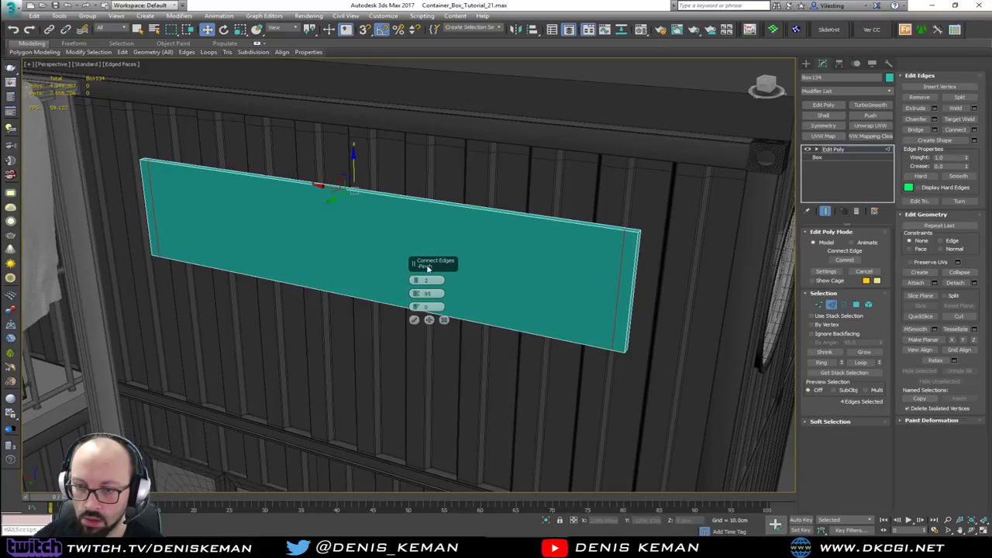
pyautogui.click(414, 319)
# - Connect the sign box's vertical edges with 2 segments pinched toward the upper and lower borders
pyautogui.keyDown('alt'); pyautogui.moveTo(421, 325); pyautogui.dragTo(448, 298, button='middle'); pyautogui.keyUp('alt')
pyautogui.moveTo(498, 237); pyautogui.dragTo(32, 239)
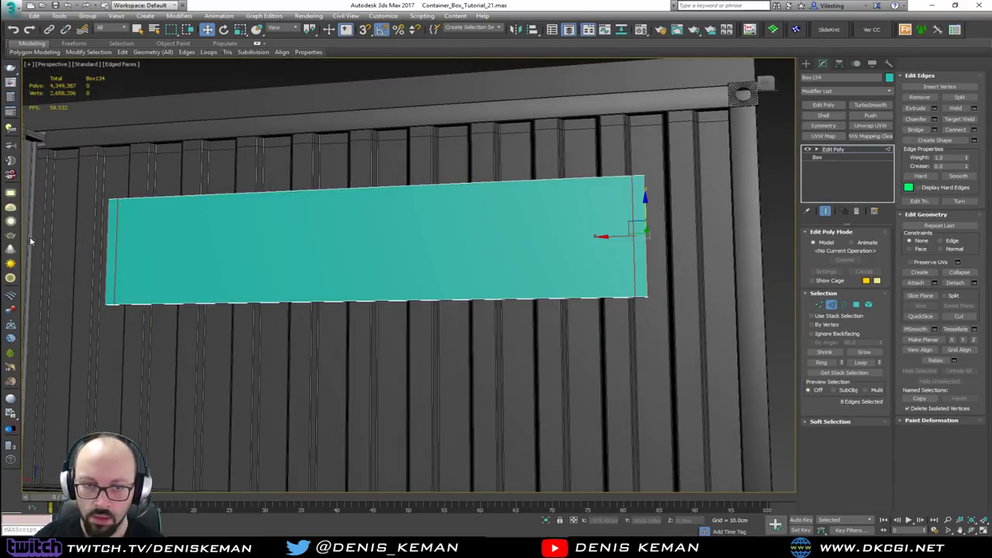
pyautogui.click(972, 129)
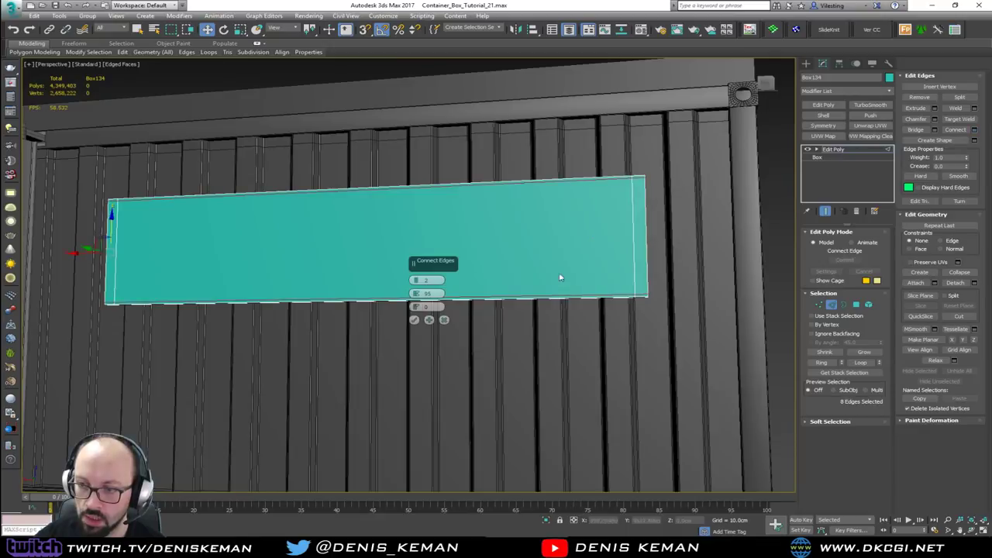
pyautogui.moveTo(417, 299); pyautogui.dragTo(414, 329)
pyautogui.click(413, 320)
# - Select the eight outermost corner vertices of the sign and scale them slightly inward vertically and horizontally to round the corners
pyautogui.press('1')
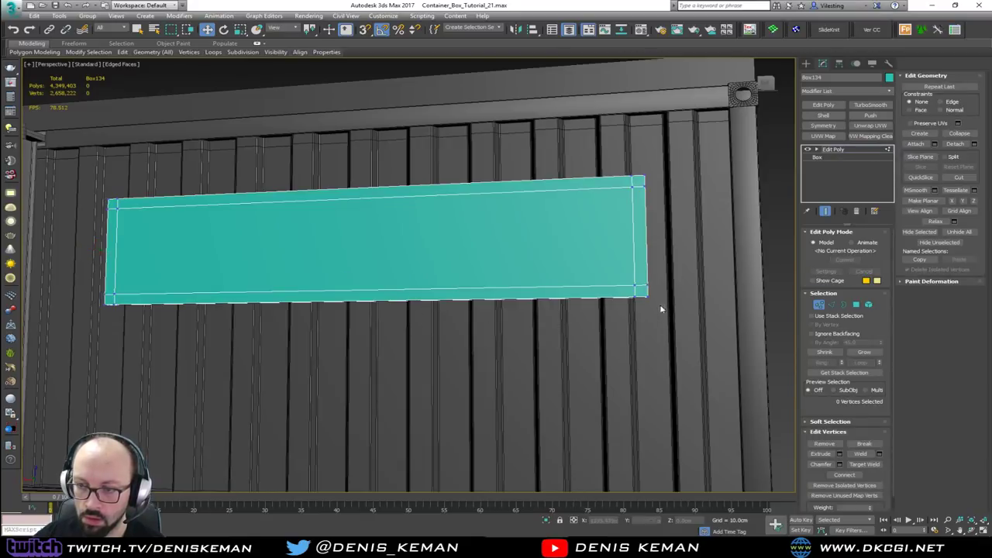
pyautogui.moveTo(661, 309); pyautogui.dragTo(641, 288)
pyautogui.keyDown('alt'); pyautogui.moveTo(709, 147); pyautogui.dragTo(695, 178, button='middle'); pyautogui.keyUp('alt')
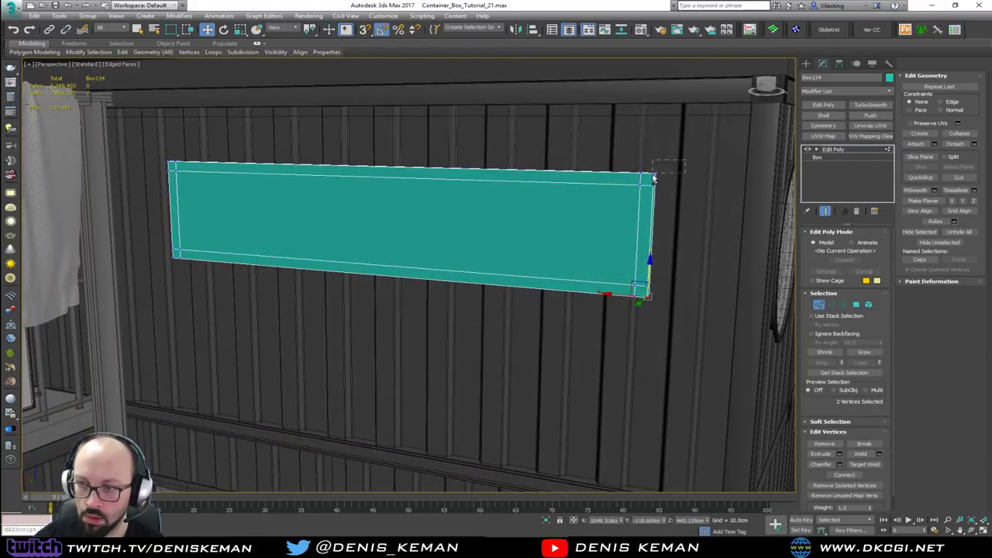
pyautogui.keyDown('ctrl'); pyautogui.moveTo(653, 178); pyautogui.dragTo(653, 180); pyautogui.keyUp('ctrl')
pyautogui.keyDown('alt'); pyautogui.moveTo(651, 188); pyautogui.dragTo(659, 197, button='middle'); pyautogui.keyUp('alt')
pyautogui.moveTo(333, 188); pyautogui.dragTo(447, 213, button='middle')
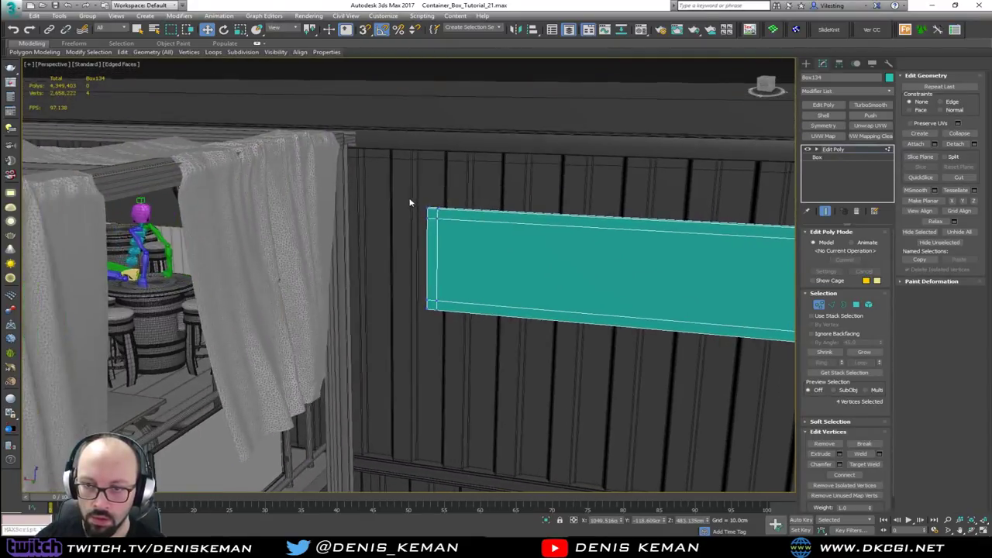
pyautogui.scroll(3, 410, 202)
pyautogui.moveTo(424, 195); pyautogui.dragTo(443, 214)
pyautogui.scroll(-2, 447, 224)
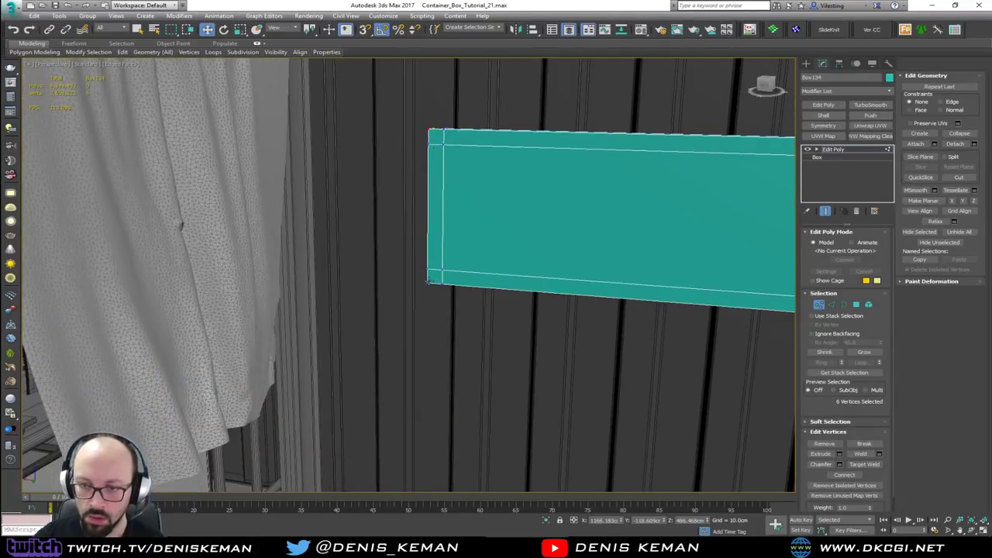
pyautogui.press('F3')
pyautogui.press('F3')
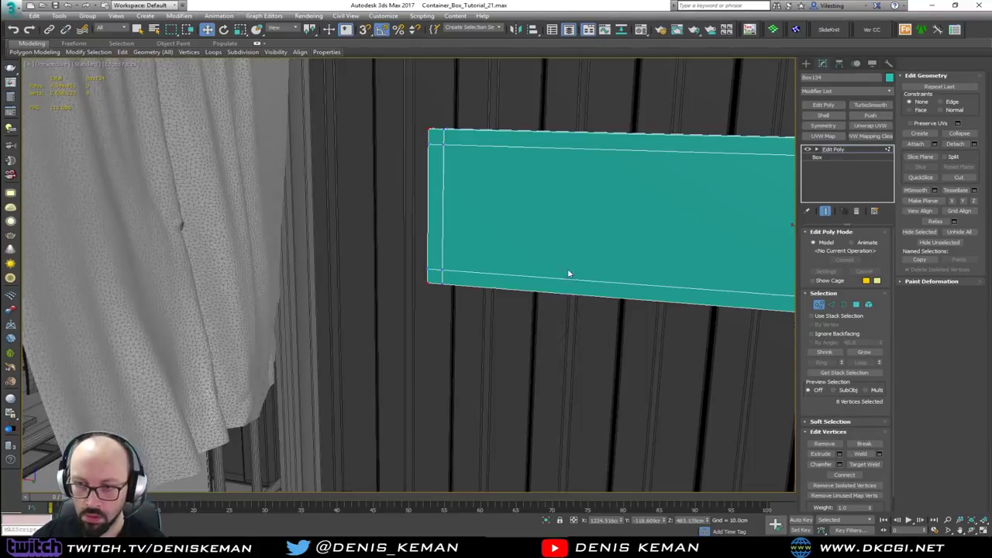
pyautogui.moveTo(571, 273); pyautogui.dragTo(342, 266, button='middle')
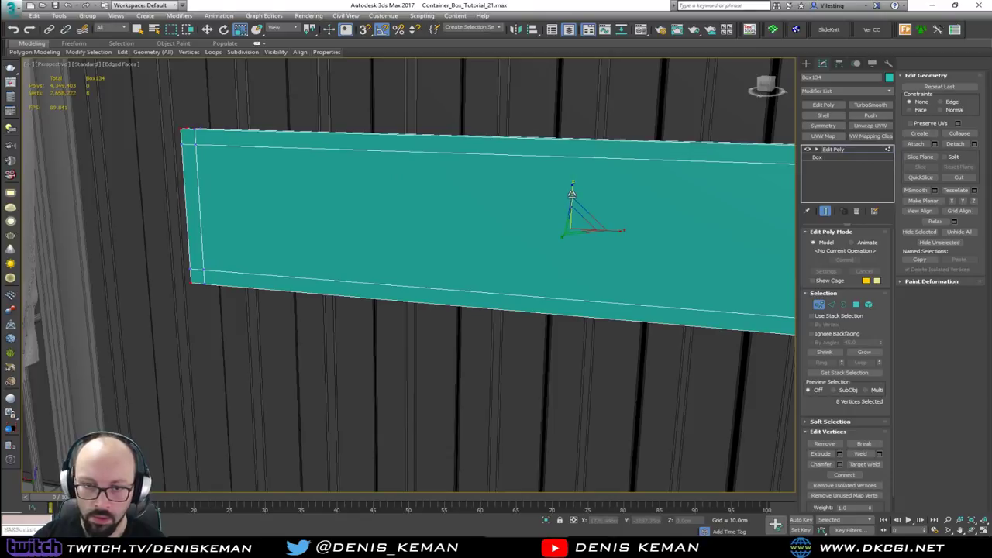
pyautogui.moveTo(572, 196); pyautogui.dragTo(572, 197)
pyautogui.moveTo(613, 230); pyautogui.dragTo(612, 230)
pyautogui.scroll(2, 535, 221)
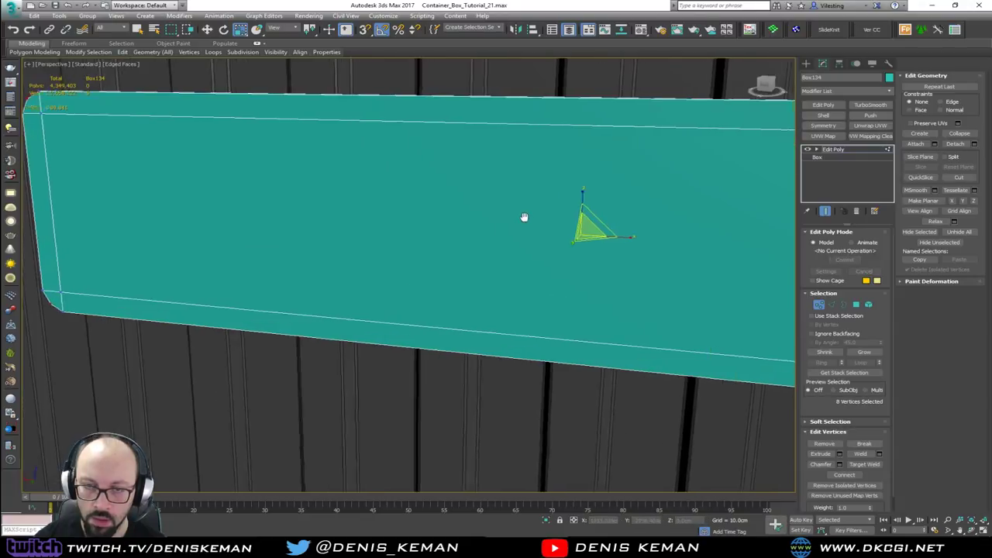
pyautogui.scroll(-4, 525, 217)
pyautogui.moveTo(525, 217); pyautogui.dragTo(408, 230, button='middle')
pyautogui.moveTo(473, 229)
pyautogui.keyDown('alt'); pyautogui.mouseDown(button='middle')
pyautogui.moveTo(519, 227)
pyautogui.moveTo(465, 238)
pyautogui.mouseUp(button='middle'); pyautogui.keyUp('alt')
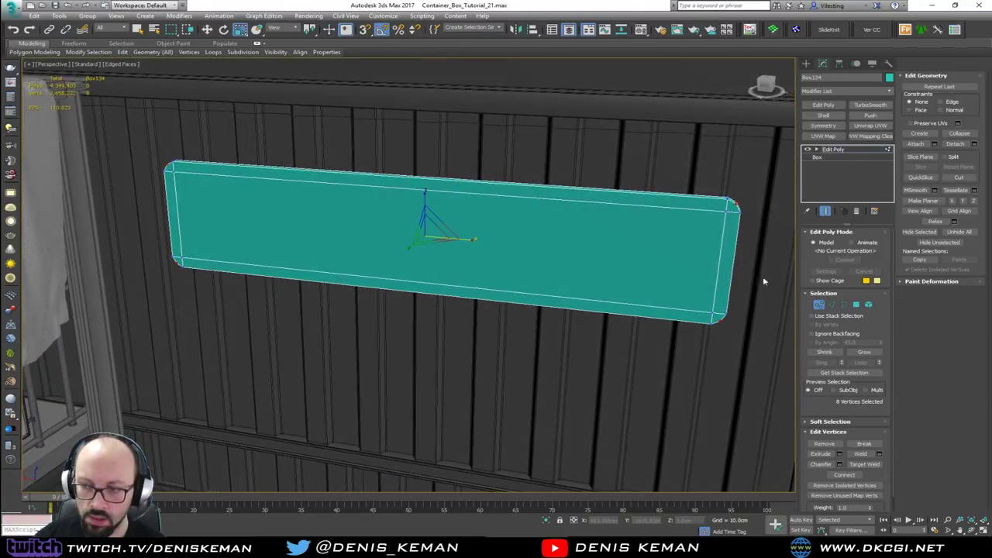
pyautogui.click(819, 306)
# - Insert two supporting edge loops around the sign's thin rim, one near the front and one near the back edge
pyautogui.keyDown('alt'); pyautogui.moveTo(763, 265); pyautogui.dragTo(704, 260, button='middle'); pyautogui.keyUp('alt')
pyautogui.scroll(4, 678, 260)
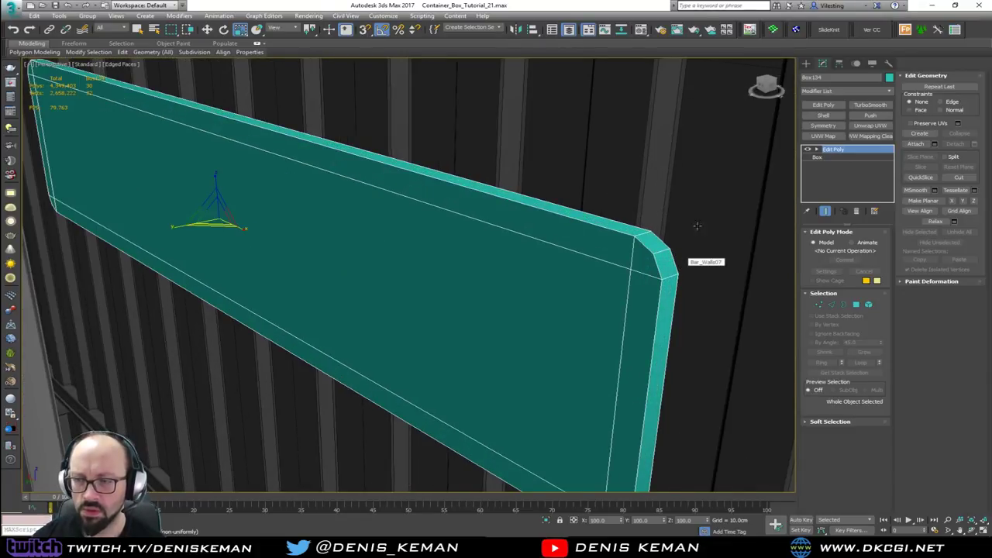
pyautogui.press('w')
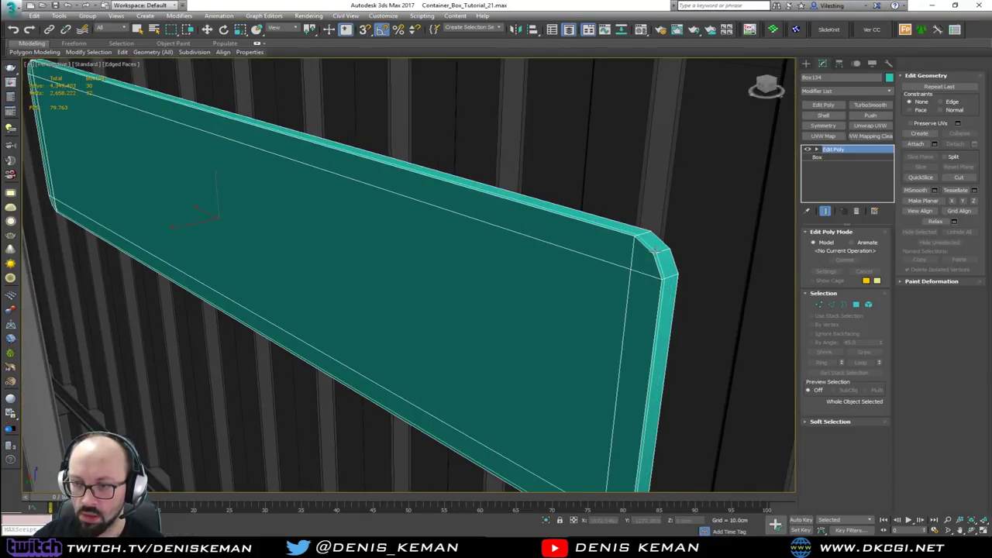
pyautogui.press('2')
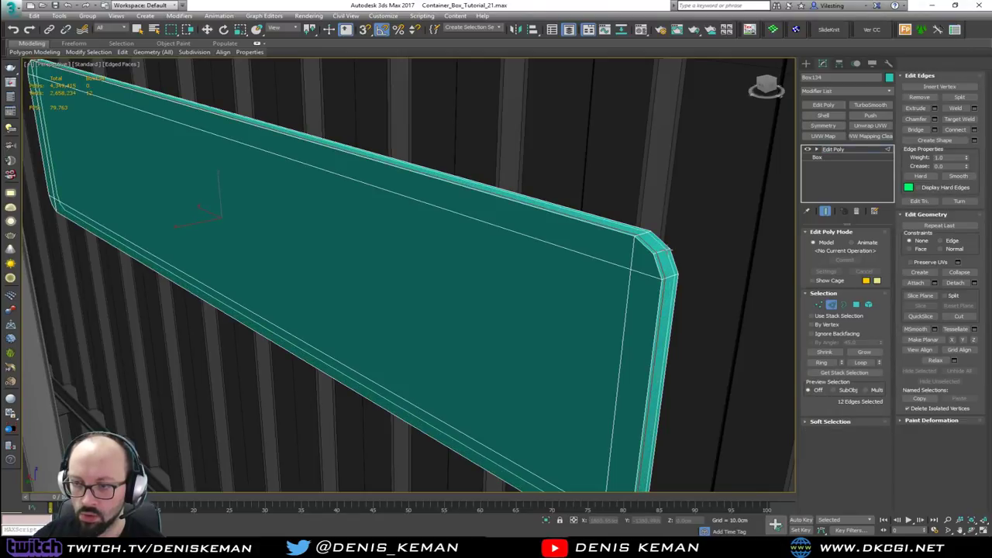
pyautogui.click(669, 250)
pyautogui.rightClick(667, 253)
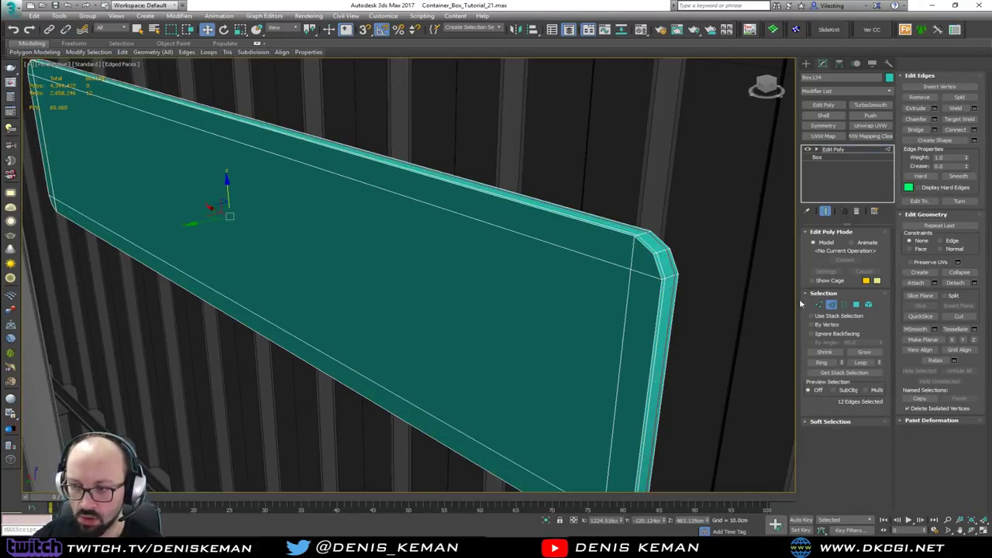
pyautogui.click(828, 304)
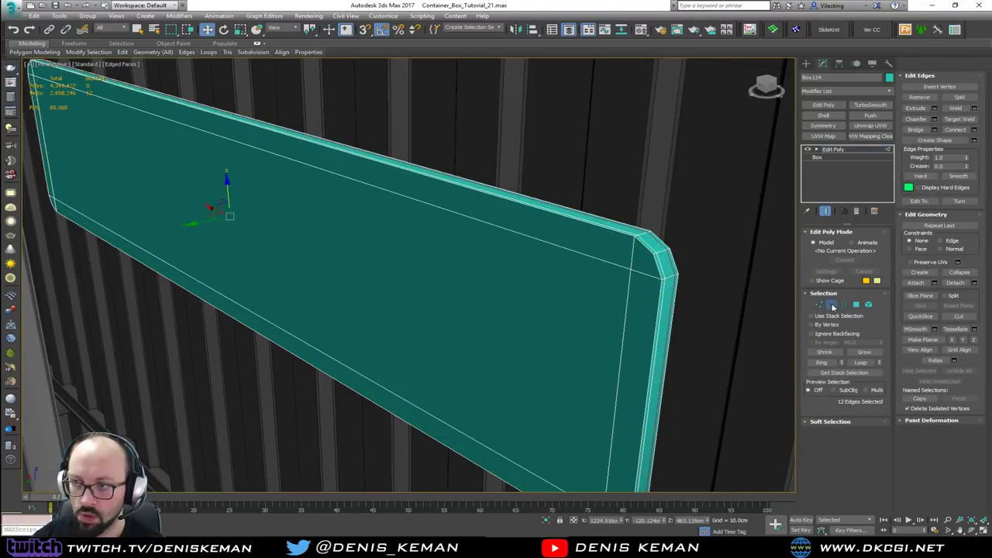
# - Add a TurboSmooth modifier with 2 iterations to the sign and hide the edged faces
pyautogui.click(870, 105)
pyautogui.click(880, 244)
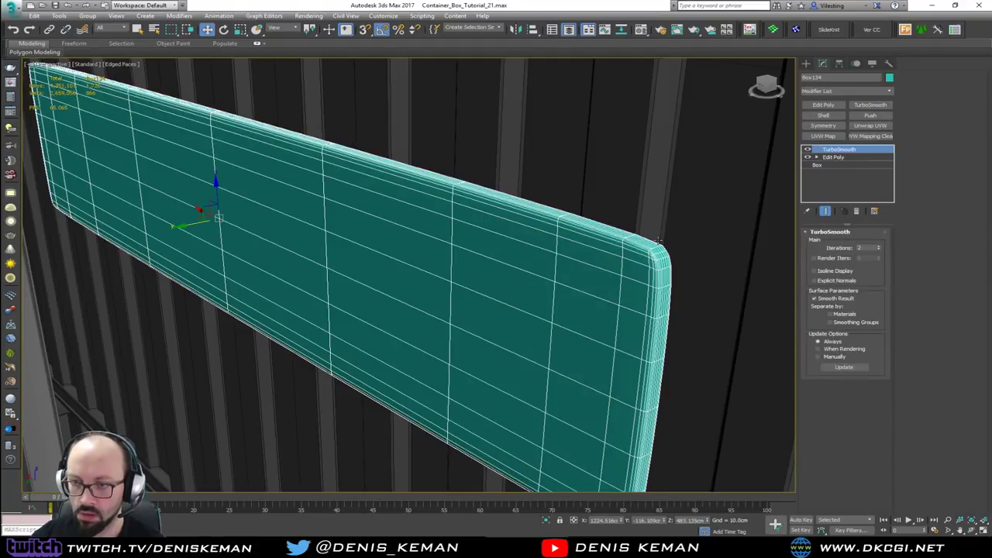
pyautogui.press('F4')
pyautogui.moveTo(556, 217)
pyautogui.keyDown('alt'); pyautogui.mouseDown(button='middle')
pyautogui.moveTo(580, 166)
pyautogui.moveTo(596, 162)
pyautogui.moveTo(553, 162)
pyautogui.moveTo(556, 174)
pyautogui.mouseUp(button='middle'); pyautogui.keyUp('alt')
# - Turn off the TurboSmooth display and, in Edit Poly, inset all nine front polygons of the sign by about 1.55 cm
pyautogui.click(846, 158)
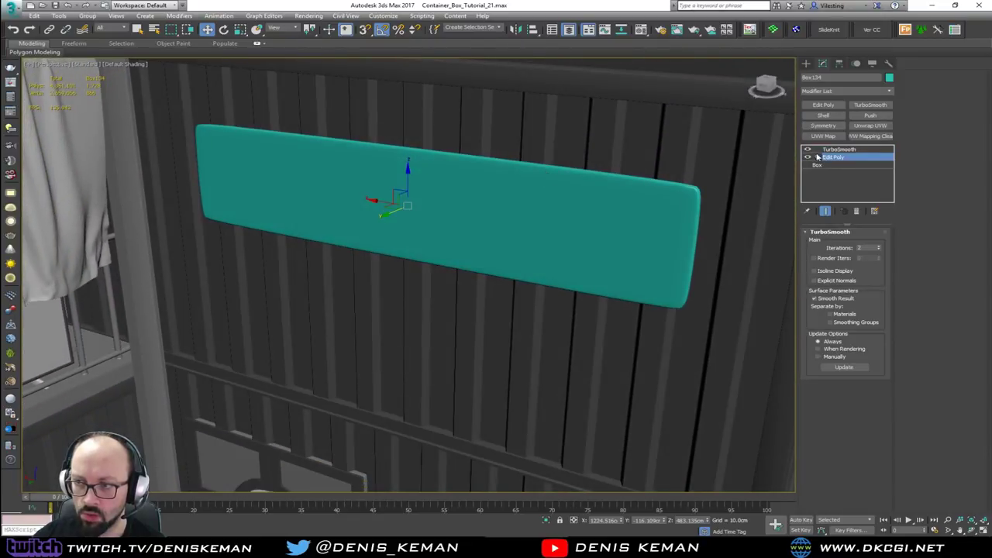
pyautogui.click(808, 150)
pyautogui.scroll(3, 652, 227)
pyautogui.press('F4')
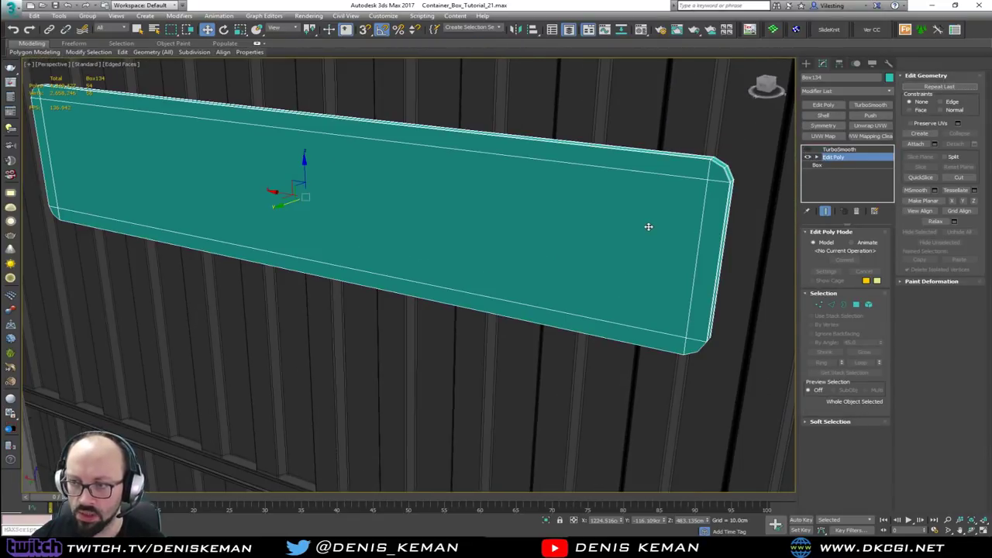
pyautogui.click(855, 304)
pyautogui.click(632, 211)
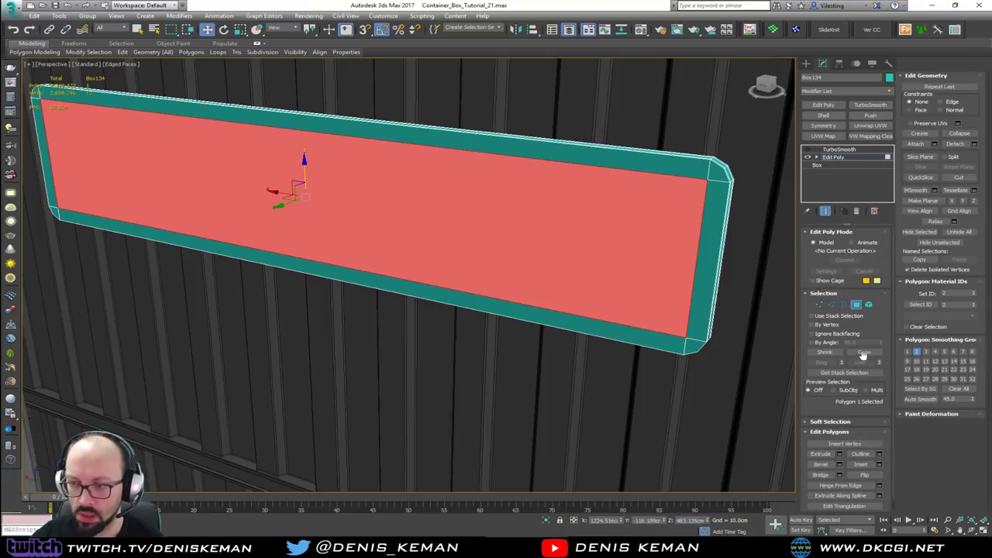
pyautogui.click(864, 353)
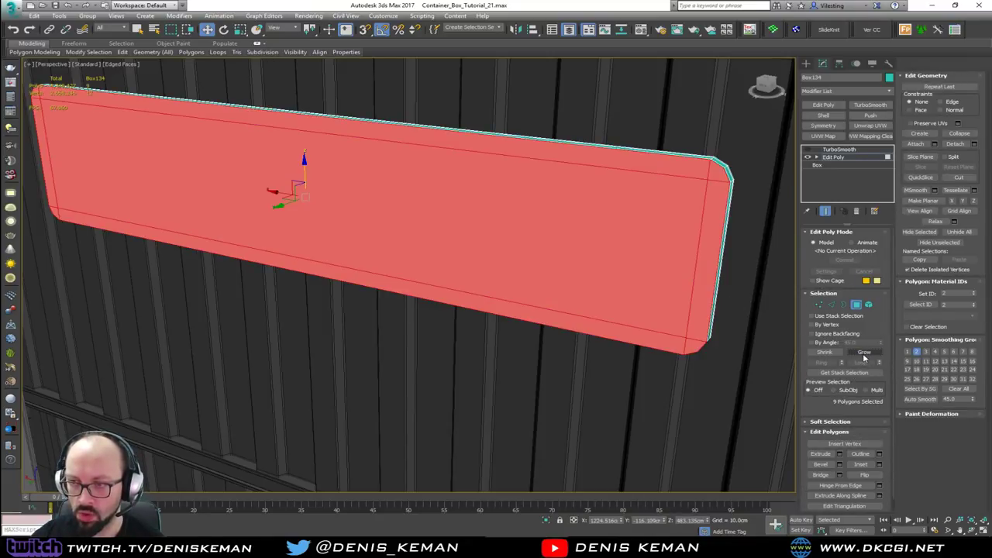
pyautogui.click(879, 464)
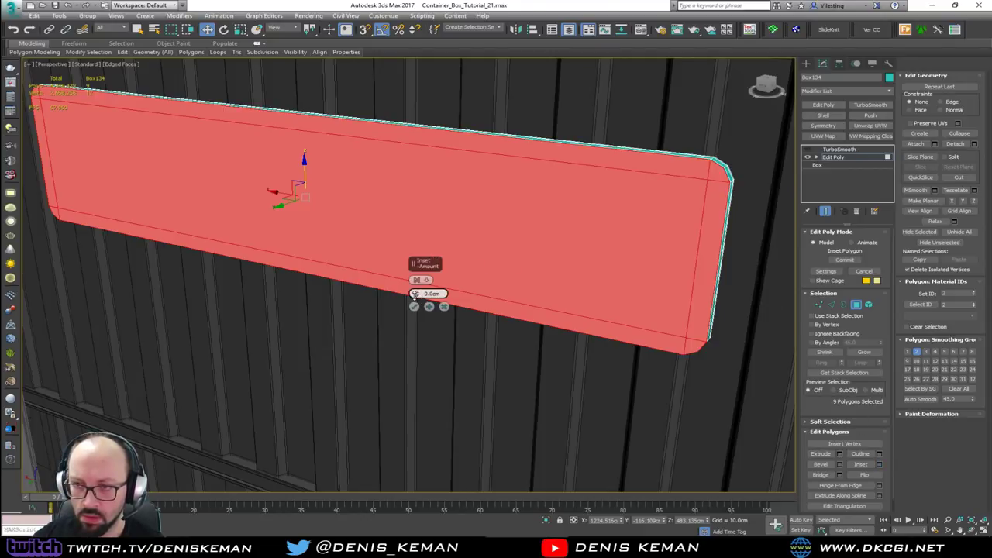
pyautogui.moveTo(416, 293); pyautogui.dragTo(417, 293)
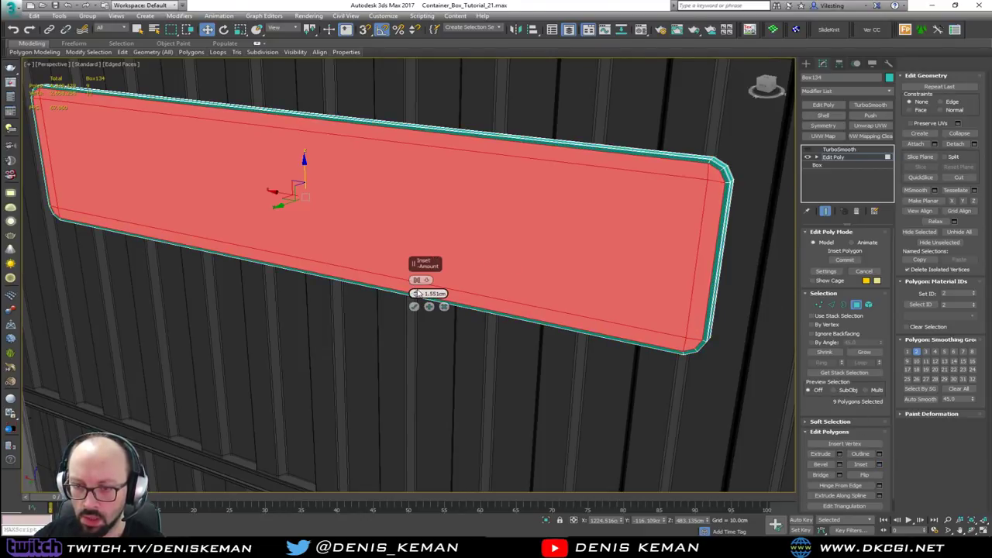
pyautogui.click(414, 306)
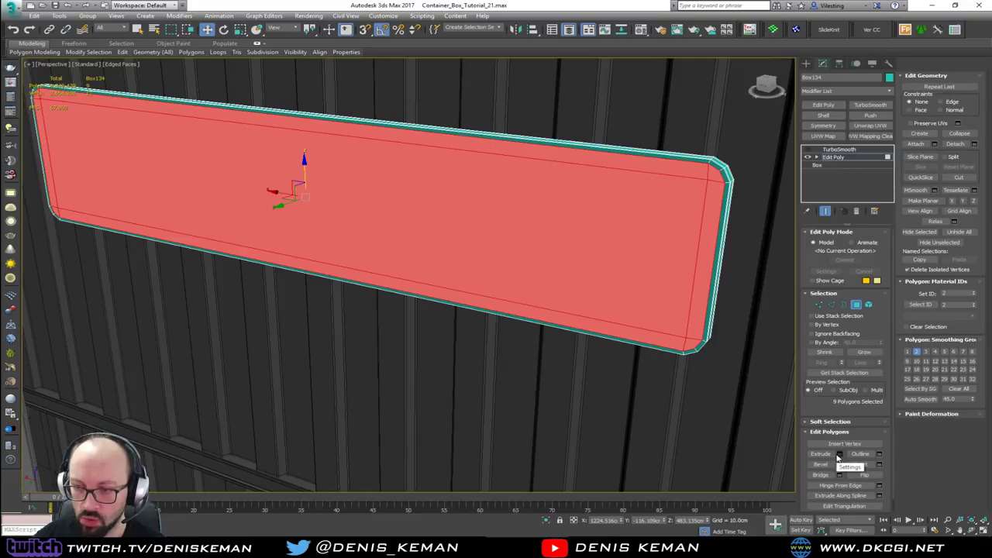
# - Extrude the sign's nine front polygons inward by about 4.54 cm to recess the panel
pyautogui.click(837, 455)
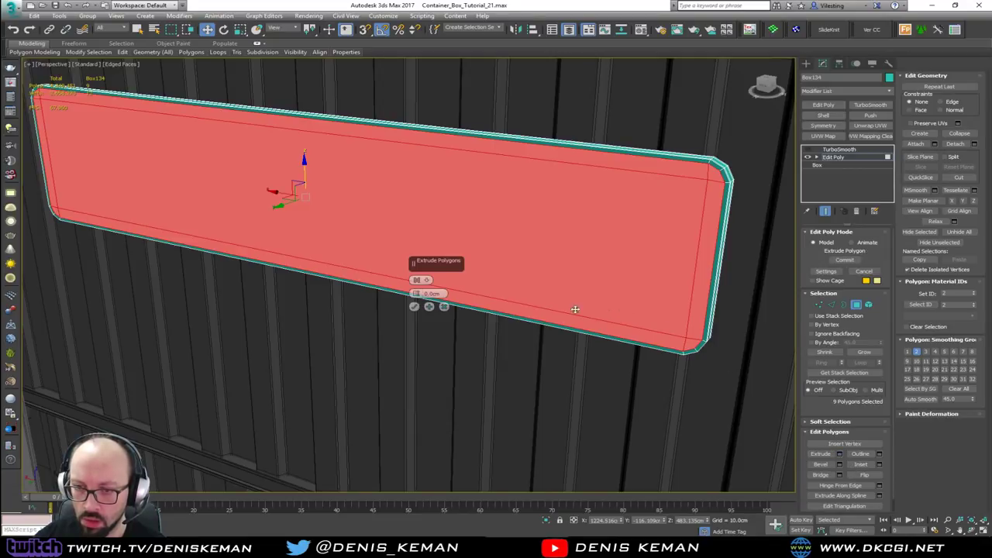
pyautogui.moveTo(416, 293); pyautogui.dragTo(411, 313)
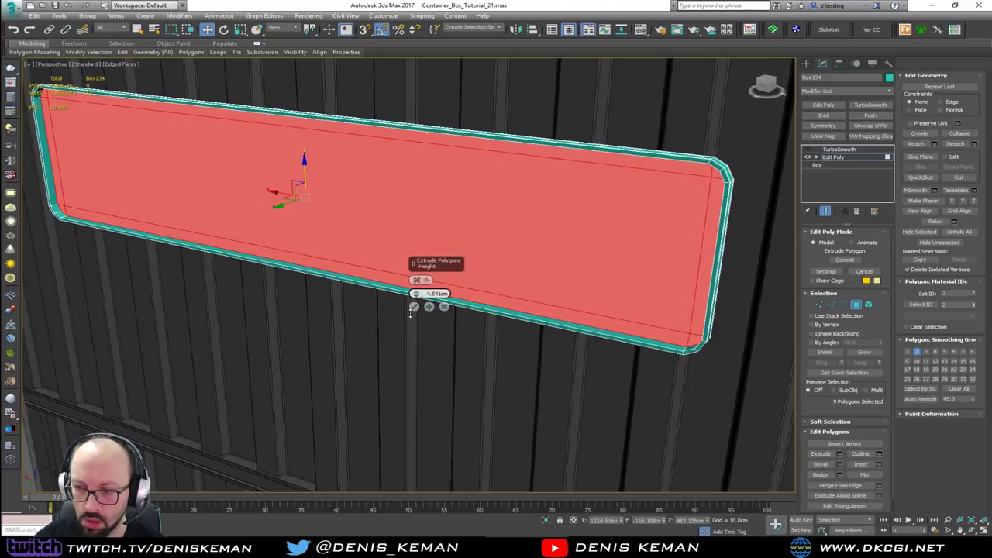
pyautogui.click(414, 306)
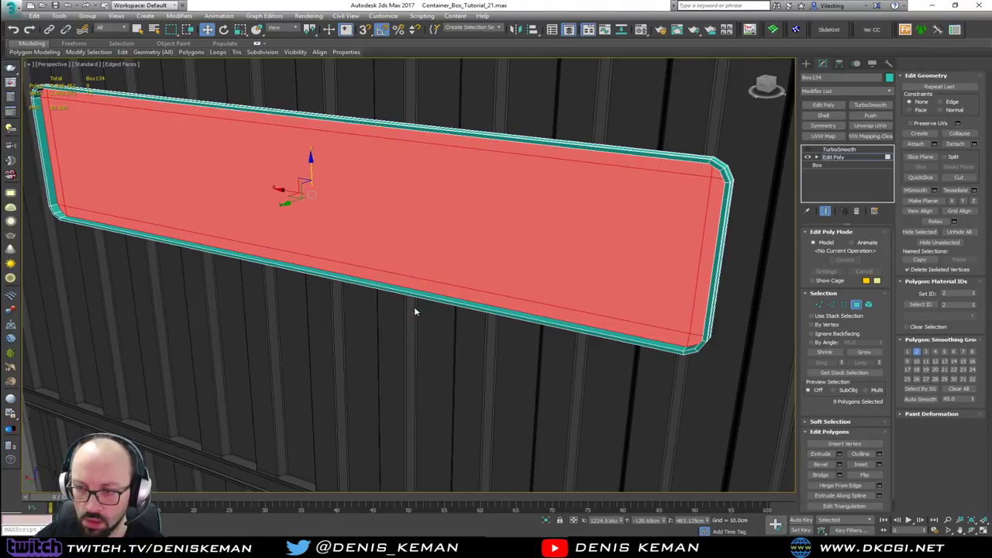
pyautogui.keyDown('alt'); pyautogui.moveTo(518, 295); pyautogui.dragTo(499, 290, button='middle'); pyautogui.keyUp('alt')
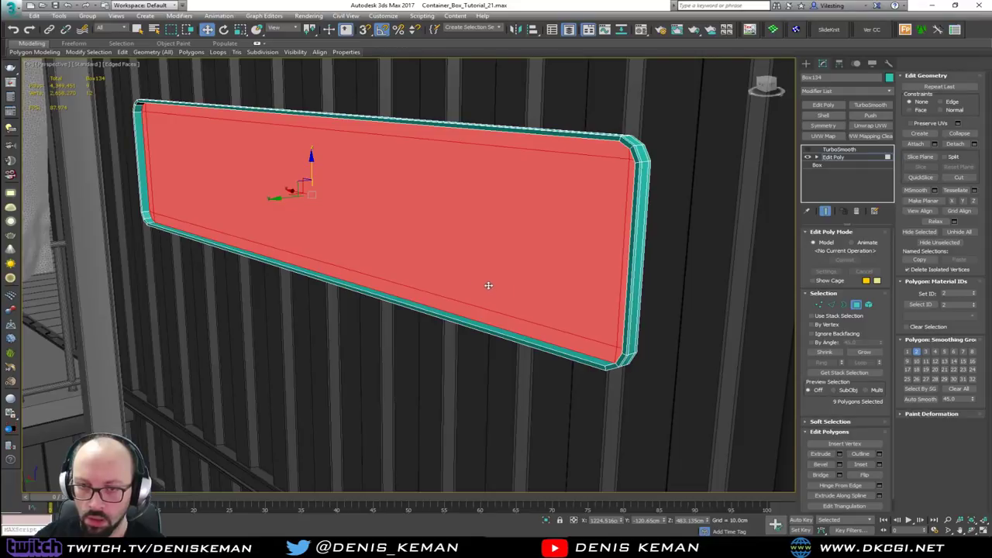
# - Scale the recessed front polygons slightly inward in height and length to taper the frame's inner walls
pyautogui.press('r')
pyautogui.moveTo(310, 180); pyautogui.dragTo(309, 165)
pyautogui.keyDown('alt'); pyautogui.moveTo(312, 168); pyautogui.dragTo(391, 198, button='middle'); pyautogui.keyUp('alt')
pyautogui.moveTo(358, 194); pyautogui.dragTo(356, 194)
pyautogui.keyDown('alt'); pyautogui.moveTo(673, 256); pyautogui.dragTo(642, 257, button='middle'); pyautogui.keyUp('alt')
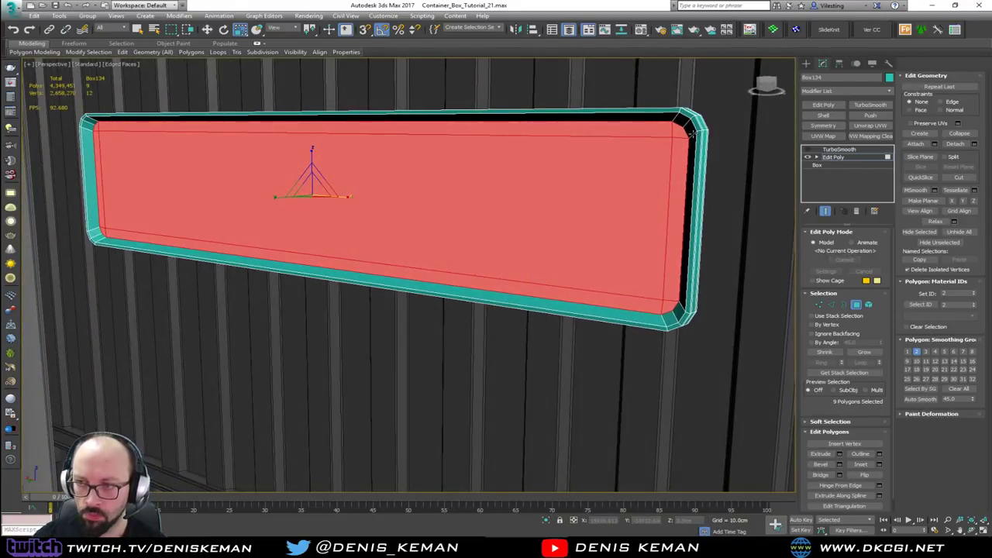
# - Insert a supporting edge loop around the sloping inner walls of the sign's frame
pyautogui.scroll(4, 693, 134)
pyautogui.scroll(-2, 684, 140)
pyautogui.scroll(2, 680, 146)
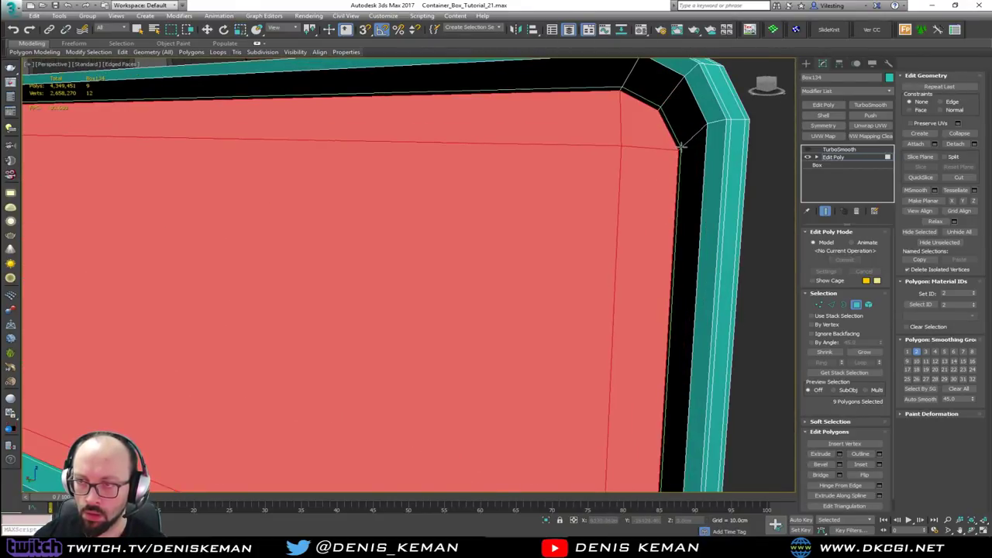
pyautogui.press('2')
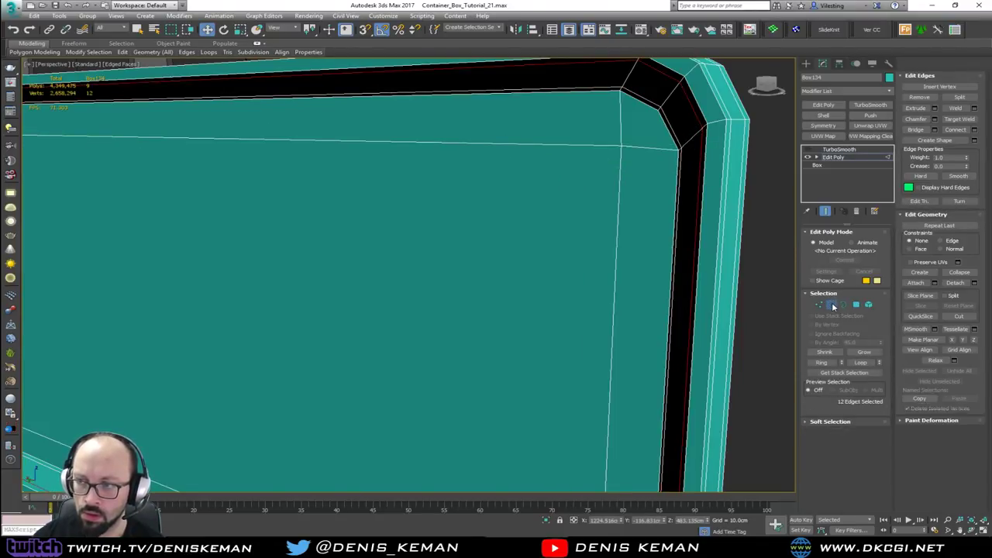
# - Turn the sign's TurboSmooth display back on and hide the edged faces
pyautogui.click(840, 159)
pyautogui.click(839, 148)
pyautogui.click(808, 148)
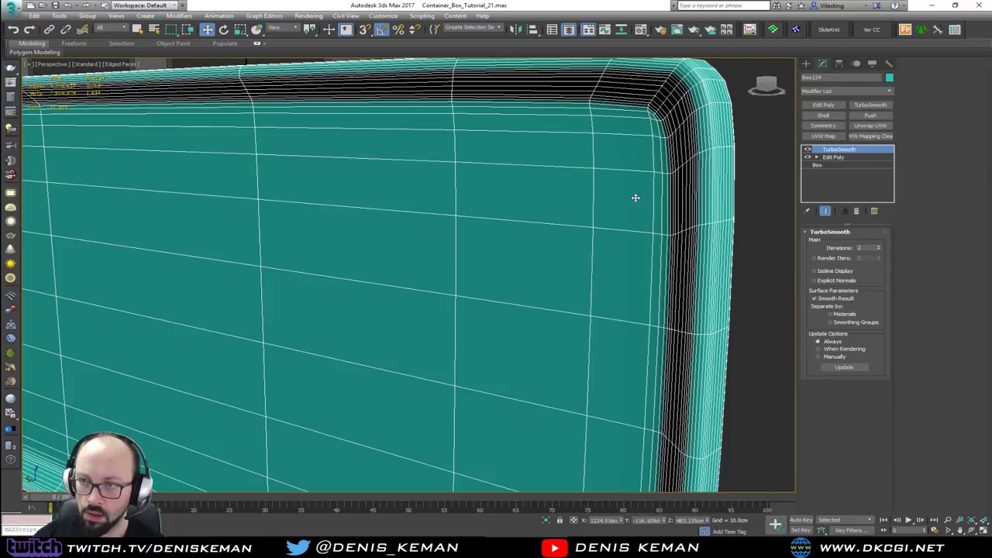
pyautogui.scroll(-5, 624, 233)
pyautogui.press('F4')
pyautogui.scroll(-6, 619, 241)
pyautogui.moveTo(620, 242)
pyautogui.keyDown('alt'); pyautogui.mouseDown(button='middle')
pyautogui.moveTo(675, 248)
pyautogui.moveTo(655, 242)
pyautogui.mouseUp(button='middle'); pyautogui.keyUp('alt')
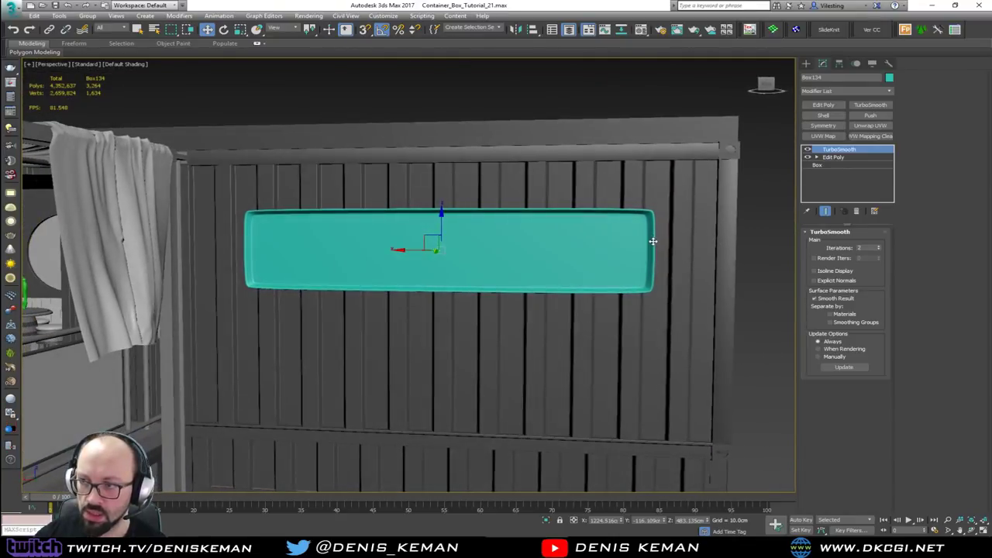
# - Change the sign's object color to grey and deselect it
pyautogui.click(889, 78)
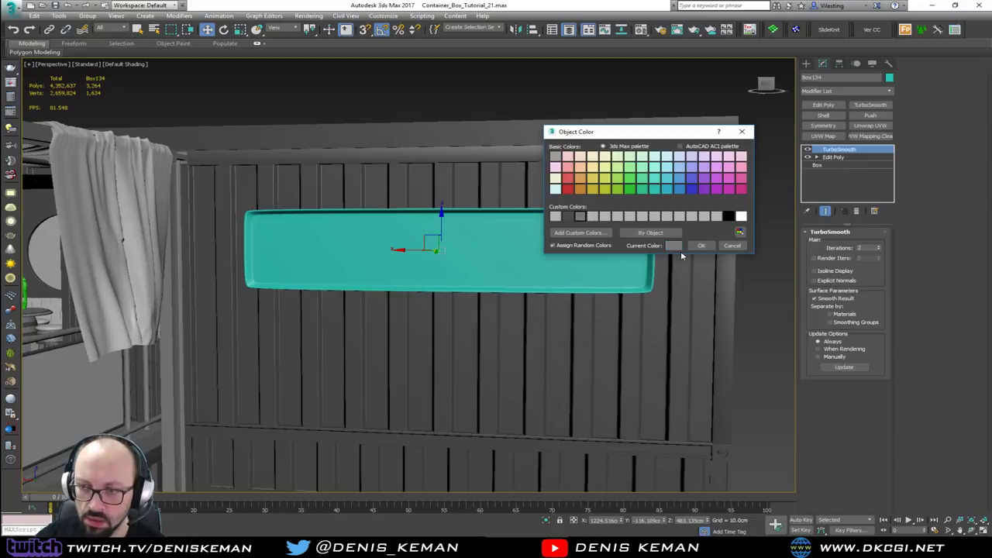
pyautogui.click(700, 246)
pyautogui.click(767, 328)
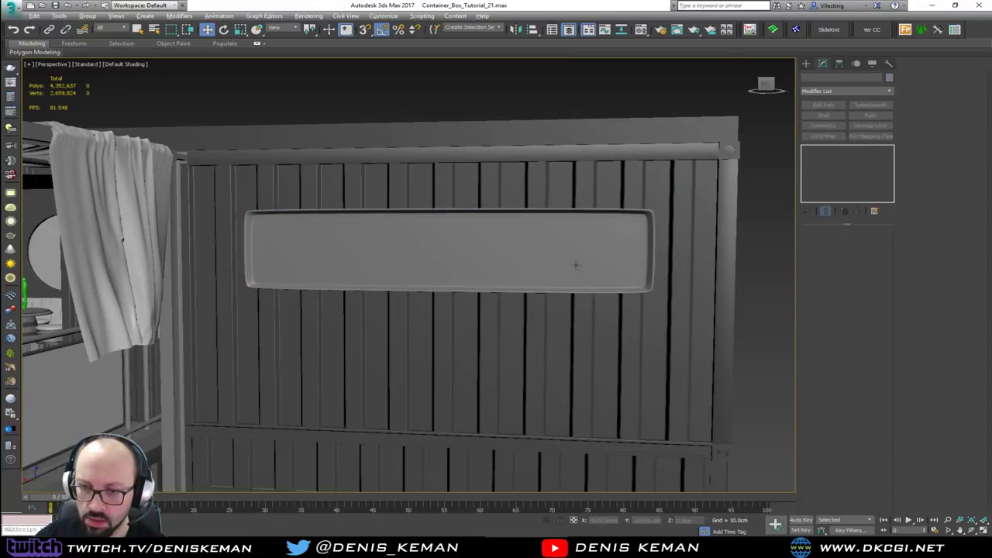
# - Isolate the sign board from the rest of the building and save the scene
pyautogui.moveTo(575, 261)
pyautogui.keyDown('alt'); pyautogui.mouseDown(button='middle')
pyautogui.moveTo(587, 278)
pyautogui.moveTo(570, 274)
pyautogui.mouseUp(button='middle'); pyautogui.keyUp('alt')
pyautogui.click(552, 378)
pyautogui.press('z')
pyautogui.keyDown('alt'); pyautogui.moveTo(560, 333); pyautogui.dragTo(560, 309, button='middle'); pyautogui.keyUp('alt')
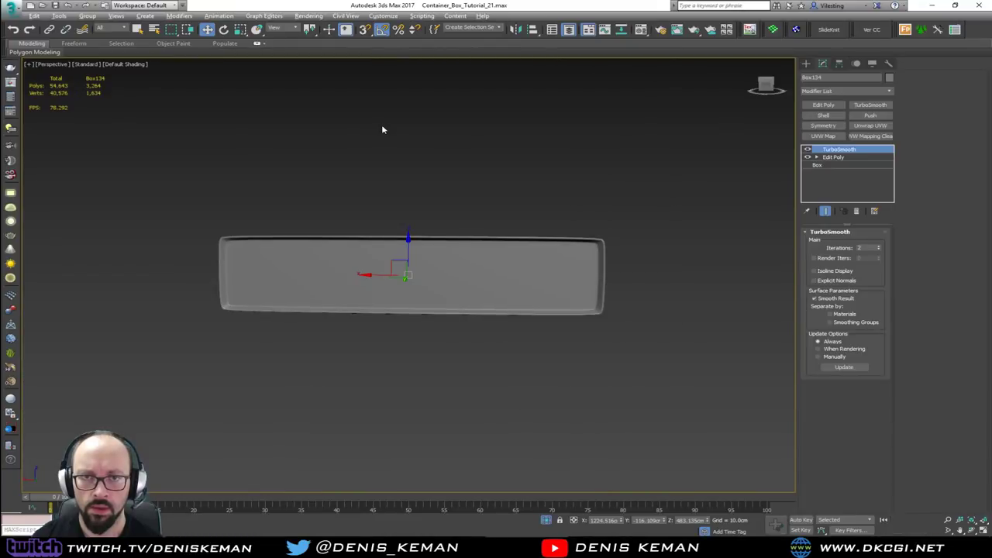
pyautogui.click(12, 11)
pyautogui.click(31, 93)
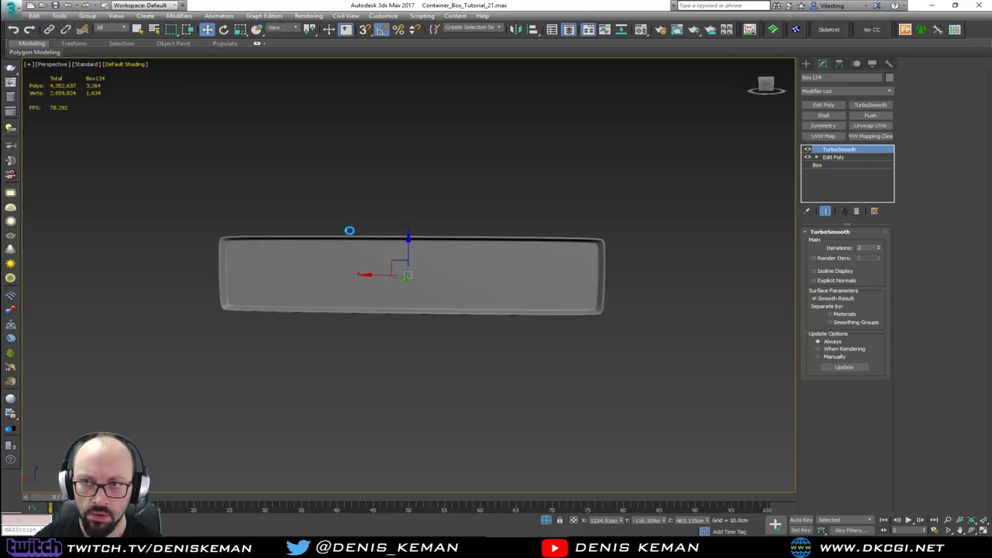
# - Create a spline Text object in the Front view, just above the sign board
pyautogui.hotkey('alt', 'w')
pyautogui.click(539, 179)
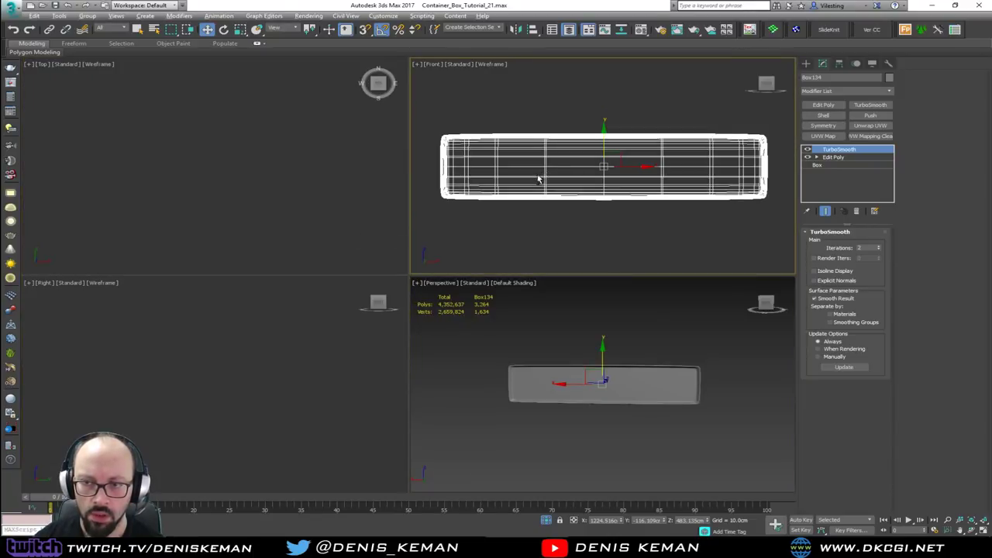
pyautogui.hotkey('alt', 'w')
pyautogui.moveTo(493, 112); pyautogui.dragTo(466, 130)
pyautogui.click(807, 64)
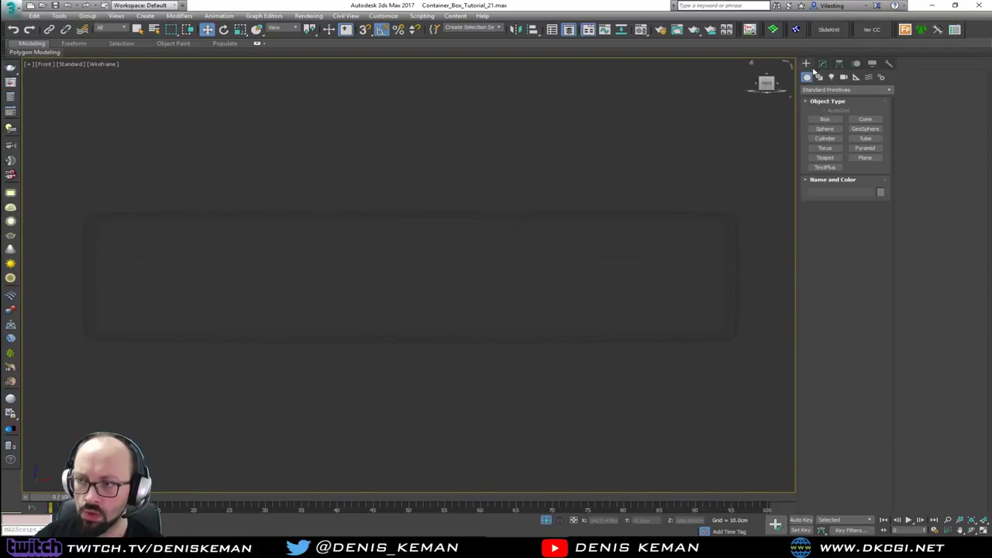
pyautogui.click(818, 76)
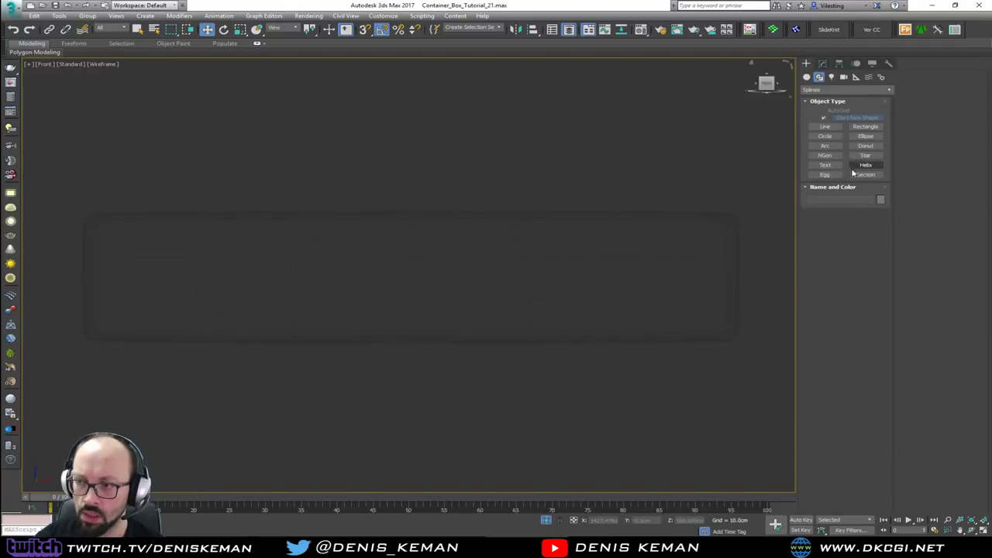
pyautogui.click(826, 166)
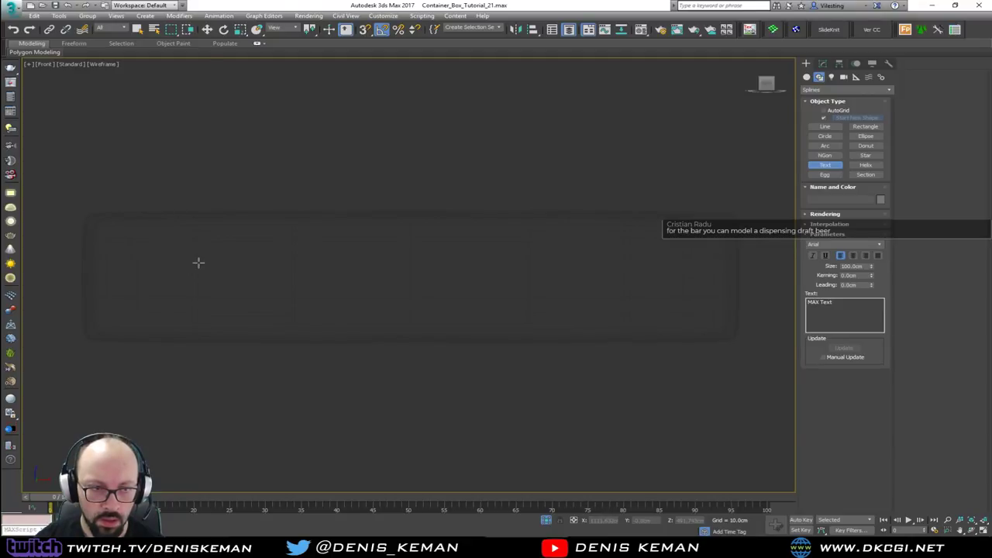
pyautogui.click(217, 160)
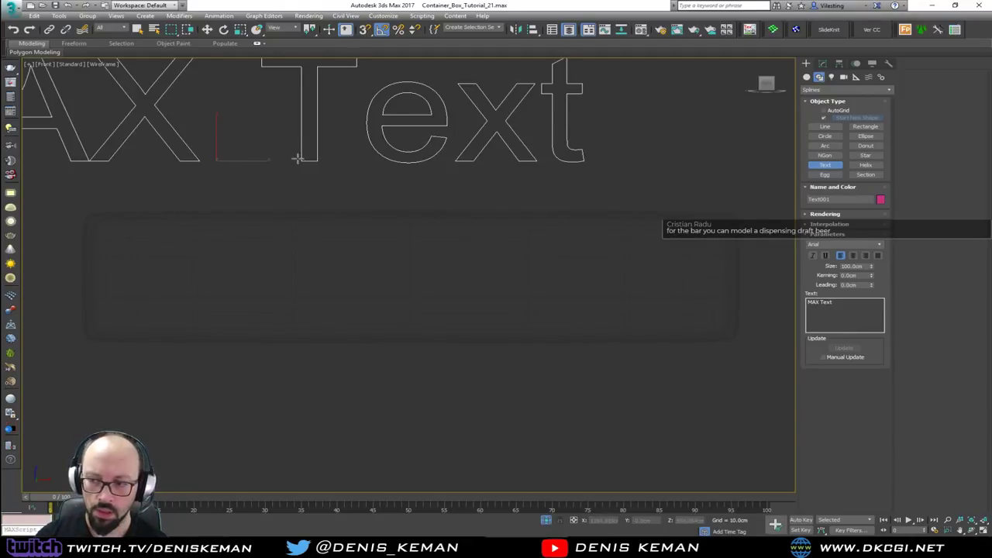
# - Replace the default wording of the text object with NAUTICAL and end the Text command
pyautogui.scroll(-2, 417, 230)
pyautogui.hotkey('ctrl', 'a')
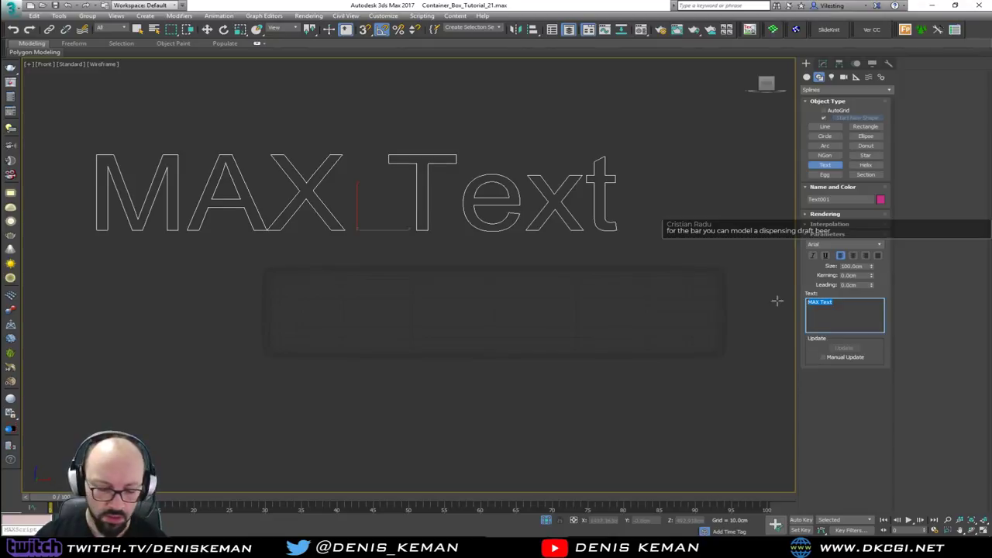
pyautogui.write('NAUT')
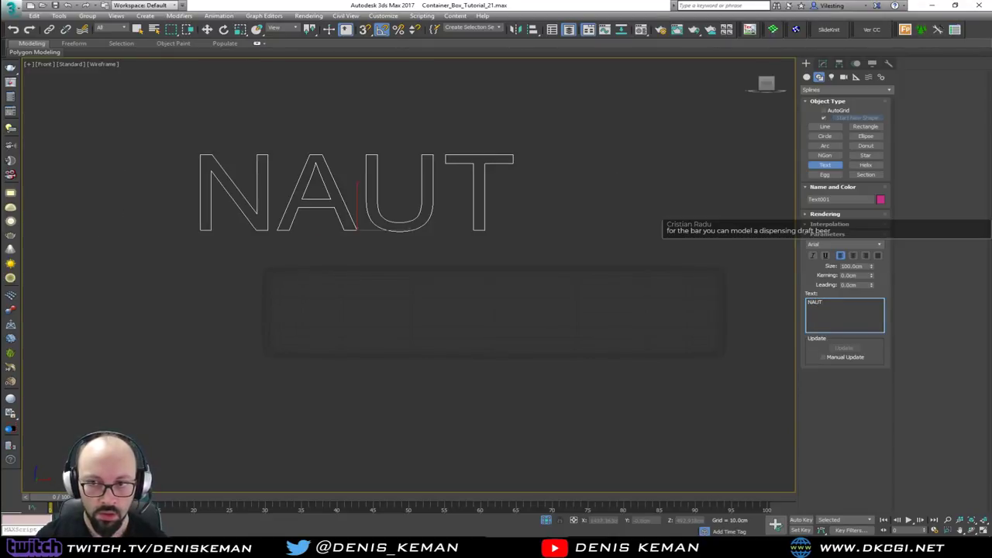
pyautogui.write('ICAL')
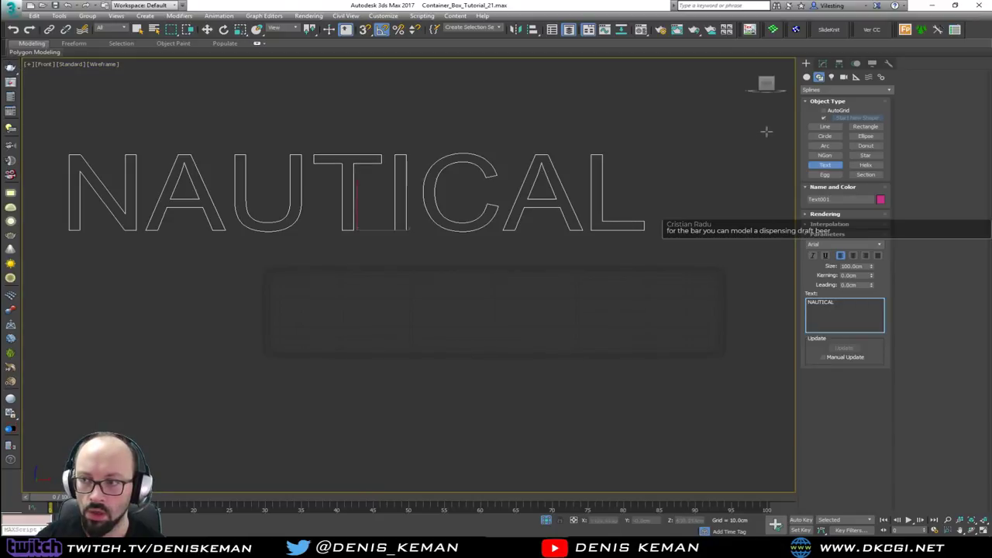
pyautogui.write('w')
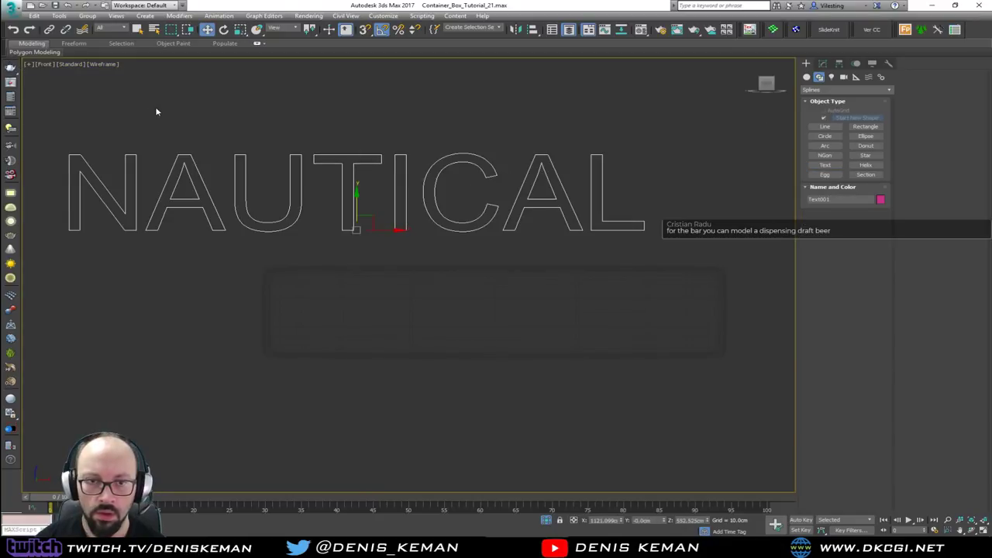
# - Move the NAUTICAL text down over the middle of the sign board in the Front view
pyautogui.moveTo(370, 210); pyautogui.dragTo(509, 347)
pyautogui.press('r')
pyautogui.scroll(2, 507, 314)
pyautogui.press('w')
pyautogui.moveTo(507, 307); pyautogui.dragTo(507, 295)
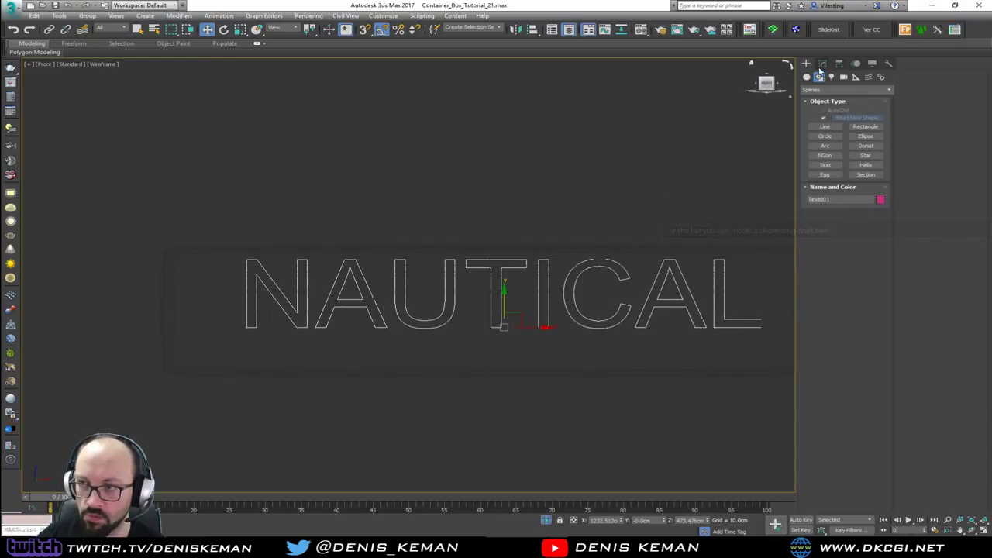
# - Shade the Front view and rotate the text 180 degrees around Z in the Perspective view
pyautogui.click(822, 63)
pyautogui.press('F3')
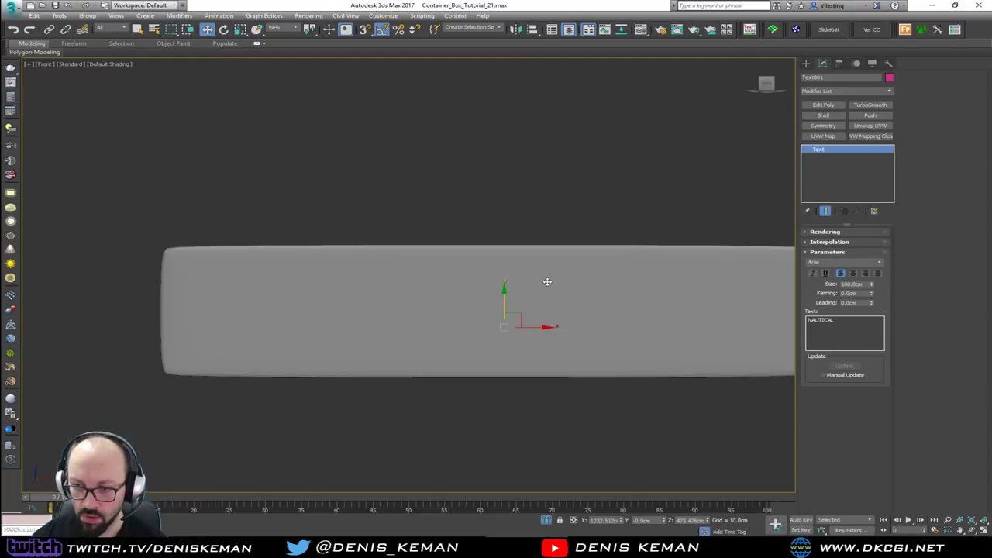
pyautogui.hotkey('alt', 'w')
pyautogui.click(503, 312)
pyautogui.hotkey('alt', 'w')
pyautogui.keyDown('alt'); pyautogui.moveTo(503, 311); pyautogui.dragTo(464, 316, button='middle'); pyautogui.keyUp('alt')
pyautogui.press('e')
pyautogui.moveTo(393, 315); pyautogui.dragTo(492, 332)
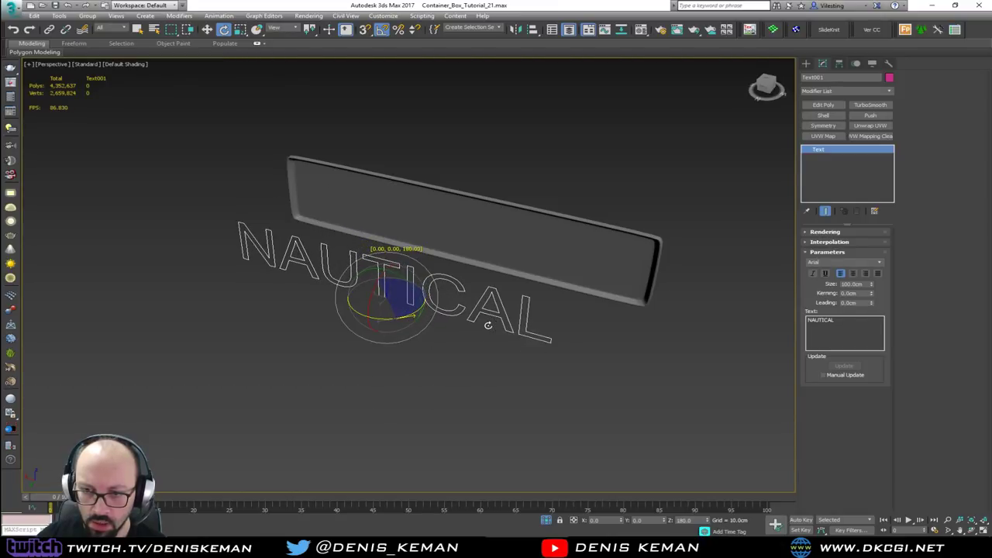
# - Move the text onto the front of the sign's recessed panel and shorten its wording to NAUTICA
pyautogui.press('w')
pyautogui.moveTo(376, 311); pyautogui.dragTo(497, 263)
pyautogui.moveTo(497, 263)
pyautogui.keyDown('alt'); pyautogui.mouseDown(button='middle')
pyautogui.moveTo(534, 239)
pyautogui.moveTo(486, 256)
pyautogui.mouseUp(button='middle'); pyautogui.keyUp('alt')
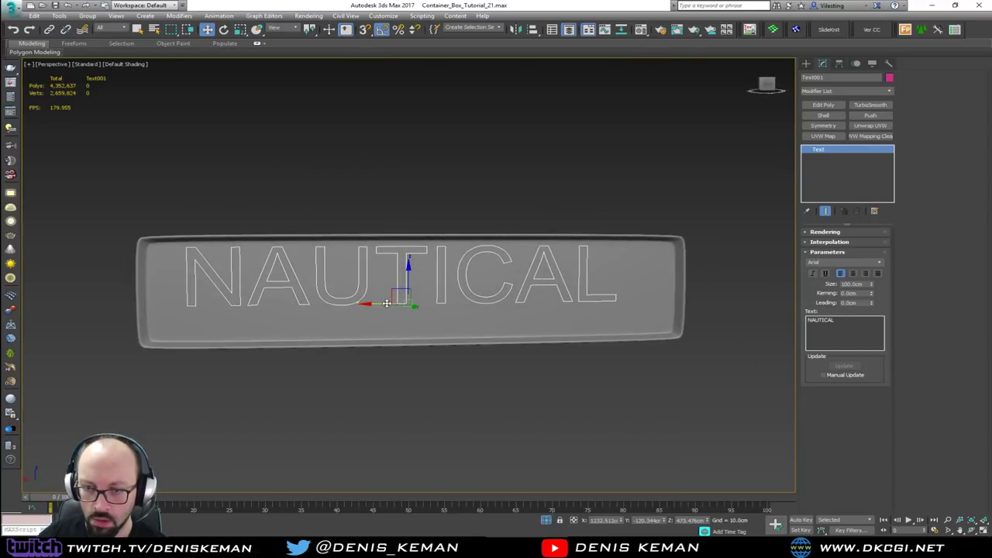
pyautogui.moveTo(486, 256)
pyautogui.mouseDown()
pyautogui.moveTo(512, 256)
pyautogui.moveTo(502, 256)
pyautogui.mouseUp()
pyautogui.click(853, 325)
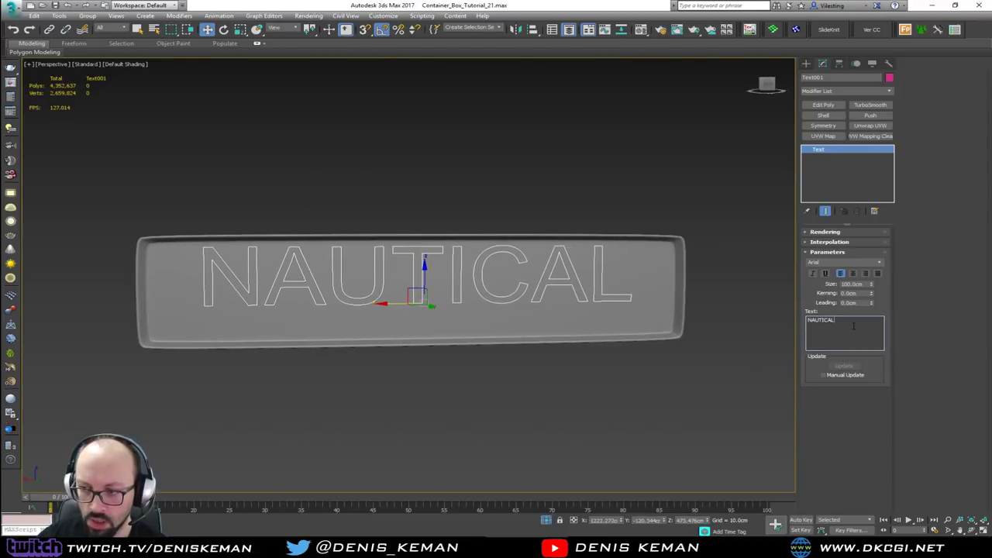
pyautogui.press('BackSpace')
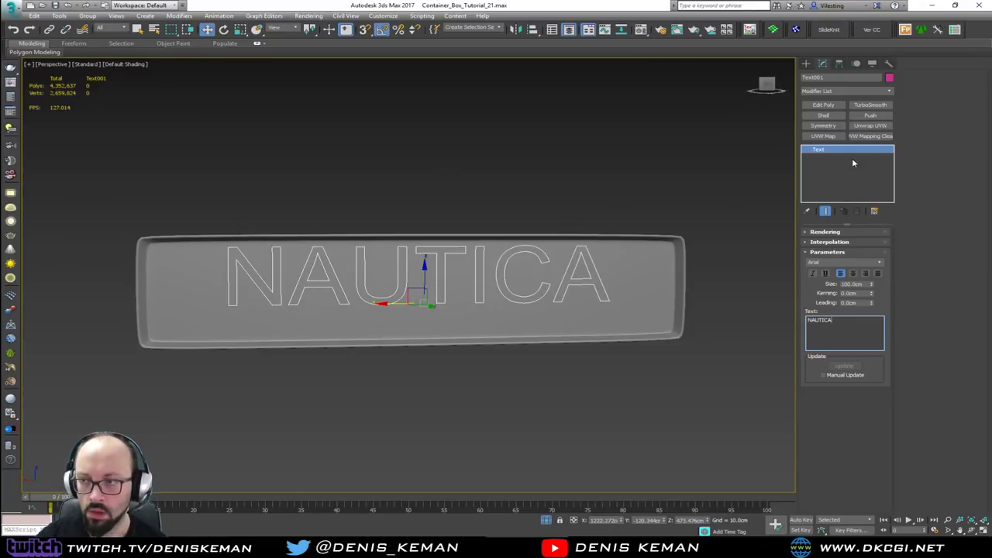
# - Add an Edit Poly modifier and a Shell modifier to the NAUTICA text
pyautogui.click(827, 92)
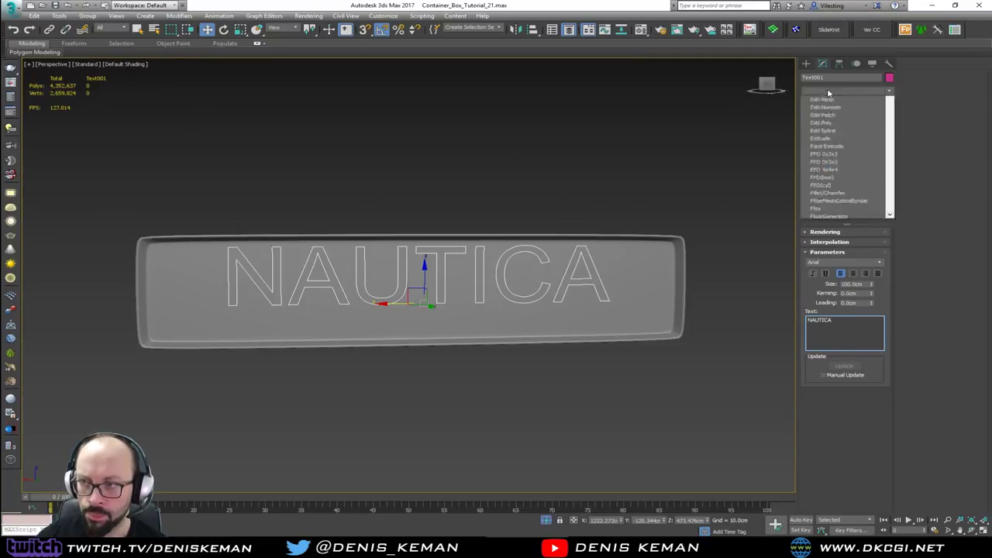
pyautogui.click(828, 92)
pyautogui.click(827, 106)
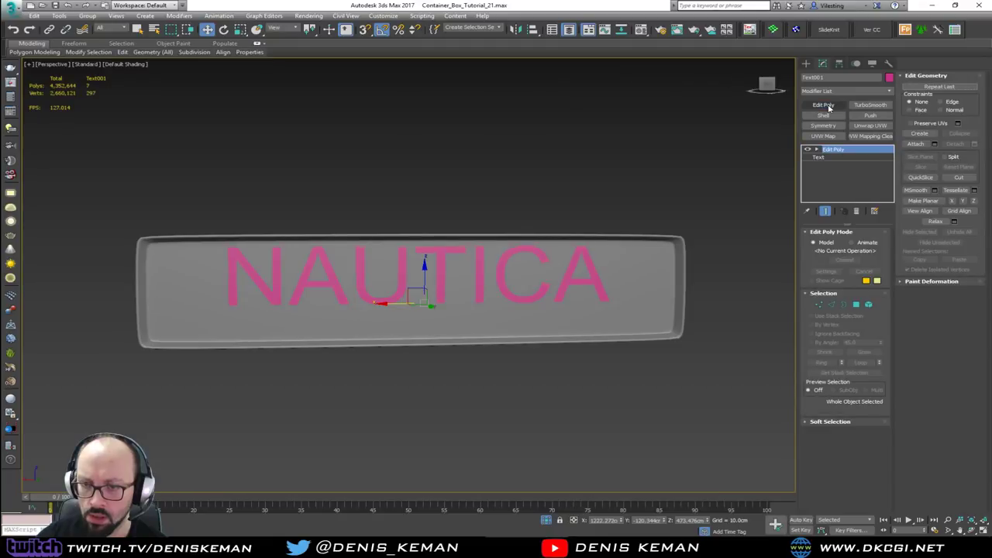
pyautogui.click(824, 116)
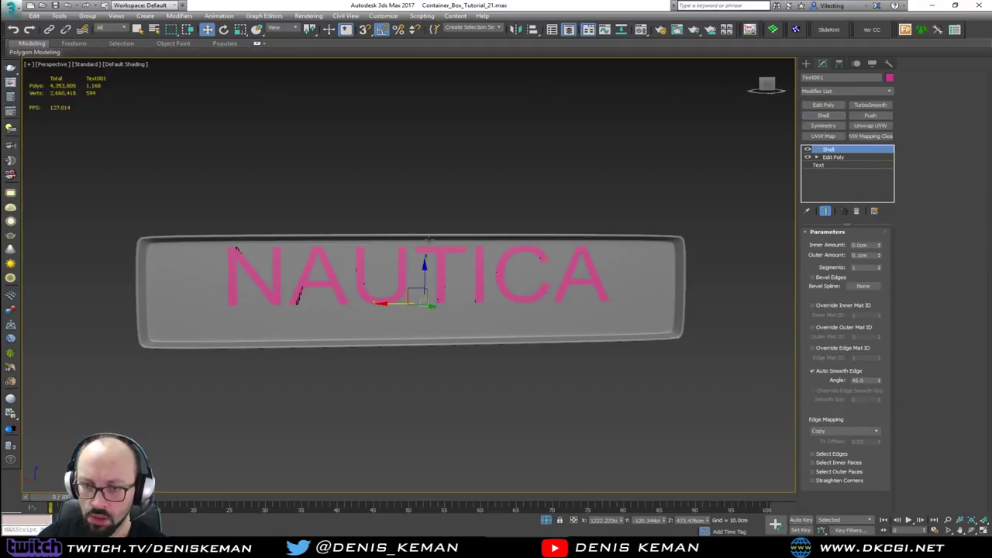
# - Show edged faces and set the Shell's outer amount to 1 cm, increasing it to 3 cm to thicken the letters
pyautogui.scroll(6, 322, 277)
pyautogui.keyDown('alt'); pyautogui.moveTo(338, 276); pyautogui.dragTo(384, 293, button='middle'); pyautogui.keyUp('alt')
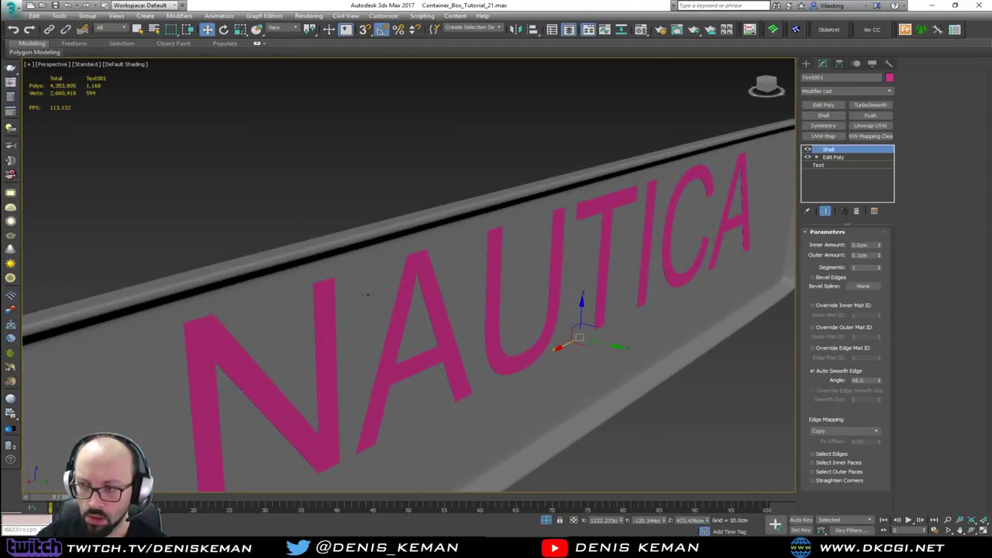
pyautogui.press('F4')
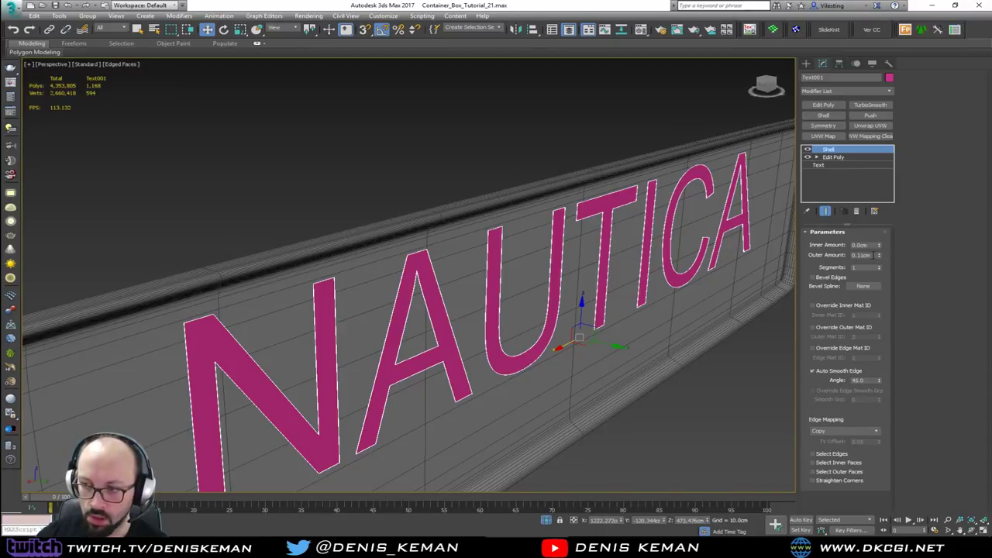
pyautogui.doubleClick(861, 255)
pyautogui.write('1')
pyautogui.press('Return')
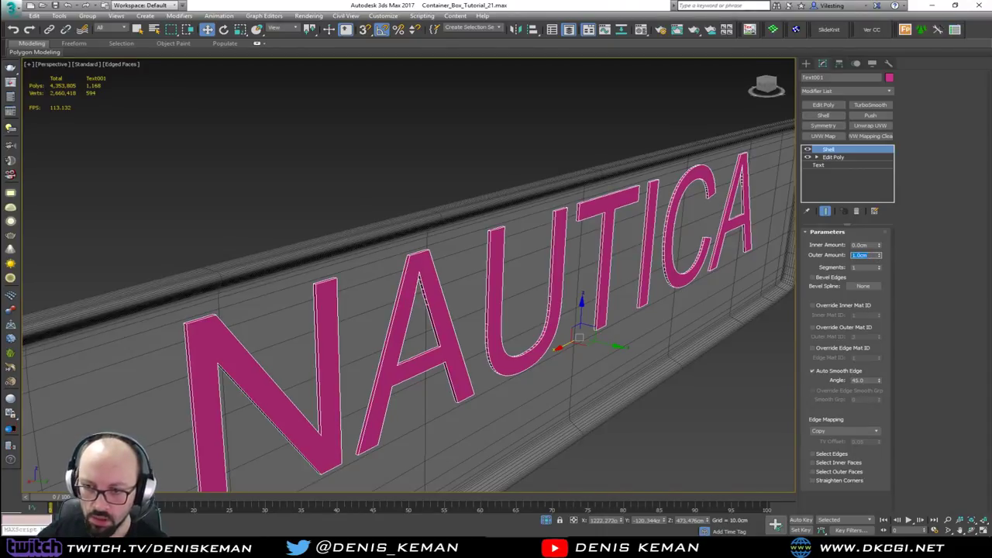
pyautogui.write('5')
pyautogui.press('Return')
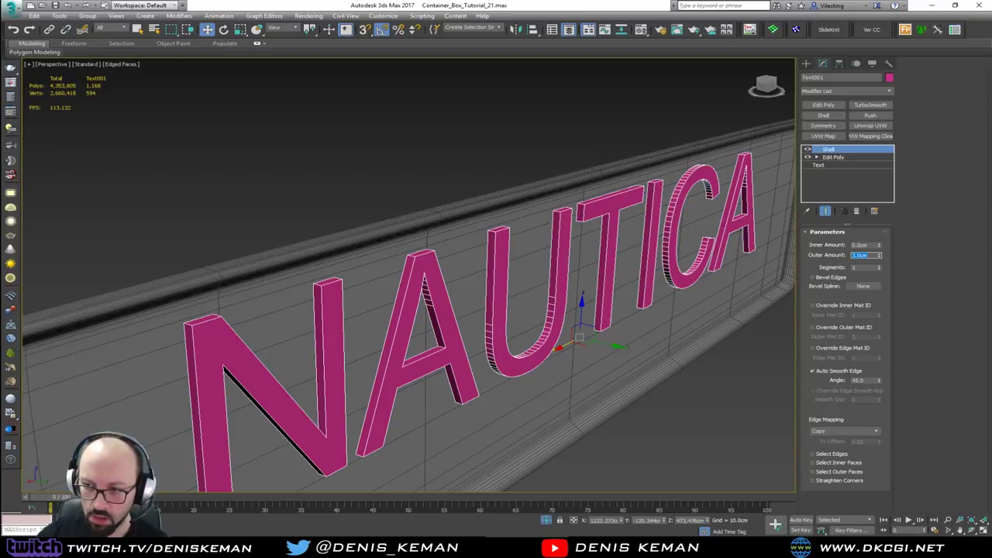
# - Add a Chamfer modifier to the NAUTICA text, raise its minimum angle to 7.95, and view the deselected letters without edged faces
pyautogui.click(833, 91)
pyautogui.write('c')
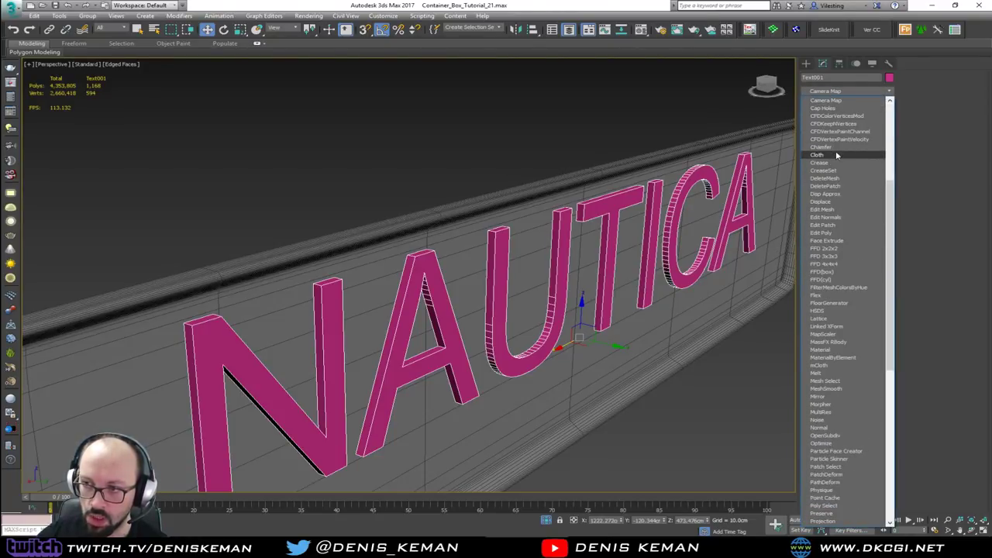
pyautogui.click(836, 148)
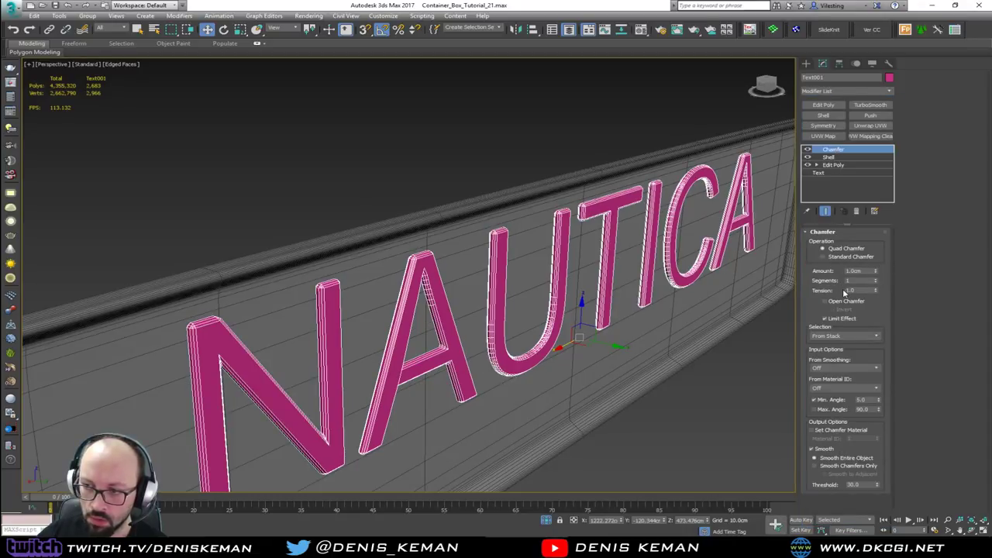
pyautogui.keyDown('alt'); pyautogui.moveTo(633, 281); pyautogui.dragTo(431, 298, button='middle'); pyautogui.keyUp('alt')
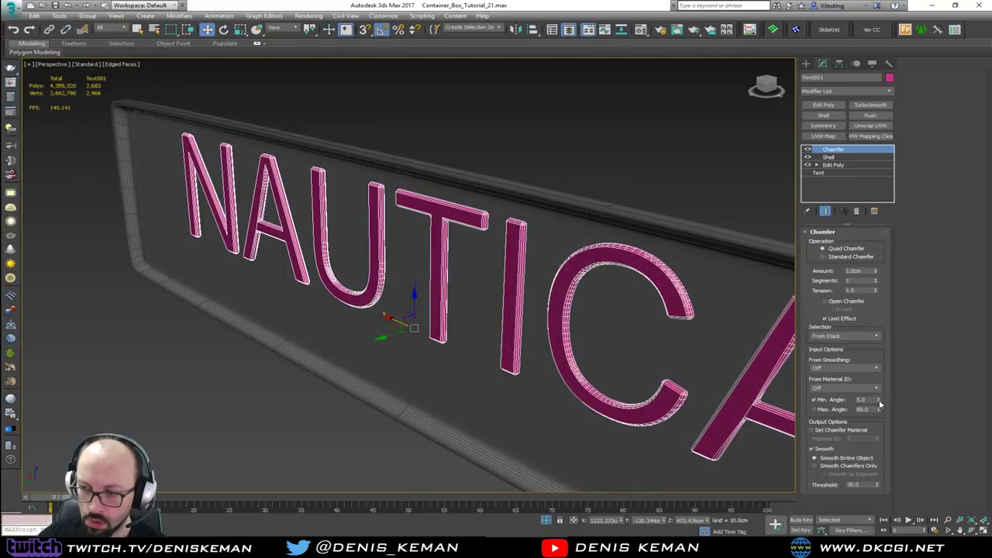
pyautogui.moveTo(878, 399); pyautogui.dragTo(879, 375)
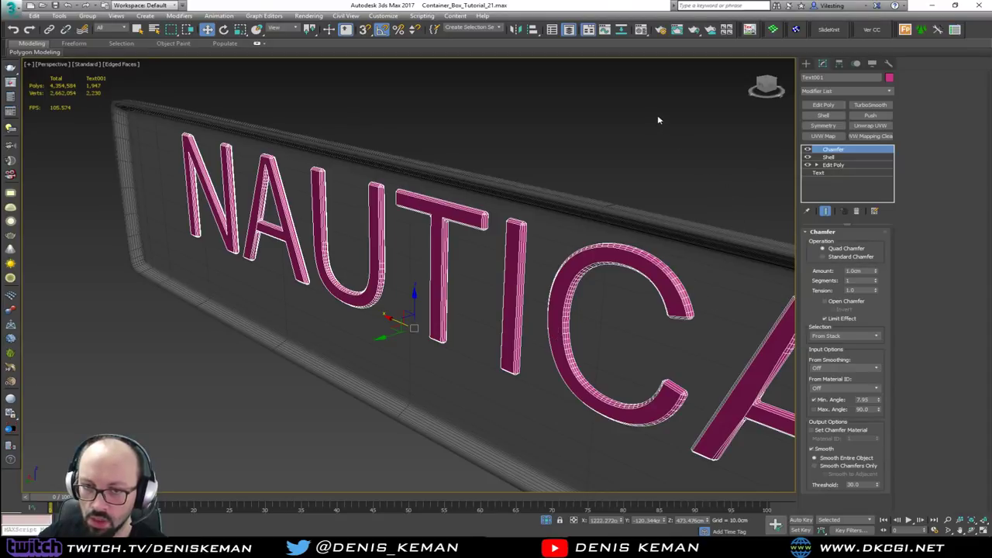
pyautogui.click(657, 116)
pyautogui.press('F4')
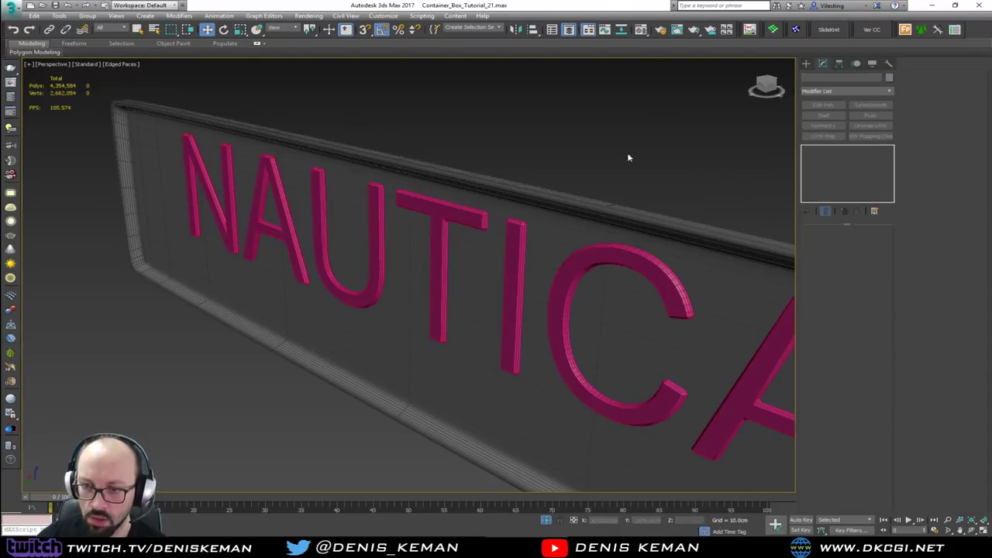
pyautogui.keyDown('alt'); pyautogui.moveTo(627, 159); pyautogui.dragTo(591, 220, button='middle'); pyautogui.keyUp('alt')
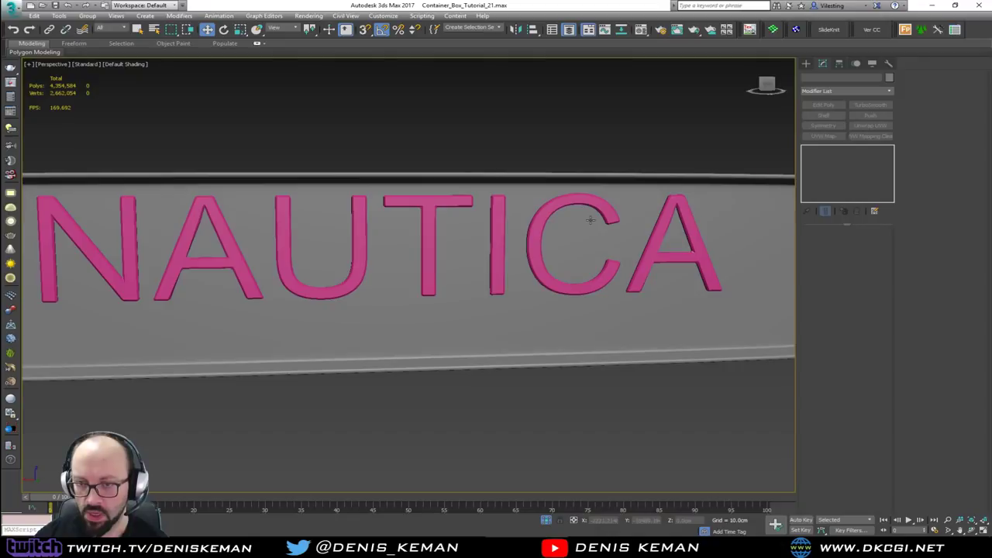
# - Try the BirchStd font on the base text of the NAUTICA lettering
pyautogui.click(536, 267)
pyautogui.click(819, 173)
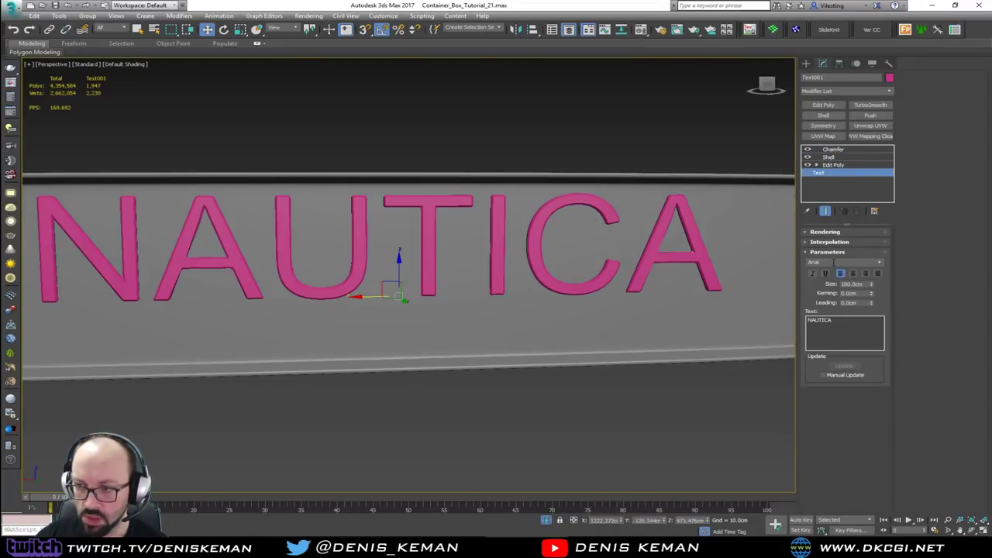
pyautogui.click(880, 263)
pyautogui.click(881, 265)
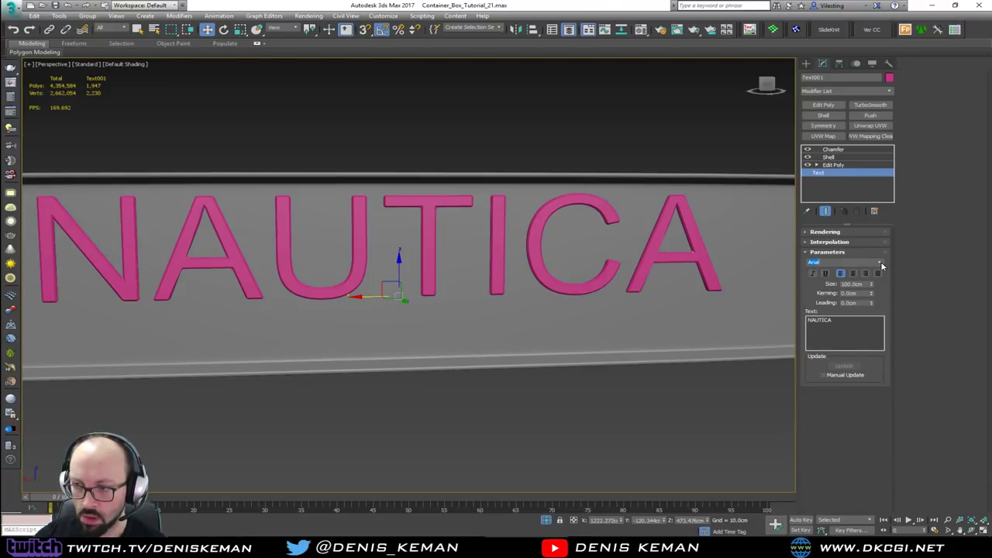
pyautogui.click(881, 265)
pyautogui.scroll(-10, 849, 362)
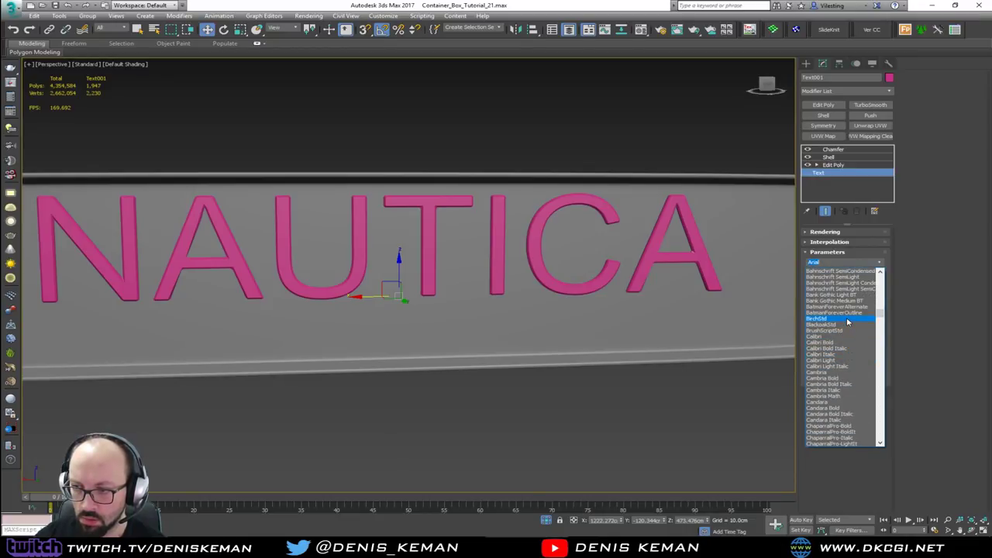
pyautogui.click(847, 318)
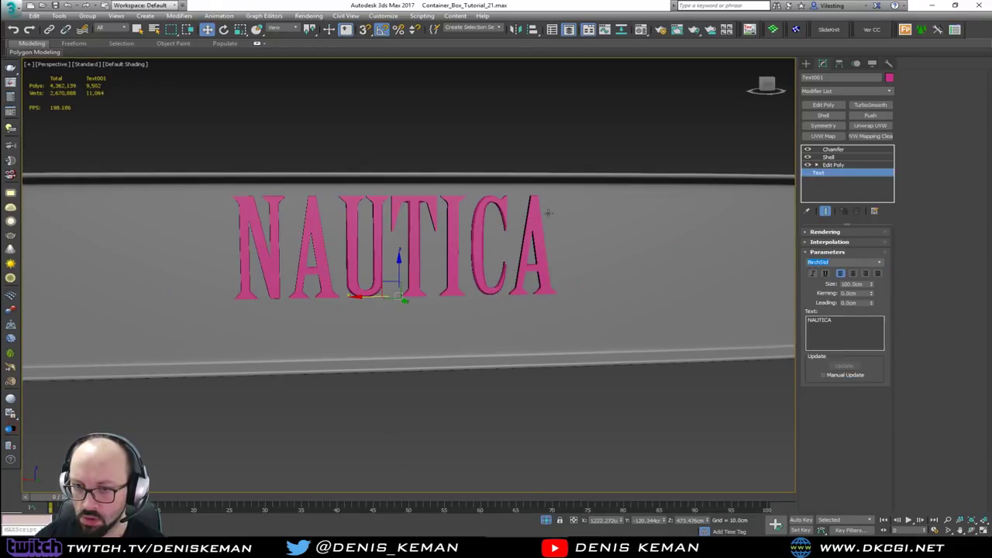
pyautogui.scroll(-3, 575, 242)
pyautogui.scroll(5, 471, 248)
pyautogui.moveTo(470, 251)
pyautogui.keyDown('alt'); pyautogui.mouseDown(button='middle')
pyautogui.moveTo(372, 253)
pyautogui.moveTo(470, 254)
pyautogui.mouseUp(button='middle'); pyautogui.keyUp('alt')
pyautogui.scroll(-4, 465, 244)
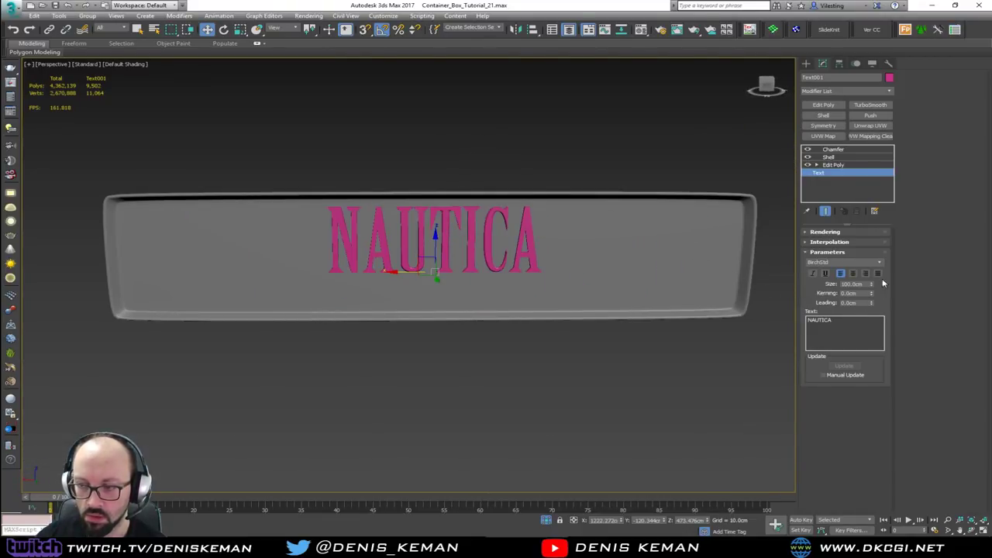
# - Show edged faces on the letters and raise the Chamfer's minimum angle to 18.682
pyautogui.click(808, 320)
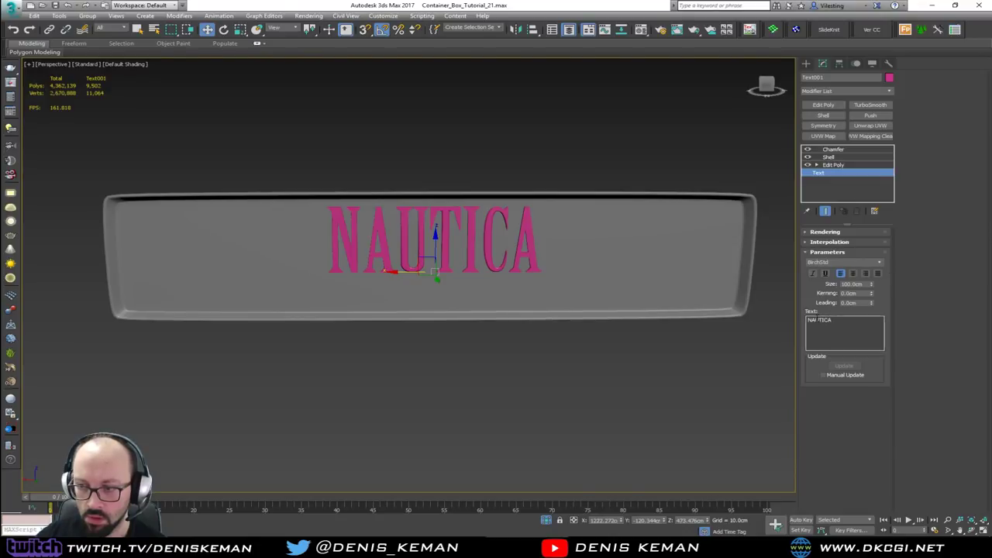
pyautogui.click(844, 324)
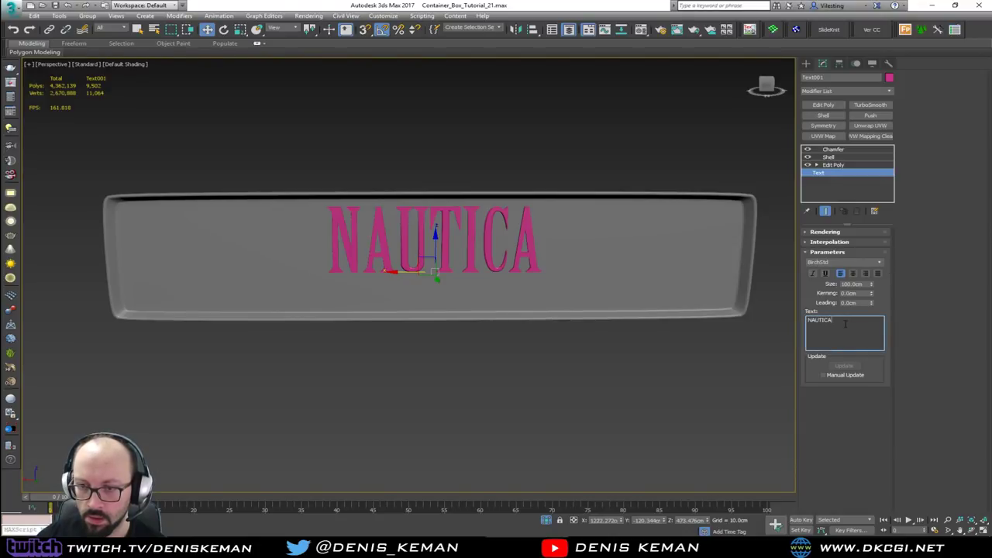
pyautogui.scroll(5, 564, 251)
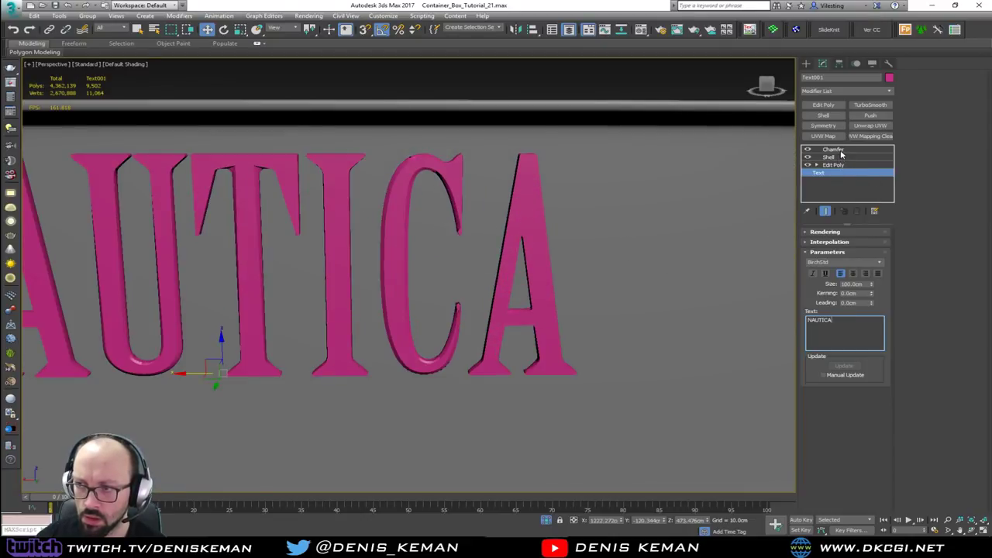
pyautogui.click(833, 148)
pyautogui.scroll(3, 451, 214)
pyautogui.press('F4')
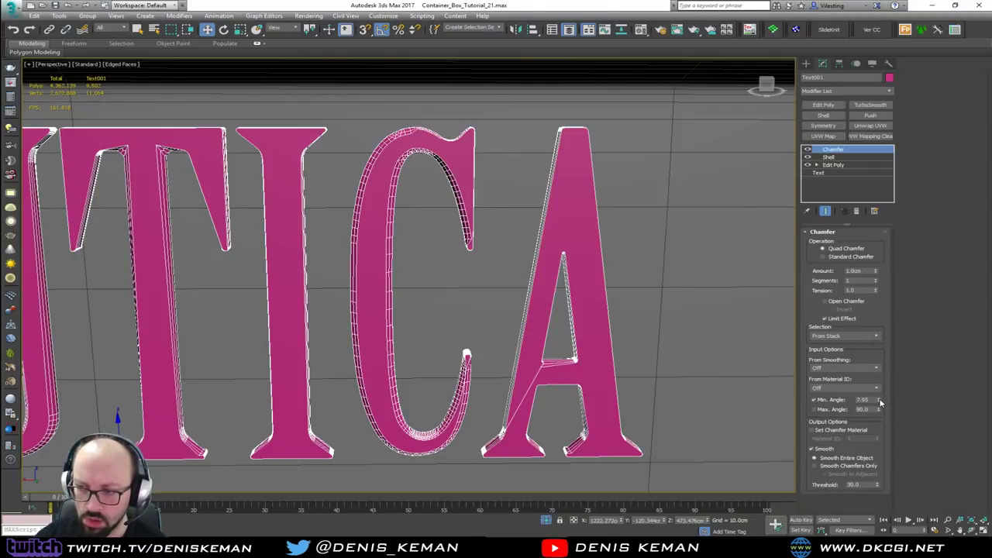
pyautogui.moveTo(878, 400); pyautogui.dragTo(877, 339)
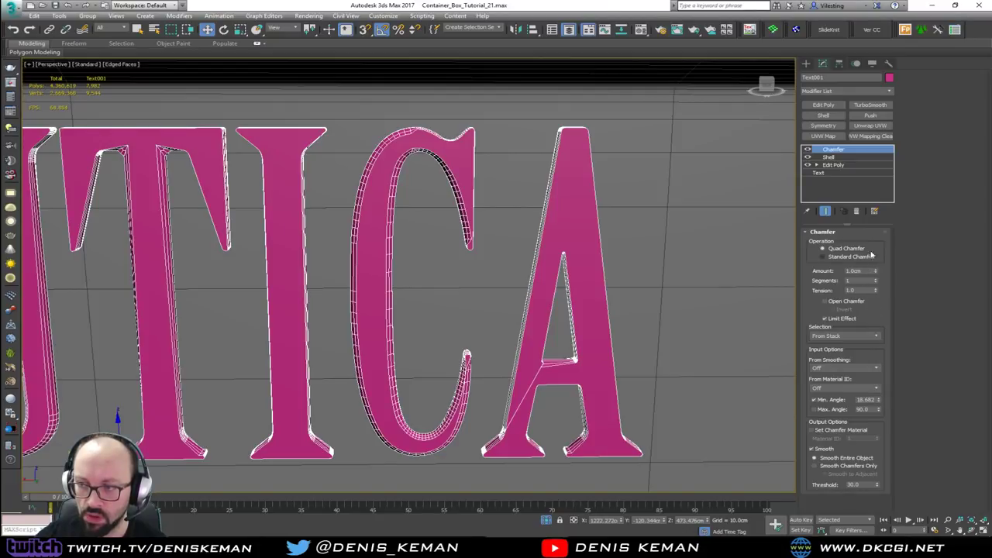
# - Change the NAUTICA text's font to Calibri
pyautogui.click(830, 172)
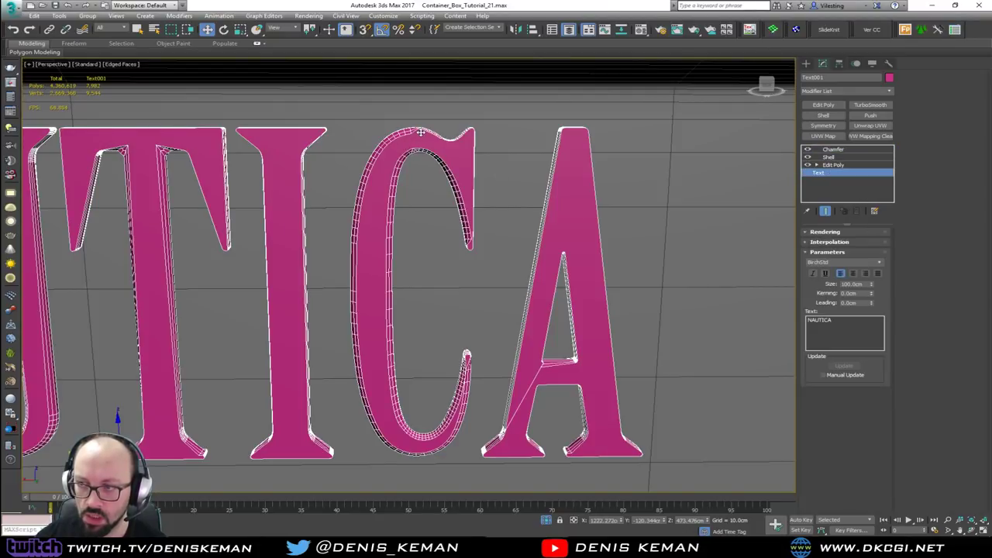
pyautogui.click(879, 262)
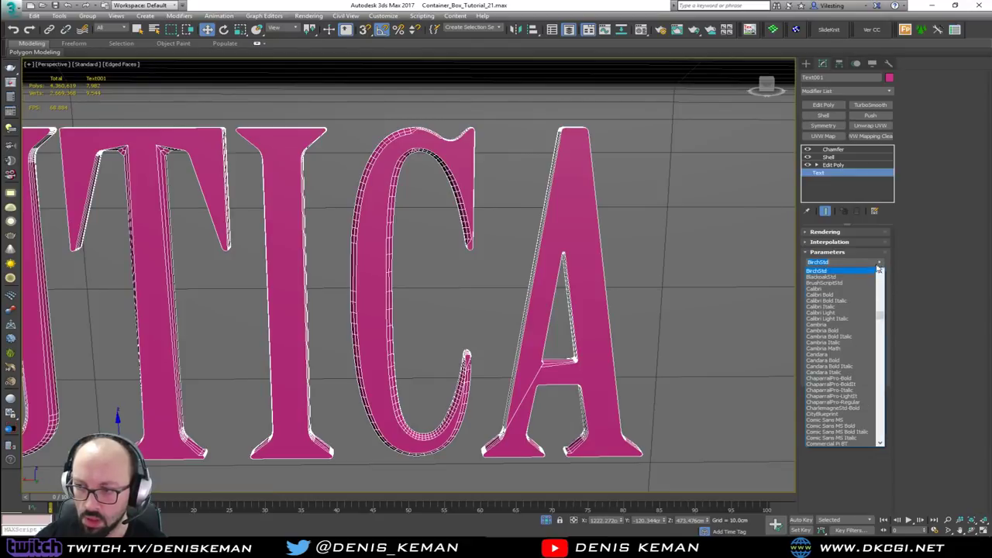
pyautogui.click(845, 289)
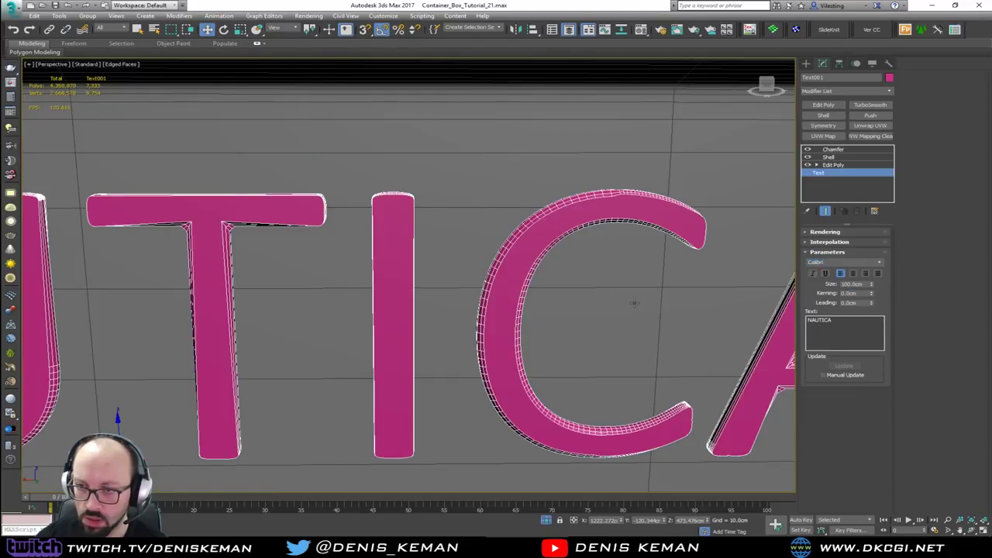
pyautogui.moveTo(633, 303); pyautogui.dragTo(458, 287, button='middle')
pyautogui.scroll(-3, 459, 286)
# - Test lower minimum angles on the Calibri letters' Chamfer modifier and set the minimum angle to 8
pyautogui.click(846, 150)
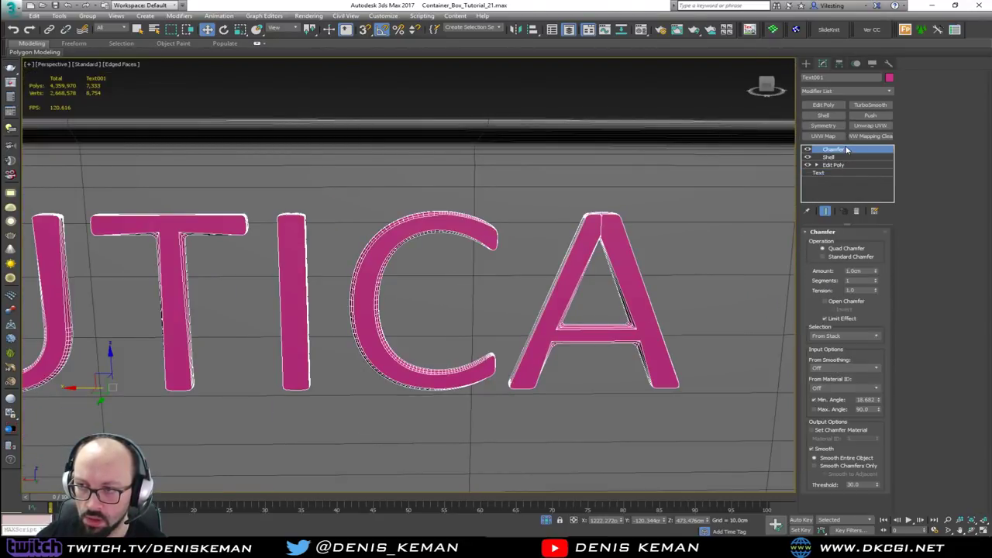
pyautogui.moveTo(876, 399); pyautogui.dragTo(879, 448)
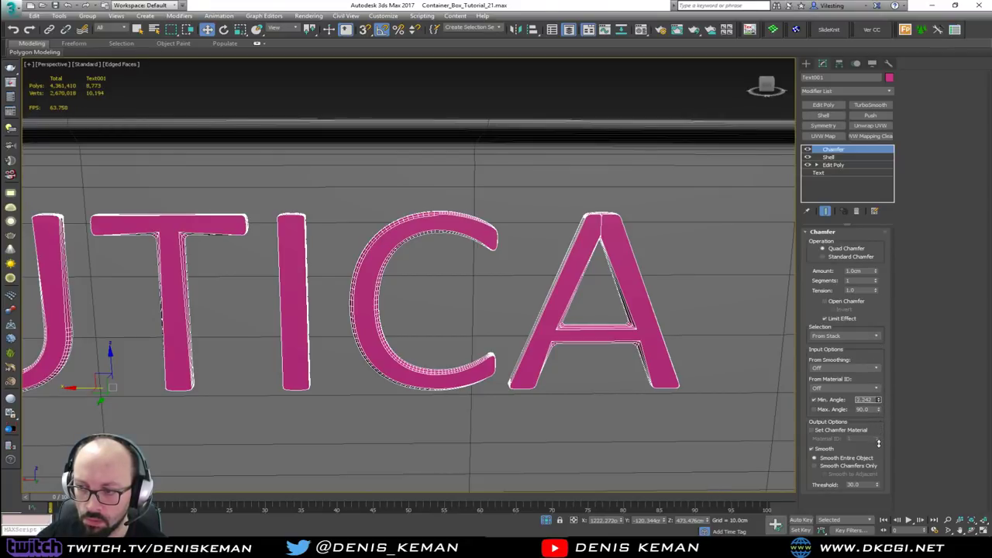
pyautogui.scroll(3, 442, 223)
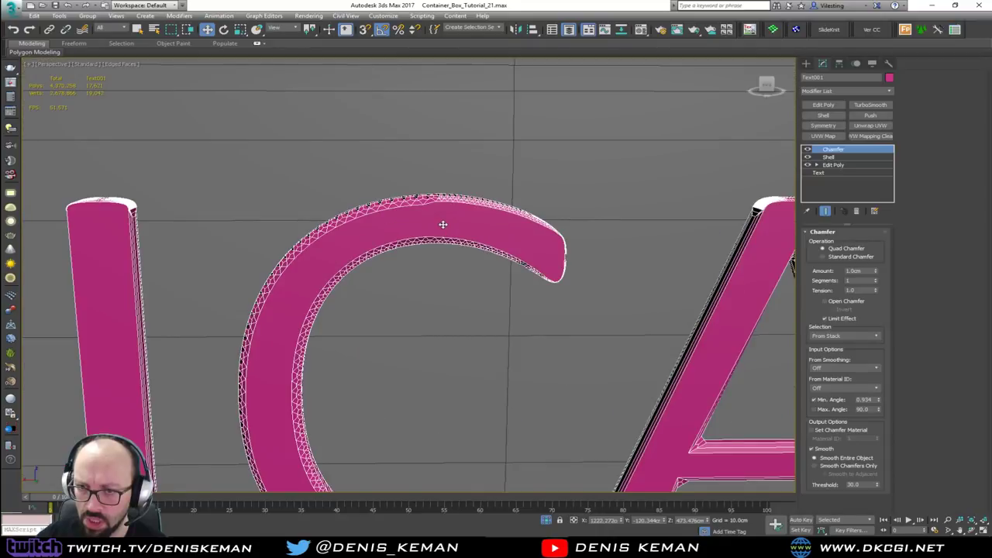
pyautogui.click(880, 401)
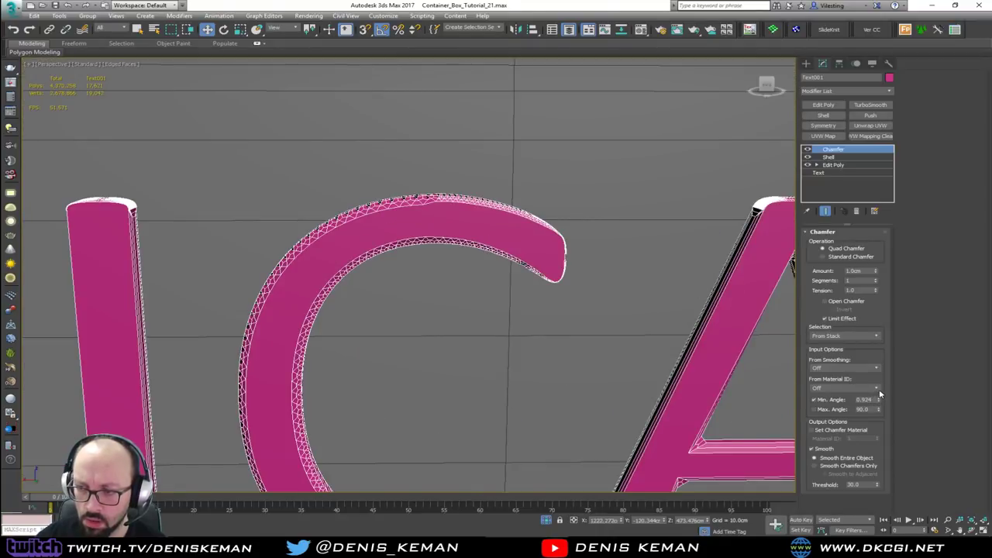
pyautogui.moveTo(880, 393); pyautogui.dragTo(815, 400)
pyautogui.click(877, 401)
pyautogui.write('8')
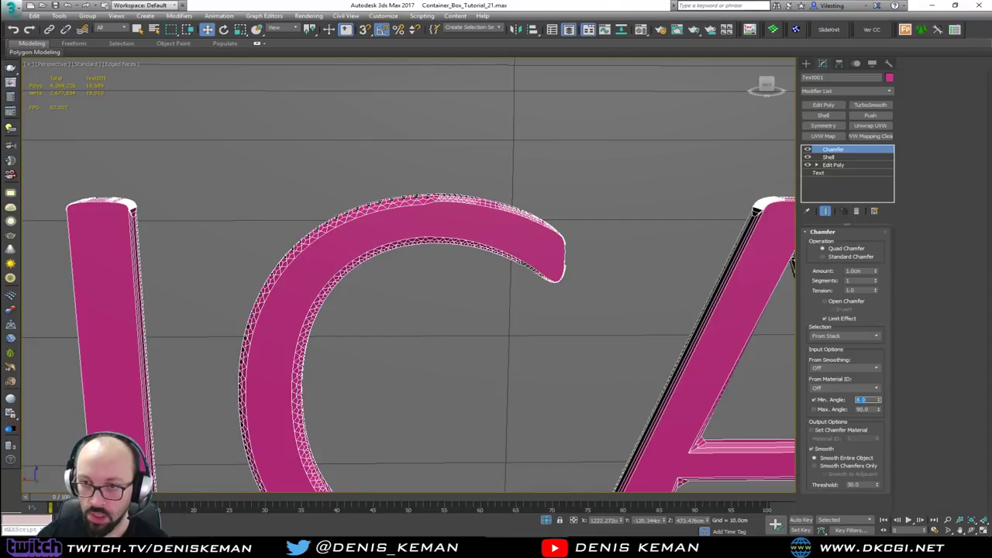
pyautogui.press('Return')
pyautogui.scroll(-2, 395, 233)
pyautogui.scroll(-3, 395, 233)
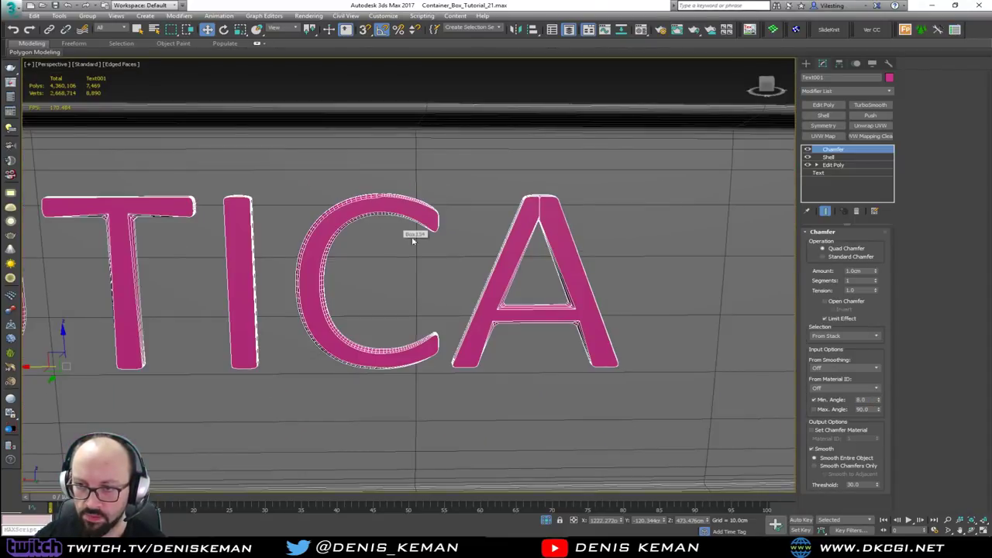
# - Check the chamfered letters with and without edged faces, switch off the Chamfer modifier for comparison, and delete it from the text
pyautogui.click(536, 122)
pyautogui.press('F4')
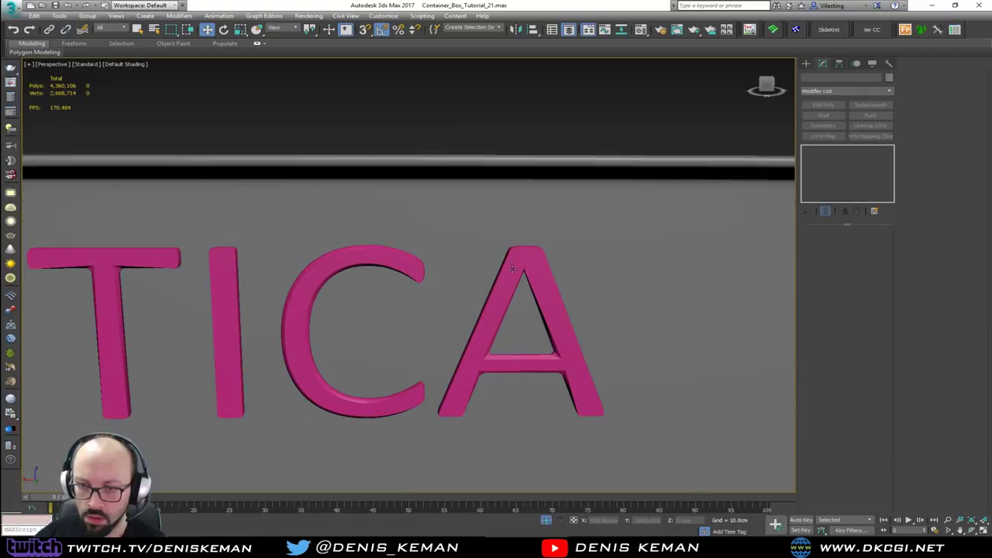
pyautogui.moveTo(418, 284); pyautogui.dragTo(574, 251, button='middle')
pyautogui.scroll(-3, 574, 251)
pyautogui.scroll(3, 426, 237)
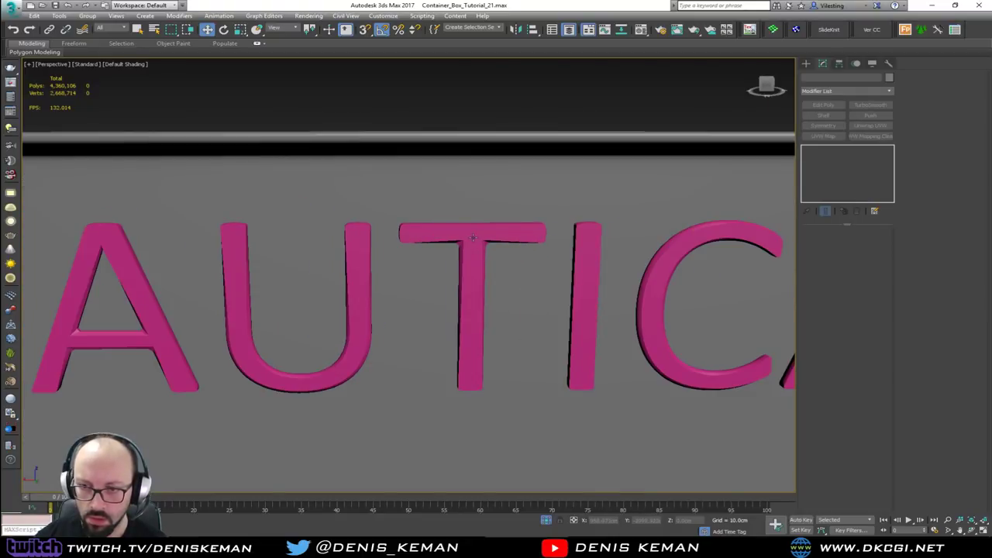
pyautogui.click(472, 238)
pyautogui.press('F4')
pyautogui.scroll(5, 473, 238)
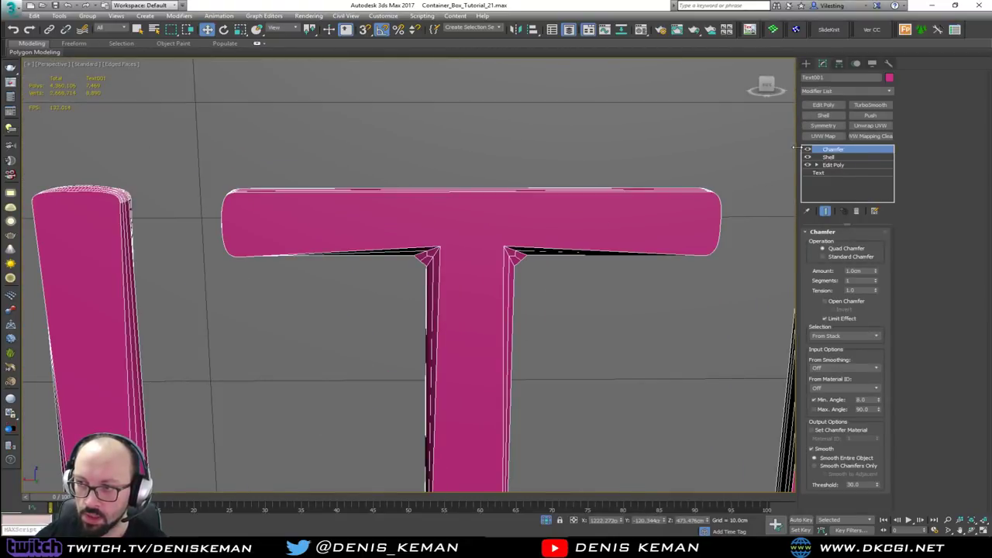
pyautogui.click(808, 149)
pyautogui.scroll(-3, 415, 205)
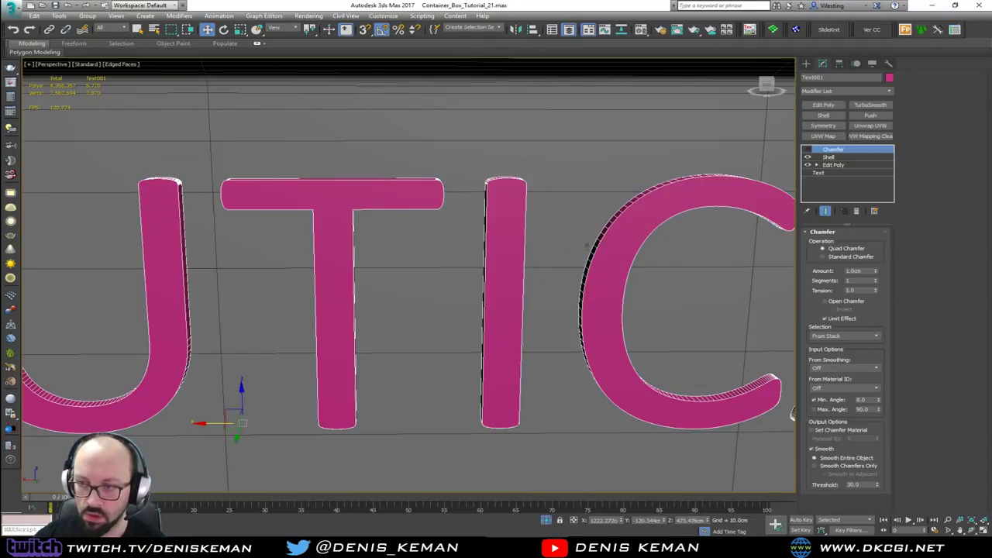
pyautogui.click(856, 211)
pyautogui.scroll(-8, 654, 251)
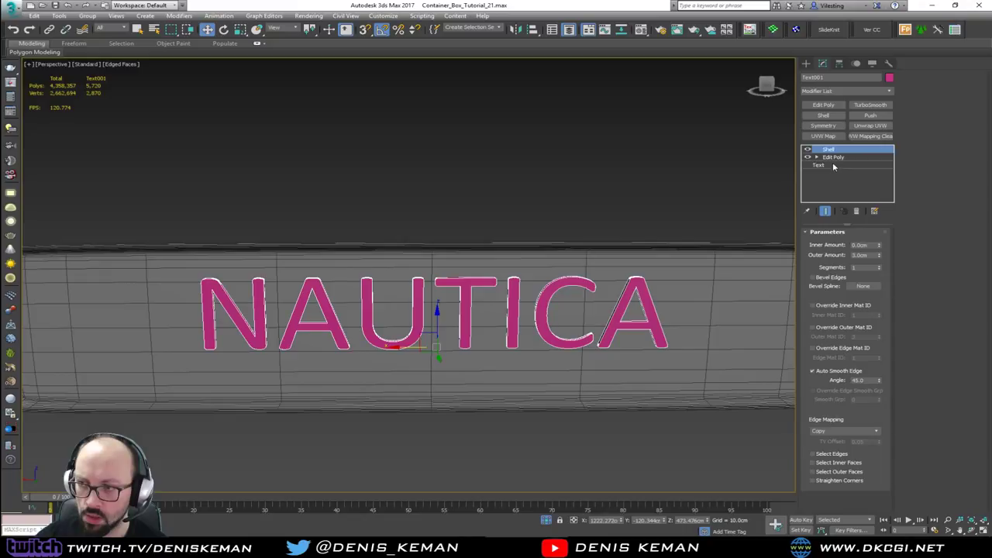
# - Replace the NAUTICA sign lettering with the text "The Wet Dog"
pyautogui.click(834, 165)
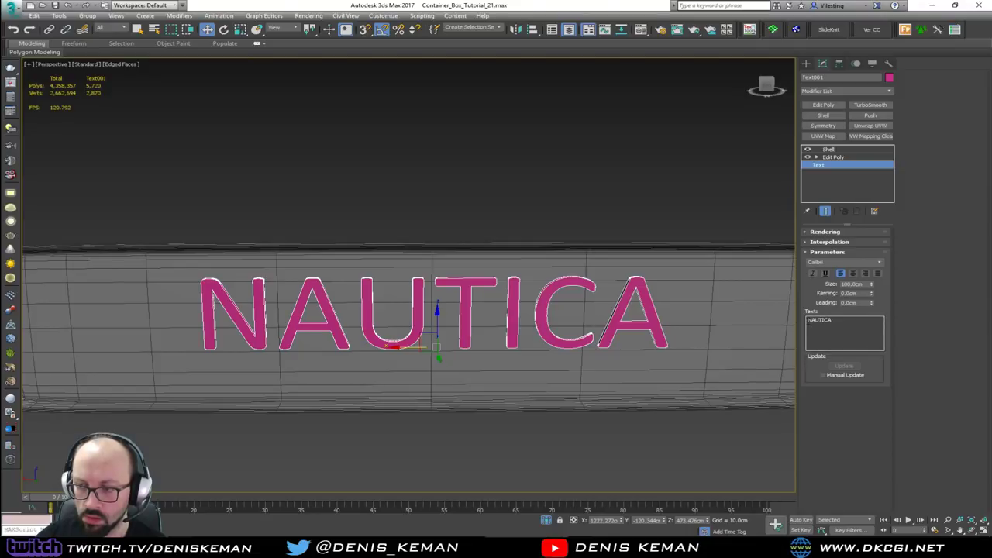
pyautogui.doubleClick(819, 320)
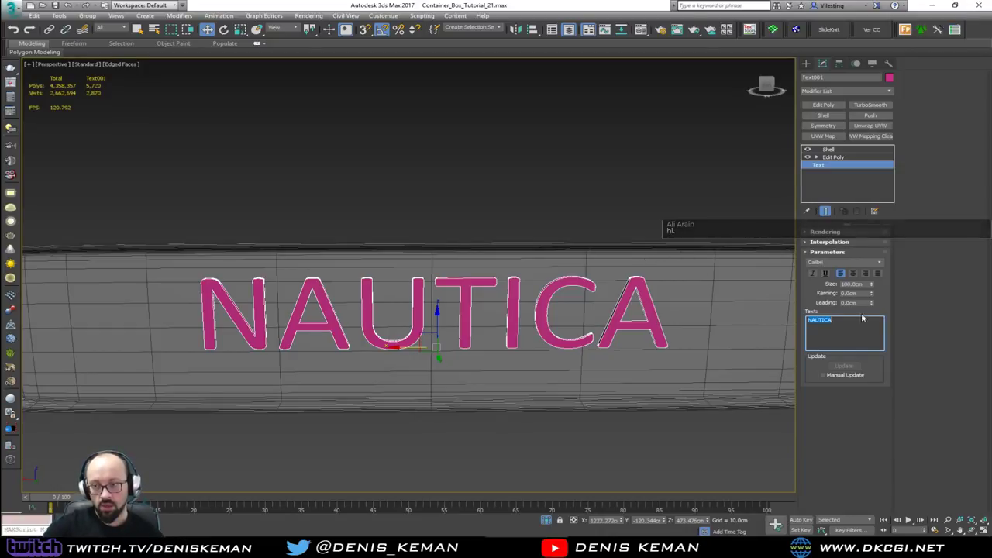
pyautogui.scroll(-5, 480, 287)
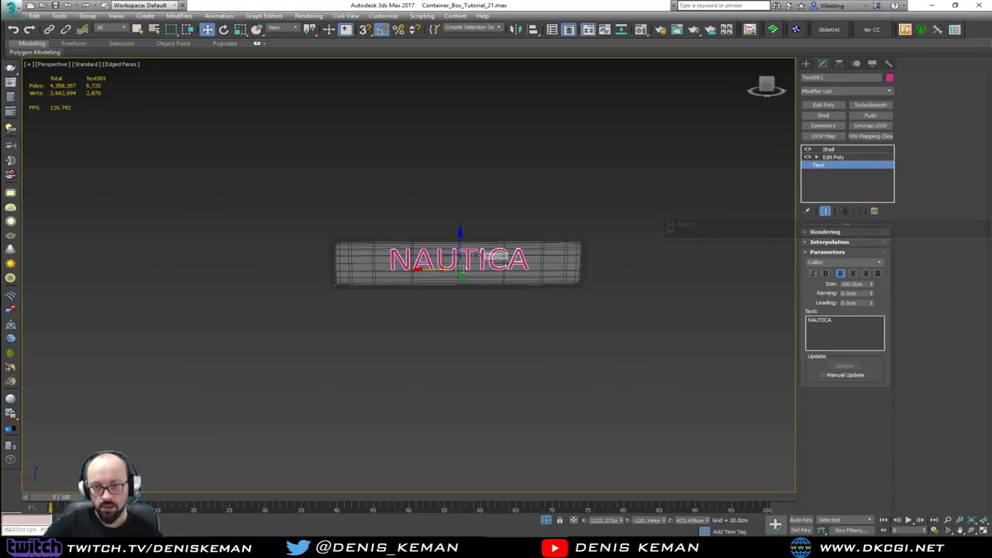
pyautogui.scroll(4, 476, 256)
pyautogui.scroll(2, 476, 256)
pyautogui.moveTo(475, 257); pyautogui.dragTo(509, 264, button='middle')
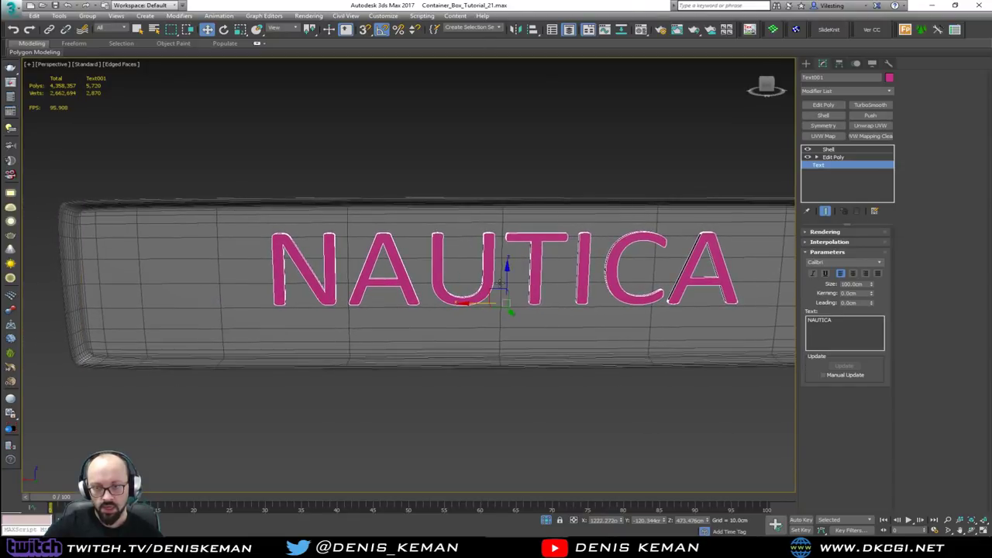
pyautogui.doubleClick(823, 319)
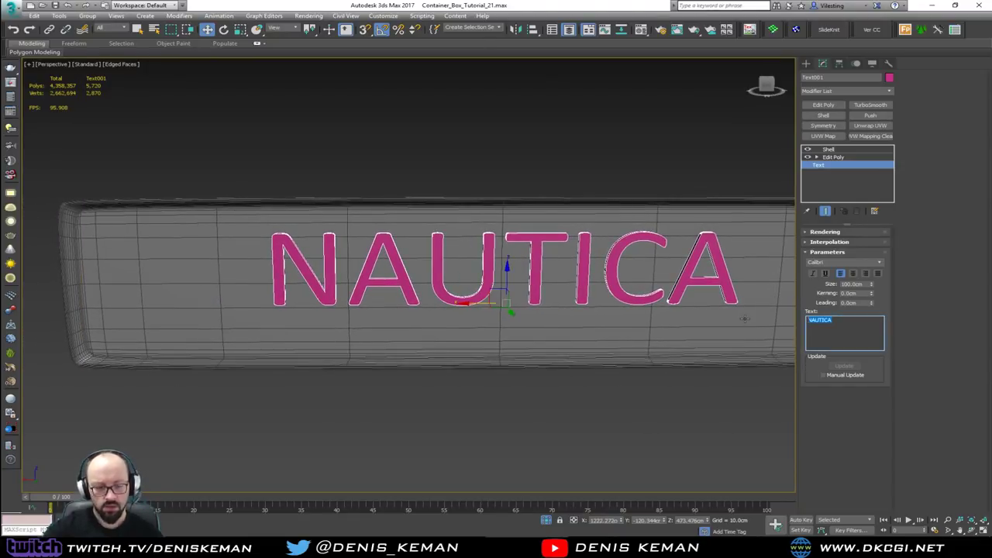
pyautogui.write('The Wet')
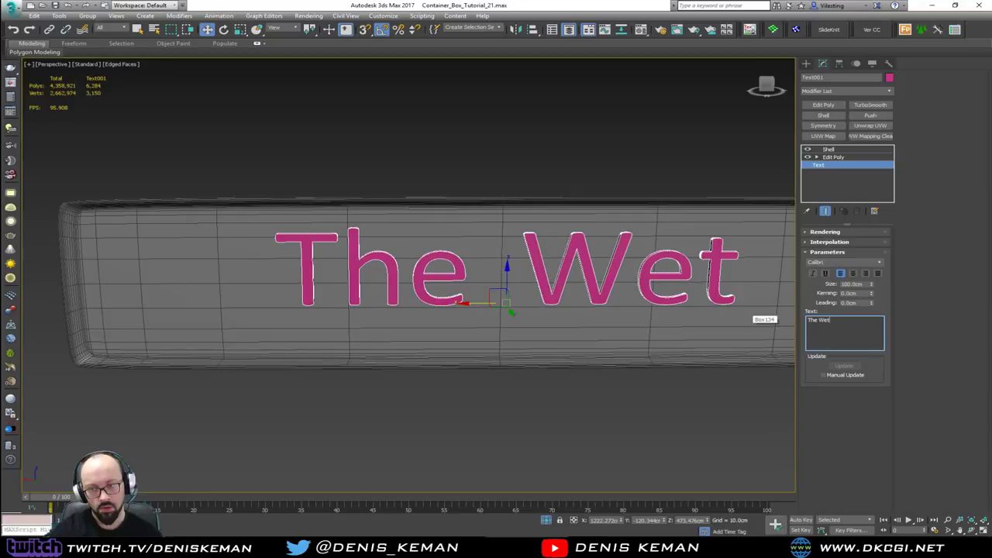
pyautogui.write(' Dog')
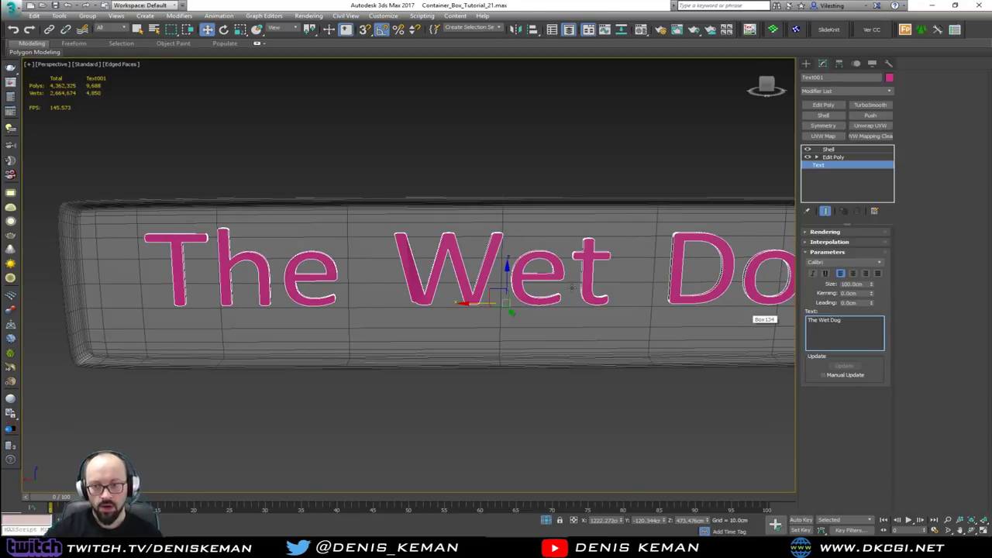
pyautogui.scroll(-2, 467, 265)
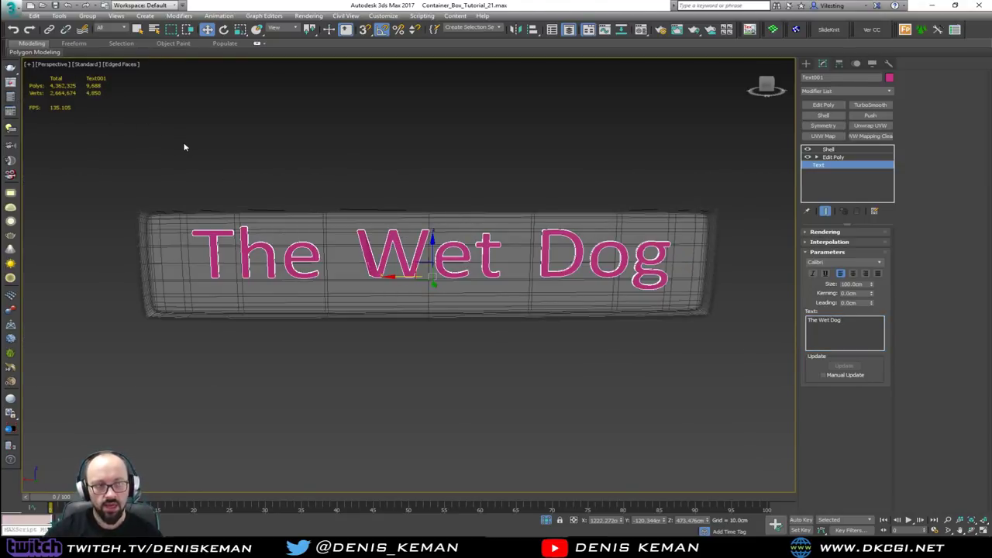
# - Check the distorted W, select the "The Wet Dog" text and raise it about 8 cm on the sign board
pyautogui.click(292, 169)
pyautogui.scroll(2, 462, 260)
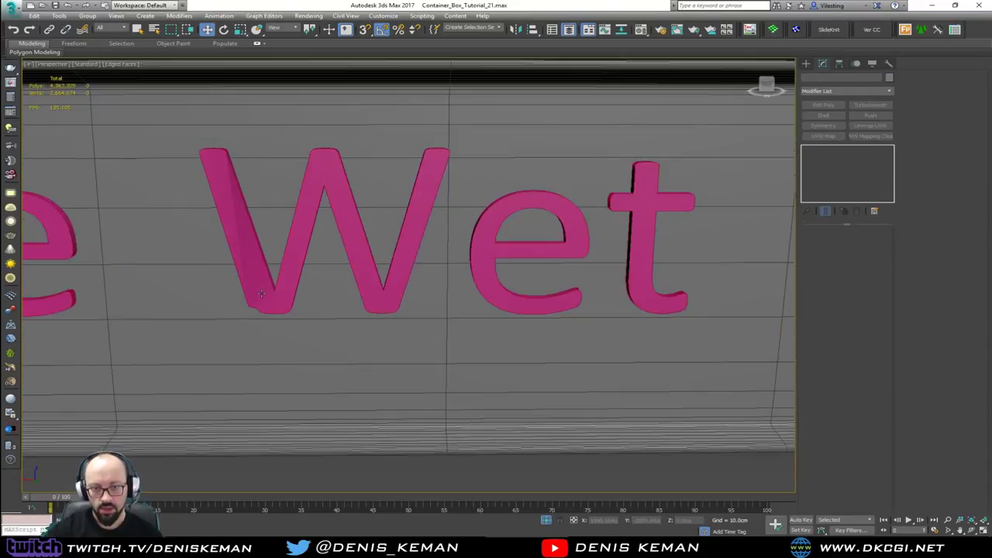
pyautogui.scroll(3, 263, 264)
pyautogui.click(261, 293)
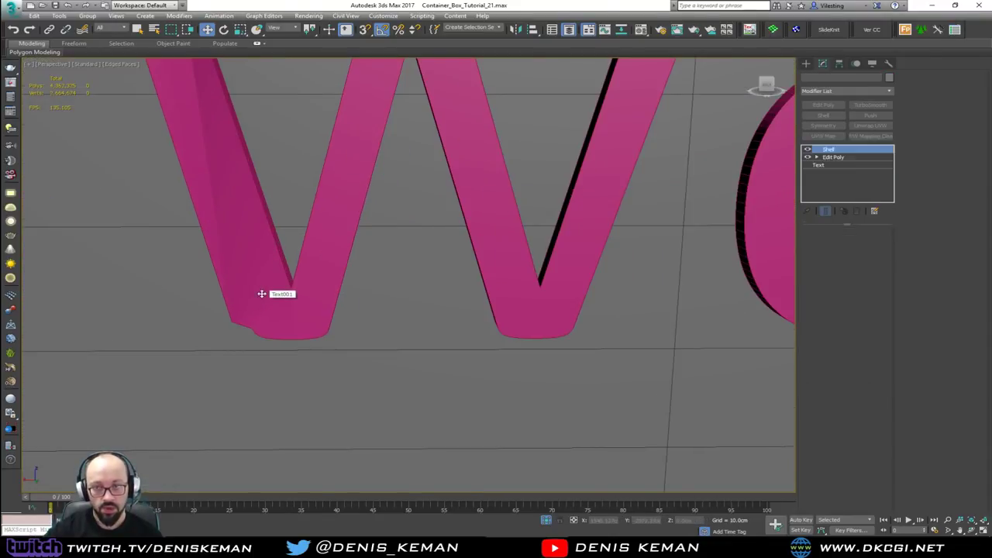
pyautogui.scroll(-3, 361, 336)
pyautogui.scroll(-5, 361, 337)
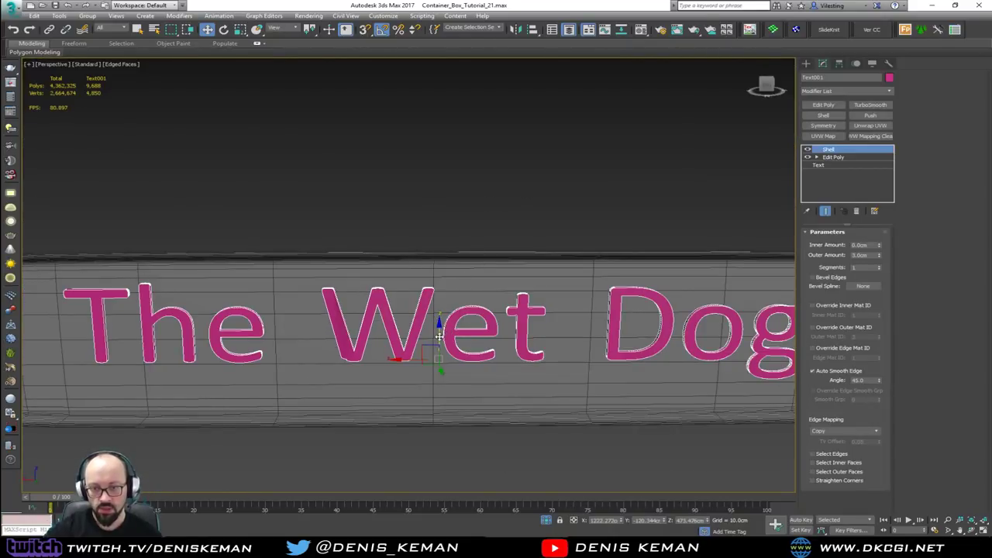
pyautogui.moveTo(439, 327)
pyautogui.mouseDown()
pyautogui.moveTo(438, 309)
pyautogui.moveTo(443, 319)
pyautogui.mouseUp()
pyautogui.scroll(-3, 444, 319)
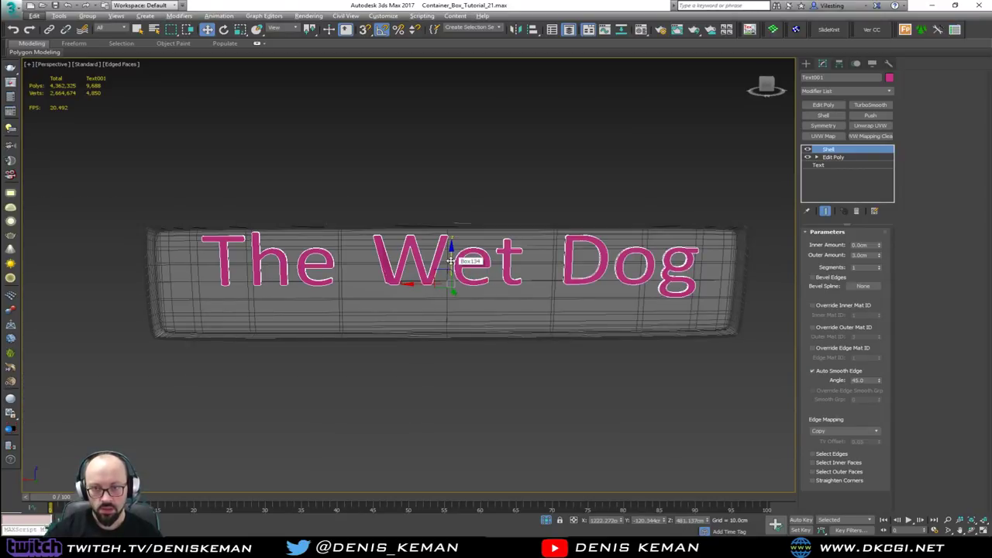
# - Clone "The Wet Dog" as an independent copy below the original and set the copy's text size to 50 cm
pyautogui.keyDown('shift'); pyautogui.moveTo(450, 260); pyautogui.dragTo(448, 309); pyautogui.keyUp('shift')
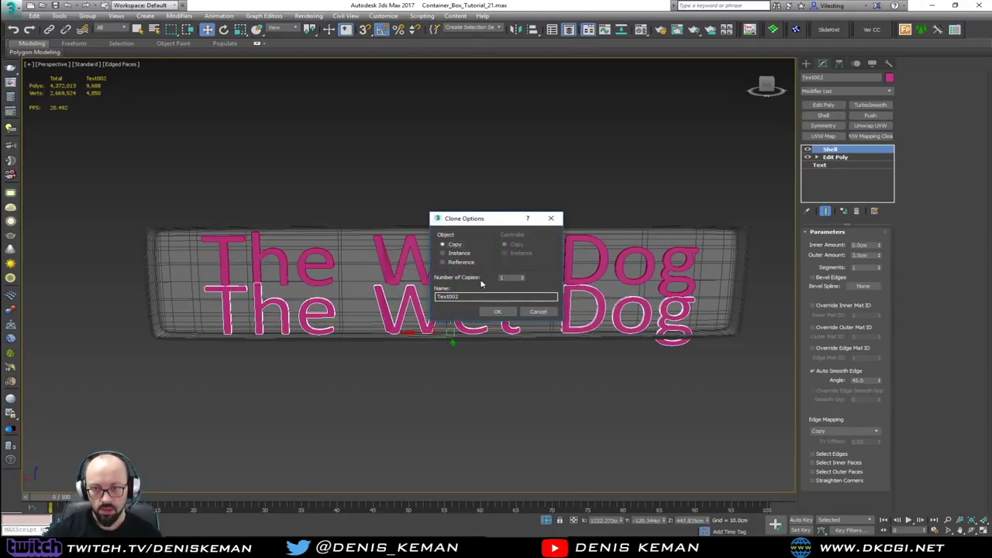
pyautogui.click(496, 311)
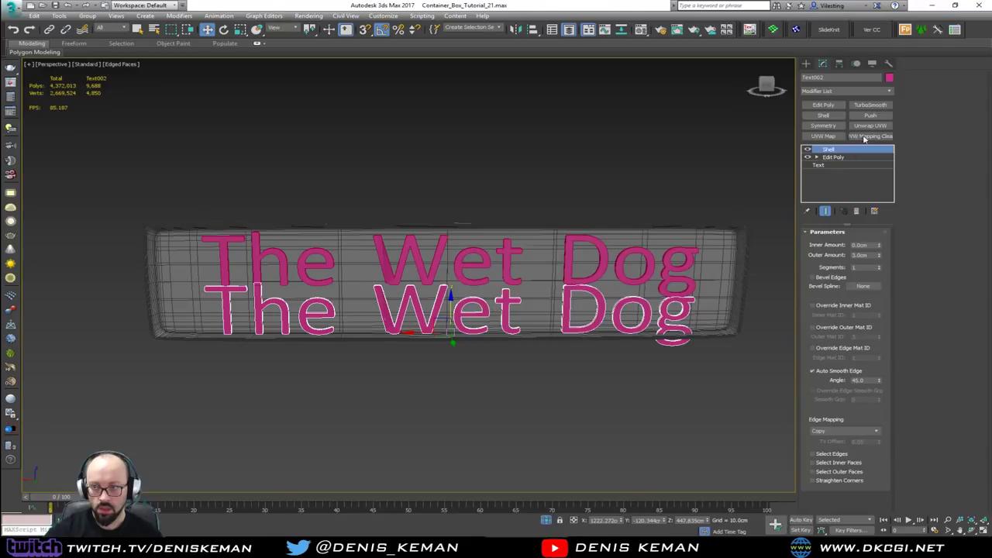
pyautogui.click(840, 166)
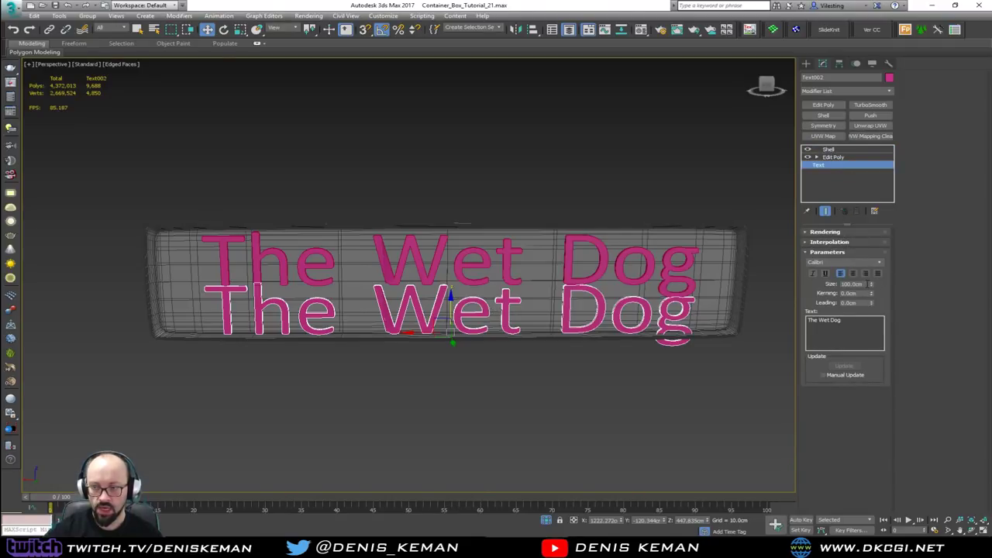
pyautogui.doubleClick(852, 284)
pyautogui.write('50')
pyautogui.press('Return')
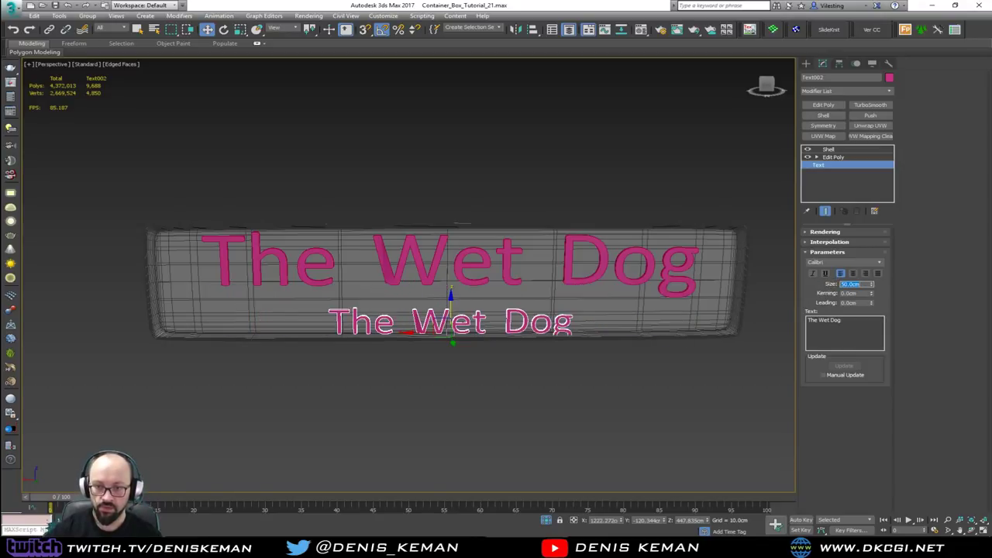
# - Raise the smaller text copy about 9 cm and change its wording to "Established on YouTube"
pyautogui.scroll(5, 497, 282)
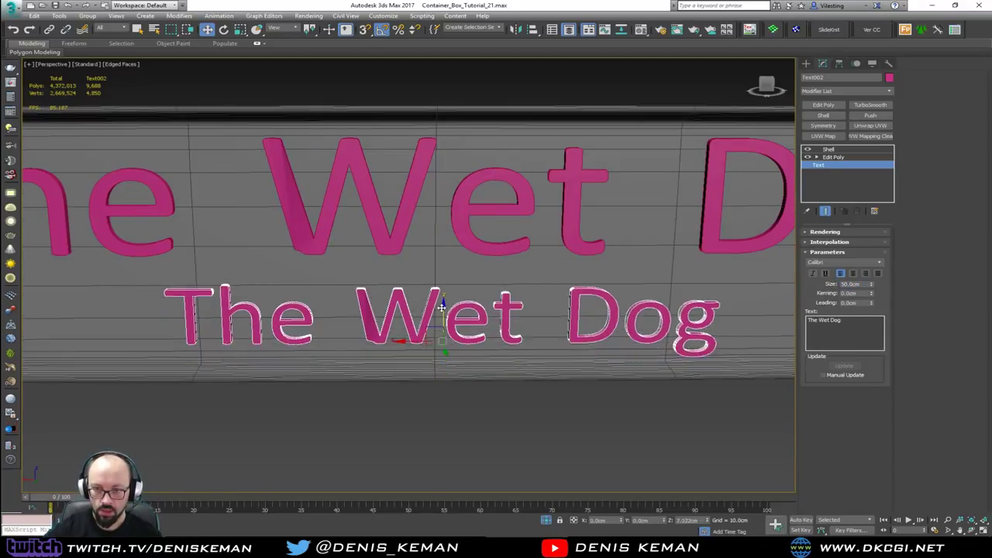
pyautogui.moveTo(855, 321); pyautogui.dragTo(748, 318)
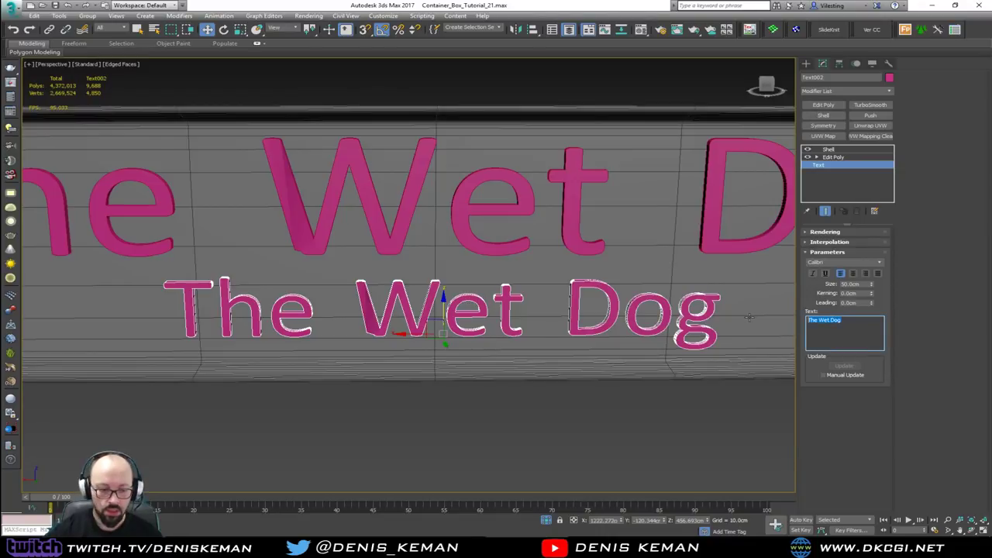
pyautogui.write('Established')
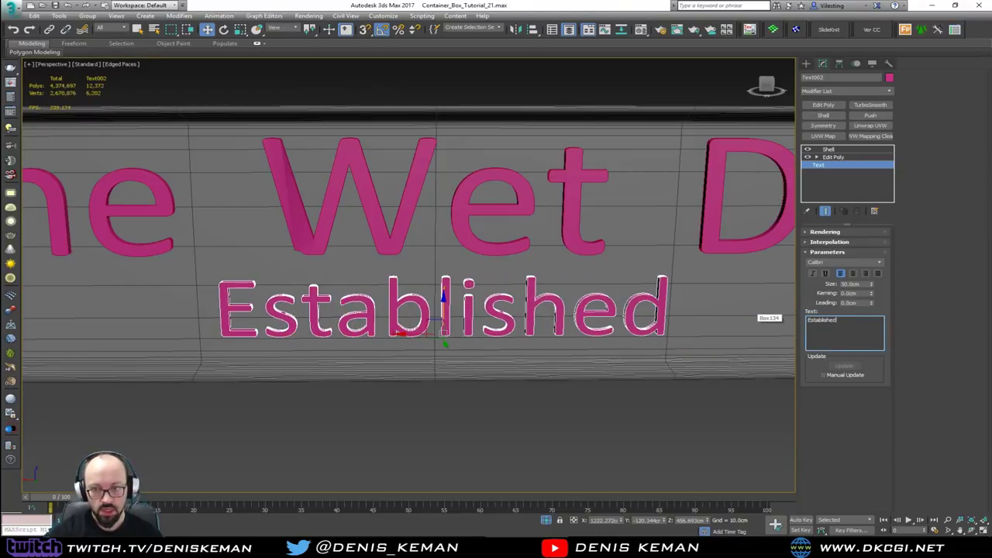
pyautogui.write(' on')
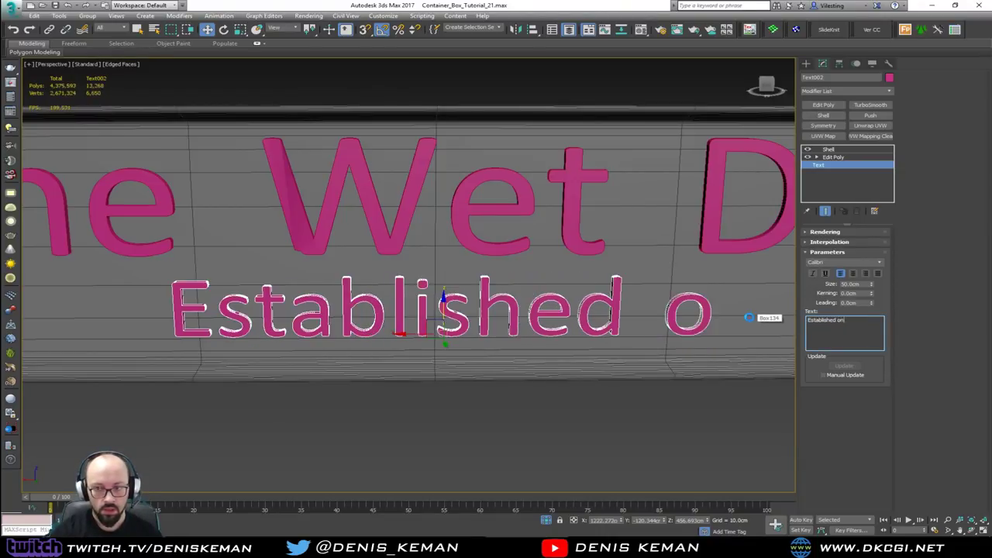
pyautogui.write(' YouTube')
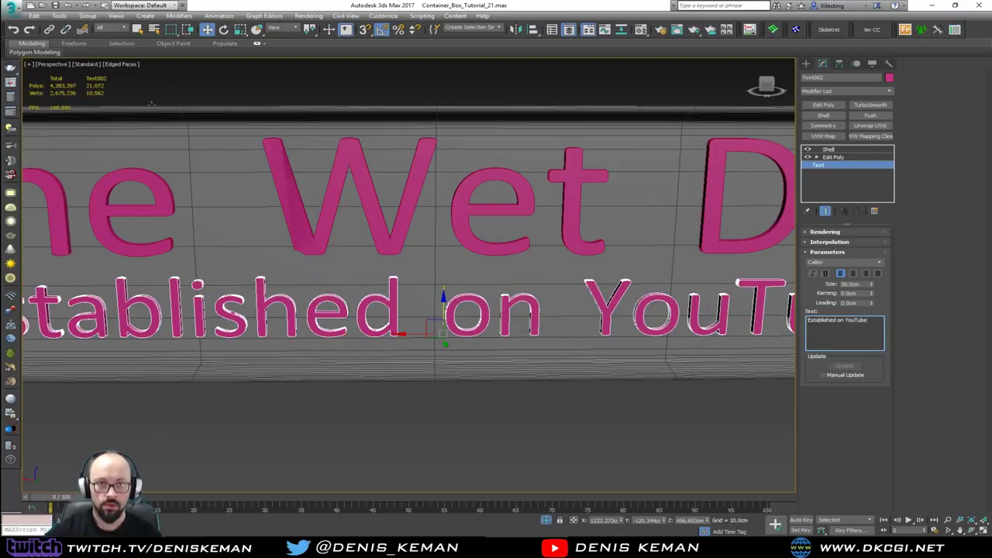
pyautogui.click(174, 86)
pyautogui.scroll(-5, 447, 176)
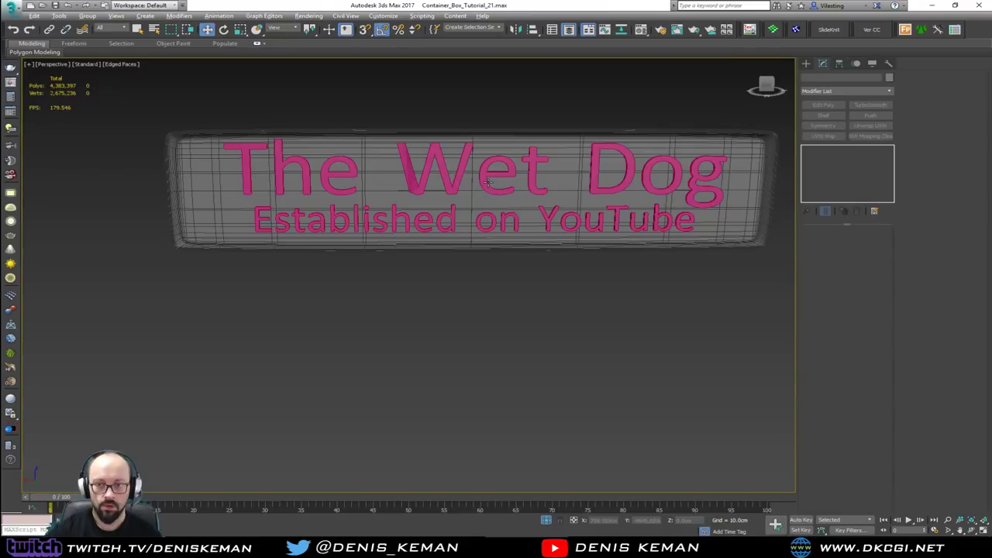
# - Select both text lines and move them slightly along the Y axis, adjusting their depth against the sign board
pyautogui.moveTo(488, 183)
pyautogui.keyDown('alt'); pyautogui.mouseDown(button='middle')
pyautogui.moveTo(565, 160)
pyautogui.moveTo(571, 184)
pyautogui.moveTo(490, 189)
pyautogui.mouseUp(button='middle'); pyautogui.keyUp('alt')
pyautogui.scroll(5, 343, 233)
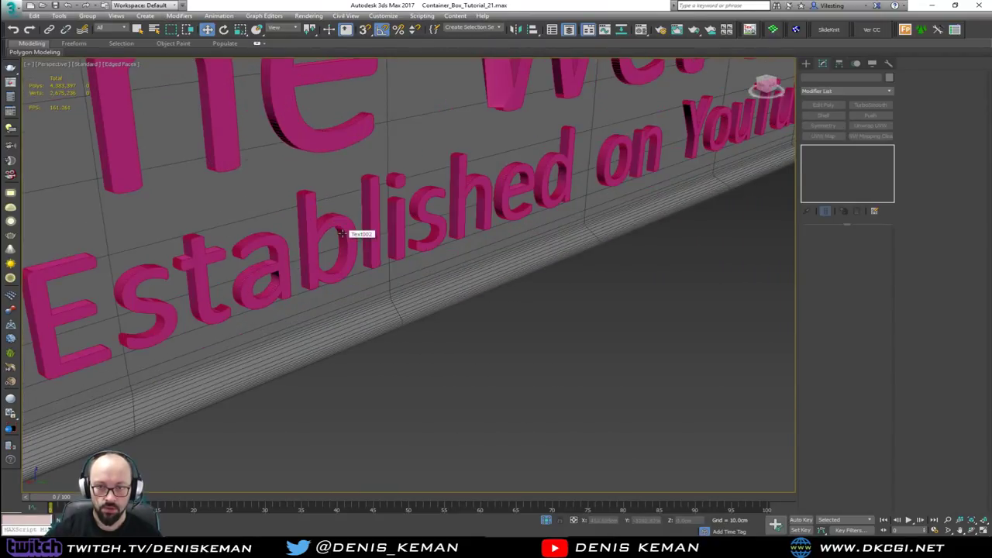
pyautogui.click(343, 233)
pyautogui.scroll(1, 345, 233)
pyautogui.scroll(-1, 352, 208)
pyautogui.moveTo(351, 207); pyautogui.dragTo(320, 265, button='middle')
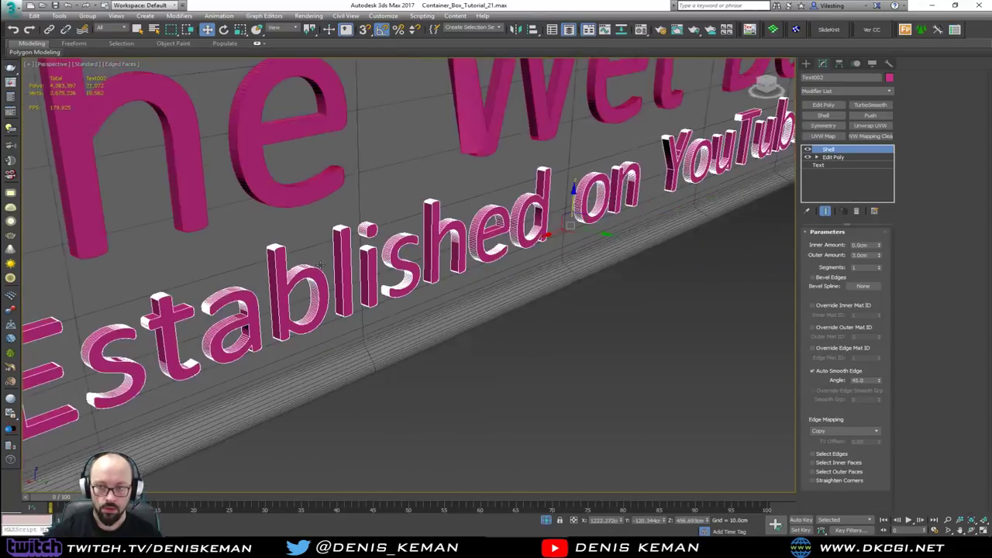
pyautogui.keyDown('ctrl'); pyautogui.click(551, 134); pyautogui.keyUp('ctrl')
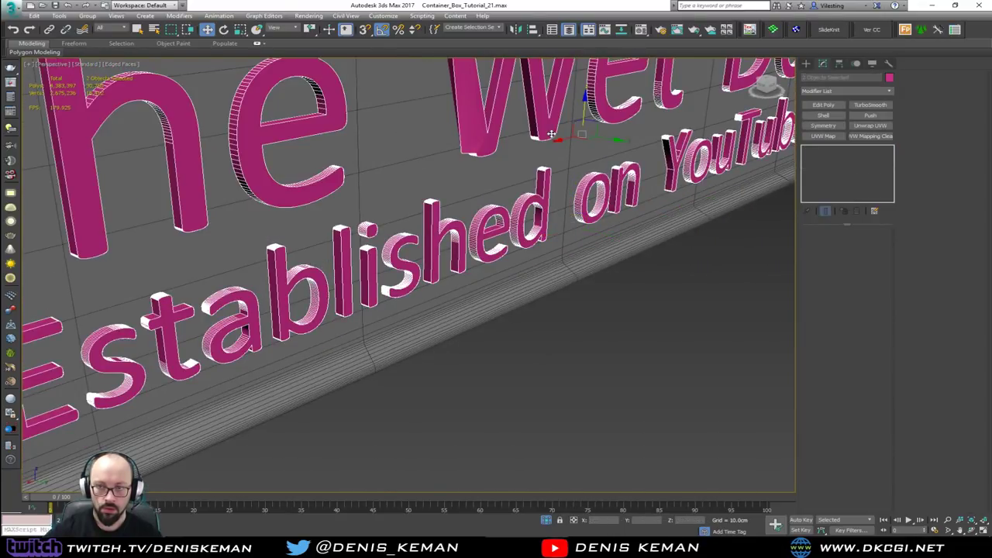
pyautogui.moveTo(613, 140); pyautogui.dragTo(609, 140)
pyautogui.moveTo(542, 148); pyautogui.dragTo(486, 238, button='middle')
# - Inspect the malformed W in "The Wet Dog" and change that text's font to Calibri Bold
pyautogui.click(464, 294)
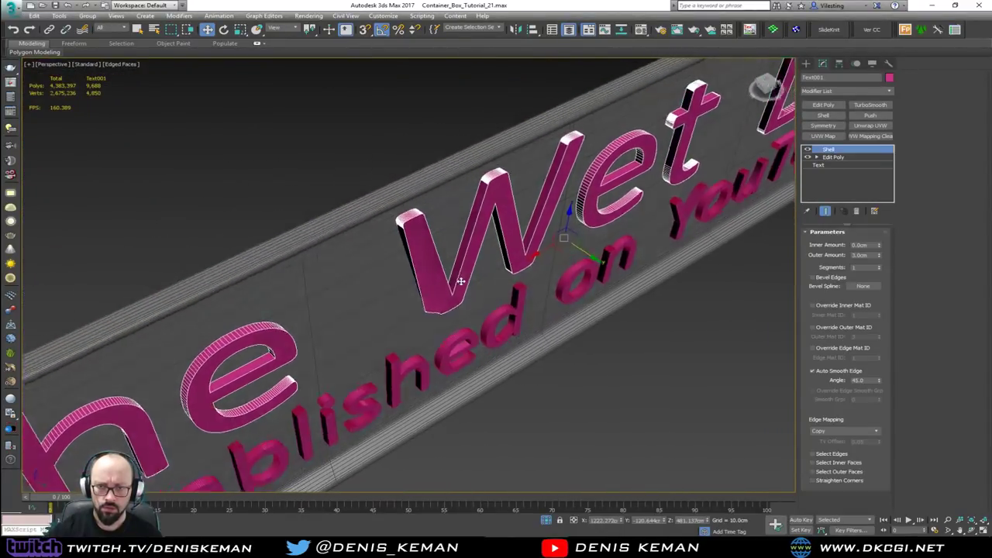
pyautogui.keyDown('alt'); pyautogui.moveTo(460, 281); pyautogui.dragTo(381, 273, button='middle'); pyautogui.keyUp('alt')
pyautogui.keyDown('alt'); pyautogui.moveTo(380, 248); pyautogui.dragTo(404, 180, button='middle'); pyautogui.keyUp('alt')
pyautogui.moveTo(451, 209); pyautogui.dragTo(537, 282, button='middle')
pyautogui.scroll(2, 538, 283)
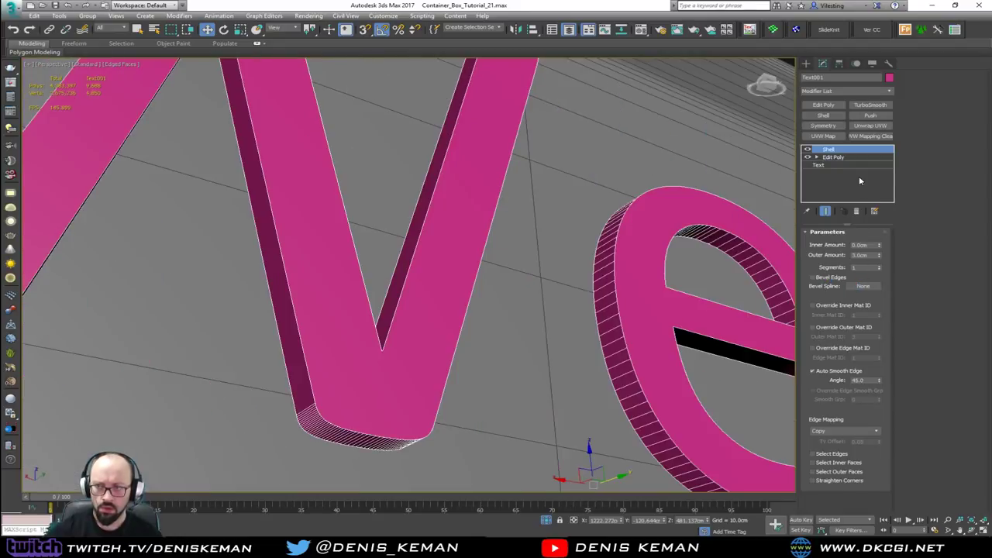
pyautogui.click(839, 165)
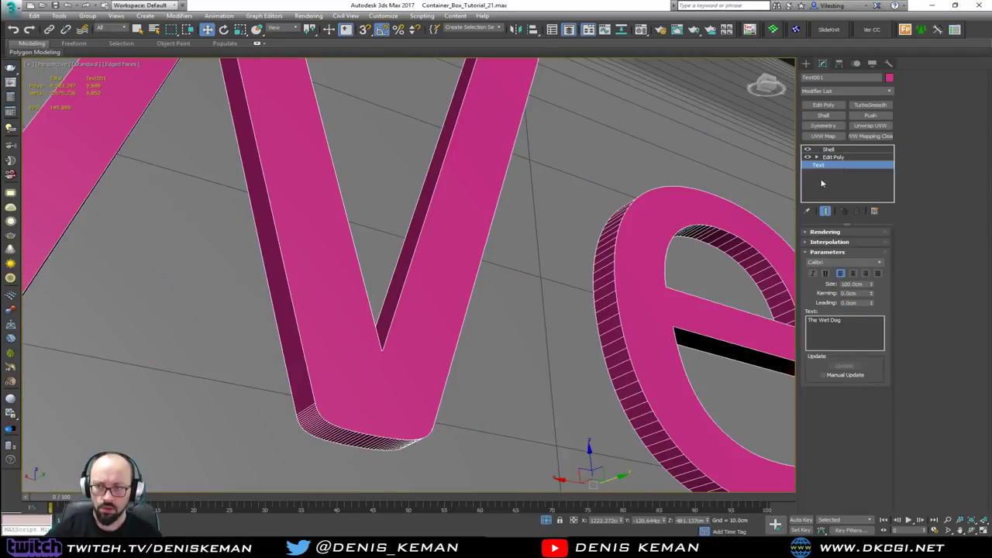
pyautogui.scroll(-2, 424, 253)
pyautogui.moveTo(263, 275); pyautogui.dragTo(410, 296, button='middle')
pyautogui.click(878, 264)
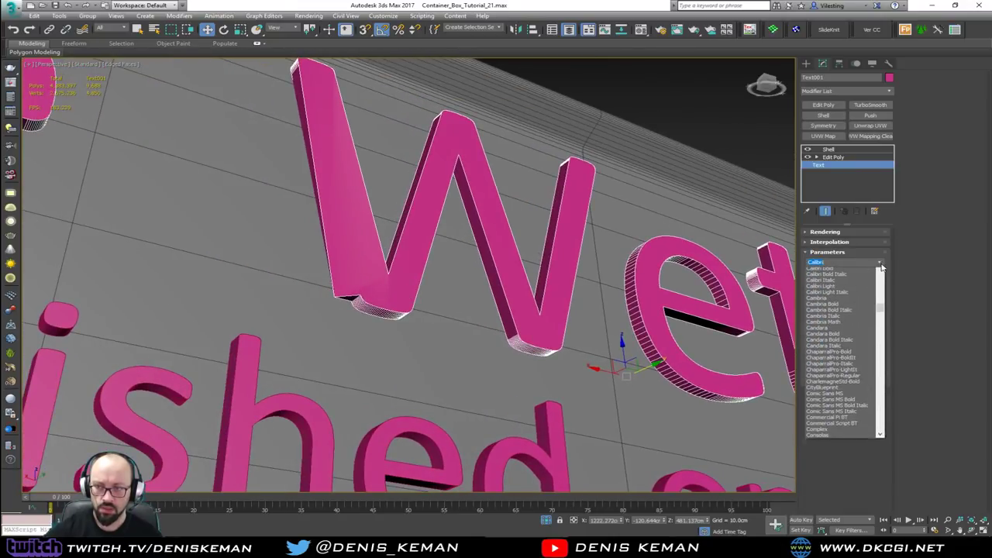
pyautogui.click(864, 278)
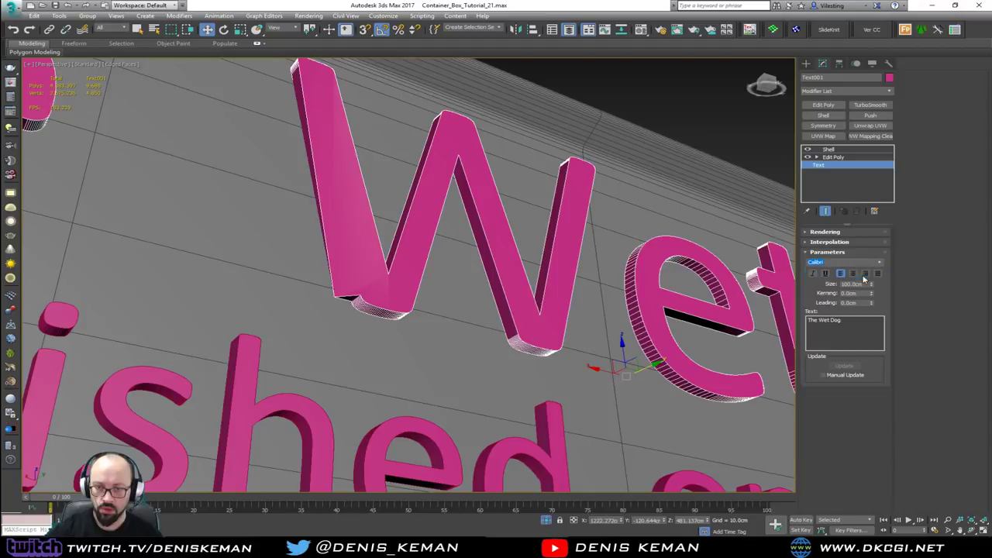
pyautogui.moveTo(664, 271); pyautogui.dragTo(495, 335, button='middle')
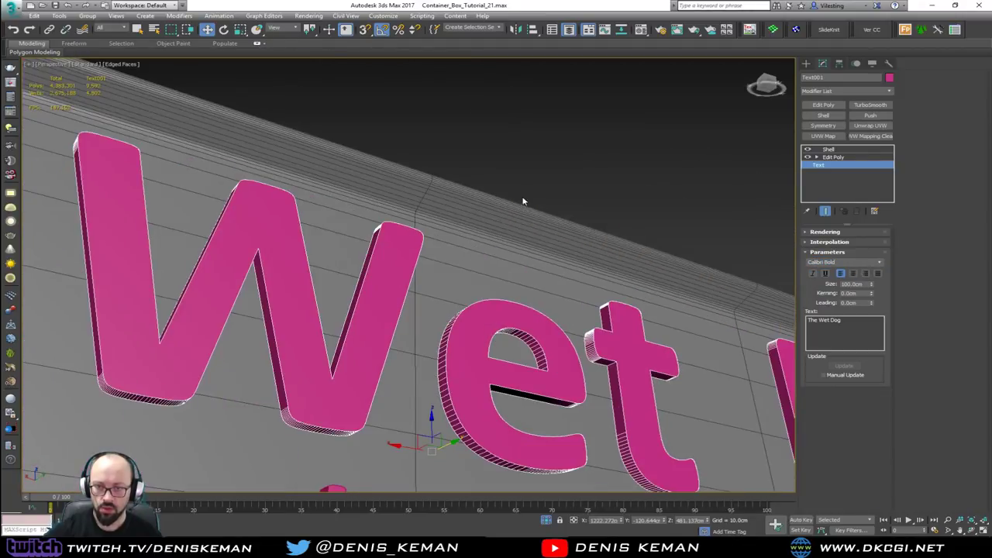
# - Select both text lines, "The Wet Dog" and "Established on YouTube", and assign them the dark grey custom object color
pyautogui.scroll(-5, 523, 201)
pyautogui.click(559, 165)
pyautogui.keyDown('alt'); pyautogui.moveTo(562, 168); pyautogui.dragTo(601, 262, button='middle'); pyautogui.keyUp('alt')
pyautogui.scroll(3, 412, 304)
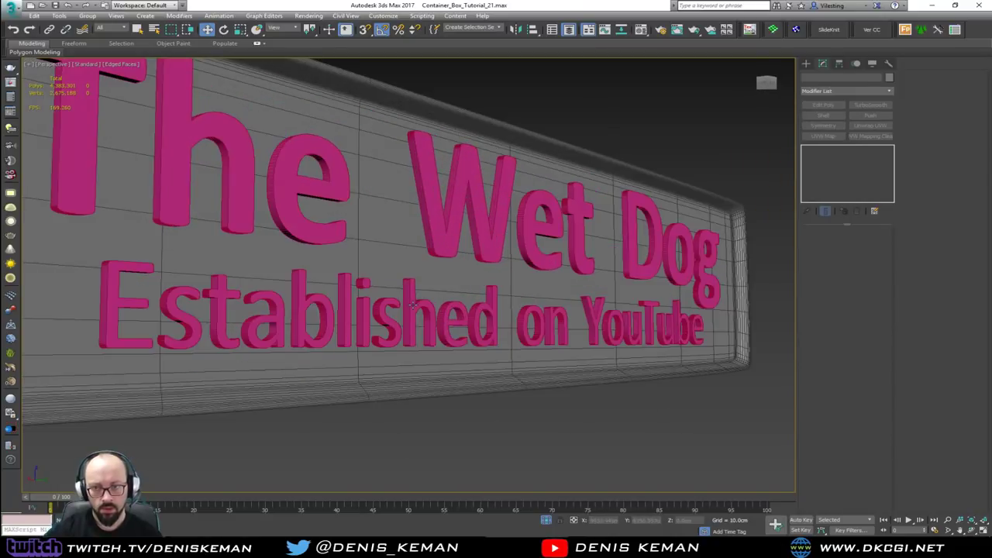
pyautogui.press('F4')
pyautogui.press('F4')
pyautogui.click(516, 225)
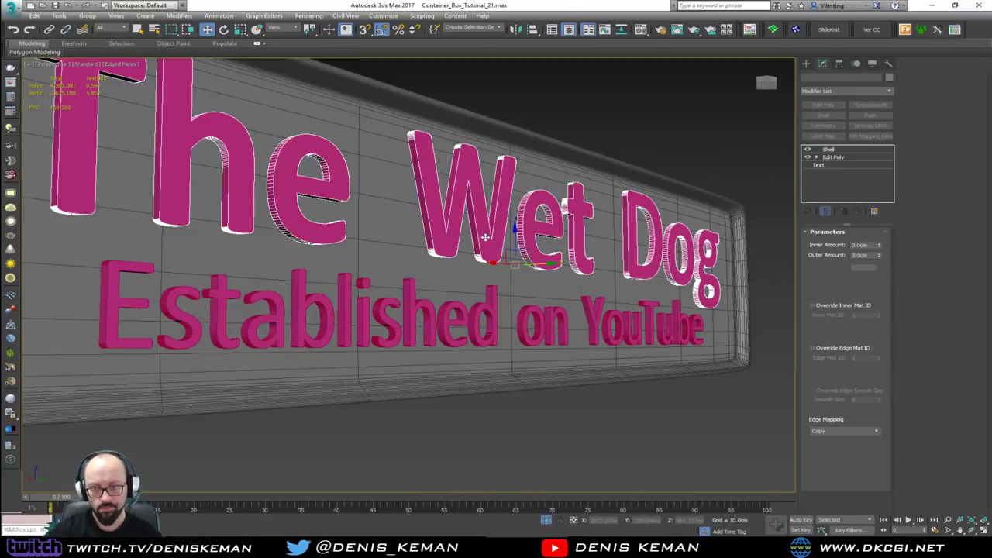
pyautogui.keyDown('ctrl'); pyautogui.click(492, 310); pyautogui.keyUp('ctrl')
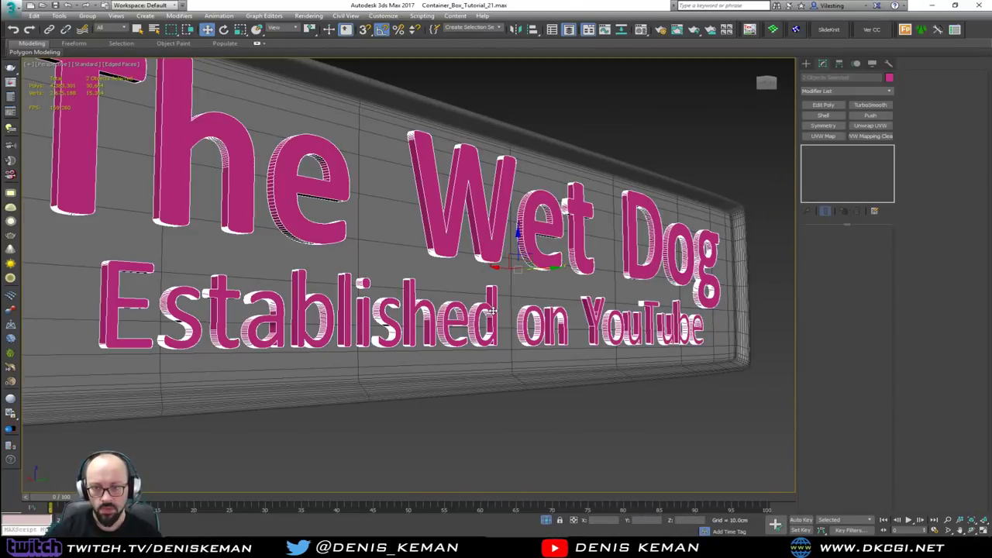
pyautogui.click(889, 78)
pyautogui.click(571, 218)
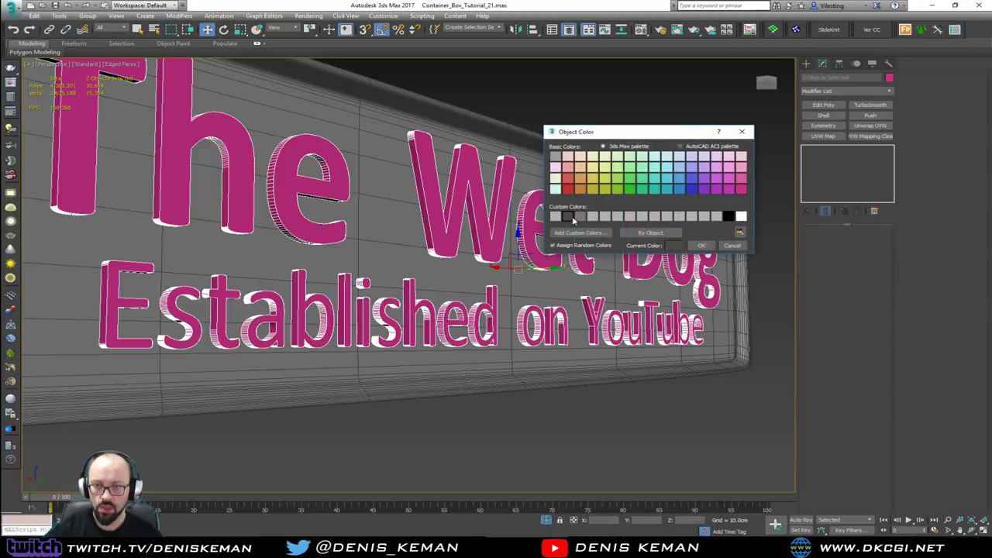
pyautogui.click(700, 245)
pyautogui.click(601, 117)
# - End the sign's isolation so that the whole container building is displayed around it
pyautogui.press('F4')
pyautogui.scroll(-6, 550, 245)
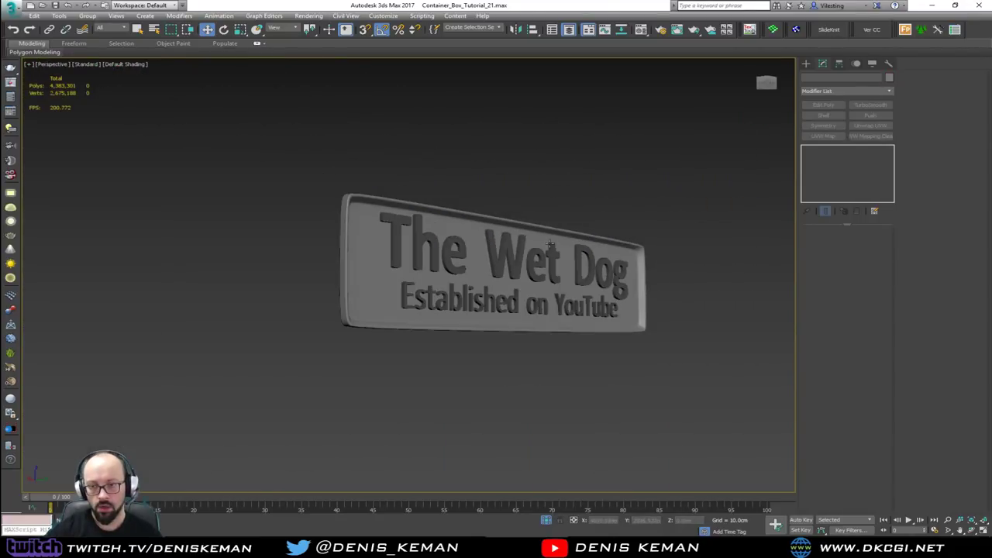
pyautogui.keyDown('alt'); pyautogui.moveTo(550, 232); pyautogui.dragTo(495, 235, button='middle'); pyautogui.keyUp('alt')
pyautogui.rightClick(480, 215)
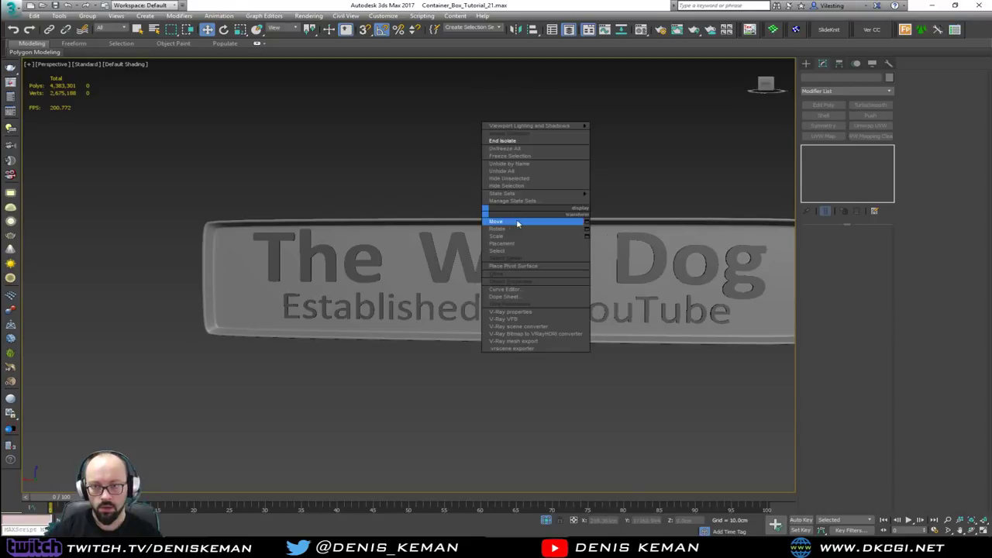
pyautogui.click(522, 146)
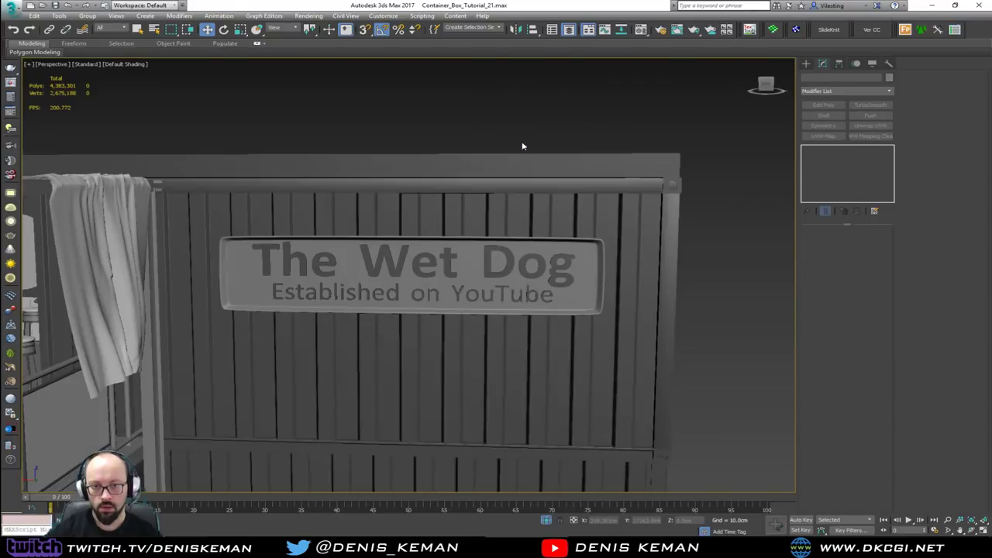
pyautogui.scroll(-4, 496, 229)
pyautogui.keyDown('alt'); pyautogui.moveTo(513, 223); pyautogui.dragTo(441, 252, button='middle'); pyautogui.keyUp('alt')
pyautogui.scroll(6, 438, 254)
# - Select the sign board together with both text lines and shift them slightly along the Y axis relative to the corrugated wall
pyautogui.press('F4')
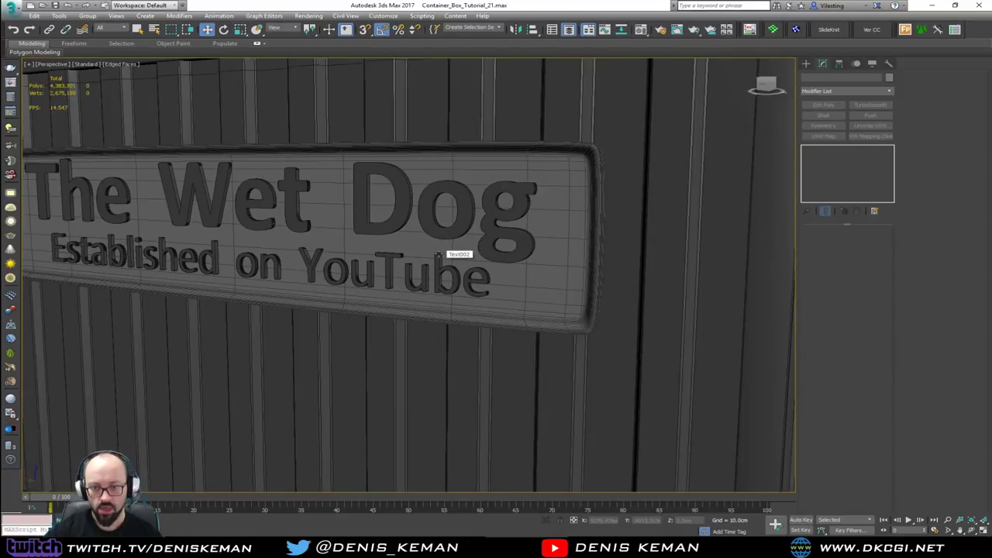
pyautogui.scroll(5, 458, 225)
pyautogui.click(458, 255)
pyautogui.keyDown('ctrl'); pyautogui.click(455, 208); pyautogui.keyUp('ctrl')
pyautogui.keyDown('ctrl'); pyautogui.click(491, 248); pyautogui.keyUp('ctrl')
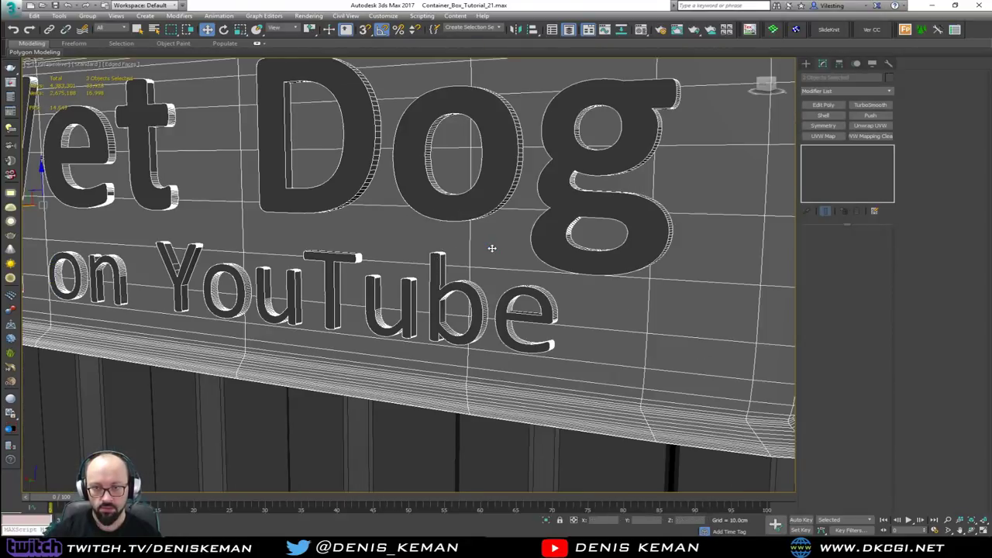
pyautogui.scroll(-5, 491, 248)
pyautogui.keyDown('alt'); pyautogui.moveTo(491, 248); pyautogui.dragTo(462, 250, button='middle'); pyautogui.keyUp('alt')
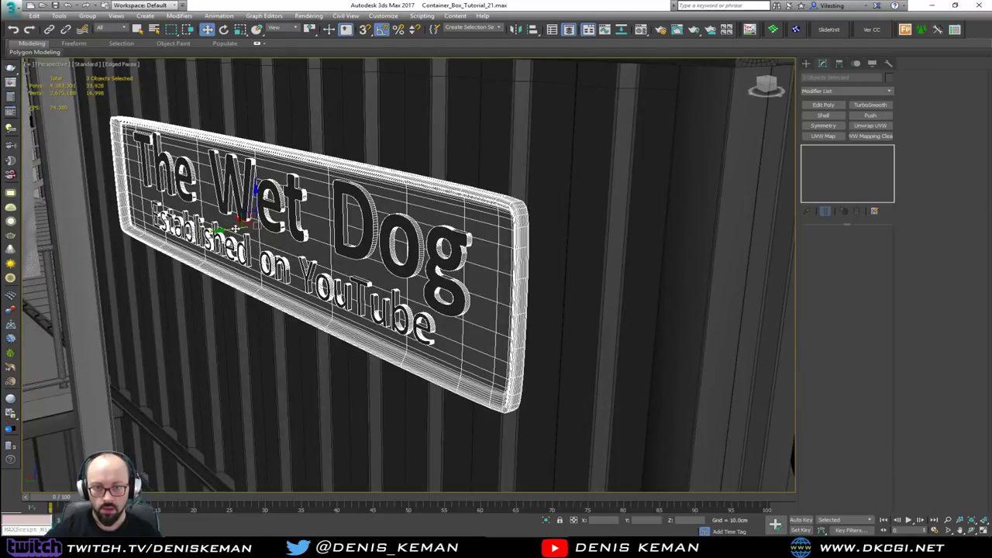
pyautogui.moveTo(234, 229); pyautogui.dragTo(232, 231)
pyautogui.scroll(-5, 251, 228)
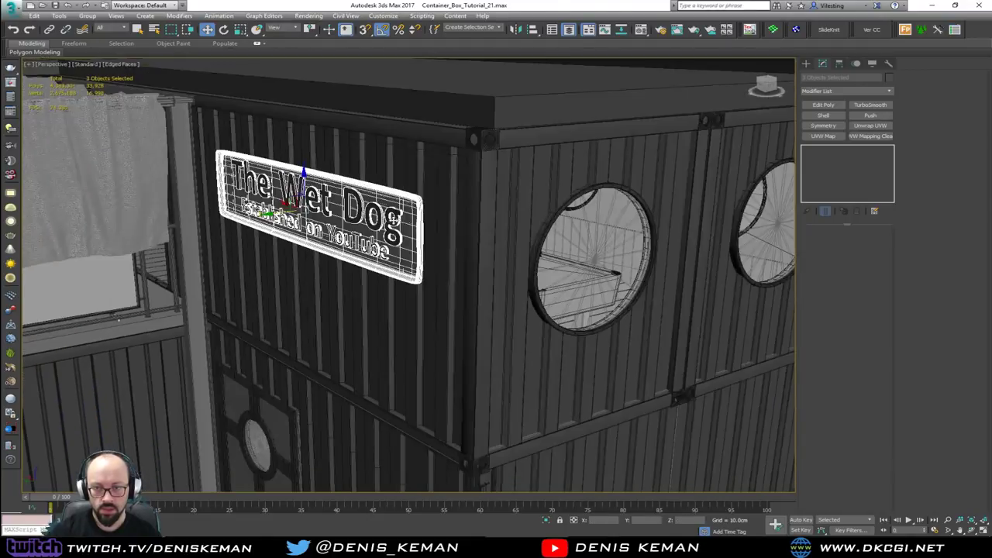
# - Examine how the sign sits on the container facade from a distance and from the side
pyautogui.moveTo(534, 130)
pyautogui.keyDown('alt'); pyautogui.mouseDown(button='middle')
pyautogui.moveTo(510, 229)
pyautogui.moveTo(426, 223)
pyautogui.moveTo(494, 220)
pyautogui.moveTo(464, 254)
pyautogui.moveTo(436, 250)
pyautogui.moveTo(368, 190)
pyautogui.moveTo(594, 197)
pyautogui.mouseUp(button='middle'); pyautogui.keyUp('alt')
pyautogui.scroll(-5, 510, 230)
pyautogui.click(587, 142)
pyautogui.press('F4')
pyautogui.scroll(-3, 482, 223)
pyautogui.scroll(10, 465, 259)
pyautogui.press('F3')
pyautogui.press('F3')
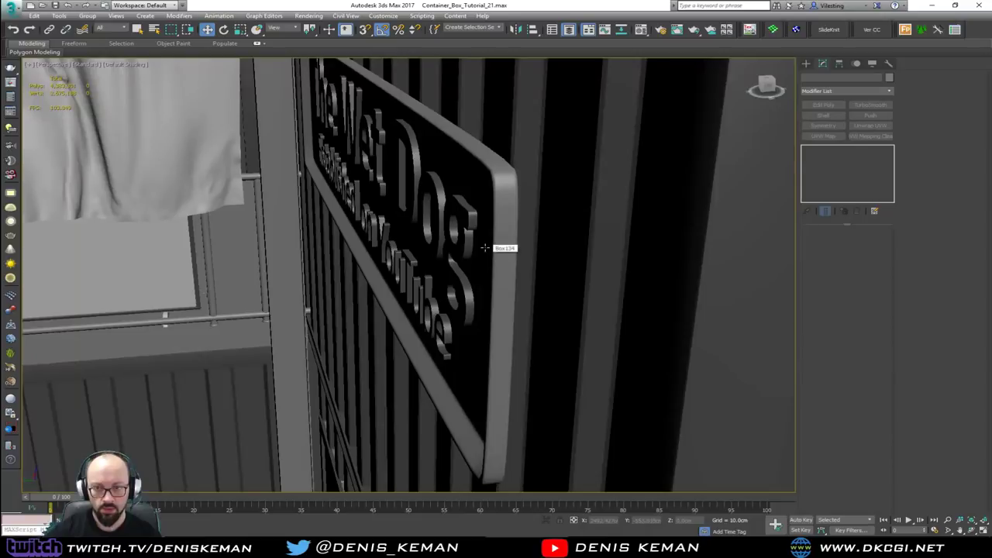
# - Move the nine recessed front polygons of the sign board about 0.8 cm along Y to adjust the lettering's raised depth
pyautogui.click(502, 249)
pyautogui.scroll(3, 500, 252)
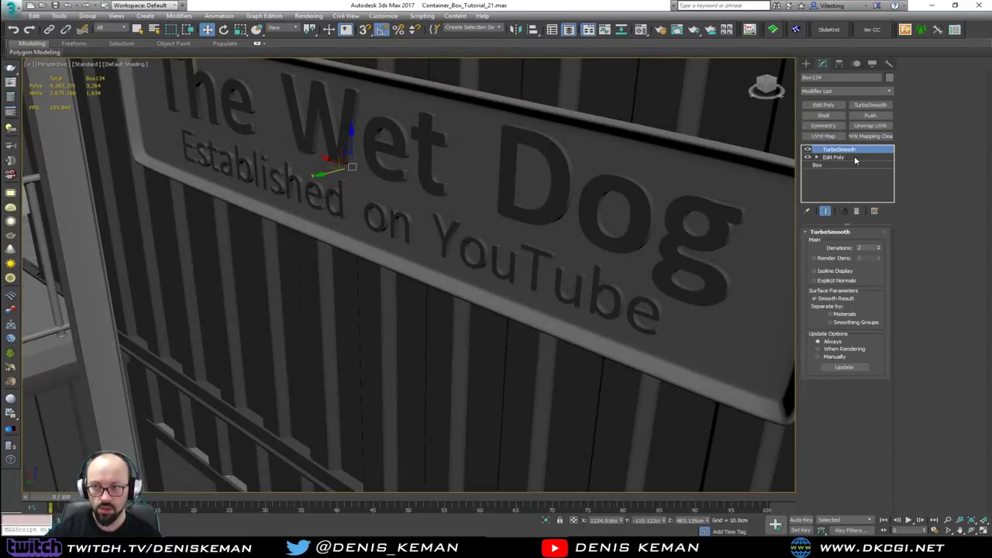
pyautogui.click(836, 157)
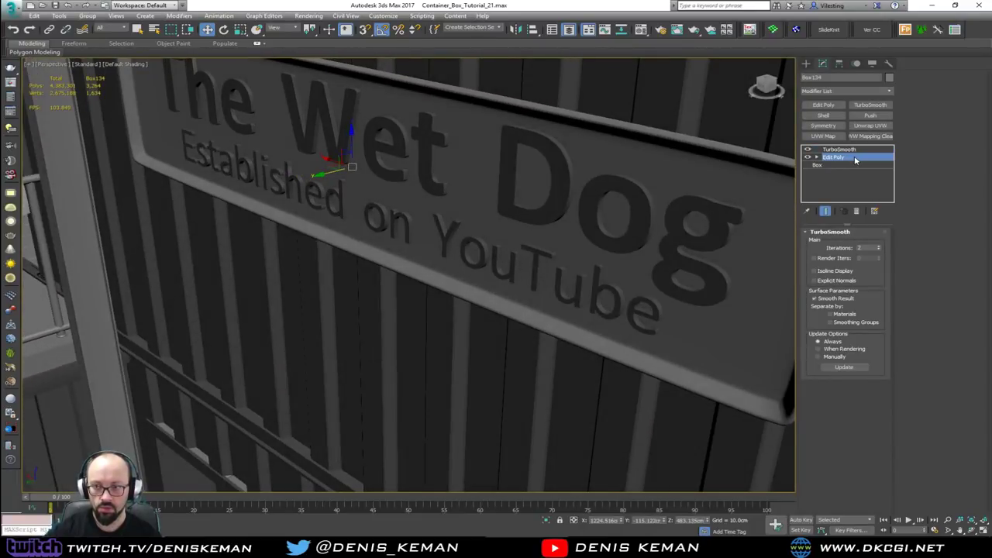
pyautogui.press('4')
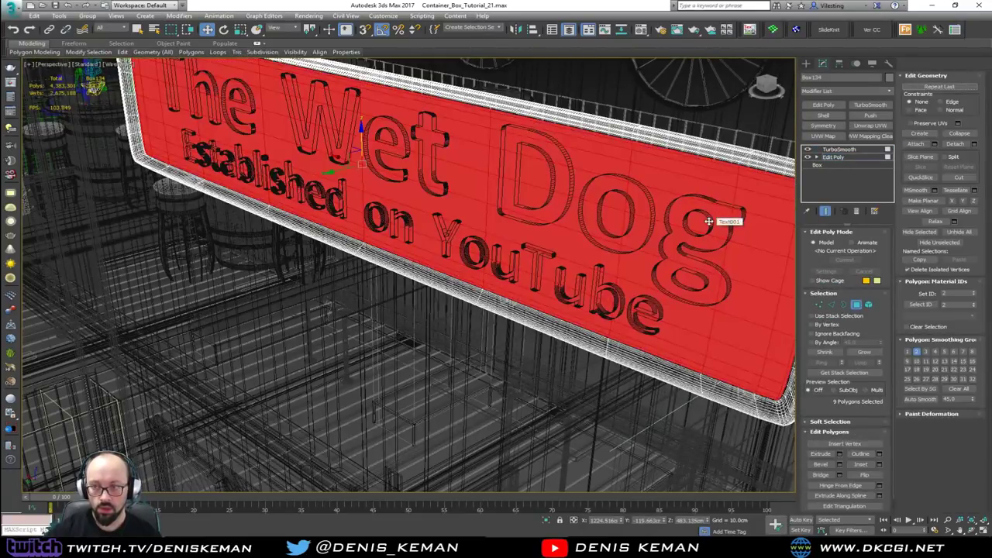
pyautogui.press('`')
pyautogui.press('F3')
pyautogui.scroll(2, 618, 229)
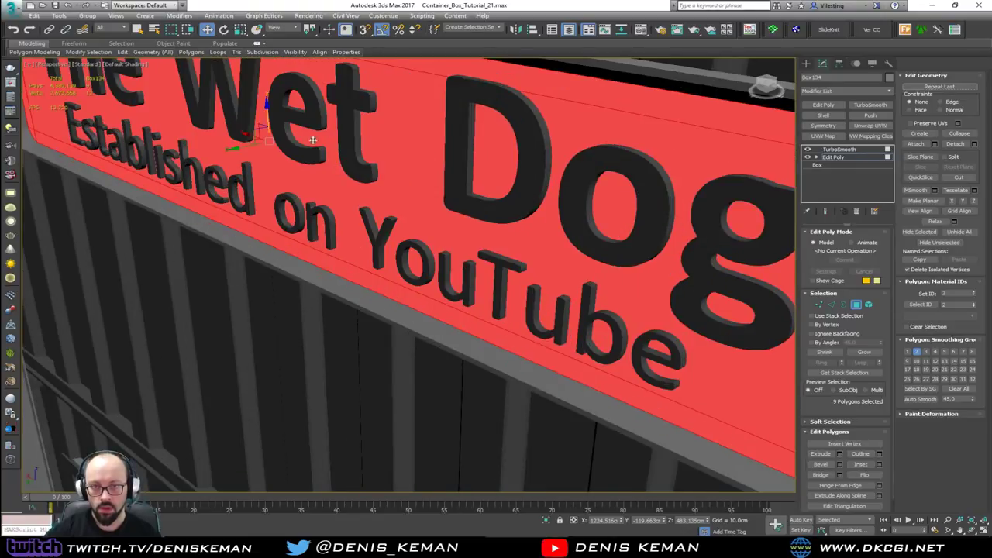
pyautogui.moveTo(255, 145); pyautogui.dragTo(254, 145)
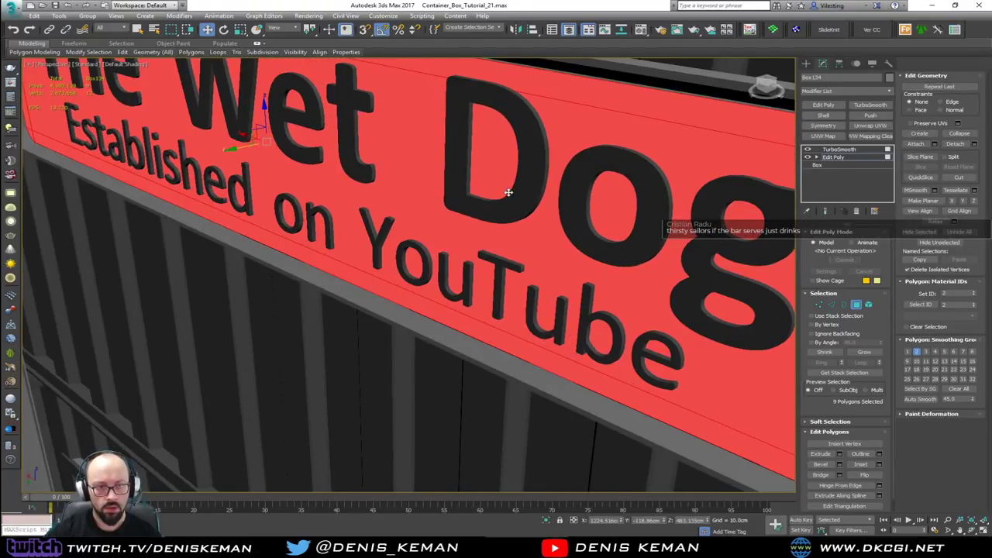
pyautogui.moveTo(464, 200); pyautogui.dragTo(499, 242, button='middle')
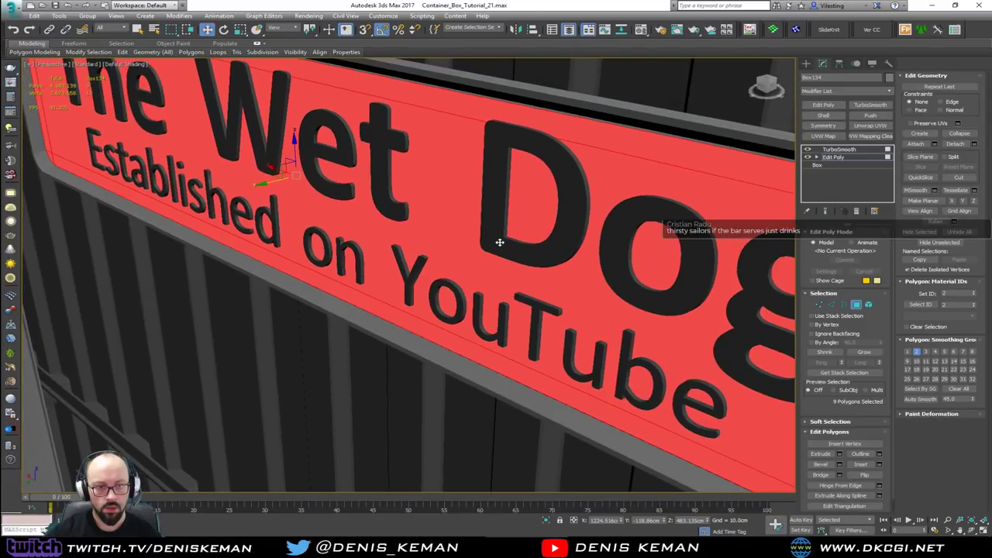
pyautogui.click(856, 303)
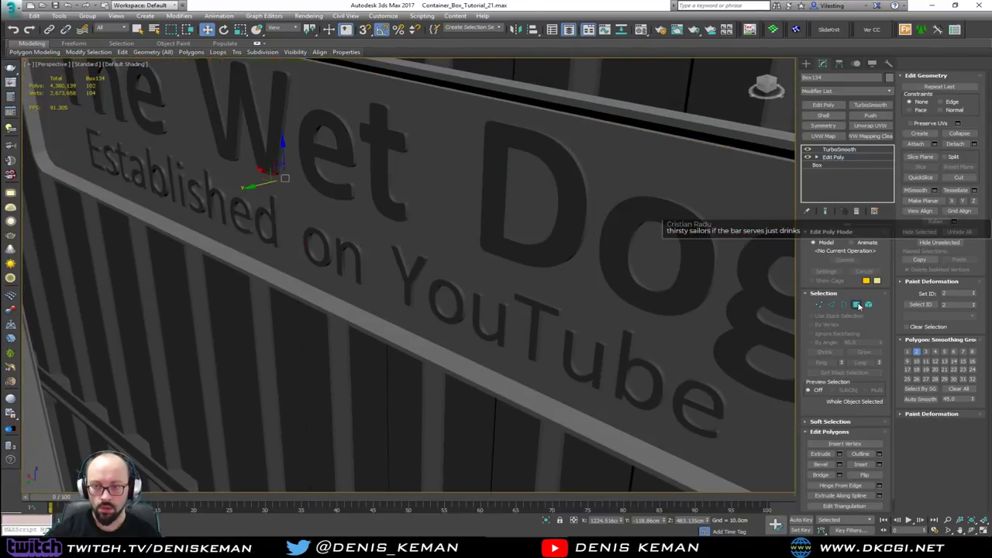
# - Examine the depth of the lettering against the board panel, up close and from farther away
pyautogui.click(573, 231)
pyautogui.scroll(2, 573, 231)
pyautogui.press('F4')
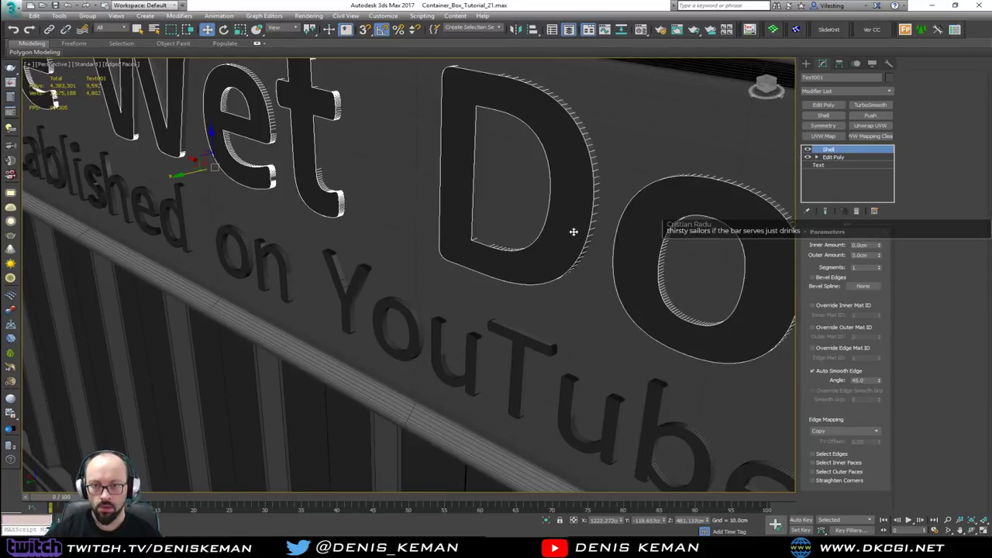
pyautogui.scroll(-4, 573, 231)
pyautogui.keyDown('alt'); pyautogui.moveTo(573, 231); pyautogui.dragTo(607, 173, button='middle'); pyautogui.keyUp('alt')
pyautogui.scroll(-6, 504, 138)
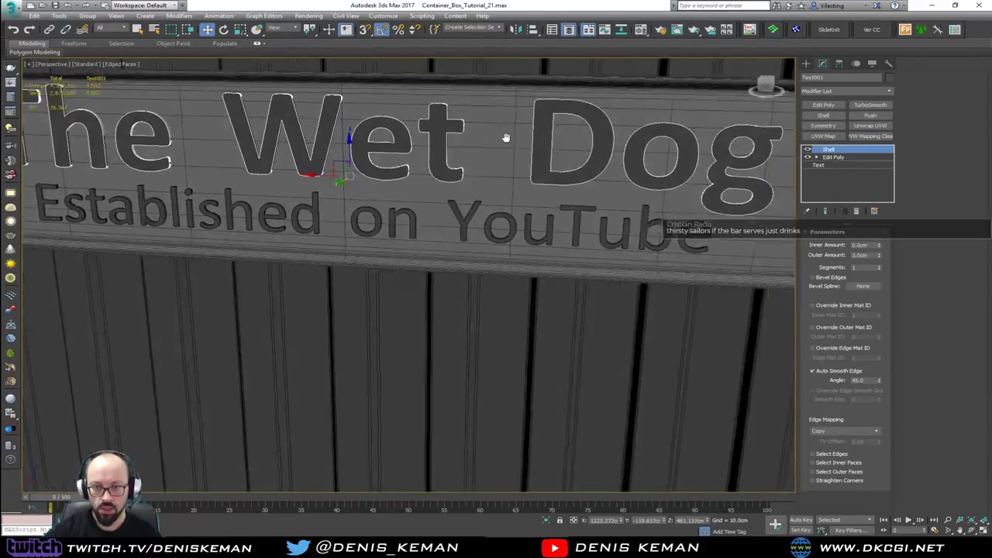
pyautogui.click(648, 248)
pyautogui.press('F4')
pyautogui.scroll(-5, 499, 130)
pyautogui.moveTo(500, 129); pyautogui.dragTo(551, 214, button='middle')
pyautogui.scroll(8, 552, 214)
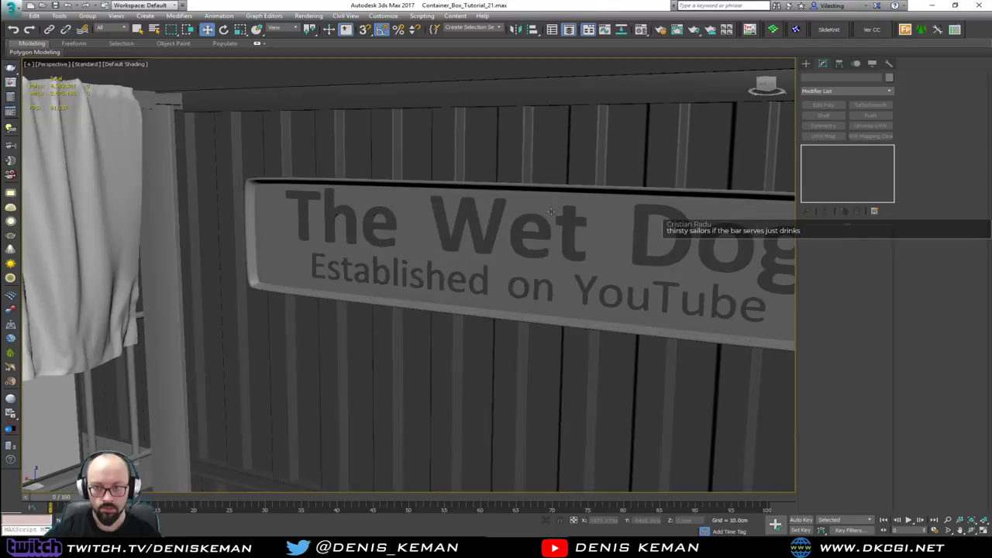
# - Change the wording of the large "The Wet Dog" text to "Thirsty Sailors" and frame the sign in the view
pyautogui.press('F4')
pyautogui.click(574, 224)
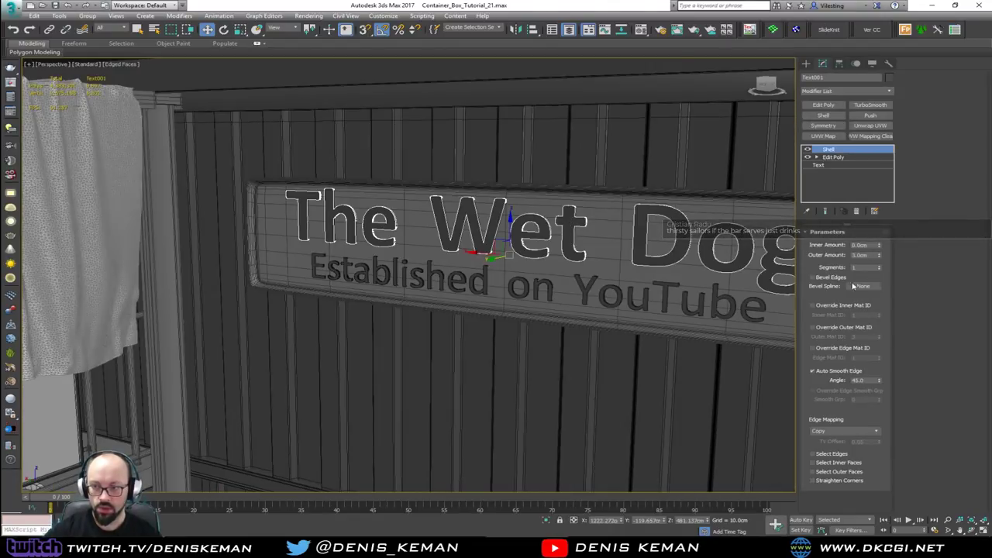
pyautogui.click(830, 163)
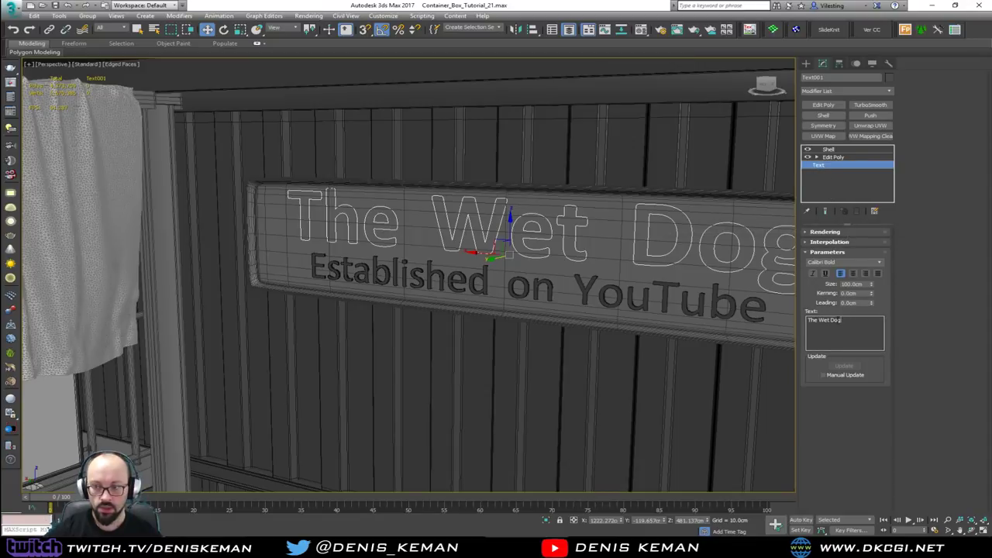
pyautogui.moveTo(839, 320); pyautogui.dragTo(808, 319)
pyautogui.write('Thirstly')
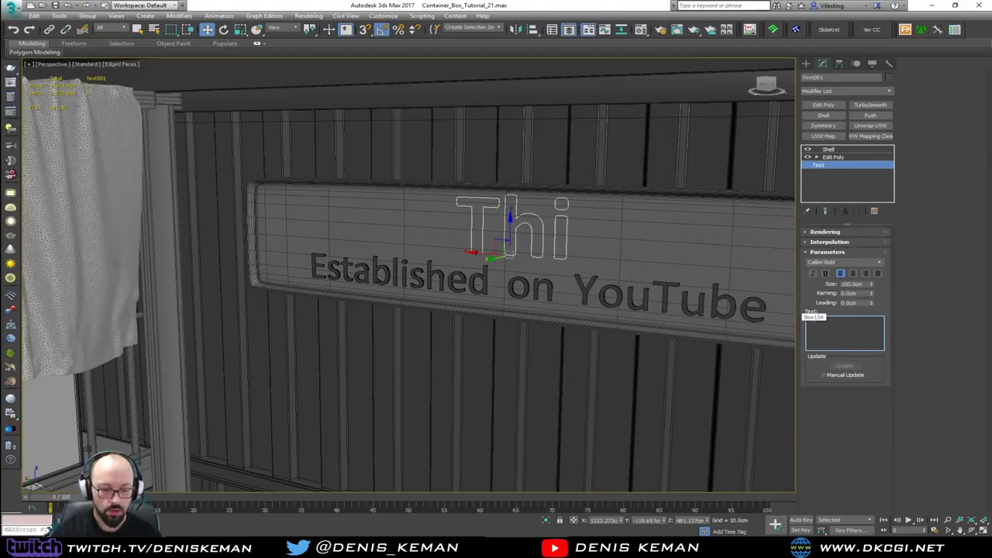
pyautogui.press('BackSpace')
pyautogui.press('BackSpace')
pyautogui.write('y')
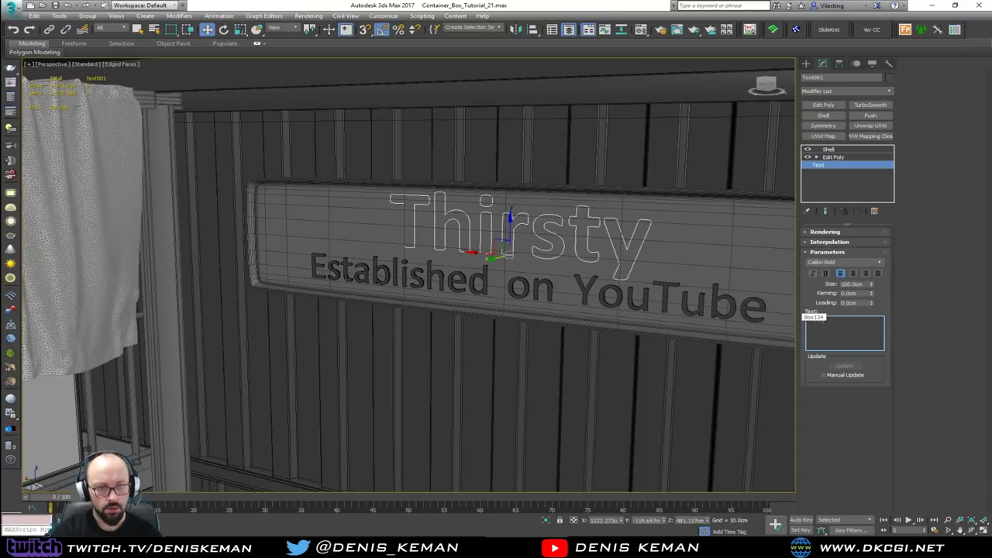
pyautogui.write(' Sailors')
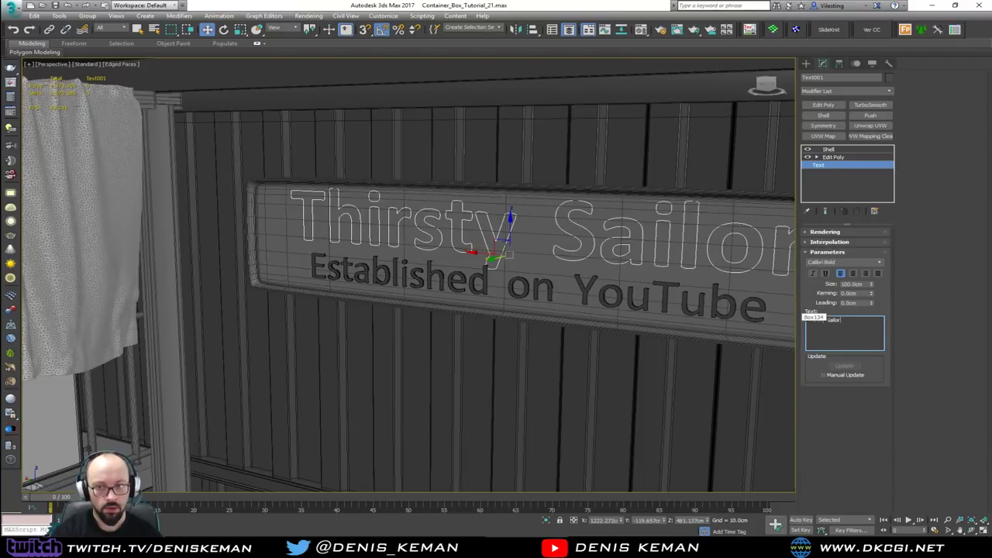
pyautogui.write('z')
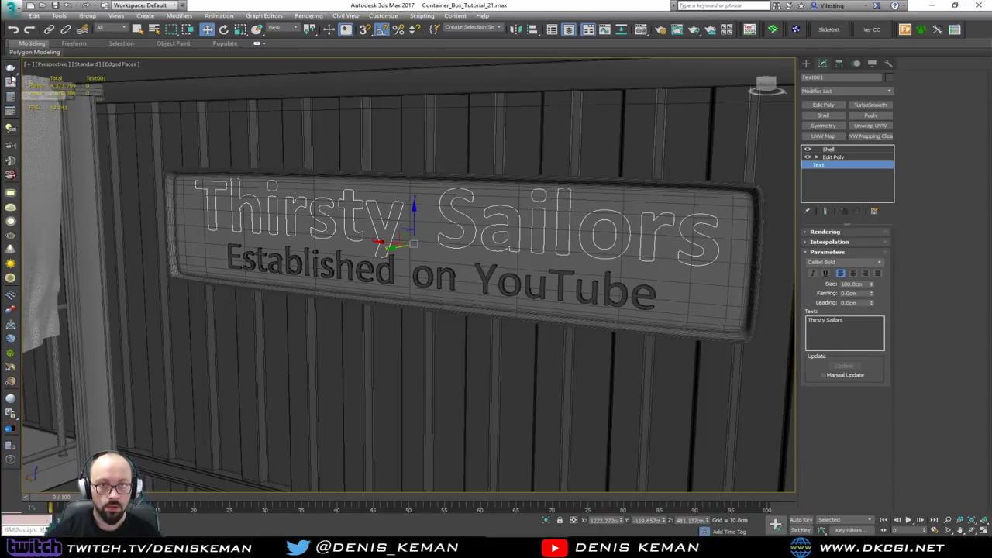
# - Examine the reworded sign in shaded display against the whole building facade
pyautogui.click(740, 125)
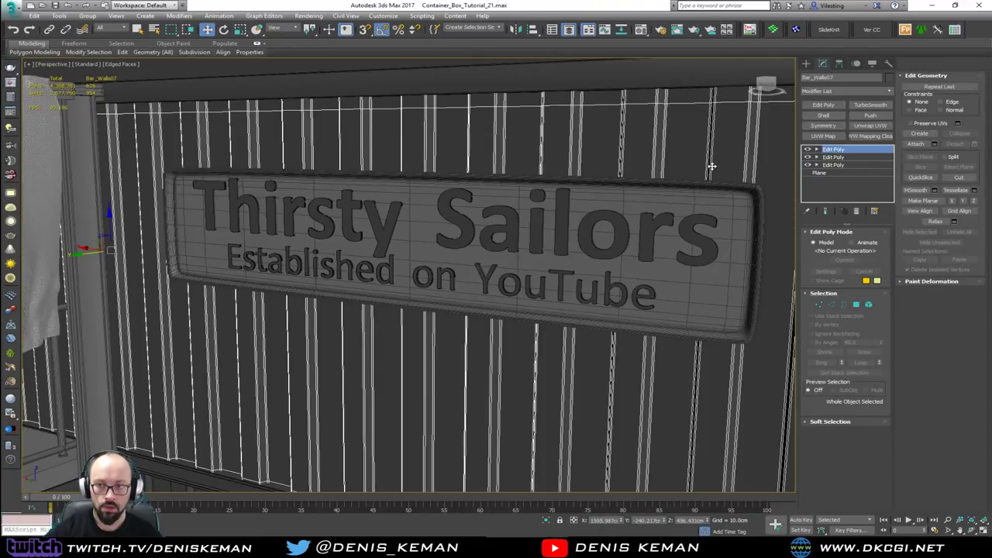
pyautogui.moveTo(710, 166); pyautogui.dragTo(538, 160, button='middle')
pyautogui.scroll(-5, 537, 160)
pyautogui.click(750, 299)
pyautogui.press('F4')
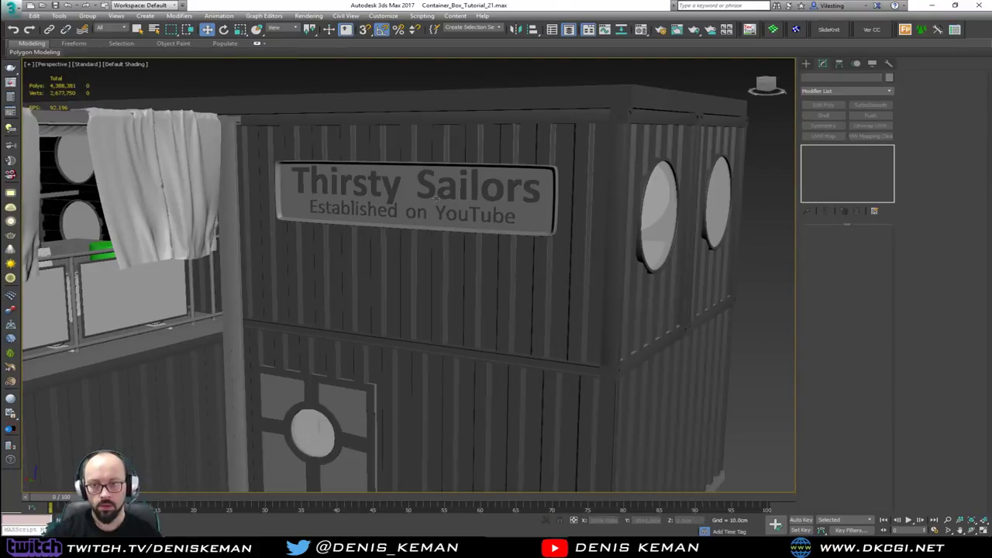
pyautogui.scroll(-5, 570, 194)
pyautogui.moveTo(490, 186)
pyautogui.keyDown('alt'); pyautogui.mouseDown(button='middle')
pyautogui.moveTo(532, 200)
pyautogui.moveTo(497, 180)
pyautogui.moveTo(505, 188)
pyautogui.mouseUp(button='middle'); pyautogui.keyUp('alt')
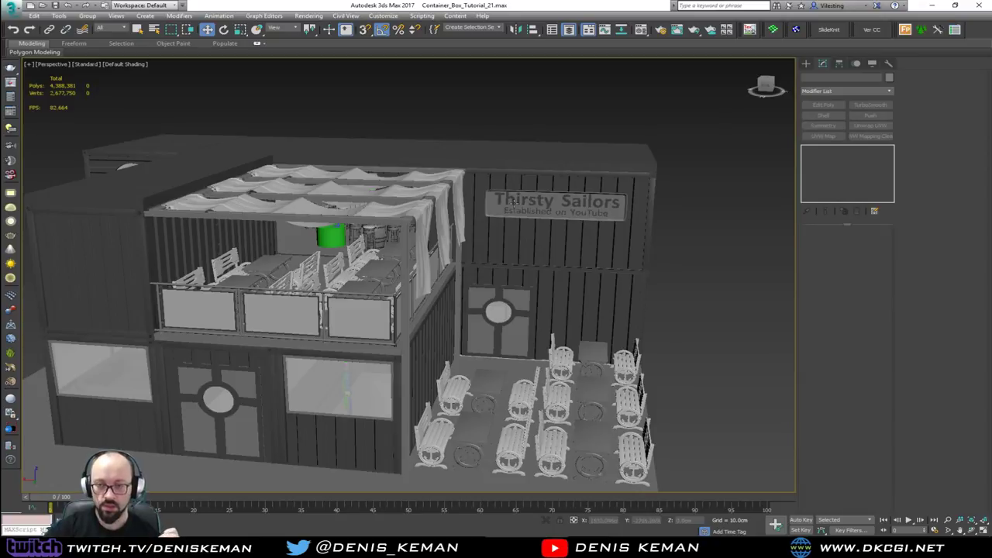
pyautogui.scroll(5, 514, 216)
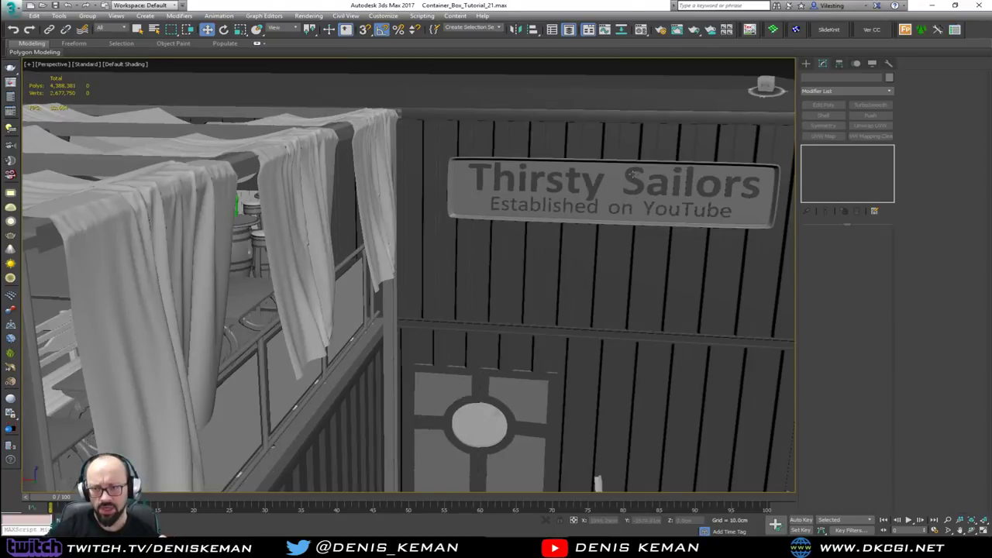
# - Extend the wording of the large sign text to "Thirsty Sailors Bar"
pyautogui.moveTo(632, 173); pyautogui.dragTo(525, 214, button='middle')
pyautogui.click(525, 224)
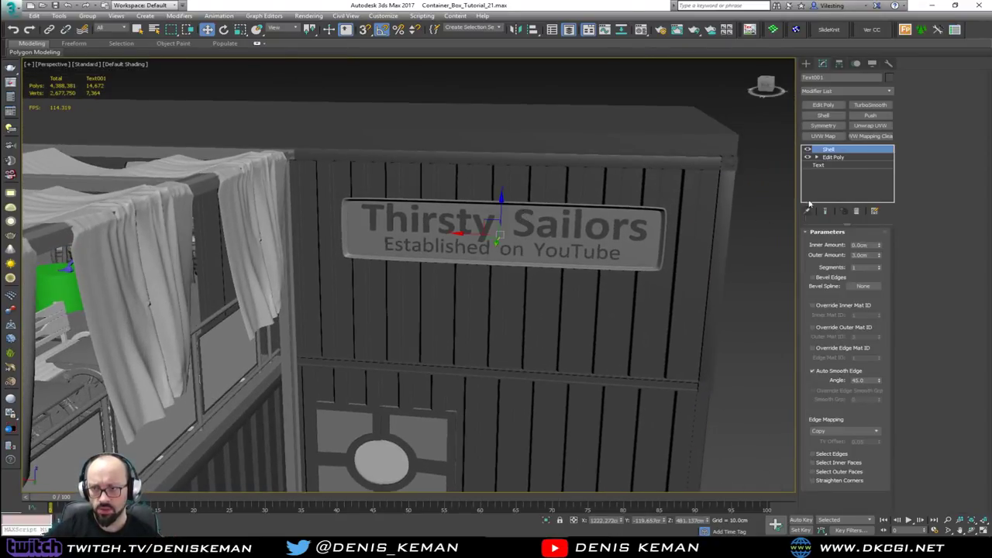
pyautogui.click(822, 166)
pyautogui.click(863, 326)
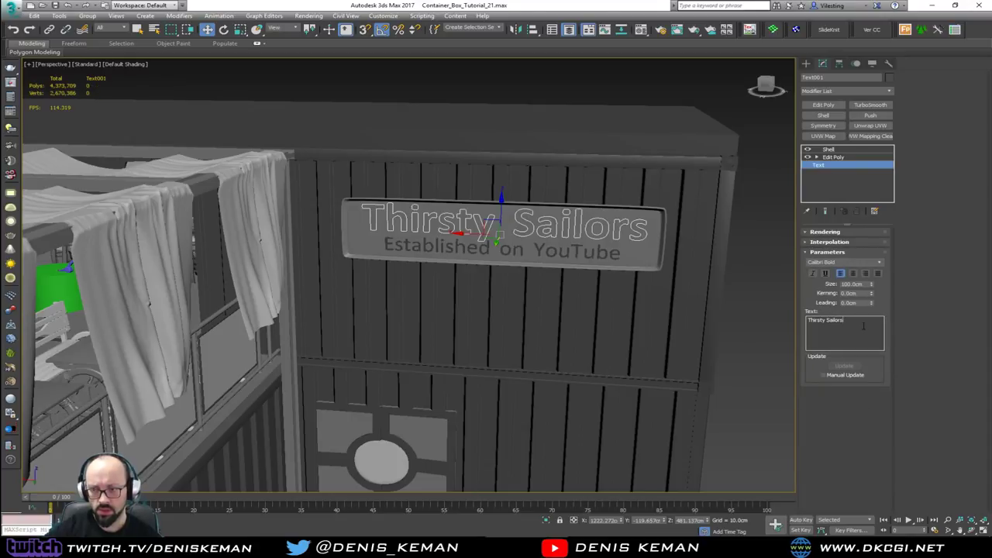
pyautogui.write('Bar')
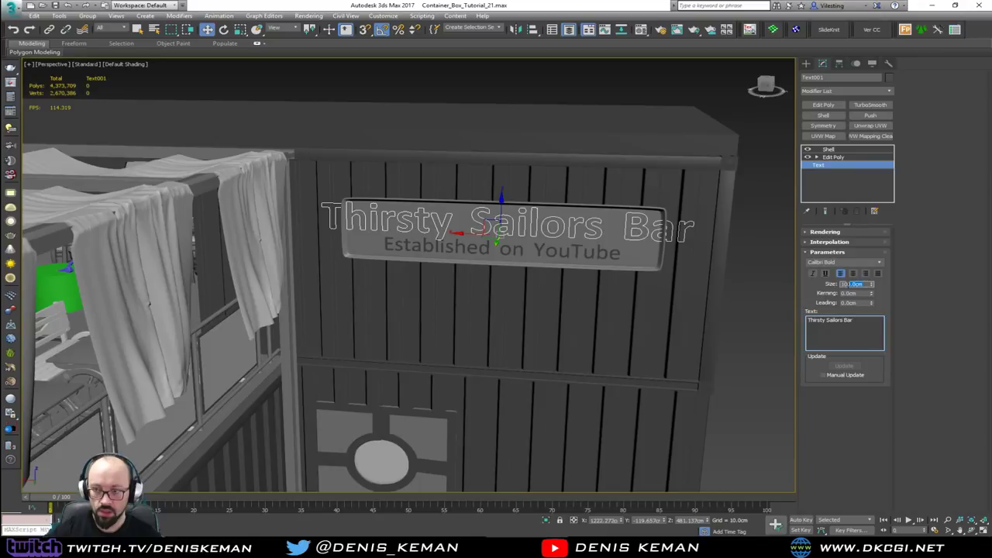
# - Reduce the size of the "Thirsty Sailors Bar" text to 80 cm so it fits within the sign board
pyautogui.write('90')
pyautogui.press('Return')
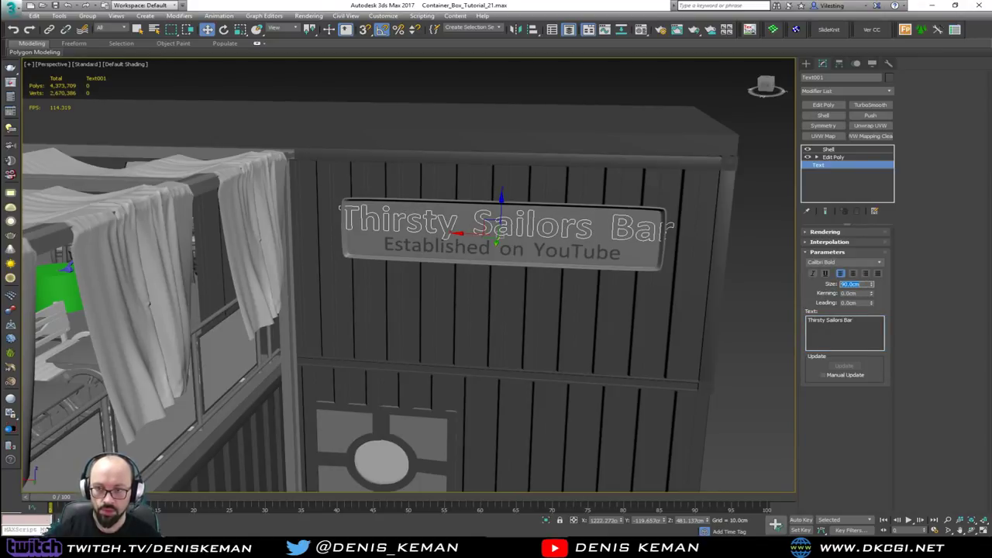
pyautogui.write('80')
pyautogui.press('Return')
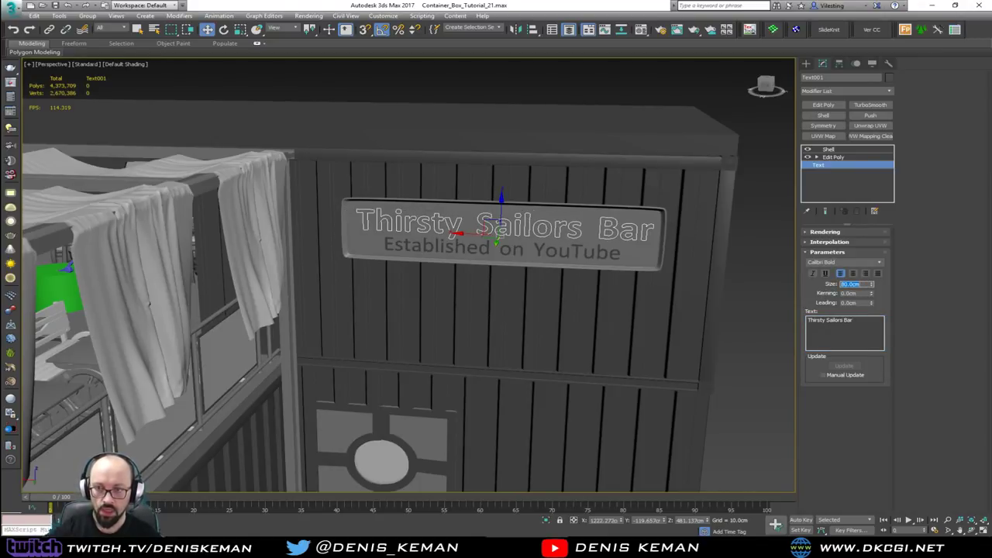
pyautogui.click(277, 74)
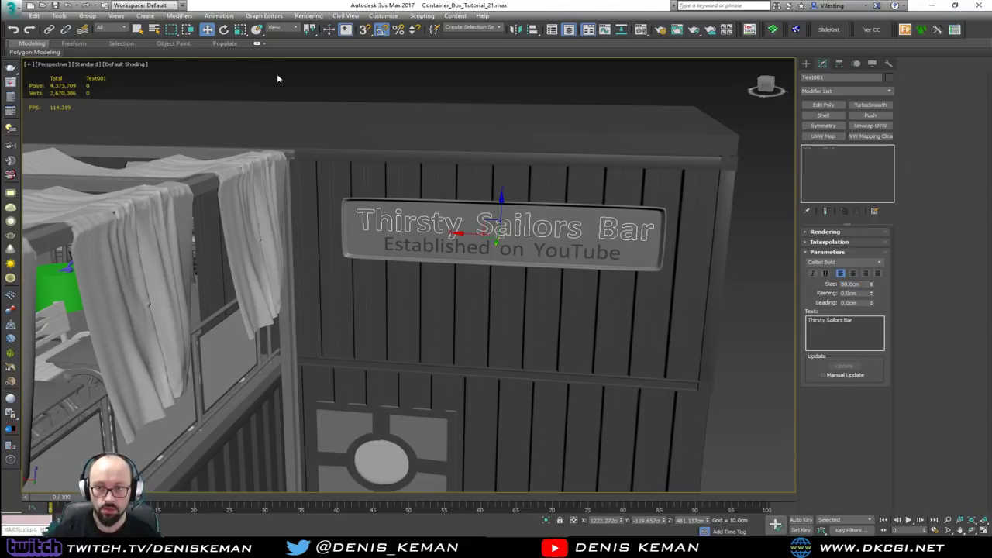
pyautogui.moveTo(502, 162); pyautogui.dragTo(397, 223, button='middle')
pyautogui.scroll(-3, 441, 185)
pyautogui.scroll(5, 397, 223)
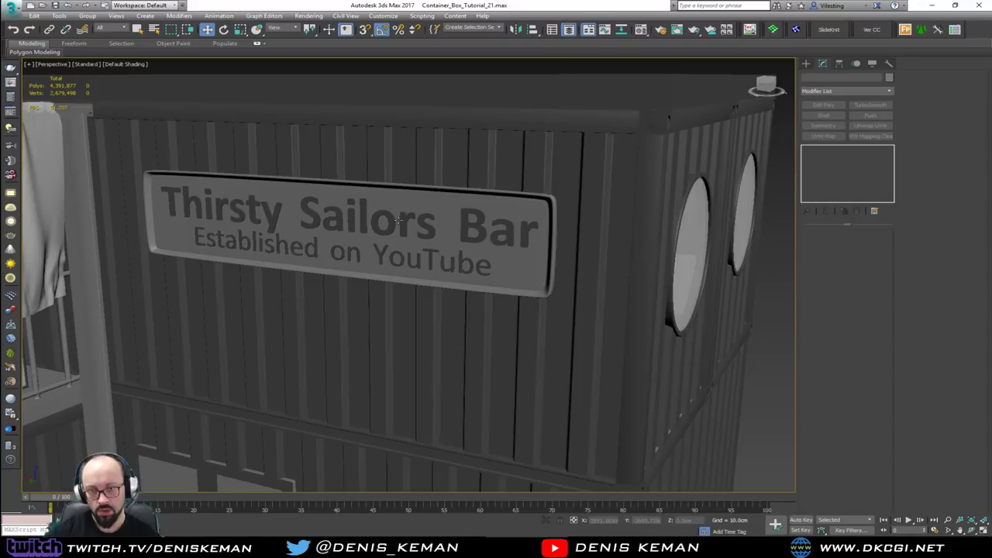
# - Change the object colour of the large "Thirsty Sailors Bar" lettering to light grey
pyautogui.click(403, 220)
pyautogui.press('F4')
pyautogui.press('F4')
pyautogui.press('F4')
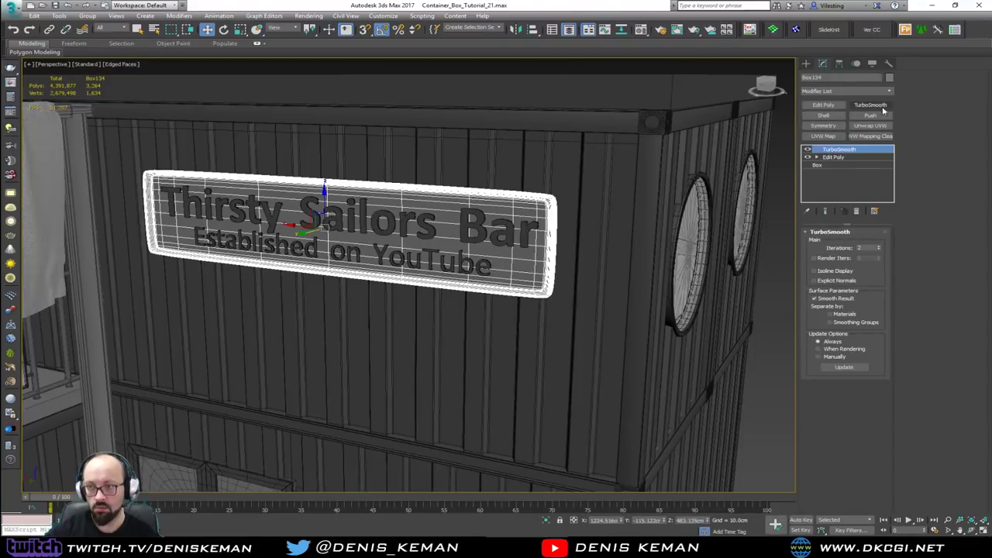
pyautogui.click(526, 227)
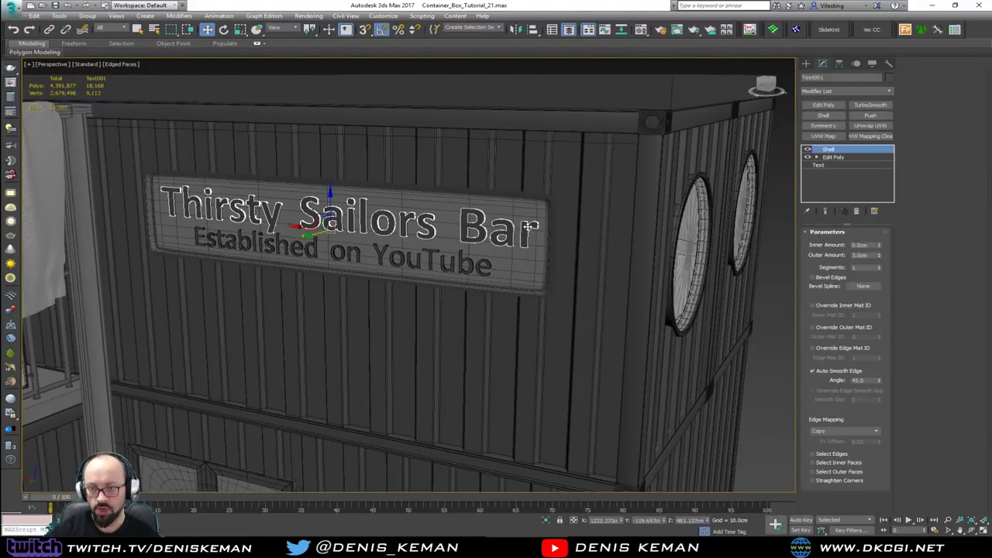
pyautogui.press('F4')
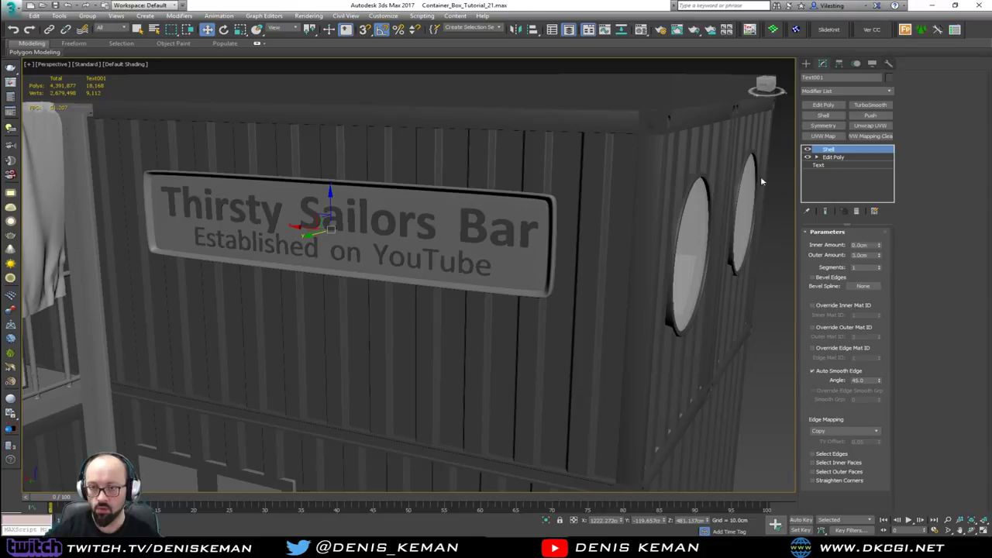
pyautogui.click(888, 78)
pyautogui.click(709, 246)
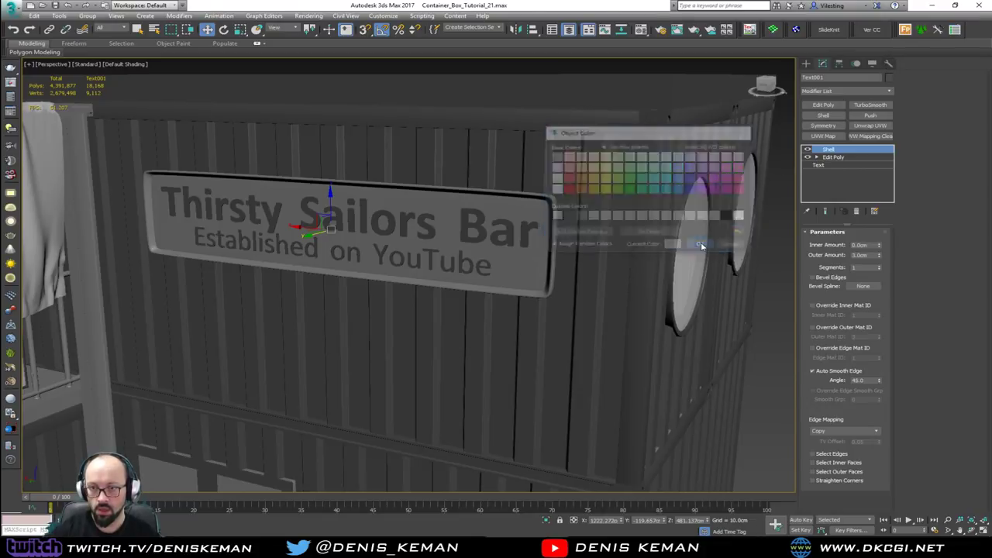
# - Set the object colour of the "Established on YouTube" lettering to white
pyautogui.click(487, 264)
pyautogui.press('z')
pyautogui.press('F4')
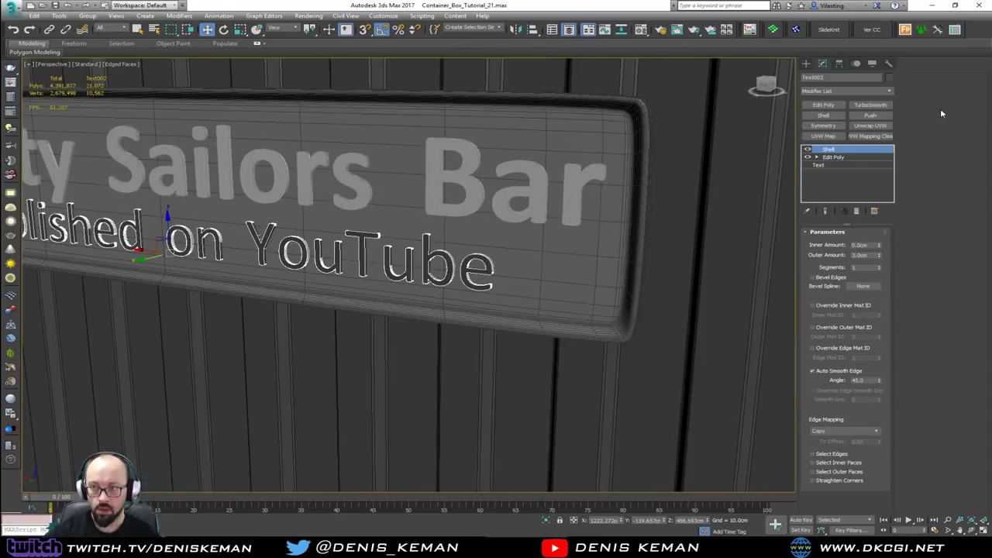
pyautogui.click(887, 78)
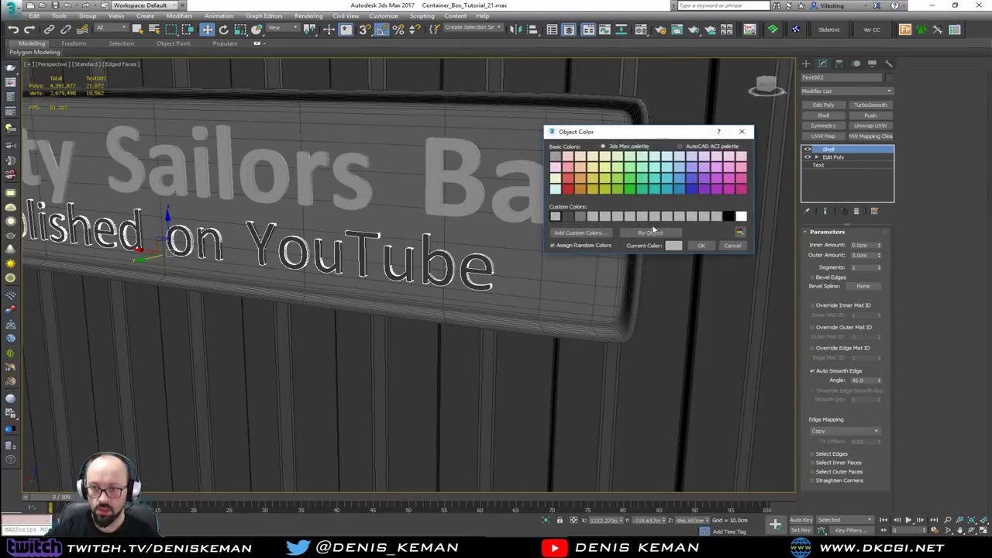
pyautogui.click(741, 217)
pyautogui.click(700, 246)
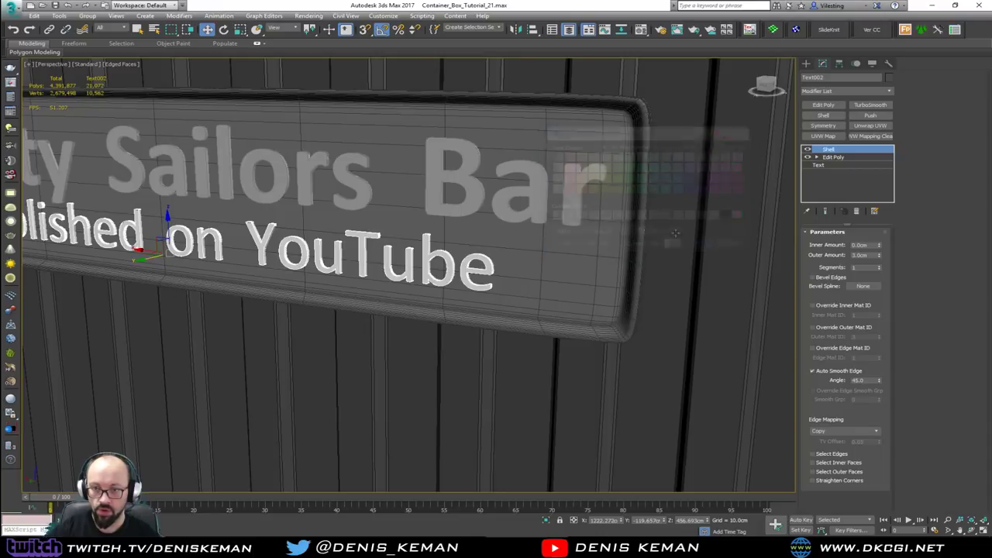
# - Set the object colour of the "Thirsty Sailors Bar" lettering to white and show the building shaded without edges
pyautogui.click(475, 200)
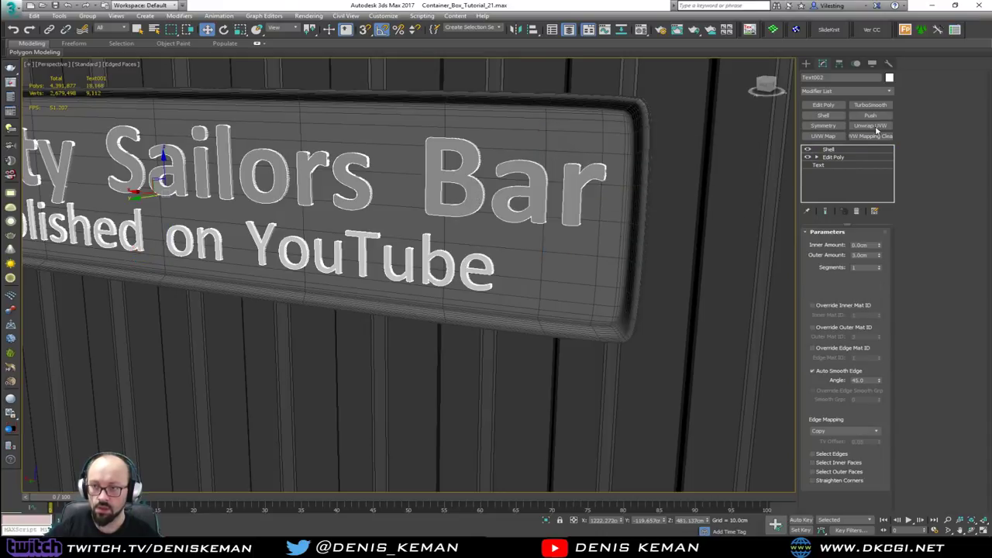
pyautogui.click(889, 77)
pyautogui.click(740, 216)
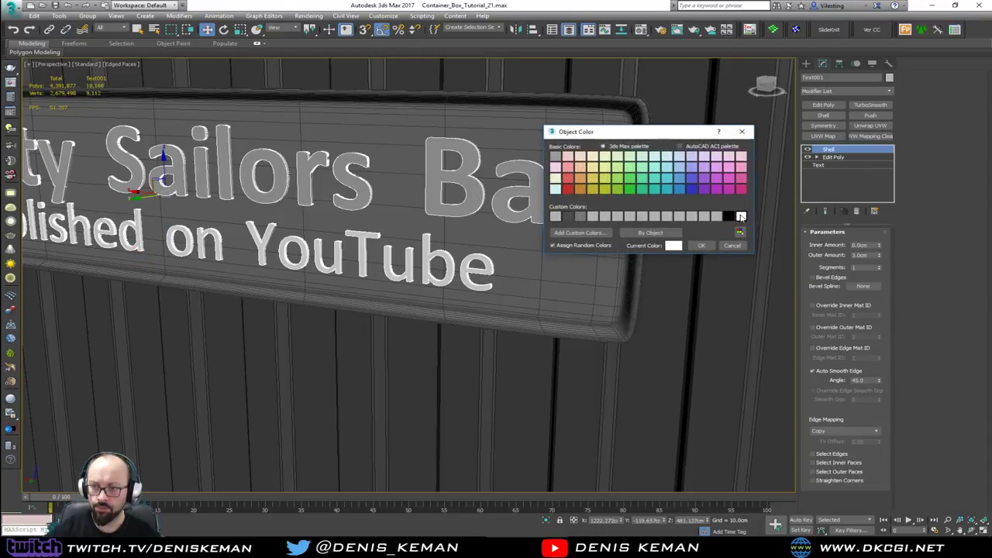
pyautogui.click(701, 245)
pyautogui.scroll(-8, 578, 227)
pyautogui.click(635, 251)
pyautogui.press('F4')
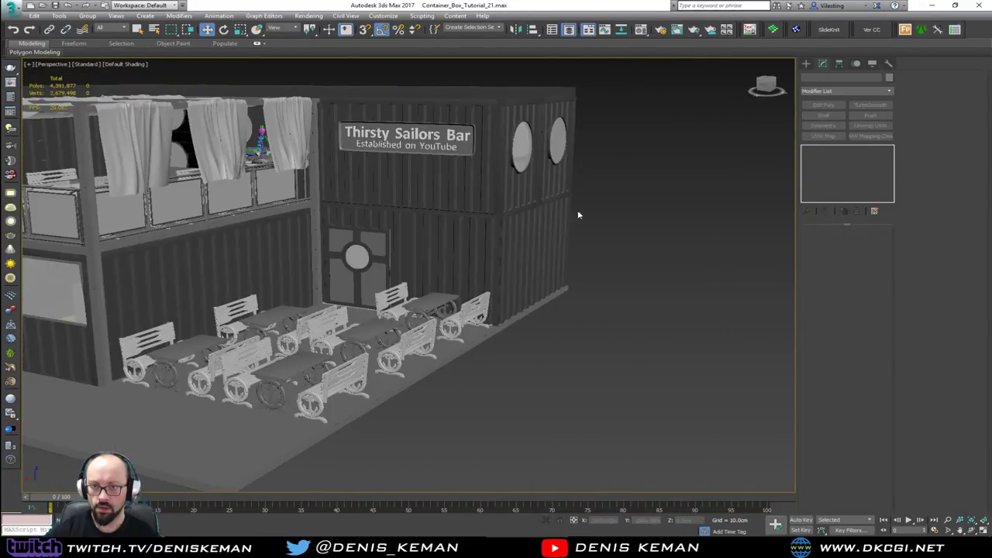
# - Examine the sign lettering on the facade and the loose railing panel at the front corner of the pavement
pyautogui.keyDown('alt'); pyautogui.moveTo(517, 200); pyautogui.dragTo(537, 188, button='middle'); pyautogui.keyUp('alt')
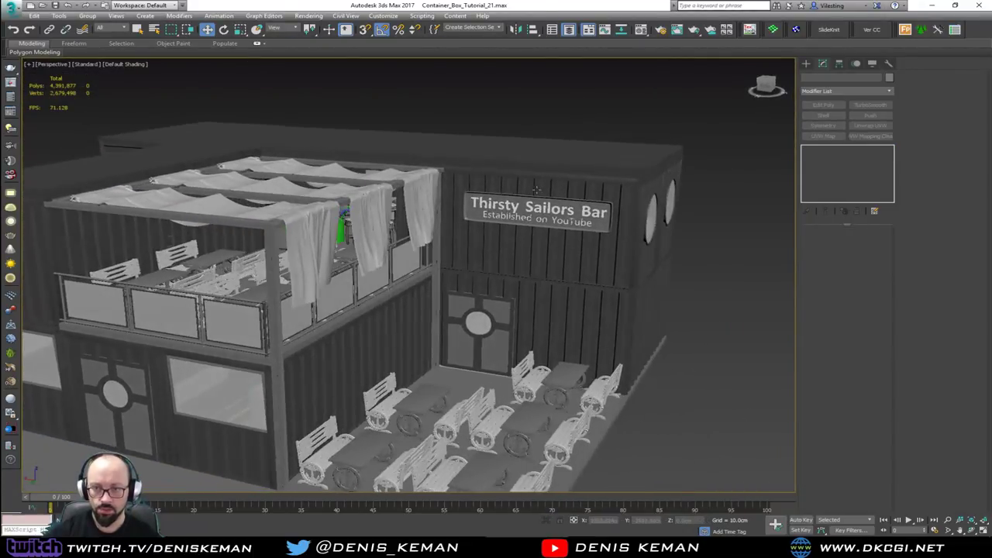
pyautogui.scroll(3, 579, 225)
pyautogui.scroll(2, 510, 278)
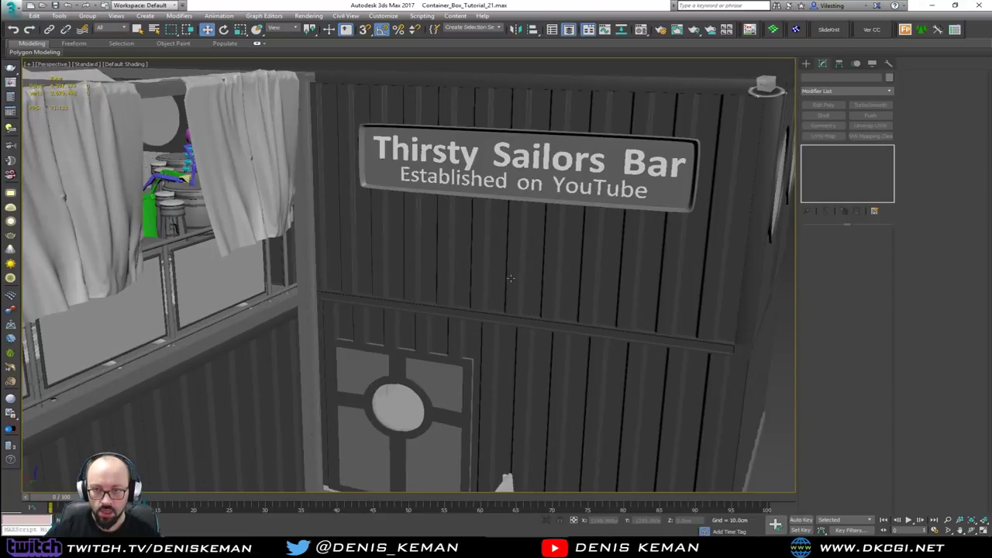
pyautogui.moveTo(528, 261); pyautogui.dragTo(604, 253, button='middle')
pyautogui.scroll(-5, 575, 250)
pyautogui.scroll(6, 378, 372)
pyautogui.moveTo(539, 250)
pyautogui.mouseDown(button='middle')
pyautogui.moveTo(320, 368)
pyautogui.moveTo(487, 287)
pyautogui.moveTo(550, 239)
pyautogui.mouseUp(button='middle')
pyautogui.scroll(2, 399, 363)
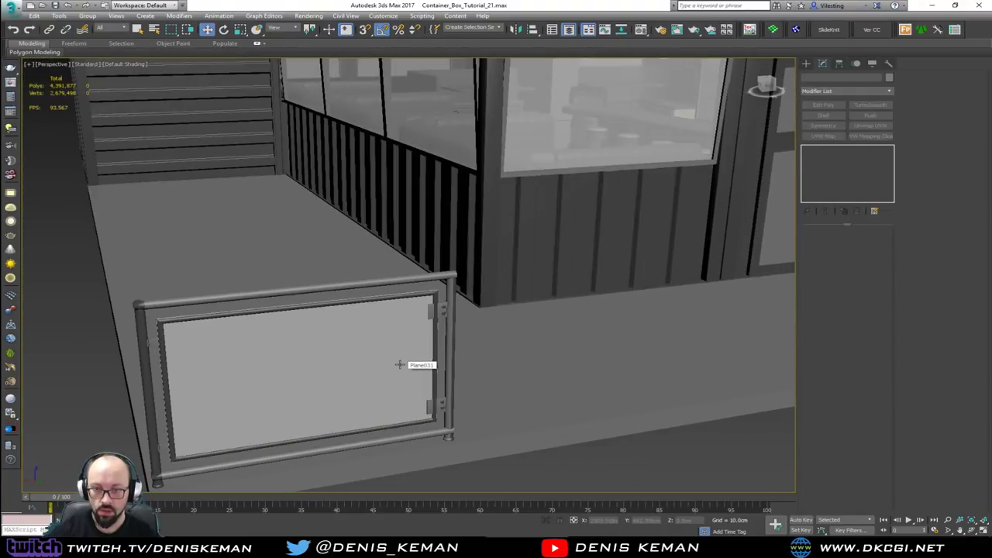
# - Delete the upper clamp plate and a bolt sphere beside it on the loose railing panel
pyautogui.press('F4')
pyautogui.scroll(3, 401, 361)
pyautogui.click(401, 361)
pyautogui.click(449, 300)
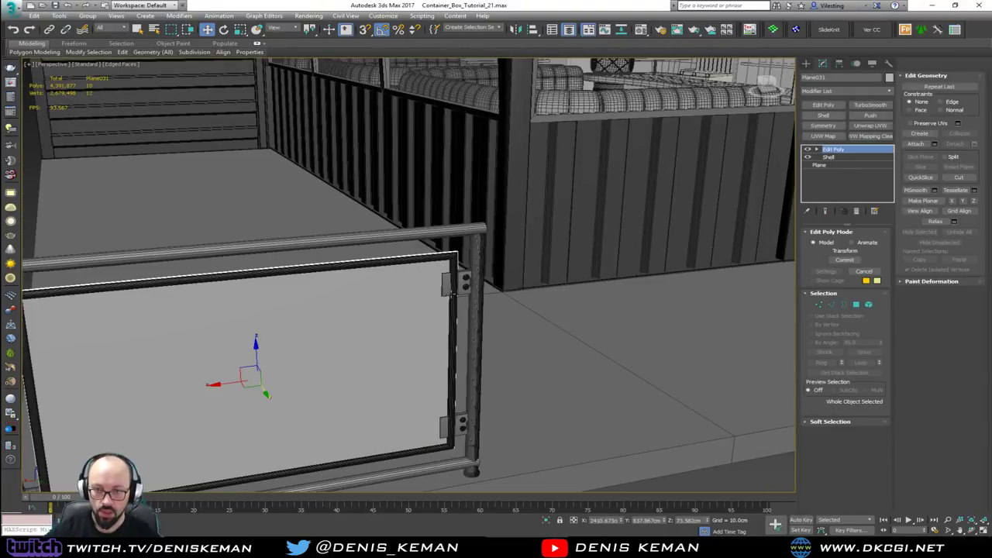
pyautogui.click(447, 287)
pyautogui.scroll(3, 451, 294)
pyautogui.press('Delete')
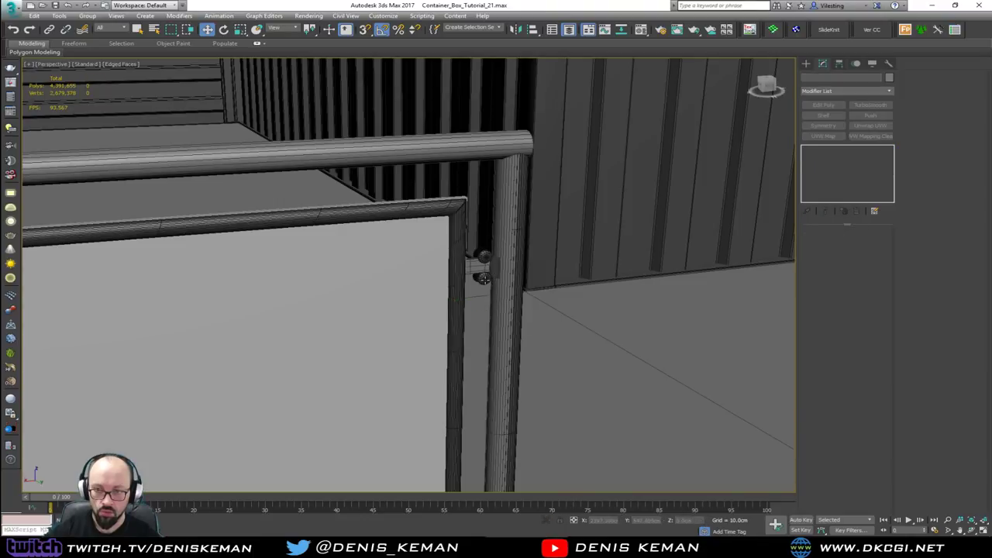
pyautogui.click(484, 279)
pyautogui.press('Delete')
pyautogui.click(486, 254)
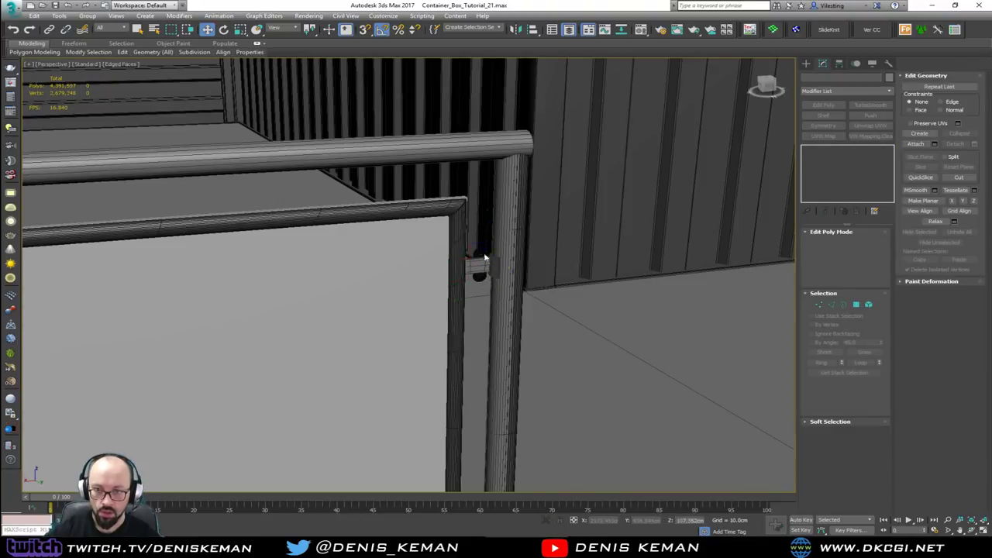
# - Select all parts of the loose railing panel and inspect them in wireframe display
pyautogui.moveTo(483, 256)
pyautogui.keyDown('alt'); pyautogui.mouseDown(button='middle')
pyautogui.moveTo(396, 271)
pyautogui.moveTo(414, 253)
pyautogui.moveTo(399, 204)
pyautogui.mouseUp(button='middle'); pyautogui.keyUp('alt')
pyautogui.scroll(-4, 399, 204)
pyautogui.press('F3')
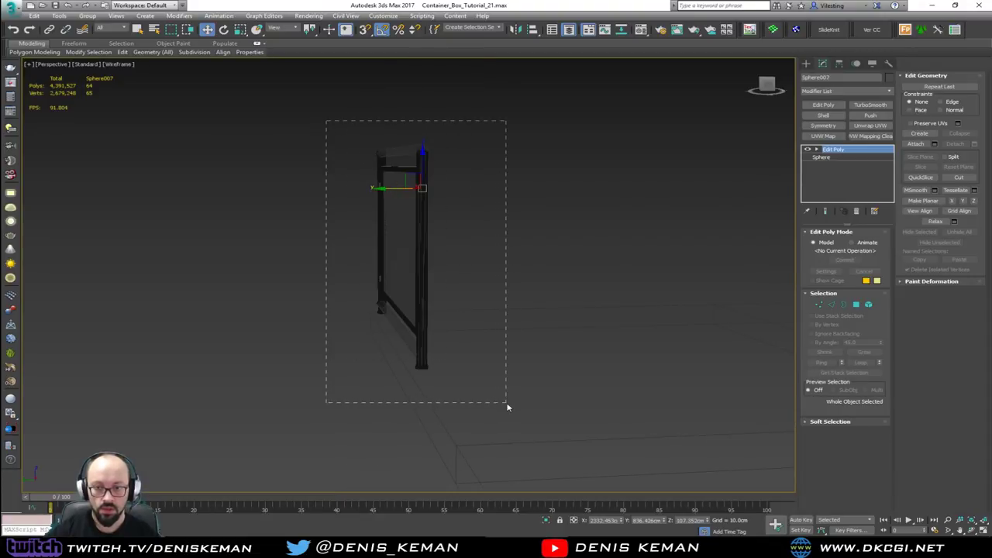
pyautogui.moveTo(507, 406); pyautogui.dragTo(509, 407)
pyautogui.keyDown('alt'); pyautogui.moveTo(508, 407); pyautogui.dragTo(450, 275, button='middle'); pyautogui.keyUp('alt')
pyautogui.press('F3')
pyautogui.scroll(4, 438, 275)
pyautogui.press('F3')
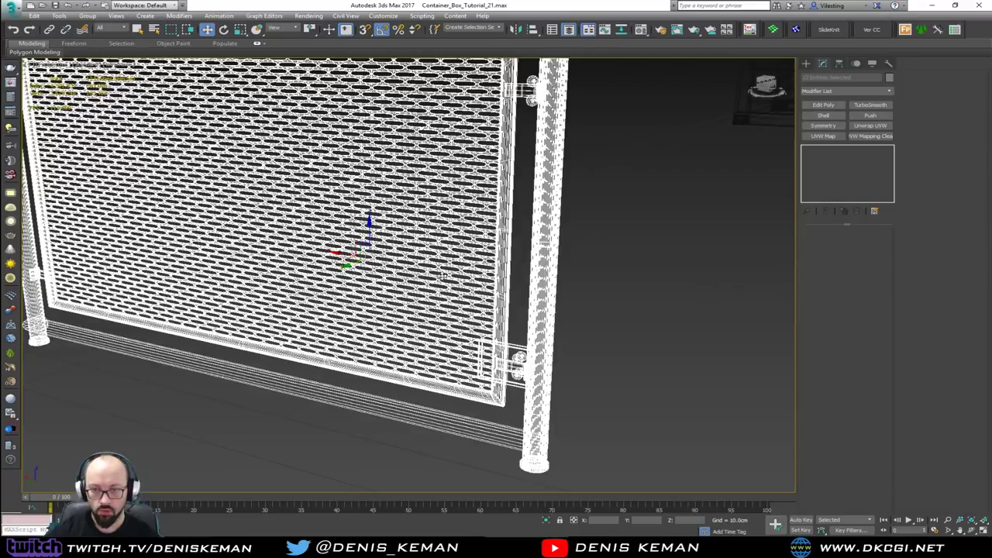
pyautogui.scroll(-8, 449, 279)
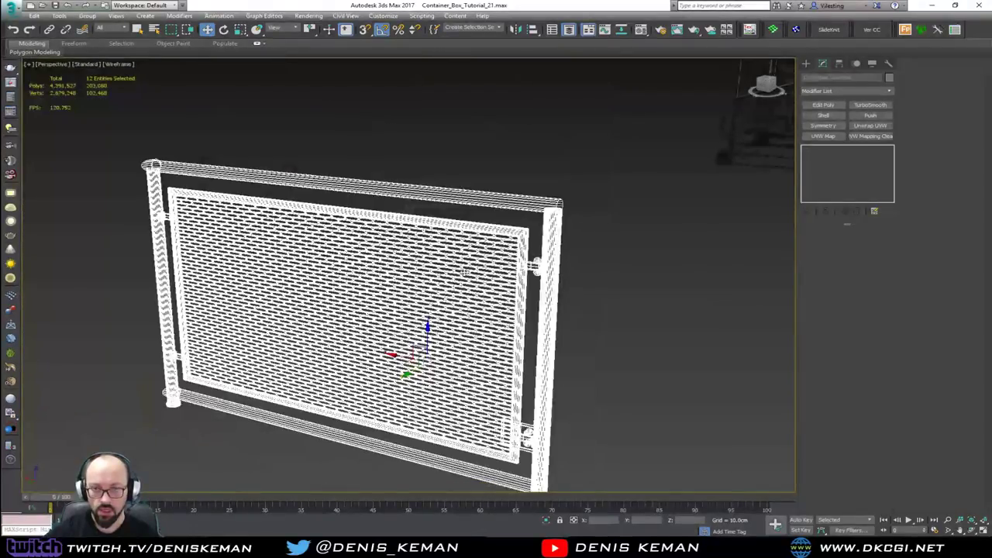
# - Undo the latest selection changes and the last bolt deletion on the railing panel, then clear the selection
pyautogui.click(461, 164)
pyautogui.press('F3')
pyautogui.hotkey('ctrl', 'z')
pyautogui.hotkey('ctrl', 'z')
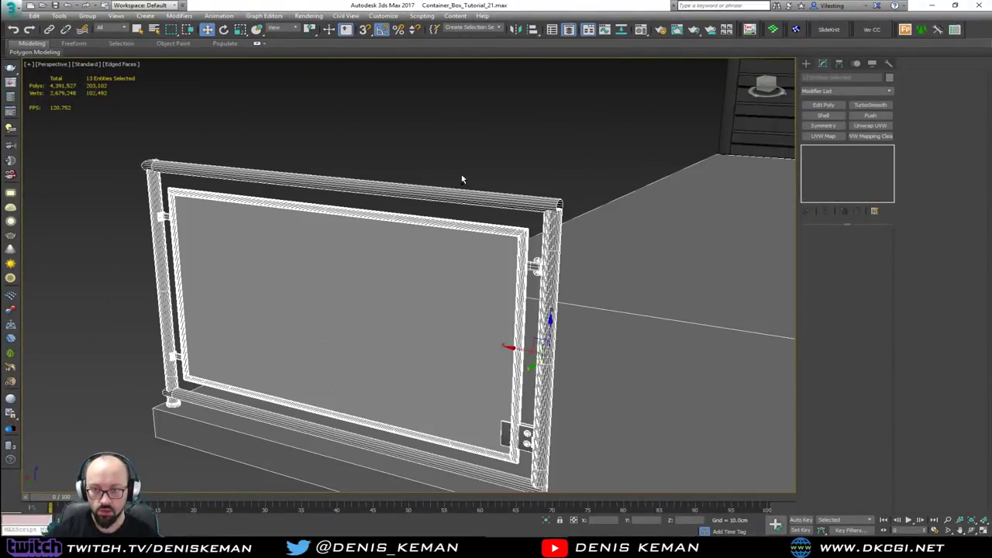
pyautogui.hotkey('ctrl', 'z')
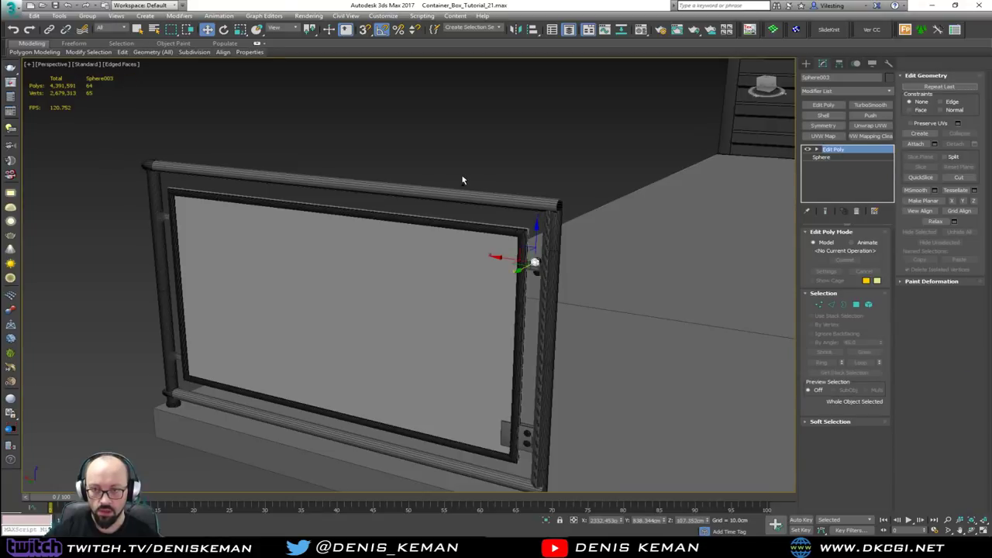
pyautogui.click(445, 190)
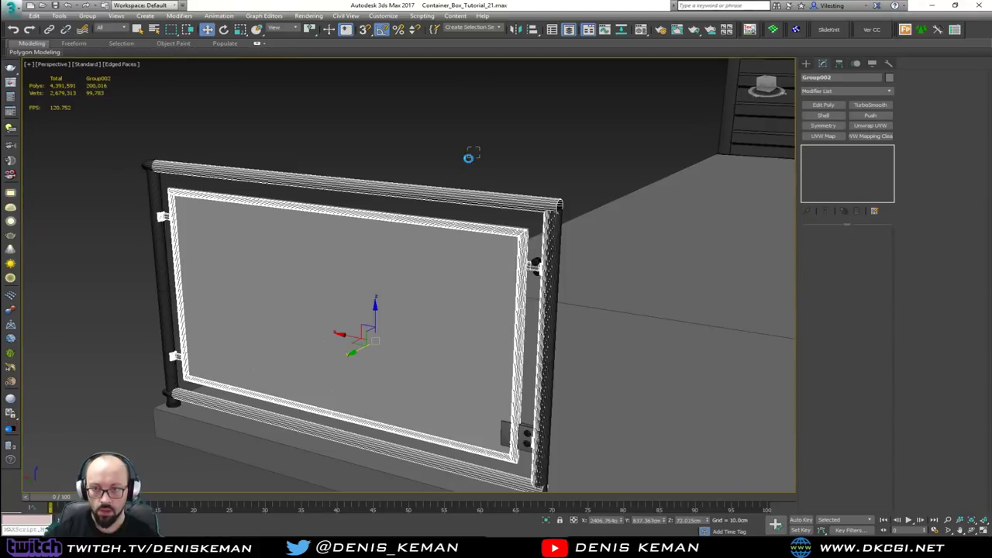
pyautogui.click(469, 159)
# - Remove the whole loose railing panel from the front corner of the pavement
pyautogui.keyDown('alt'); pyautogui.moveTo(497, 214); pyautogui.dragTo(438, 236, button='middle'); pyautogui.keyUp('alt')
pyautogui.scroll(-5, 402, 227)
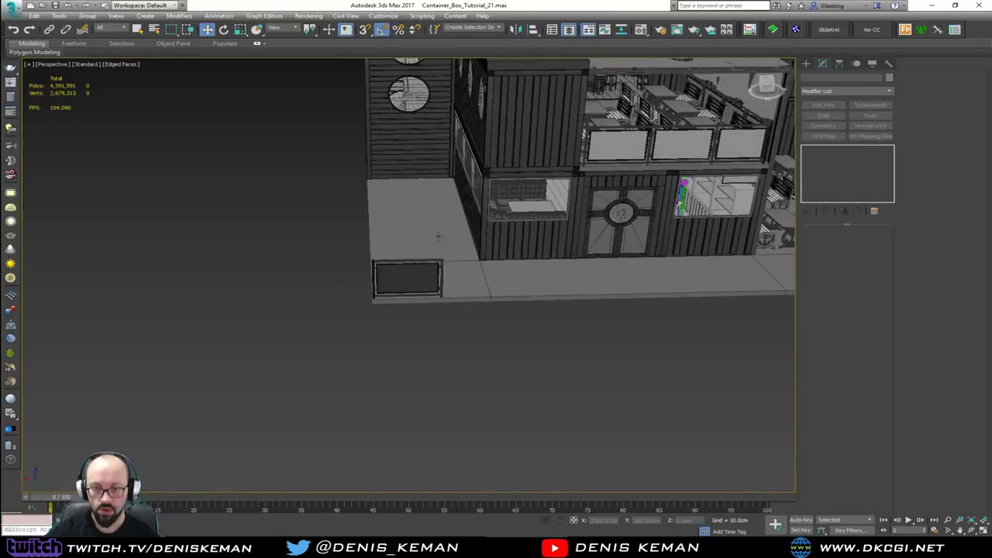
pyautogui.moveTo(500, 184); pyautogui.dragTo(362, 272, button='middle')
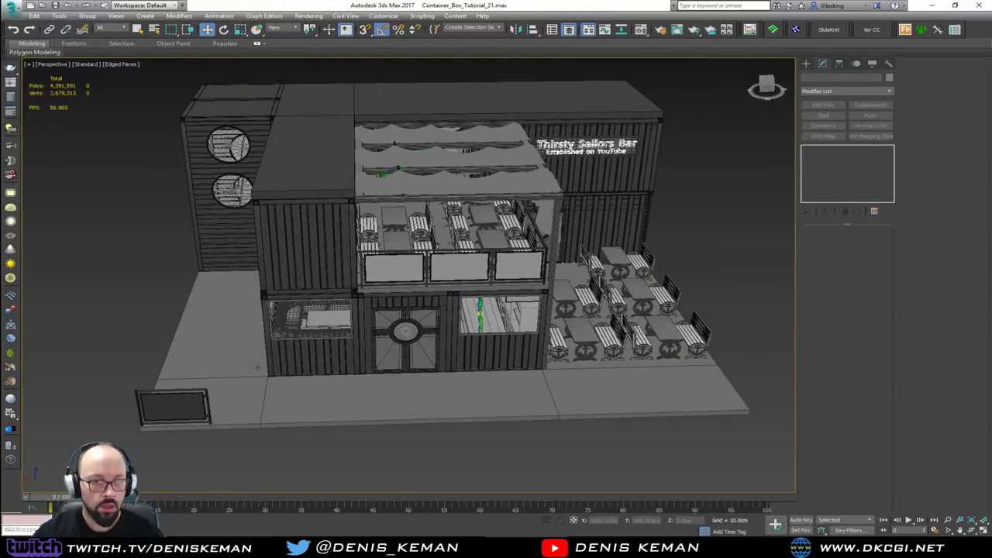
pyautogui.click(172, 406)
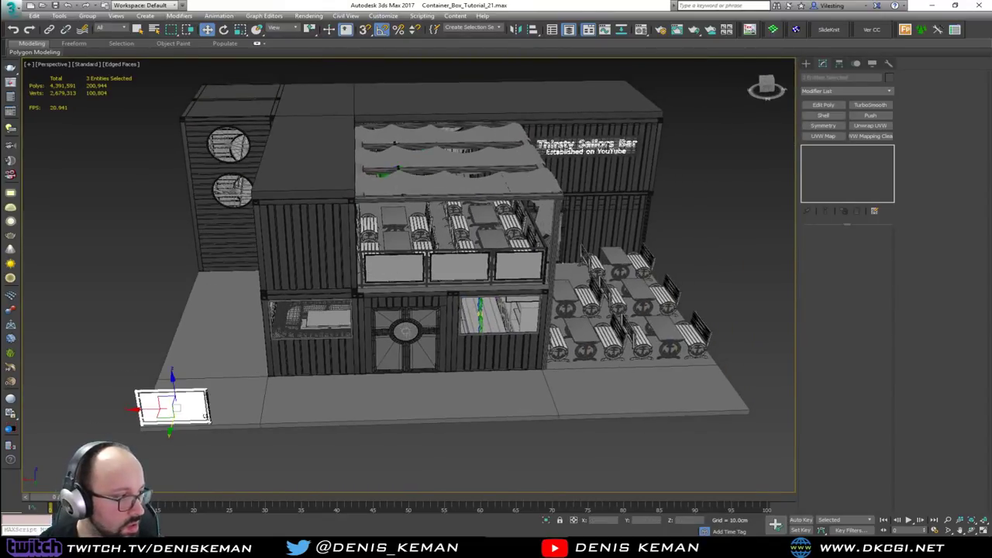
pyautogui.press('Delete')
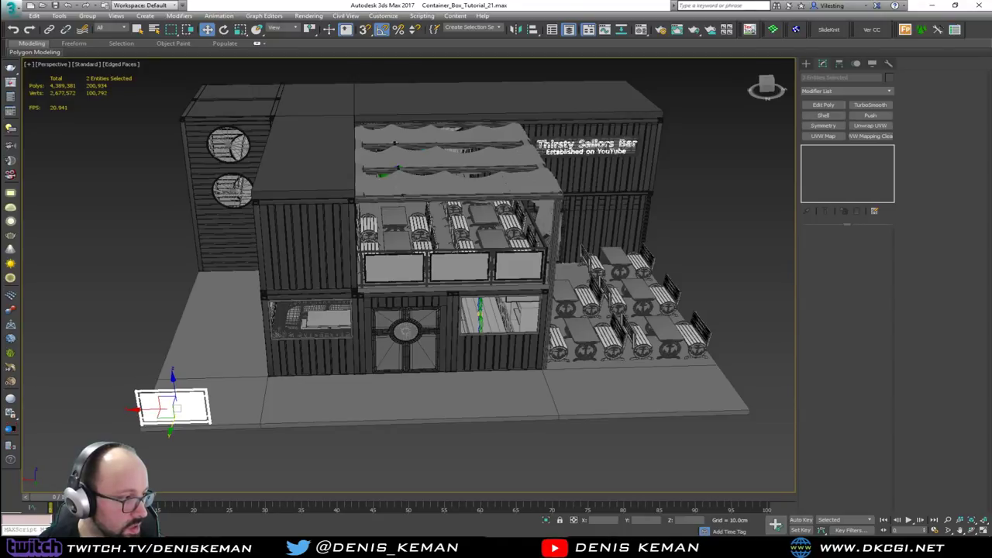
pyautogui.press('Delete')
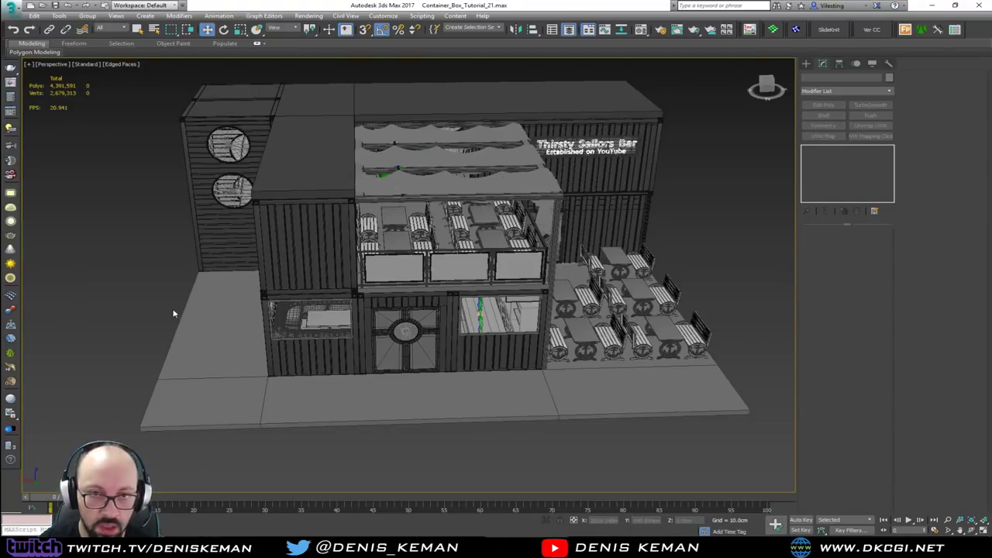
# - Examine the complete building from a distance, then the outdoor benches and tables in shaded display
pyautogui.keyDown('alt'); pyautogui.moveTo(542, 310); pyautogui.dragTo(286, 299, button='middle'); pyautogui.keyUp('alt')
pyautogui.scroll(-1, 419, 277)
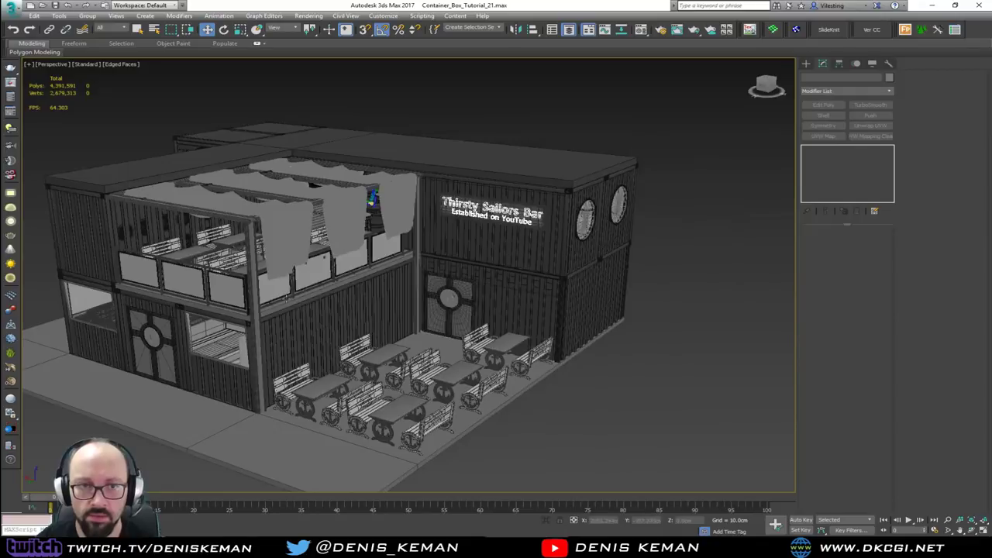
pyautogui.scroll(-5, 286, 297)
pyautogui.moveTo(133, 151); pyautogui.dragTo(700, 462)
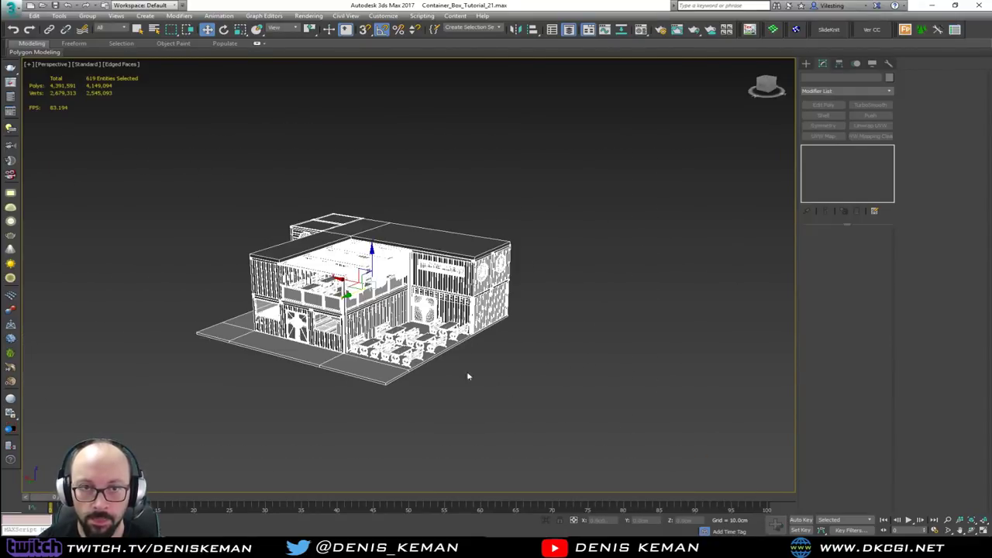
pyautogui.scroll(-1, 418, 358)
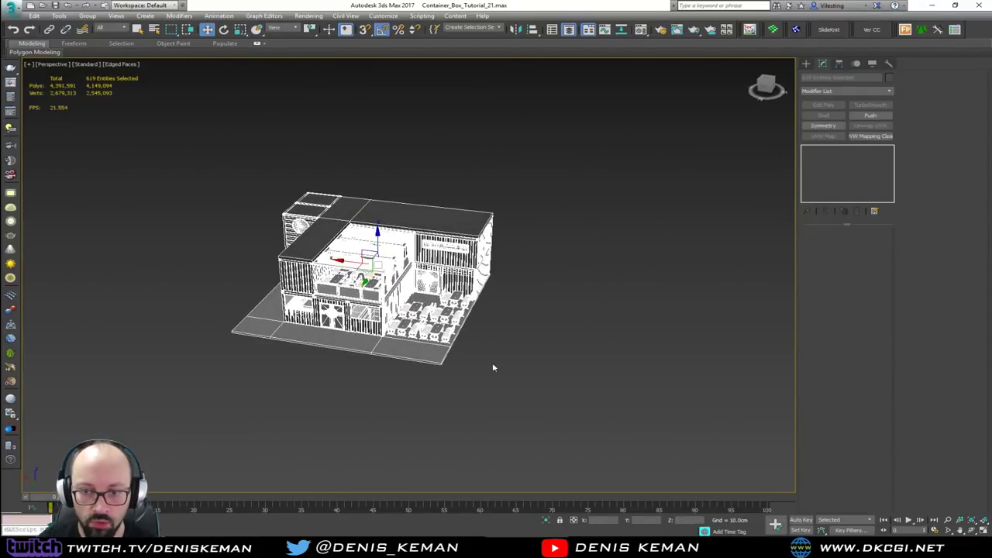
pyautogui.click(446, 343)
pyautogui.scroll(6, 442, 331)
pyautogui.press('F4')
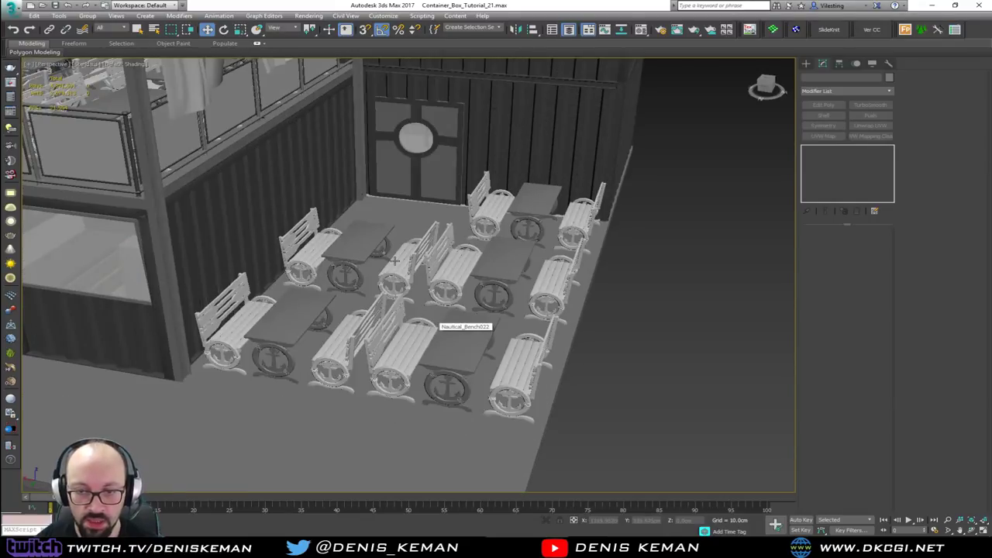
# - Examine the front of the bar from a low angle, including the sign, upper terrace and outdoor seating
pyautogui.moveTo(438, 327)
pyautogui.keyDown('alt'); pyautogui.mouseDown(button='middle')
pyautogui.moveTo(477, 305)
pyautogui.moveTo(484, 239)
pyautogui.moveTo(485, 250)
pyautogui.mouseUp(button='middle'); pyautogui.keyUp('alt')
pyautogui.moveTo(485, 249); pyautogui.dragTo(534, 281, button='middle')
pyautogui.scroll(-4, 506, 281)
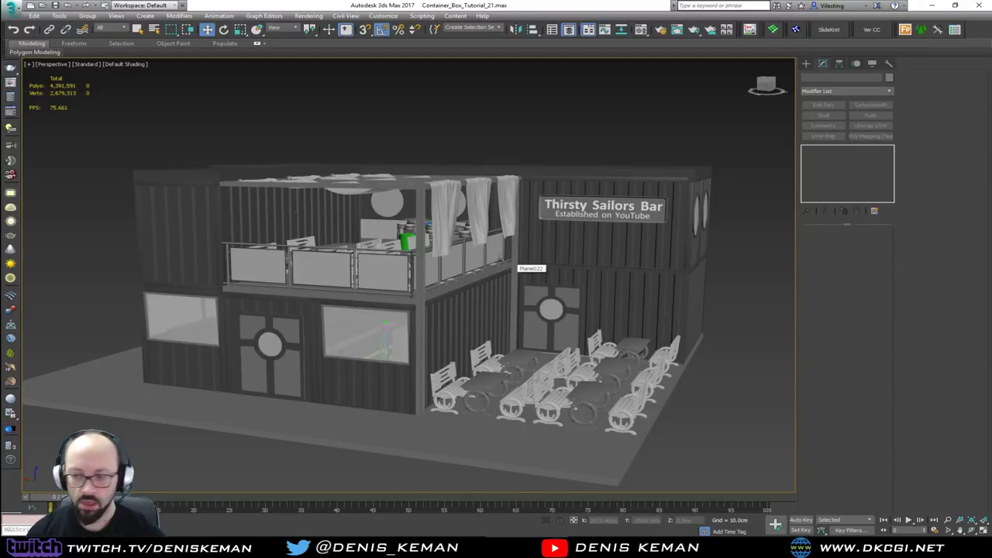
pyautogui.moveTo(518, 265)
pyautogui.keyDown('alt'); pyautogui.mouseDown(button='middle')
pyautogui.moveTo(558, 269)
pyautogui.moveTo(529, 283)
pyautogui.moveTo(500, 264)
pyautogui.mouseUp(button='middle'); pyautogui.keyUp('alt')
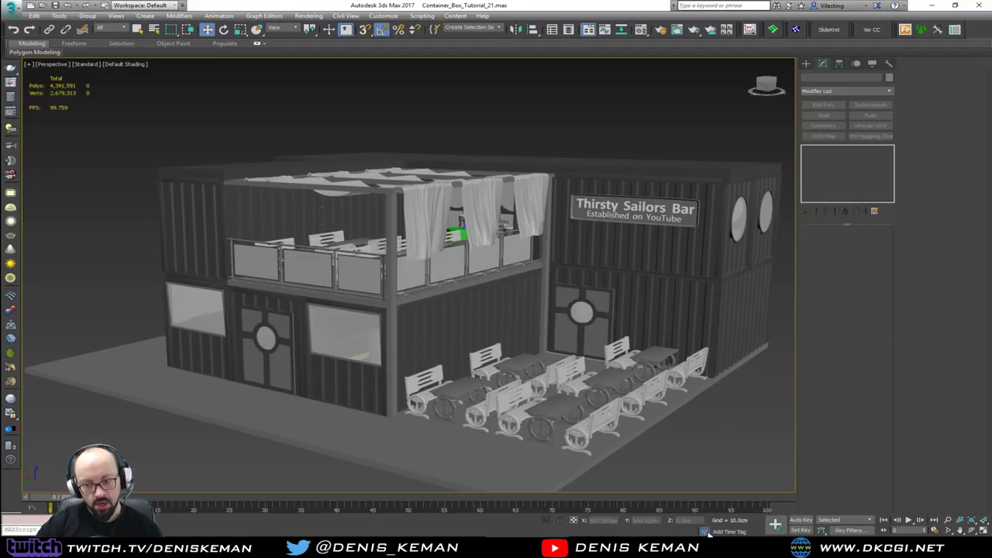
# - Switch to Discord and look through the the_hallway channel for the wall-anchor decoration reference picture
pyautogui.moveTo(609, 552)
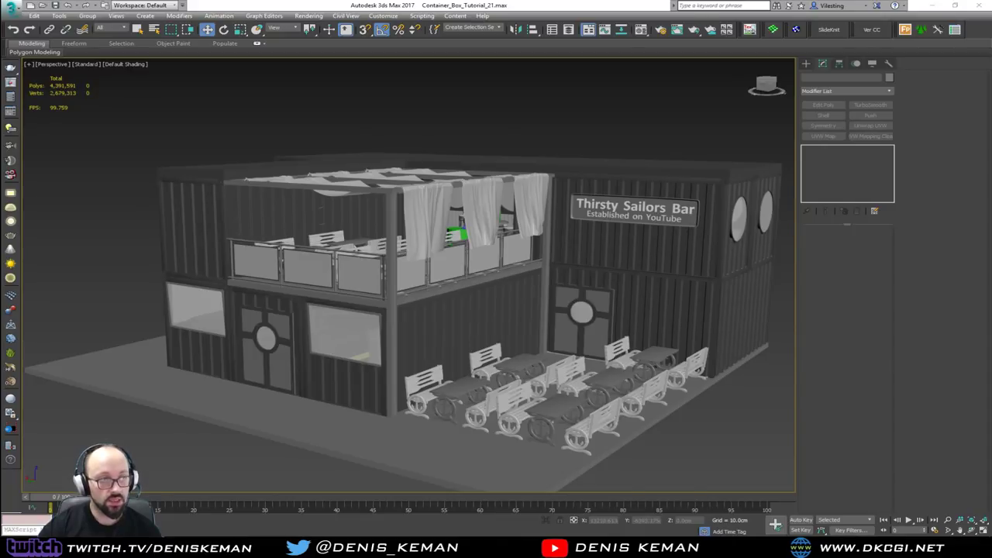
pyautogui.click(279, 546)
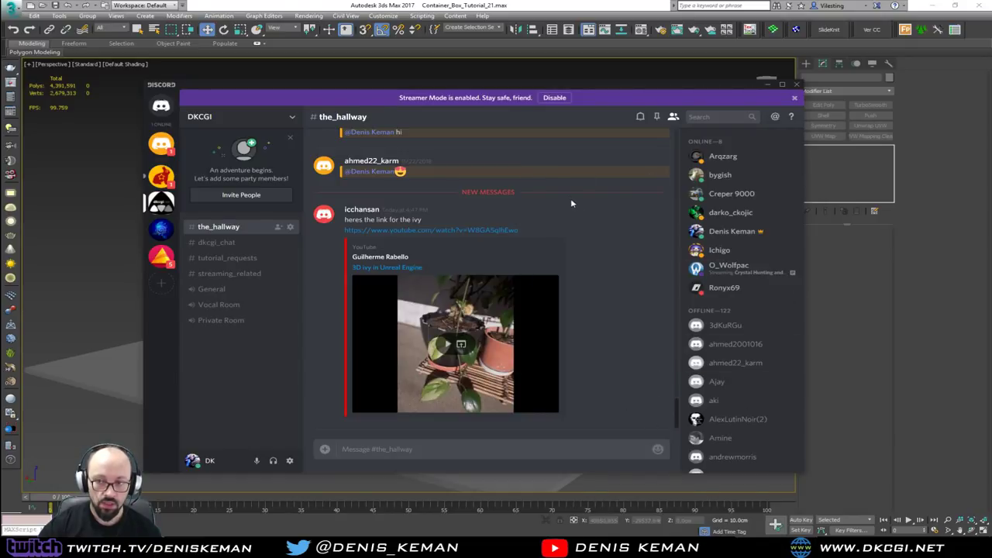
pyautogui.scroll(5, 576, 376)
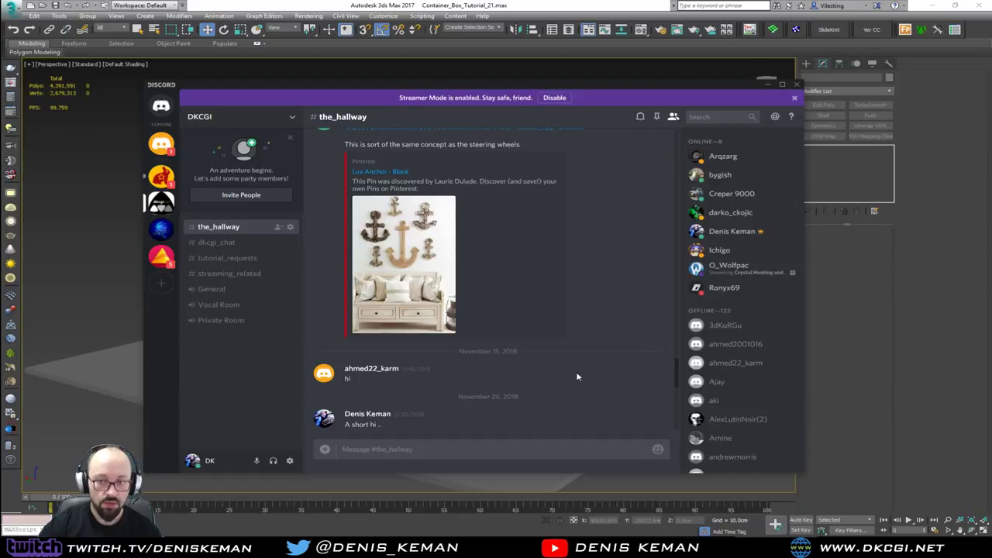
pyautogui.scroll(2, 547, 338)
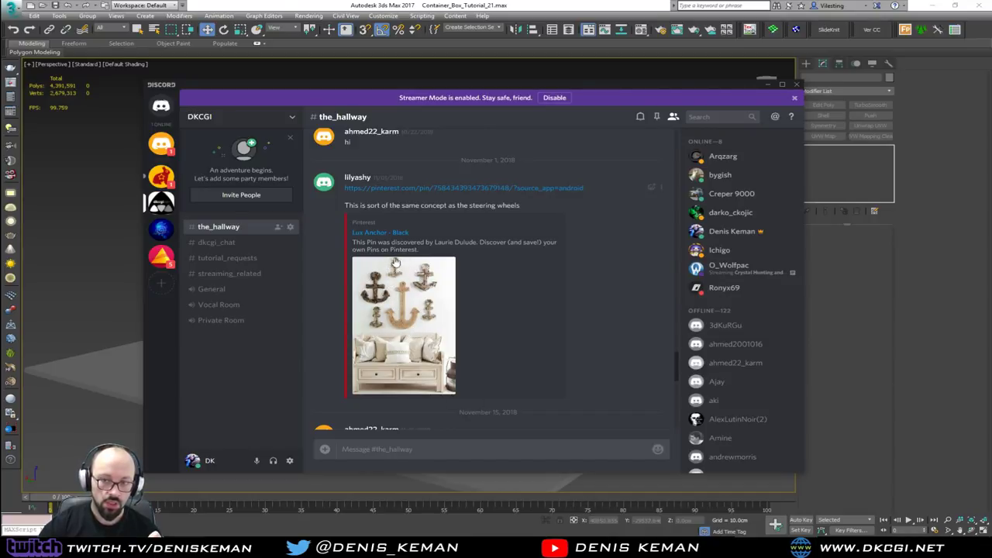
pyautogui.scroll(3, 578, 292)
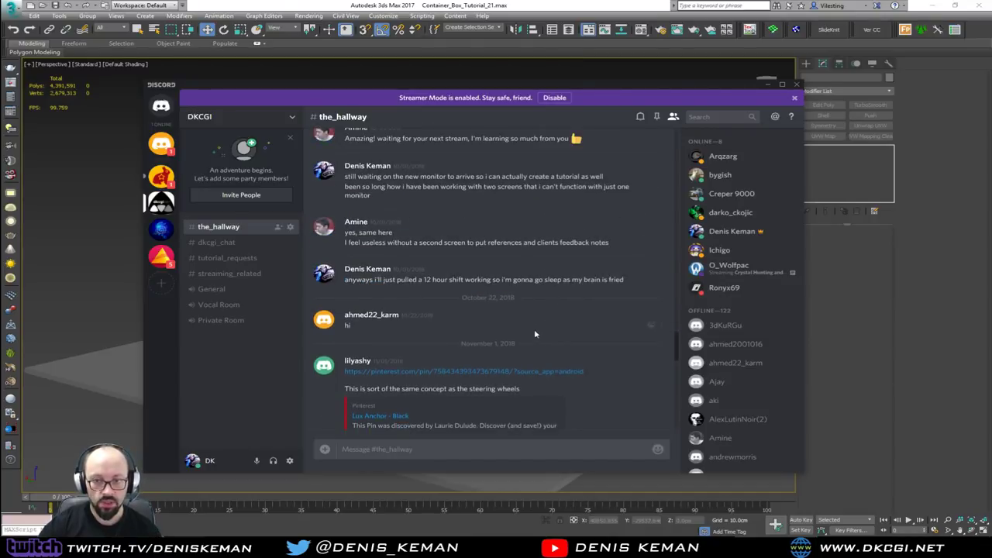
pyautogui.scroll(-3, 534, 334)
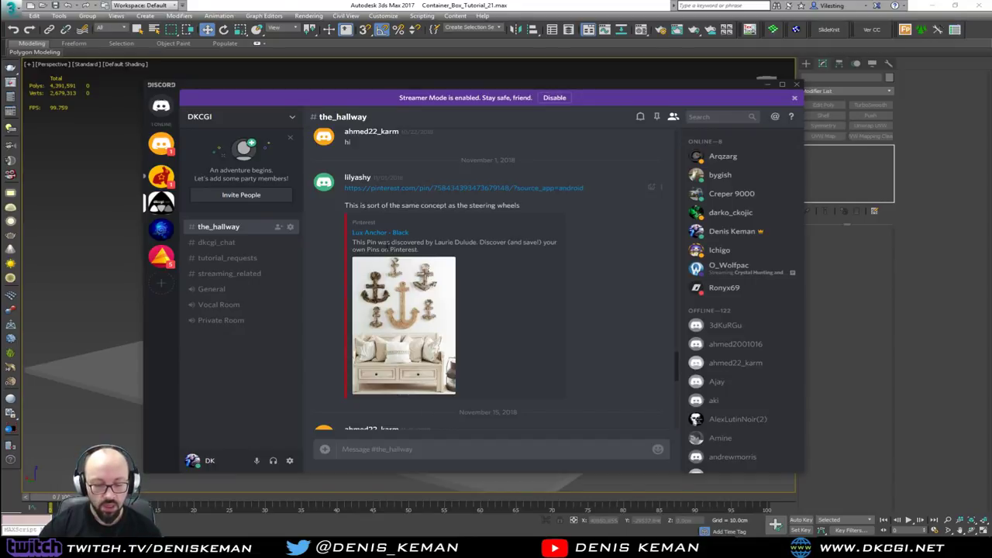
# - Return to 3ds Max and inspect the anchor wheels of the outdoor tables and benches up close, with and without edged faces
pyautogui.click(528, 546)
pyautogui.scroll(3, 535, 415)
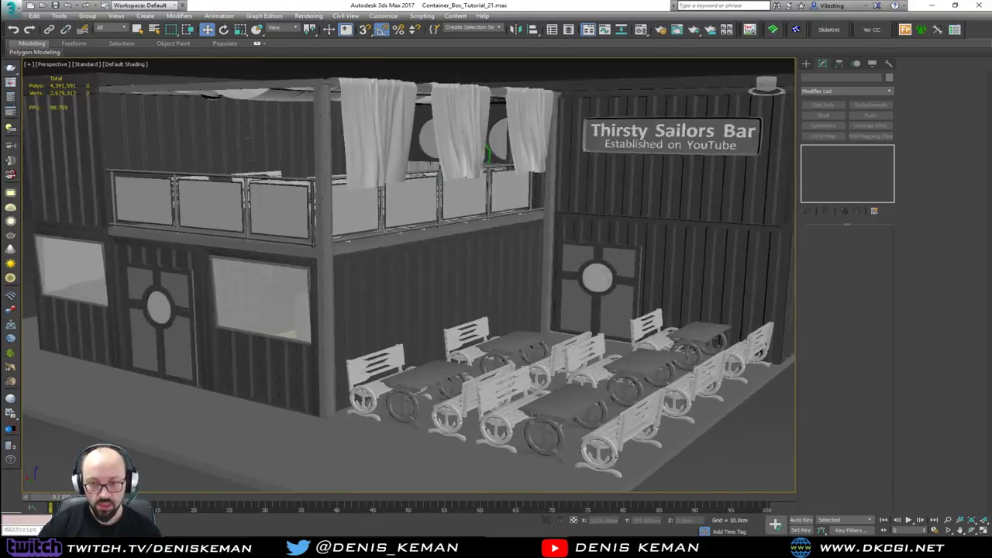
pyautogui.scroll(8, 535, 416)
pyautogui.press('F4')
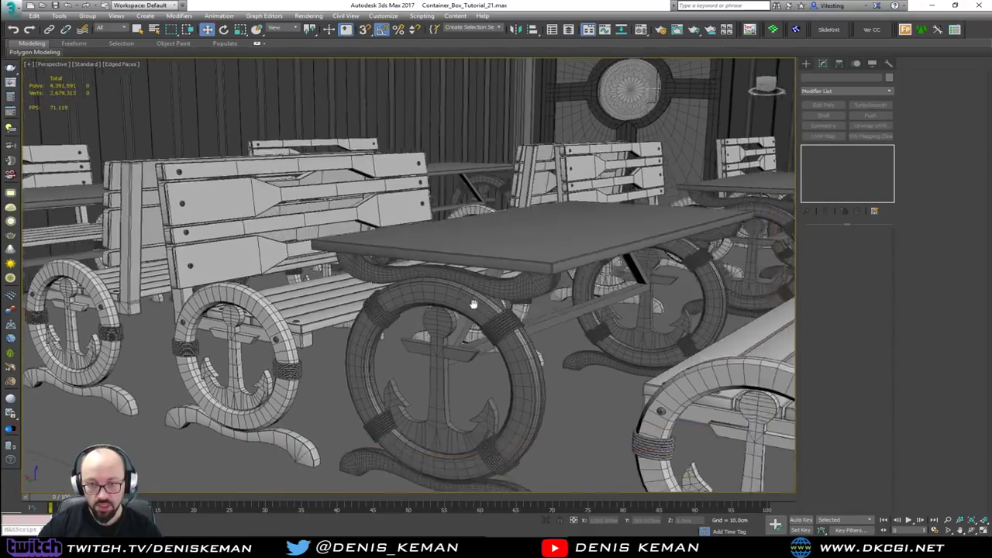
pyautogui.scroll(3, 473, 304)
pyautogui.press('F4')
pyautogui.scroll(5, 388, 350)
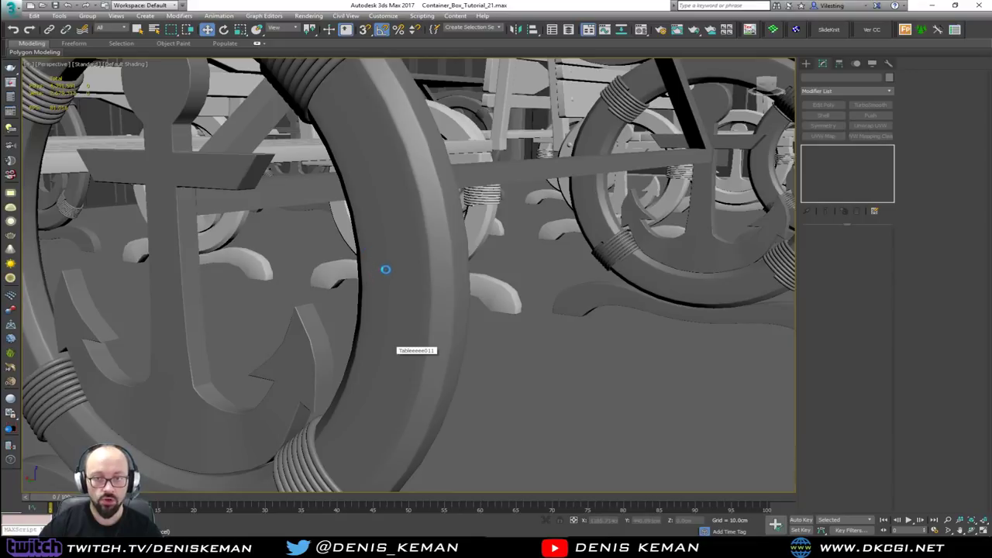
pyautogui.scroll(-5, 204, 363)
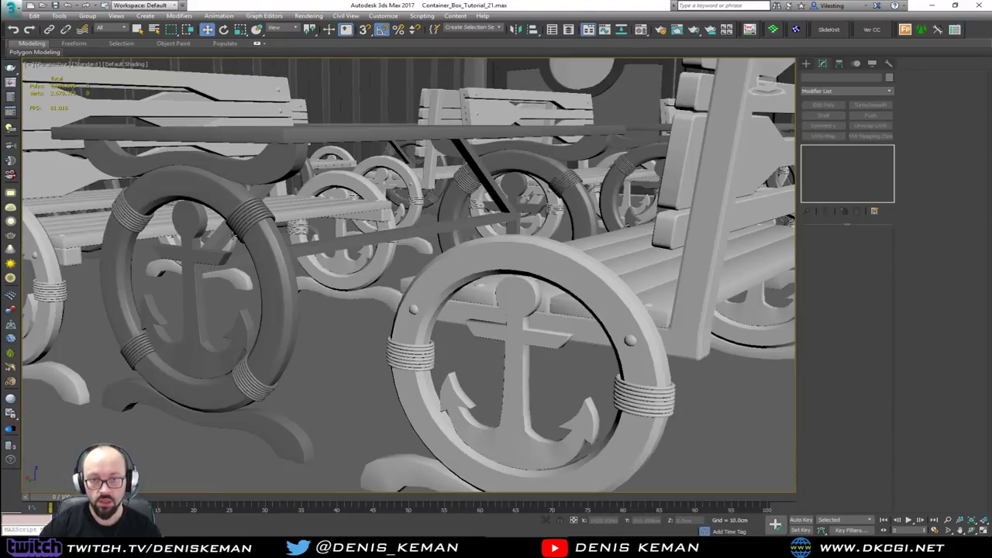
pyautogui.keyDown('alt'); pyautogui.moveTo(262, 243); pyautogui.dragTo(555, 375, button='middle'); pyautogui.keyUp('alt')
# - Examine the whole container bar from a distance, from both low and raised angles
pyautogui.scroll(-10, 555, 375)
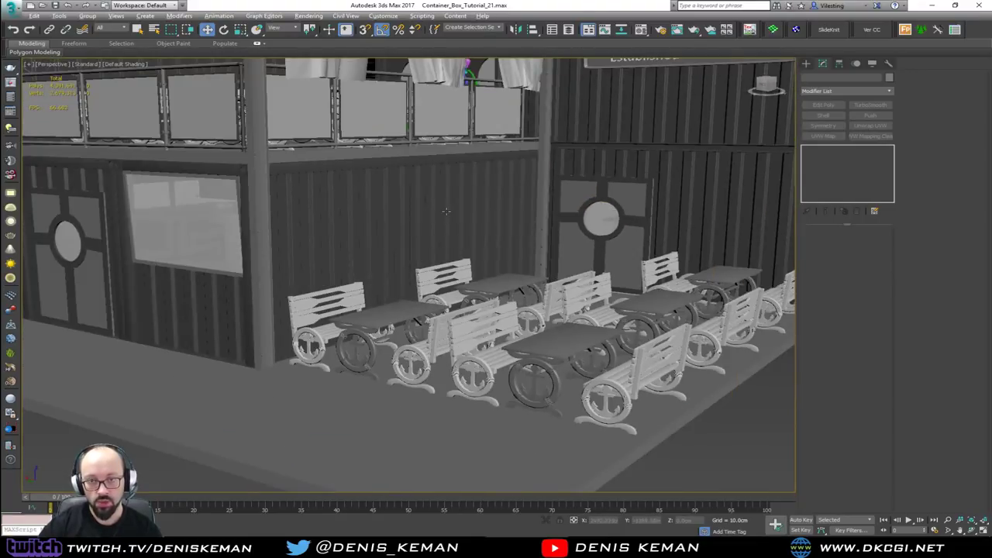
pyautogui.keyDown('alt'); pyautogui.moveTo(447, 211); pyautogui.dragTo(436, 233, button='middle'); pyautogui.keyUp('alt')
pyautogui.scroll(-5, 447, 251)
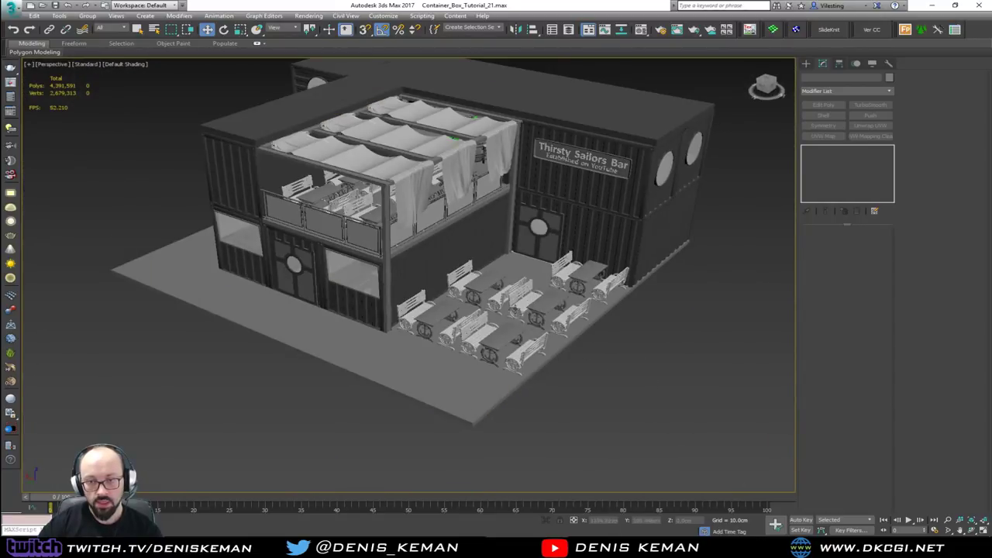
pyautogui.moveTo(509, 312)
pyautogui.keyDown('alt'); pyautogui.mouseDown(button='middle')
pyautogui.moveTo(577, 317)
pyautogui.moveTo(536, 339)
pyautogui.moveTo(519, 295)
pyautogui.mouseUp(button='middle'); pyautogui.keyUp('alt')
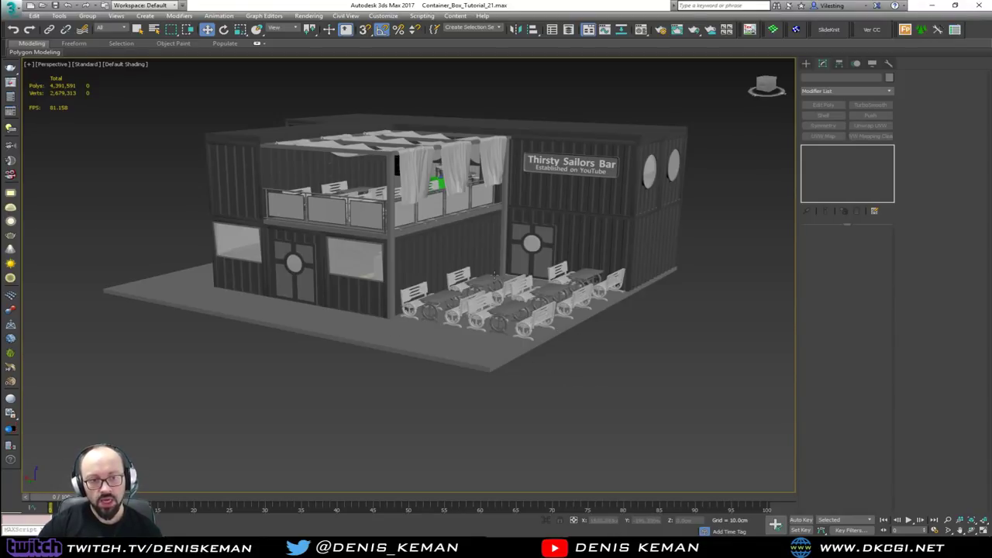
pyautogui.moveTo(498, 265); pyautogui.dragTo(466, 320, button='middle')
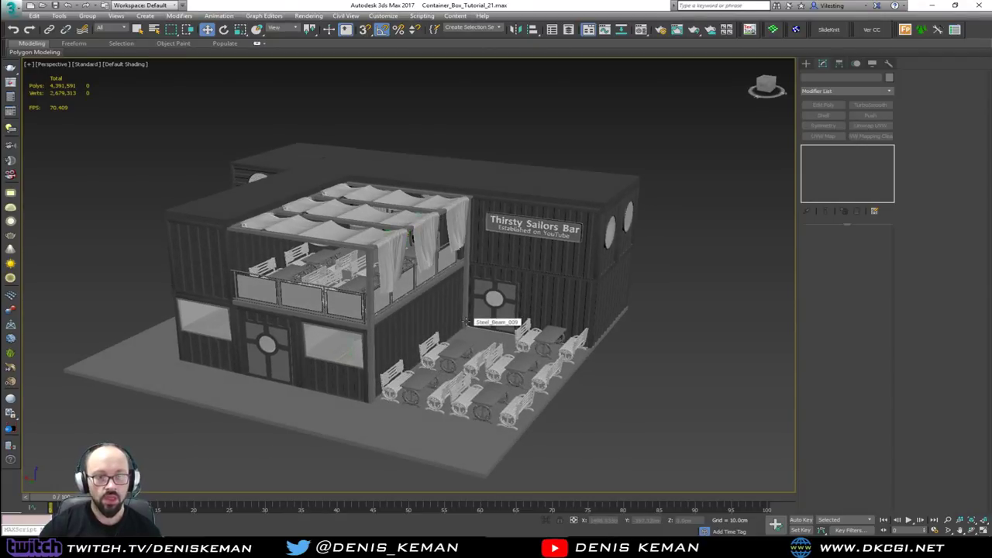